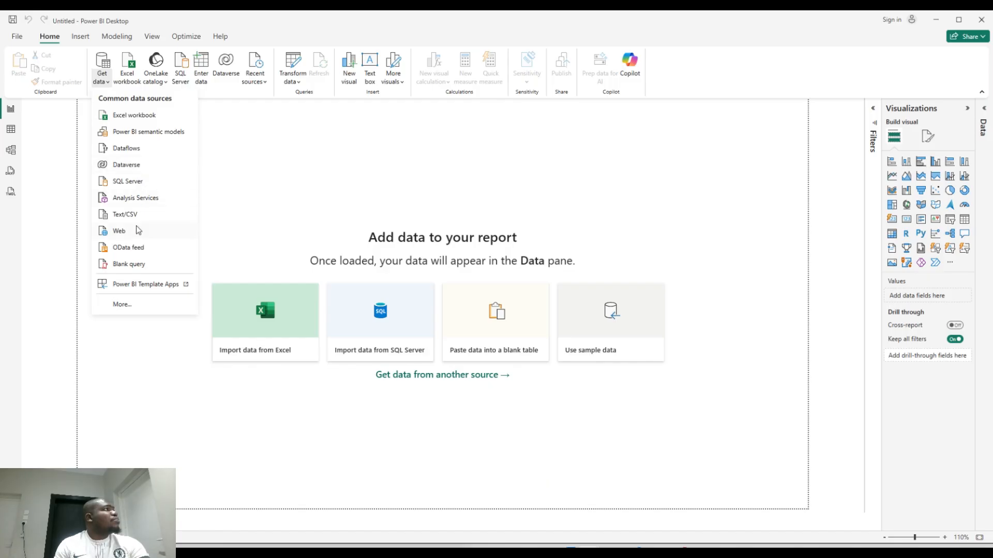
Start a new data connection using the Folder connector from the full list of data sources.
left_click(133, 307)
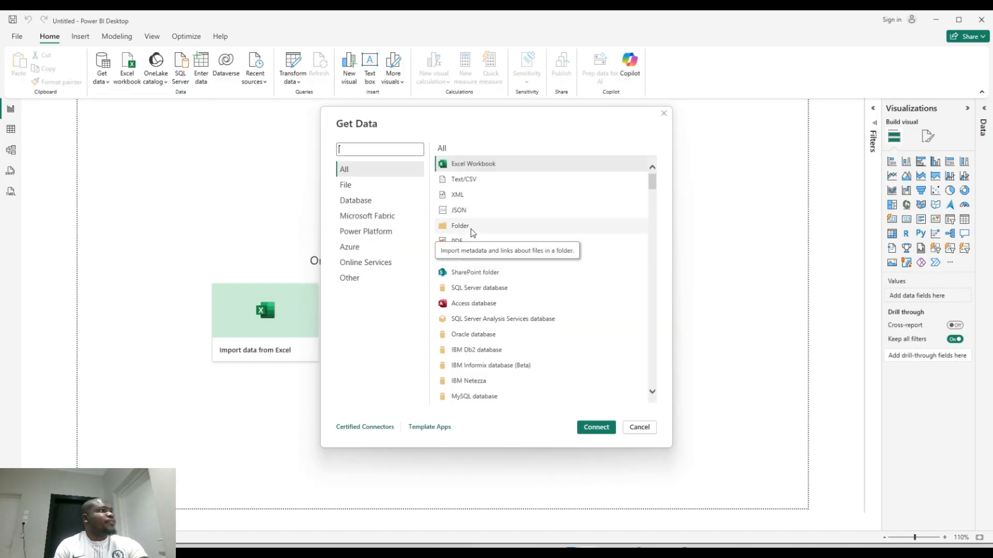
left_click(472, 232)
left_click(600, 431)
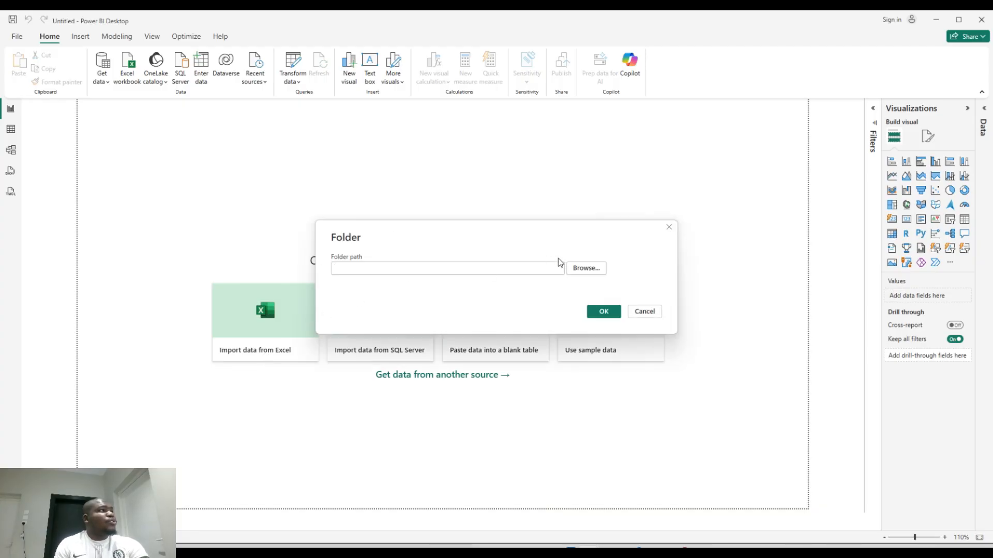
Set the folder path to the Sales folder within "Data Analytics Playbook Series One Task One" on drive D and connect to it.
left_click(587, 270)
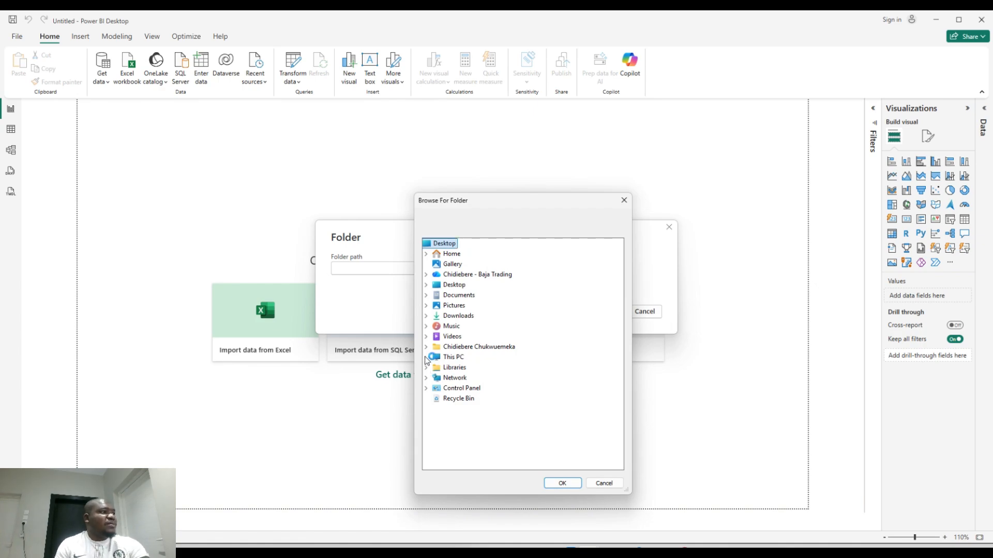
left_click(426, 358)
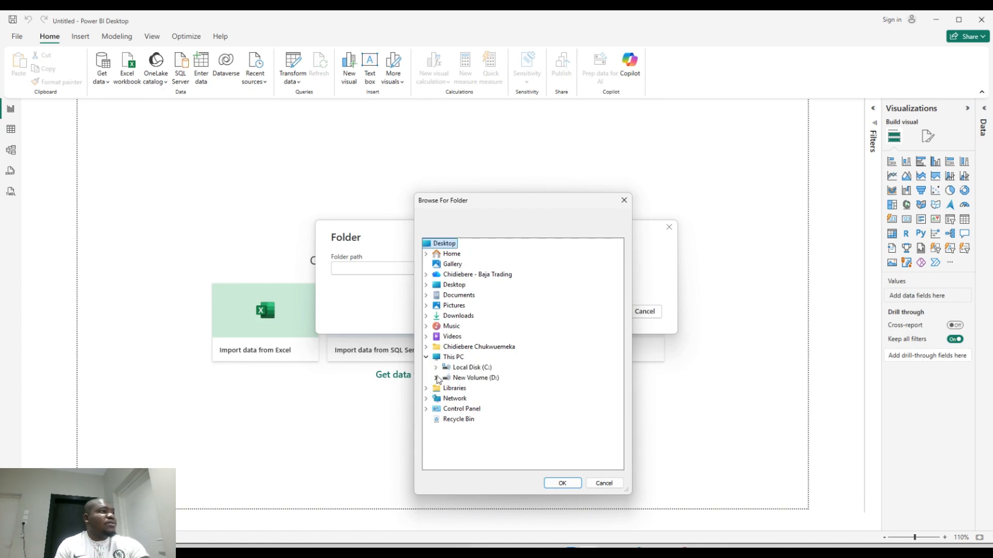
left_click(435, 378)
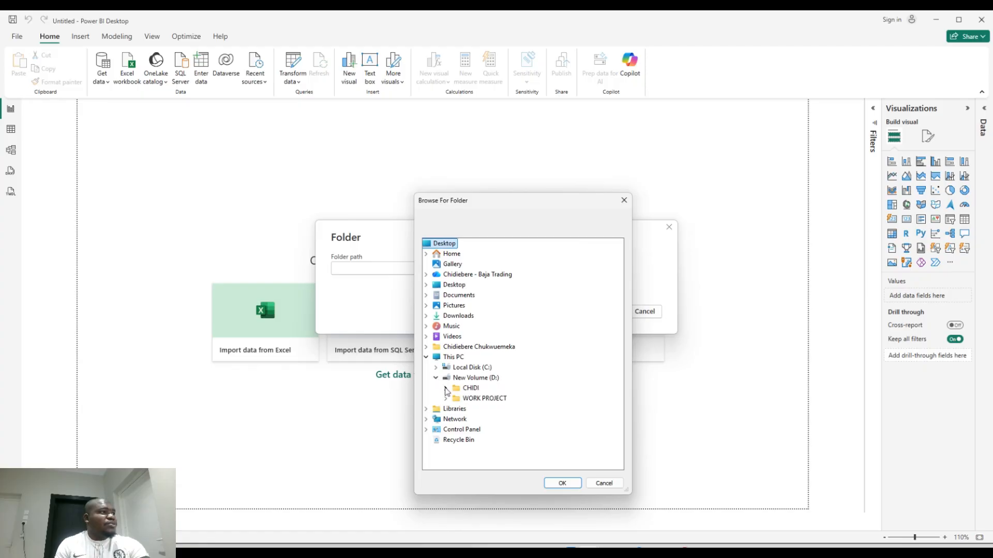
left_click(445, 389)
left_click(453, 380)
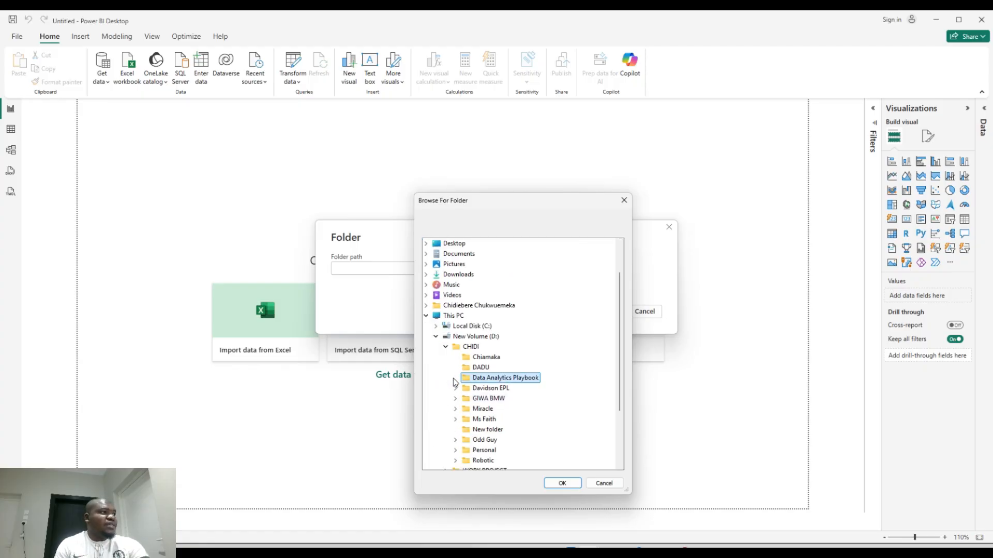
left_click(454, 380)
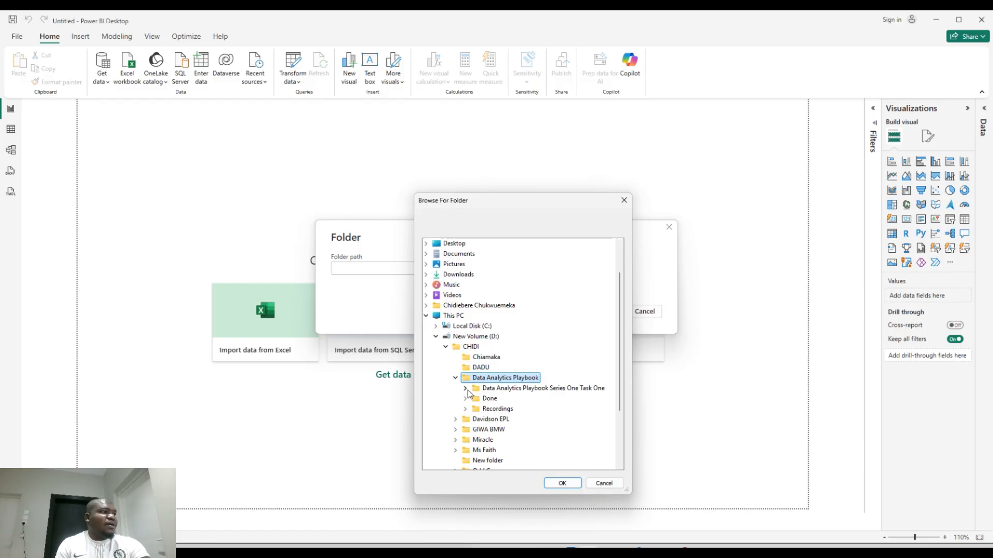
left_click(466, 388)
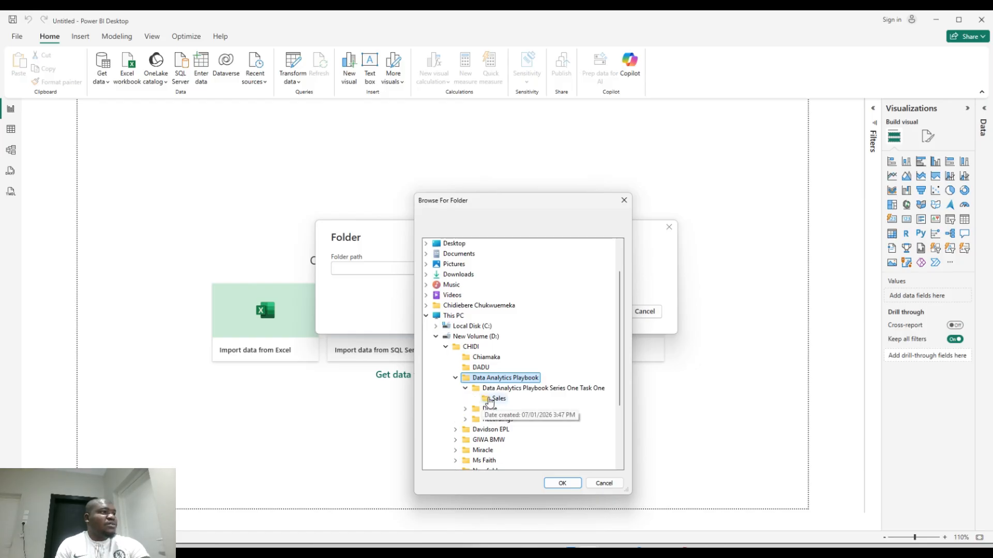
left_click(489, 400)
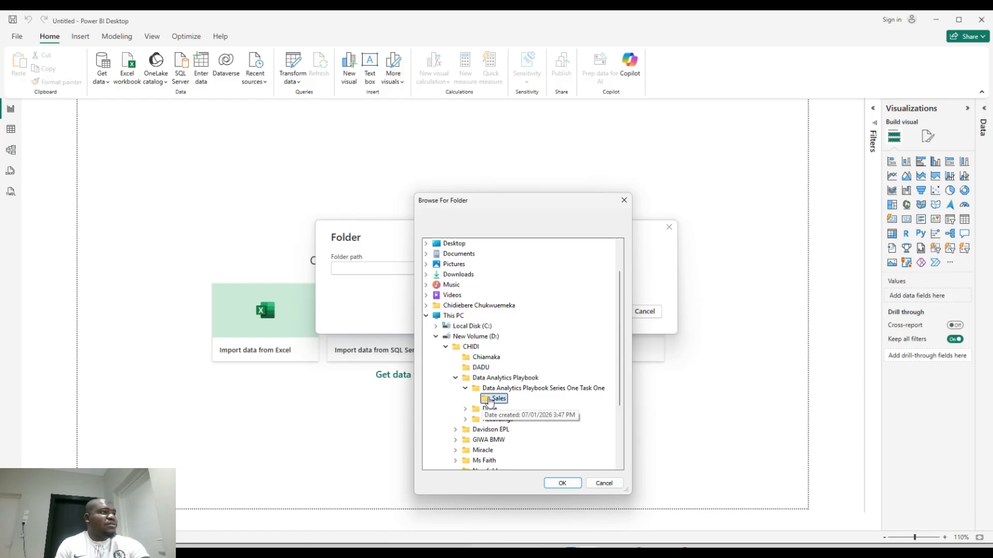
left_click(559, 483)
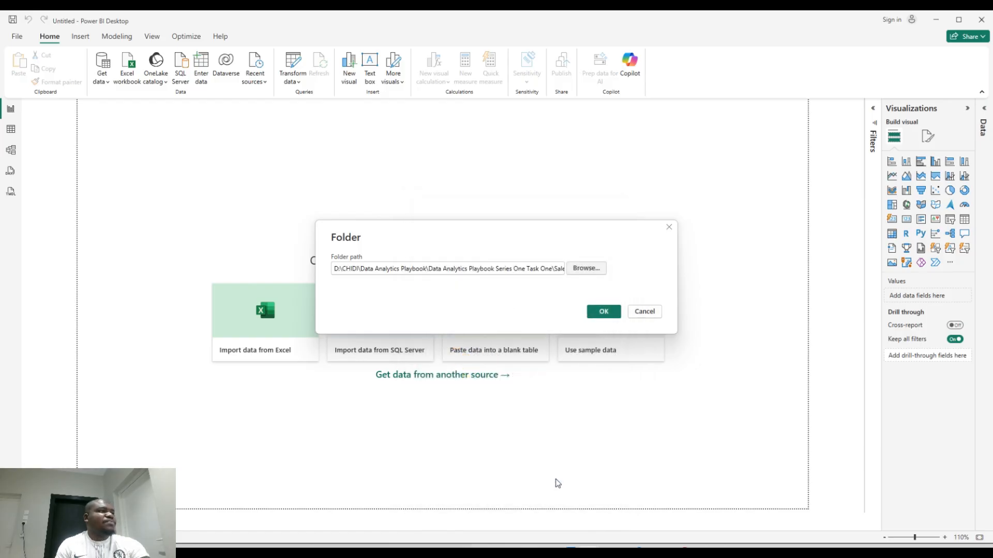
left_click(605, 313)
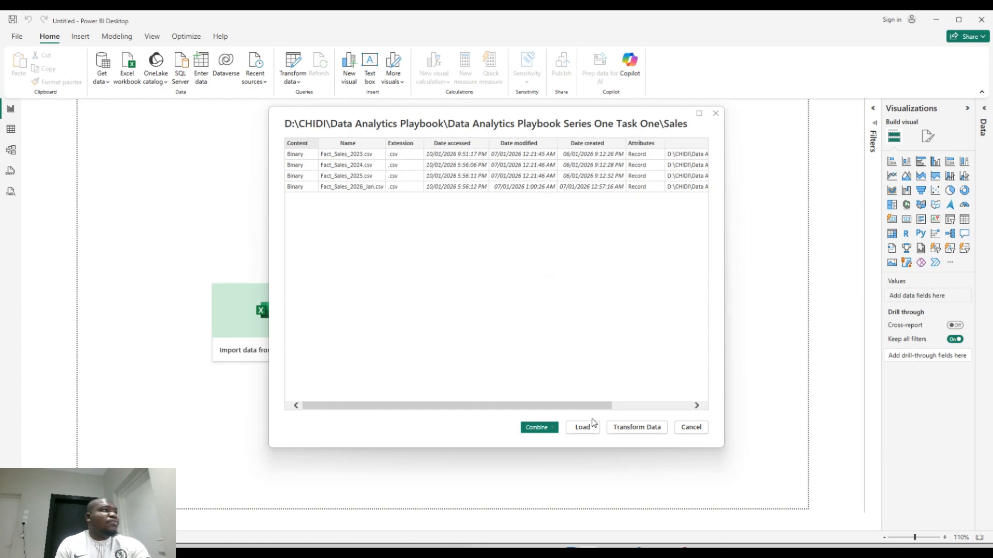
Combine and transform the Sales folder's CSV files with the default file settings, and switch to the Power Query Editor.
left_click(551, 431)
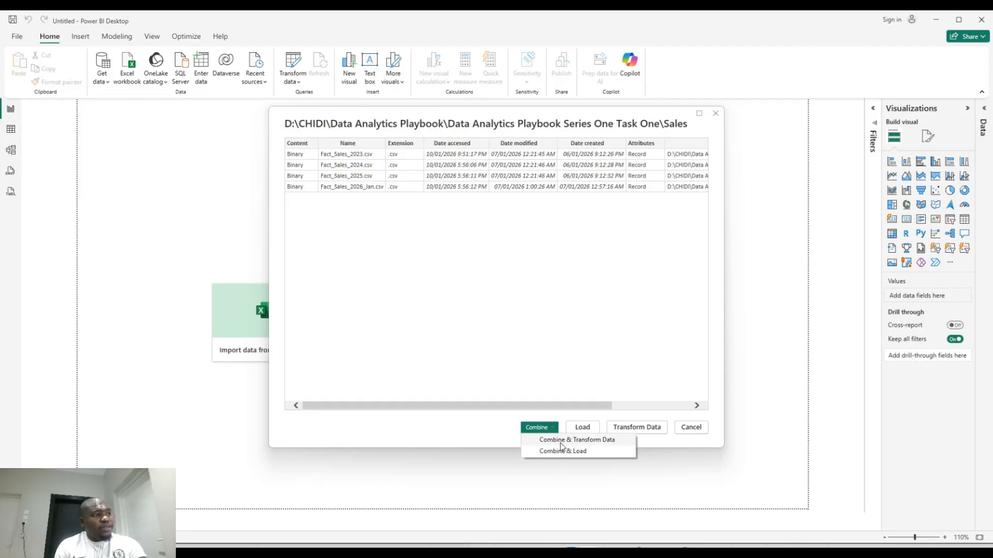
left_click(595, 444)
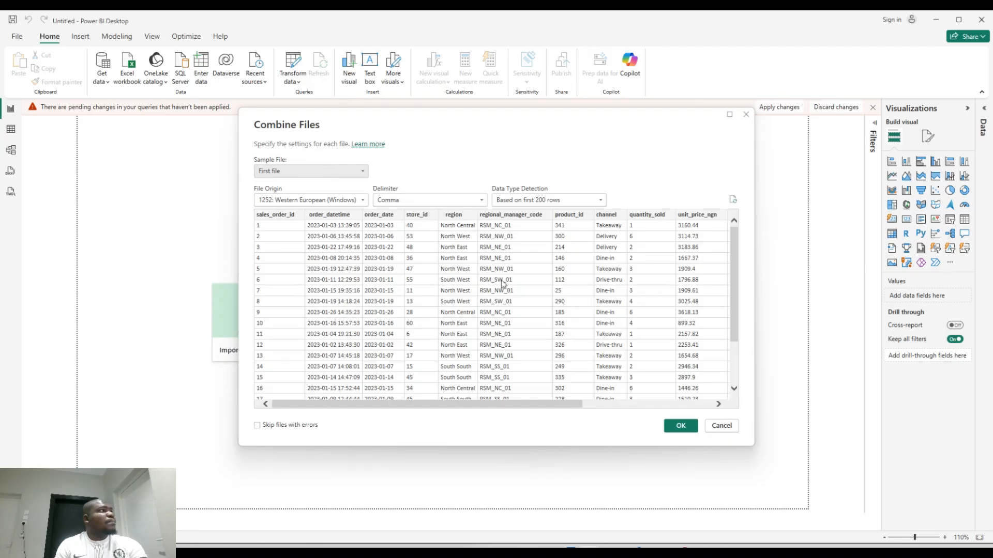
left_click(678, 429)
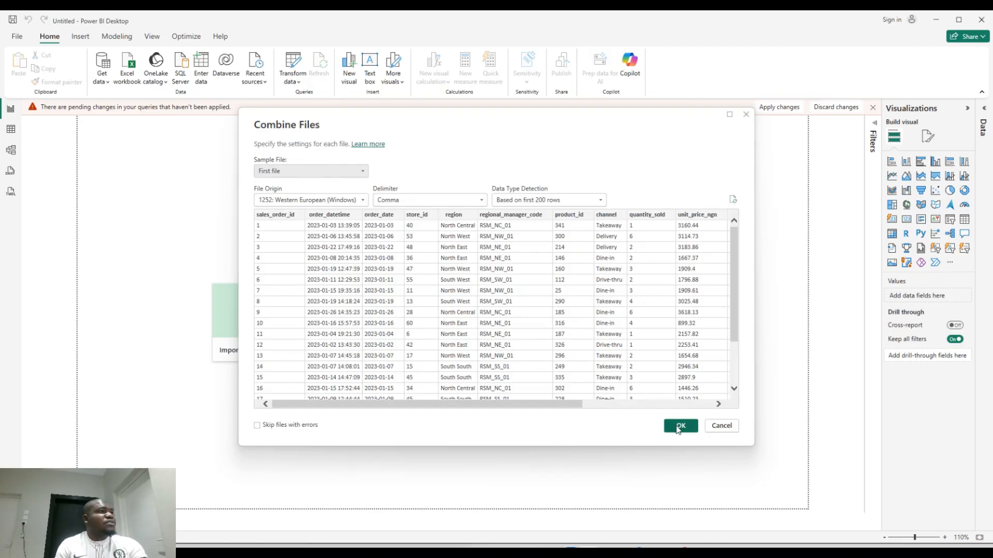
left_click_drag(564, 404, 551, 424)
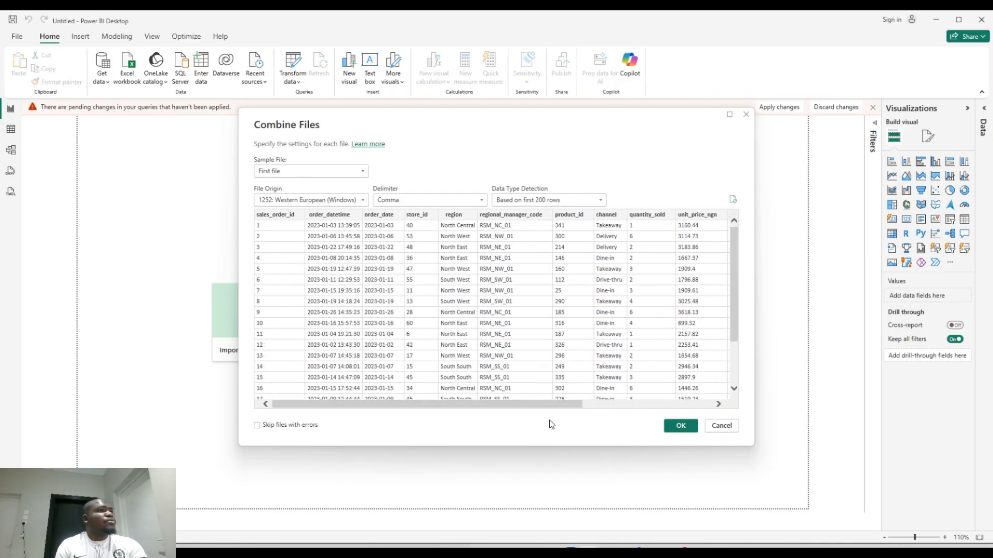
left_click(682, 427)
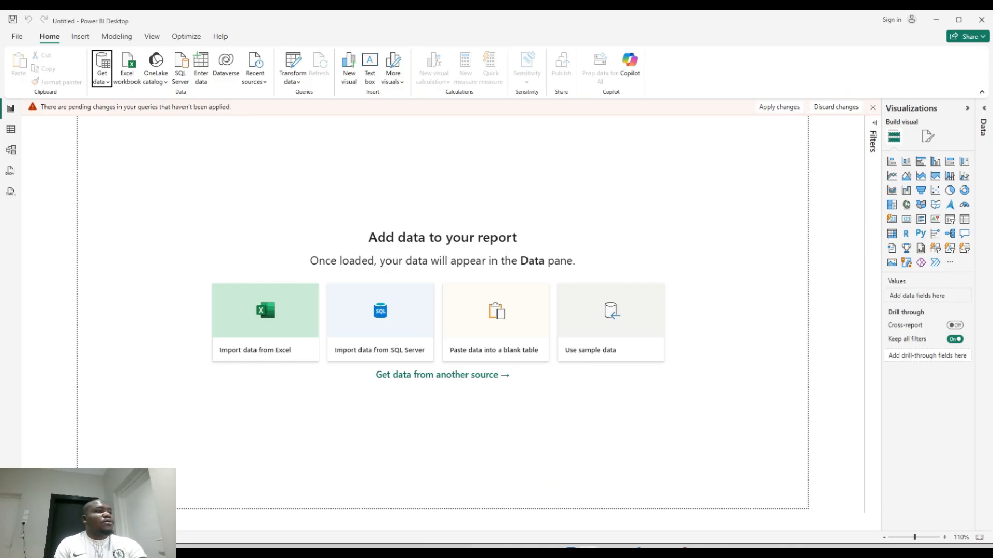
mouse_move(589, 549)
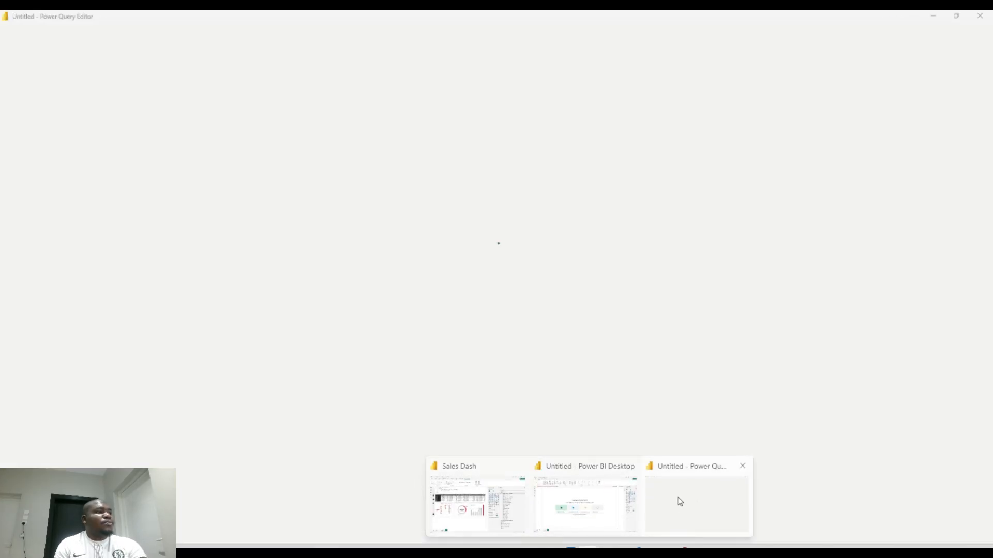
left_click(681, 500)
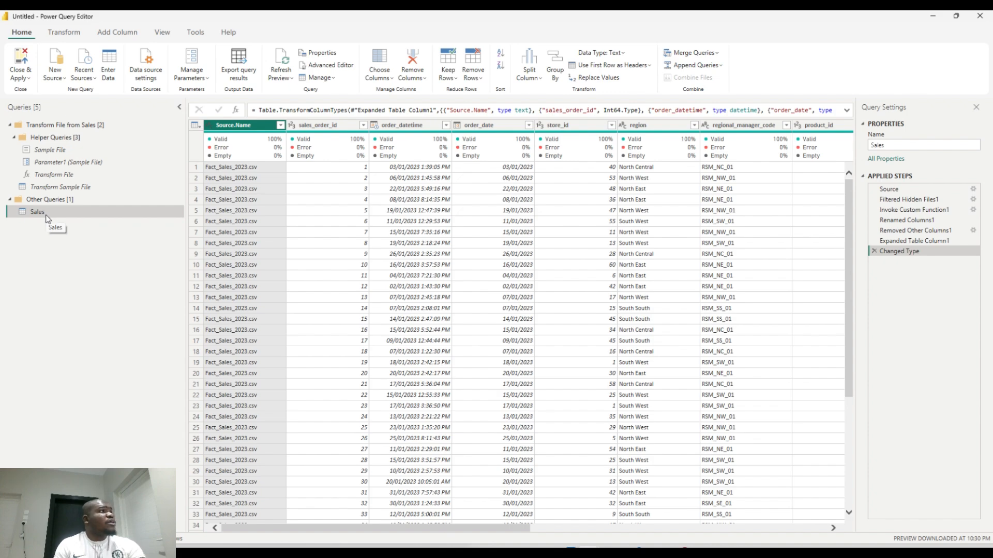
Import Dim_Store_Summary.csv from the "Data Analytics Playbook Series One Task One" folder as a new Text/CSV source with default settings.
left_click(64, 79)
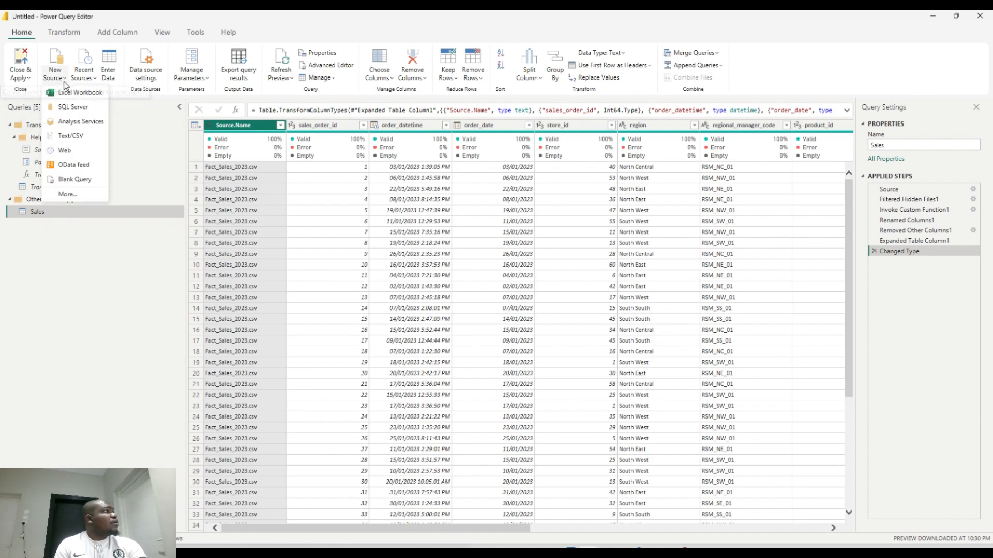
left_click(81, 140)
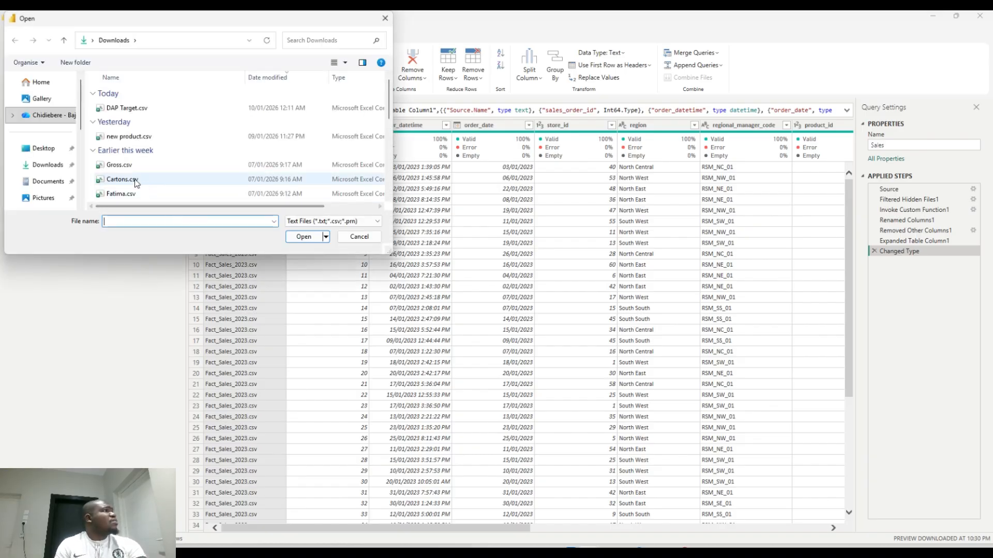
scroll(57, 168, "down", 4)
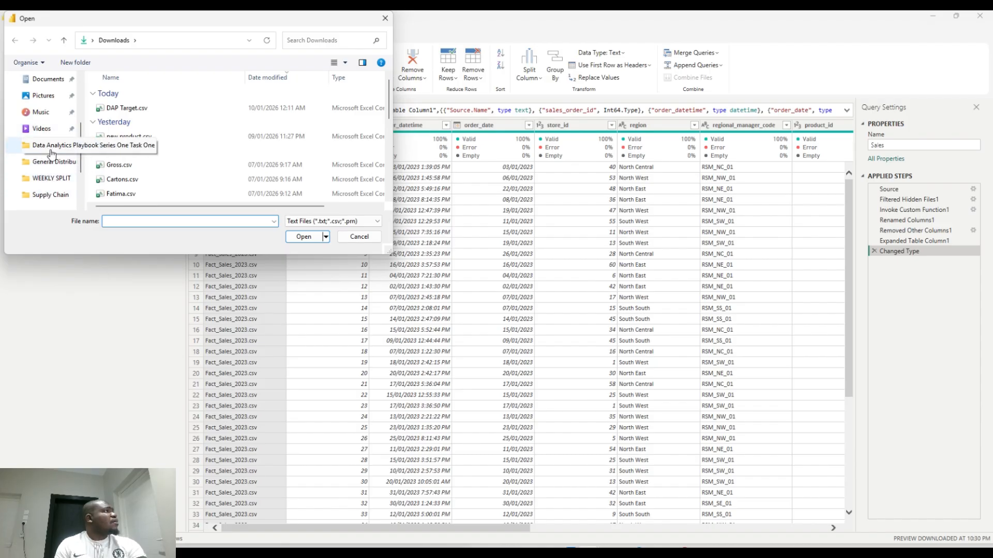
left_click(52, 147)
scroll(205, 179, "down", 2)
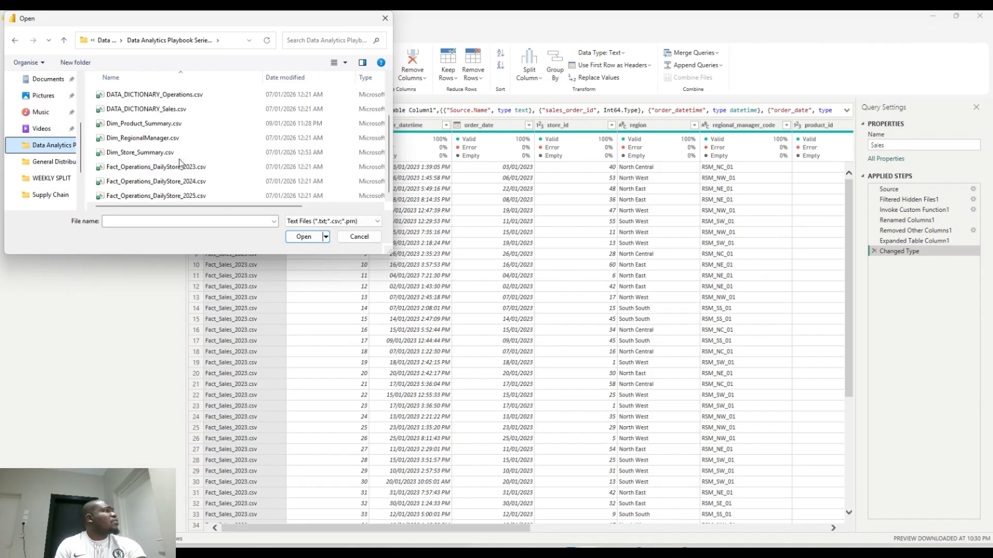
scroll(151, 160, "up", 1)
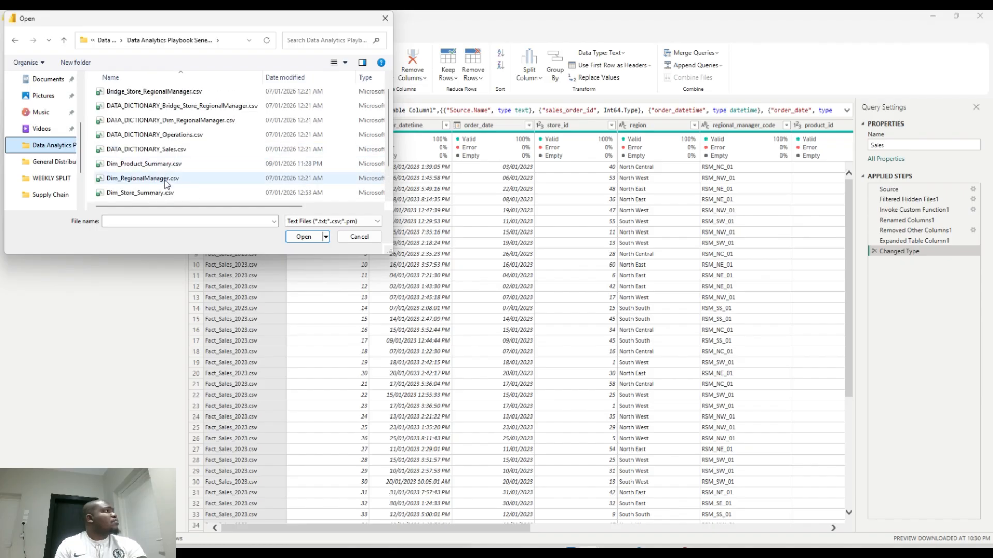
left_click(159, 192)
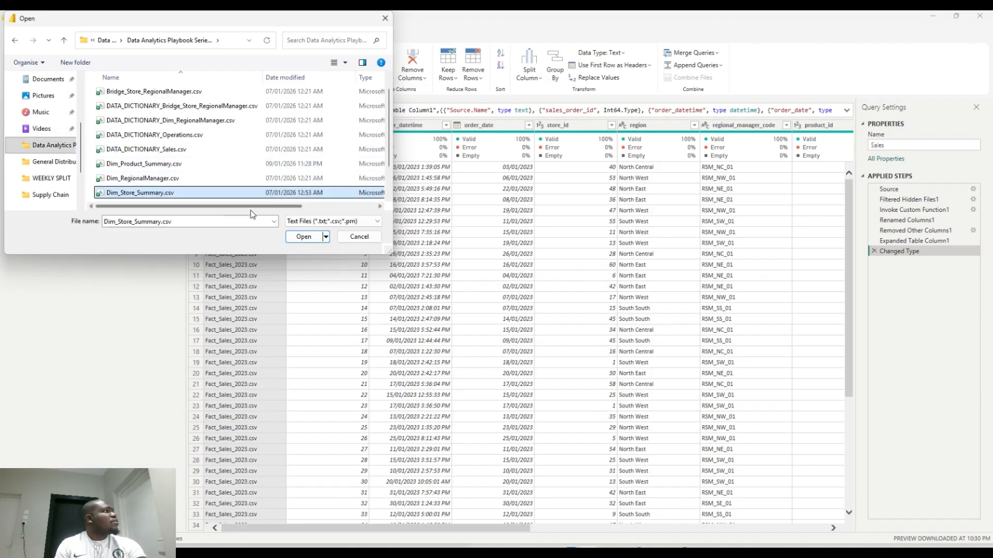
left_click(303, 237)
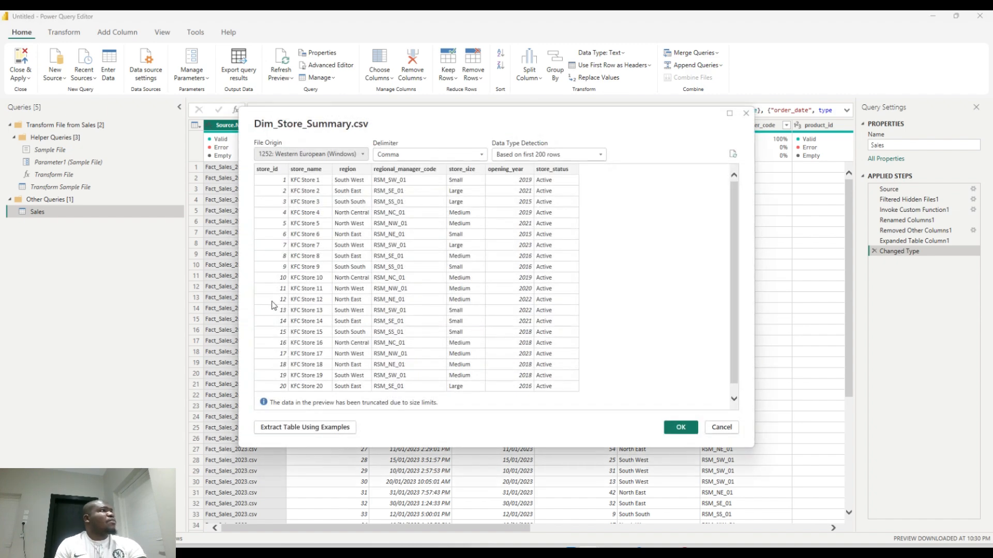
left_click(691, 431)
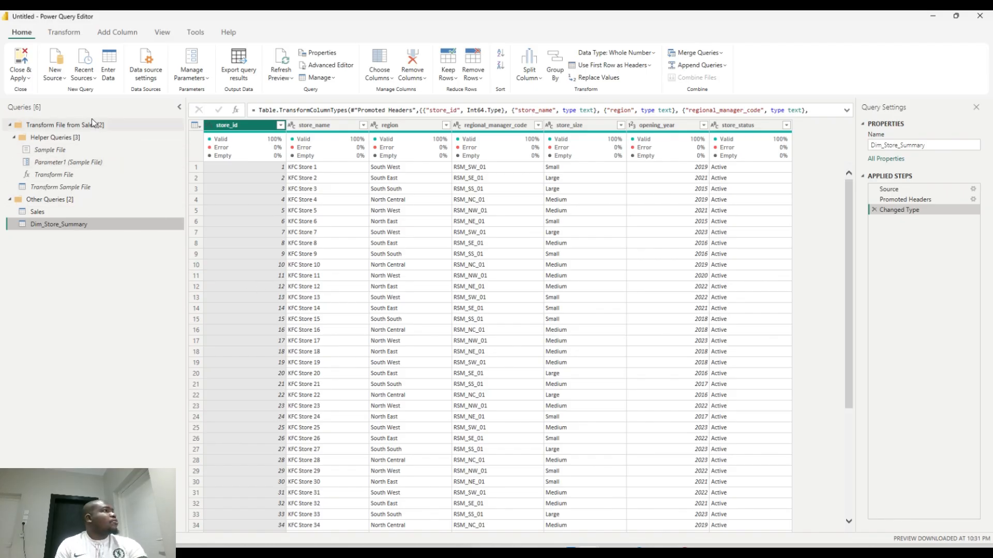
Import Dim_RegionalManager.csv as a new Text/CSV source and use its first row as headers.
left_click(58, 82)
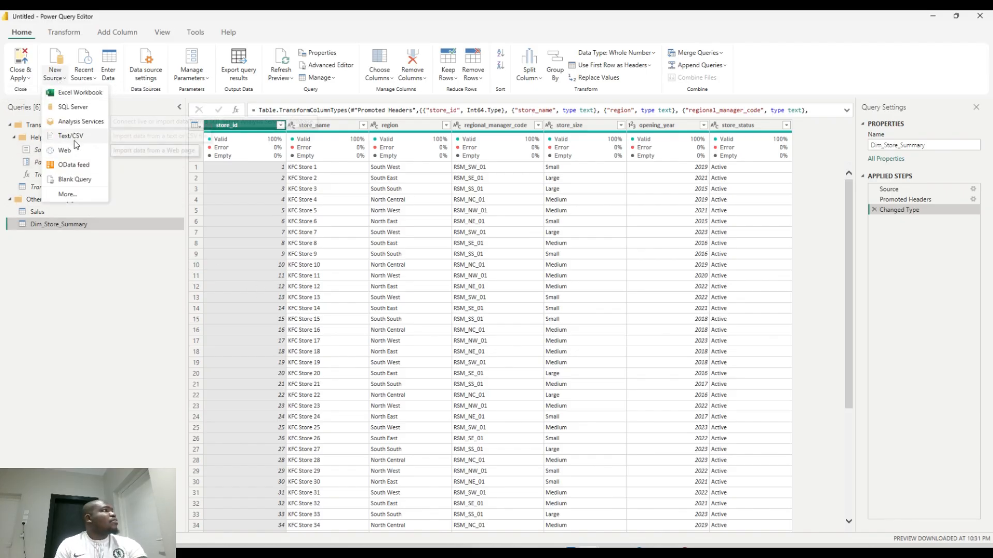
left_click(72, 136)
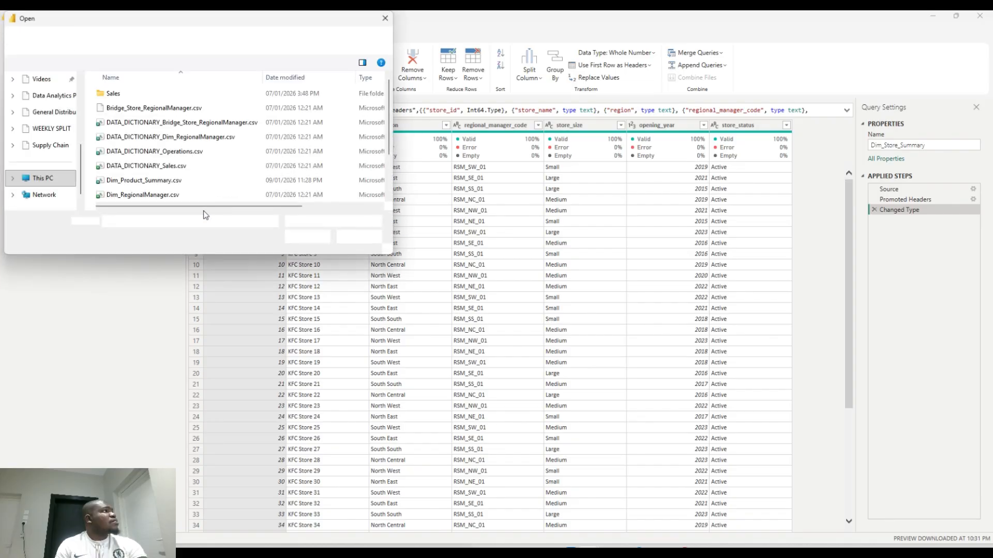
left_click(141, 180)
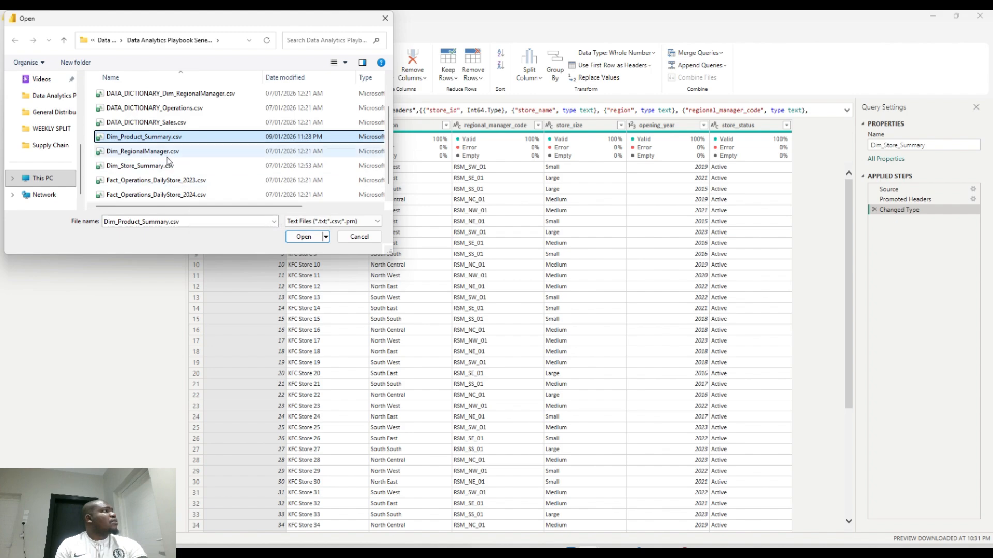
left_click(170, 153)
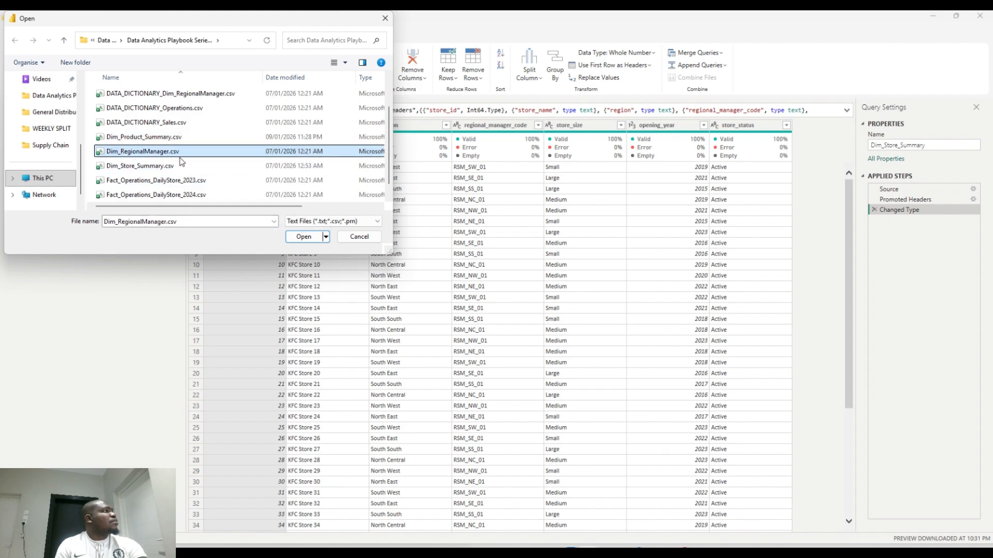
left_click(304, 236)
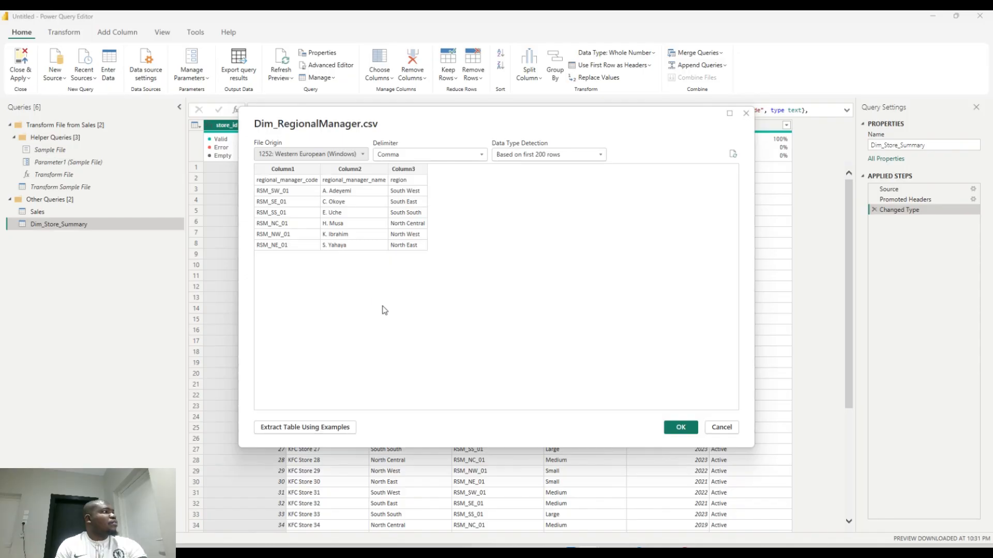
left_click(690, 430)
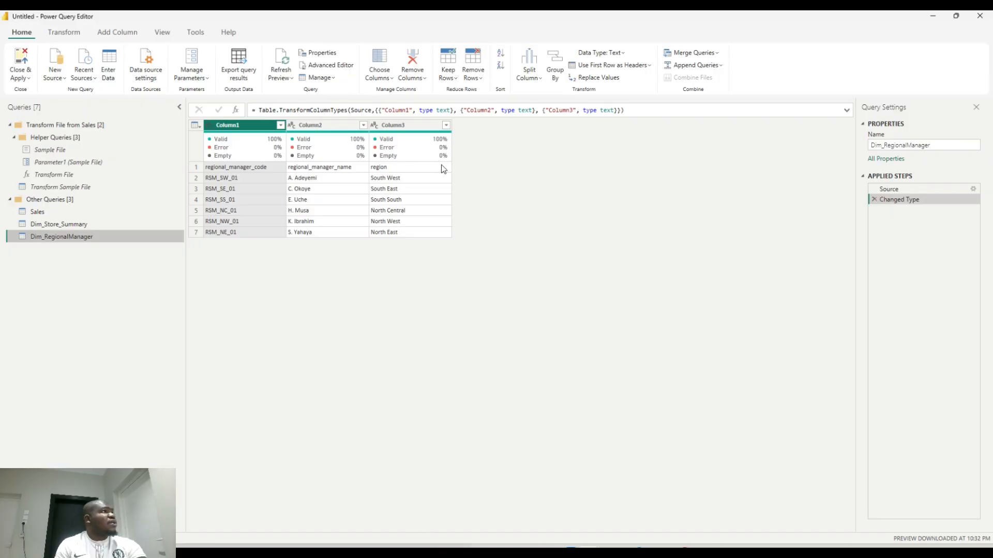
left_click(649, 65)
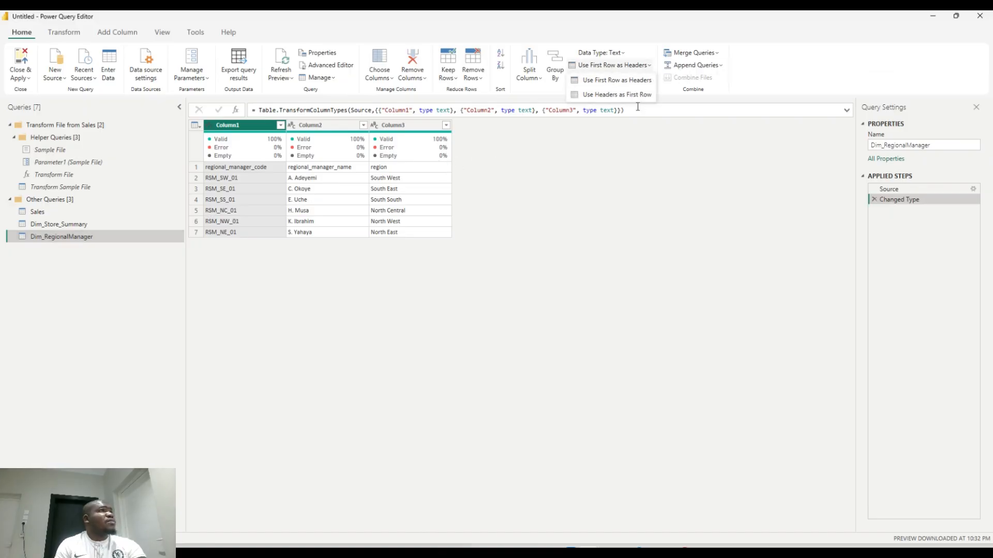
left_click(629, 84)
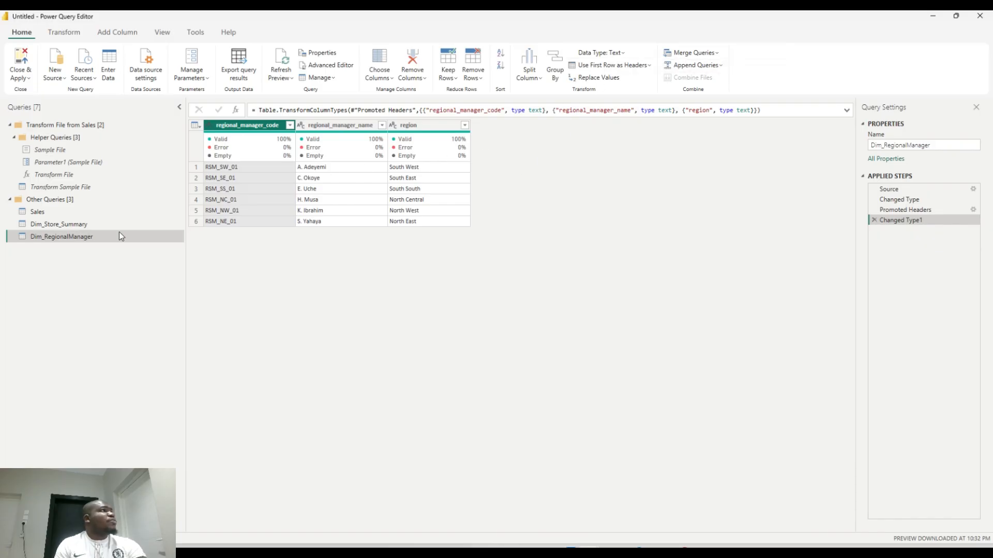
Import Dim_Product_Summary.csv from the playbook folder as a new Text/CSV source with the default settings.
left_click(57, 78)
left_click(74, 138)
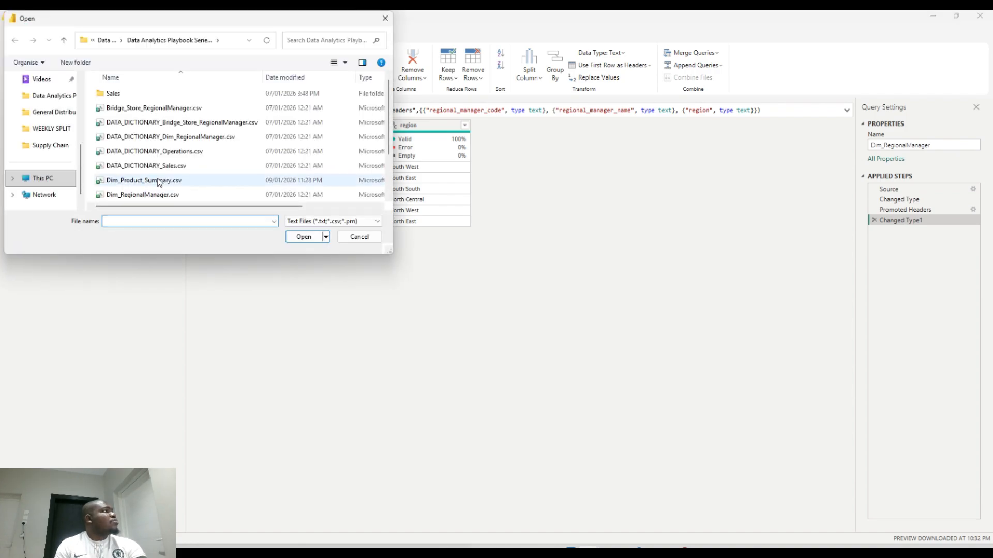
left_click_drag(193, 18, 565, 123)
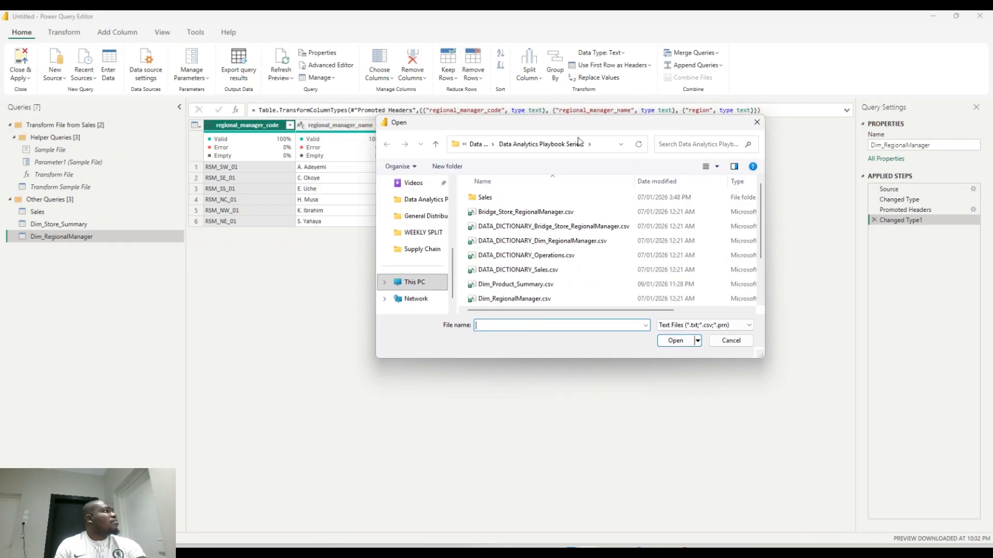
left_click(517, 284)
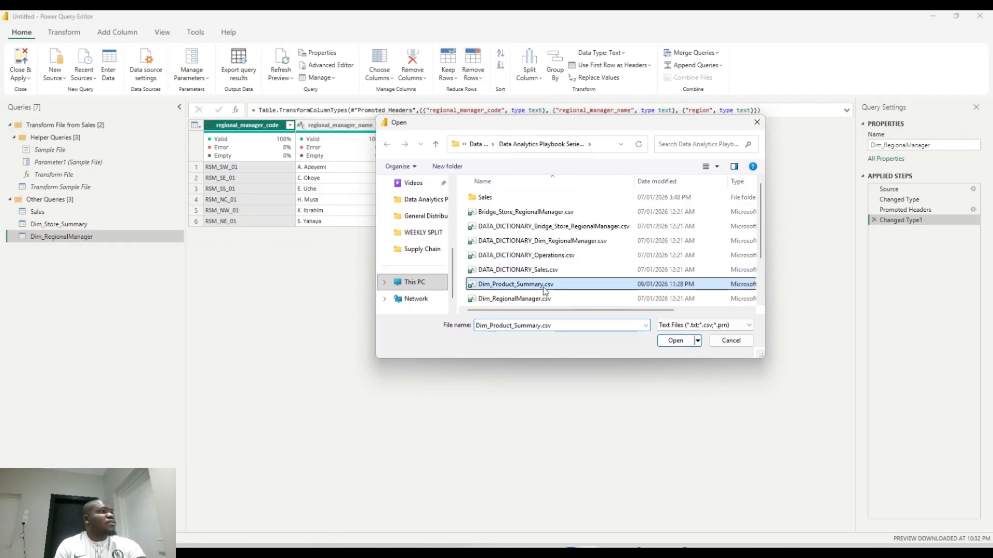
left_click(676, 341)
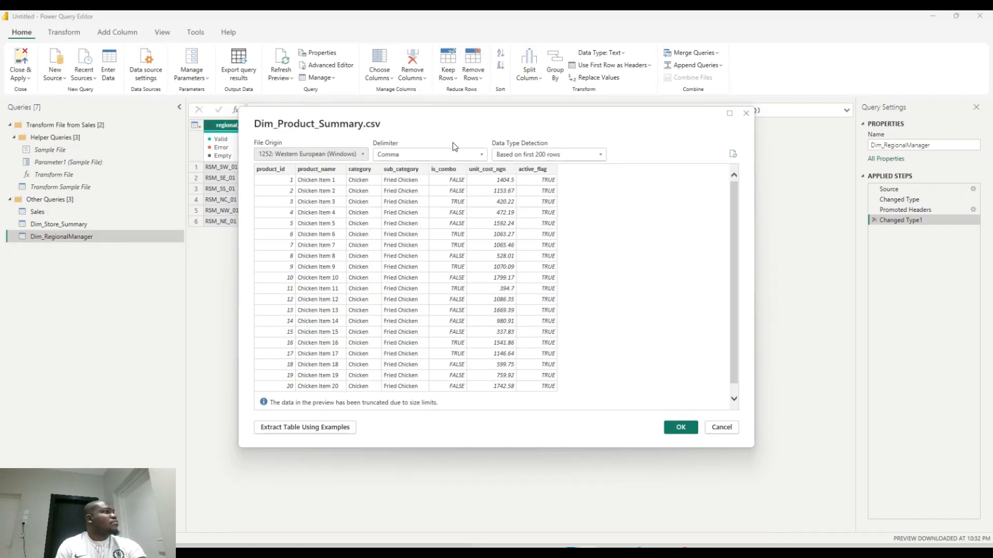
left_click(681, 429)
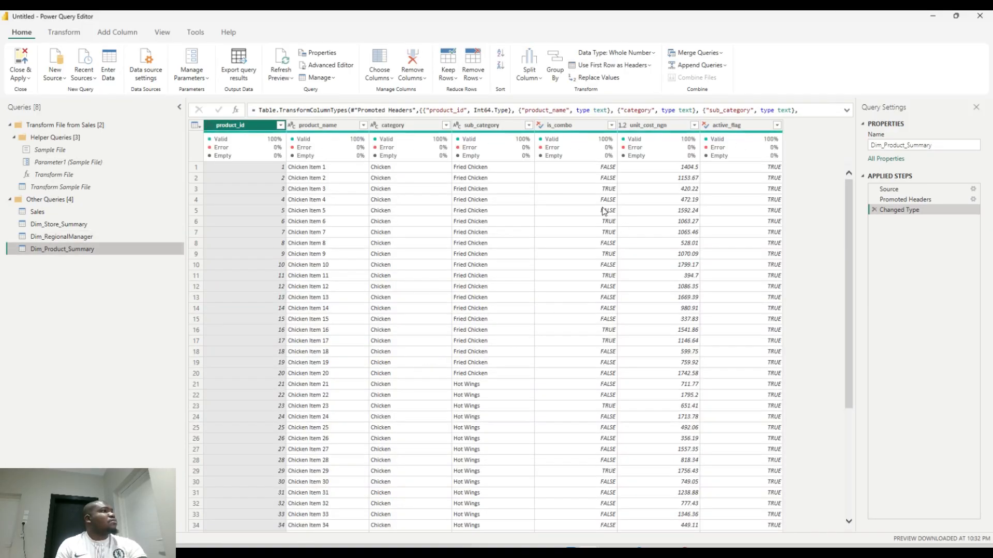
Import Bridge_Store_RegionalManager.csv as a new Text/CSV source with the default settings.
left_click(54, 74)
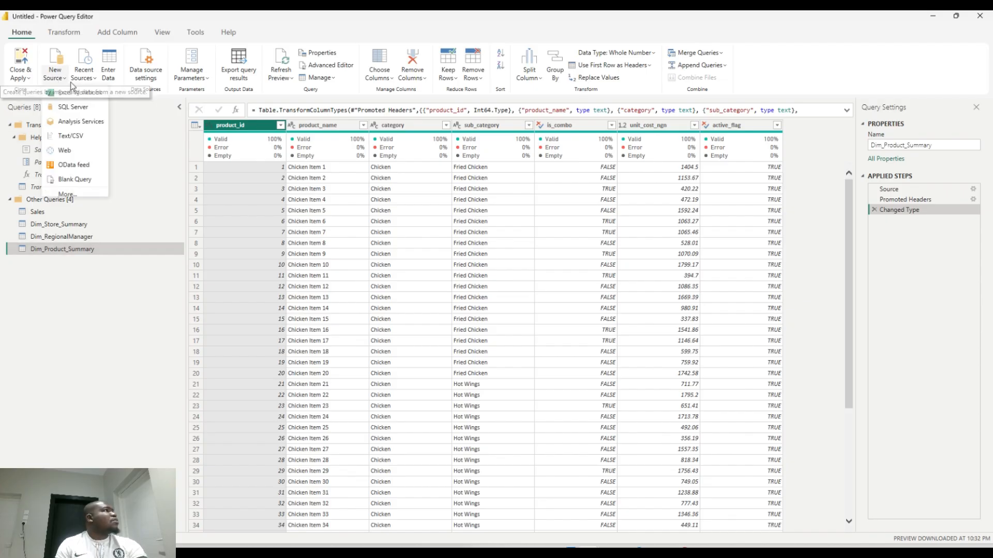
left_click(79, 137)
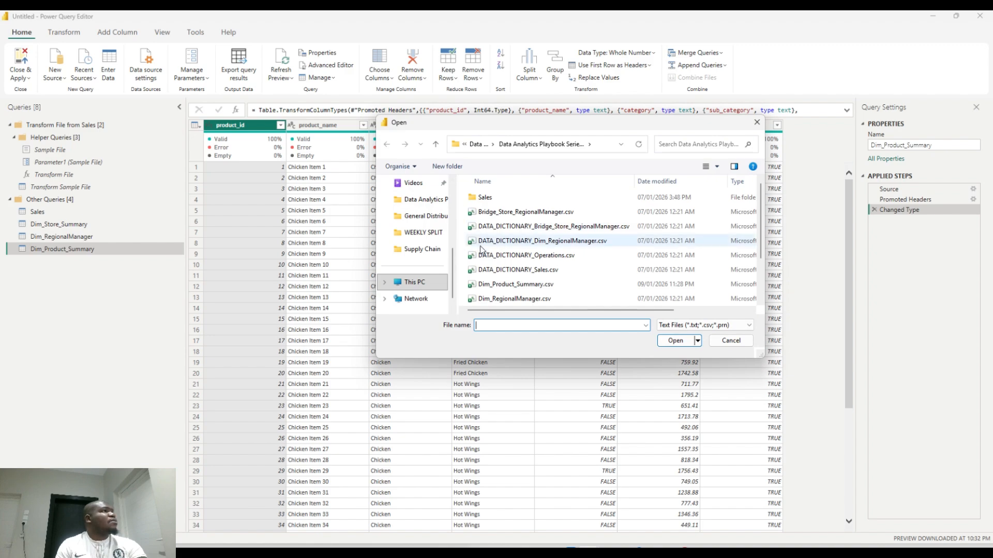
left_click(531, 213)
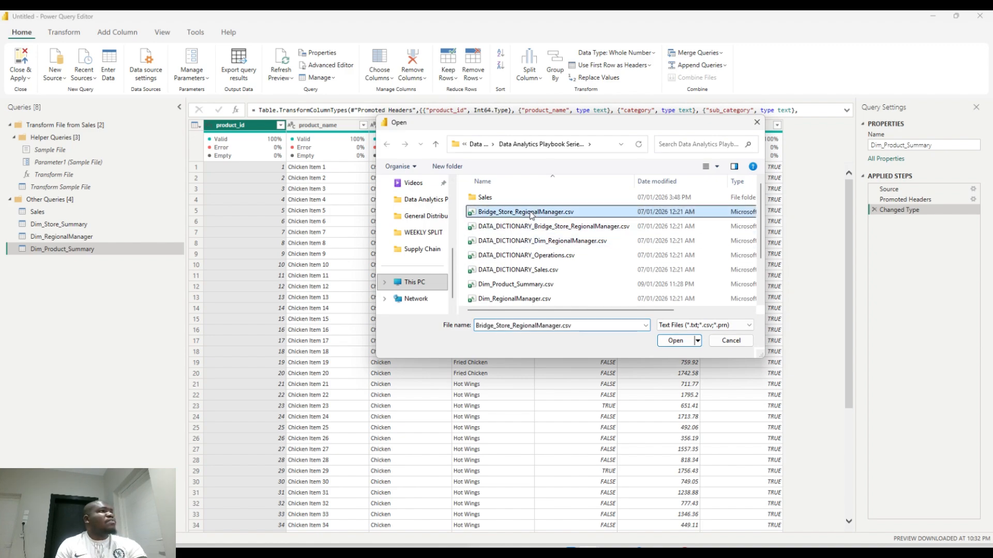
left_click(679, 342)
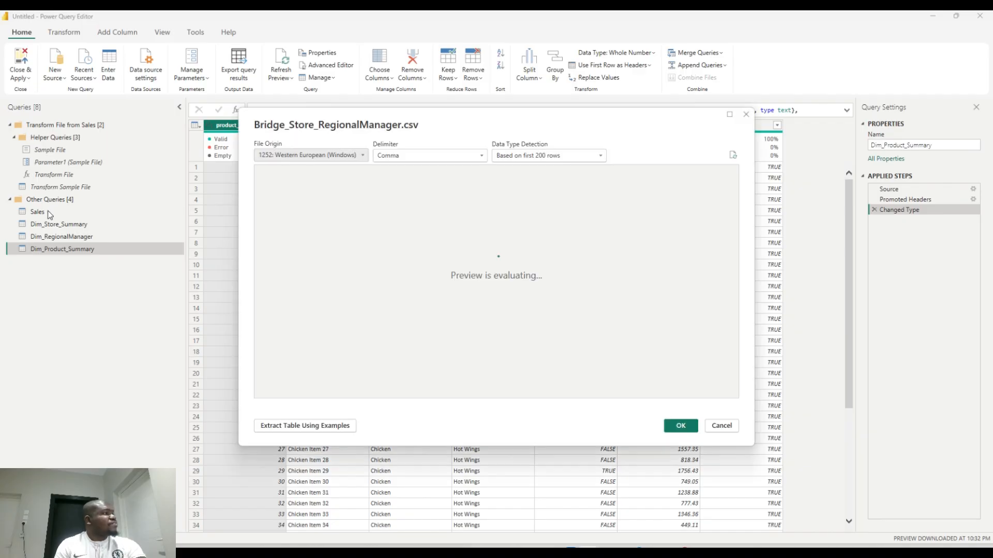
left_click(675, 425)
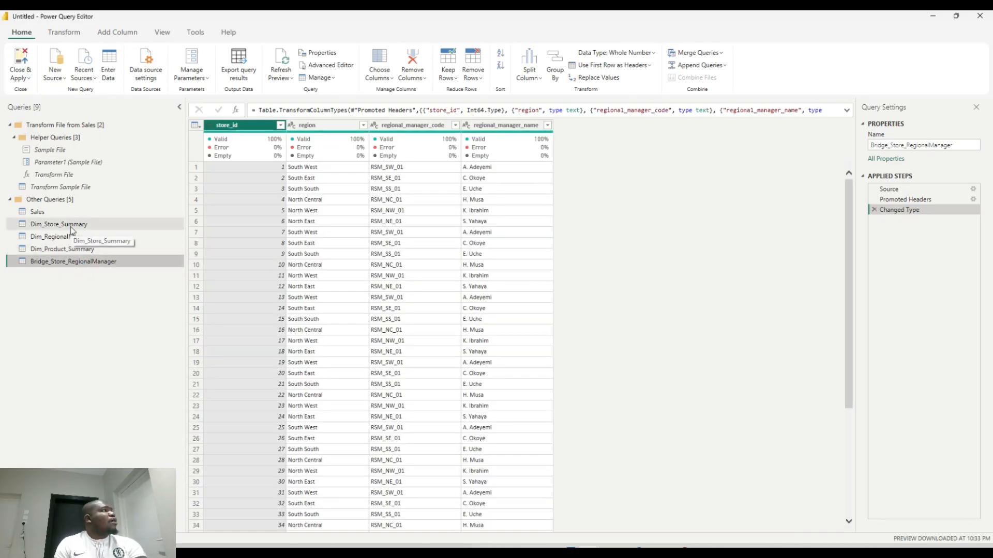
Review the imported store, regional manager, product and bridge tables, and close the Power Query Editor to load them into the report.
left_click(71, 227)
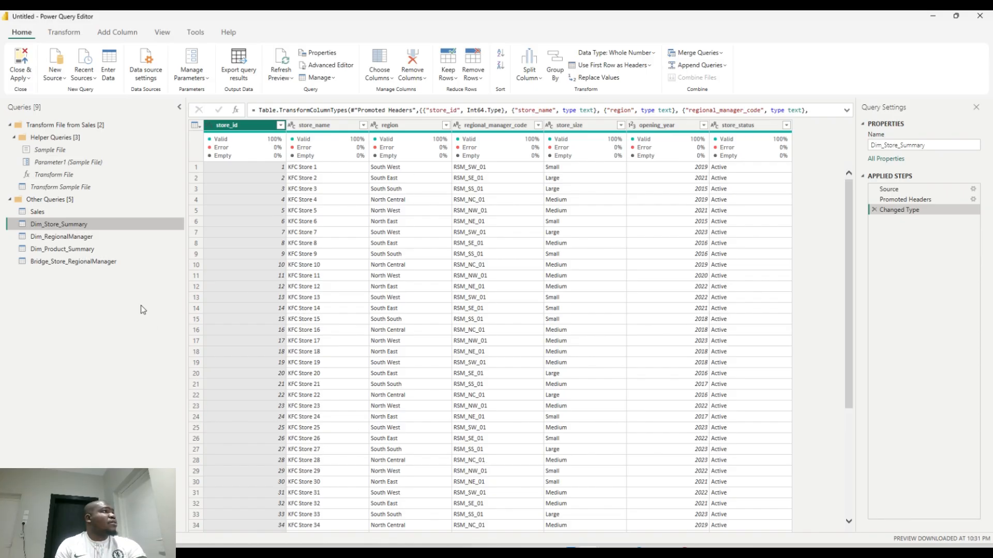
left_click(104, 236)
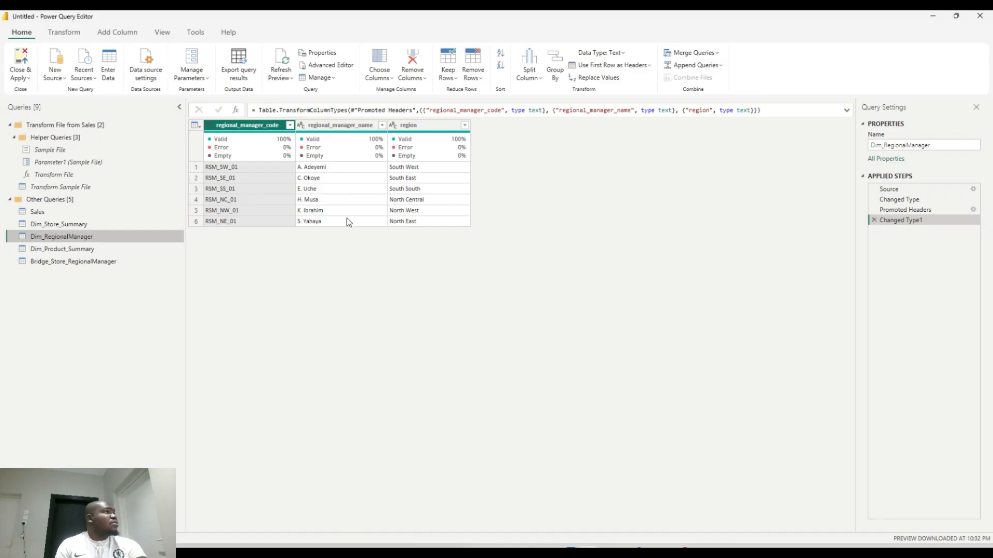
left_click(94, 249)
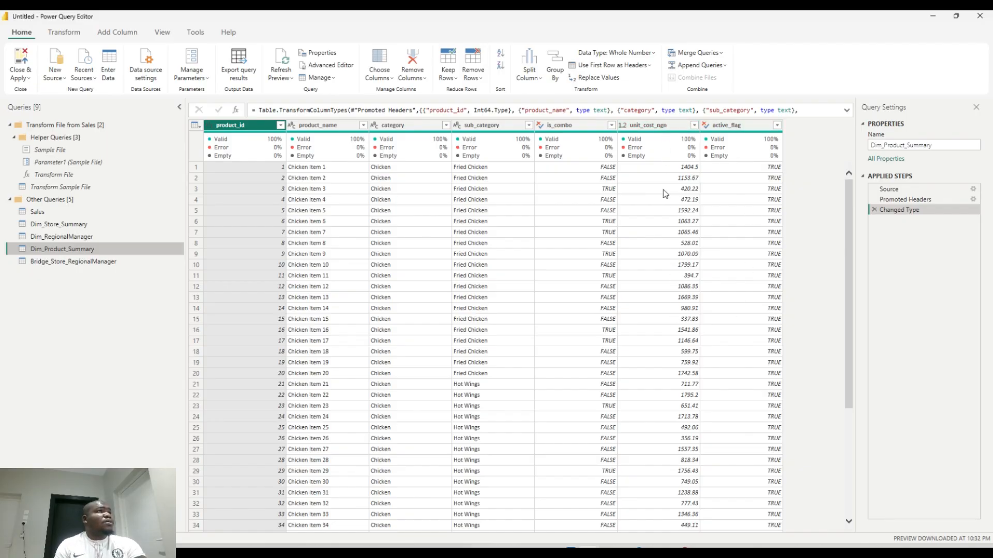
left_click(97, 262)
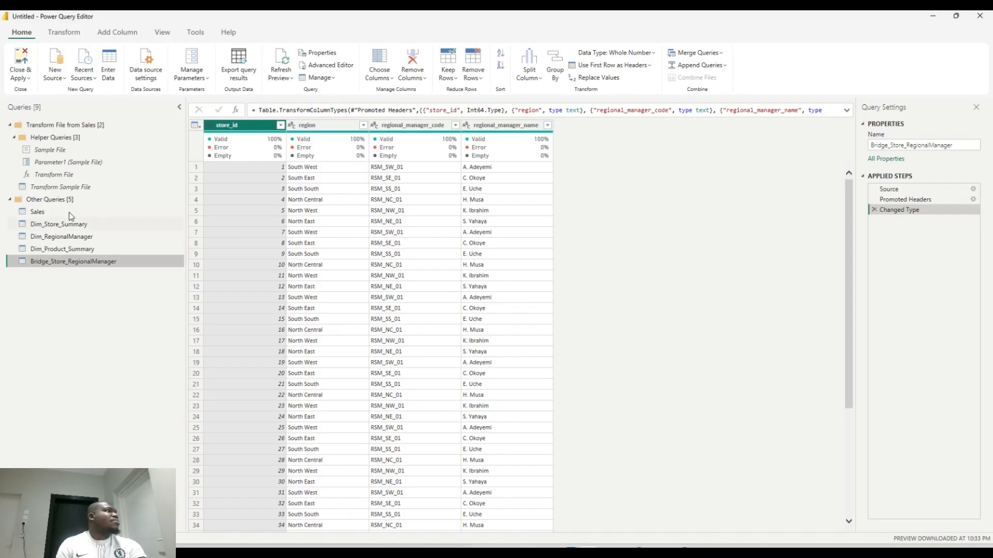
left_click(24, 77)
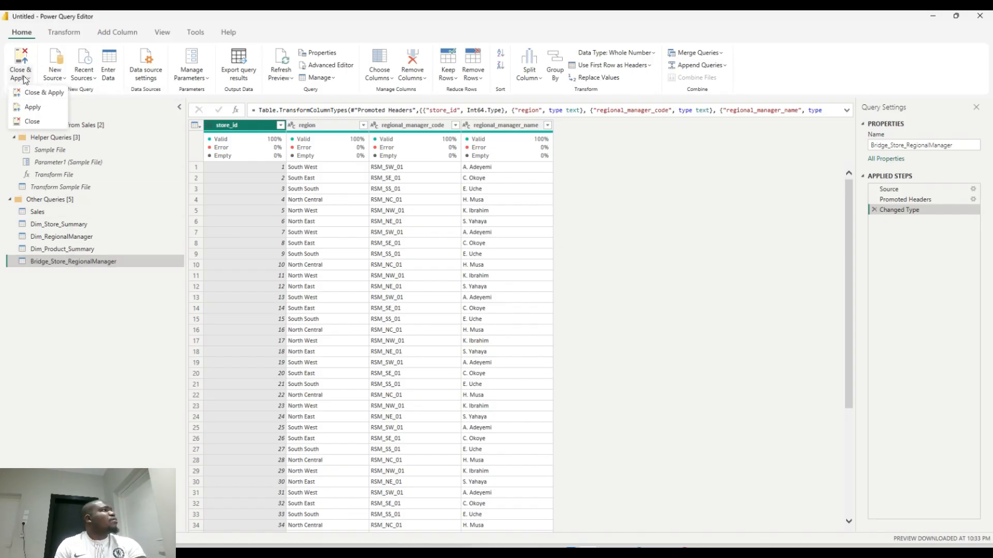
left_click(32, 121)
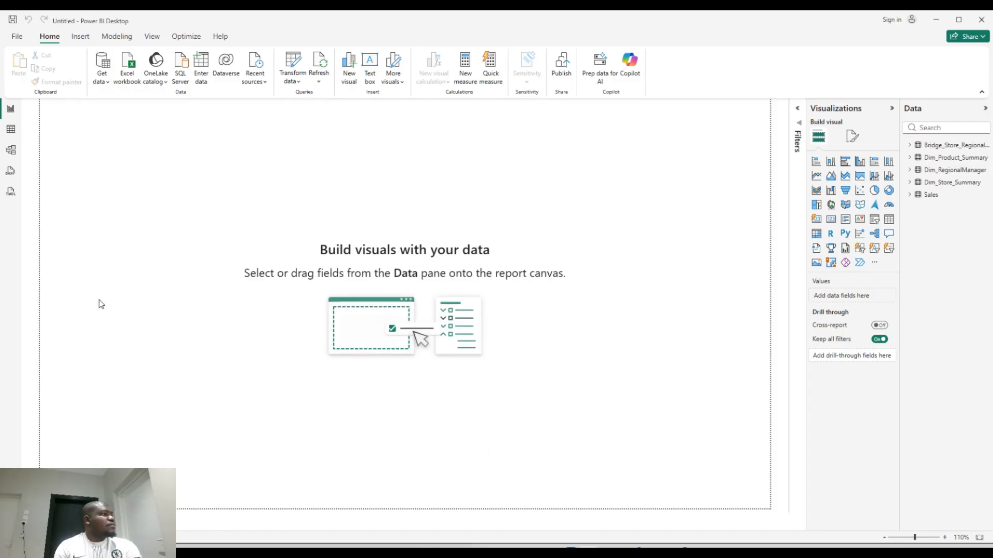
Spread out the Dim_RegionalManager, Bridge_Store_RegionalManager and Sales tables in the model diagram, and inspect the region relationship between the bridge and regional manager tables.
left_click(13, 149)
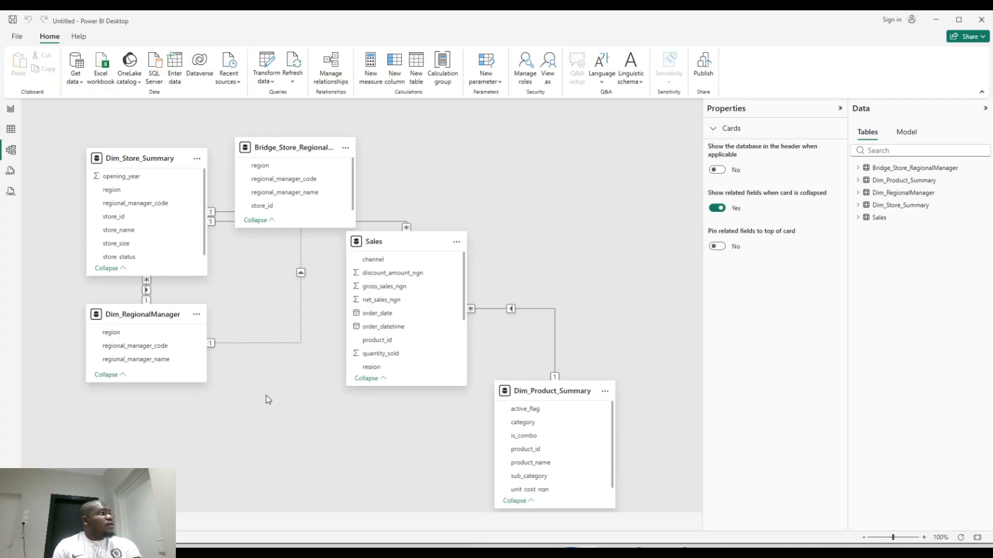
left_click_drag(141, 317, 158, 437)
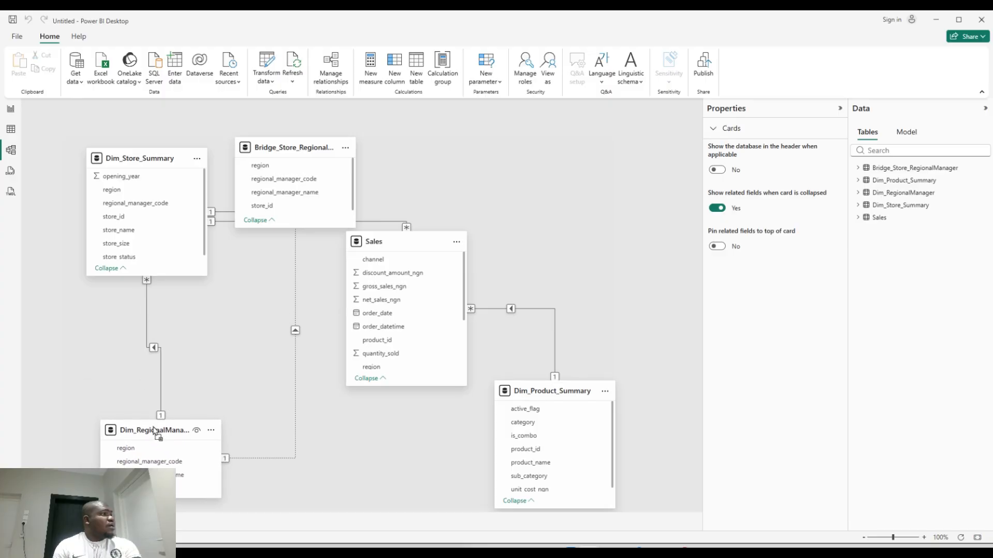
left_click_drag(290, 146, 646, 124)
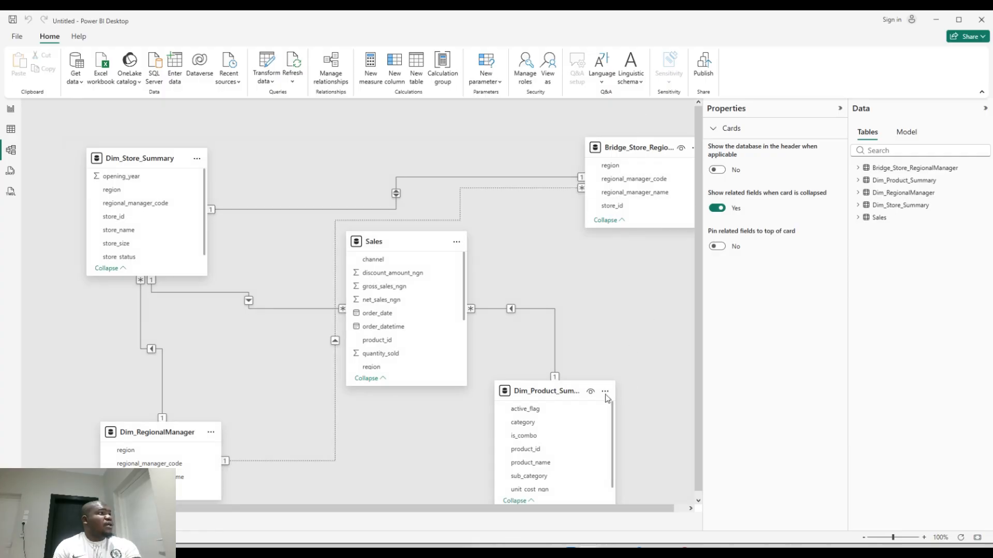
left_click_drag(394, 241, 391, 258)
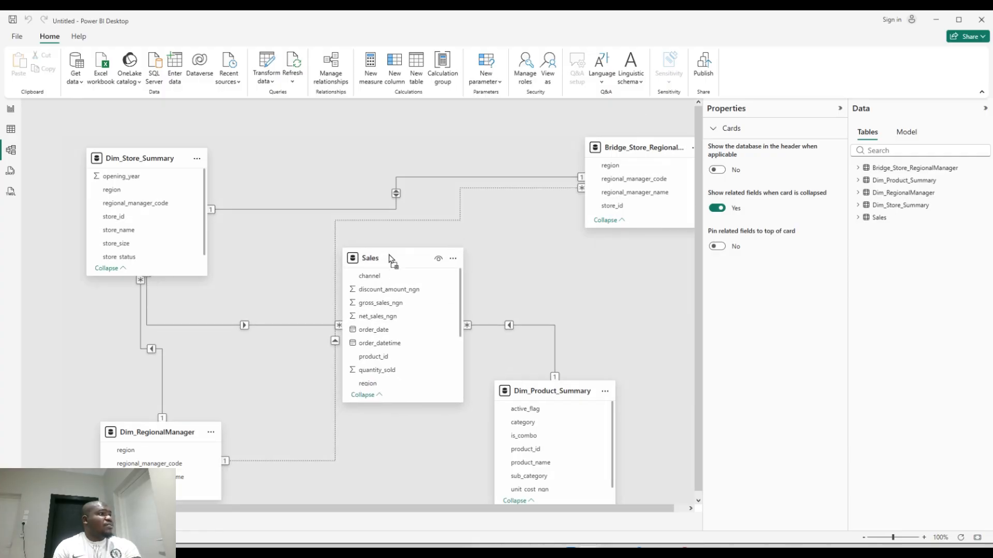
left_click(395, 207)
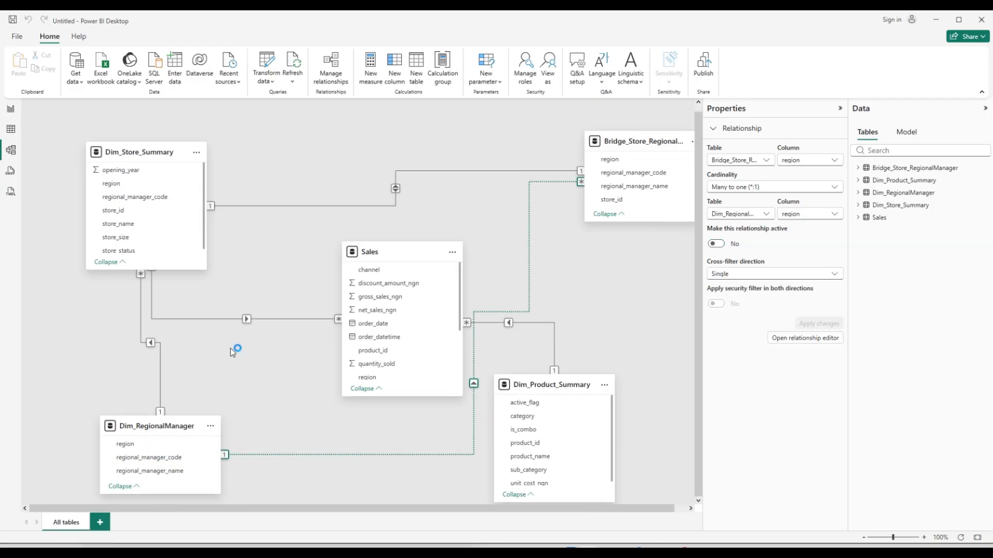
Return to the report page, widen the Data pane, and set a Custom canvas size with height 1080 px and width 1920 px.
left_click(10, 108)
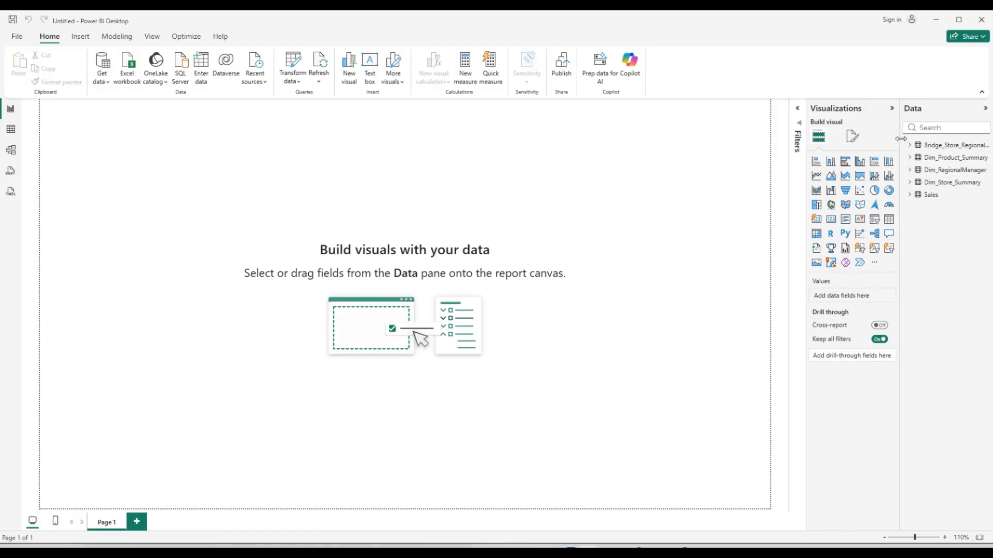
left_click_drag(900, 138, 861, 138)
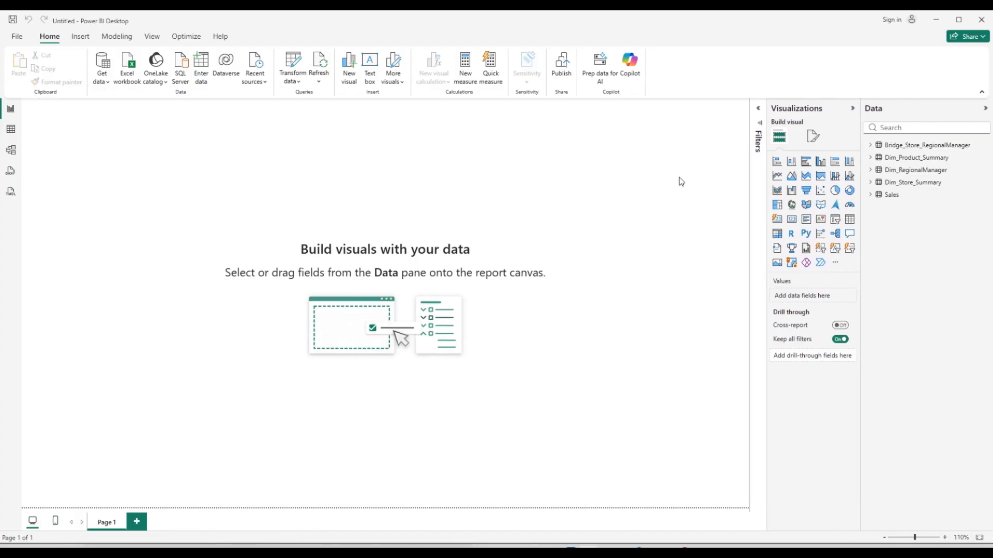
left_click(812, 137)
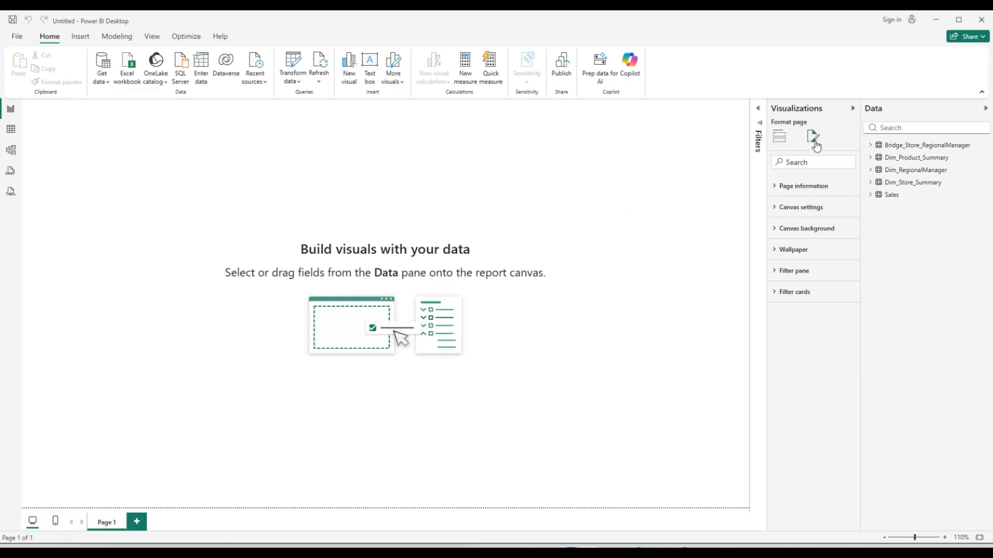
left_click(819, 191)
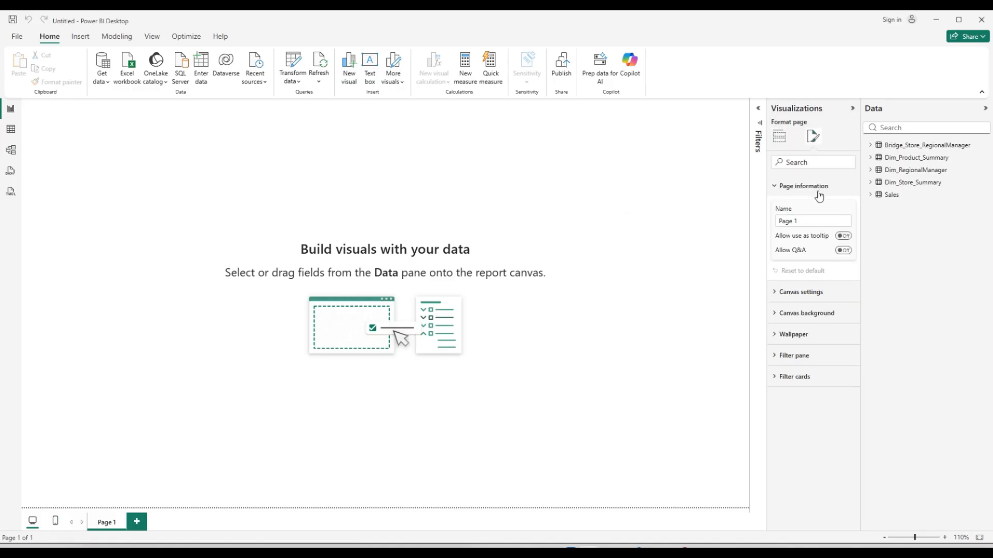
left_click(816, 296)
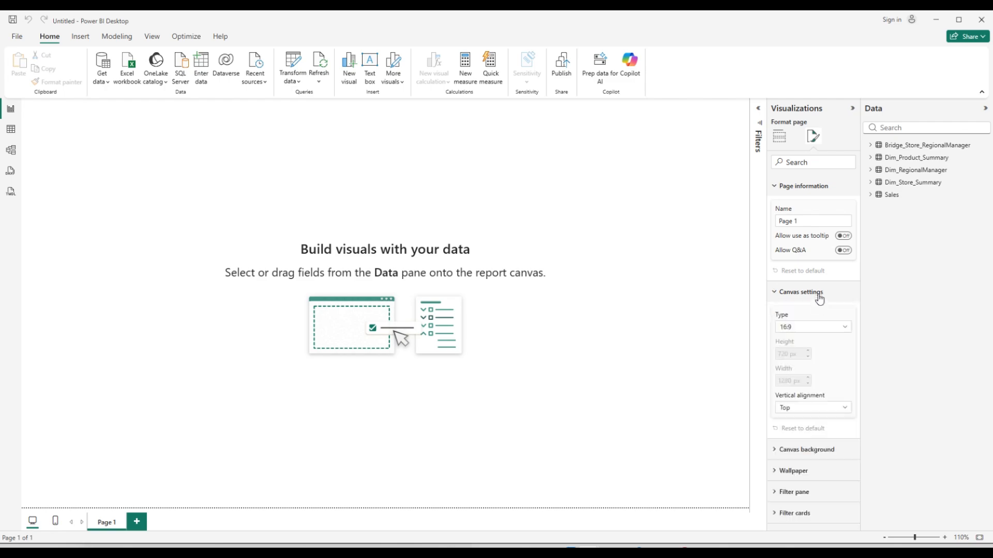
left_click(816, 331)
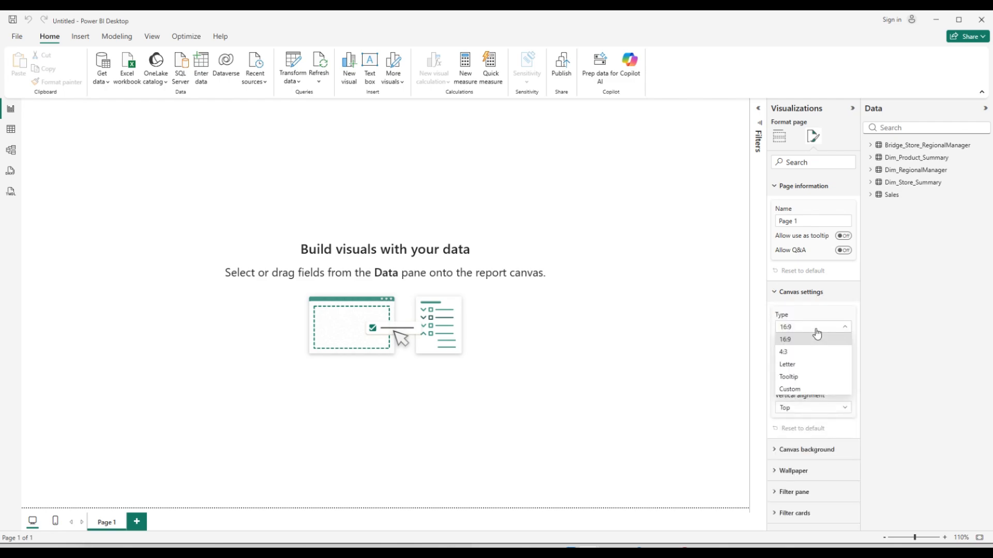
left_click(811, 390)
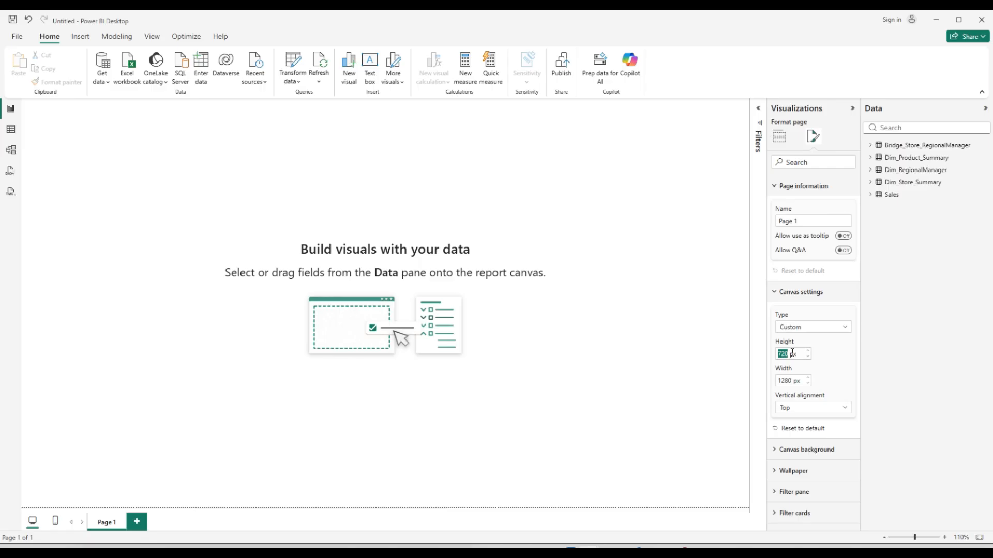
type("108")
key("Tab")
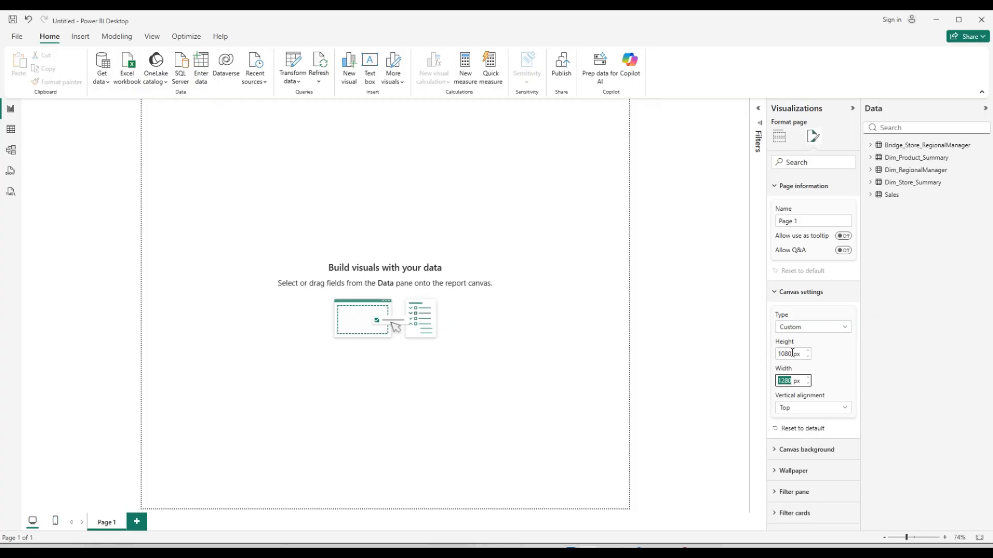
type("1920")
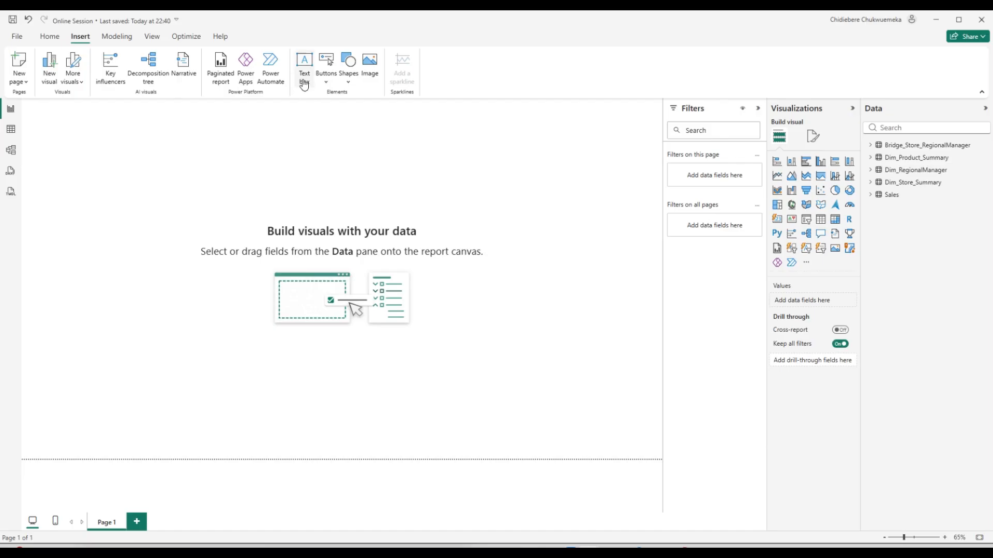
Insert a rectangle shape and resize it into a narrow full-height strip flush with the report page's left edge.
left_click(348, 74)
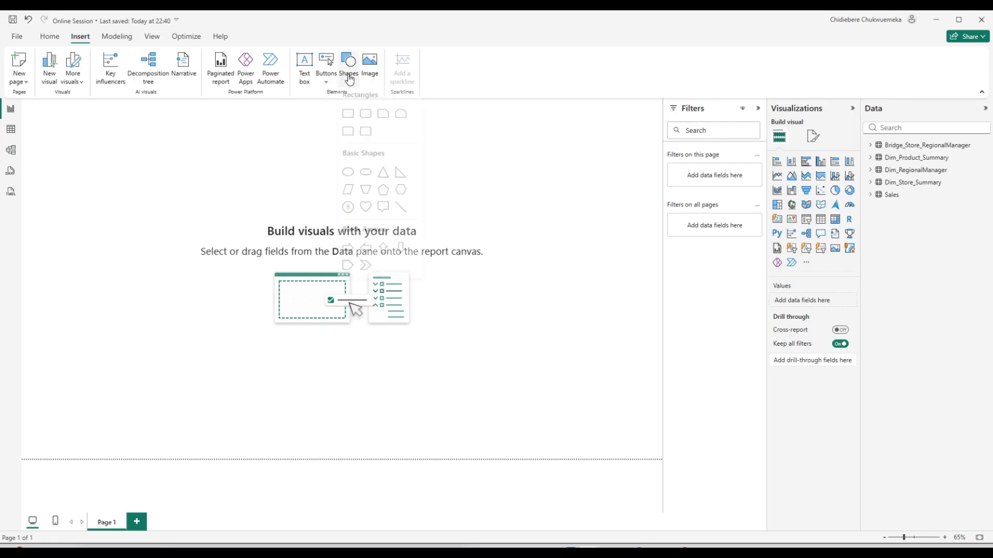
left_click(347, 116)
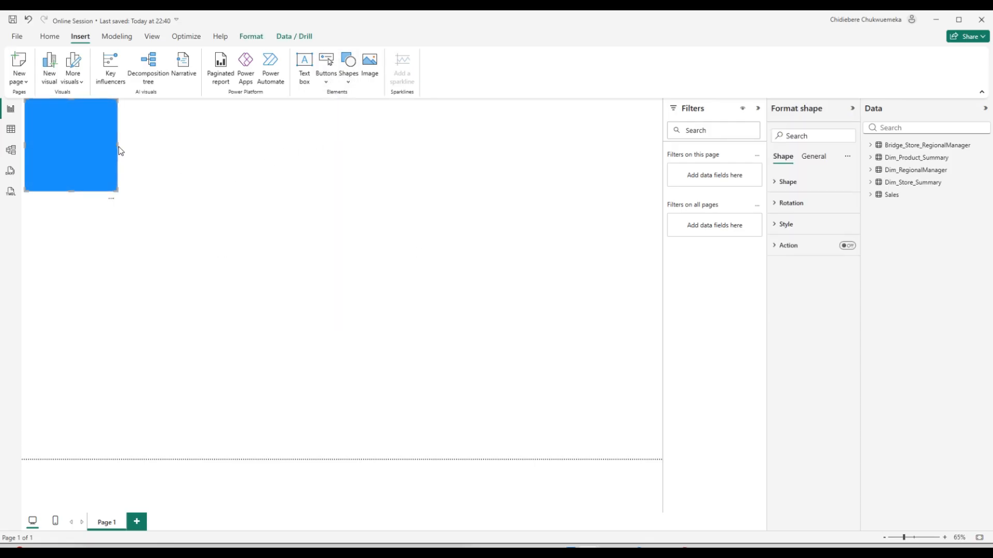
left_click_drag(119, 147, 52, 160)
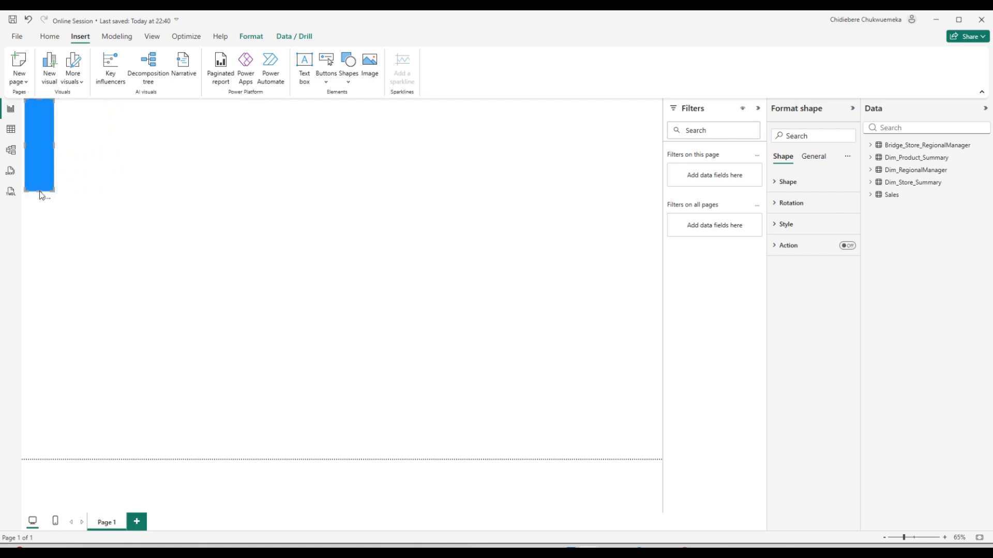
left_click_drag(42, 195, 23, 493)
left_click_drag(33, 389, 30, 388)
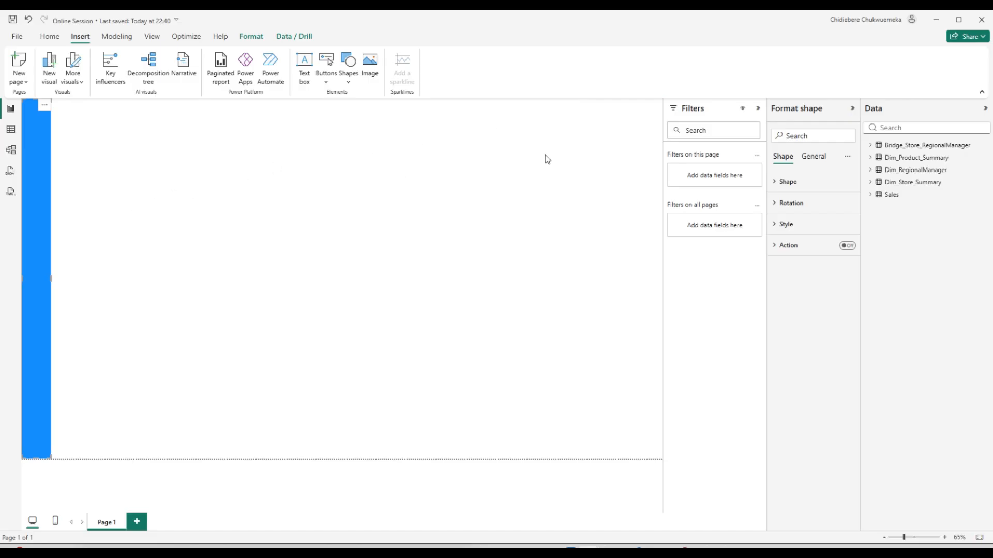
Fill the narrow strip with the light grey theme color directly below white and turn its border off.
left_click(816, 188)
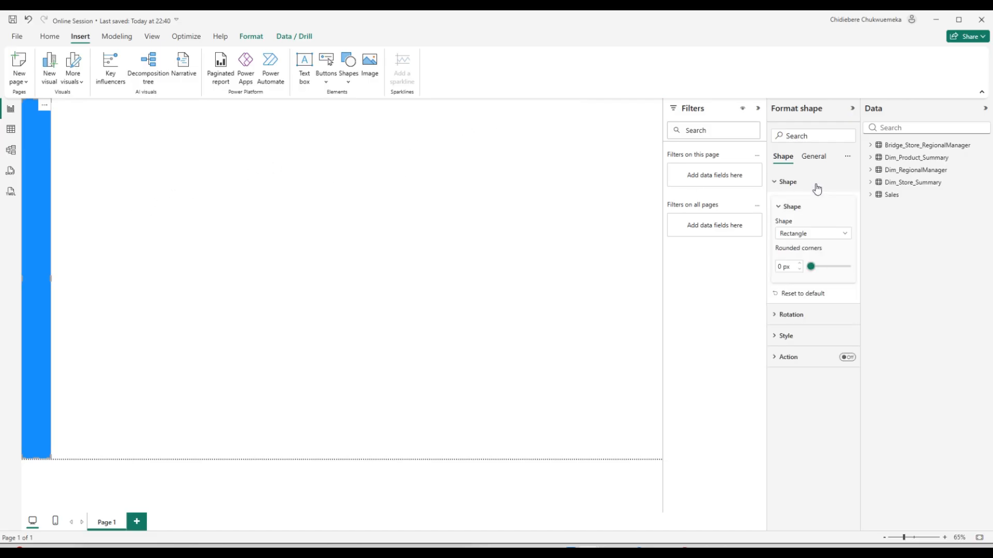
left_click(817, 188)
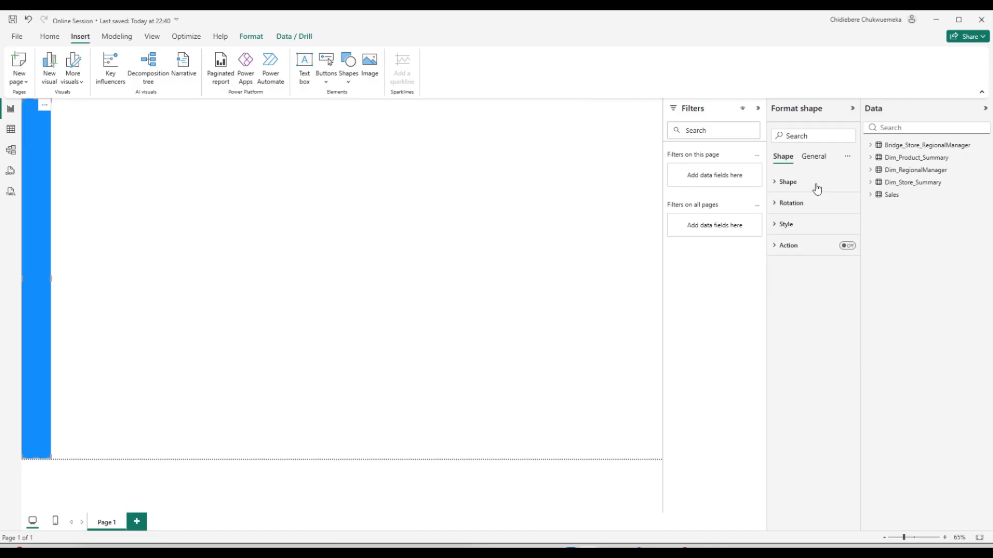
left_click(820, 228)
left_click(798, 278)
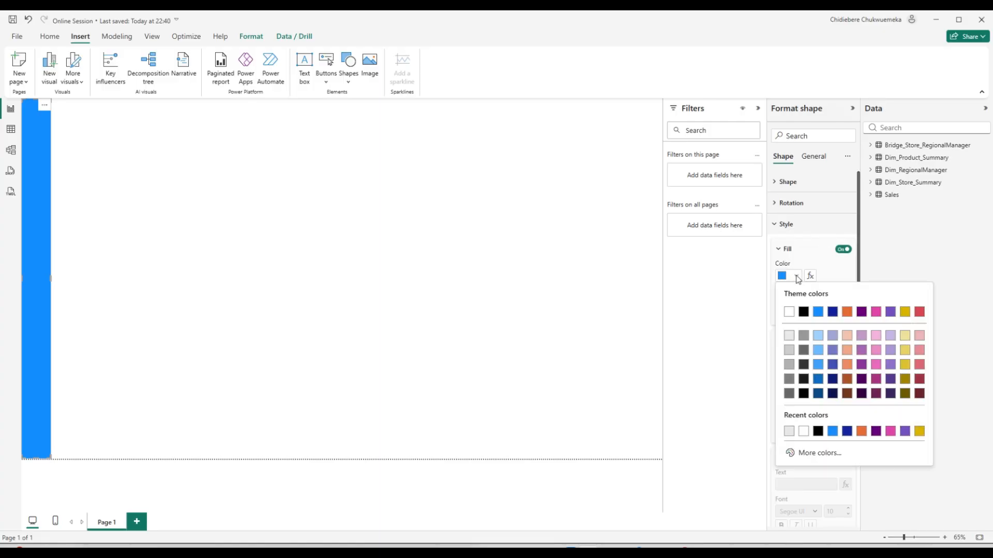
left_click(789, 337)
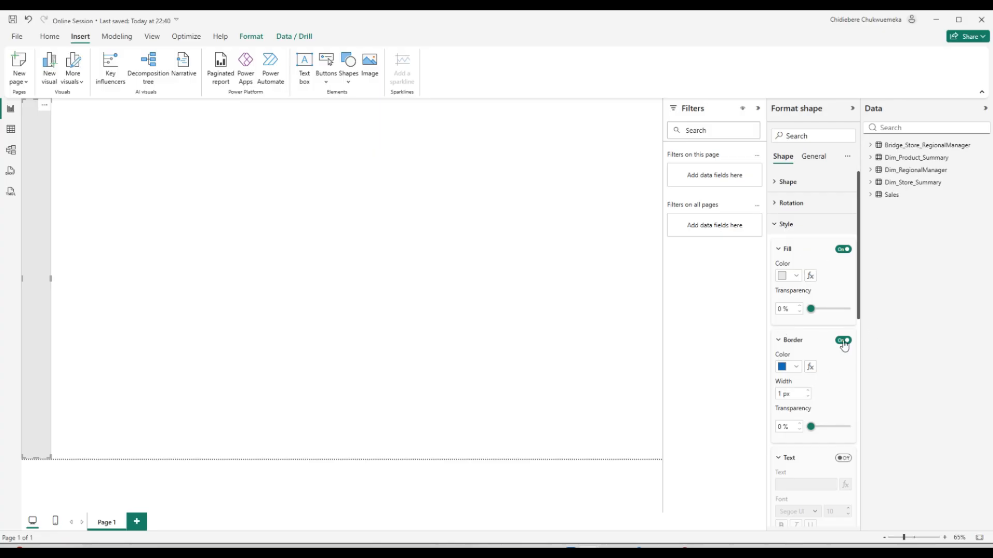
left_click(796, 226)
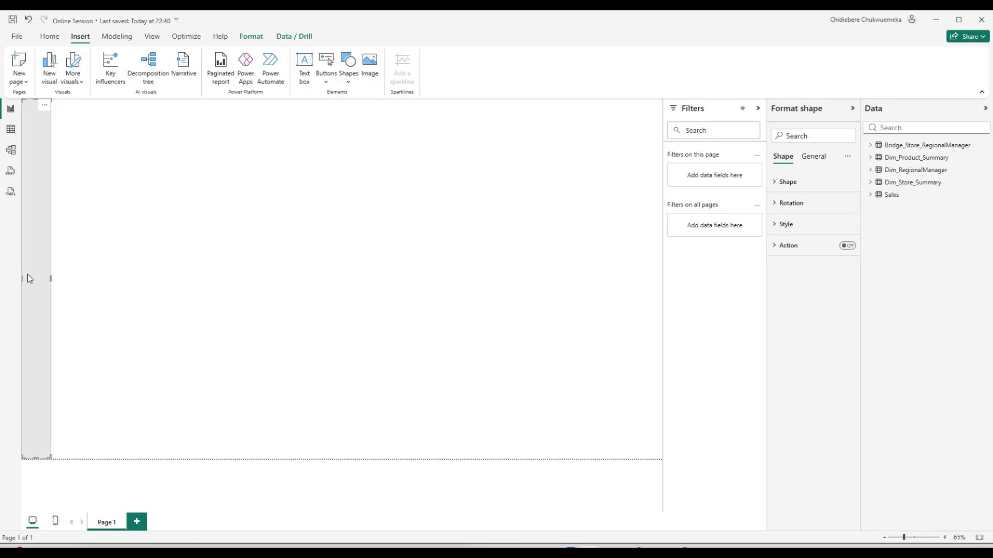
Duplicate the grey strip and enlarge the copy into a panel covering the rest of the page, leaving thin margins around it.
key("Right")
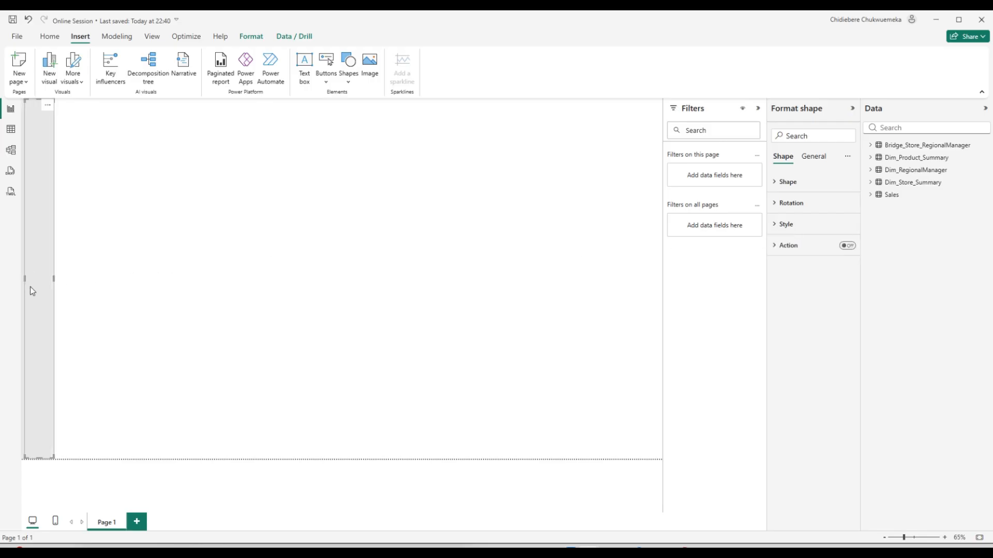
left_click_drag(32, 291, 658, 308)
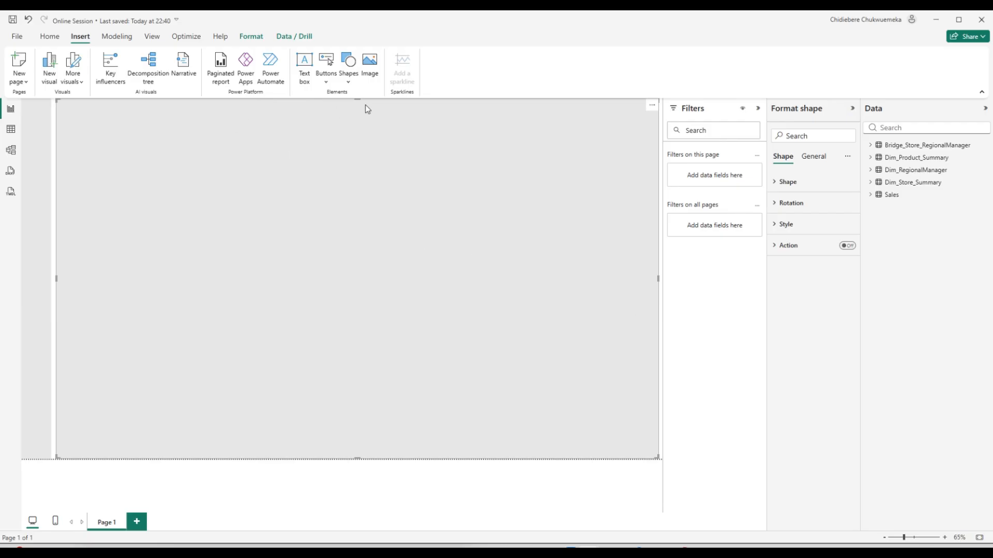
left_click_drag(357, 99, 359, 103)
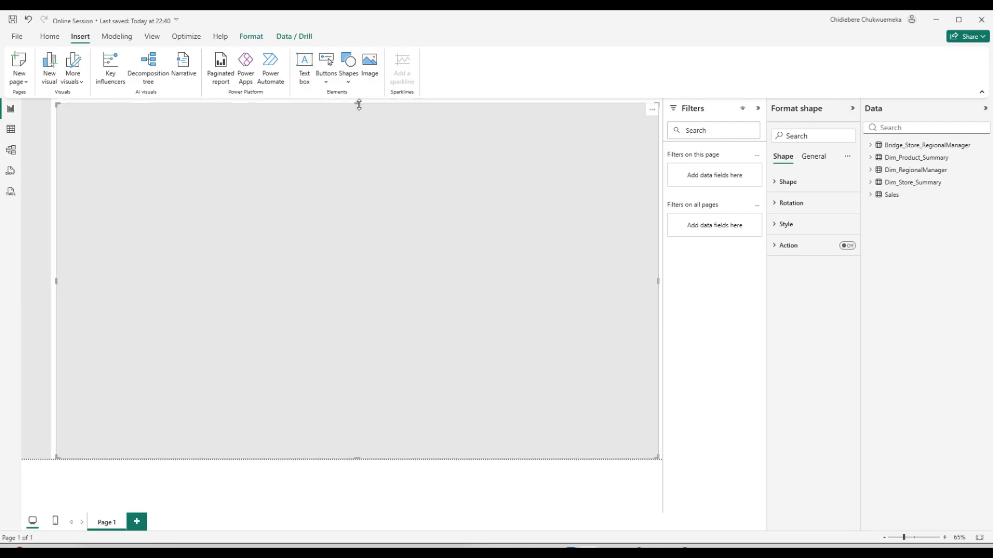
mouse_move(397, 343)
left_mouse_down()
mouse_move(397, 334)
mouse_move(397, 343)
left_mouse_up()
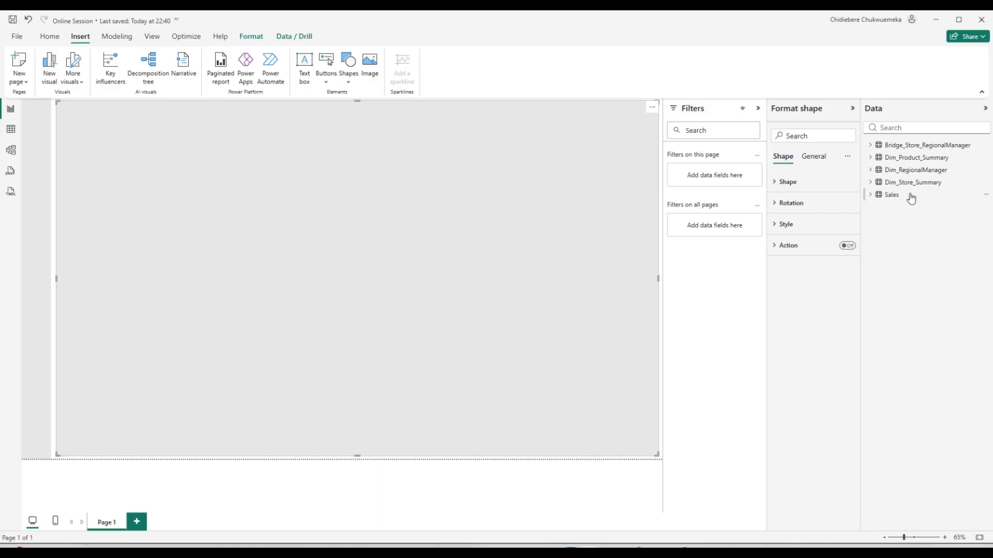
Set the large grey panel's rounded corners to 10 px.
left_click(815, 223)
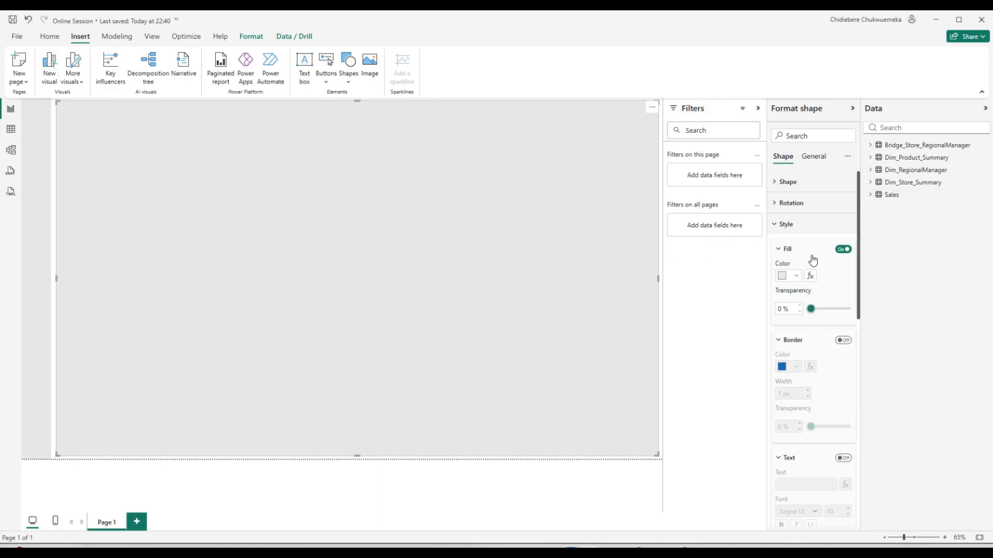
scroll(842, 336, "down", 7)
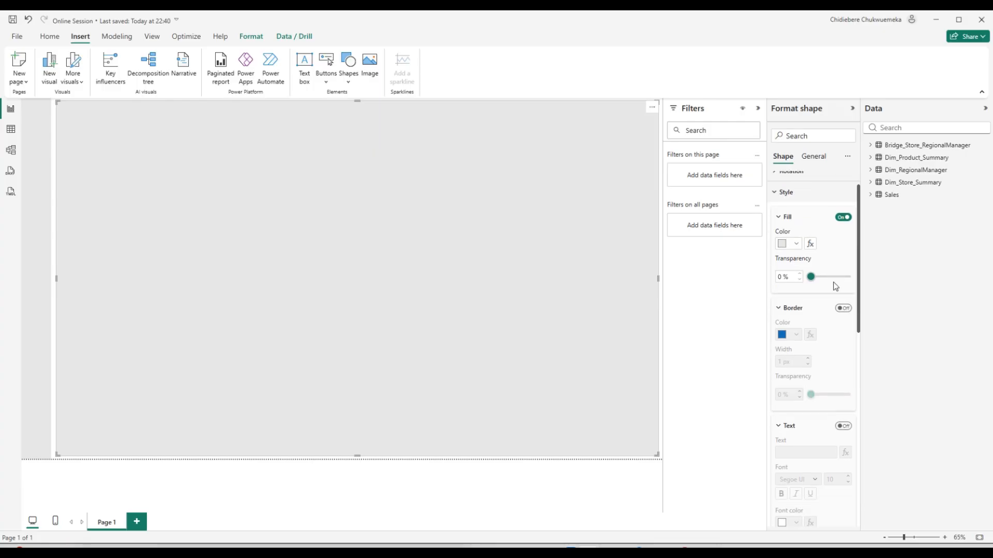
scroll(822, 333, "up", 7)
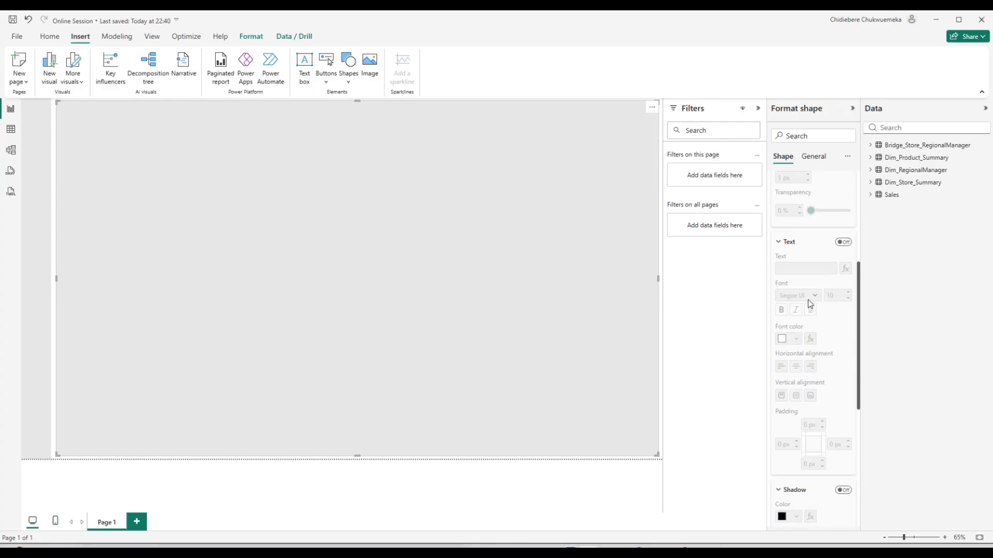
left_click(800, 223)
left_click(805, 183)
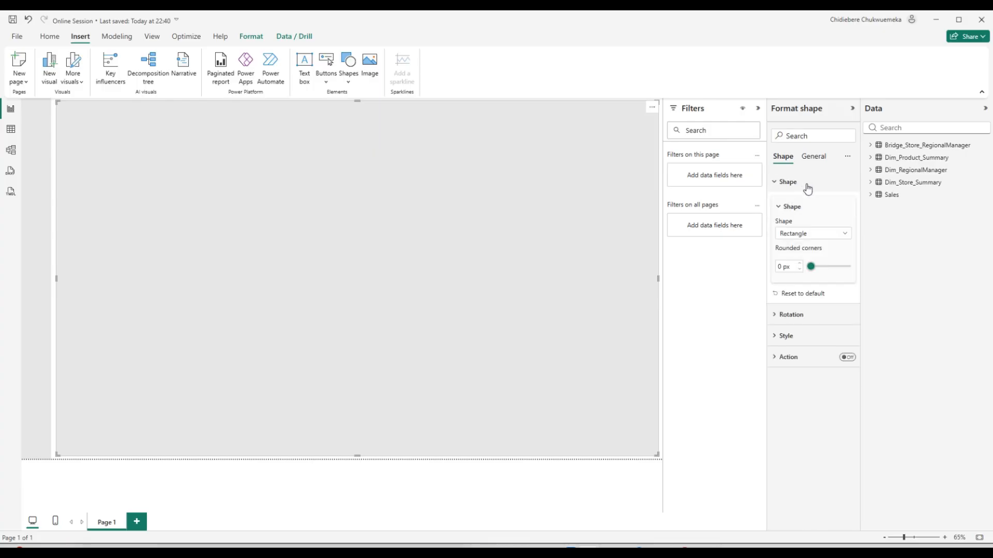
left_click(781, 266)
type("10")
Group the narrow strip and the large panel into one background object.
left_click(212, 488)
left_click(193, 424)
left_click(44, 433)
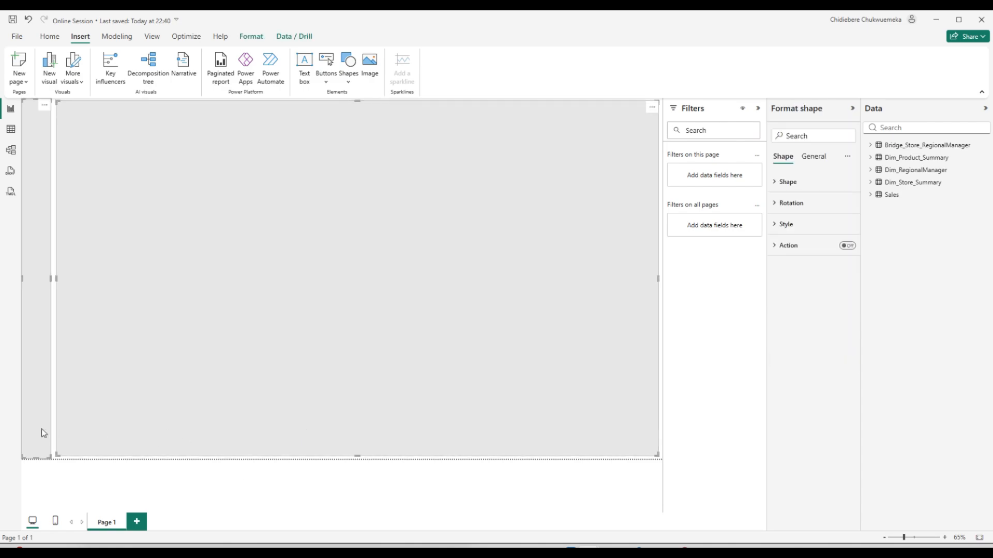
right_click(43, 433)
mouse_move(84, 437)
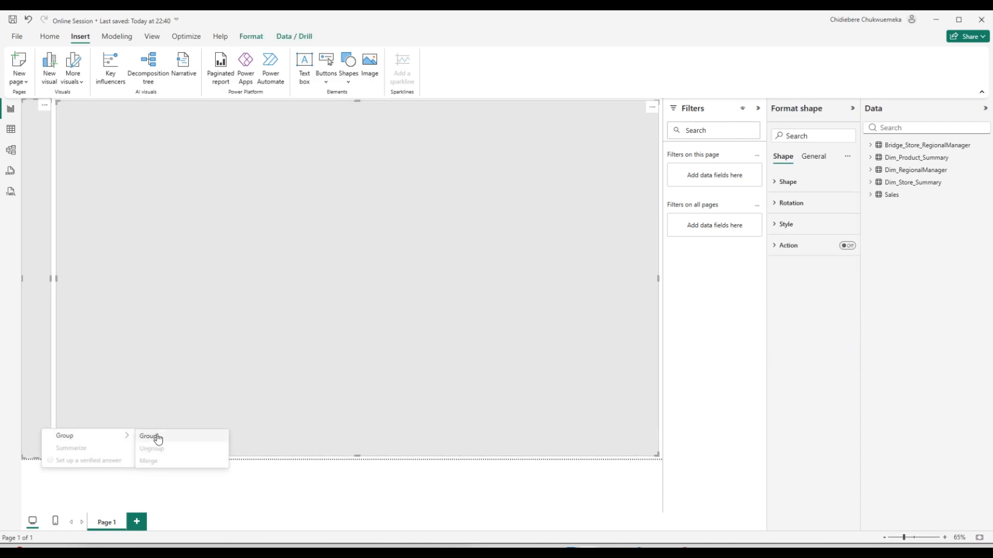
left_click(208, 444)
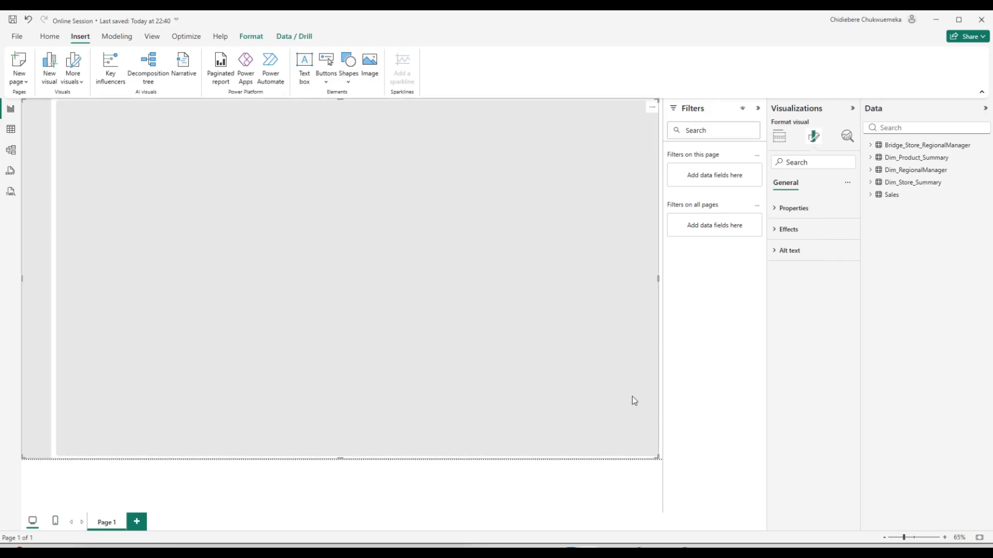
left_click(495, 491)
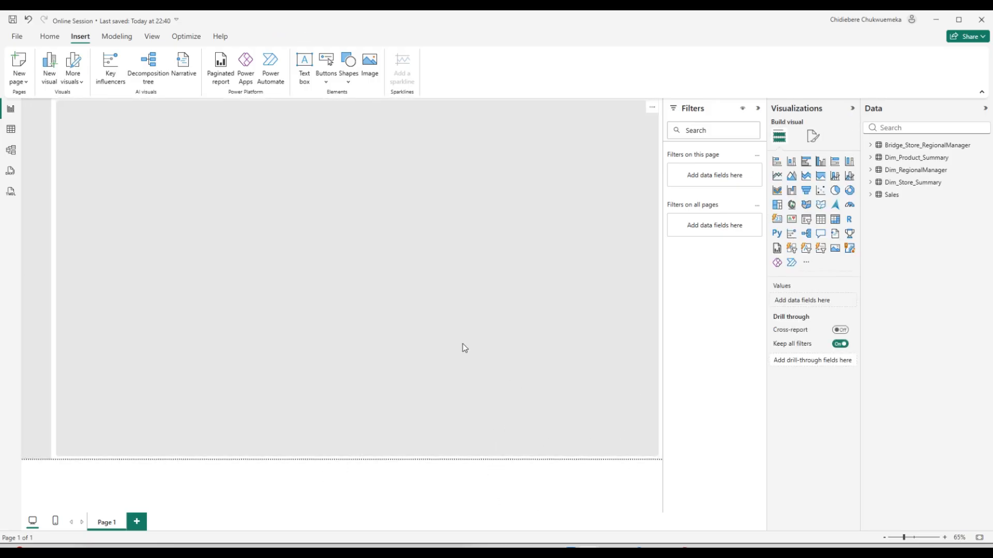
Insert an image element on the page and load kfc-seeklogo.png from Downloads into it.
left_click(363, 82)
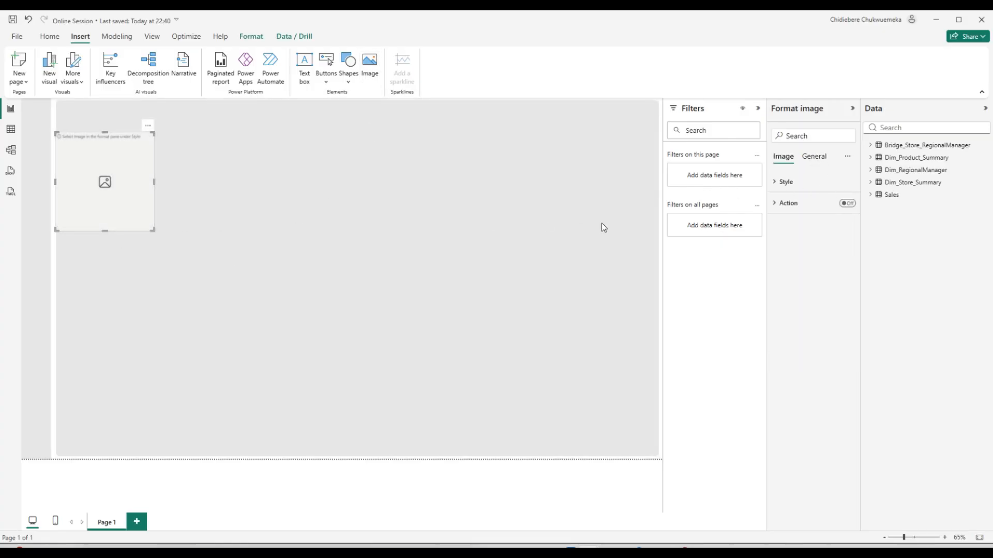
left_click(793, 187)
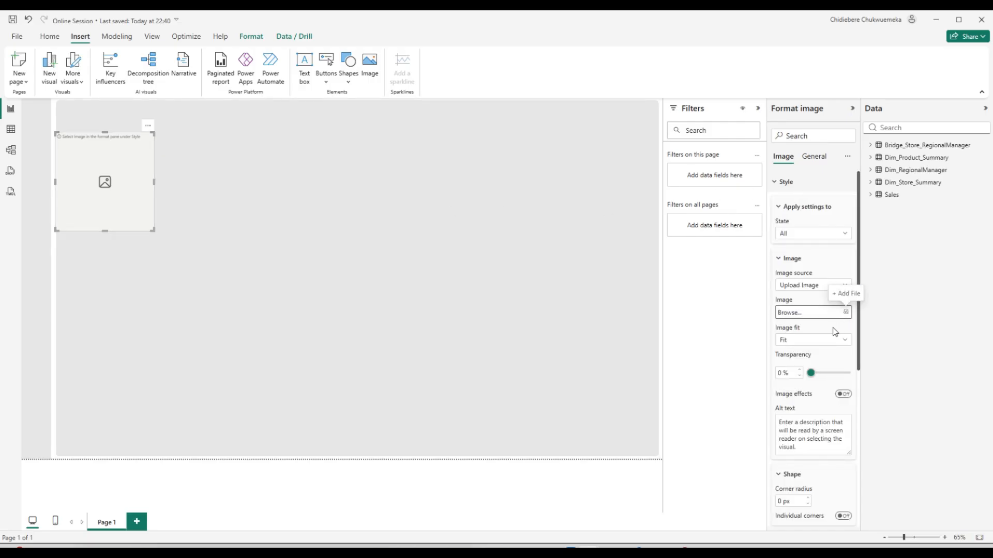
left_click(827, 313)
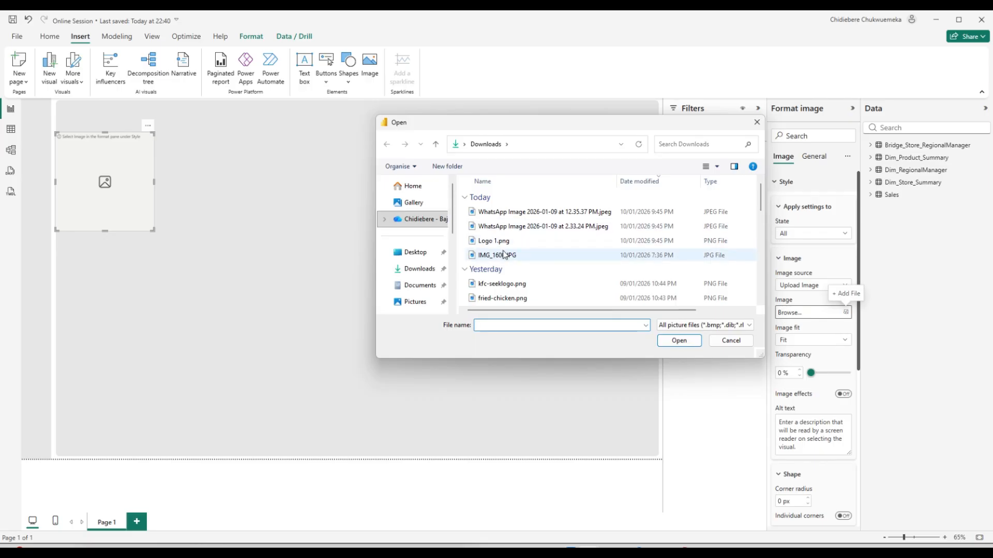
left_click(502, 283)
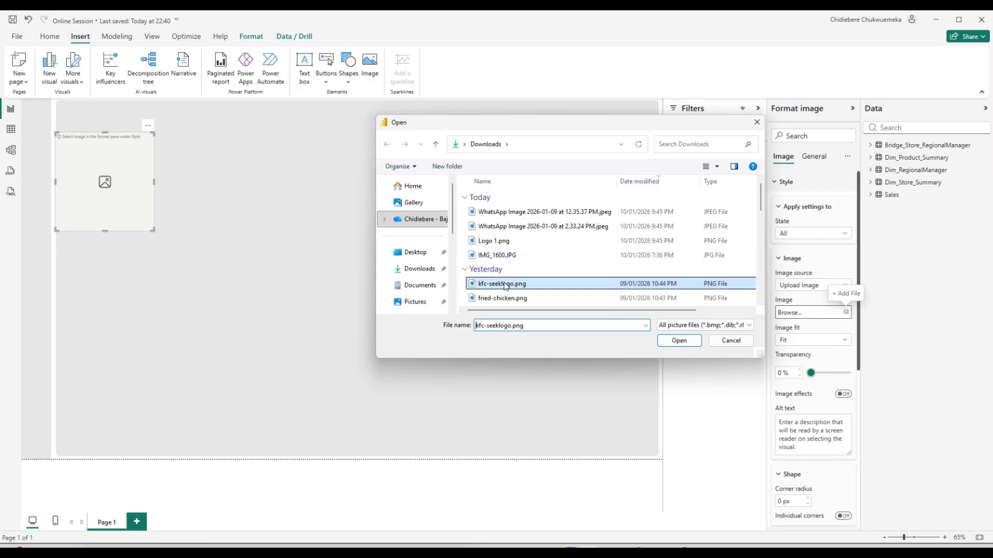
left_click(679, 340)
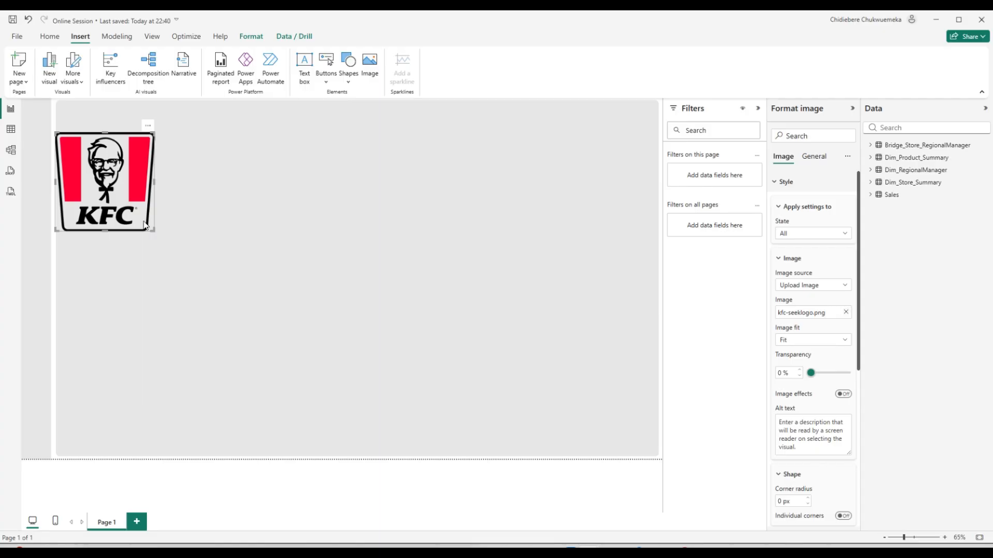
Duplicate the KFC logo, move the copy clear of the original, and replace its picture with home.png.
key("ctrl+c")
key("ctrl+v")
left_click_drag(145, 226, 261, 338)
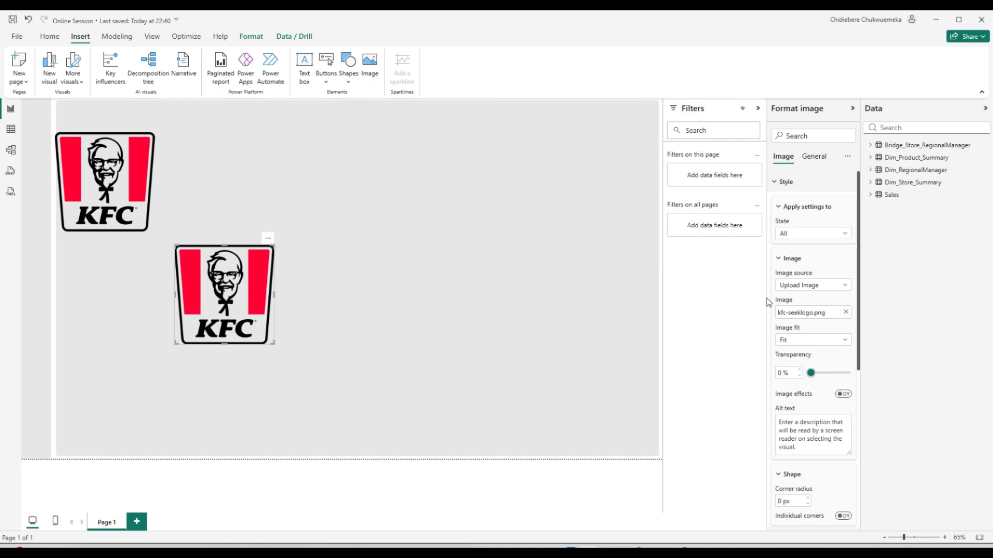
left_click(845, 312)
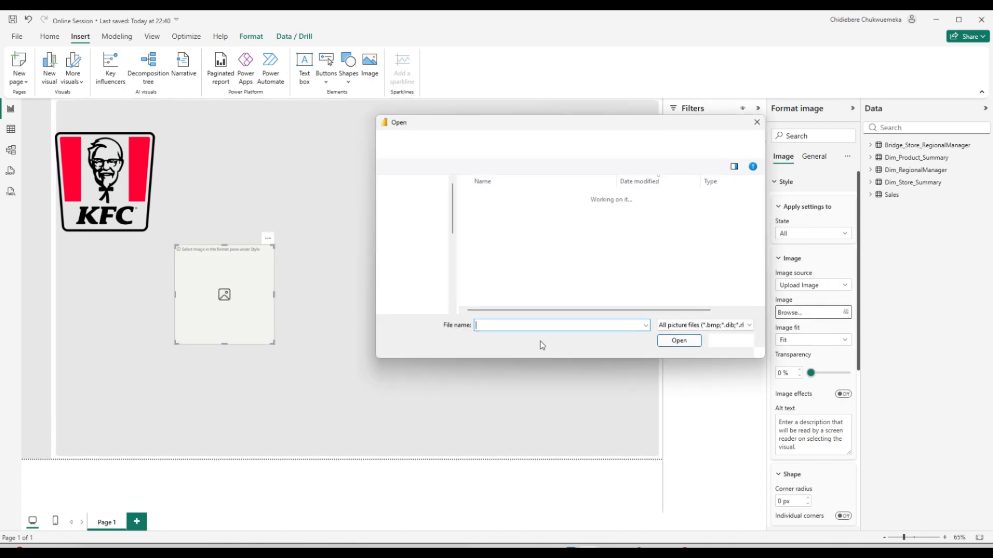
scroll(517, 266, "down", 2)
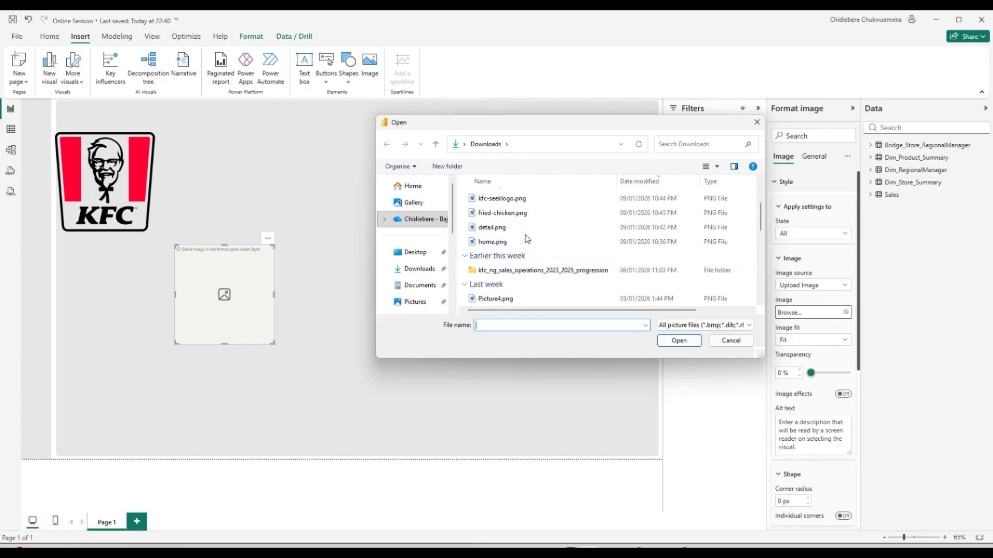
left_click(514, 242)
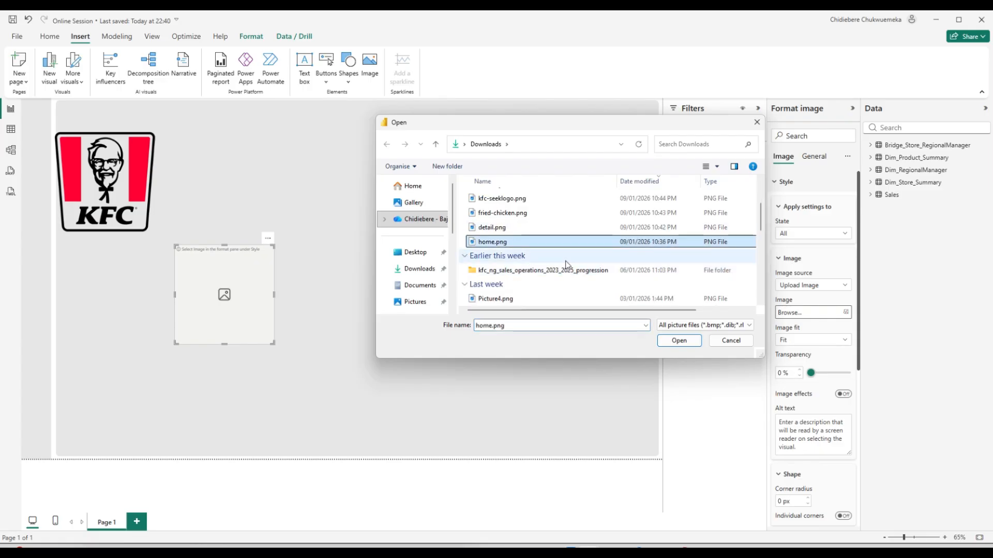
left_click(682, 344)
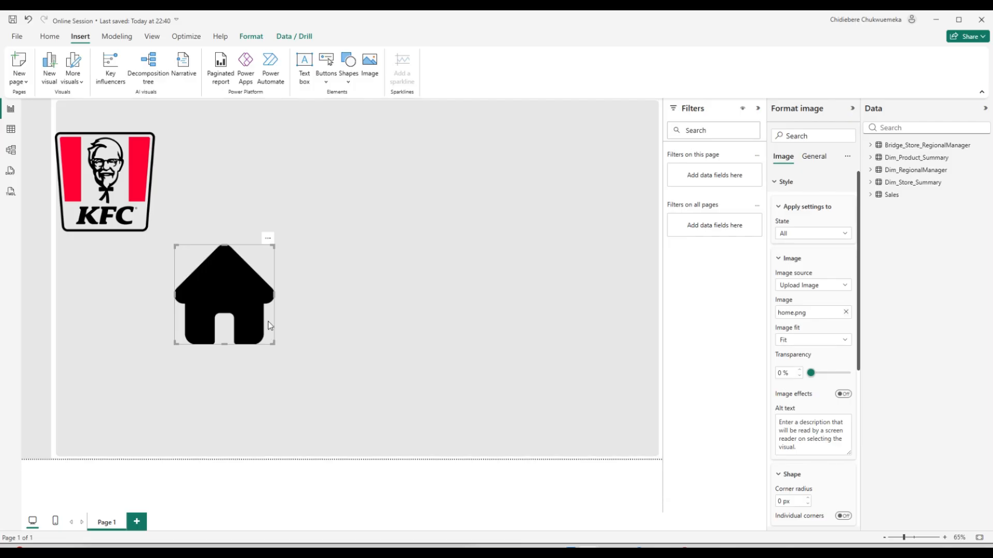
Place the home icon below the logo, duplicate it with detail.png as the picture, and put that copy beneath the home icon.
left_click_drag(239, 318, 336, 321)
key("ctrl+c")
key("ctrl+v")
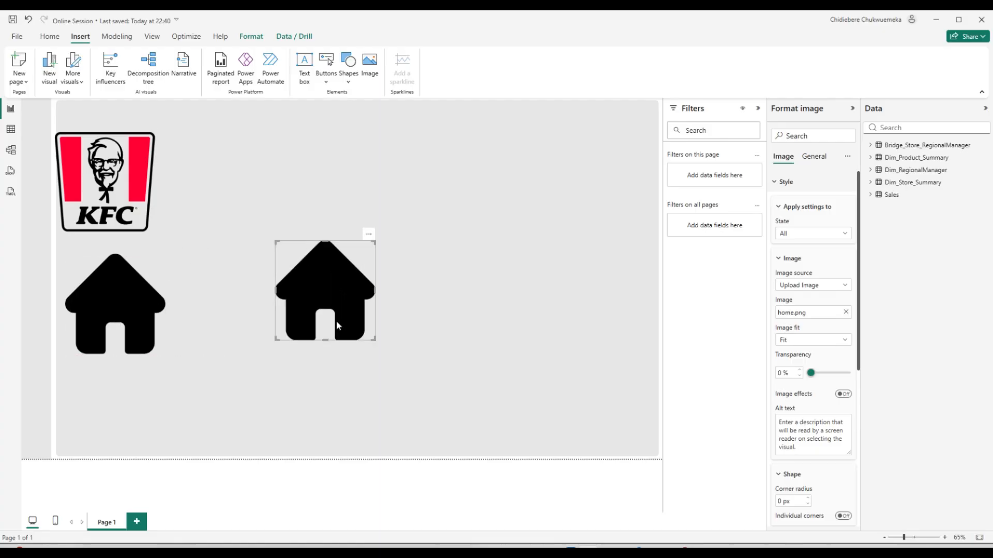
left_click(846, 312)
left_click(847, 312)
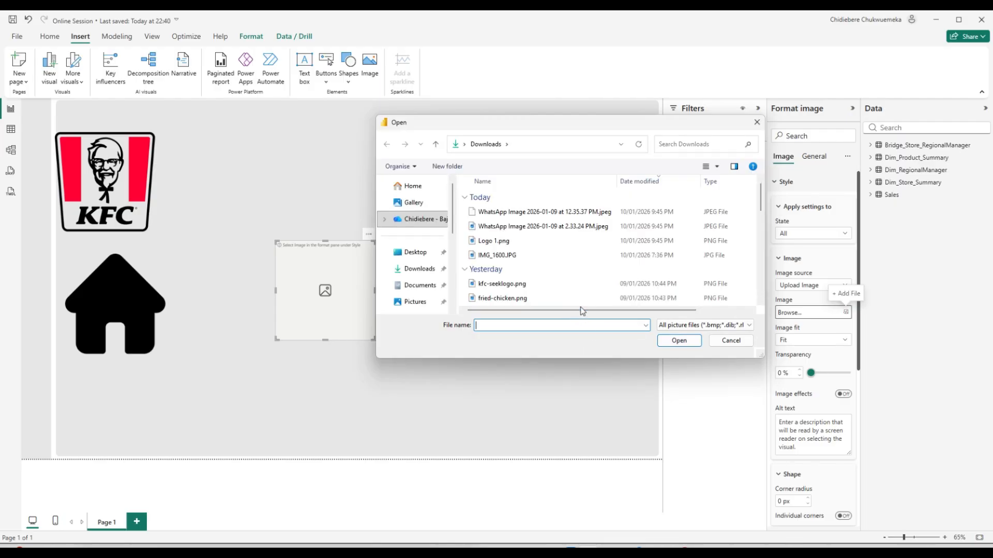
scroll(523, 266, "down", 1)
left_click(491, 269)
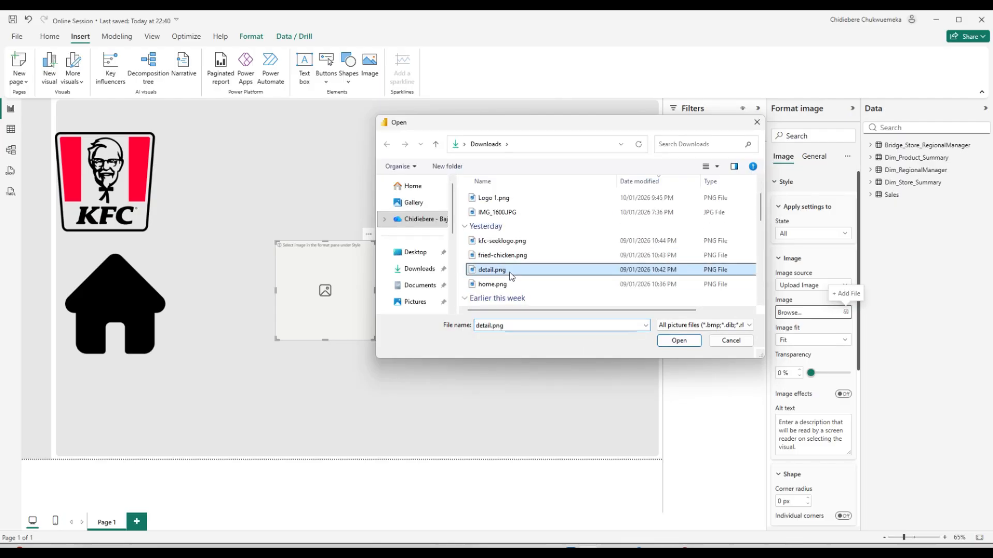
left_click(679, 340)
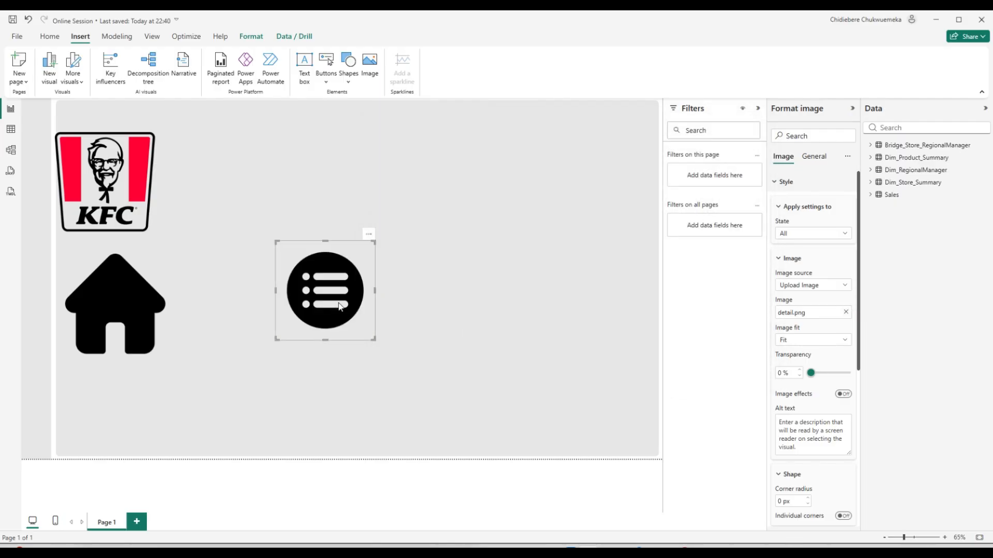
left_click_drag(338, 309, 122, 427)
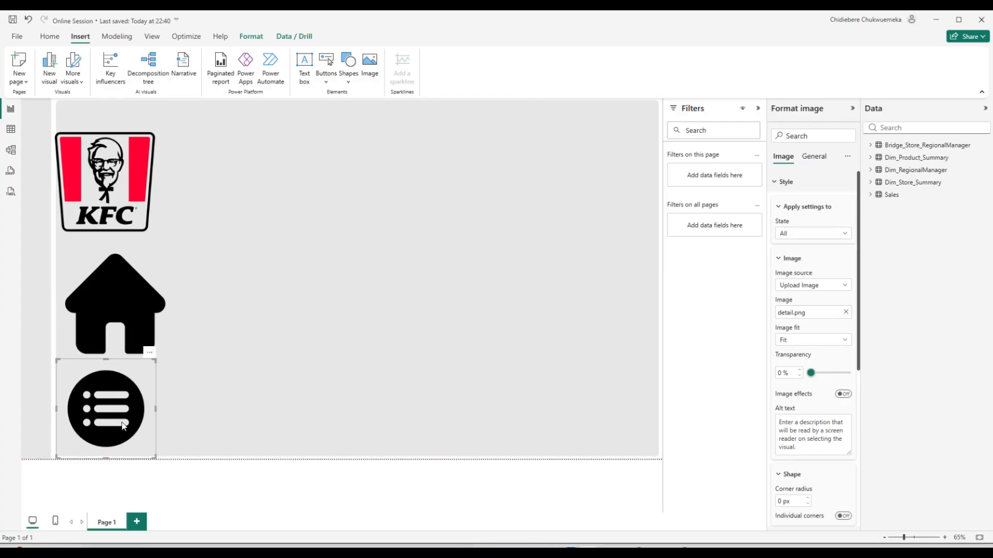
Shrink the KFC logo and center it at the head of the narrow strip.
left_click(130, 208)
left_click_drag(130, 208, 45, 132)
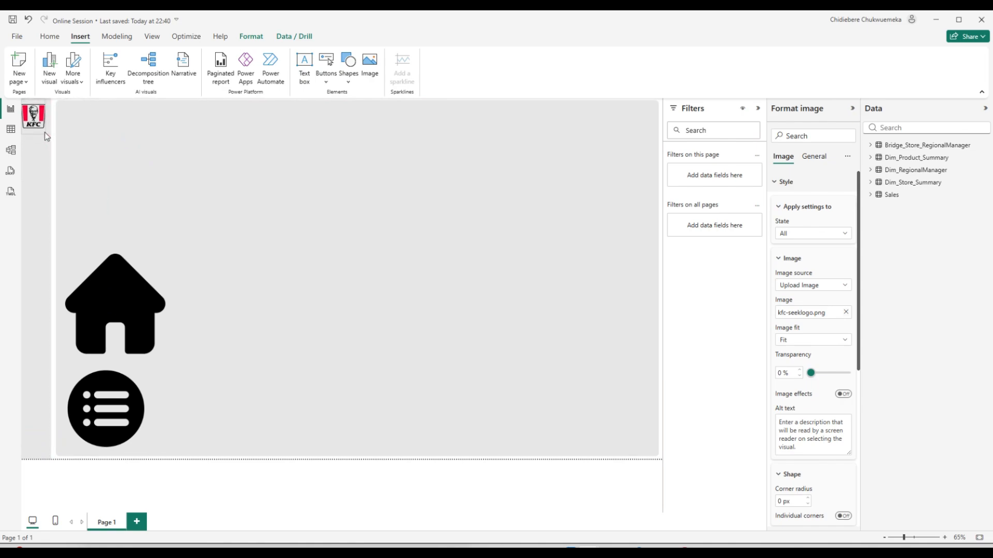
left_click_drag(40, 122, 41, 124)
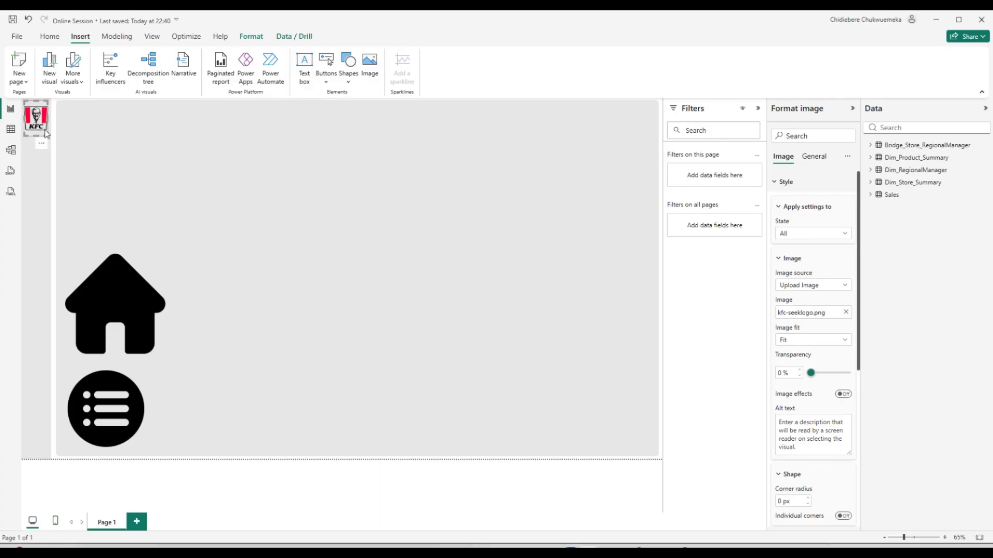
Shrink the home icon into the narrow strip, set its height to 65 and width to 50, and center it below the KFC logo.
left_click(107, 303)
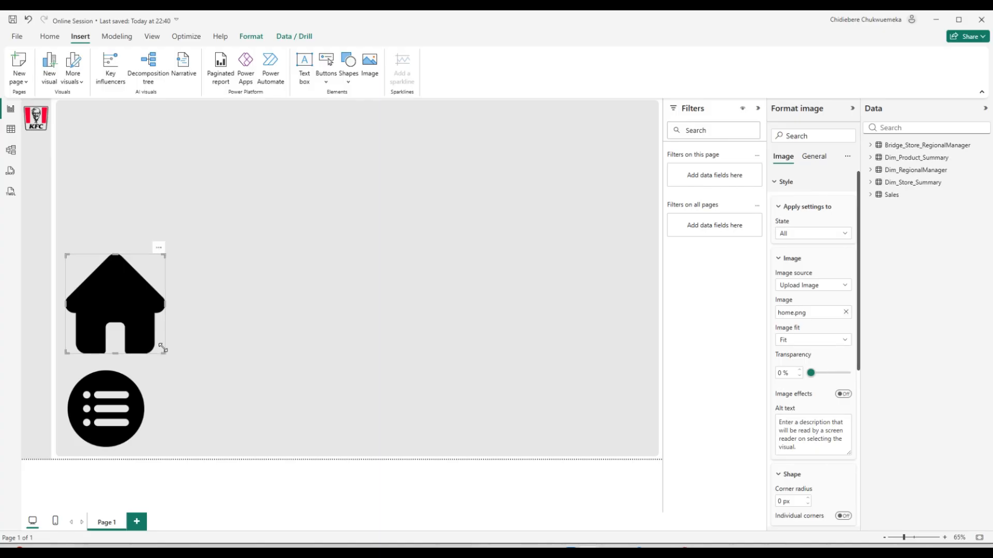
left_click_drag(164, 349, 42, 214)
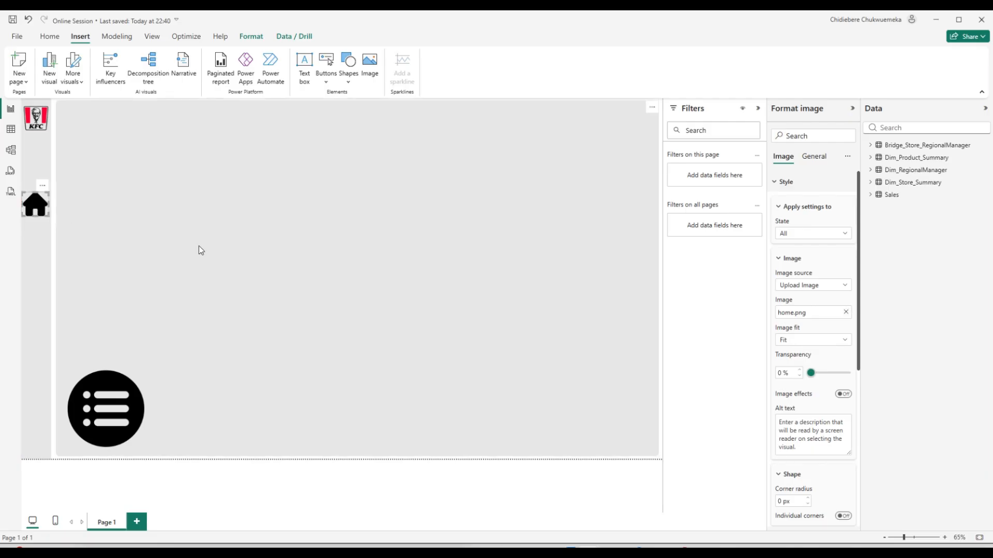
left_click(785, 189)
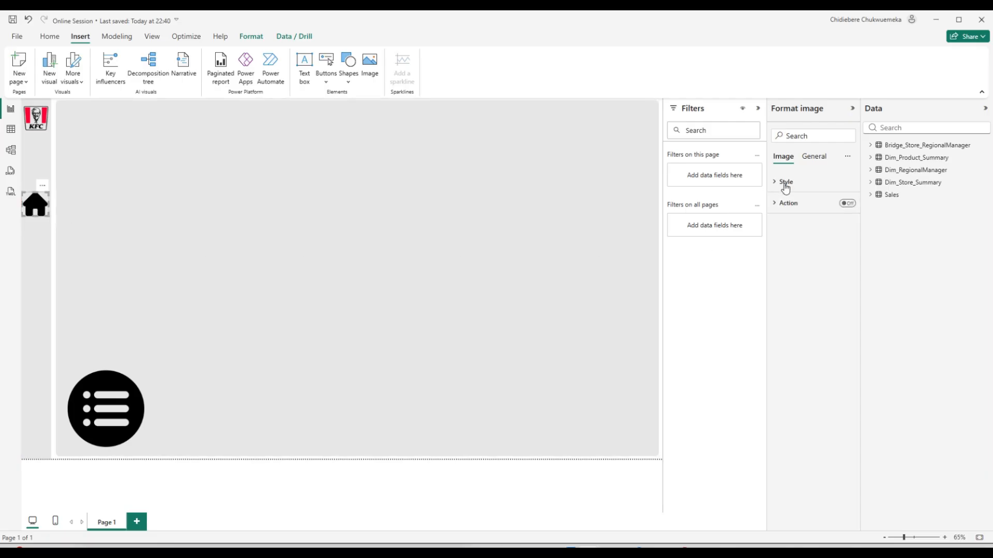
left_click(793, 186)
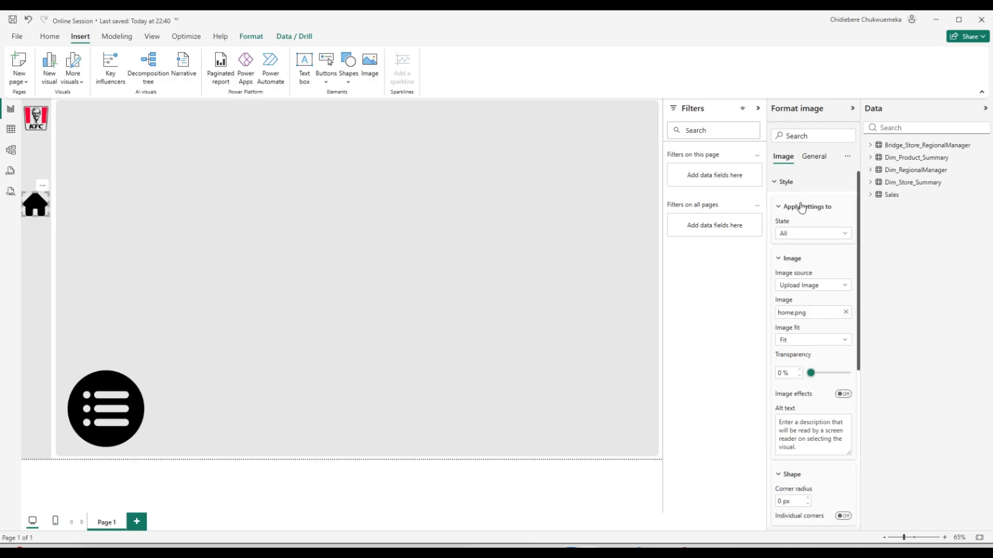
left_click(812, 157)
left_click(802, 182)
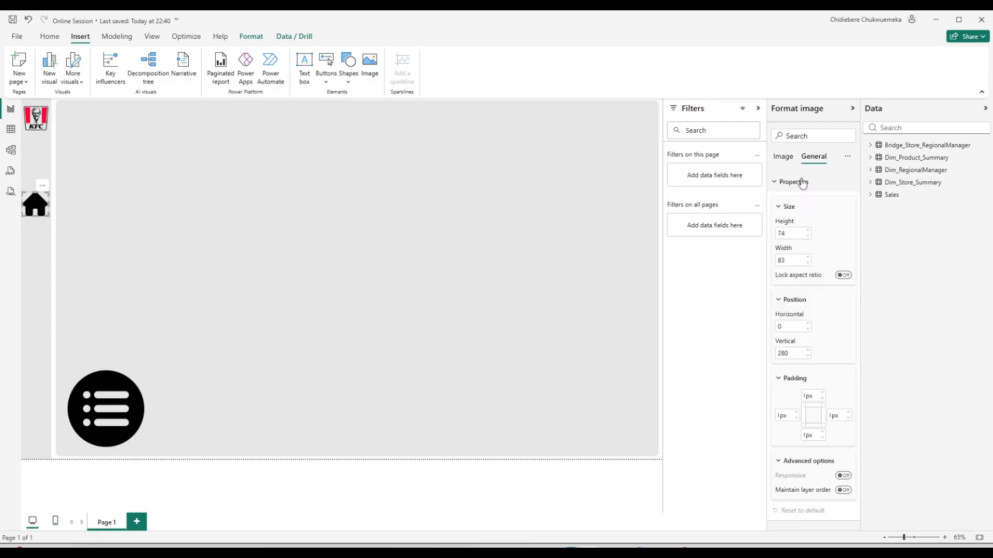
left_click(793, 233)
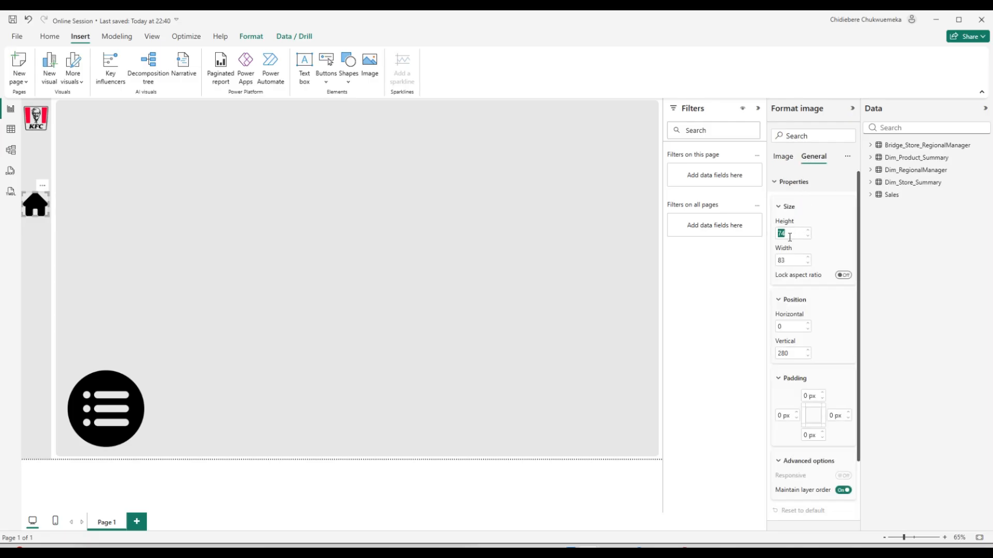
type("65")
key("Tab")
type("5")
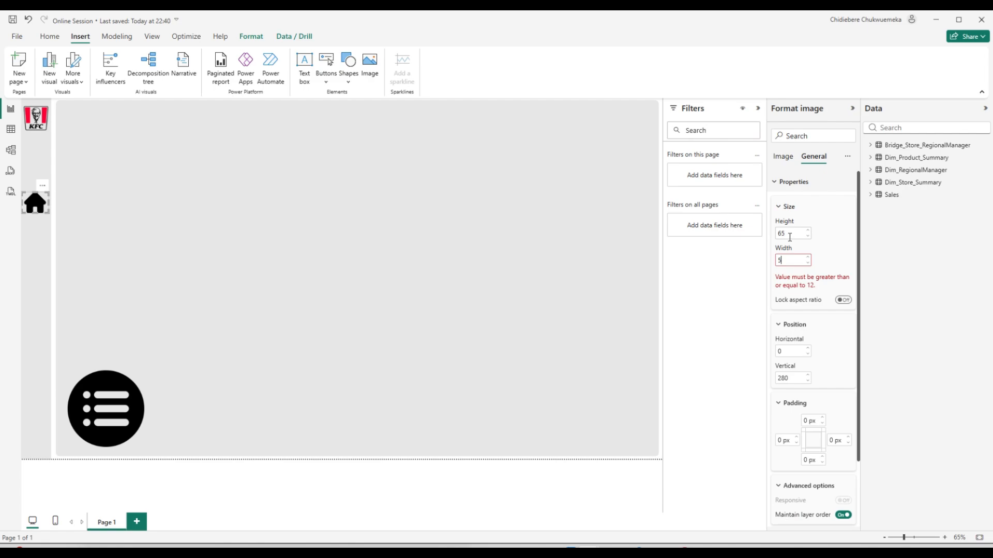
type("0")
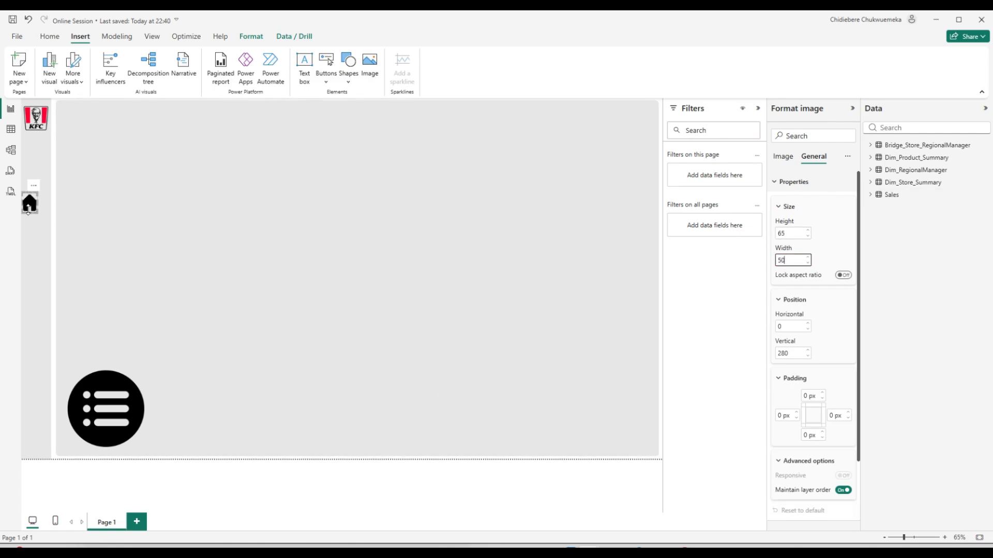
left_click_drag(29, 209, 36, 210)
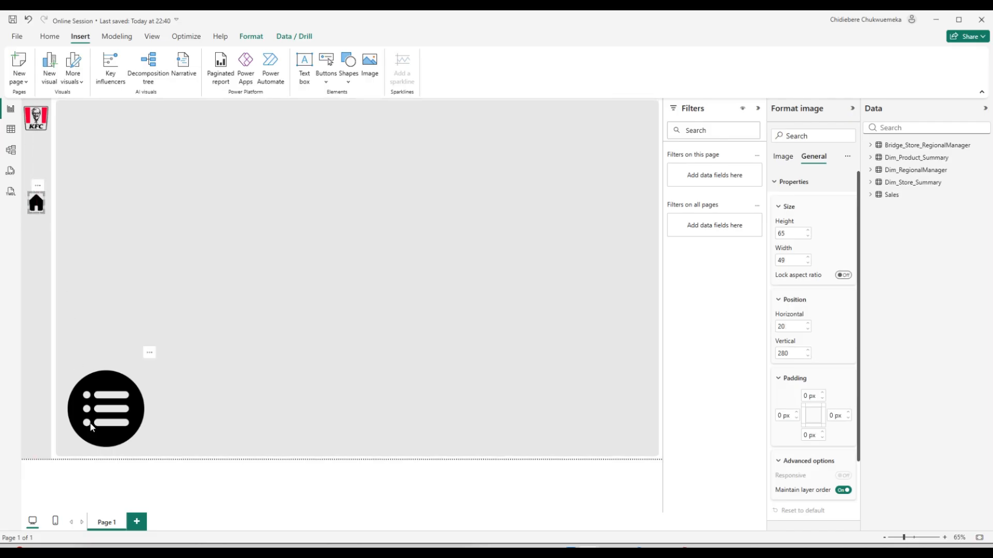
Move the detail icon into the narrow strip with height 65 and width 50, and space it below the home icon.
left_click_drag(102, 421, 78, 290)
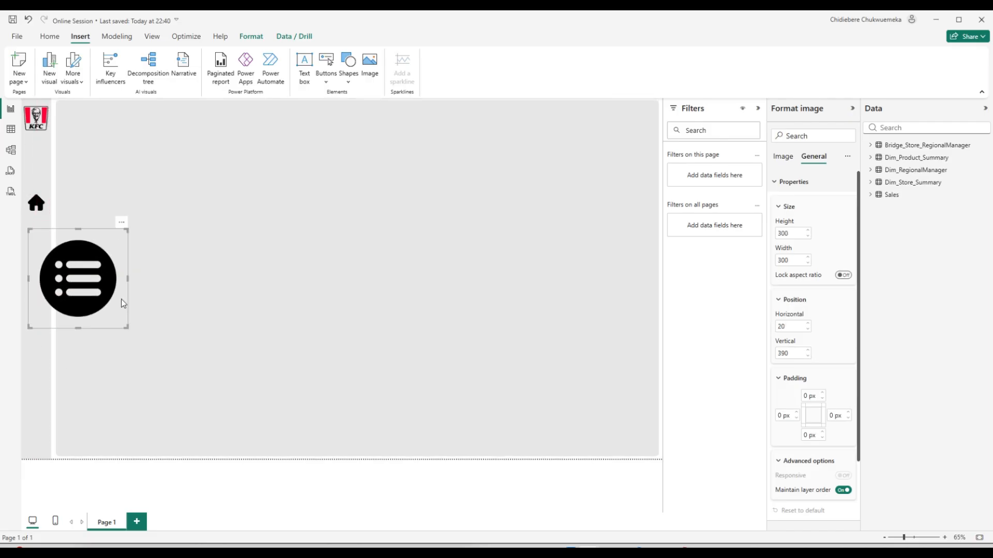
double_click(792, 233)
type("65")
key("Tab")
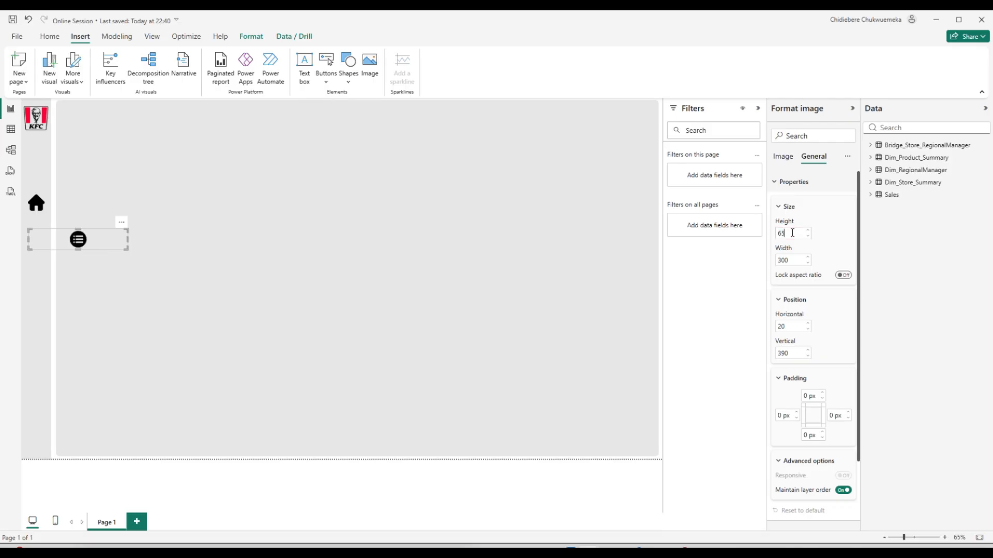
type("50")
key("Return")
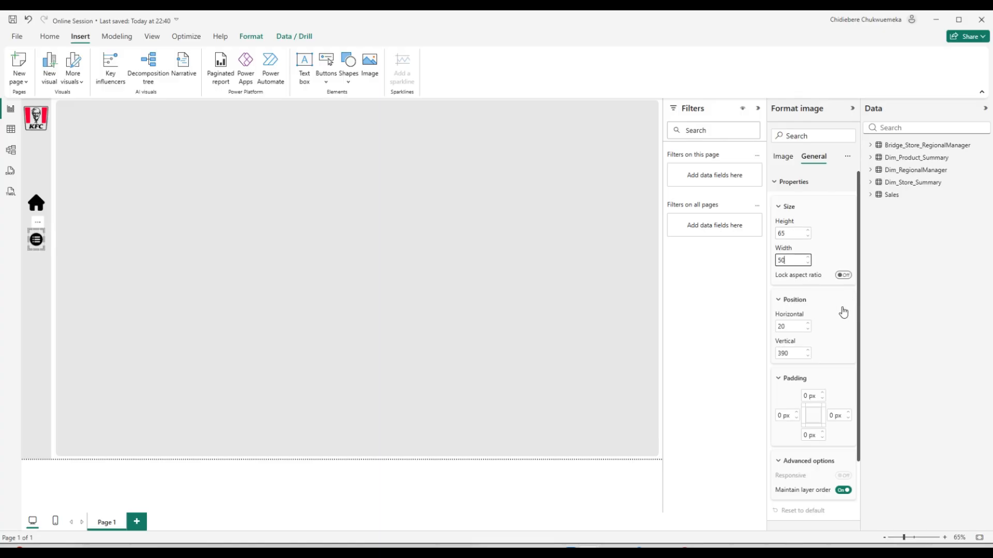
left_click_drag(37, 244, 37, 260)
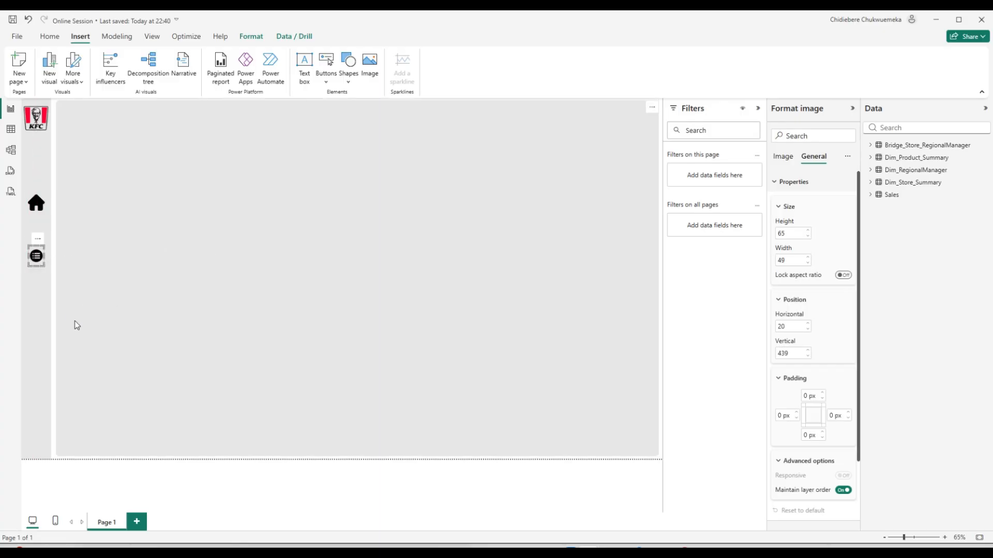
left_click(137, 350)
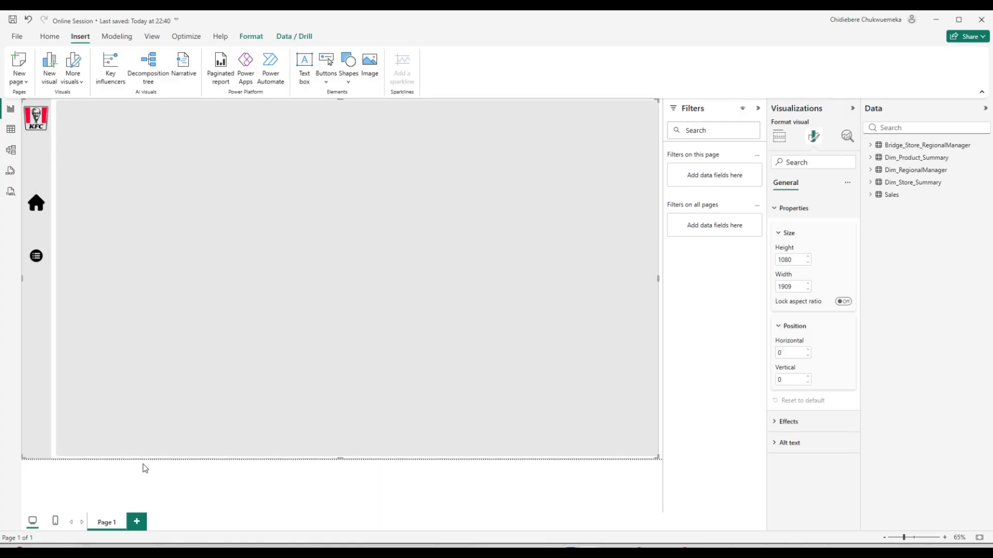
left_click(148, 482)
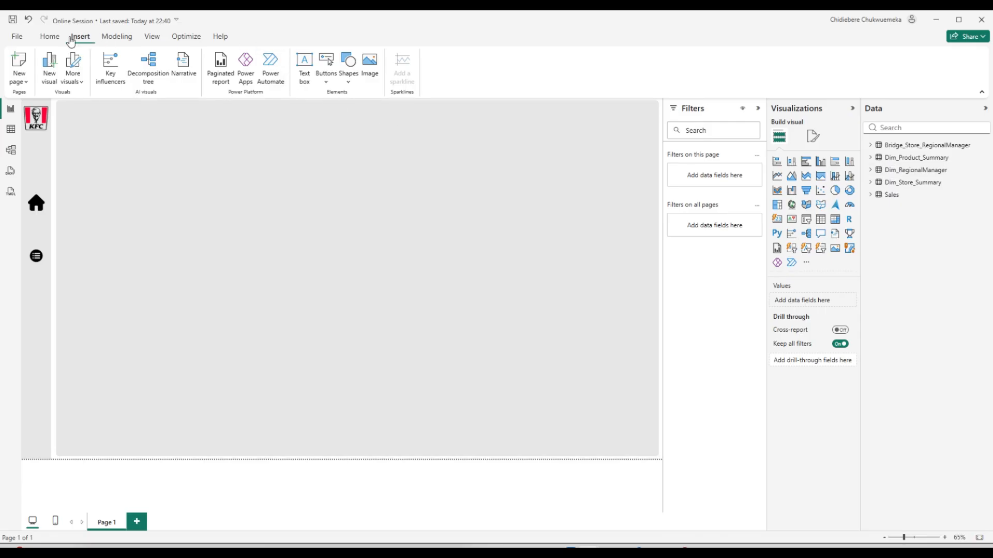
Start a new calculated table named DateTable, with its expression beginning on a second line.
left_click(54, 39)
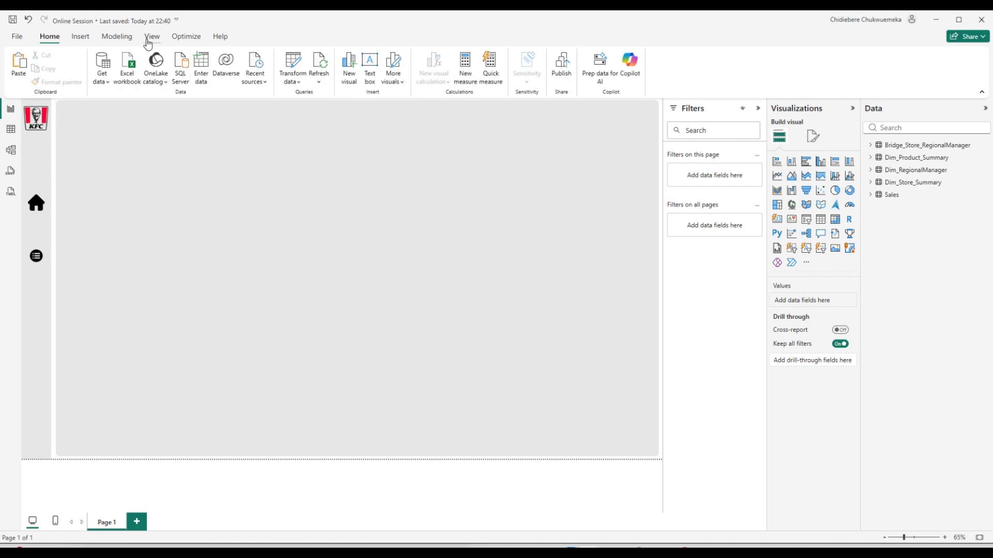
left_click(177, 39)
left_click(150, 38)
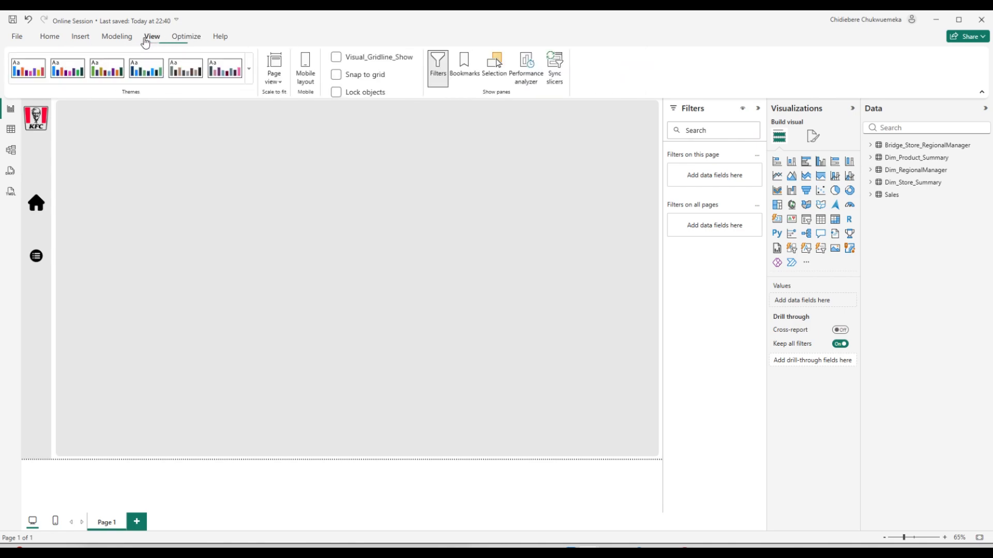
left_click(118, 40)
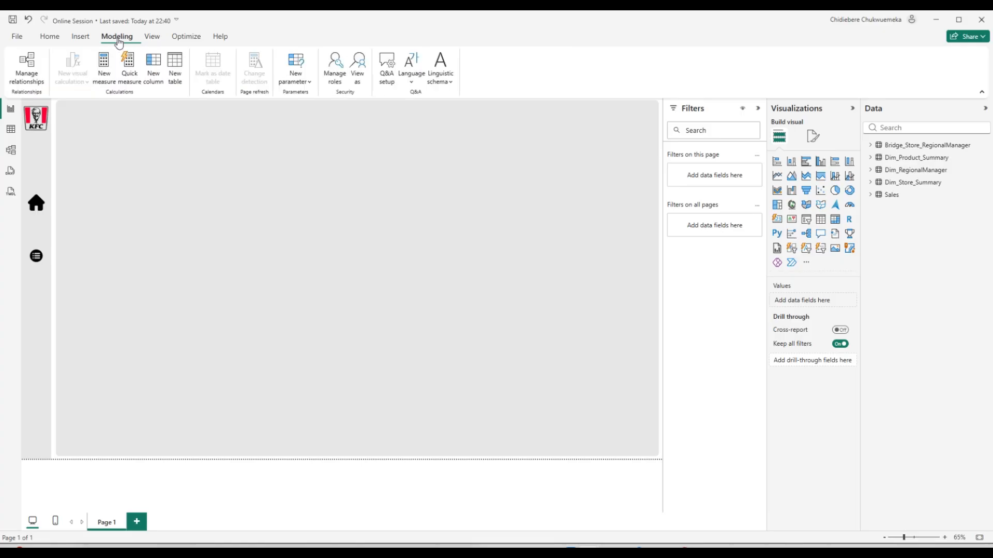
left_click(174, 81)
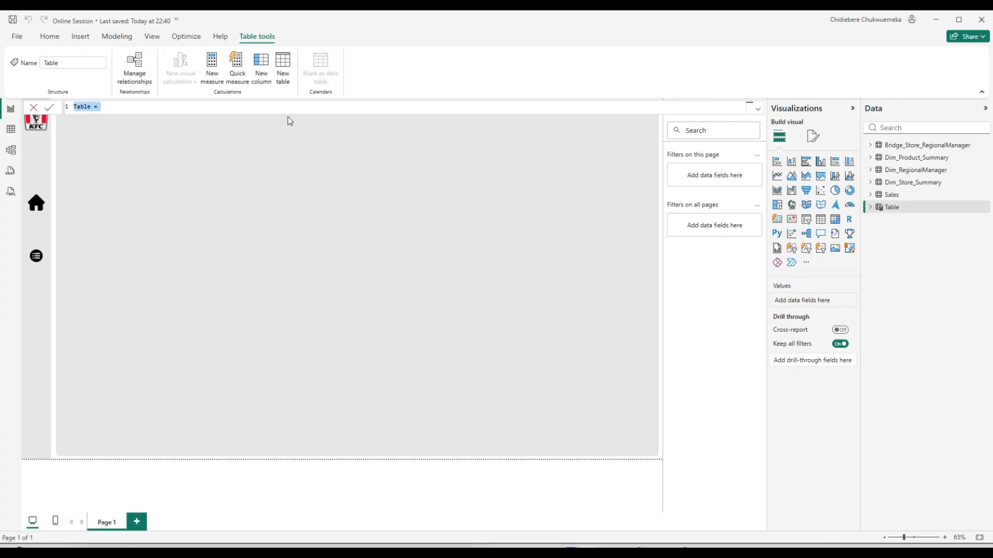
type("DateTable =")
key("shift+Return")
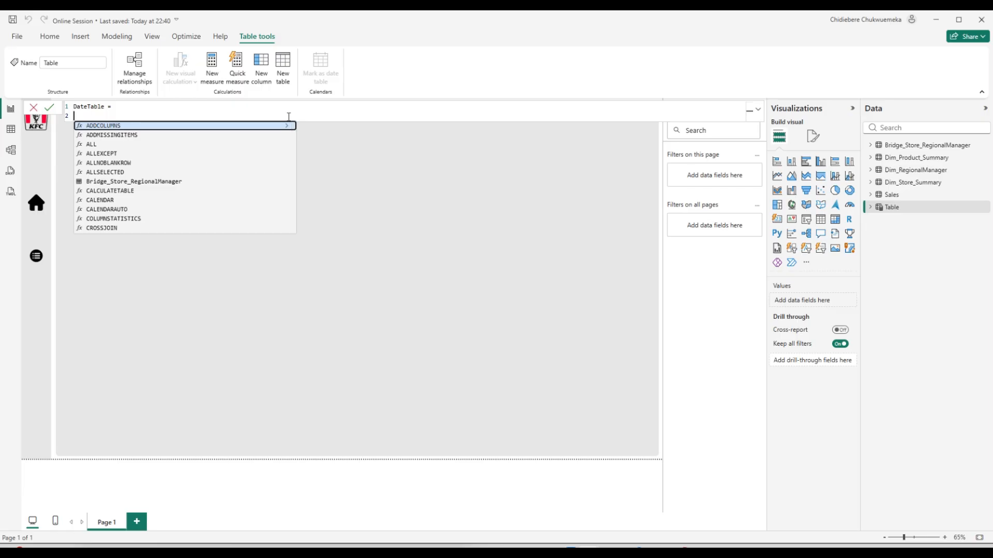
Begin the DateTable expression with the CALENDAR function and DATE(2023, 01,01) as its start date.
type("ca")
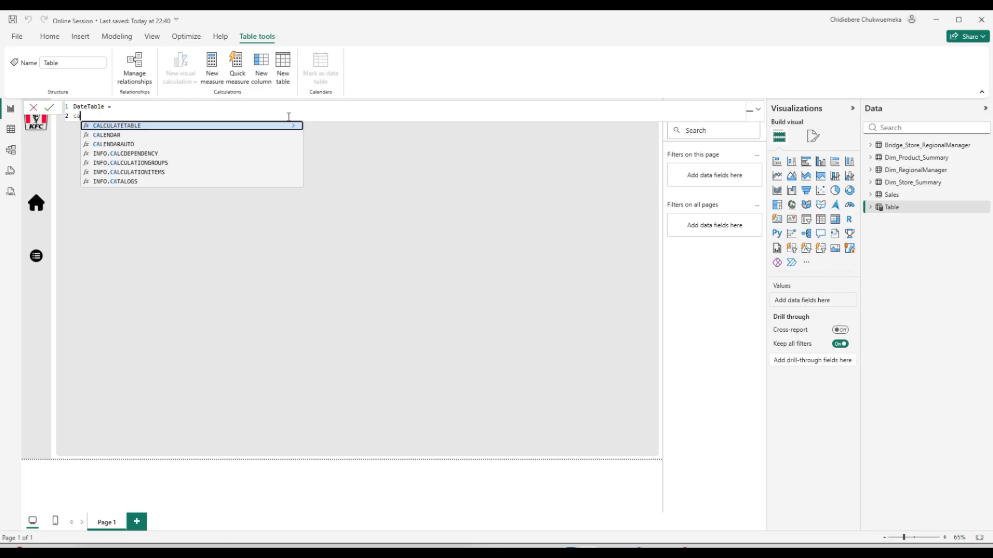
key("Down")
key("Tab")
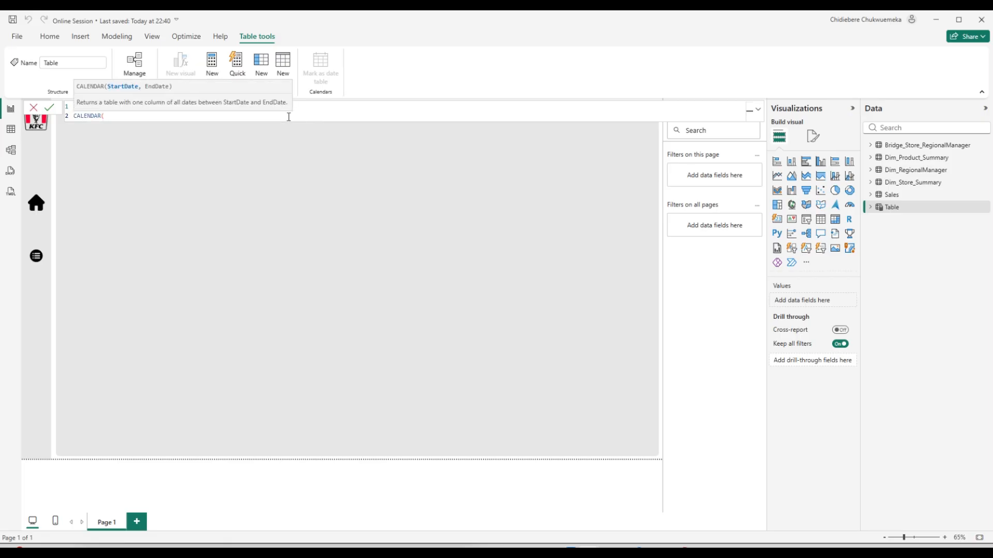
type("dta")
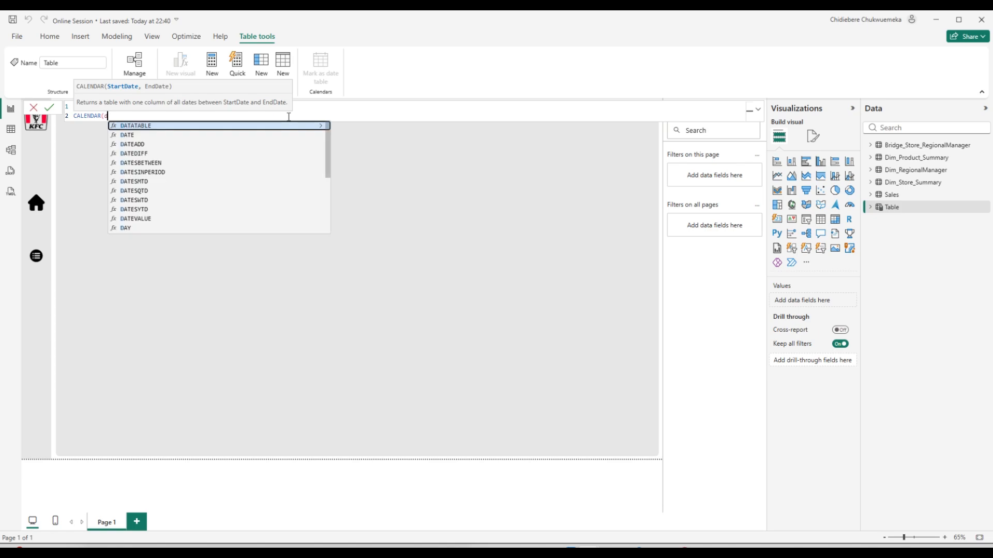
key("BackSpace")
key("BackSpace")
type("at")
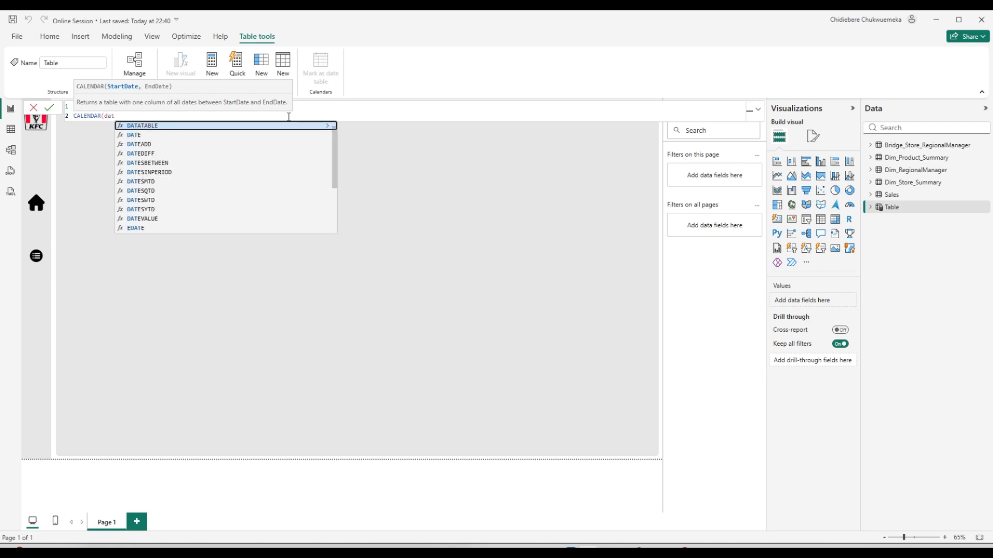
key("Down")
key("Tab")
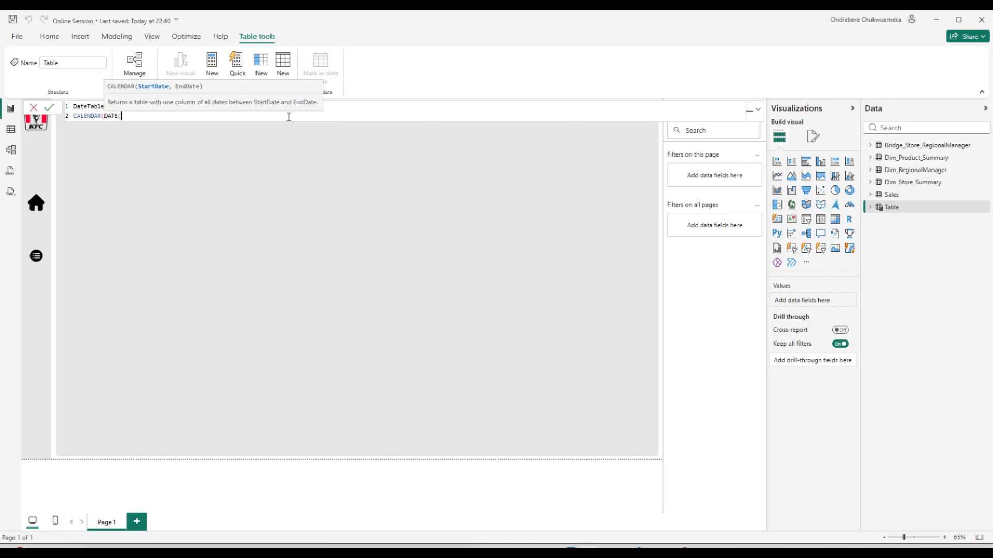
type("(")
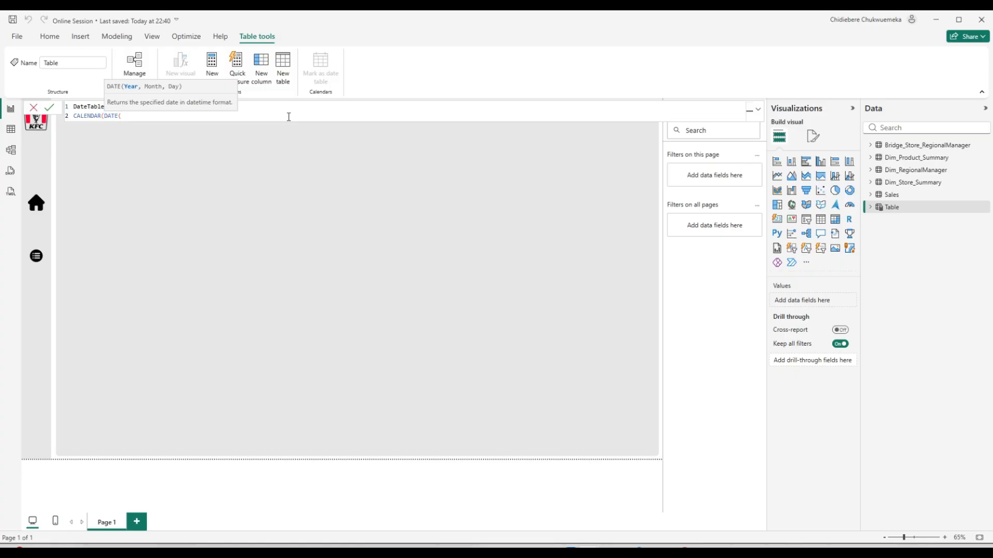
type("2023, 01,01")
type("),")
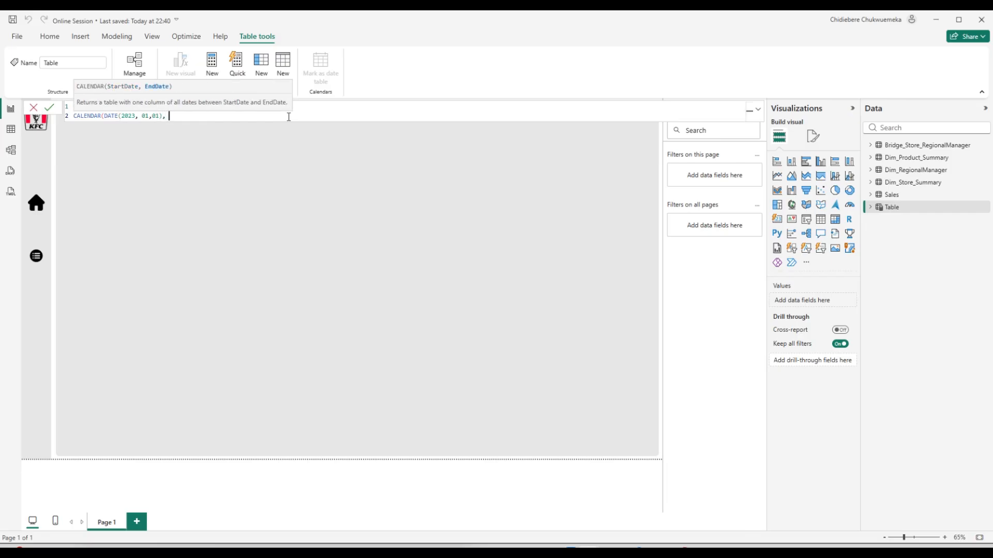
Give CALENDAR the end date DATE(2026, 01, 31), close the expression, and create the table.
type(" Dat")
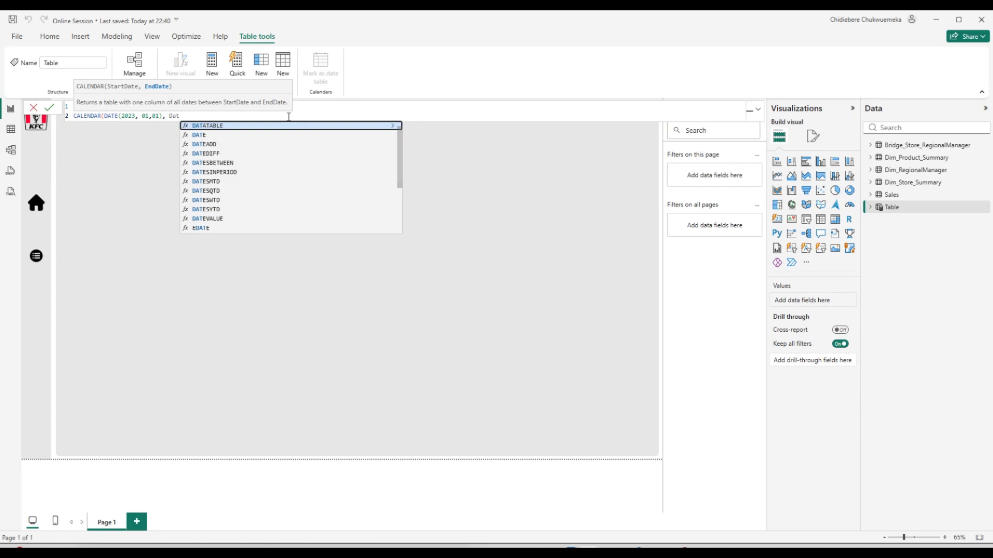
key("Down")
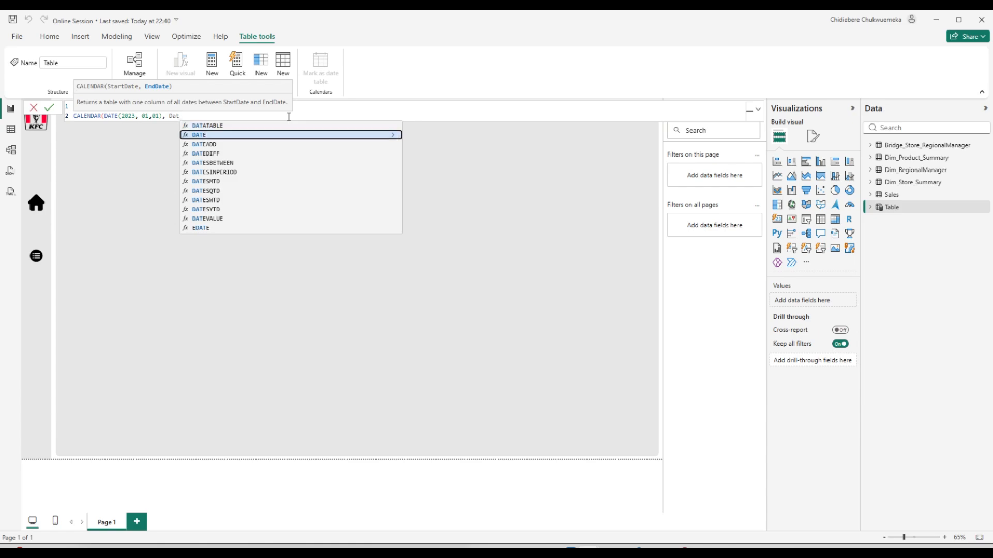
key("Tab")
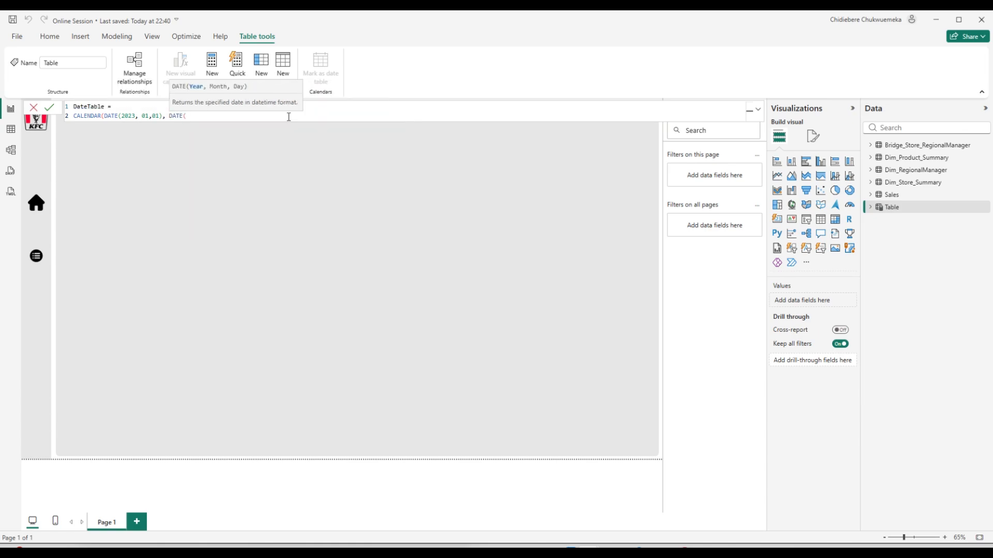
type("2026, 01, 31)")
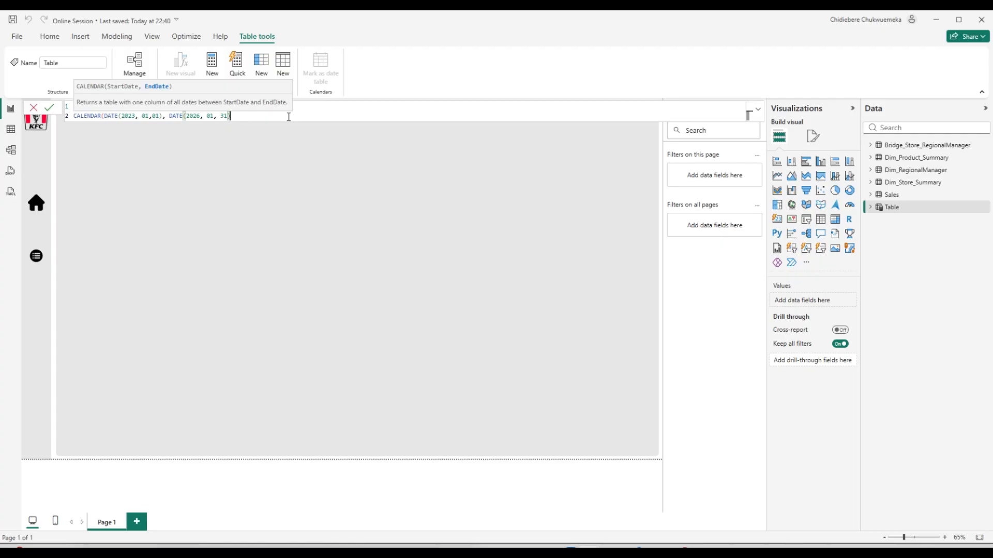
type(")")
key("Return")
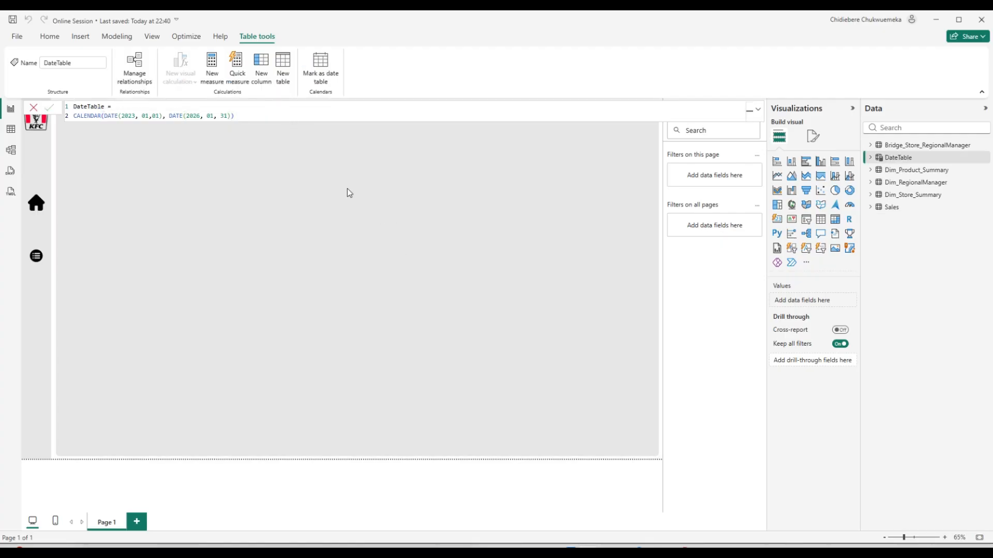
Expand DateTable down to its date hierarchy levels and start a new calculated column in it named Year.
left_click(871, 158)
left_click(878, 169)
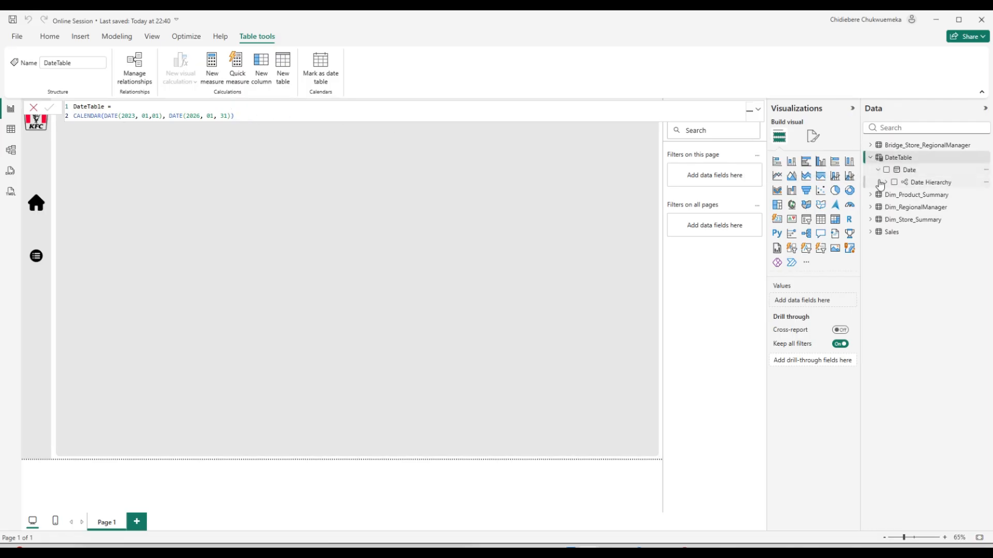
left_click(885, 182)
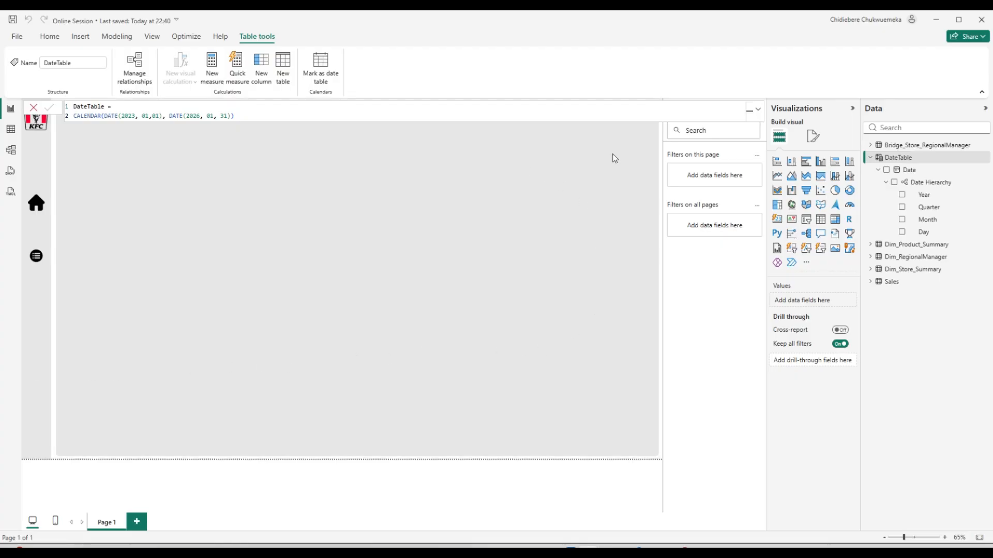
left_click(262, 77)
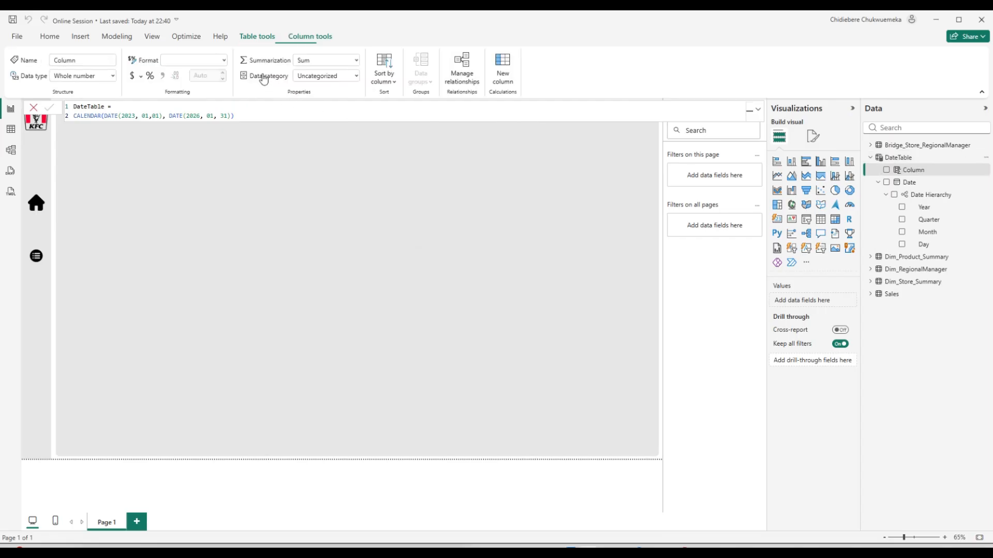
type("Year")
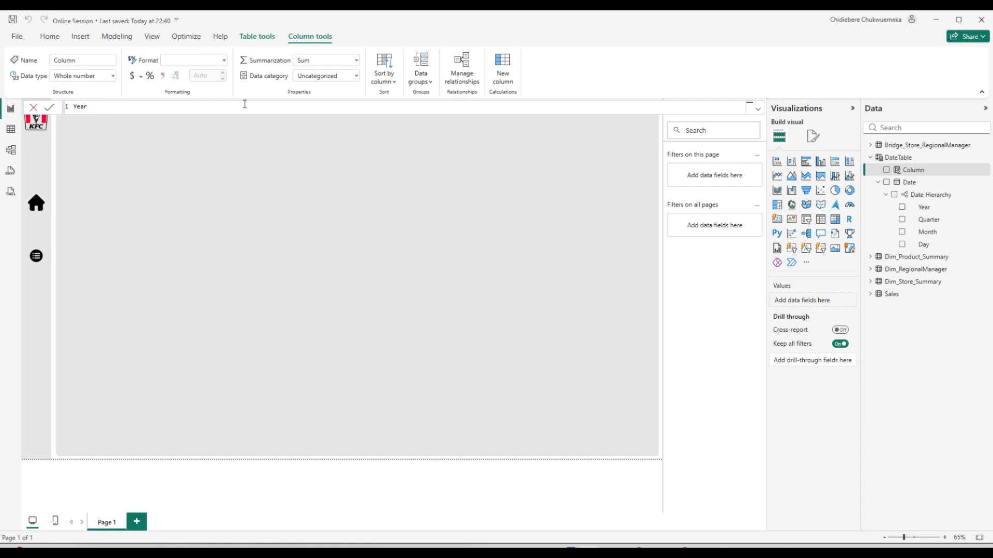
Define the Year column as YEAR(DateTable[Date]) and create it.
type(" = Yea")
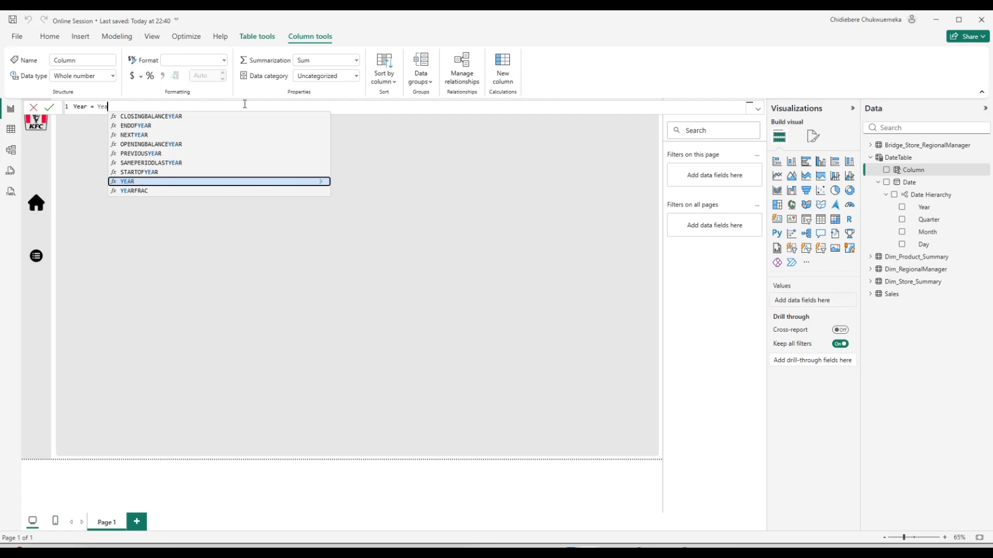
key("Tab")
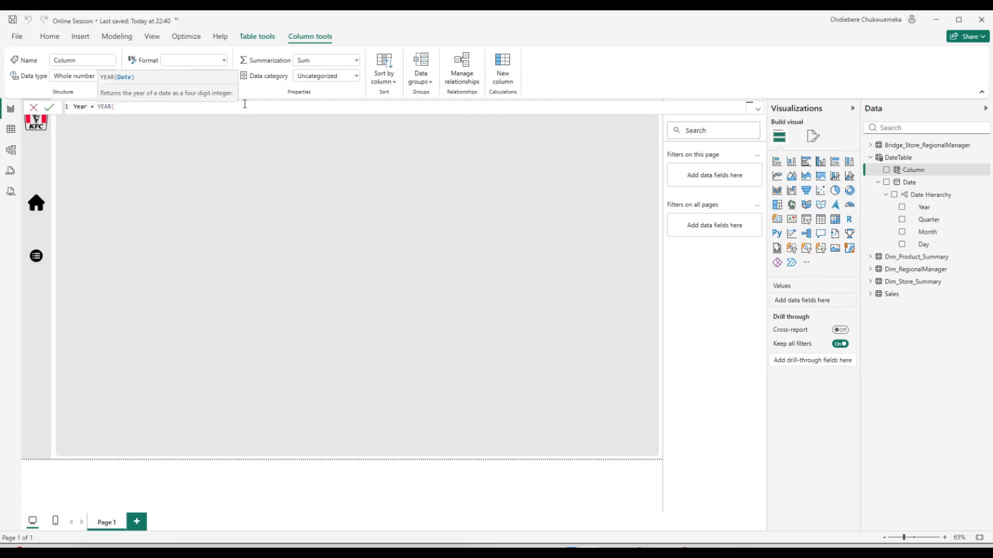
type("dta")
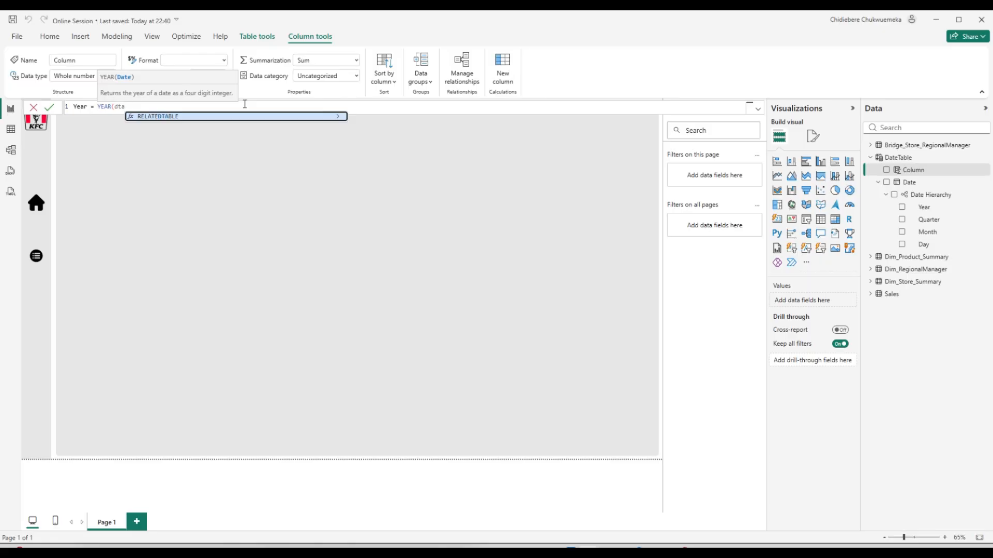
key("BackSpace")
key("BackSpace")
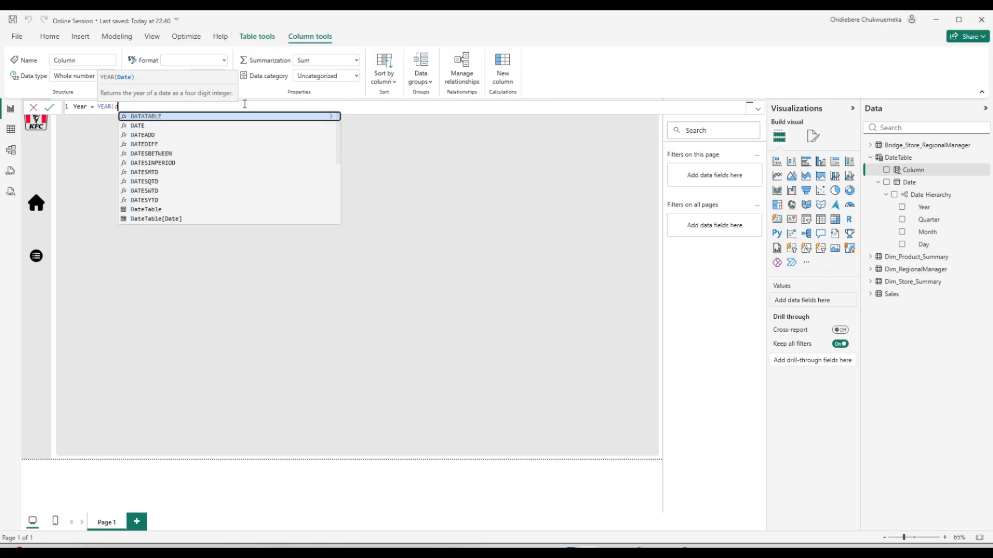
type("a")
key("Down")
key("Down")
key("Down")
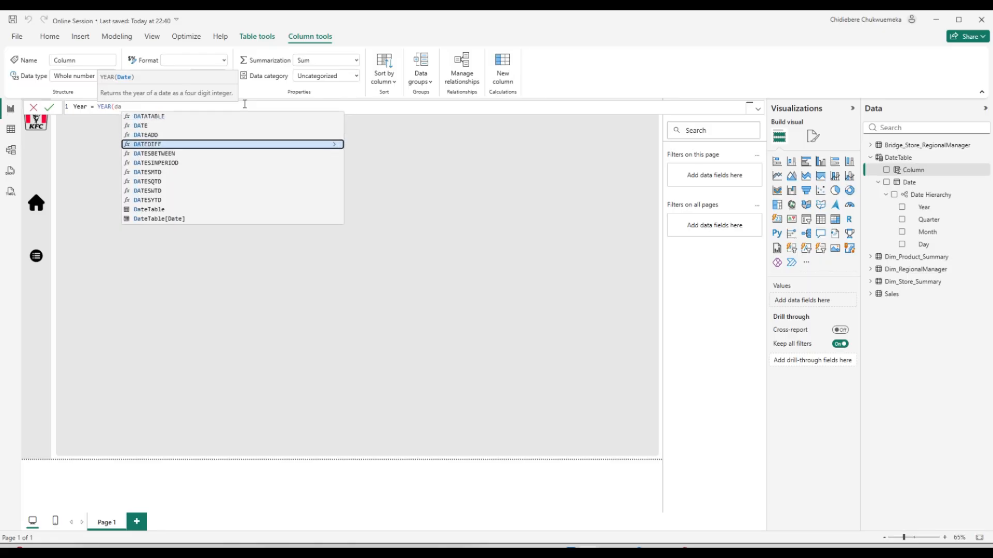
key("Down")
key("Down")
key("Down")
key("Down")
key("Down")
key("Down")
key("Down")
key("Down")
key("Up")
key("Down")
key("Tab")
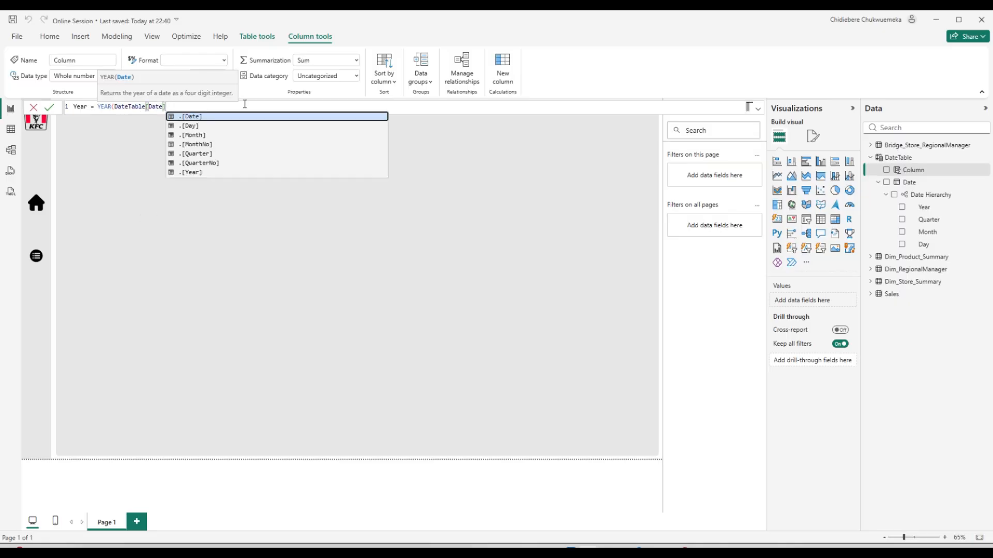
type(")")
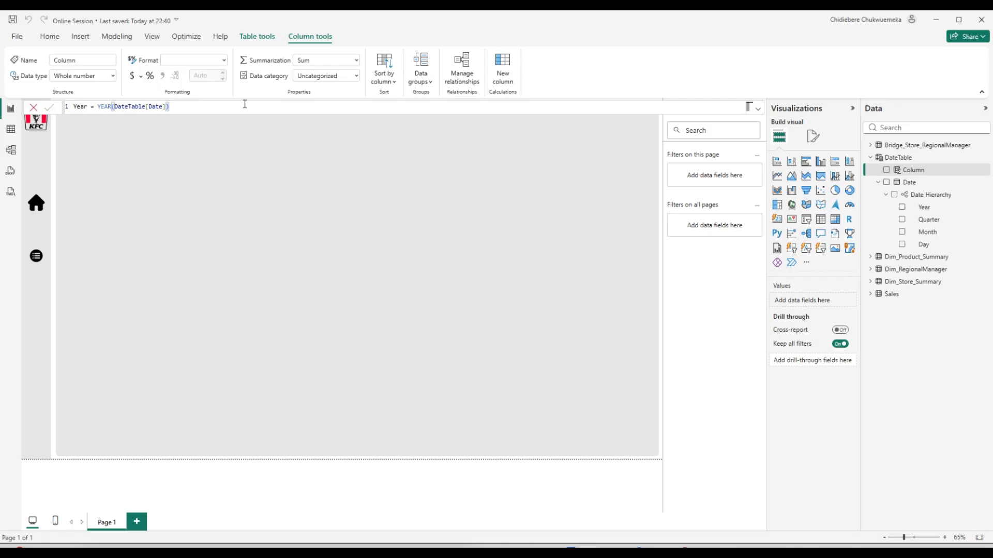
key("Return")
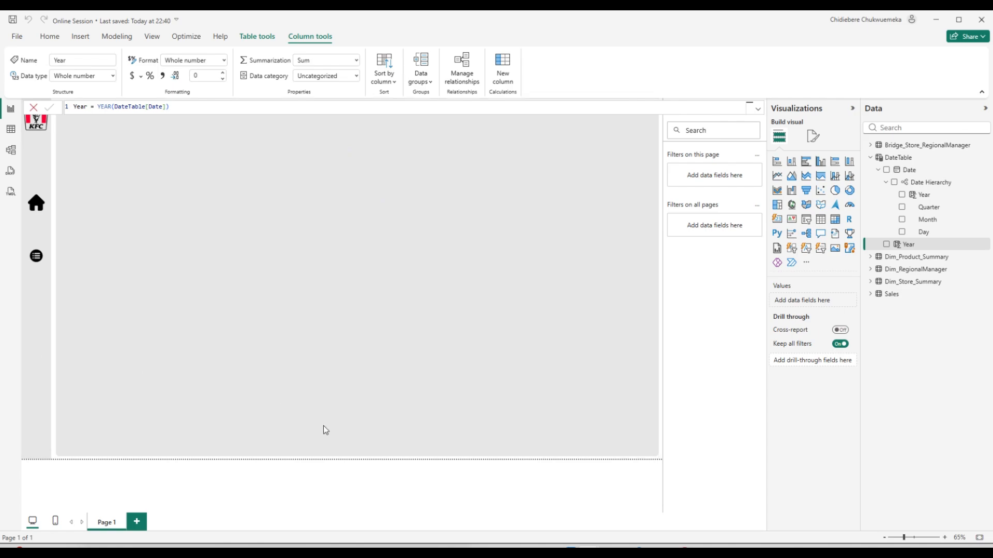
Start another DateTable calculated column named Month, with its expression beginning on a second line with the FORMAT function.
left_click(503, 78)
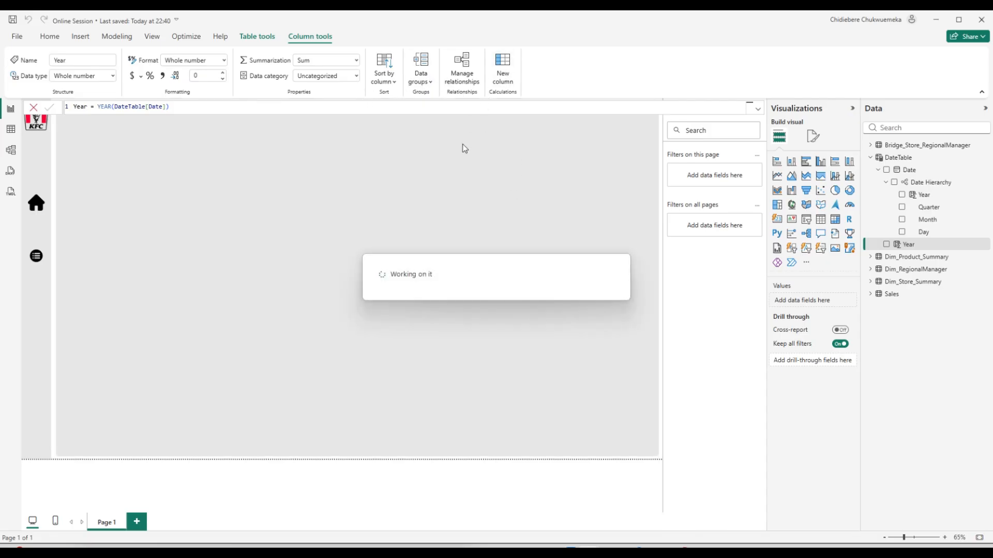
type("Month")
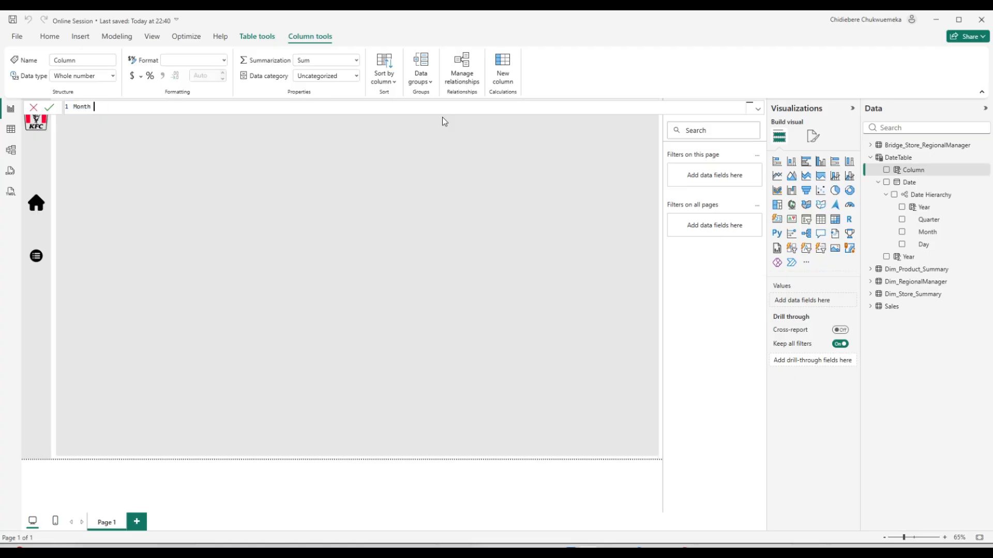
type(" =")
key("shift+Return")
type("FORMAT(")
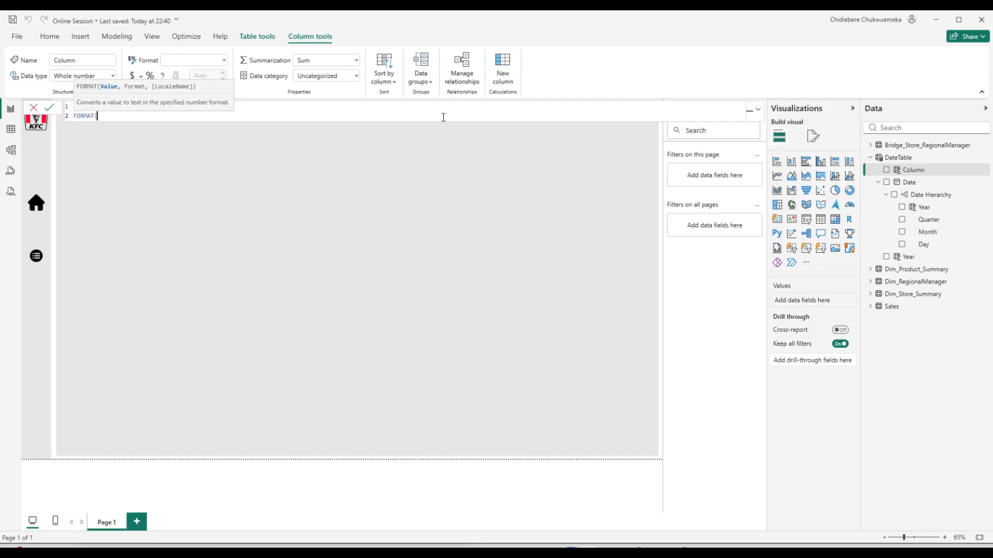
Give FORMAT the column DateTable[Date] as its value argument, followed by a comma.
type("date")
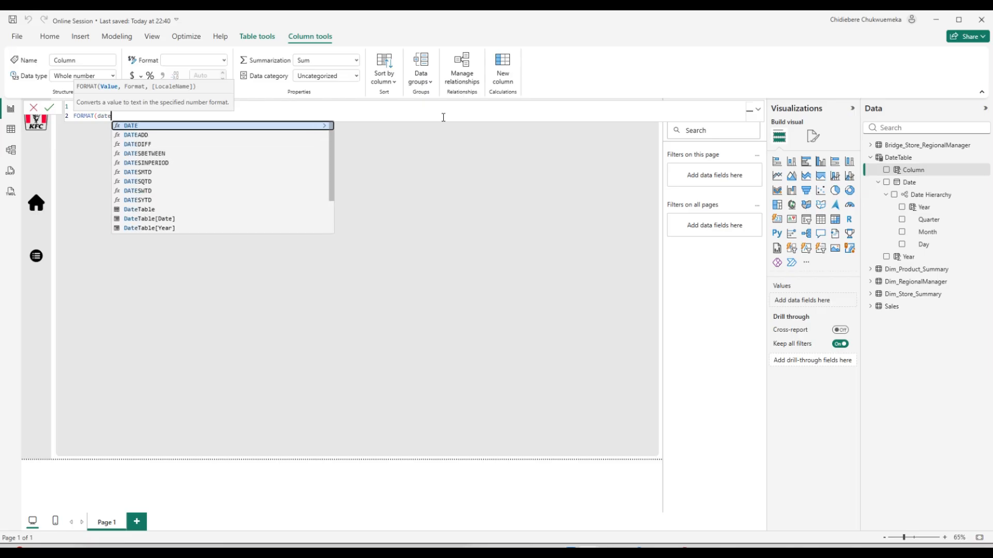
key("Down")
key("Down")
key("Down")
key("Down")
key("Down")
key("Down")
key("Down")
key("Down")
key("Down")
key("Down")
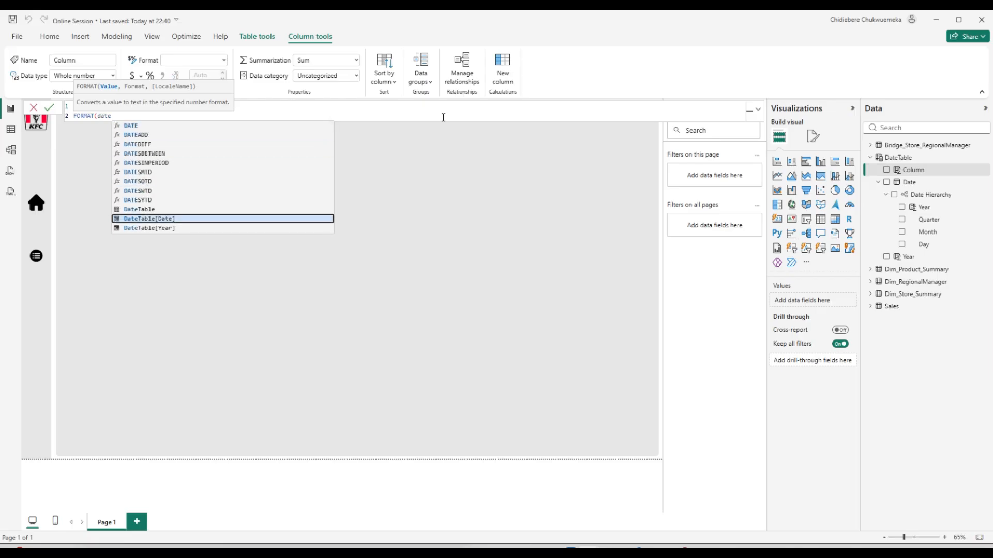
key("Tab")
type(", ")
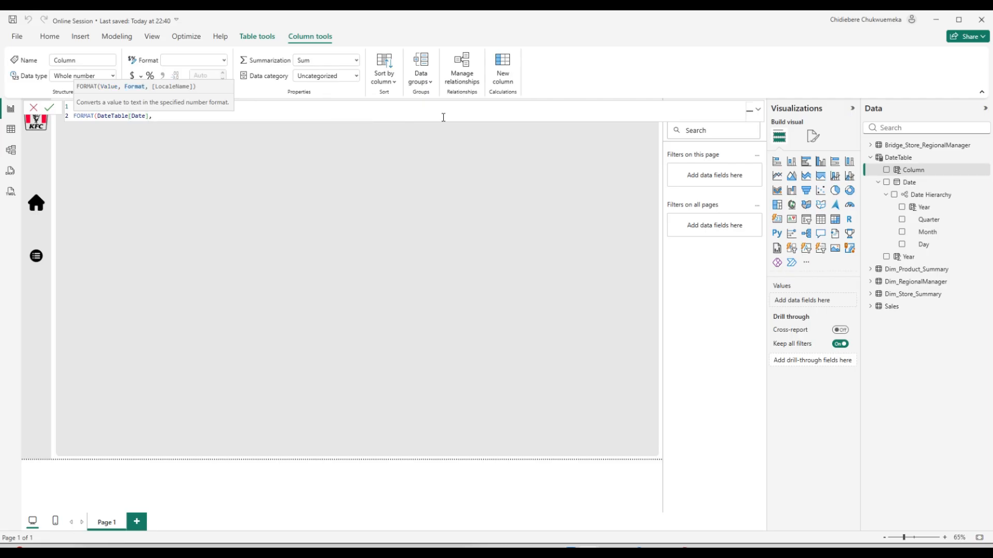
Set the FORMAT string to "mmm", close the expression, and create the Month column.
type("mm")
key("BackSpace")
key("BackSpace")
type("@")
key("BackSpace")
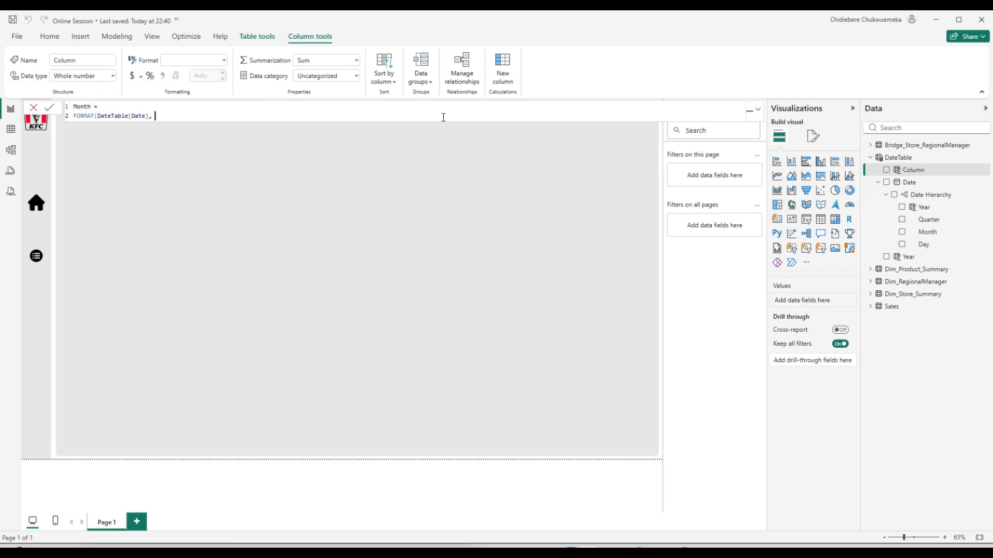
type("\"mmm\")")
key("Return")
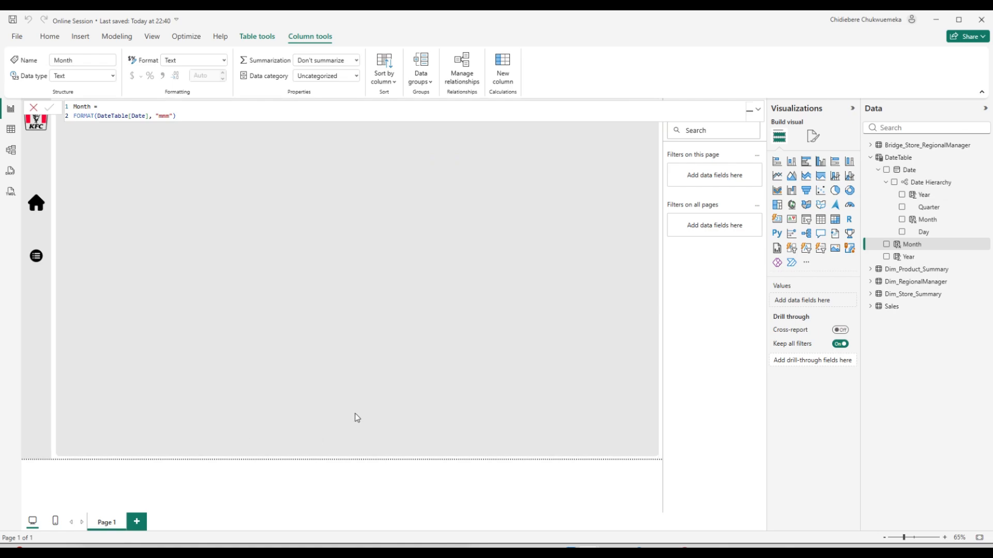
Add a new DateTable calculated column named MonthNumber and begin its expression on a second line.
left_click(503, 77)
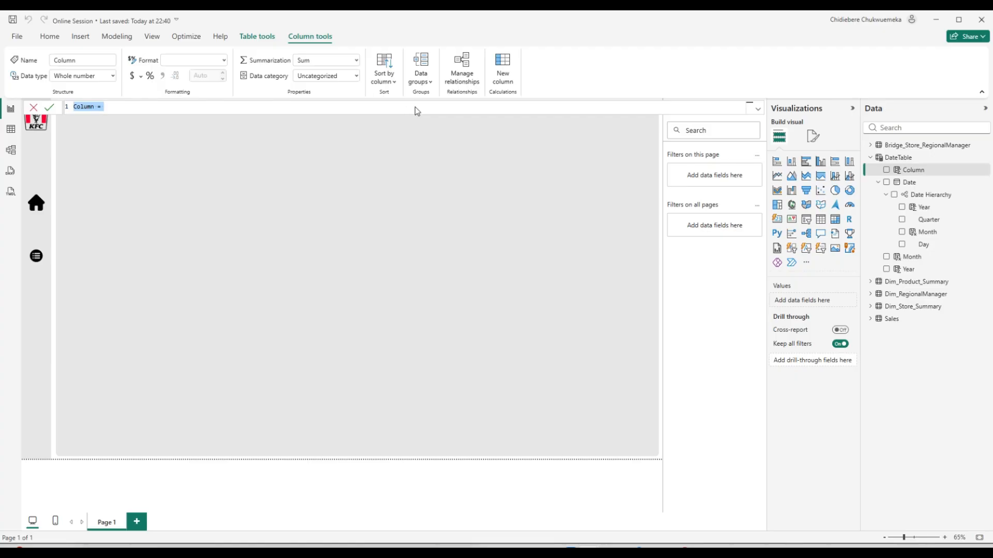
type("MonthNumber -")
key("BackSpace")
type("=")
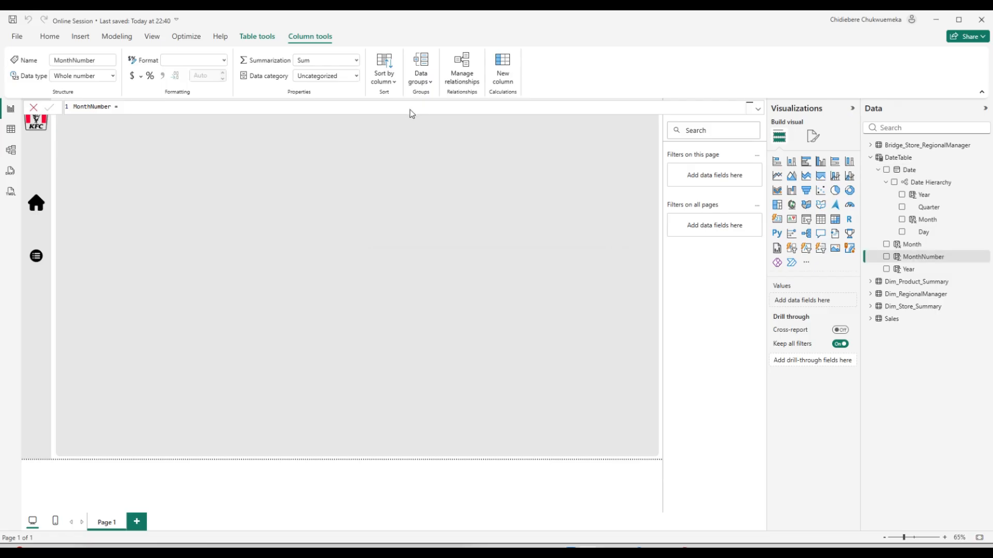
left_click(411, 109)
key("shift+Return")
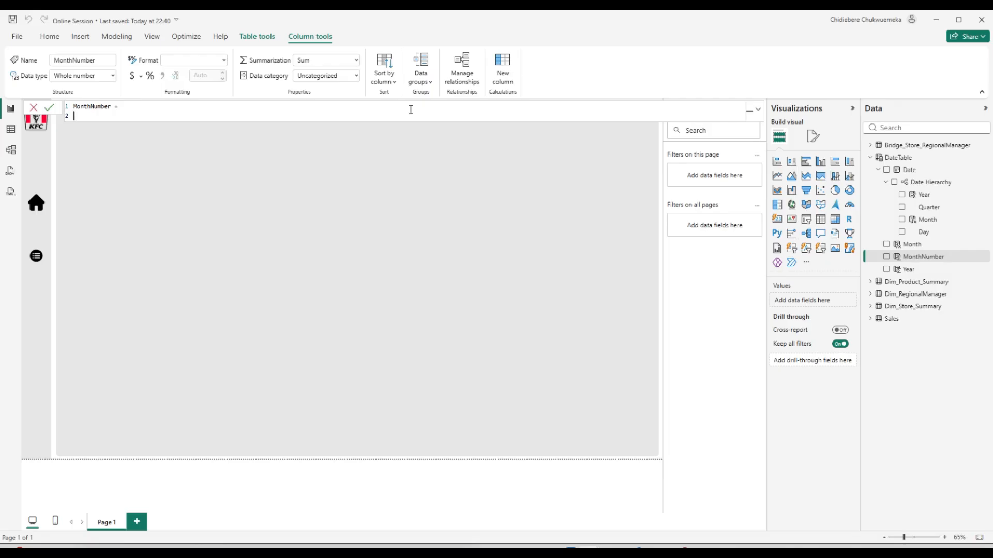
Define the MonthNumber column as MONTH(DateTable[Date]) and commit the formula.
type("Mon")
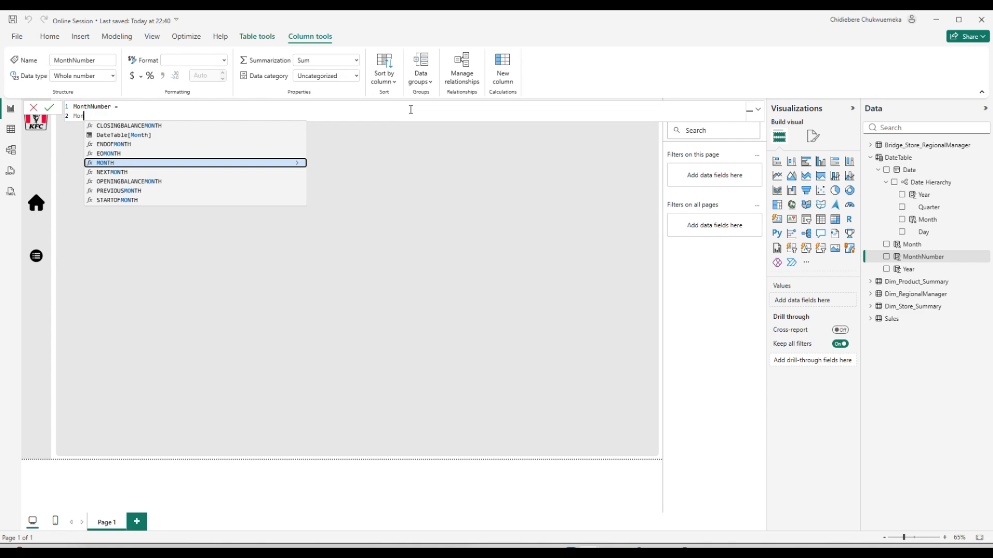
key("Tab")
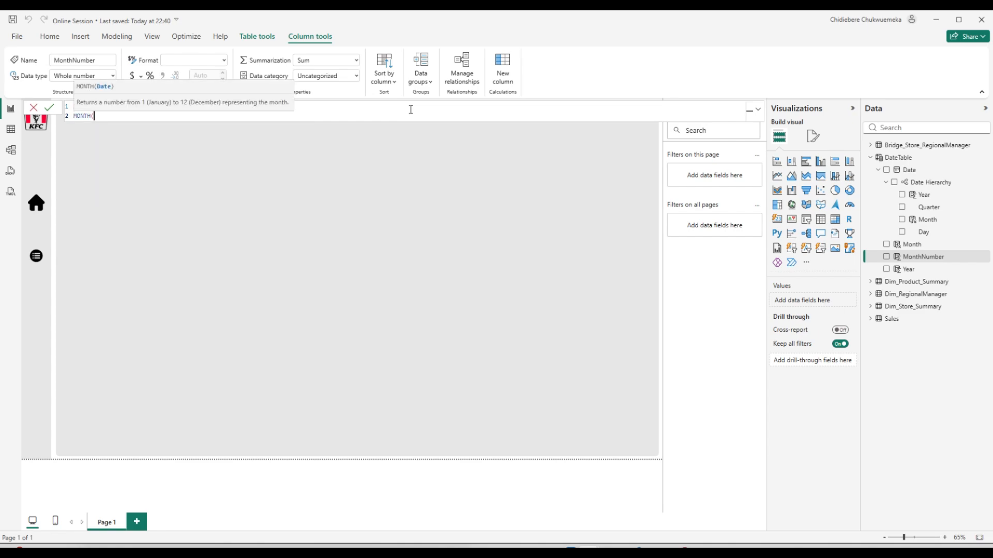
type("d")
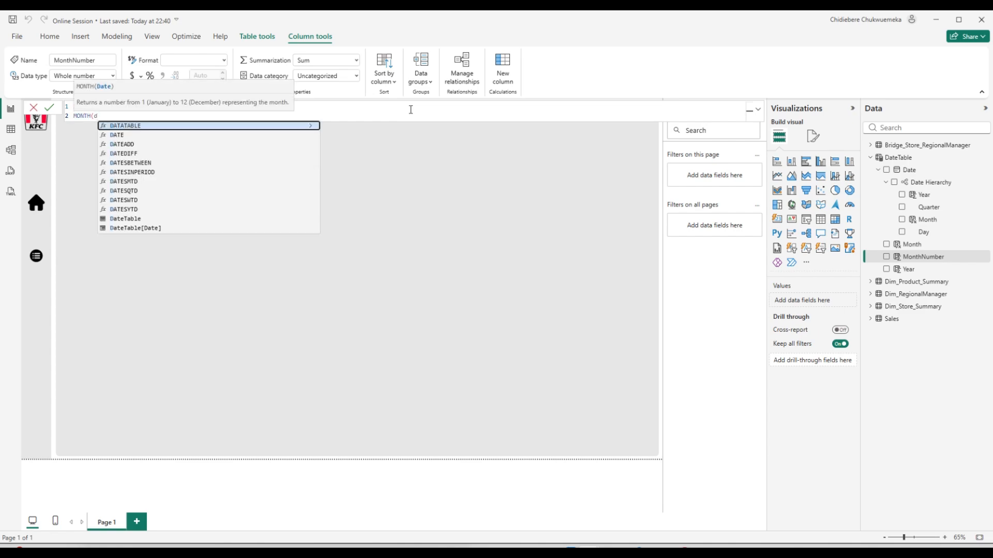
key("Down")
key("Down")
key("Down")
key("Down")
key("Down")
key("Down")
key("Down")
key("Down")
key("Down")
key("Down")
key("Down")
key("Down")
key("Down")
key("Down")
key("Down")
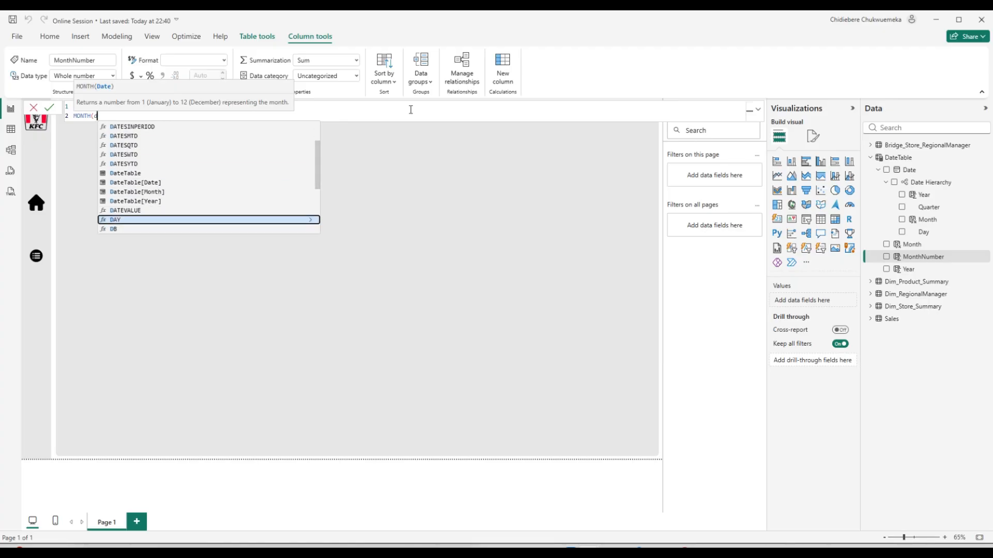
key("Up")
key("Up")
key("Up")
key("Up")
key("Tab")
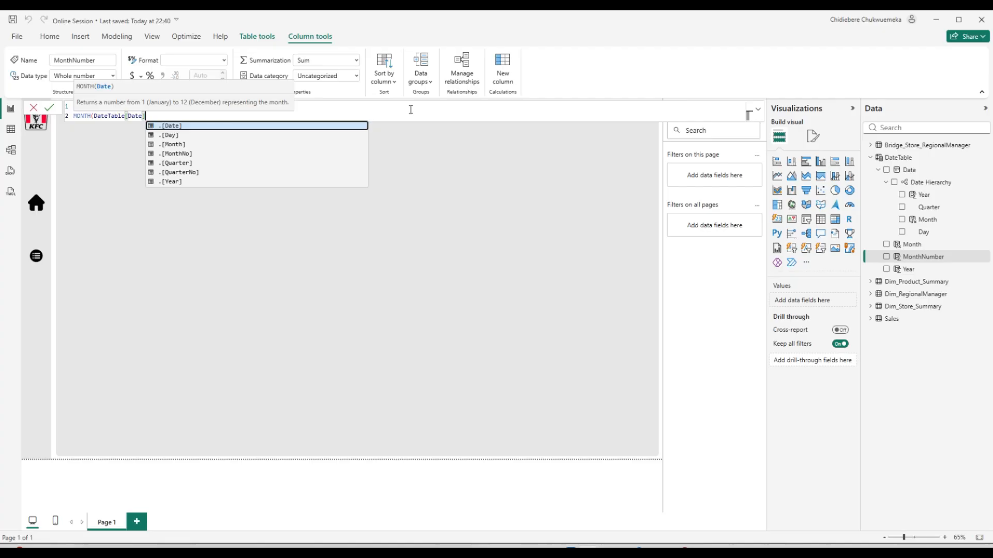
type(")")
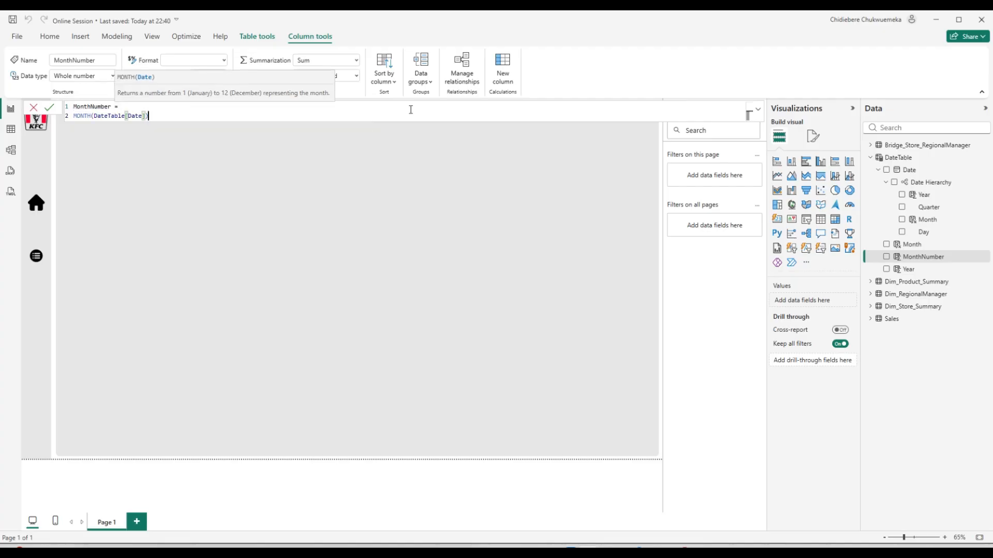
key("Return")
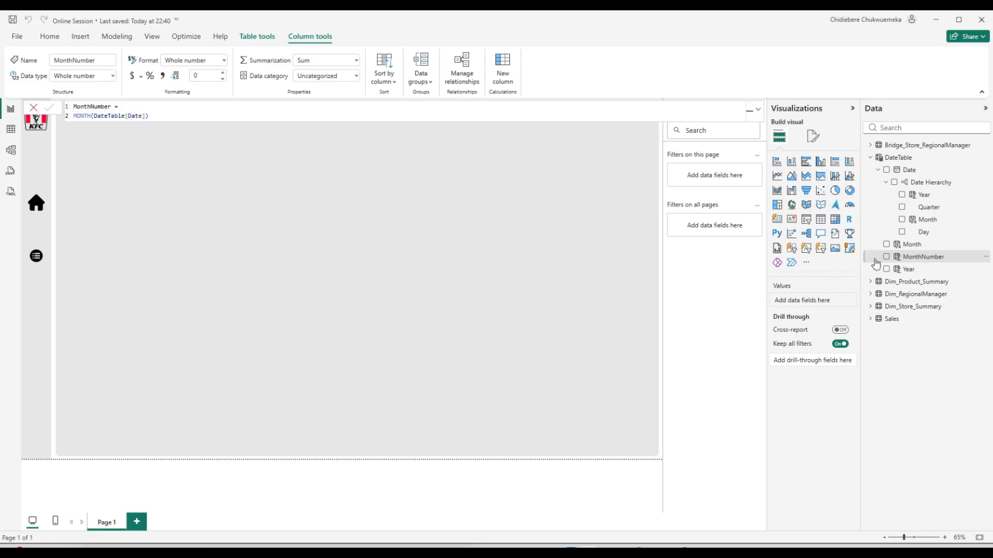
Sort DateTable's Month column by MonthNumber and leave the column's formula.
left_click(911, 245)
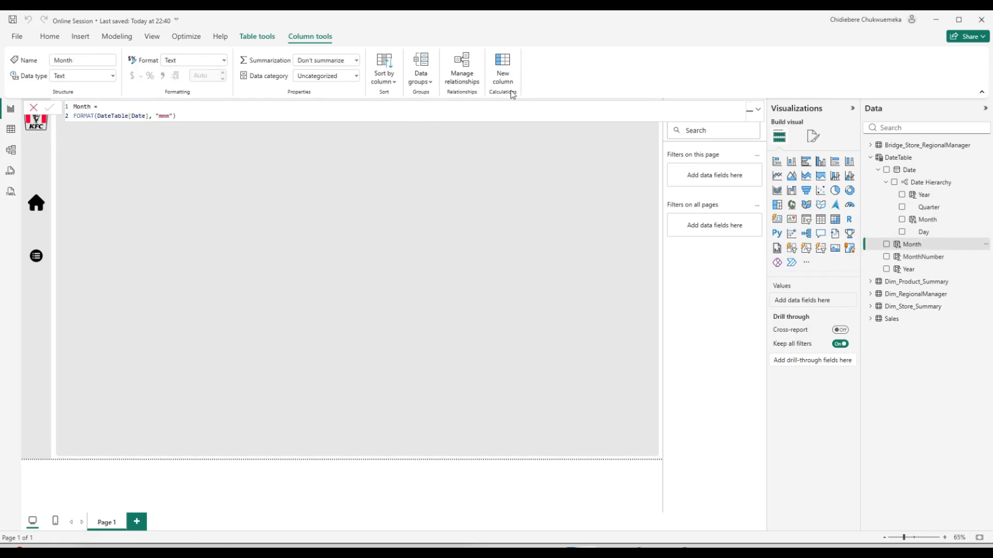
left_click(393, 85)
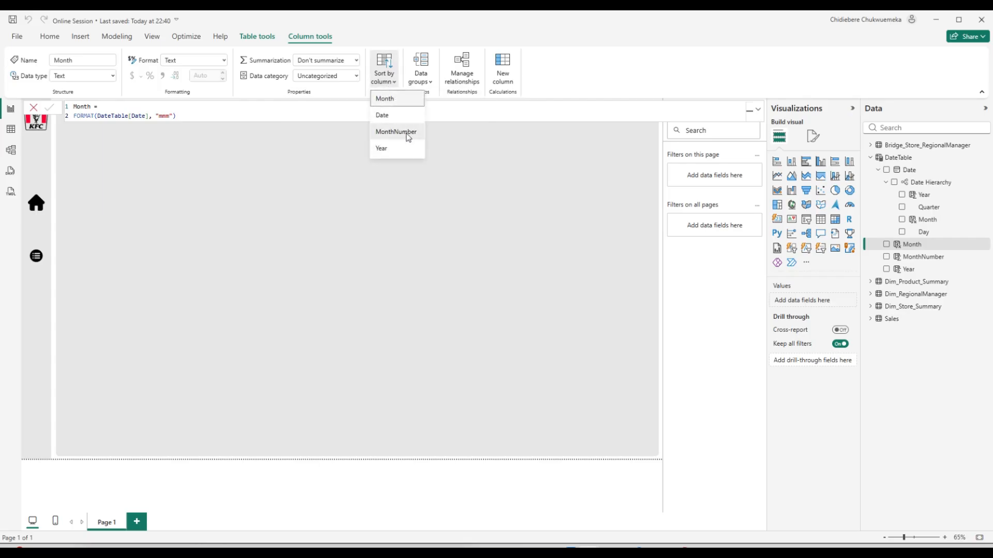
left_click(396, 131)
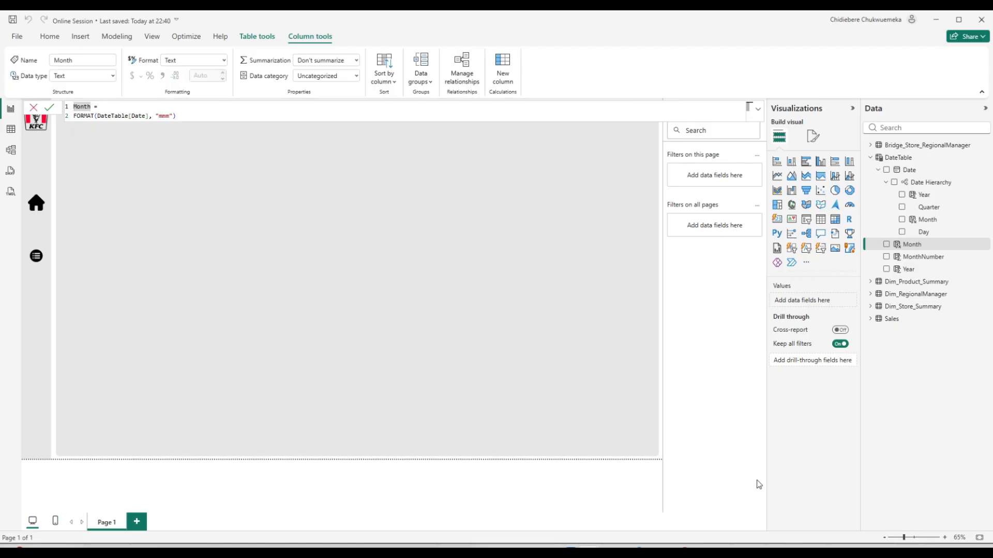
left_click(516, 486)
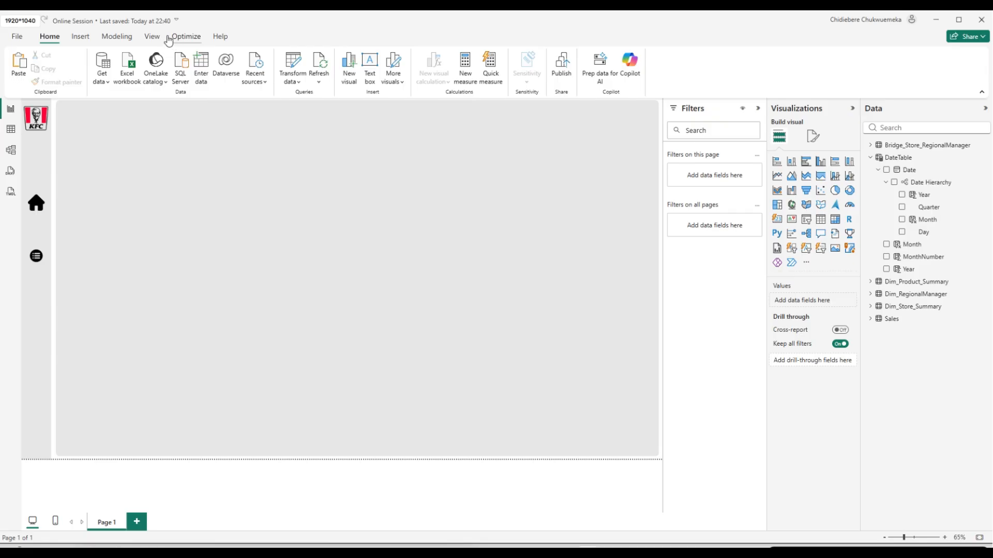
left_click(153, 37)
left_click(127, 39)
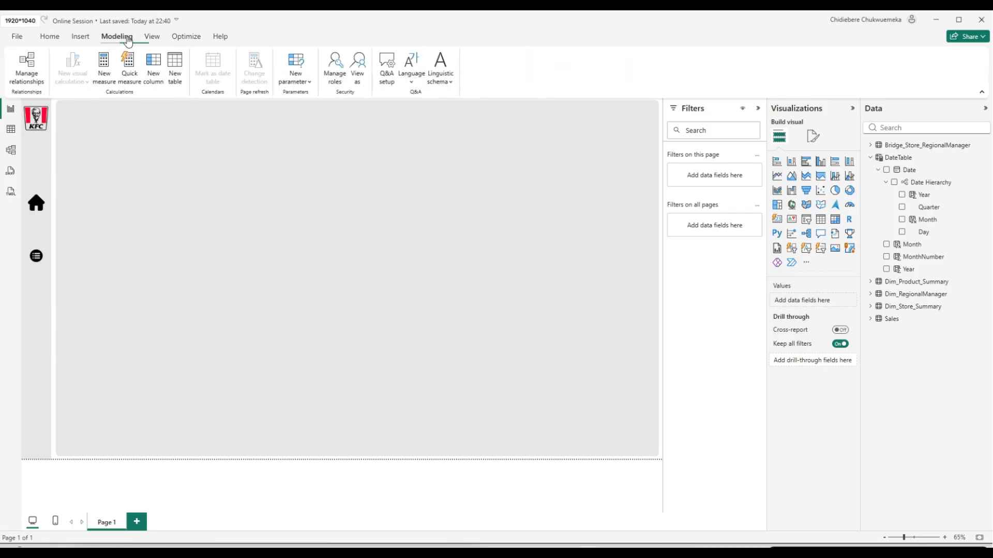
left_click(161, 85)
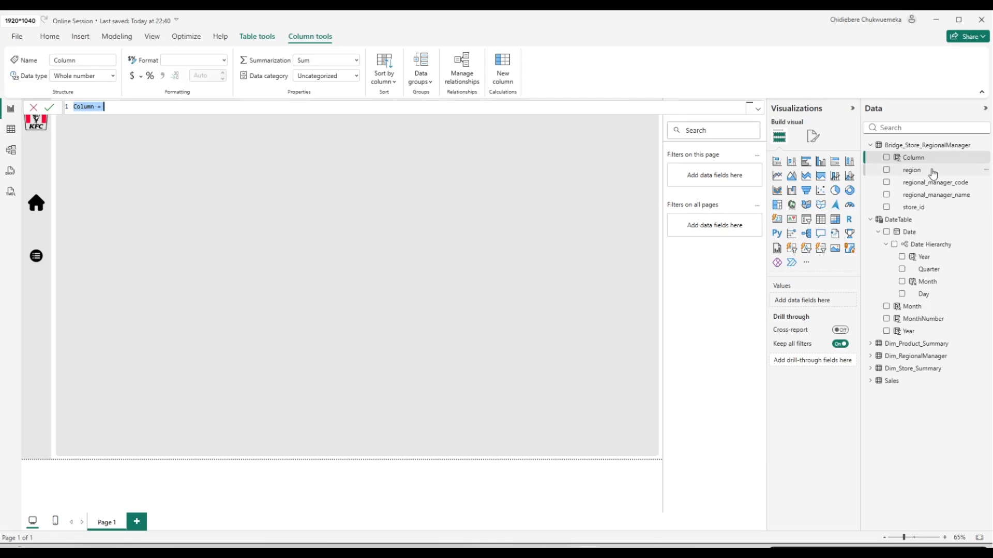
left_click(984, 158)
left_click(930, 195)
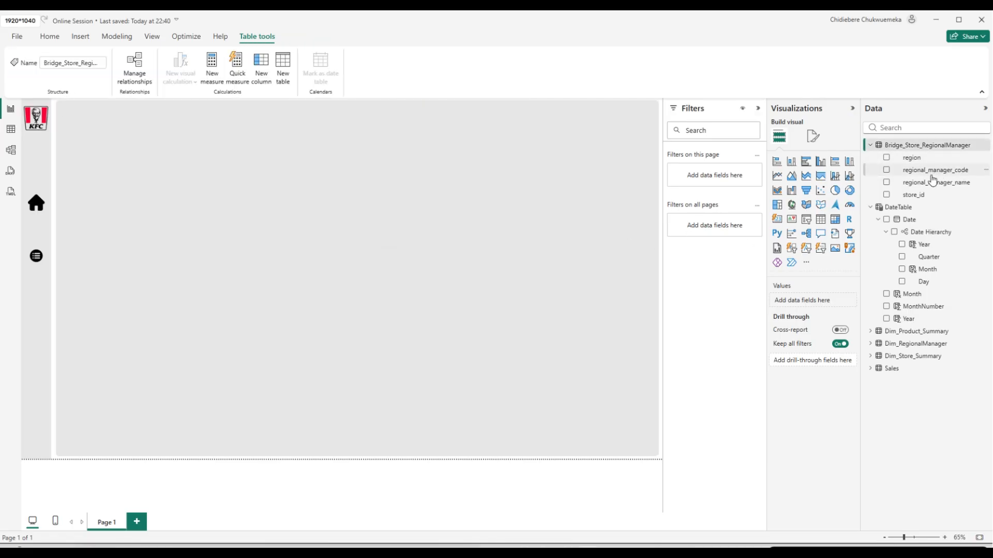
left_click(872, 147)
left_click(895, 158)
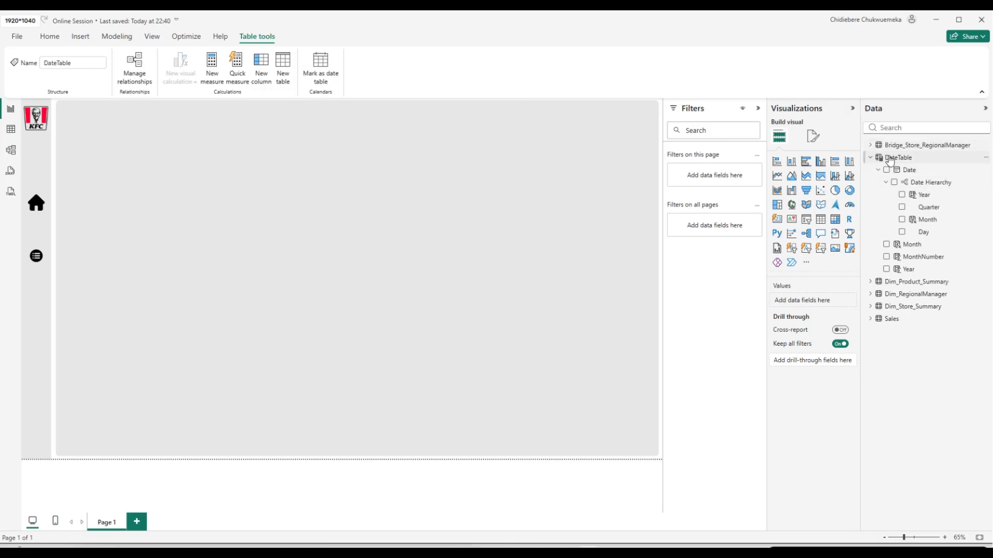
left_click(261, 78)
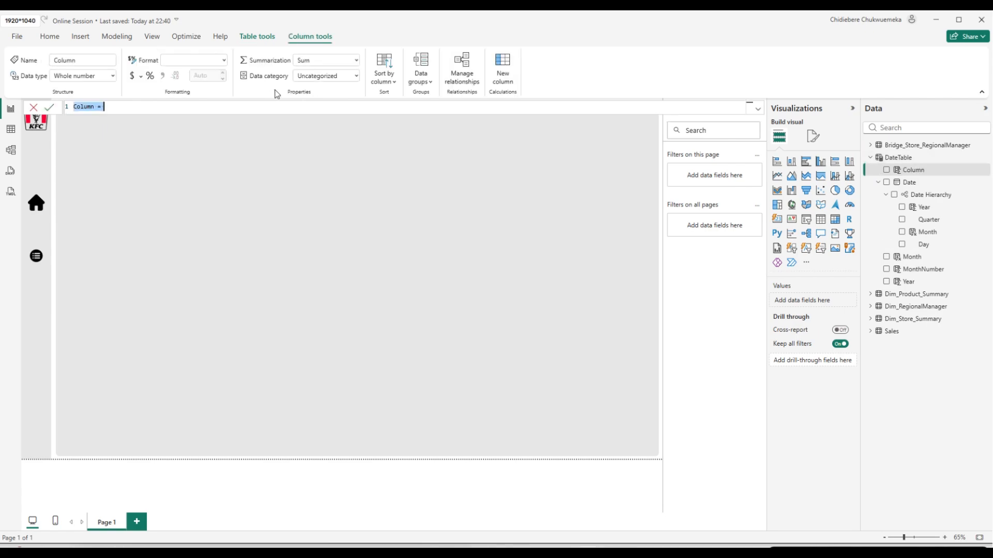
left_click(915, 170)
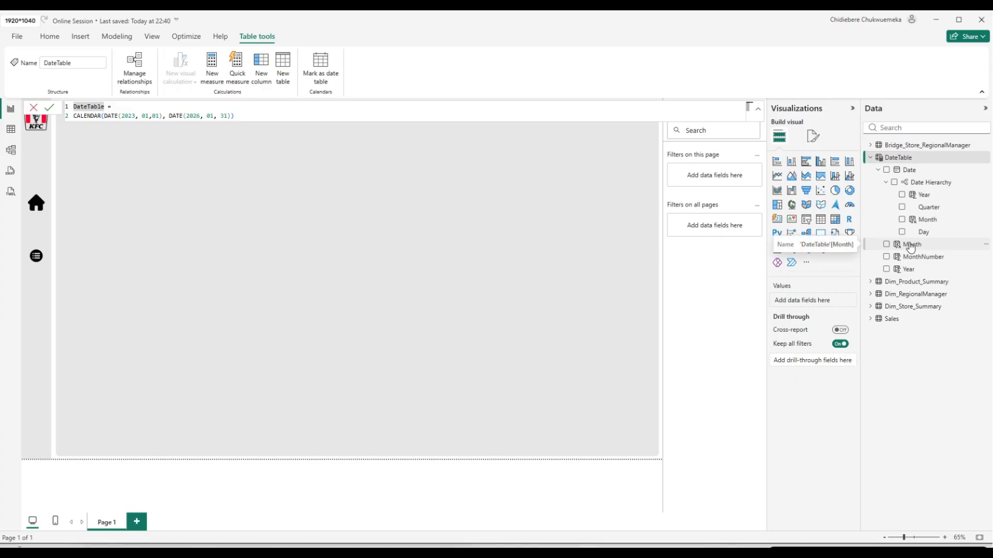
Add a new DateTable calculated column named Days_In_Month and begin its expression on a second line.
left_click(912, 163)
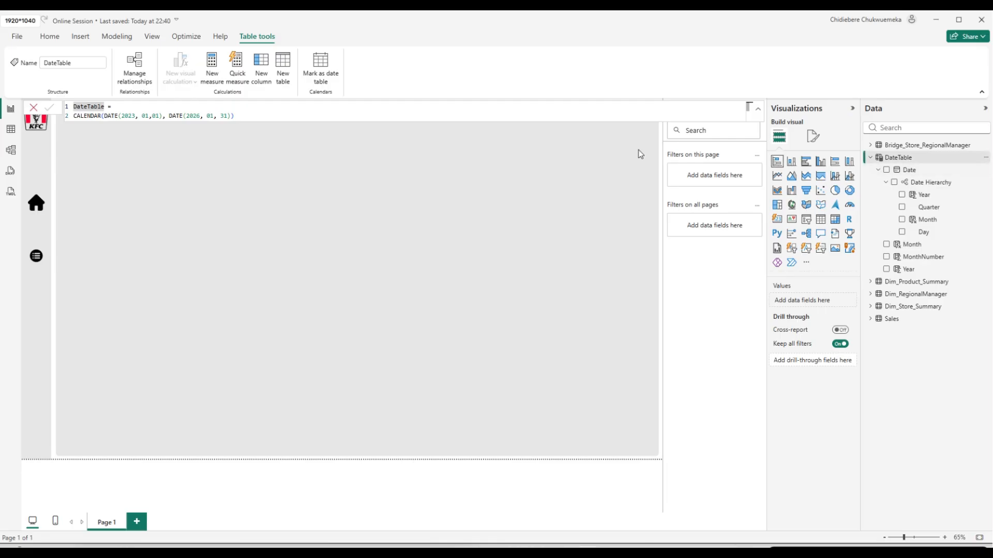
left_click(266, 85)
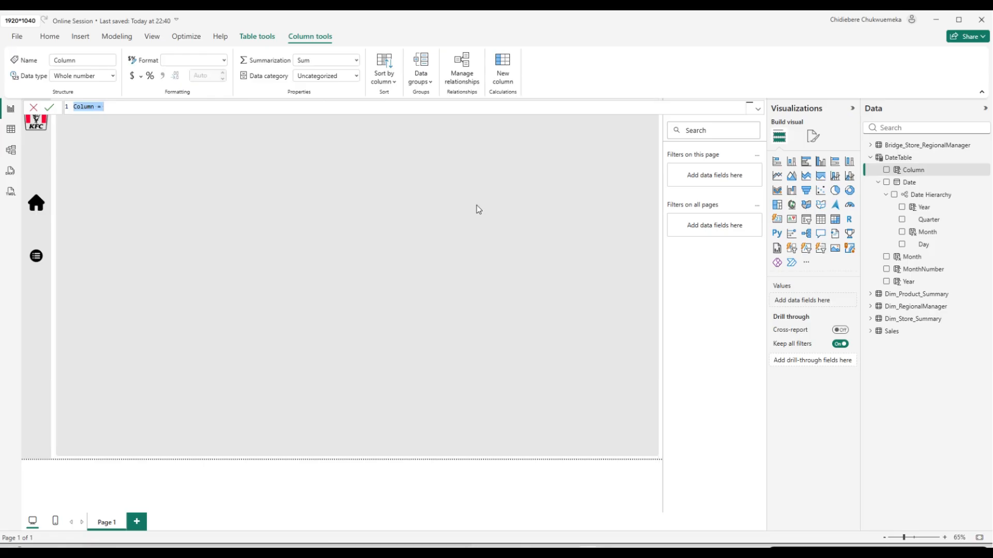
type("Day in M")
key("BackSpace")
key("BackSpace")
key("BackSpace")
key("BackSpace")
key("BackSpace")
type("_")
key("BackSpace")
type("s_In_Month =")
key("shift+Return")
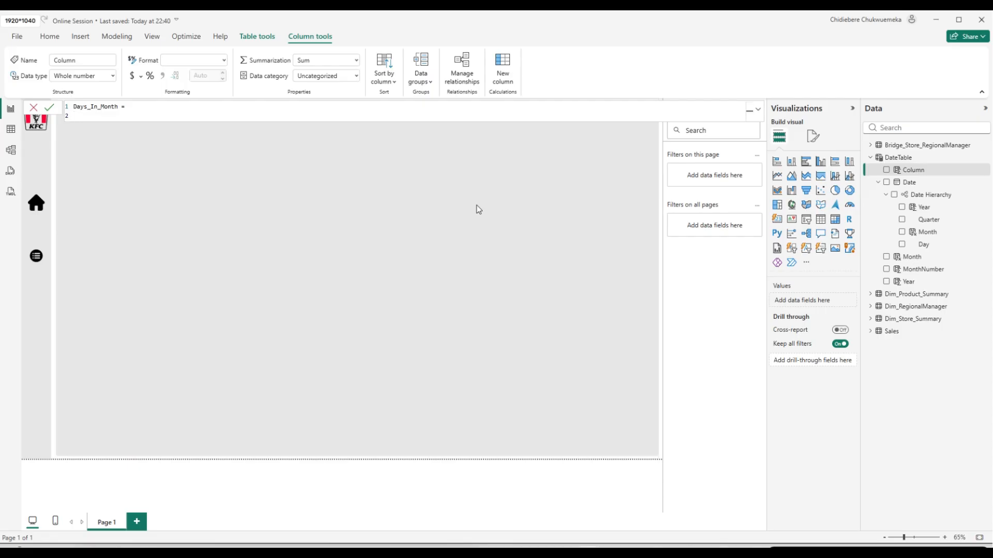
Define the Days_In_Month column as DAY(DateTable[Date]) and commit the formula.
type("day")
key("Tab")
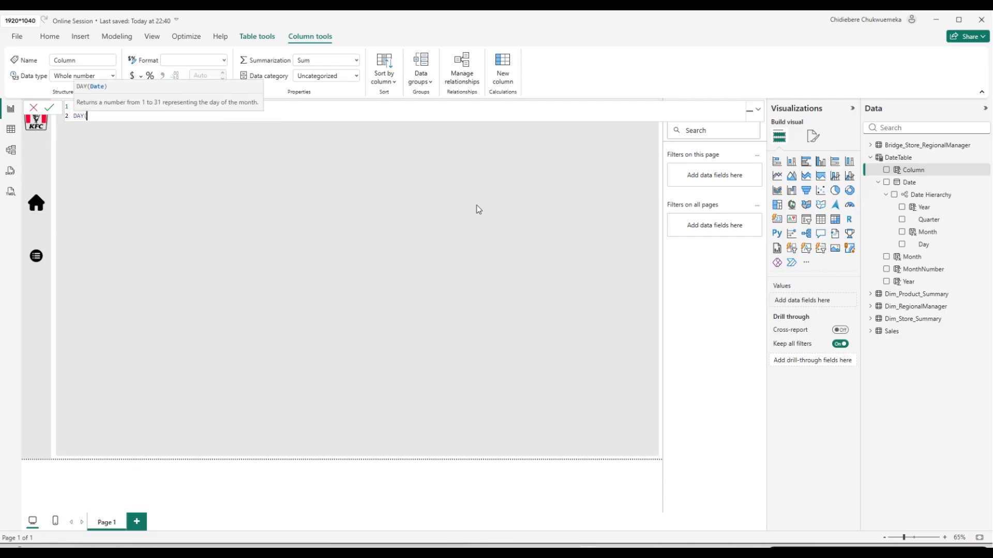
type("d")
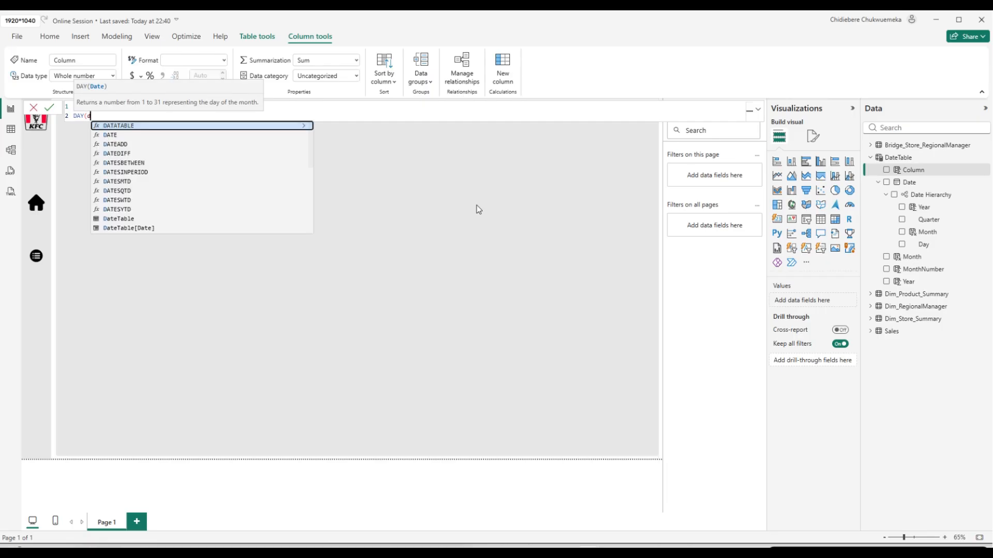
key("Down")
key("Down")
key("Down")
key("Down")
key("Down")
key("Down")
key("Down")
key("Down")
key("Down")
key("Down")
key("Down")
key("Down")
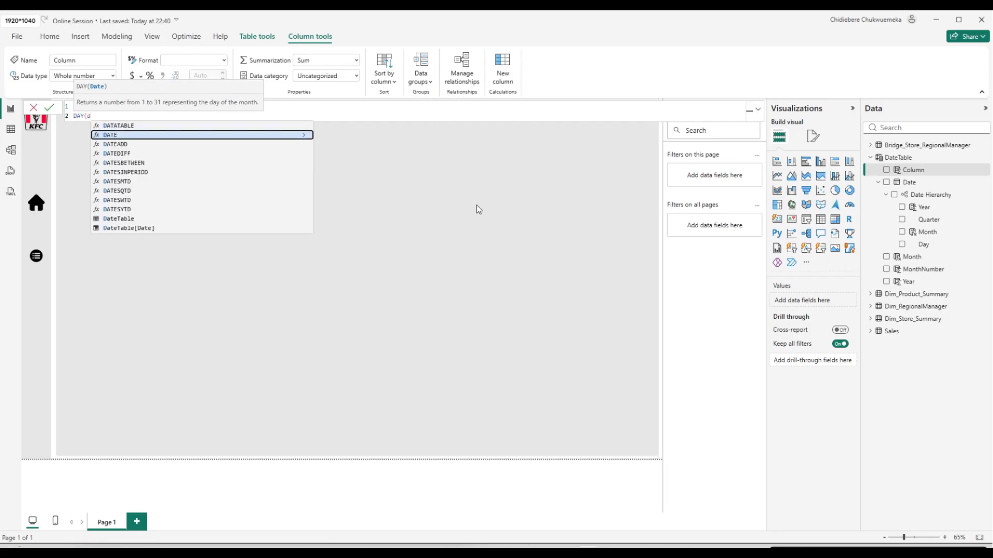
key("Up")
key("Tab")
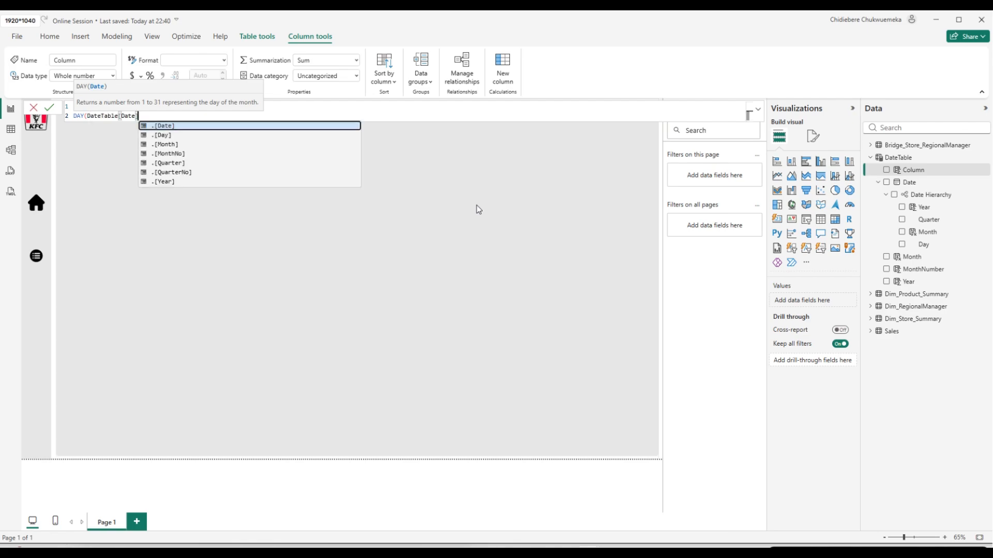
type(")")
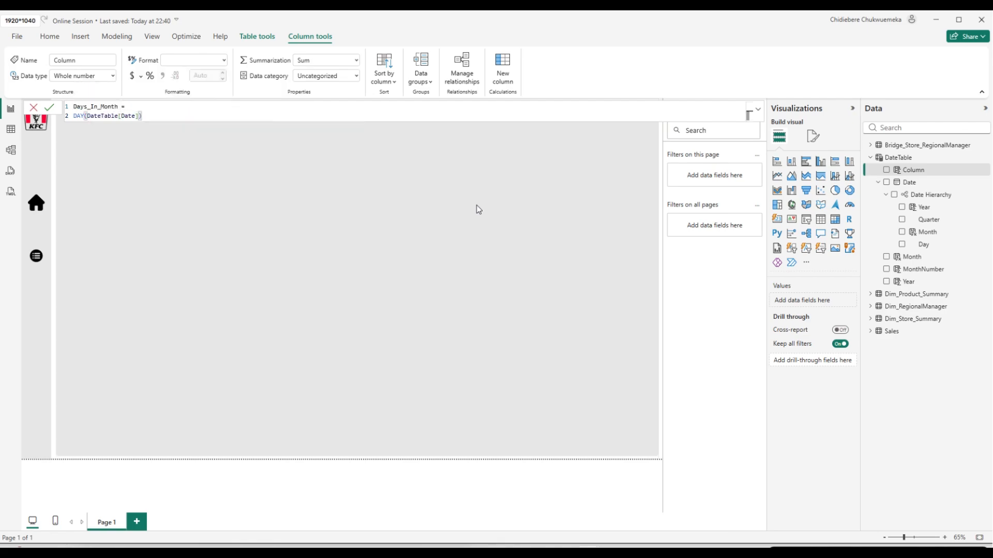
key("Return")
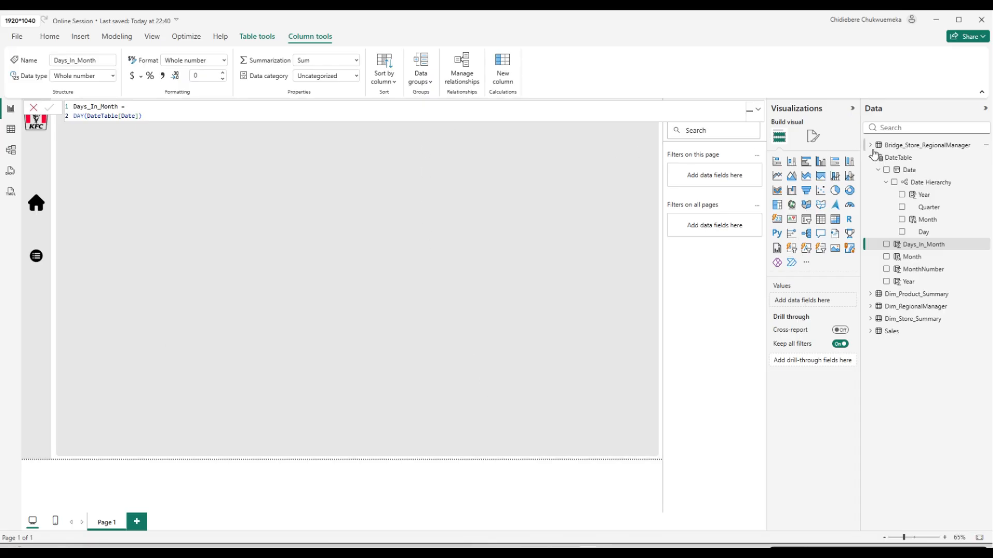
Add a new DateTable calculated column named Day_Of_Week and begin its expression on a second line.
left_click(902, 158)
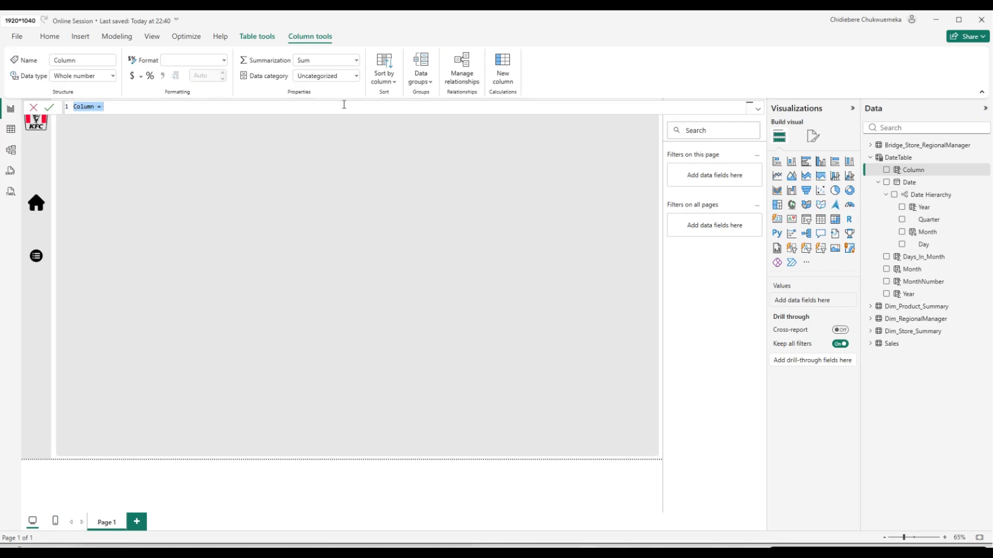
type("Day_Of_Week =")
key("shift+Return")
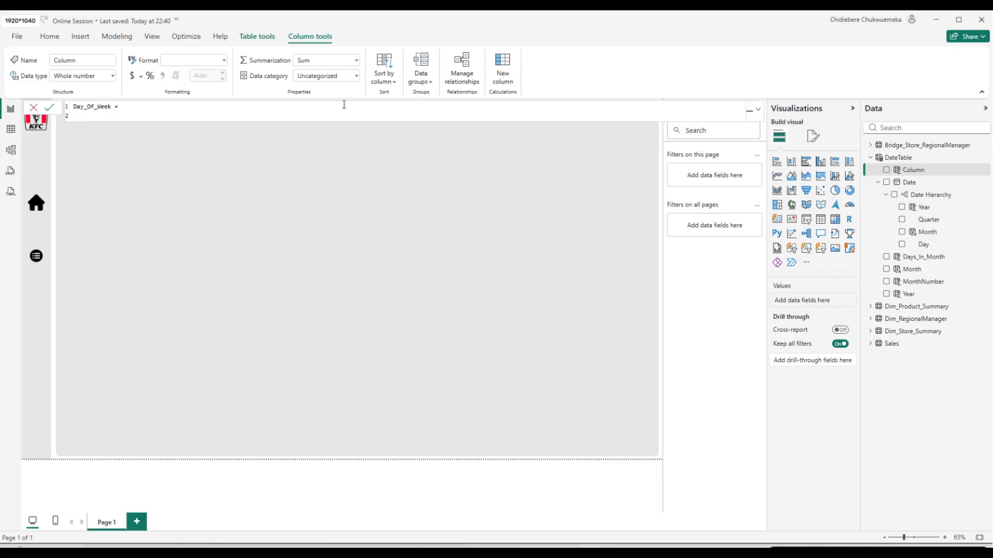
Enter the FORMAT function in the Day_Of_Week expression with DateTable[Date] as its value argument.
type("FORMAT(")
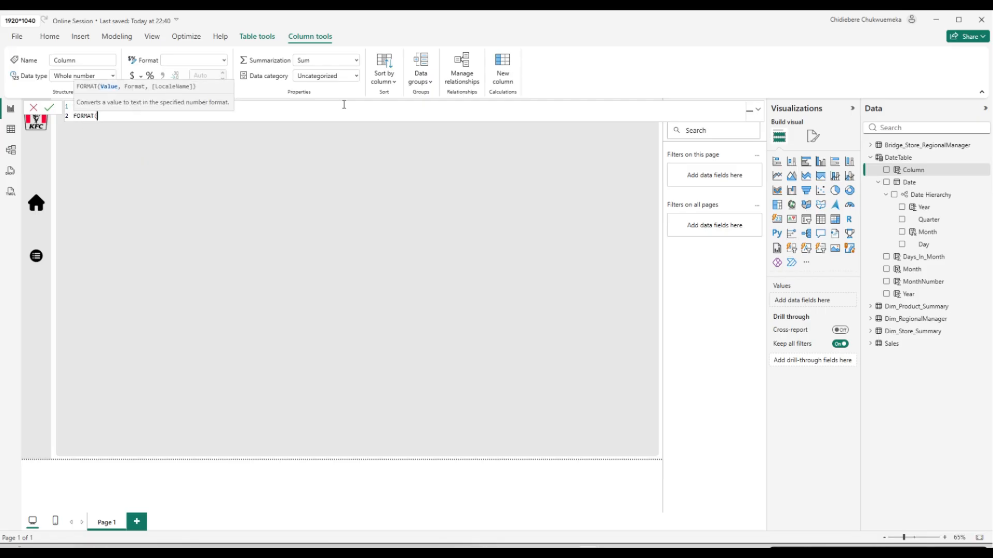
type("dat")
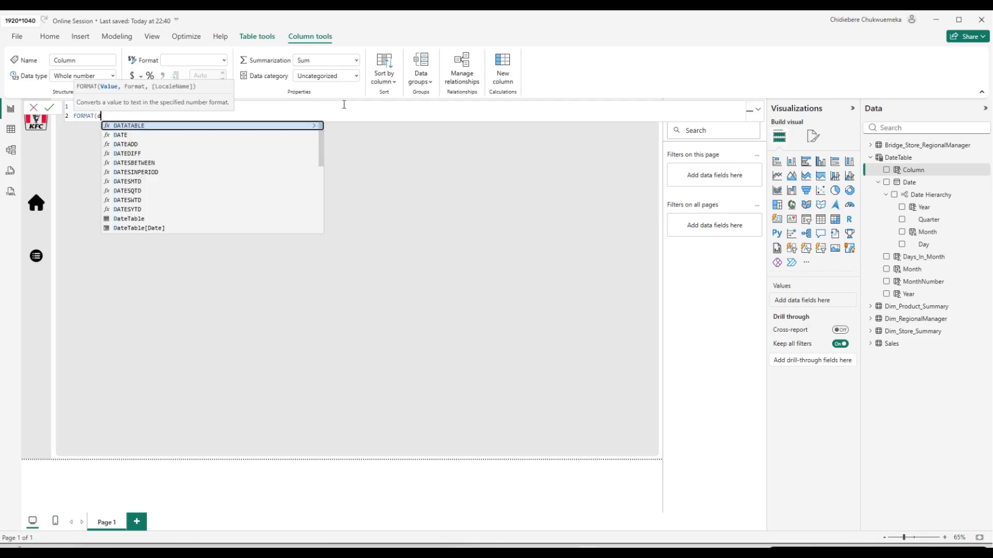
key("Down")
key("Down")
key("Down")
key("Down")
key("Down")
key("Down")
key("Down")
key("Down")
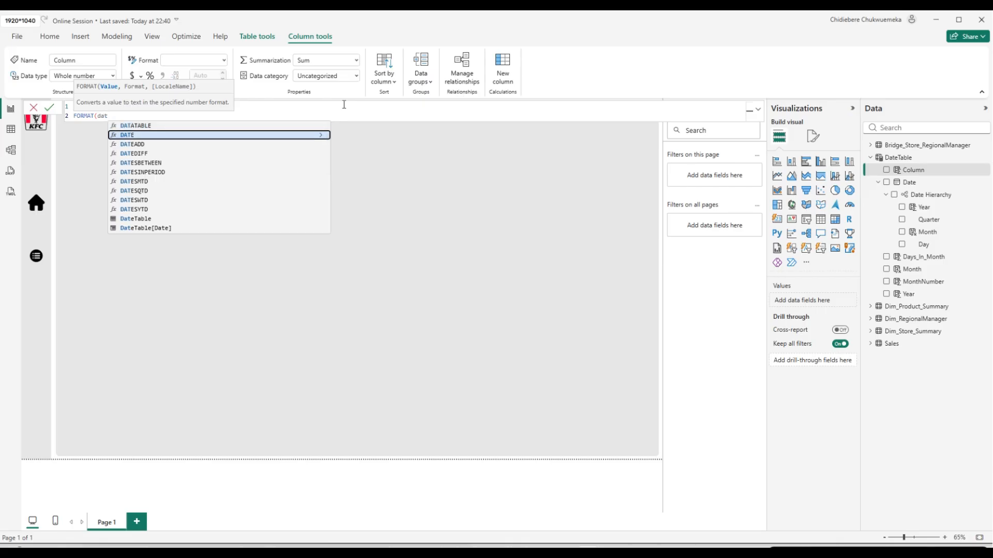
key("Down")
key("Down")
key("Down")
key("Tab")
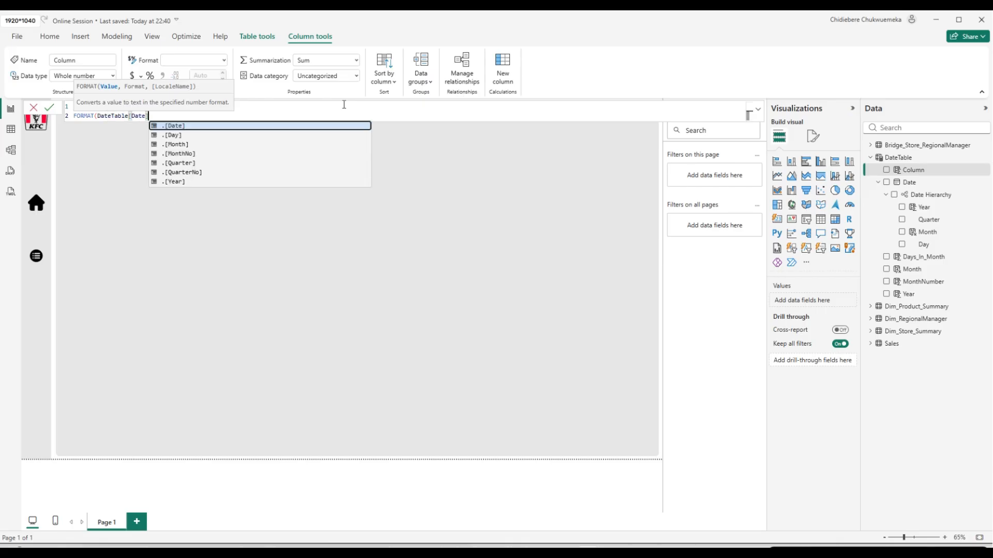
Set the FORMAT string to "ddd", close the expression, and create the Day_Of_Week column.
type(", ")
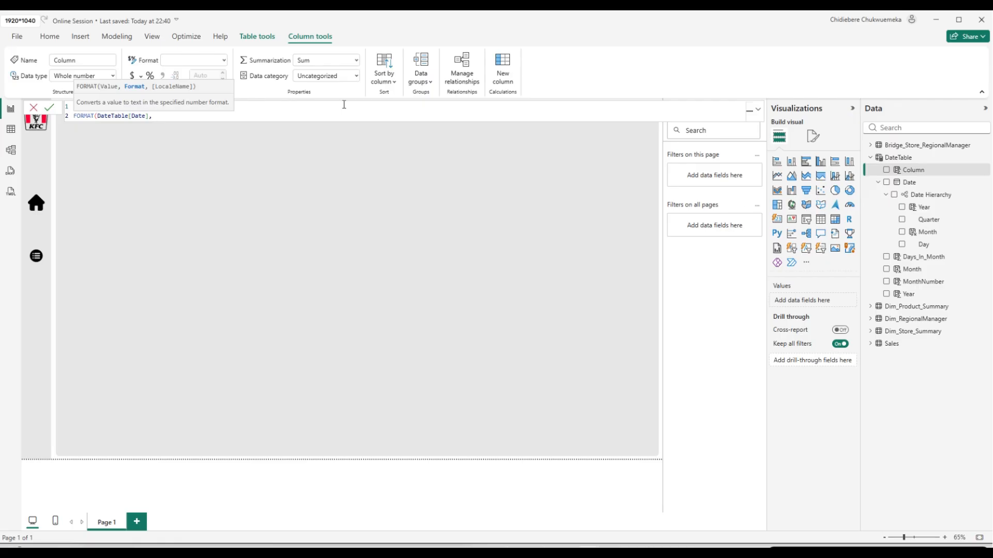
type("\"")
type("dd")
type("d")
type("d")
key("BackSpace")
type("\")")
key("Return")
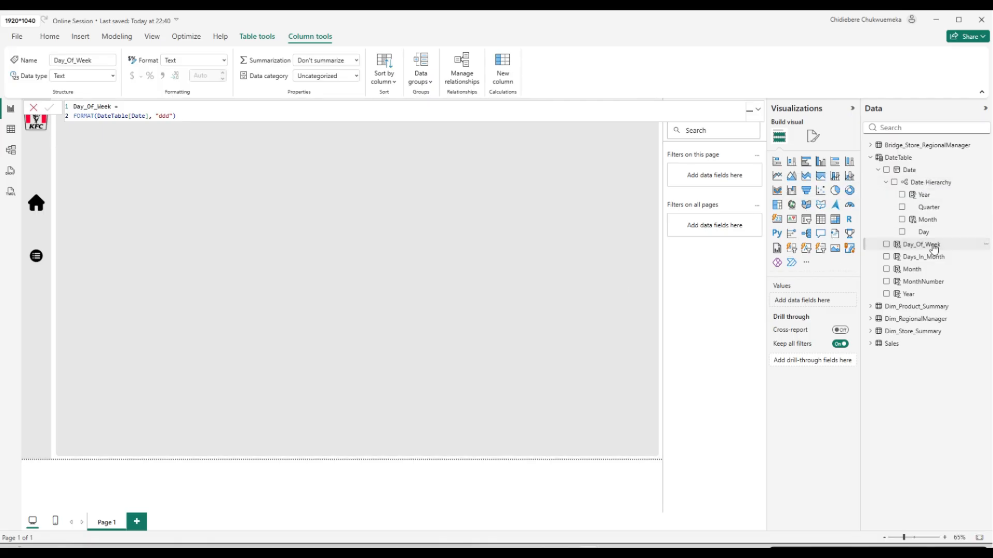
Try to place the Day_Of_Week field on the report canvas and clear the background shape's selection.
left_click_drag(934, 249, 510, 244)
left_click_drag(887, 245, 535, 234)
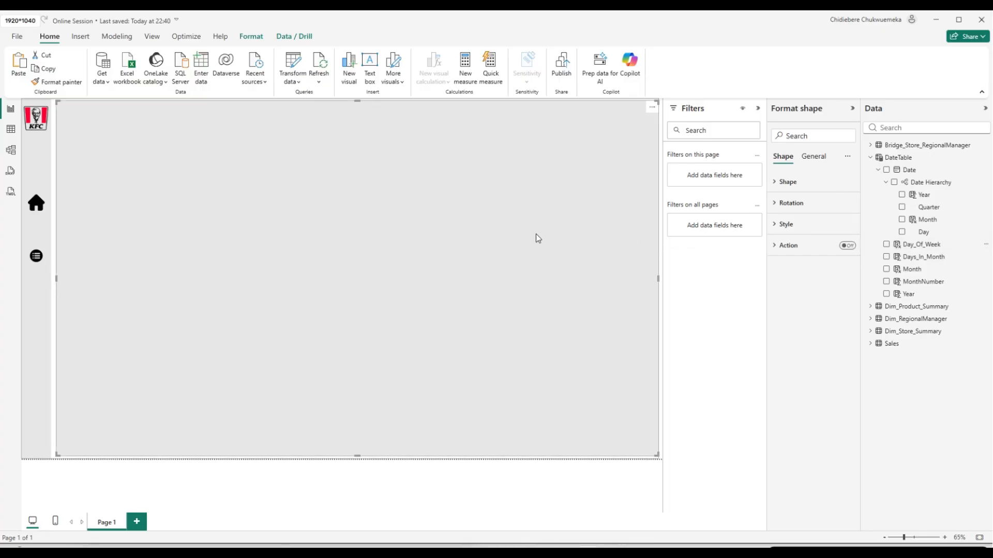
left_click(505, 491)
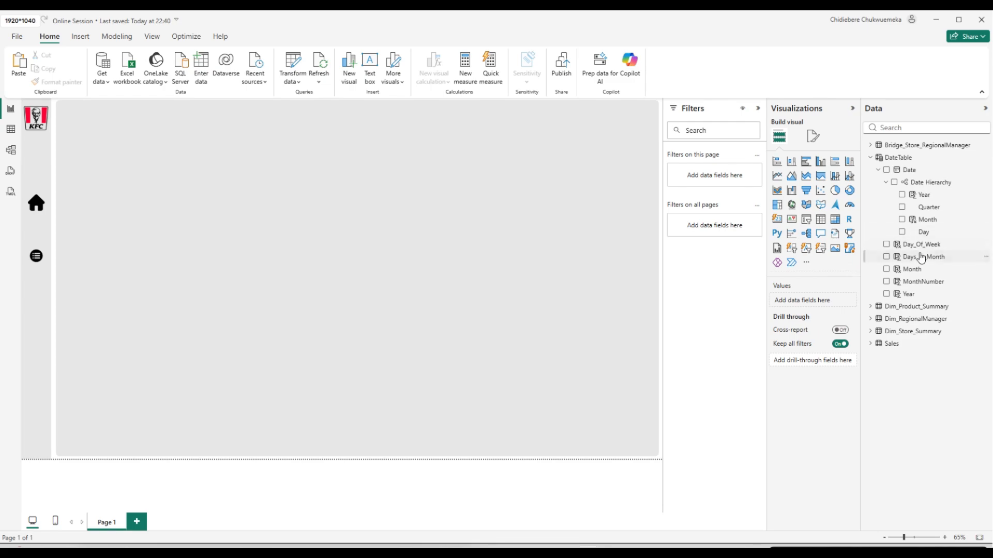
left_click_drag(915, 246, 532, 246)
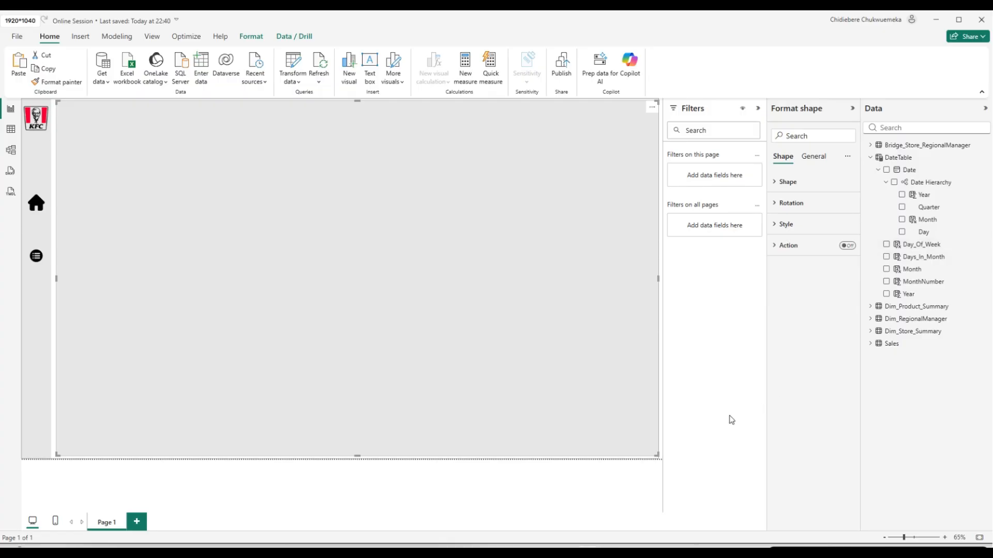
left_click(583, 476)
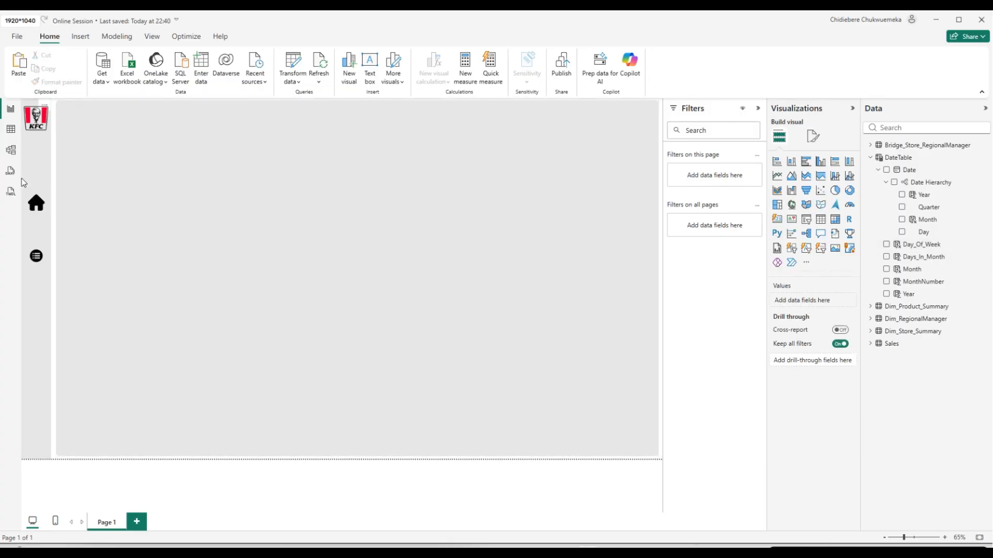
Create an active many-to-one relationship from Sales order_date to DateTable Date with single cross-filter direction in the data model.
left_click(11, 150)
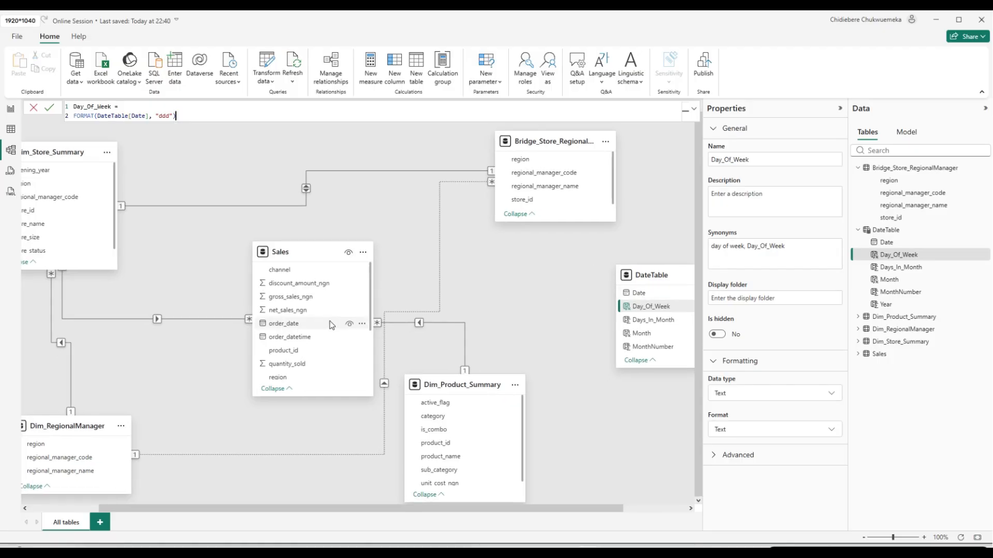
left_click_drag(301, 330, 657, 279)
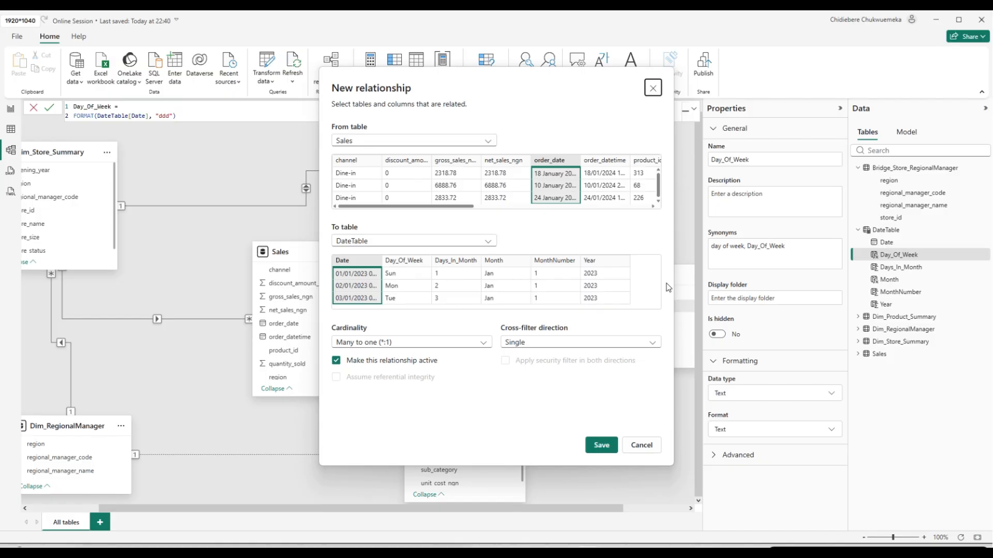
left_click(607, 454)
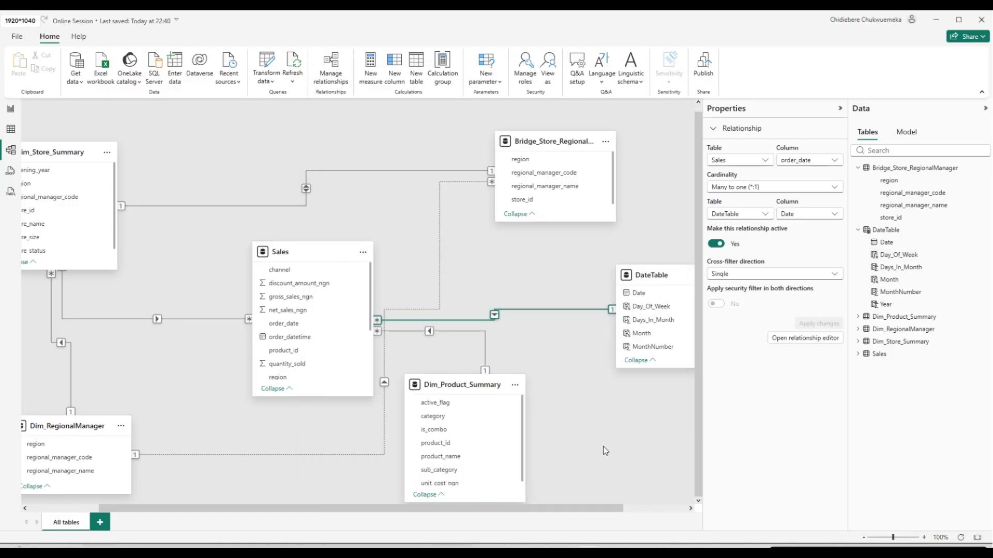
Inspect the Day_Of_Week values in a table visual on the report page and remove the visual.
left_click(13, 110)
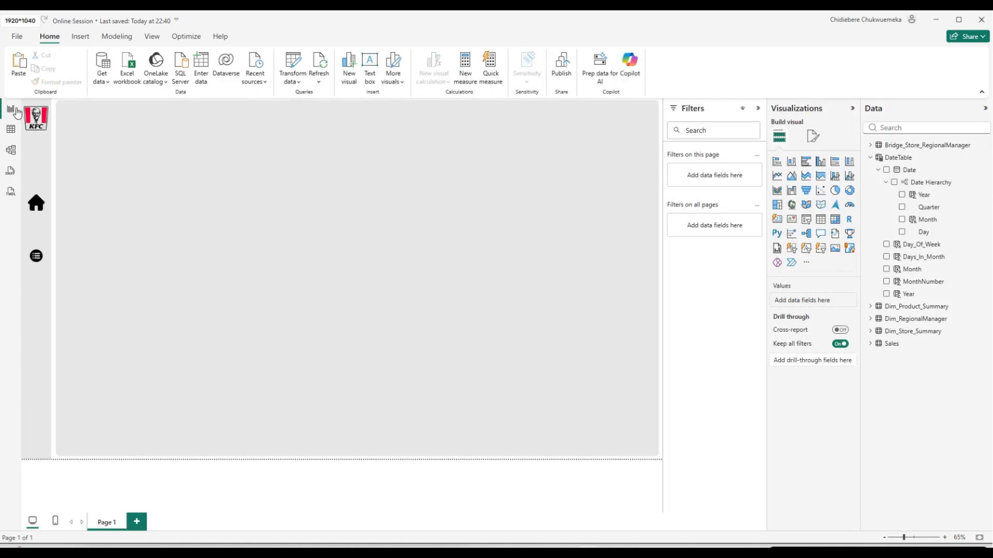
left_click(887, 245)
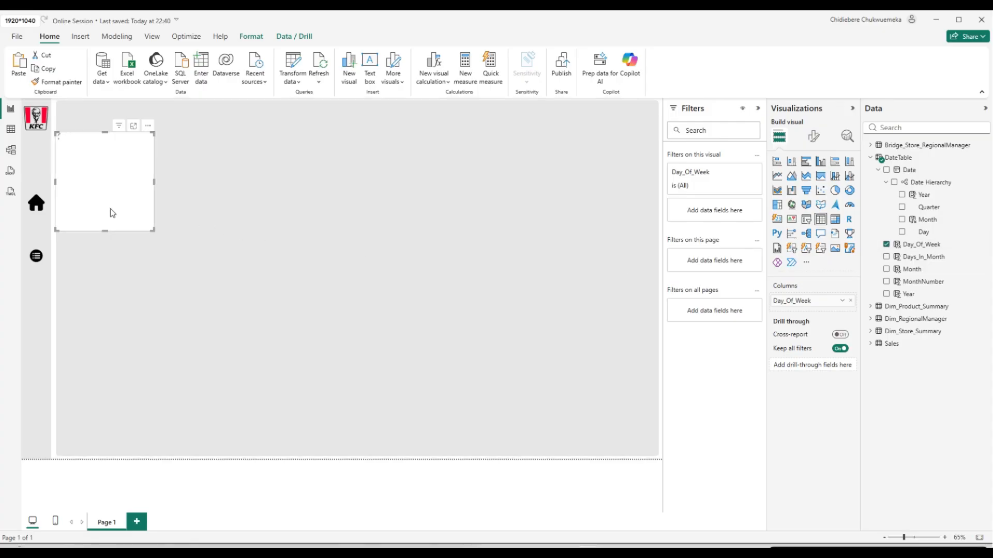
left_click_drag(112, 213, 225, 248)
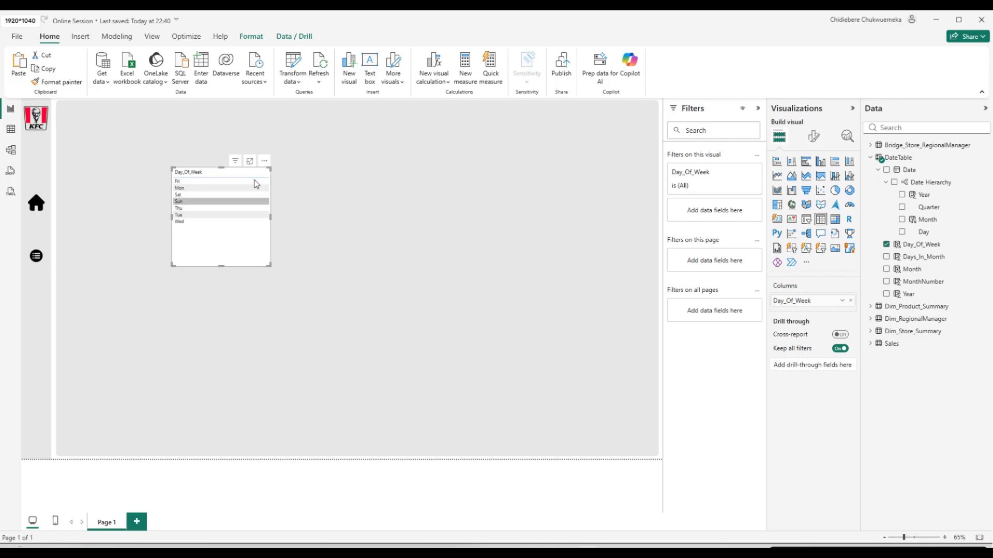
left_click(264, 161)
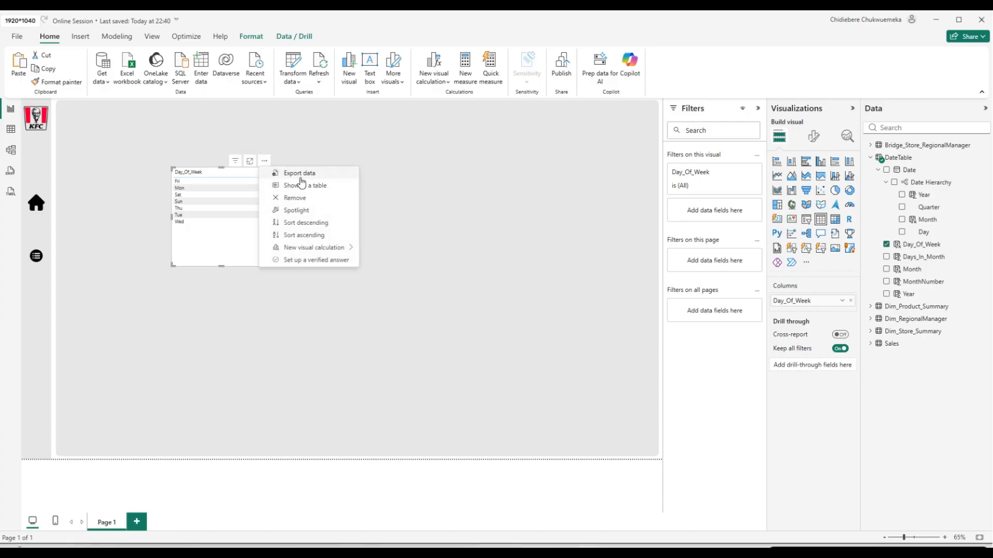
left_click(296, 199)
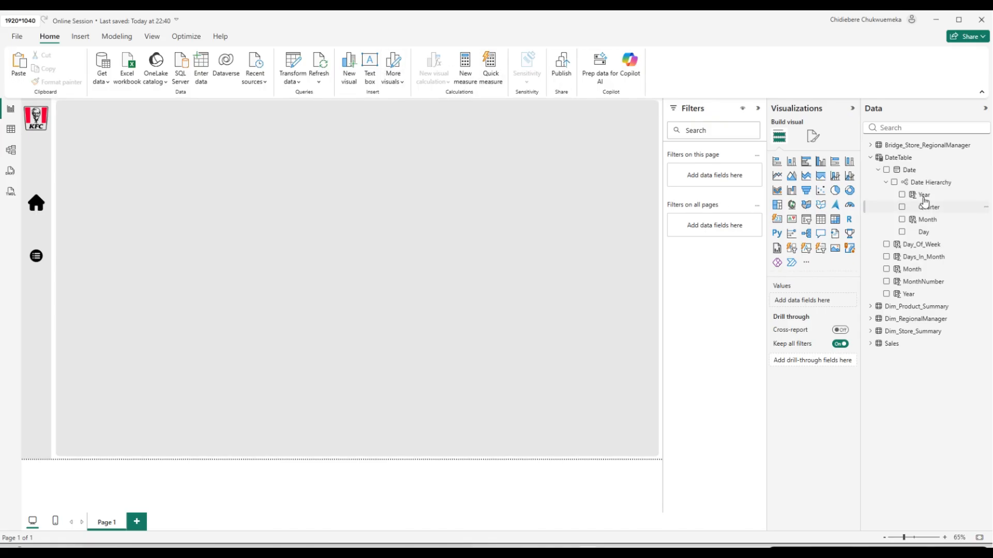
Add a calculated column named Day_Number to DateTable and begin its expression with the WEEKDAY function.
left_click(920, 158)
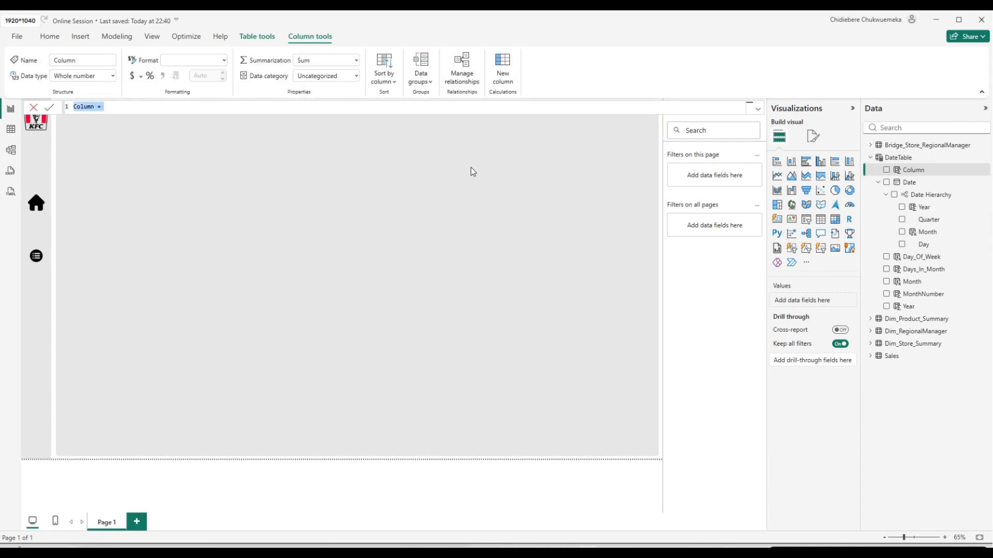
type("Da")
type("y_Number =")
key("shift+Return")
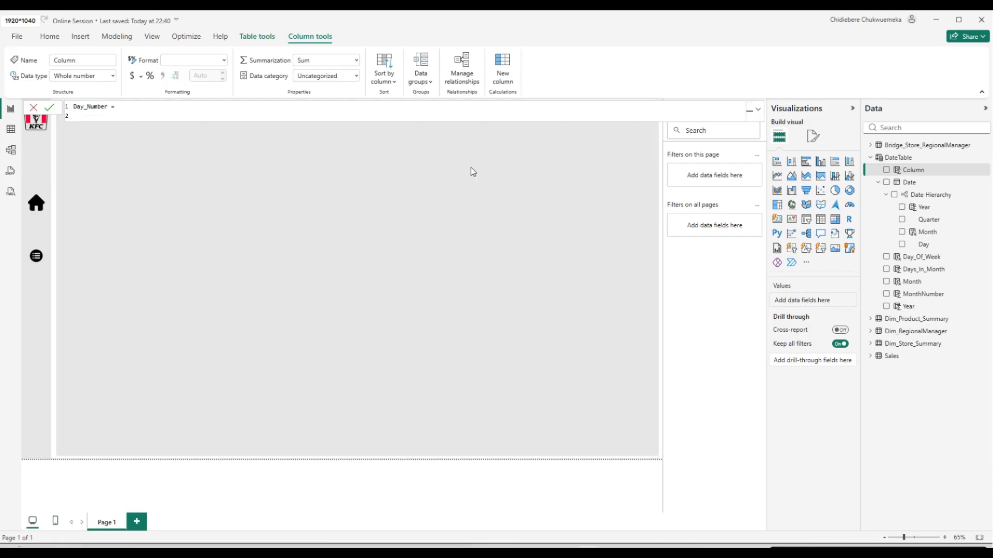
type("we")
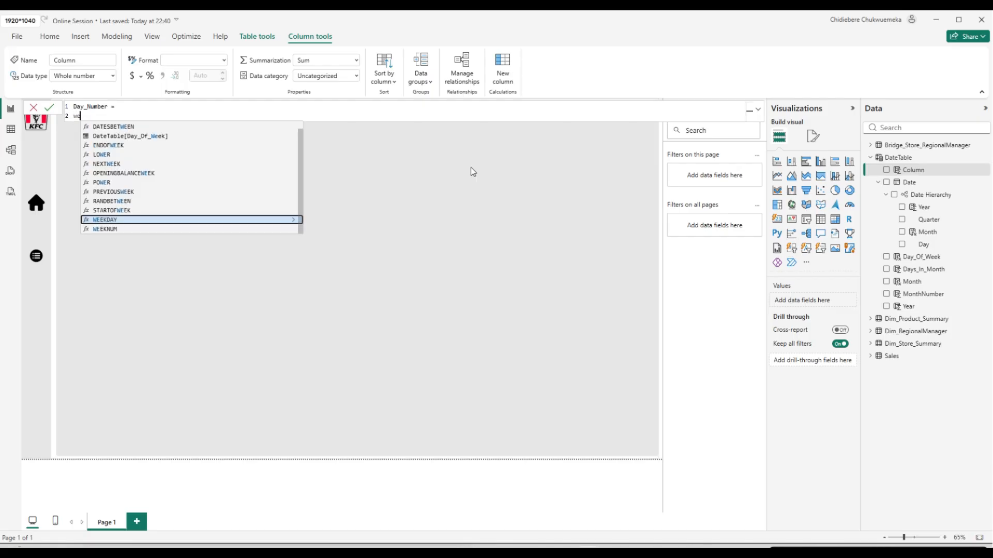
key("Tab")
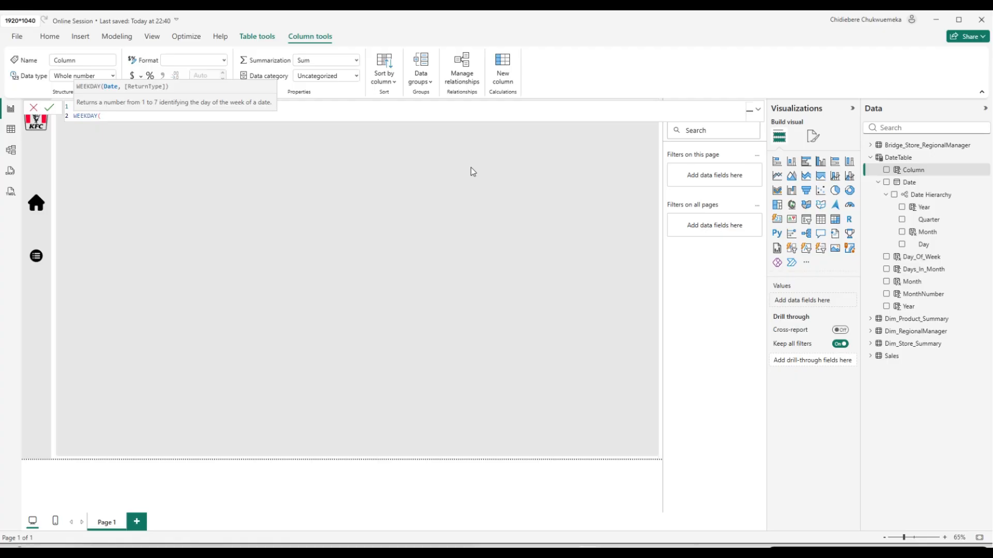
Give WEEKDAY the arguments DateTable[Date] and return type 1, close the expression, and create the Day_Number column.
type("d")
key("Down")
key("Down")
key("Down")
key("Down")
key("Down")
key("Down")
key("Down")
key("Down")
key("Down")
key("Down")
key("Down")
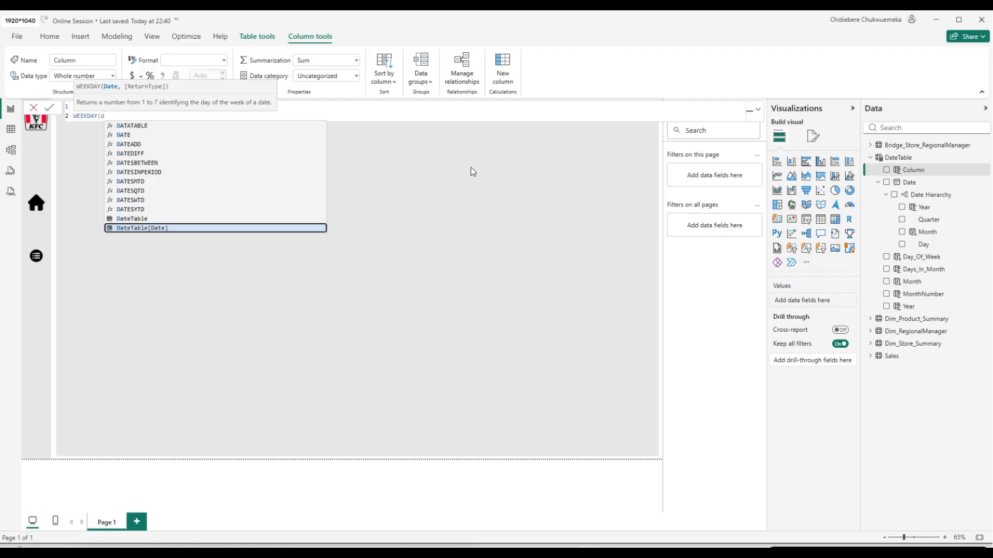
key("Tab")
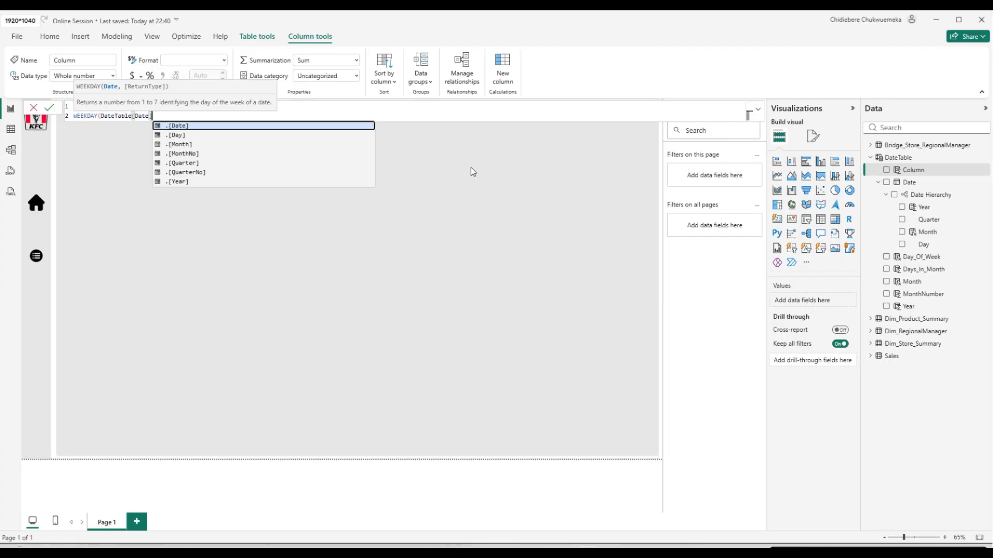
type(",")
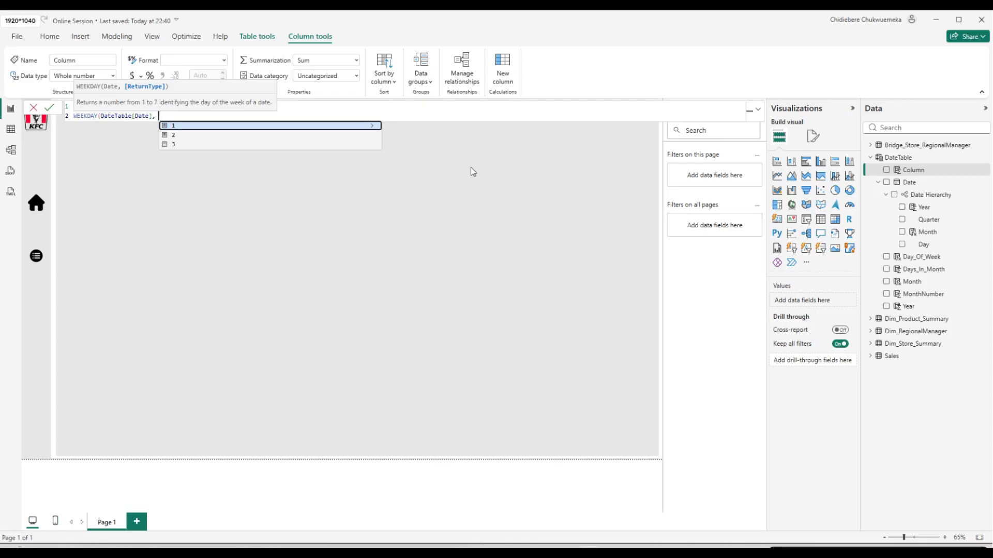
type("1")
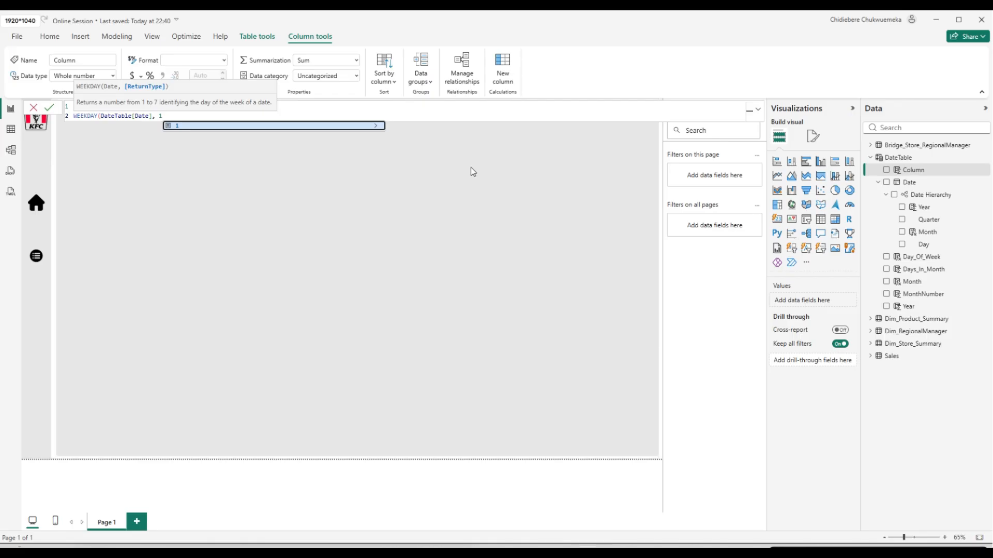
type(")")
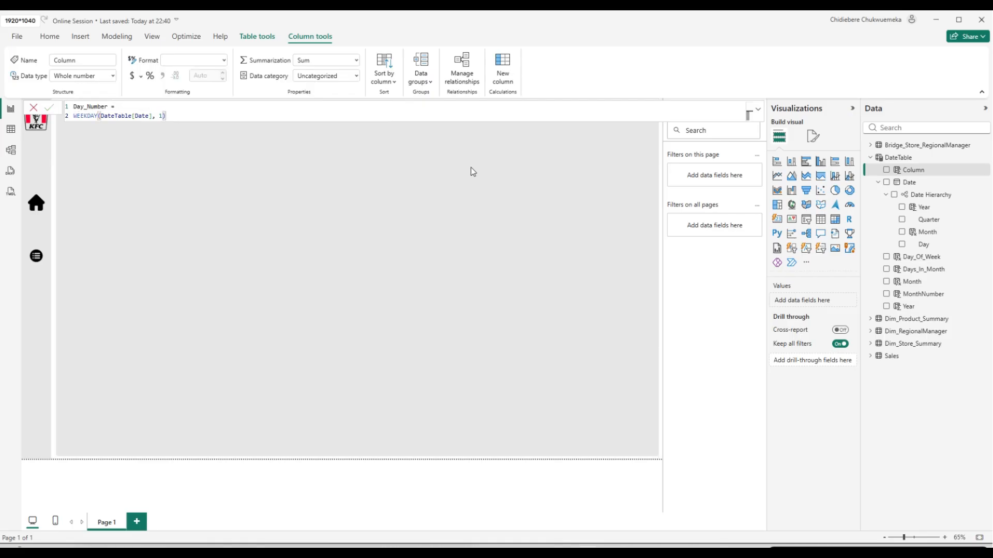
key("Return")
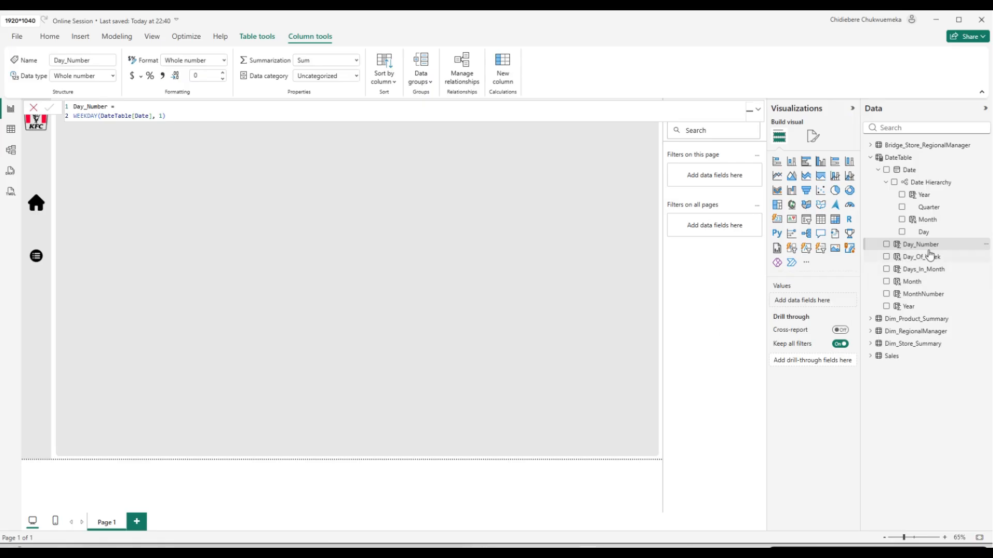
Sort the Day_Of_Week column by Day_Number and collapse DateTable in the field list.
left_click(931, 260)
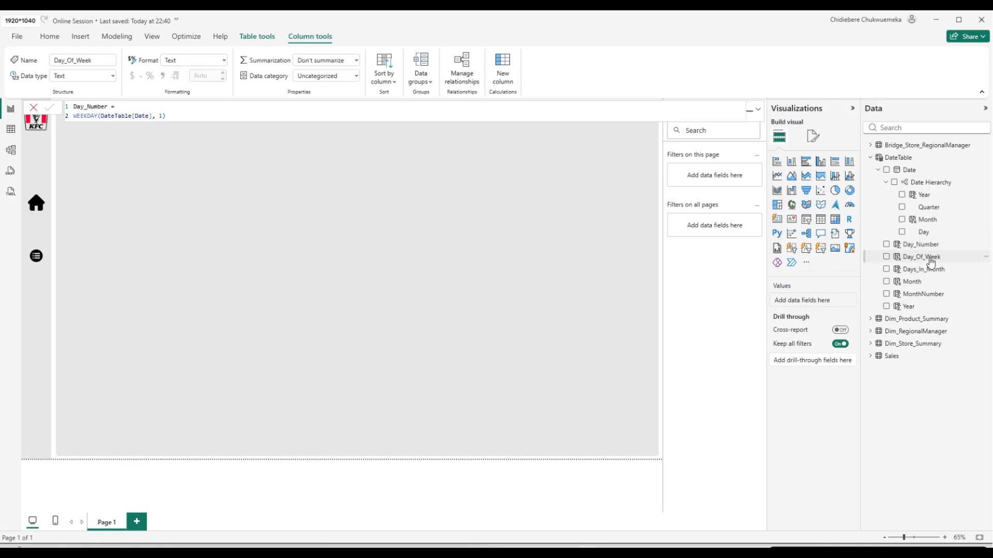
left_click(387, 80)
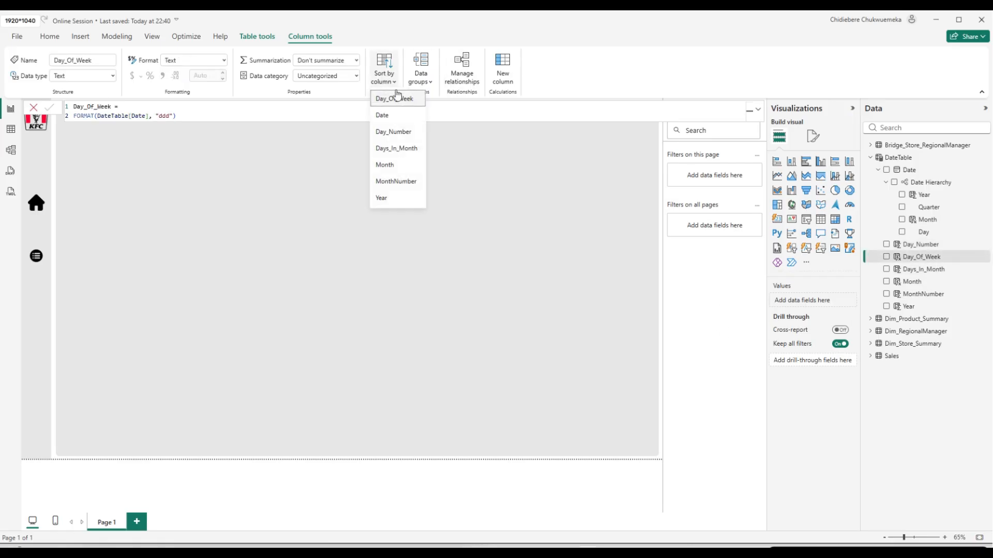
left_click(404, 132)
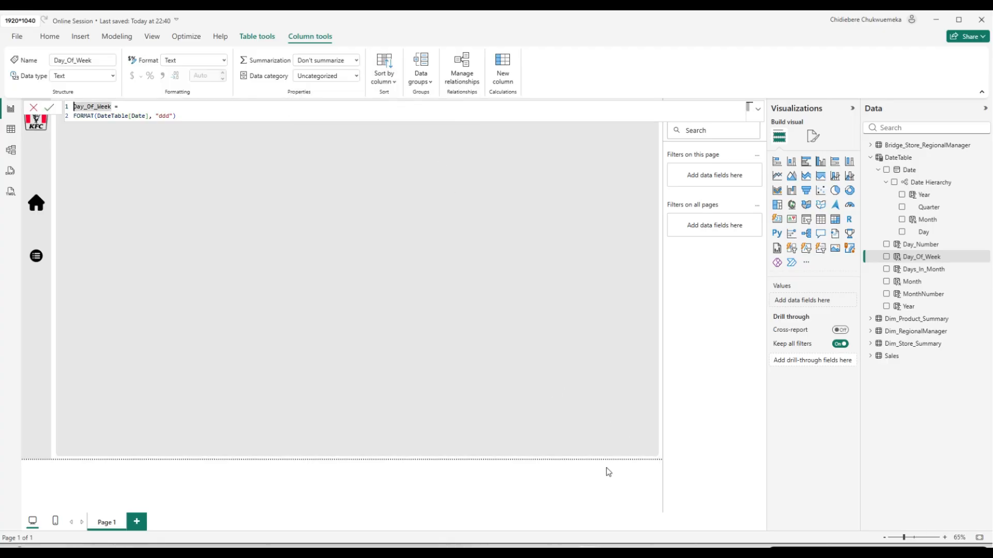
left_click(498, 476)
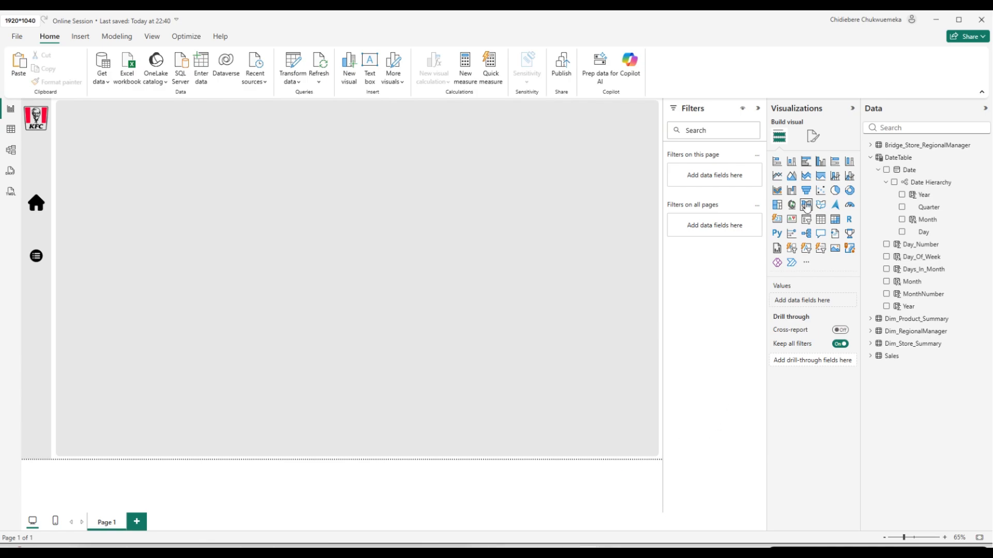
left_click(872, 158)
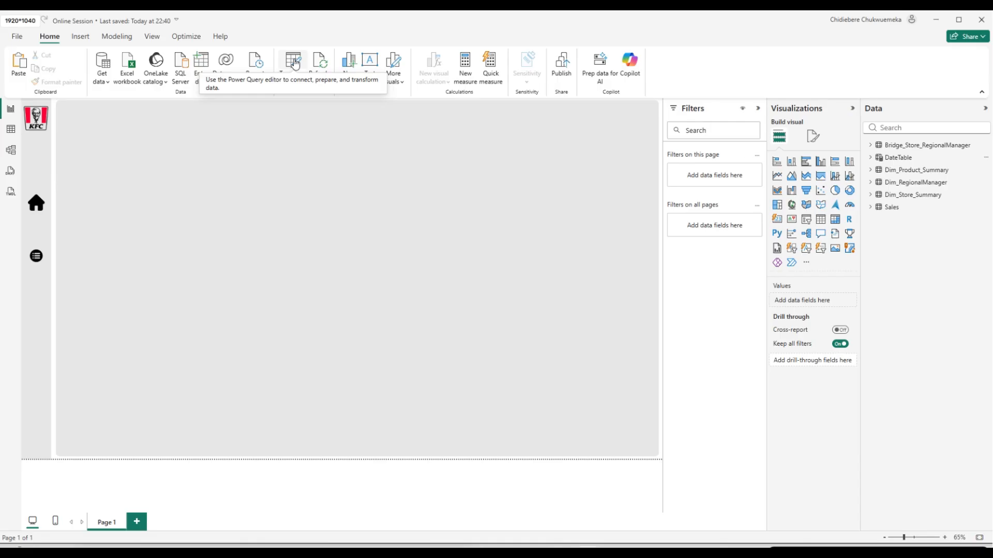
Open the Power Query editor and start a Between date filter on the order_date column of the Sales query.
left_click(295, 63)
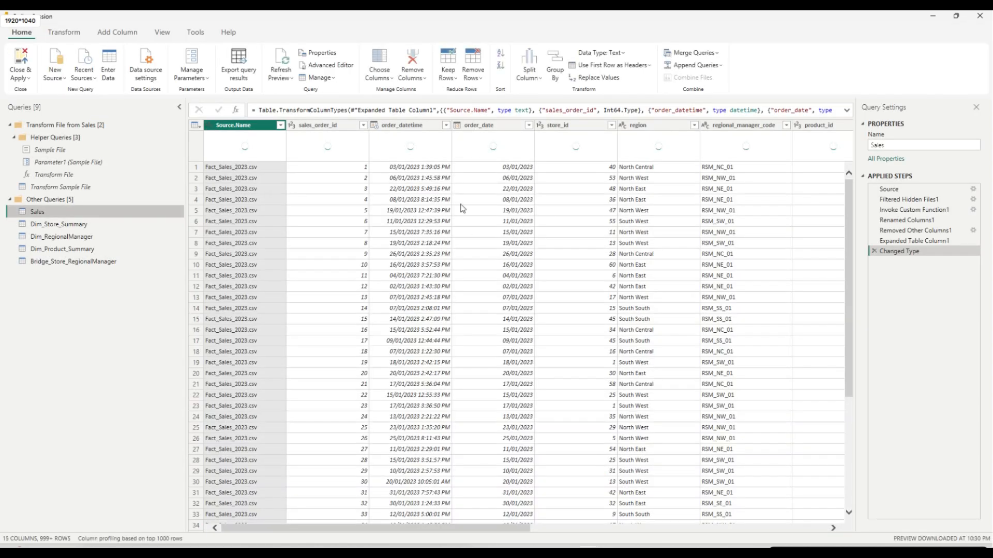
left_click(530, 126)
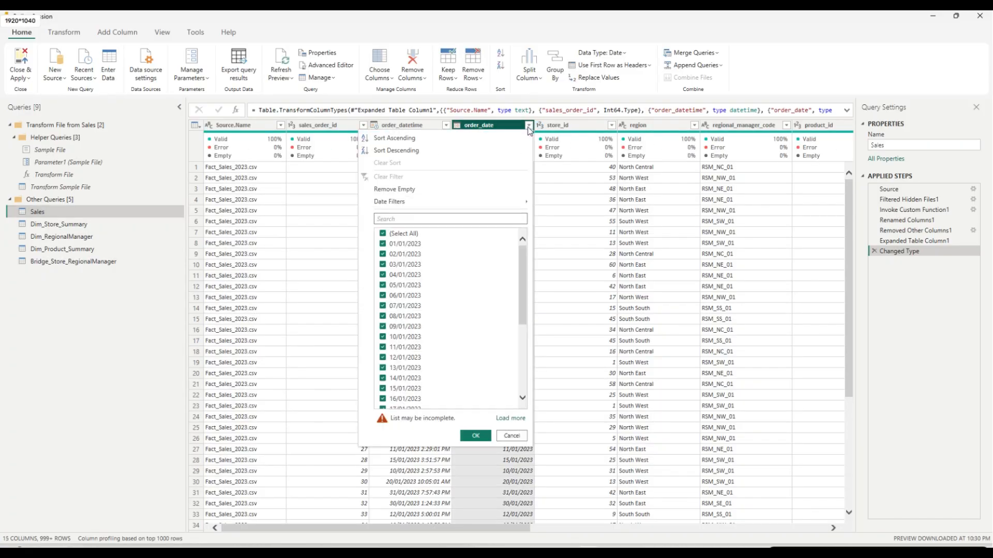
mouse_move(515, 204)
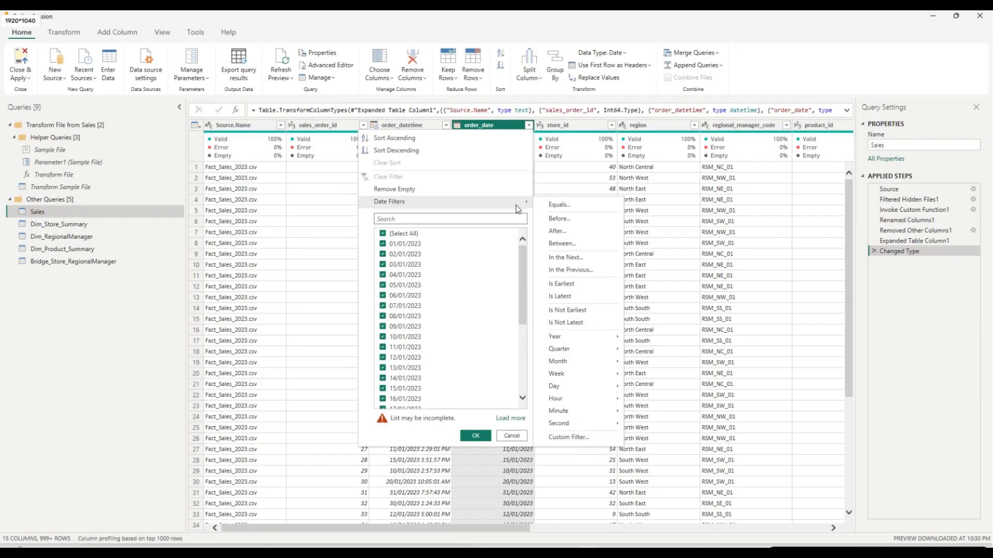
left_click(569, 245)
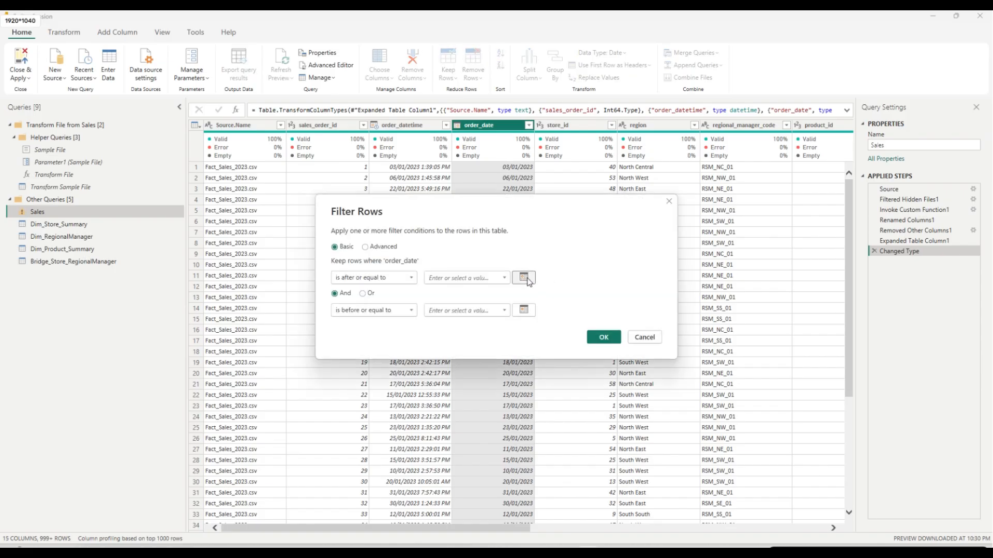
Keep Sales rows with order_date from 01/01/2023 through 10/01/2026, and apply the query changes to the report.
left_click(524, 277)
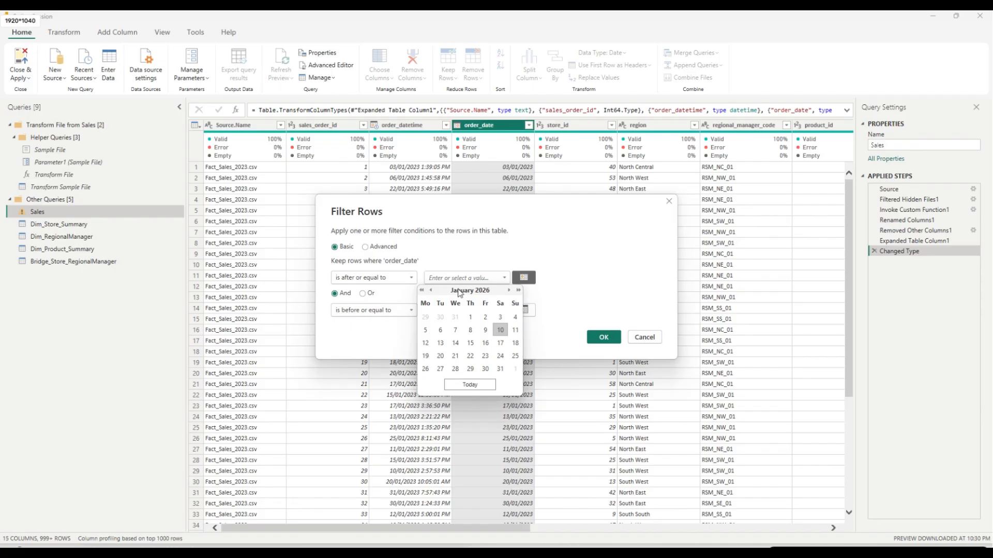
left_click(422, 291)
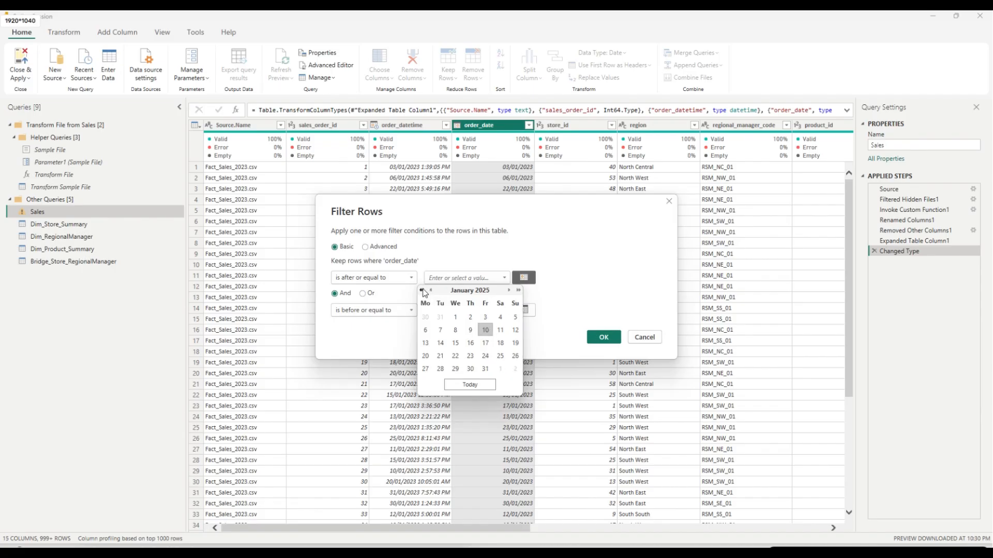
left_click(422, 290)
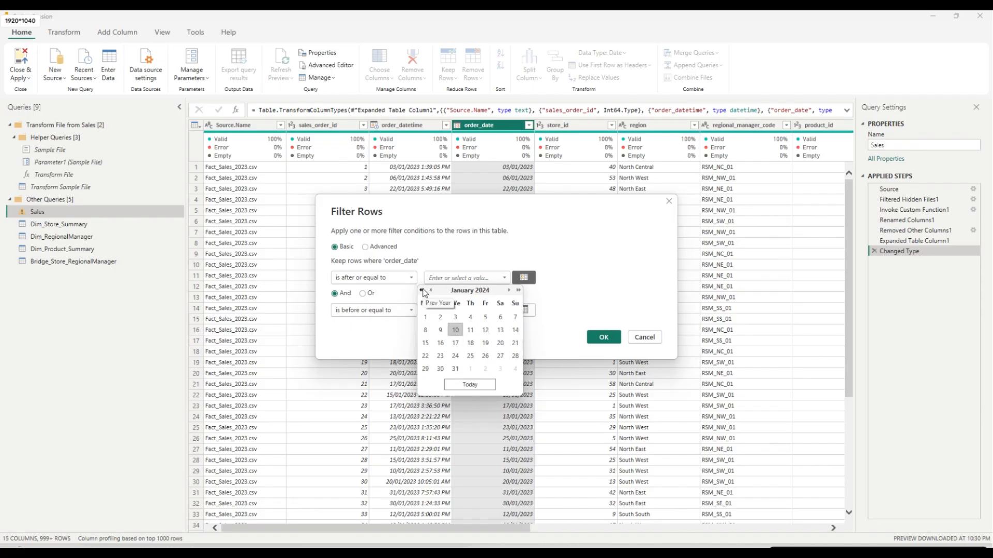
left_click(421, 290)
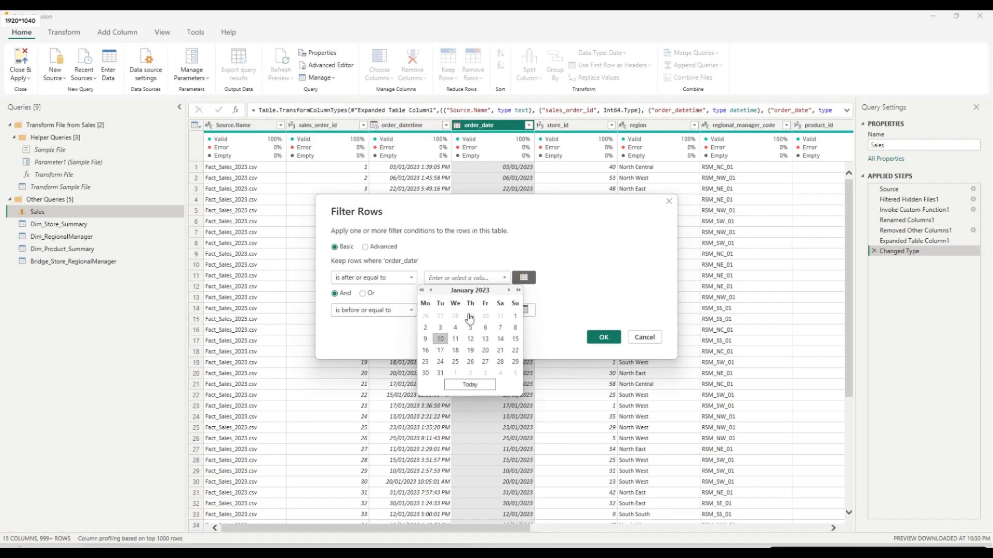
left_click(515, 316)
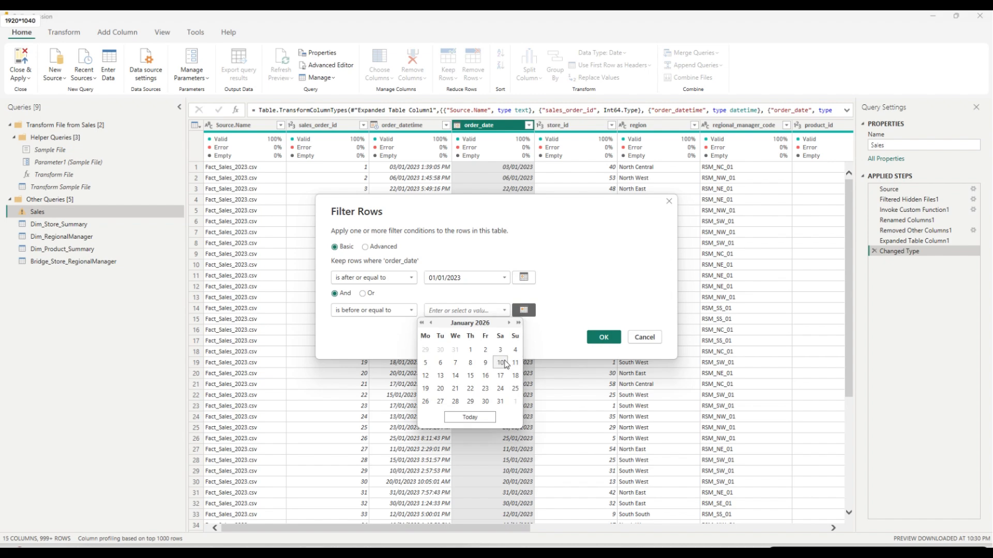
left_click(505, 362)
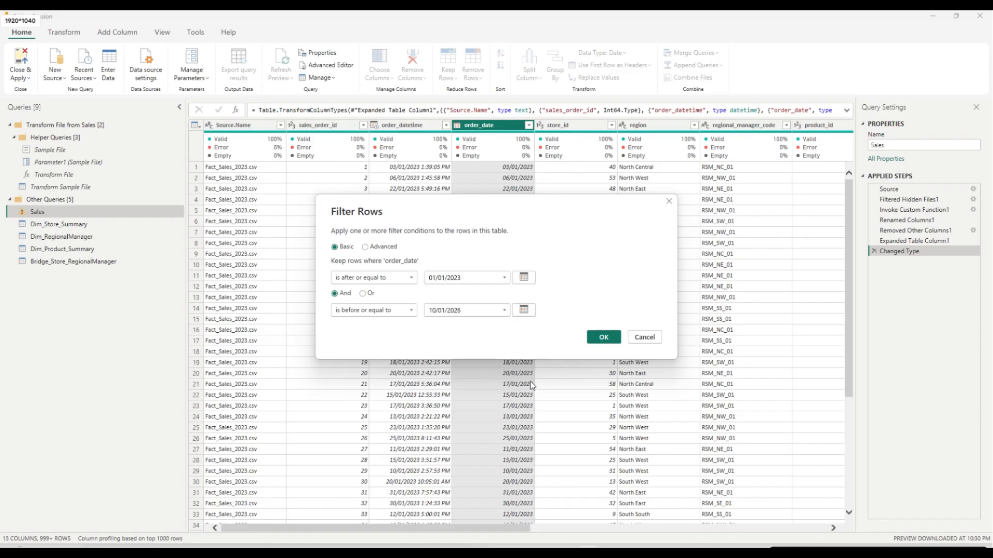
left_click(602, 337)
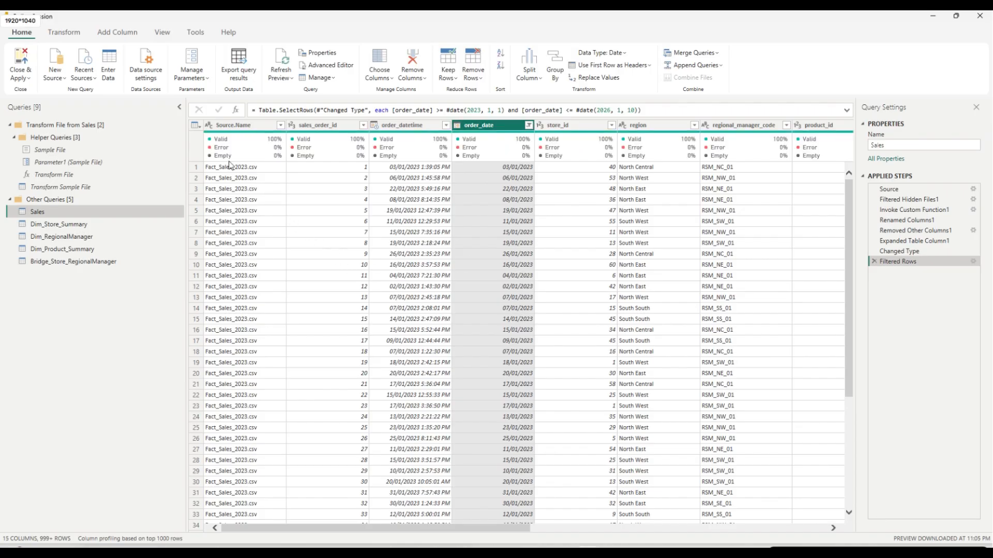
left_click(26, 78)
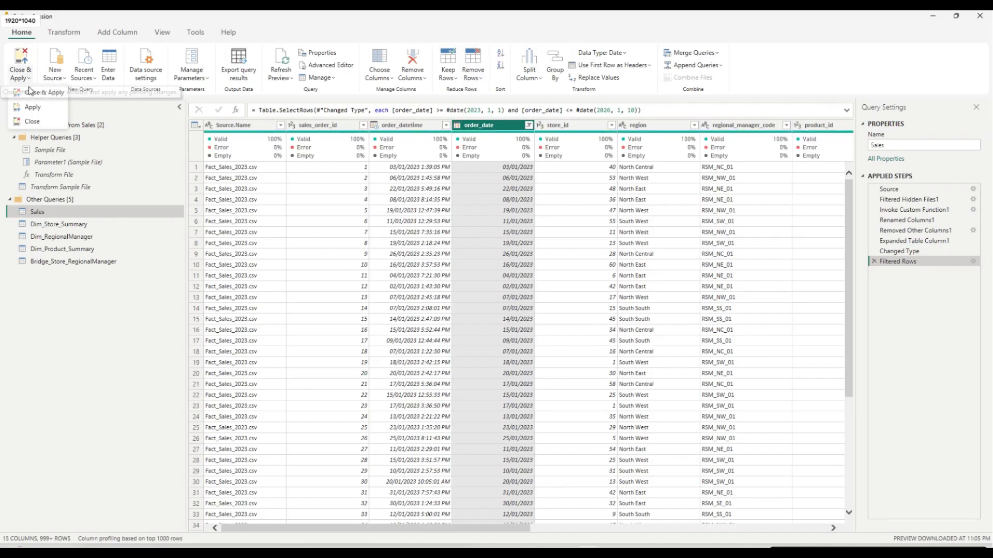
left_click(34, 93)
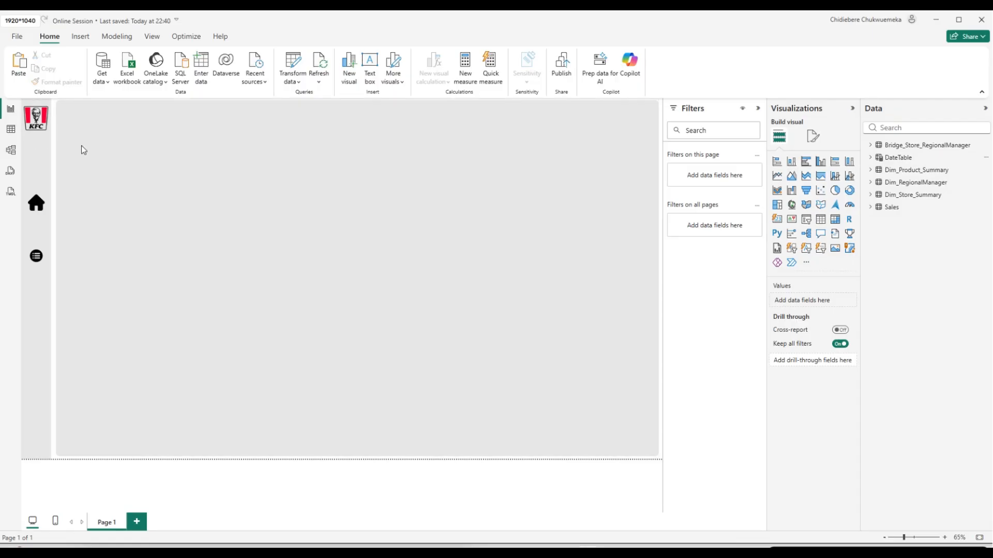
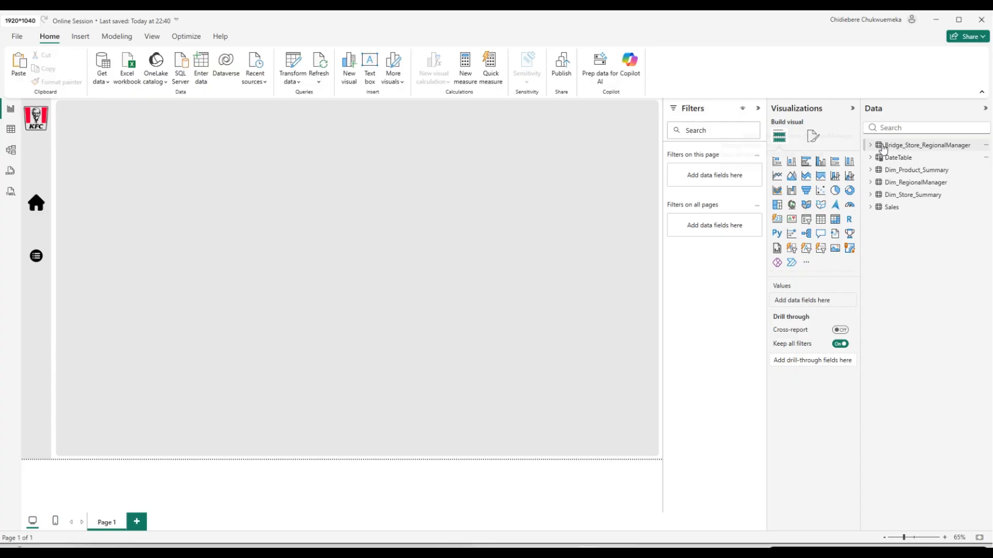
left_click(117, 37)
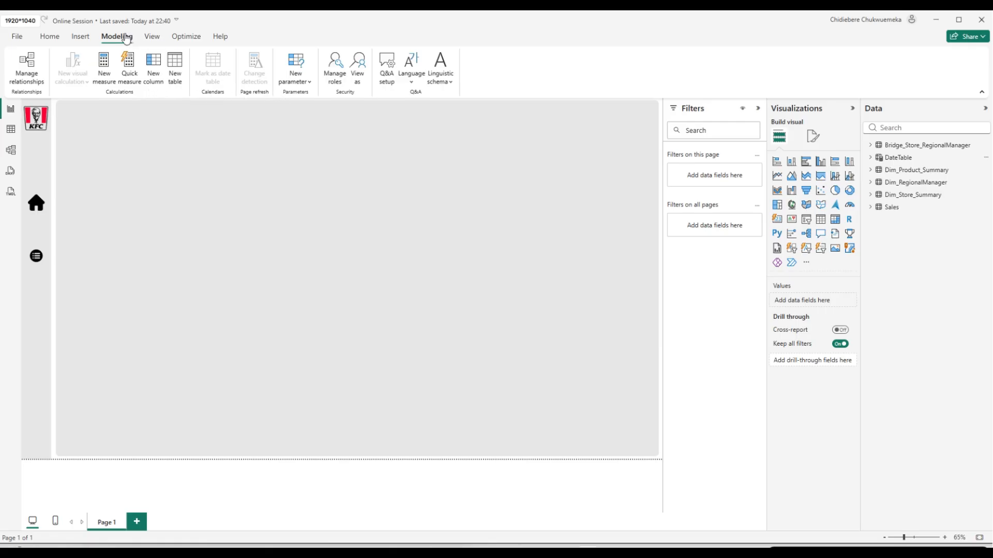
left_click(85, 39)
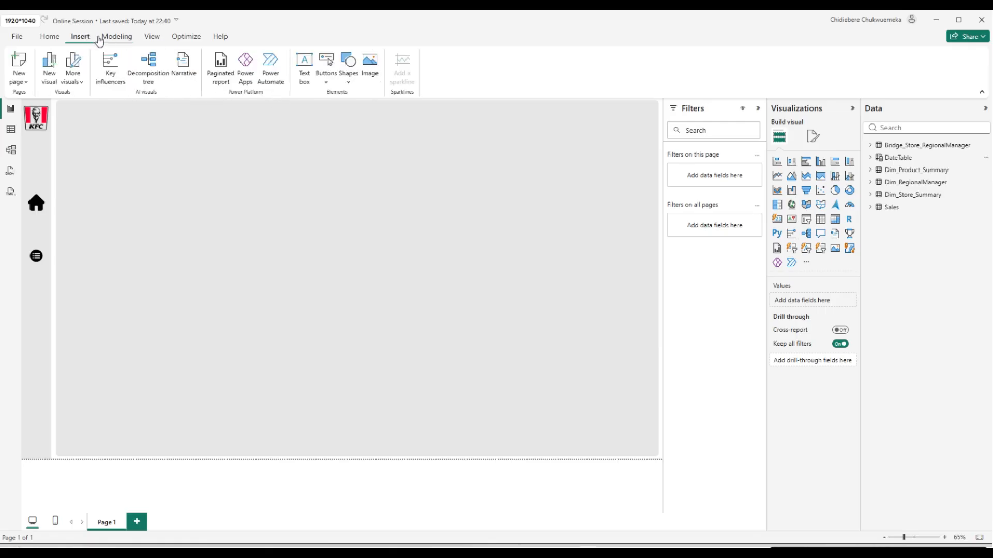
left_click(126, 40)
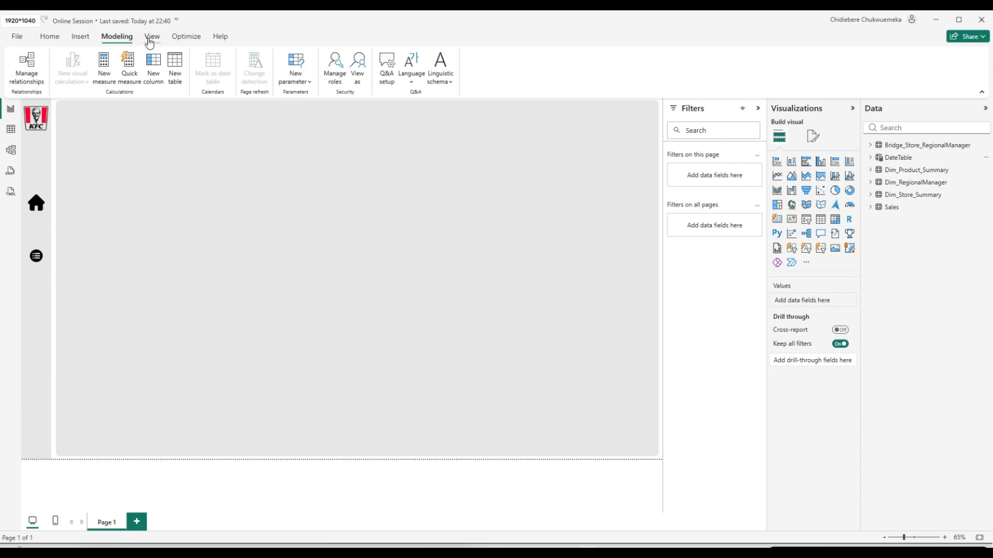
left_click(150, 42)
left_click(178, 41)
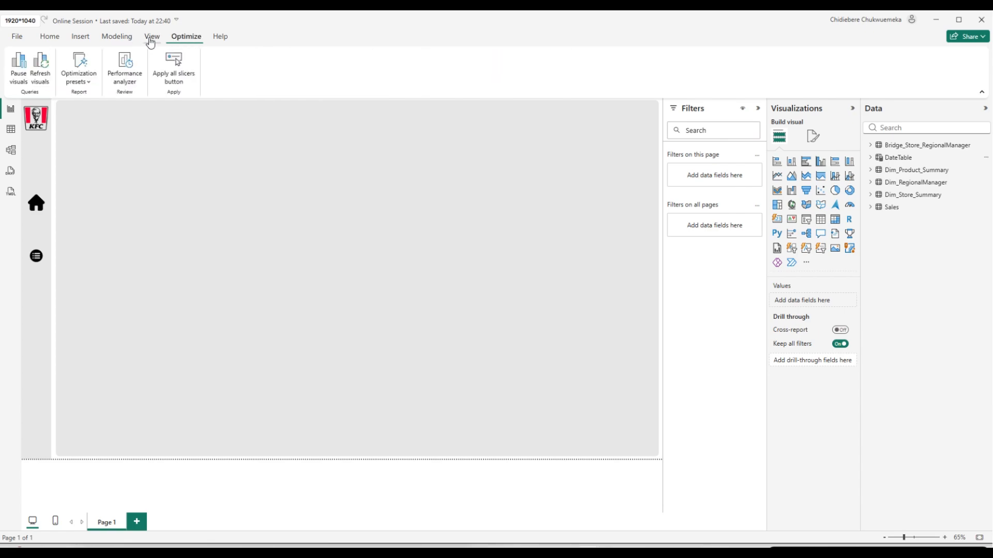
Create an empty table with the Enter Data command and load it into the model.
left_click(54, 35)
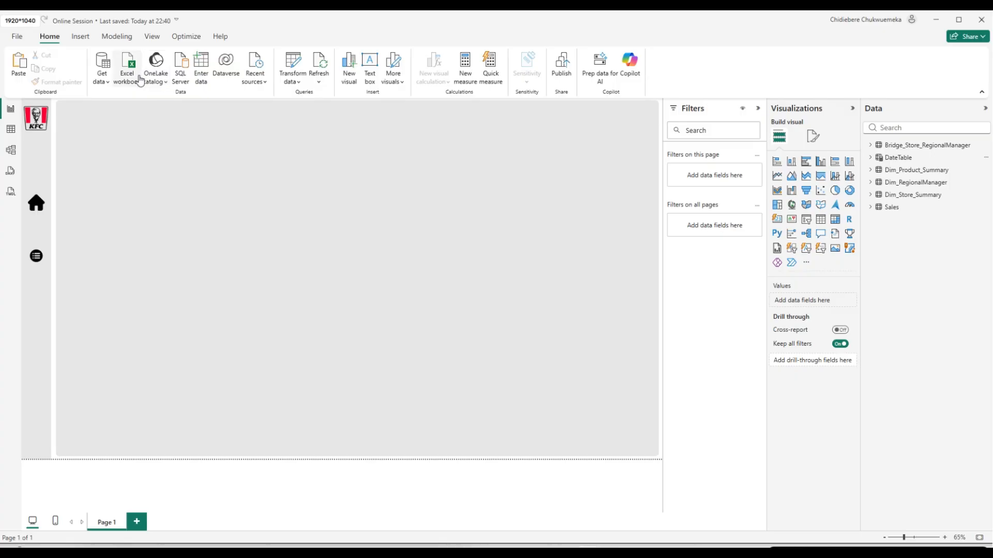
left_click(203, 80)
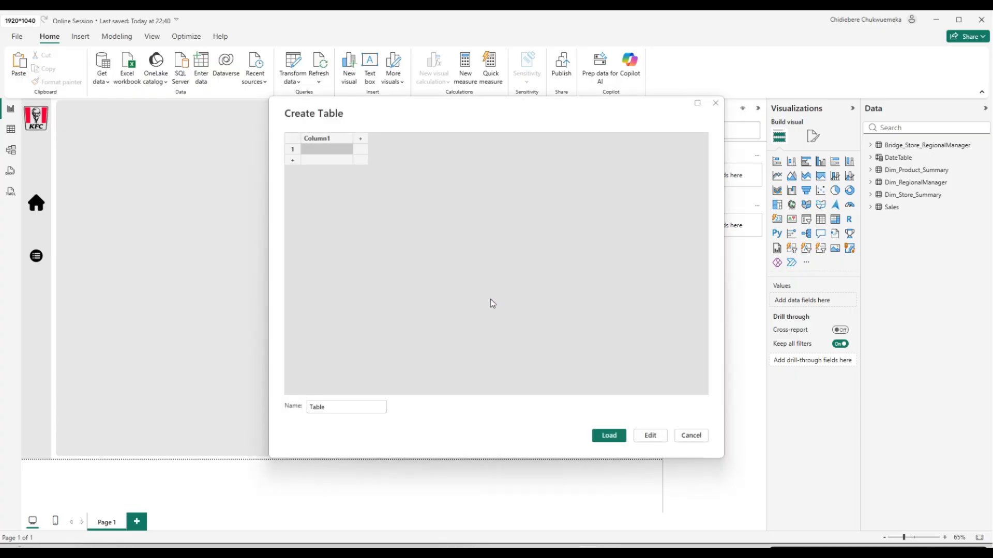
left_click(616, 439)
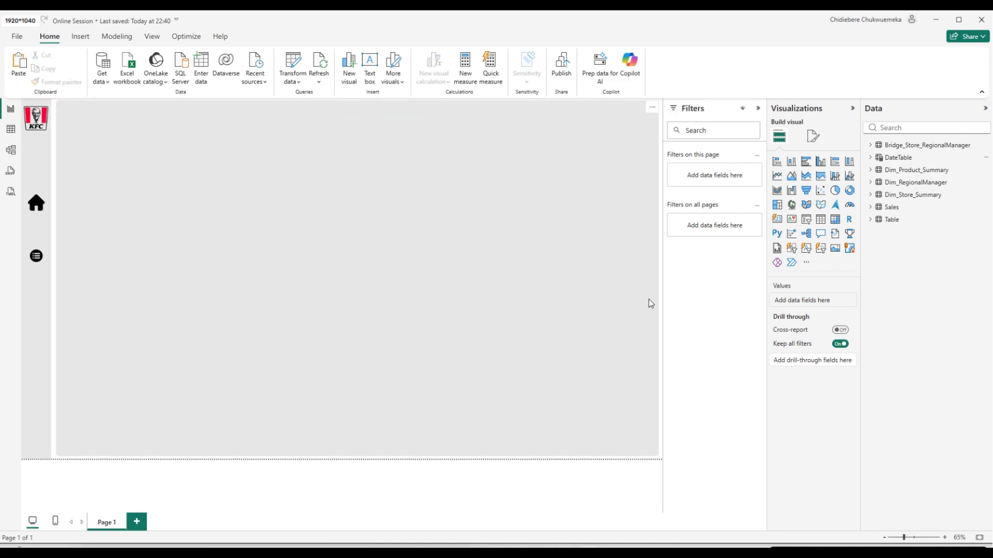
Rename the newly loaded table as #Measures.
left_click(892, 221)
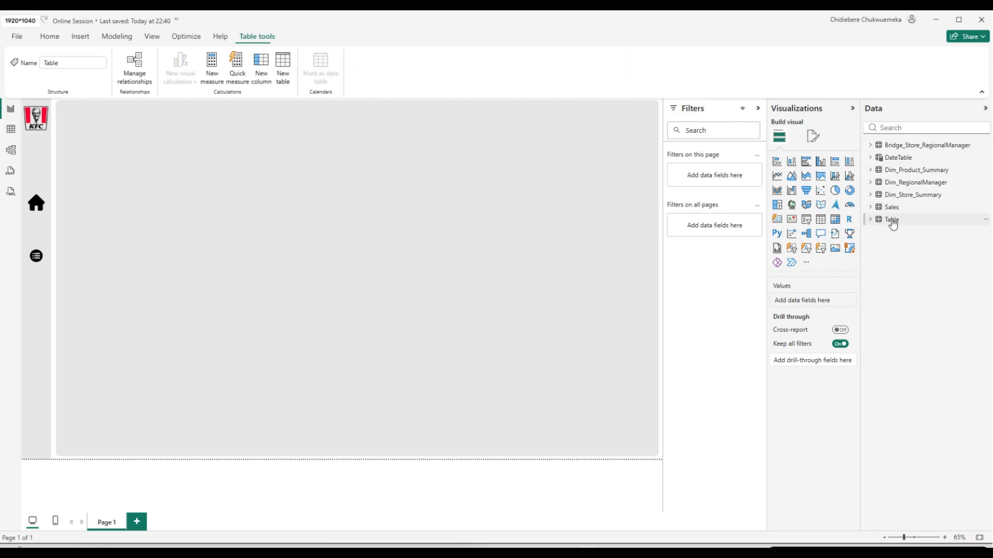
double_click(892, 220)
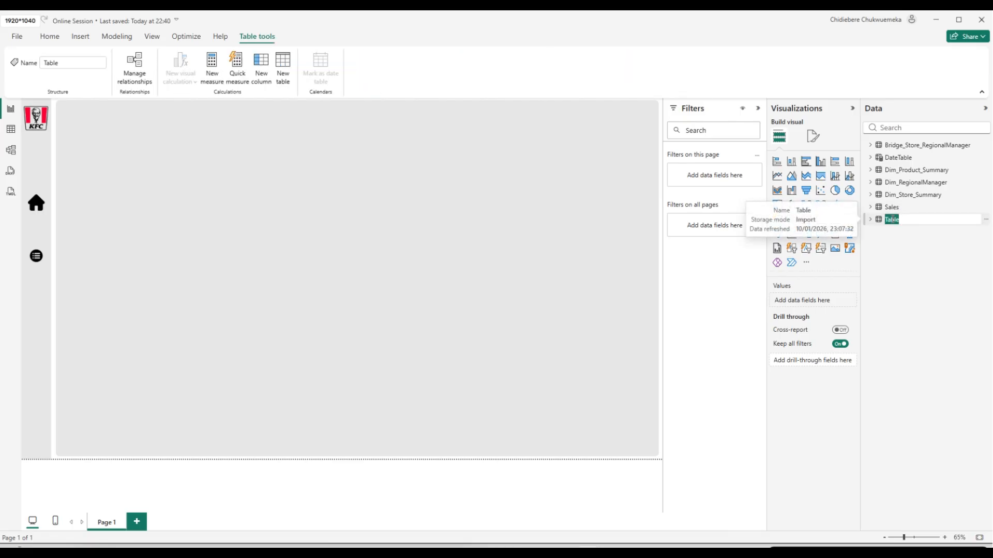
type("£")
key("BackSpace")
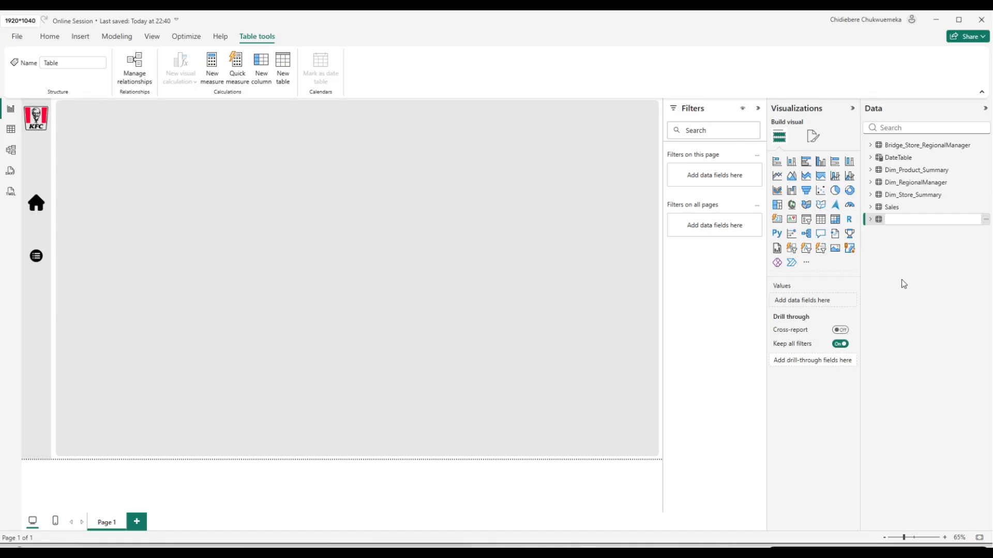
type("#Measures")
key("Return")
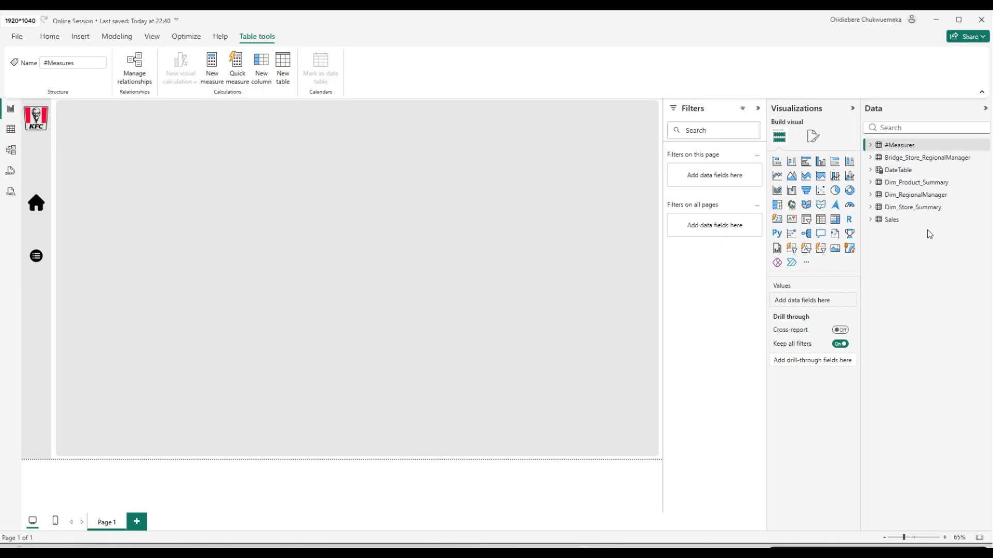
Expand the #Measures table and add a new measure named Total Sales to it.
left_click(871, 145)
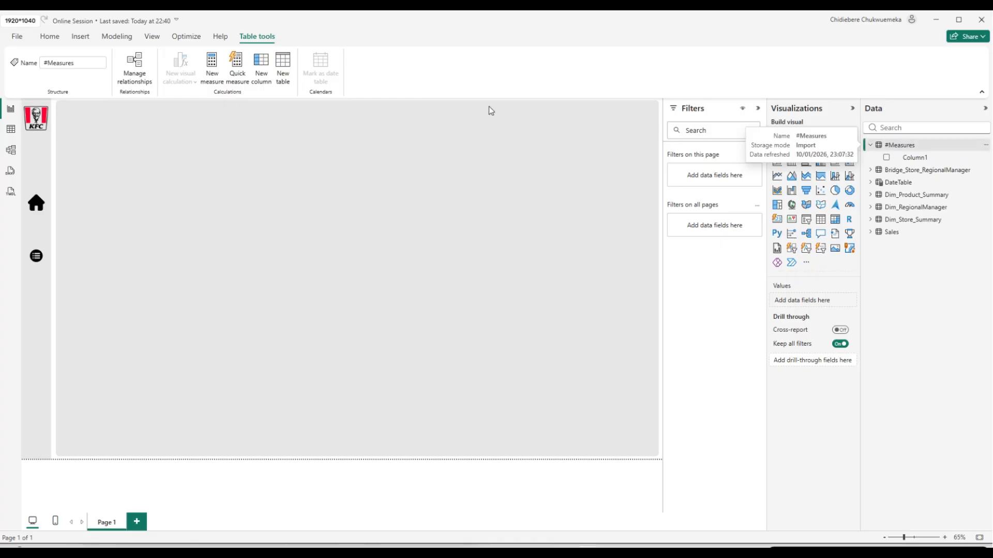
left_click(209, 81)
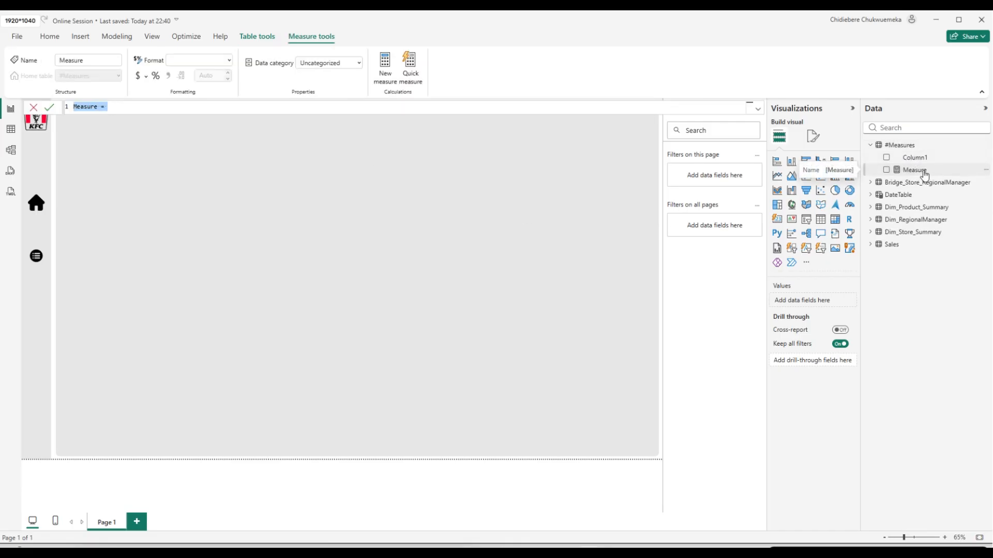
type("Total Sales =")
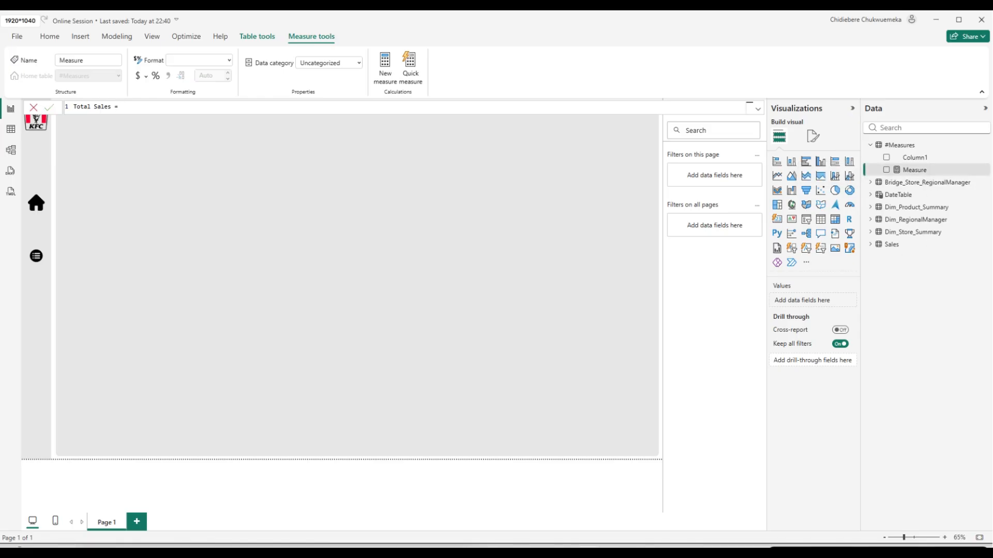
key("Return")
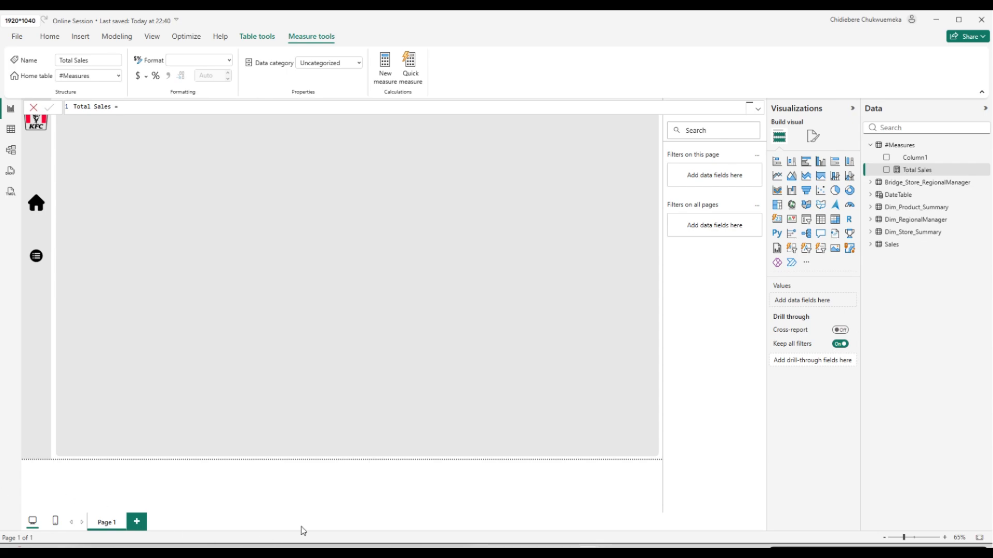
Define the Total Sales measure on a second formula line as SUM(Sales[net_sales_ngn]) and commit it.
left_click(443, 107)
key("shift+Return")
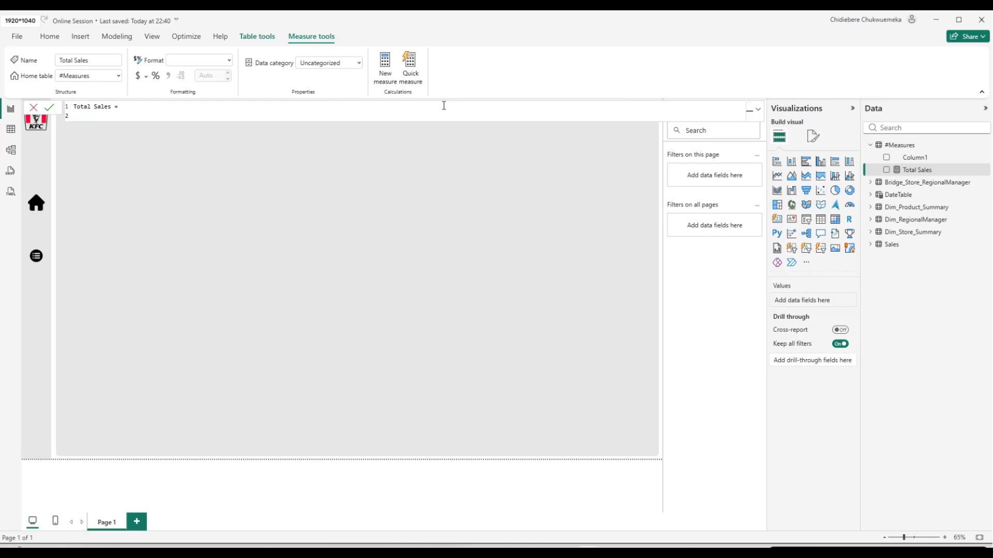
type("sum")
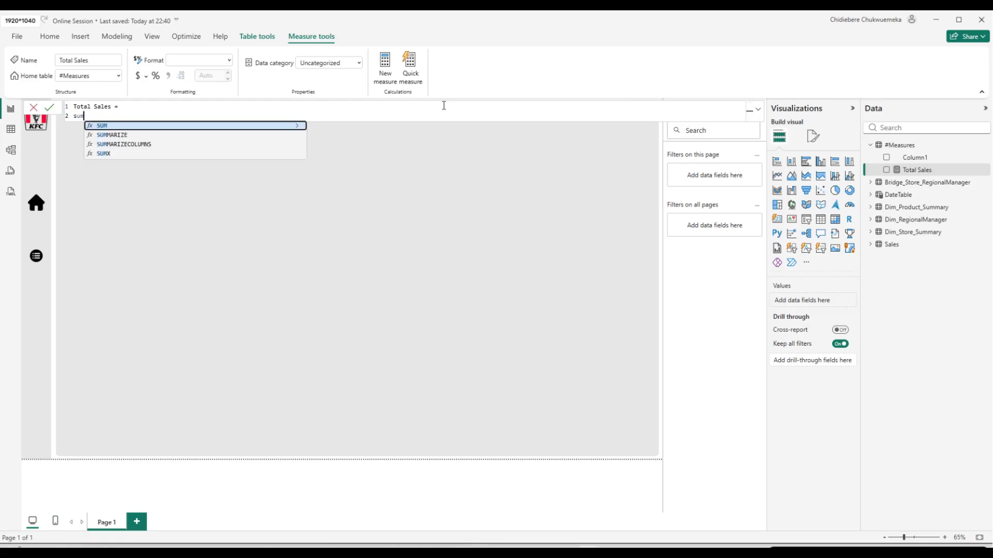
key("Tab")
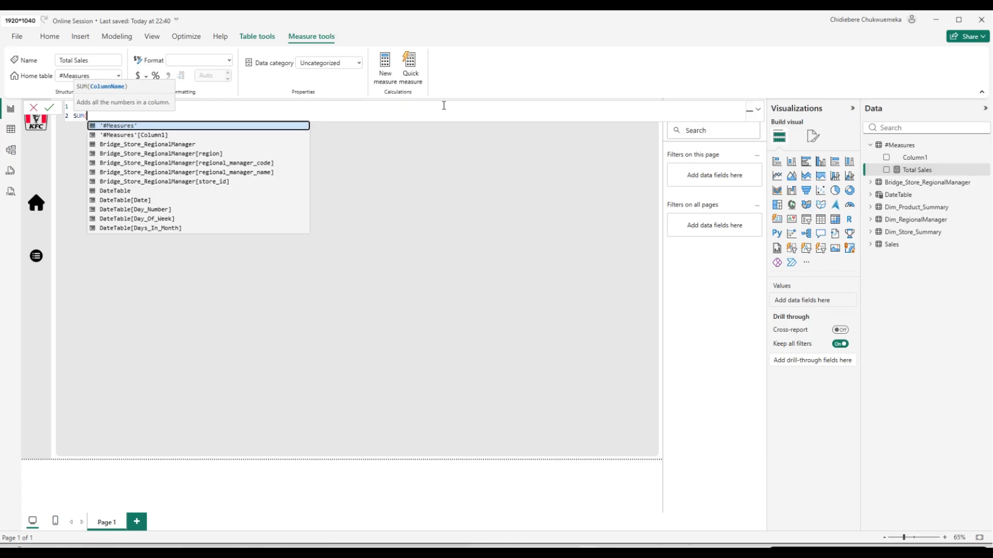
type("s")
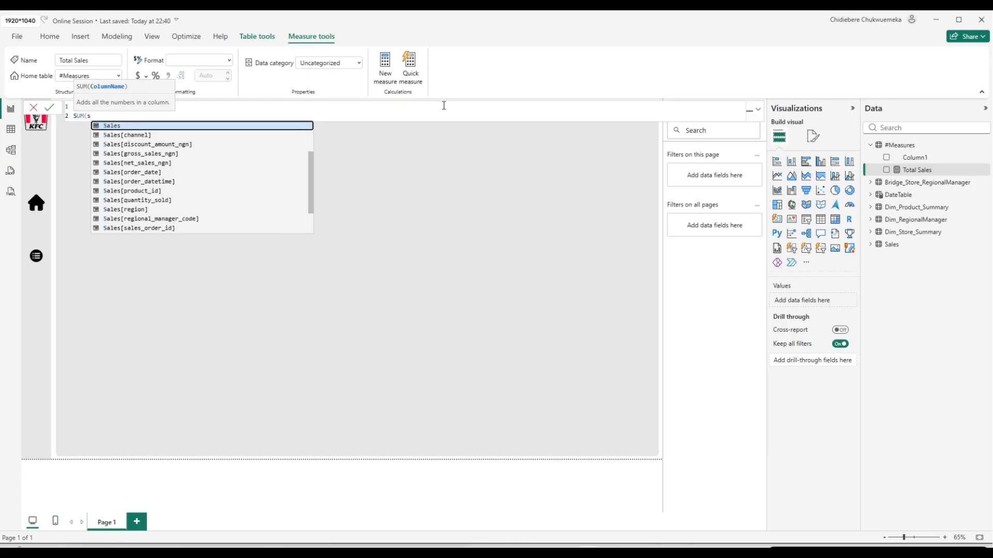
type("a")
key("Down")
key("Down")
key("Down")
key("Down")
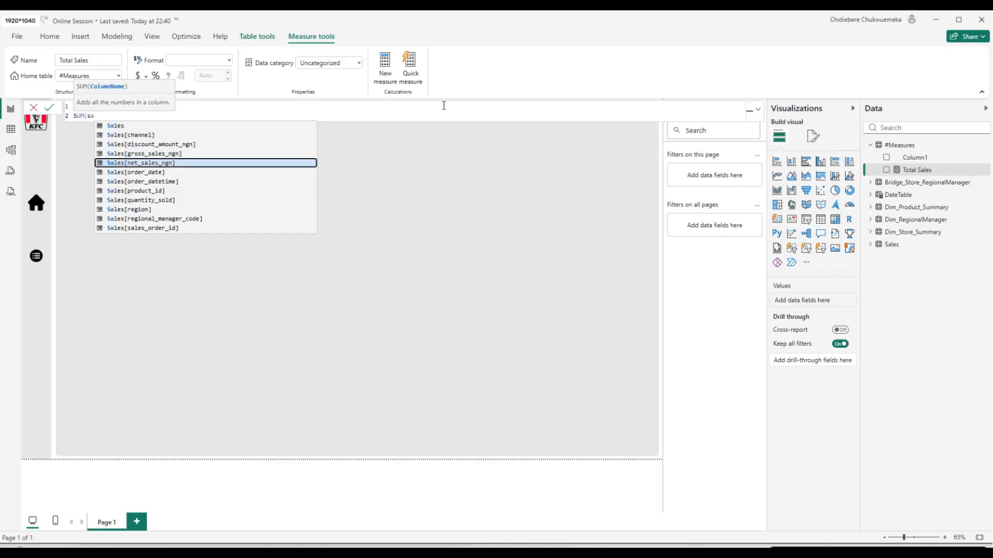
key("Tab")
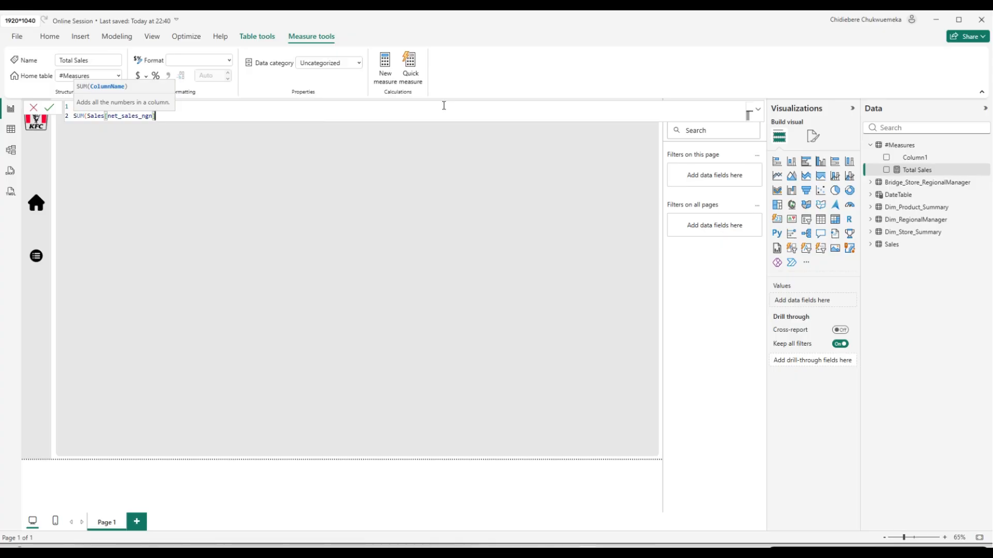
key("Return")
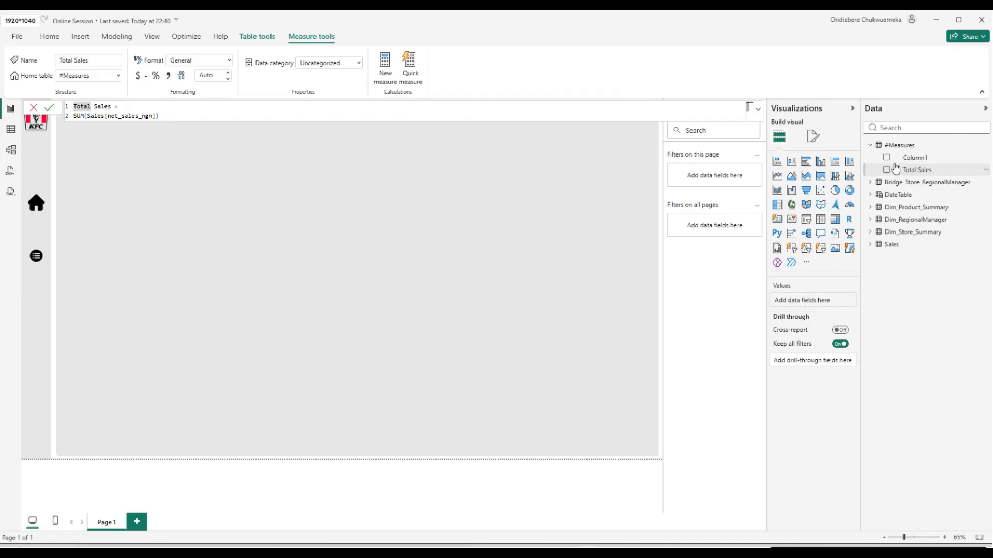
Delete the placeholder Column1 from the #Measures table and confirm the deletion.
left_click(984, 160)
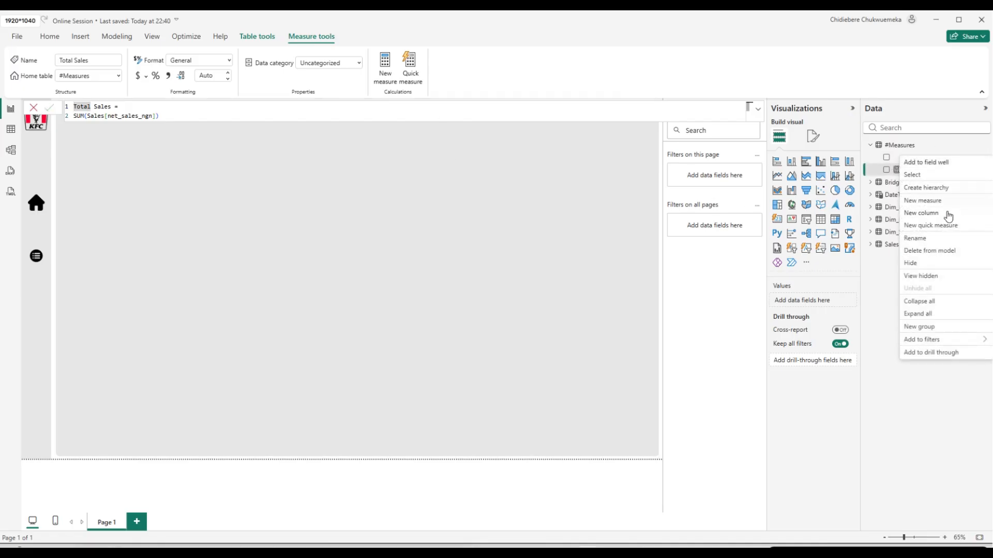
left_click(929, 250)
left_click(557, 306)
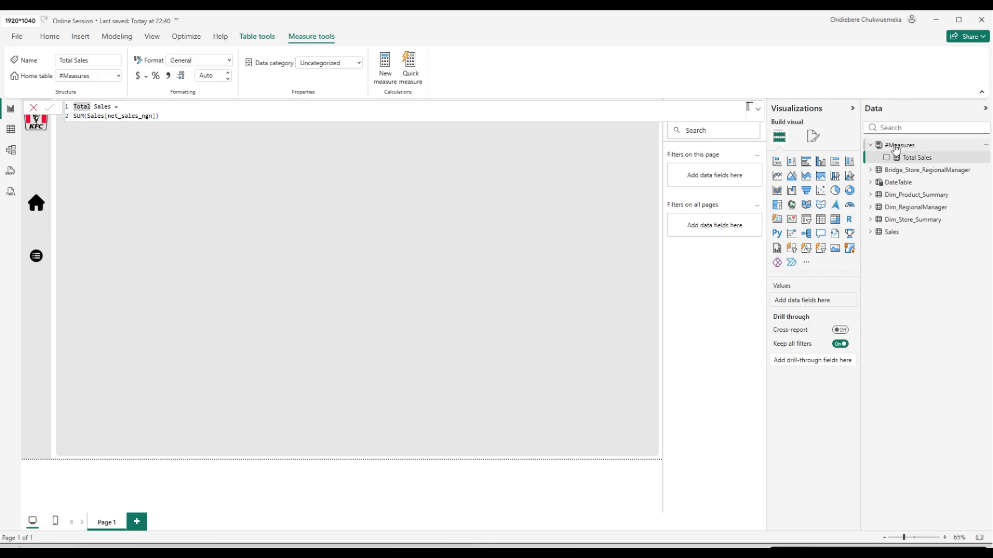
Rename the #Measures table as #Sales Measures.
double_click(897, 146)
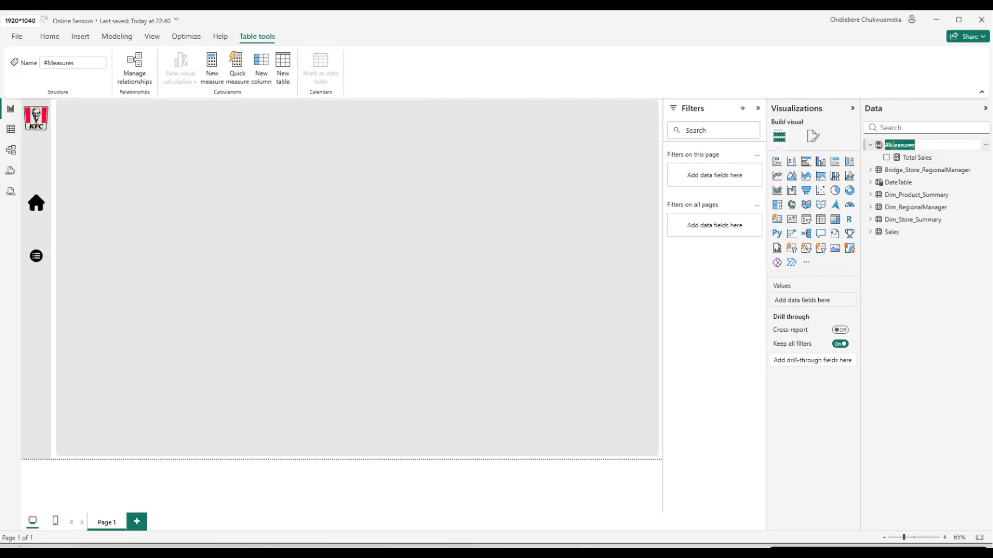
left_click(908, 146)
type("Sales")
key("Return")
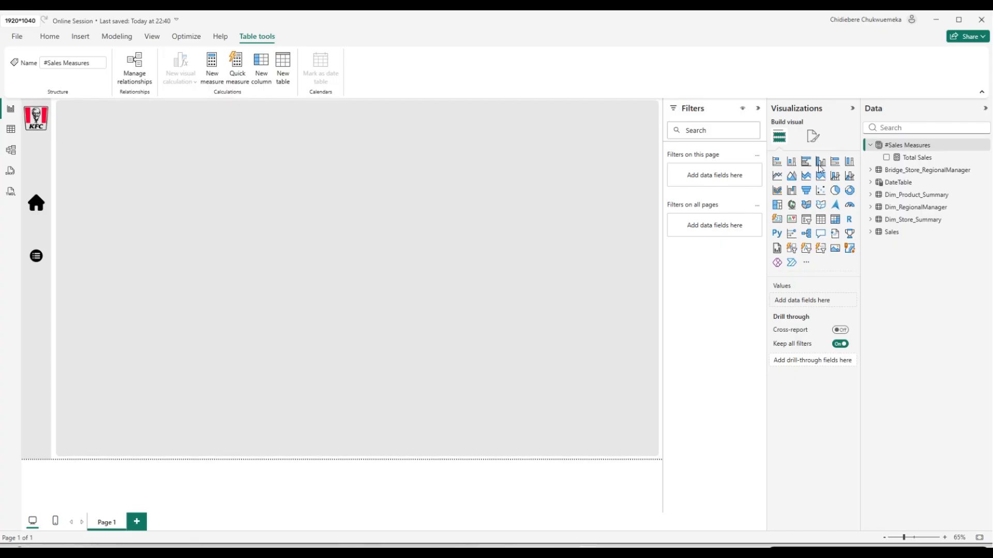
Start a Today Sales measure in #Sales Measures using CALCULATE with [Total Sales] as its expression.
left_click(237, 79)
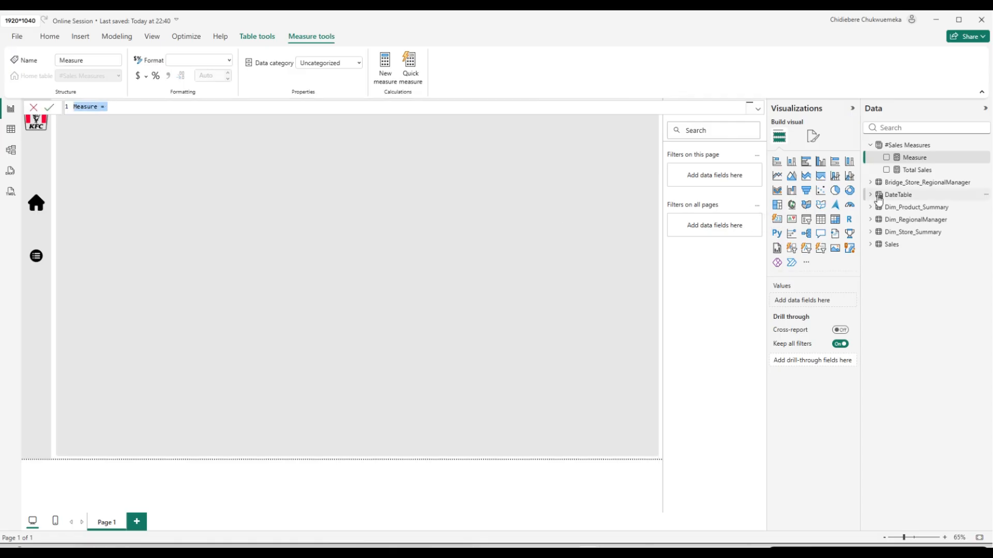
type("To")
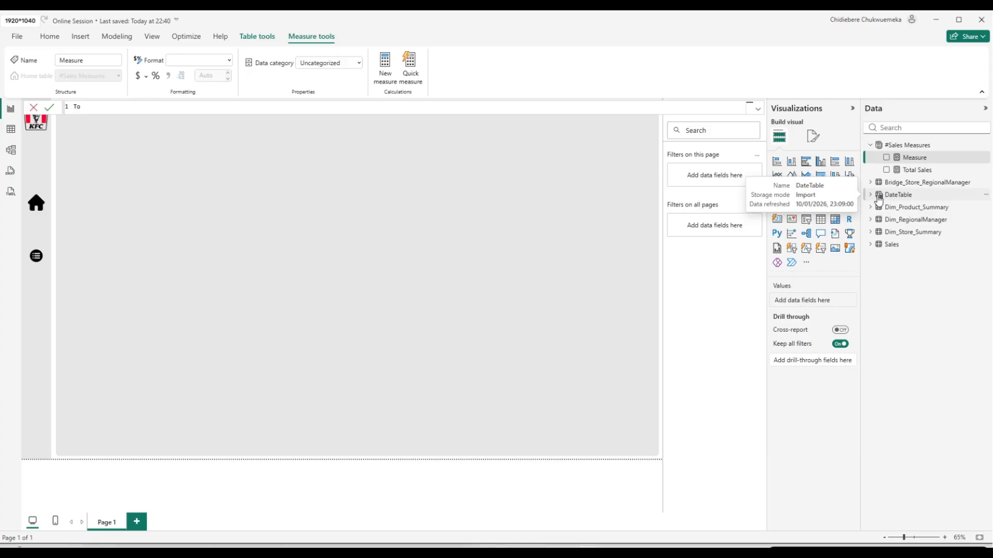
type("day Sales =")
key("shift+Return")
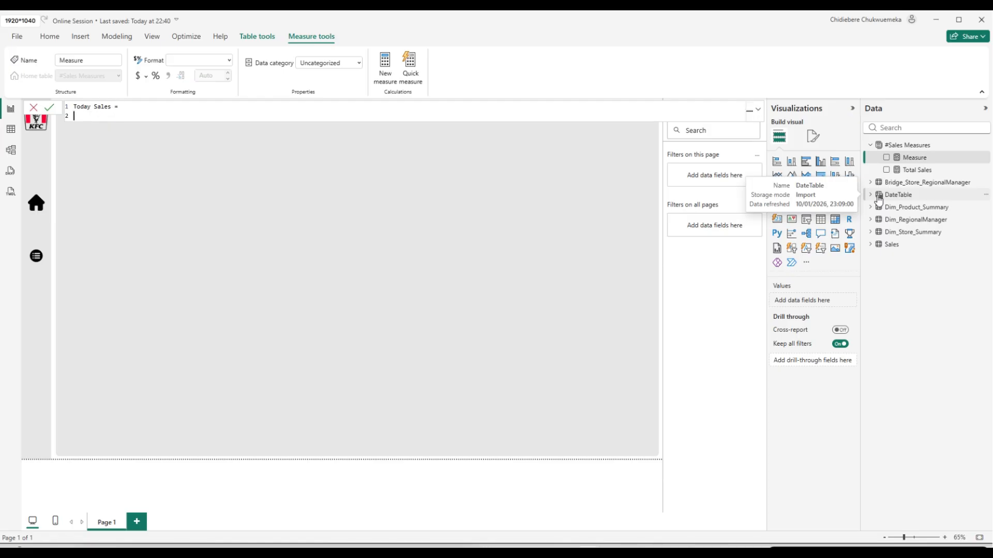
type("c")
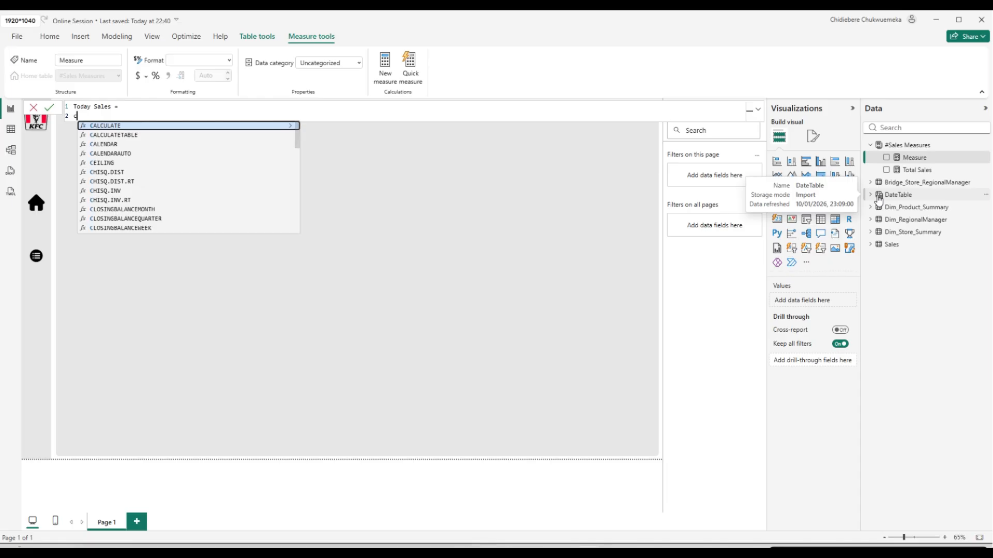
key("Tab")
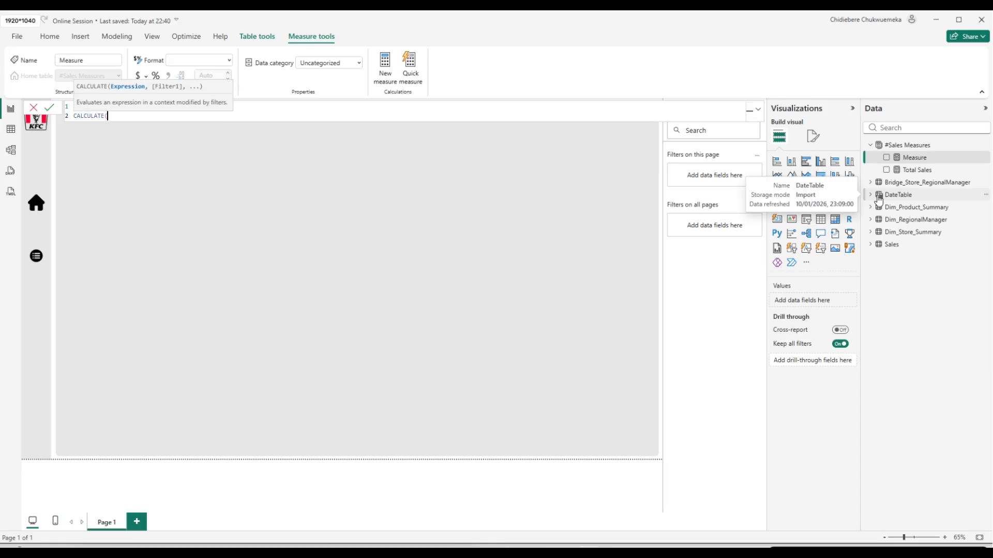
type("[Total Sales]")
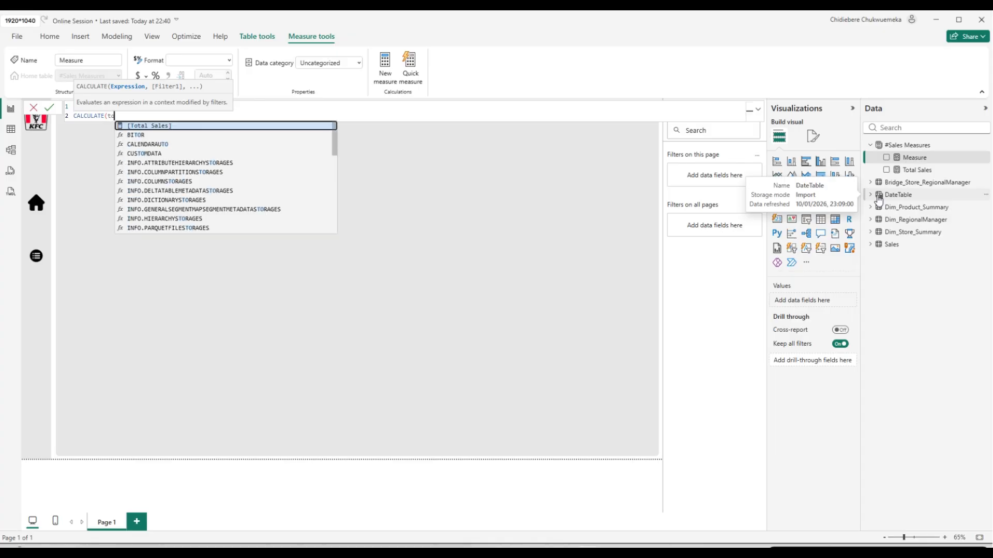
key("Tab")
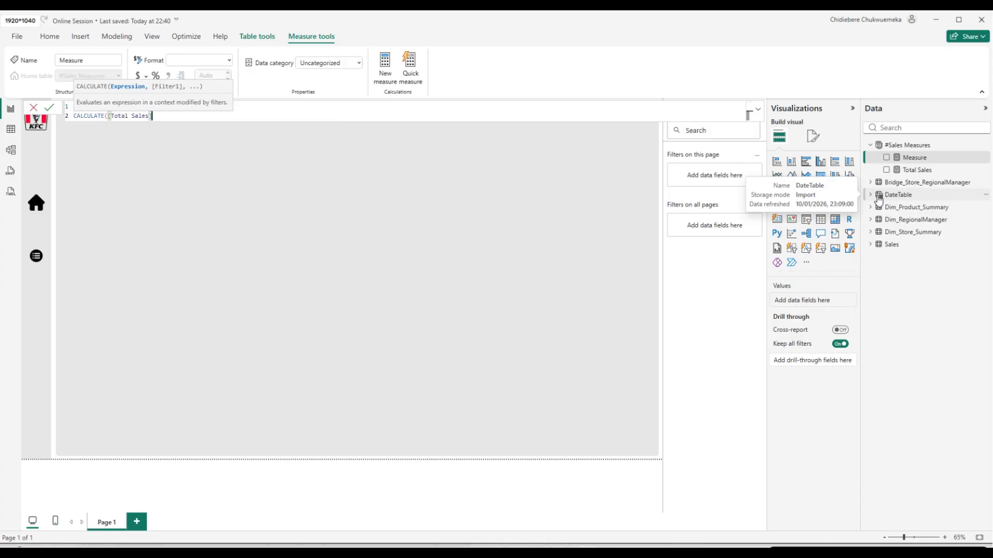
type(",")
key("shift+Return")
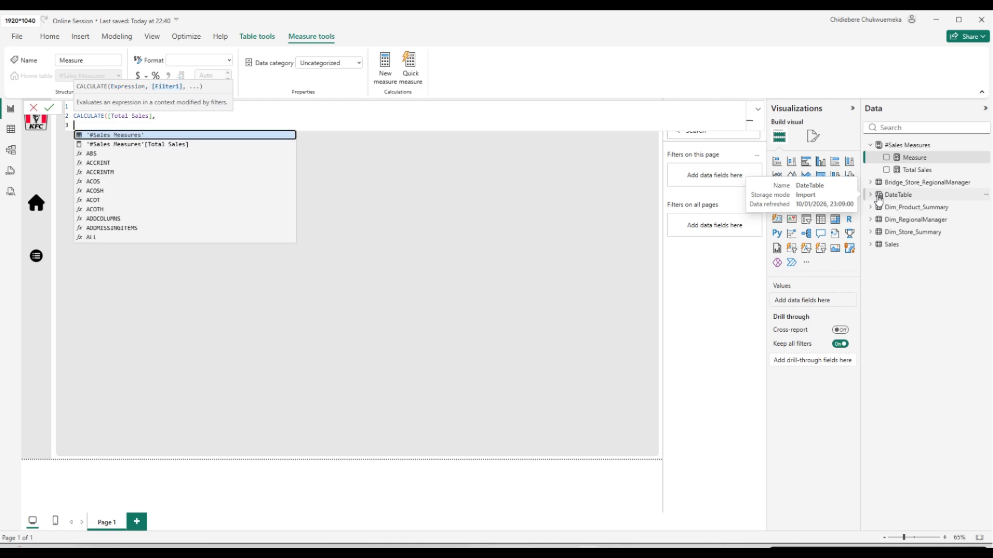
Add DateTable[Date] as the filter argument of the Today Sales CALCULATE formula.
type("date")
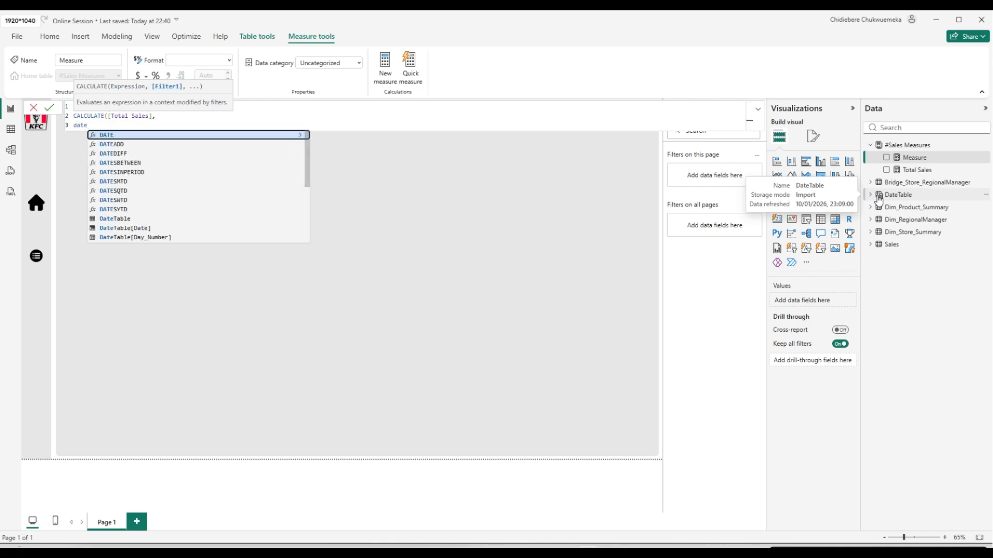
key("Down")
key("Down")
key("Down")
key("Down")
key("Down")
key("Down")
key("Down")
key("Down")
key("Down")
key("Down")
key("Down")
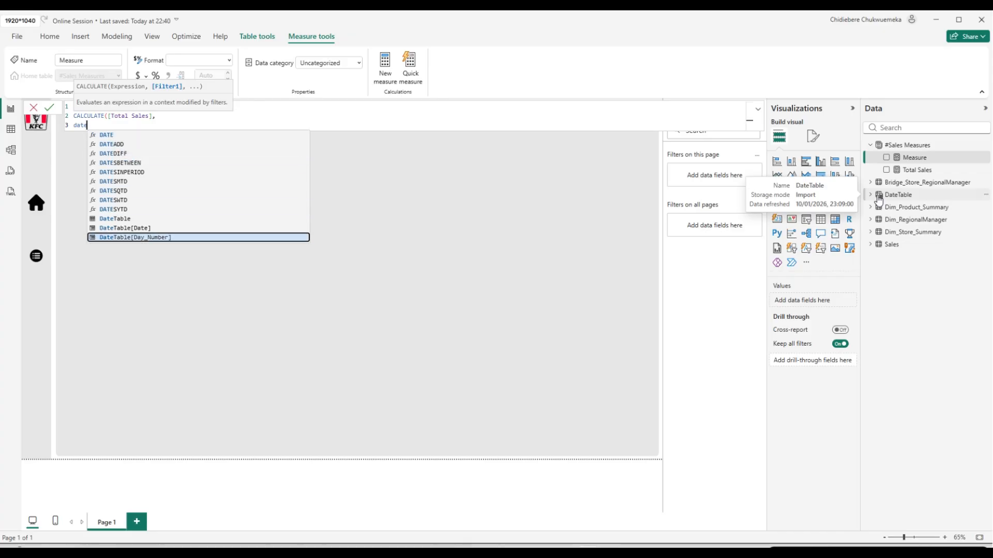
key("Up")
key("Up")
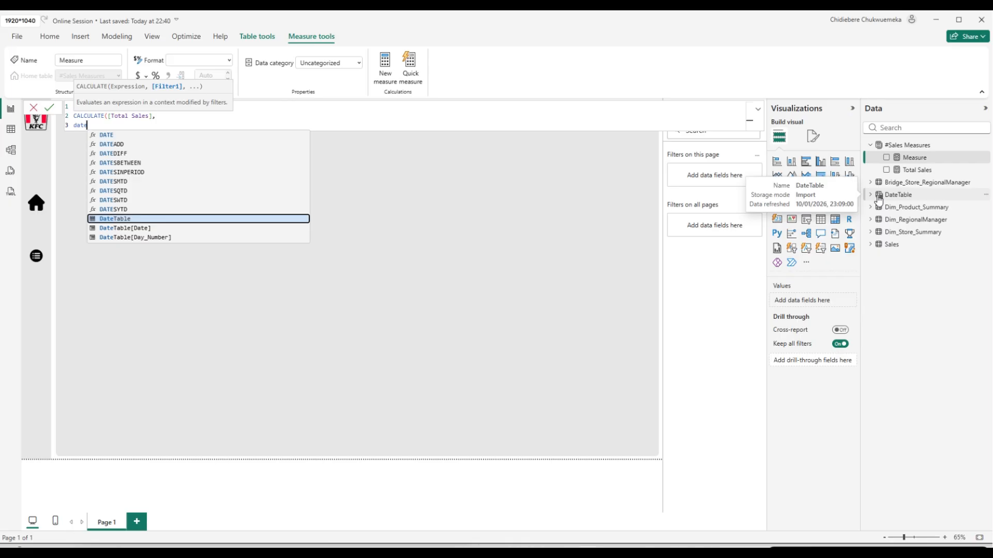
key("Down")
key("Tab")
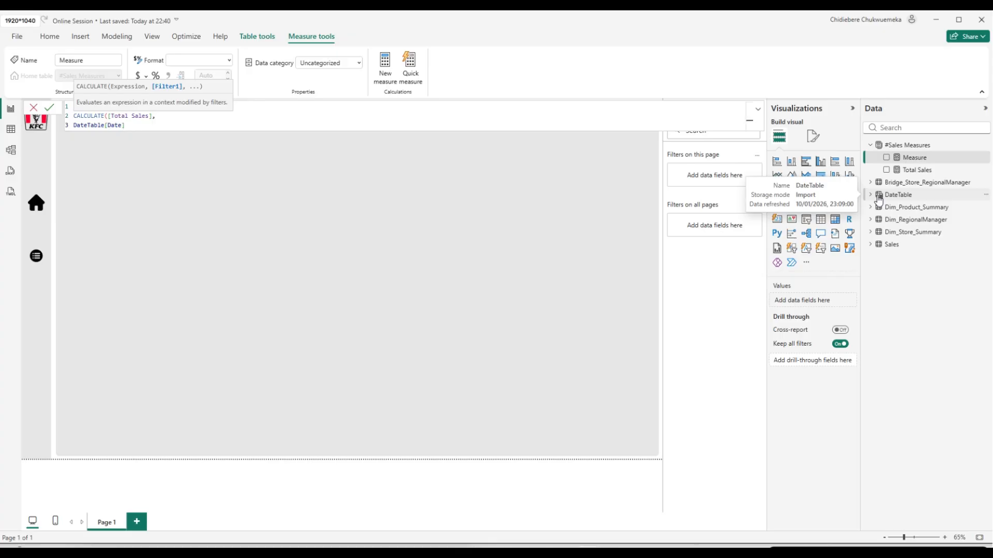
Complete the Today Sales filter by equating the date to TODAY() and commit the measure.
type("= T")
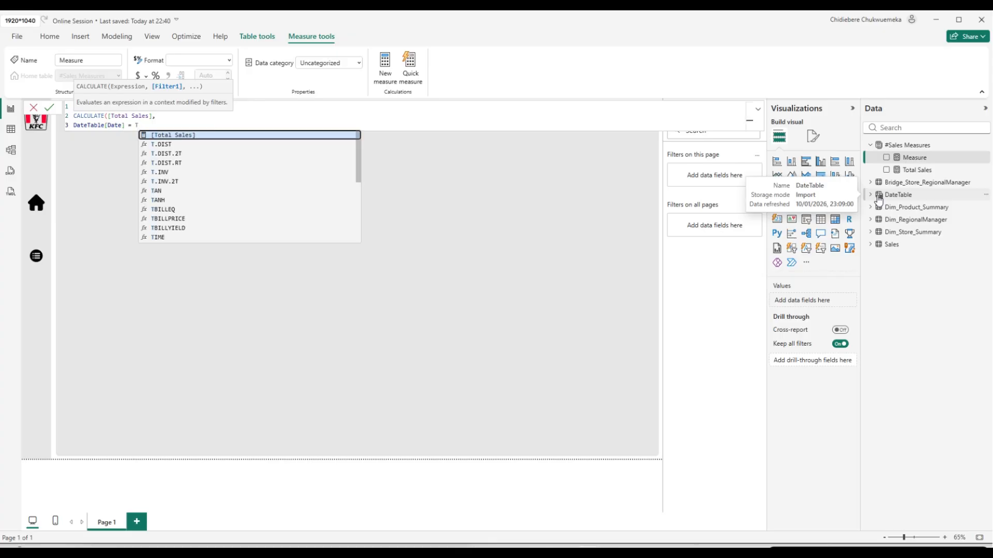
type("o")
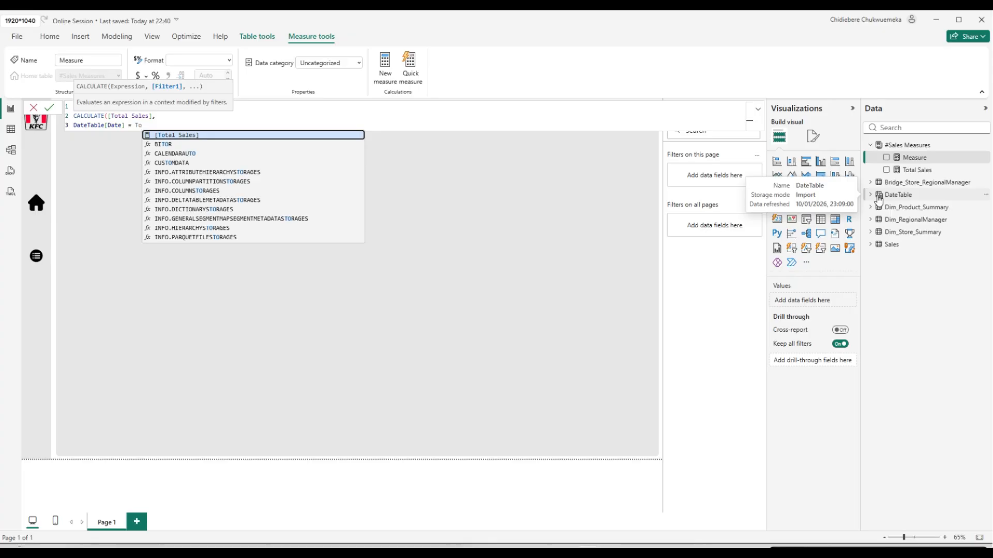
type("day")
key("Tab")
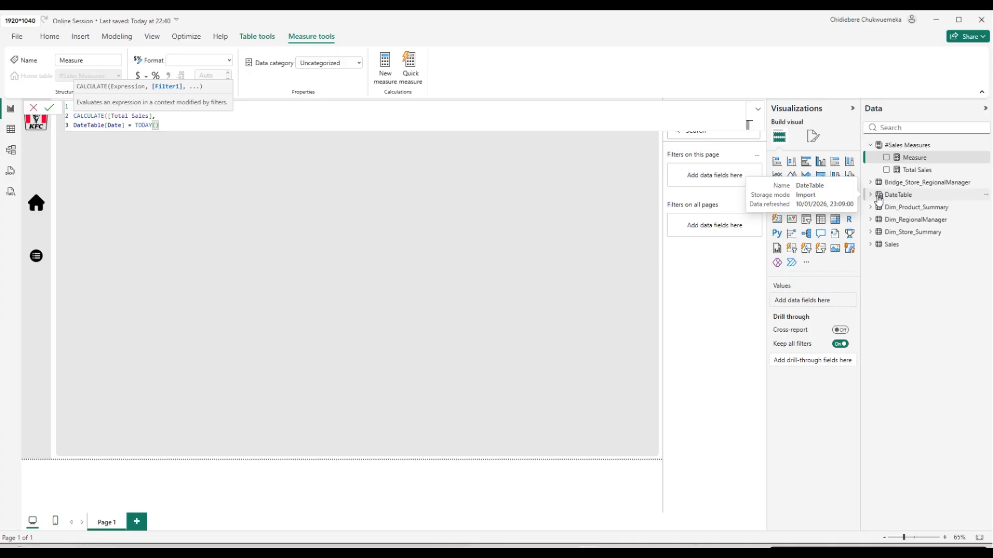
key("Return")
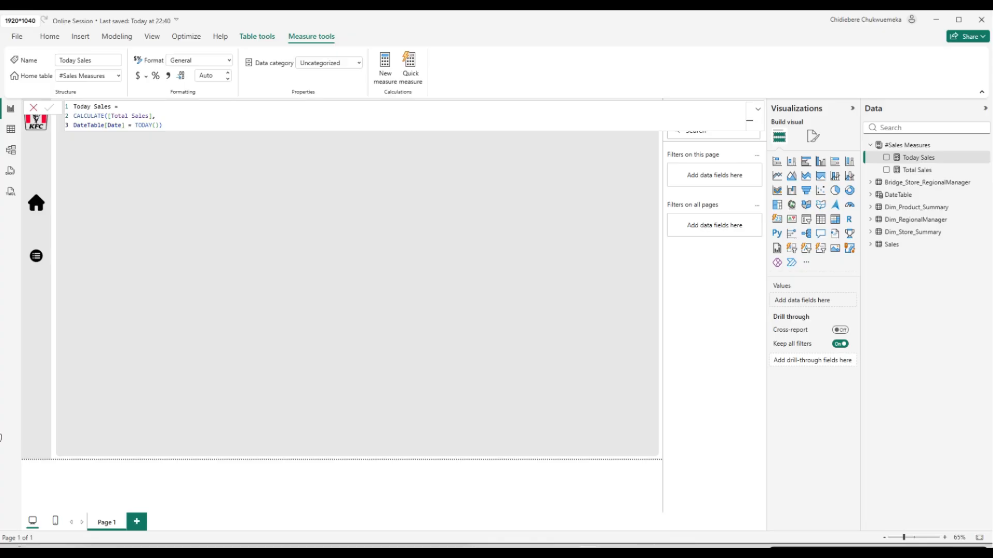
Copy the entire Today Sales formula into a new measure in #Sales Measures.
left_click(182, 120)
key("ctrl+a")
key("ctrl+c")
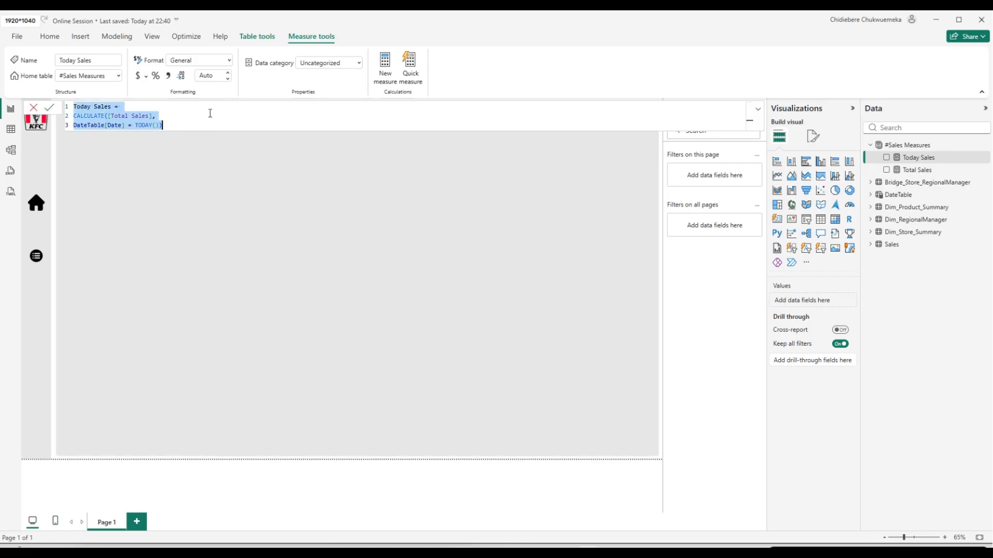
left_click(389, 76)
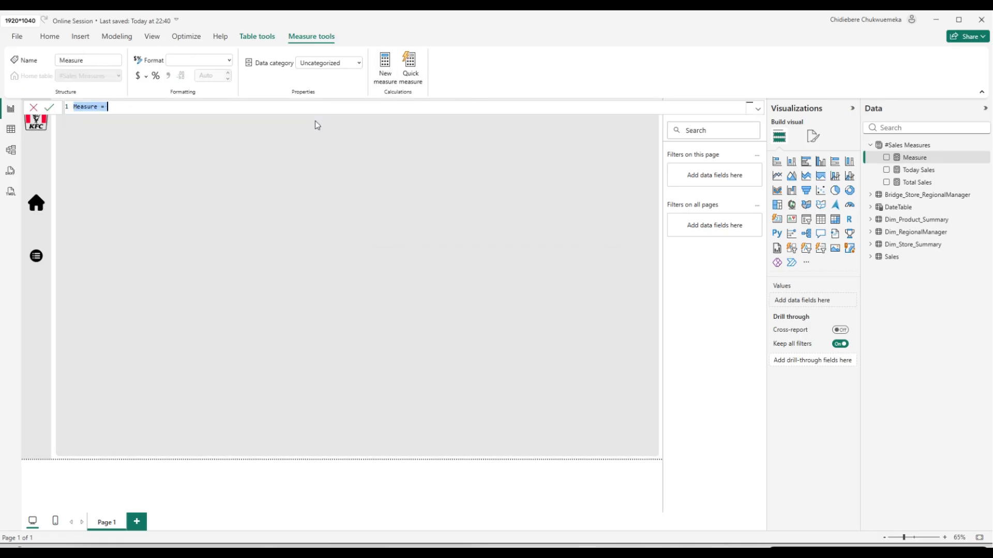
key("ctrl+v")
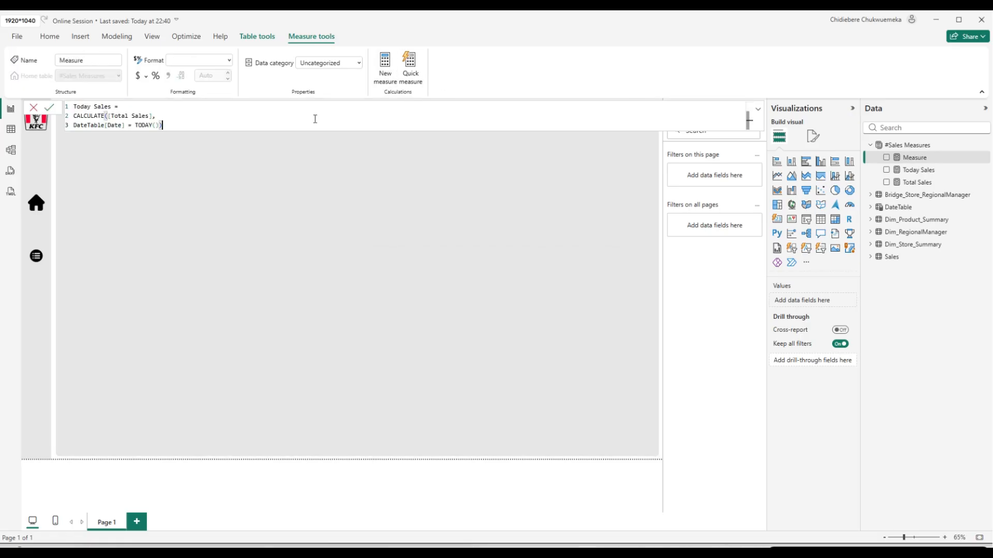
Rename the copied measure as Yesterday Sales, change its date filter to TODAY() -1 and commit it.
double_click(82, 106)
type("Yesterdy")
key("Left")
type("a")
left_click(160, 125)
type(")-1")
key("Return")
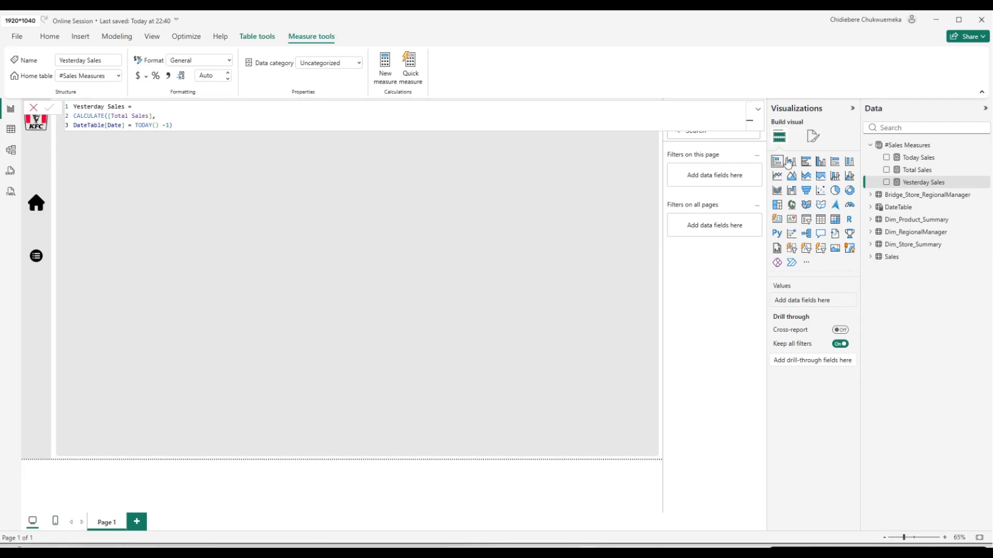
Start a new measure named %Today Vs Yesterday in #Sales Measures, with its expression beginning on a second line.
left_click(878, 148)
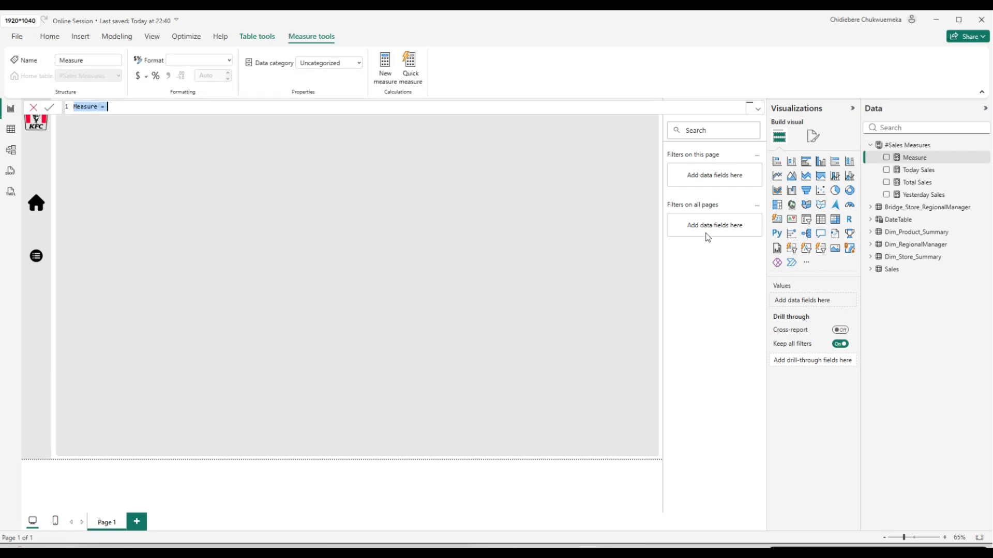
type("S")
type("To")
type("day ")
type("Vs")
type(" T")
type("Ye")
type("ster")
type("da")
type("y ")
type("=")
key("shift+Return")
Begin a DIVIDE expression whose numerator subtracts [Yesterday Sales] from [Today Sales] inside parentheses.
type("DIVIDE(")
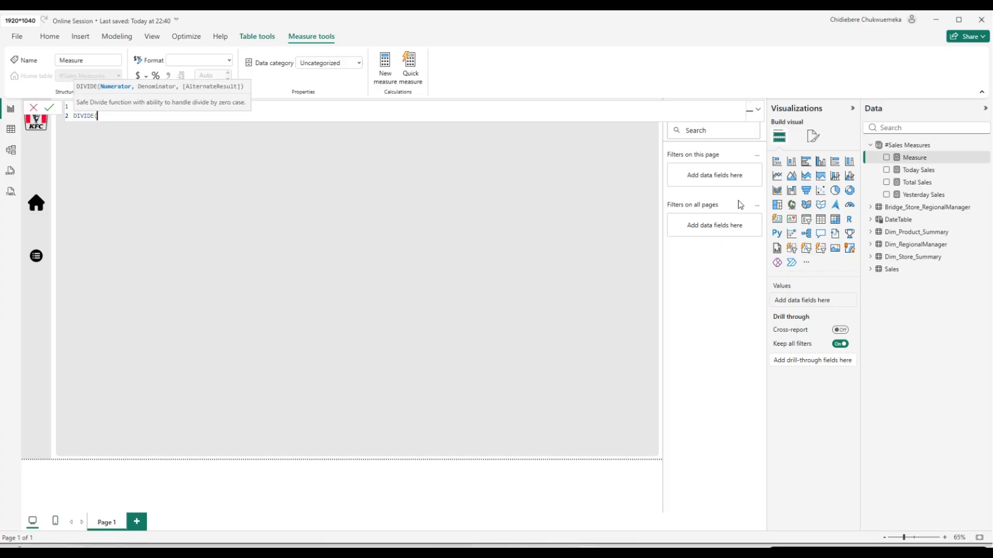
type("to")
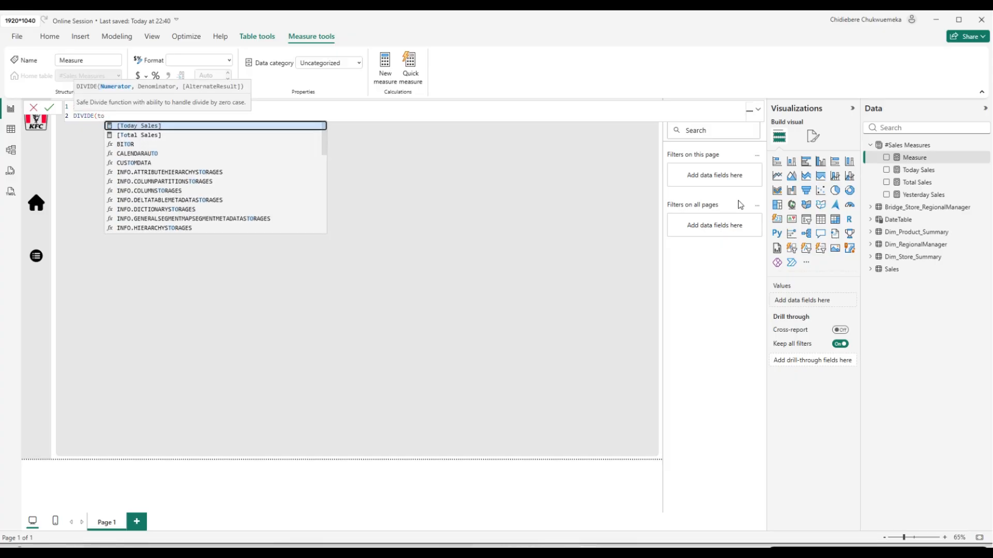
key("Tab")
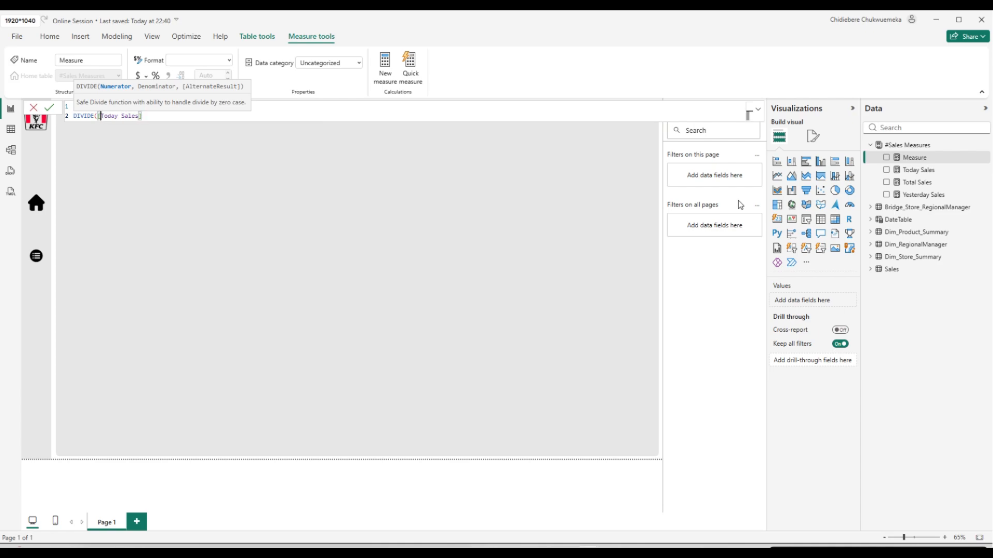
type("(")
key("Right")
key("Right")
key("Right")
key("Right")
key("Right")
key("Right")
key("Right")
key("Right")
key("Right")
key("Right")
key("Right")
key("Right")
key("Right")
type("-")
type("y")
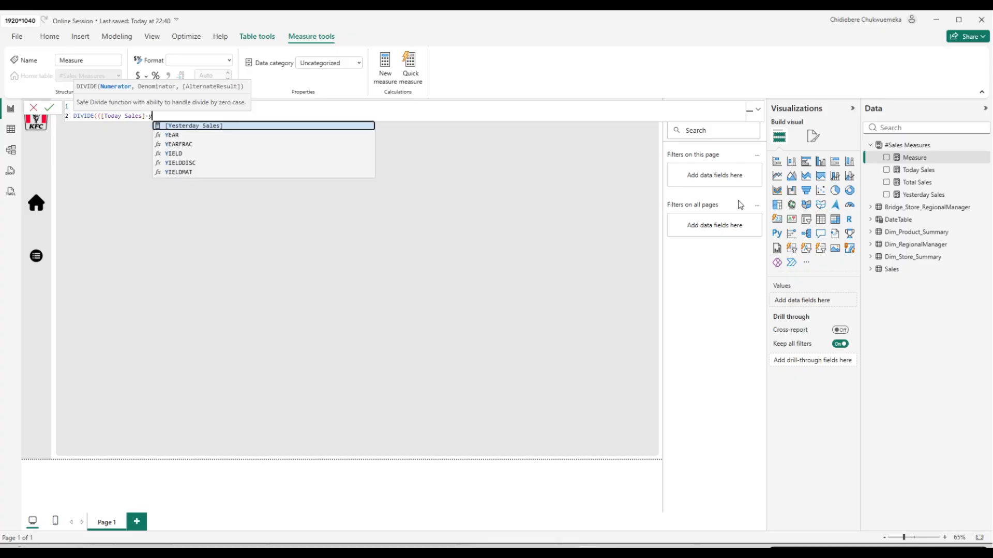
key("Tab")
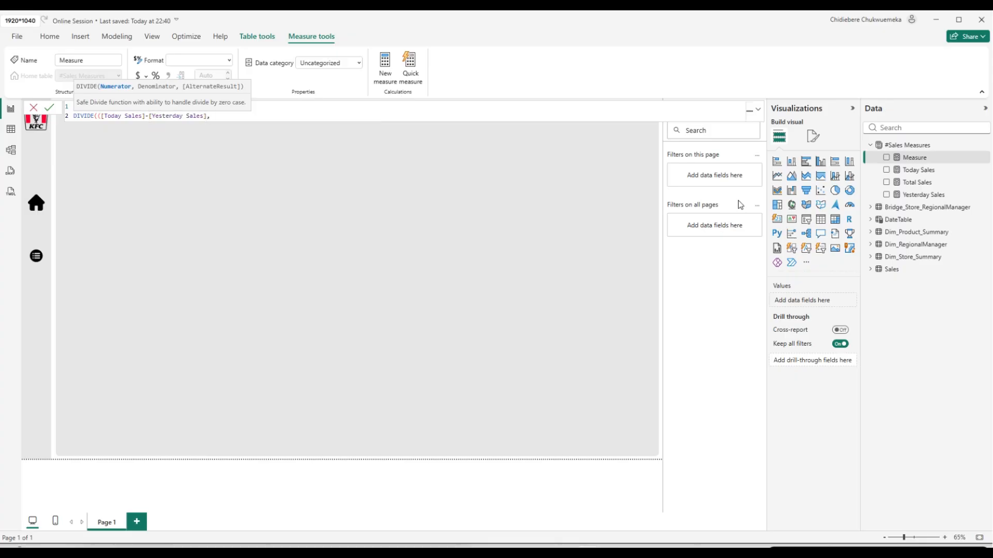
Close the numerator, use [Yesterday Sales] as the denominator, commit the measure and format it as a percentage.
key("BackSpace")
type("),")
key("shift+Return")
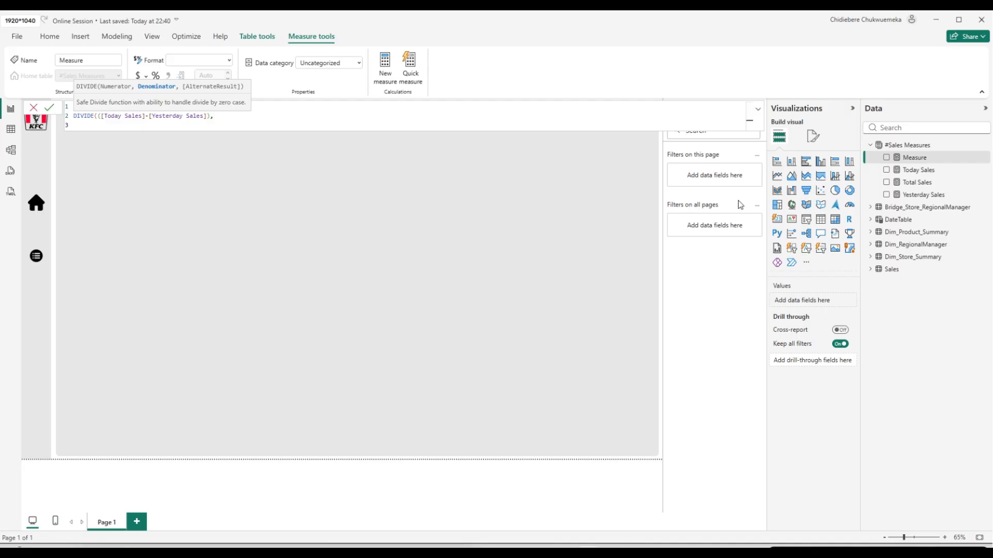
type("[Yesterday Sales])")
key("Return")
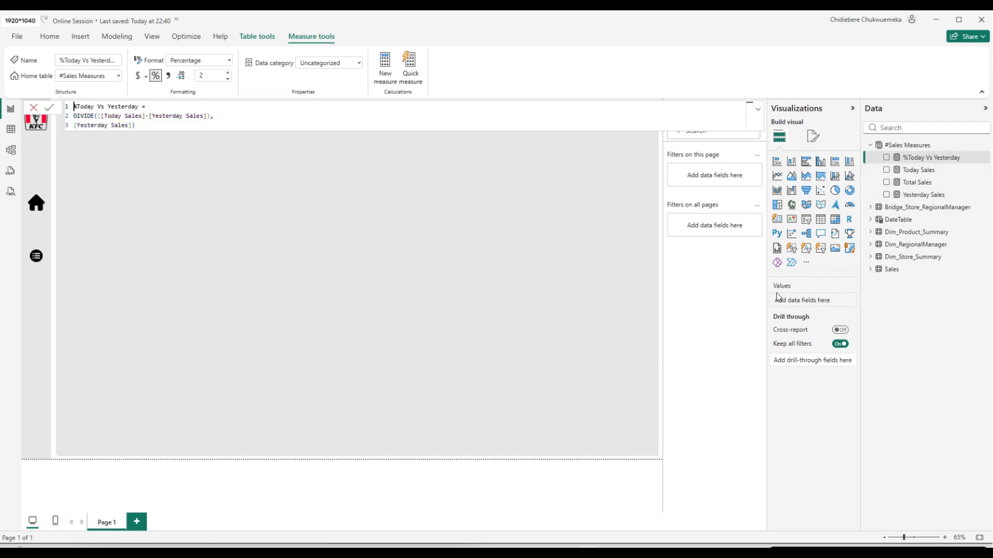
Add a Today Sales visual near the top of the report canvas and convert it to a card.
left_click(517, 510)
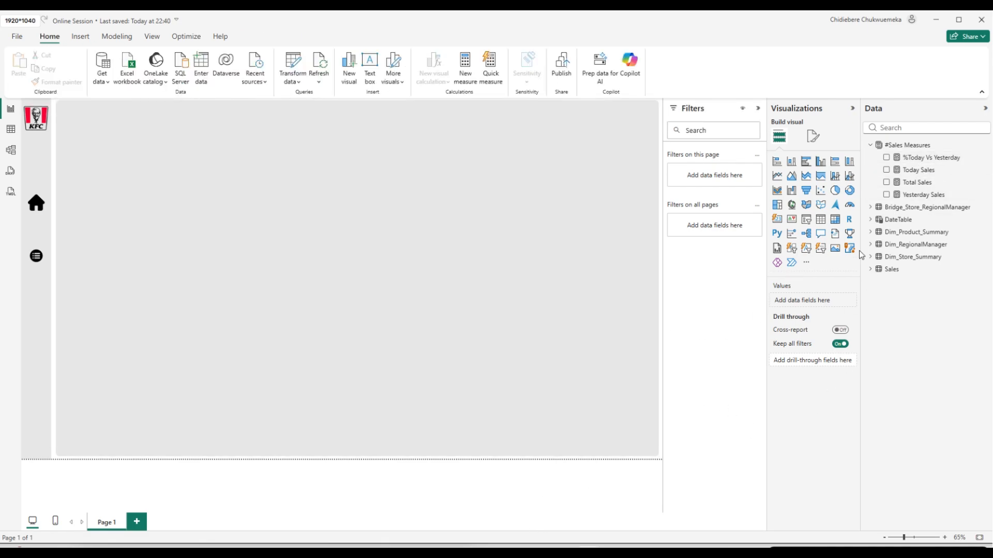
left_click(887, 170)
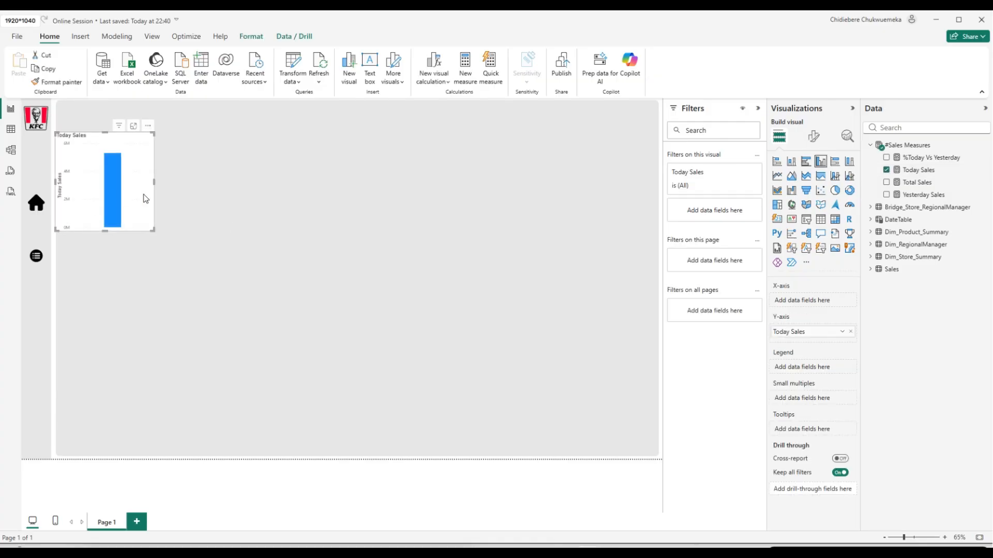
left_click_drag(145, 199, 194, 185)
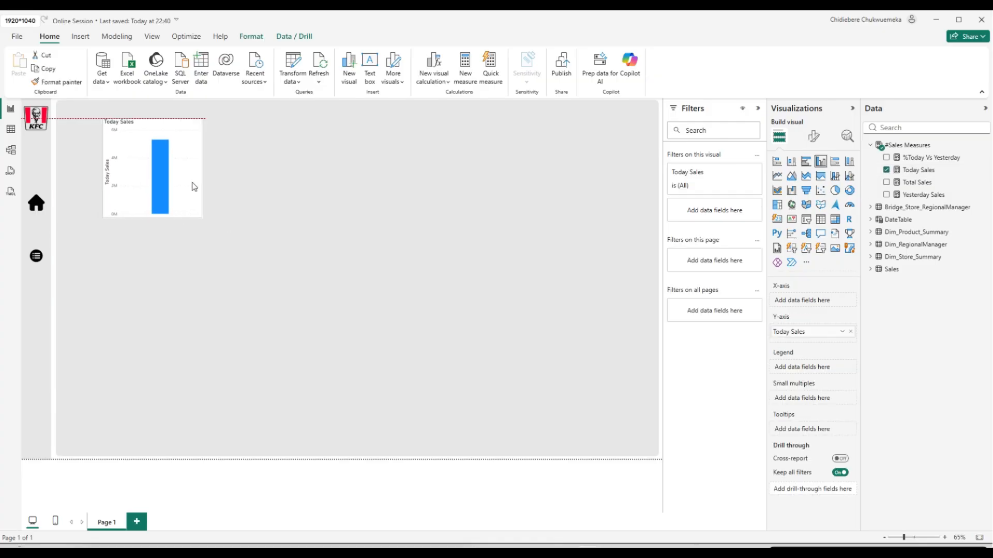
left_click(777, 219)
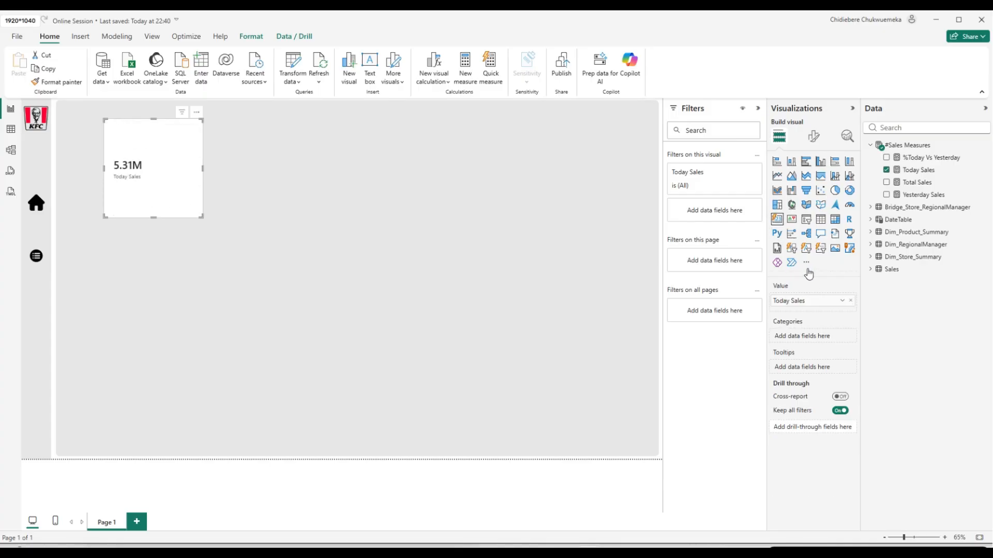
Restore the default set of visuals and confirm the restoration.
left_click(806, 264)
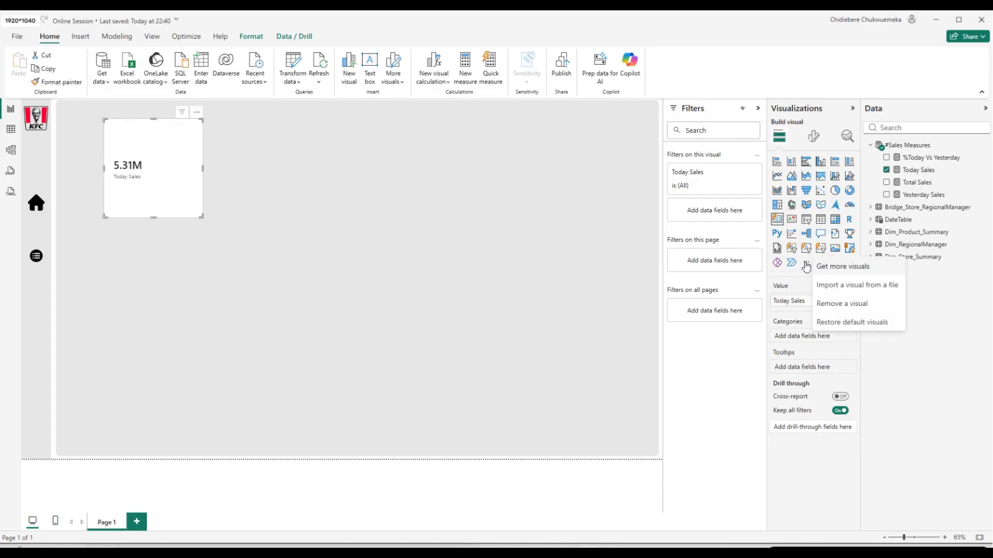
left_click(826, 323)
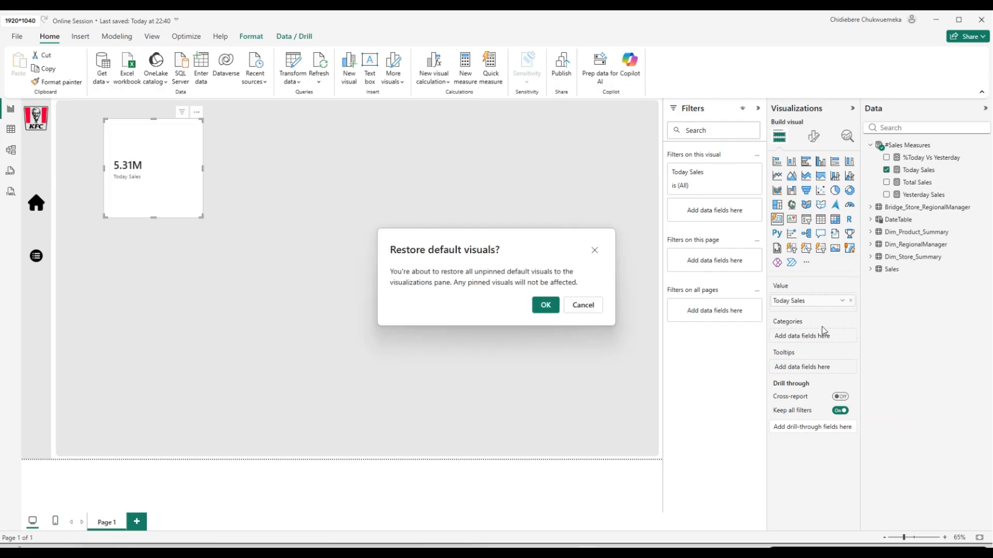
left_click(544, 305)
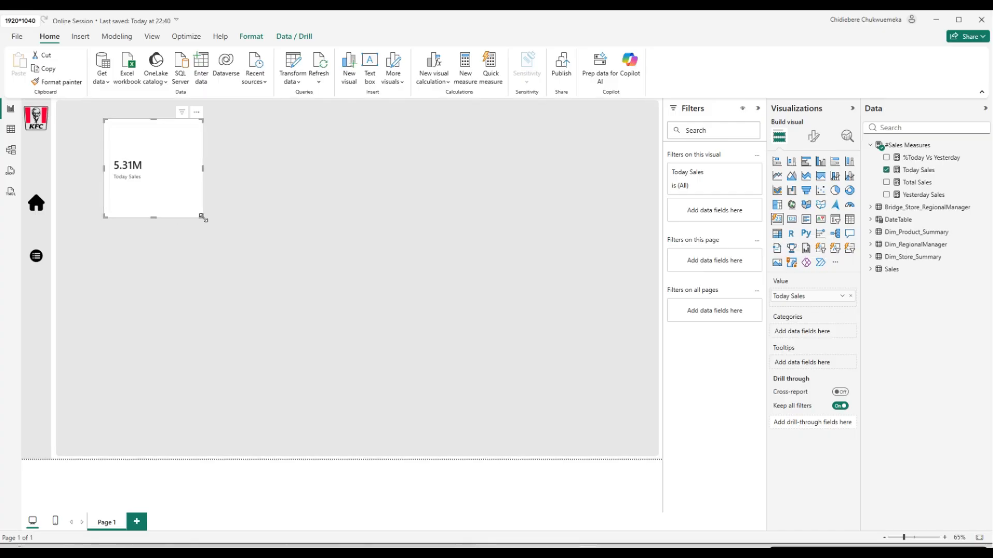
Shrink the Today Sales card and add %Today Vs Yesterday as its reference label.
left_click_drag(203, 218, 178, 170)
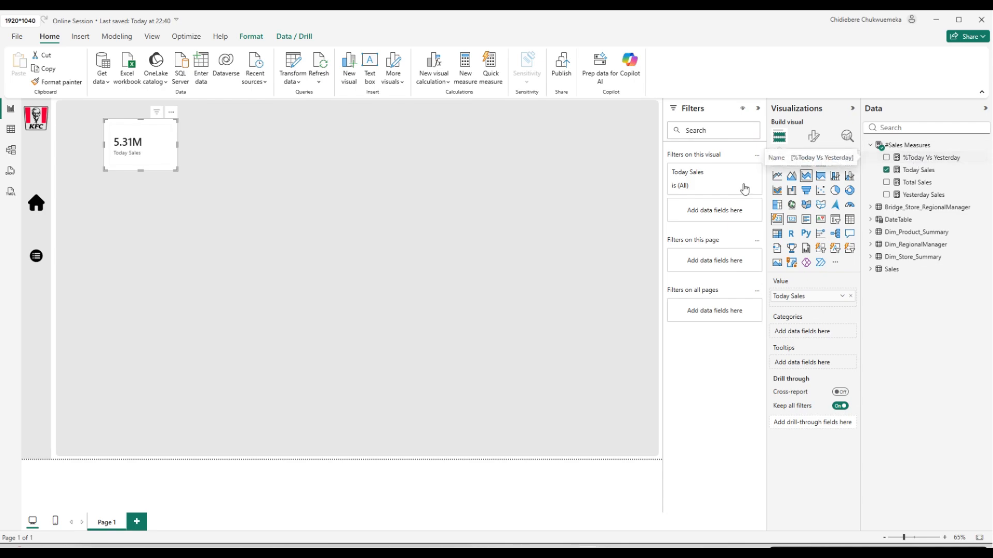
left_click(813, 137)
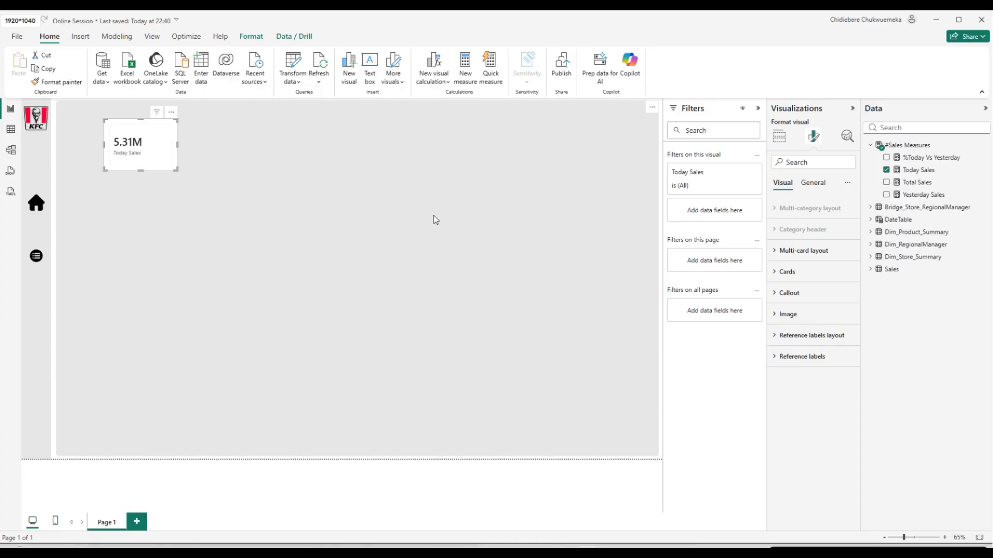
left_click(807, 359)
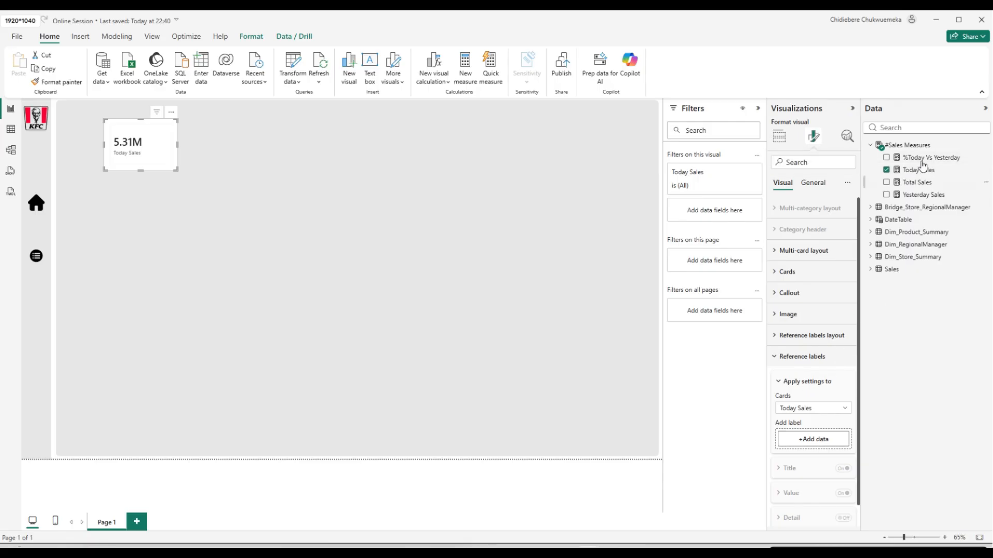
left_click_drag(925, 161, 824, 441)
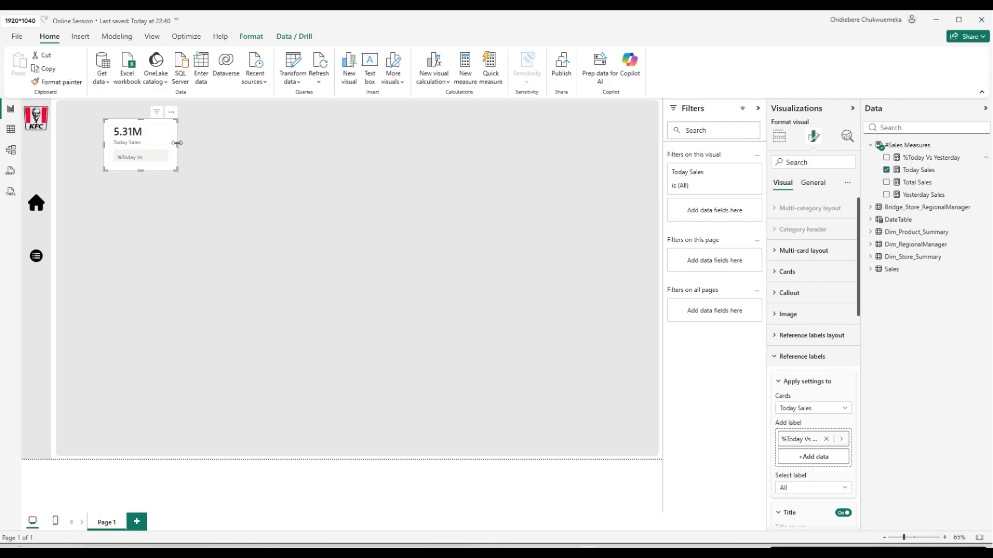
Enlarge the Today Sales card to fit its reference label and move it to the canvas's upper-left corner beside the logo.
left_click_drag(176, 147, 213, 156)
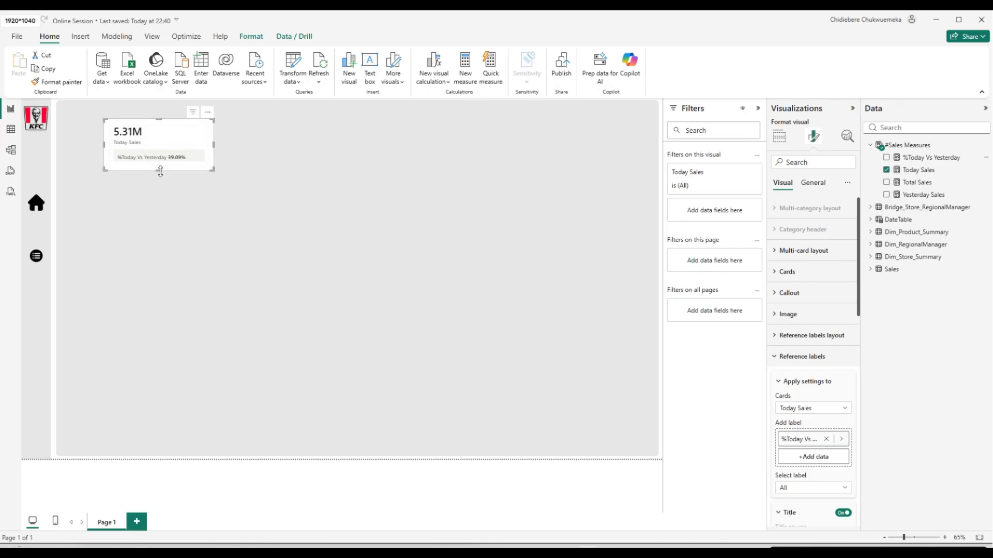
left_click(151, 187)
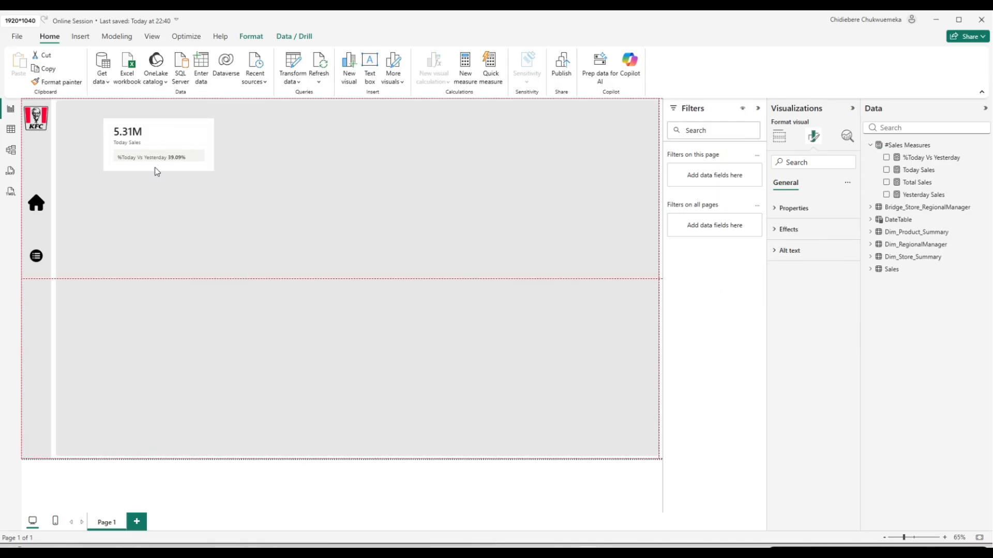
left_click(159, 169)
left_click_drag(159, 171, 129, 163)
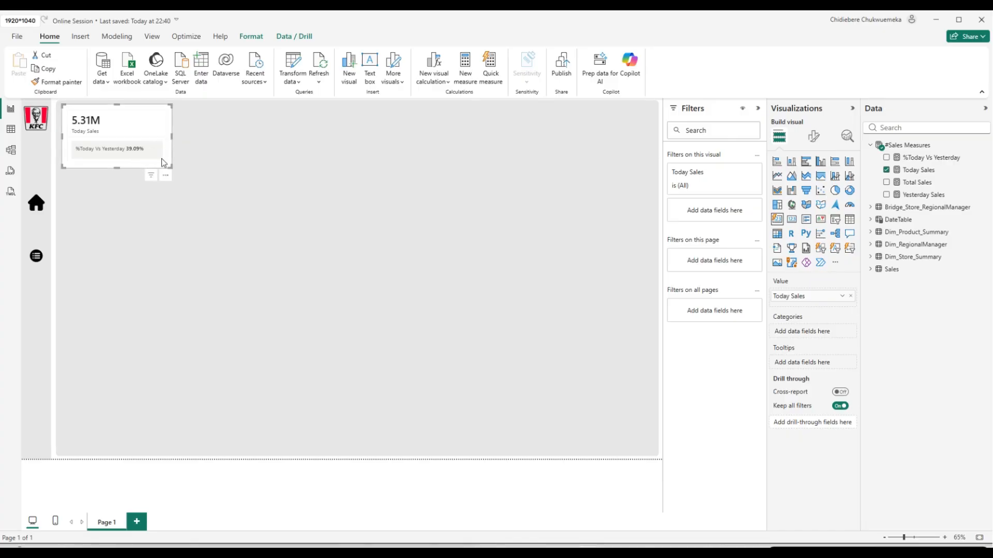
Look through the Today Sales card's Cards formatting options, including layout, shape, padding, border, divider and background.
left_click(814, 137)
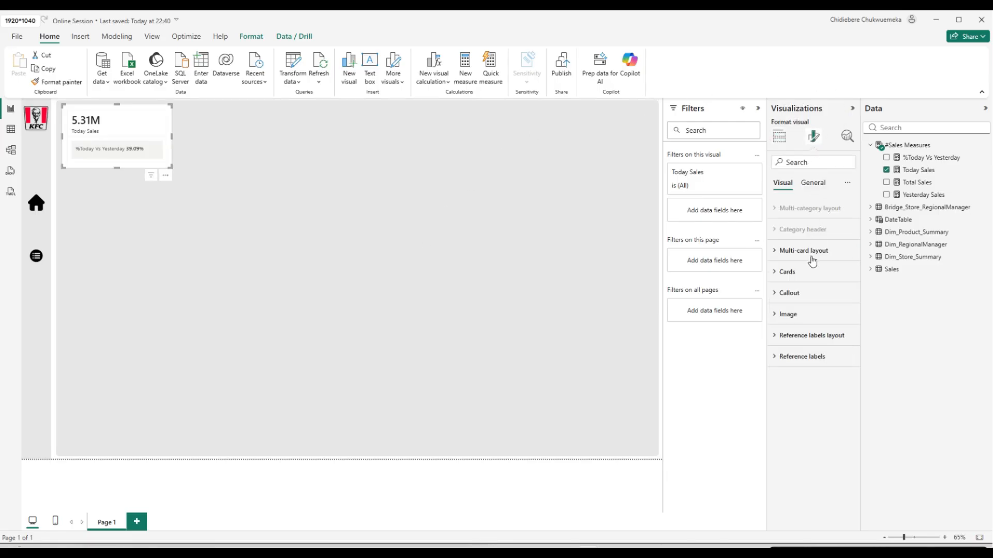
left_click(805, 275)
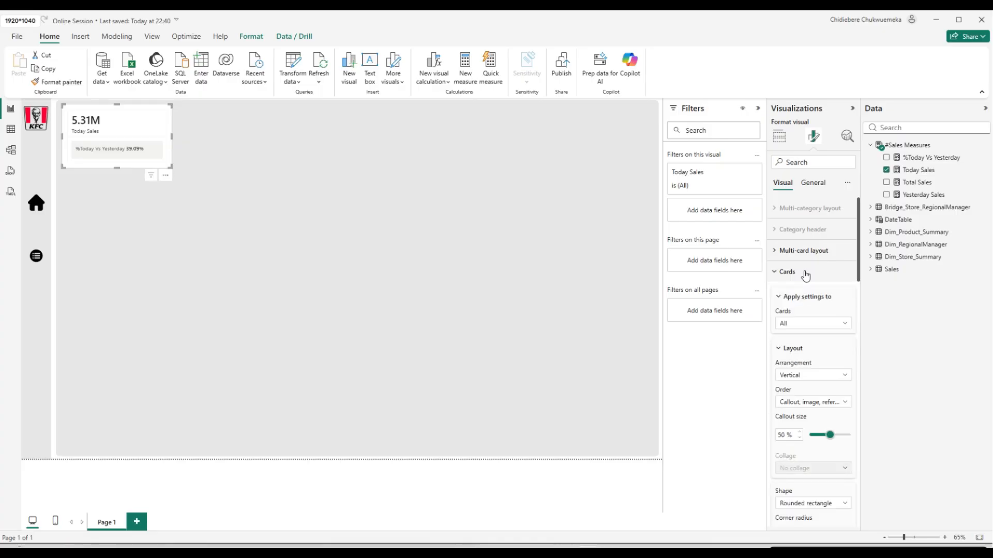
left_click(836, 380)
left_click(836, 380)
scroll(836, 326, "down", 5)
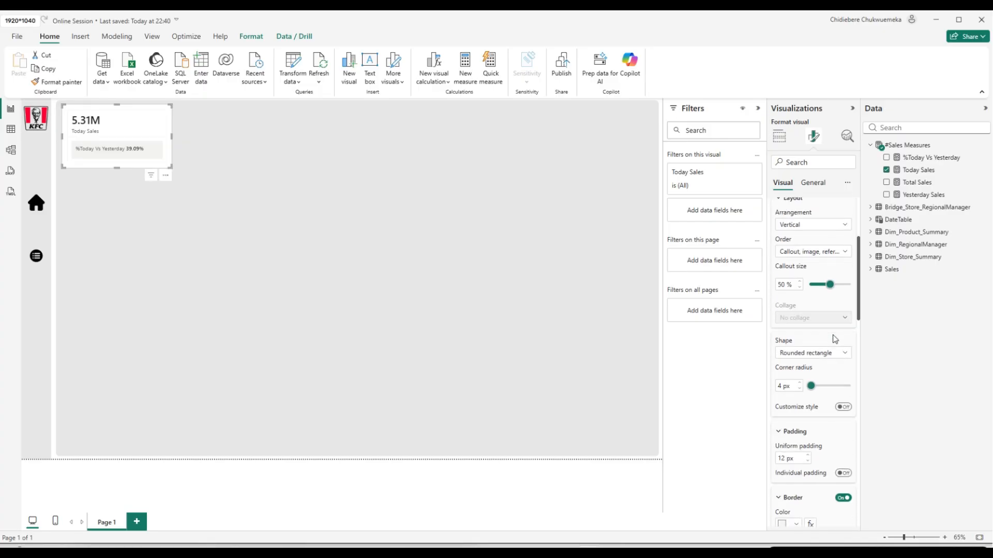
scroll(835, 340, "down", 4)
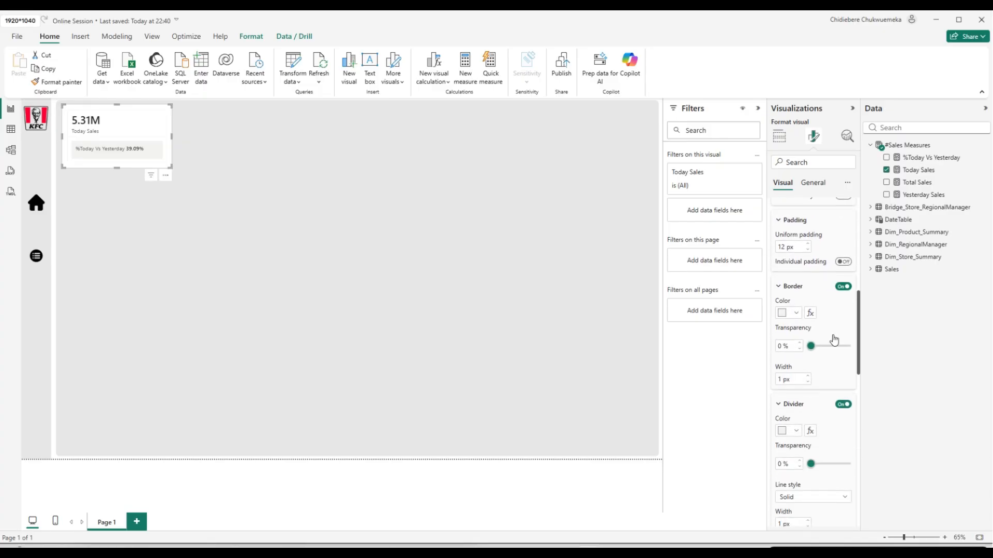
scroll(835, 339, "down", 1)
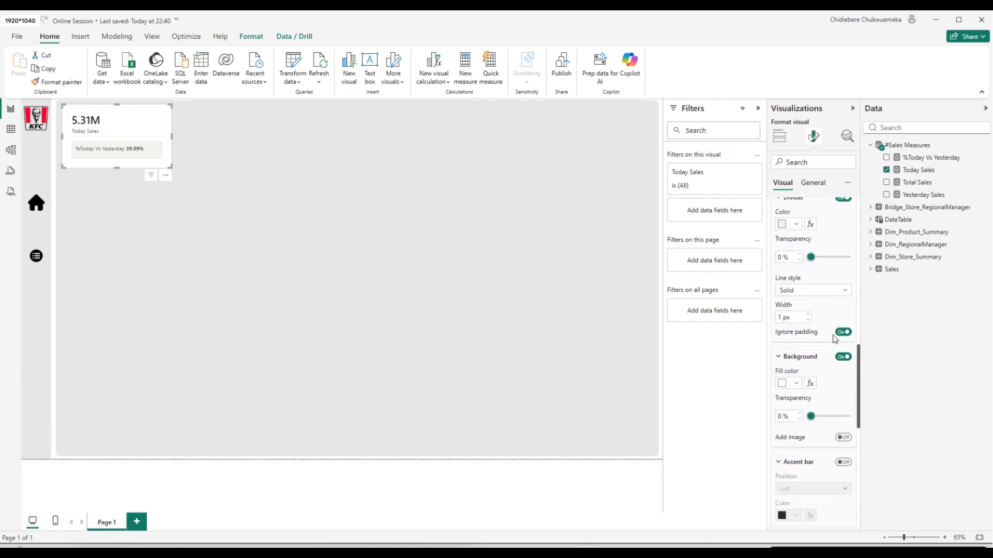
scroll(834, 337, "up", 8)
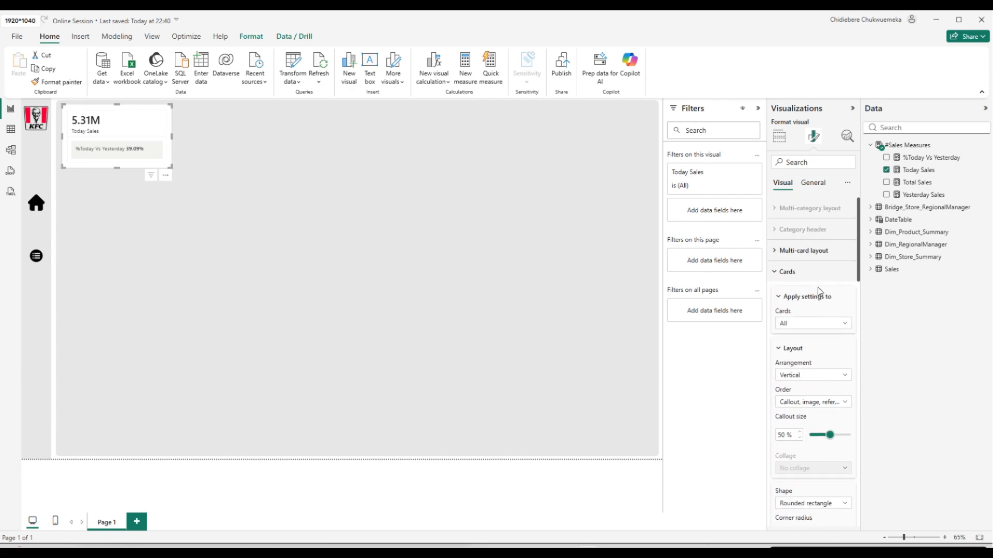
left_click(817, 282)
Apply the callout settings to the Today Sales card and center its value horizontally.
left_click(814, 294)
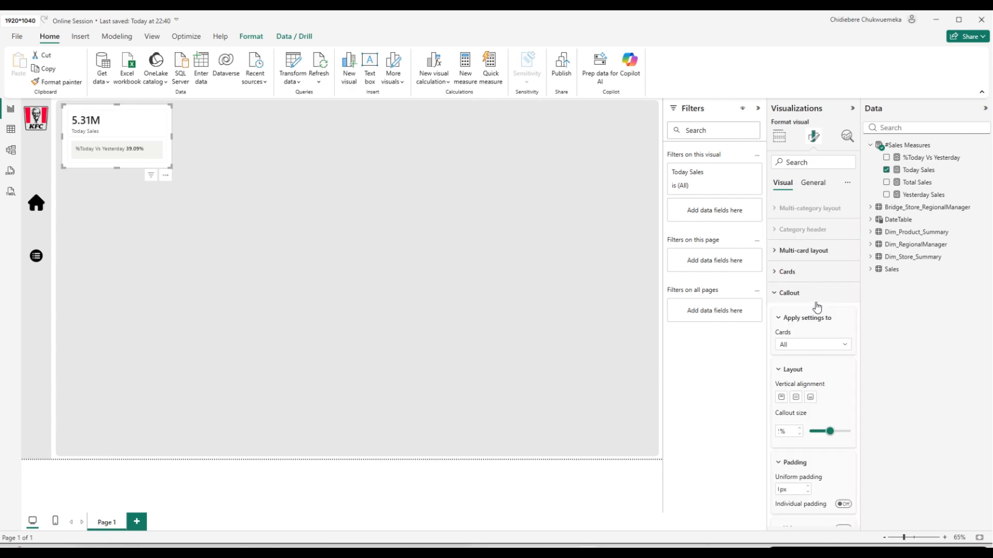
left_click(821, 345)
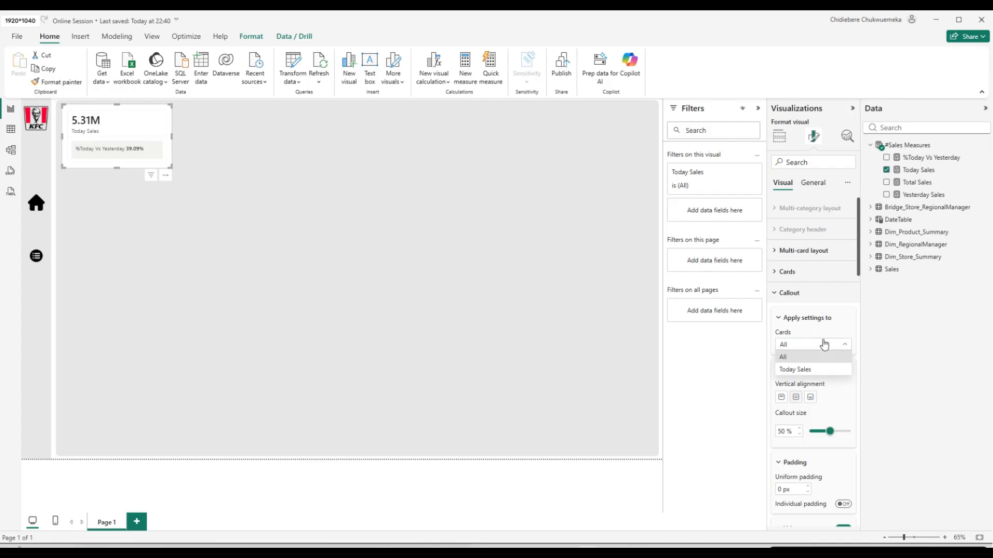
left_click(810, 384)
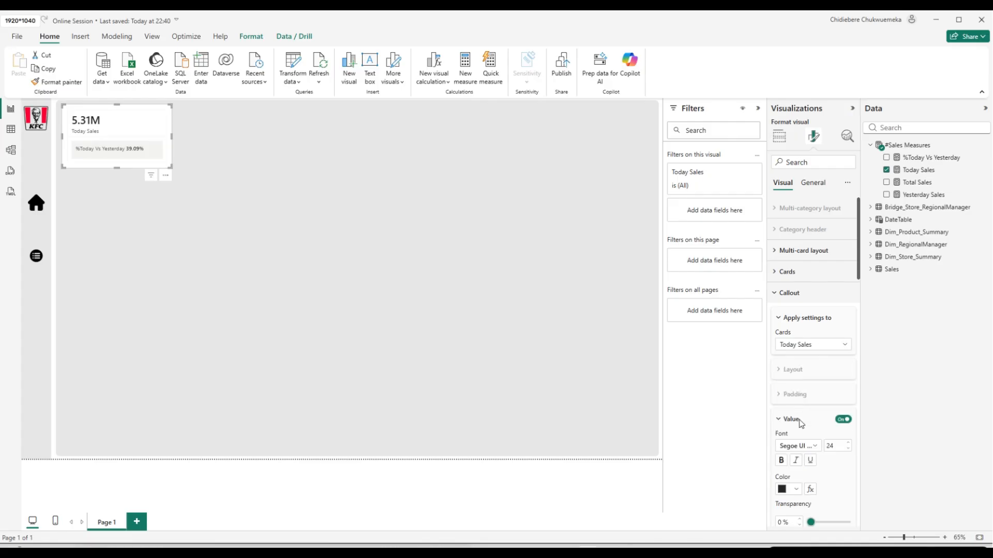
scroll(801, 406, "down", 5)
left_click(796, 297)
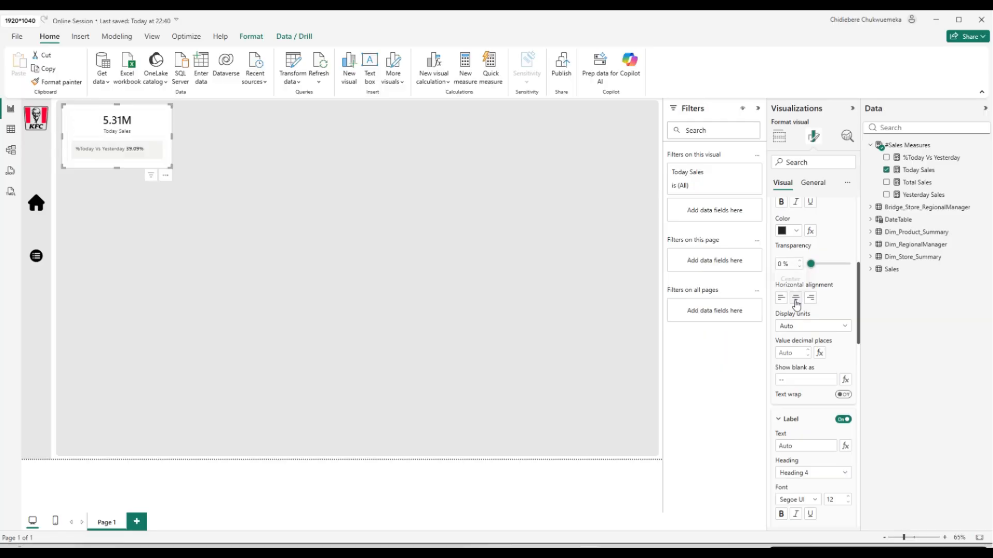
scroll(827, 341, "up", 5)
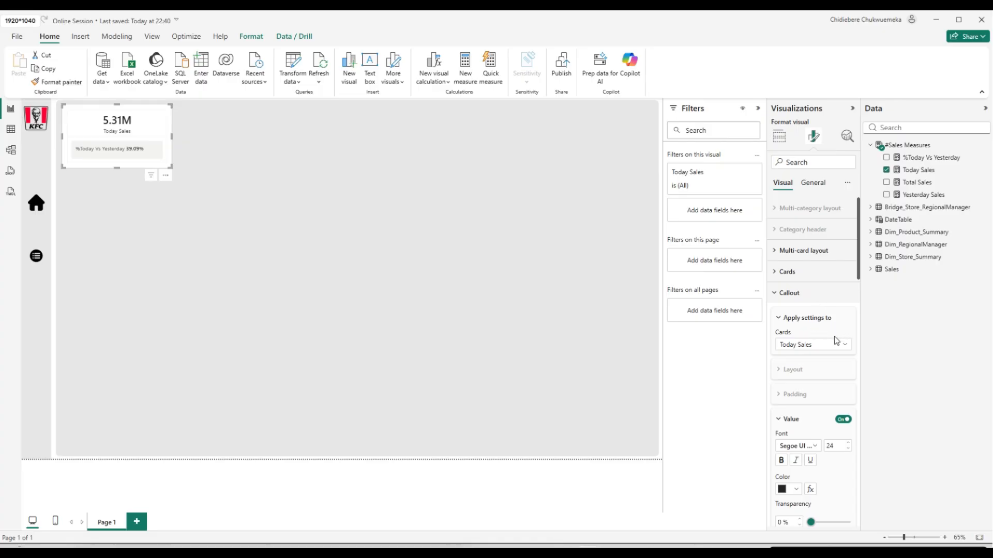
scroll(836, 336, "down", 2)
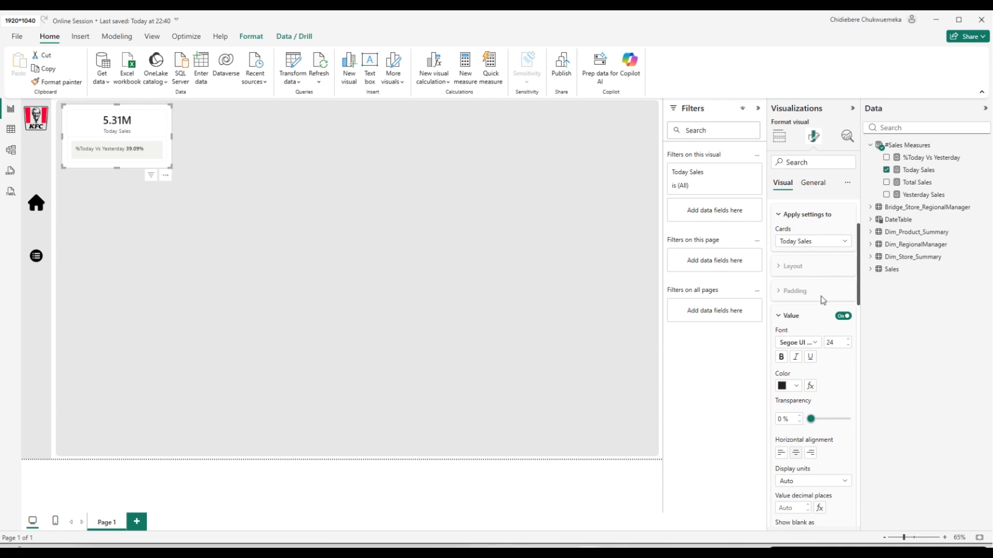
scroll(824, 274, "up", 2)
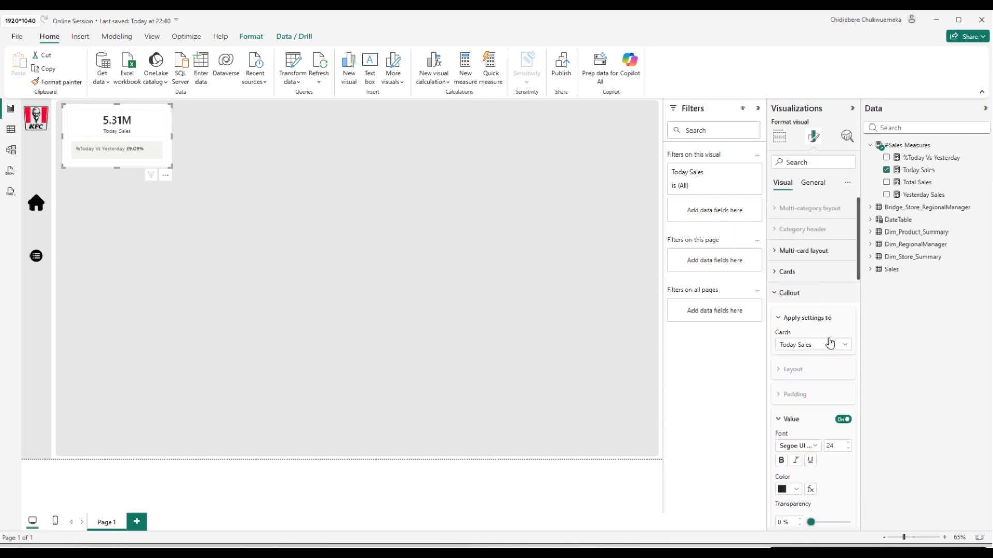
left_click(820, 295)
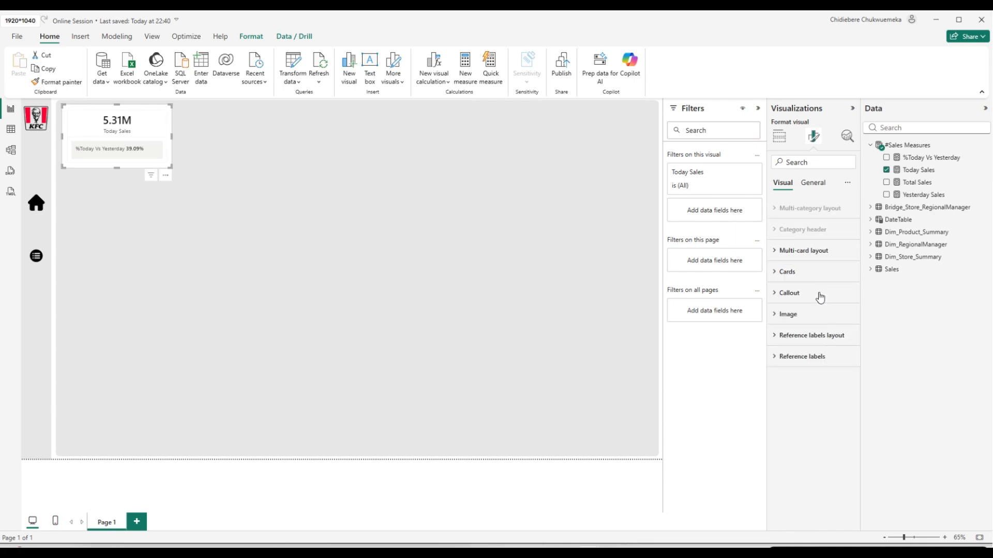
Set the card's reference labels layout to the Table style with middle vertical alignment.
left_click(817, 335)
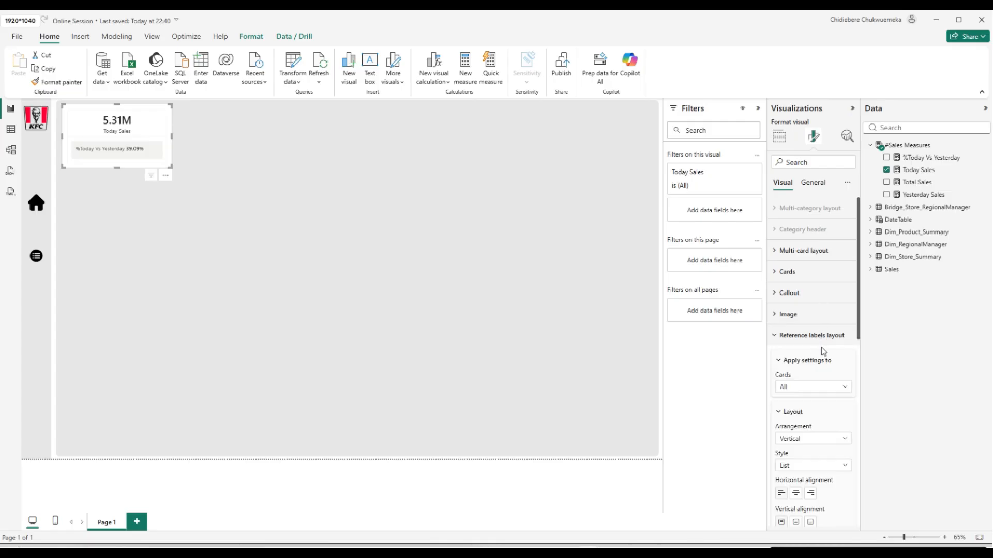
scroll(822, 339, "down", 2)
scroll(823, 340, "down", 1)
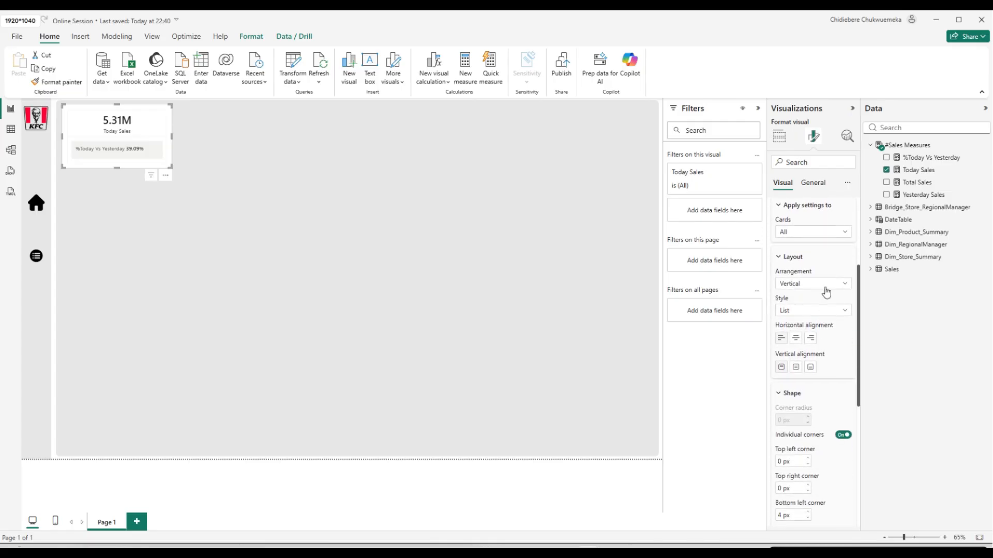
left_click(830, 312)
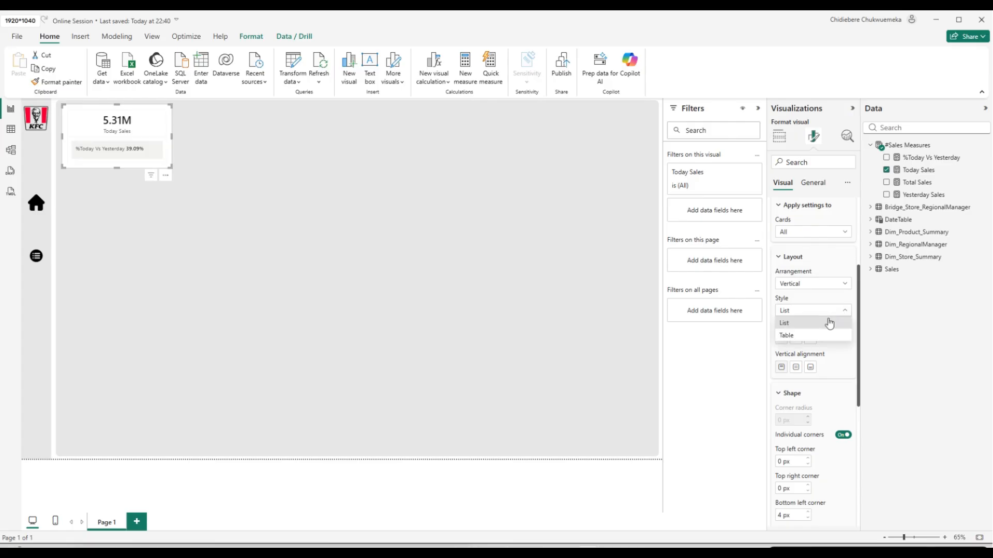
left_click(827, 336)
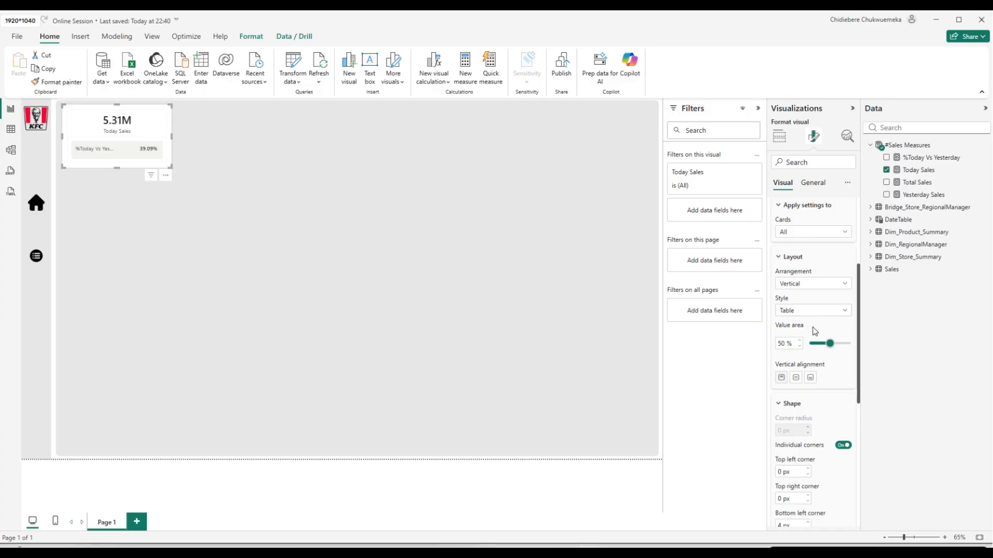
left_click(798, 380)
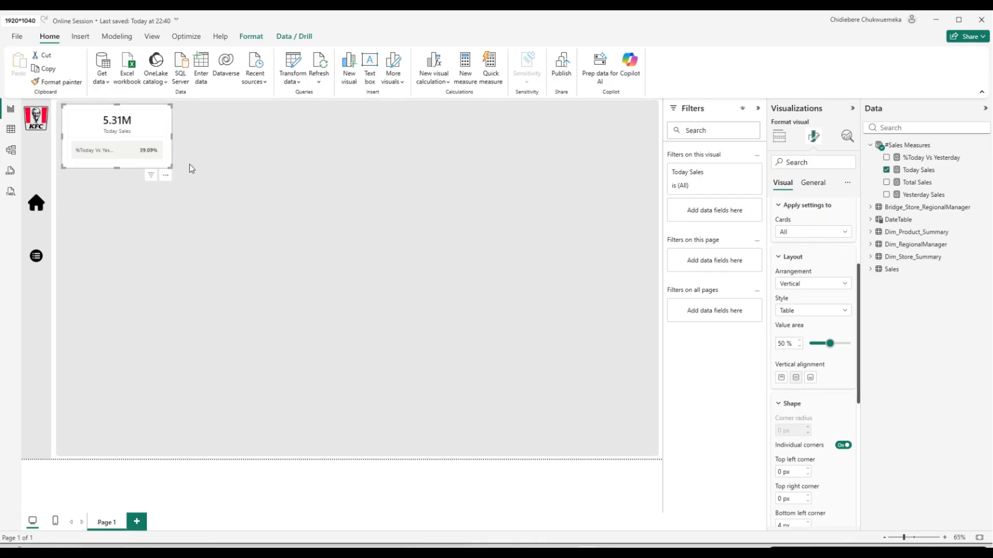
scroll(830, 331, "up", 4)
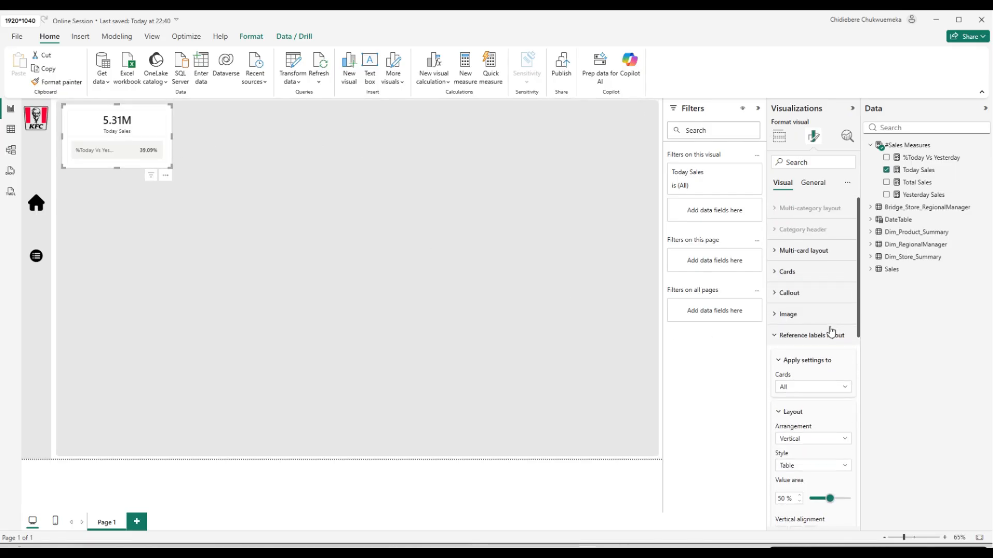
left_click(806, 337)
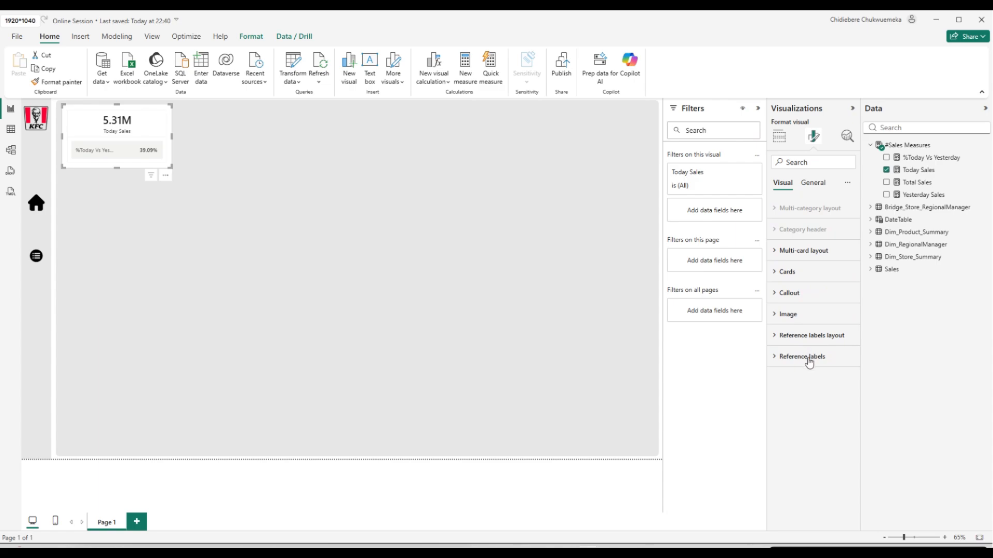
Select the %Today Vs Yesterday reference label for formatting and set its title source to Custom.
left_click(810, 357)
scroll(816, 405, "down", 2)
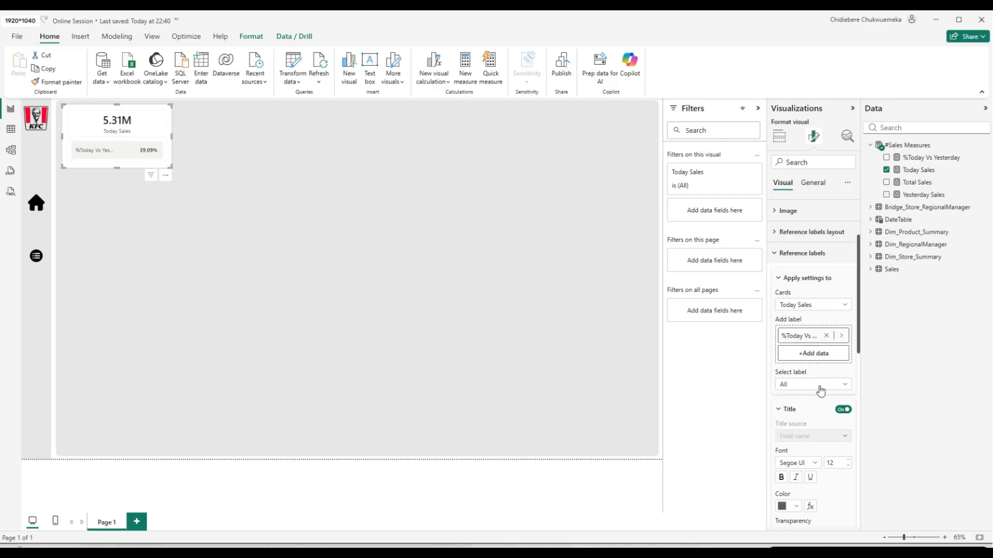
left_click(826, 388)
left_click(826, 409)
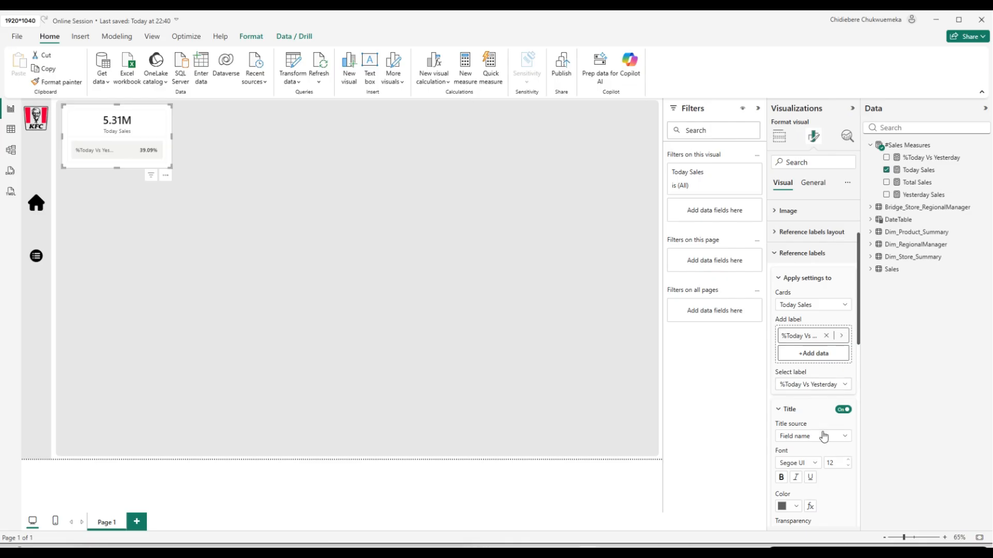
left_click(823, 437)
left_click(817, 449)
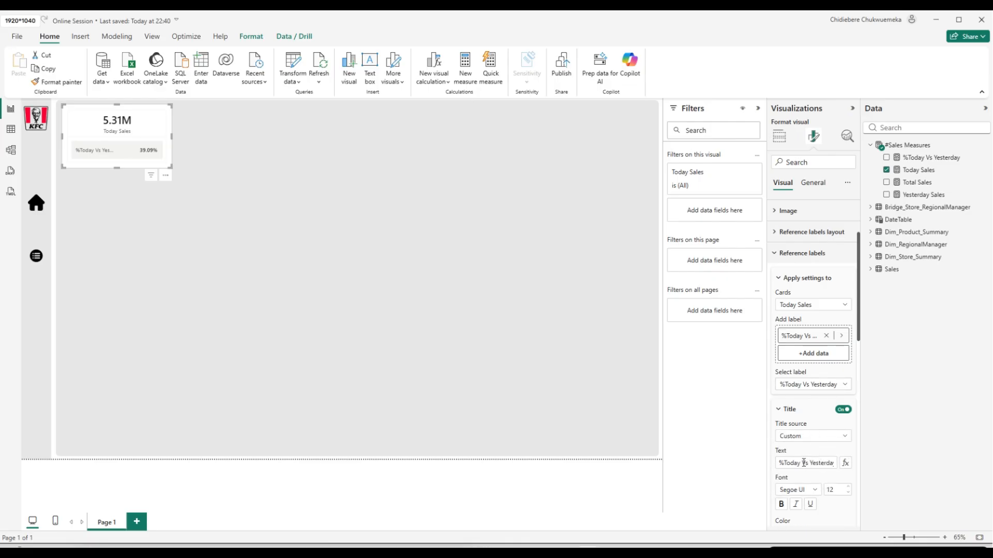
Shorten the reference label's custom title text to "%Vs Yesterday".
left_click(805, 463)
key("BackSpace")
key("BackSpace")
key("BackSpace")
key("BackSpace")
key("BackSpace")
key("BackSpace")
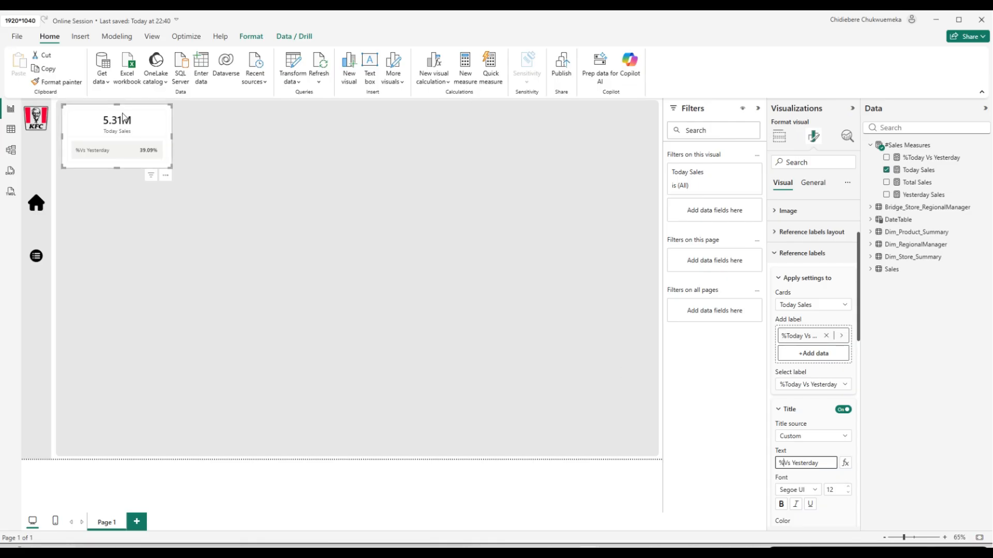
Set the font color of the reference label's title to black.
scroll(818, 438, "down", 4)
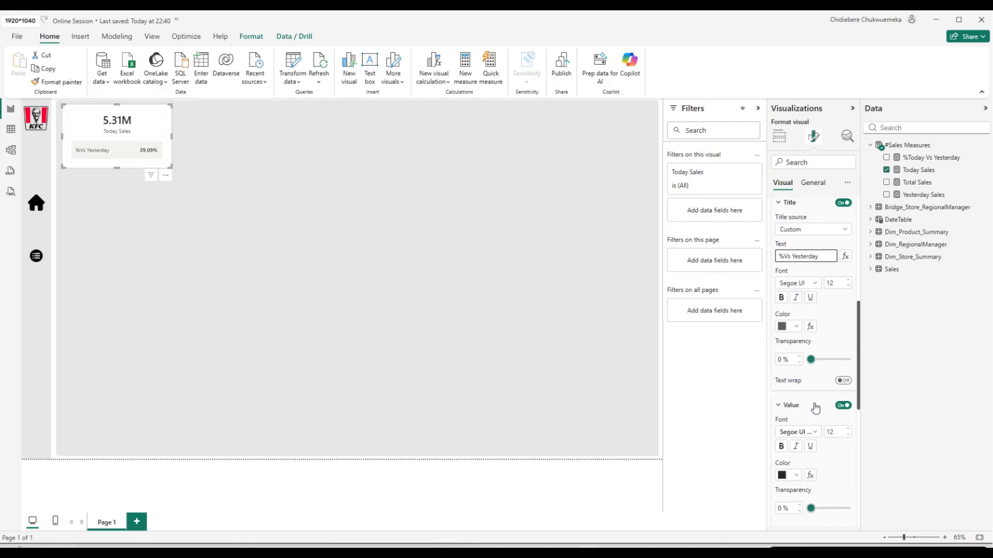
scroll(809, 235, "up", 1)
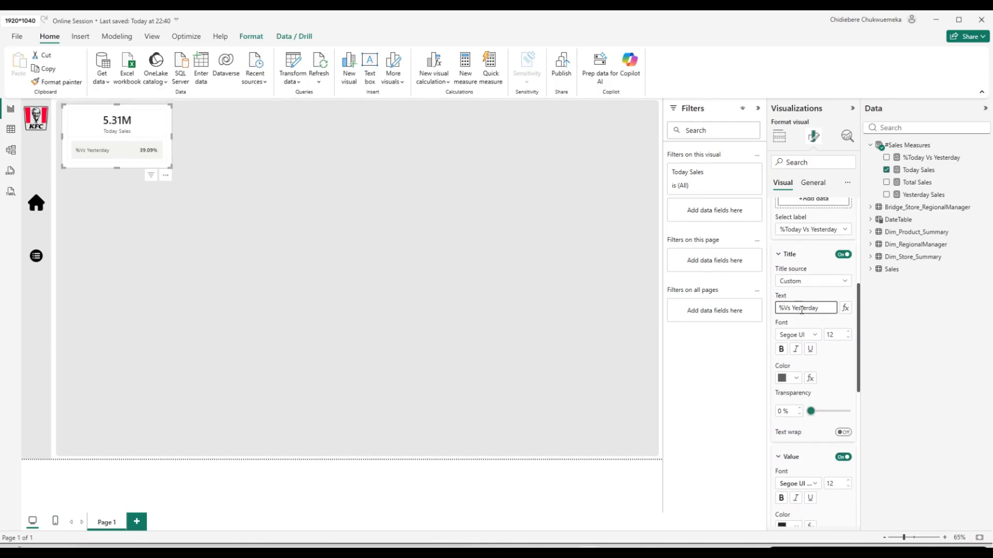
left_click(795, 377)
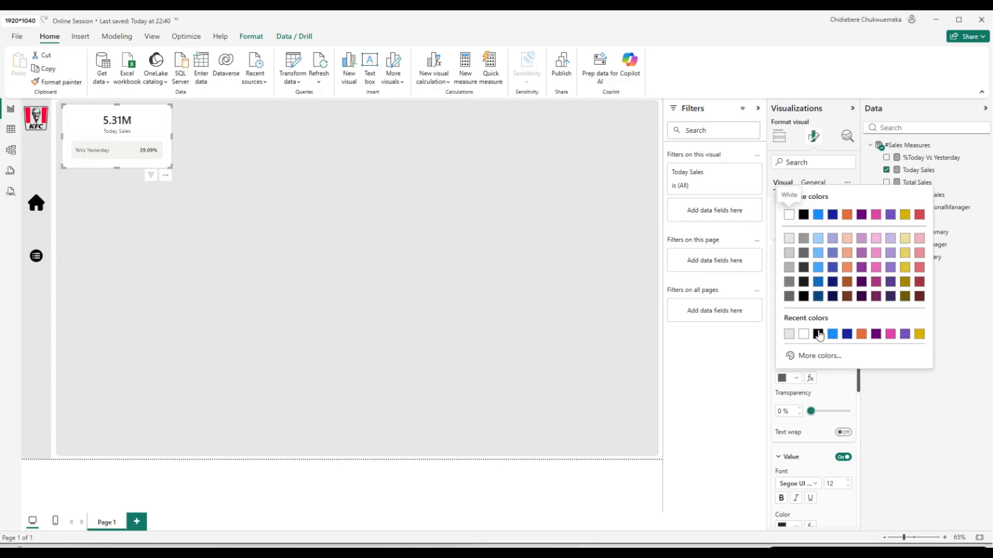
left_click(801, 213)
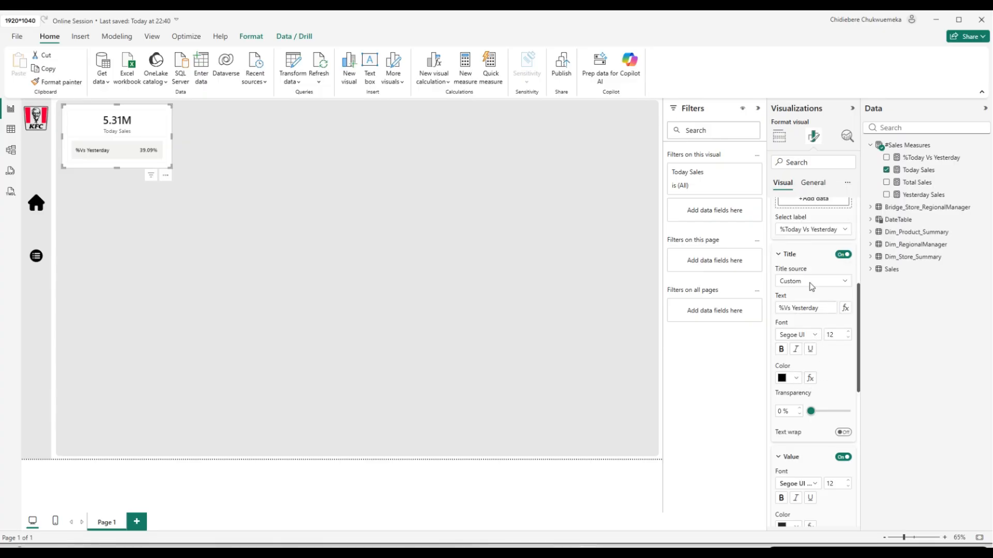
Open the conditional formatting settings for the color of the reference label's value.
left_click(791, 260)
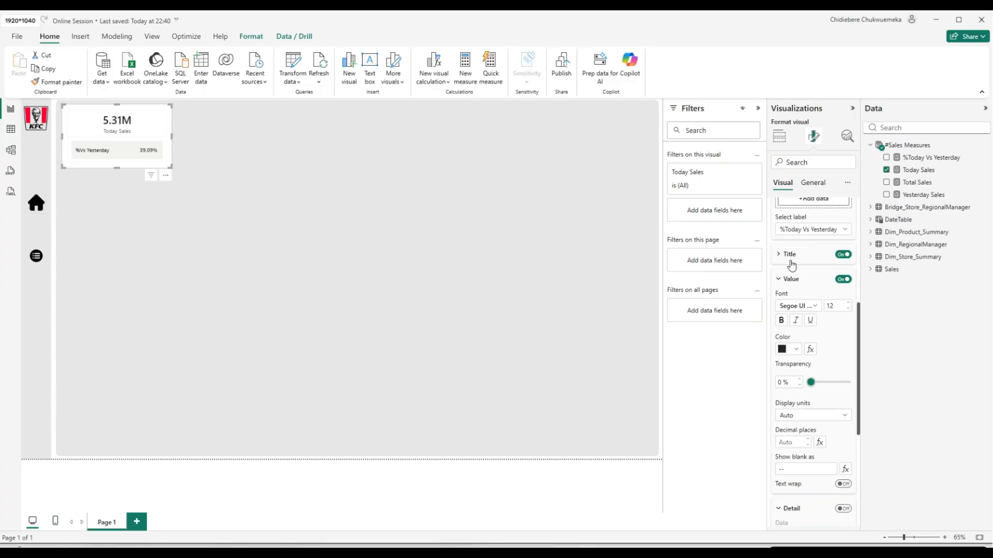
left_click(811, 350)
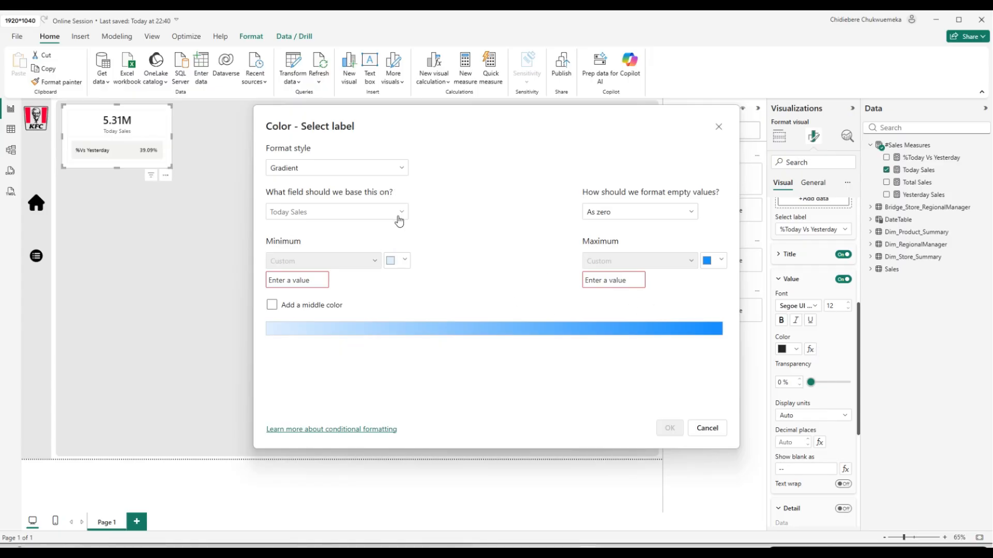
Set the label value colour's conditional formatting to the Rules style, based on the %Today Vs Yesterday measure.
left_click(395, 169)
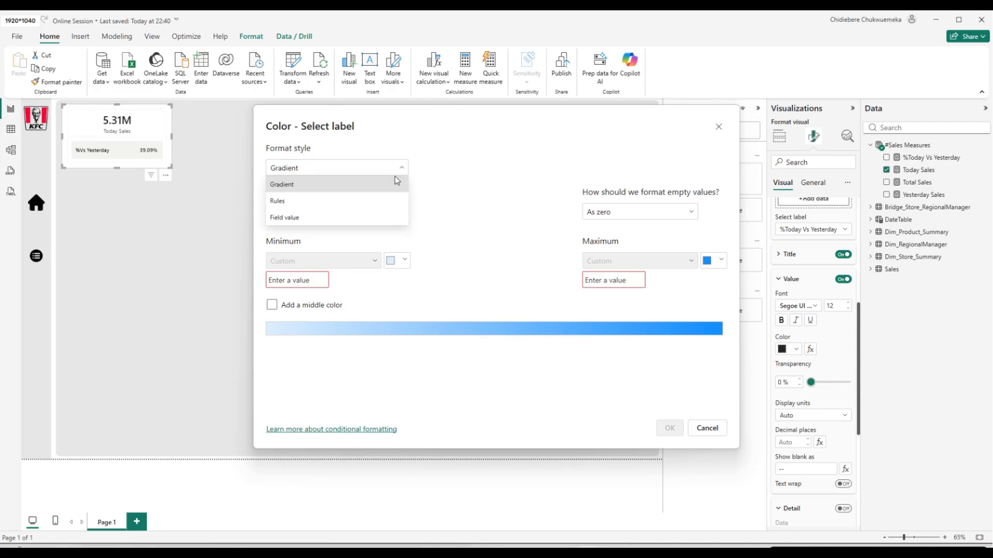
left_click(383, 202)
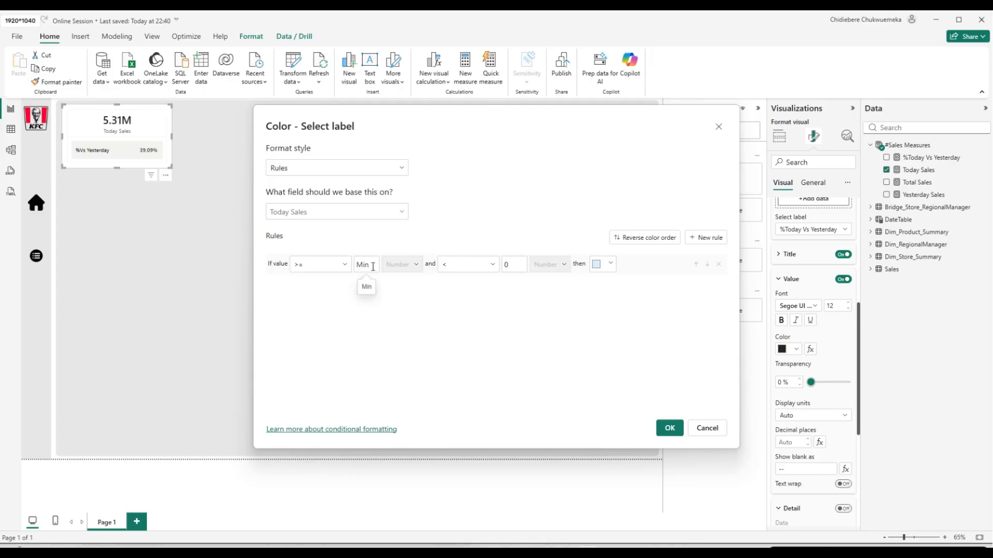
left_click(399, 213)
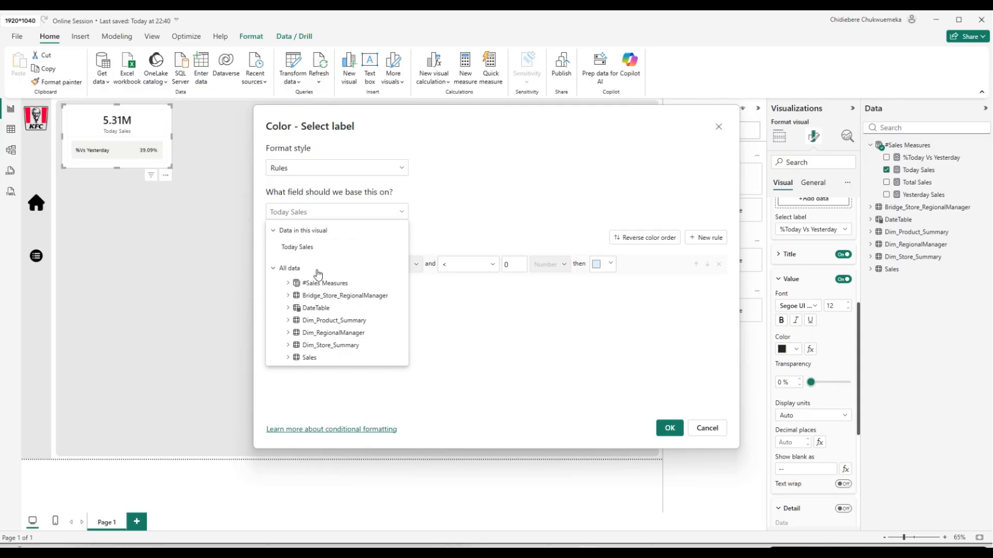
left_click(288, 284)
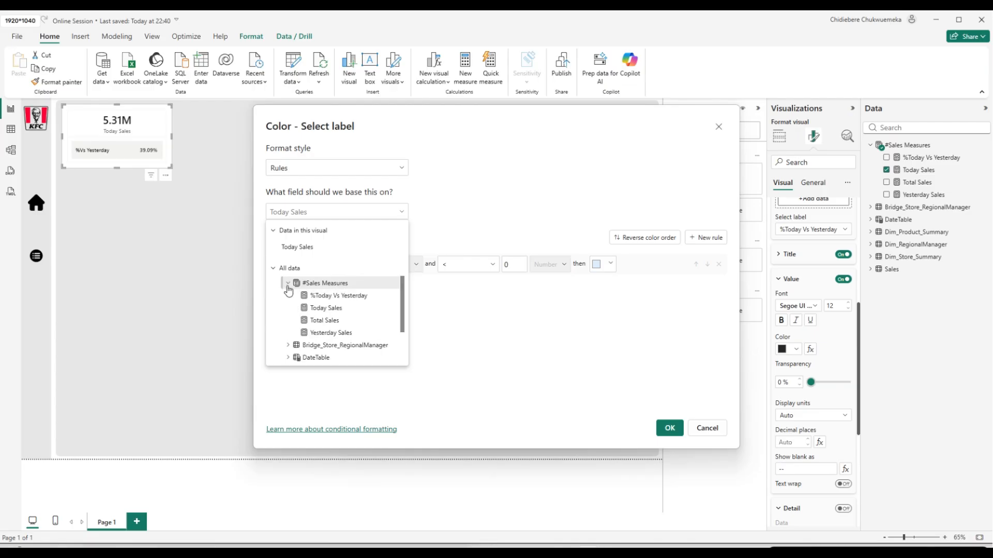
left_click(323, 297)
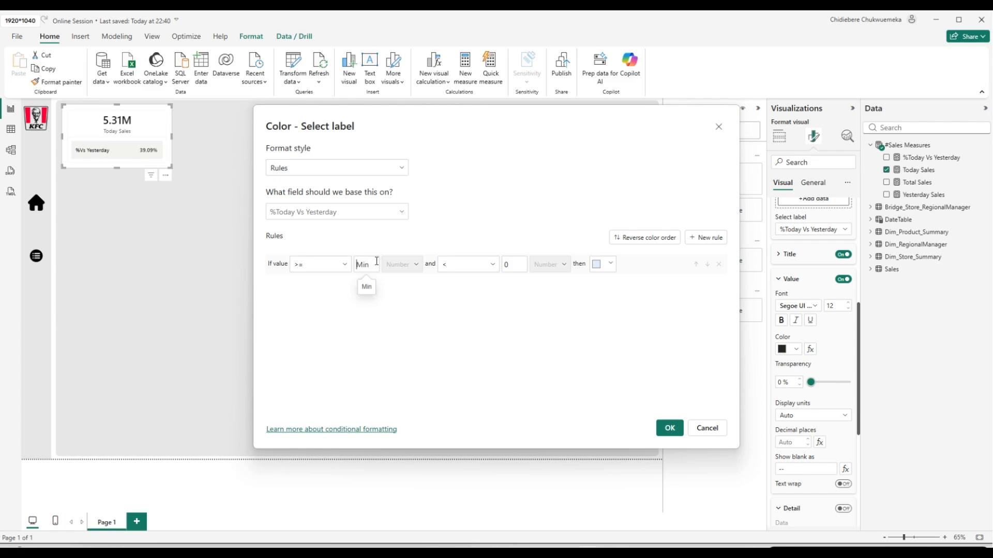
Define the first colour rule as red for values from -100000 to less than 0.
type("-100000")
left_click(509, 264)
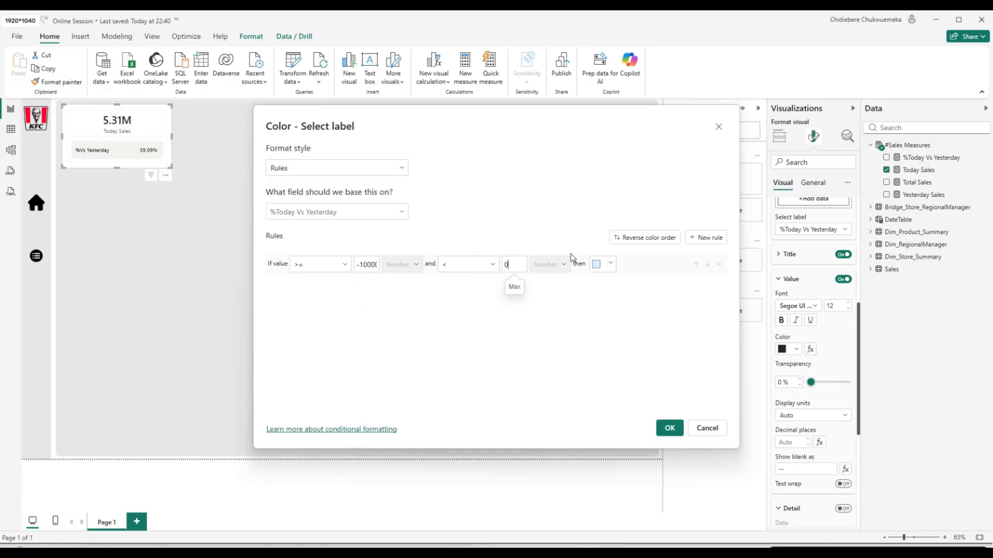
left_click(610, 264)
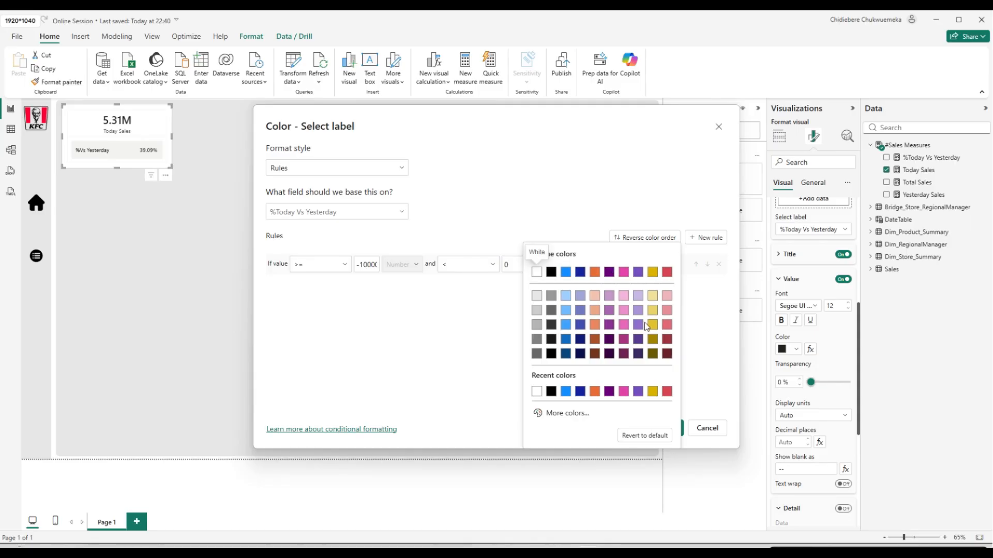
left_click(667, 272)
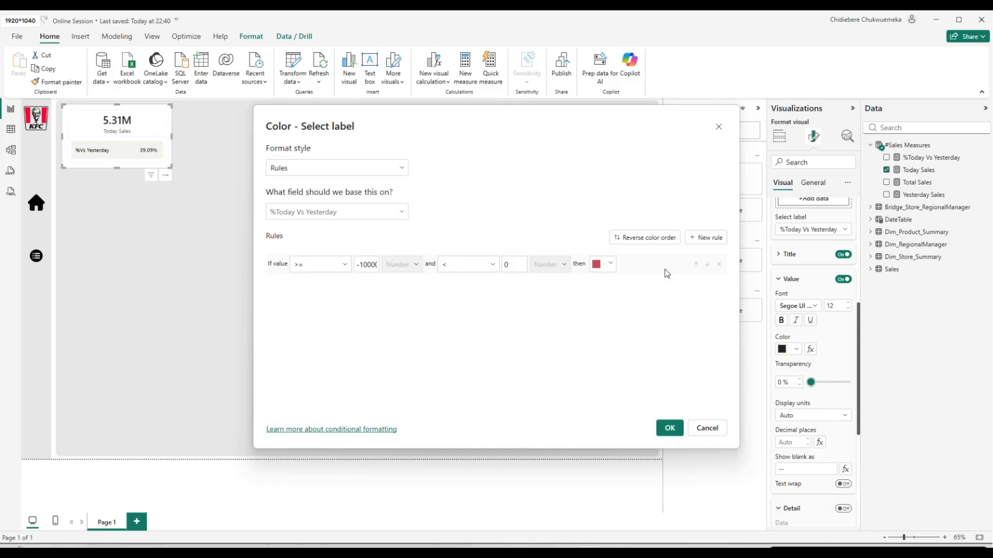
Add a second colour rule covering values from 0 to less than 100000.
left_click(707, 237)
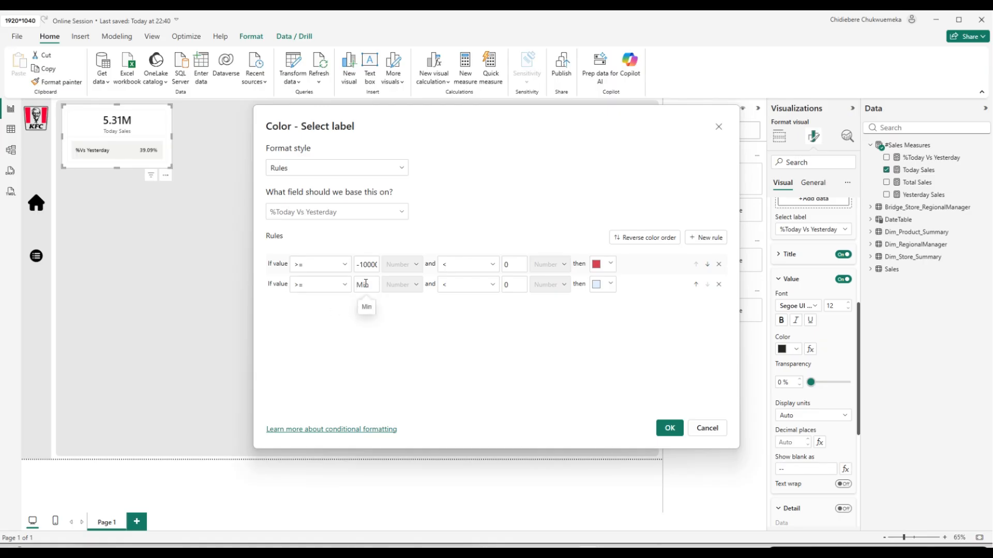
type("0")
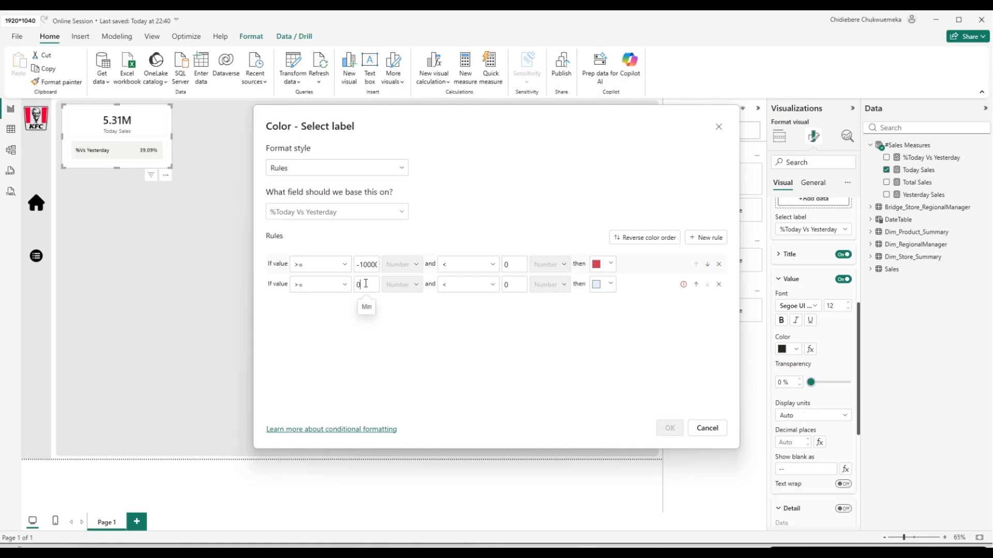
left_click(511, 284)
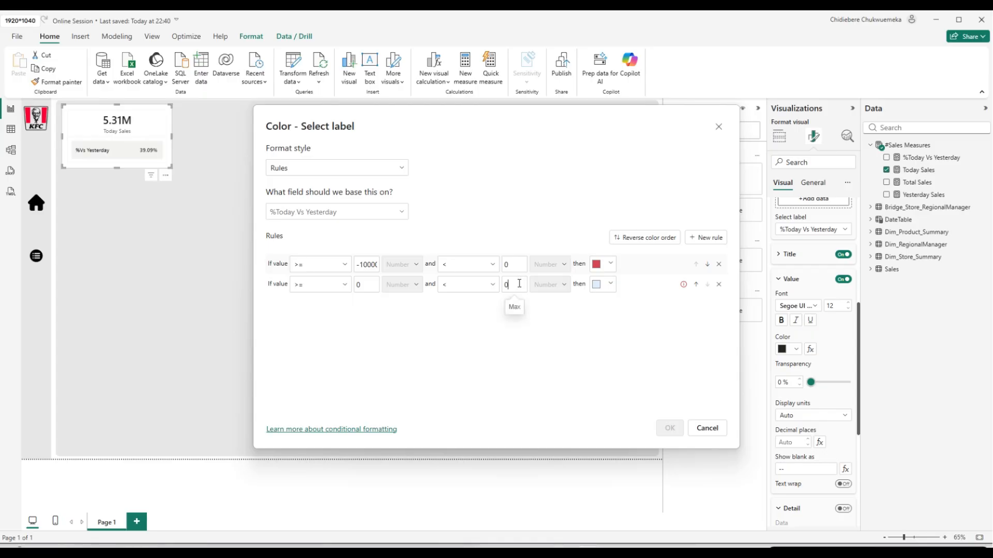
key("BackSpace")
type("1")
type("00000")
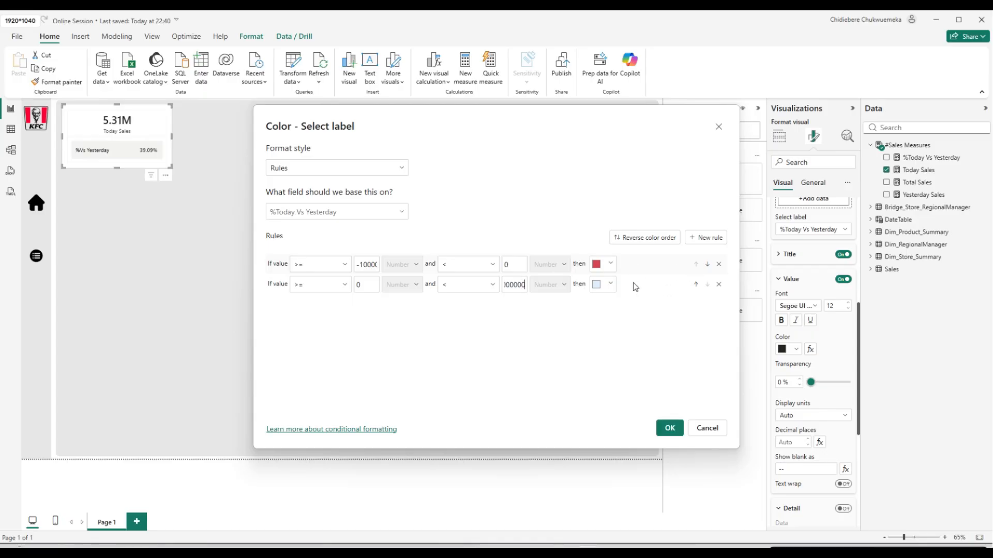
Give the second rule the custom green #35BB78 and apply the conditional formatting.
left_click(603, 285)
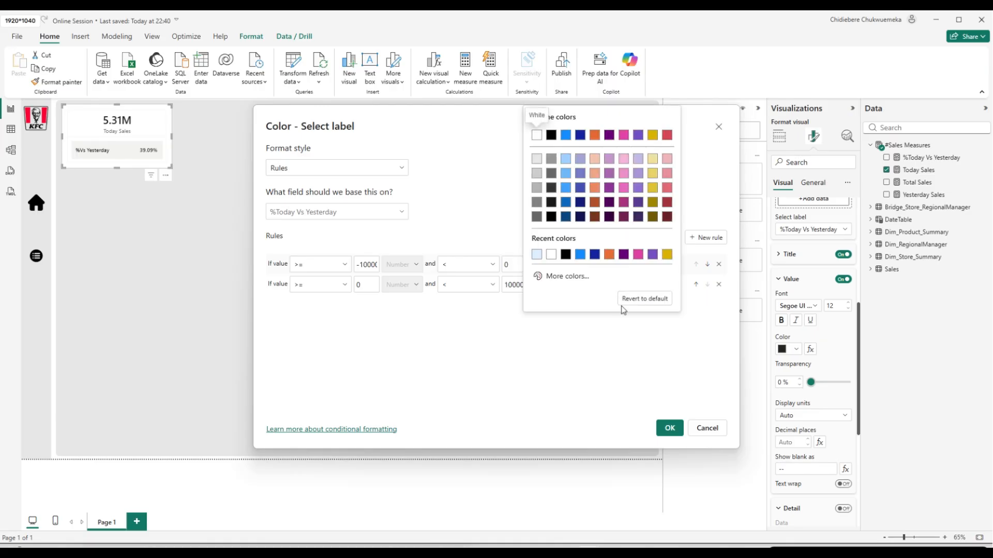
left_click(563, 277)
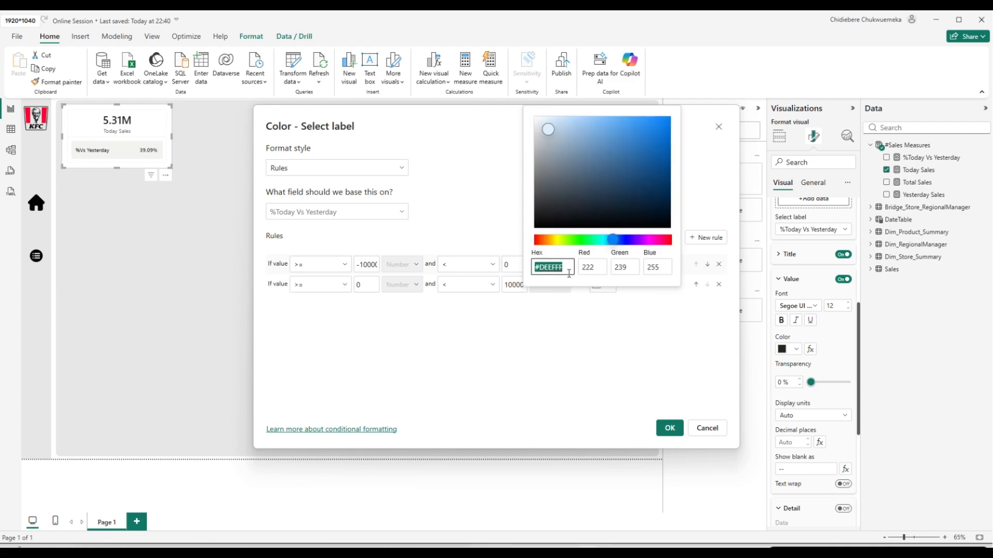
left_click(590, 239)
left_click_drag(584, 219, 624, 177)
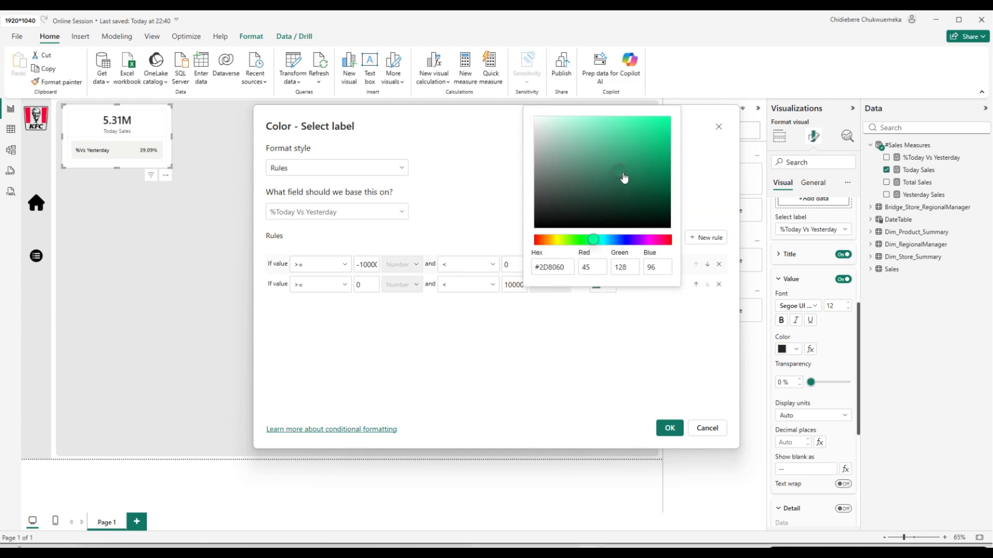
left_click(592, 240)
left_click_drag(618, 177, 629, 145)
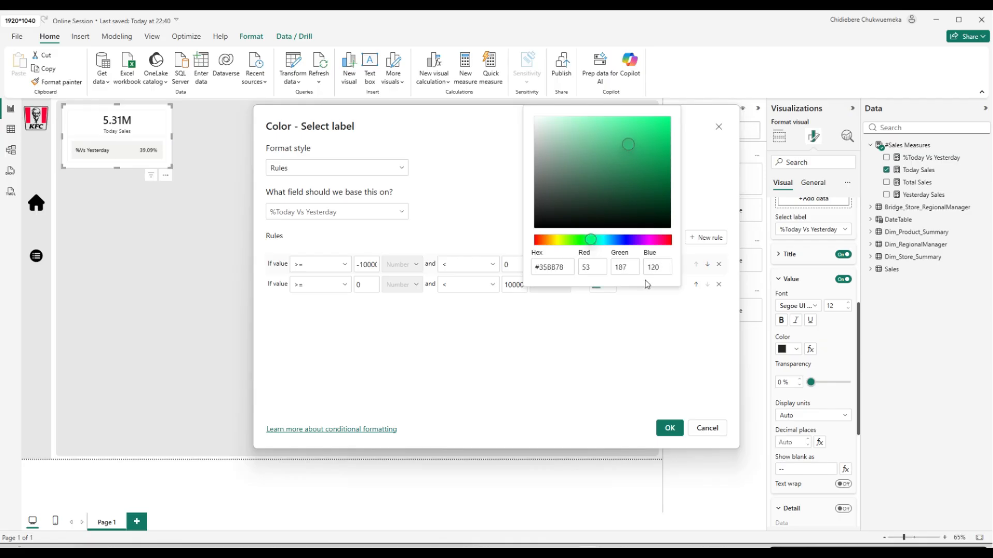
left_click(663, 425)
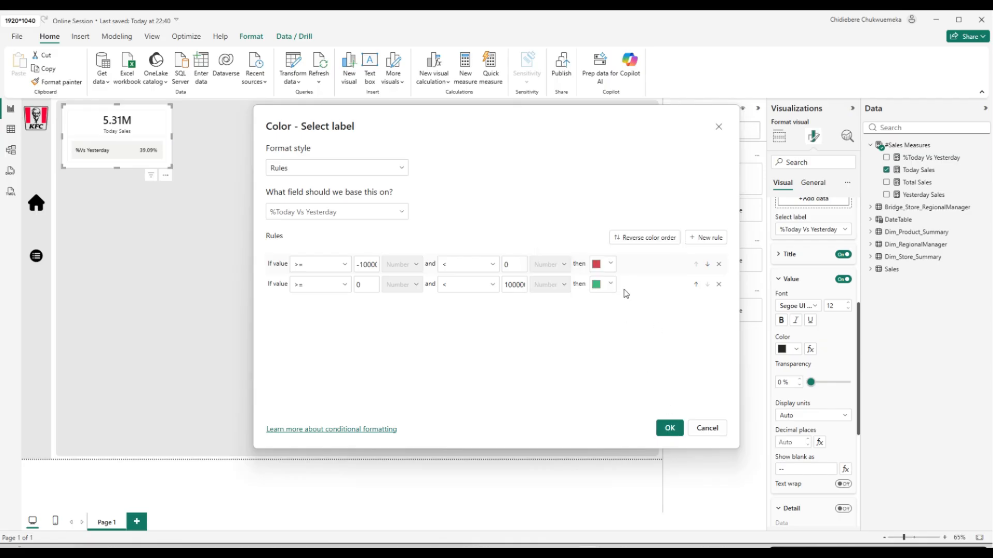
left_click(669, 428)
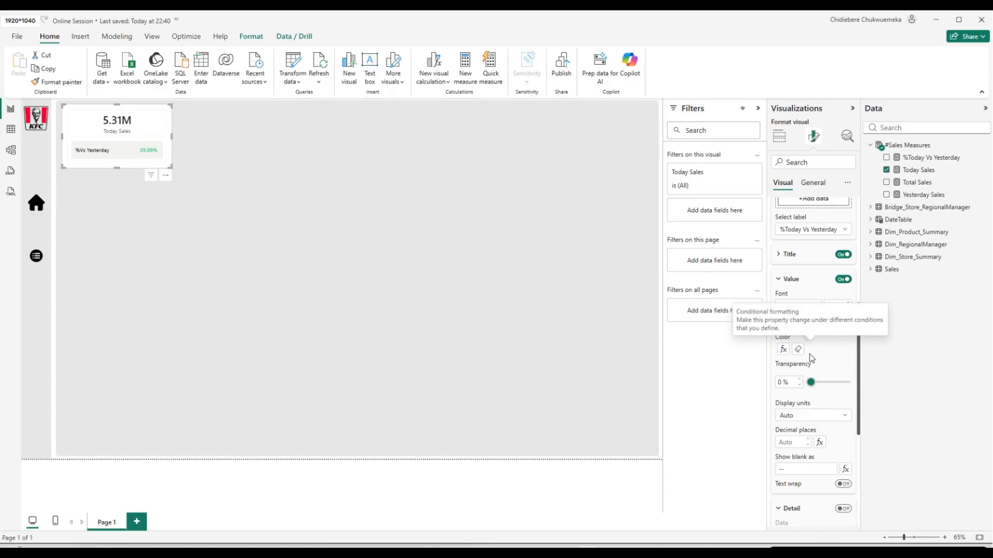
Reopen the value colour rules, check the hex code of the second rule's green, and cancel without changes.
left_click(783, 350)
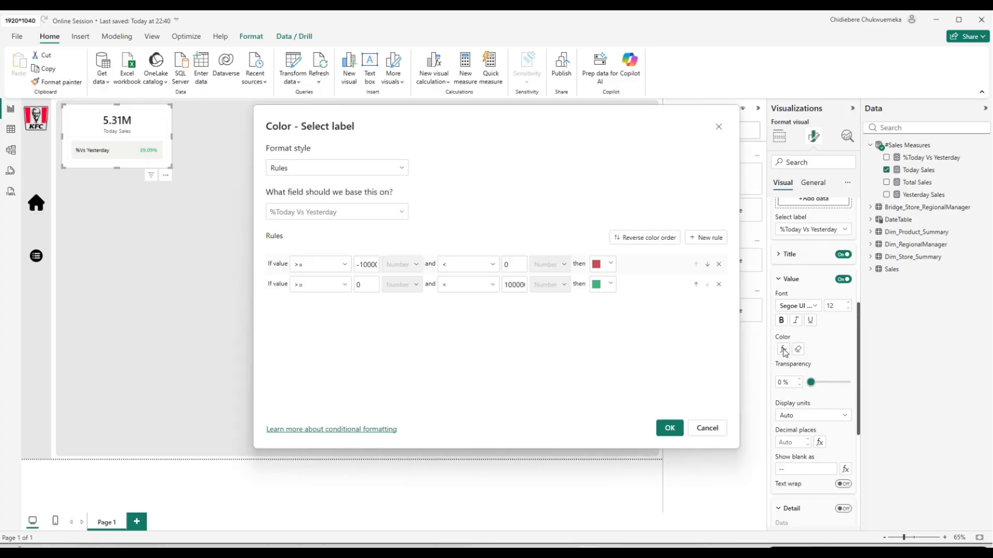
left_click(611, 288)
left_click(578, 280)
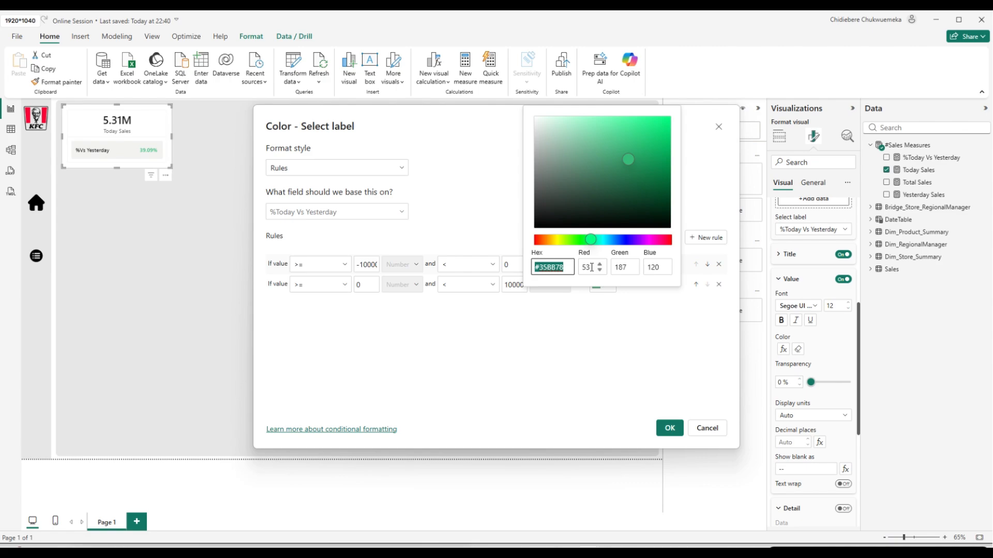
left_click(667, 394)
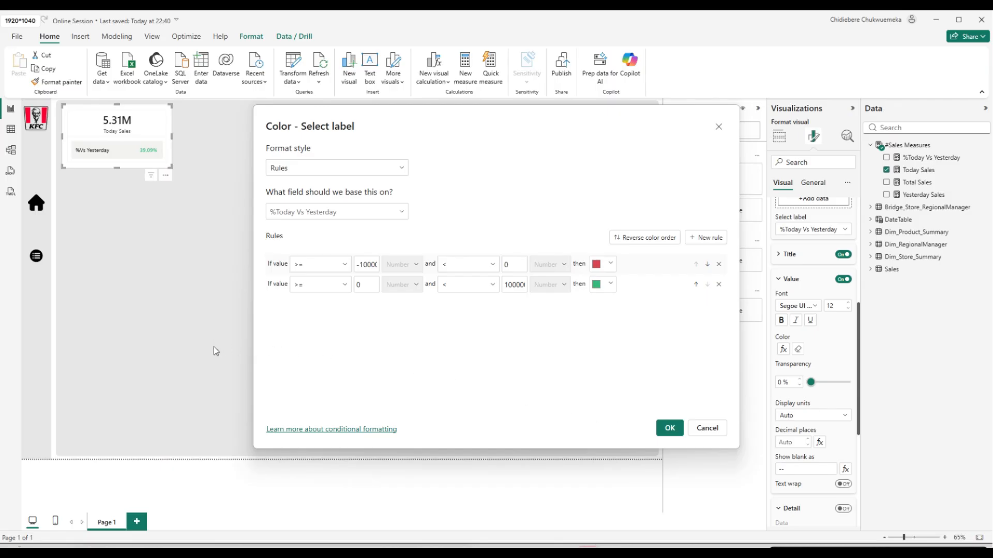
left_click(699, 432)
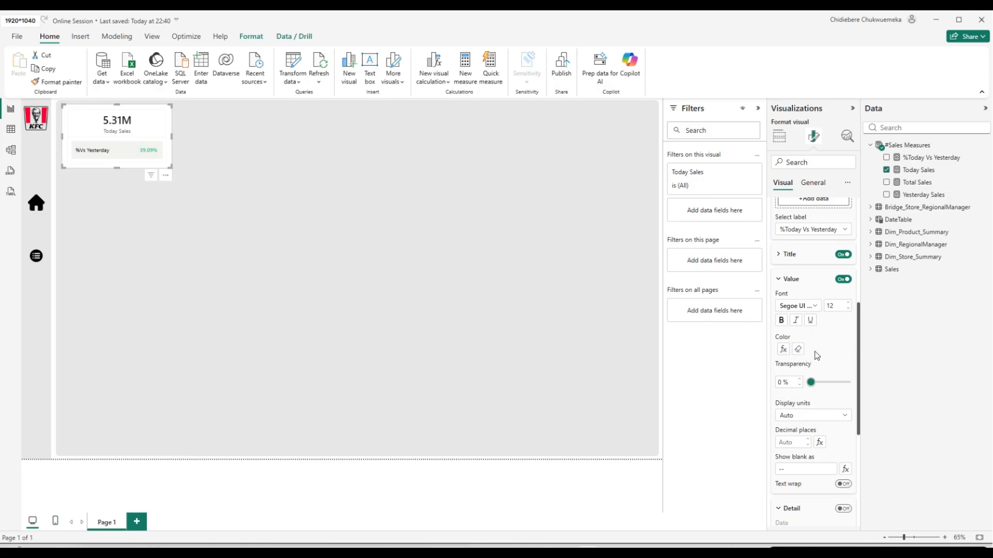
Collapse the Value settings and the Reference labels section.
scroll(802, 346, "up", 3)
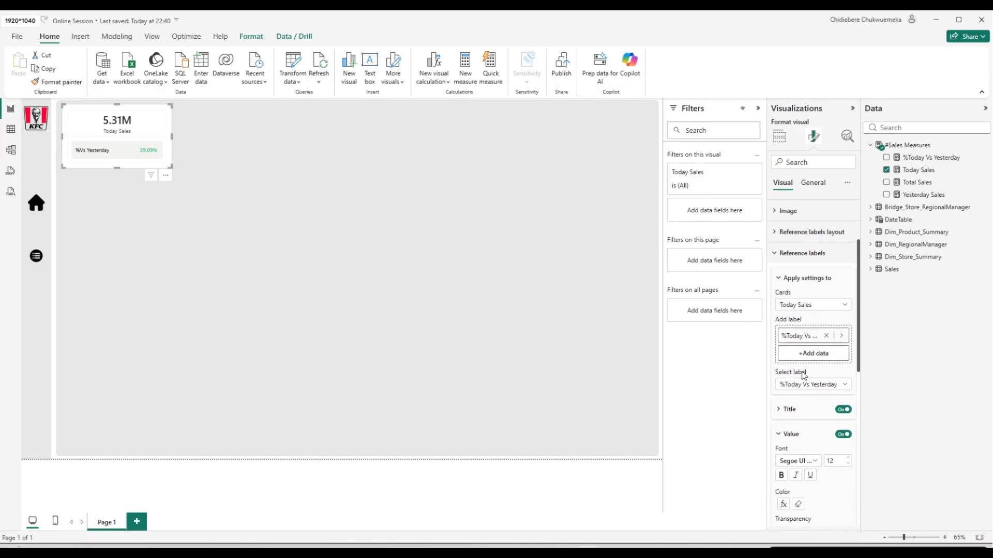
left_click(785, 437)
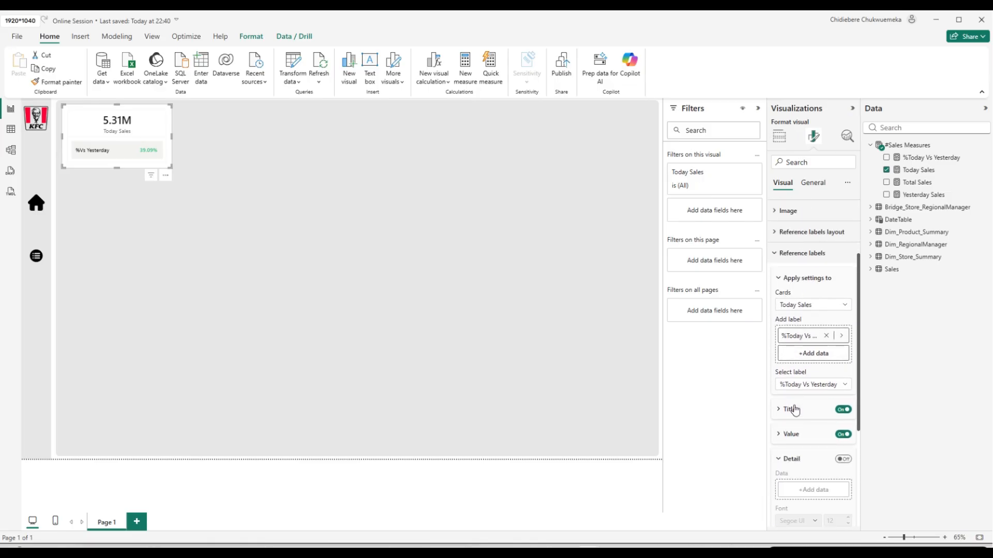
left_click(782, 254)
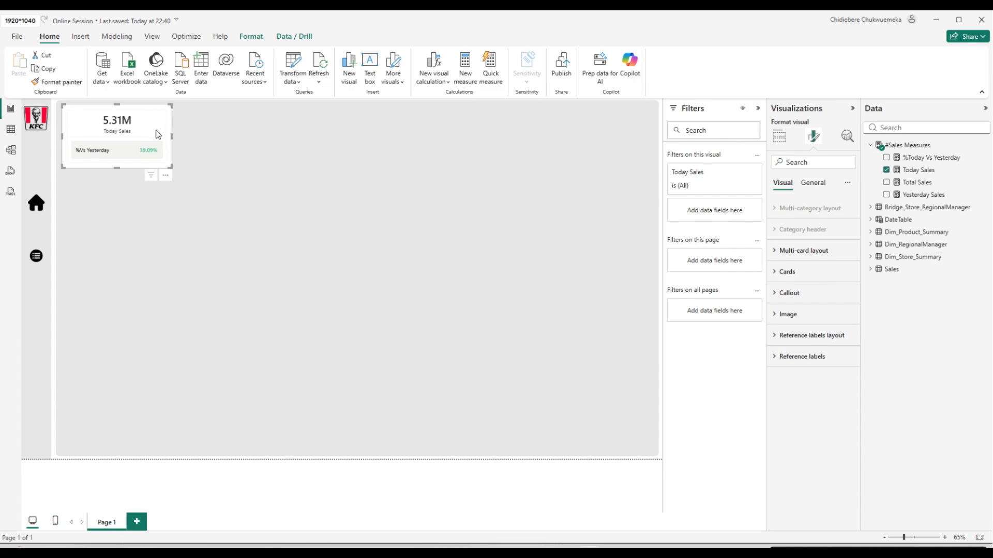
Duplicate the Today Sales card and place the copy directly to the right of the original.
left_click_drag(159, 133, 280, 132)
key("ctrl+c")
key("ctrl+v")
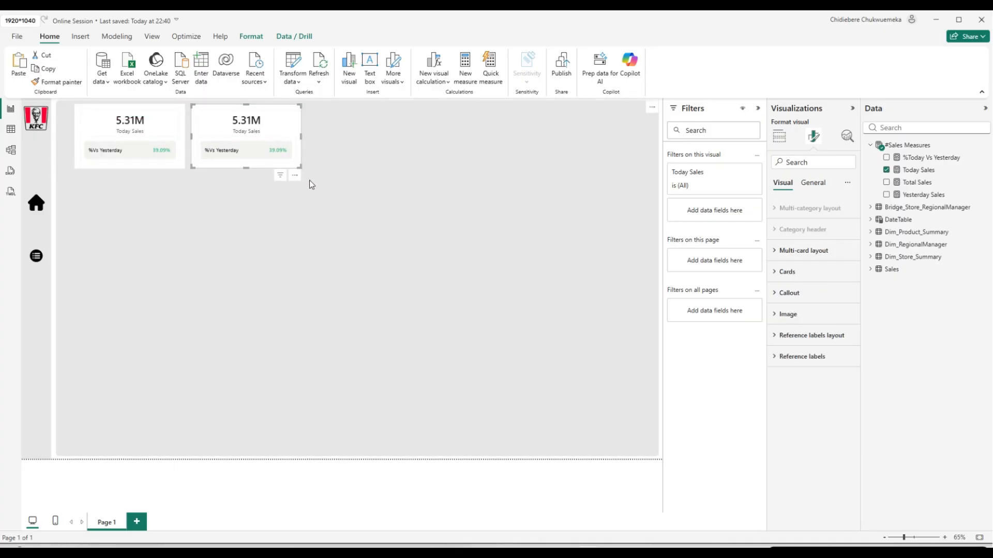
Replace the Today Sales value in the second card with the Yesterday Sales measure.
left_click(779, 137)
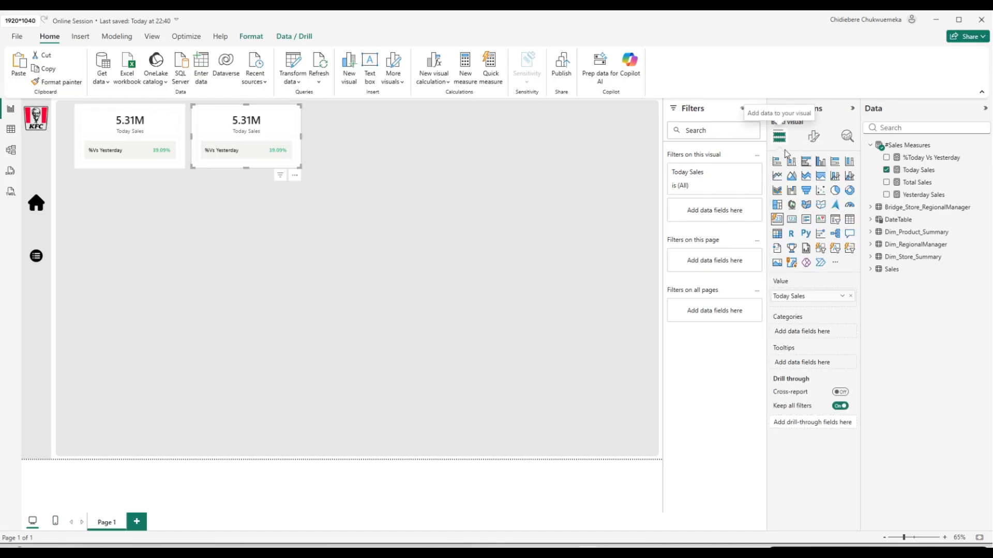
left_click(850, 295)
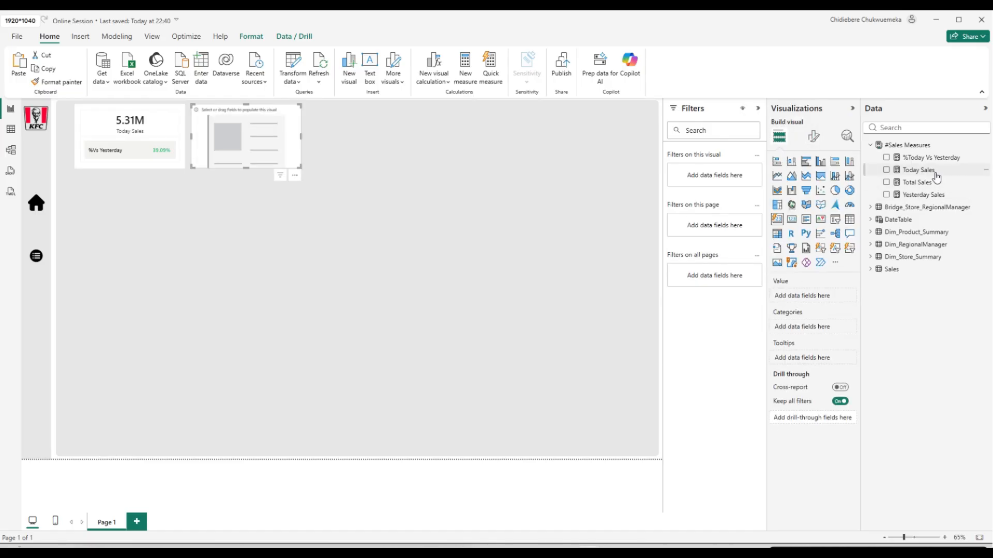
left_click(886, 195)
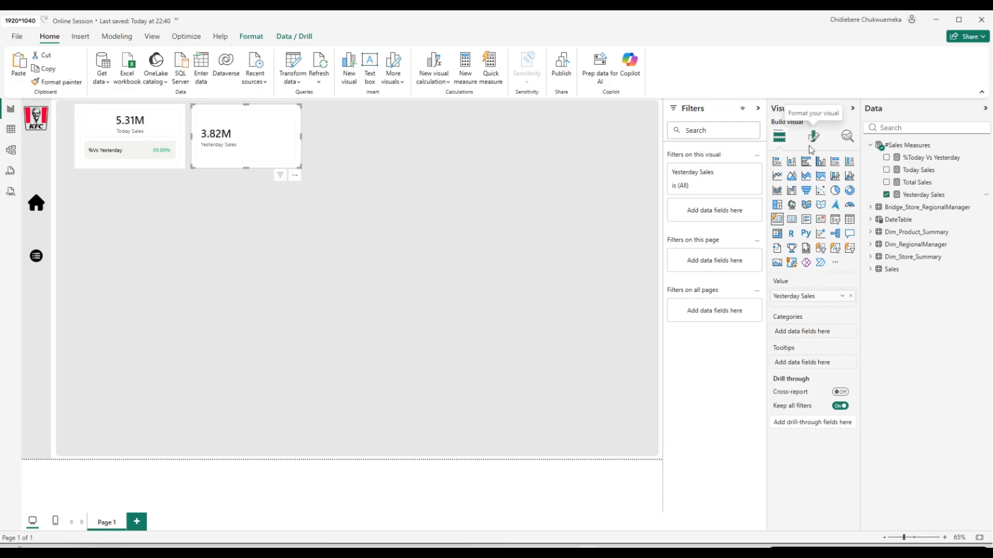
Open the Yesterday Sales measure and copy its whole formula.
left_click(915, 200)
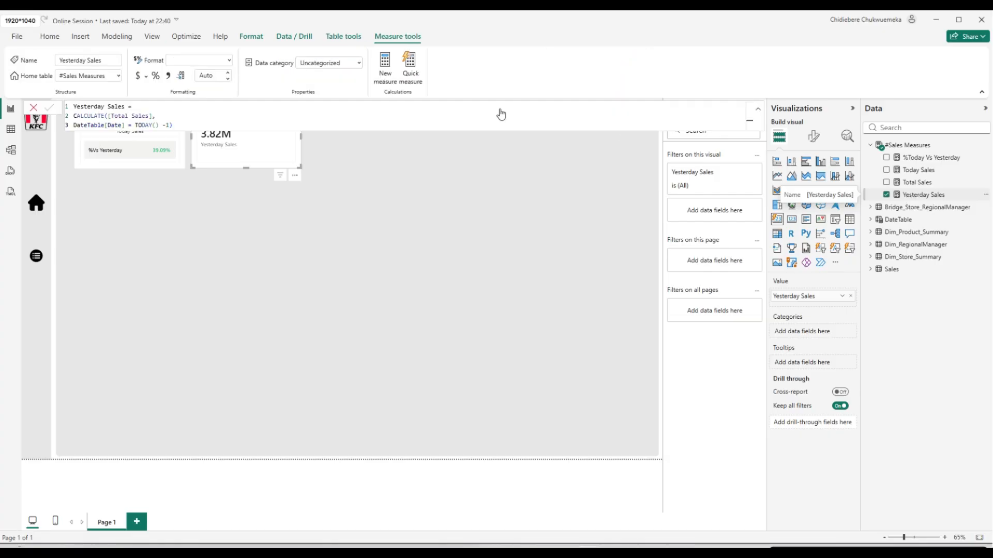
key("ctrl+a")
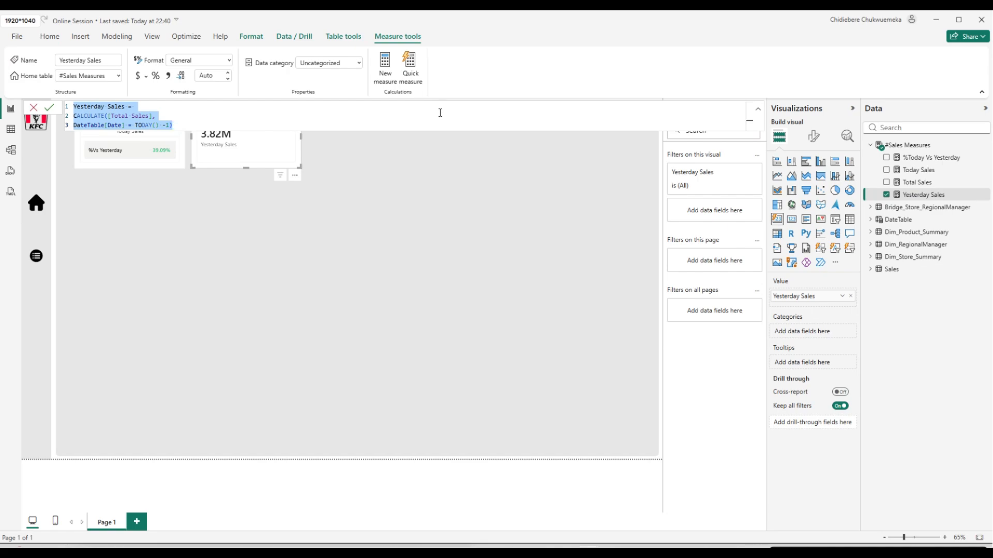
left_click(388, 77)
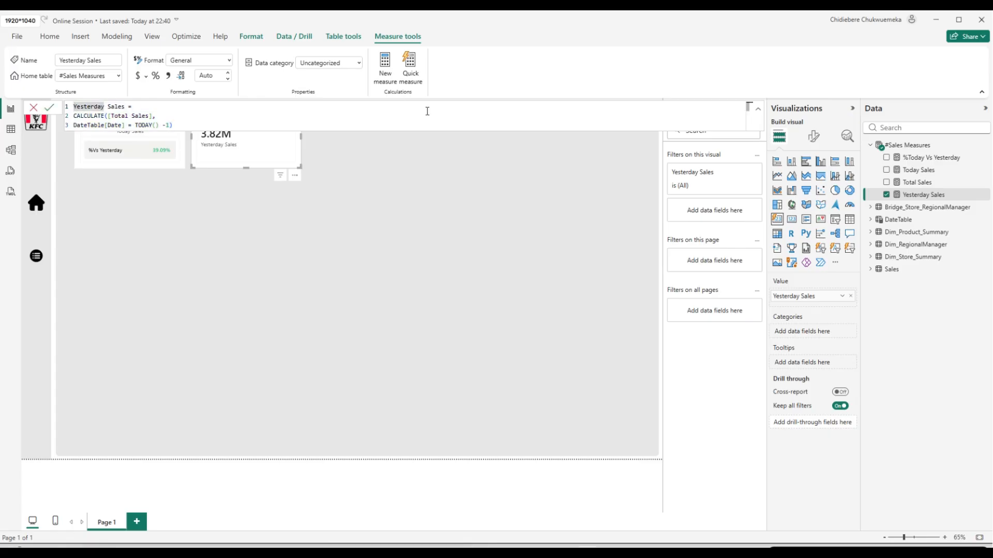
key("ctrl+v")
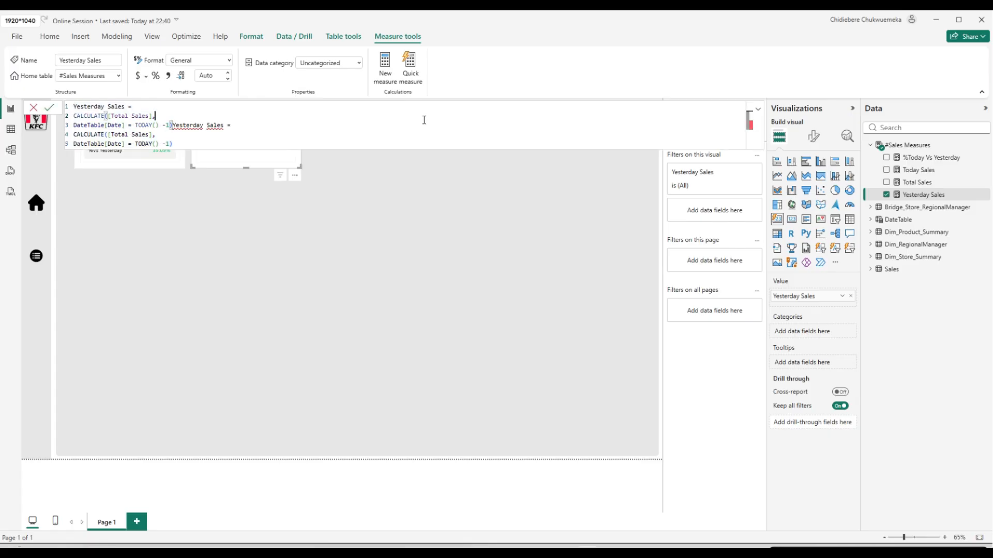
left_click(424, 117)
key("ctrl+z")
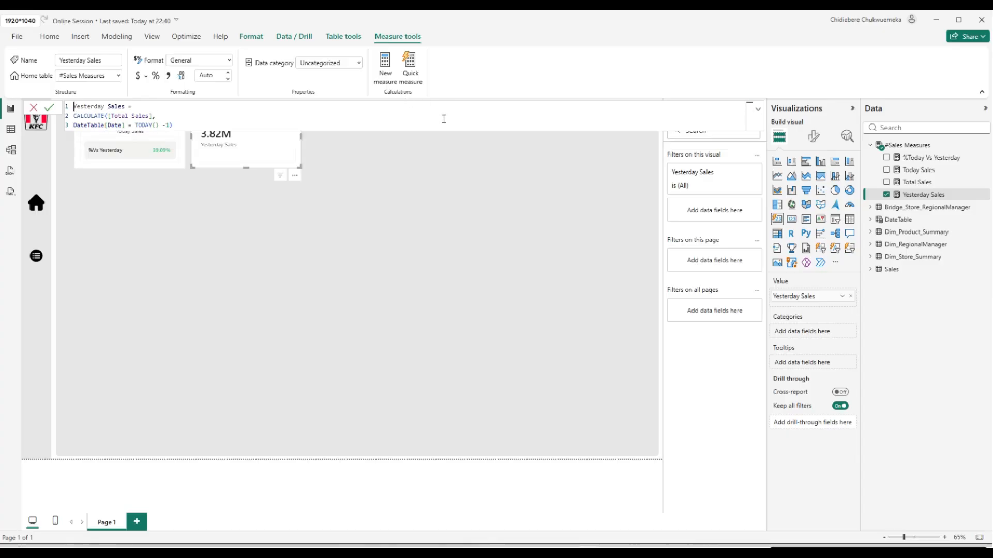
Create a Before Yesterday Sales measure from the copied formula, with the date condition changed to TODAY() -2.
left_click(387, 82)
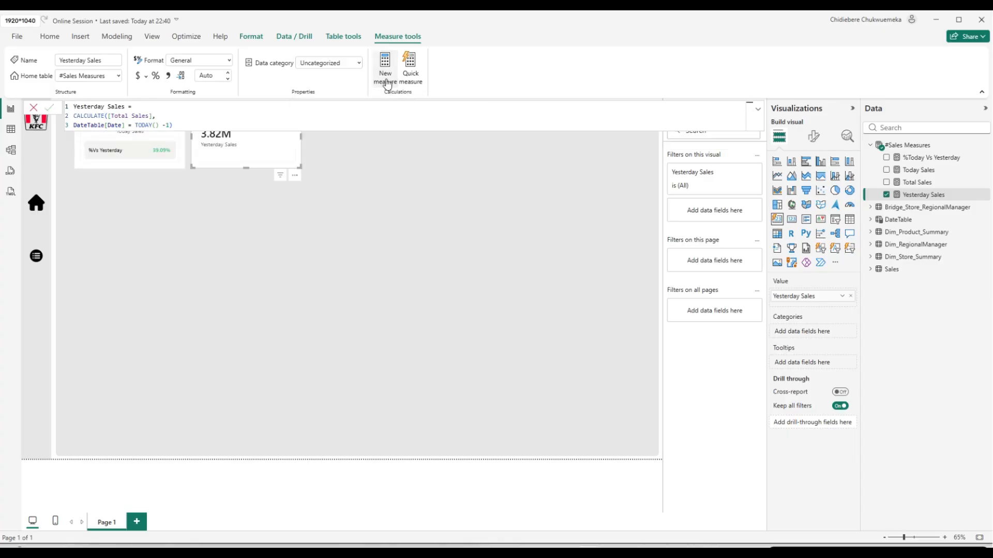
left_click(387, 82)
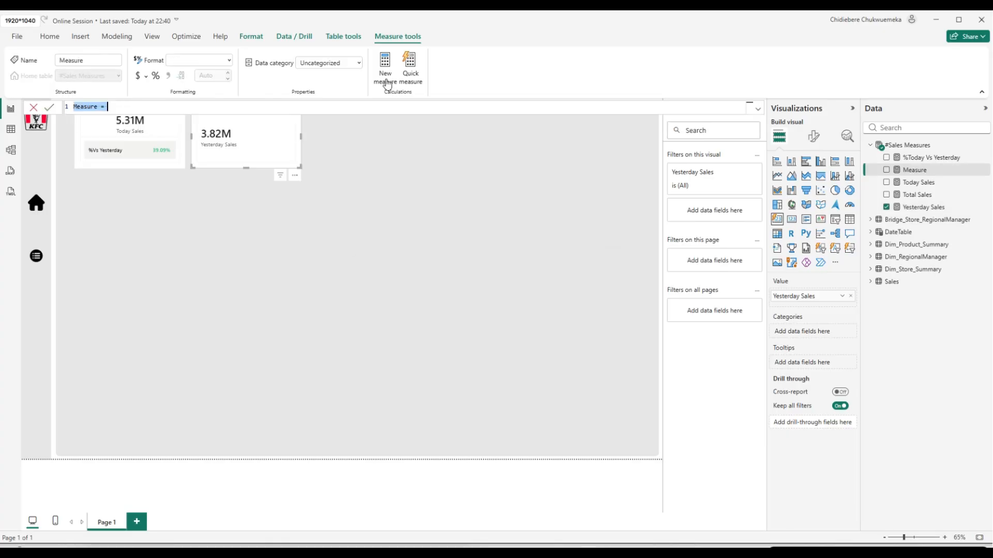
key("ctrl+v")
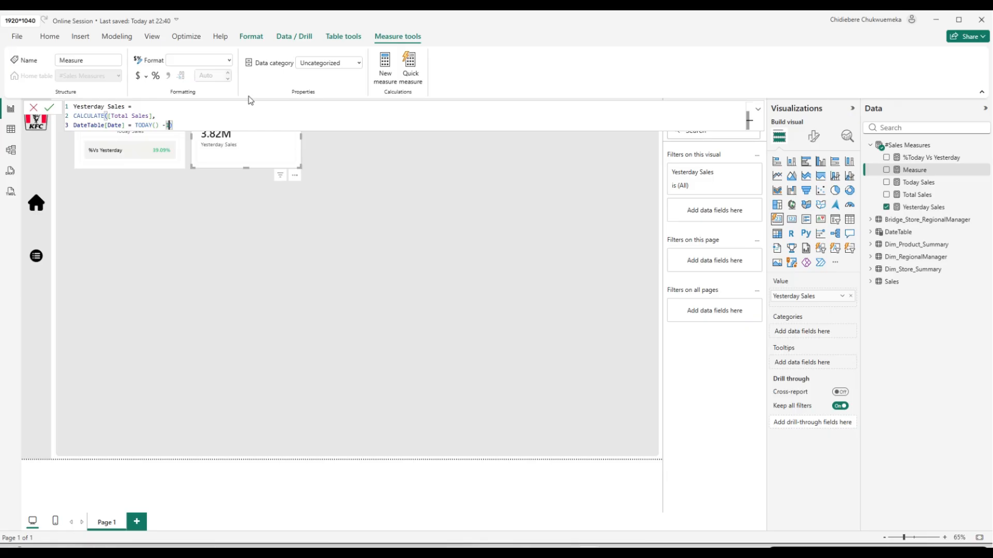
type("2")
key("Return")
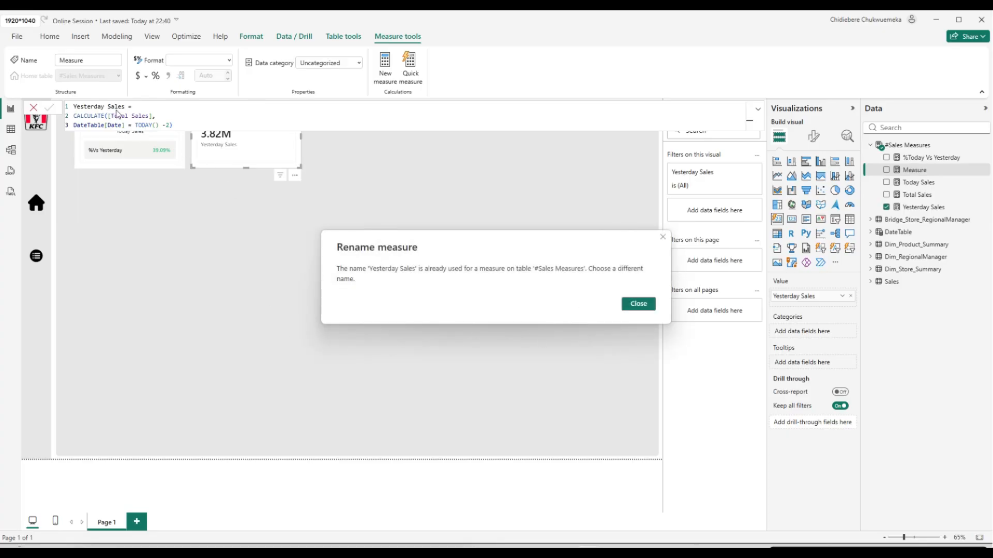
left_click(646, 306)
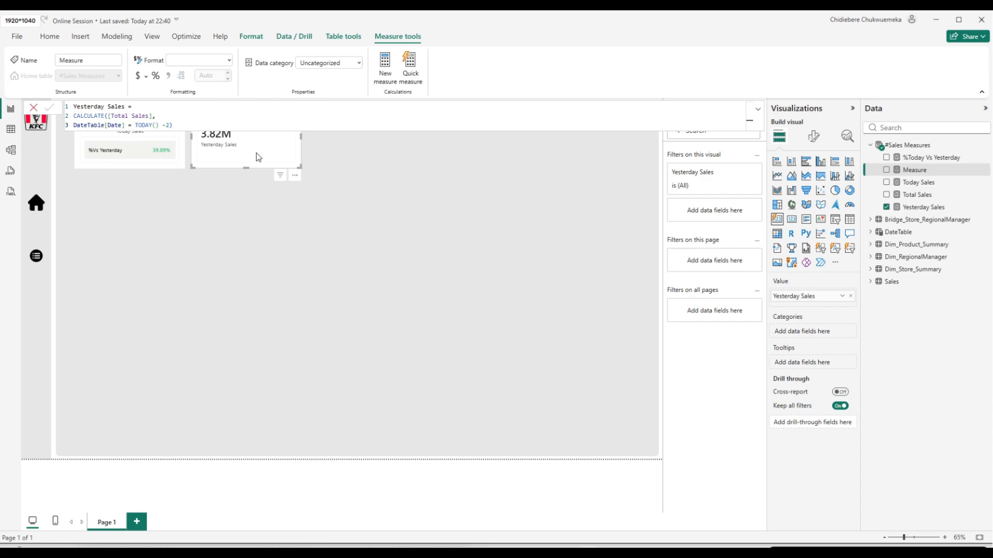
double_click(83, 107)
type("Before")
key("Return")
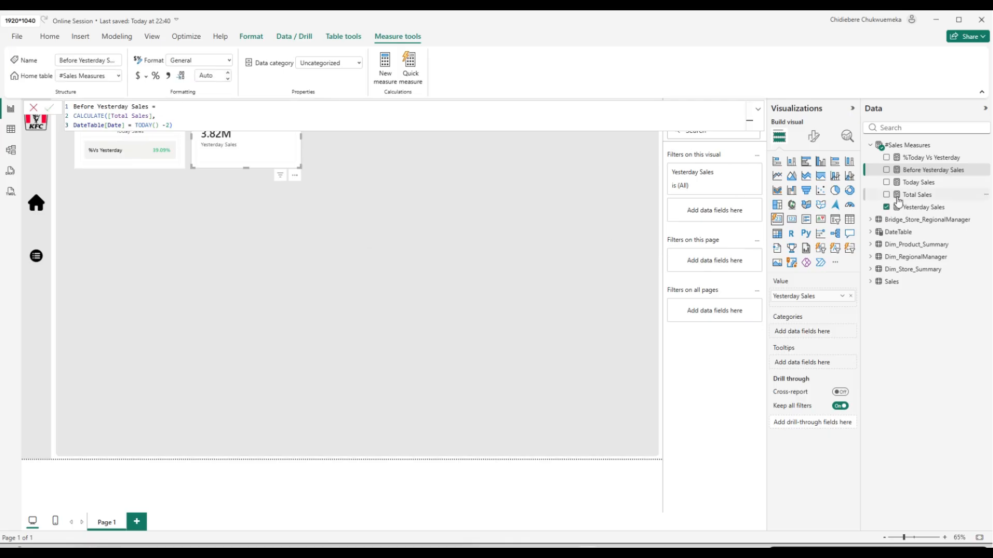
Check the %Today Vs Yesterday formula as a reference and start a new measure named %Yest Vs Day Before.
left_click(921, 160)
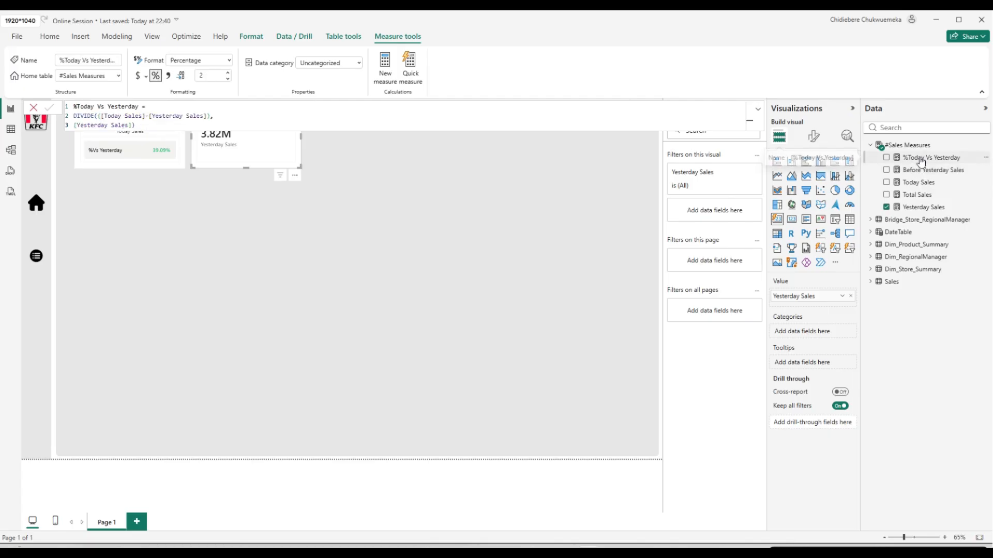
left_click(529, 115)
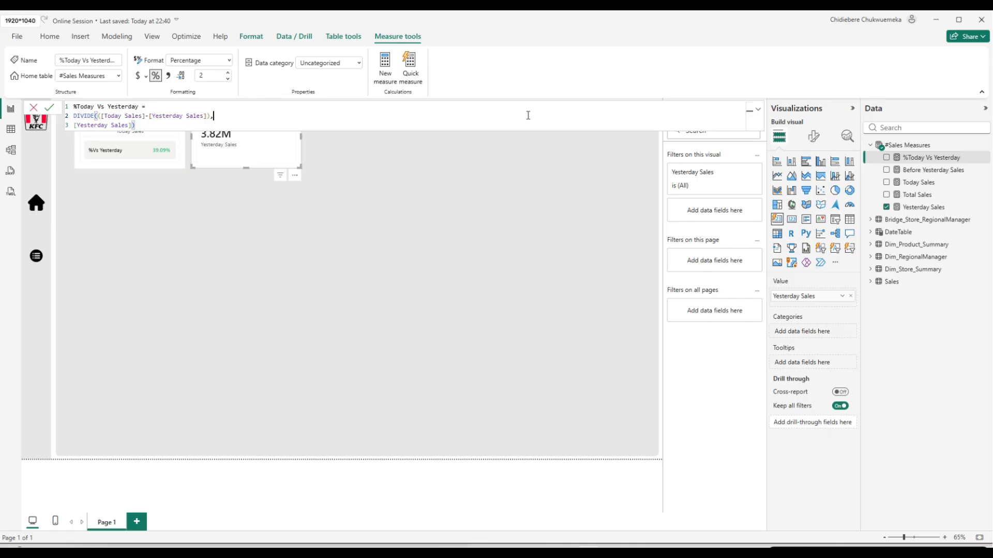
left_click(385, 75)
left_click(385, 75)
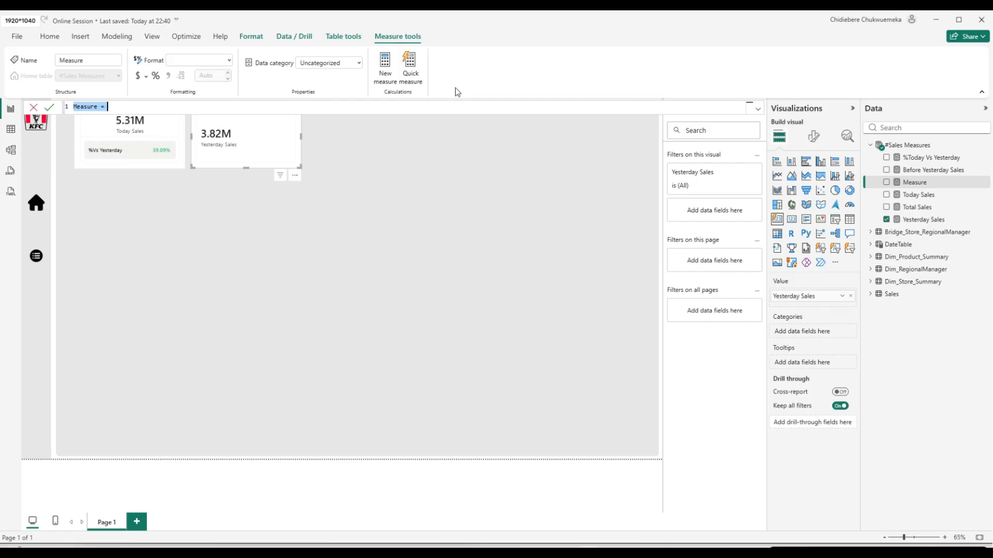
type("S")
type("Yes")
type("t")
type(" Vs ")
type("Day Bef")
type("ore ")
type("=")
key("shift+Return")
Begin the measure's expression with DIVIDE and the numerator ([Yesterday Sales]-[Before Yesterday Sales]).
type("de")
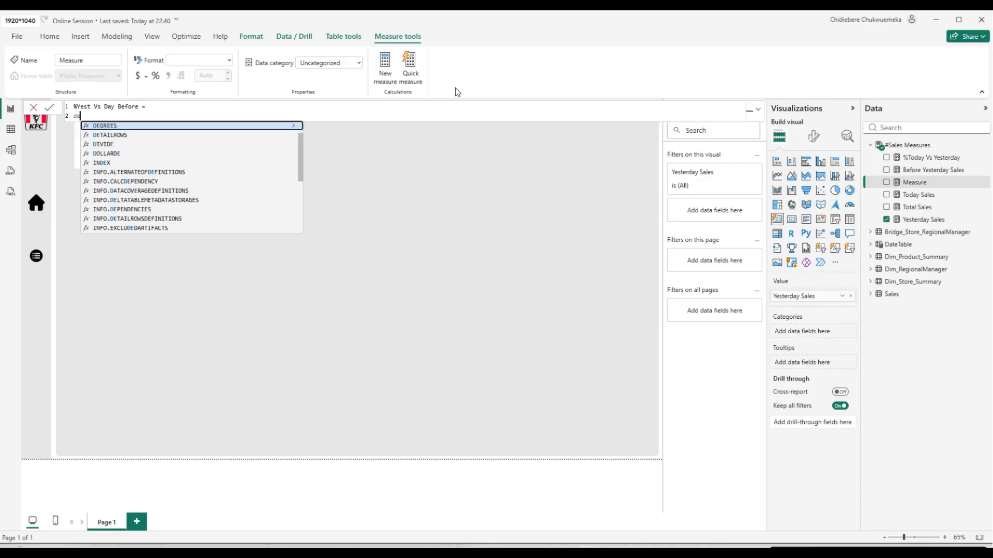
key("BackSpace")
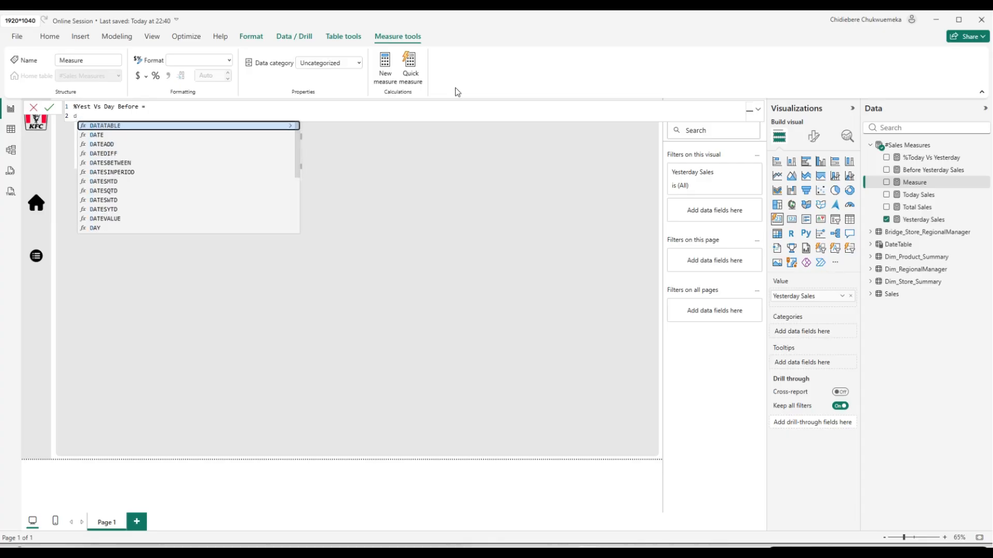
type("iv")
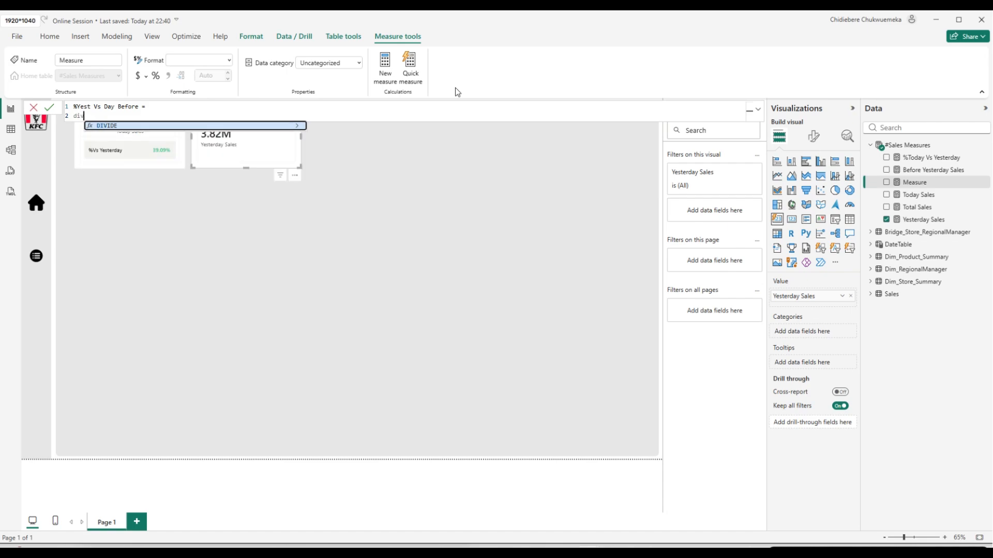
key("Tab")
key("shift+Return")
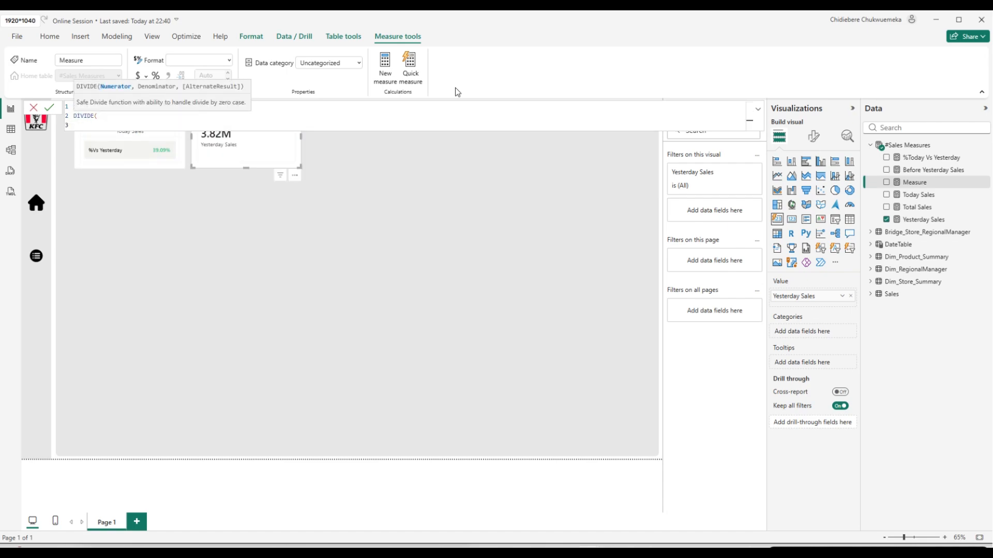
type("(")
type("[Yesterday Sales]")
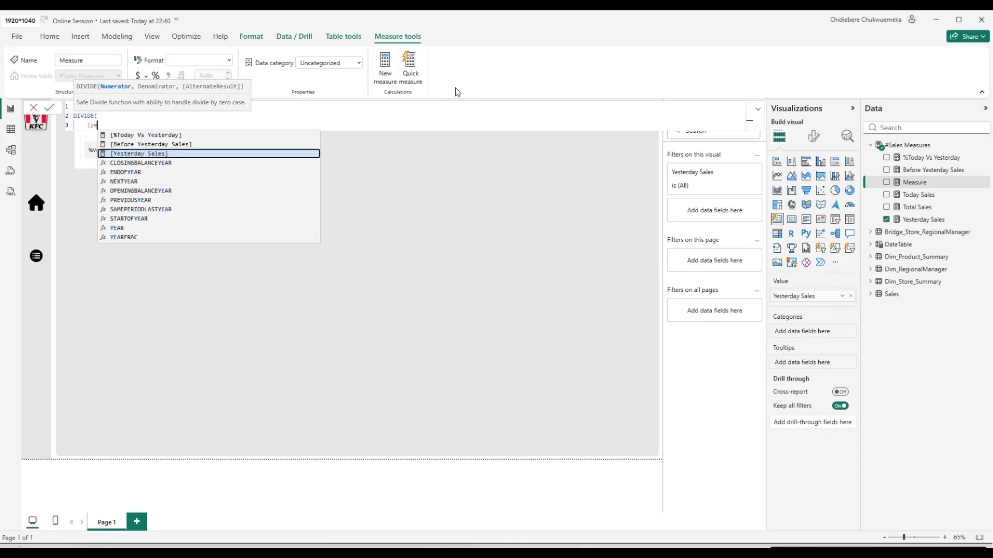
key("Tab")
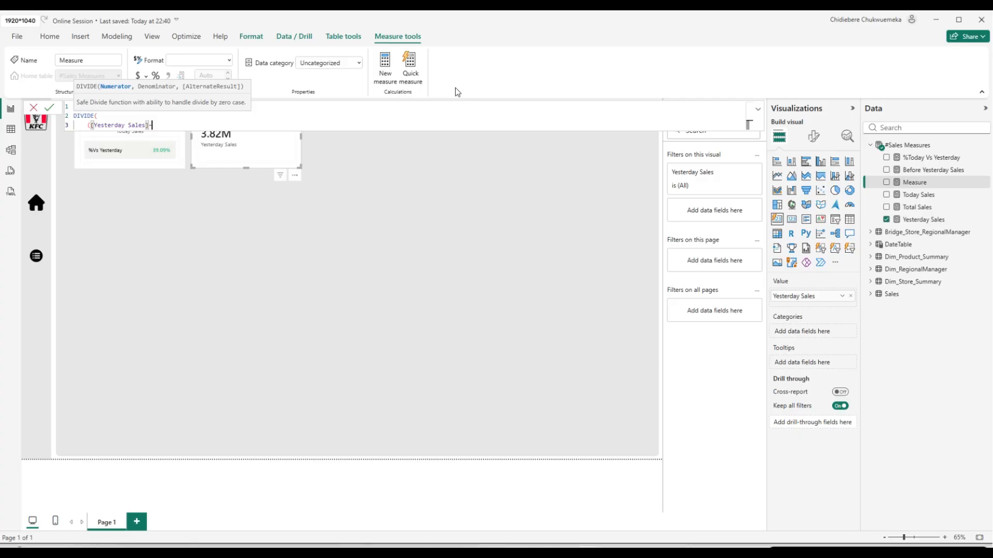
type("-")
type("[Before Yesterday Sales]")
key("Tab")
type("),")
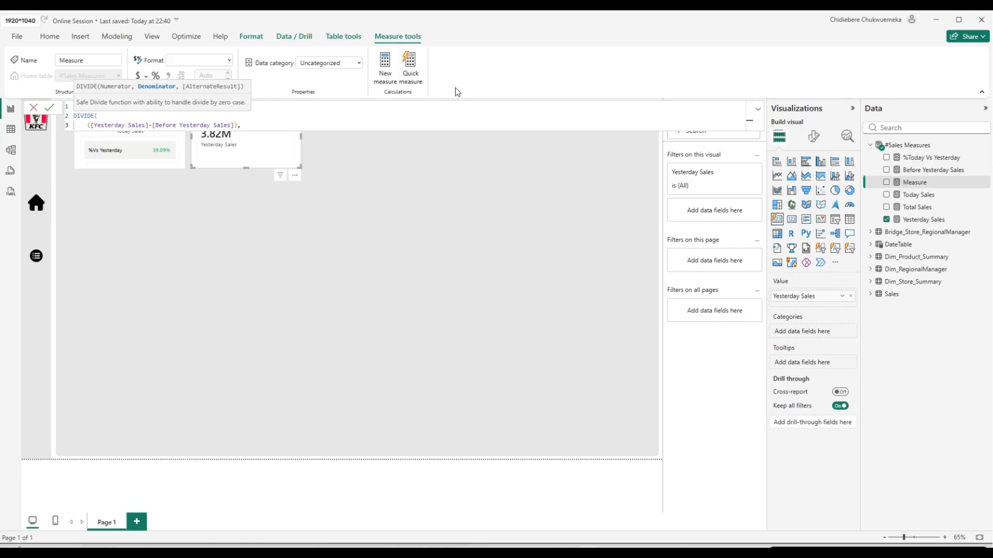
Complete the DIVIDE expression with [Before Yesterday Sales] as the denominator, commit the measure and format it as a percentage.
key("shift+Return")
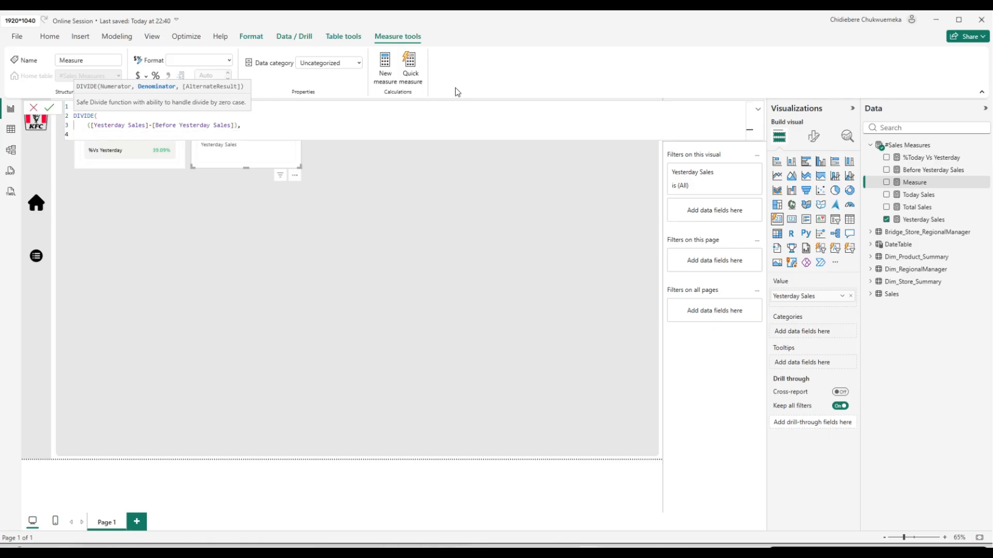
type("[Before Yesterday Sales])")
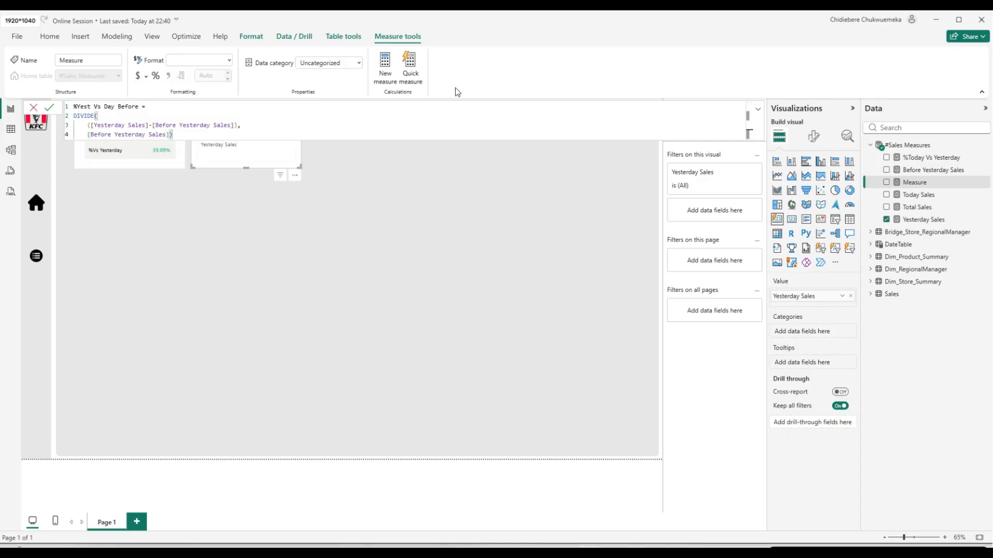
key("Return")
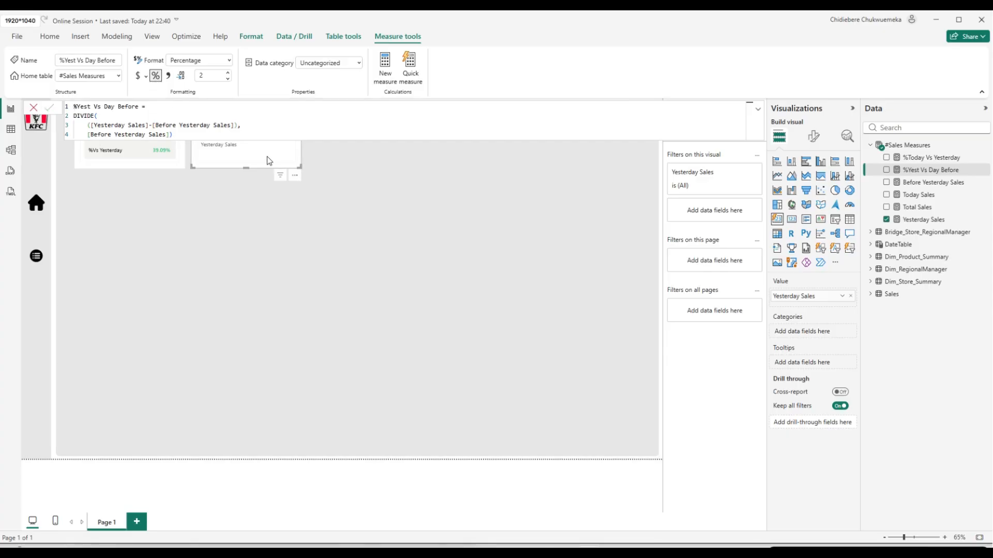
Add the %Yest Vs Day Before measure as a reference label on the Yesterday Sales card.
left_click(371, 185)
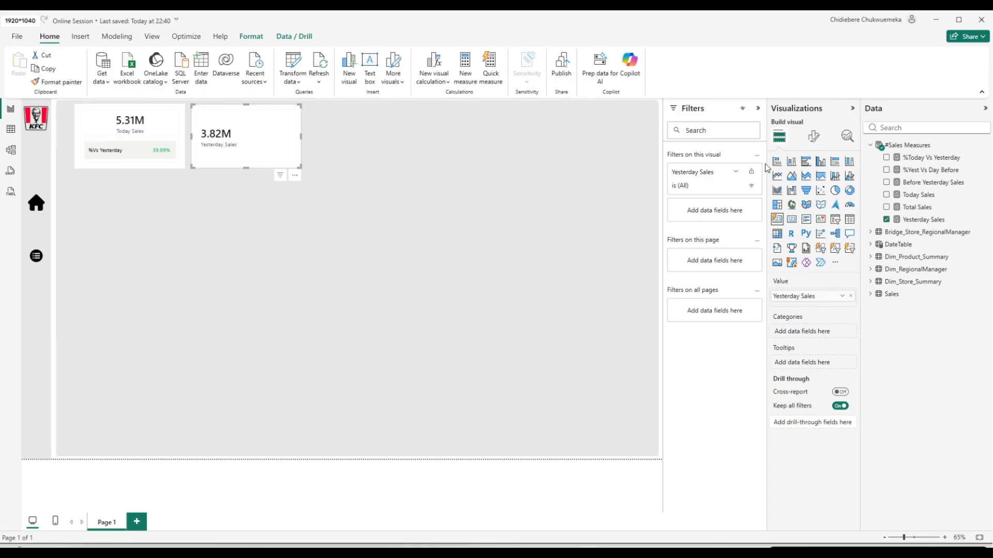
left_click(815, 139)
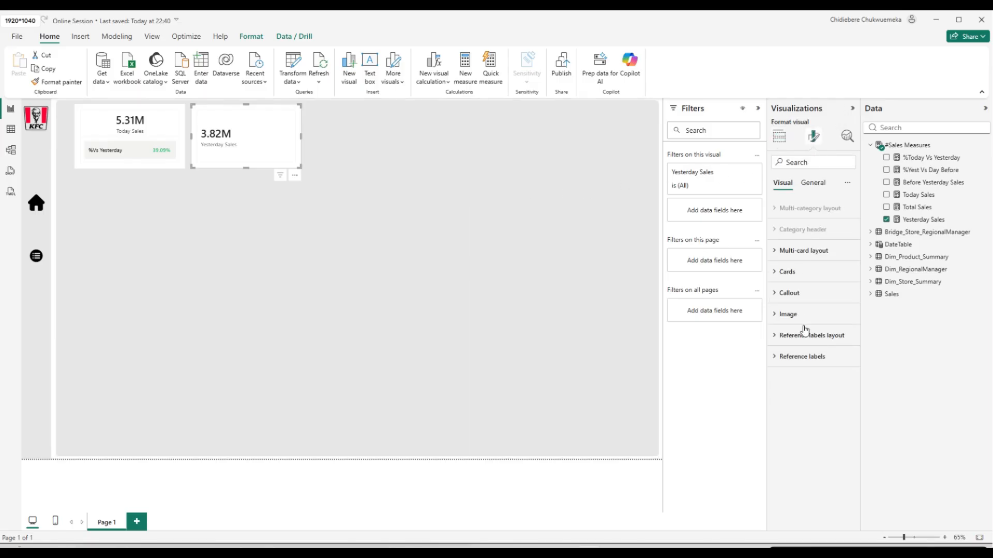
left_click(811, 358)
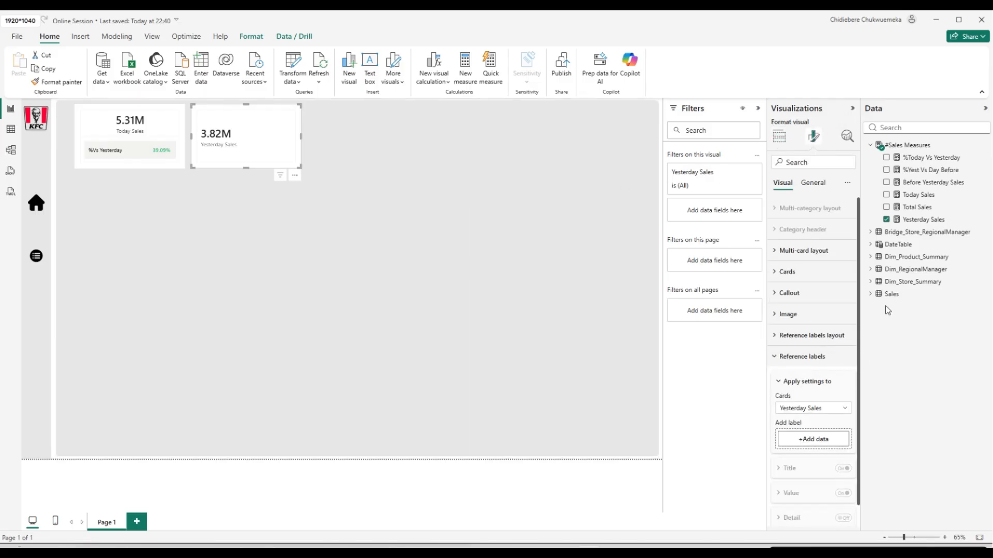
scroll(857, 327, "down", 1)
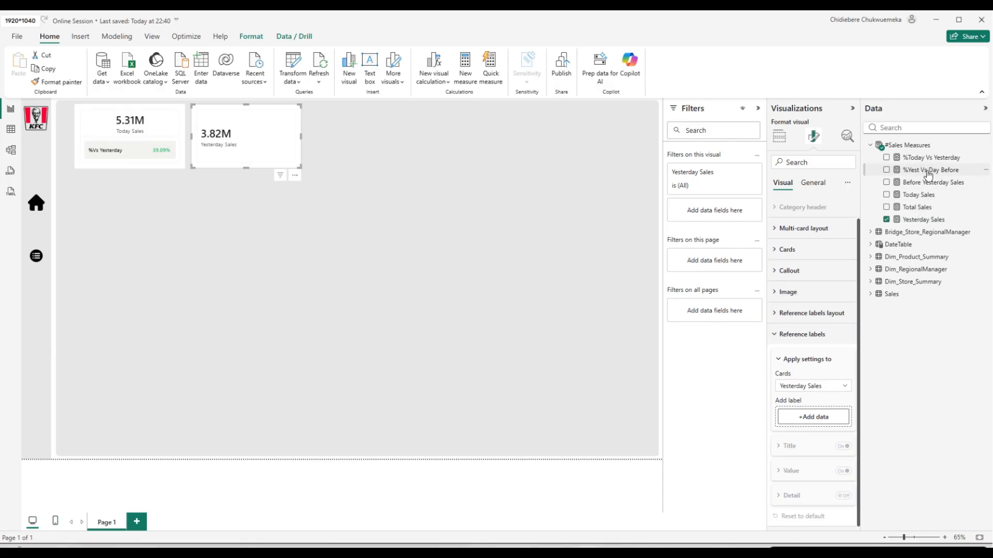
left_click_drag(928, 172, 832, 420)
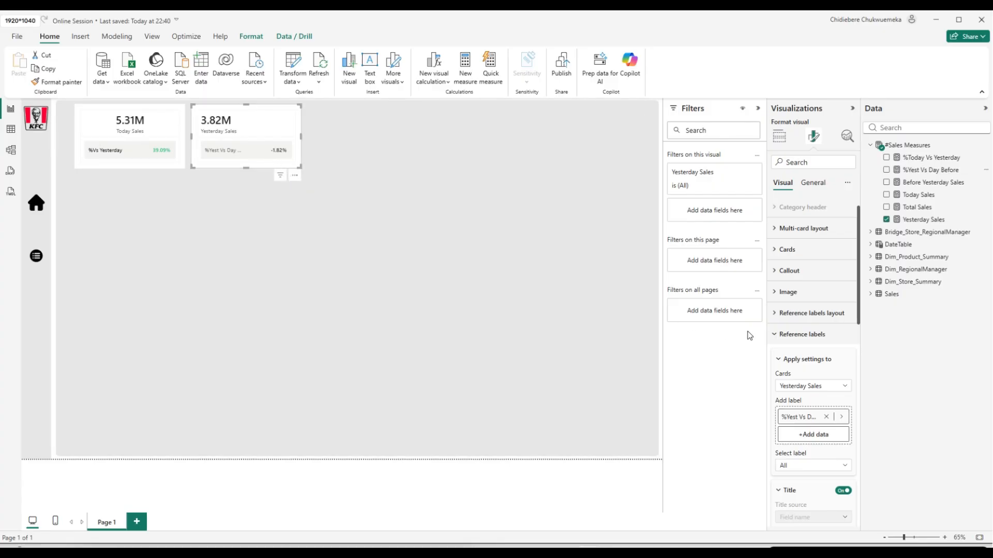
Target the %Yest Vs Day Before label and set its title source to Custom.
scroll(820, 347, "down", 3)
left_click(838, 311)
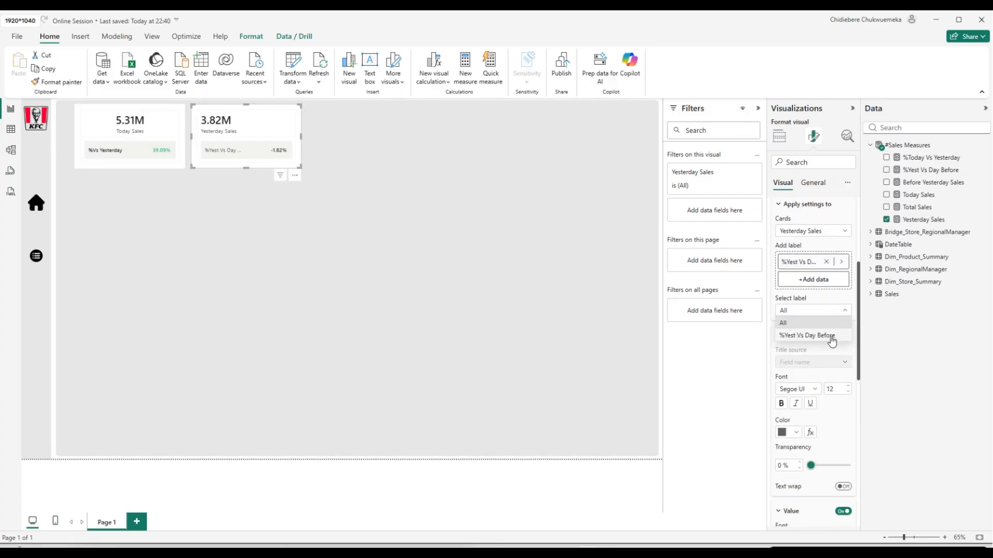
left_click(829, 336)
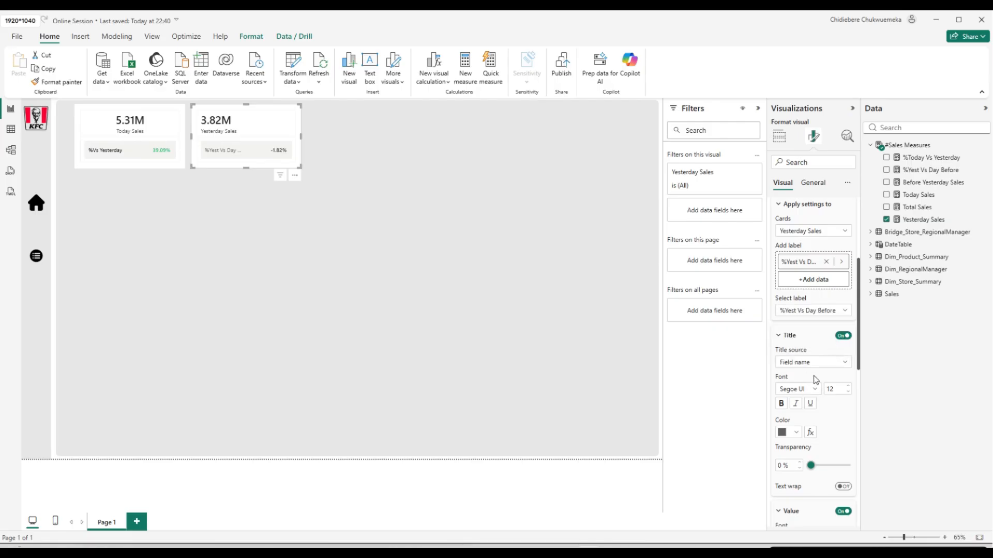
left_click(831, 365)
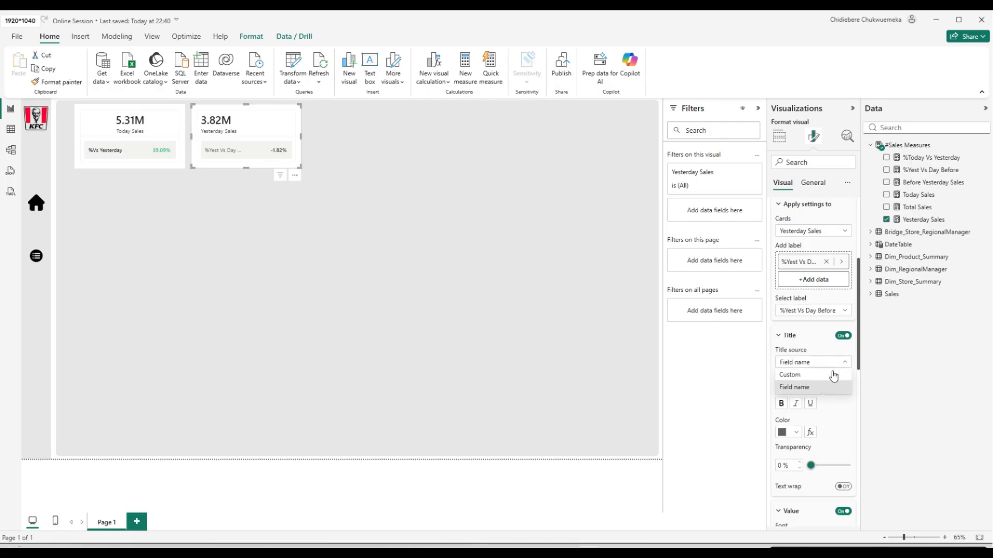
left_click(809, 375)
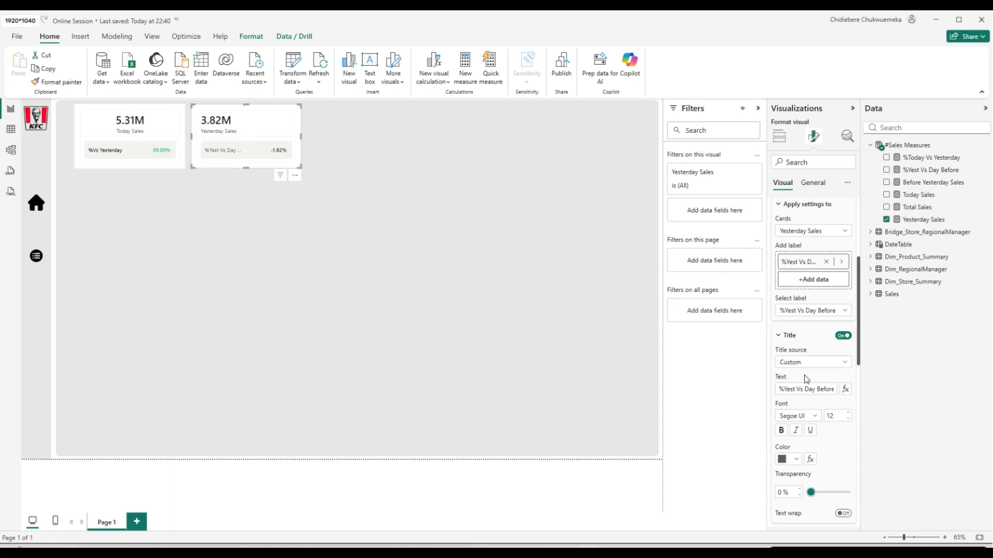
Change the reference label's title text to %Vs Prev Day.
left_click(797, 389)
key("BackSpace")
key("BackSpace")
key("BackSpace")
key("BackSpace")
key("BackSpace")
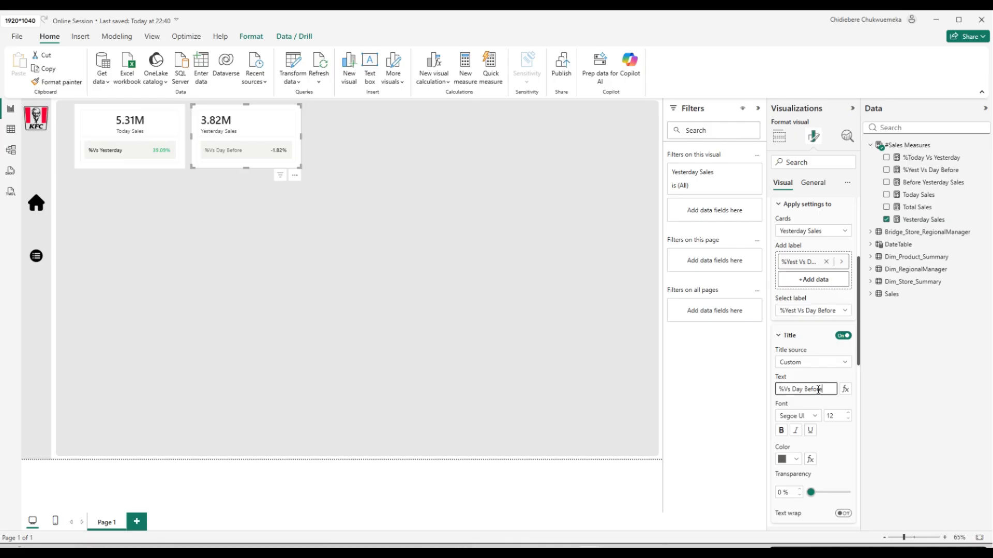
left_click_drag(818, 389, 792, 391)
type("Prev")
Set the reference label's title colour to black.
scroll(812, 458, "up", 2)
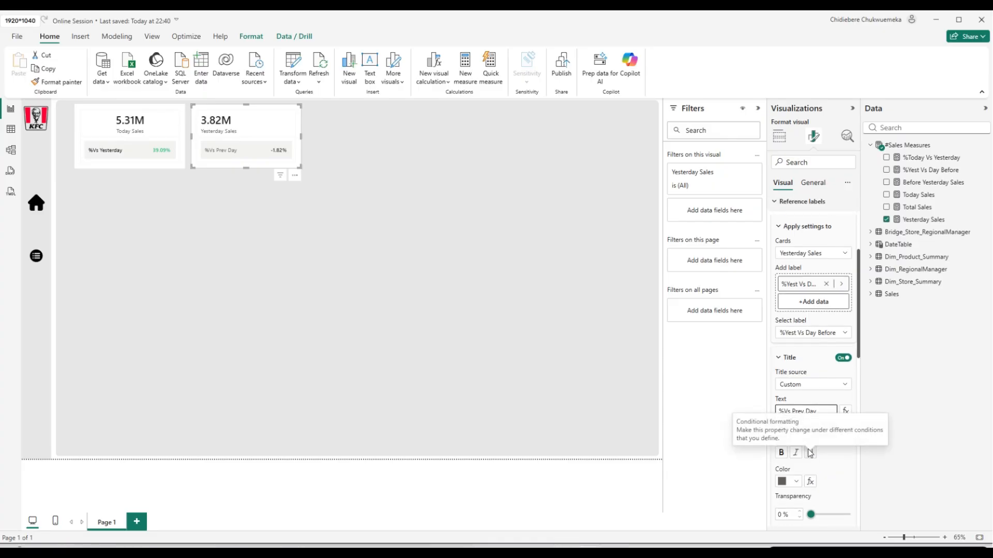
left_click(797, 511)
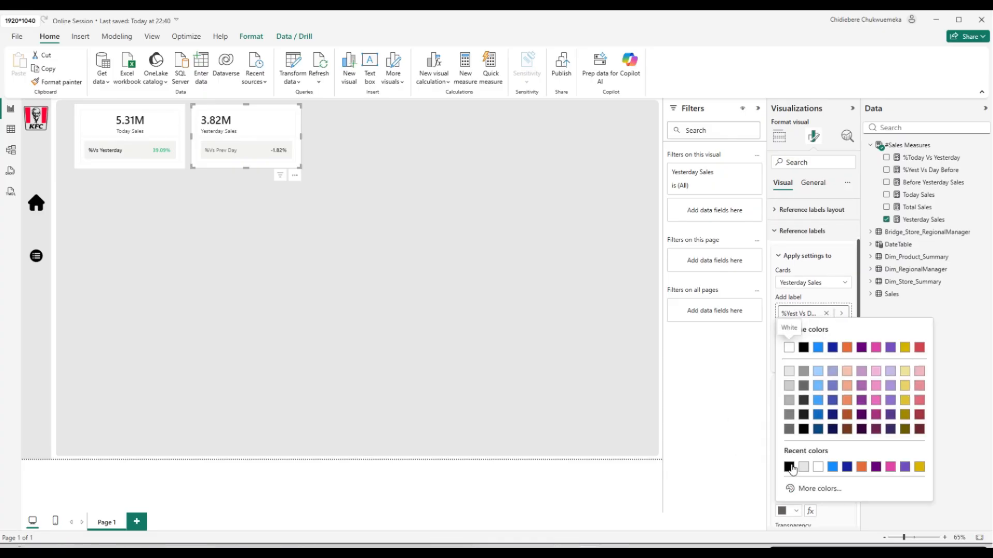
left_click(791, 468)
scroll(827, 486, "down", 2)
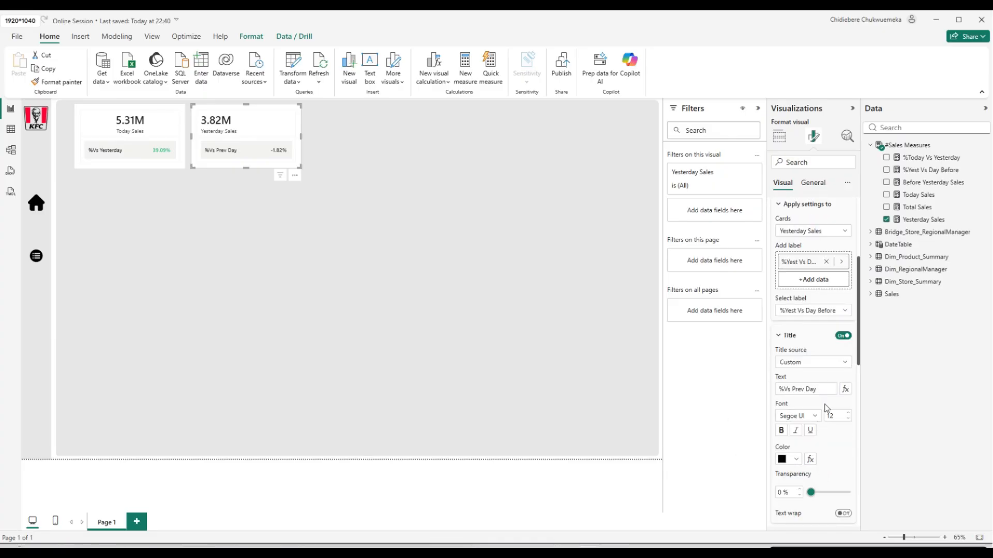
Set up rules-based conditional formatting for the reference label's value colour, based on the %Yest Vs Day Before measure.
scroll(806, 222, "up", 3)
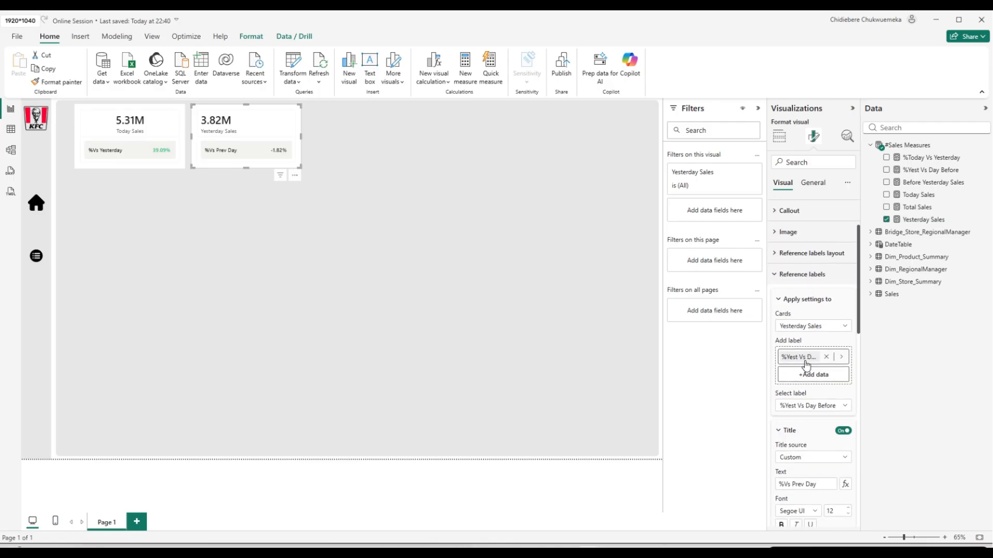
scroll(796, 290, "down", 3)
left_click(784, 336)
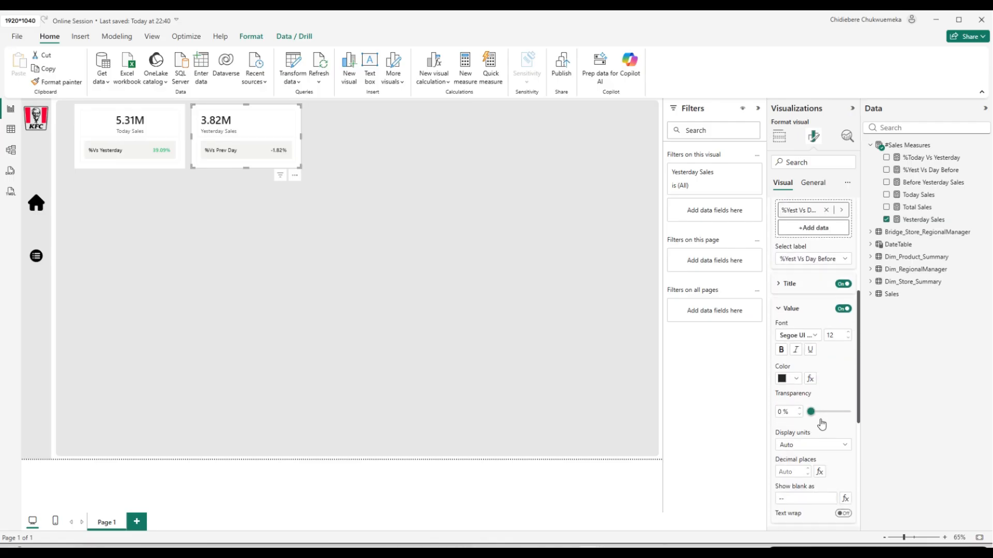
scroll(821, 420, "down", 2)
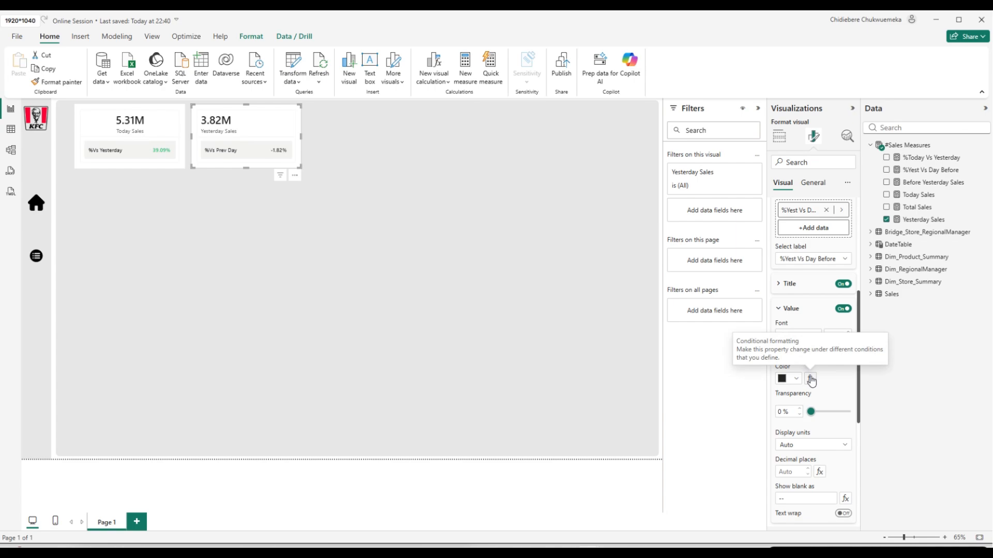
left_click(810, 379)
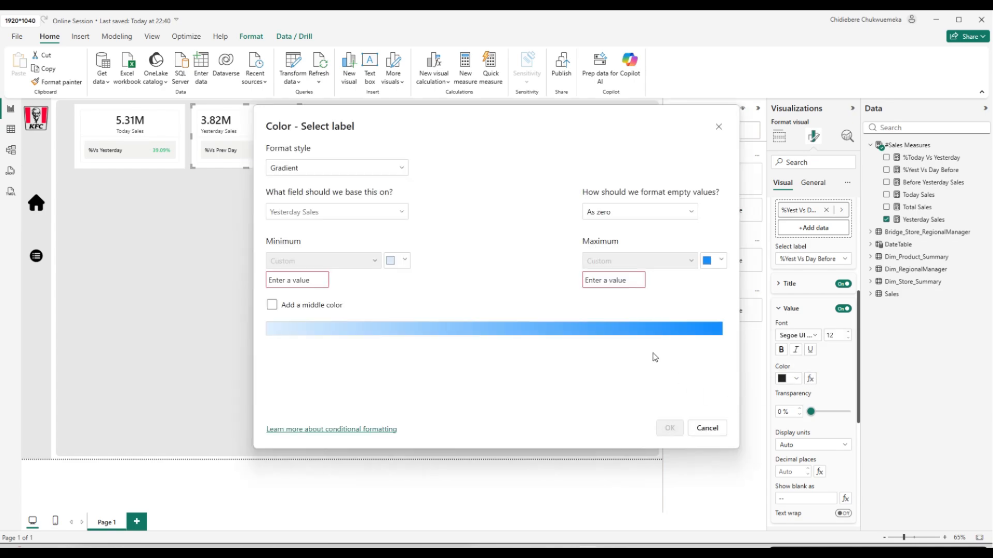
left_click(398, 213)
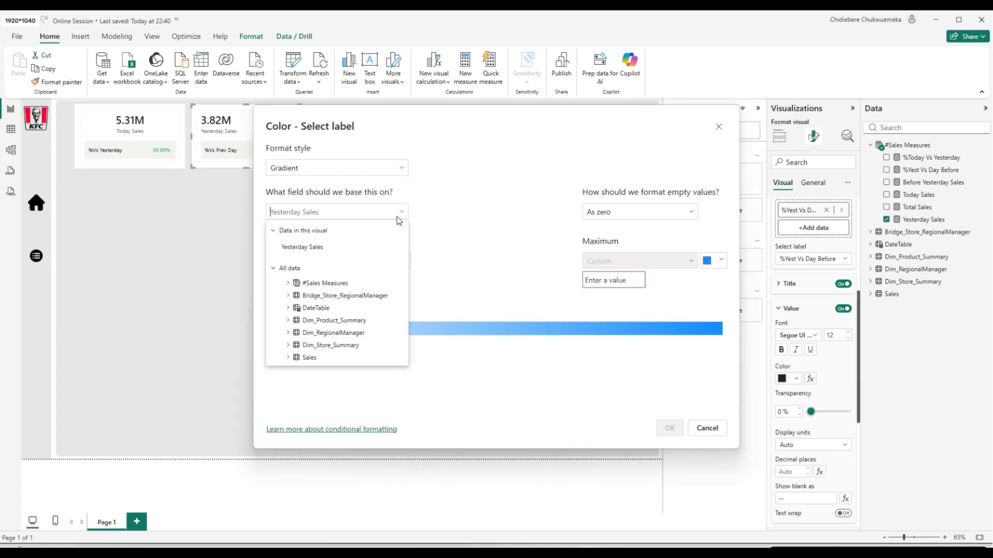
left_click(288, 284)
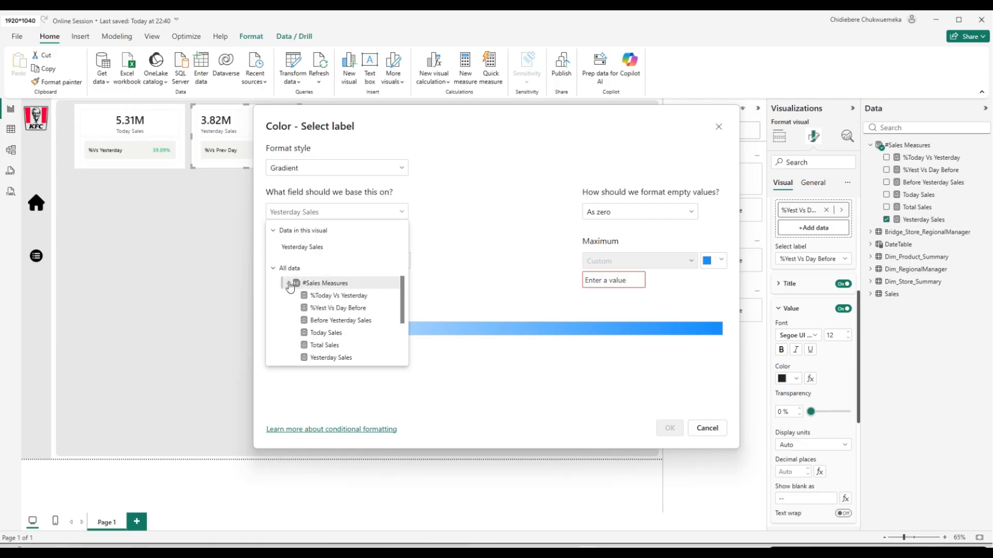
left_click(329, 309)
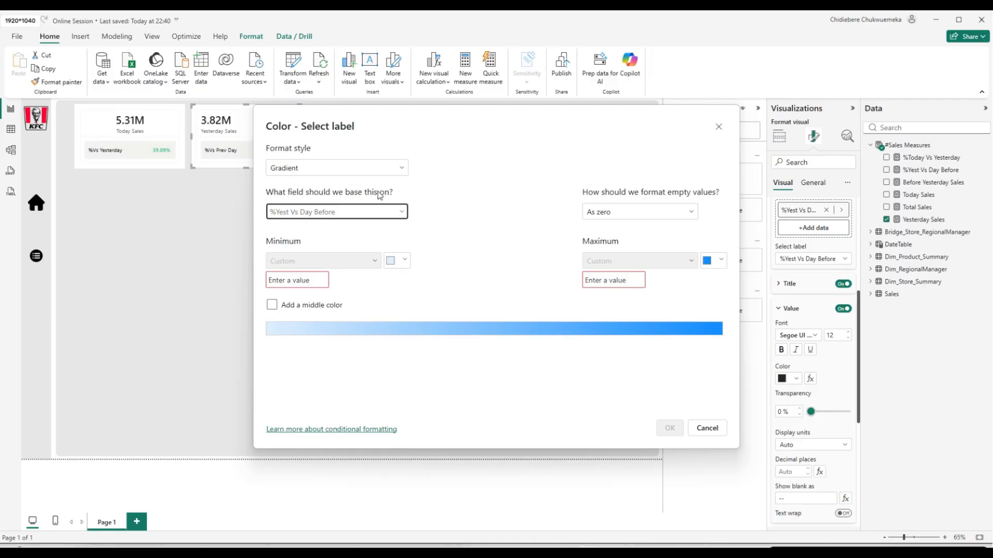
left_click(396, 168)
left_click(372, 204)
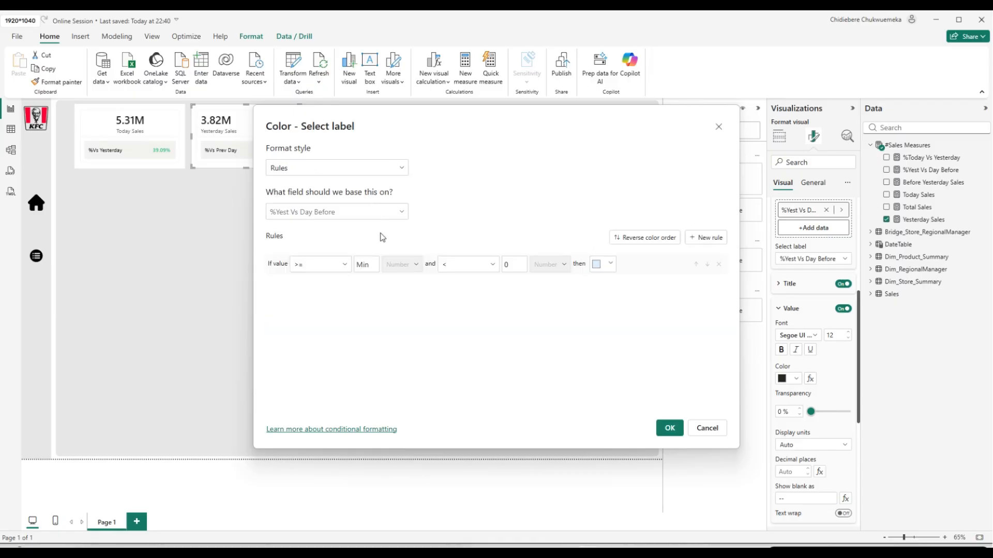
Define the first colour rule so values from -10000 to below 0 are shown in red.
left_click(367, 264)
type("-10000")
left_click(606, 264)
left_click(667, 271)
Add a second colour rule covering values from 0 to below 1000000.
left_click(722, 237)
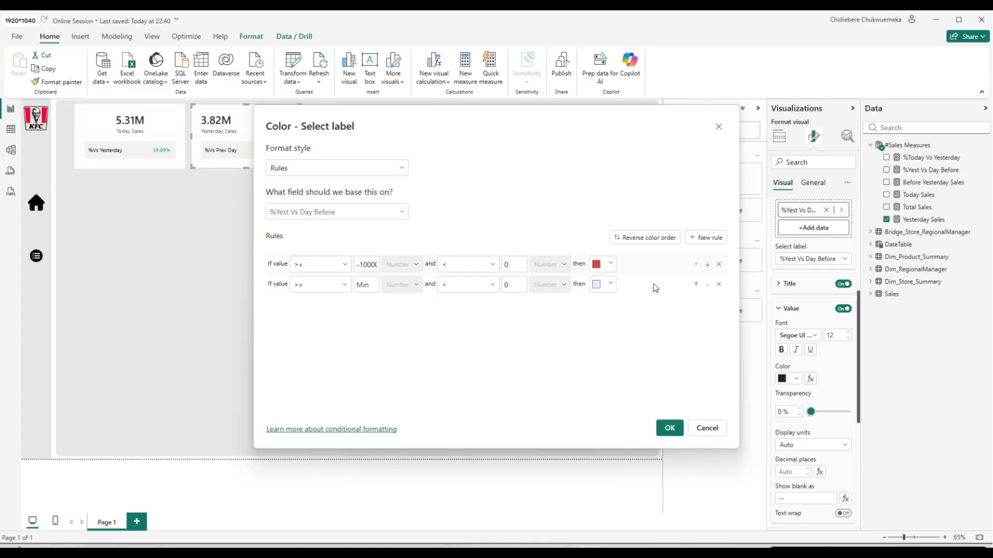
left_click(368, 284)
type("0")
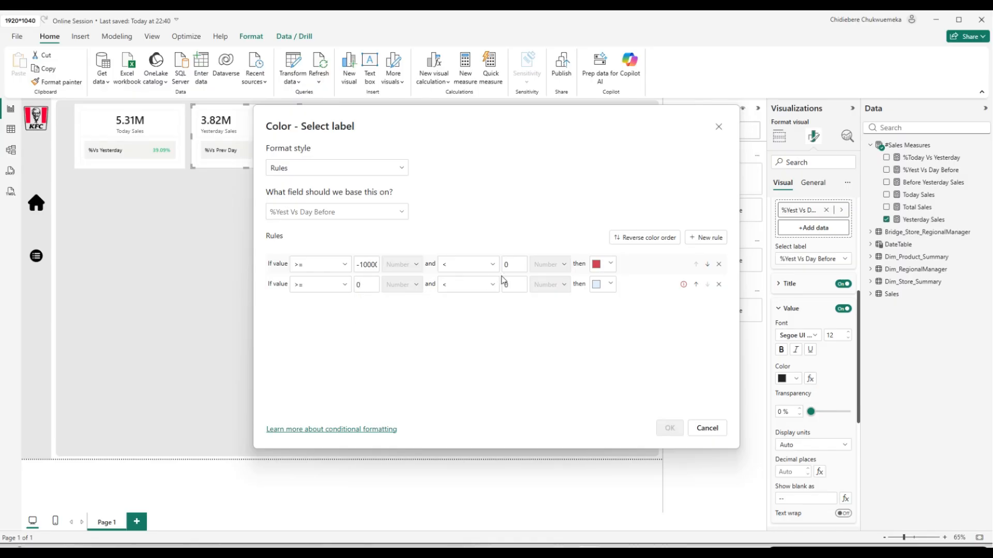
left_click(524, 285)
type("1")
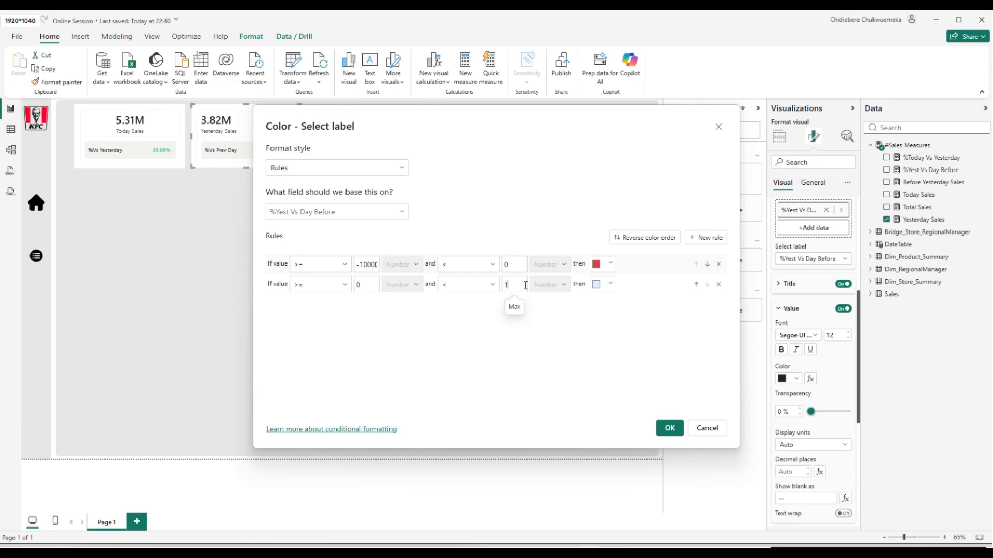
type("000000")
Give the second rule the green colour #35BB78 and apply the conditional formatting.
left_click(611, 284)
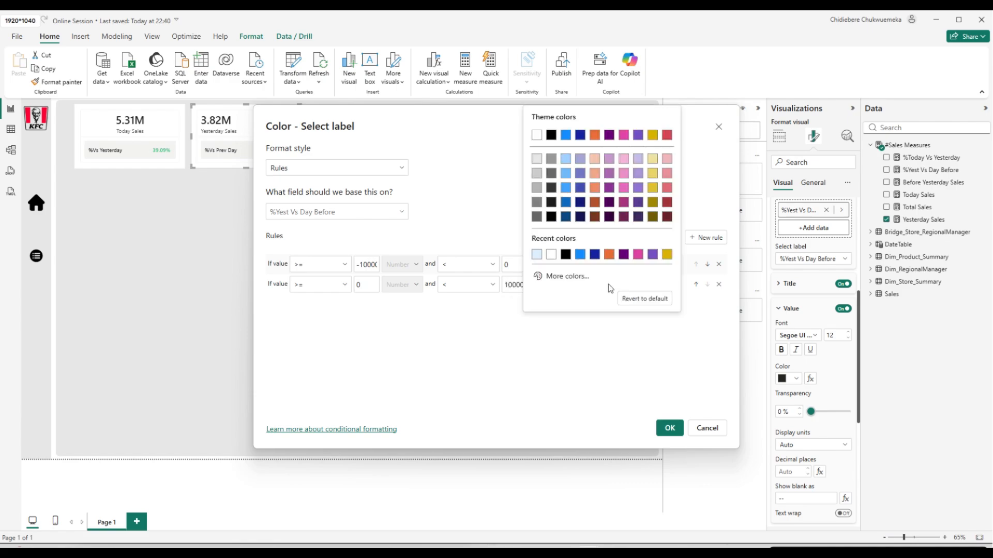
left_click(568, 276)
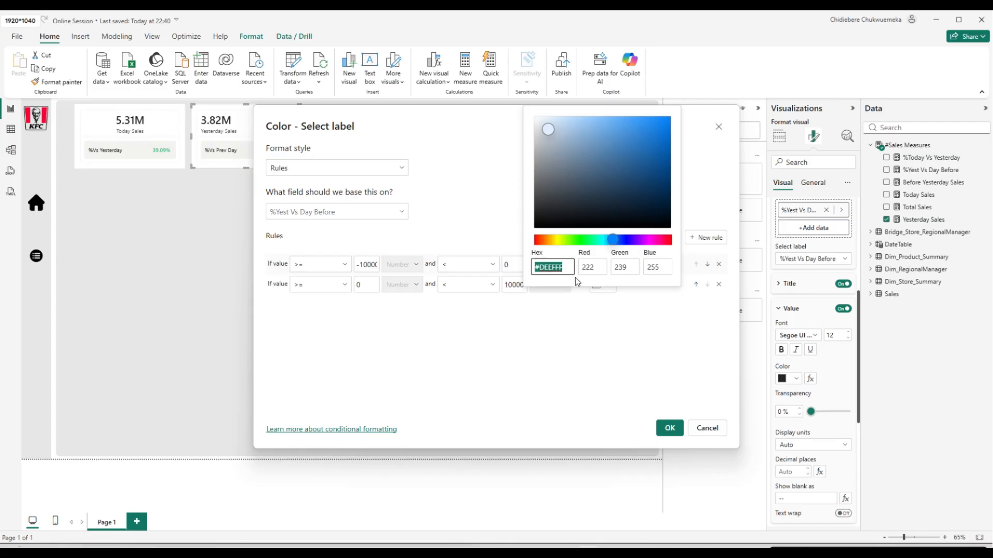
type("35BB")
type("78")
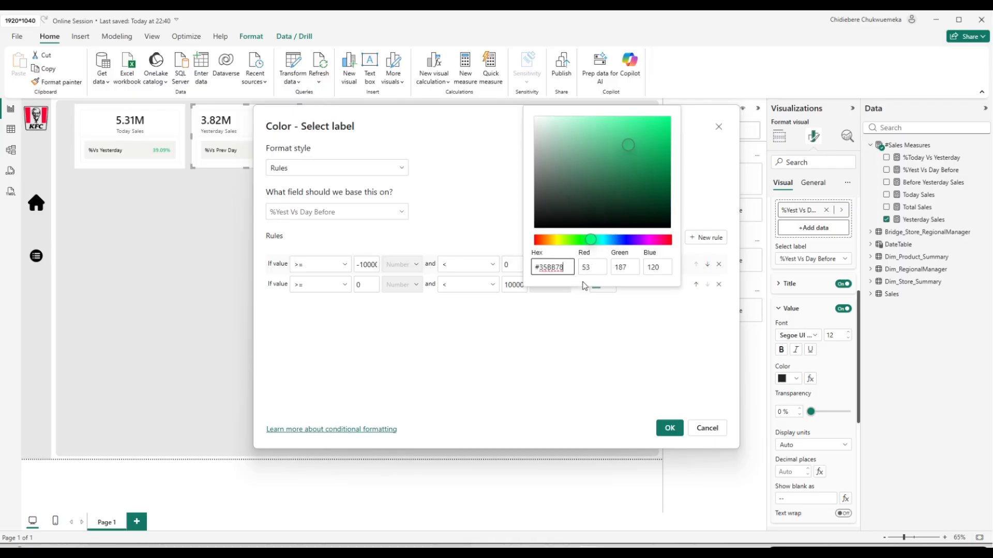
left_click(671, 435)
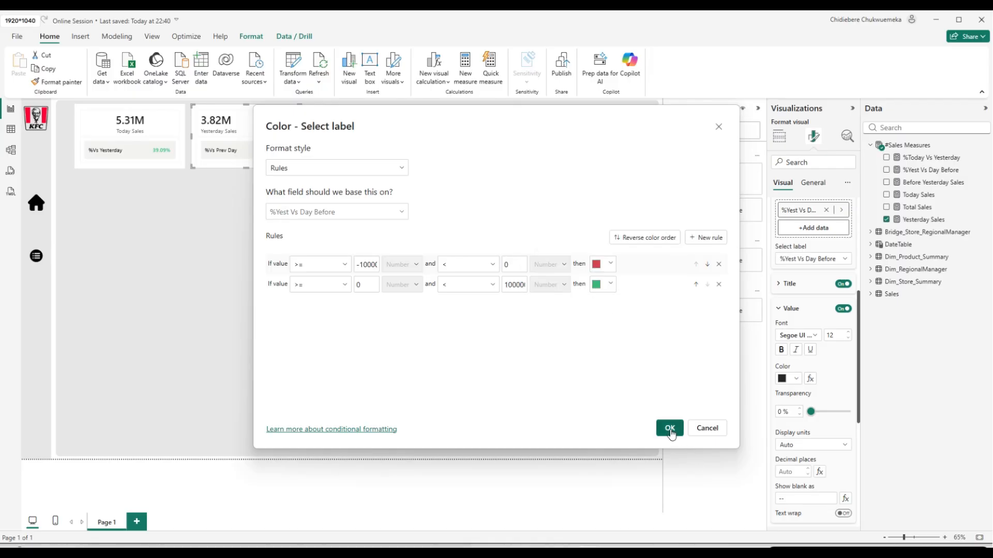
left_click(670, 434)
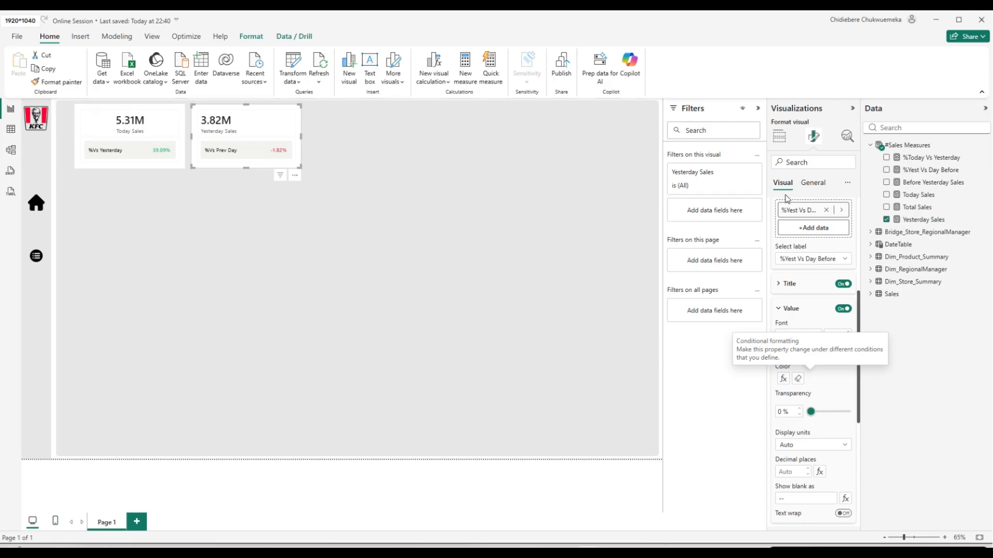
Centre the callout value horizontally for the Yesterday Sales card.
scroll(804, 212, "up", 3)
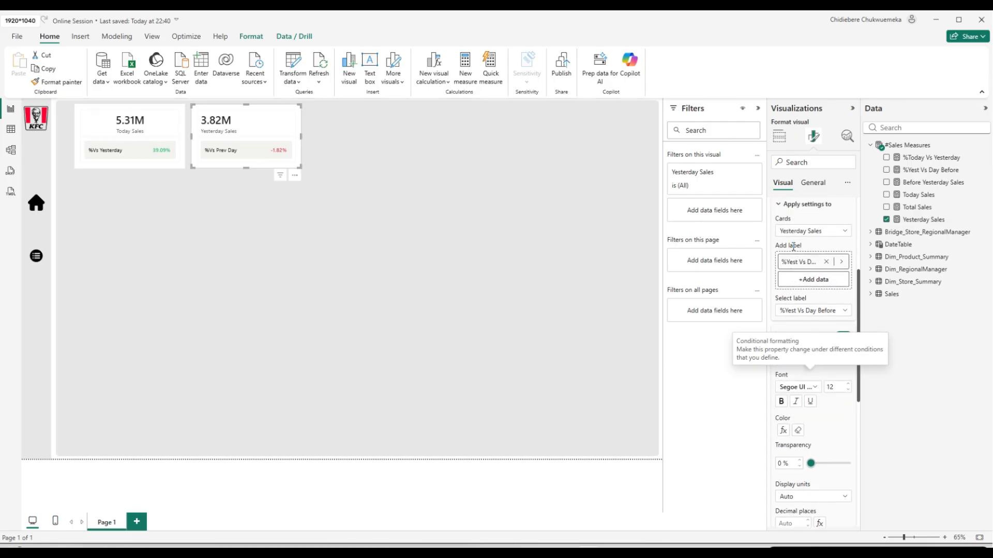
left_click(775, 282)
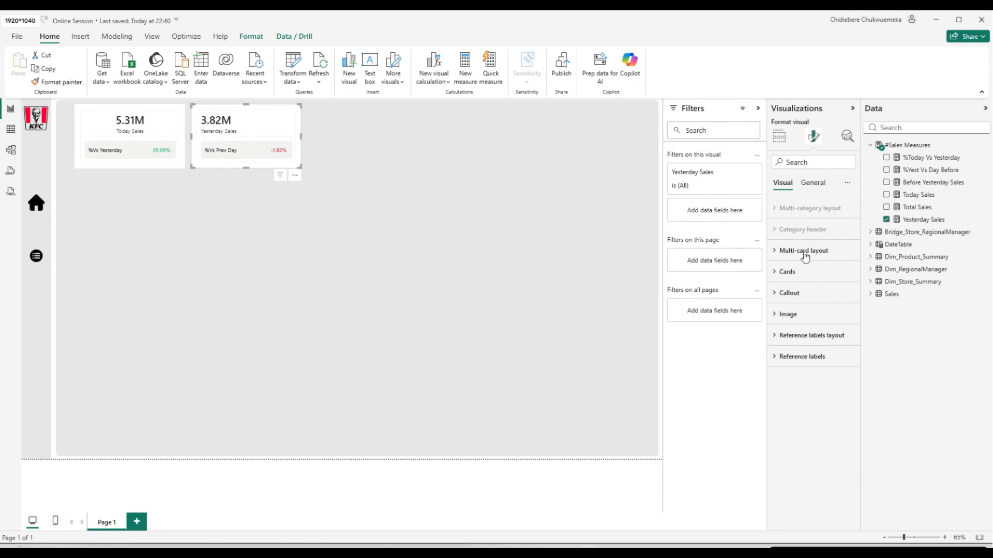
left_click(806, 300)
scroll(804, 348, "down", 3)
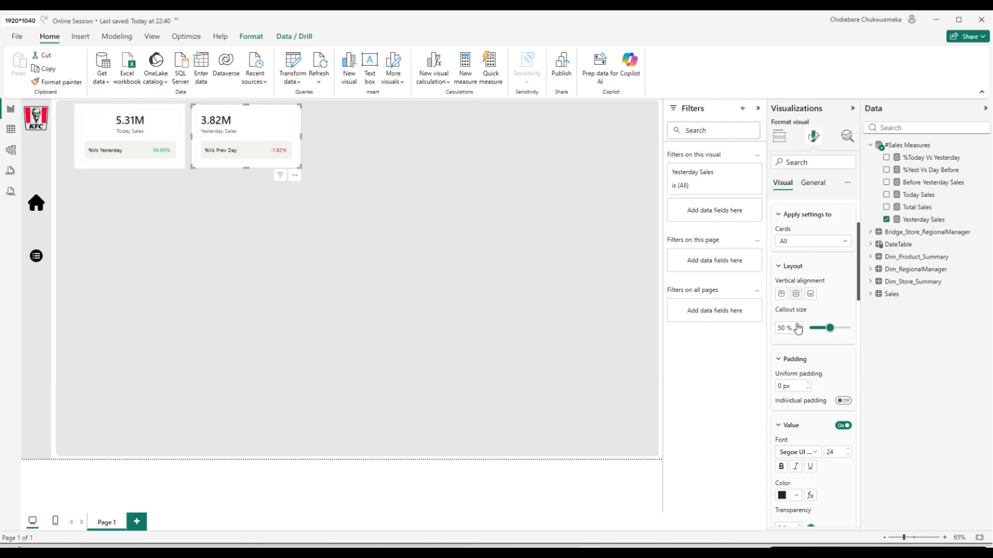
left_click(836, 245)
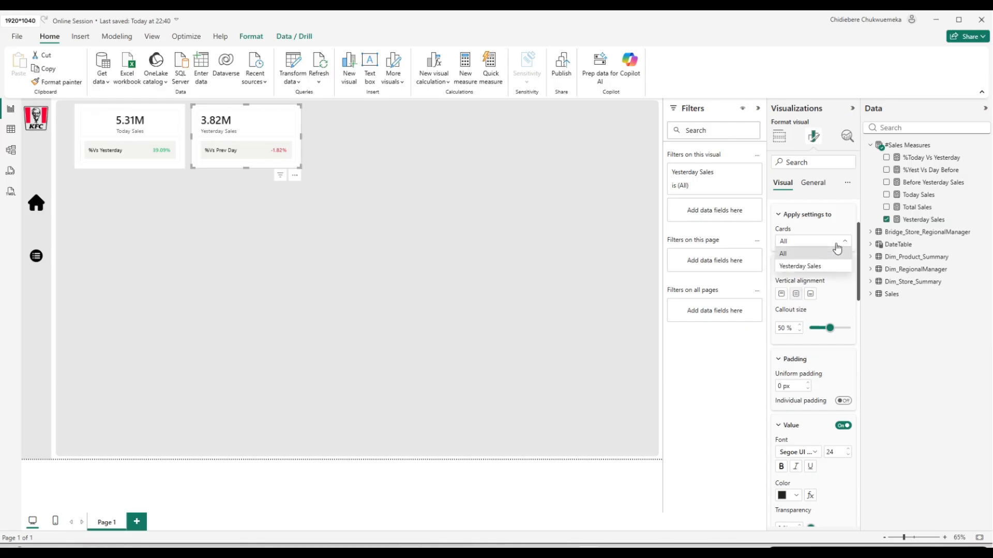
left_click(806, 268)
scroll(805, 295, "down", 5)
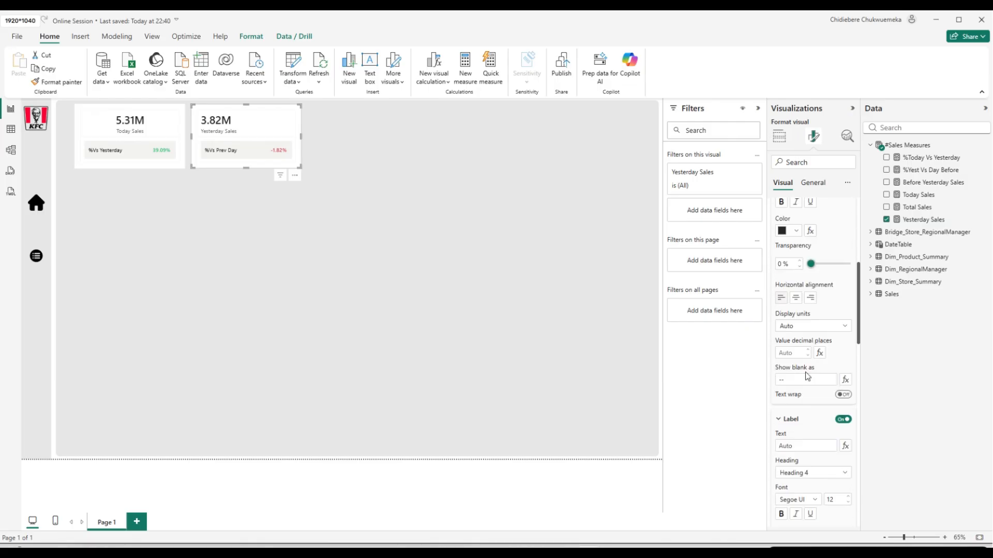
left_click(795, 297)
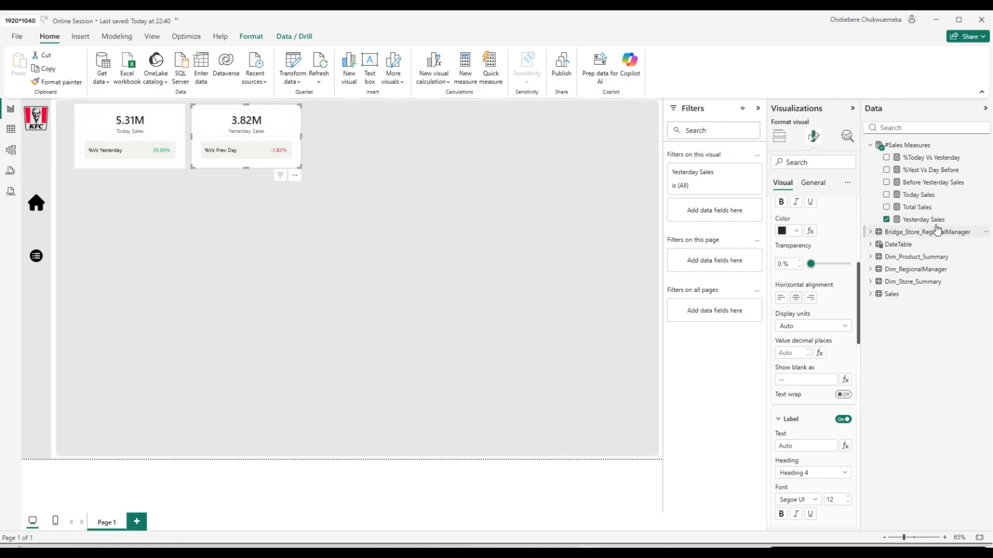
Start a new measure named Sales WTD in the #Sales Measures table.
left_click(469, 83)
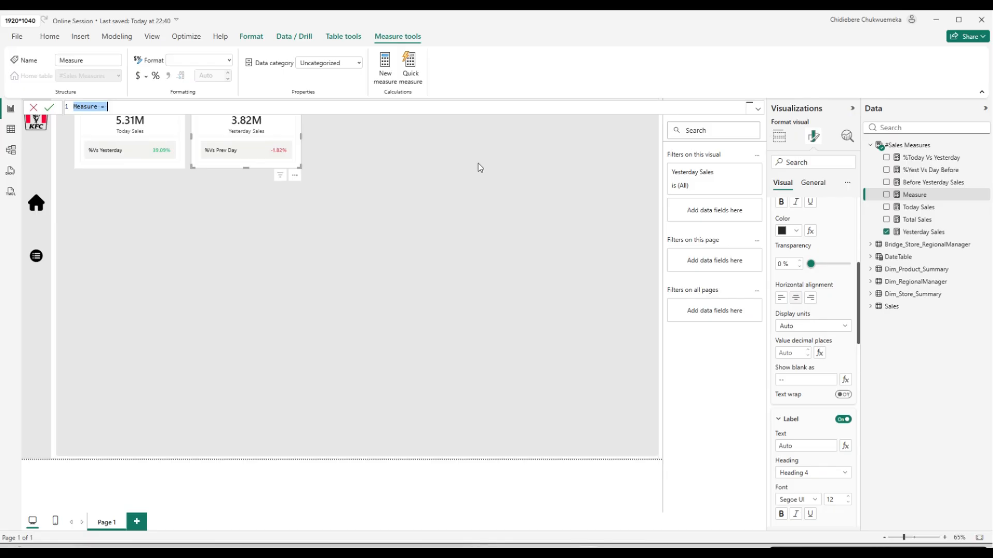
type("Sales WTD =")
key("shift+Return")
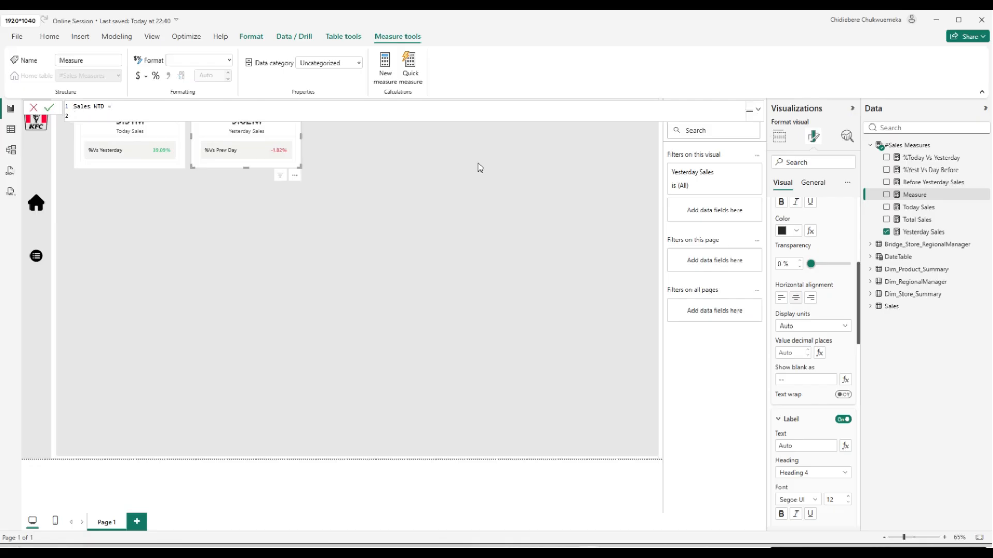
Declare the variable TodayDate in the Sales WTD formula and set it to TODAY().
type("va")
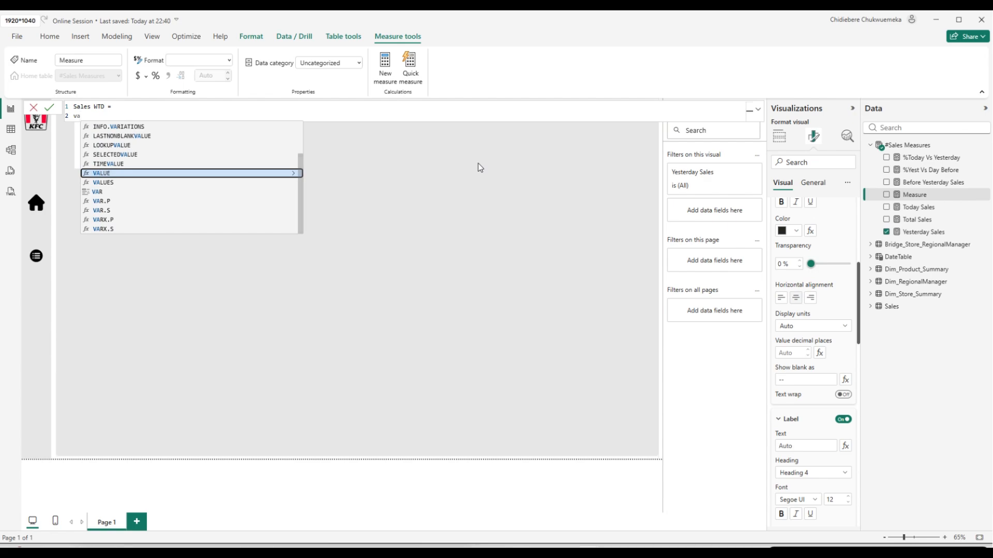
type("r Ta")
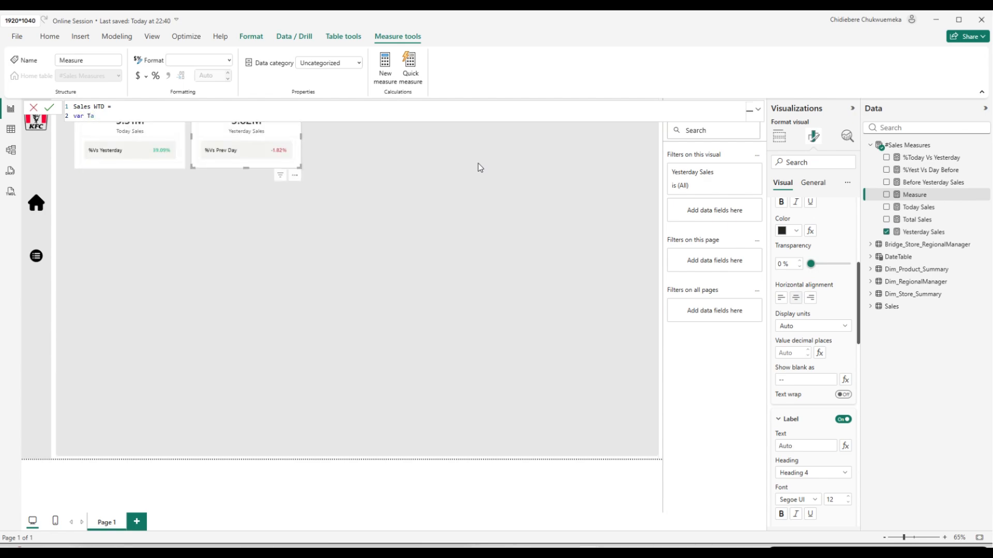
key("BackSpace")
type("odayDate = To")
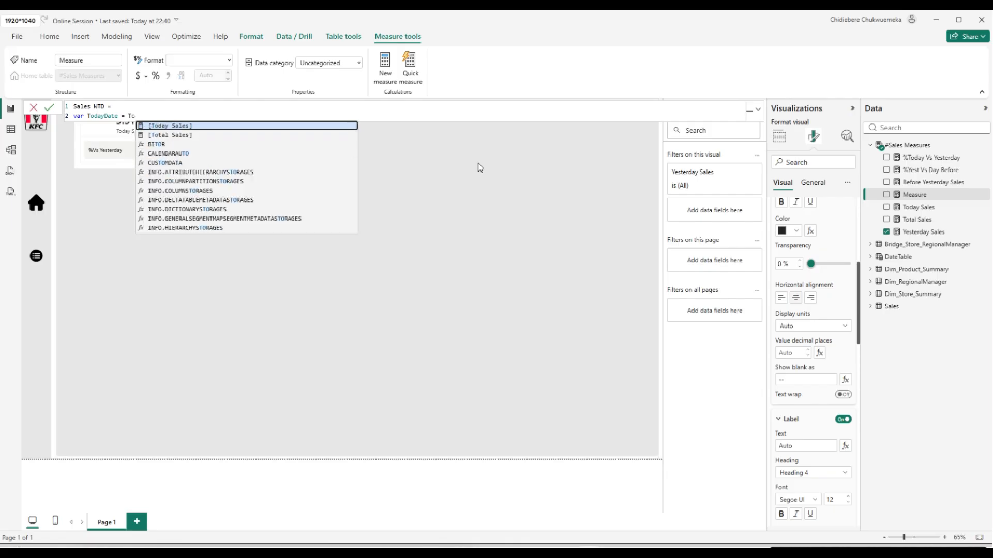
type("day")
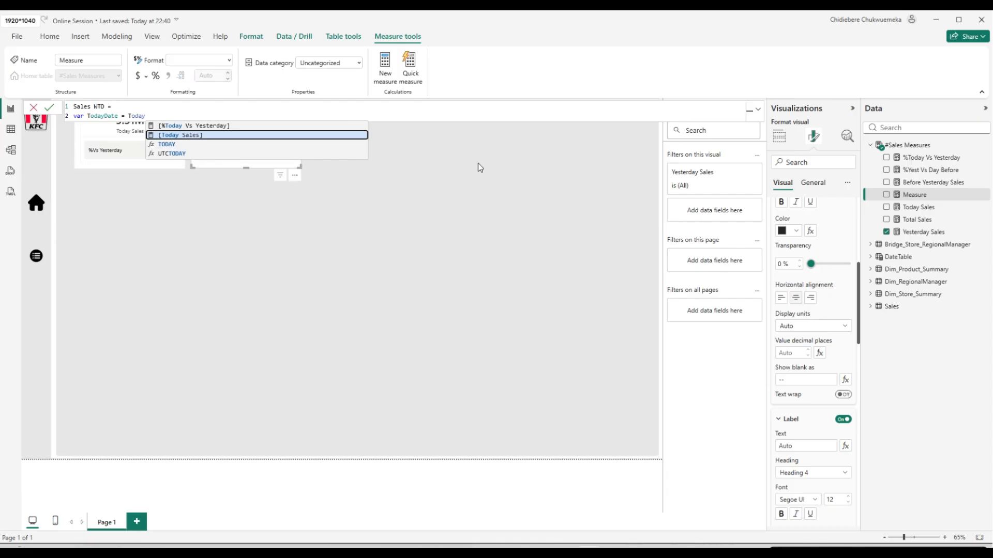
key("Down")
key("Tab")
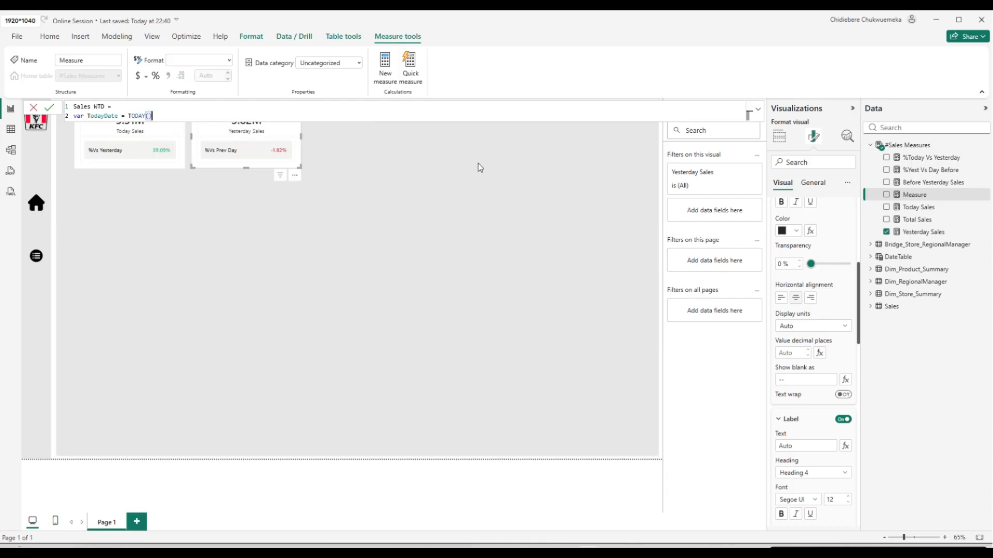
Declare a second variable named StartOfWeek below TodayDate in the Sales WTD formula.
key("shift+Return")
type("var ")
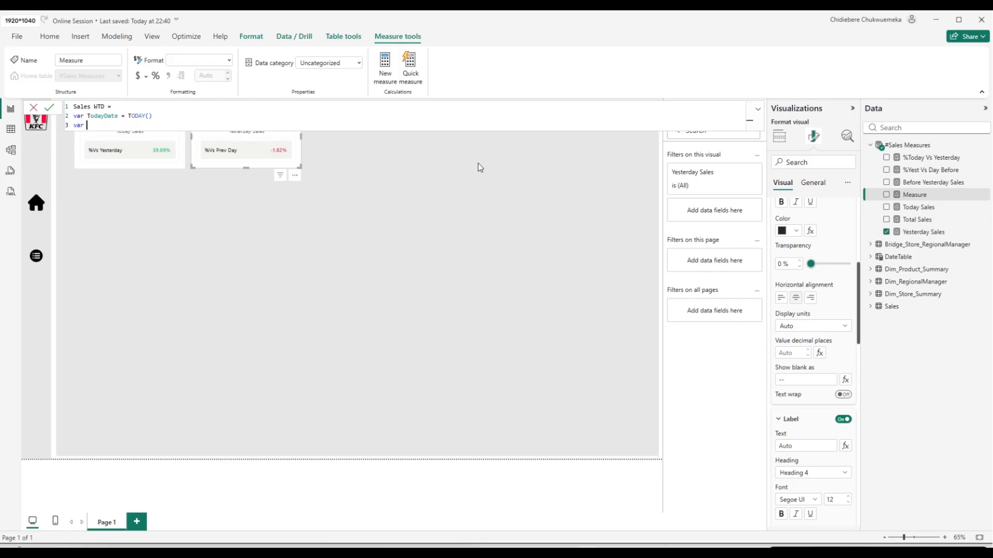
type("StartOfWeek =")
key("shift+Return")
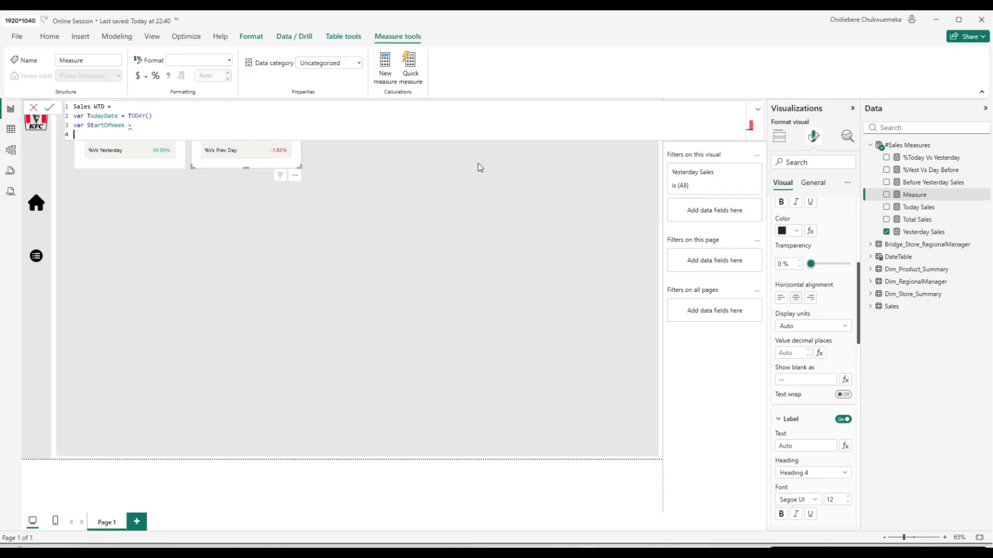
key("BackSpace")
key("BackSpace")
key("BackSpace")
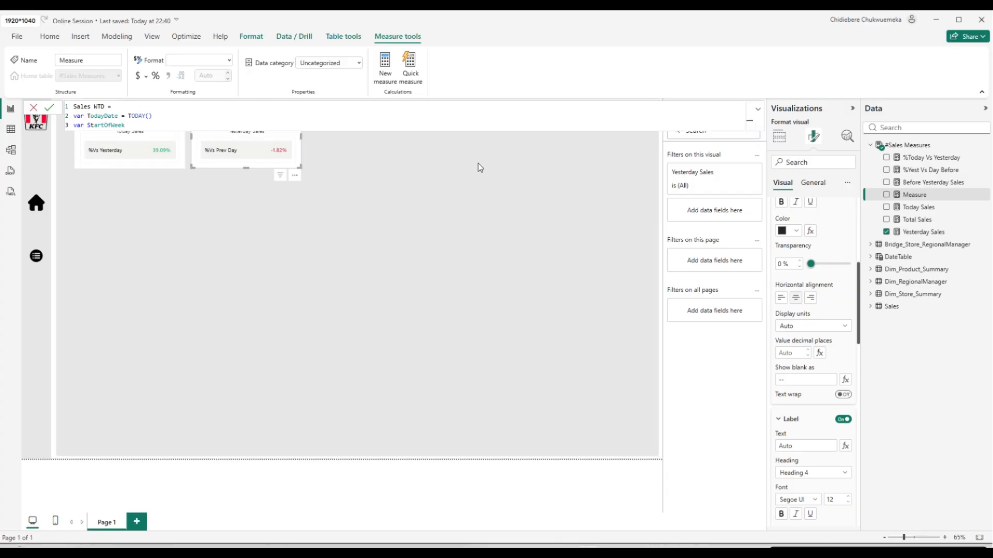
type("=")
key("Return")
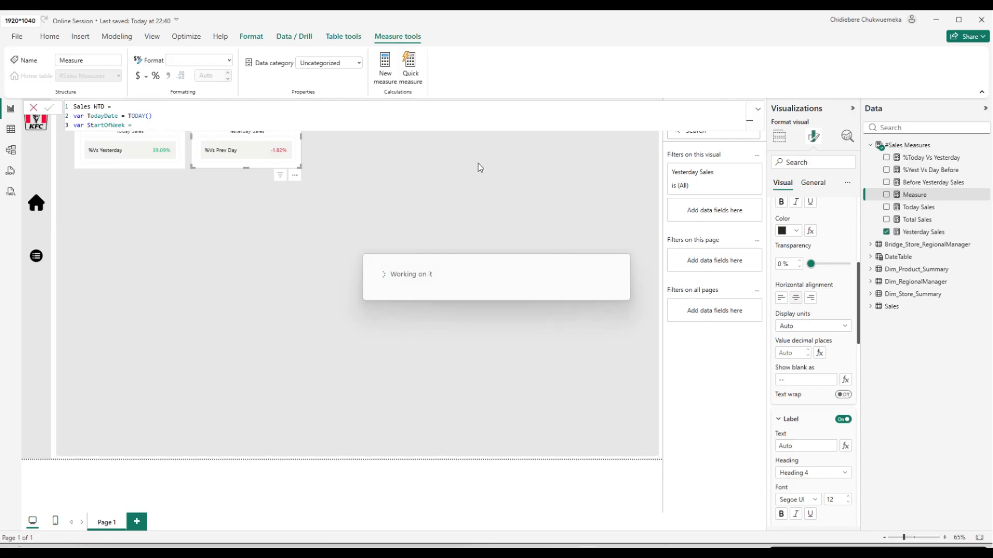
Begin the StartOfWeek expression on an indented new line with the TodayDate variable.
left_click(505, 126)
key("shift+Return")
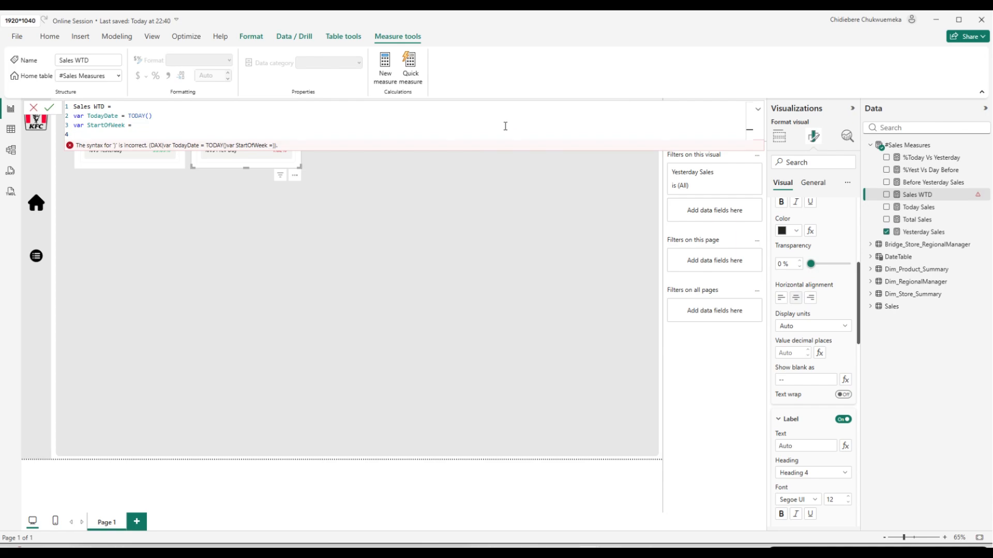
key("Tab")
type("t")
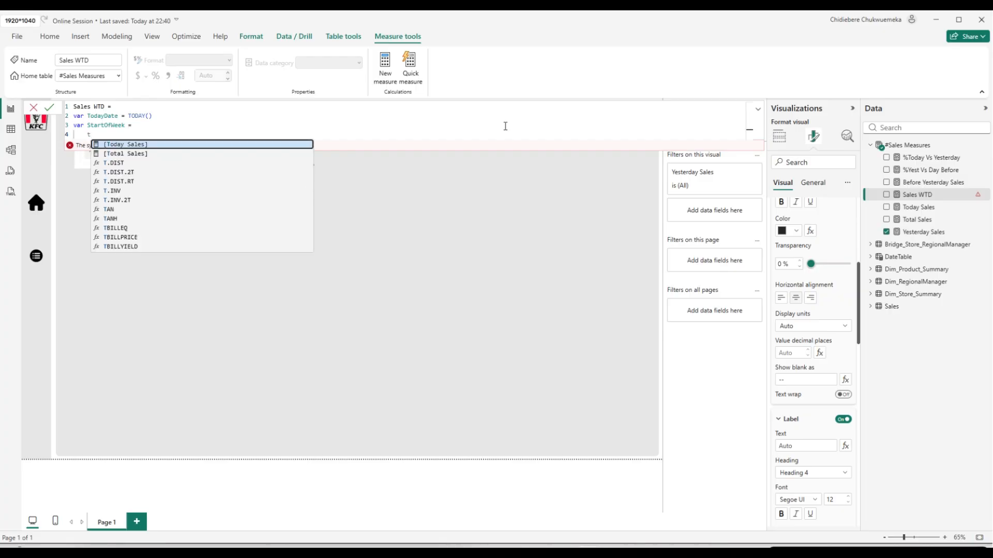
key("BackSpace")
type("To")
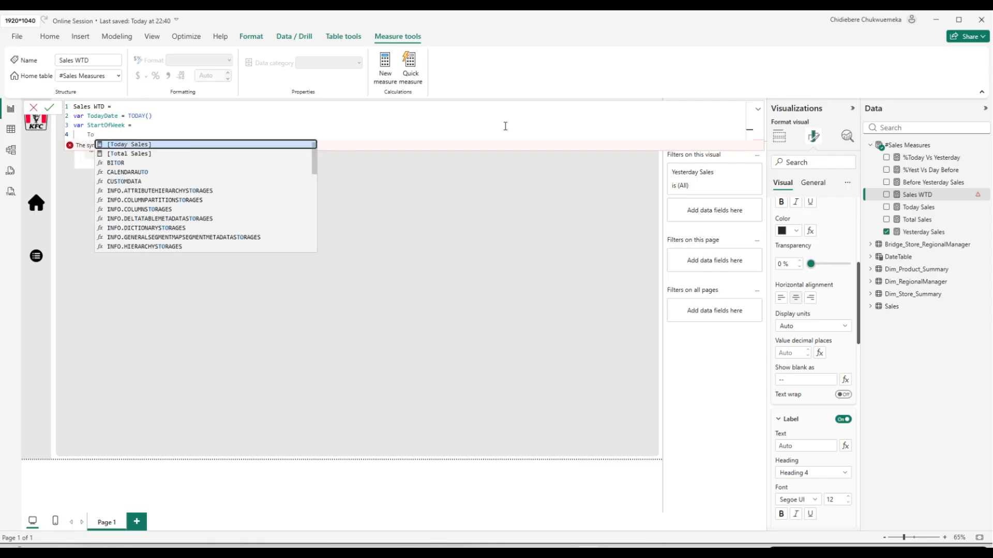
type("day")
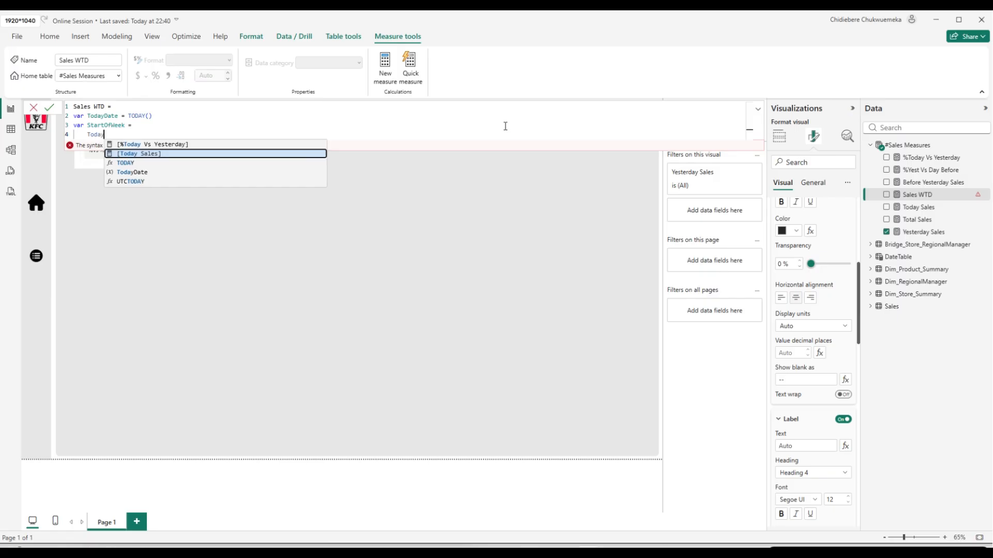
type("D")
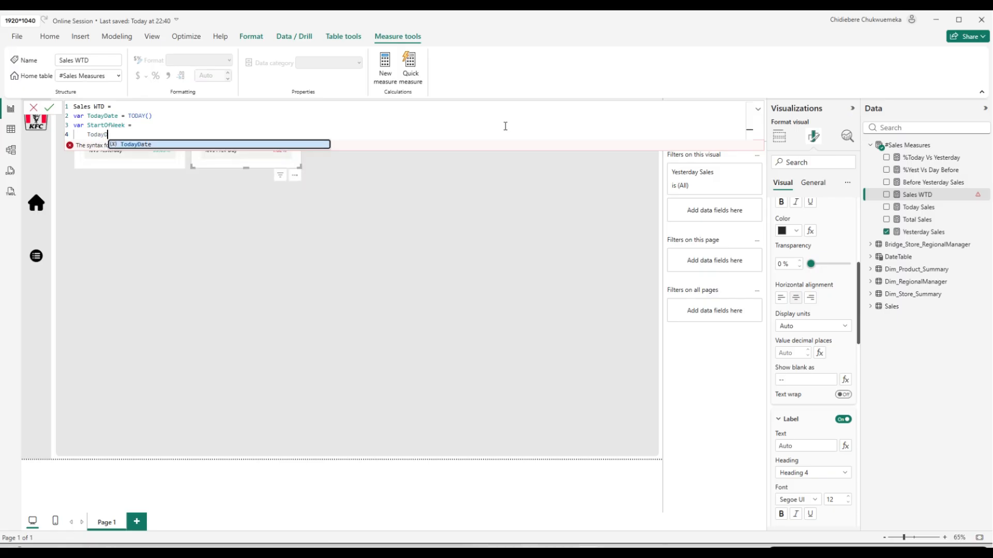
key("Tab")
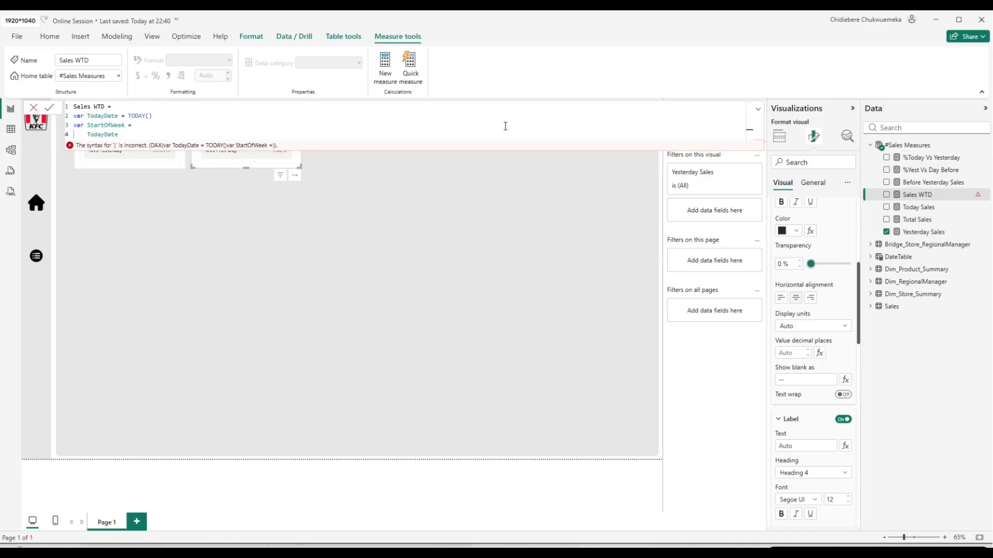
Complete the StartOfWeek expression by subtracting WEEKDAY(TodayDate, 1) from TodayDate and adding 1.
type("- We")
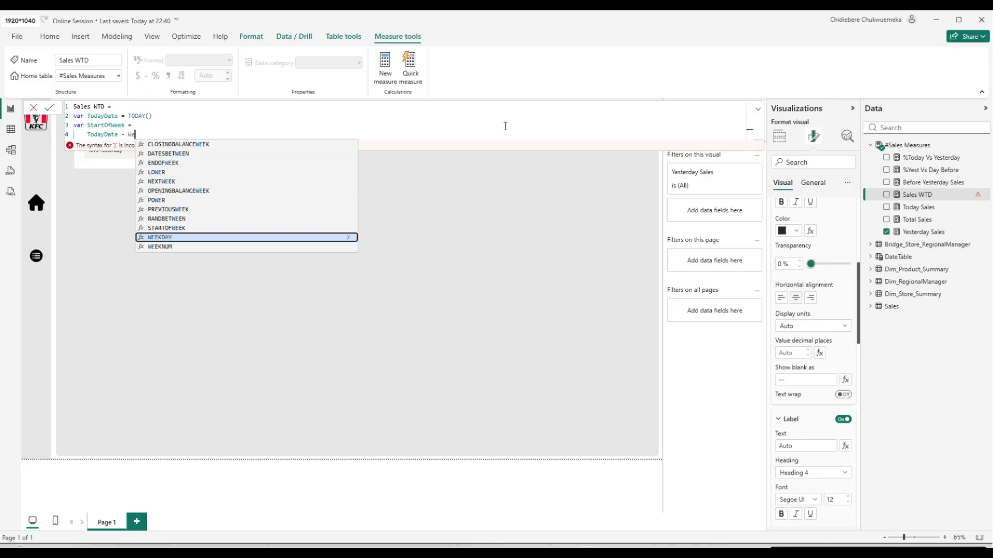
key("Tab")
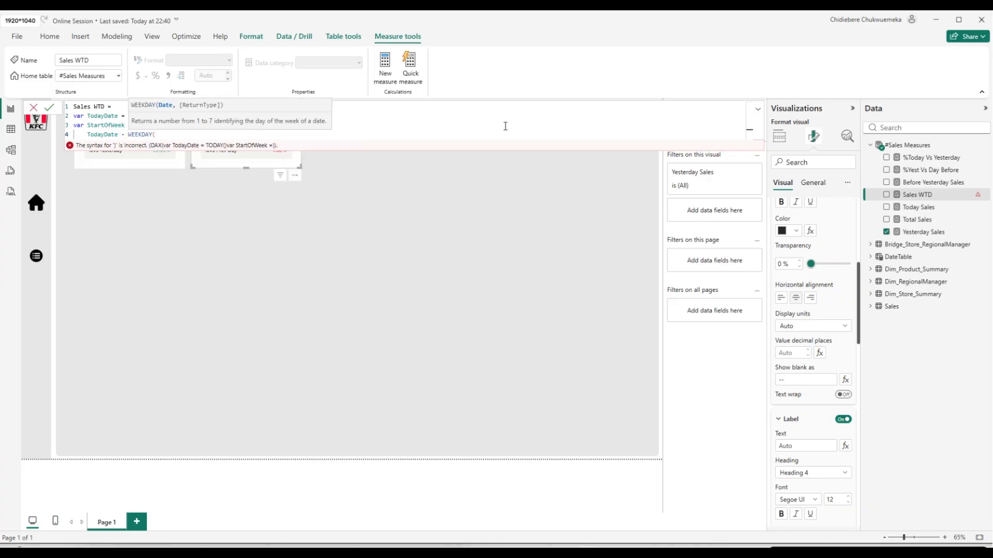
type("(T")
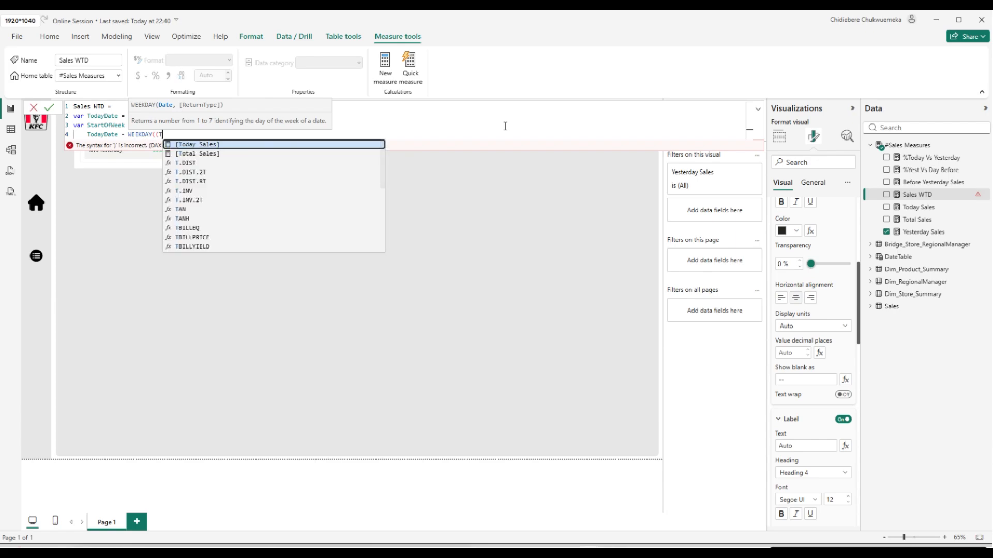
key("BackSpace")
key("BackSpace")
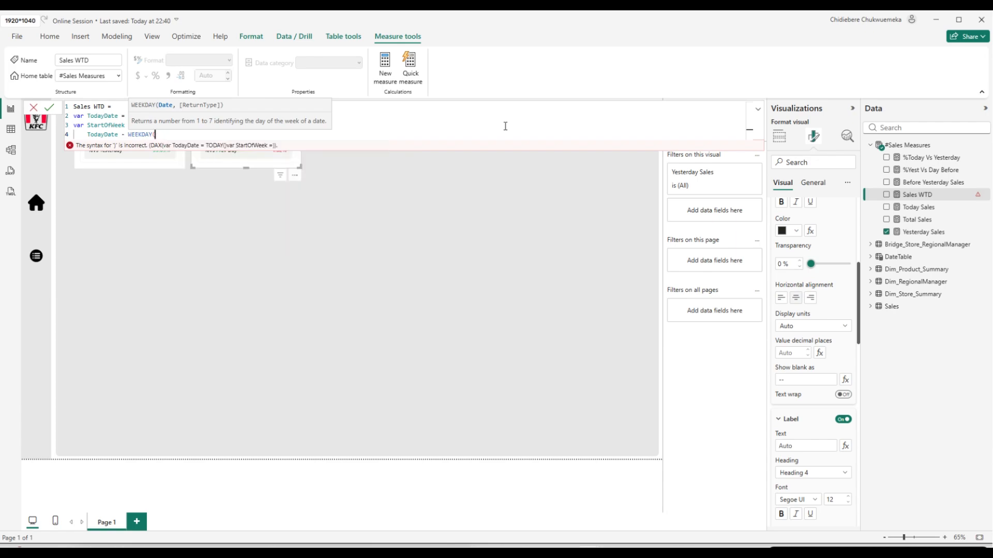
type("to")
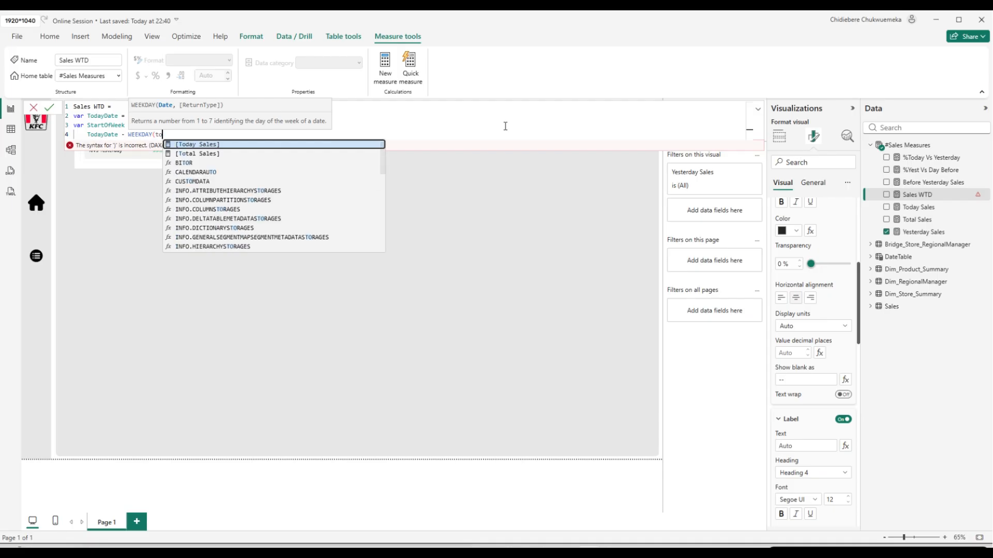
type("dayD")
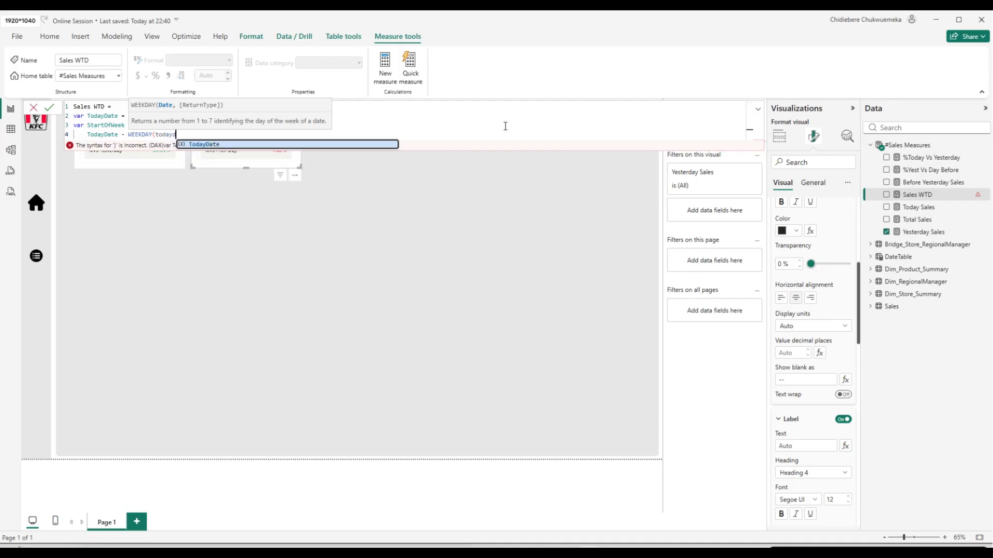
key("Tab")
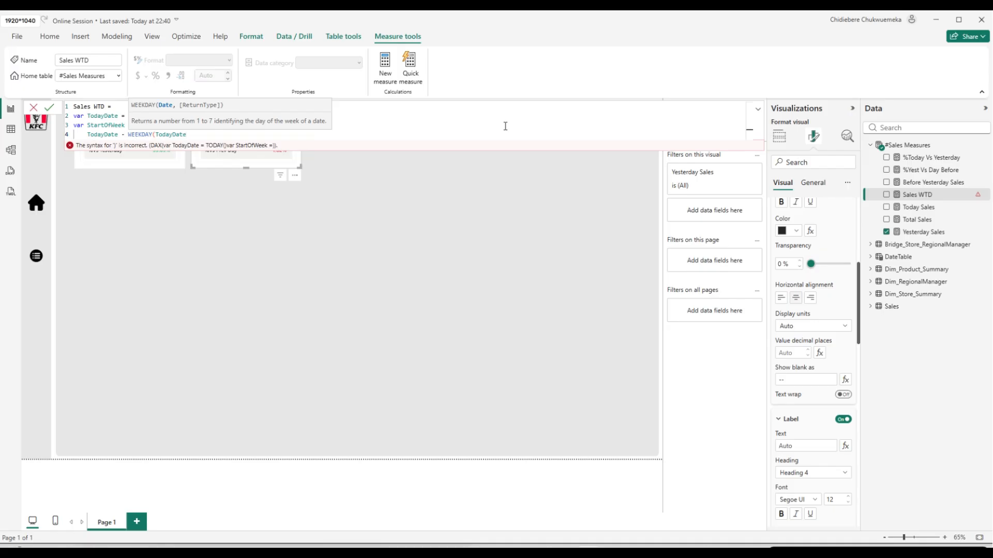
type(", ")
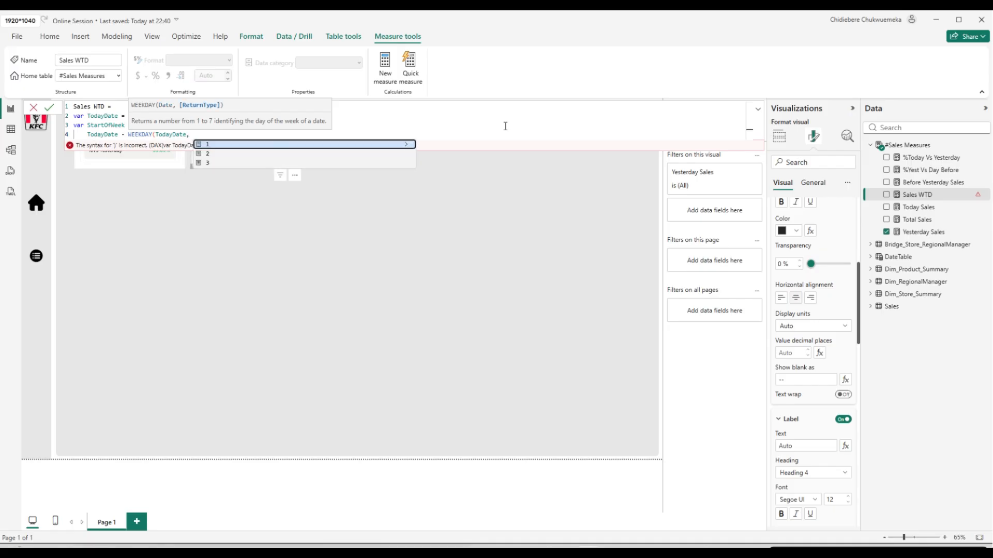
type("1")
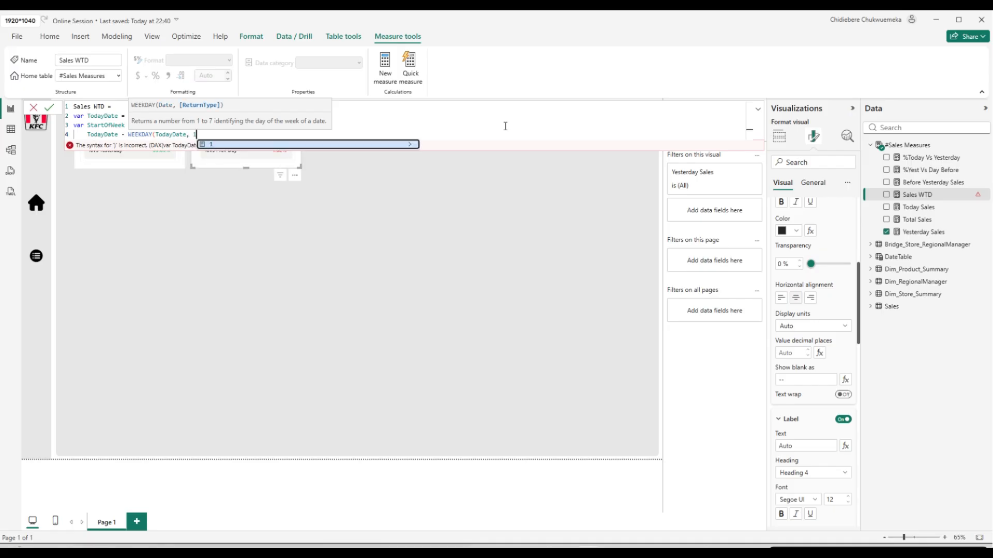
type(")")
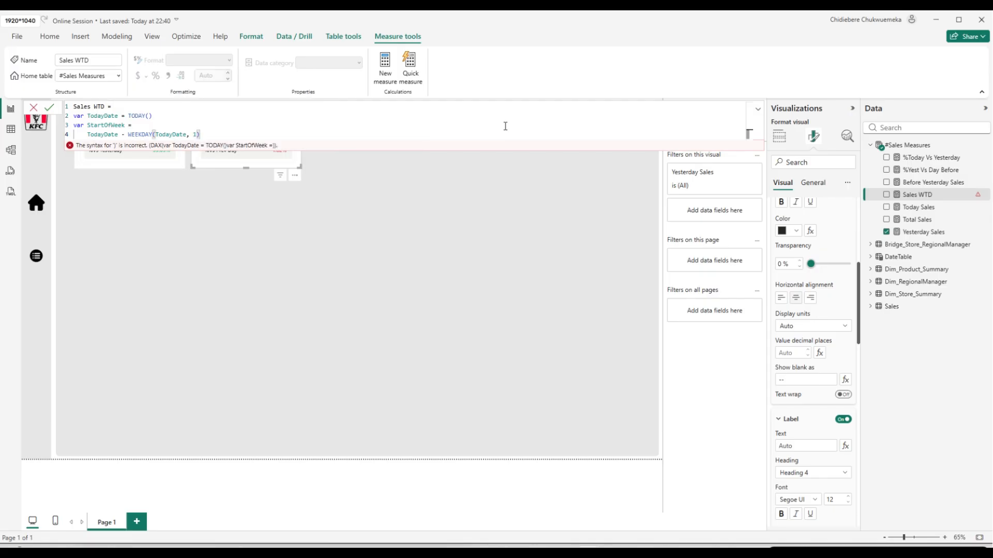
type("+1")
Add a RETURN clause to the Sales WTD formula that opens CALCULATE with [Total Sales] as its expression.
key("shift+Return")
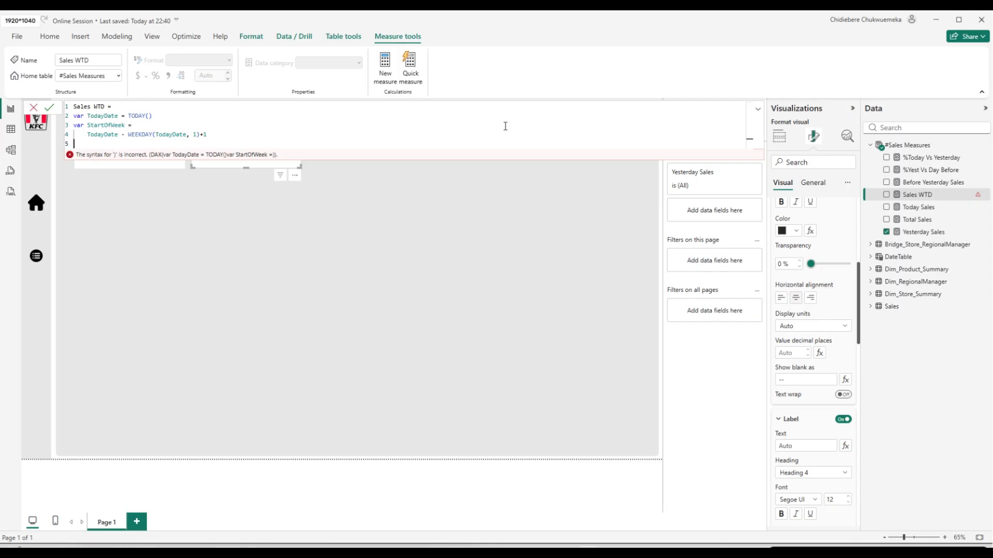
type("RETURN")
key("Return")
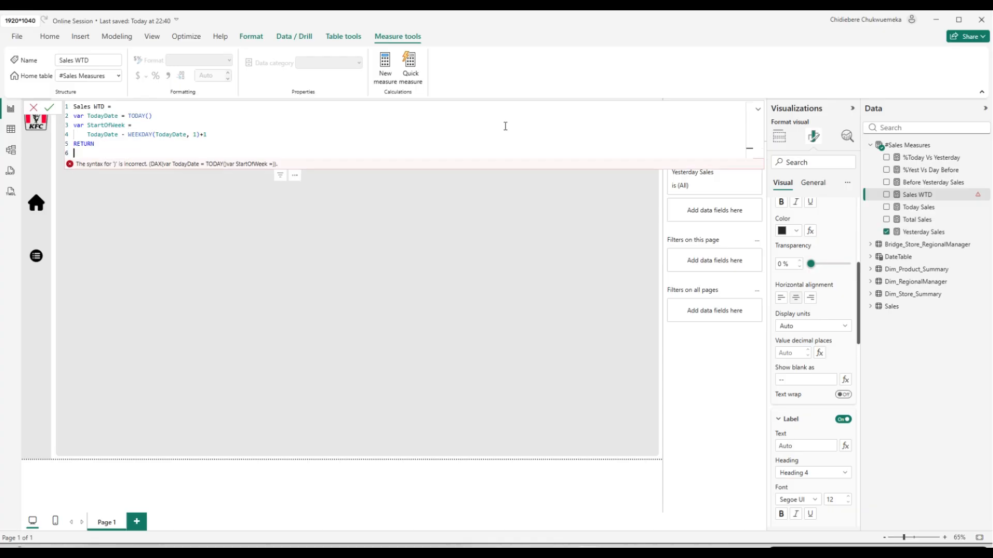
type("ca")
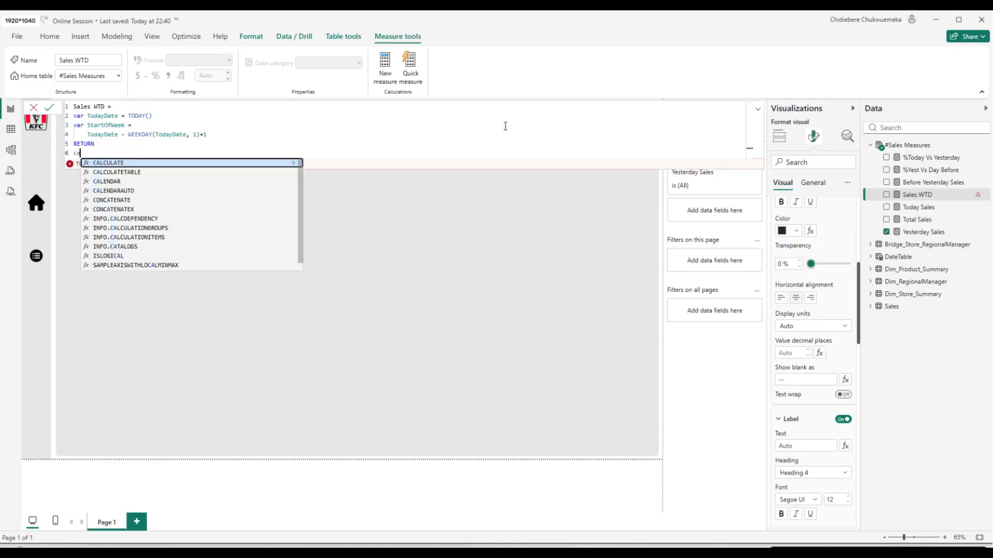
key("Tab")
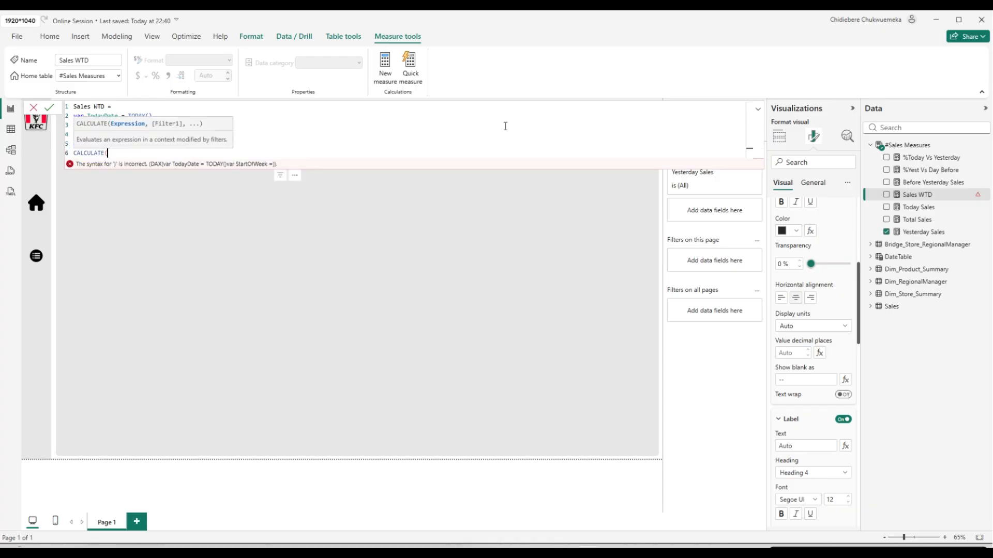
key("shift+Return")
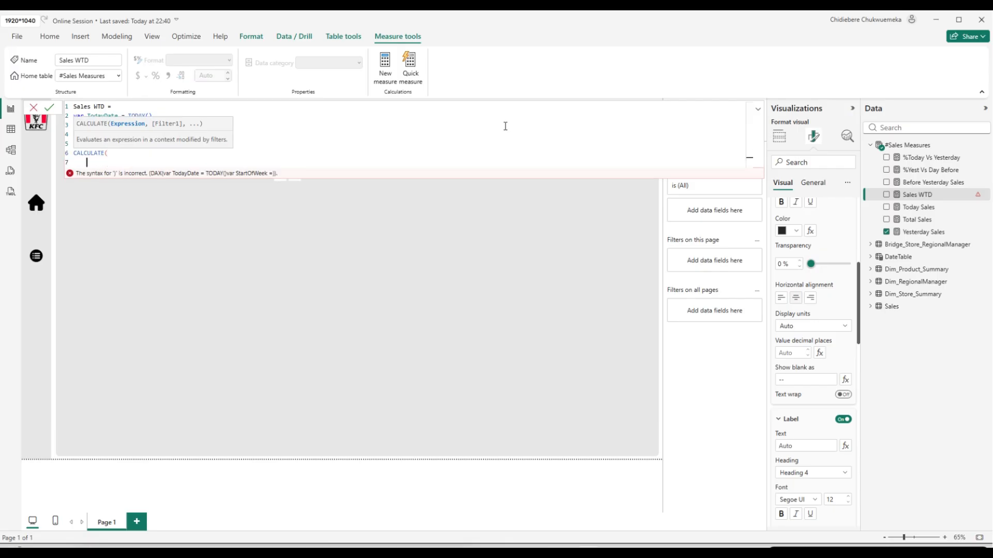
type("to")
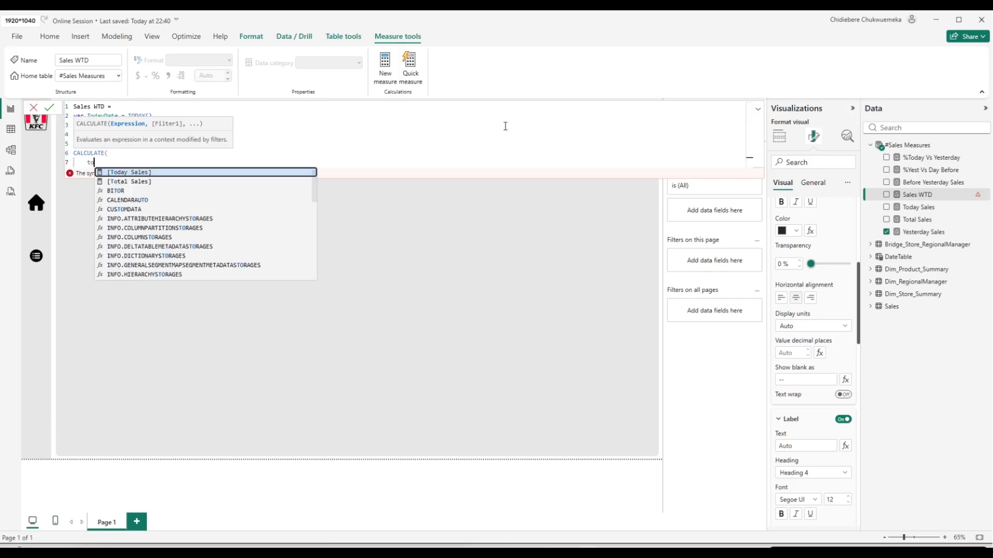
key("Down")
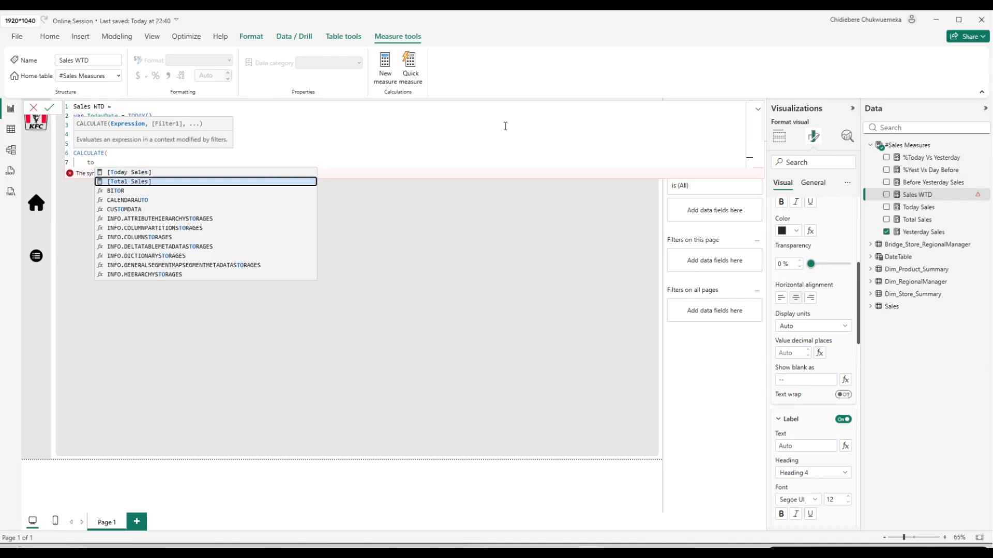
key("Tab")
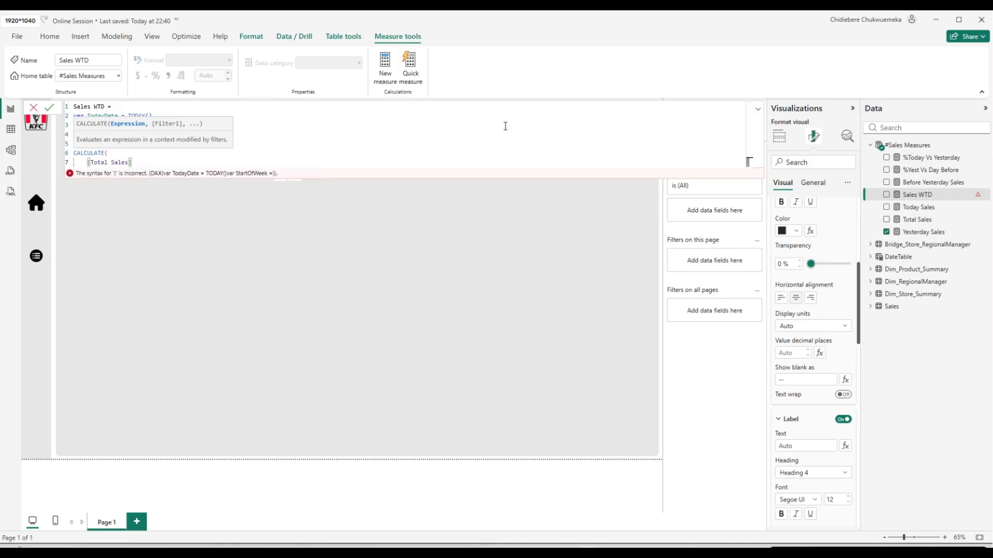
type(",")
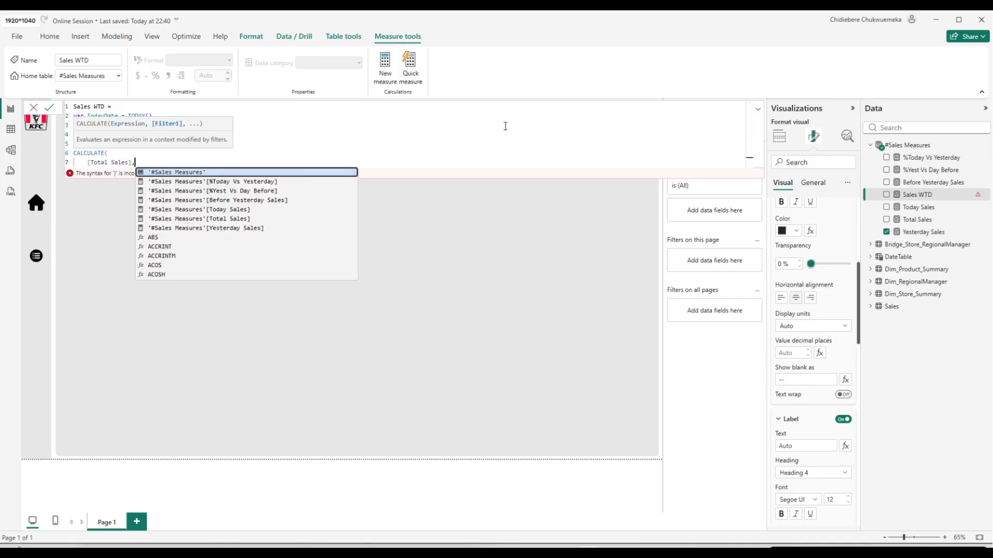
Add a DATESBETWEEN filter to the CALCULATE function with DateTable[Date] as its dates column.
key("shift+Return")
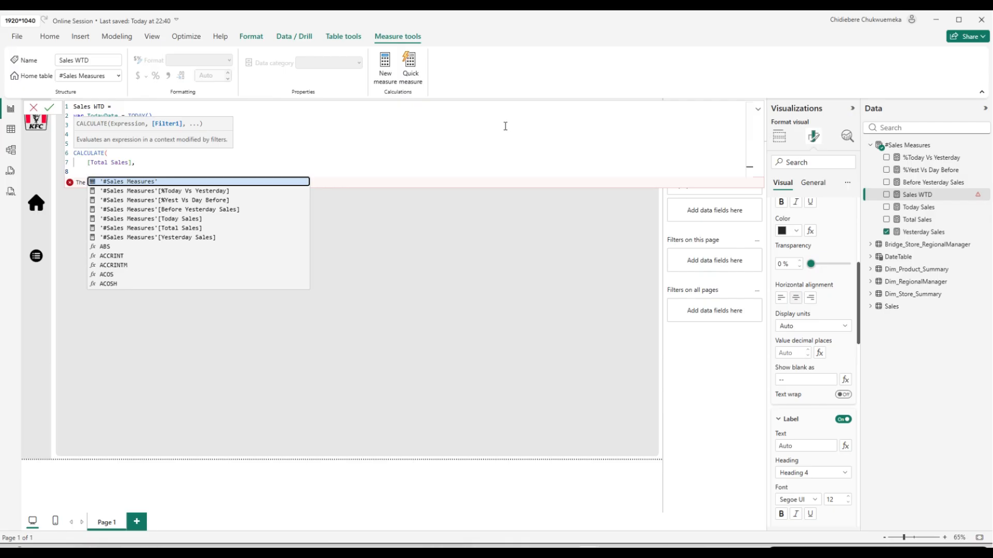
type("dat")
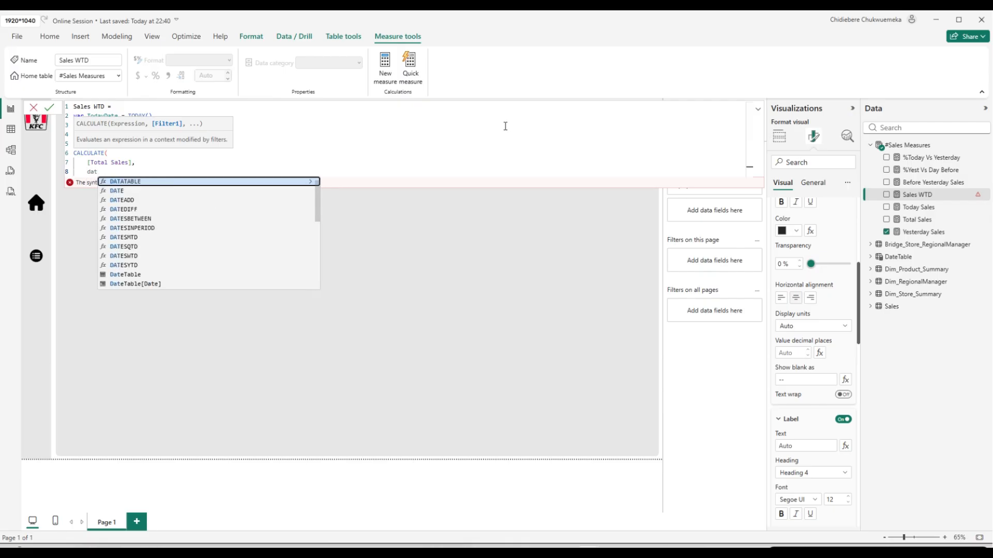
type("es")
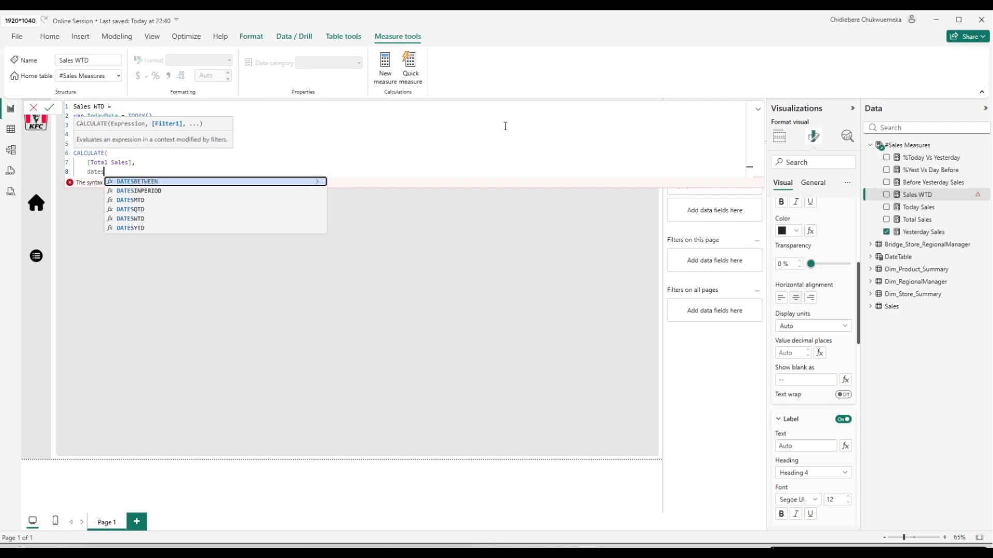
key("Tab")
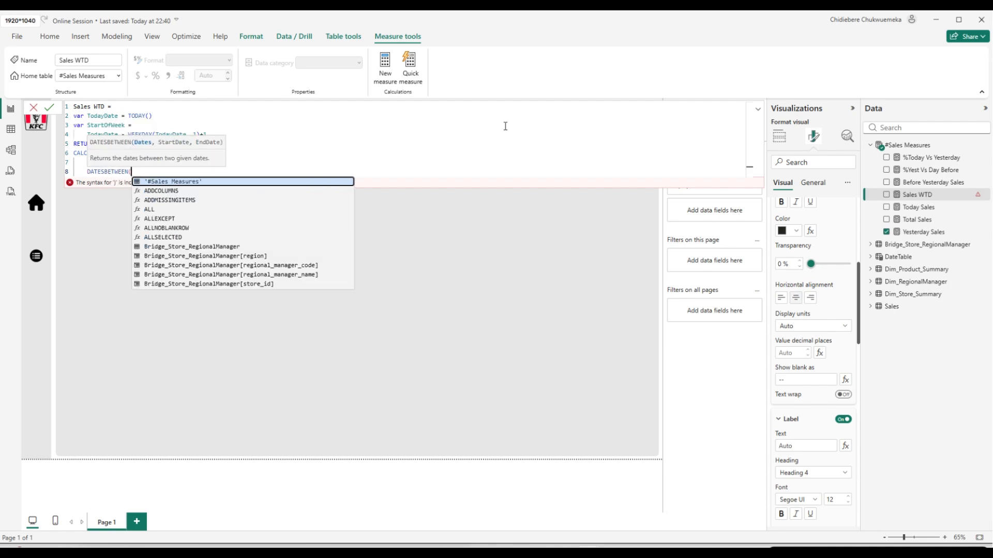
key("shift+Return")
type("da")
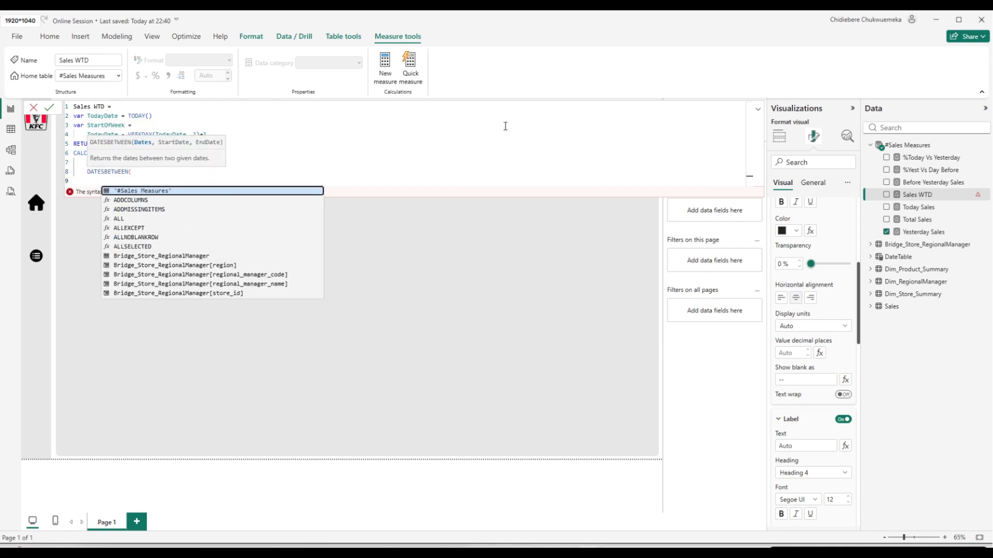
type("t")
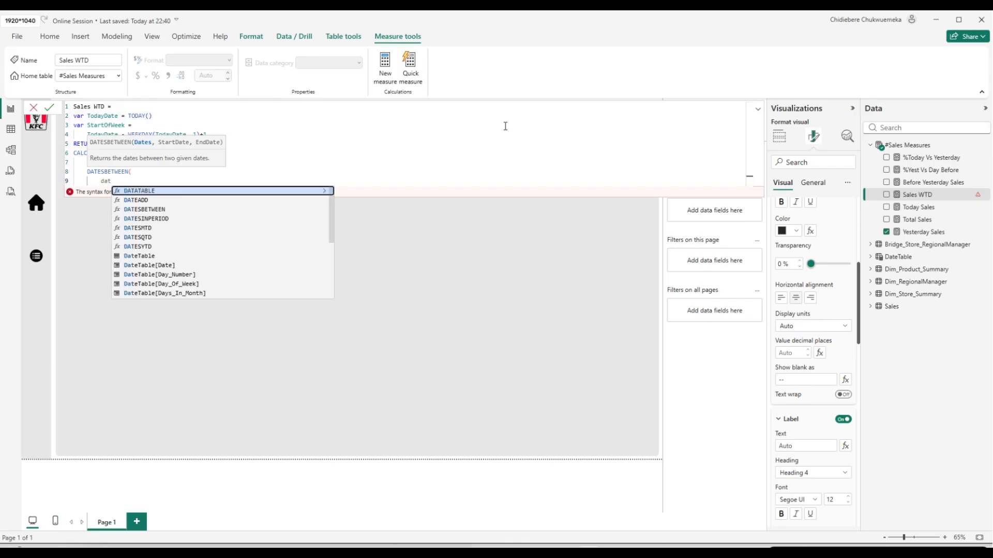
key("Down")
key("Down")
key("Down")
key("Down")
key("Down")
key("Down")
key("Down")
key("Down")
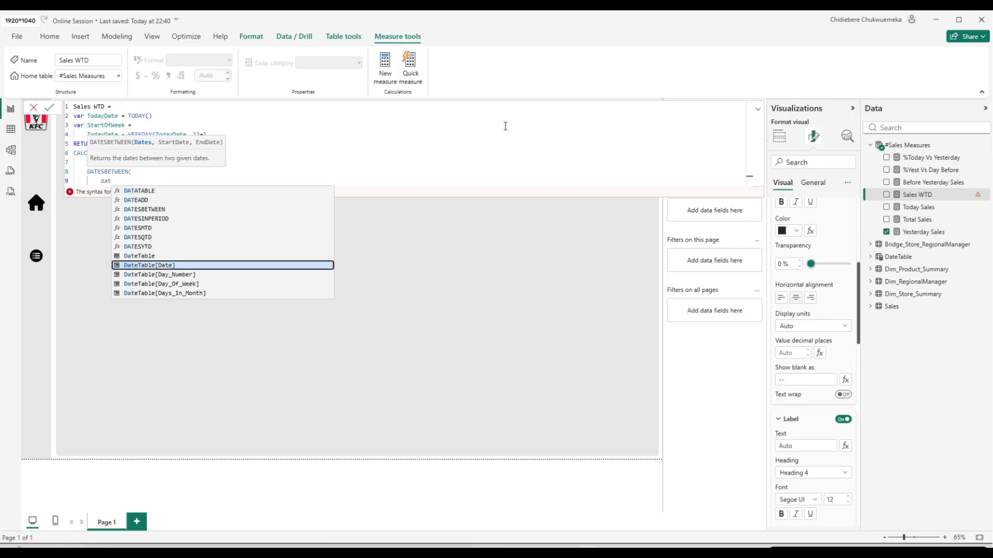
key("Tab")
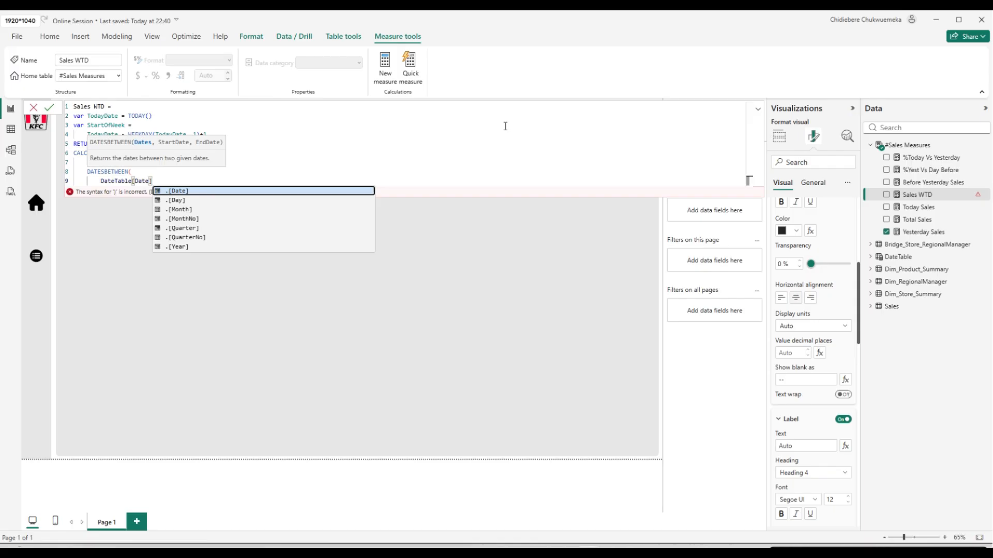
Open a new line after DateTable[Date] for the start date argument of DATESBETWEEN.
type(",")
key("Return")
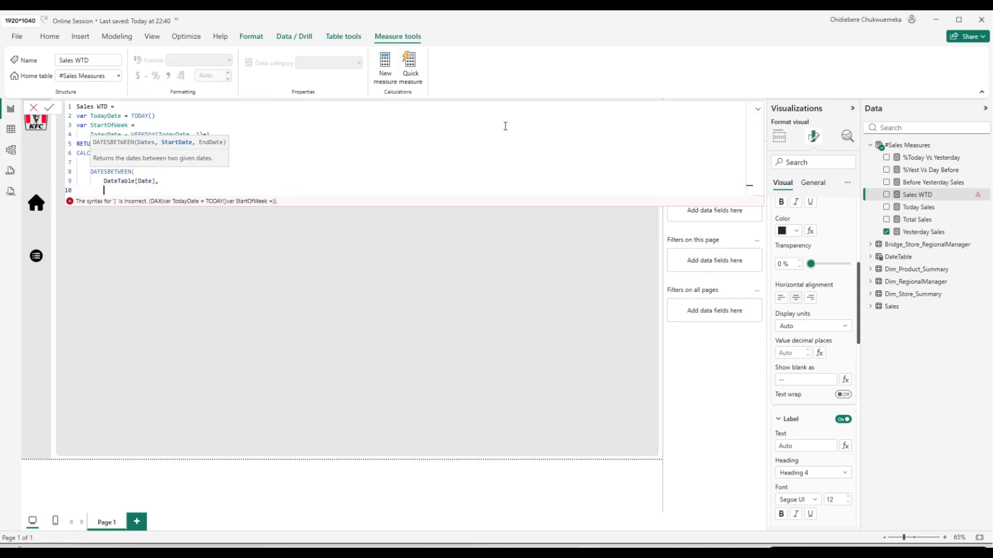
type("st")
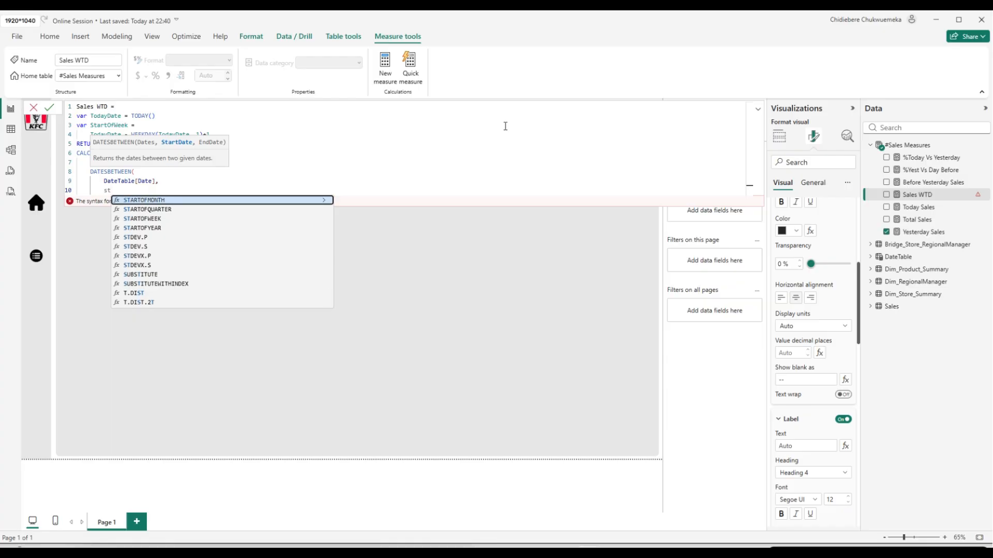
type("r")
key("BackSpace")
type("art")
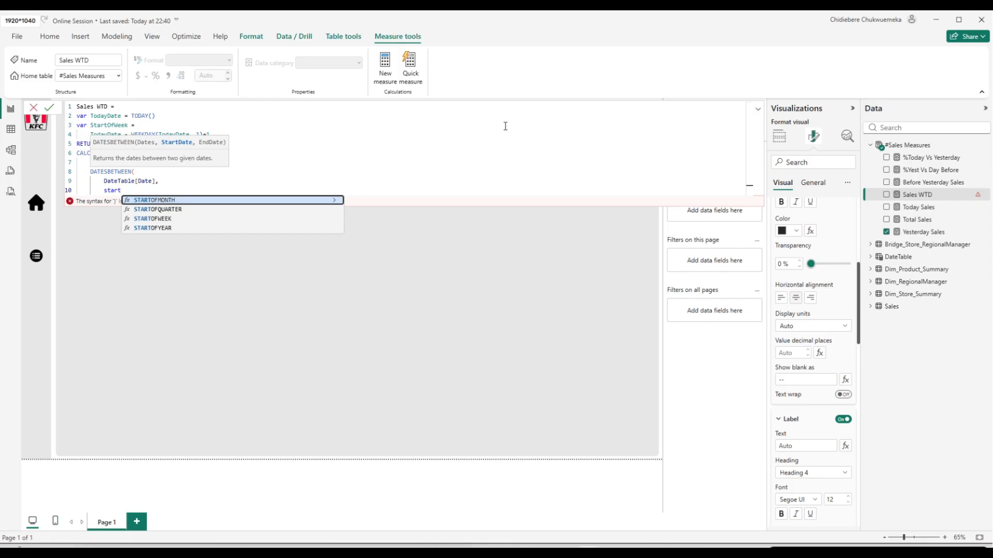
key("BackSpace")
key("BackSpace")
key("BackSpace")
key("BackSpace")
key("BackSpace")
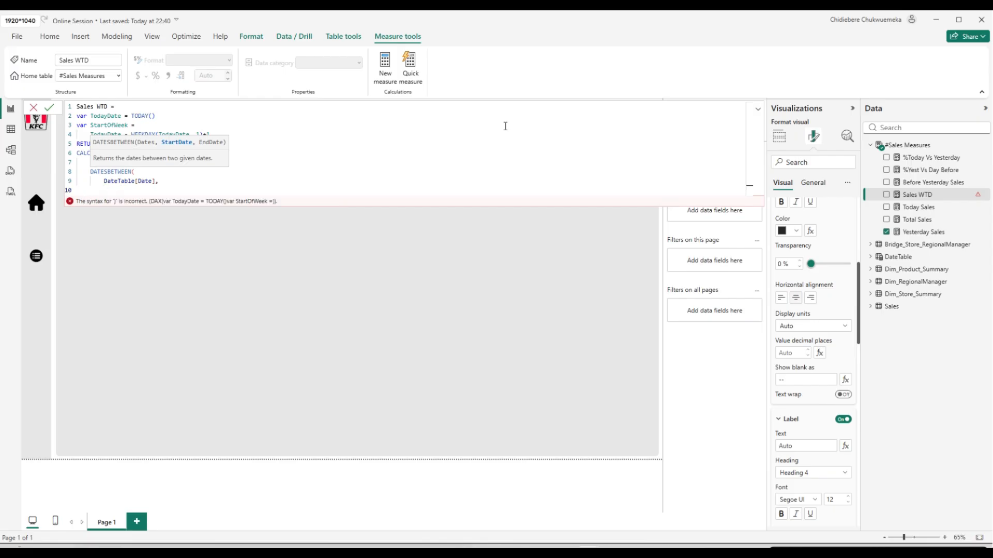
Enter STARTOFWEEK without a bracket as the DATESBETWEEN start date and open a new line for the end date.
type("Stat")
key("BackSpace")
type("r")
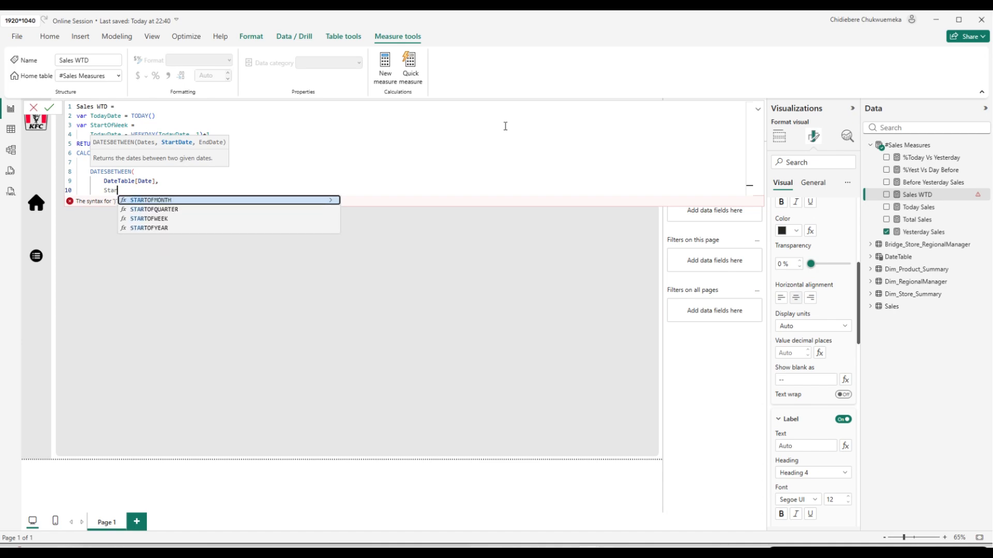
type("tOf")
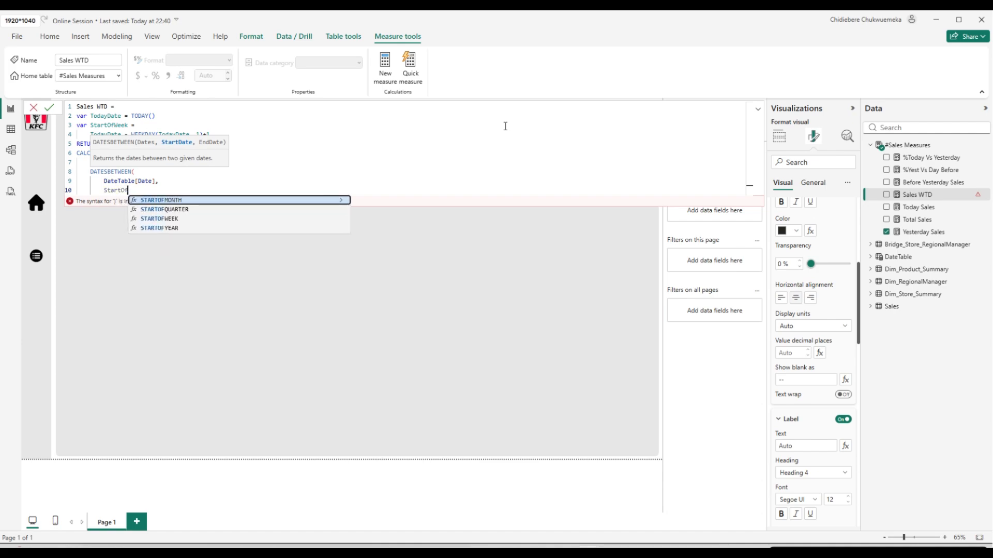
type("We")
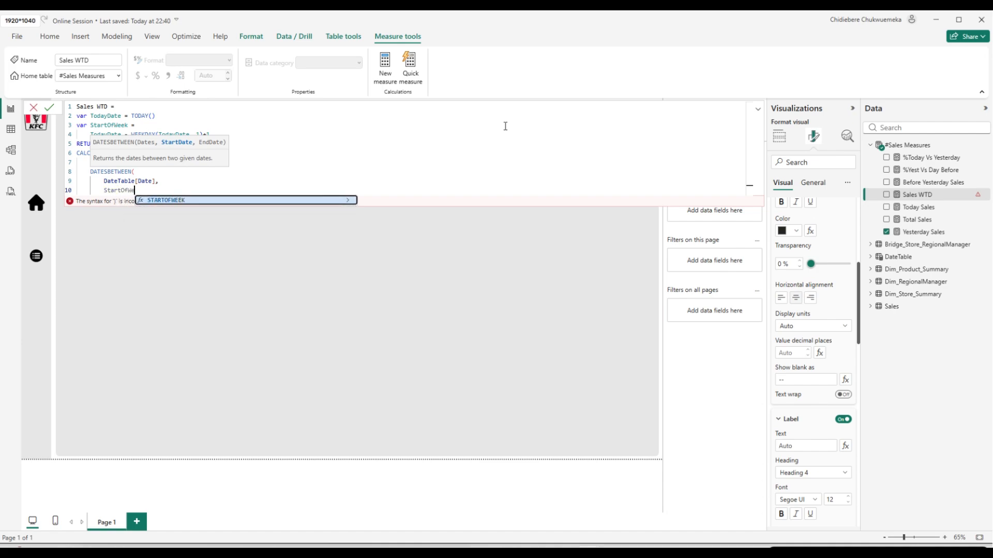
type("r")
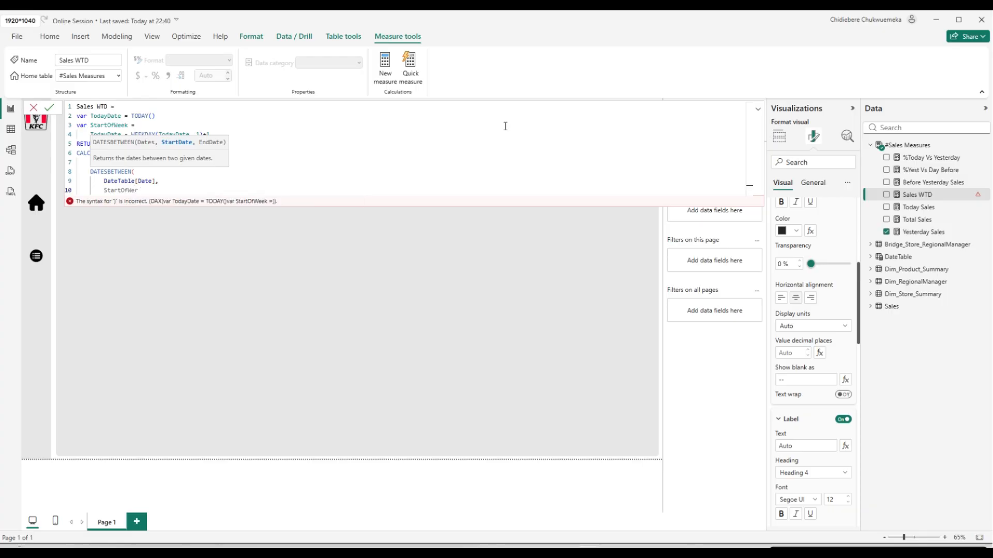
key("BackSpace")
type("r")
key("BackSpace")
type("e")
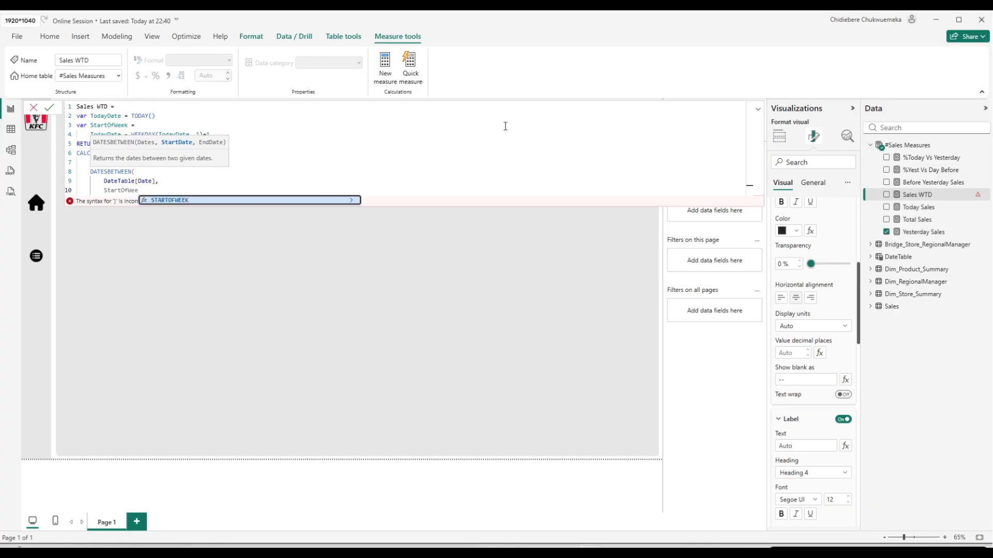
key("Tab")
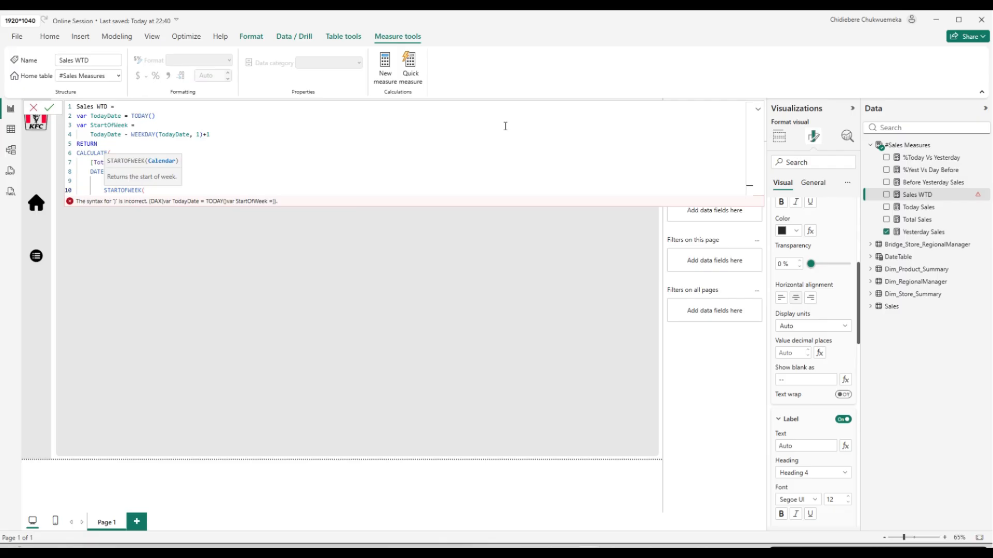
type(",")
key("BackSpace")
key("BackSpace")
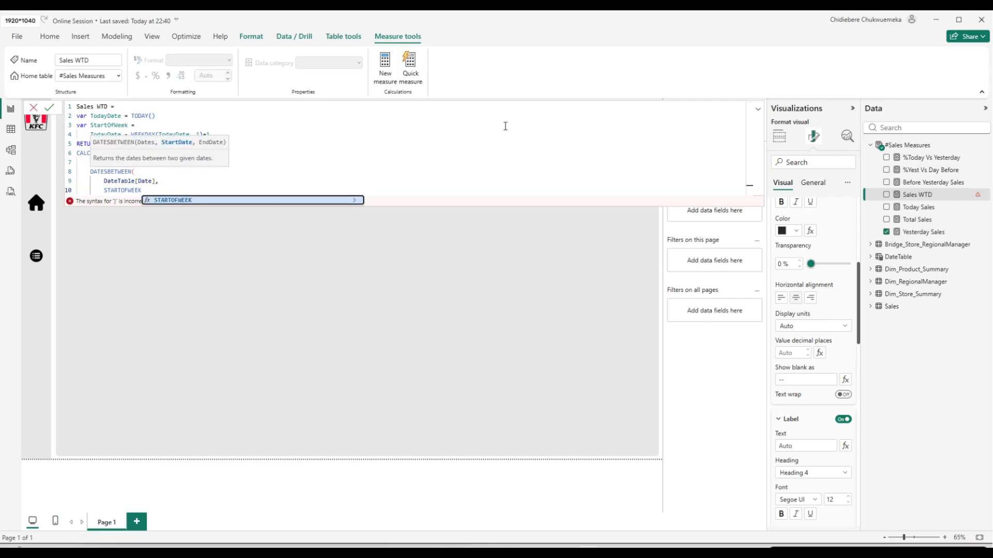
type(",")
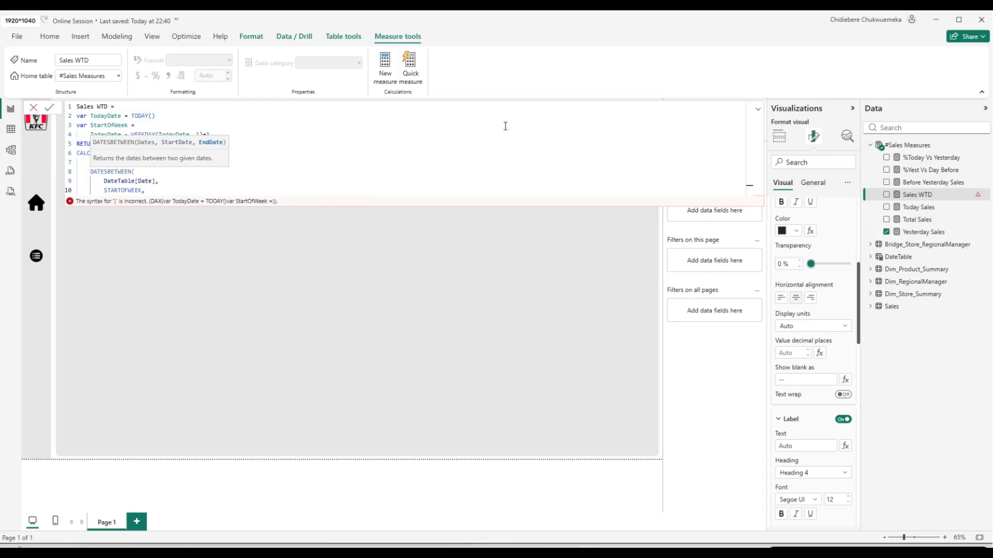
key("shift+Return")
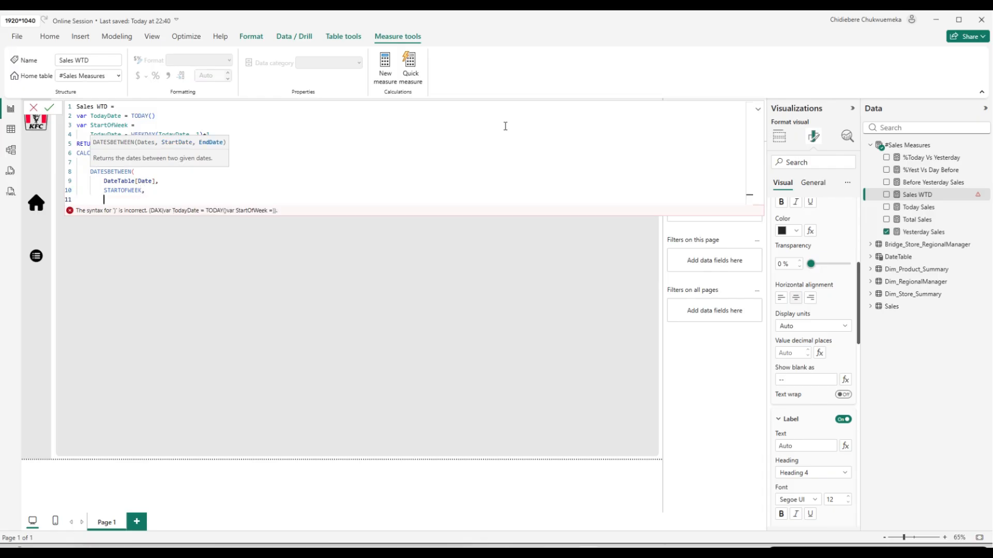
Use the TodayDate variable as the end date of the DATESBETWEEN filter.
type("Today")
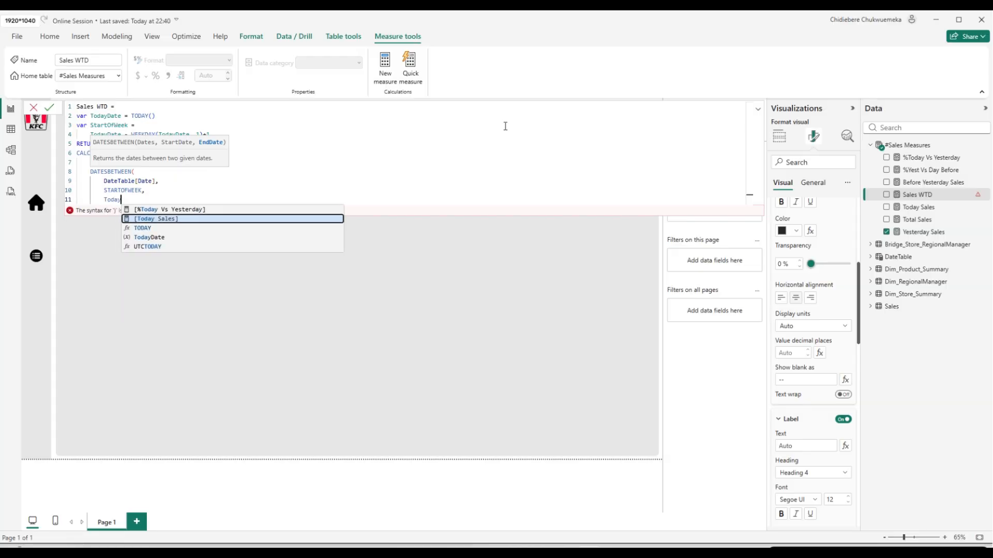
key("Down")
key("Down")
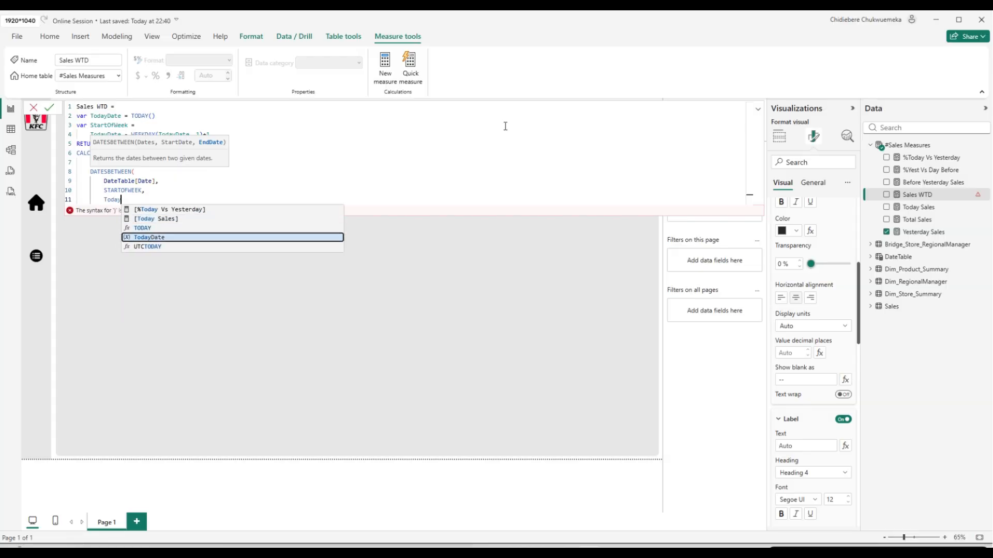
key("Tab")
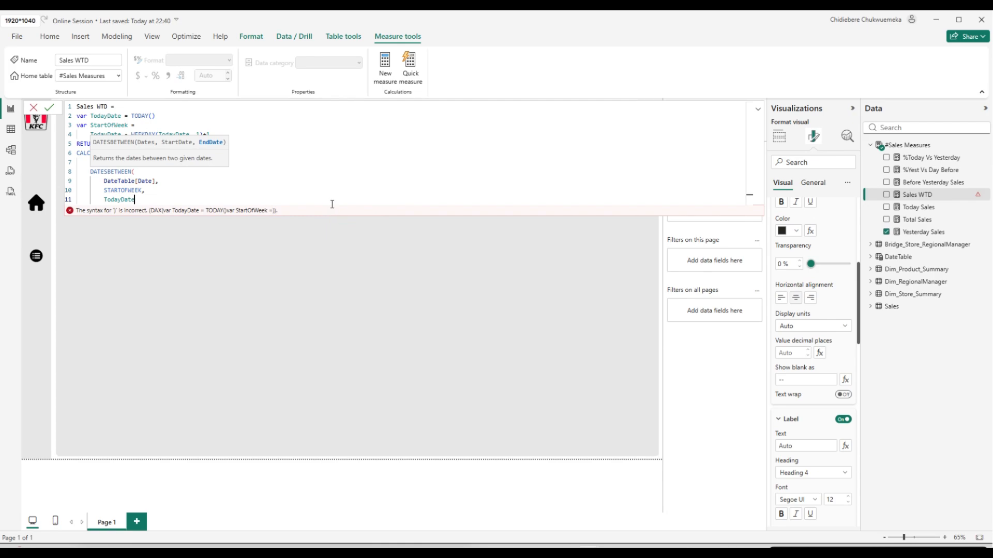
key("shift+Return")
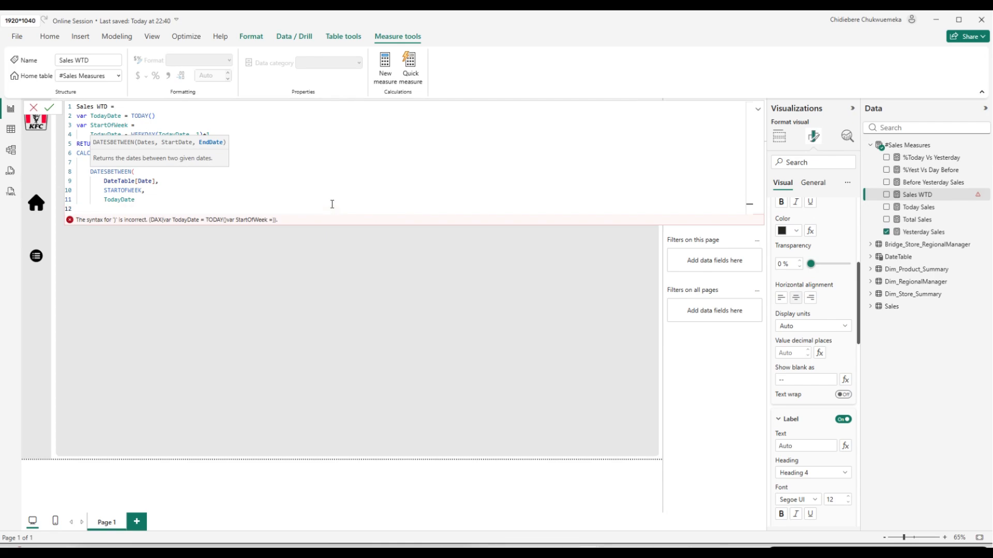
Close the DATESBETWEEN and CALCULATE functions on separate lines and commit the Sales WTD measure.
type(")")
key("shift+Return")
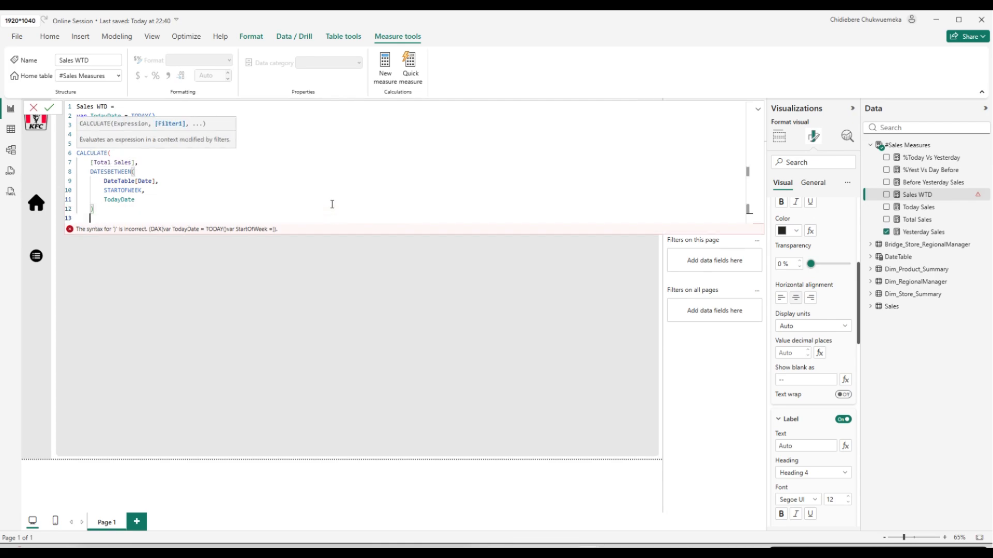
type(")")
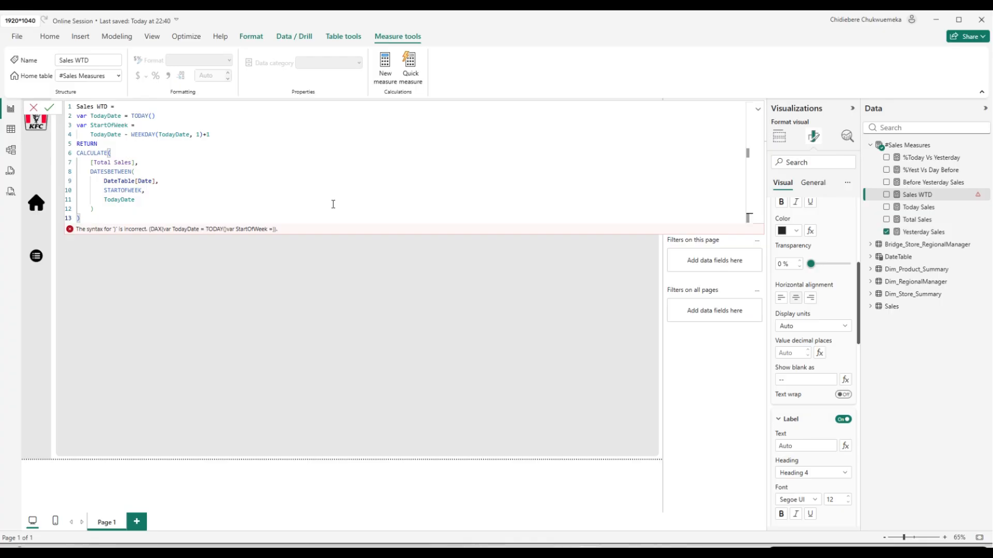
key("Return")
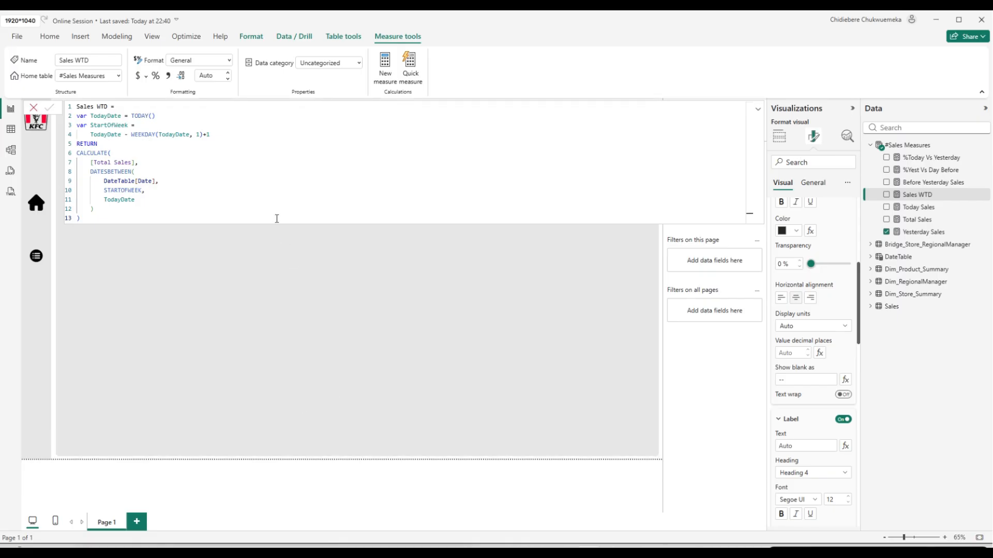
Copy the whole Sales WTD formula into a new measure.
left_click(274, 202)
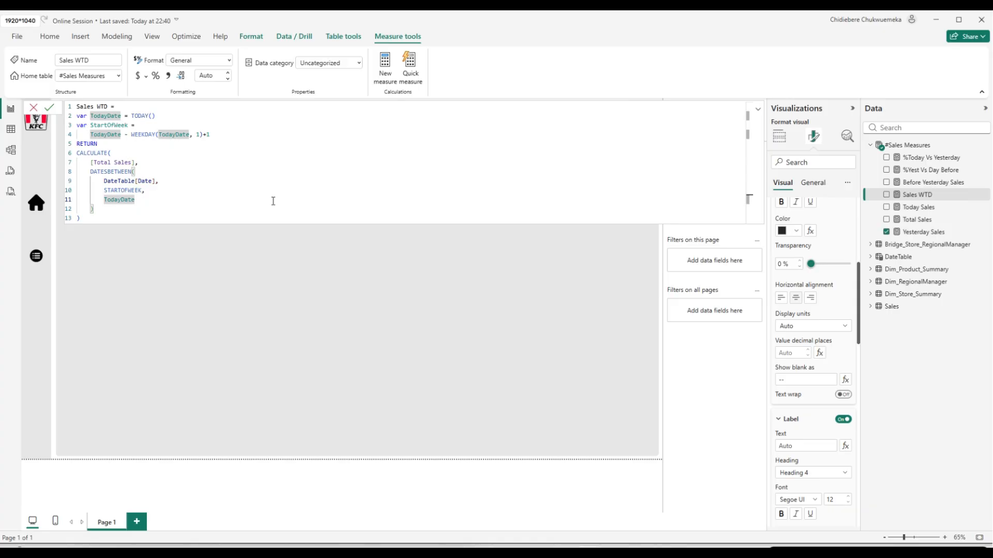
key("ctrl+a")
key("ctrl+c")
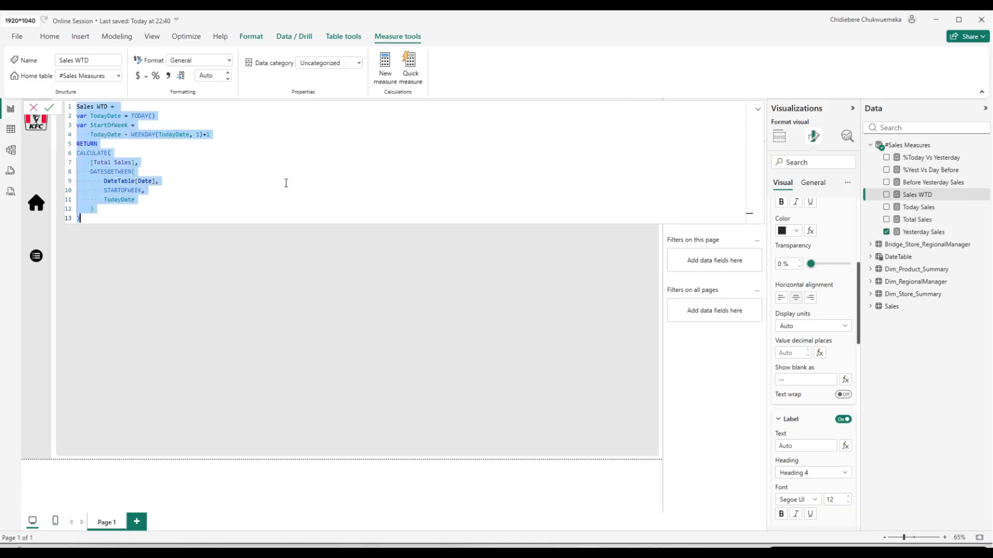
left_click(385, 76)
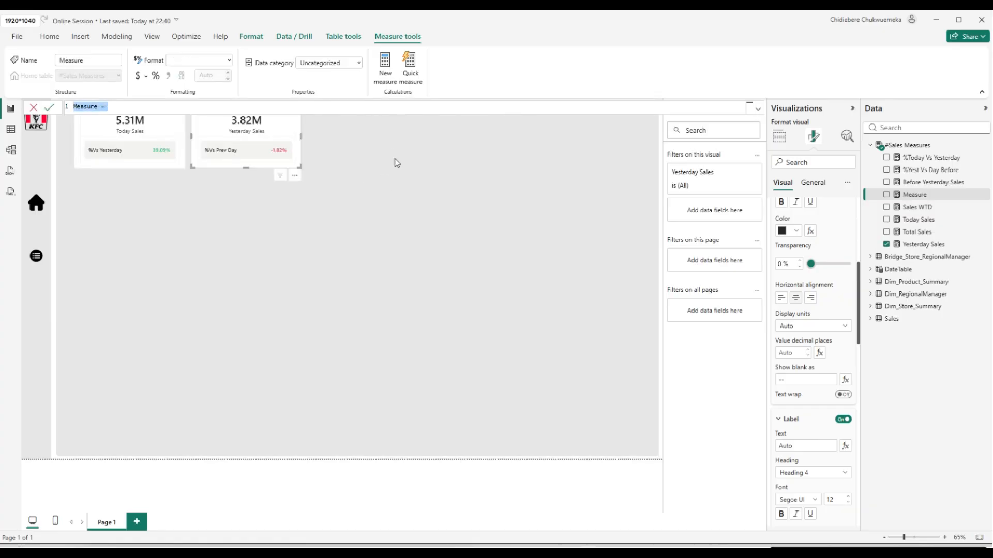
key("ctrl+v")
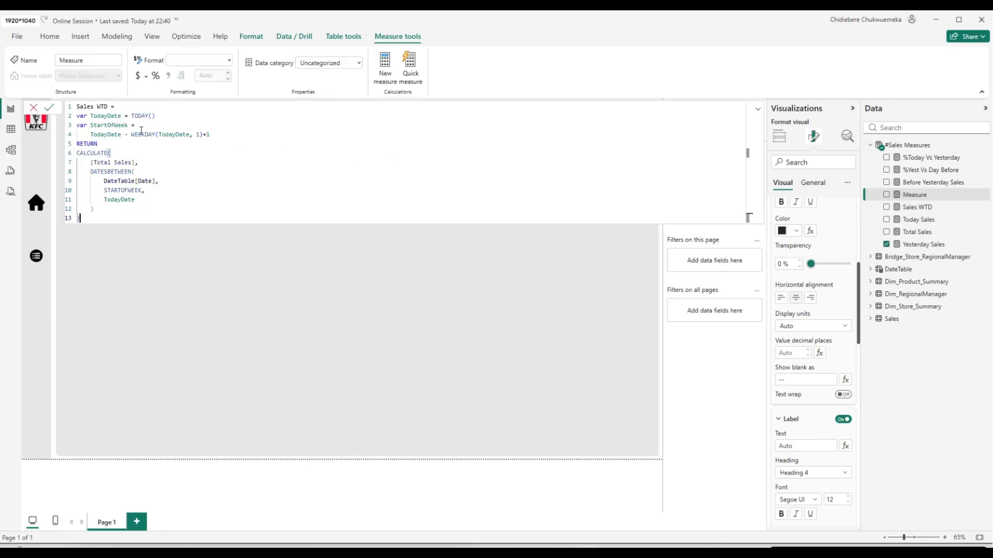
Rename the copied measure in its formula to Sales Prev WTD.
double_click(103, 106)
key("BackSpace")
key("shift+Left")
key("shift+Left")
key("shift+Left")
key("Left")
key("Left")
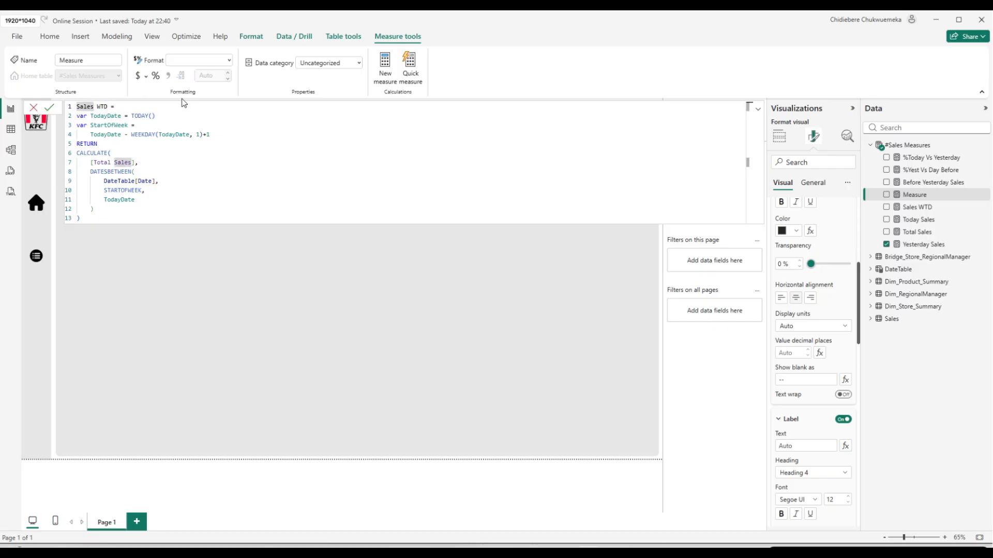
type("Prev")
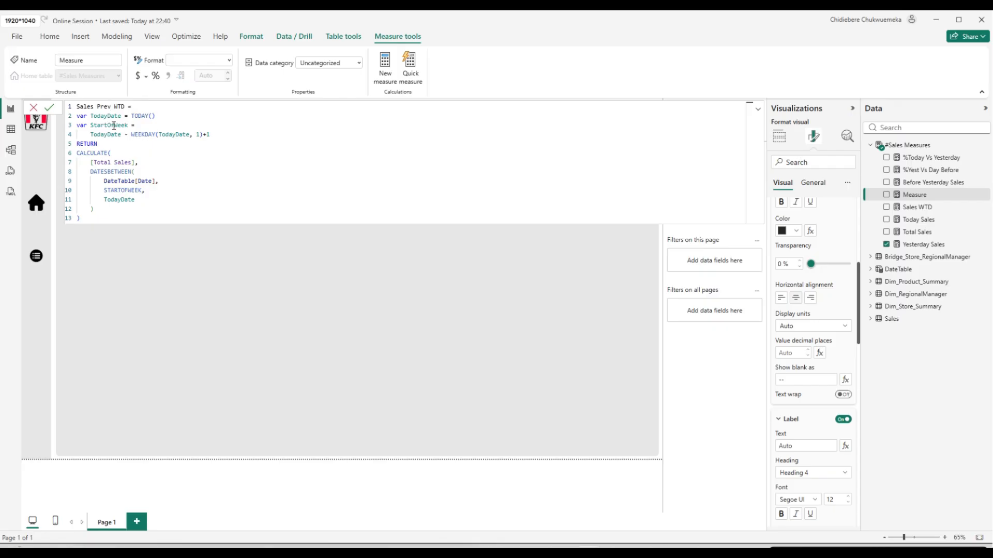
Rename the StartOfWeek variable to StartOfPrevWeek and end its expression with -6 instead of +1.
double_click(116, 126)
type("Prev")
left_click(213, 134)
key("BackSpace")
key("BackSpace")
type("-")
type("1")
key("BackSpace")
type("6")
Declare a variable named EndOfPrevWeek on a new line above RETURN.
key("Return")
key("BackSpace")
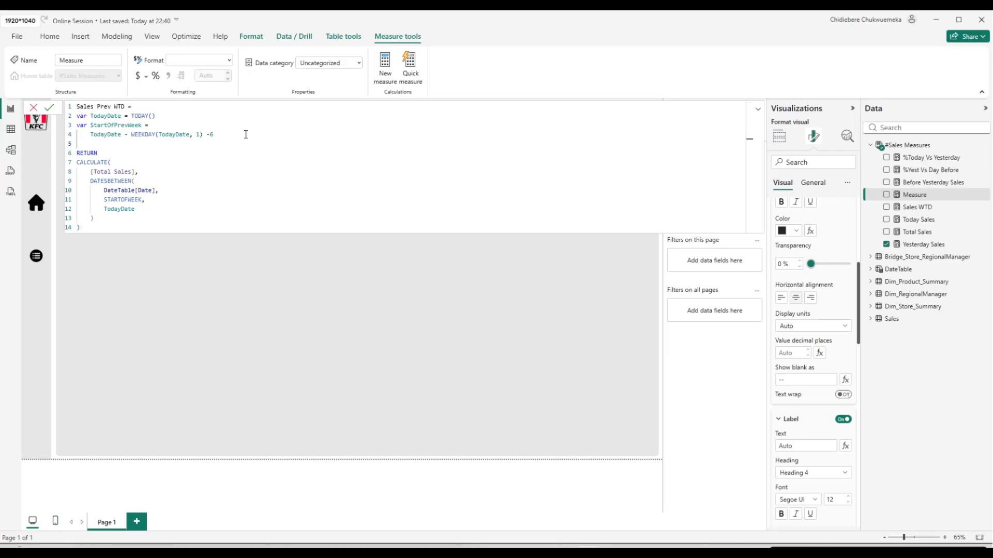
type("Va")
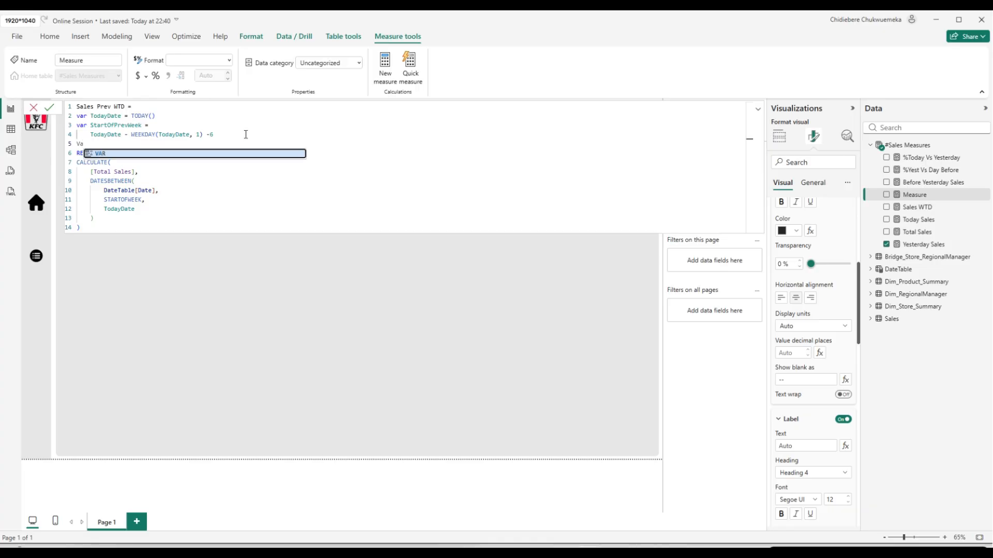
type("r")
key("Tab")
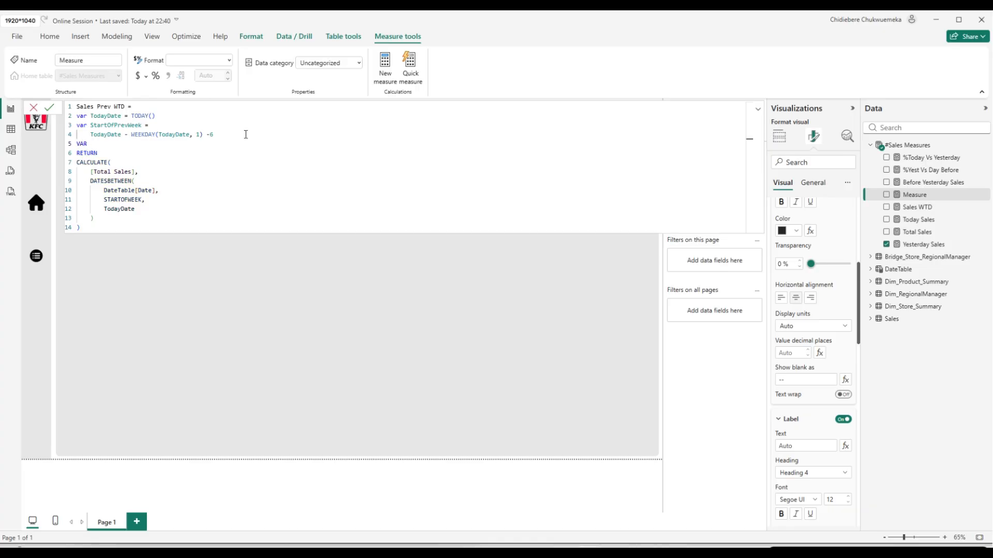
type("EndOfPrevWeek =")
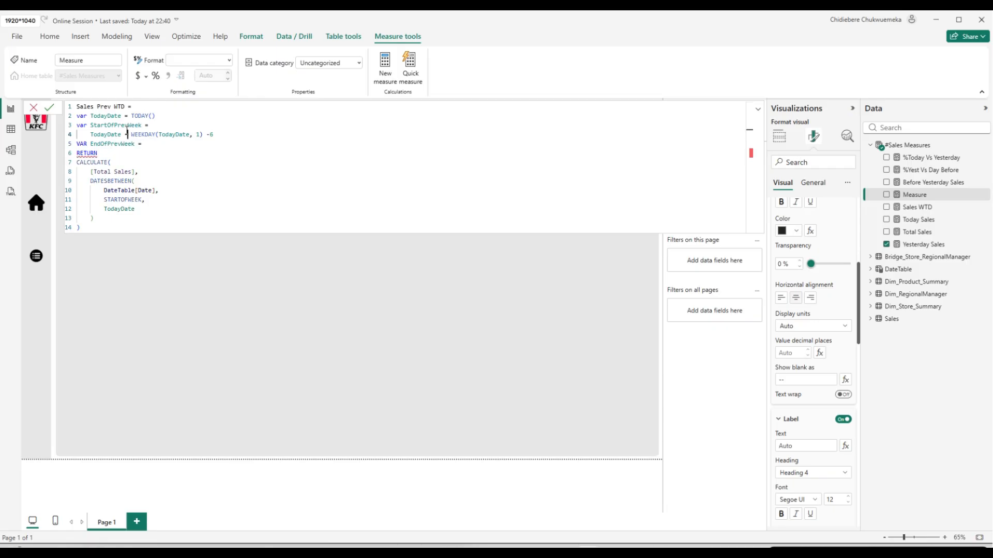
Define EndOfPrevWeek on an indented new line as StartOfPrevWeek + 6.
left_click(125, 135)
double_click(126, 124)
key("ctrl+c")
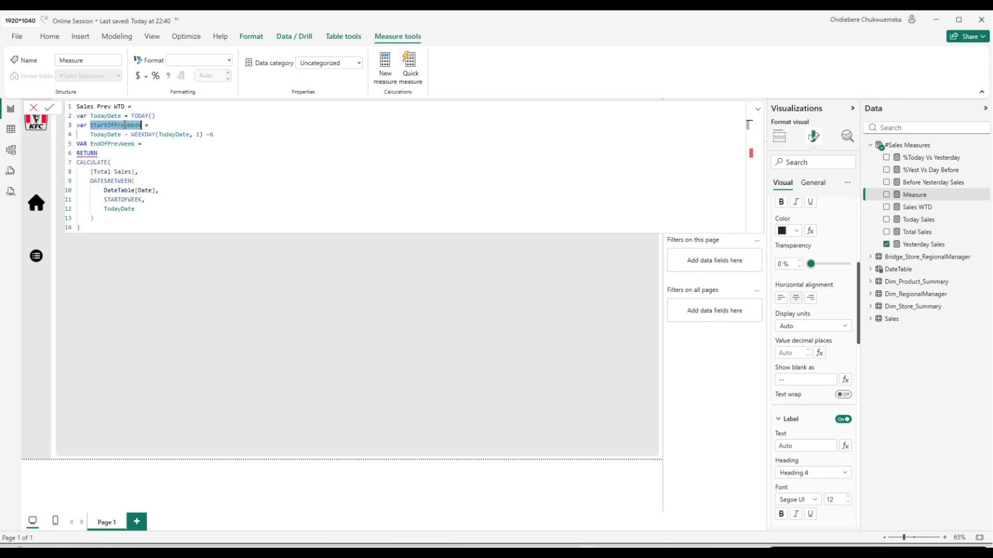
left_click(149, 146)
key("Return")
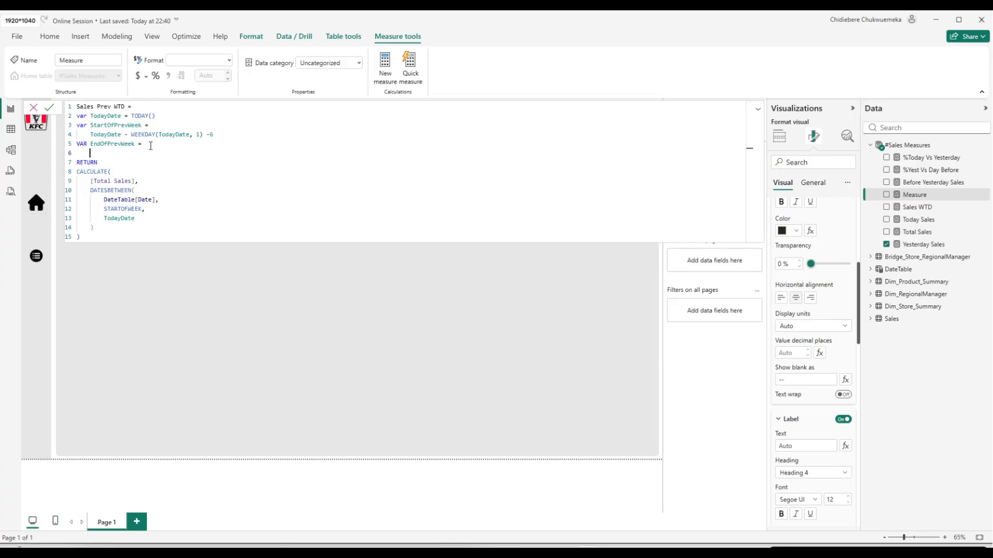
key("ctrl+v")
type("+ 6")
Replace the DATESBETWEEN start date with StartOfPrevWeek and commit the Sales Prev WTD measure.
left_click(131, 210)
double_click(131, 209)
key("ctrl+v")
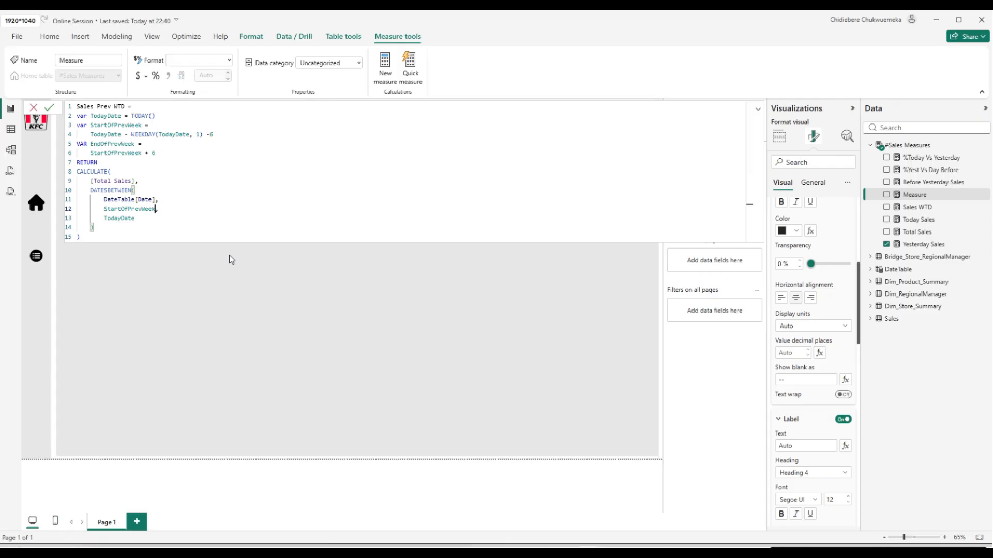
key("Return")
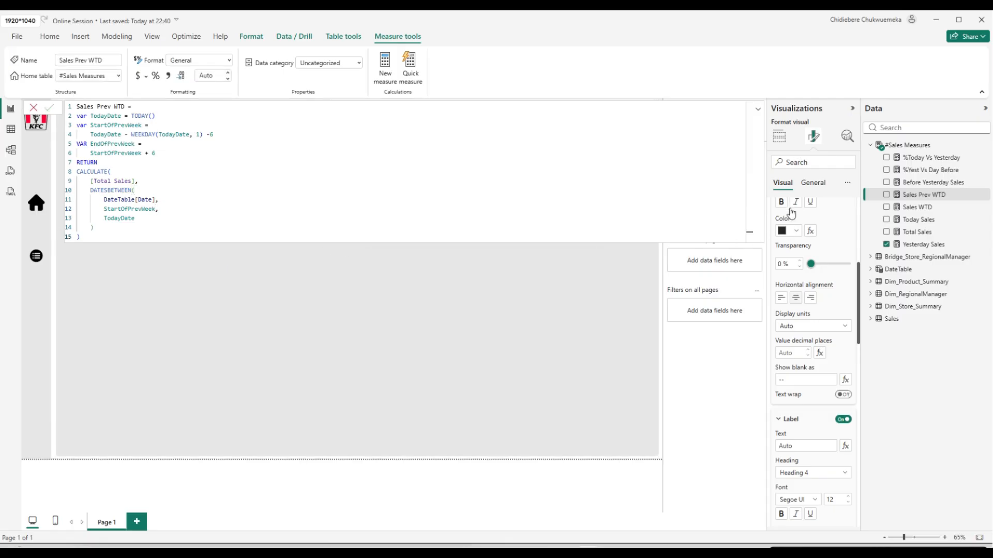
Create a new measure in #Sales Measures named %WTD Vs Prev Week and continue its formula on a new line.
left_click(924, 171)
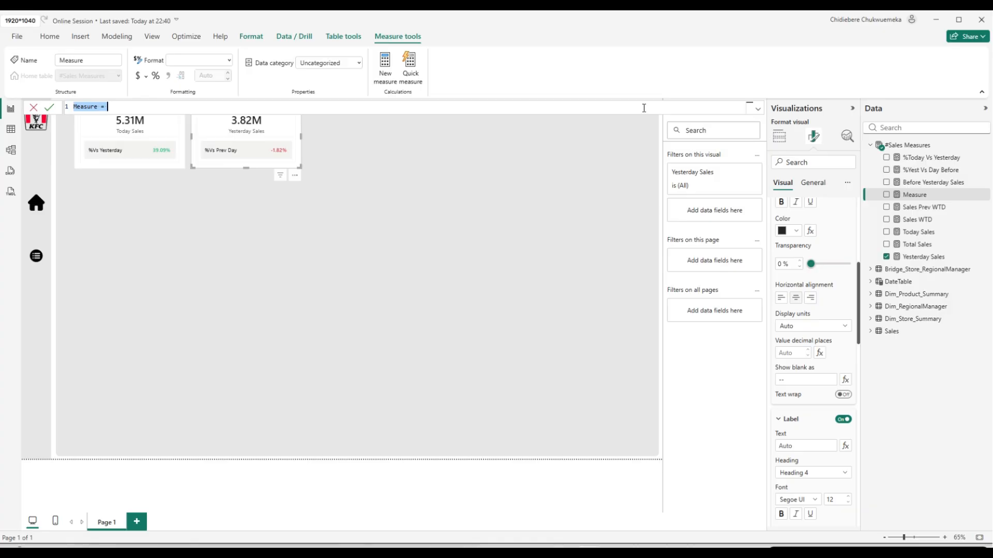
type("%Y")
key("BackSpace")
type("V")
type("TD ")
type("Ve")
key("BackSpace")
type("s Prev Week =")
key("shift+Return")
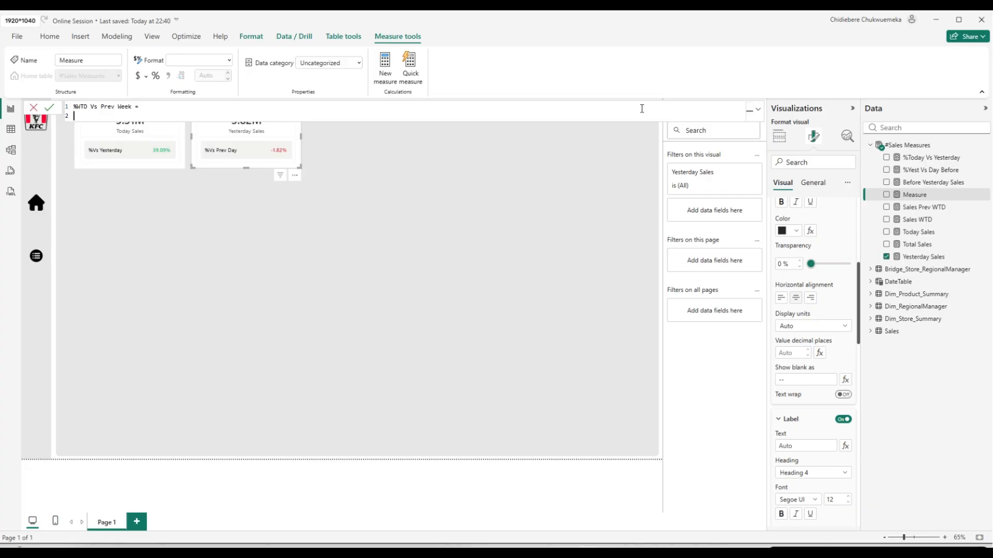
Begin the measure's expression with a DIVIDE function and start an indented new line for its numerator.
type("di")
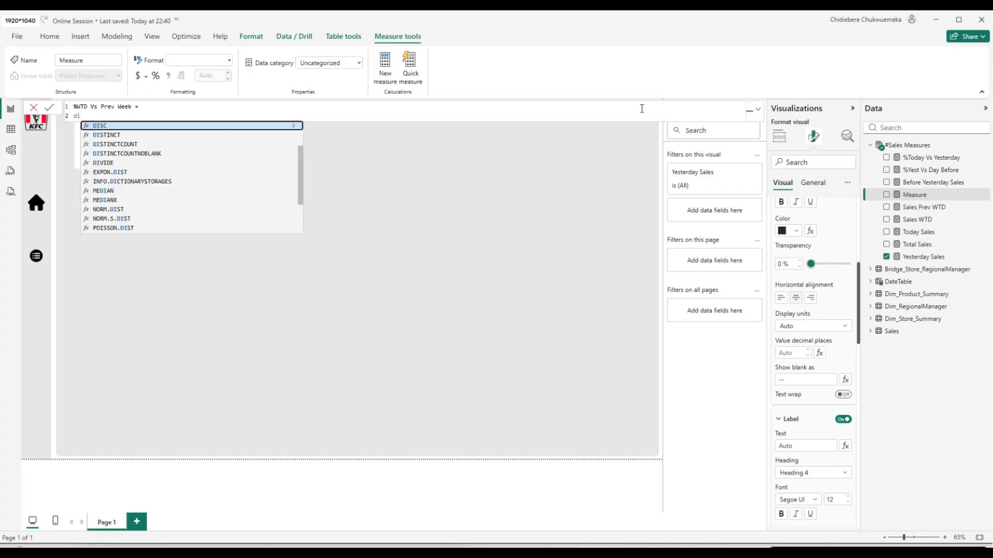
type("v")
key("Tab")
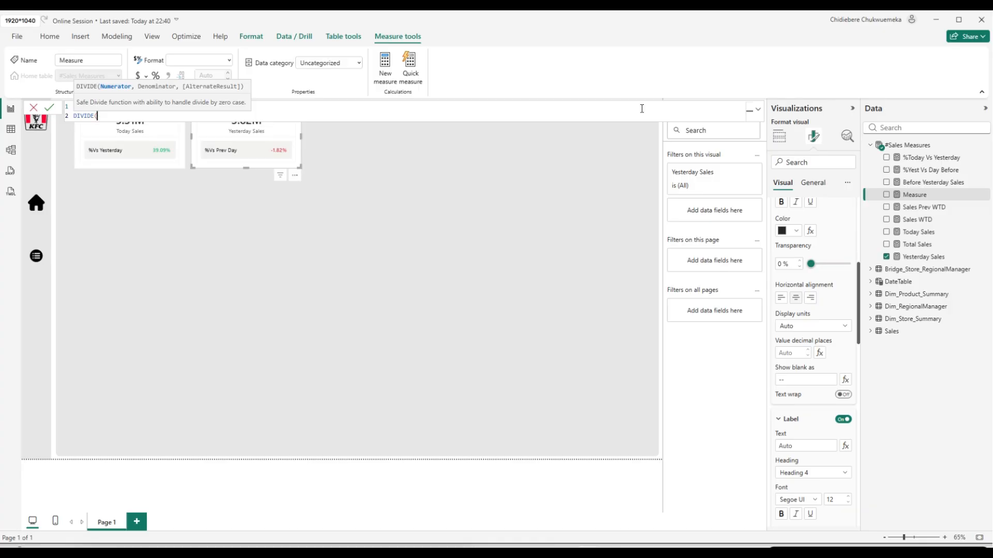
type("w")
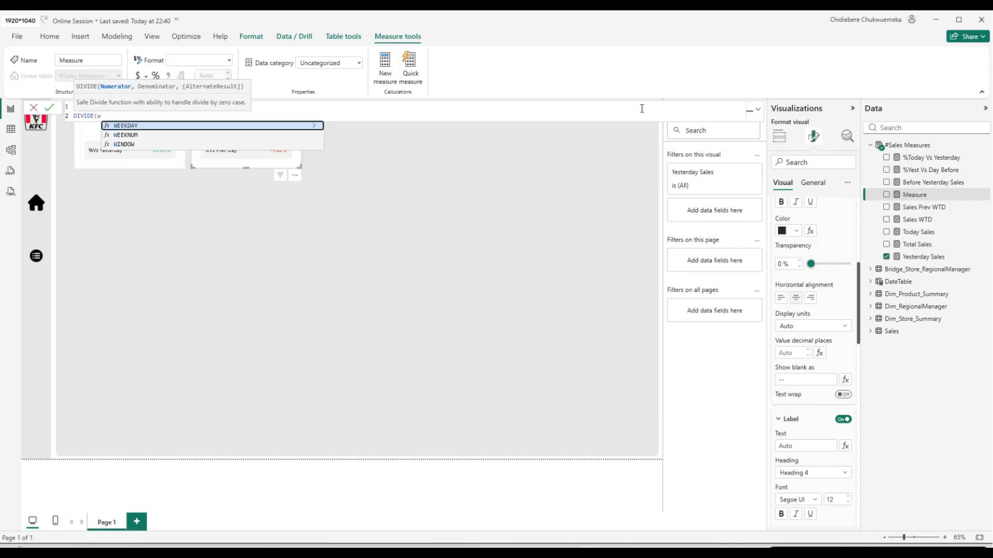
type("t")
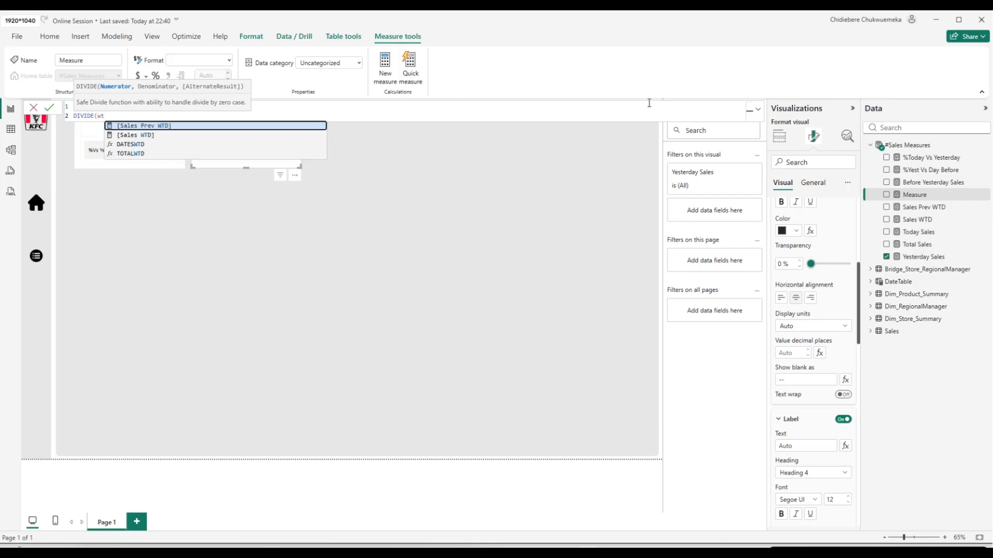
key("Down")
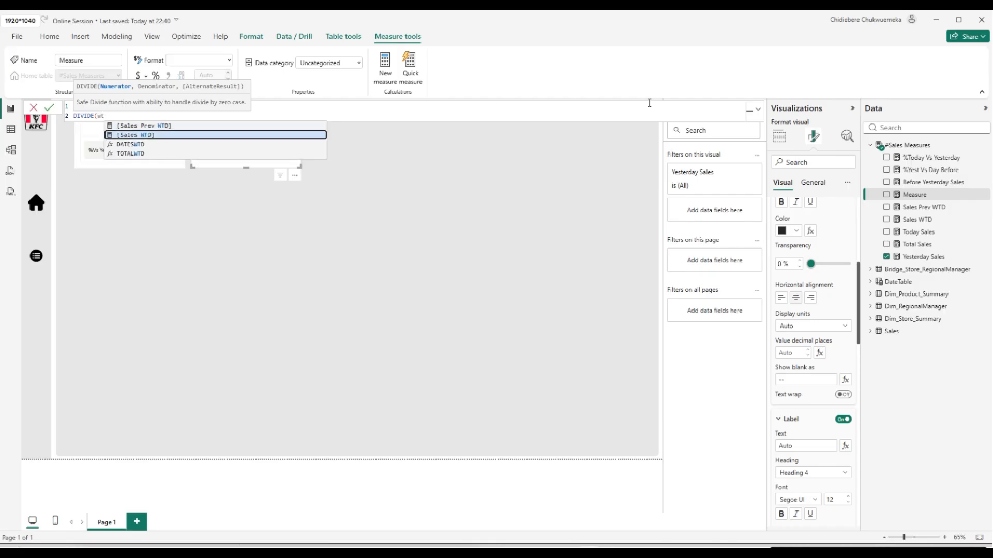
key("BackSpace")
key("BackSpace")
type("(")
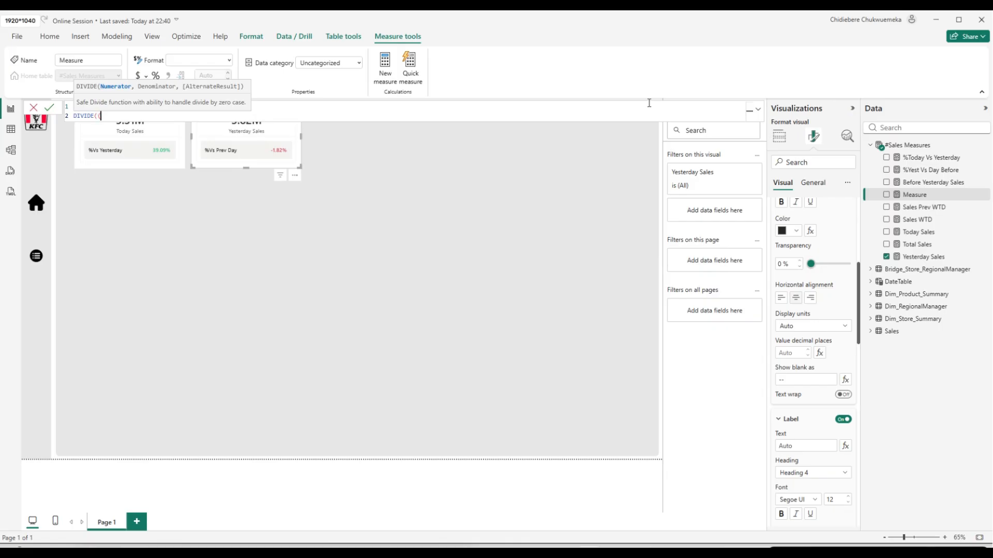
key("BackSpace")
key("shift+Return")
Enter ([Sales WTD]-[Sales Prev WTD]) as the DIVIDE numerator, followed by a comma.
type("(s")
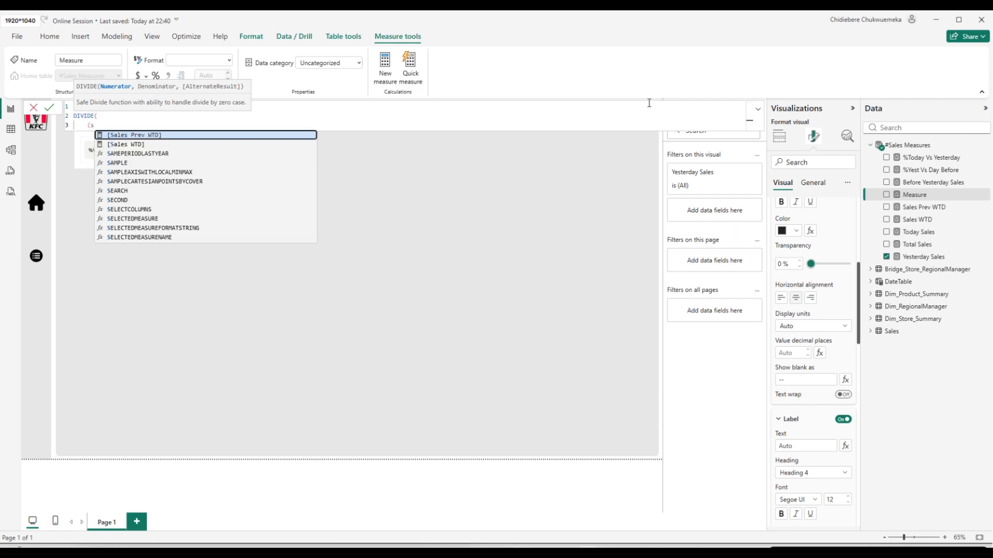
key("Down")
key("Tab")
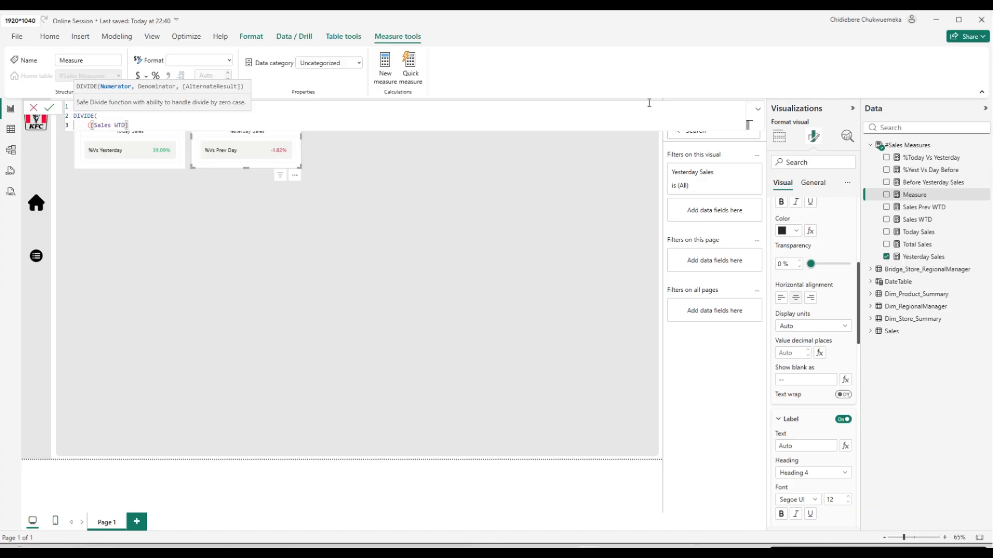
type("-")
type("[Sales Prev WTD]")
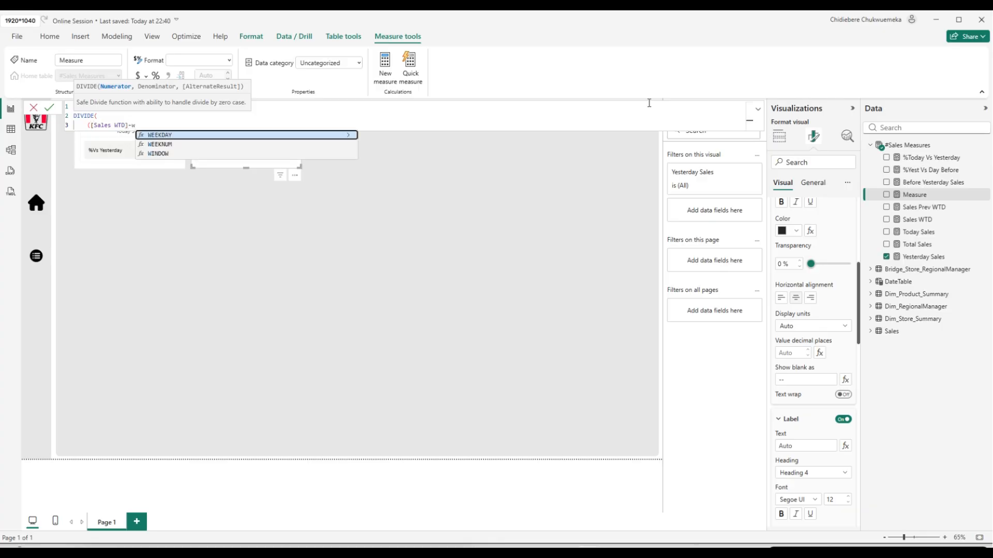
key("Tab")
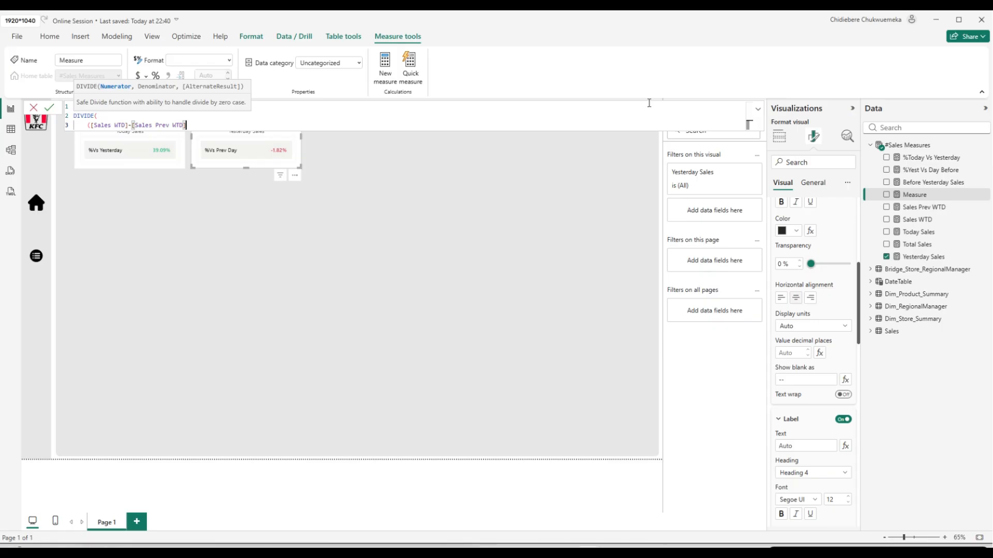
type("),")
Complete the measure with [Sales Prev WTD] as the denominator on its own line and format it as a percentage.
key("shift+Return")
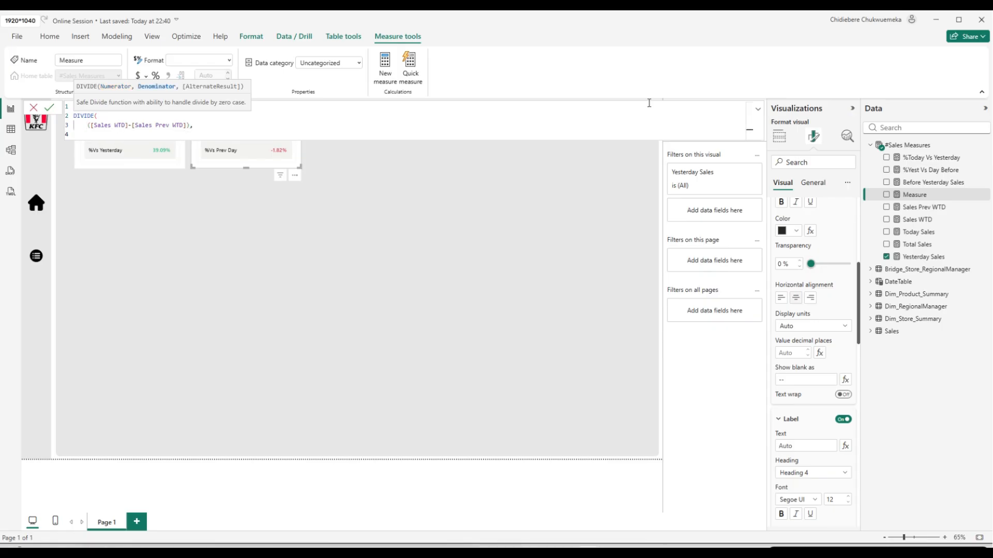
type("wt")
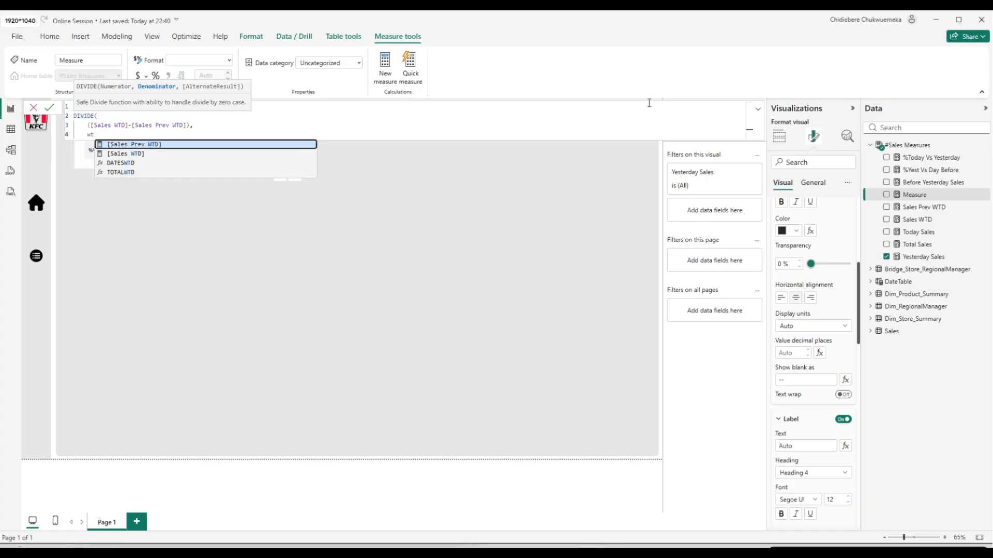
key("Tab")
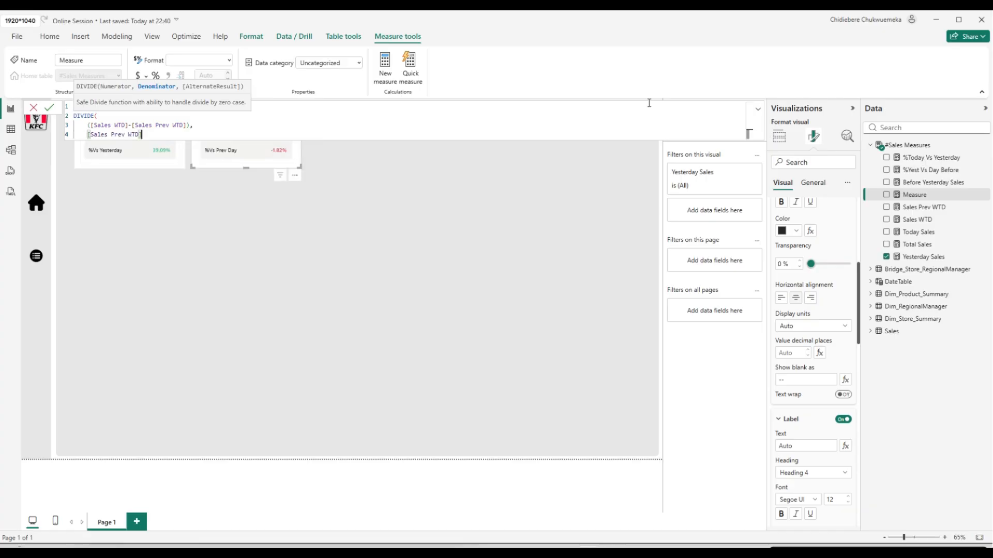
key("Return")
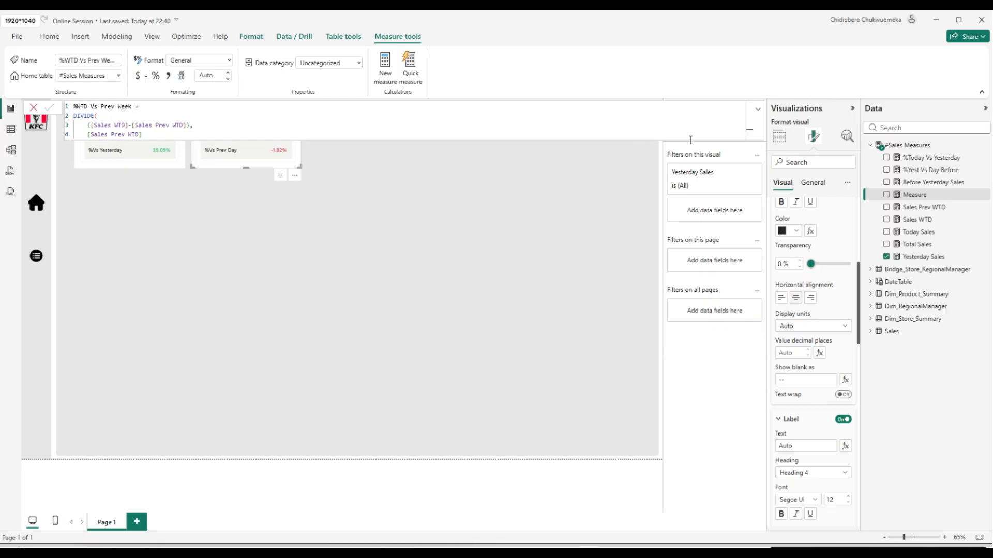
left_click(156, 77)
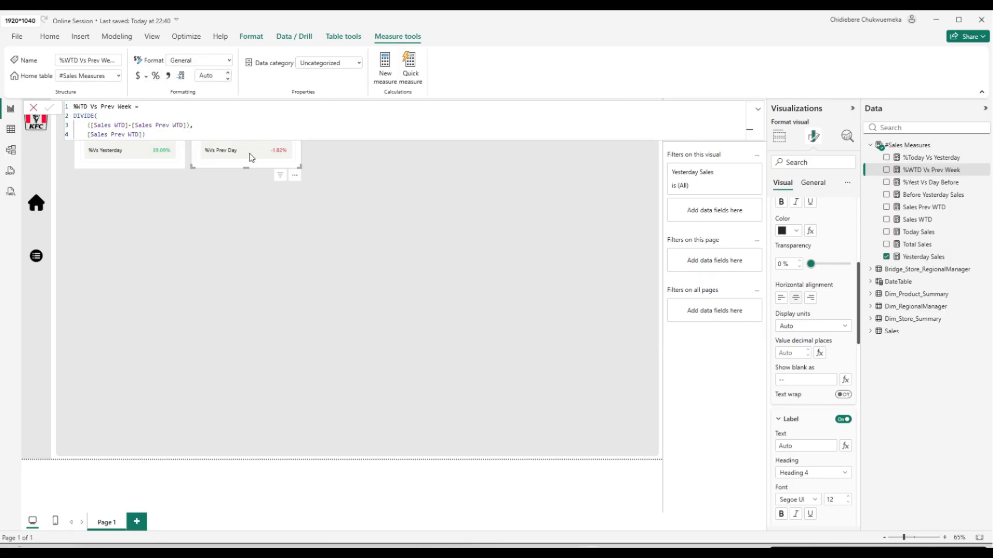
Duplicate the Yesterday Sales card and place the copy beside it as the third card in the row.
left_click(324, 194)
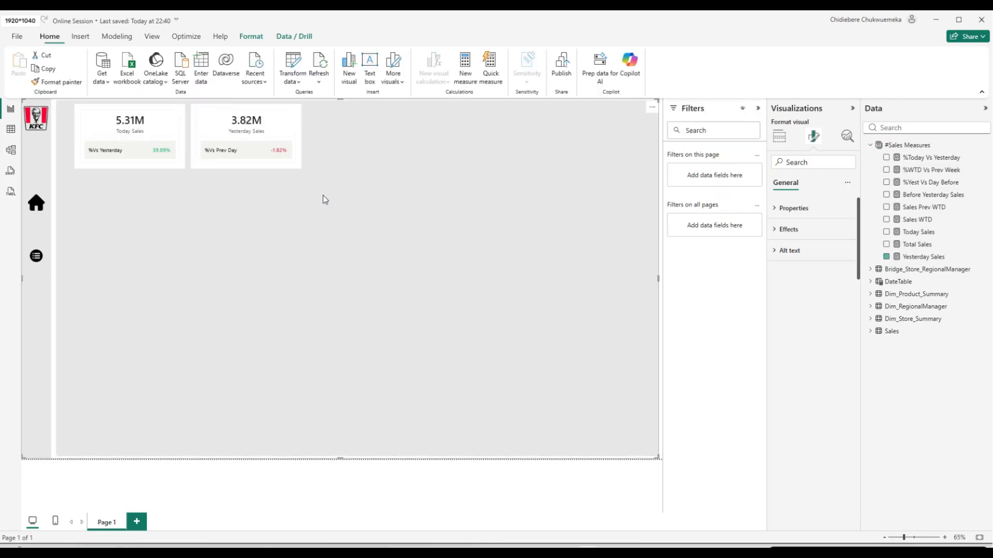
left_click(298, 167)
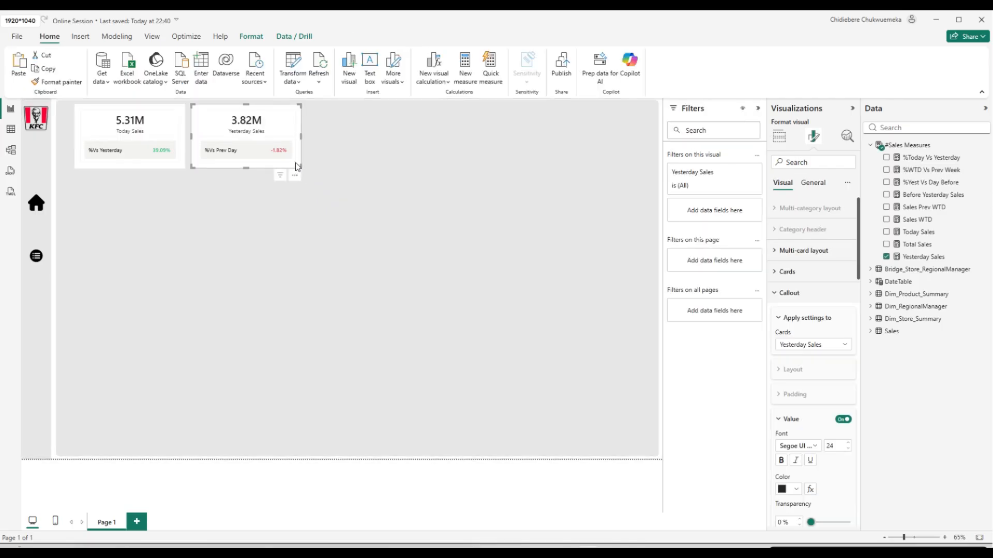
key("ctrl+c")
key("ctrl+v")
left_click_drag(293, 167, 406, 169)
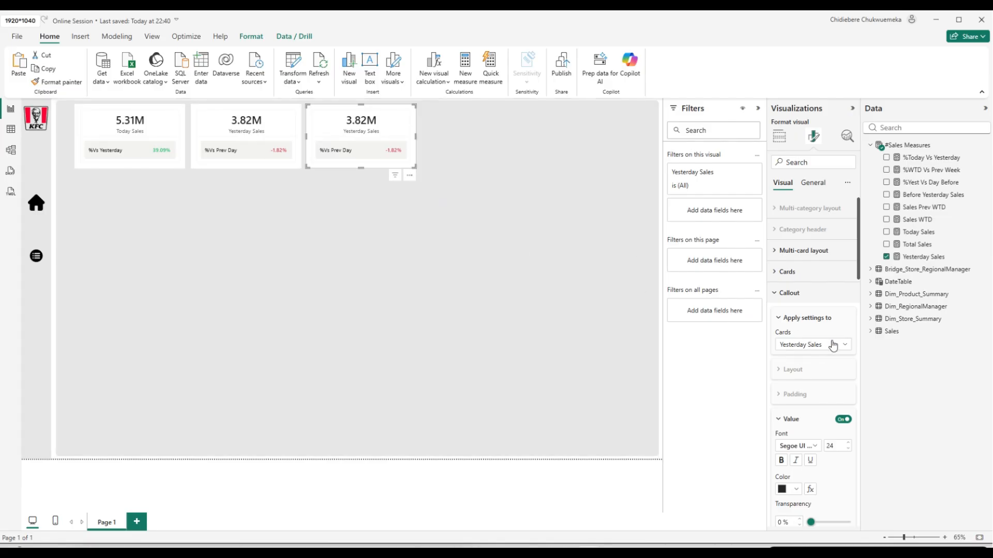
Replace the Yesterday Sales value in the copied card with the Sales WTD measure.
left_click(779, 137)
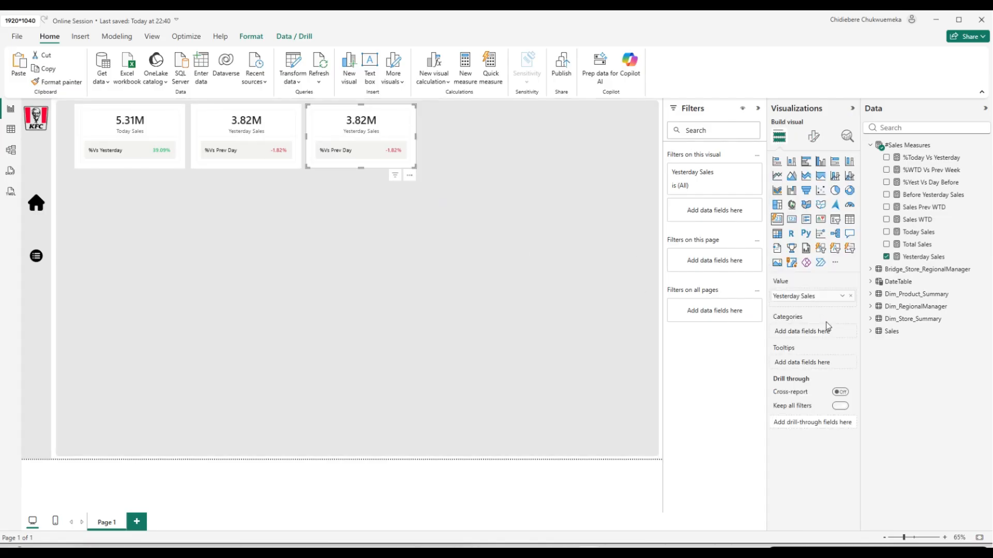
left_click(850, 296)
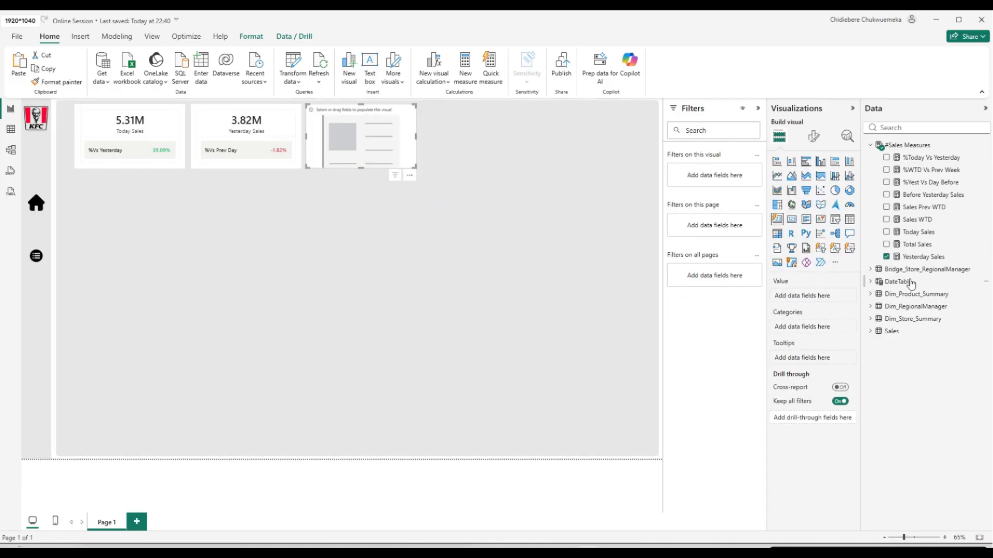
left_click(887, 220)
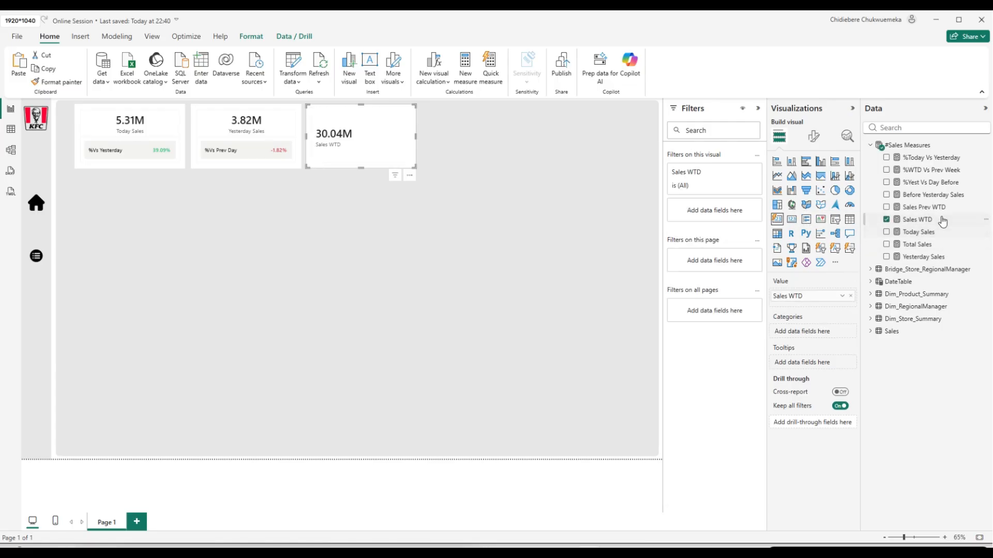
Add the %WTD Vs Prev Week measure as a reference label on the Sales WTD card.
left_click(813, 137)
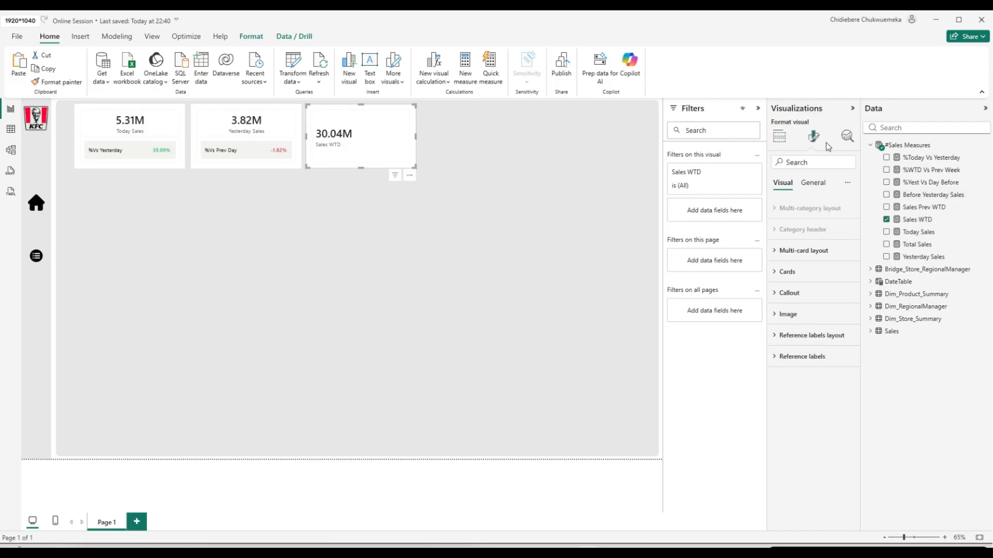
left_click(808, 357)
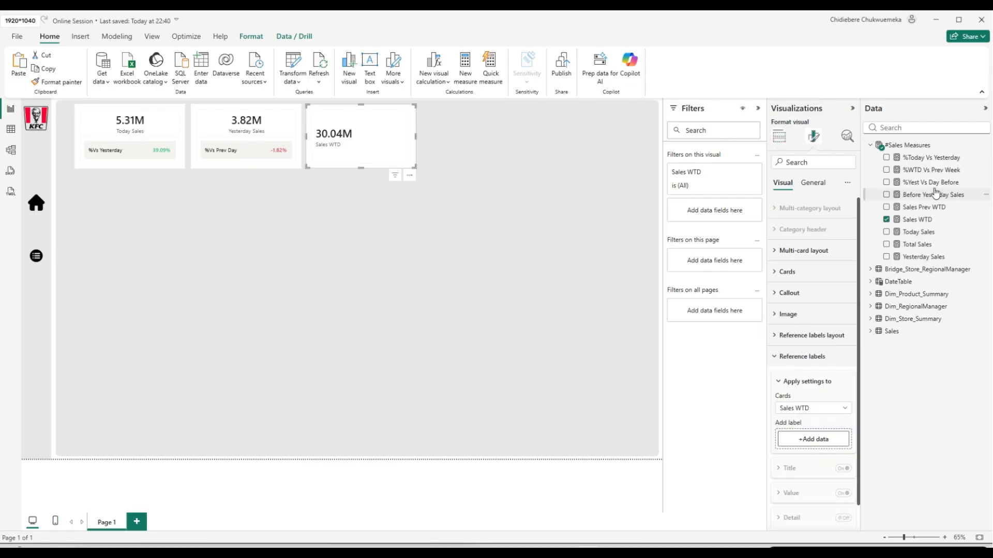
left_click_drag(933, 170, 830, 441)
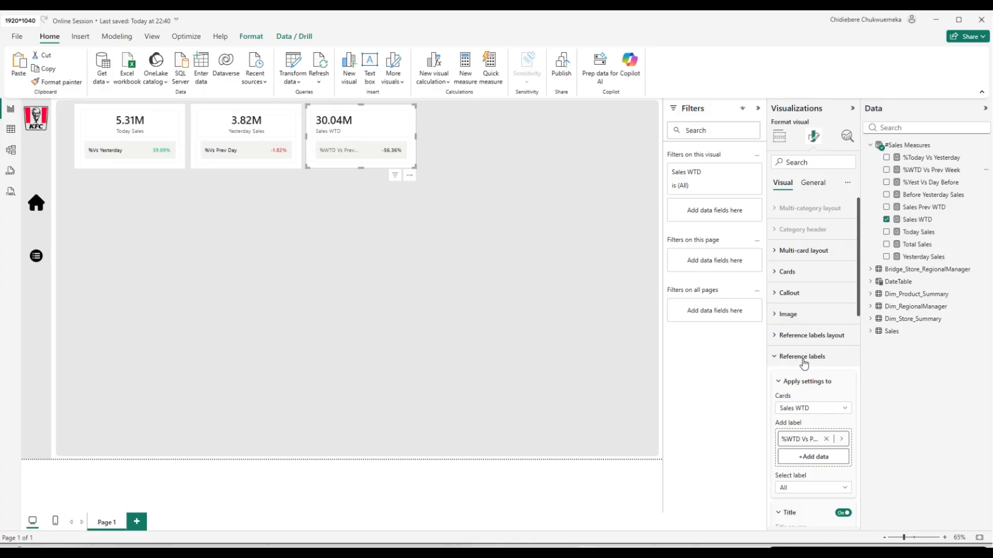
Target the %WTD Vs Prev Week reference label and set its title source to Custom.
scroll(804, 363, "down", 3)
scroll(805, 363, "down", 6)
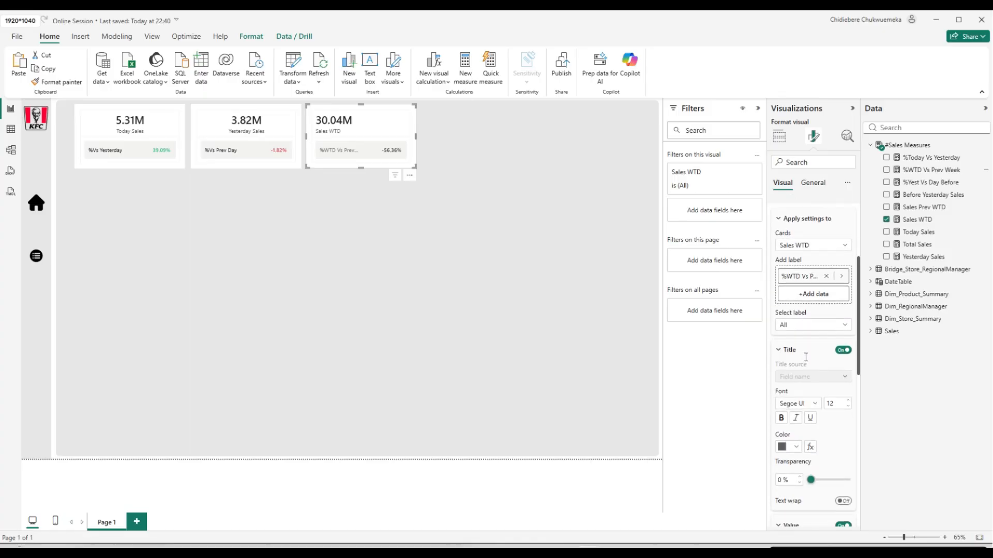
left_click(829, 282)
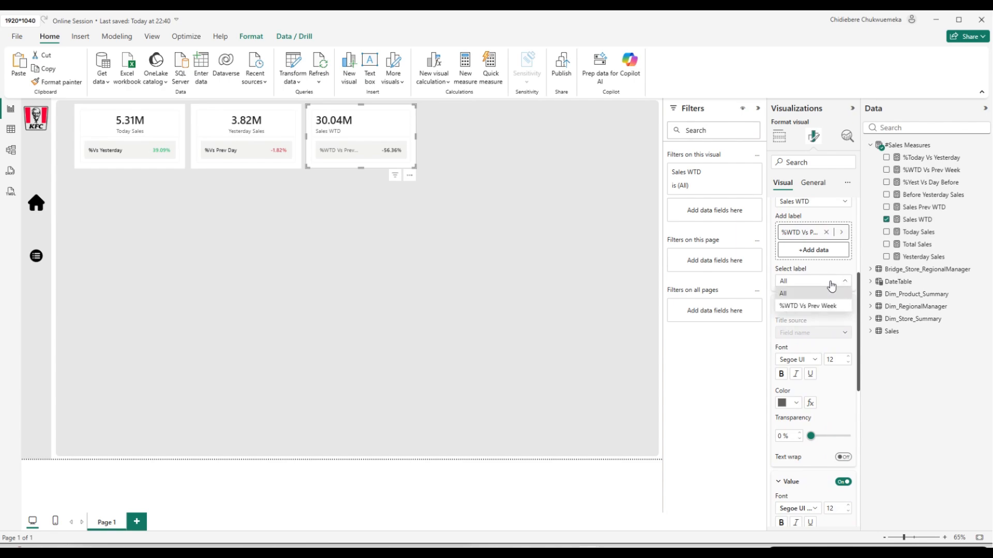
left_click(827, 305)
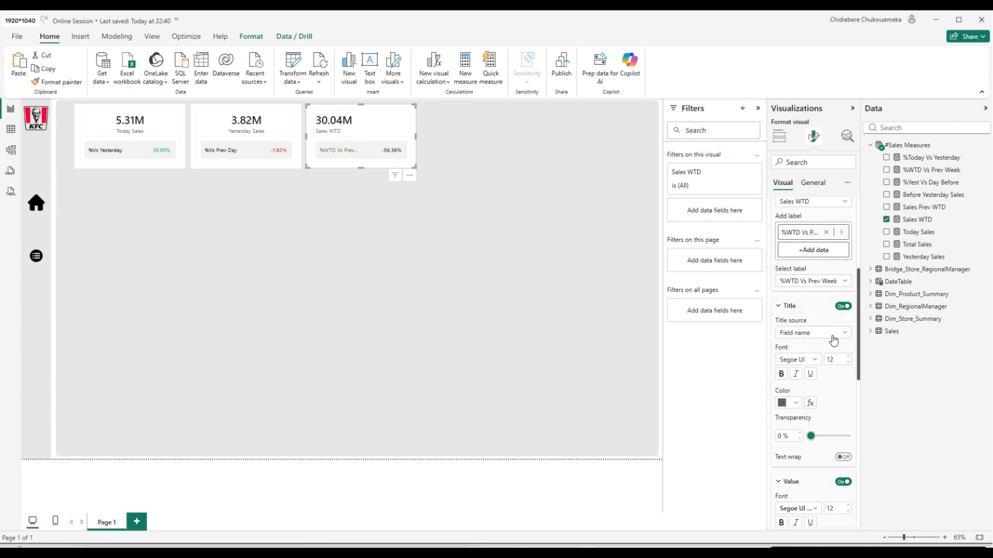
left_click(832, 334)
left_click(831, 345)
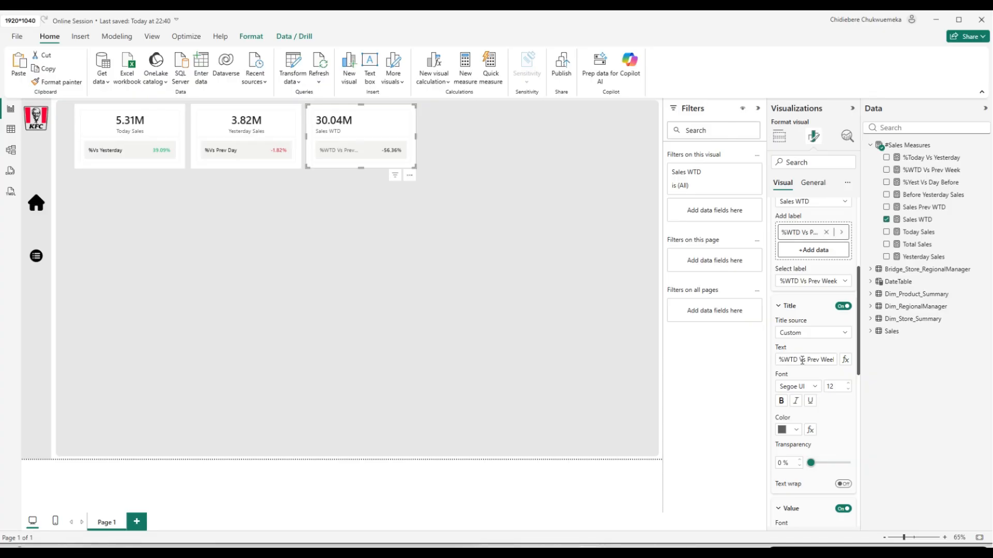
Change the reference label's title text to %Vs Prev Week and its colour to black.
left_click(803, 361)
key("BackSpace")
key("BackSpace")
key("BackSpace")
key("BackSpace")
type("%")
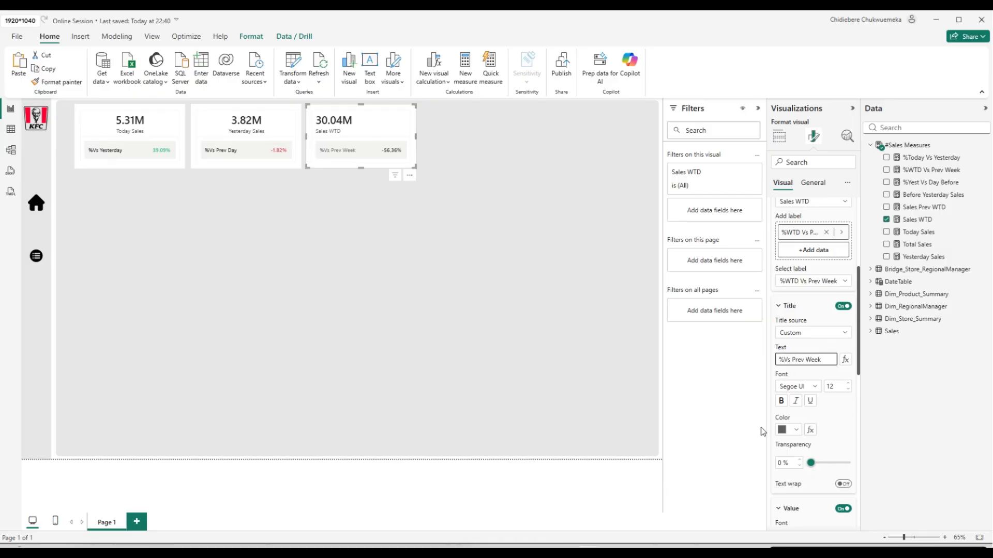
left_click(783, 432)
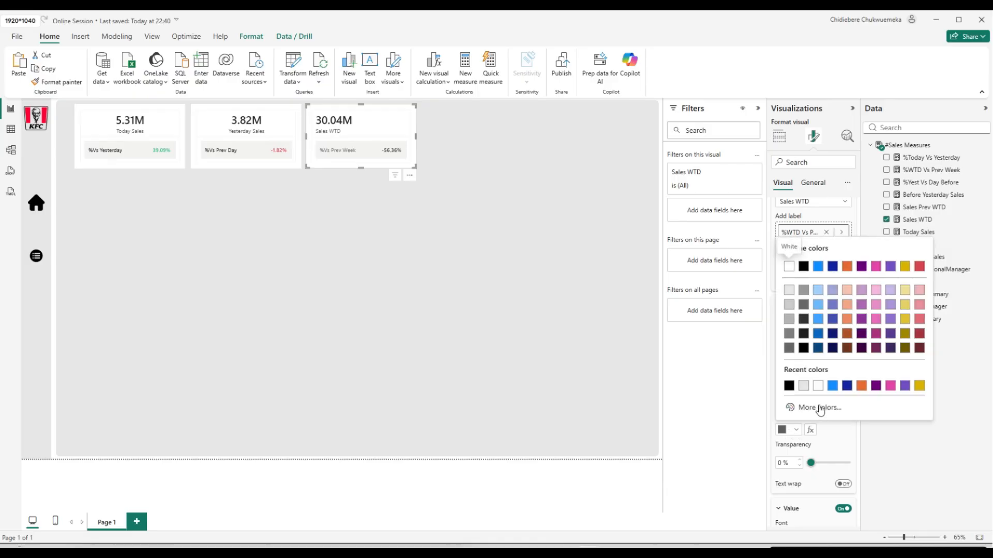
left_click(789, 386)
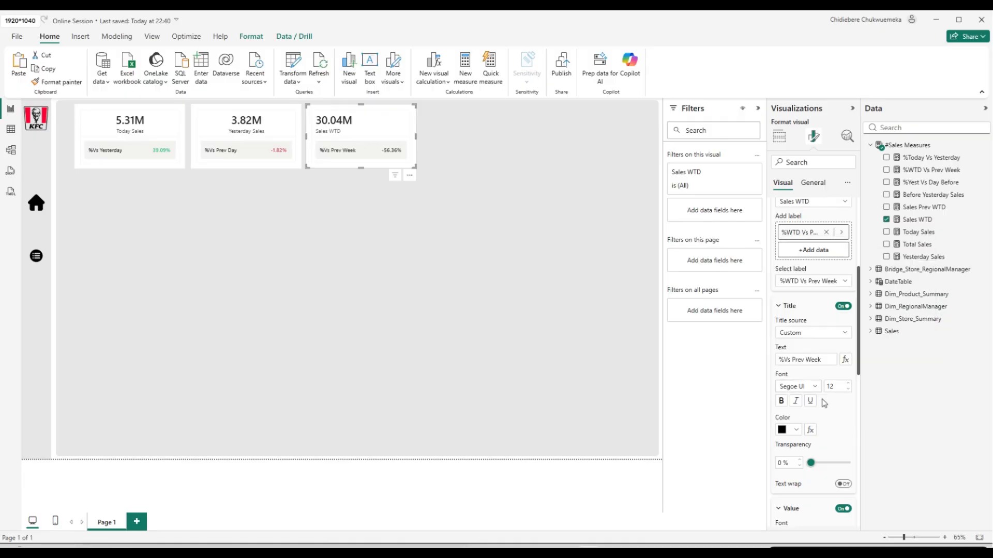
Set the Sales WTD card's reference label value colour to rules-based conditional formatting driven by the %WTD Vs Prev Week measure.
left_click(791, 308)
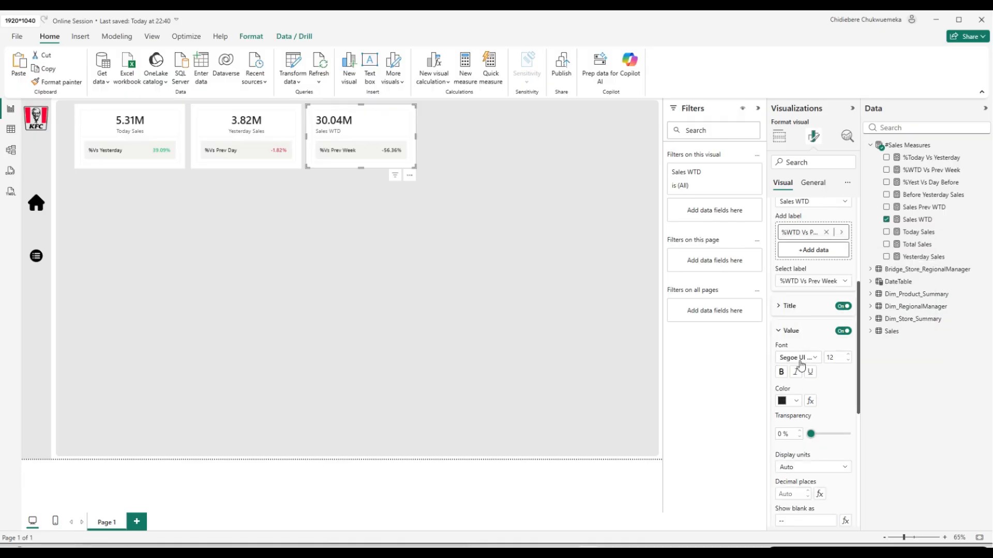
left_click(810, 401)
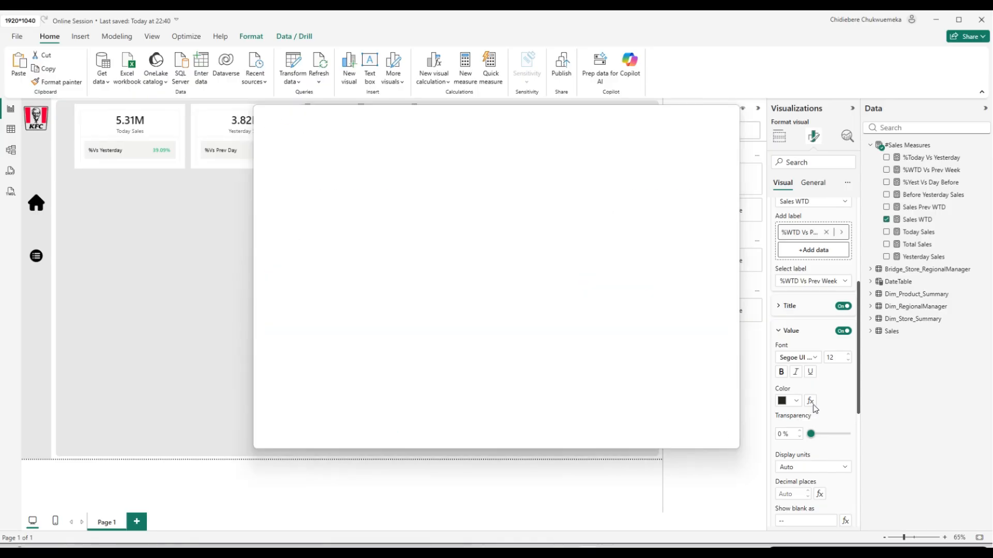
left_click(386, 209)
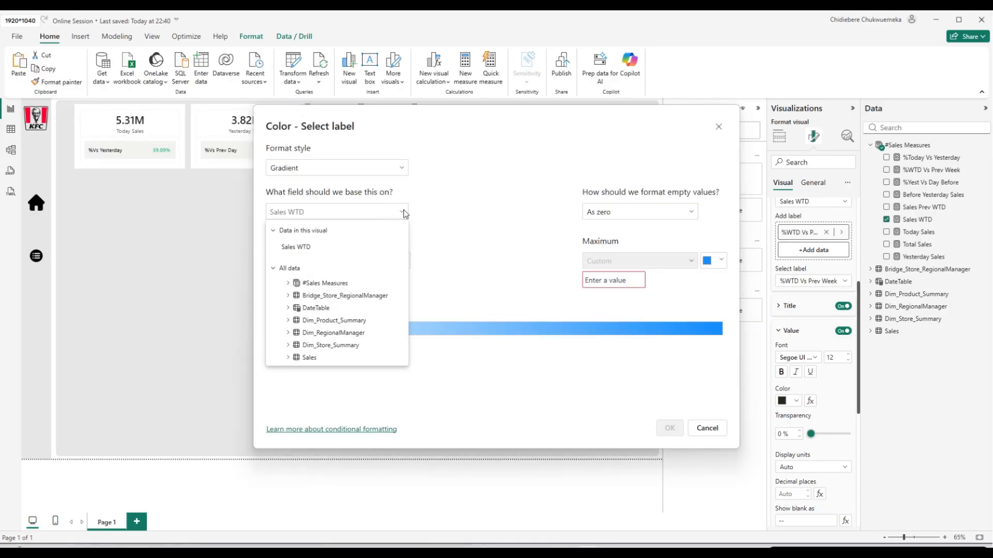
left_click(404, 211)
left_click(404, 212)
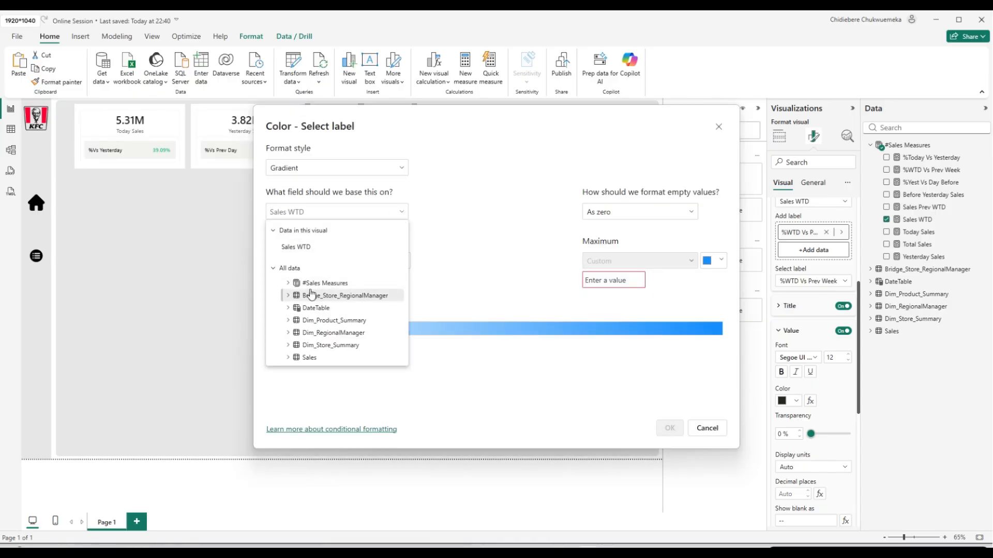
left_click(288, 282)
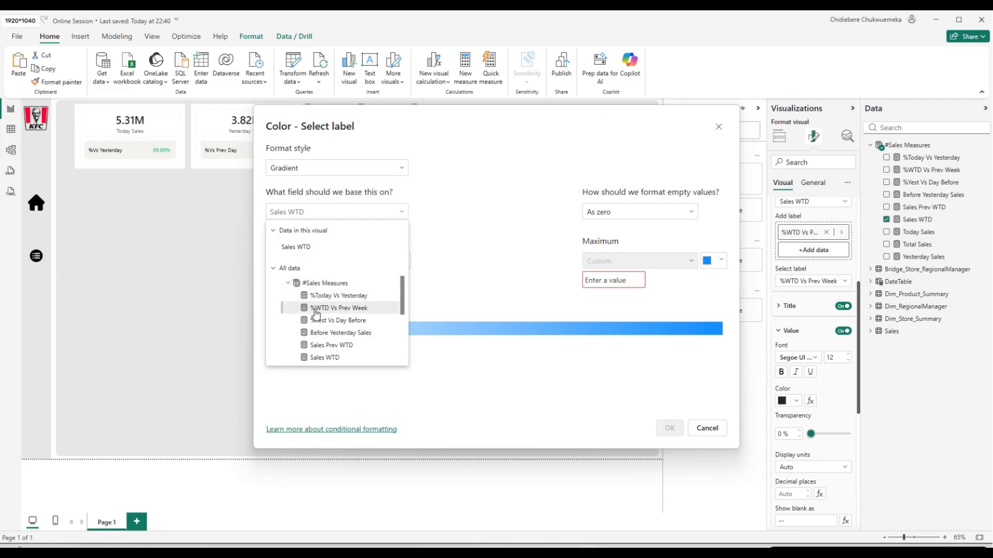
left_click(317, 309)
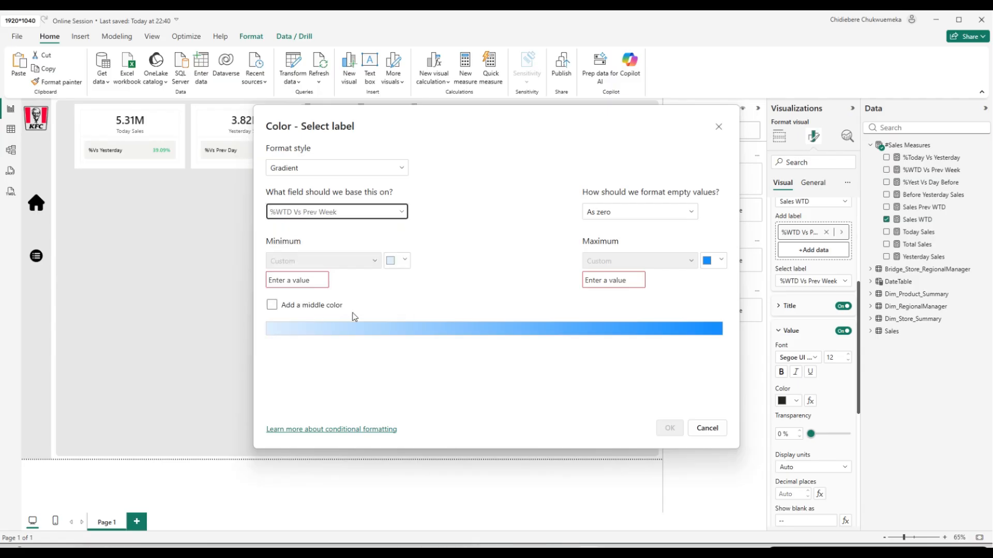
left_click(380, 168)
left_click(362, 202)
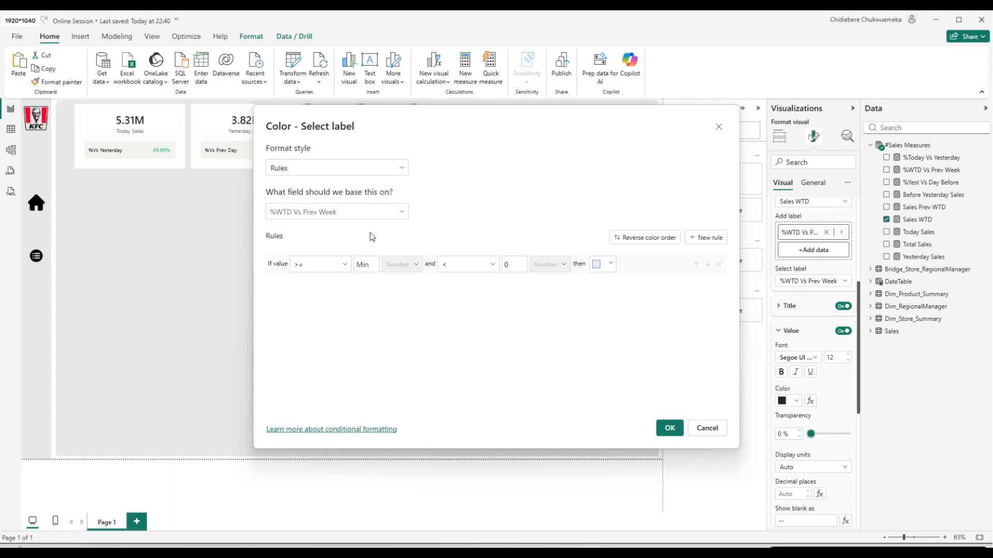
Define the first colour rule to show values from -100000 to below 0 in red.
left_click(366, 269)
type("-100000")
left_click(609, 264)
left_click(666, 277)
Add a second rule colouring values from 0 to below 100000 in green #35BB78, and apply the conditional formatting.
left_click(706, 237)
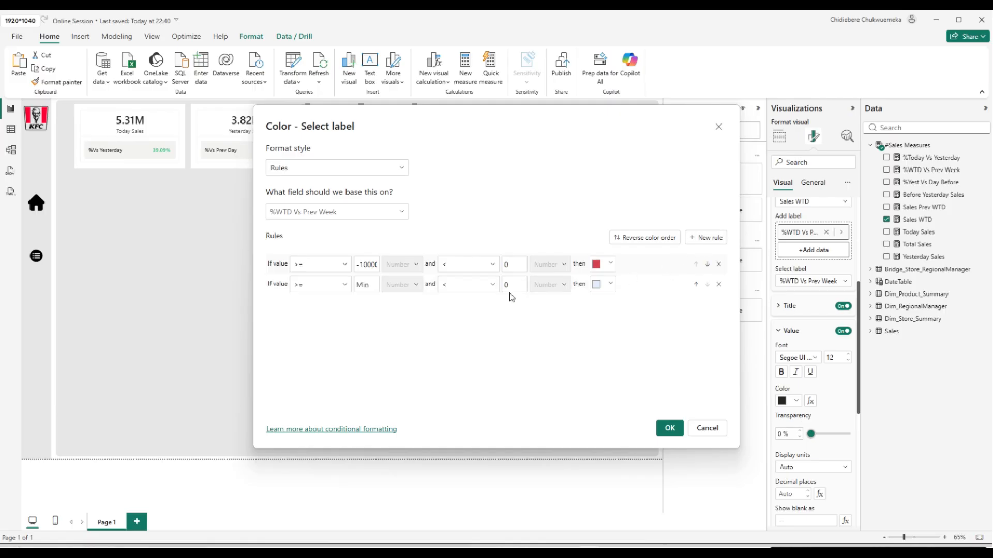
left_click(362, 284)
type("0")
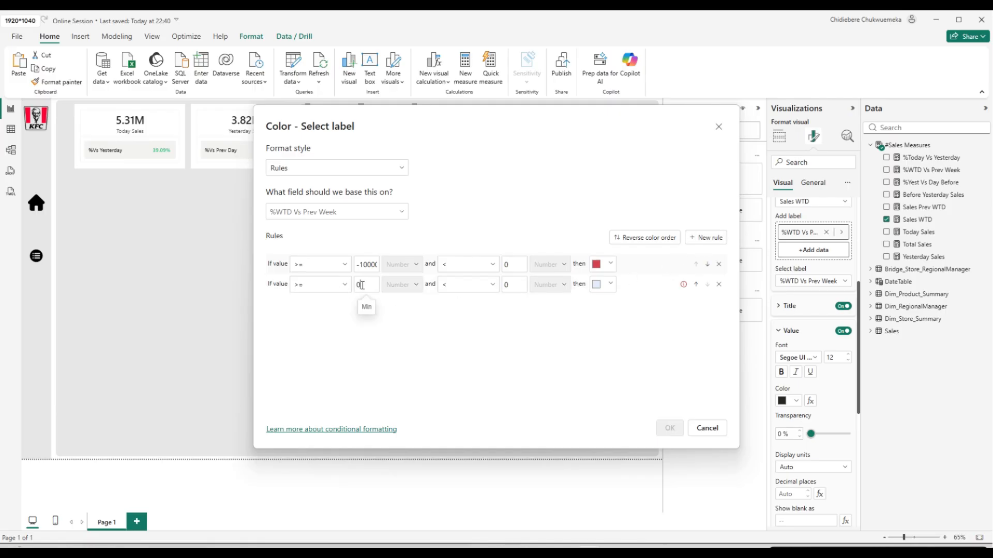
double_click(521, 285)
type("10000")
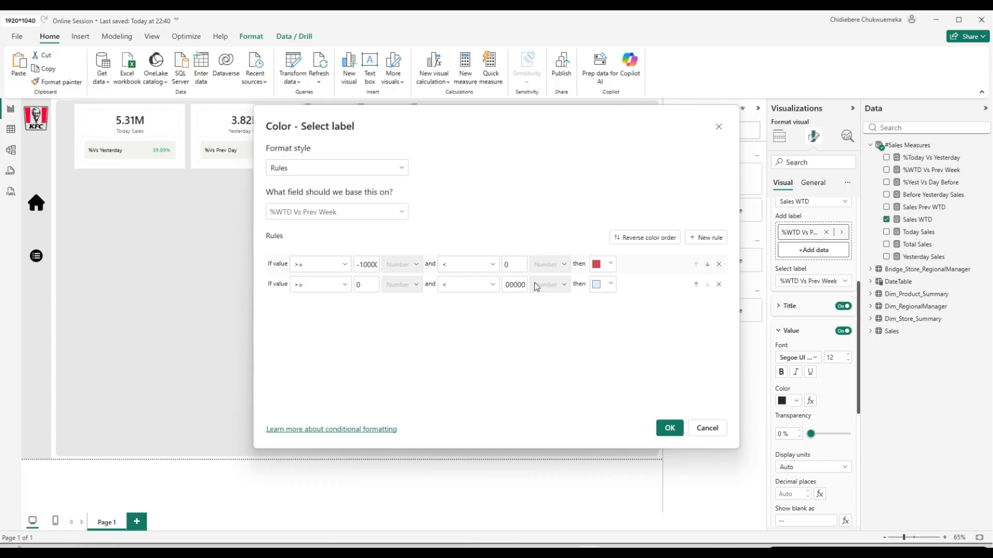
left_click(599, 284)
left_click(573, 278)
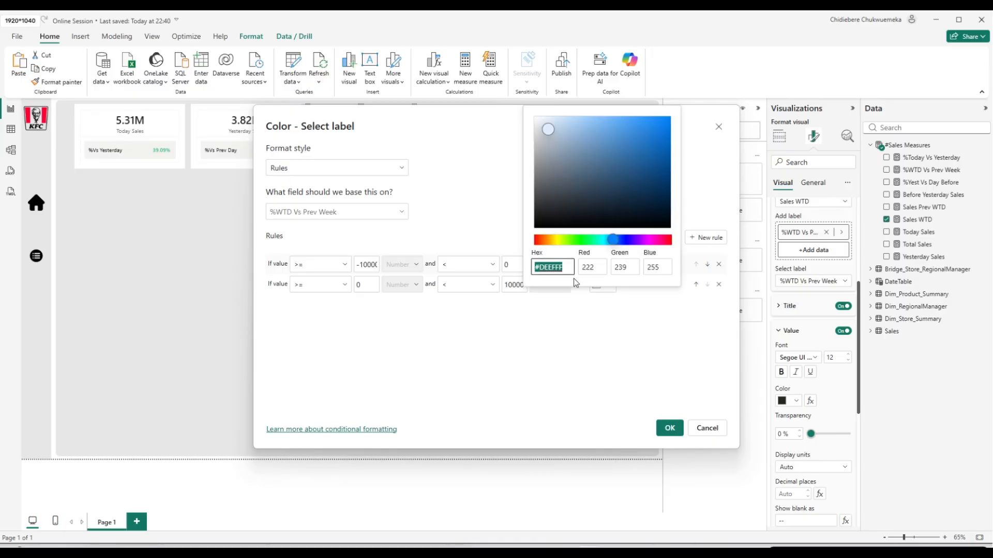
type("35bb78")
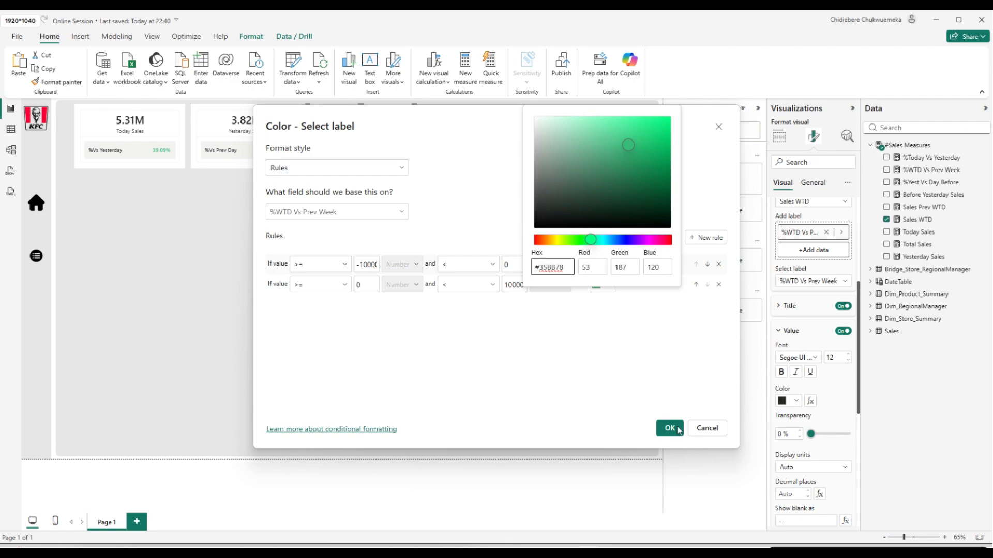
left_click(615, 354)
left_click(669, 428)
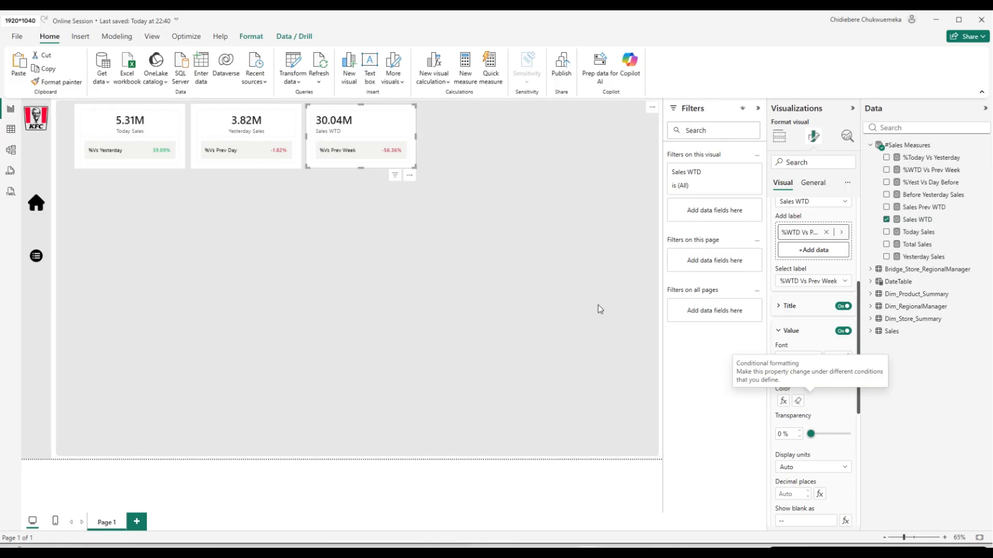
Centre the callout value horizontally on the Sales WTD card.
scroll(814, 258, "up", 5)
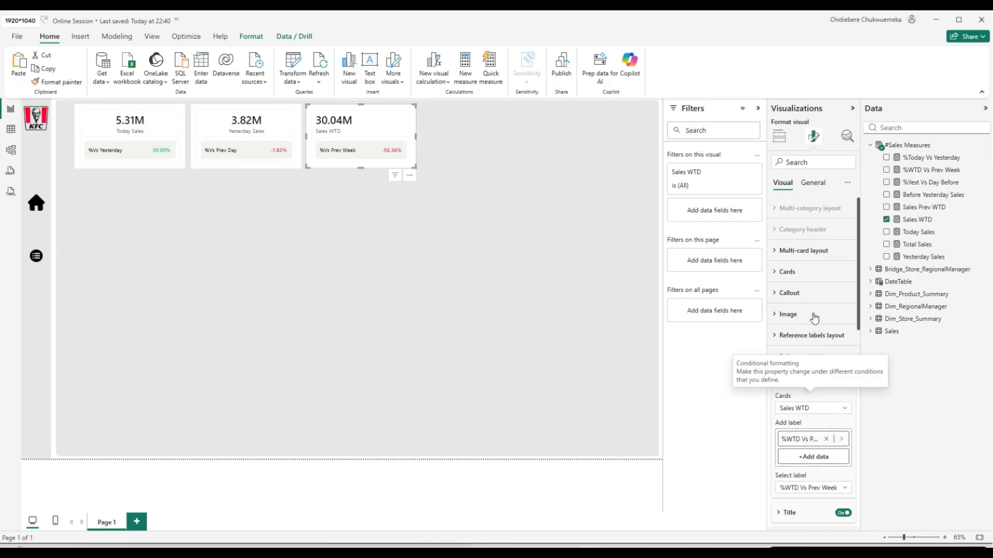
scroll(801, 352, "down", 2)
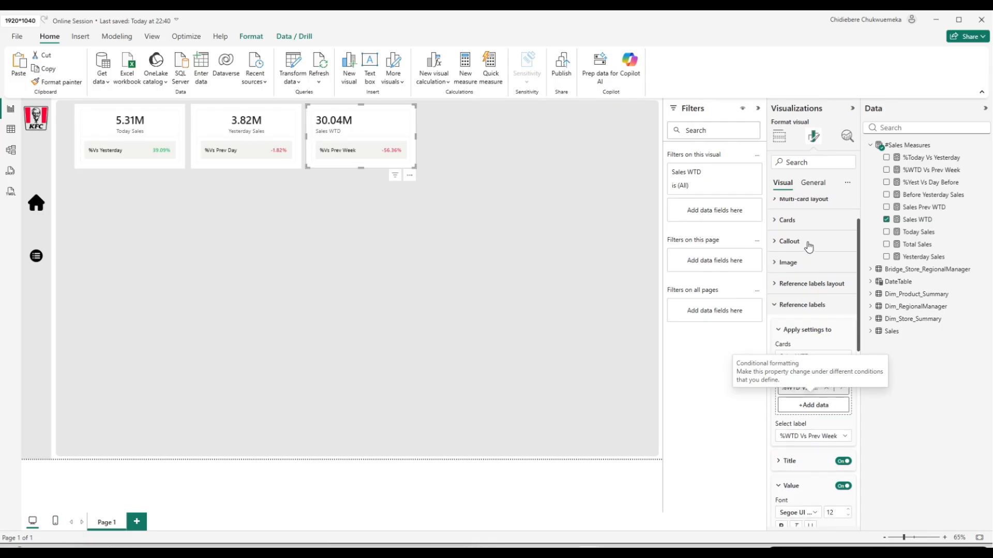
left_click(808, 243)
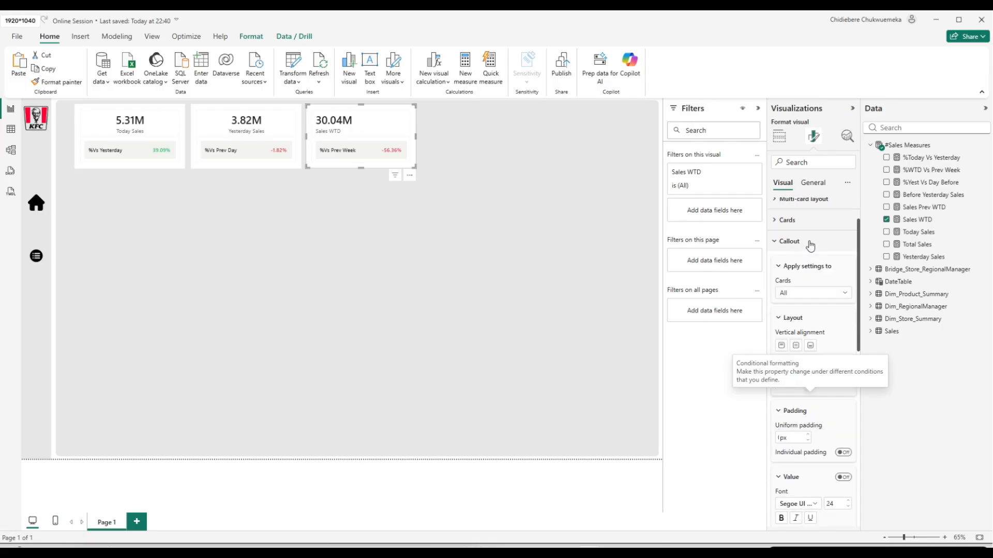
left_click(814, 293)
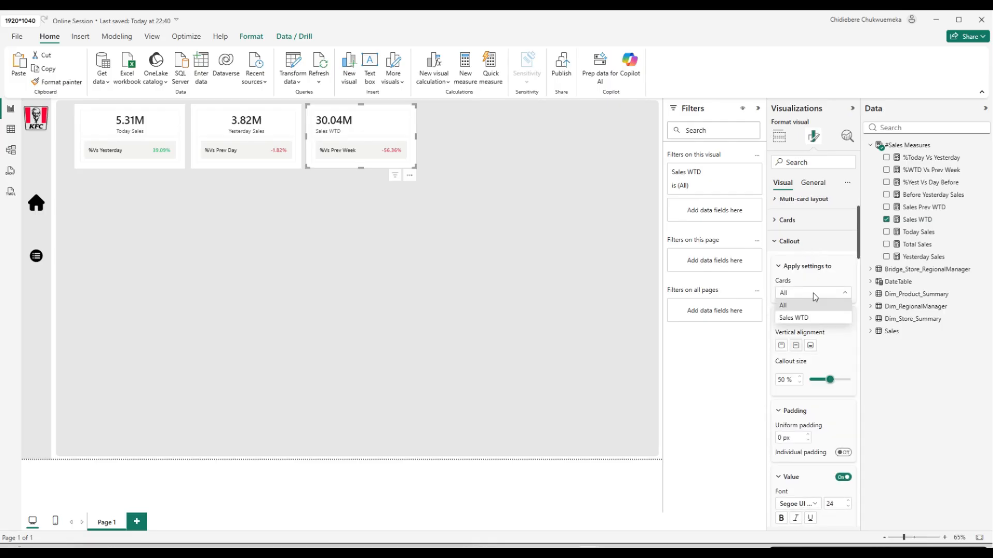
left_click(819, 319)
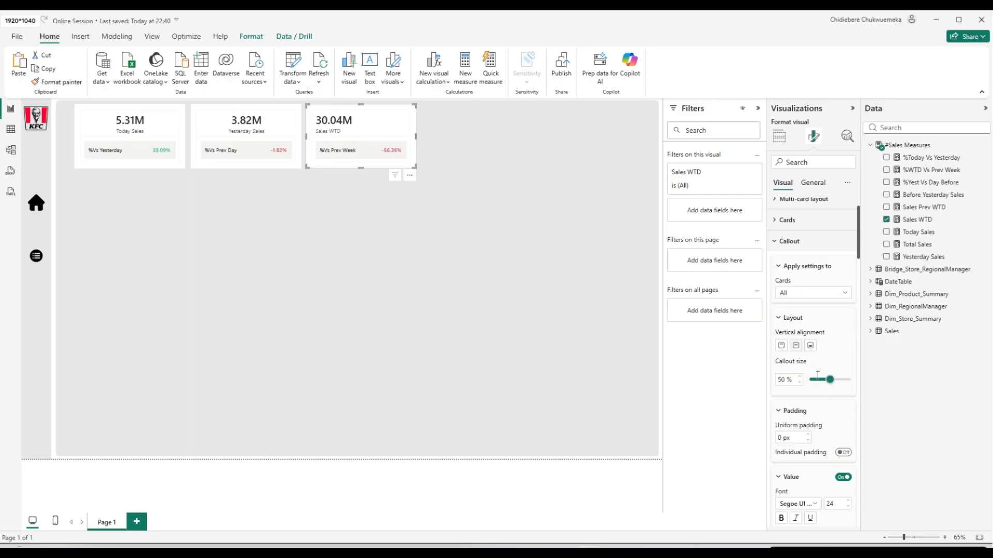
scroll(810, 350, "down", 2)
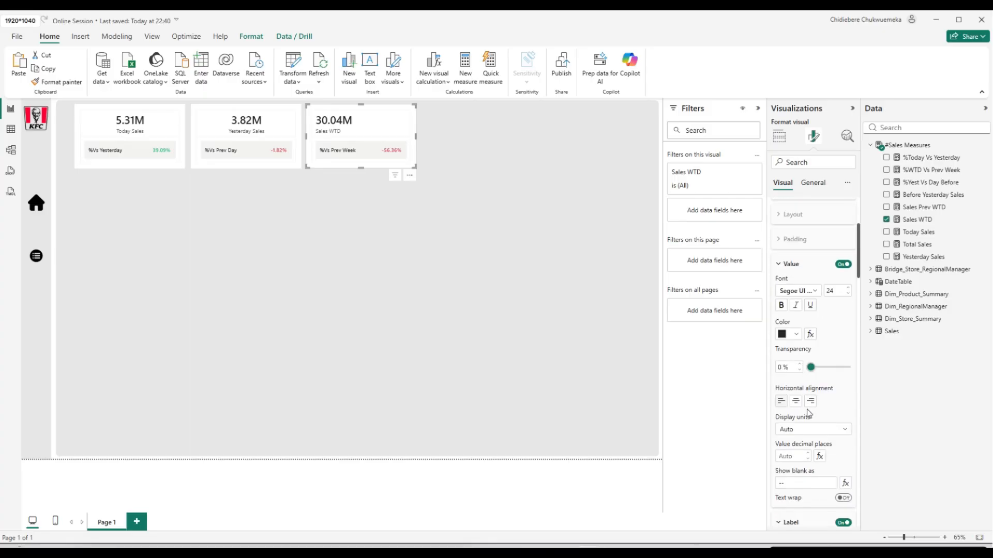
left_click(797, 402)
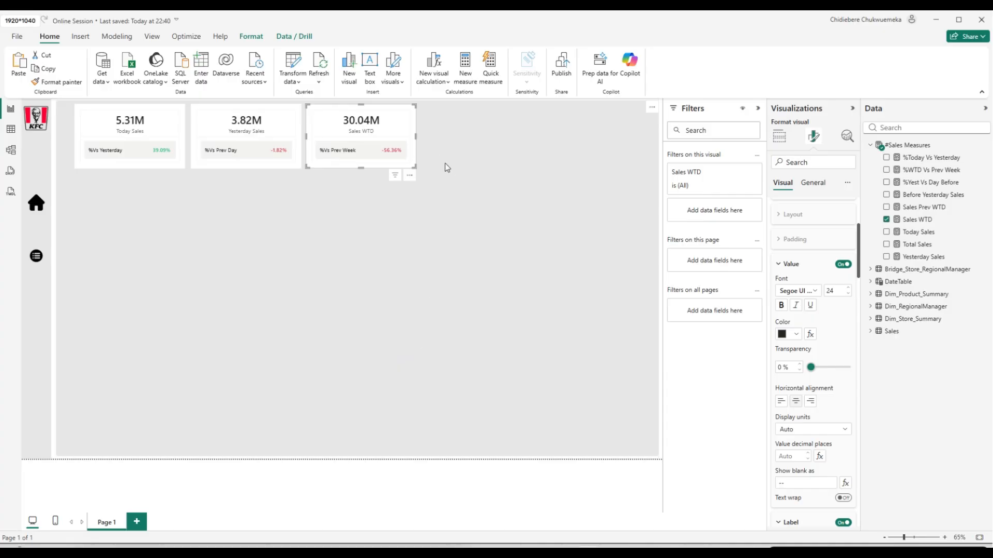
Shift the Today Sales, Yesterday Sales and Sales WTD cards towards the logo column, aligned in one evenly spaced row with narrow gaps.
left_click_drag(180, 129, 167, 129)
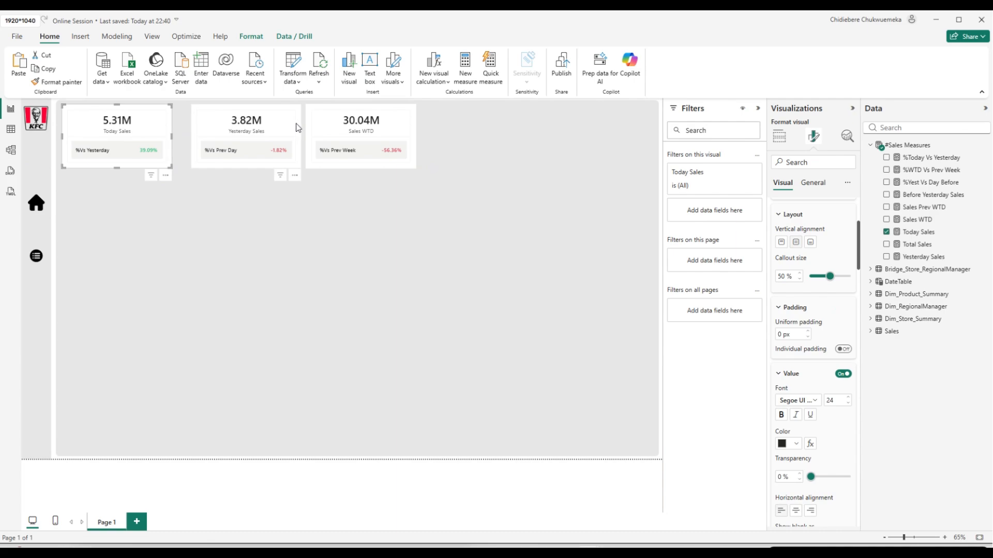
left_click_drag(298, 127, 284, 128)
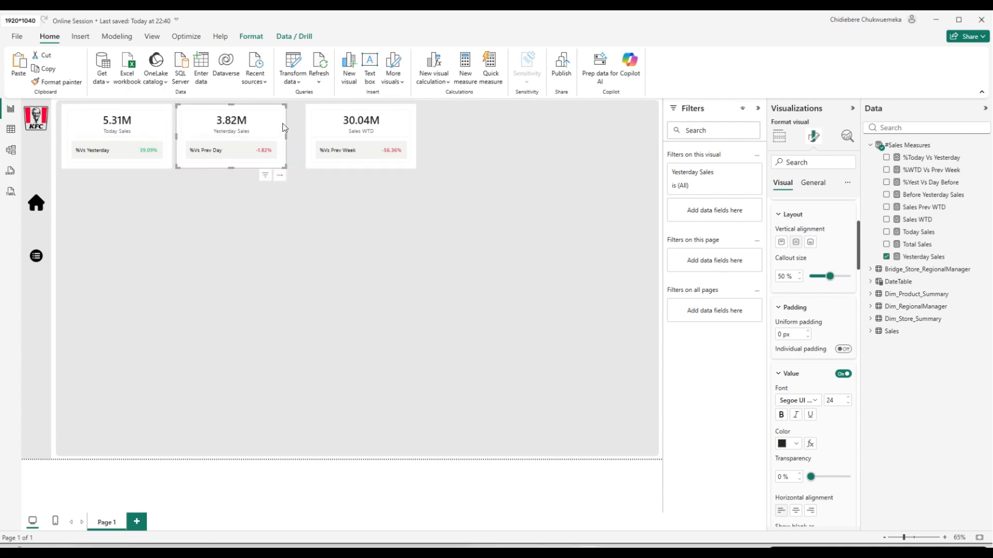
left_click_drag(398, 136, 402, 135)
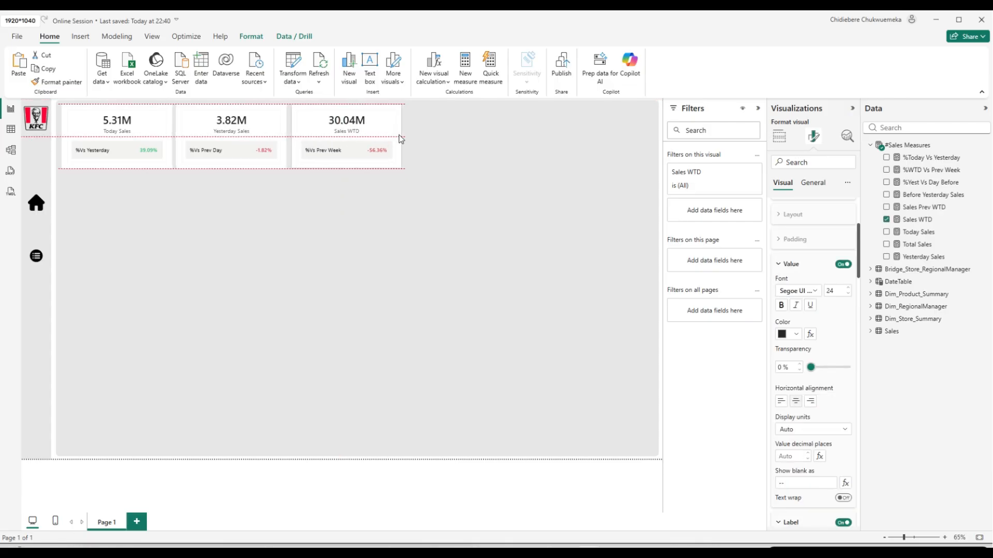
left_click_drag(398, 135, 399, 135)
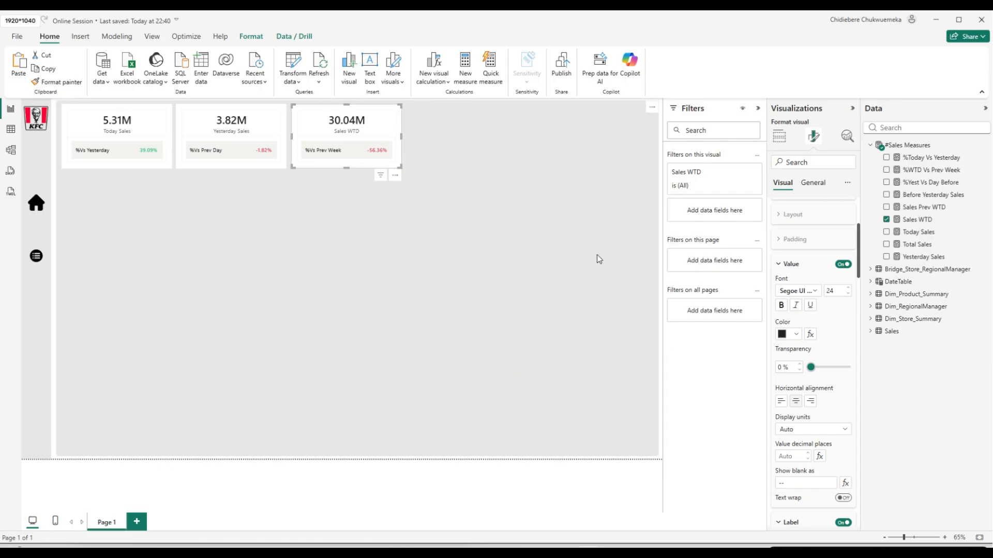
Create a new measure named Sale MTD in the #Sales Measures table and begin its formula with CALCULATE.
left_click(909, 146)
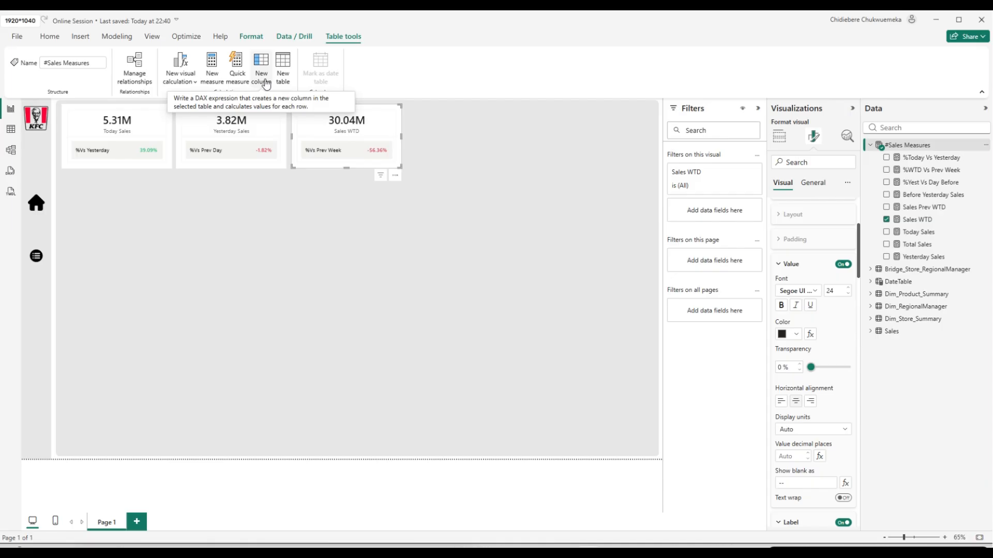
left_click(212, 79)
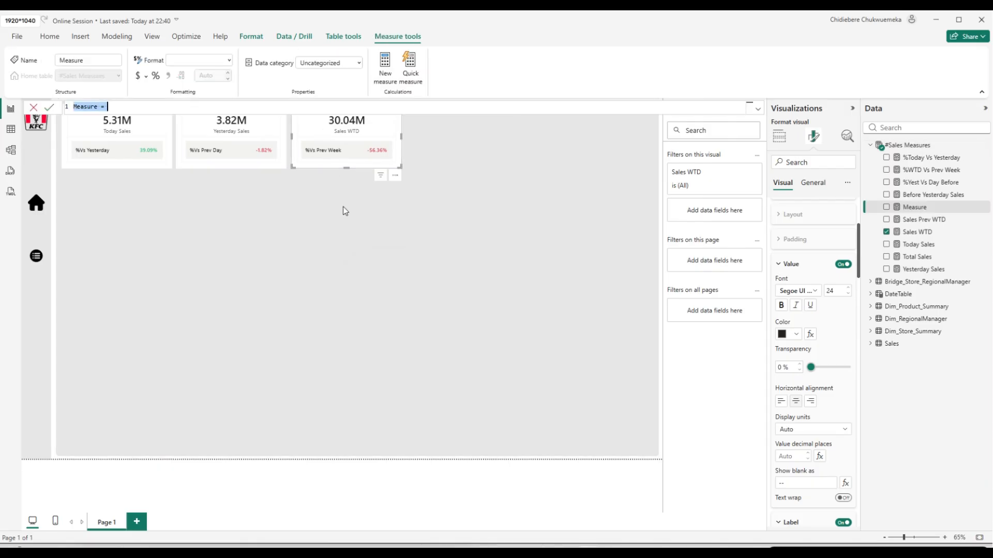
type("Sale MTD =")
key("shift+Return")
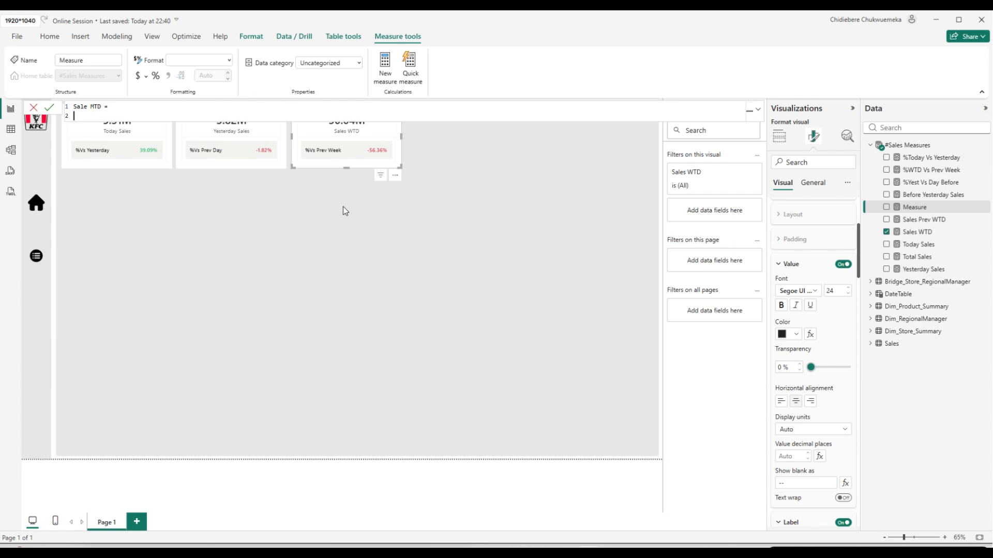
type("CALCULATE(")
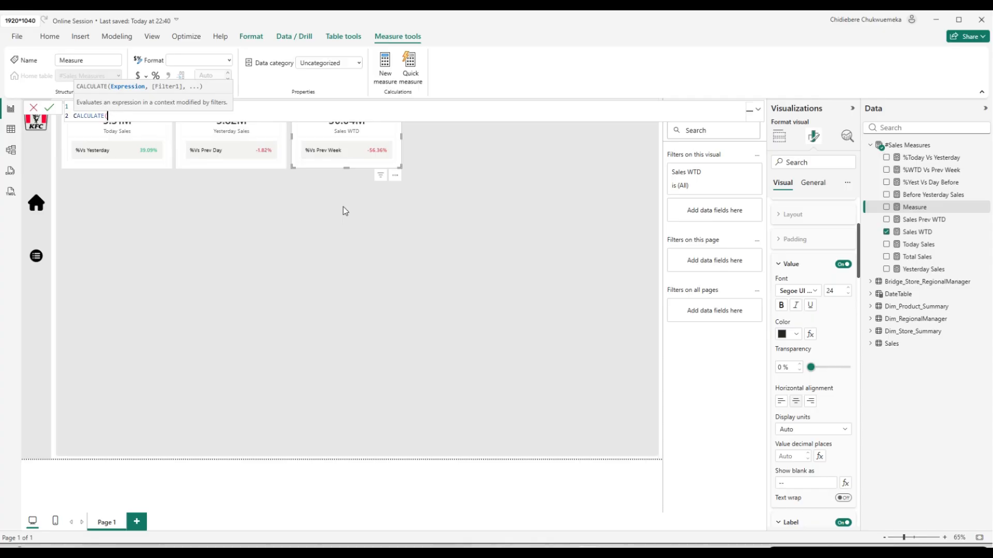
key("shift+Return")
type("t")
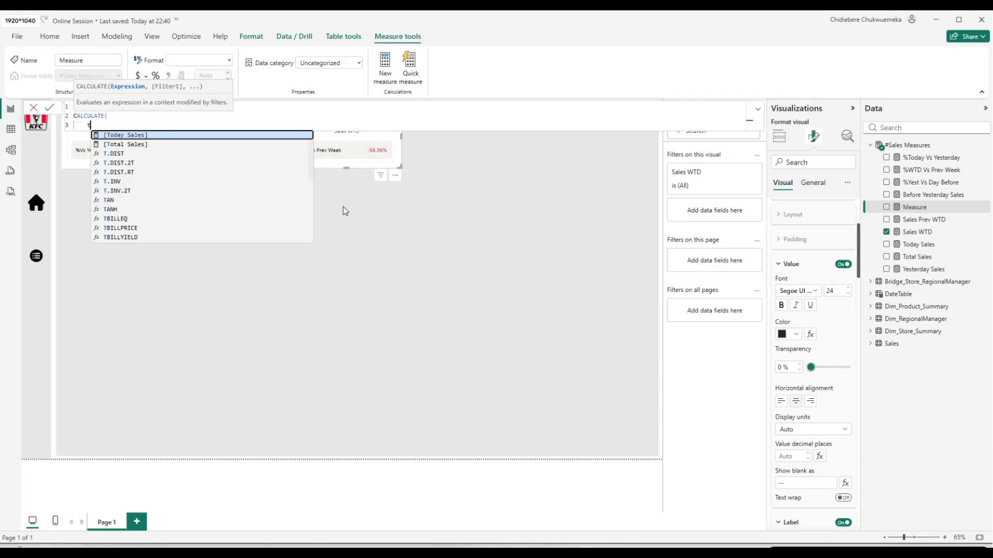
type("o")
key("Tab")
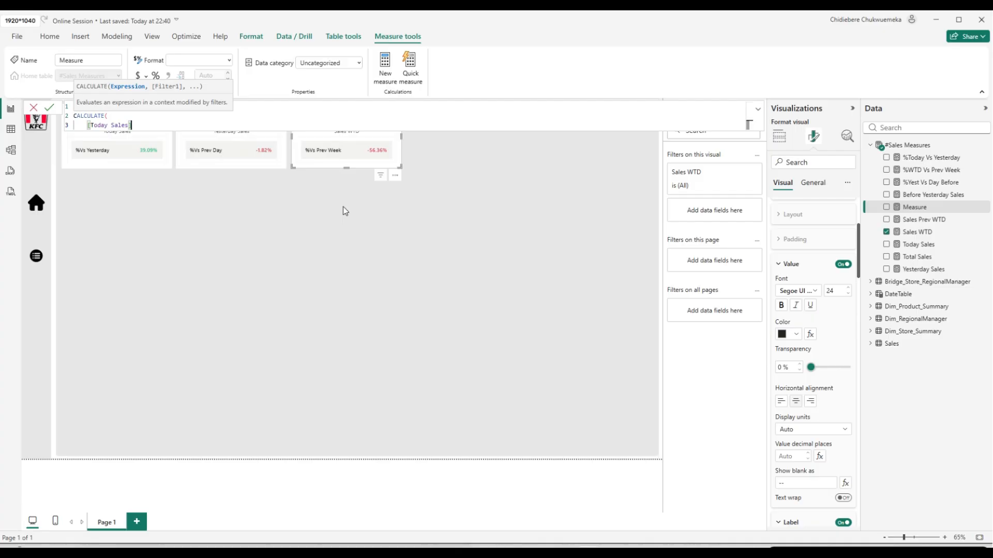
key("BackSpace")
key("BackSpace")
key("BackSpace")
key("BackSpace")
key("BackSpace")
key("BackSpace")
key("BackSpace")
key("BackSpace")
key("BackSpace")
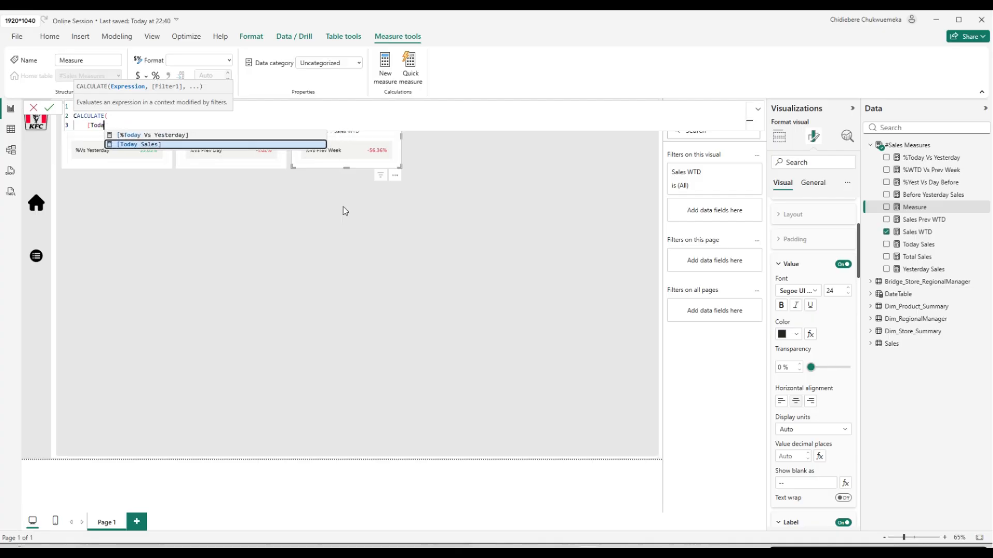
key("BackSpace")
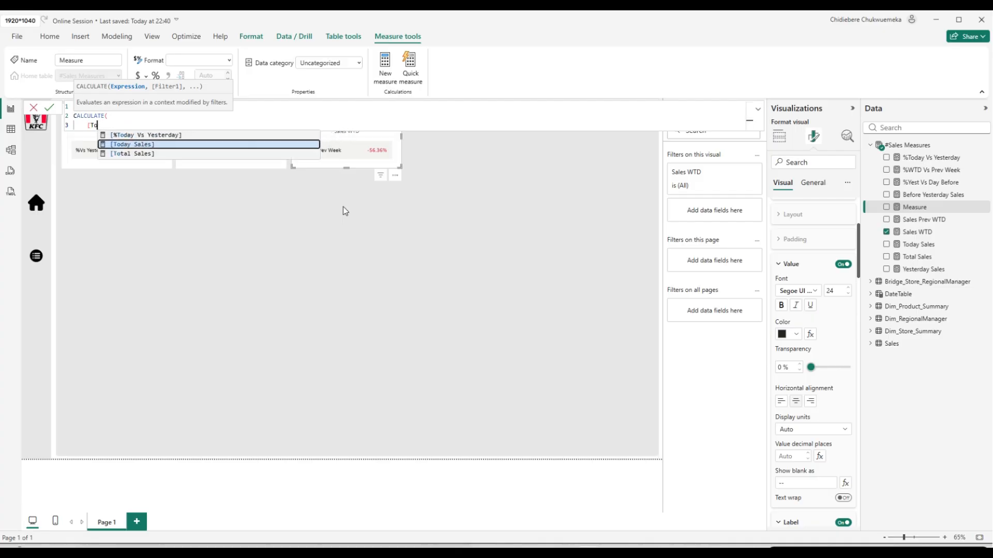
Use the [Total Sales] measure as the CALCULATE expression and start a new line for the filter argument.
key("Down")
key("Tab")
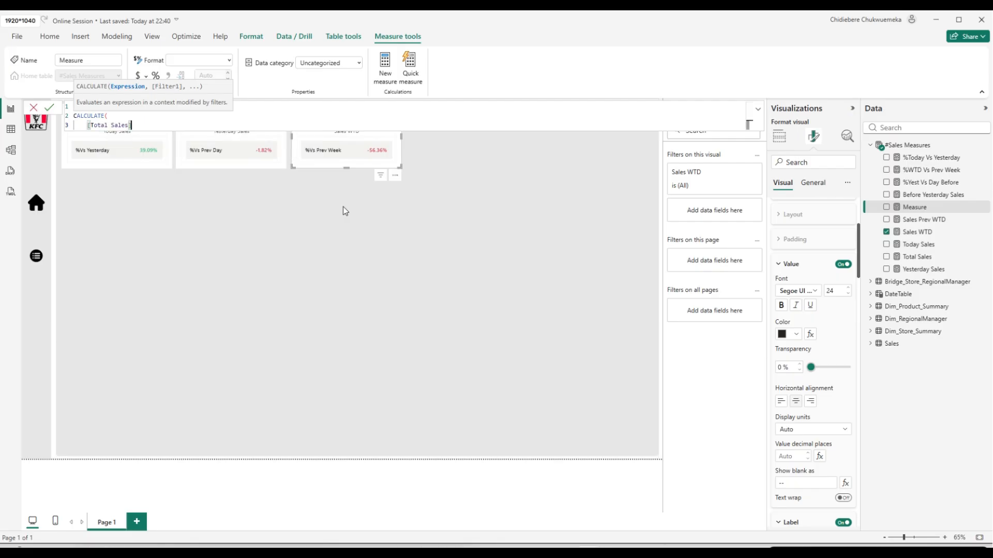
type(",")
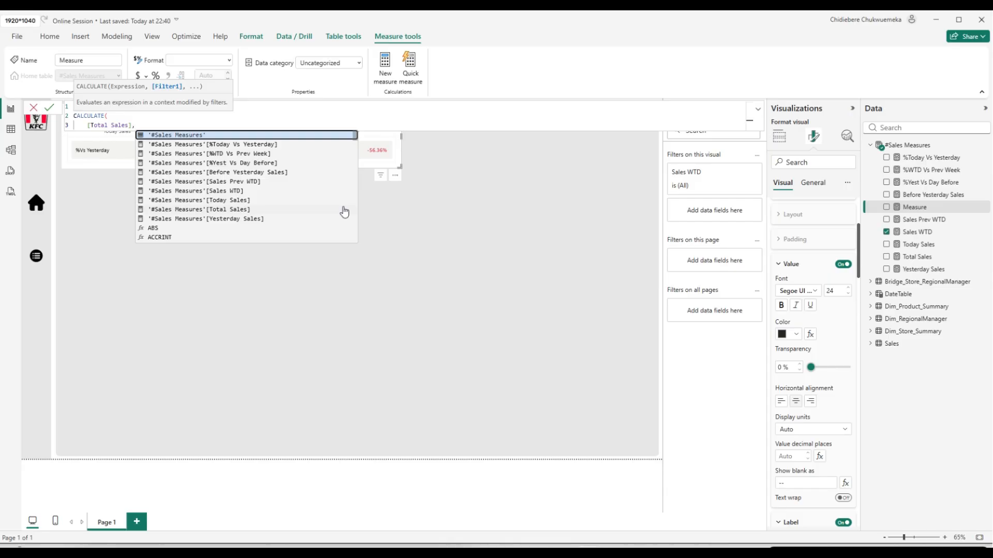
key("shift+Return")
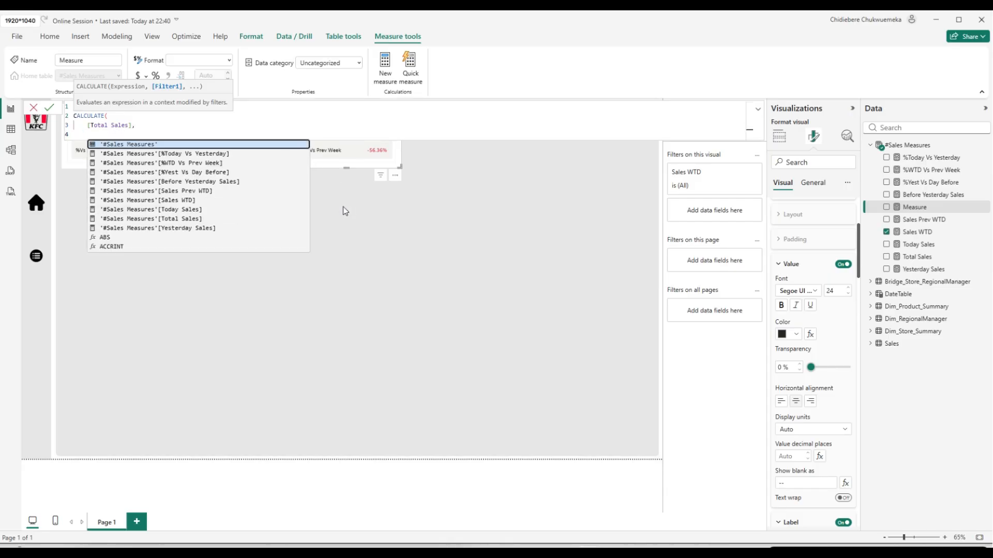
Insert the DATESMTD function as the filter argument of the Sale MTD formula.
type("dat")
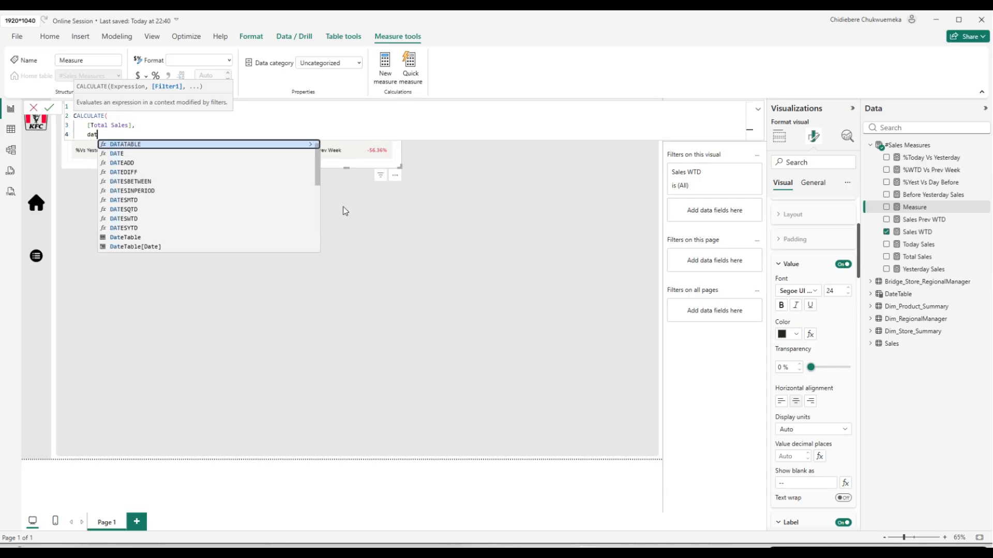
type("e")
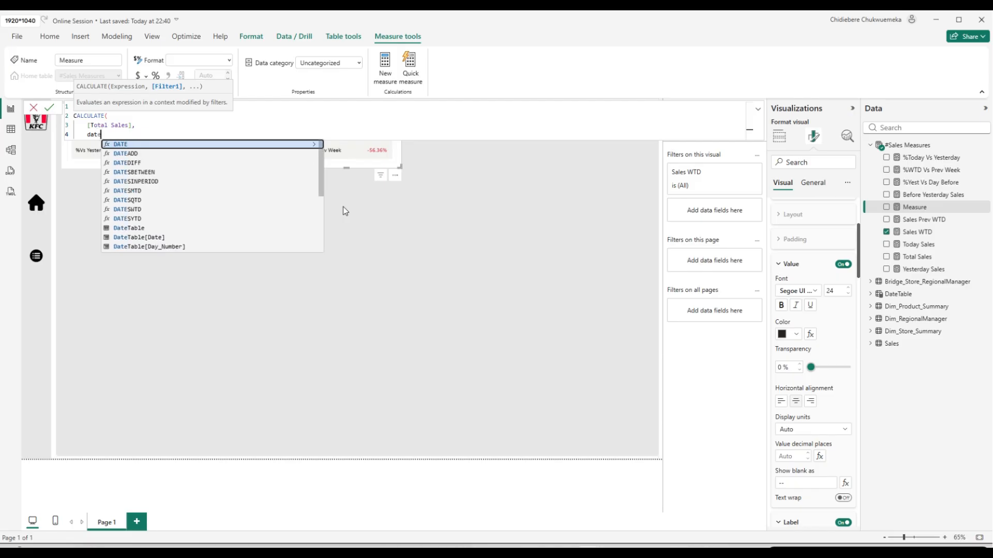
type("sm")
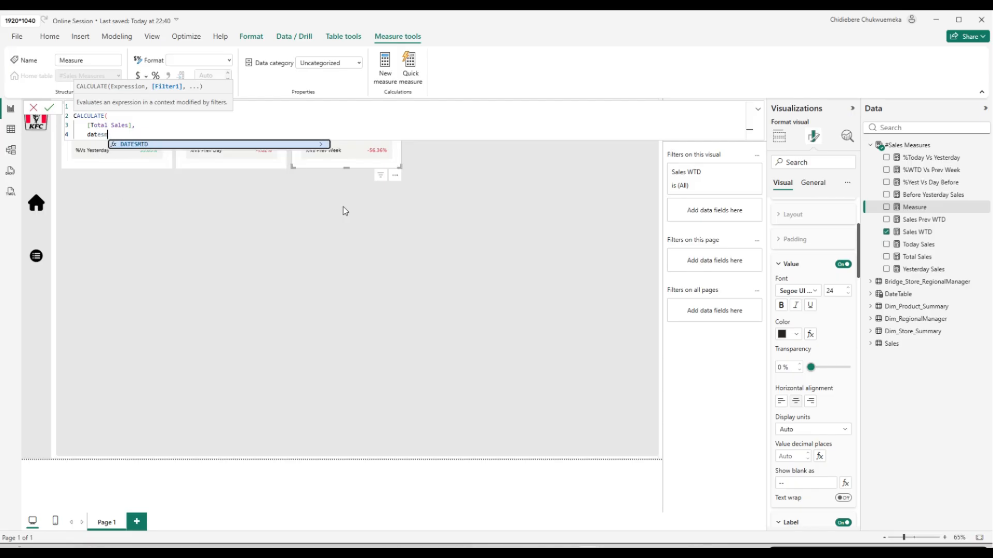
key("Tab")
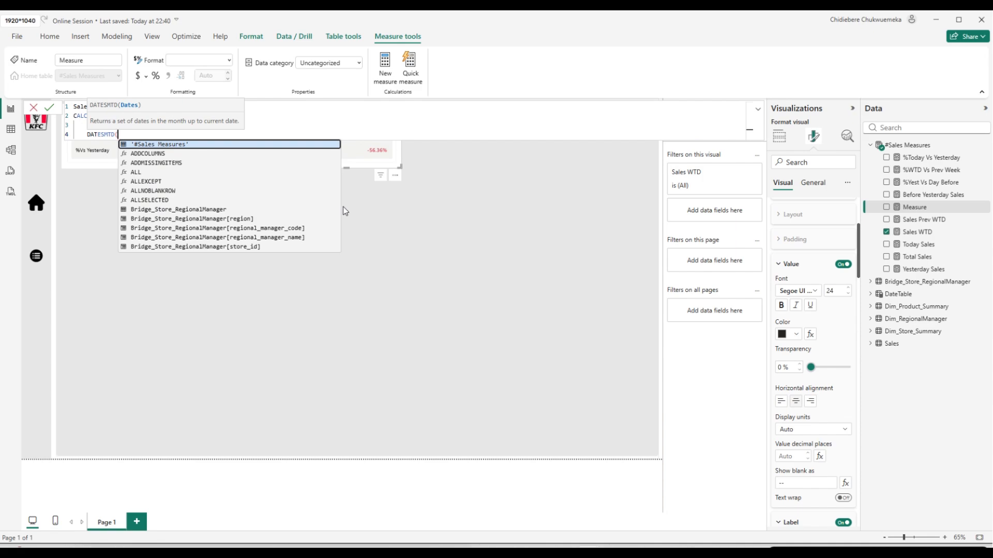
Pass DateTable[Date] to DATESMTD, close both parentheses and commit the Sale MTD measure.
type("date")
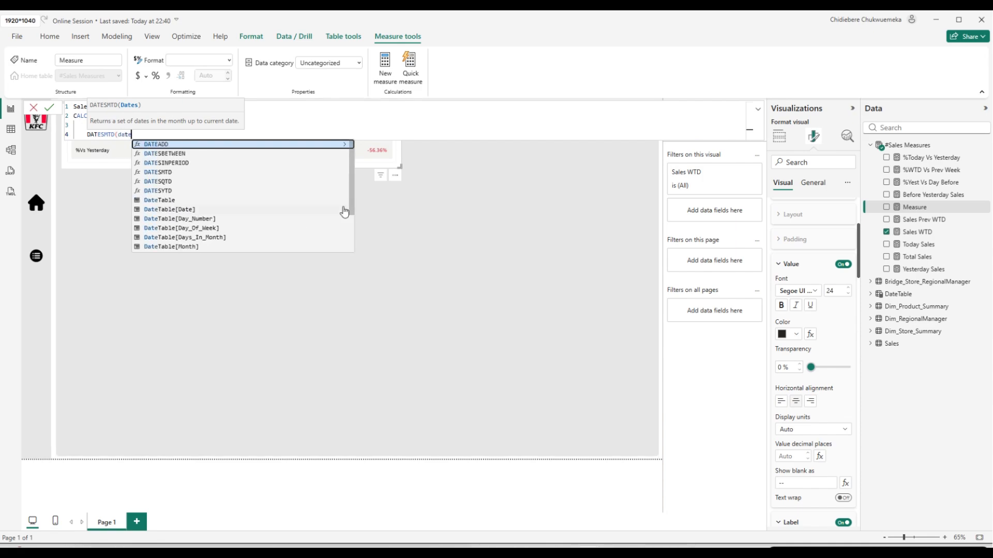
key("Down")
key("Down")
key("Down")
key("Down")
key("Down")
key("Down")
key("Down")
key("Down")
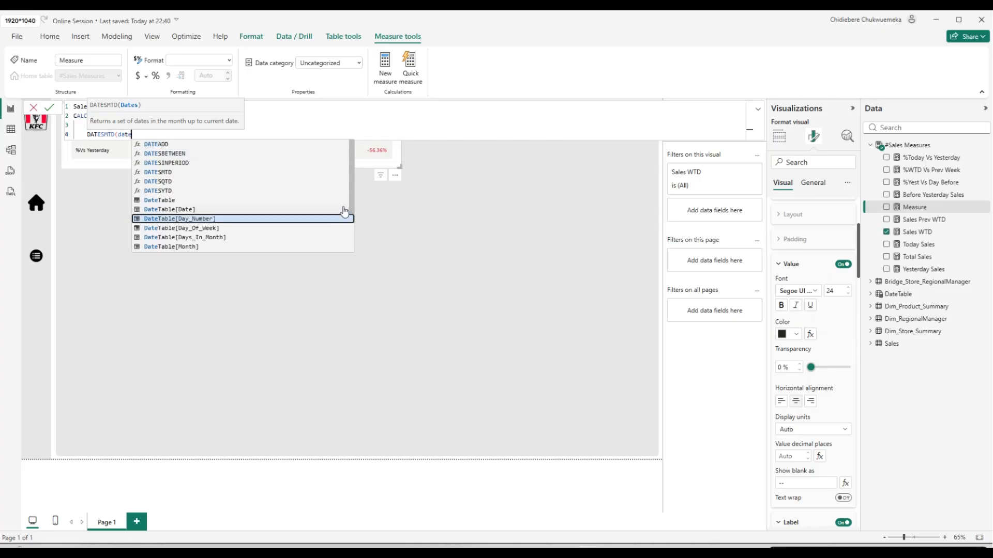
left_click(344, 211)
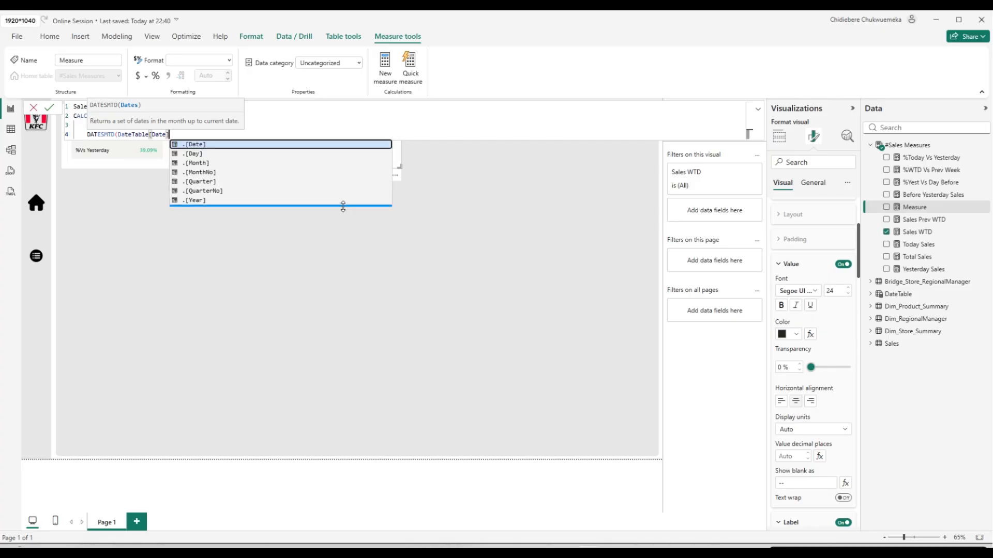
type(")")
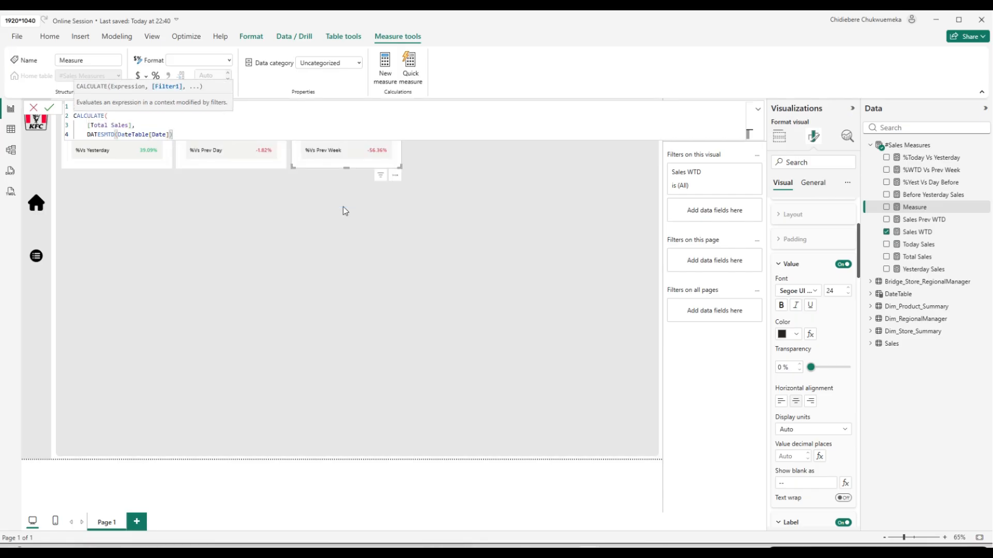
key("Return")
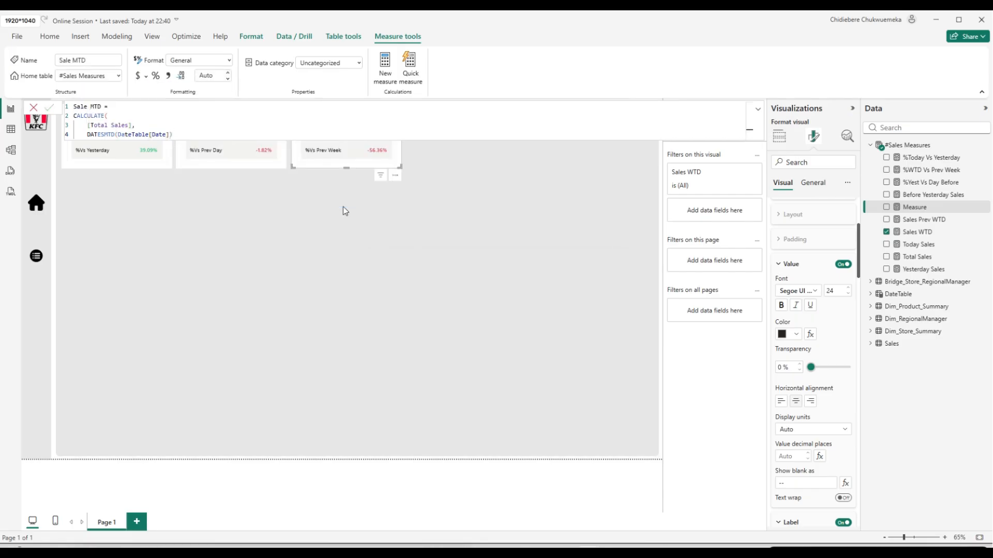
type(")")
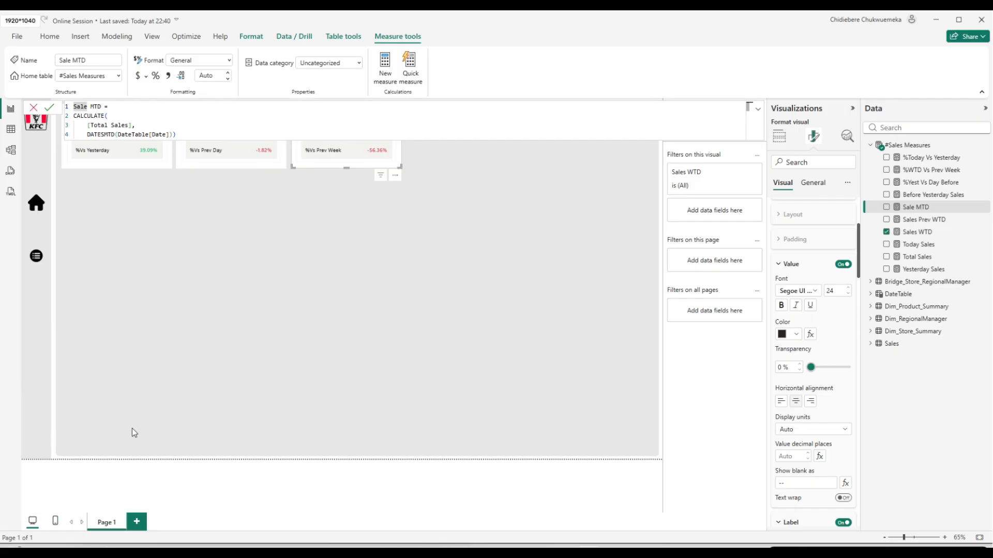
Copy the full Sale MTD formula into a new measure in the #Sales Measures table.
left_click(193, 134)
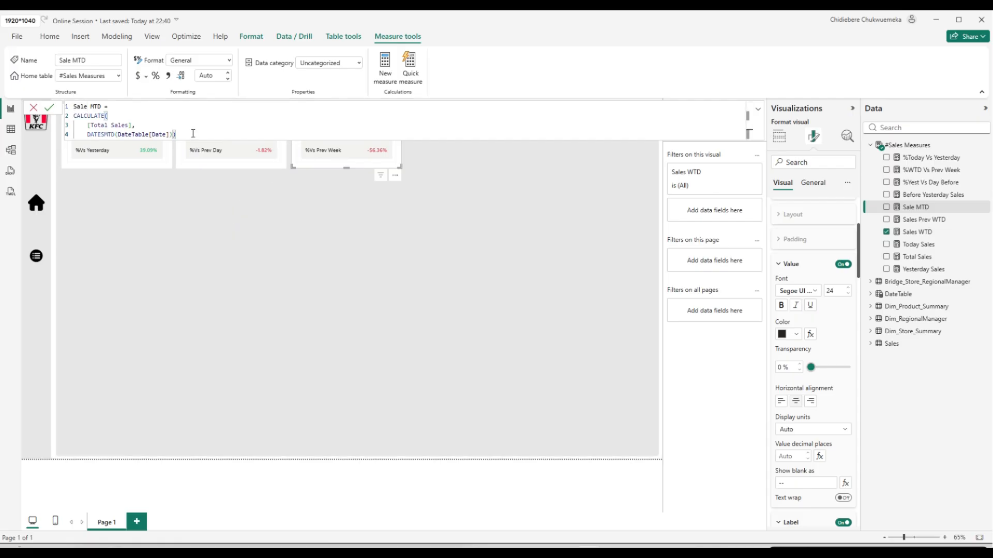
key("ctrl+a")
key("ctrl+c")
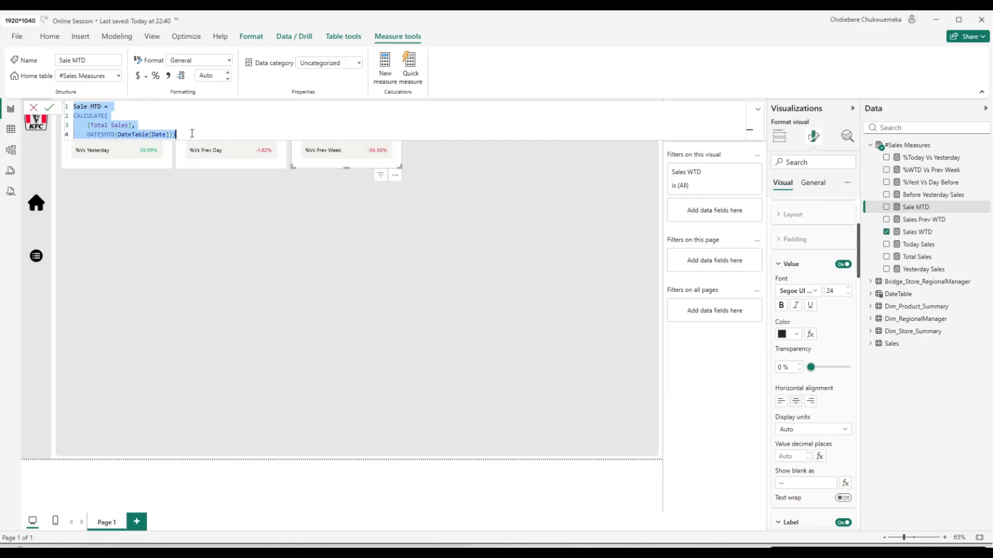
left_click(391, 83)
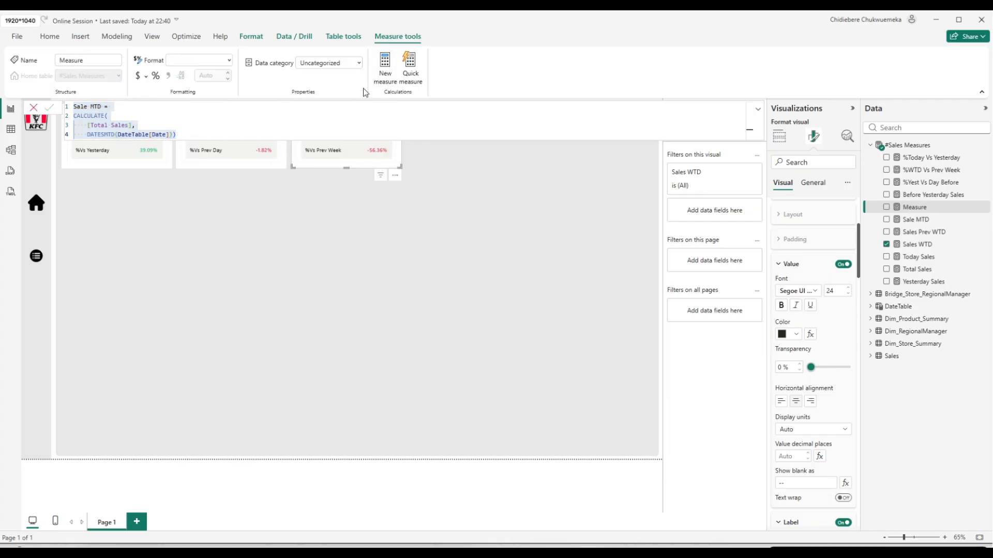
key("ctrl+v")
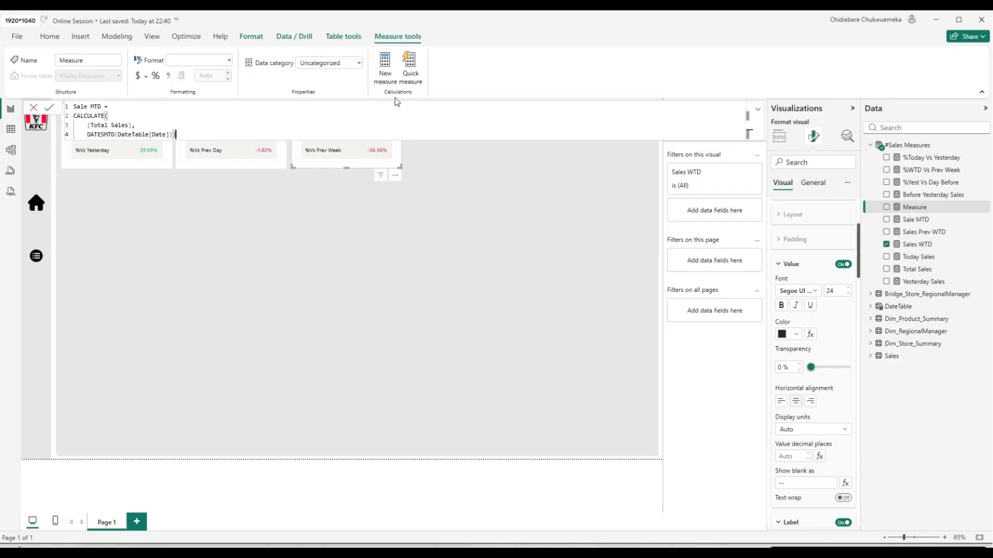
Rename the copied measure in its formula as Sale MoM MTD.
left_click(89, 107)
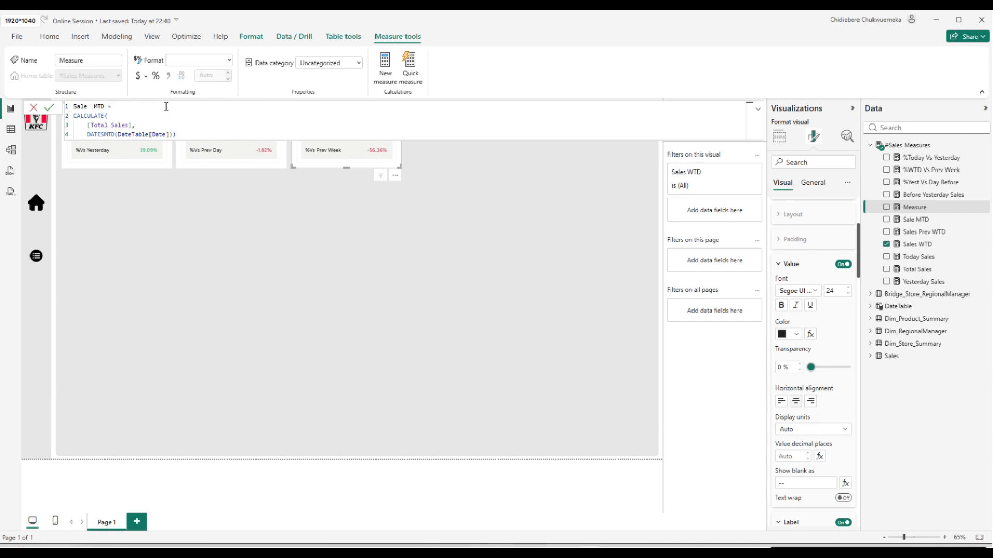
key("Delete")
key("Delete")
key("Delete")
type("MoM")
type("MTD")
Nest DATEADD around DateTable[Date] inside DATESMTD and enter -1 as the number of intervals.
double_click(136, 135)
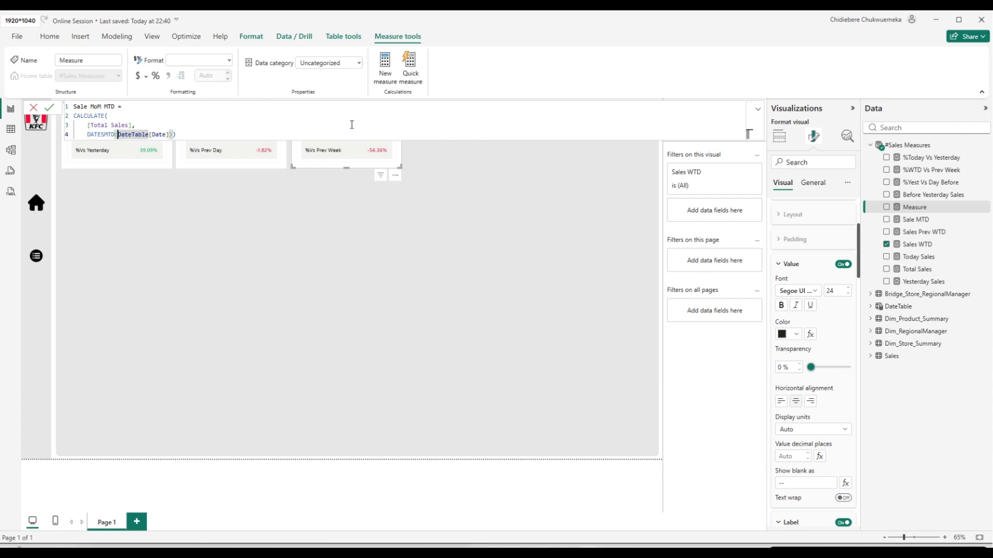
type("date")
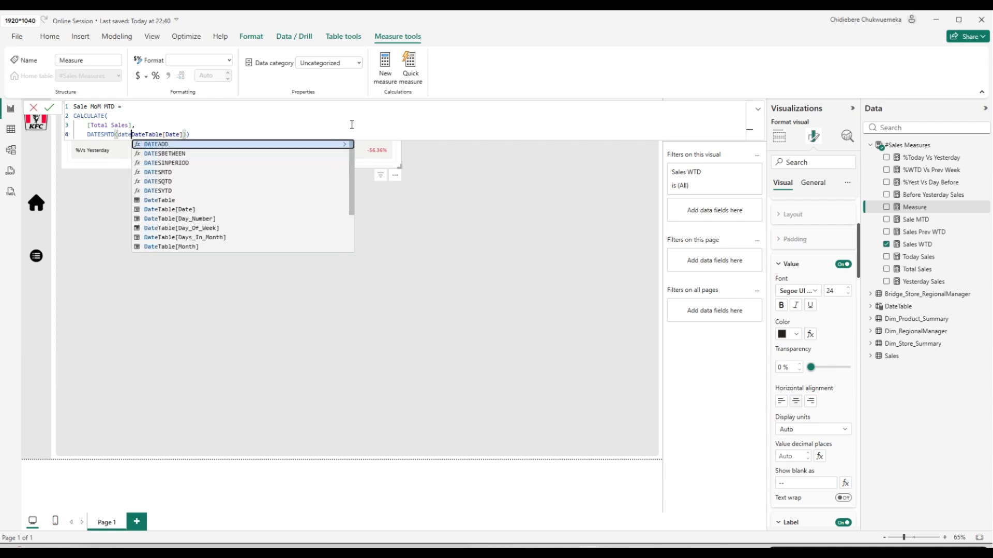
key("Tab")
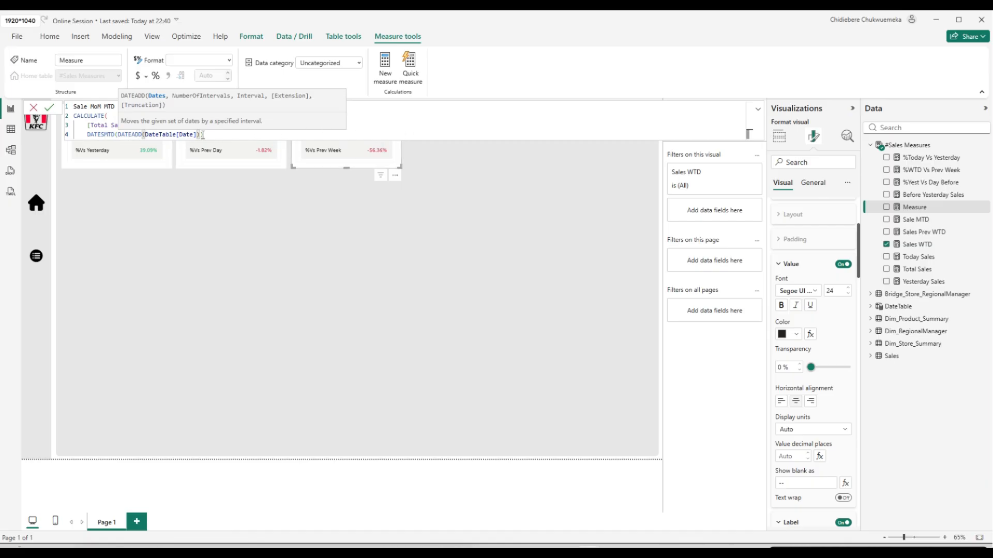
type(")")
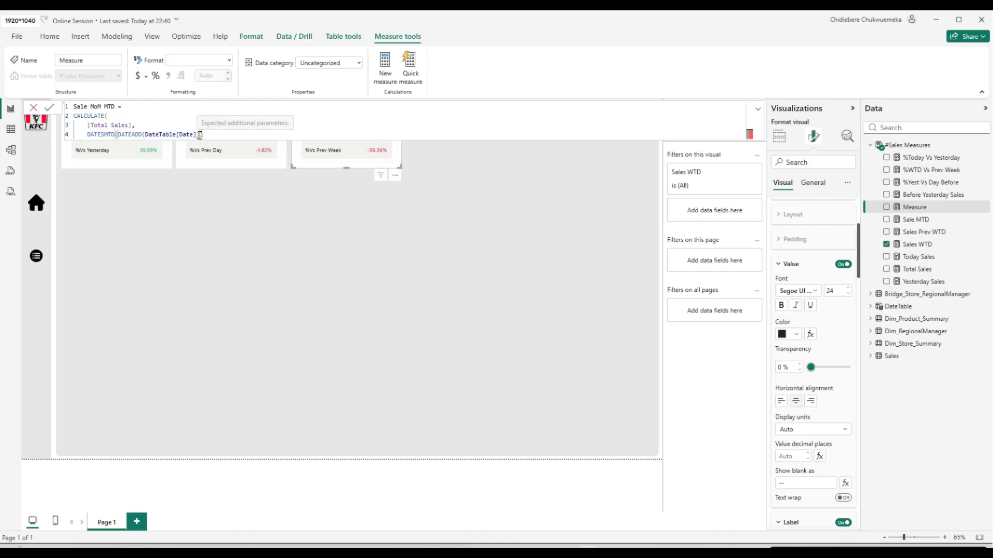
type("), ")
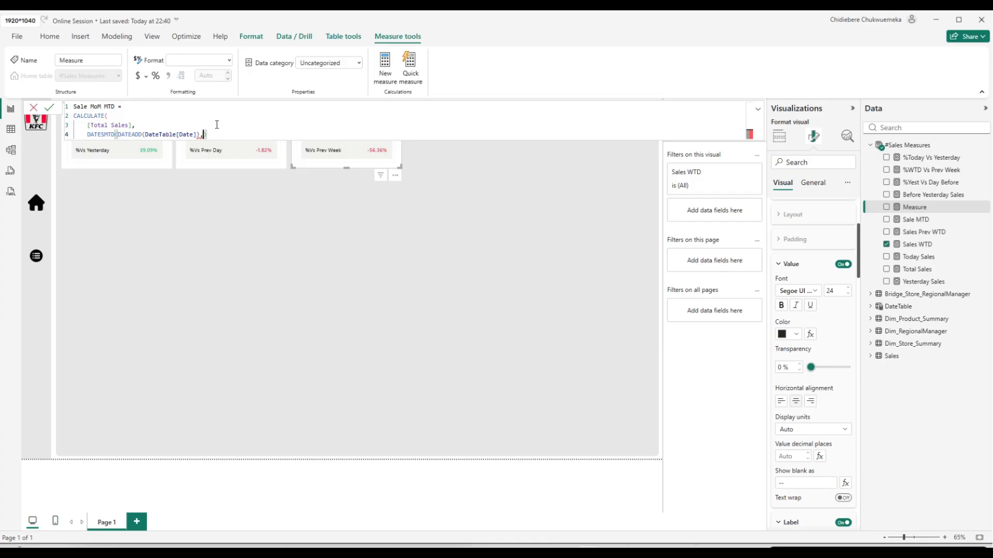
type("-1")
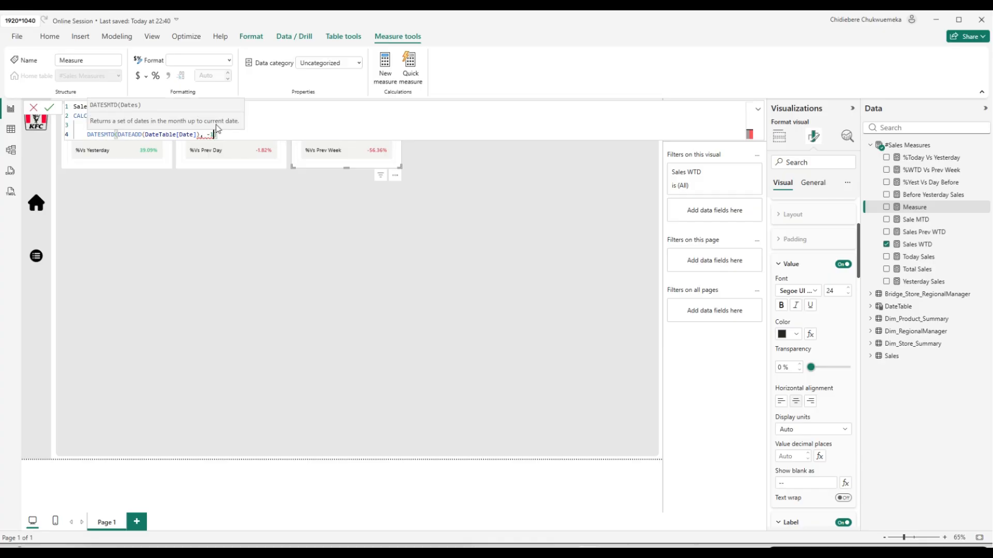
Enter MONTH as the DATEADD interval, add the closing parenthesis and try to commit the Sale MoM MTD measure.
type(", M")
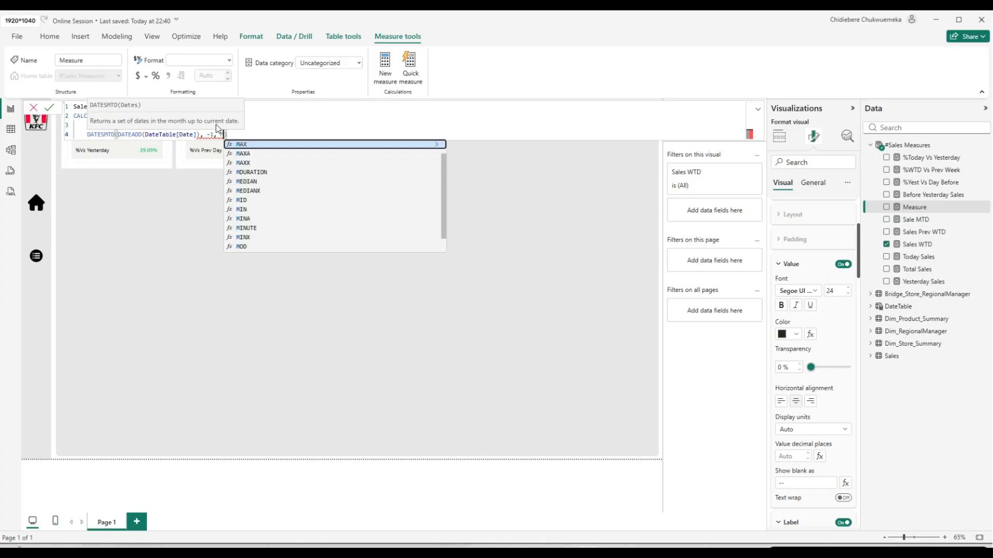
type("o")
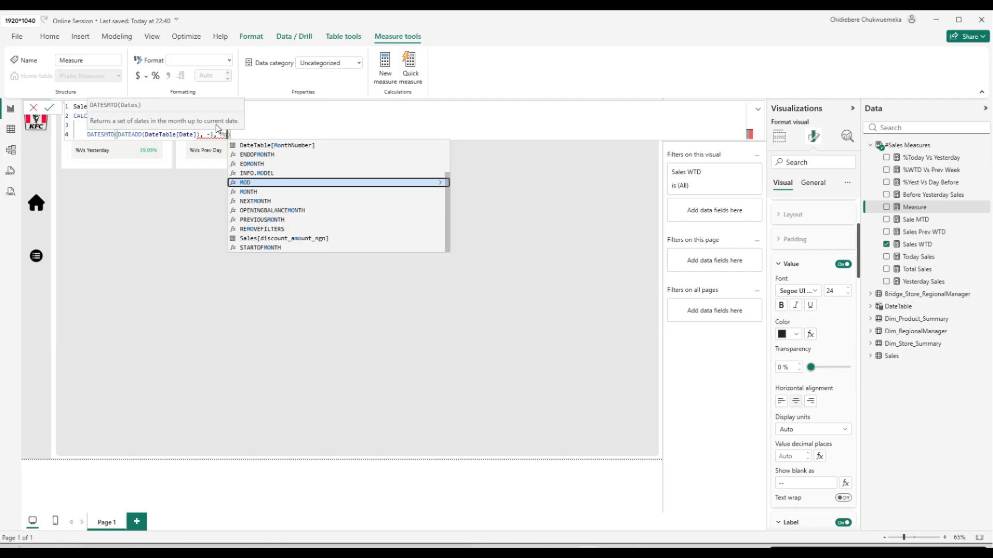
key("Down")
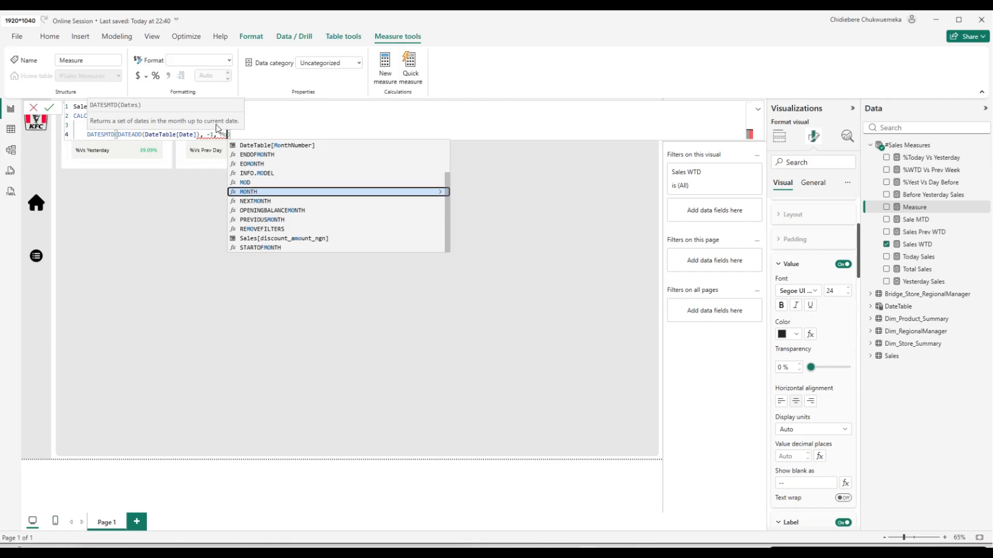
key("Tab")
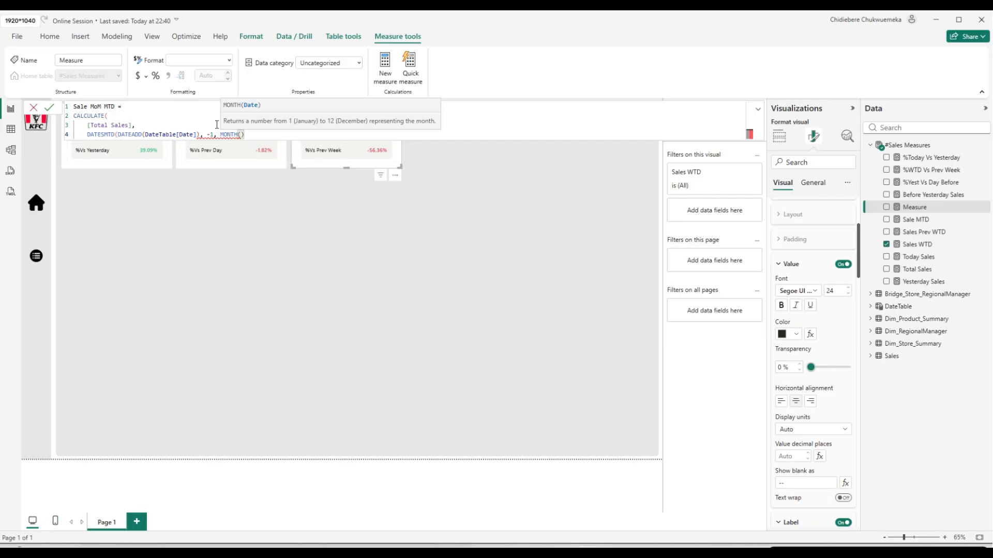
key("BackSpace")
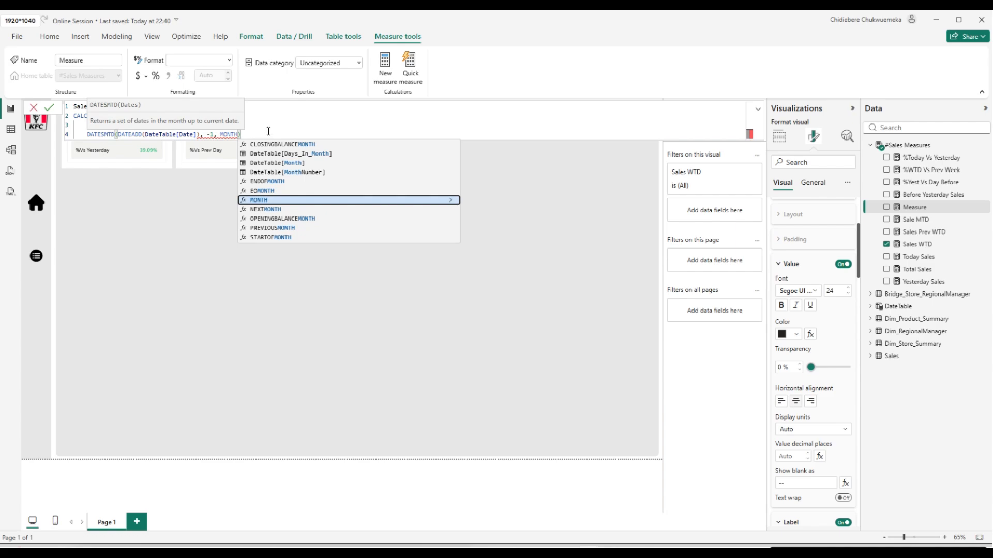
type(")")
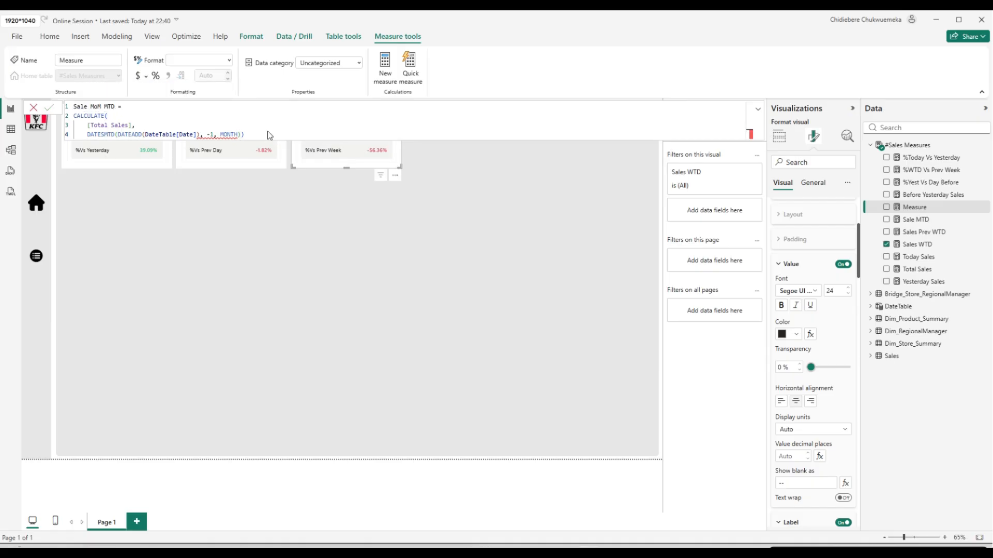
key("Return")
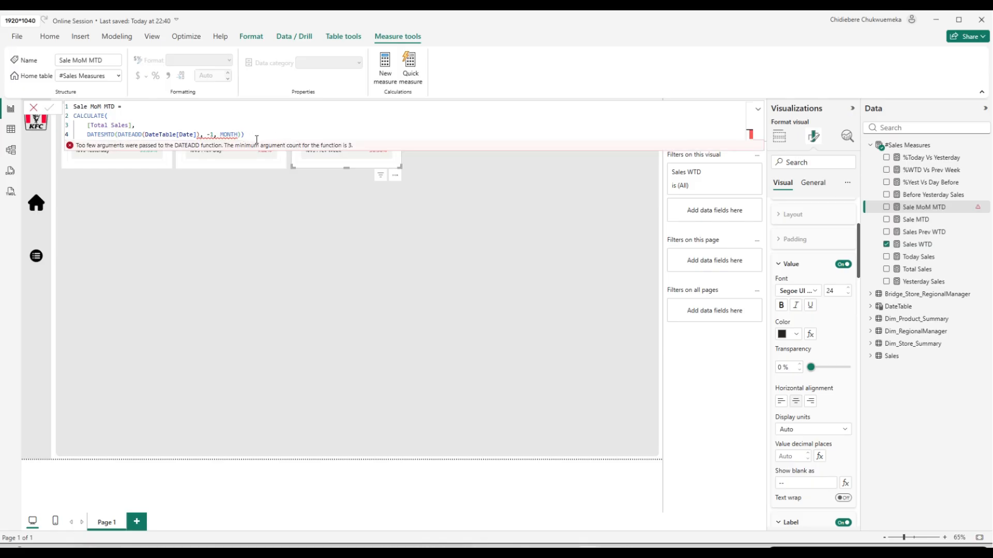
Check the fields of DateTable and add a space before DATEADD in the Sale MoM MTD formula.
left_click(871, 307)
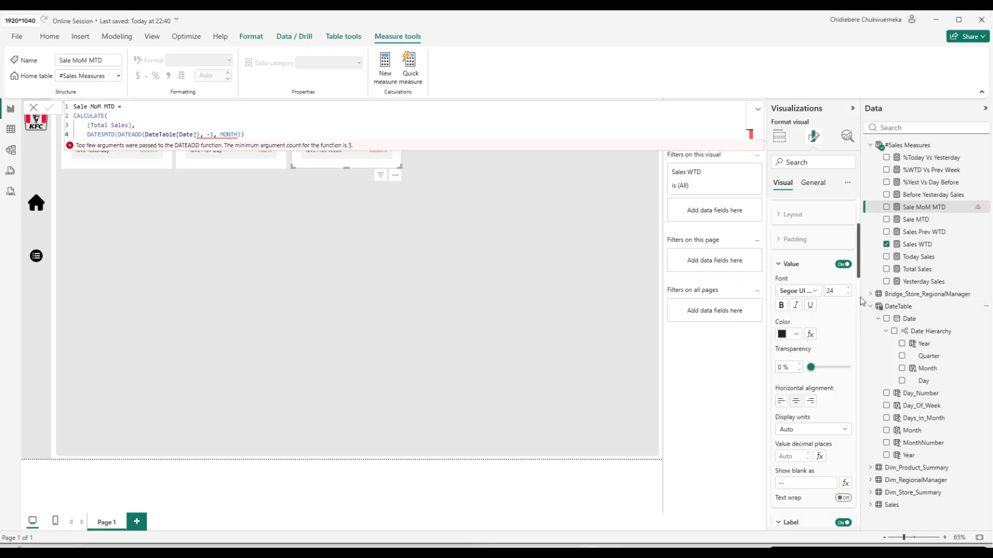
left_click(871, 309)
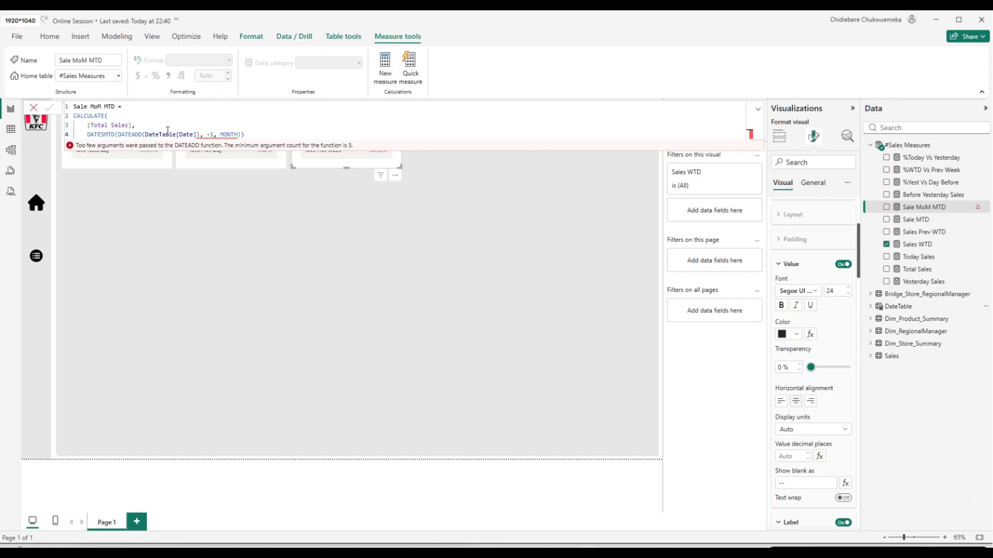
left_click(143, 125)
left_click(120, 135)
key("BackSpace")
key("Left")
key("Right")
key("Right")
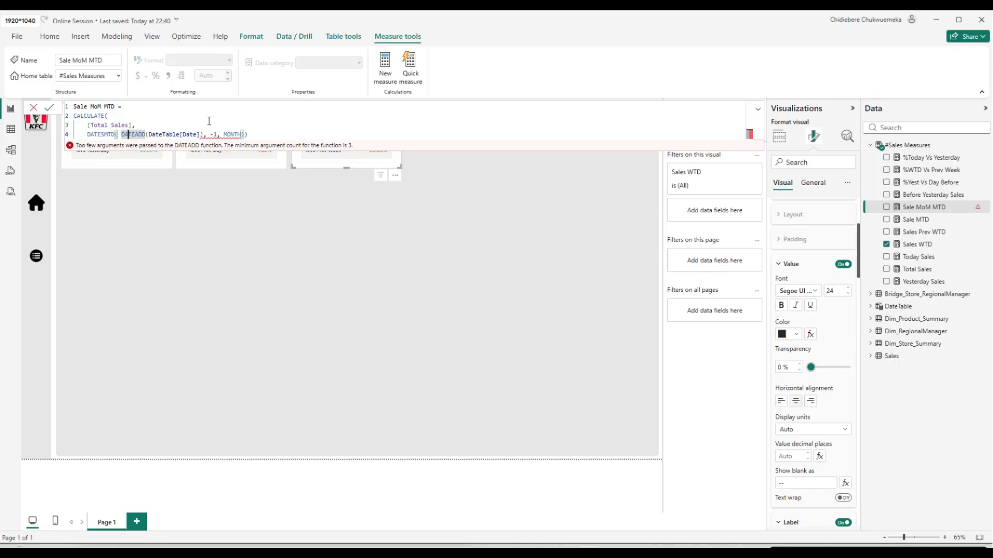
Remove the surplus closing parenthesis after DateTable[Date] so that -1 and MONTH fall inside the DATEADD call.
key("Right")
key("Right")
key("Right")
key("Right")
key("Right")
key("Right")
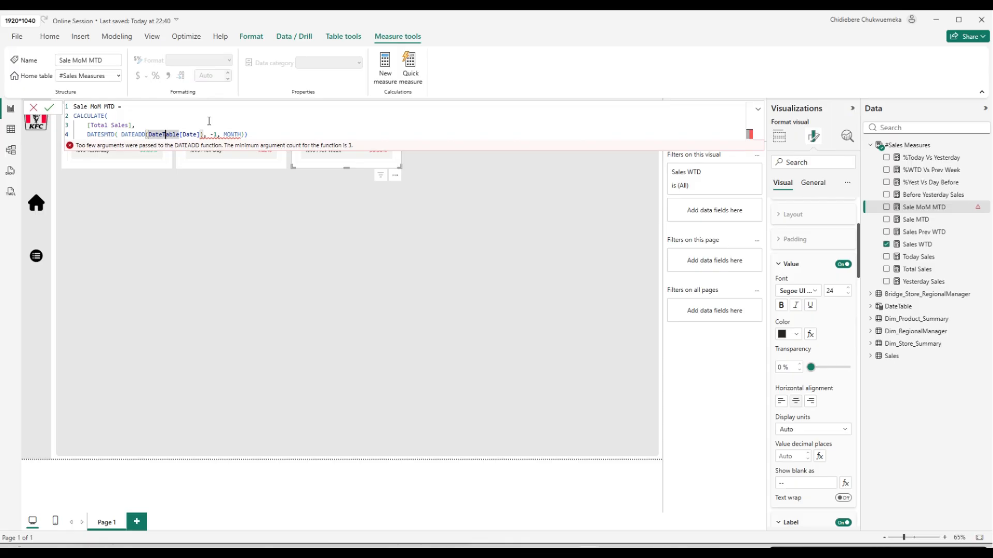
key("Right")
key("Right")
key("Right")
key("Right")
key("Right")
key("Right")
key("Right")
key("Right")
key("Right")
key("Right")
key("Right")
key("Right")
key("Right")
key("Right")
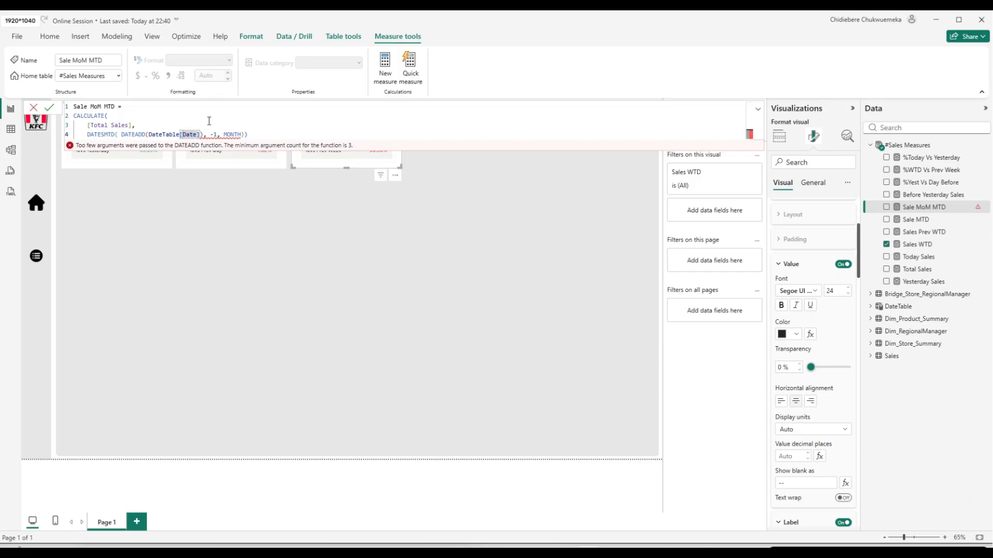
key("Right")
key("Right")
key("Right")
key("Left")
key("Delete")
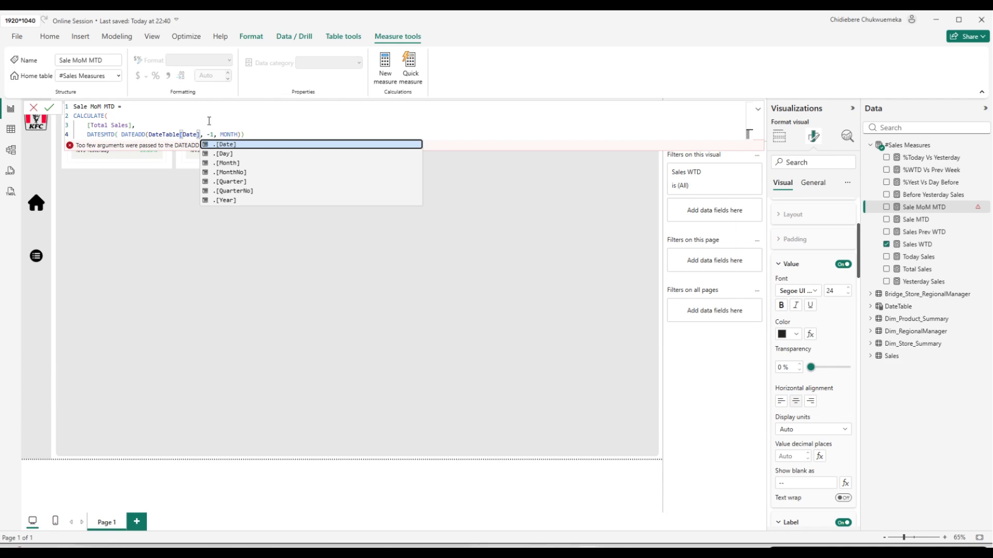
left_click(222, 133)
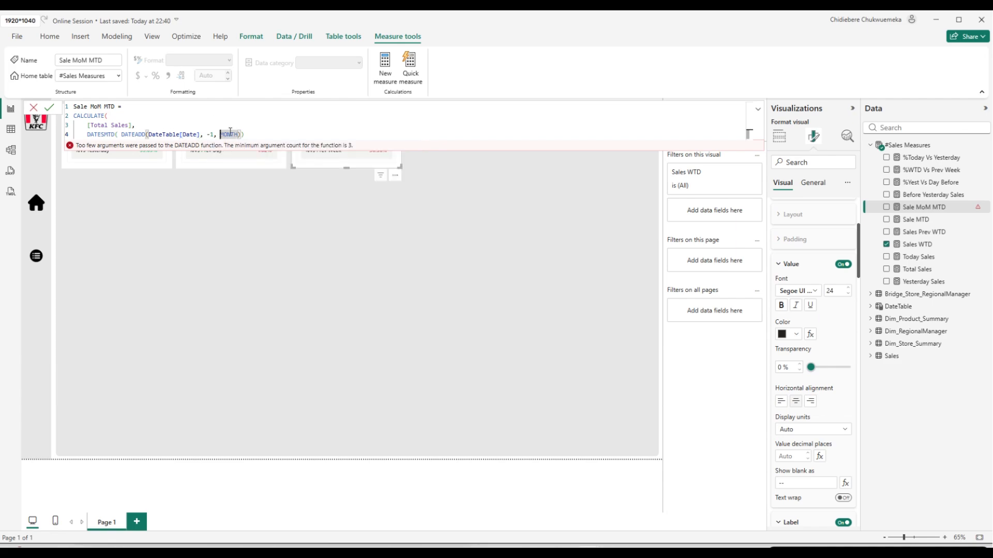
Add the missing closing parenthesis at the end of the Sale MoM MTD formula and commit the measure.
left_click(246, 133)
key("Return")
type(")")
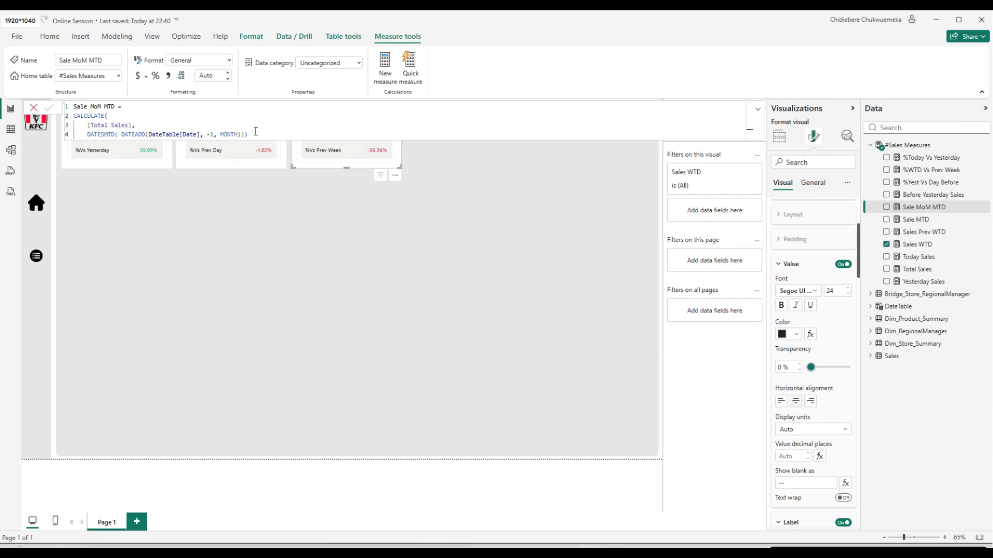
Copy the whole Sale MoM MTD formula into a new measure.
left_click(255, 131)
key("ctrl+a")
key("ctrl+c")
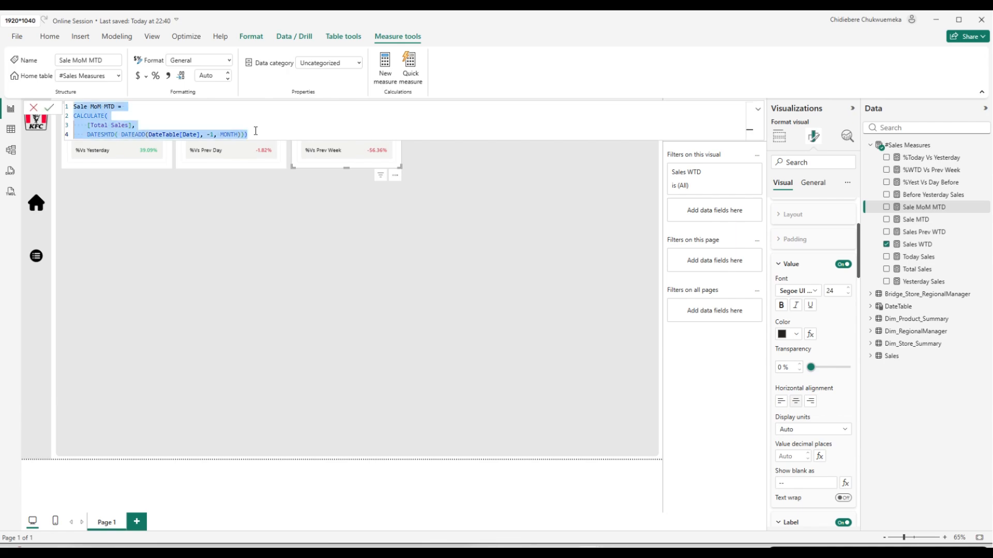
left_click(390, 80)
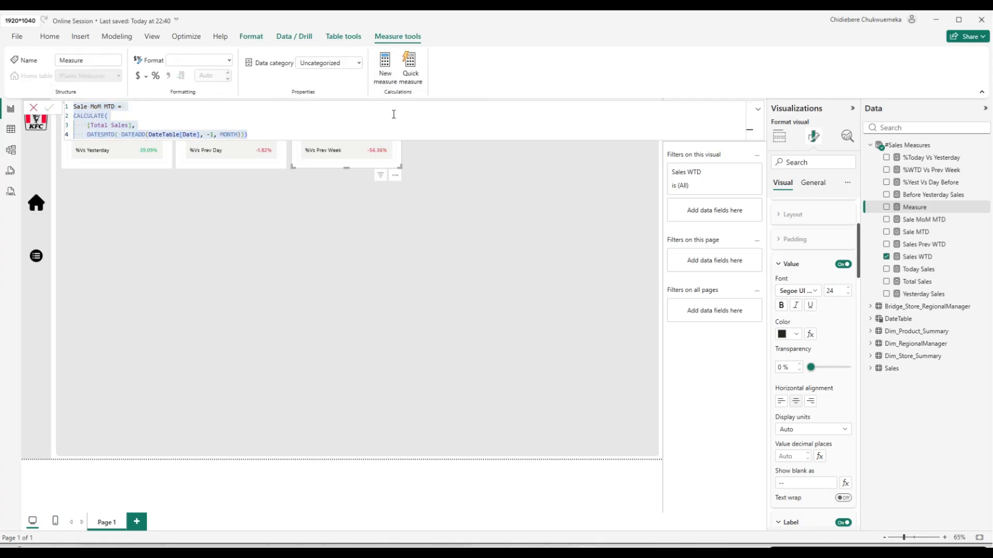
key("ctrl+v")
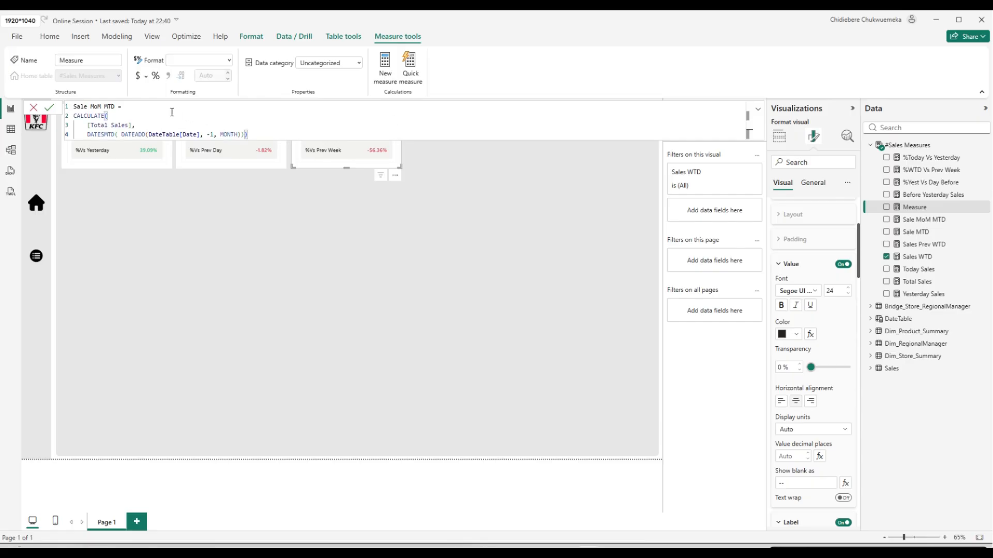
Rename the copied measure in its formula as Sale MTD LY.
double_click(95, 106)
key("BackSpace")
key("BackSpace")
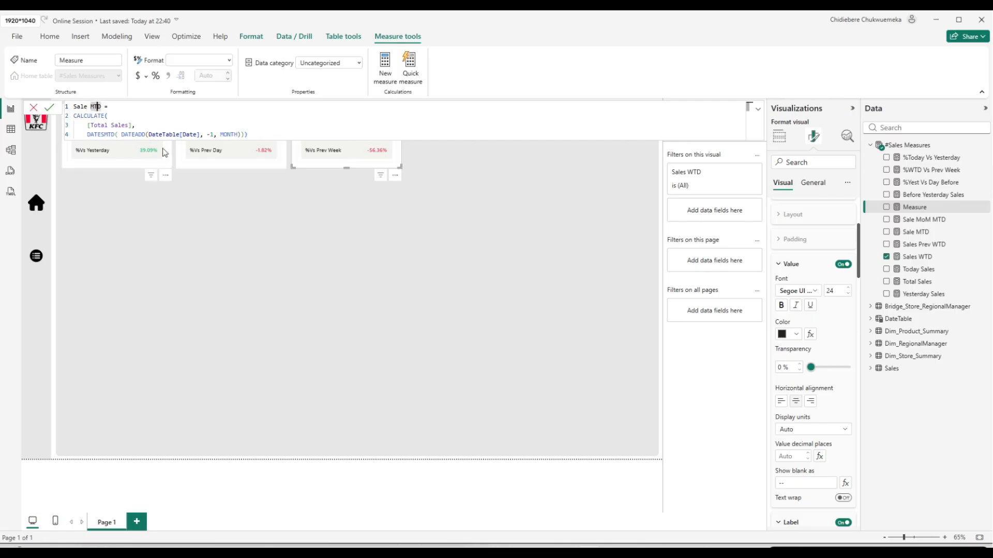
key("Right")
key("Right")
type("LY")
Delete the -1 and MONTH arguments after DateTable[Date] in the Sale MTD LY formula.
left_click_drag(206, 135, 241, 133)
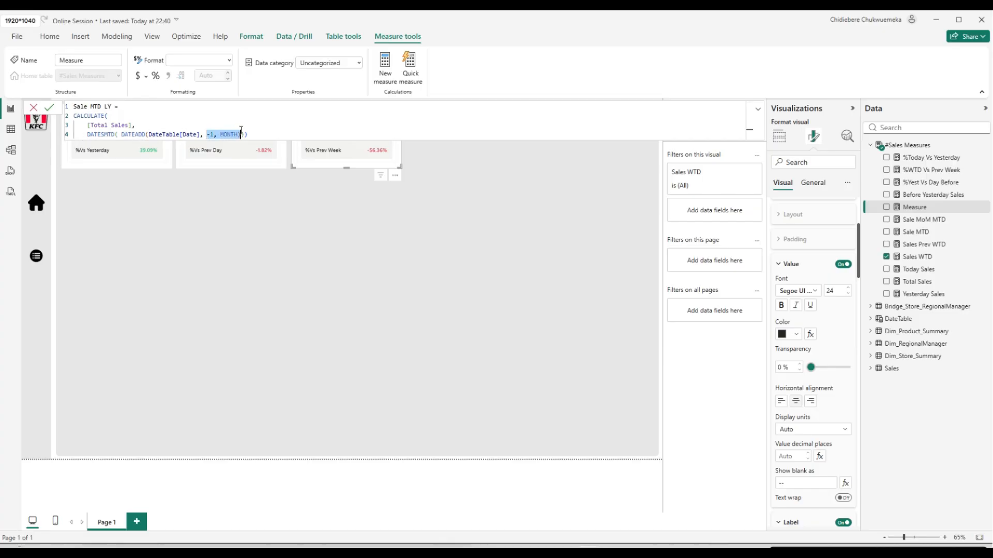
key("BackSpace")
key("BackSpace")
key("BackSpace")
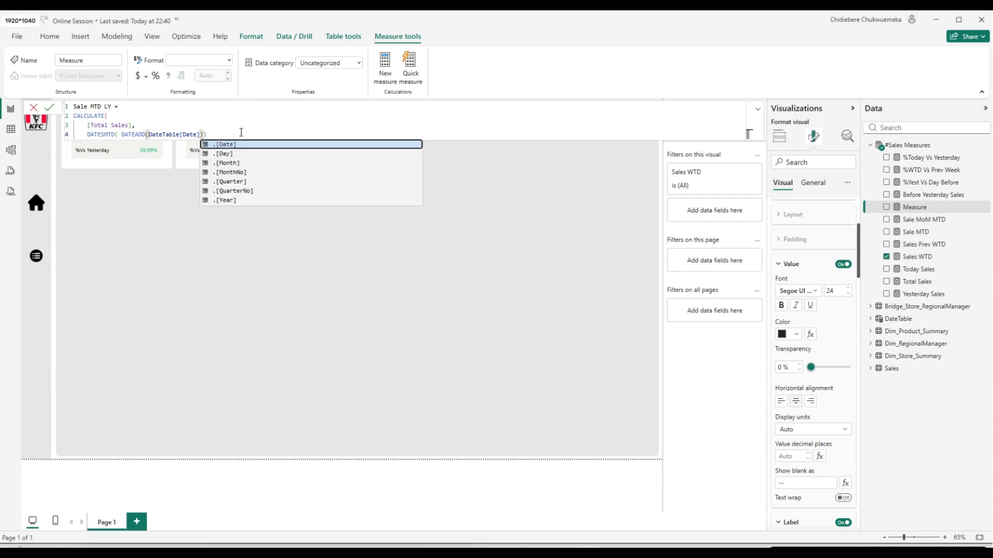
Wrap the DATESMTD expression in SAMEPERIODLASTYEAR and try to commit the Sale MTD LY measure.
double_click(89, 136)
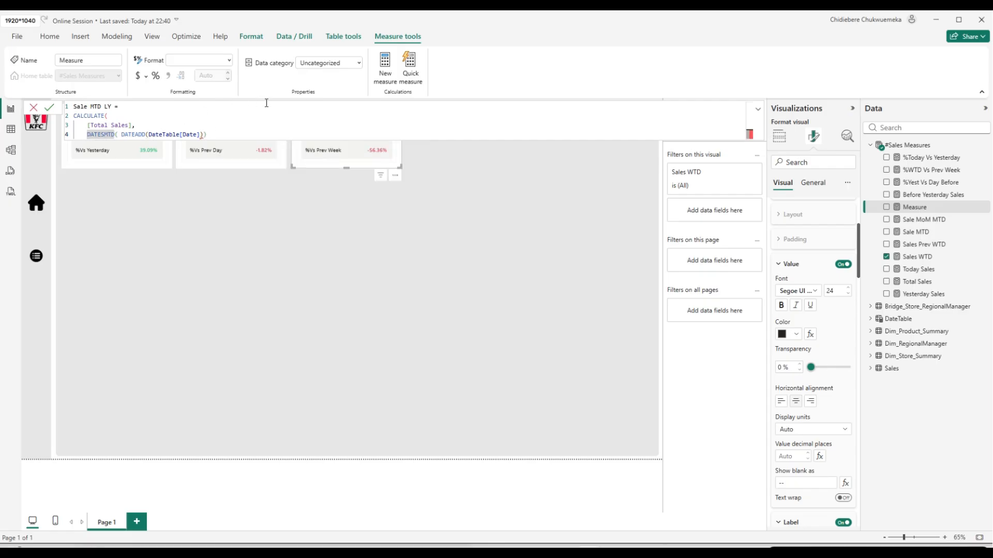
key("Left")
type("(")
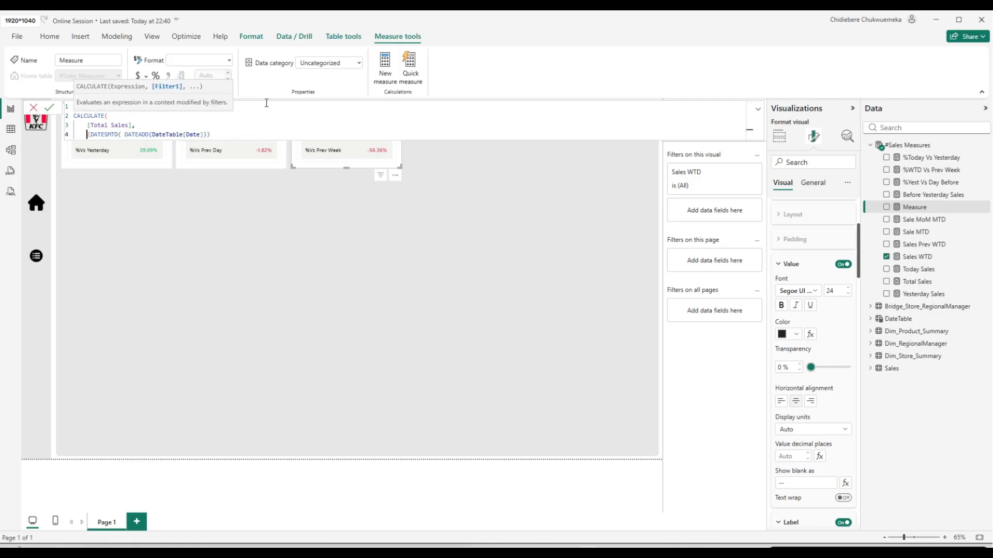
key("Left")
type("SAMEPERIODLASTYEAR")
key("Tab")
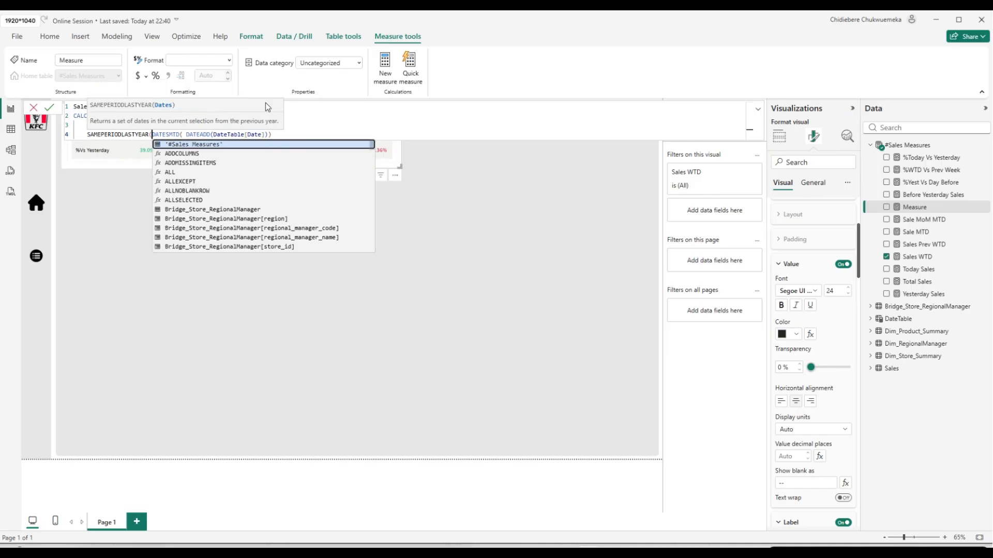
left_click(309, 134)
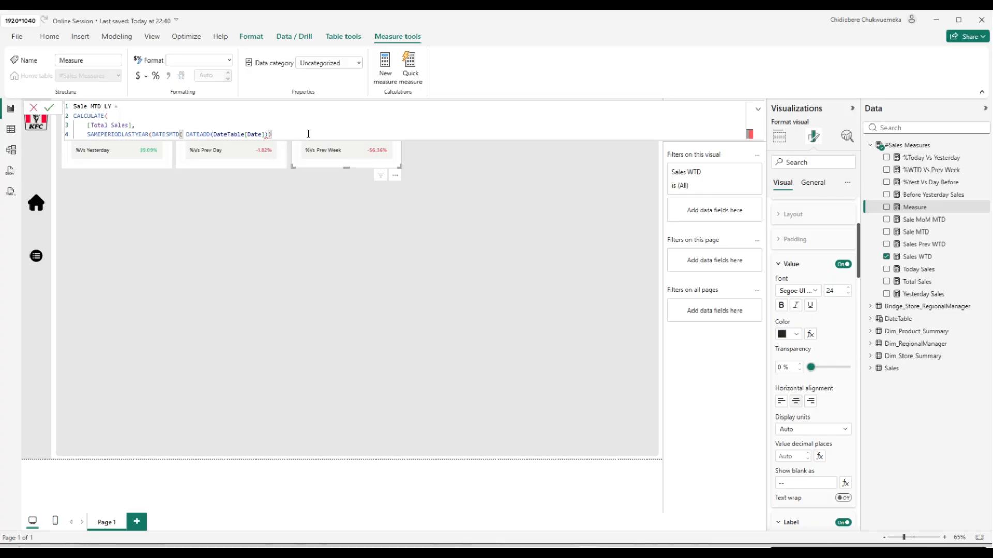
key("Return")
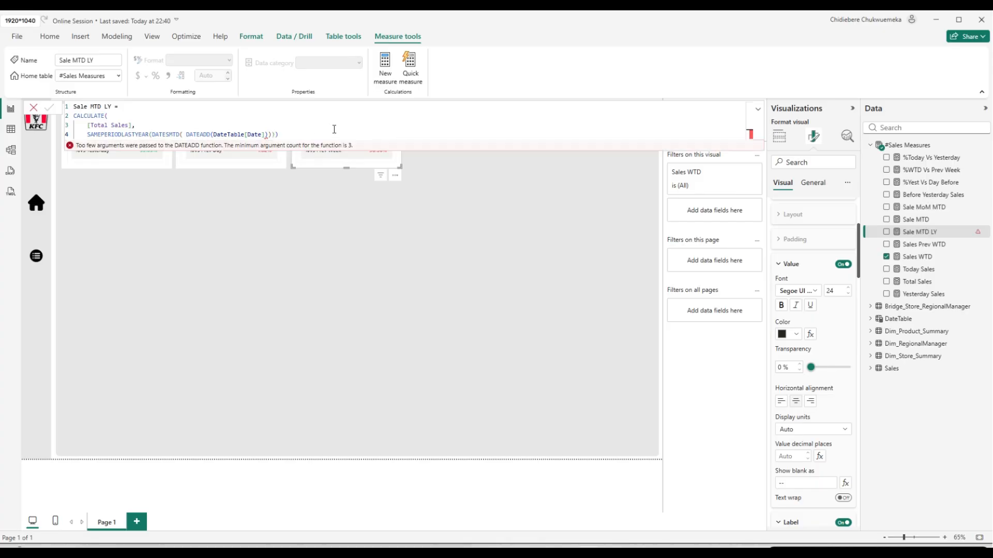
Remove DATEADD from the Sale MTD LY formula so that DATESMTD directly precedes the parenthesised DateTable[Date].
left_click(300, 136)
type(")")
double_click(197, 135)
key("BackSpace")
key("BackSpace")
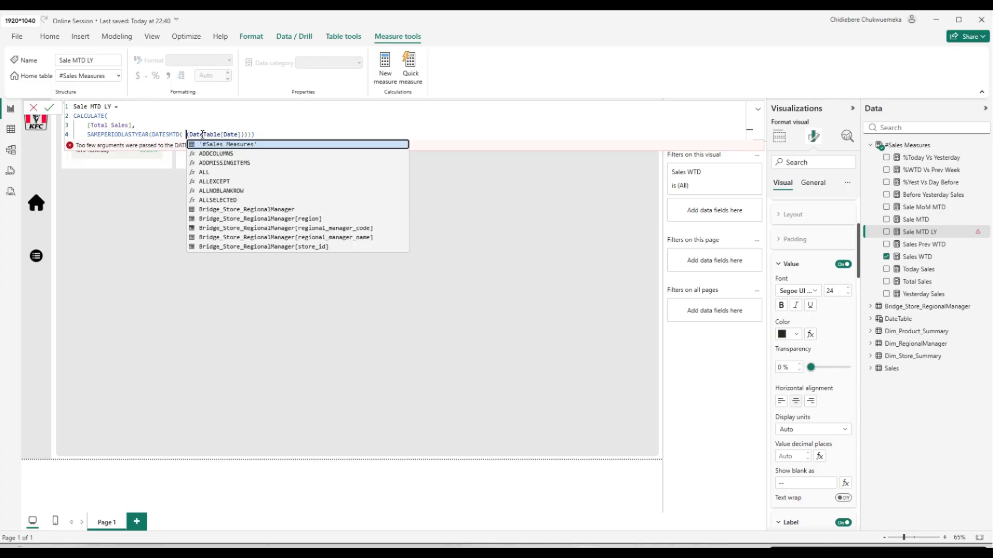
key("BackSpace")
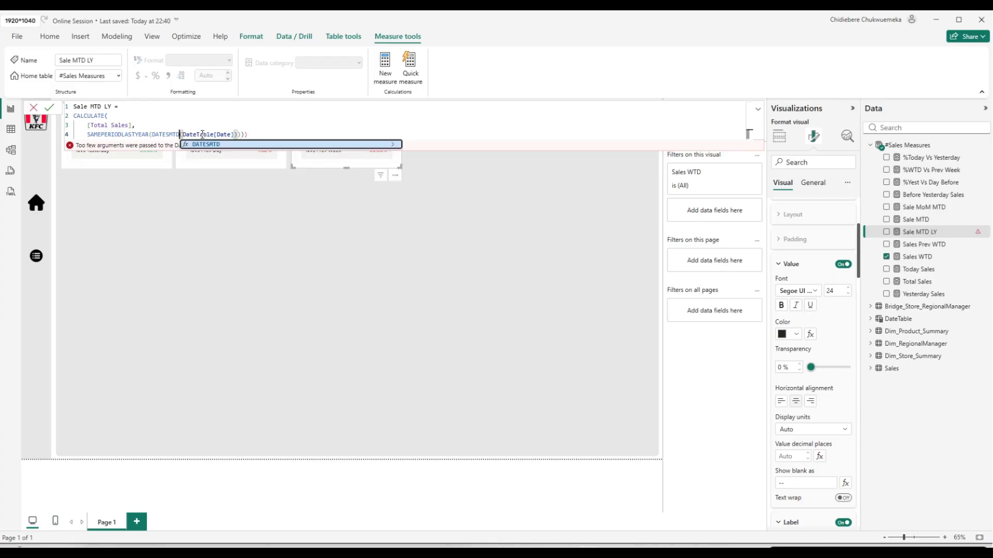
Delete the surplus closing parenthesis at the end of the Sale MTD LY formula and commit the measure.
double_click(202, 135)
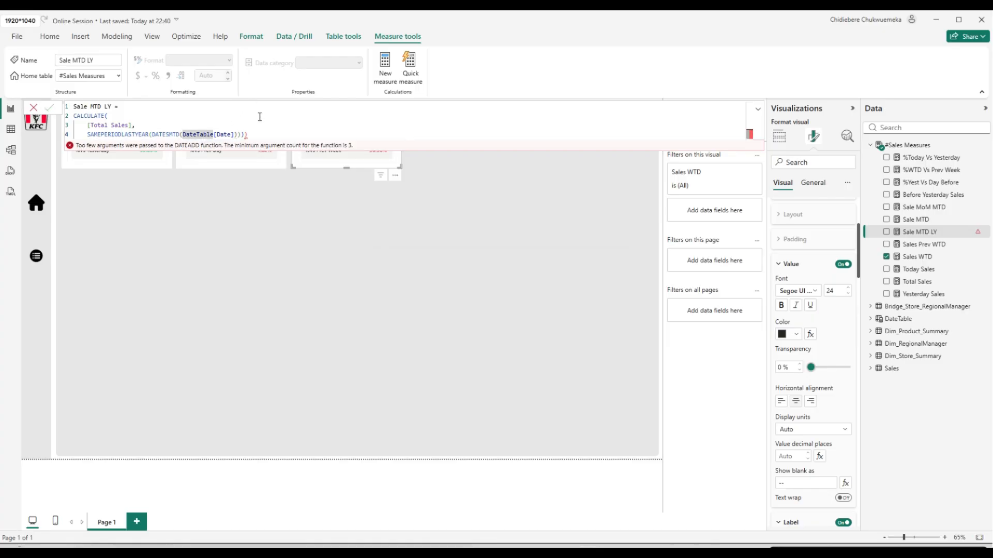
left_click(266, 134)
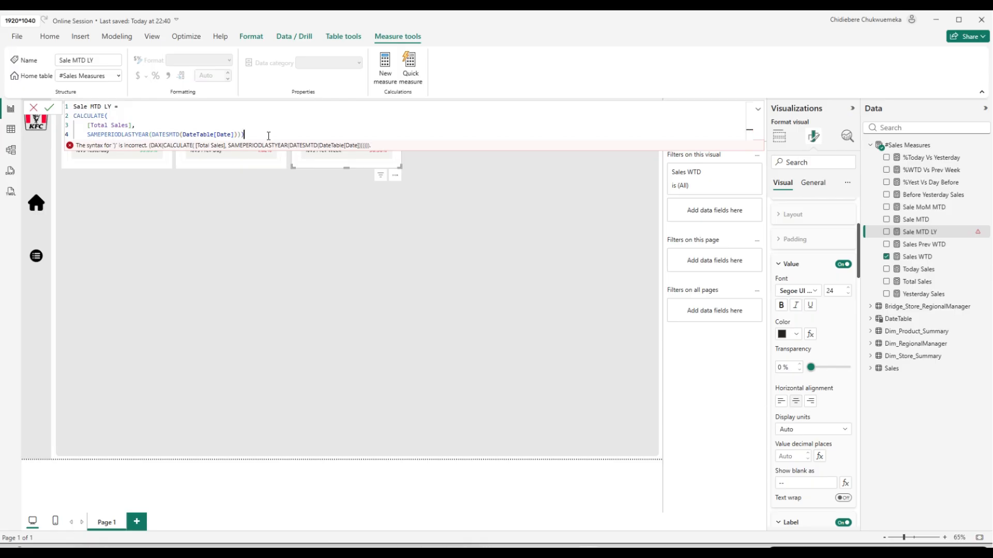
key("BackSpace")
key("Return")
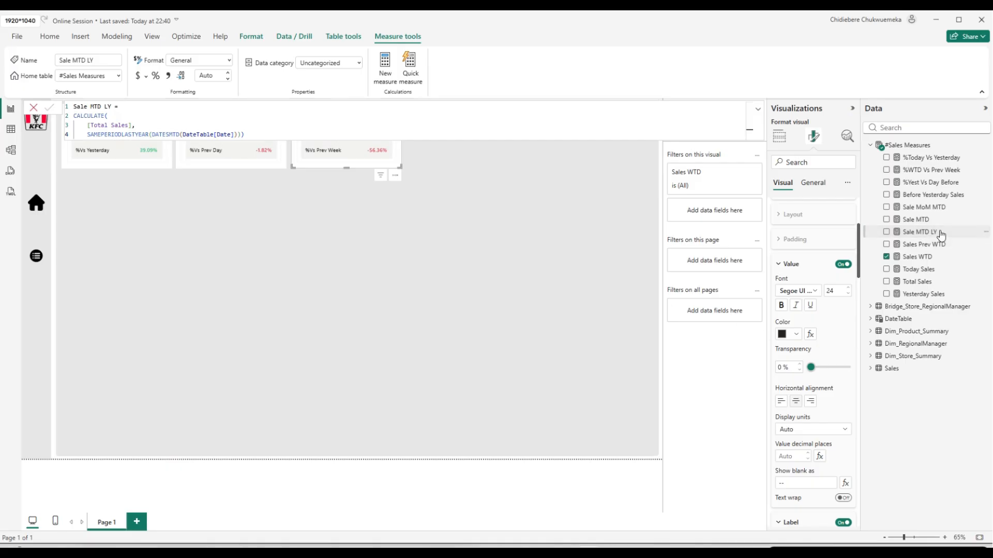
Check the %Today Vs Yesterday formula, then start a new measure named %MTD VS MoM with an empty line for its expression.
left_click(945, 164)
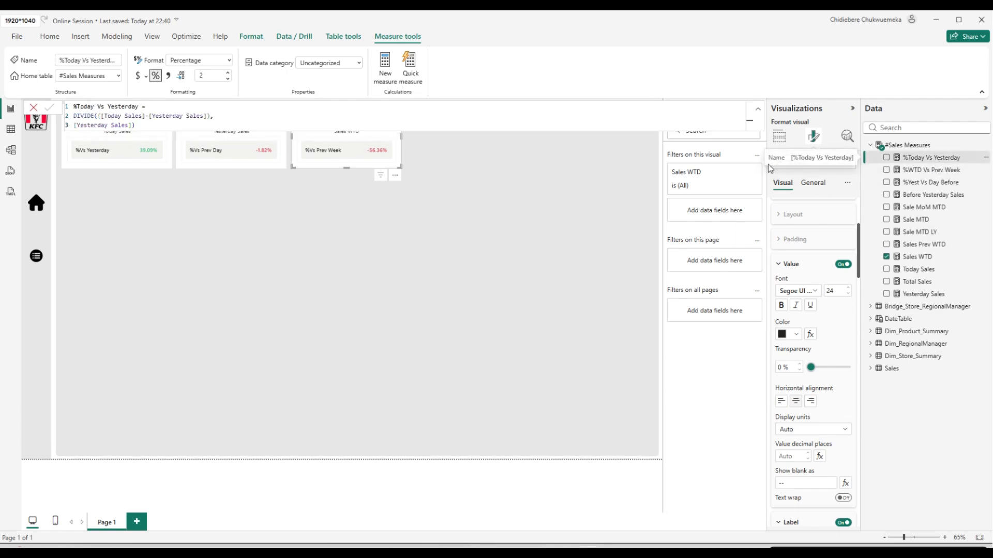
left_click(395, 78)
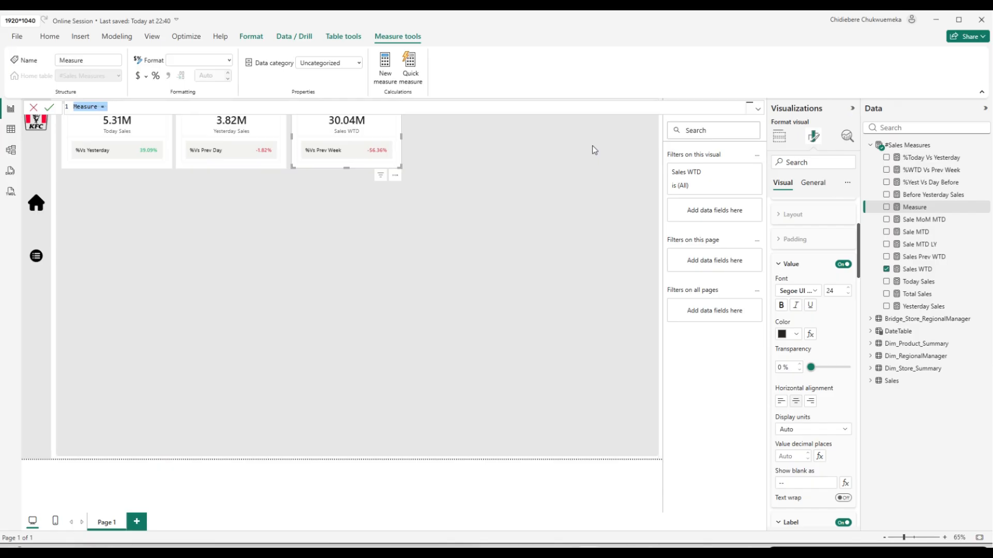
type("S")
type("MT")
type("D")
type(" V")
type("s")
type(" M")
type("oM ")
type("=")
key("shift+Return")
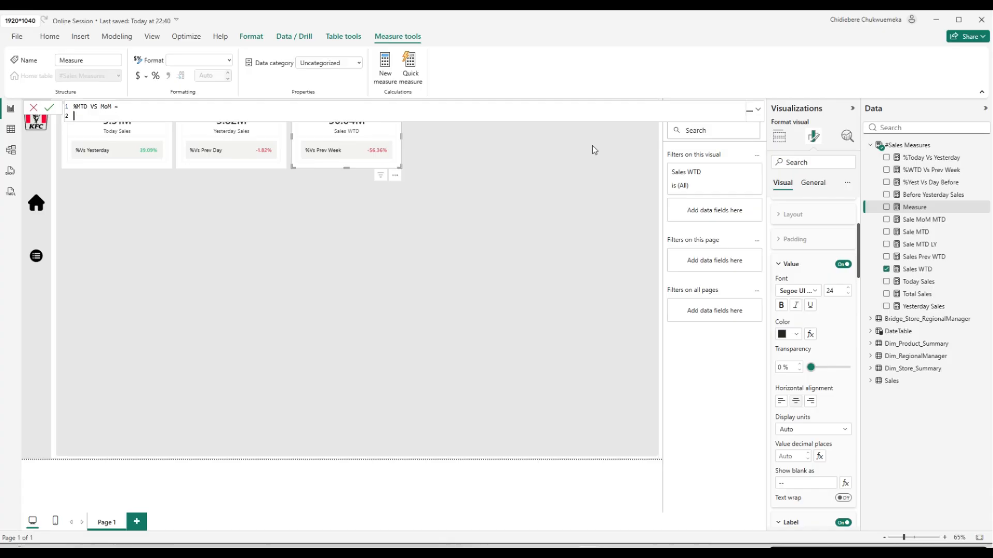
Start a DIVIDE function in %MTD VS MoM and enter [Sale MTD] inside an opening parenthesis on a new line.
type("di")
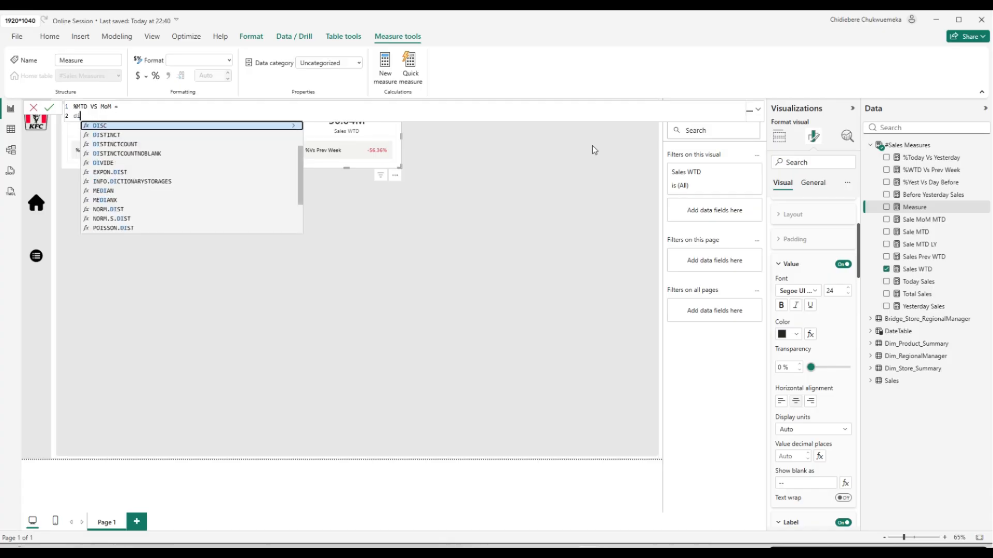
type("v")
key("Tab")
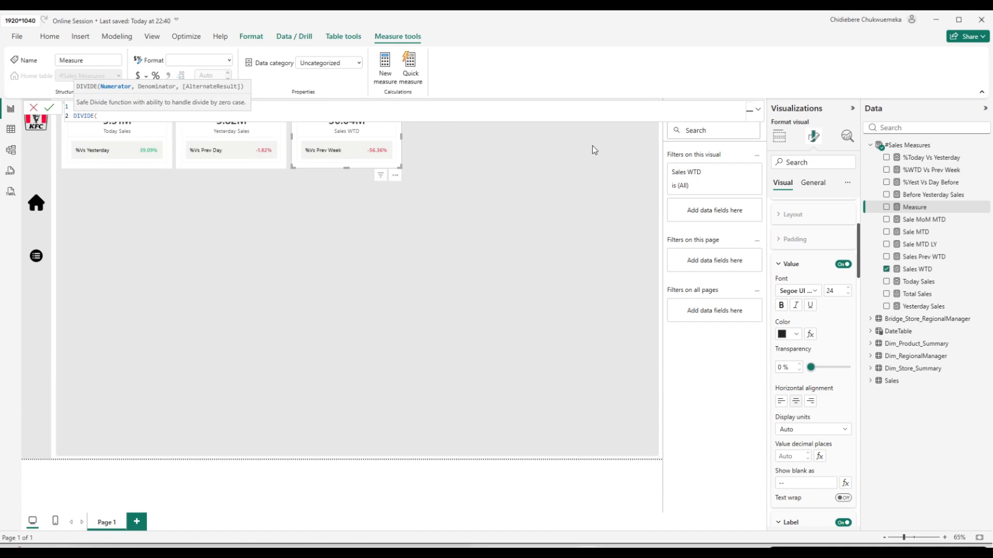
key("shift+Return")
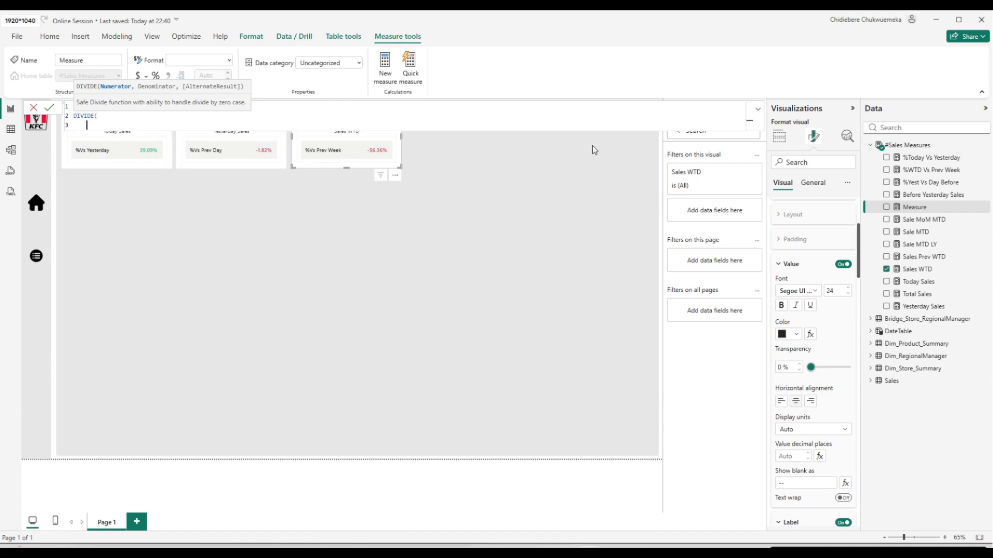
type("(mt")
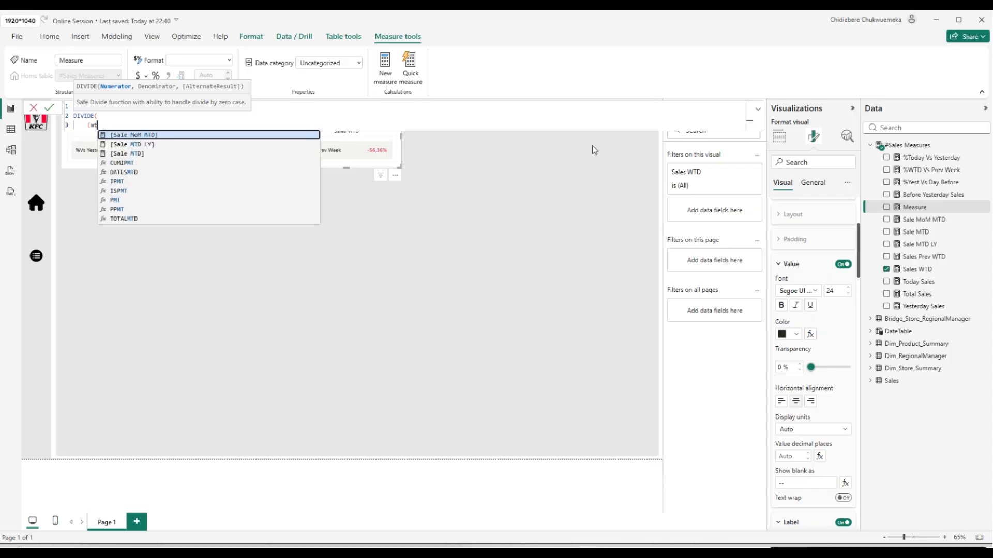
key("Down")
key("Down")
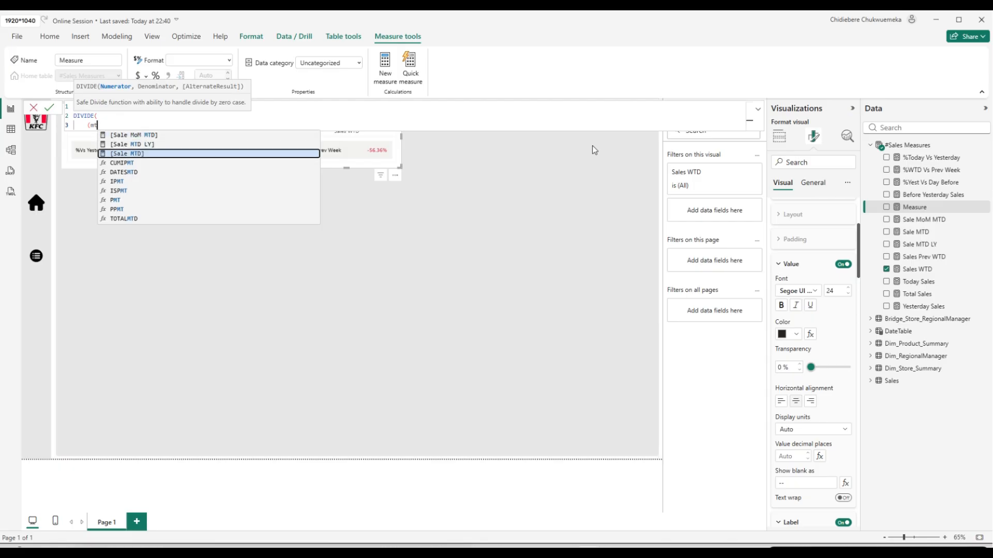
key("Tab")
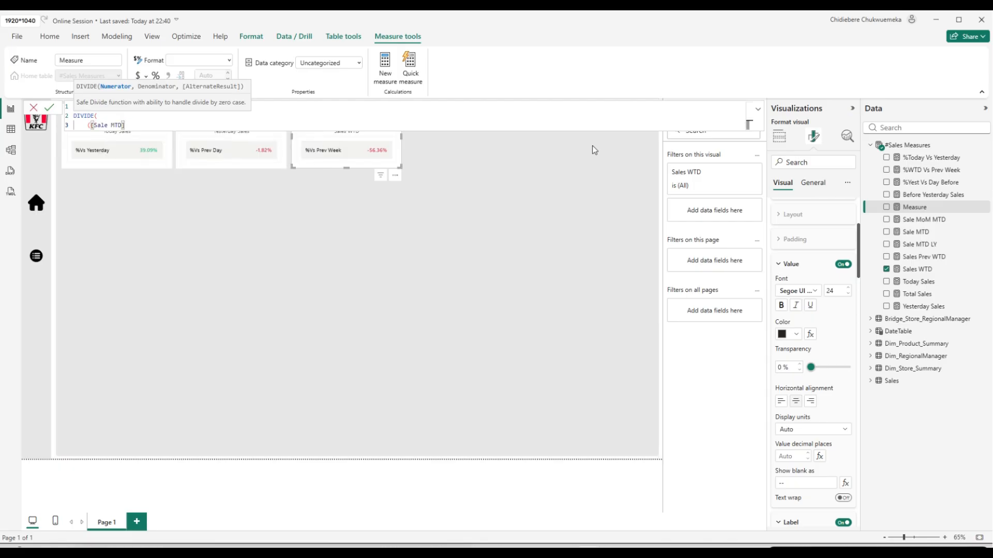
Subtract [Sale MoM MTD] from [Sale MTD] in the numerator, closing the parenthesis and adding a comma.
type("-mom")
key("Tab")
type(")")
key("shift+Return")
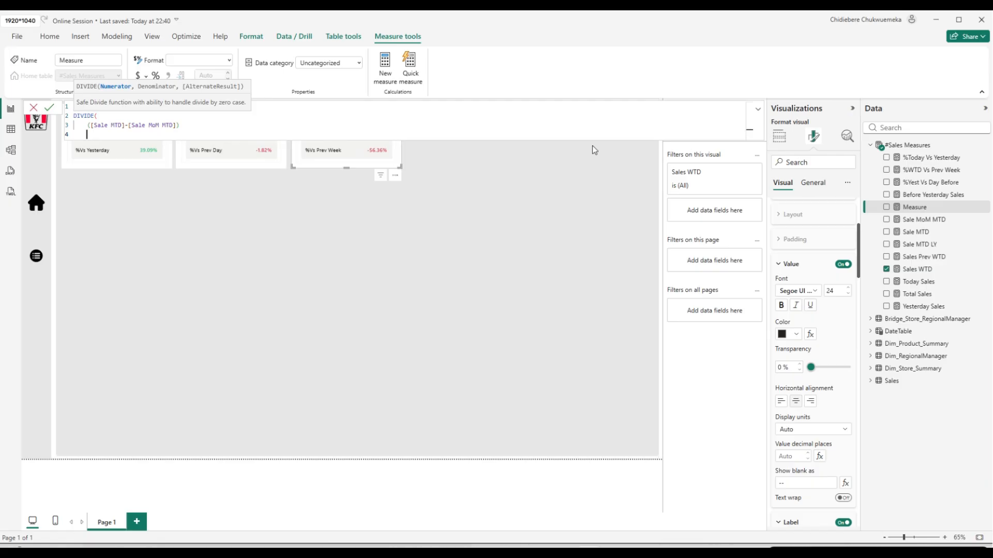
key("BackSpace")
type(",")
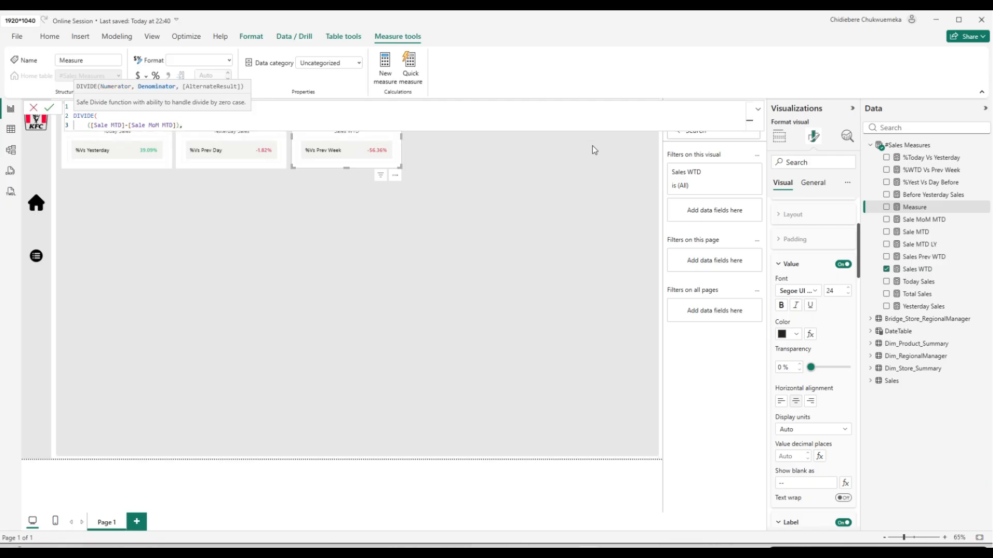
Enter [Sale MoM MTD] as the DIVIDE denominator on a new line and commit the %MTD VS MoM measure.
key("shift+Return")
type("mom")
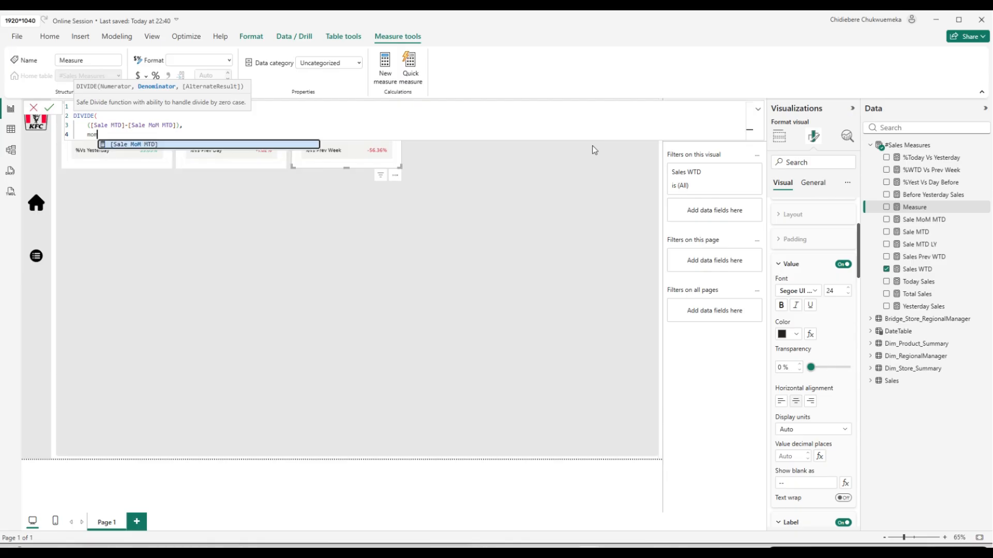
key("Tab")
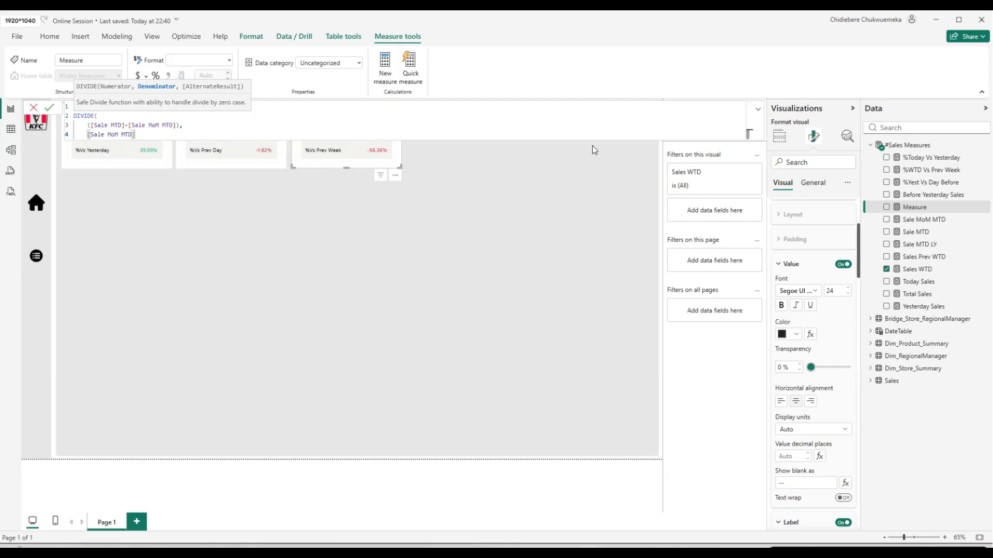
key("Return")
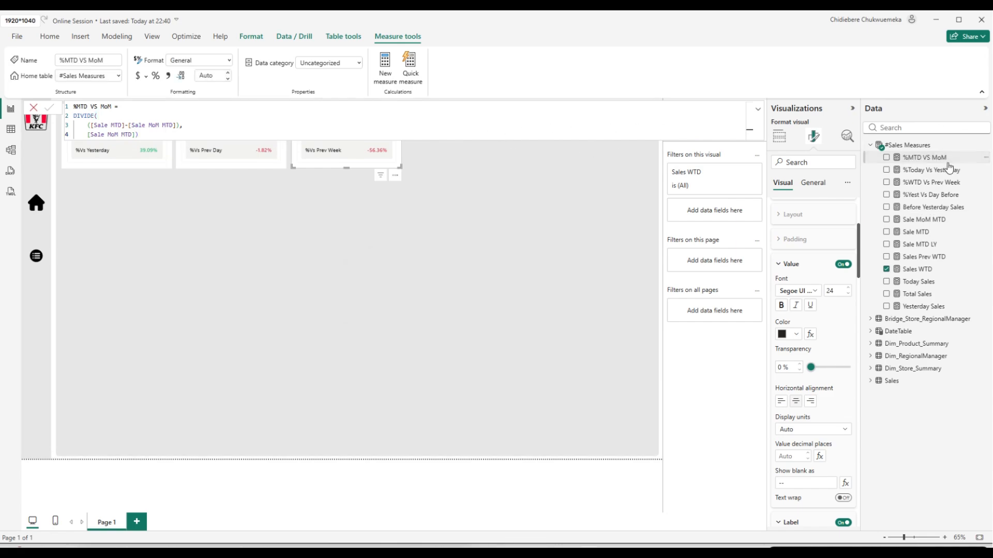
Copy the whole %MTD VS MoM formula into a new measure.
left_click(474, 132)
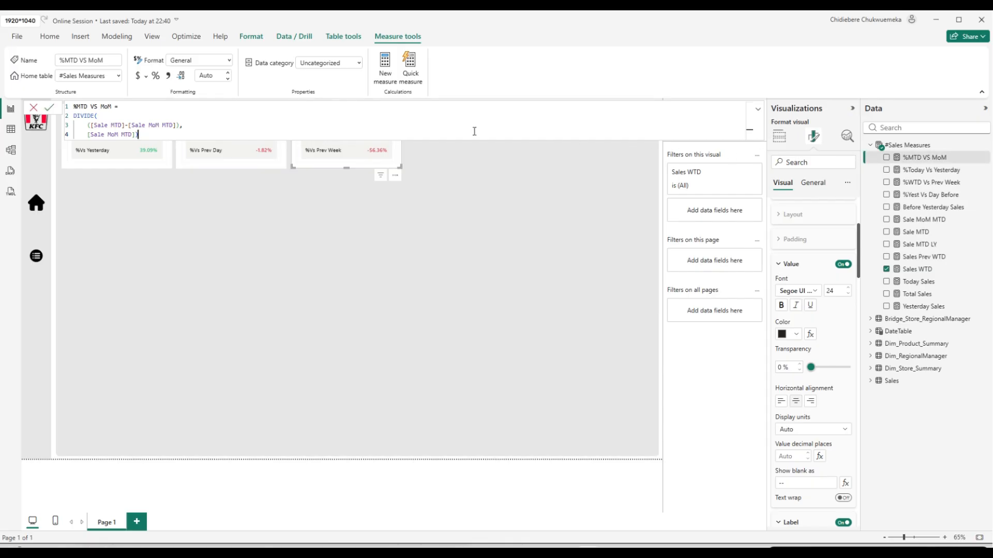
key("ctrl+a")
key("ctrl+c")
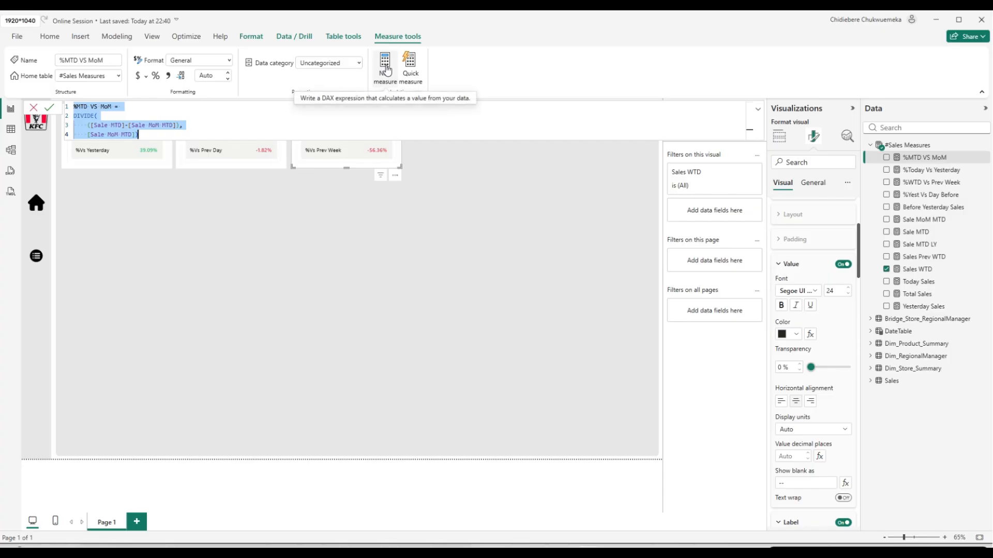
left_click(389, 86)
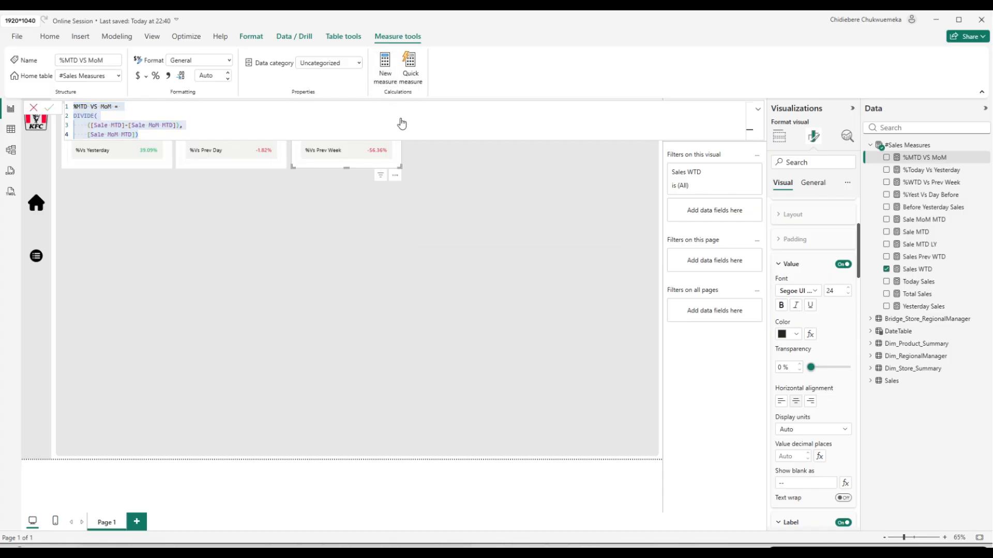
key("ctrl+v")
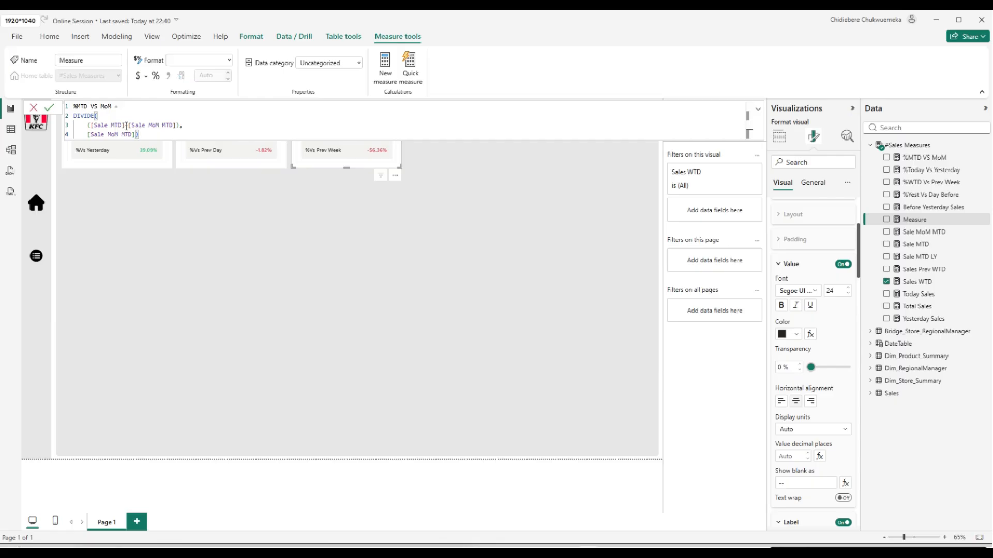
Replace [Sale MoM MTD] with [Sale MTD LY] in the numerator of the new measure's DIVIDE formula.
double_click(156, 125)
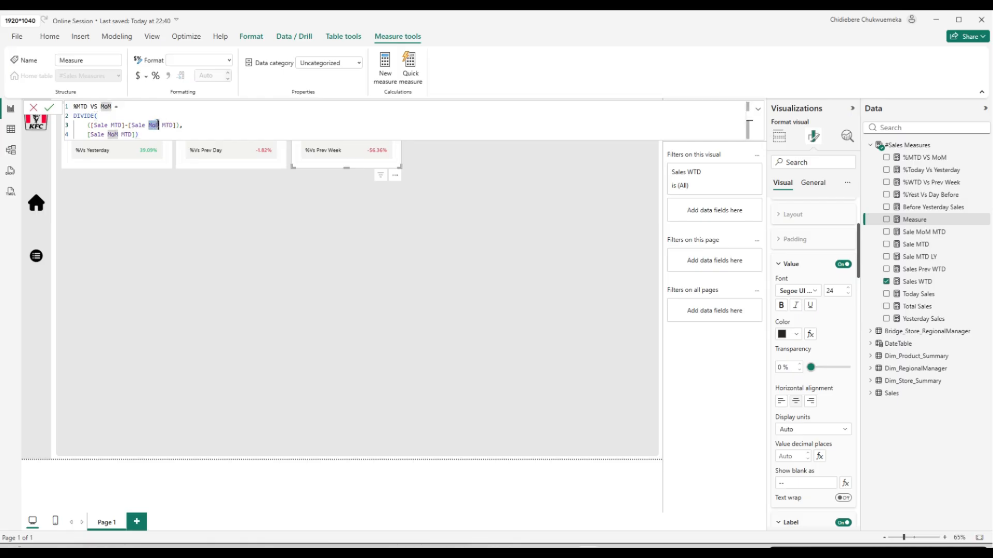
key("Delete")
key("Delete")
key("Delete")
key("Delete")
key("Delete")
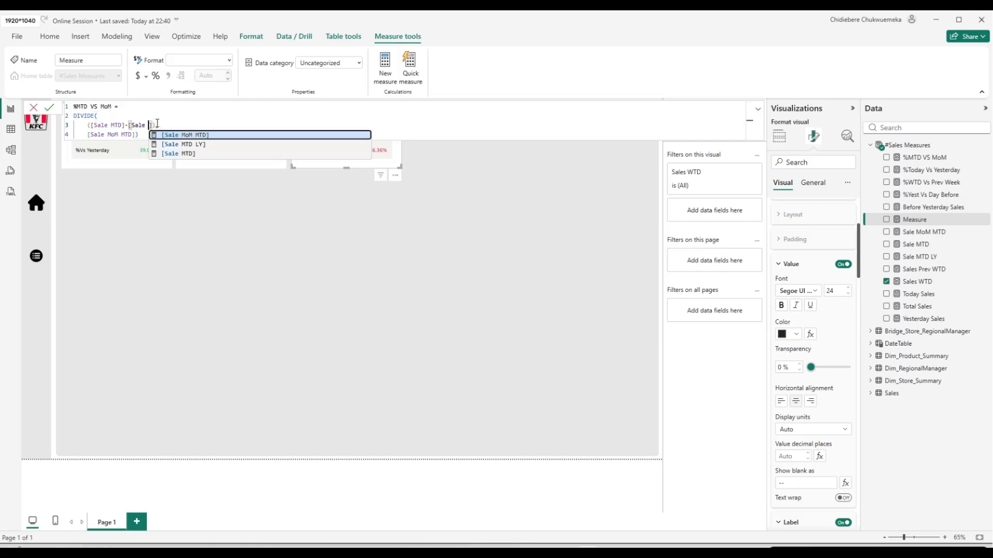
left_click(222, 145)
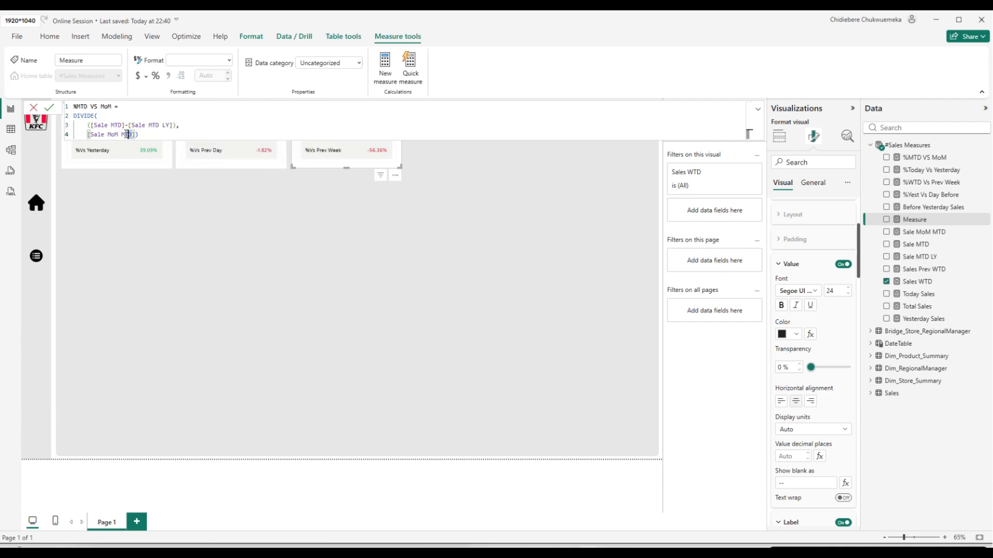
Replace [Sale MoM MTD] with [Sale MTD LY] as the denominator of the new measure's DIVIDE formula.
left_click_drag(132, 134, 108, 134)
key("Delete")
type("ly")
key("BackSpace")
key("BackSpace")
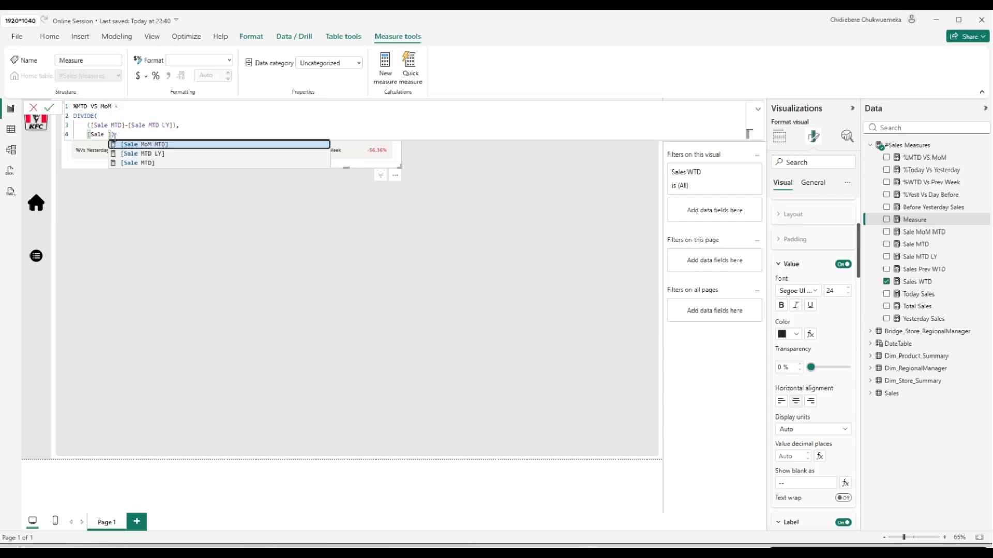
left_click(250, 154)
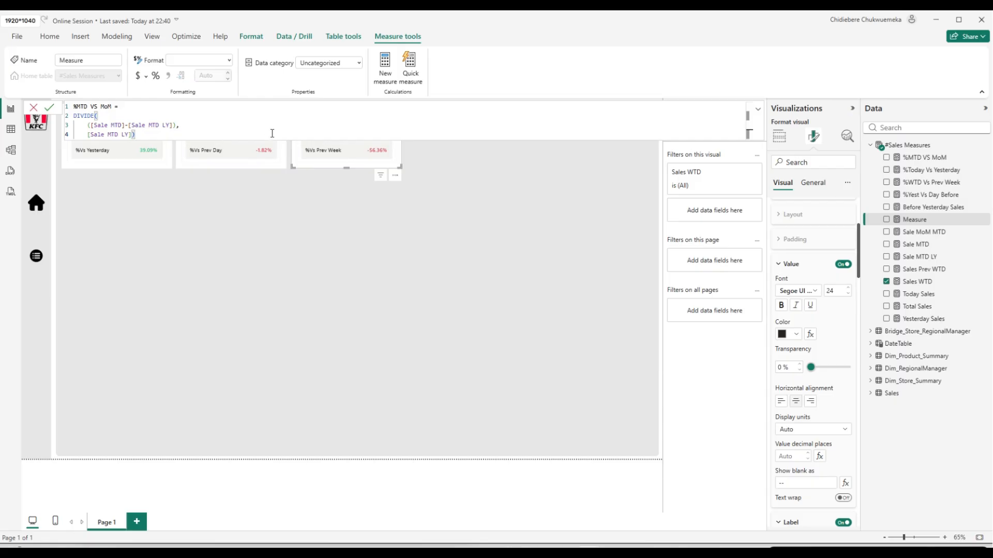
Name the new last-year comparison measure %MTD VS MTD LY and commit it.
key("Return")
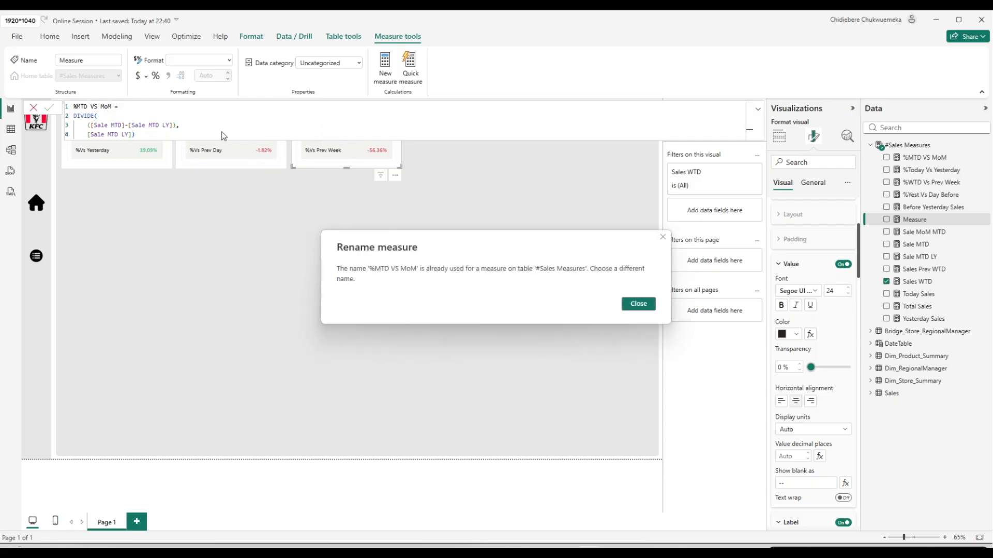
left_click(624, 304)
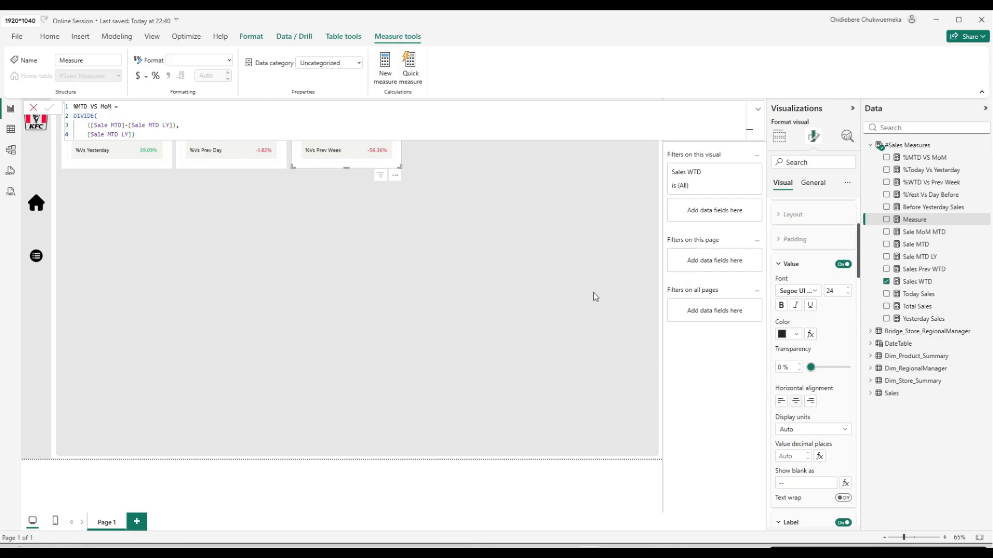
double_click(108, 107)
type("MTD LY")
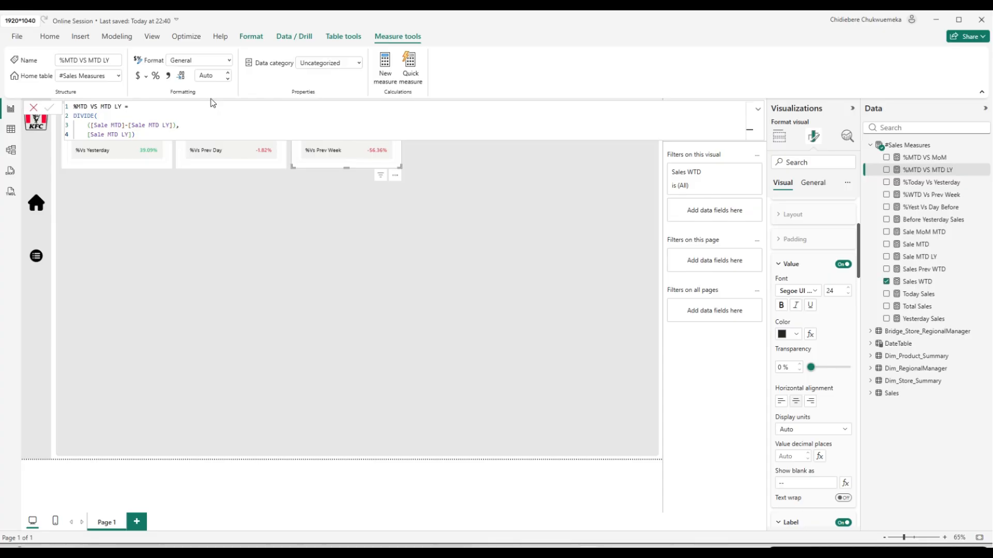
Format the %MTD VS MTD LY measure as a percentage.
left_click(950, 171)
left_click(949, 158)
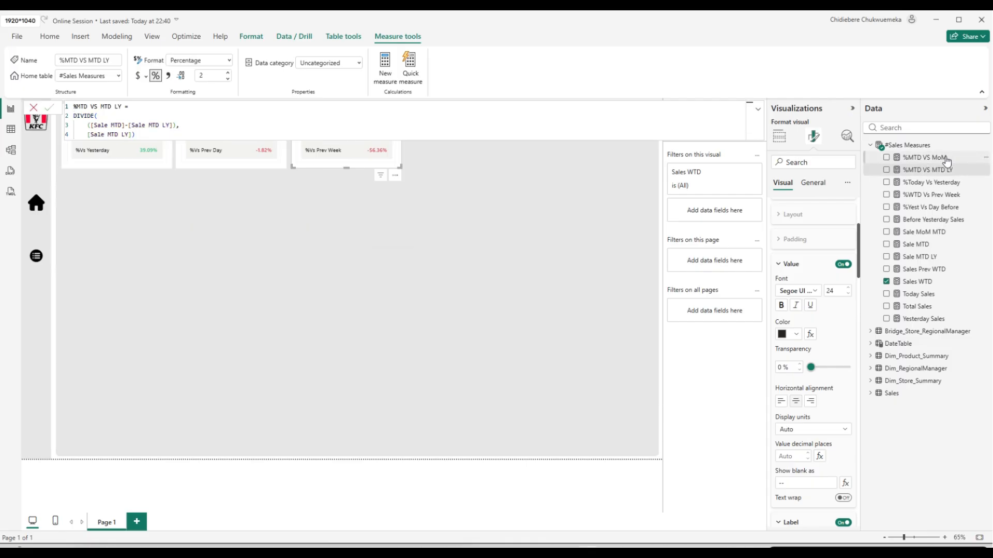
left_click(154, 76)
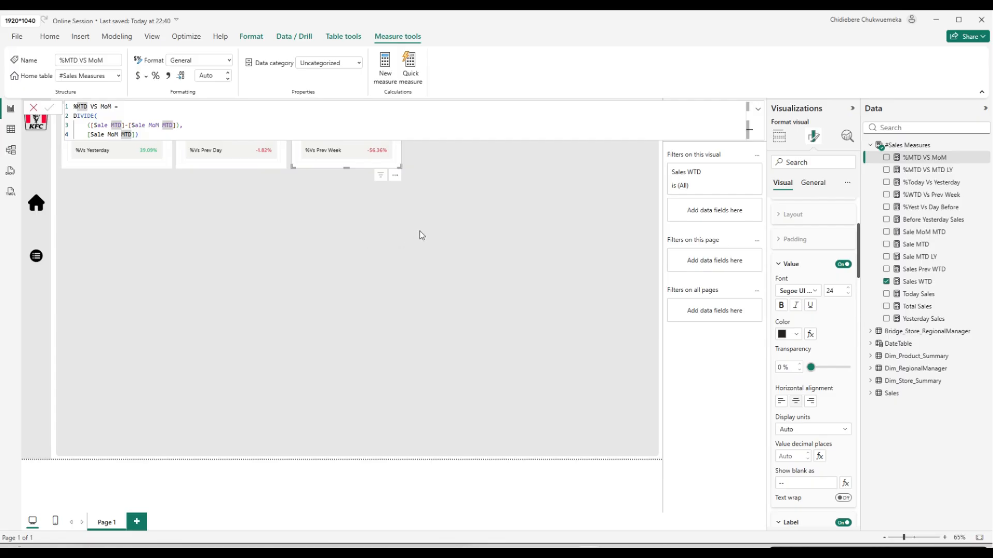
Duplicate the Sales WTD card and place the copy beside it as the fourth card in the row.
left_click(396, 165)
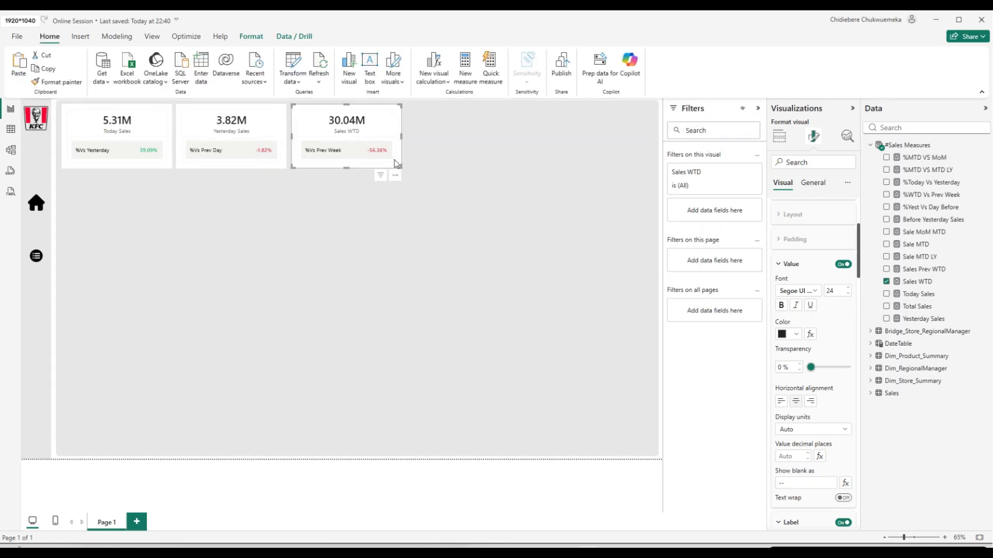
left_click_drag(396, 163, 399, 167)
left_click_drag(298, 161, 448, 169)
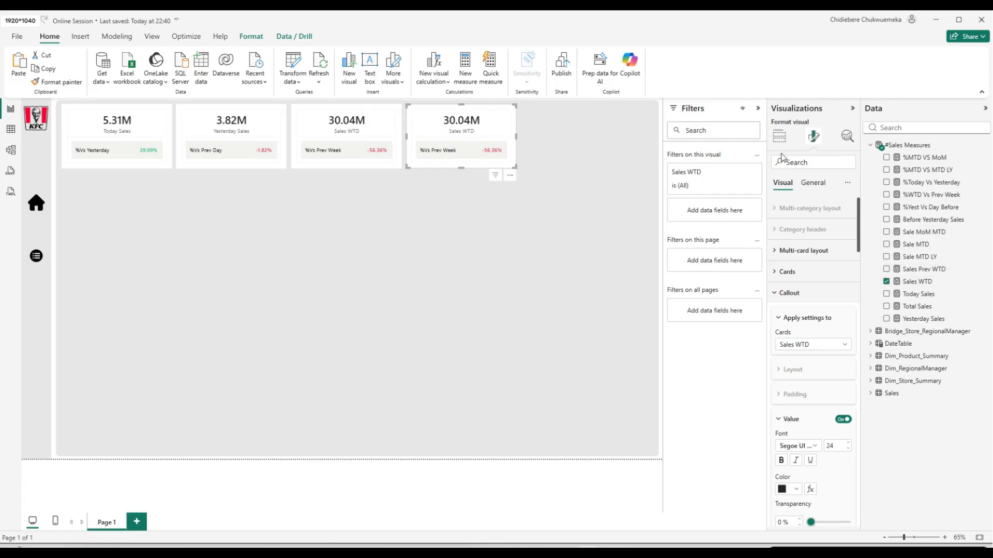
Replace the Sales WTD value in the duplicated card with the Sale MTD measure.
left_click(779, 136)
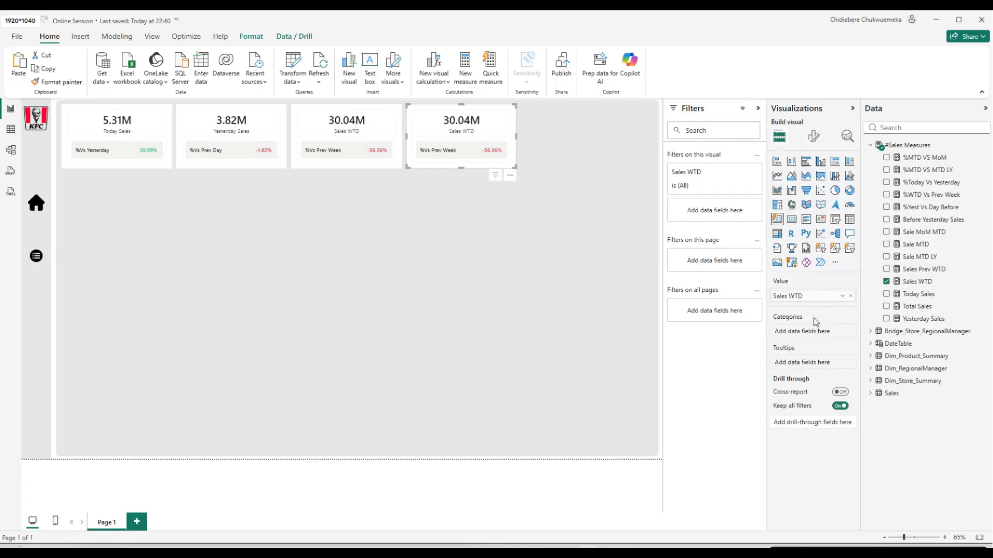
left_click(850, 295)
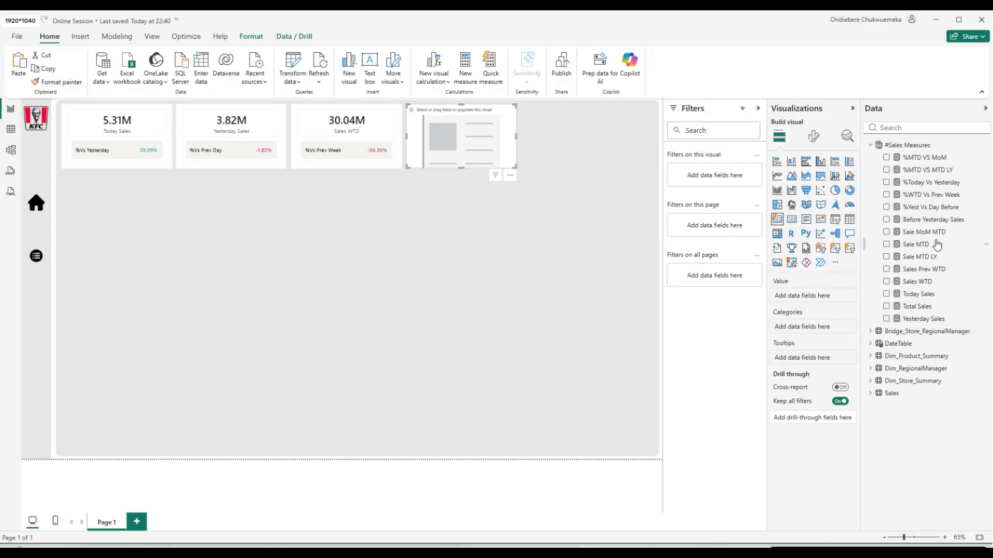
left_click(886, 244)
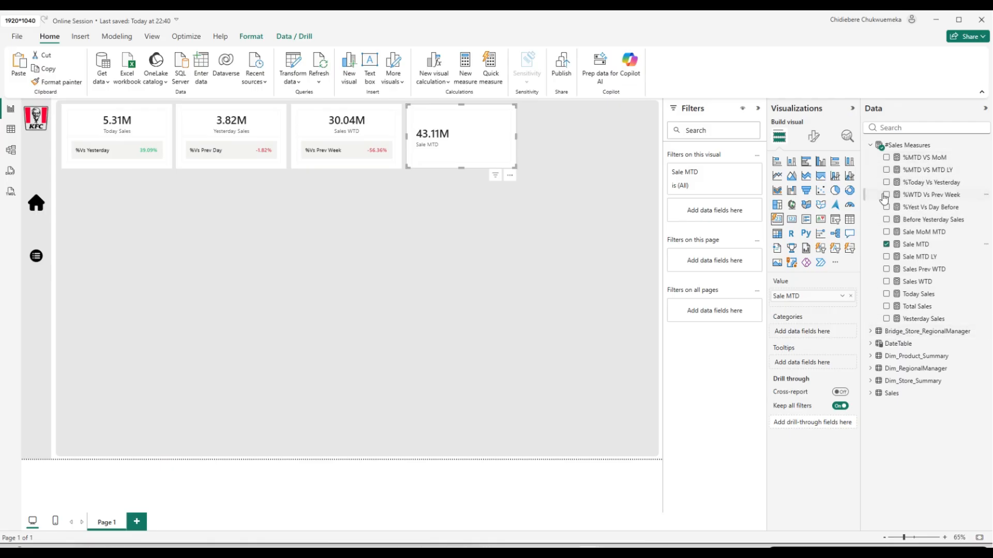
Add %MTD VS MoM as a reference label on the Sale MTD card and format that measure as a percentage.
left_click(811, 137)
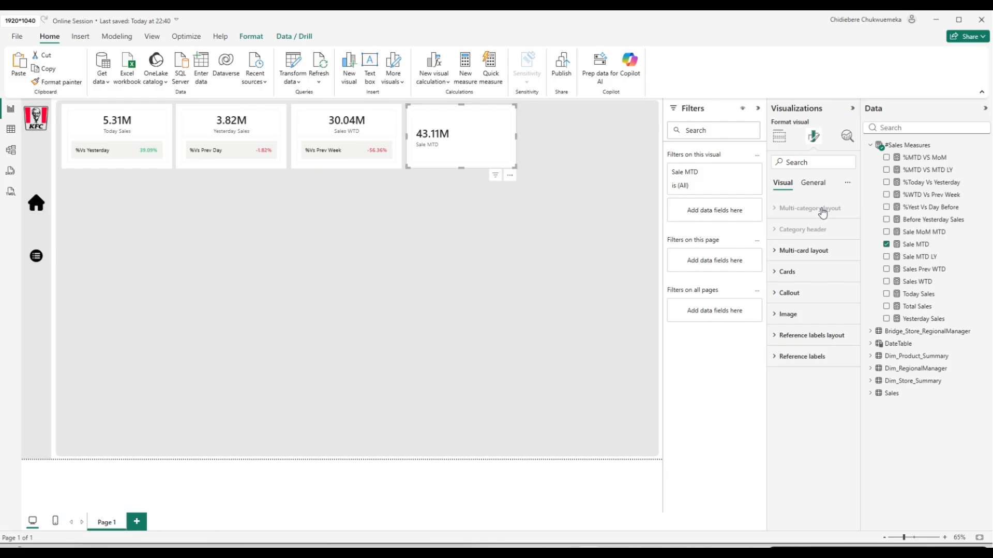
left_click(804, 358)
scroll(844, 390, "down", 2)
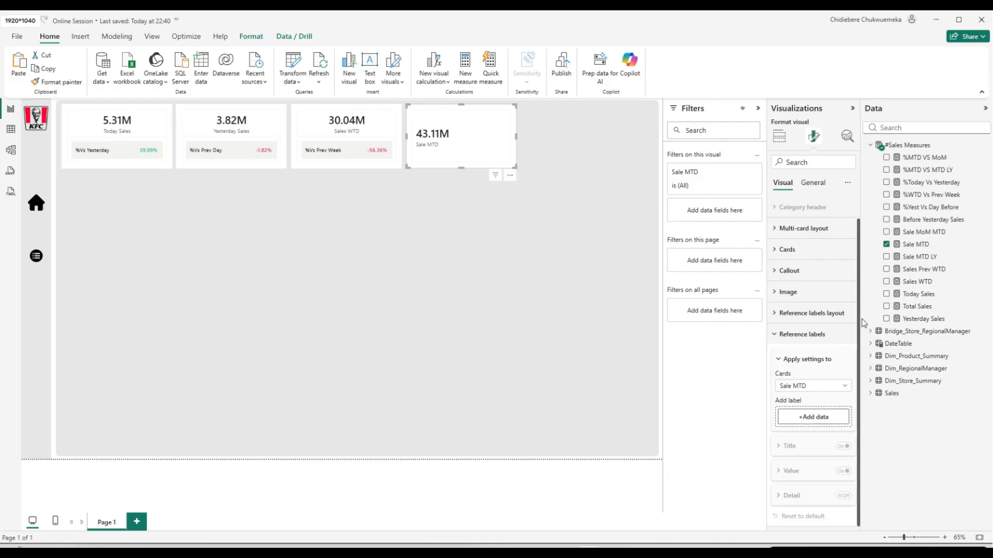
left_click_drag(919, 163, 823, 419)
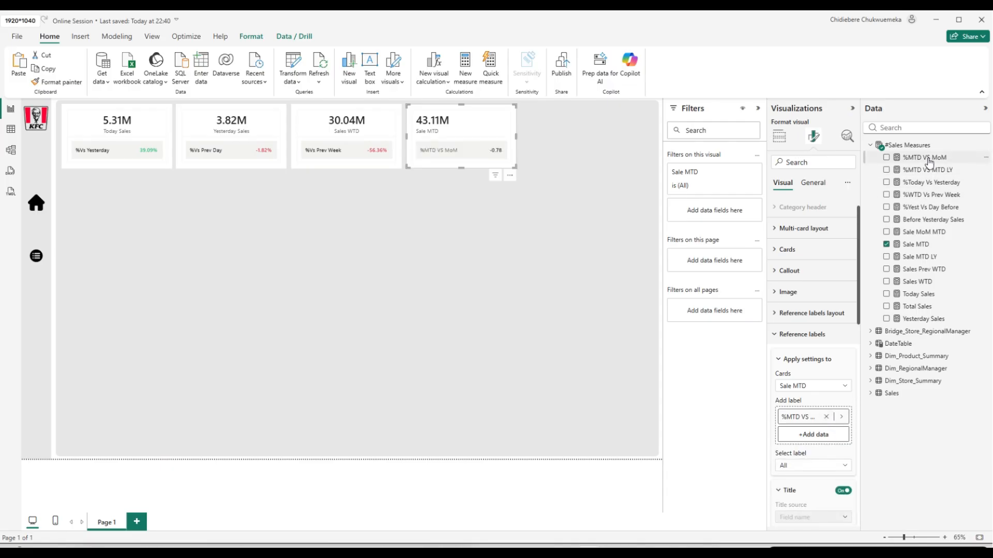
left_click_drag(924, 157, 348, 110)
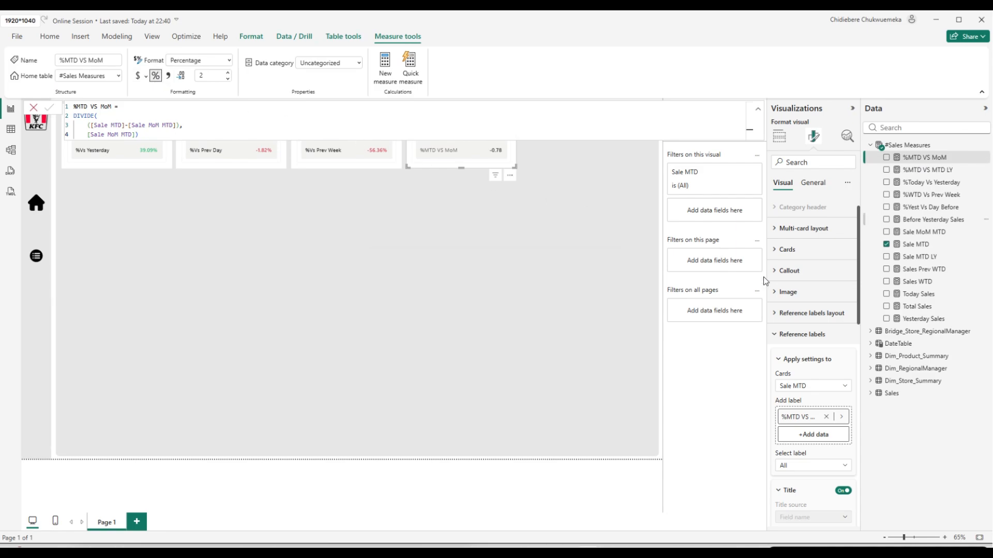
left_click(600, 201)
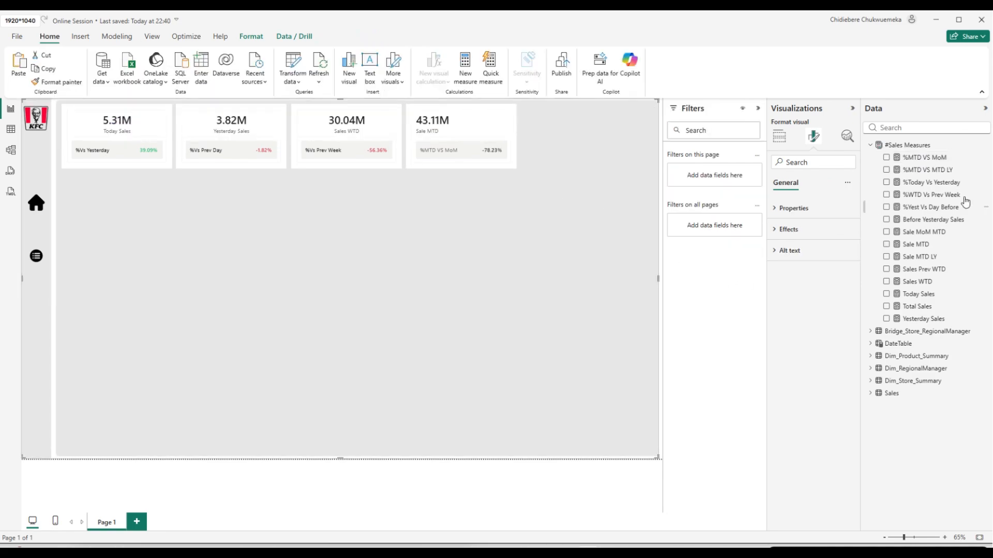
Add %MTD VS MTD LY as a second reference label on the Sale MTD card.
left_click(499, 161)
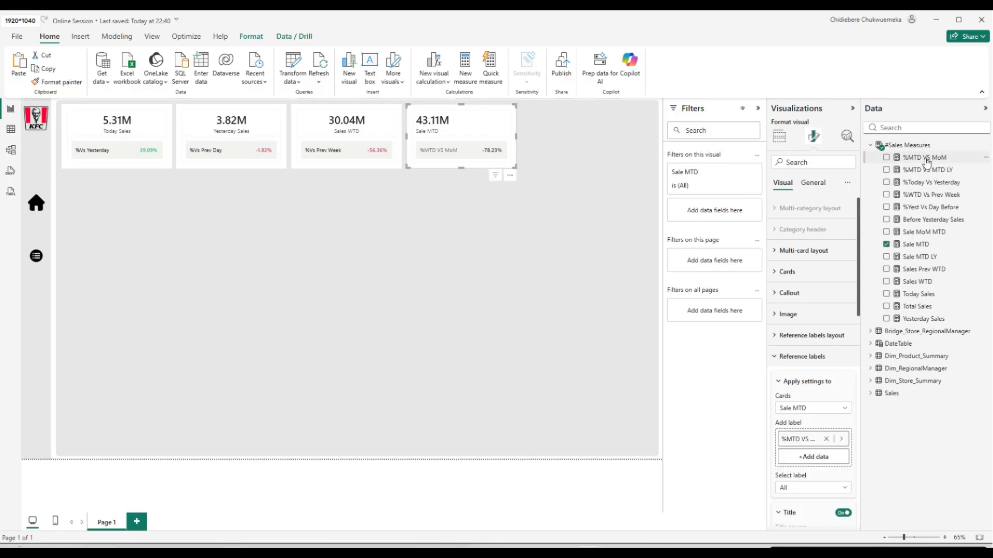
scroll(806, 387, "down", 4)
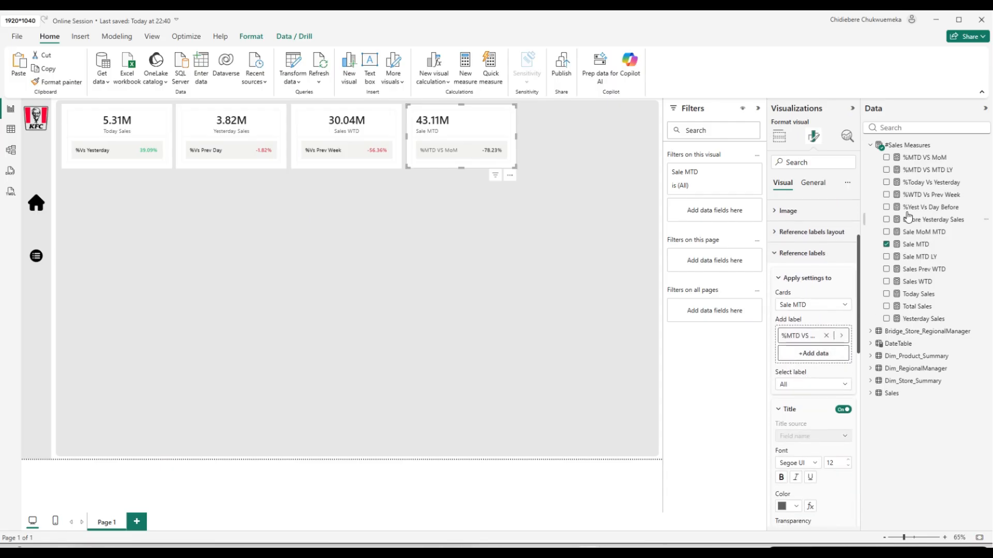
left_click_drag(931, 176, 830, 362)
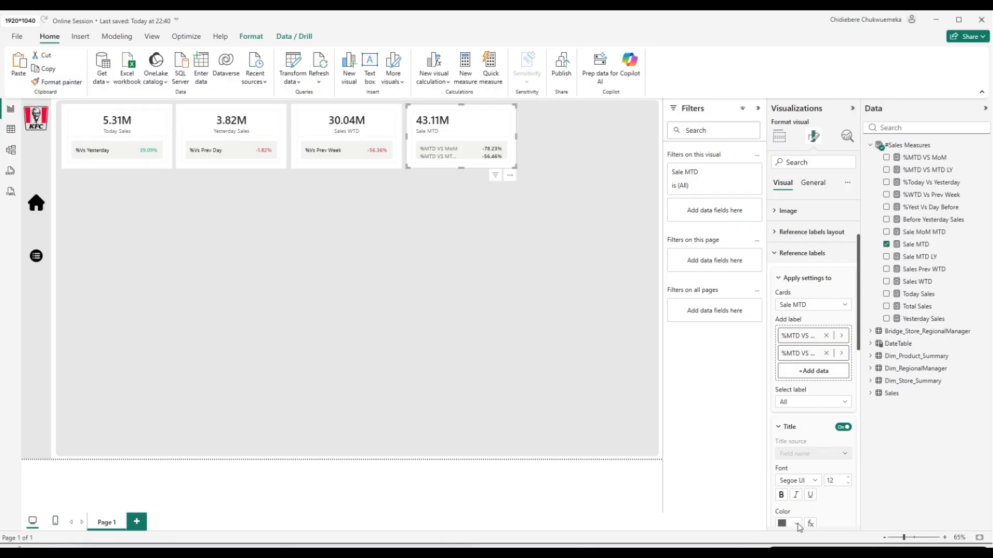
Bring up the title formatting settings for the Sale MTD card's reference labels.
left_click_drag(784, 557, 718, 539)
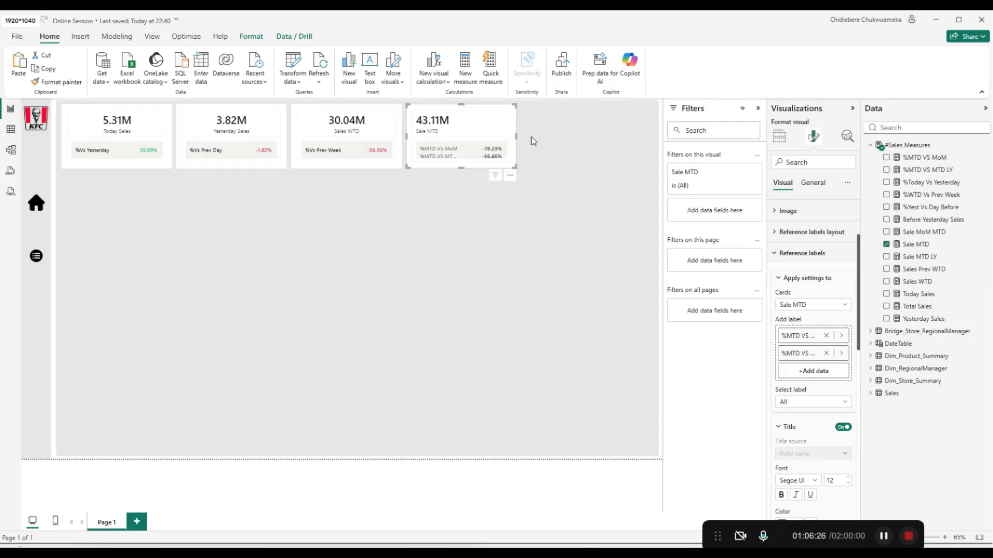
left_click(816, 186)
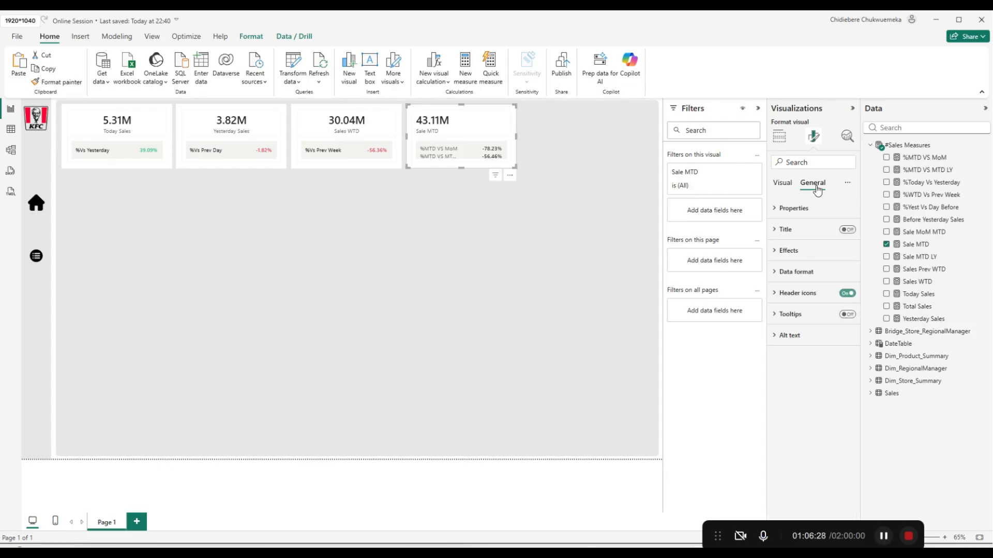
left_click(782, 183)
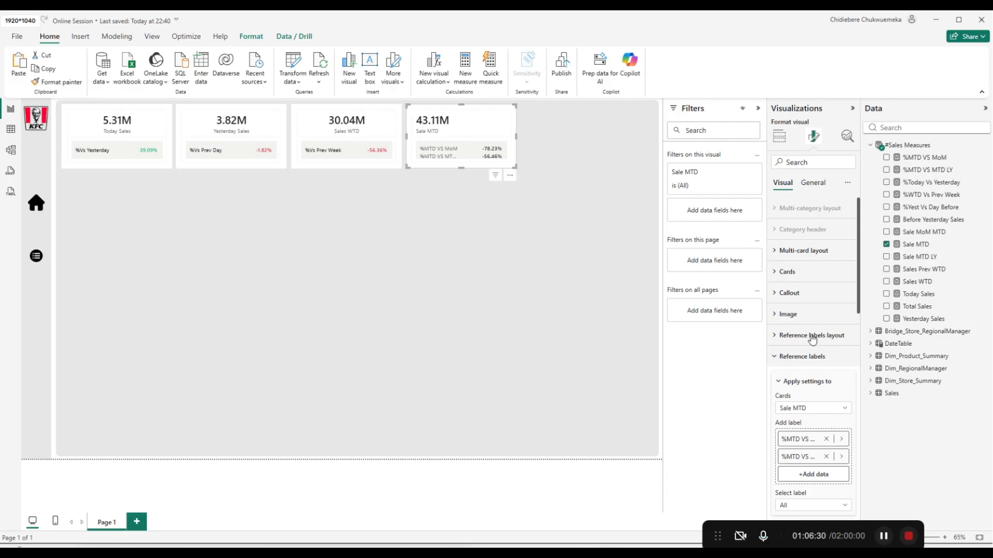
scroll(811, 339, "down", 5)
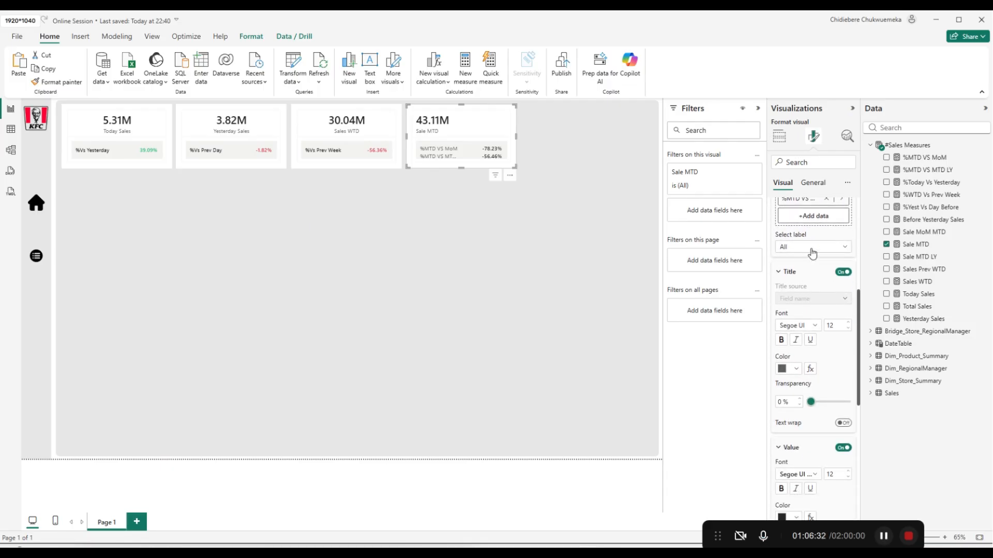
Give the %MTD VS MoM reference label of the Sale MTD card a custom title reading "%VS Prev Month".
left_click(811, 250)
left_click(811, 272)
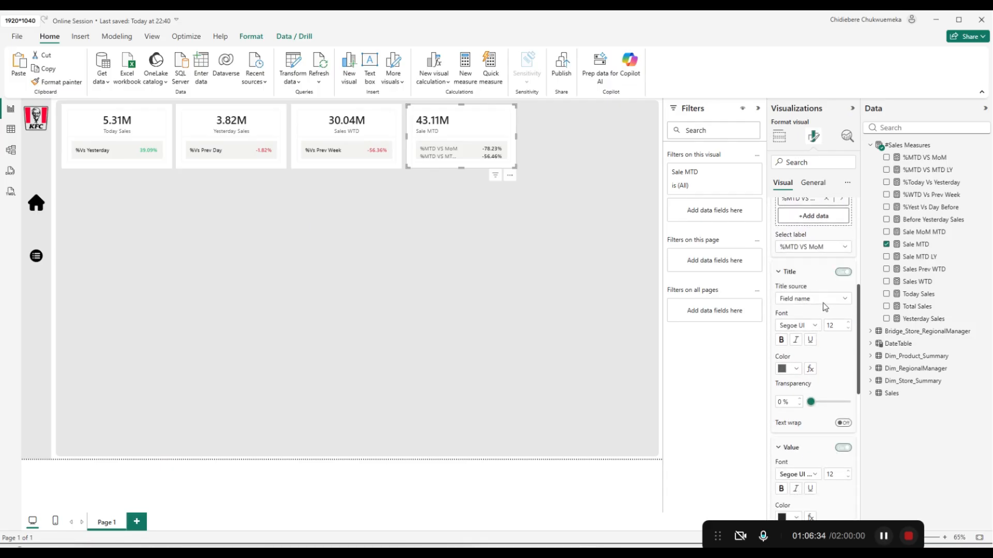
left_click(826, 300)
left_click(819, 312)
left_click(801, 325)
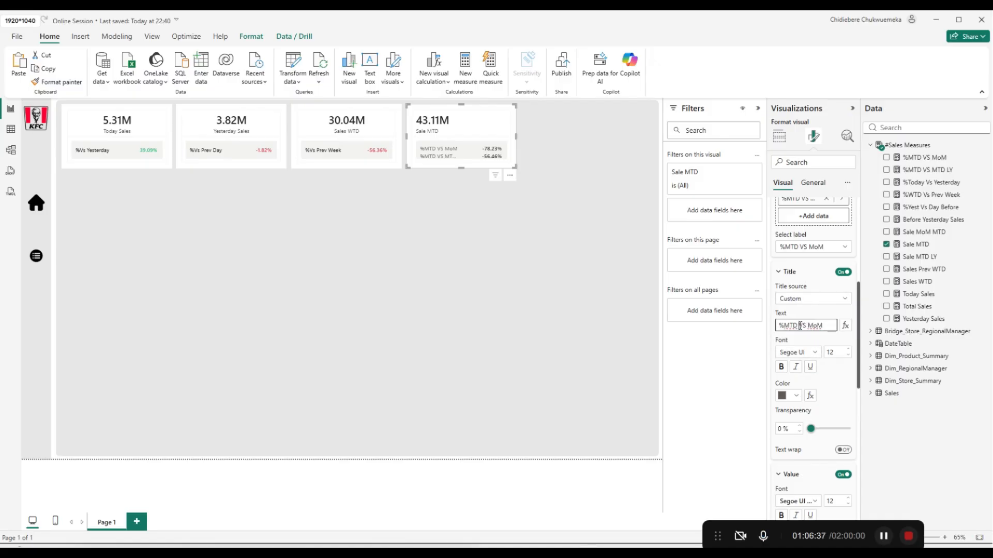
key("BackSpace")
key("BackSpace")
key("BackSpace")
key("BackSpace")
type("Prev Mo")
Set the title color of the %MTD VS MoM label to black (#000000).
left_click(824, 247)
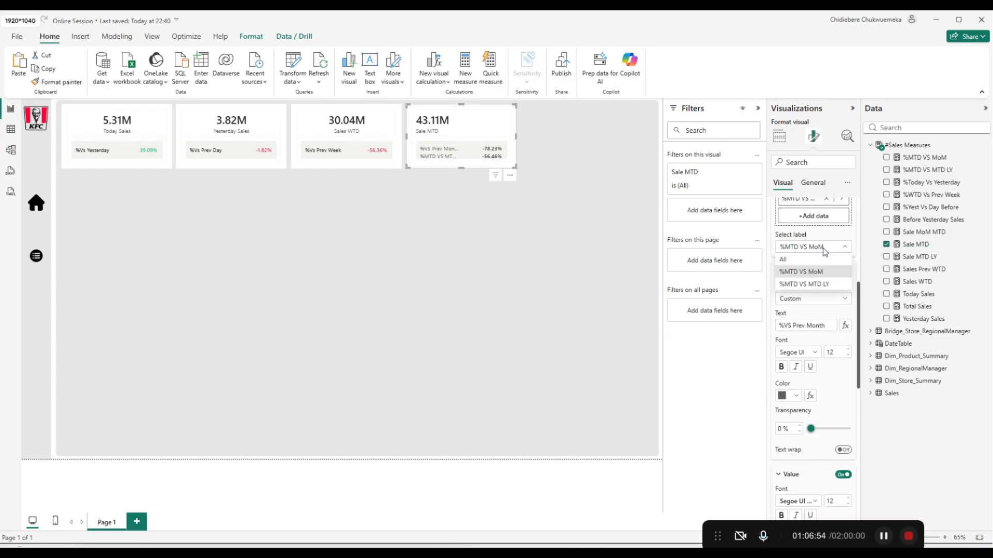
left_click(796, 402)
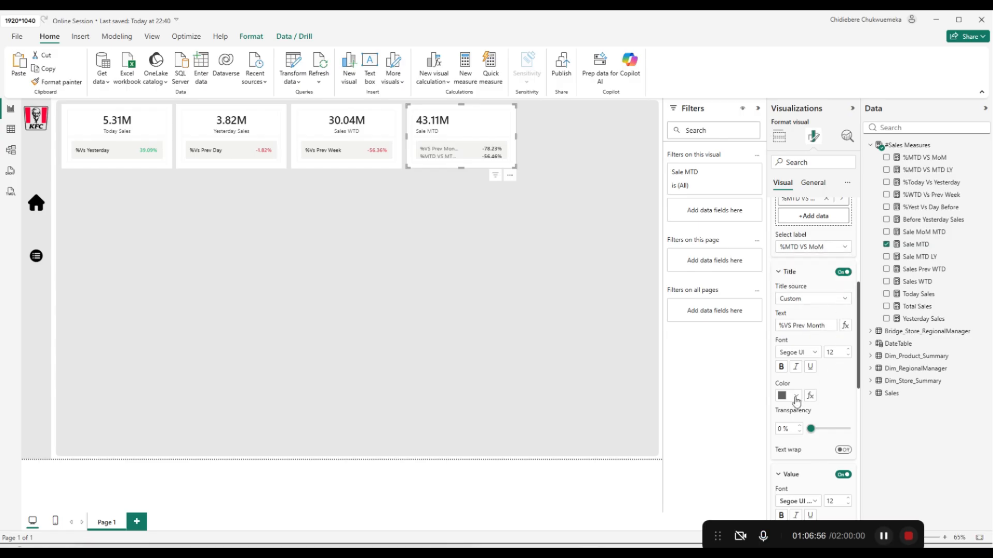
left_click(796, 399)
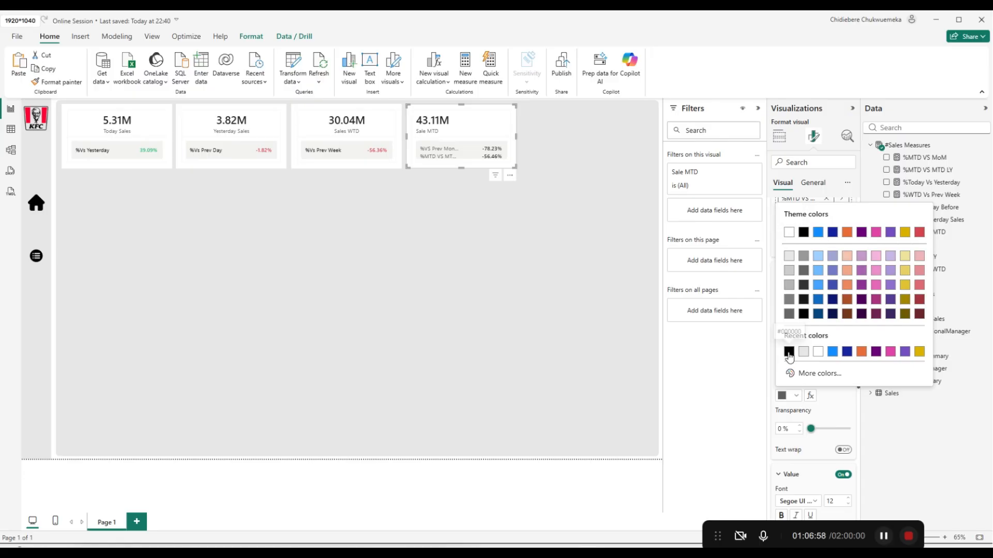
left_click(789, 353)
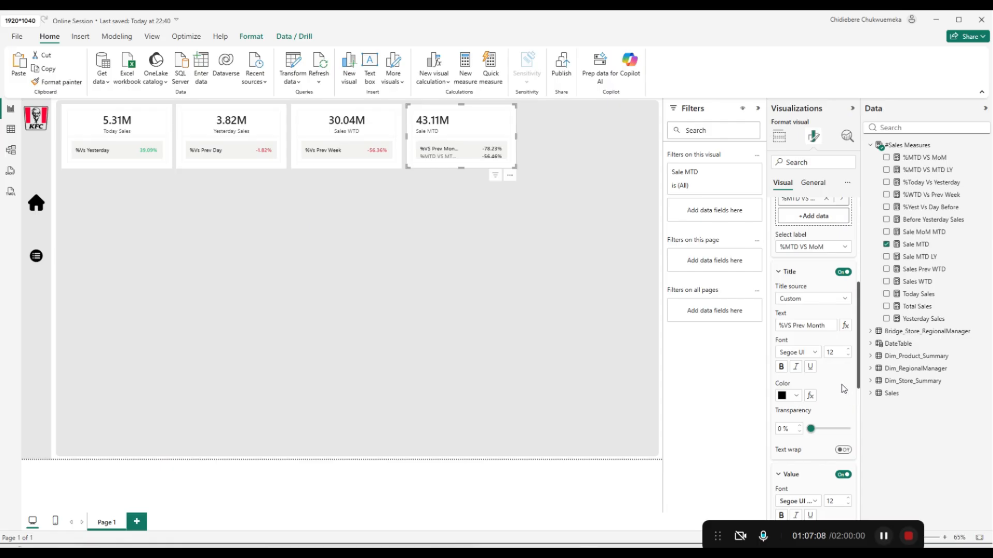
Correct the capitalization in the %MTD VS MoM label's title so it reads "%Vs Prev Month".
left_click(791, 326)
key("BackSpace")
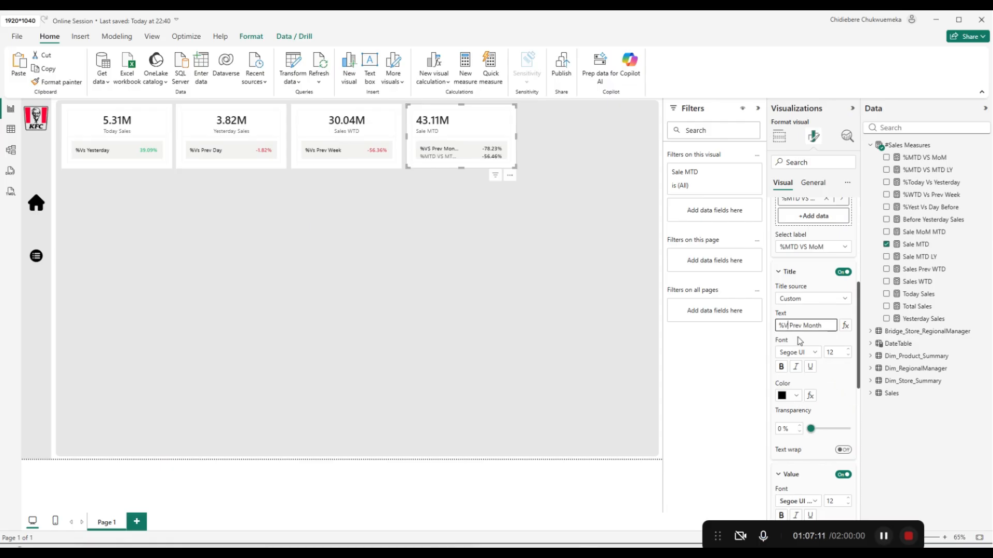
type("s")
Give the %MTD VS MTD LY reference label a custom title reading "%Vs LY".
left_click(833, 248)
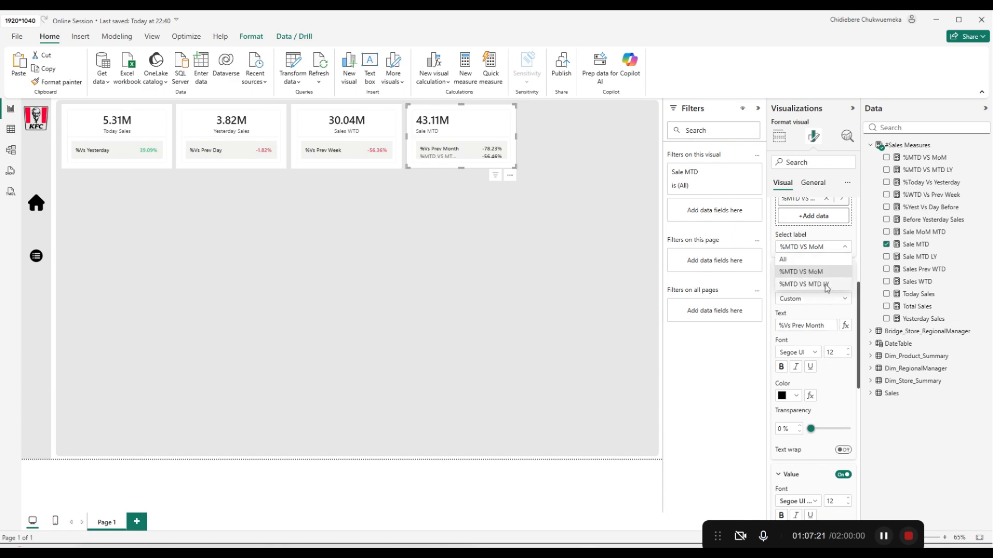
left_click(825, 285)
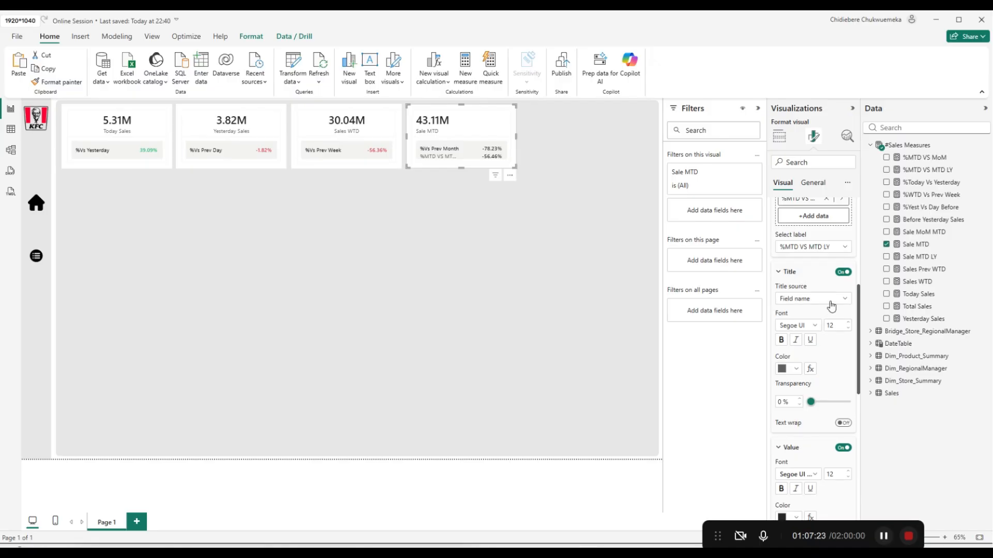
left_click(830, 300)
left_click(828, 312)
left_click(807, 326)
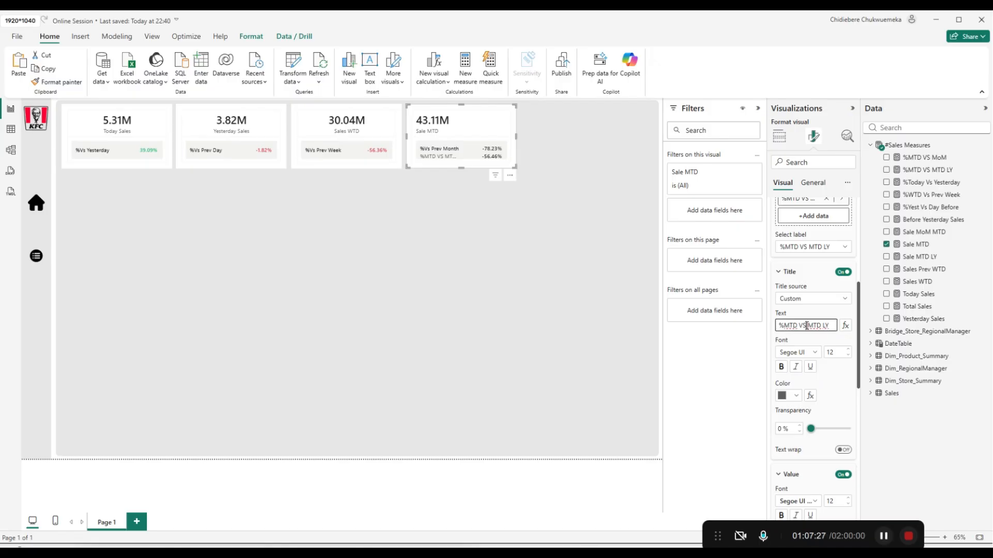
key("BackSpace")
key("BackSpace")
key("BackSpace")
key("BackSpace")
key("BackSpace")
key("BackSpace")
type("Vs")
double_click(801, 324)
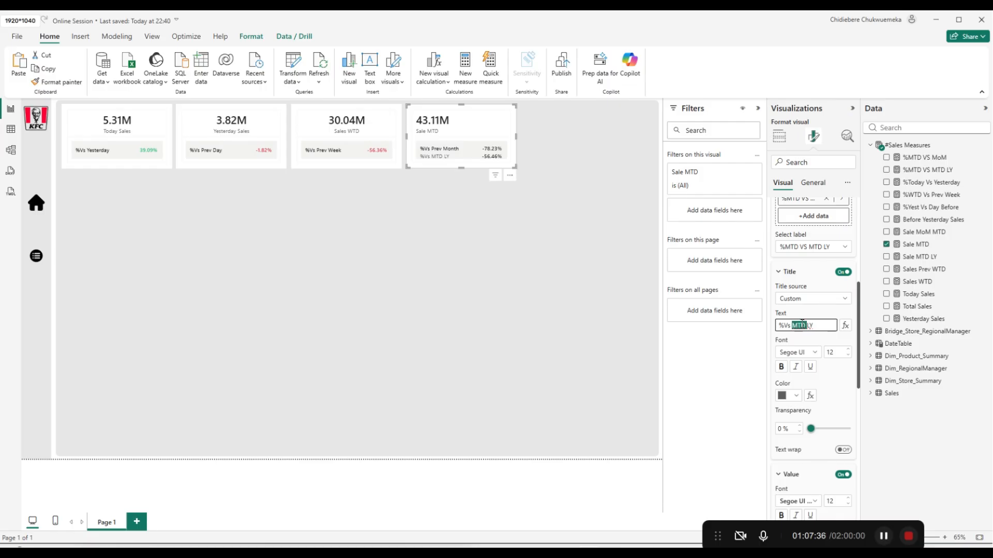
key("BackSpace")
Set the title color of the %MTD VS MTD LY label to black.
left_click(797, 397)
left_click(797, 398)
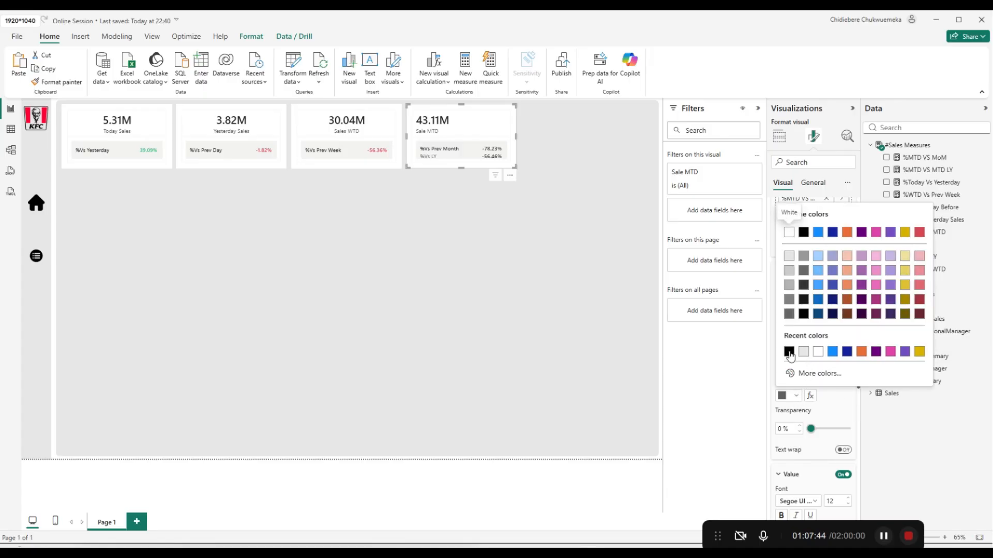
left_click(788, 352)
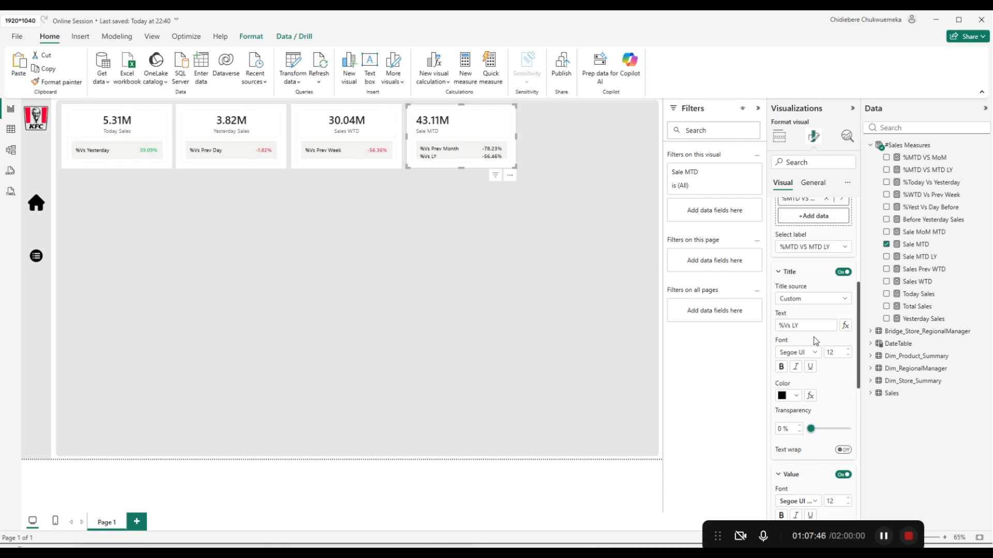
Set up rules-based conditional formatting for the %MTD VS MTD LY label's value color, based on the %MTD VS MTD LY measure.
left_click(804, 276)
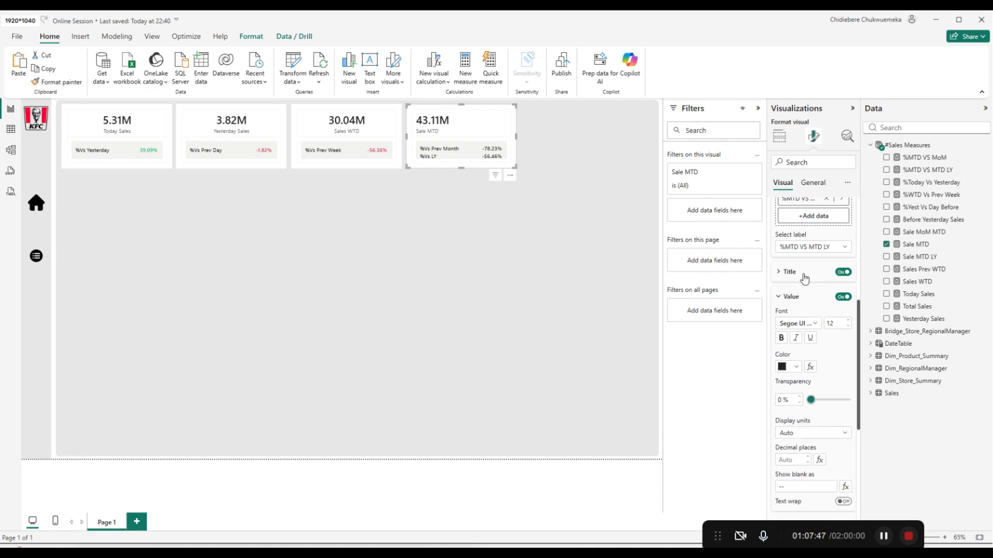
left_click(811, 367)
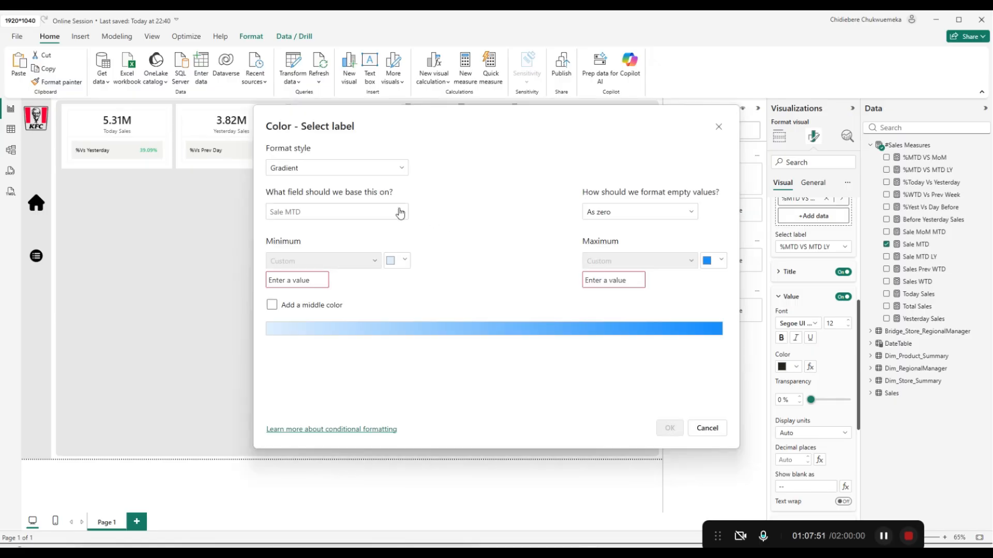
left_click(392, 168)
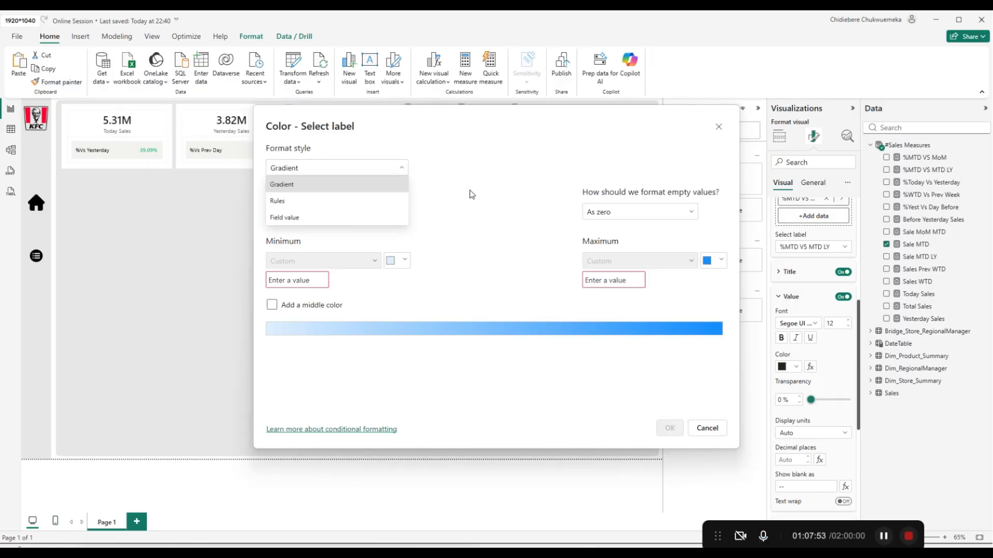
left_click(481, 238)
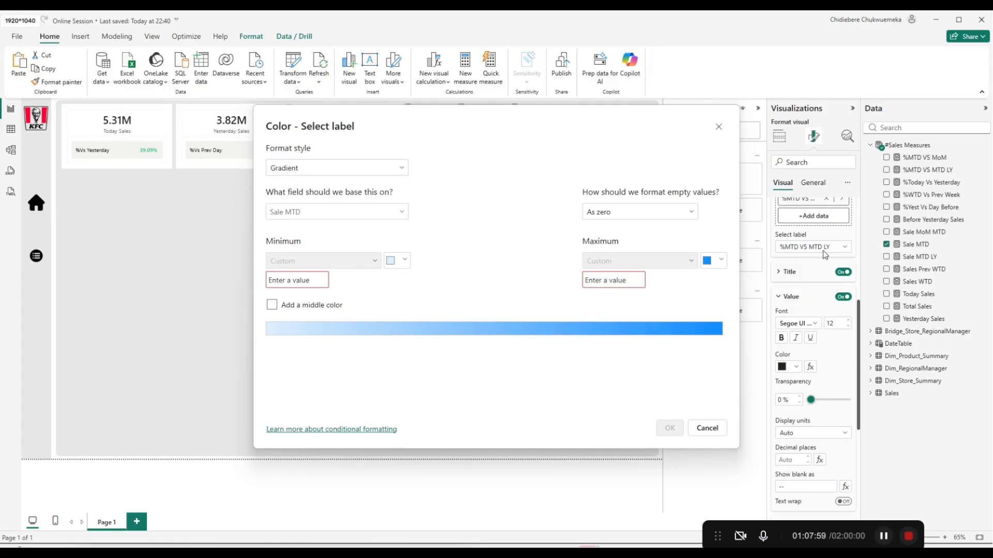
left_click(399, 170)
left_click(387, 212)
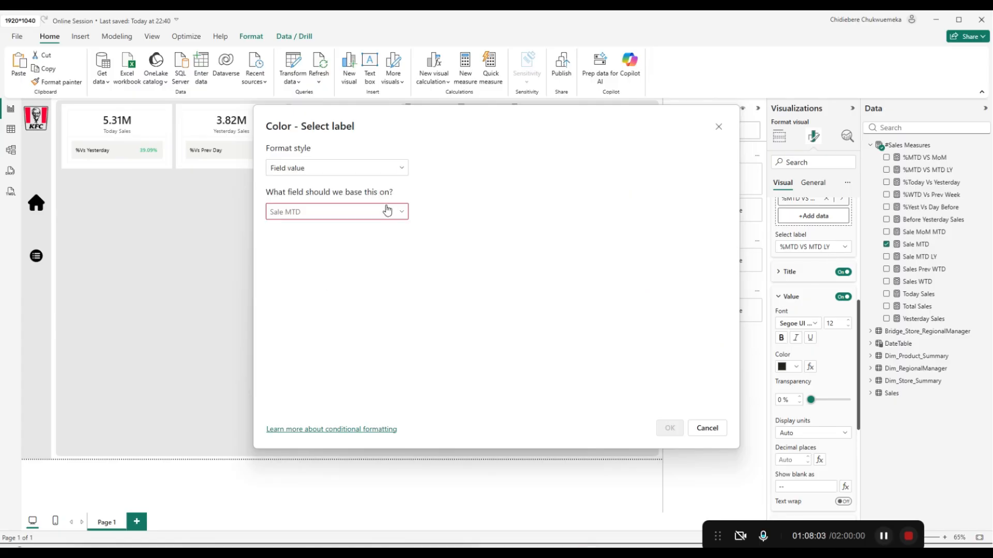
left_click(395, 170)
left_click(386, 199)
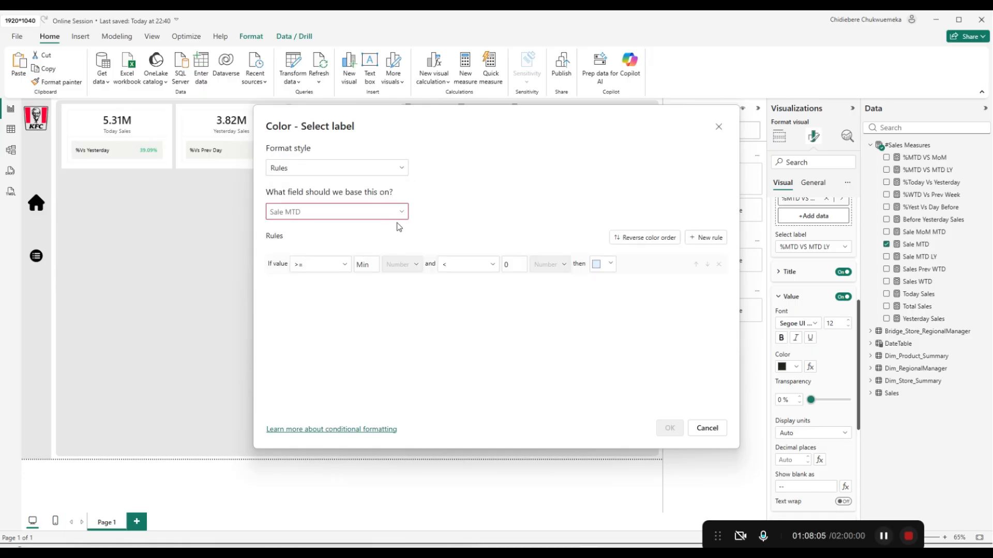
left_click(401, 212)
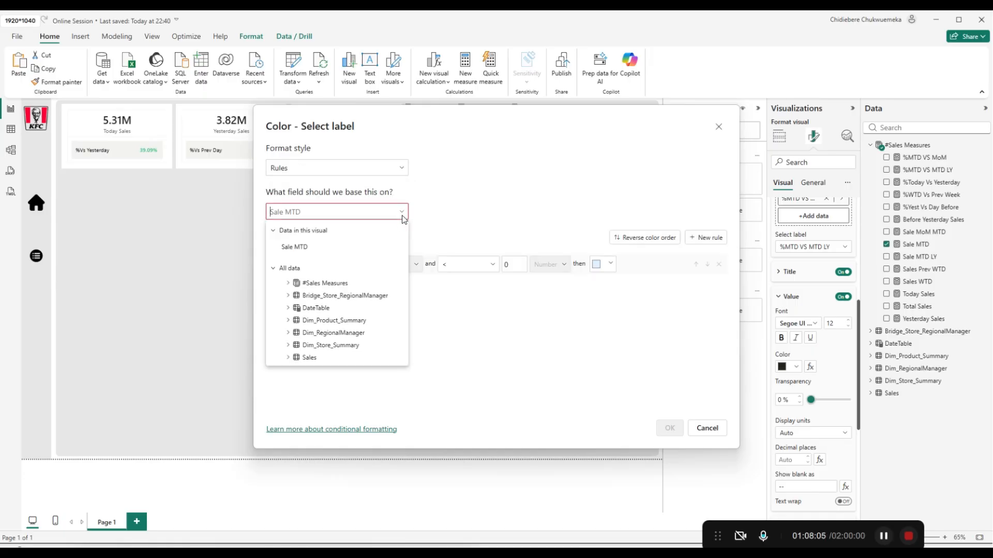
left_click(288, 284)
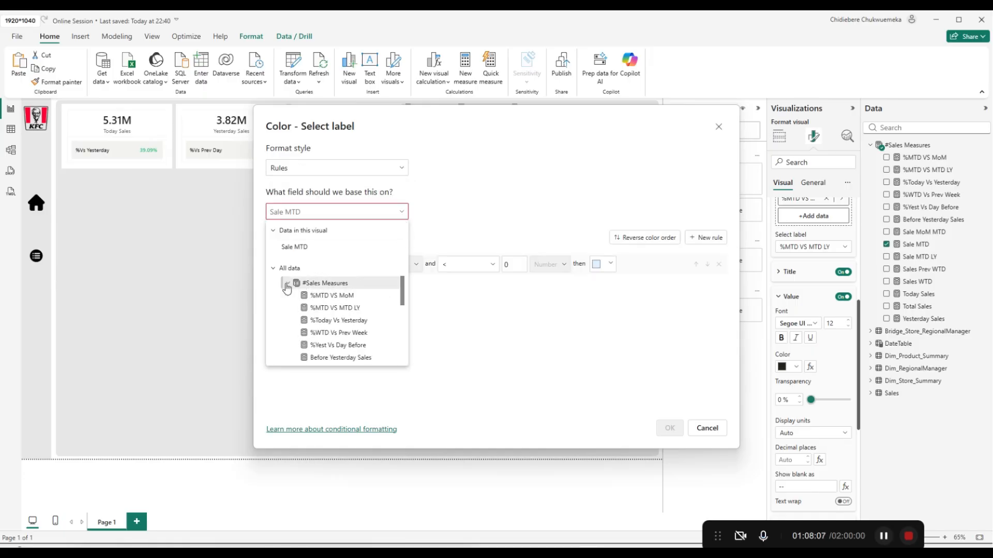
left_click(346, 308)
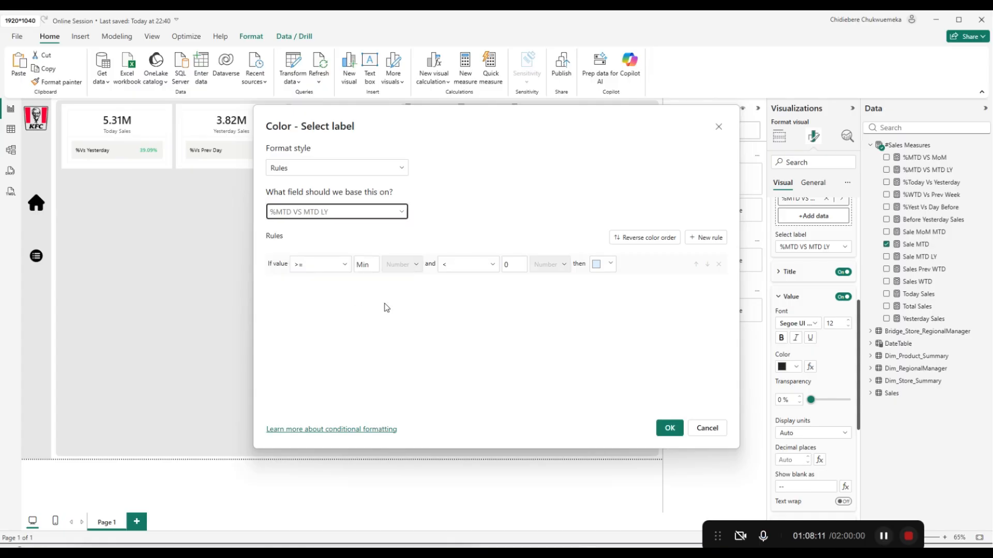
Define the first rule to color values from -10000000 to below 0 in the red theme color.
left_click(365, 265)
type("-1000")
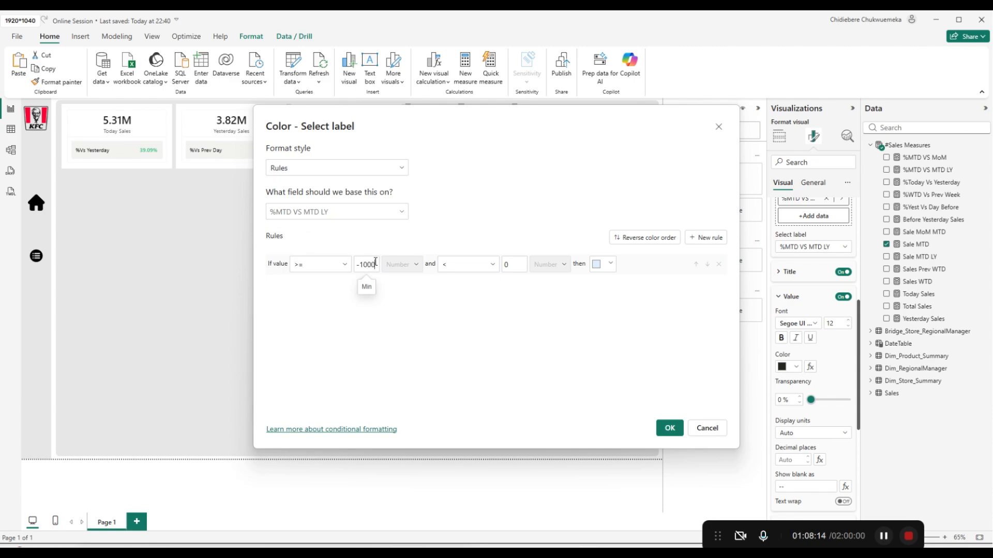
type("0000")
left_click(599, 265)
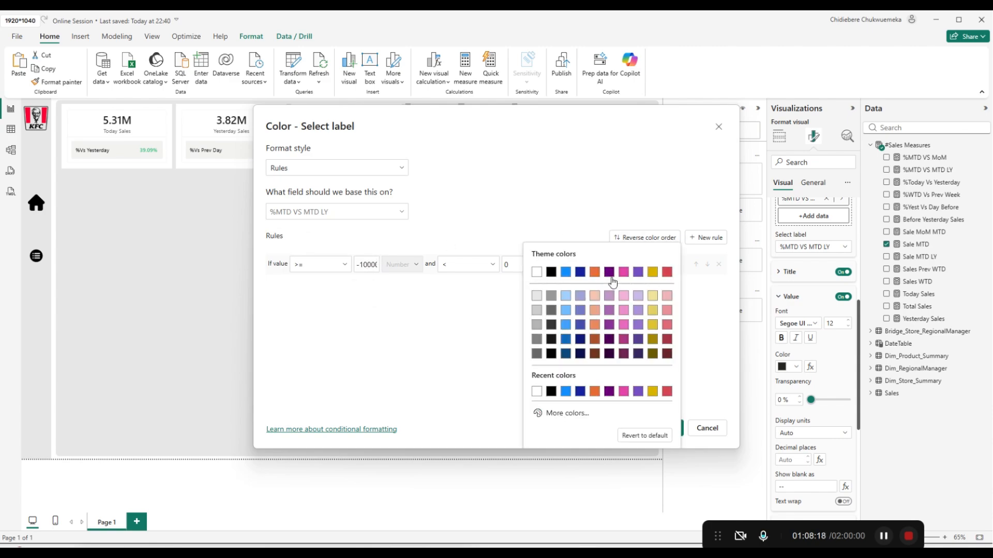
left_click(666, 274)
Add a second rule coloring values from 0 to below 1000000 in green #35BB78, and apply the conditional formatting.
left_click(704, 238)
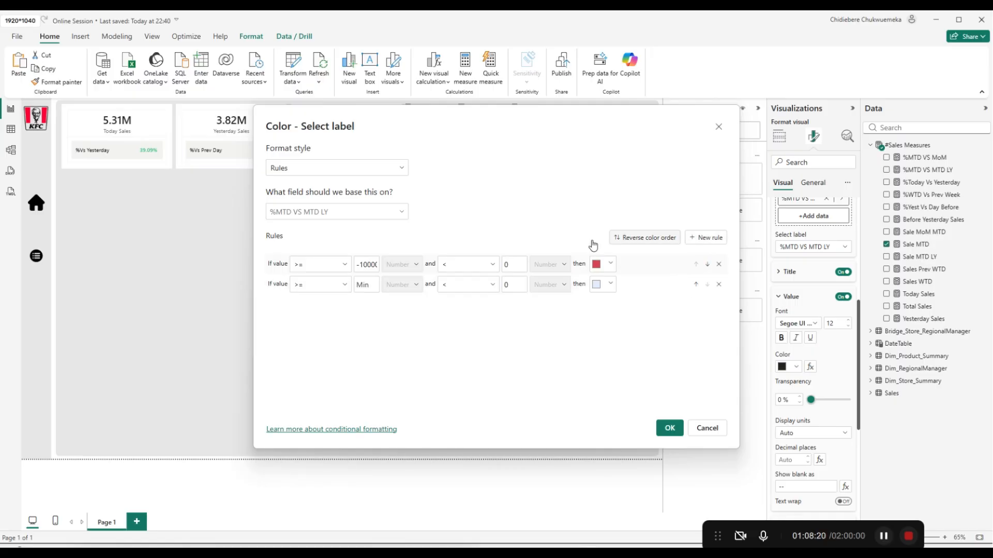
left_click(373, 285)
type("0")
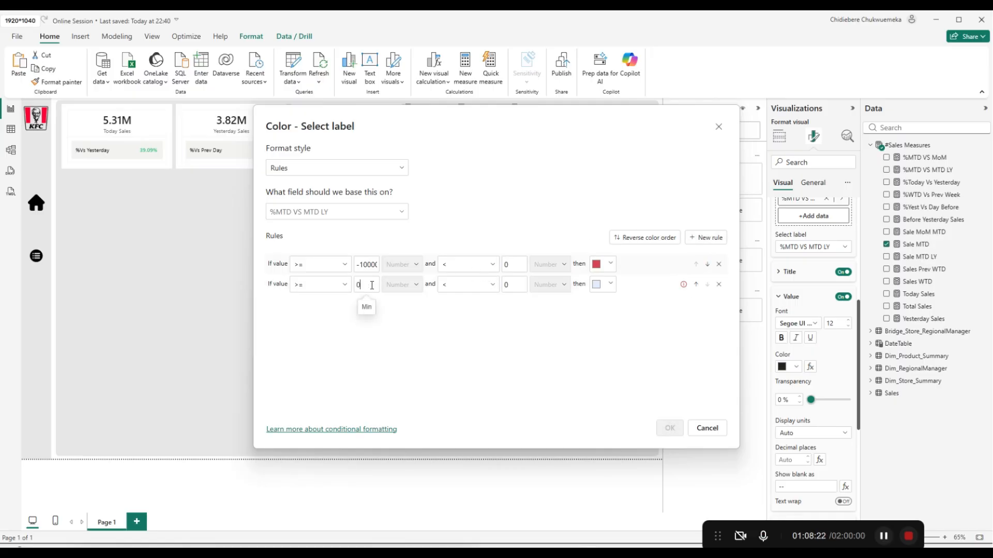
left_click(511, 284)
type("1")
type("000000")
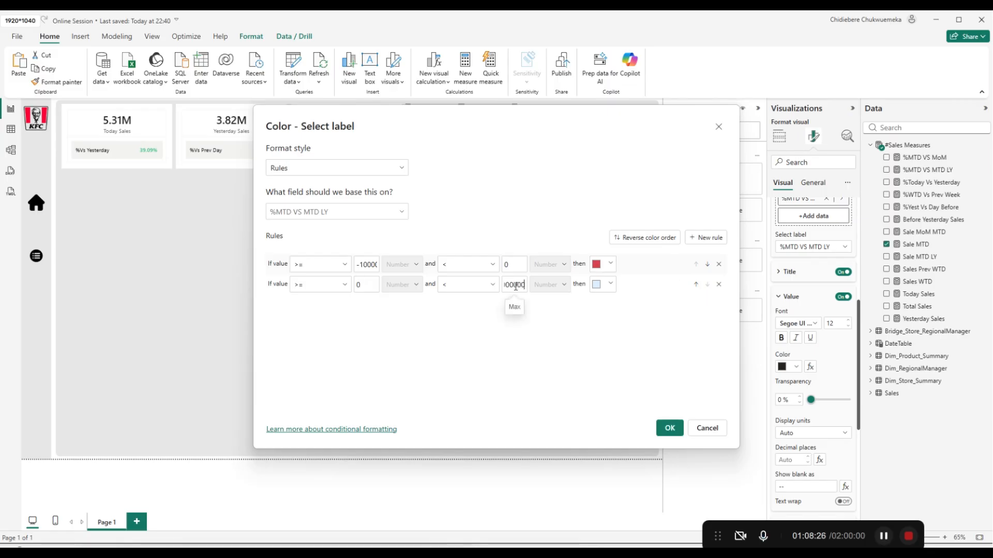
left_click(596, 285)
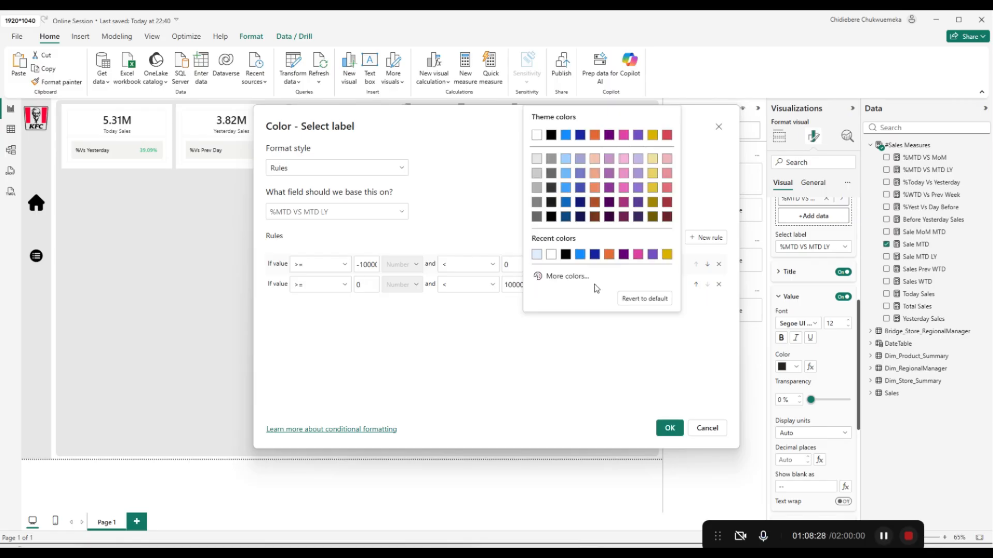
left_click(561, 279)
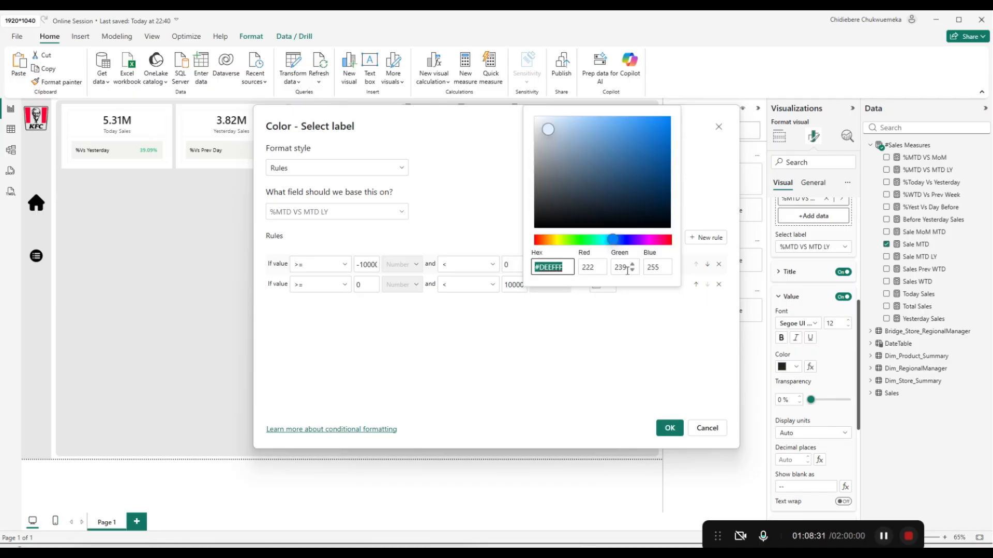
type("35bb78")
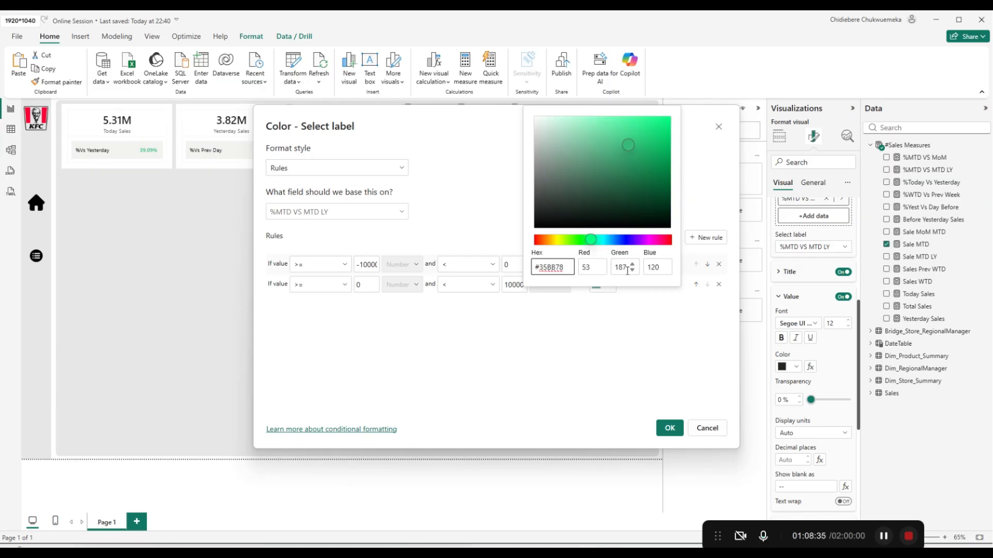
left_click(667, 434)
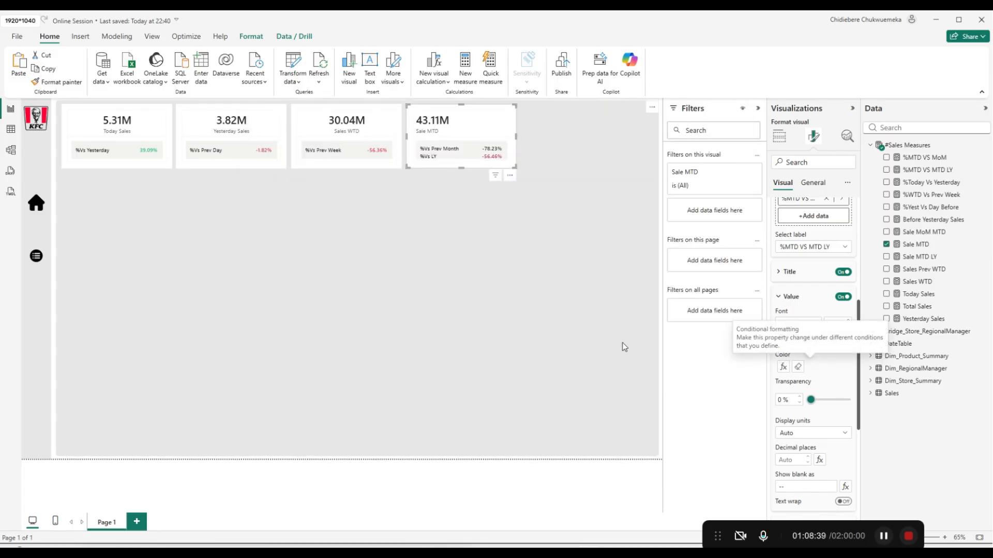
Set up rules-based conditional formatting for the %MTD VS MoM label's value color, based on the %MTD VS MoM measure.
left_click(832, 247)
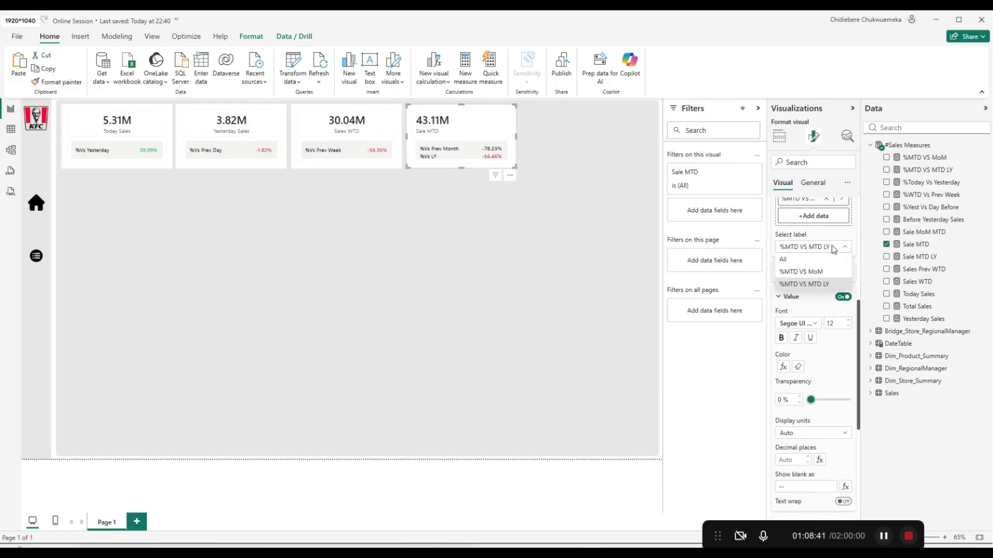
left_click(817, 273)
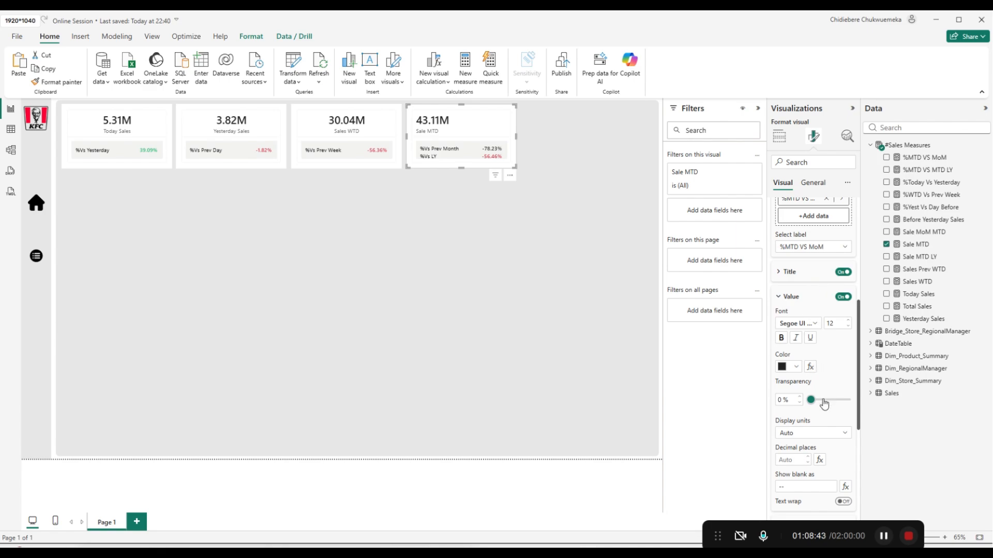
left_click(810, 367)
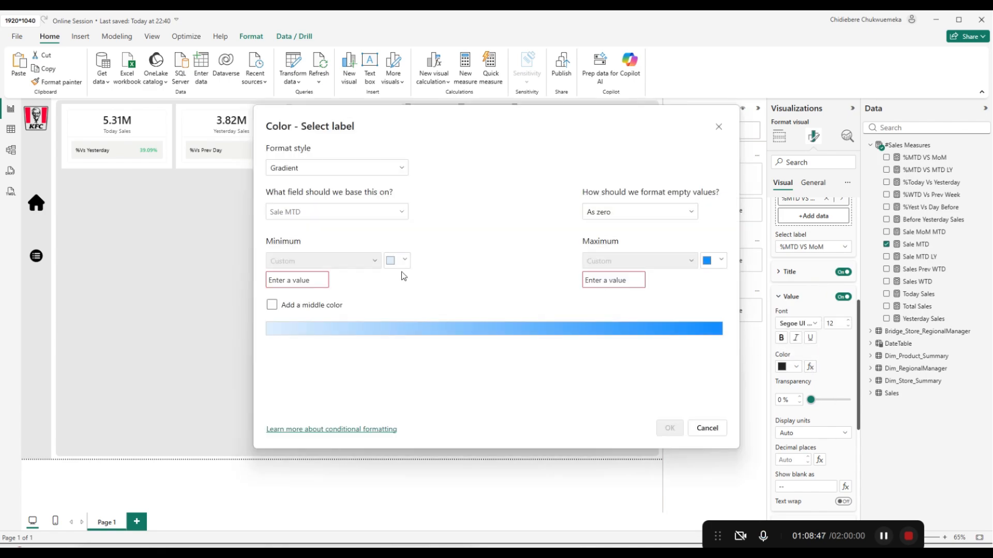
left_click(399, 169)
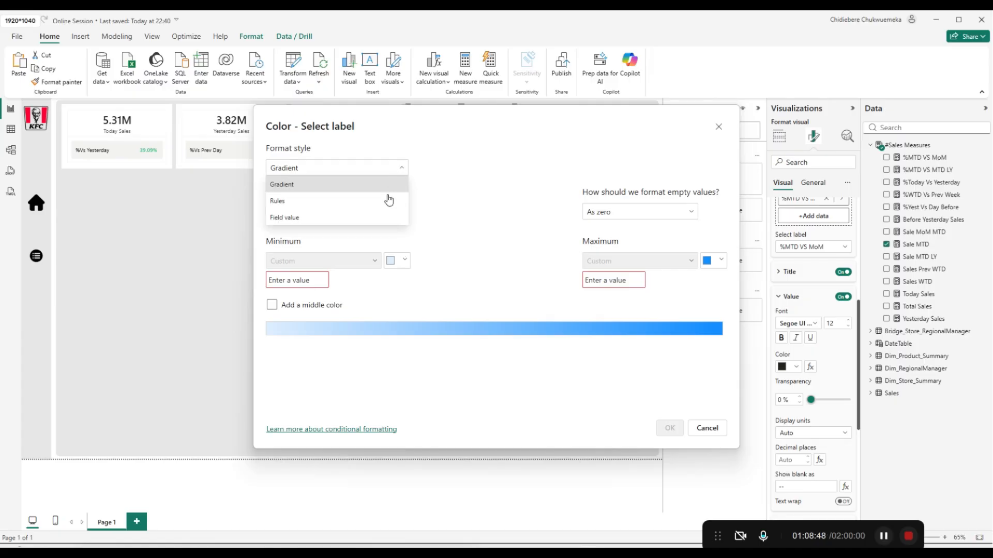
left_click(385, 200)
left_click(393, 213)
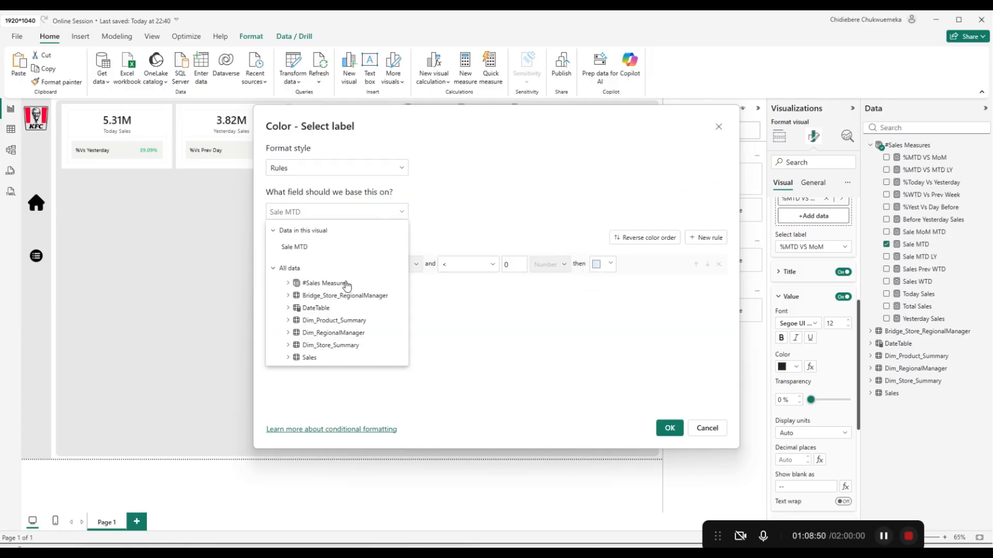
left_click(288, 283)
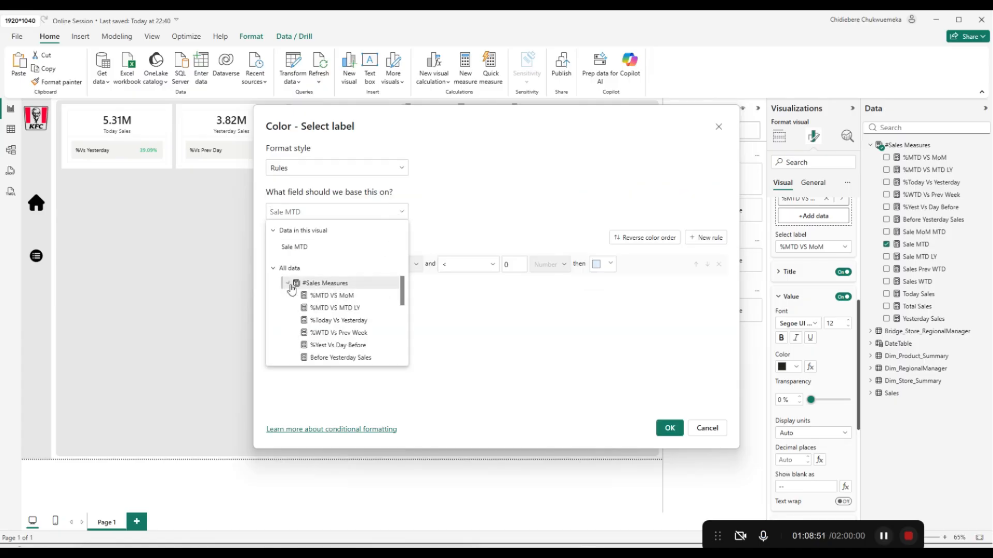
left_click(344, 295)
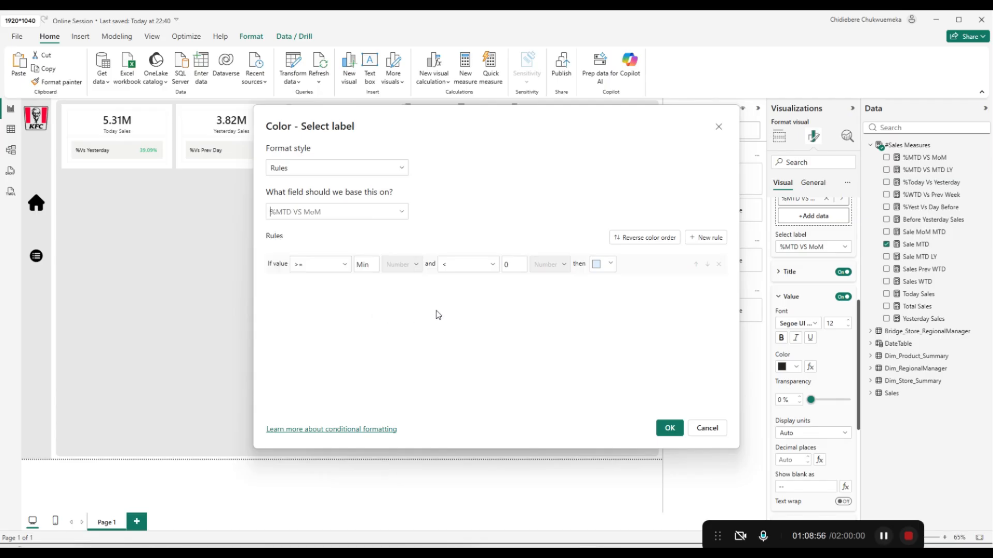
Define the first rule to color values from -1000000 to below 0 in the red theme color.
left_click(371, 265)
type("-1000000")
left_click(604, 264)
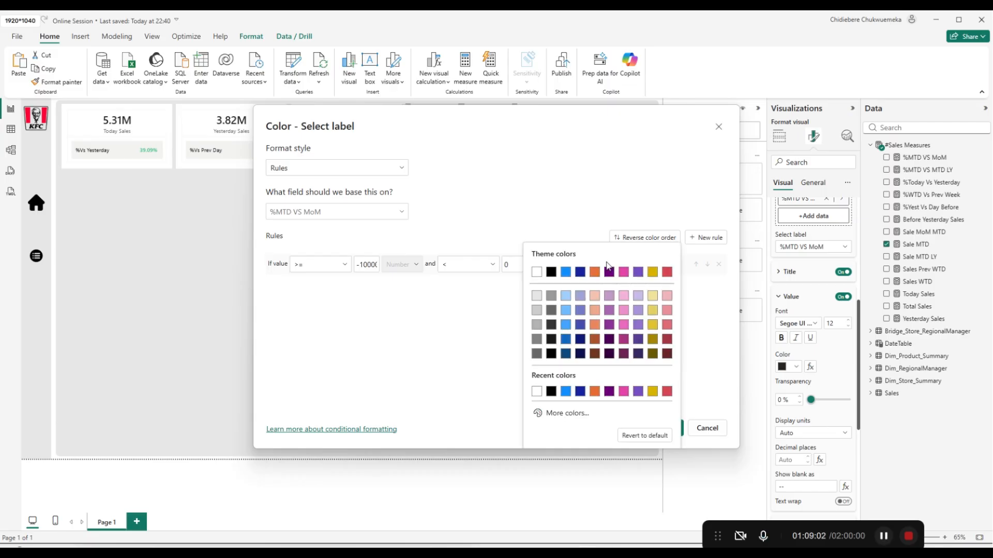
left_click(667, 272)
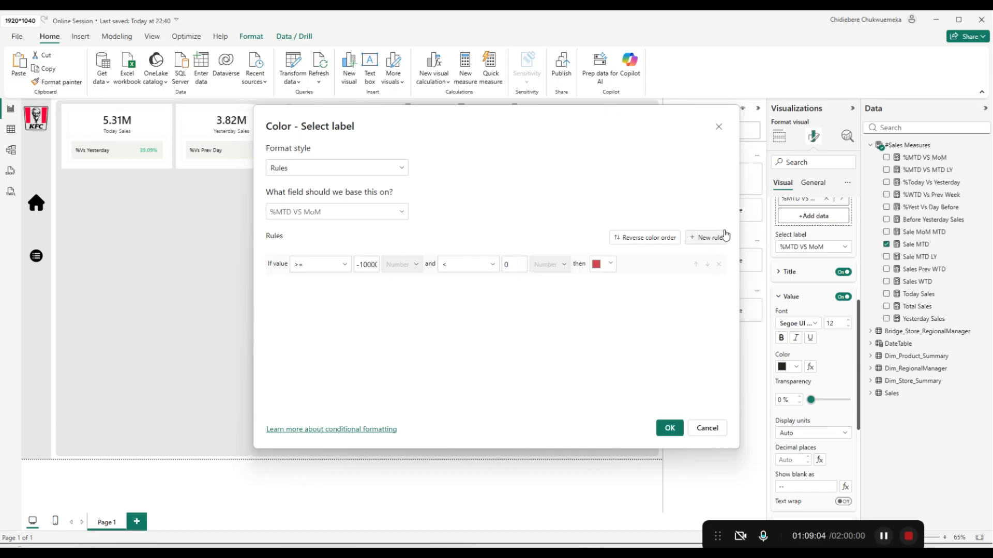
Add a second rule coloring values from 0 to below 100000 in green #35BB78, and apply the conditional formatting.
left_click(706, 237)
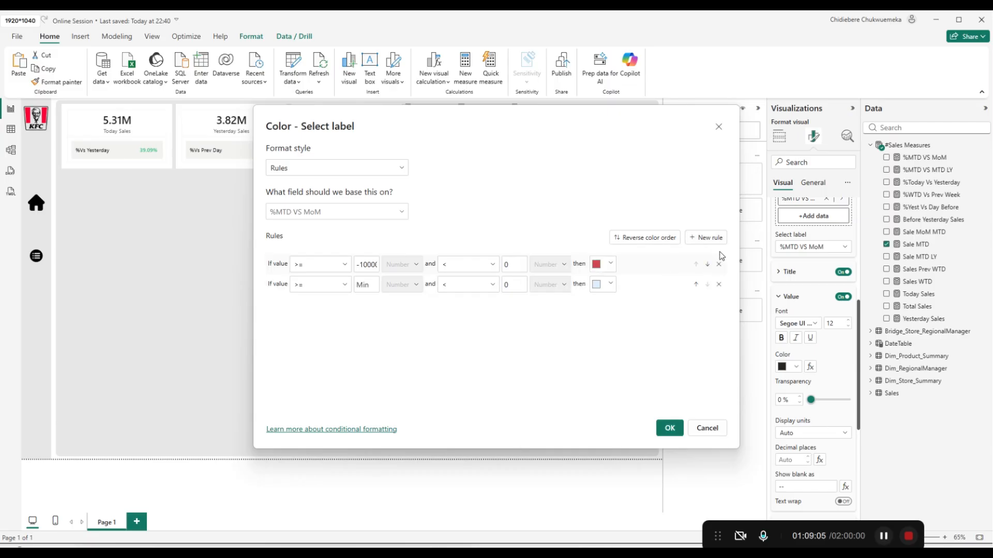
left_click(358, 286)
type("0")
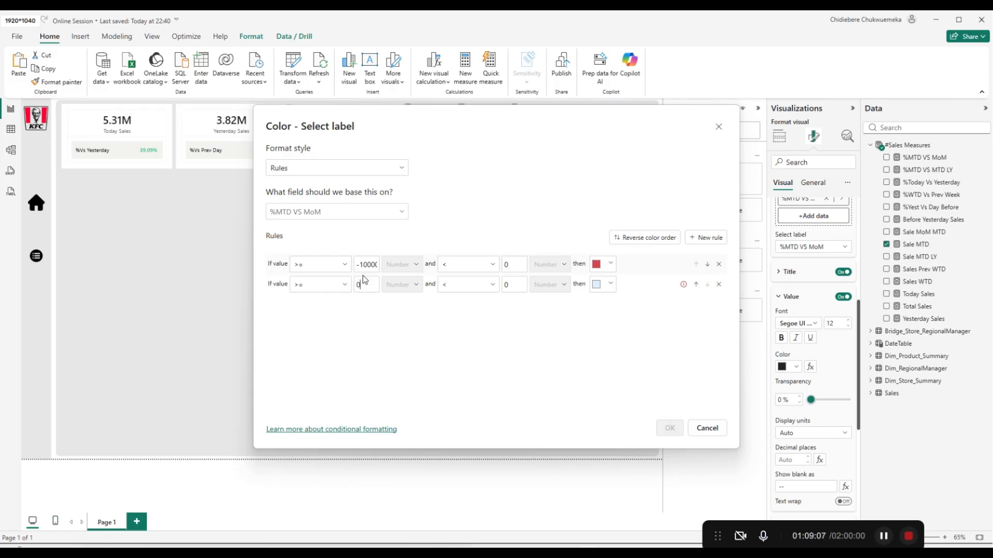
left_click(512, 285)
type("0")
key("BackSpace")
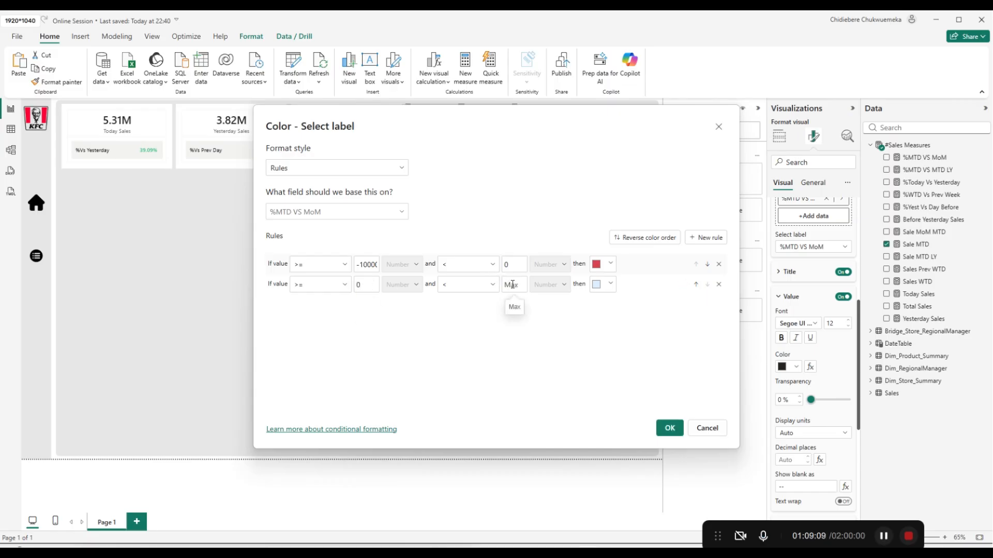
type("100000")
left_click(610, 284)
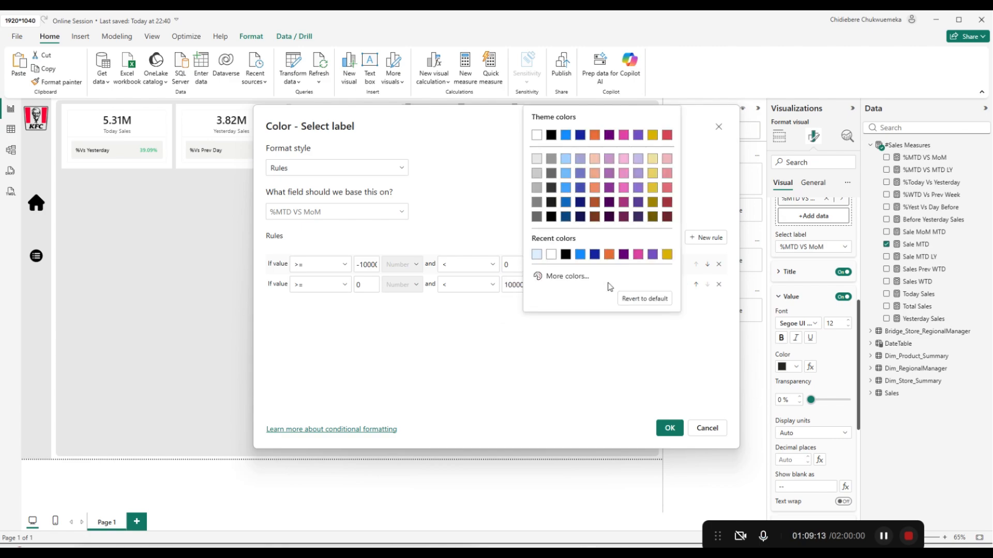
left_click(562, 277)
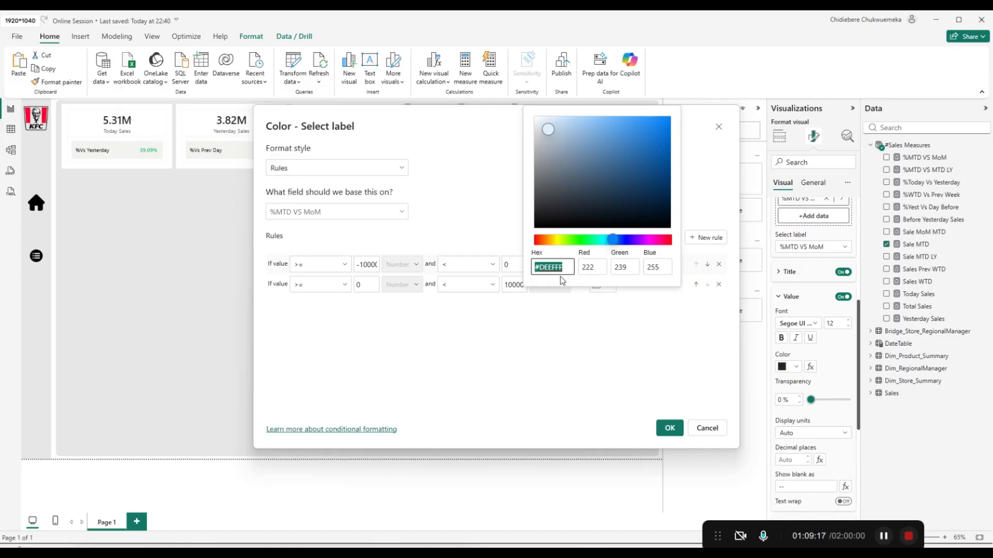
type("35bb78")
left_click(590, 364)
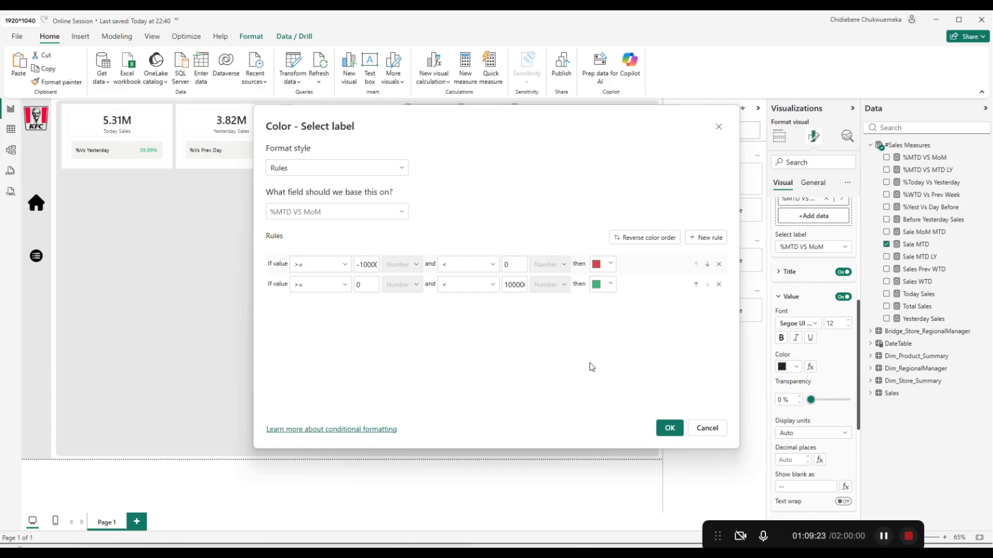
left_click(666, 428)
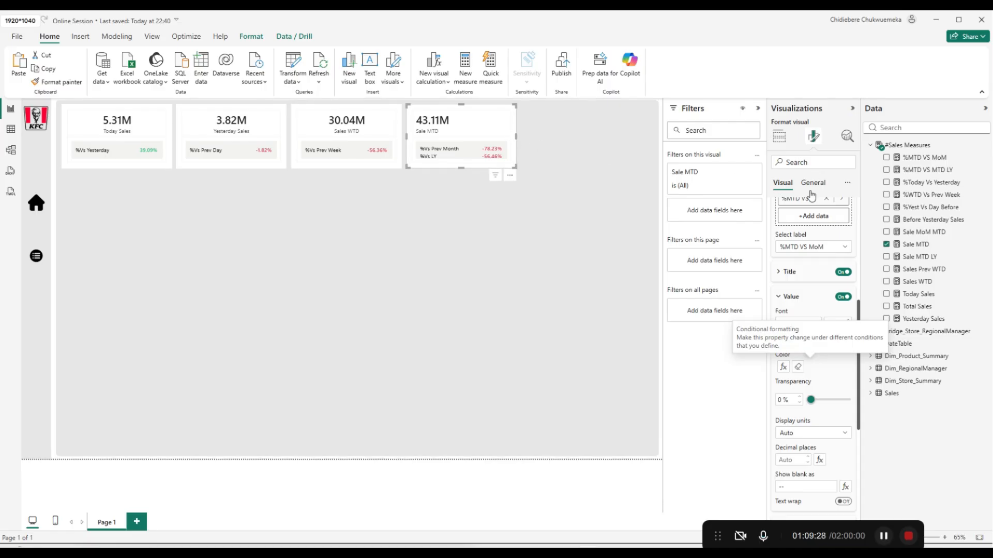
Center the callout value of the Sale MTD card horizontally, applying the setting to the Sale MTD series, and deselect the card.
scroll(811, 199, "up", 5)
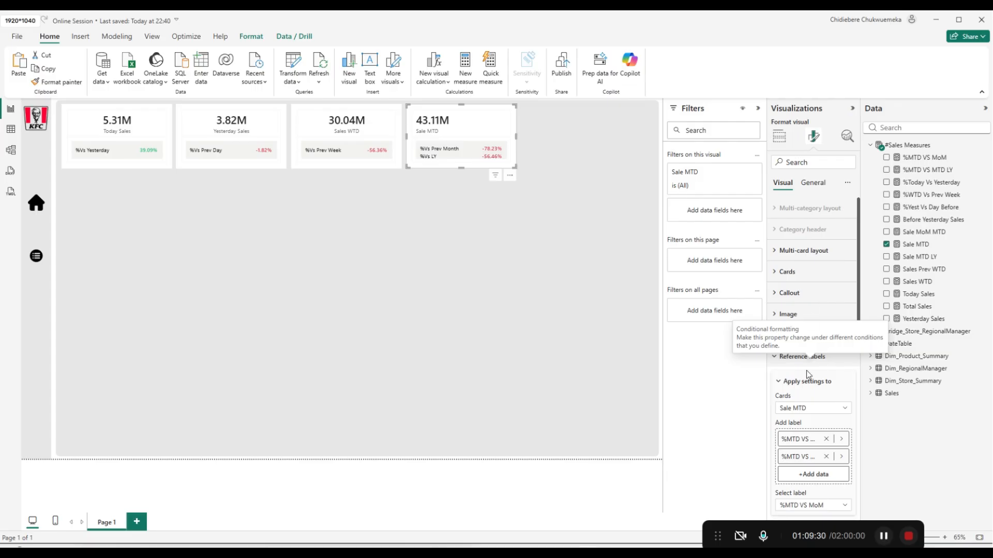
left_click(785, 360)
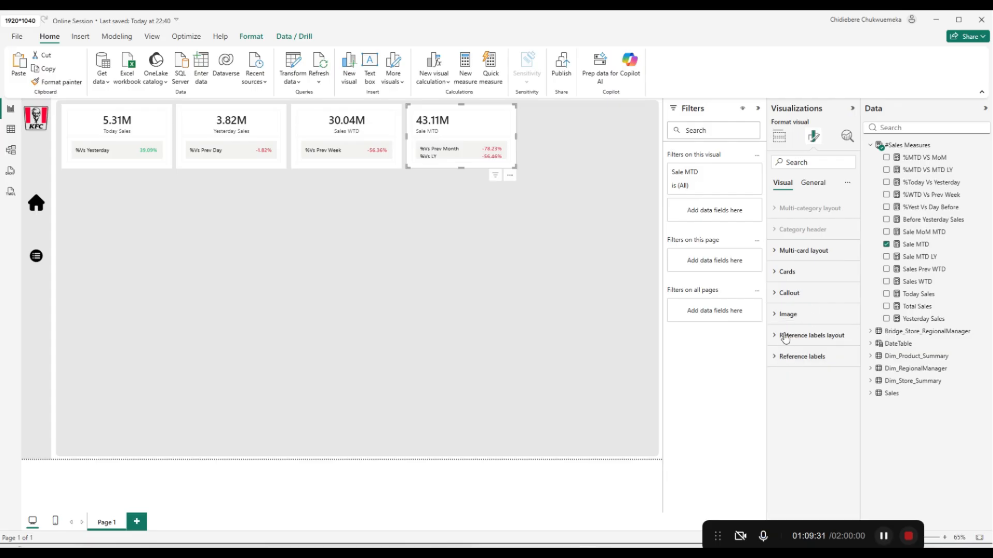
left_click(795, 294)
scroll(822, 320, "down", 3)
scroll(827, 290, "up", 3)
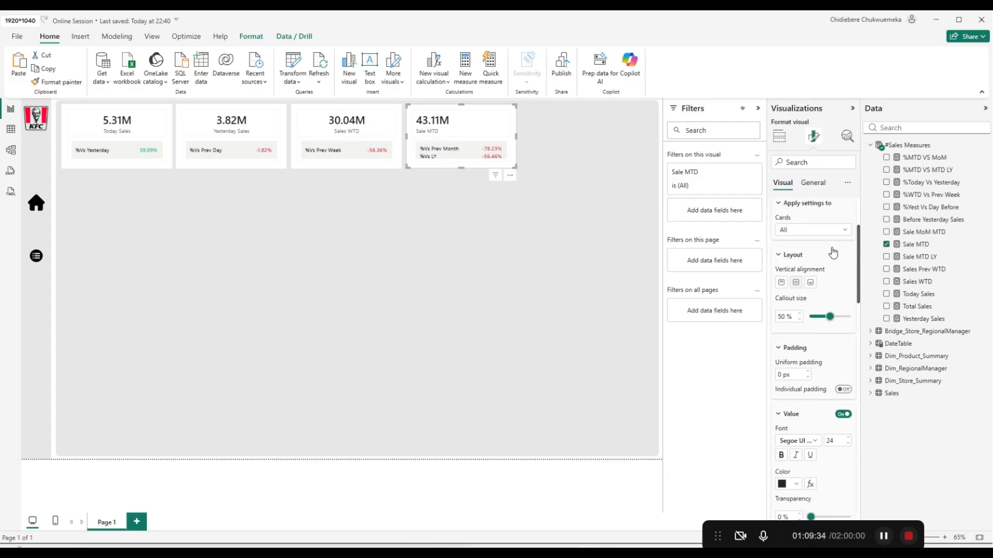
left_click(844, 344)
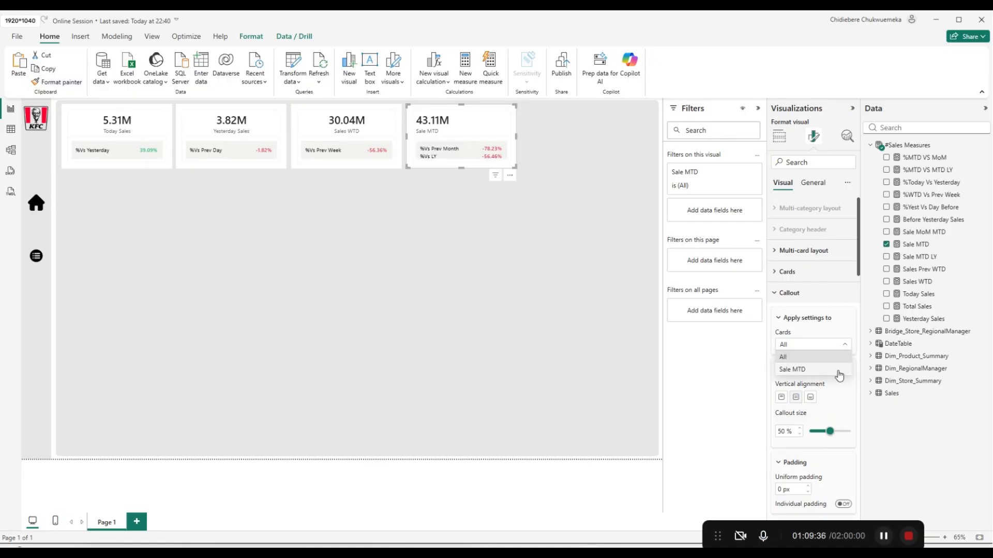
left_click(840, 371)
scroll(825, 357, "down", 5)
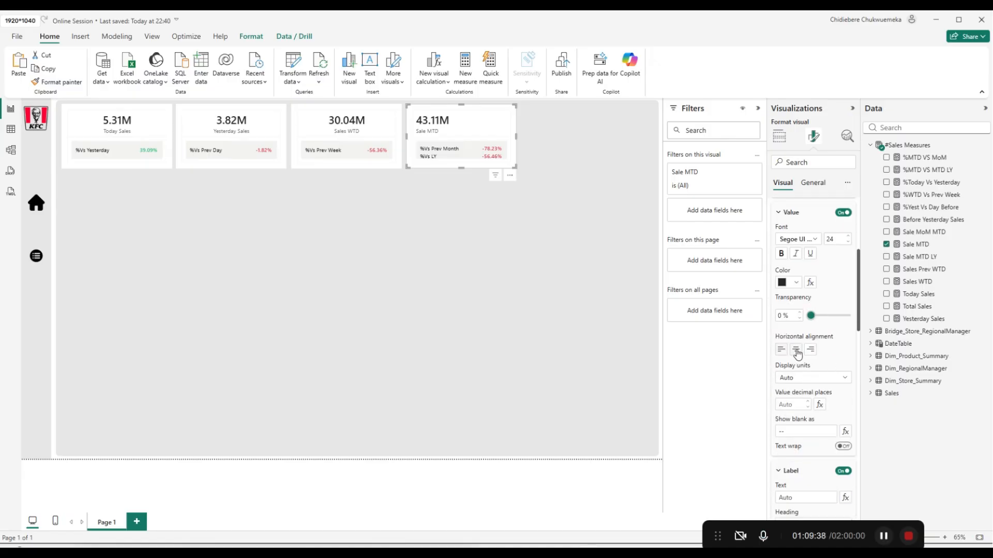
left_click(796, 350)
left_click(465, 343)
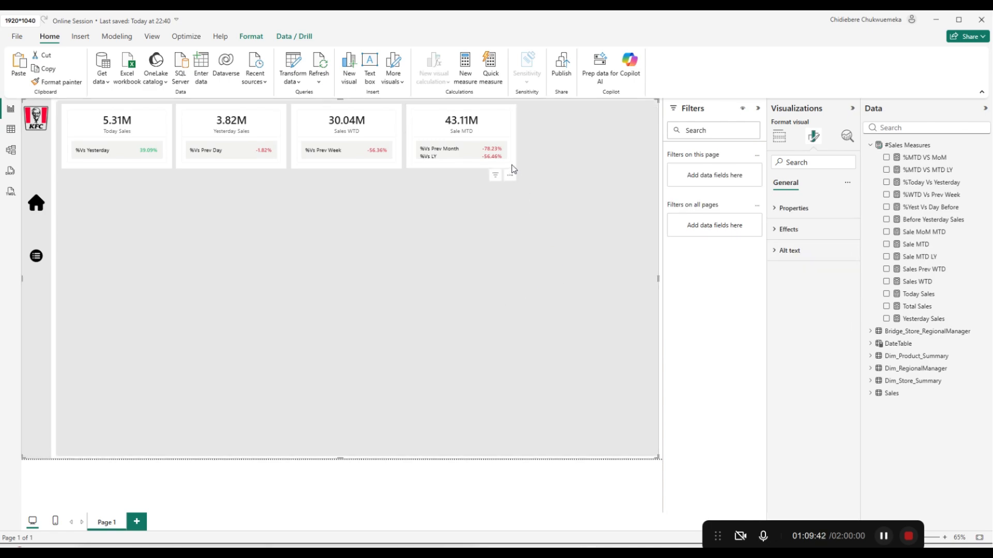
left_click(513, 167)
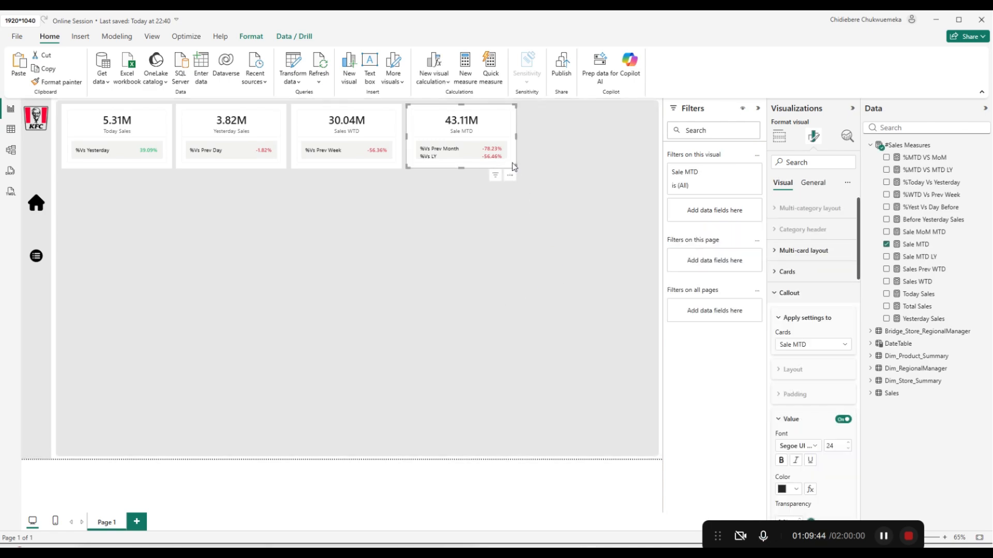
left_click(543, 237)
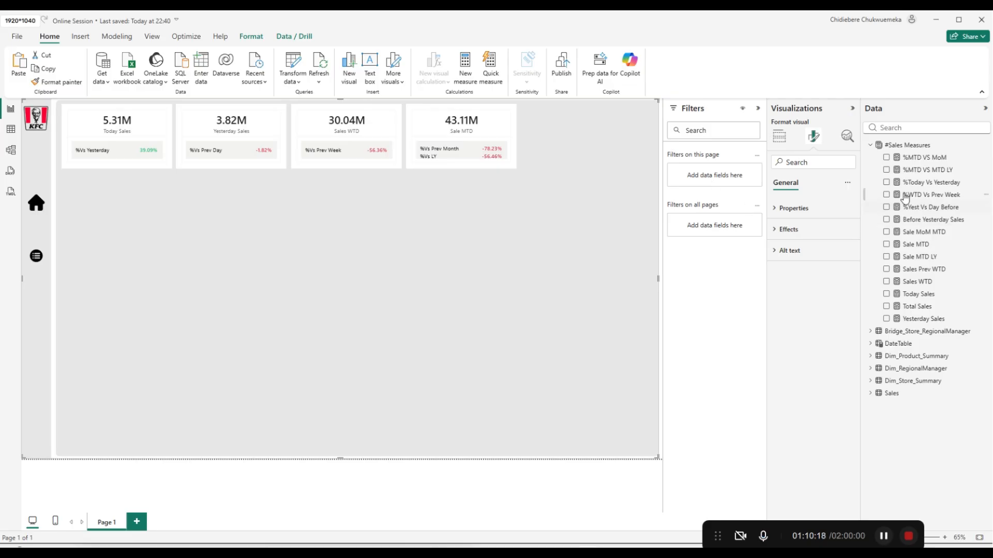
Create a new measure named Sales YTD in the #Sales Measures table.
left_click(905, 145)
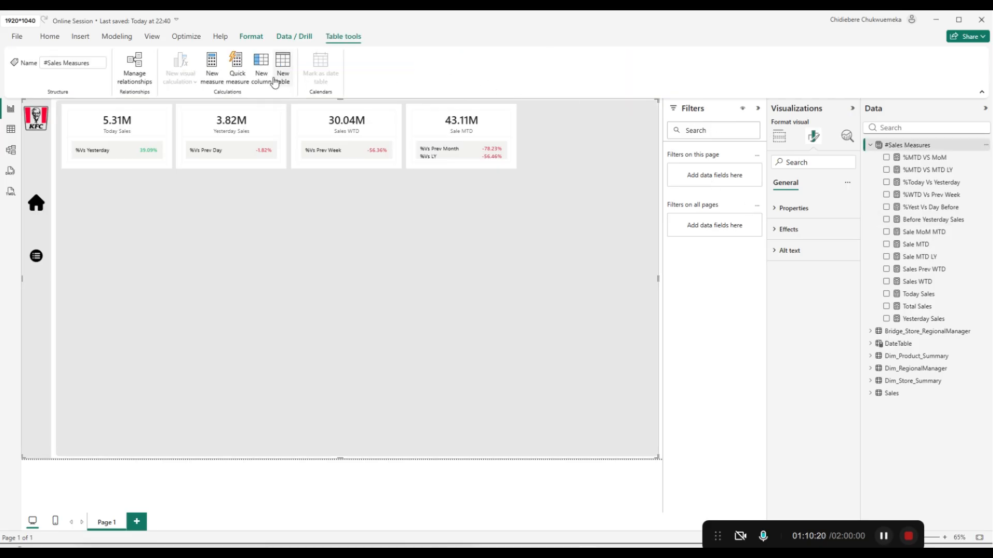
left_click(216, 83)
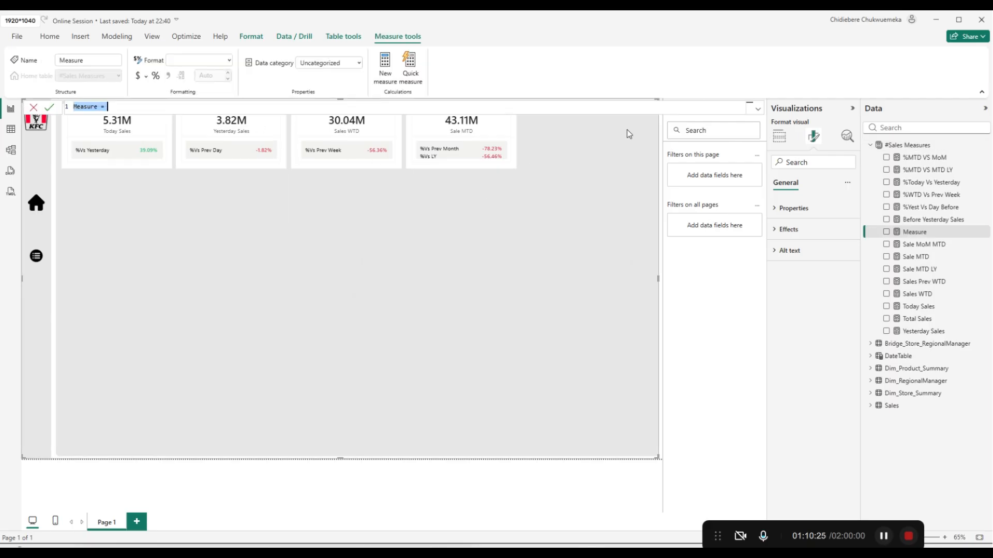
type("Sales YTD =")
key("shift+Return")
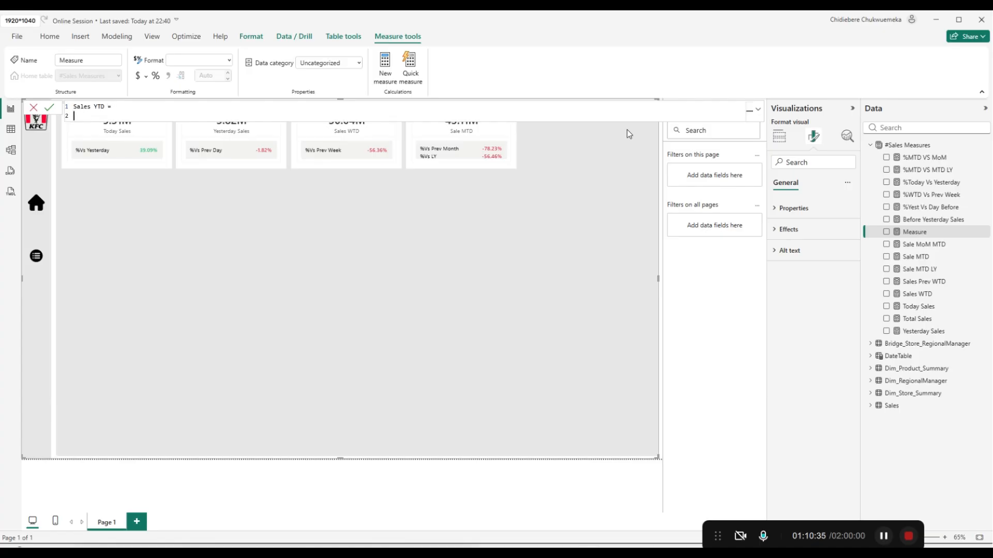
Start the Sales YTD formula with a CALCULATE function that evaluates the [Total Sales] measure.
type("CALCULATE(")
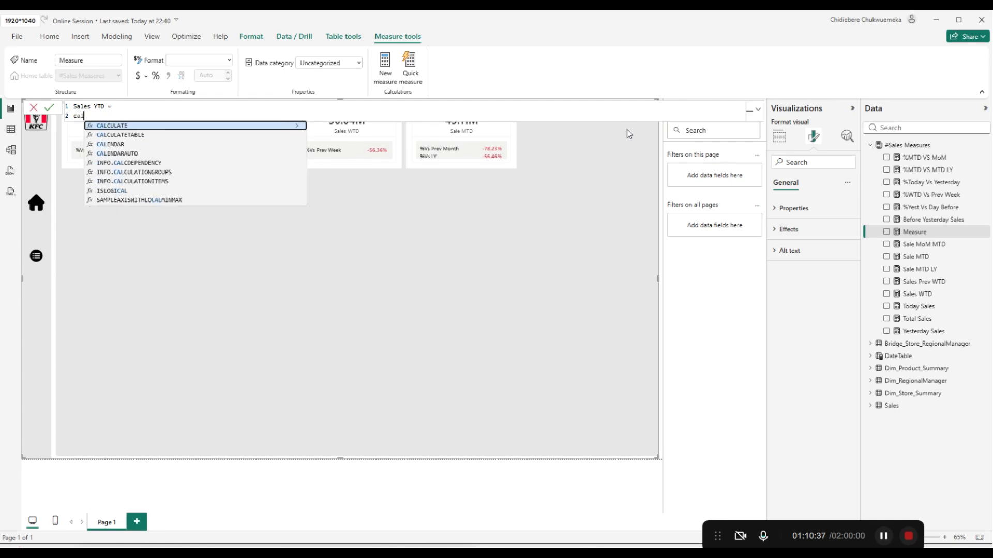
key("shift+Return")
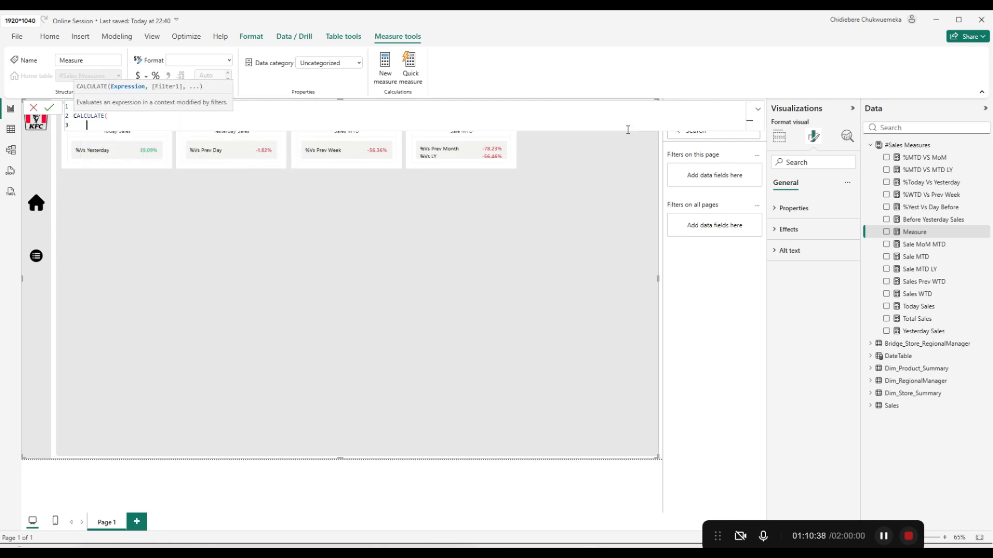
type("to")
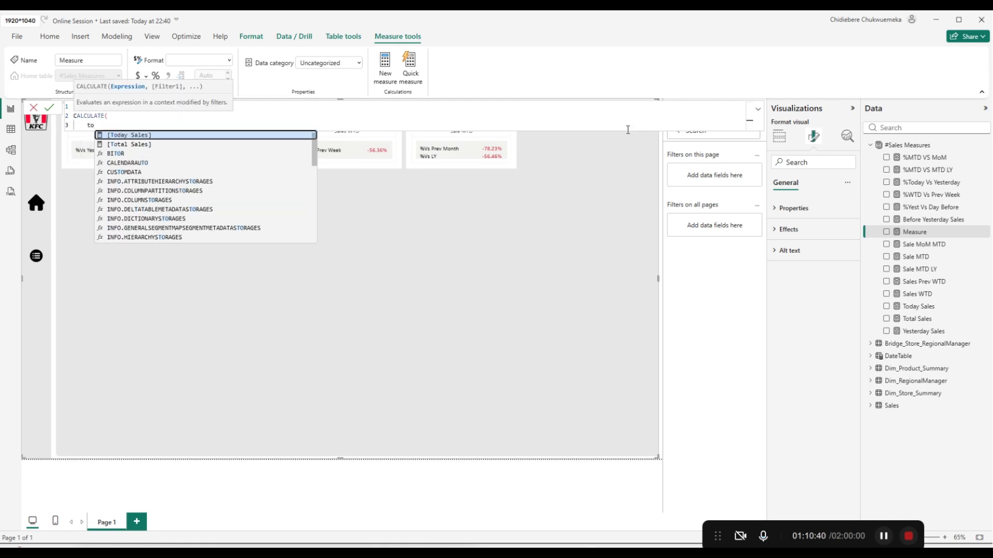
key("Down")
key("Tab")
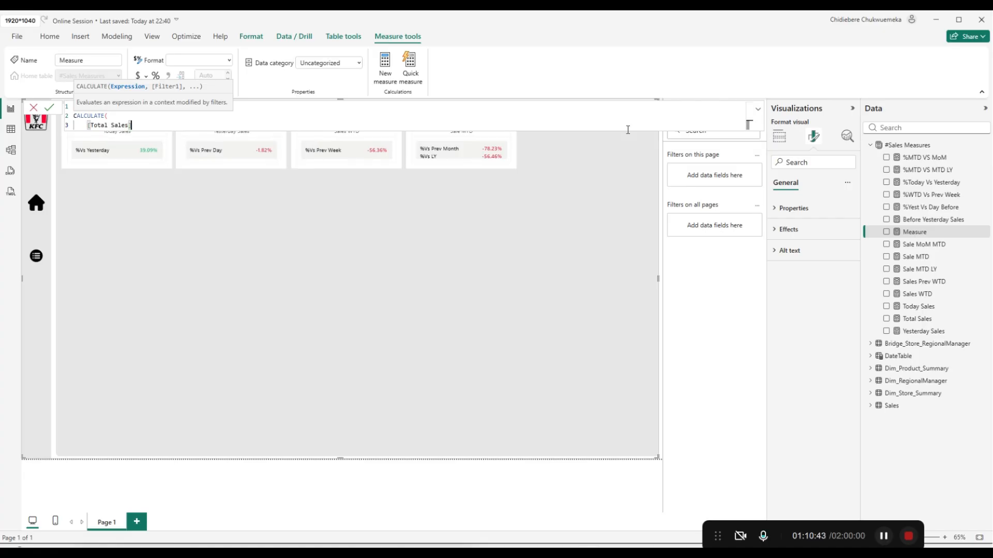
Add a DATESYTD function as the filter argument of the Sales YTD measure's CALCULATE formula.
type(",")
key("shift+Return")
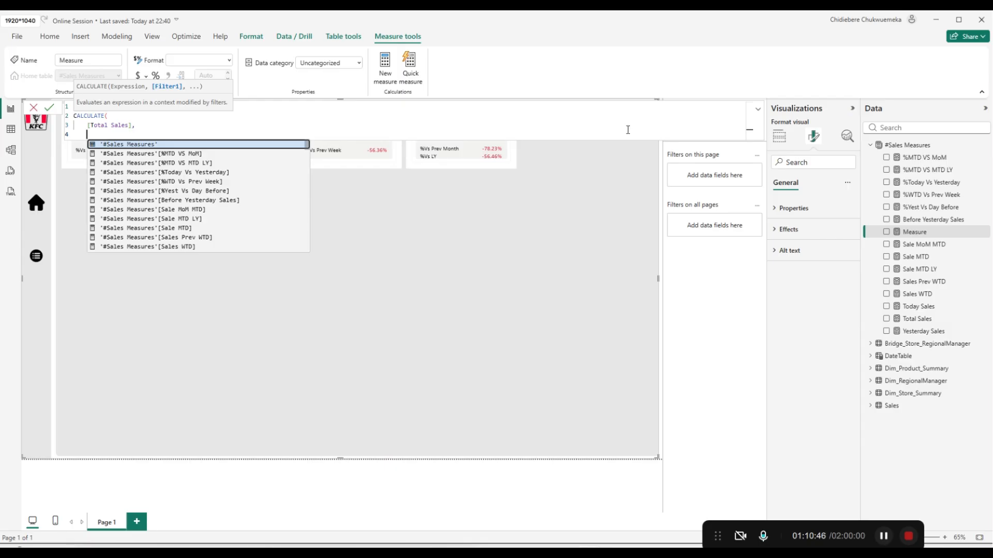
type("date")
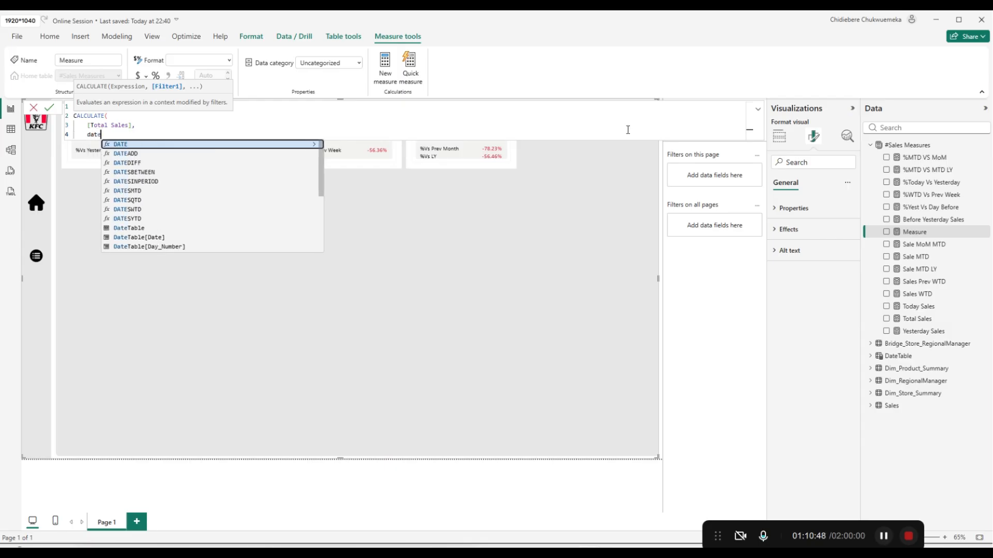
type("sy")
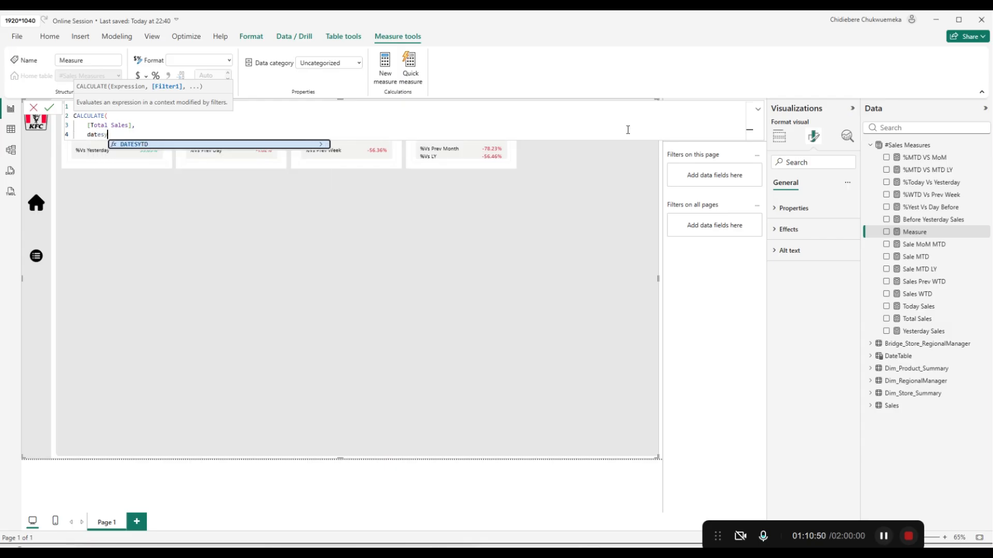
key("Tab")
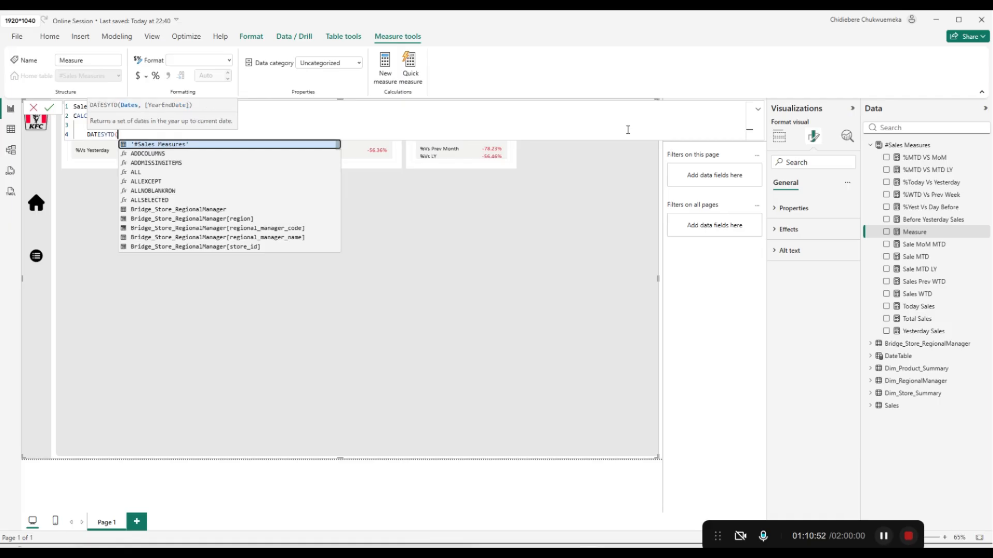
Use DateTable[Date] as the DATESYTD dates, close the parentheses and commit the Sales YTD measure.
type("d")
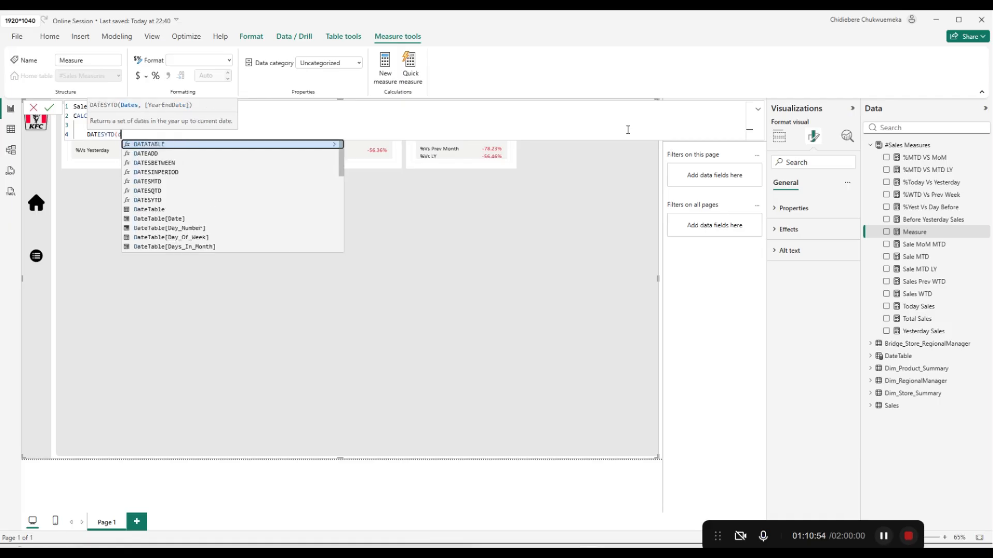
key("Down")
key("Down")
key("Down")
key("Down")
key("Down")
key("Down")
key("Down")
key("Down")
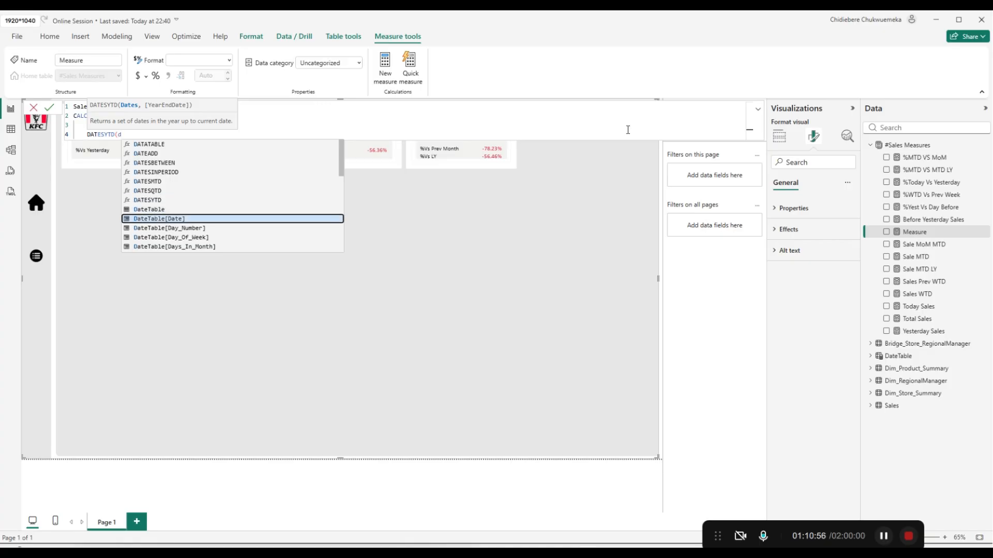
key("Tab")
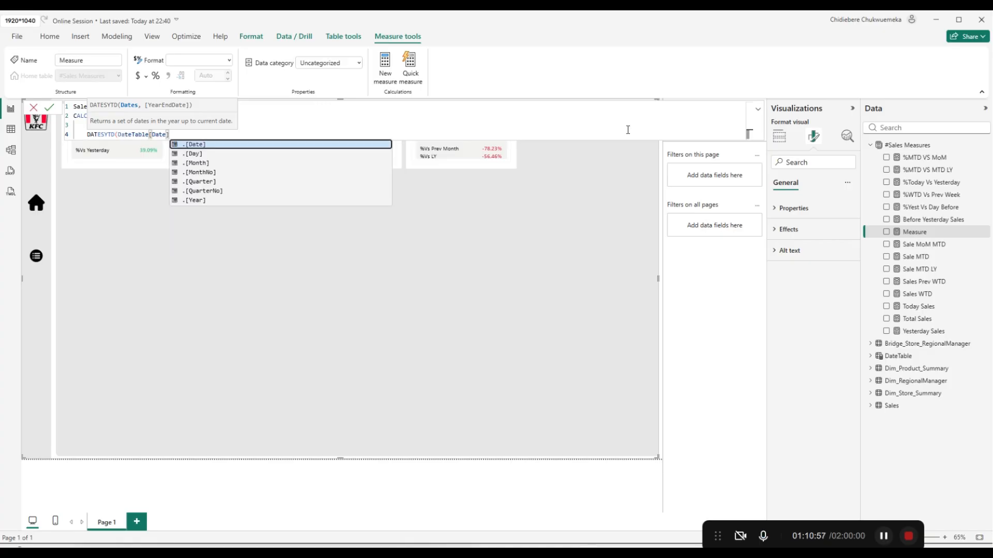
type(")")
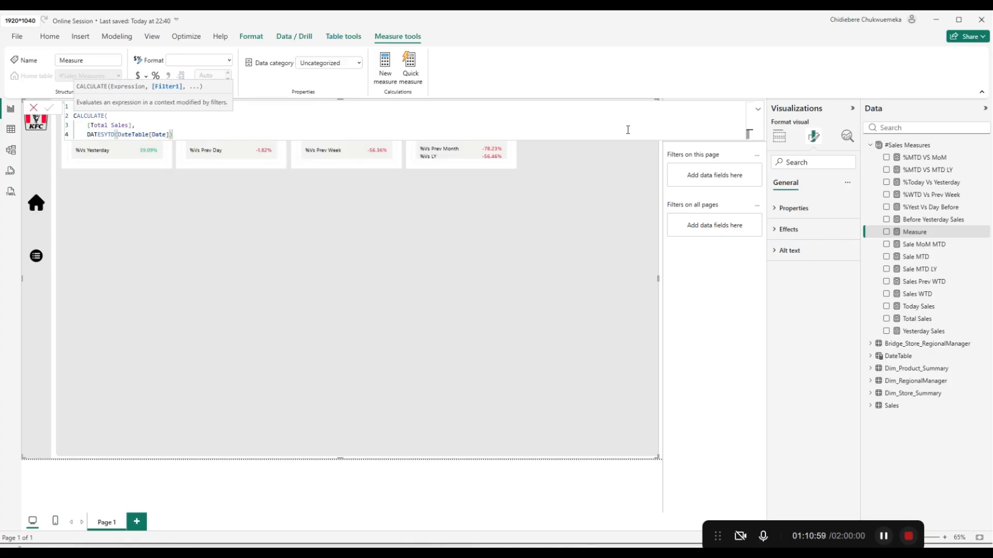
key("Return")
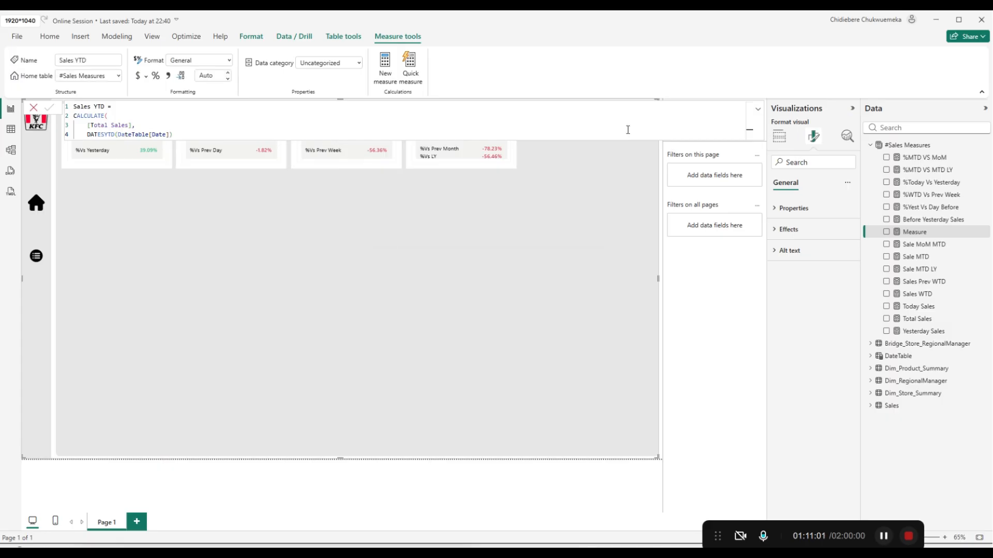
type(")")
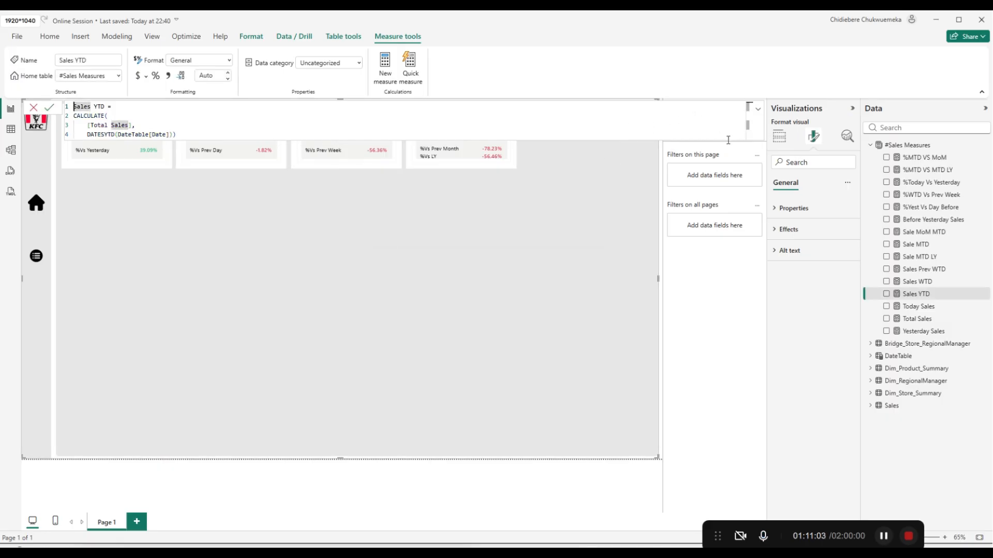
Copy the entire Sales YTD formula into a new measure.
left_click(74, 107)
left_click(287, 134)
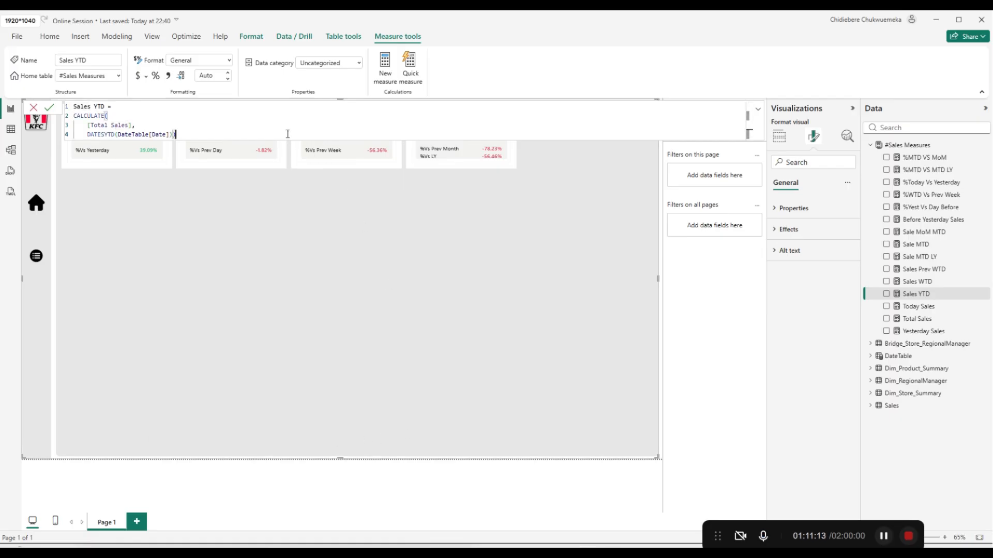
key("ctrl+a")
key("ctrl+c")
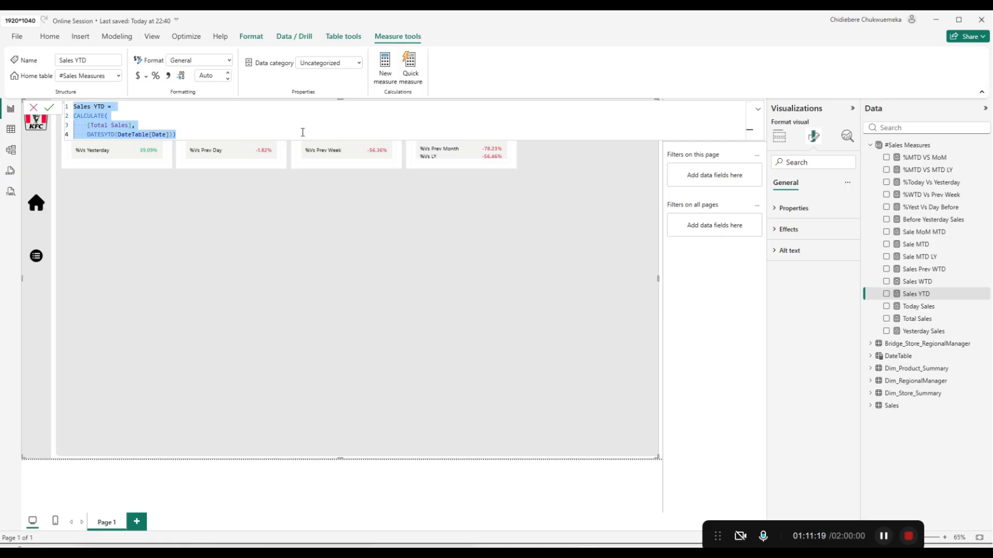
left_click(382, 83)
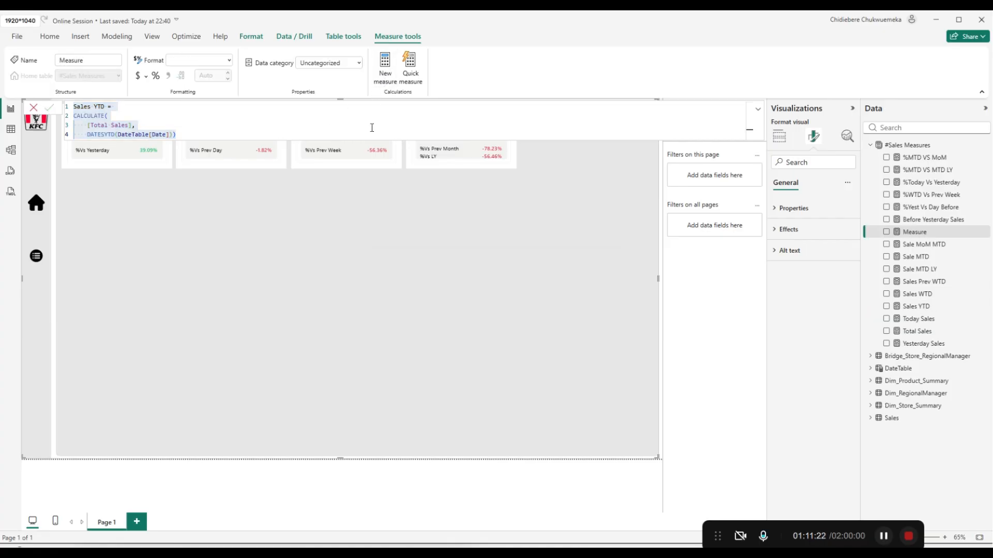
key("ctrl+v")
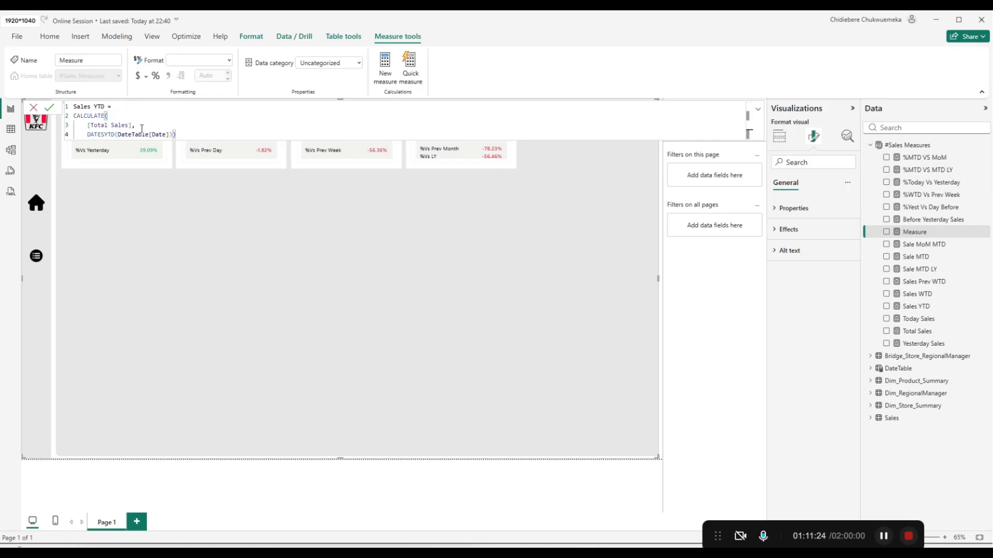
Change the name in the copied formula to Sales YTD LY.
double_click(99, 106)
key("Right")
type("LY")
Wrap the DATESYTD filter in a SAMEPERIODLASTYEAR function and commit the Sales YTD LY measure.
left_click(87, 134)
type("(")
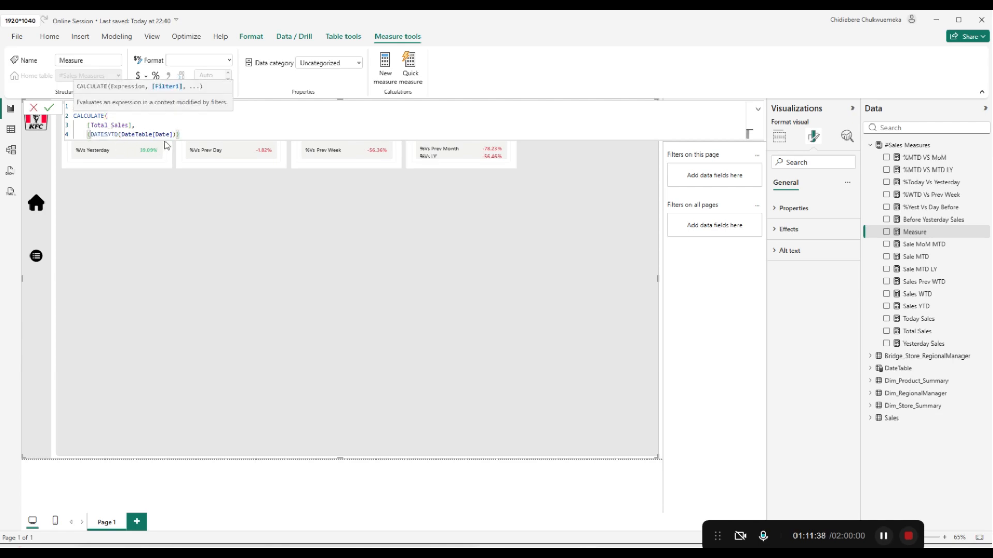
type("SAMEPERIODLASTYEAR")
key("Tab")
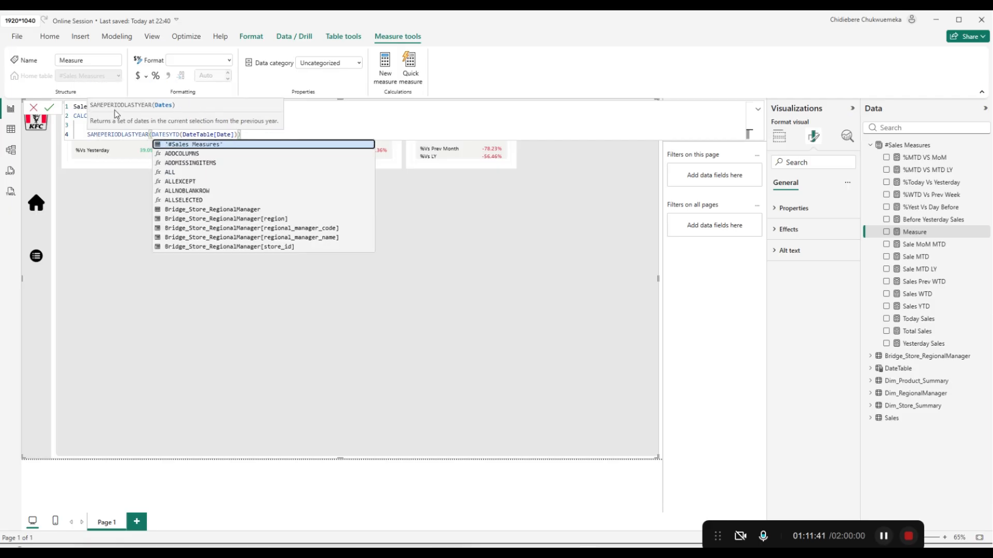
left_click(247, 134)
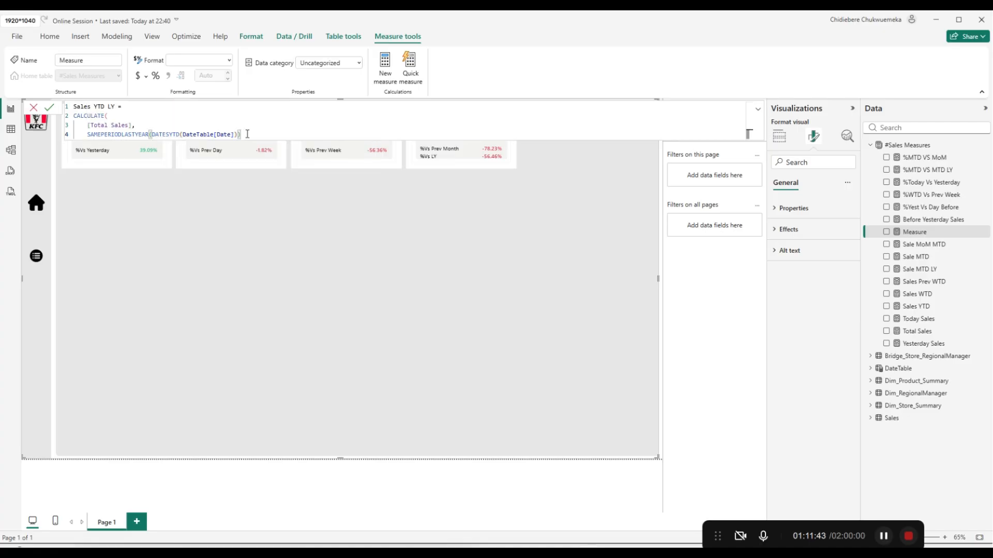
key("Return")
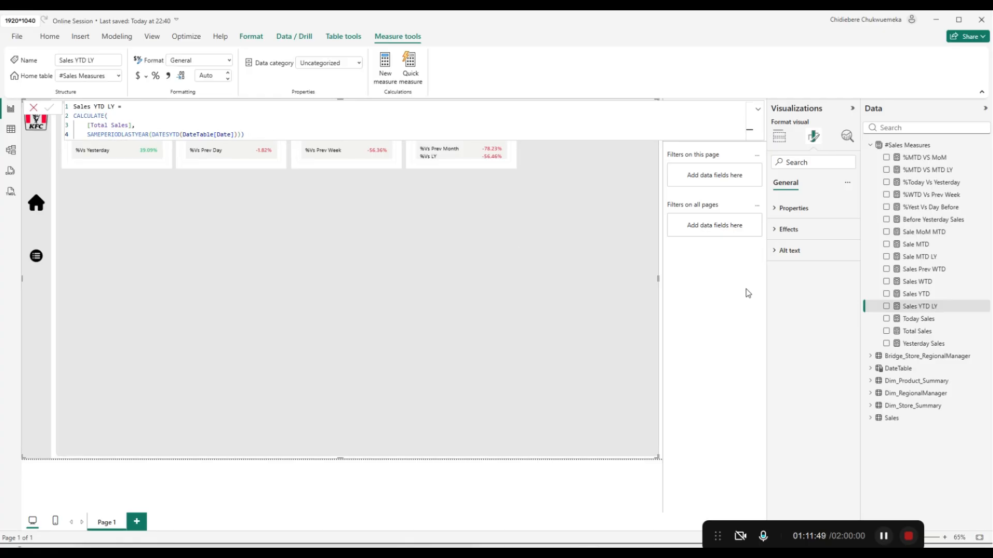
Create a new measure named % YTD Vs LY in the #Sales Measures table.
left_click(903, 146)
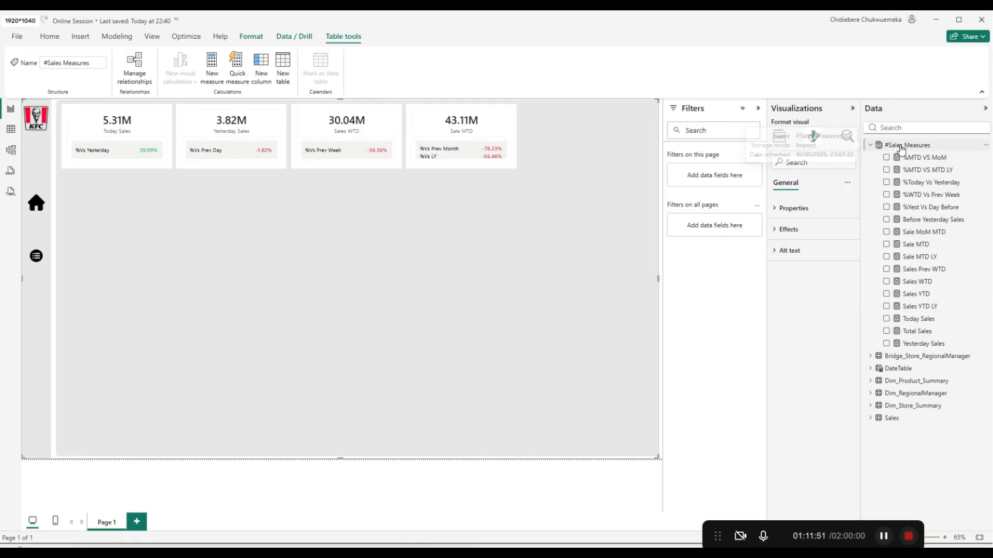
left_click(219, 82)
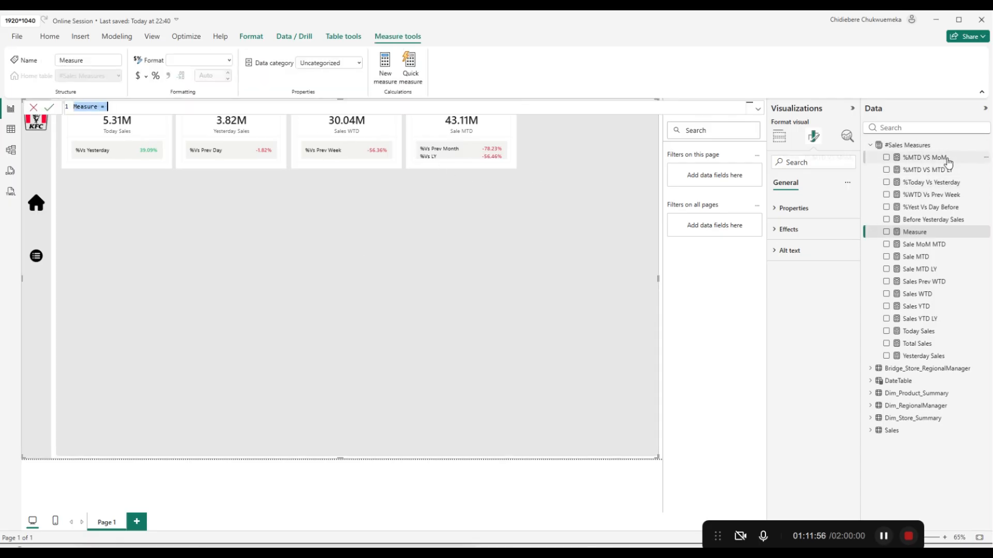
type("%")
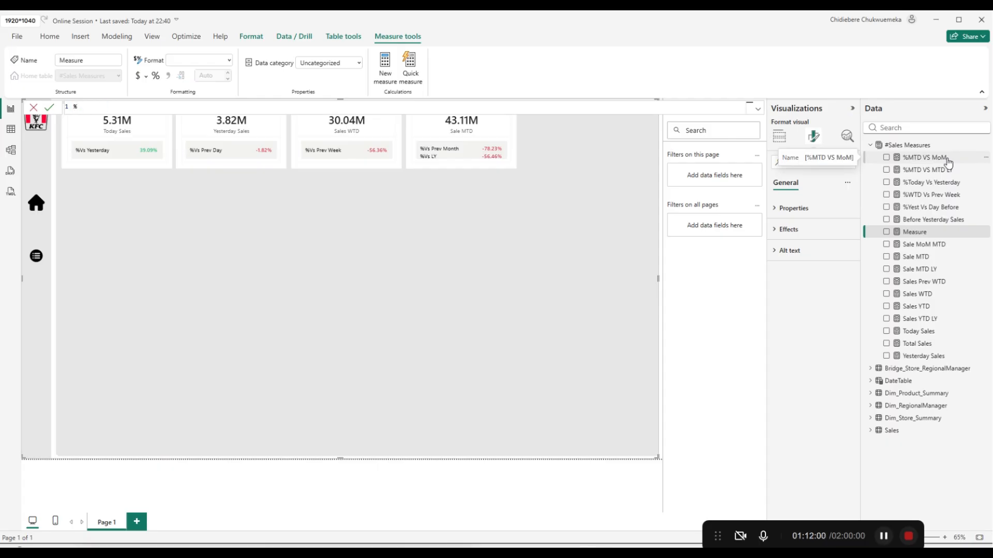
type(" YTD Vs LY =")
key("shift+Return")
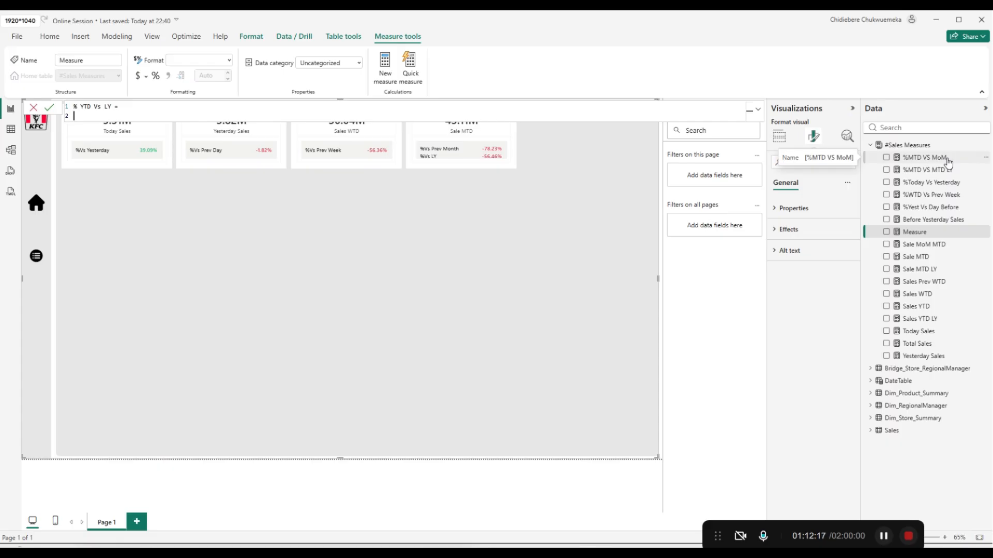
Start the % YTD Vs LY formula with a DIVIDE function whose numerator is ([Sales YTD]-[Sales YTD LY]).
type("di")
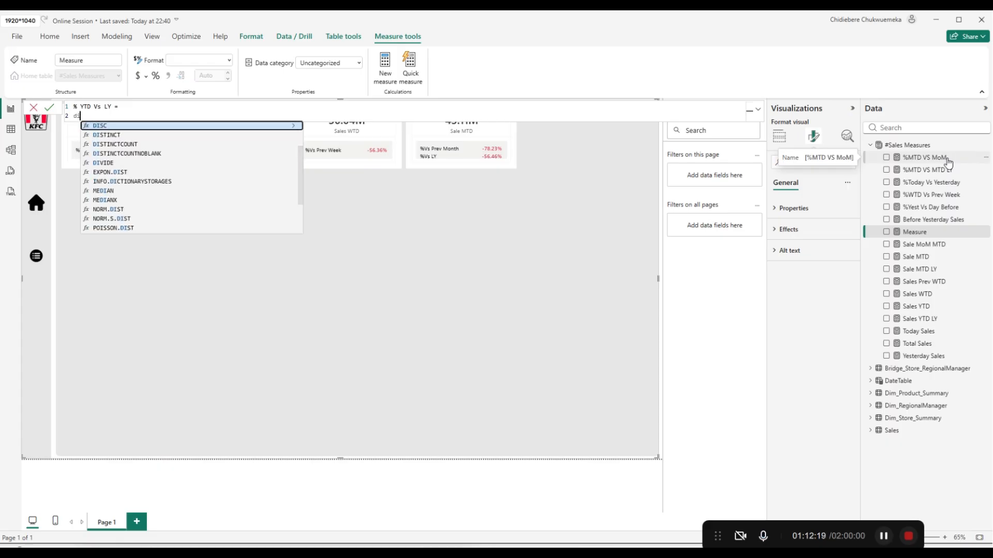
type("v")
key("Tab")
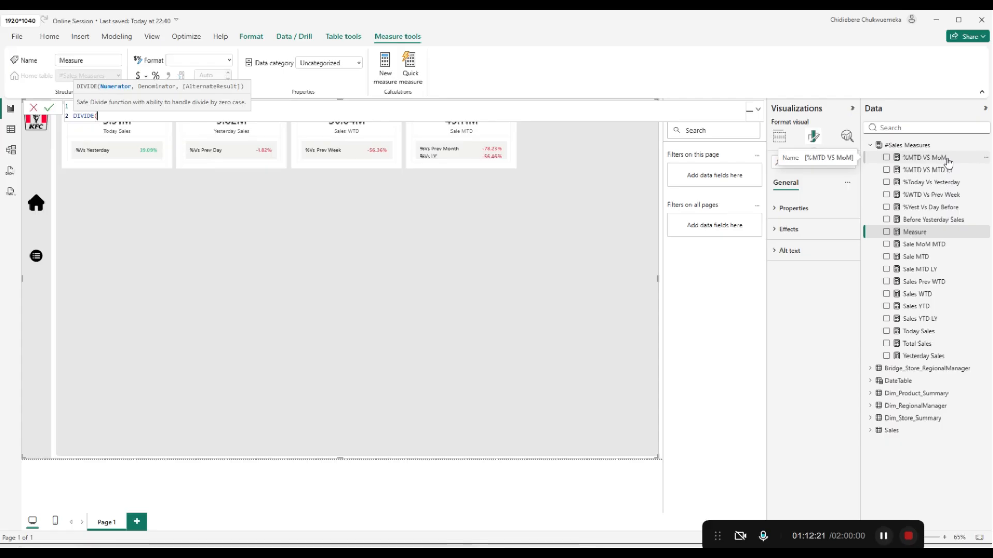
key("shift+Return")
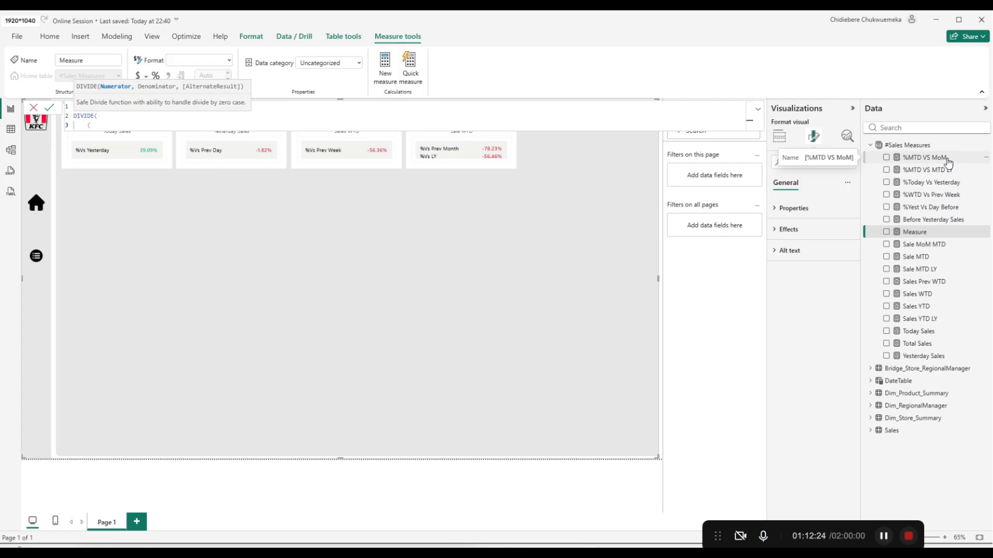
type("(yt")
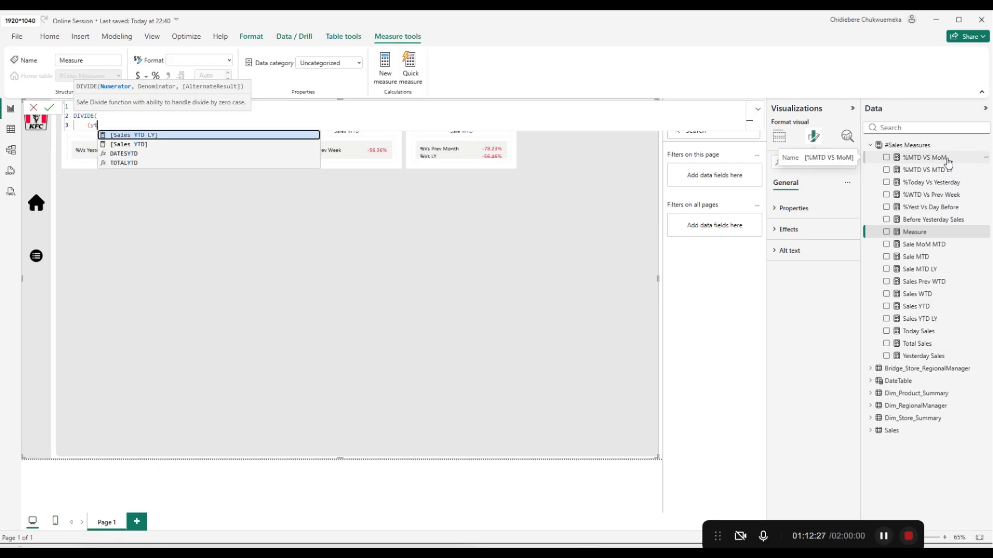
key("Tab")
key("BackSpace")
key("BackSpace")
key("BackSpace")
key("BackSpace")
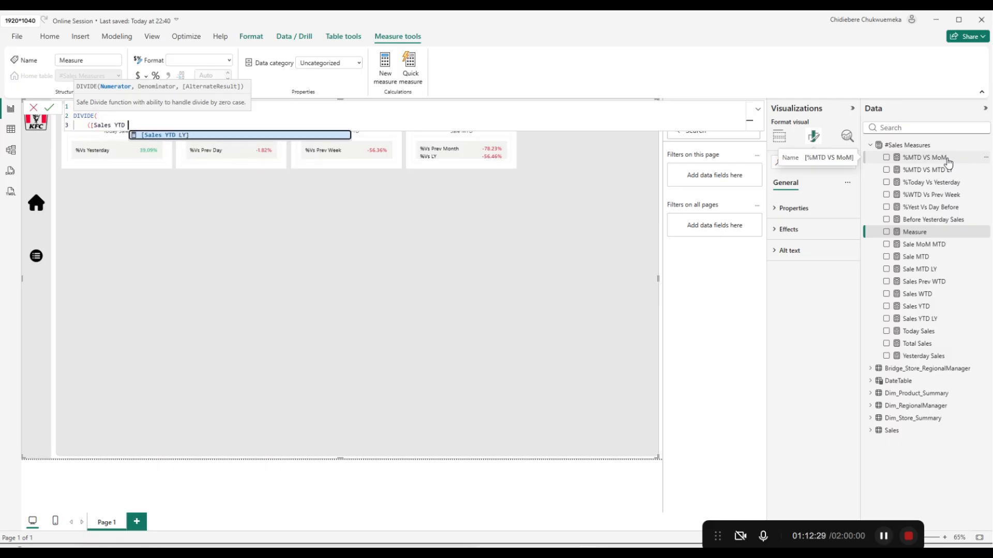
type("]")
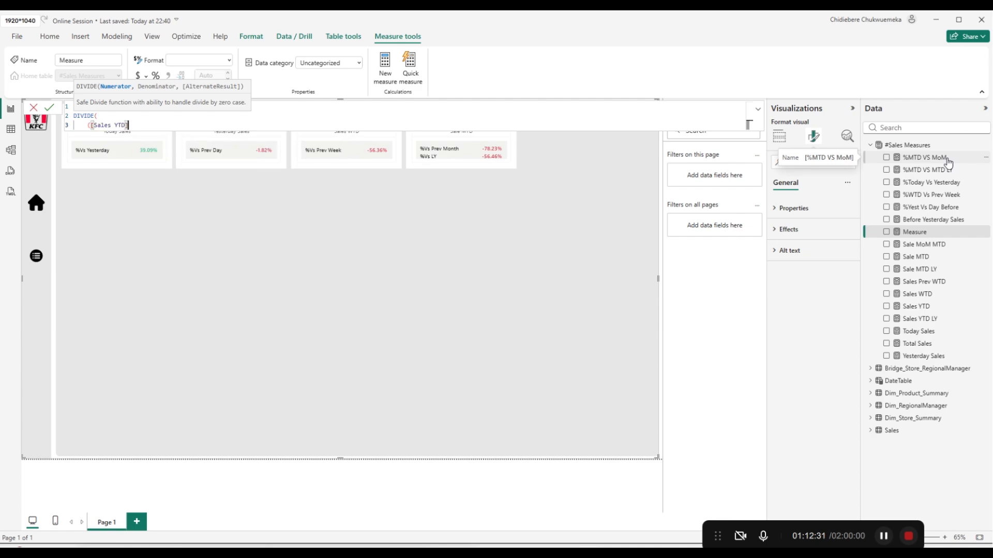
type("-[Sales YTD LY]),")
key("Return")
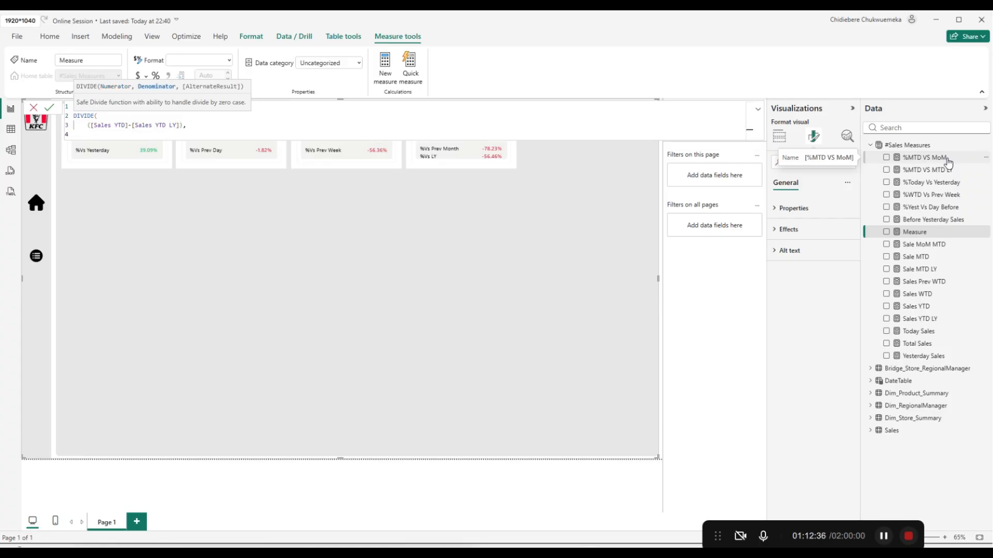
Complete the % YTD Vs LY formula with [Sales YTD LY] as the denominator, and format the measure as a percentage.
type("[Sales YTD LY]")
key("Return")
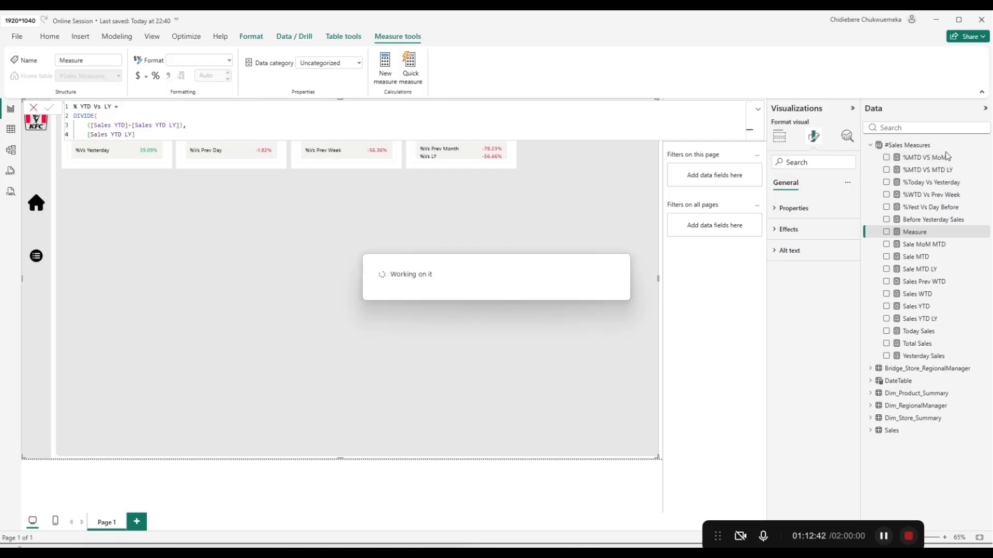
left_click(156, 80)
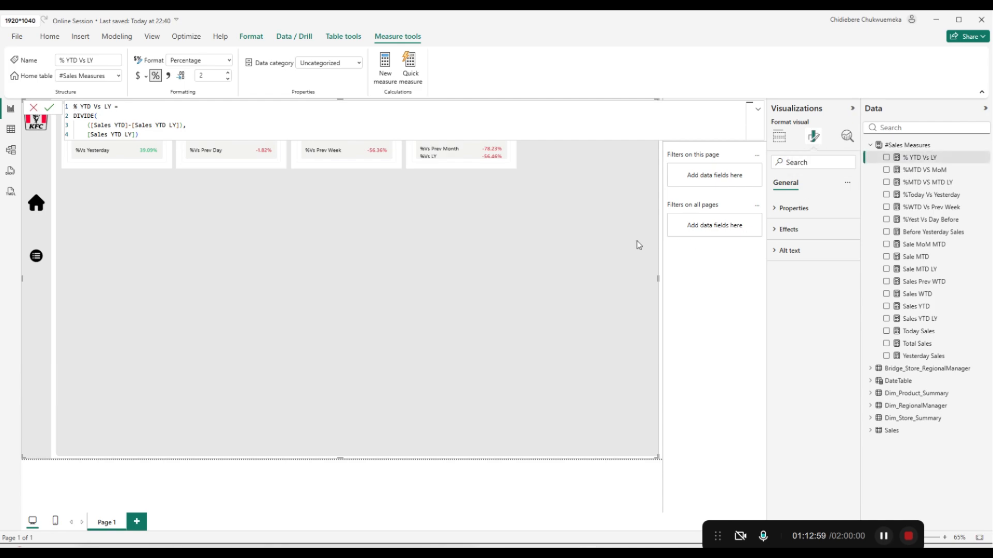
Duplicate the Sale MTD card and place the copy directly to its right, aligned with the card row.
left_click(512, 168)
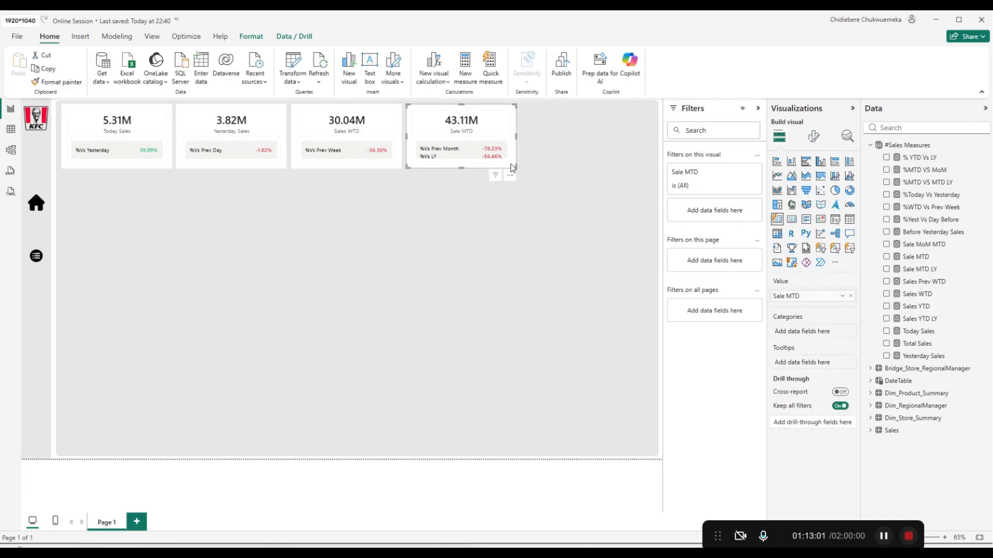
key("ctrl+c")
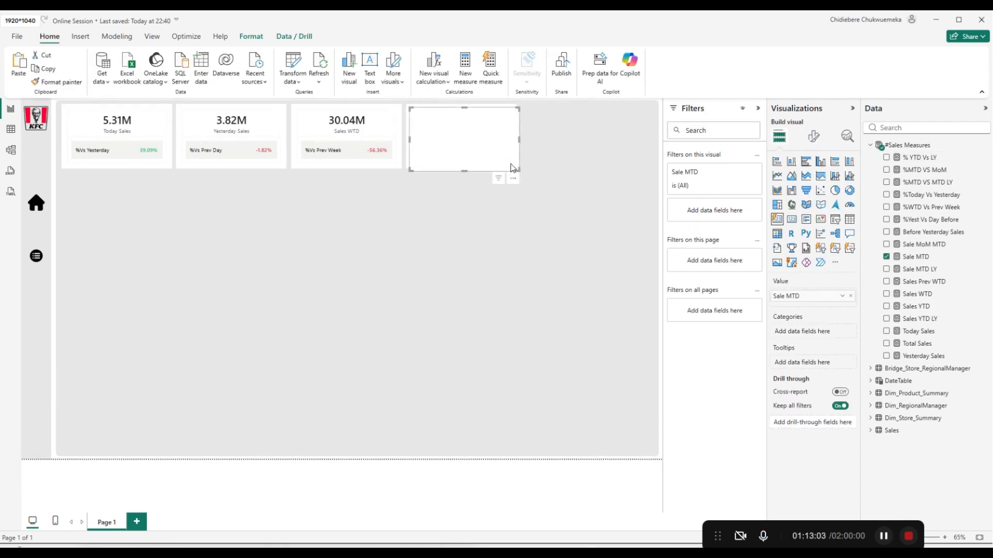
key("ctrl+v")
left_click_drag(622, 155, 624, 165)
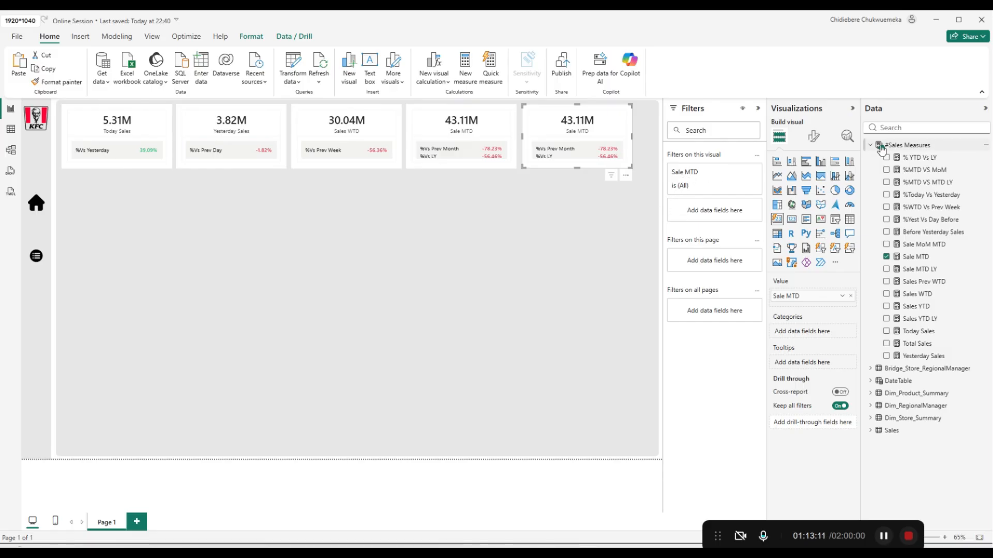
Replace the duplicated card's Sale MTD value with Sales YTD and add % YTD Vs LY as its reference label.
left_click(885, 257)
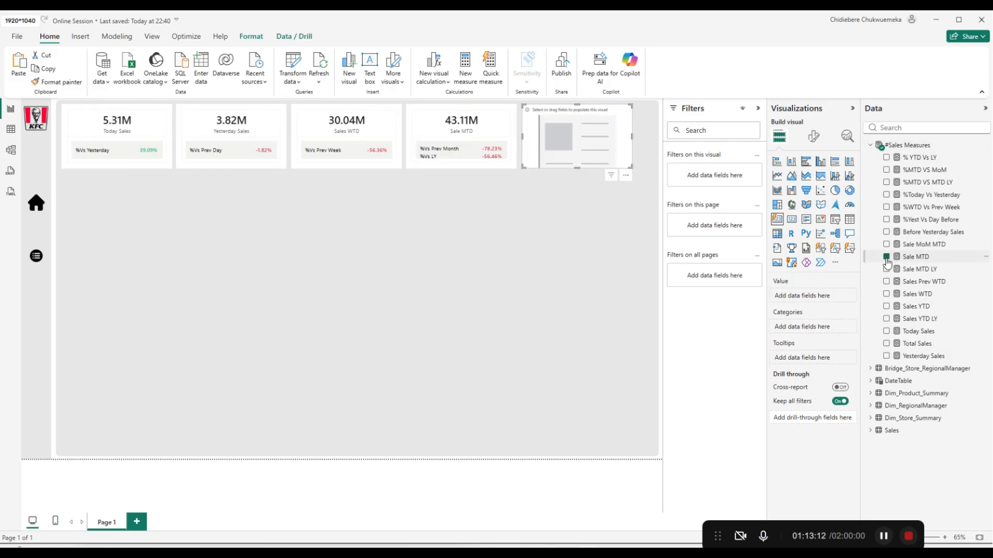
left_click(886, 306)
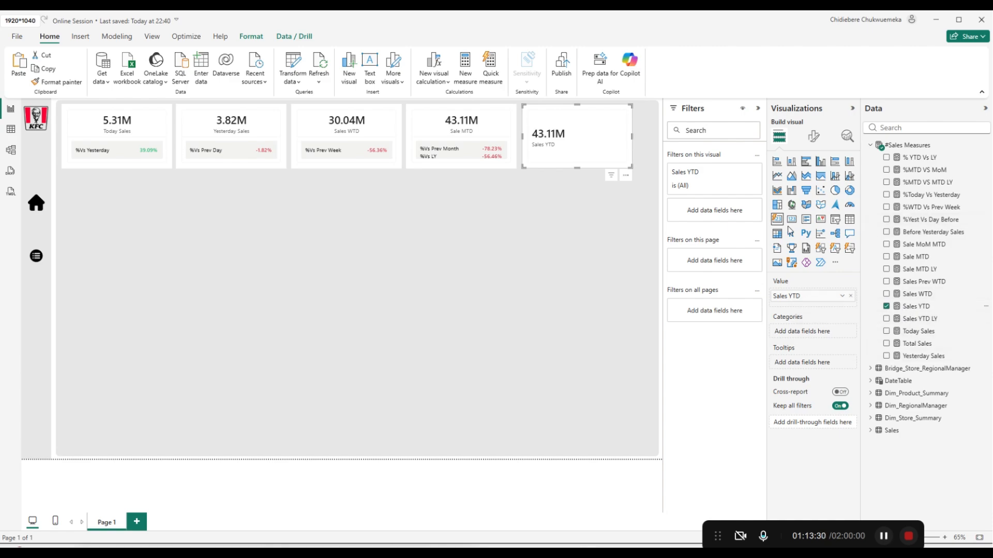
left_click(814, 136)
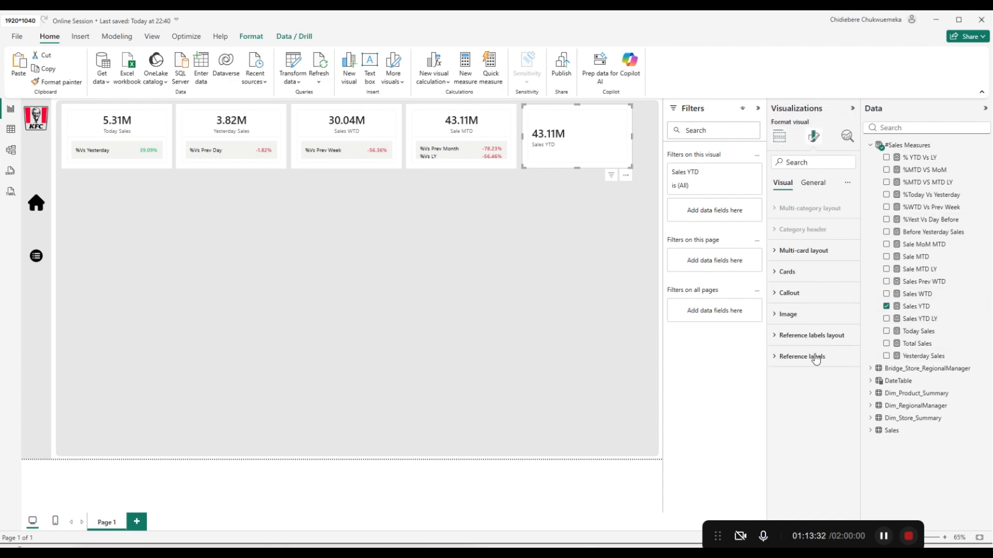
left_click(801, 356)
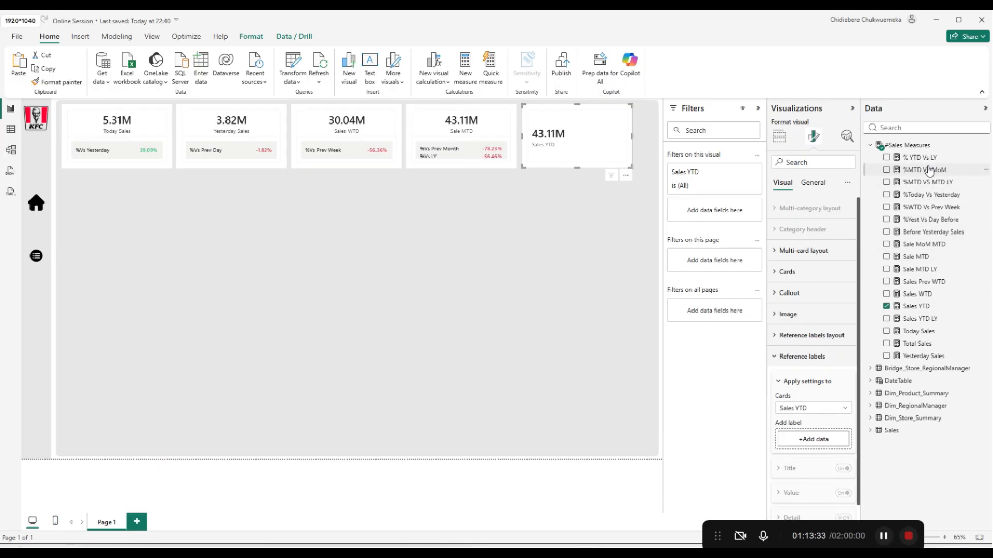
left_click_drag(927, 158, 832, 440)
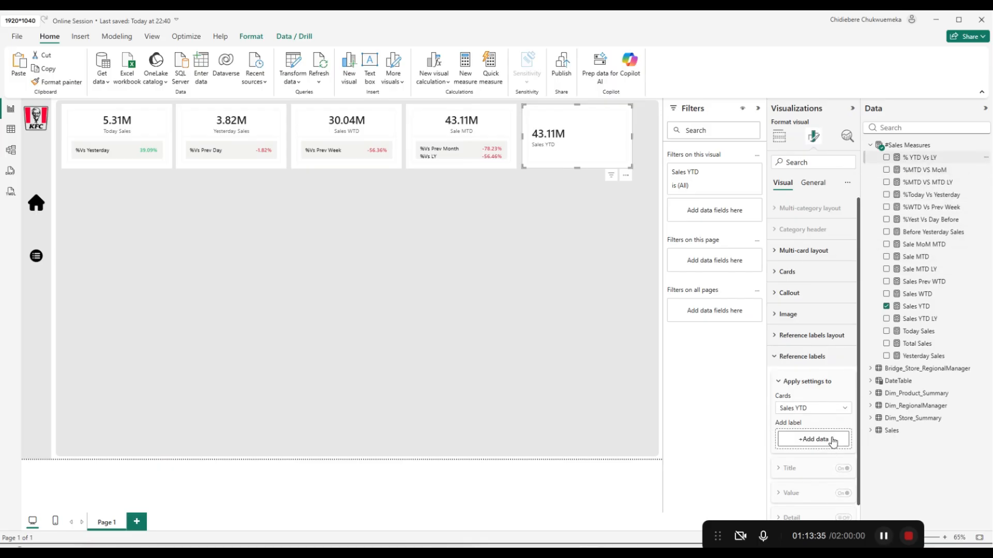
Give the % YTD Vs LY reference label a custom title reading %Vs LY.
scroll(826, 422, "down", 4)
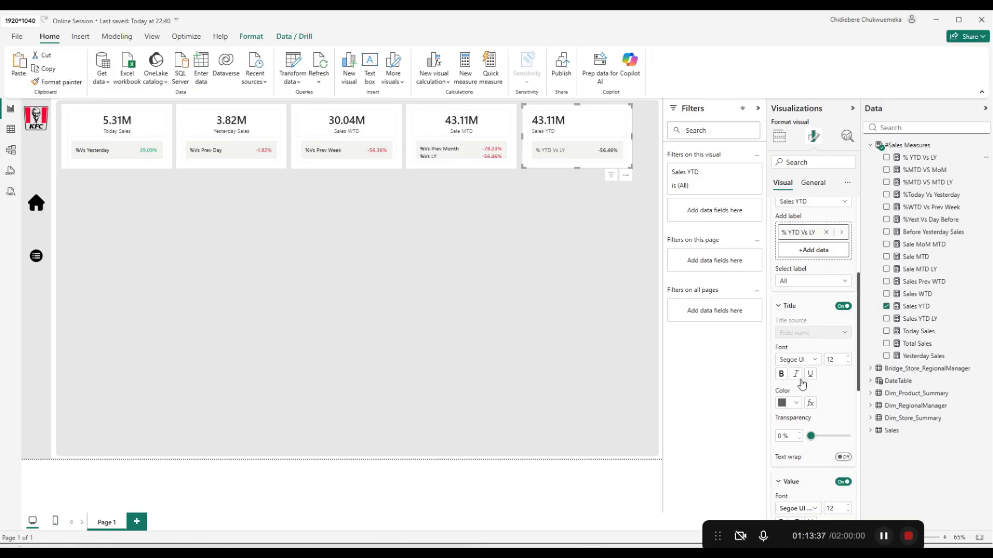
left_click(817, 288)
left_click(819, 306)
left_click(847, 338)
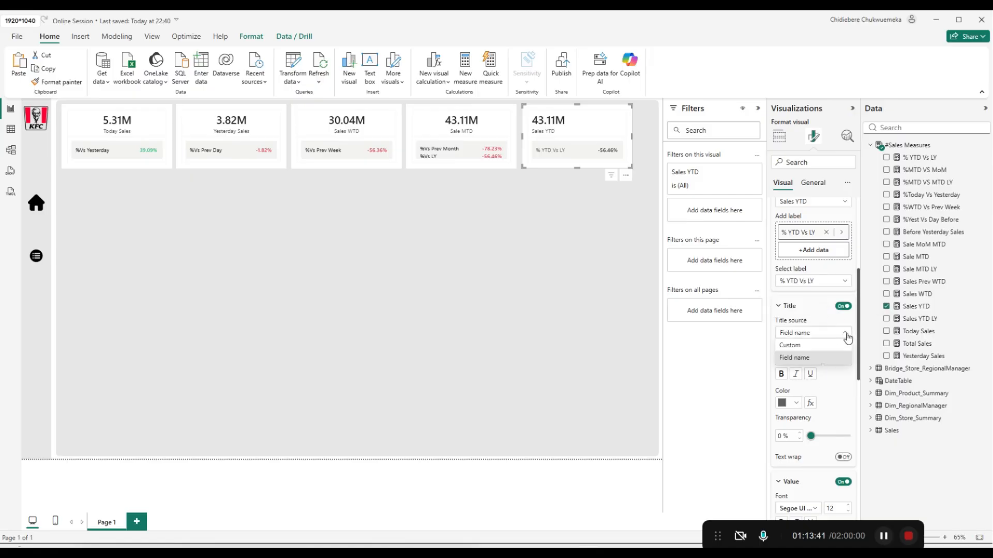
left_click(833, 345)
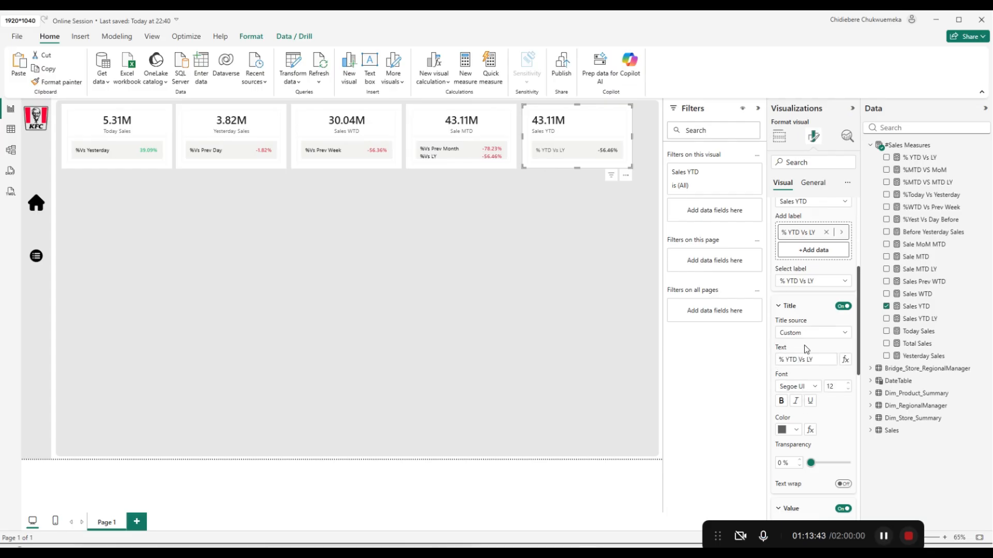
left_click(799, 359)
key("BackSpace")
key("BackSpace")
key("BackSpace")
key("BackSpace")
key("BackSpace")
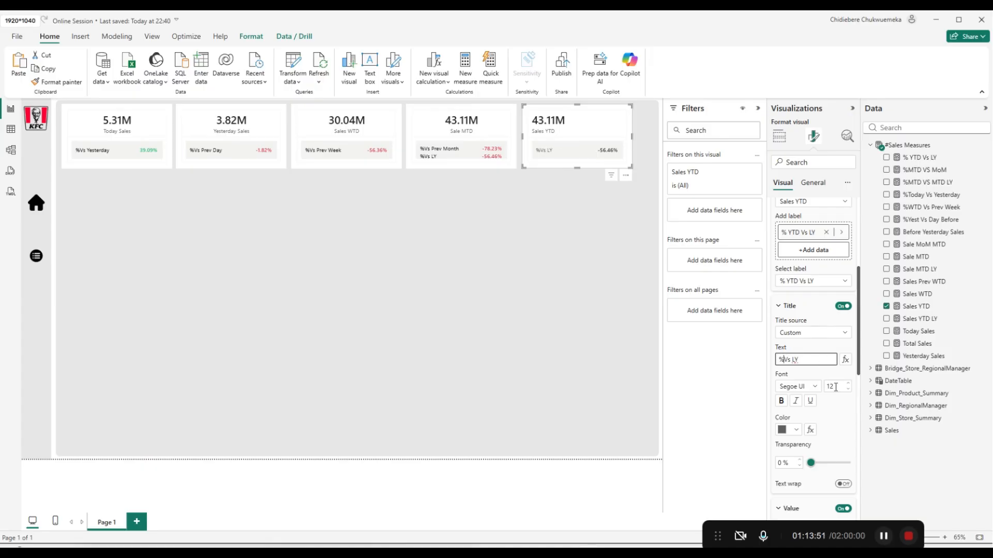
Set the reference label's title color to black.
left_click(791, 431)
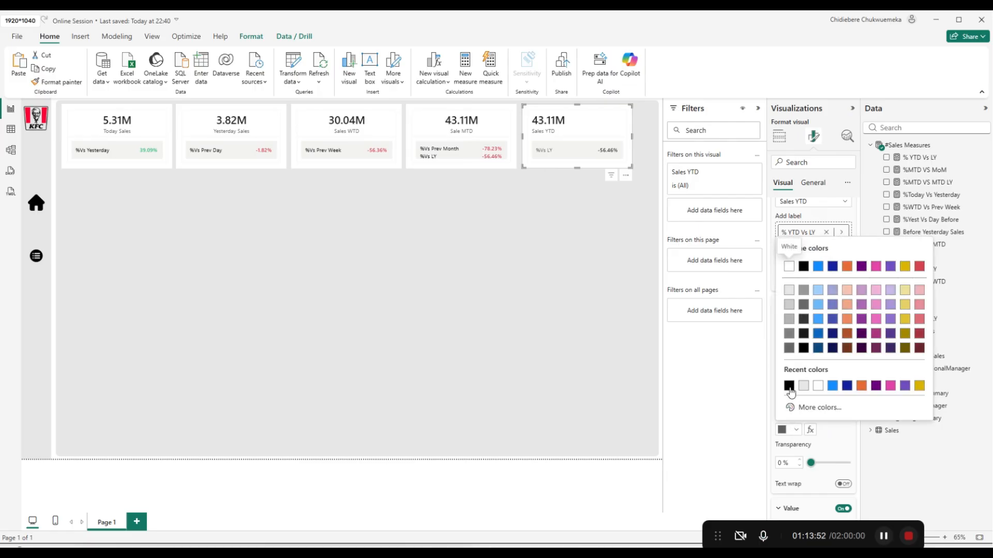
left_click(788, 386)
left_click(804, 306)
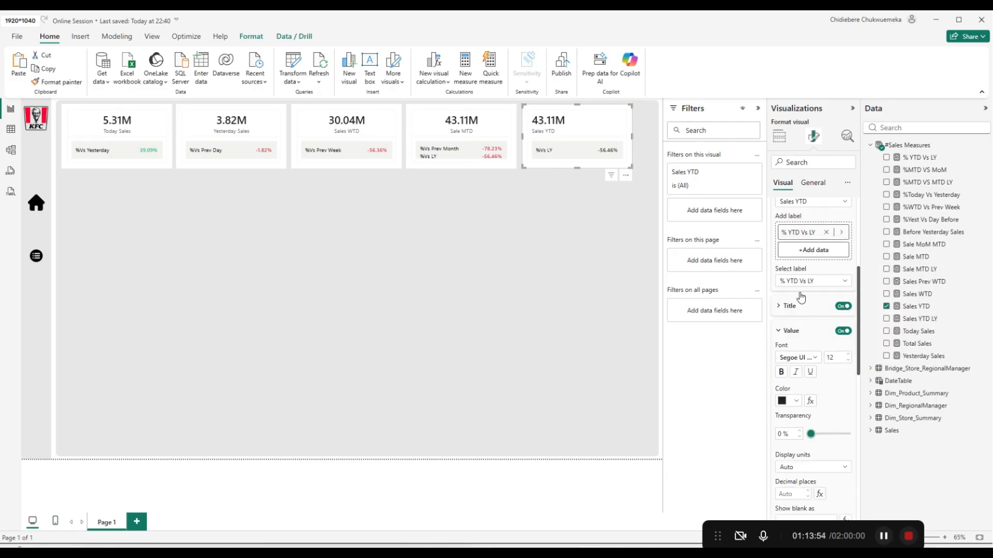
Set up rules-based conditional formatting for the reference label's value color, based on the % YTD Vs LY measure.
scroll(814, 289, "up", 3)
left_click(814, 278)
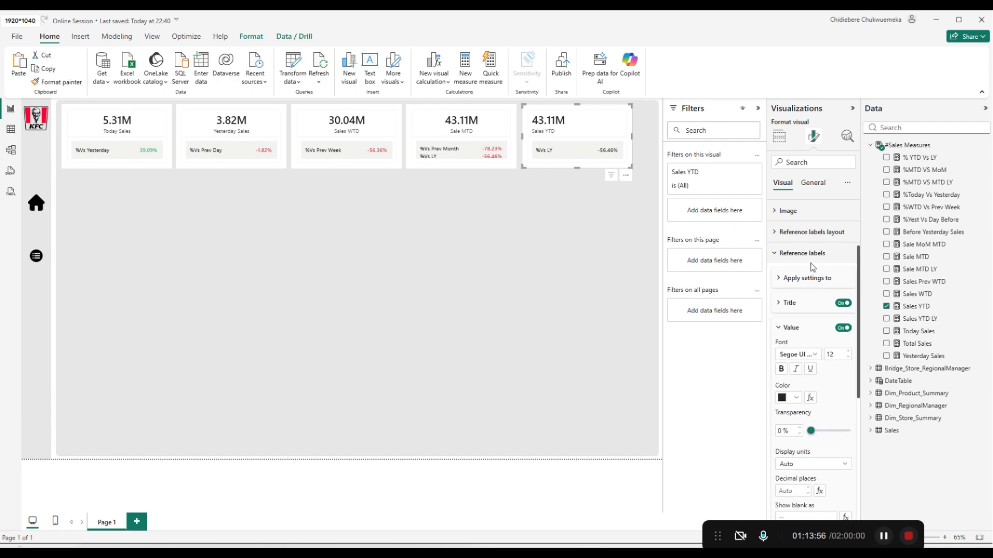
scroll(816, 378, "down", 3)
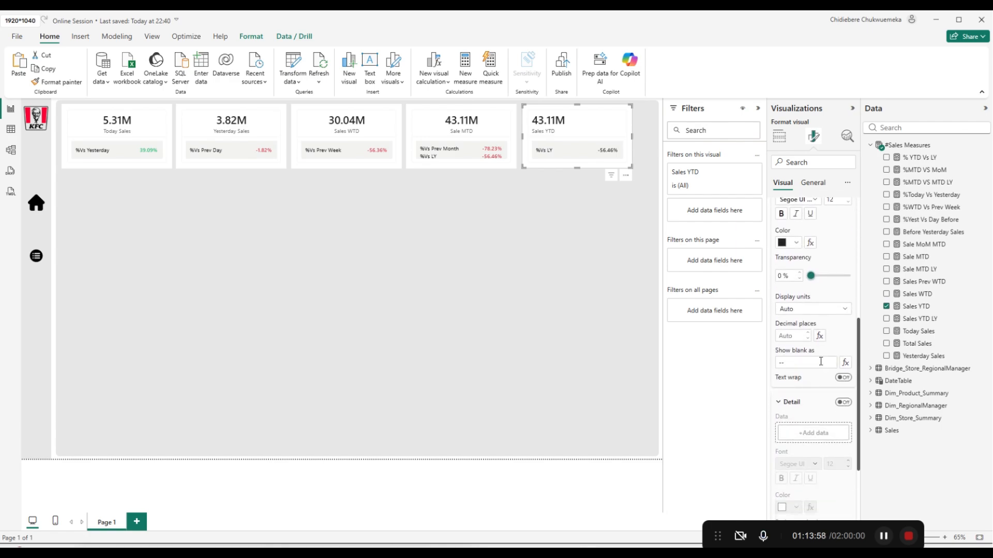
scroll(815, 409, "up", 3)
left_click(797, 328)
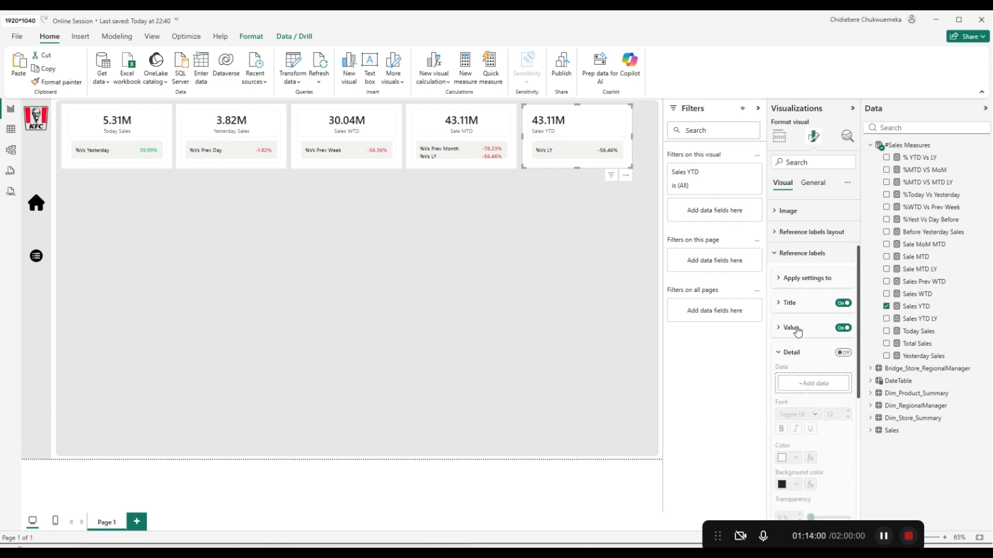
left_click(795, 354)
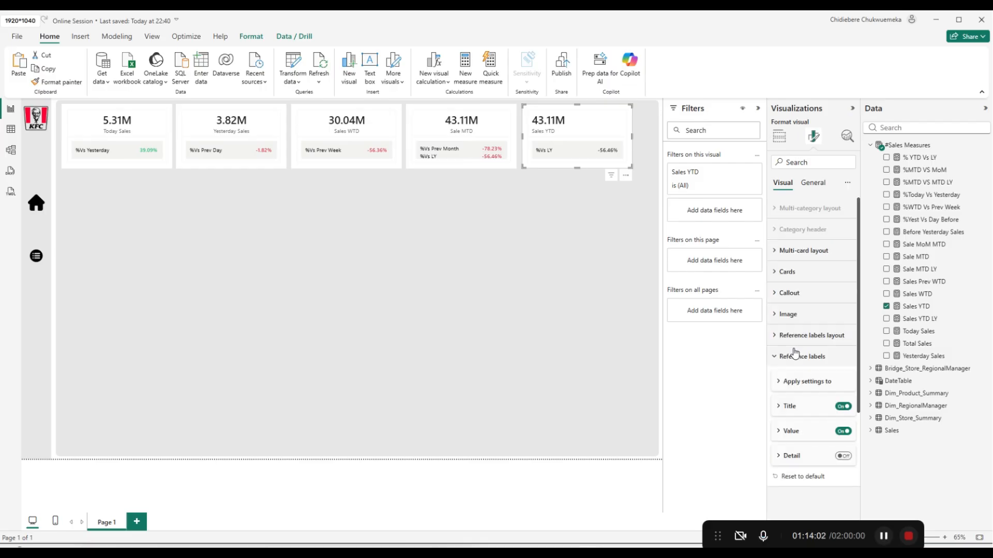
left_click(791, 431)
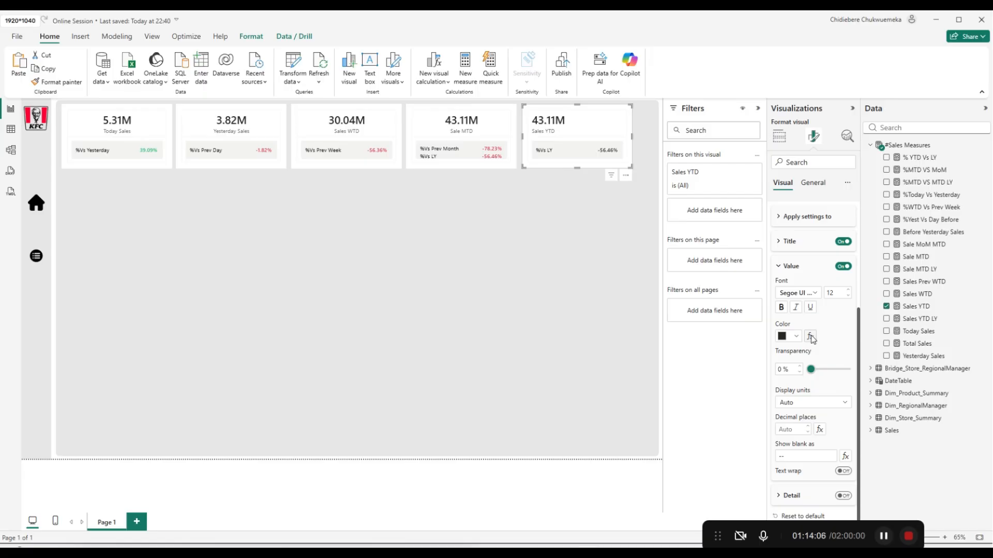
left_click(809, 342)
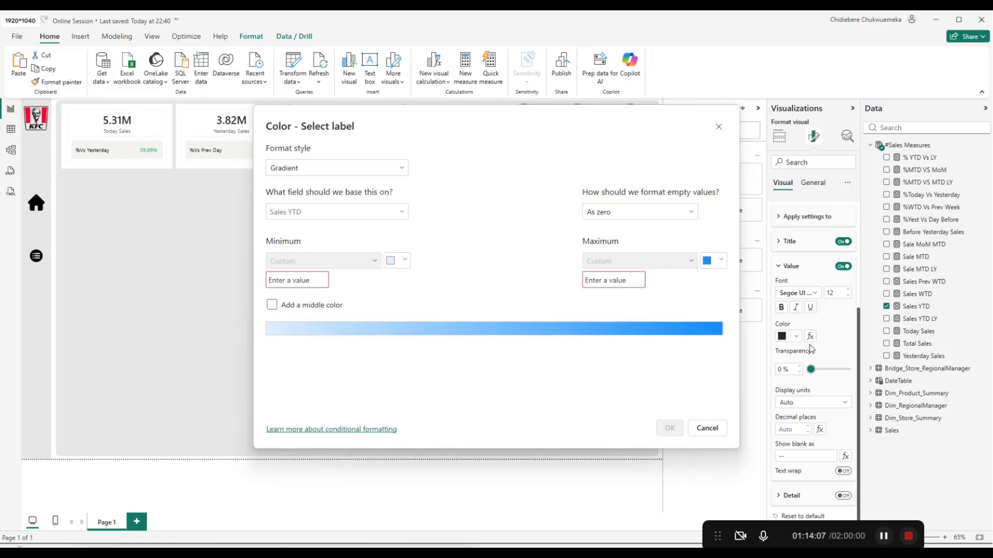
left_click(388, 169)
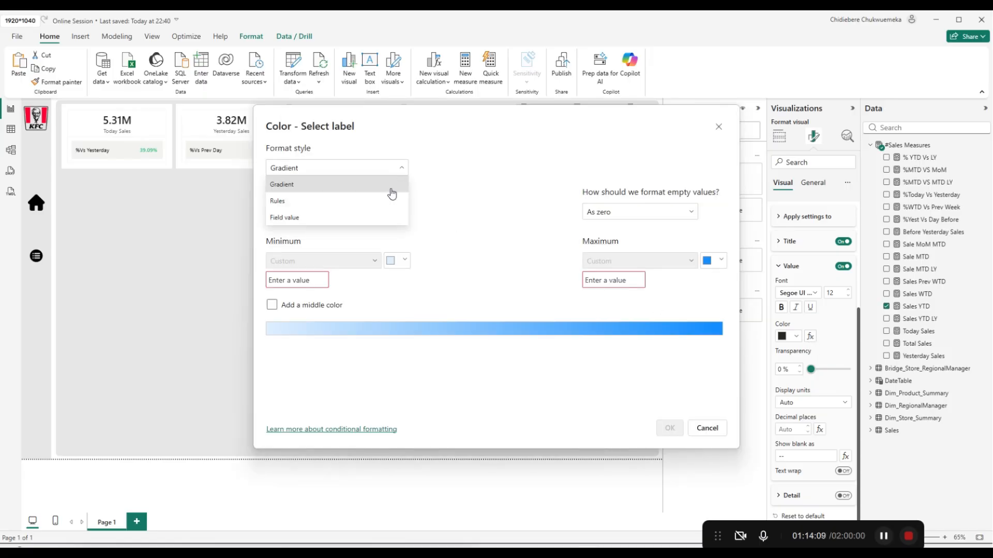
left_click(380, 206)
left_click(394, 212)
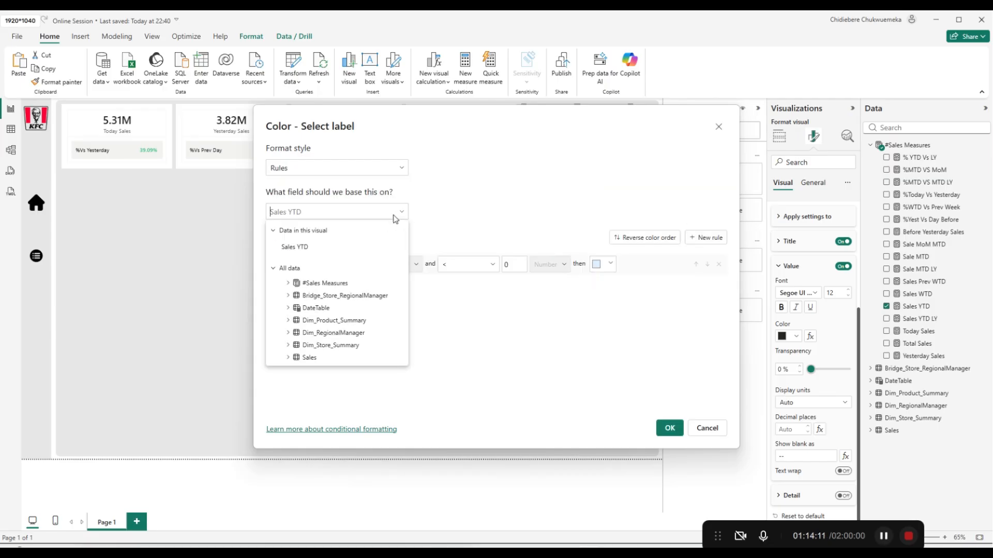
left_click(287, 283)
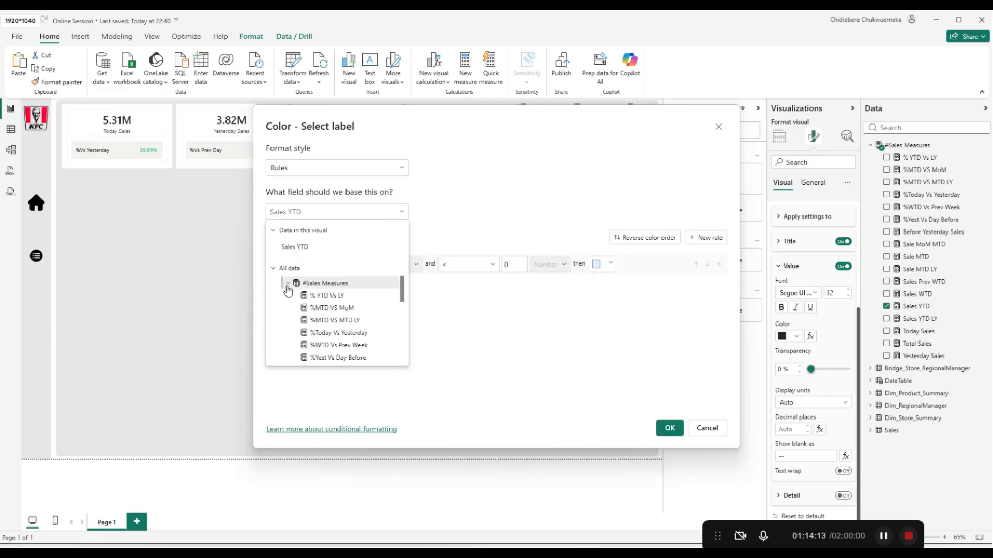
left_click(320, 297)
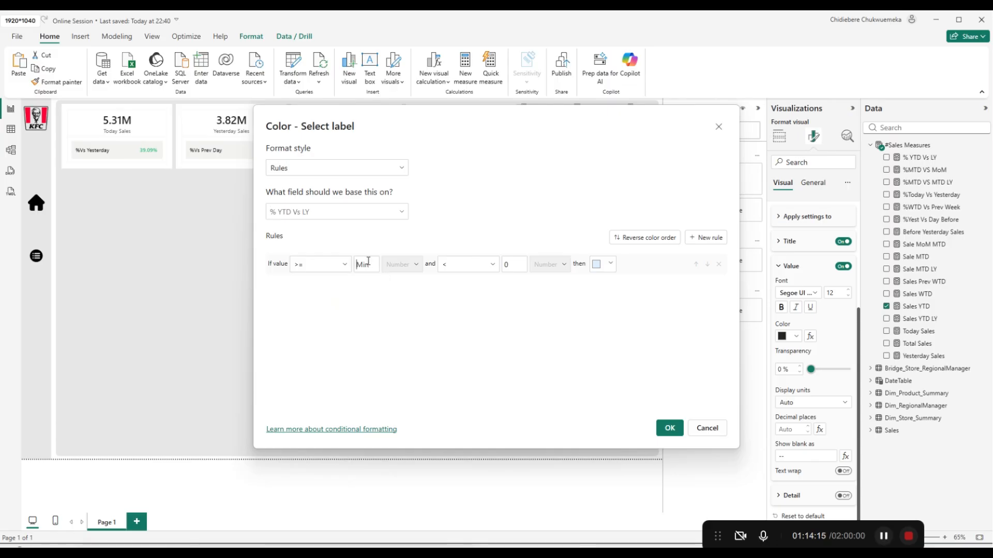
Define the first color rule so values from -10000 to below 0 are shown in red.
left_click(372, 262)
type("-10000")
left_click(602, 271)
left_click(672, 271)
Add a second color rule for values from 0 up to a very large limit in green #35BB78, and apply the rules.
left_click(706, 237)
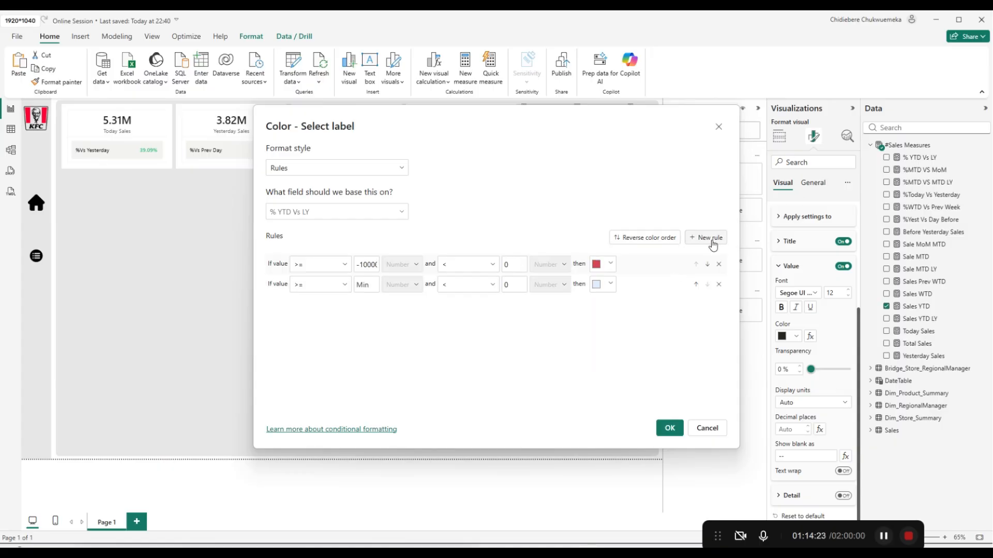
left_click(377, 290)
type("0")
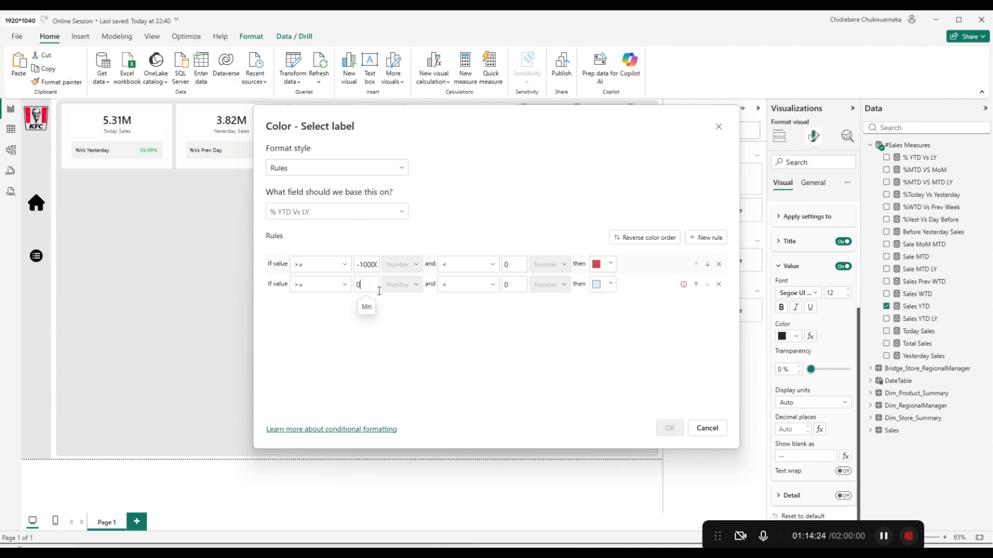
left_click(524, 285)
key("BackSpace")
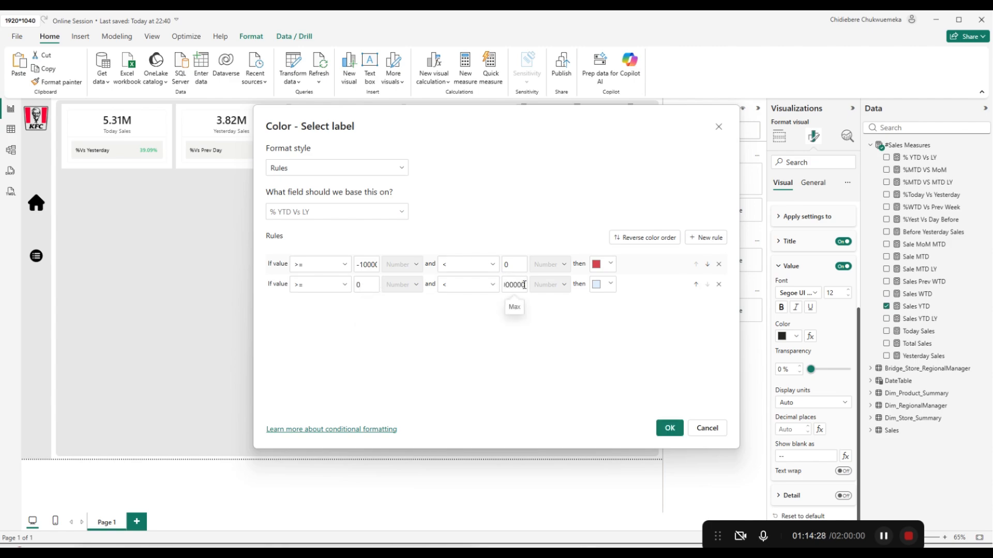
left_click(609, 292)
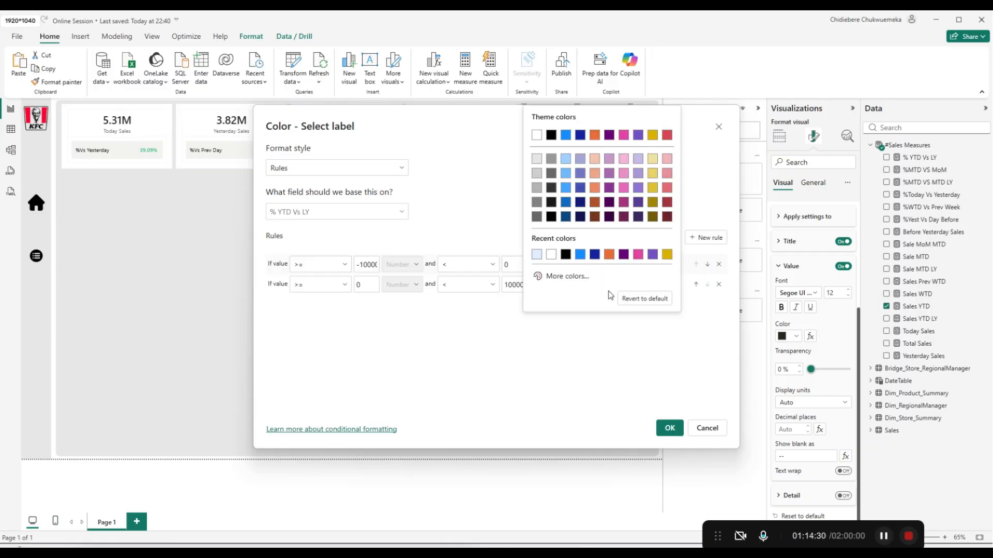
left_click(558, 275)
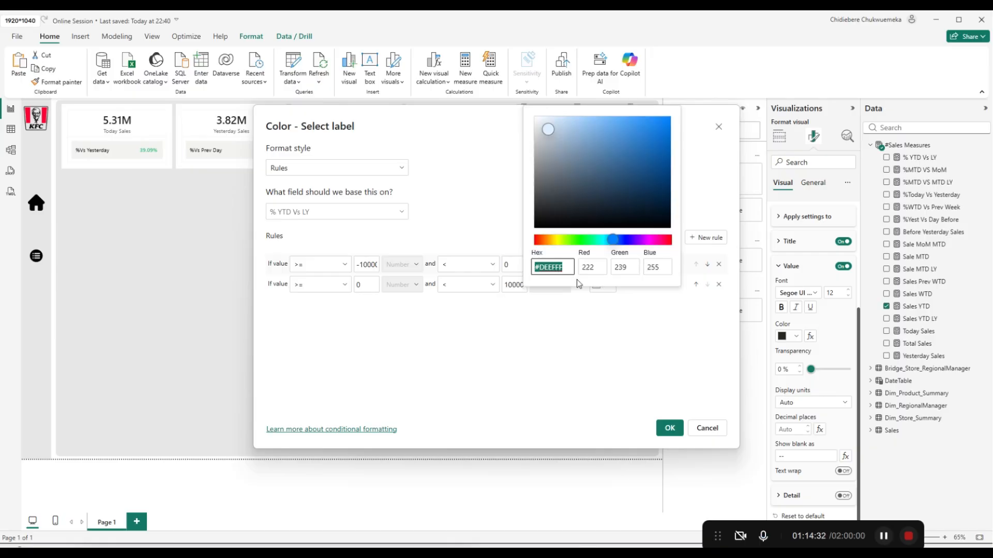
type("35bb78")
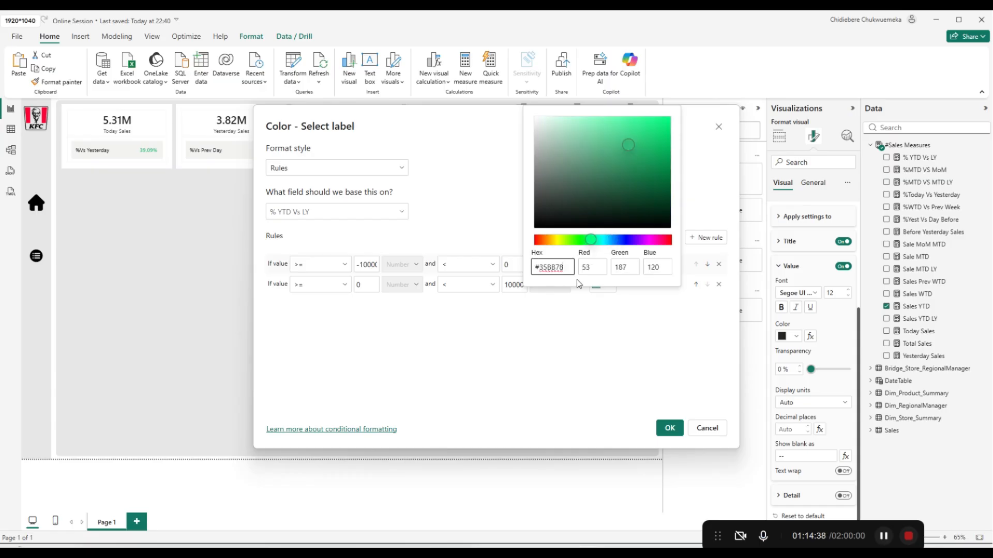
left_click(672, 427)
left_click(671, 427)
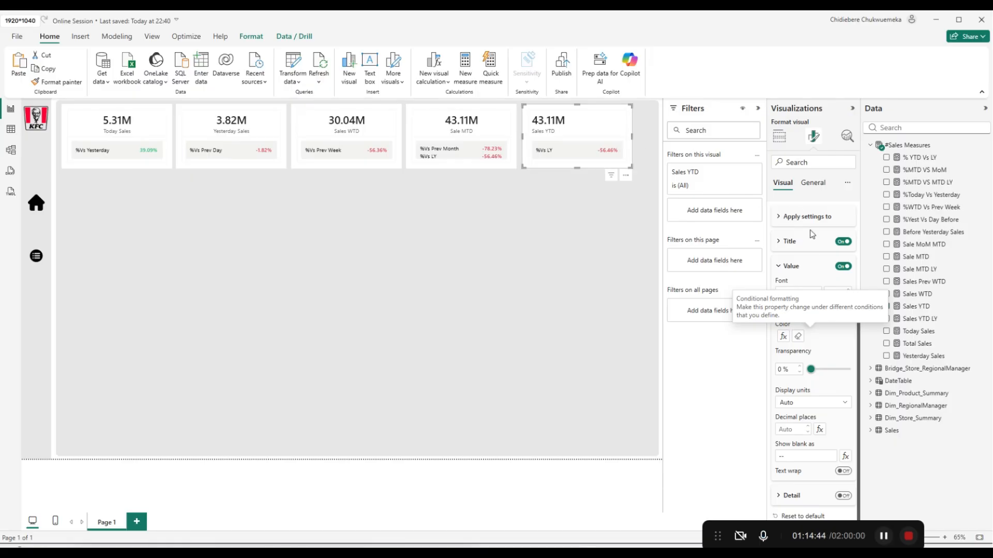
Center the callout value horizontally on the Sales YTD card, applying the callout settings to Sales YTD.
scroll(803, 274, "up", 3)
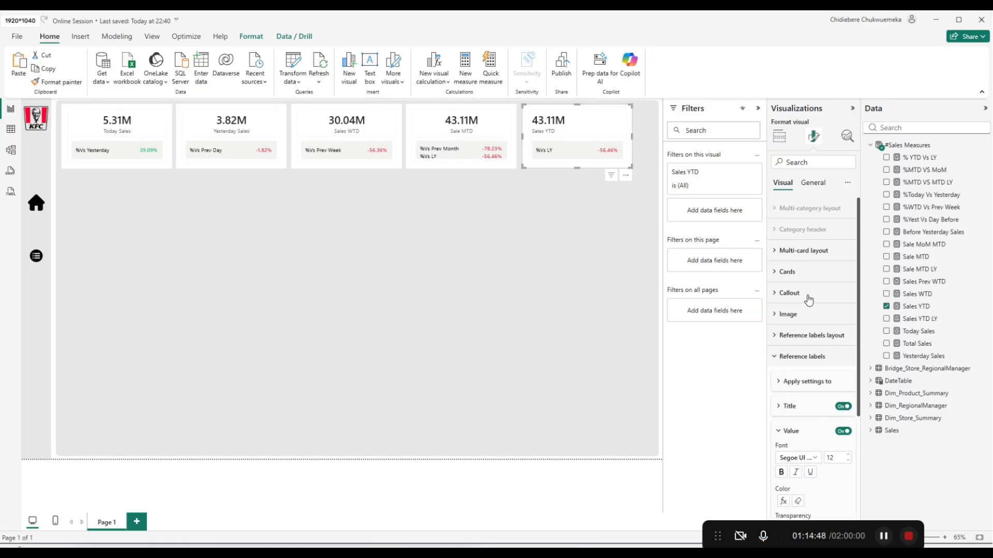
left_click(808, 293)
scroll(823, 383, "down", 1)
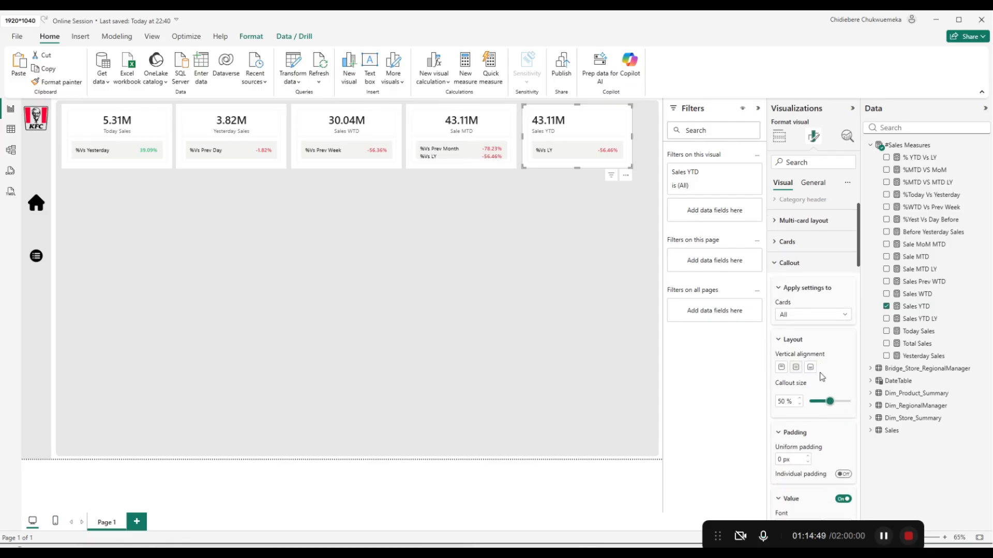
left_click(825, 291)
left_click(817, 318)
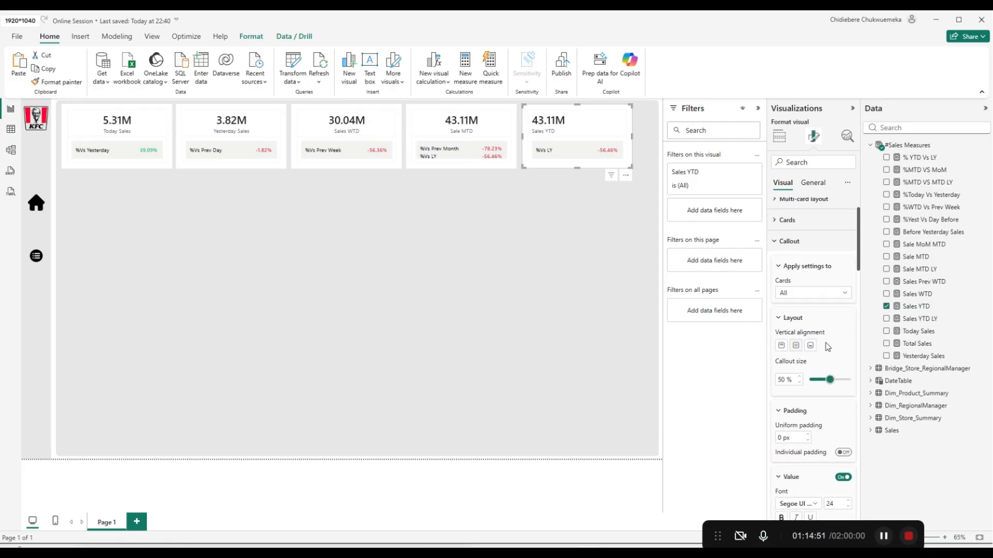
scroll(827, 346, "down", 5)
left_click(796, 350)
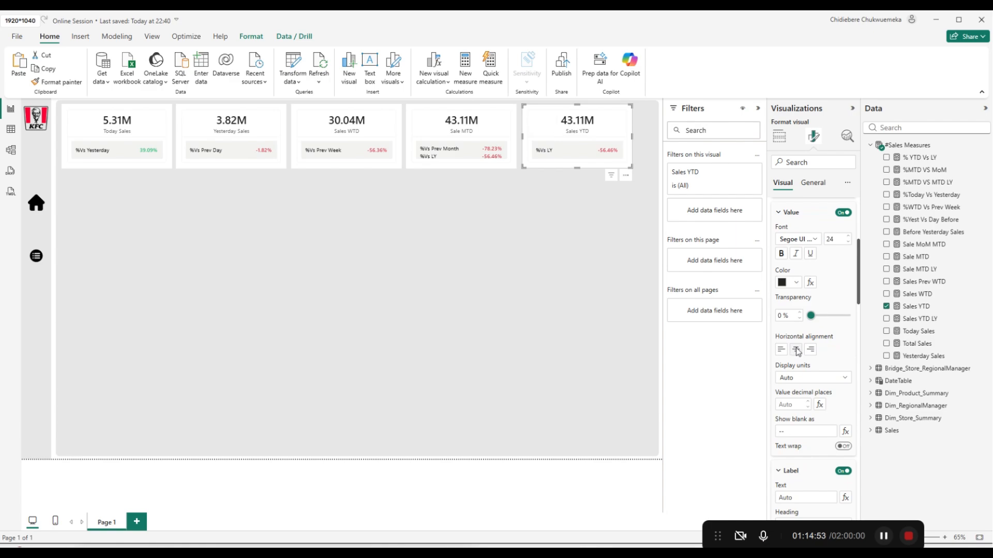
Move the Sales YTD card farther right, close to the right edge of the report page.
left_click(491, 351)
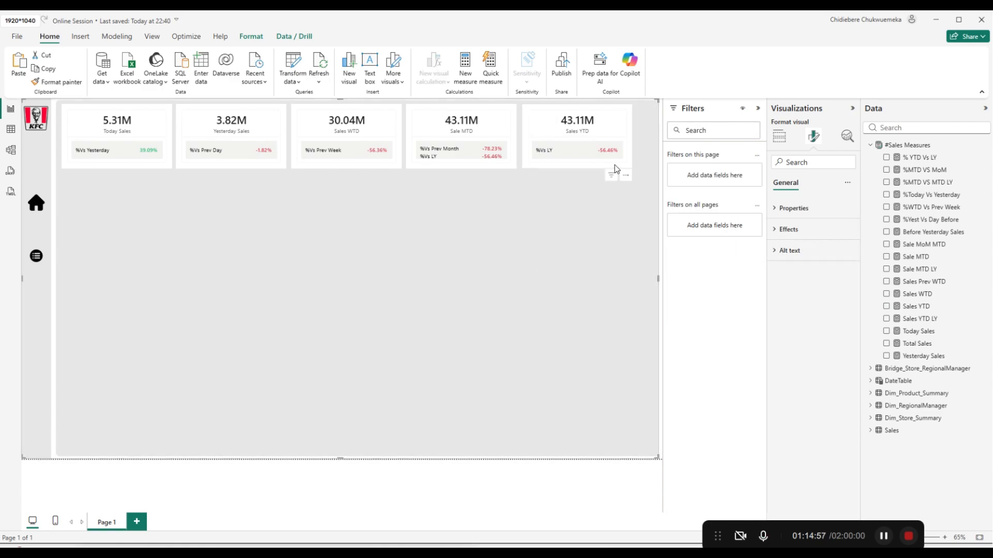
left_click(631, 166)
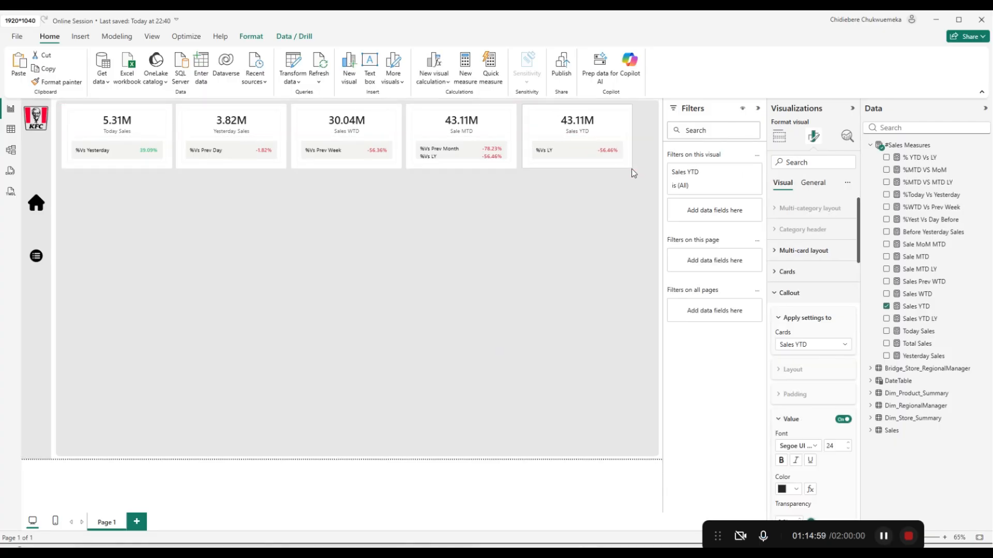
left_click_drag(631, 168, 634, 169)
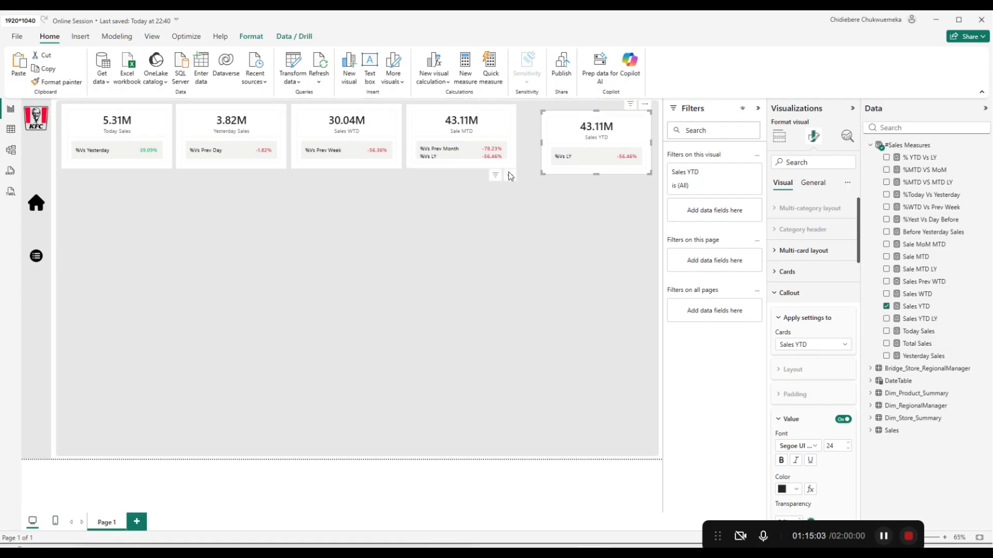
left_click(510, 172)
mouse_move(510, 172)
left_mouse_down()
mouse_move(518, 173)
mouse_move(511, 178)
left_mouse_up()
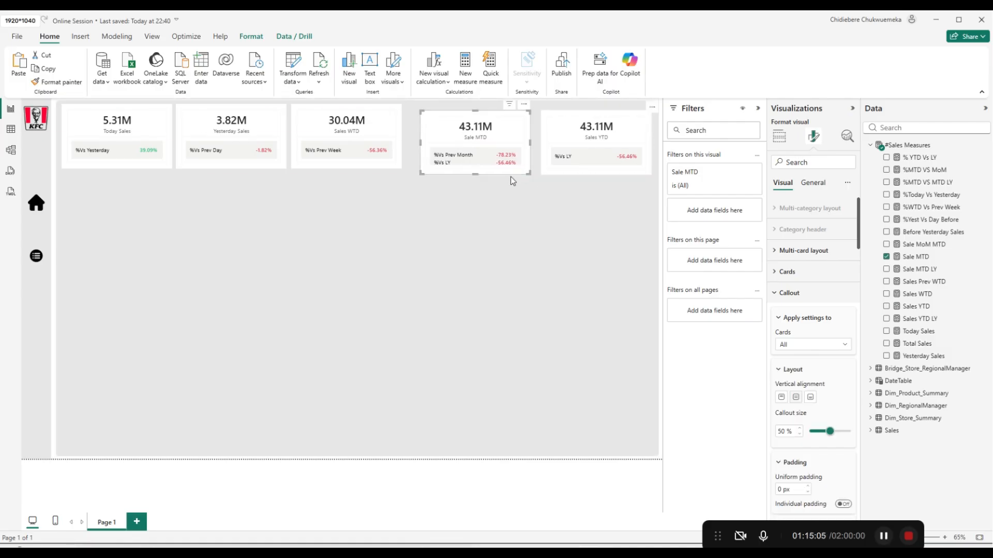
key("ctrl+z")
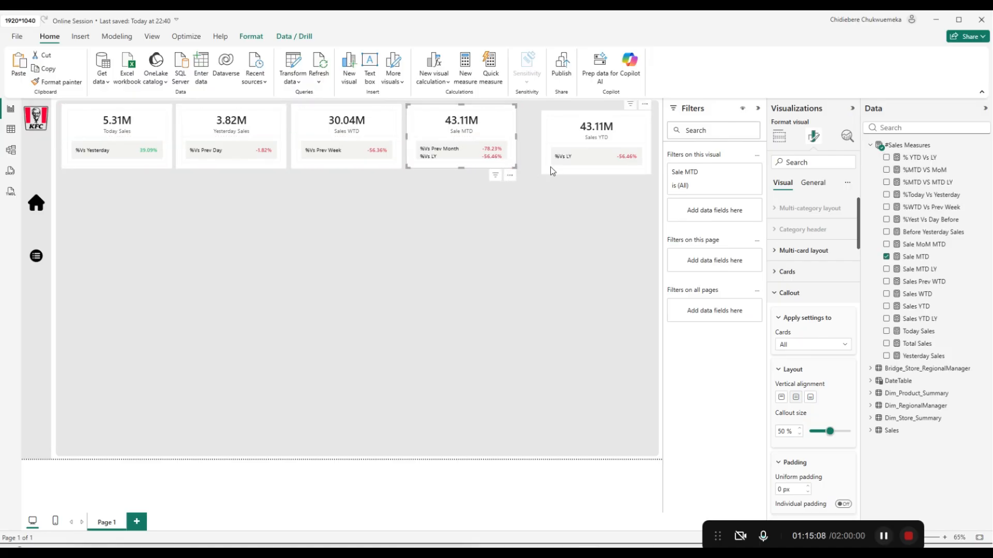
Move the Sales YTD card beside the Sale MTD card, aligned with the row of KPI cards.
left_click_drag(559, 170, 542, 167)
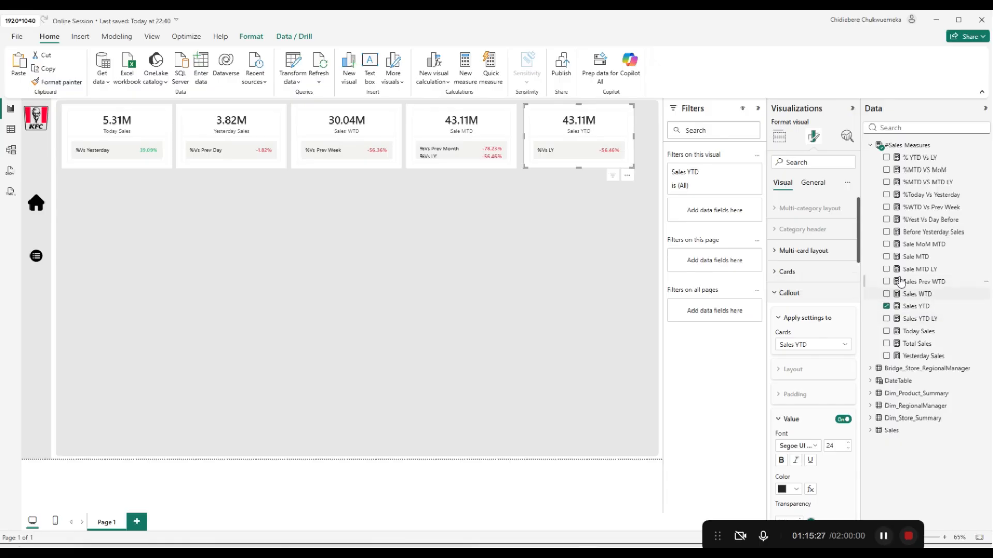
Insert a new matrix visual on the page and place it directly below the Today Sales card.
left_click(874, 146)
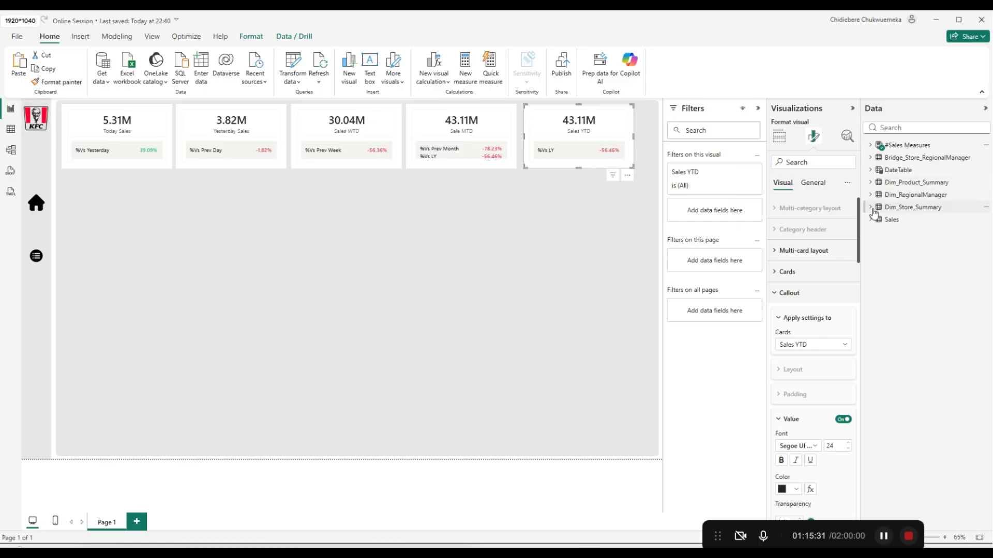
left_click(780, 135)
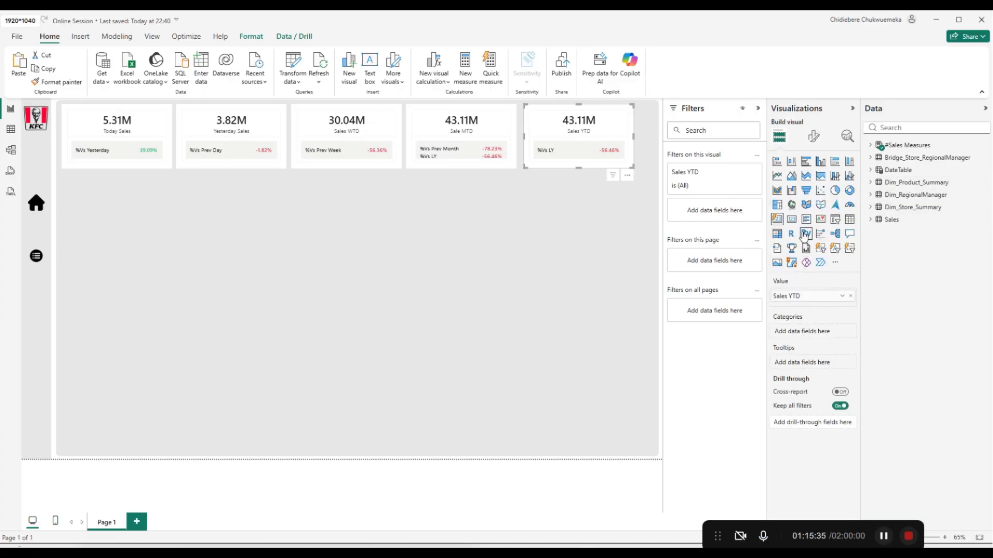
left_click(776, 234)
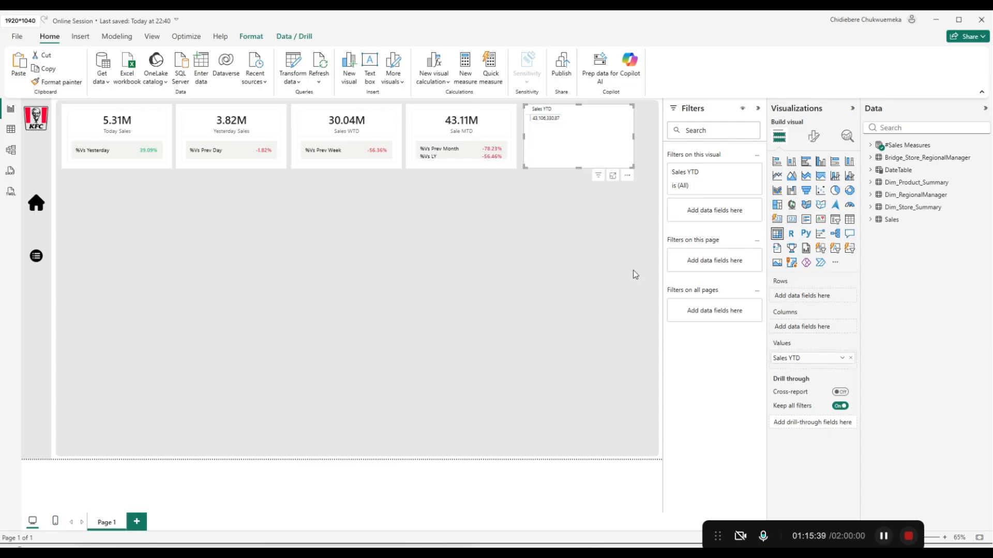
key("ctrl+z")
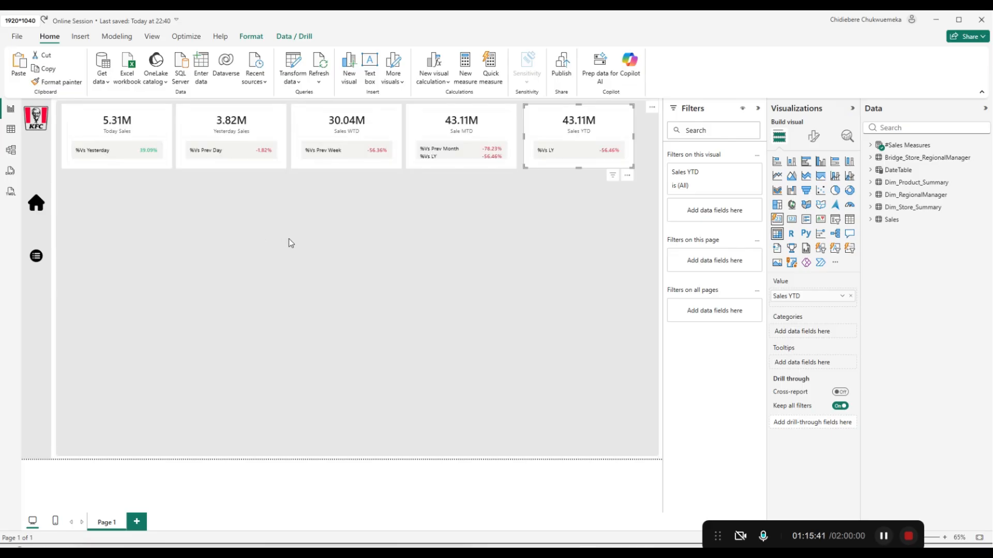
left_click(306, 248)
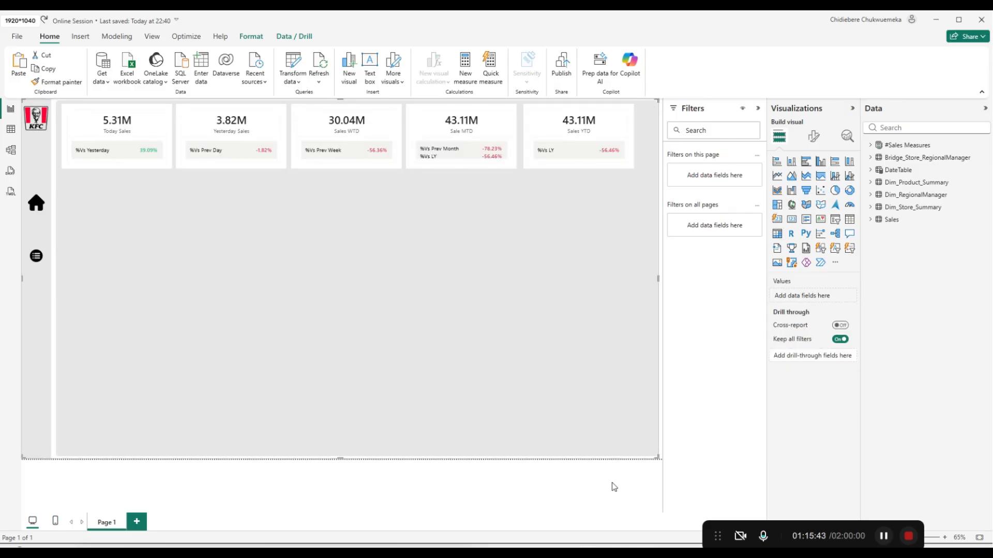
left_click(777, 234)
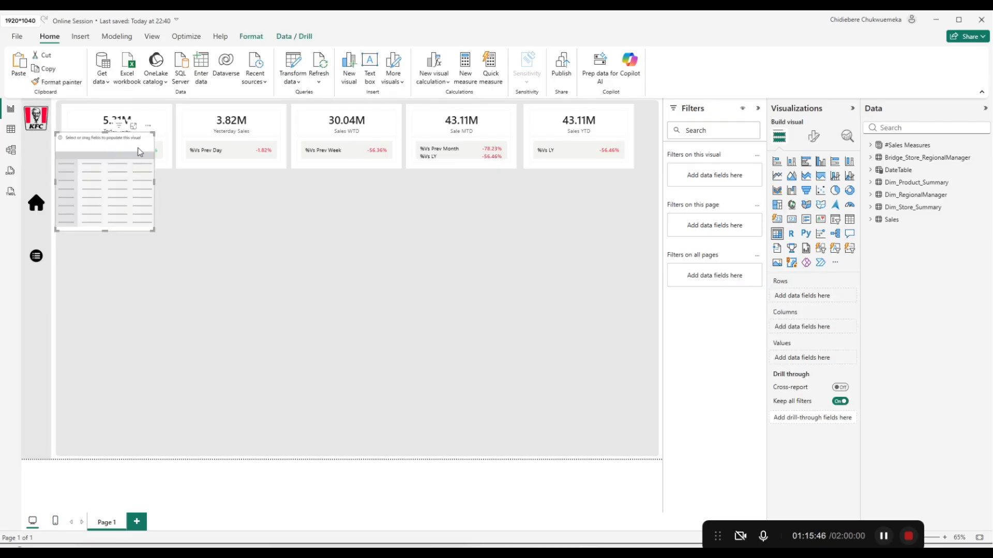
left_click_drag(140, 152, 147, 189)
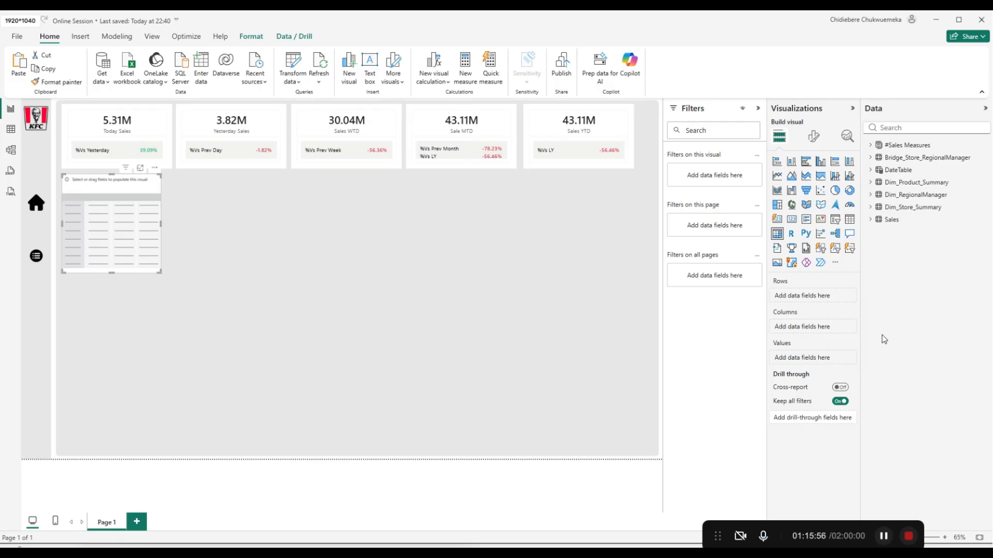
Widen the empty matrix so it spans the full row of KPI cards.
left_click(162, 223)
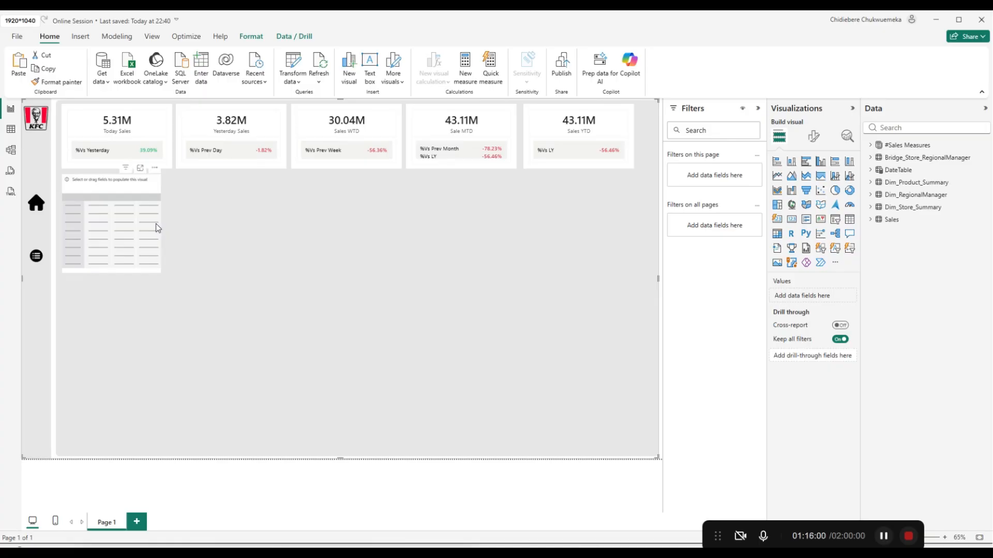
left_click(157, 223)
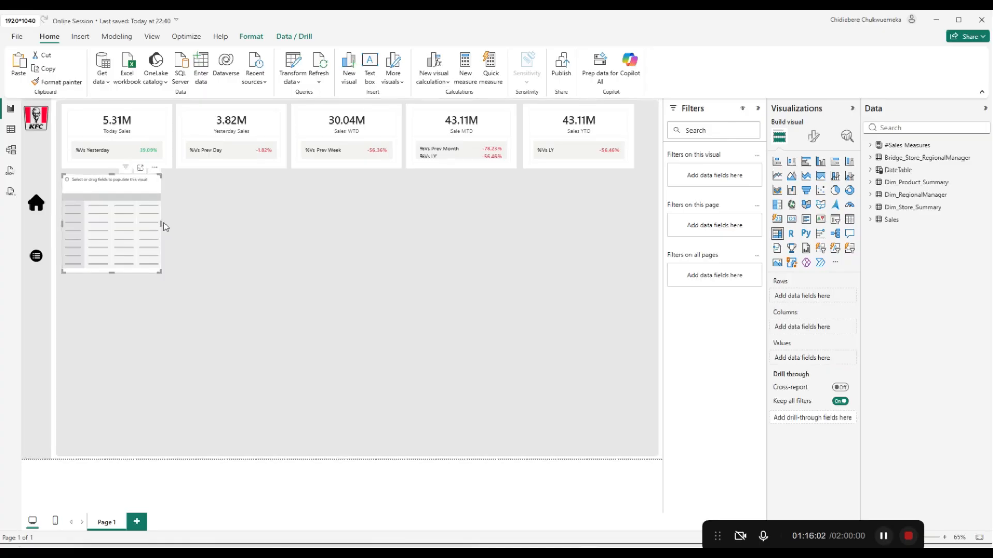
left_click_drag(164, 226, 641, 240)
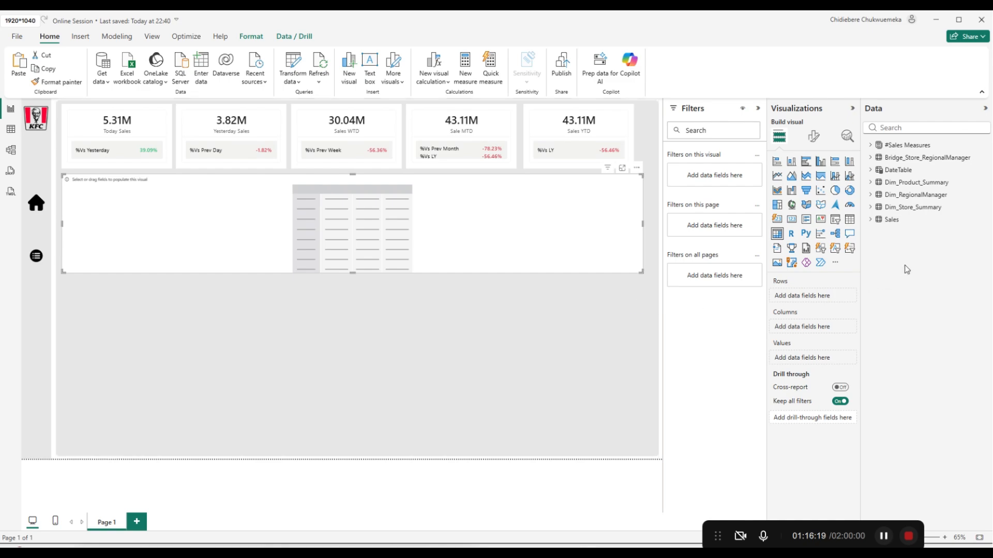
Add regional_manager_name from Bridge_Store_RegionalManager as the matrix rows.
left_click(872, 184)
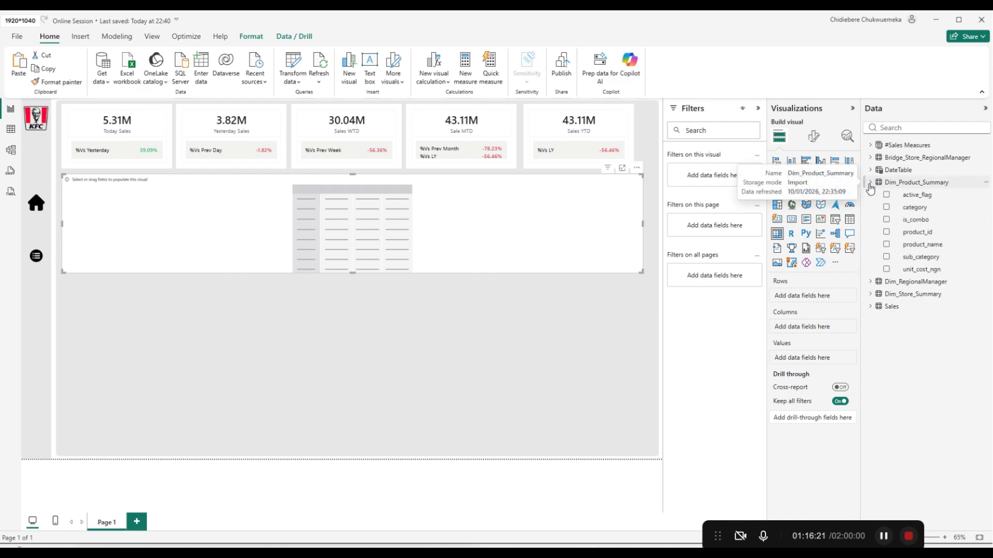
left_click(872, 158)
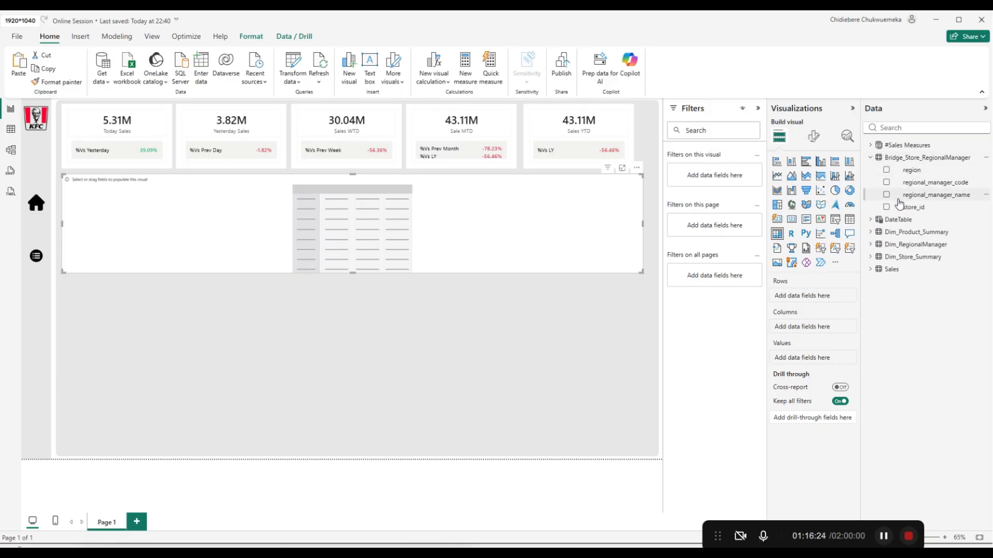
left_click(886, 195)
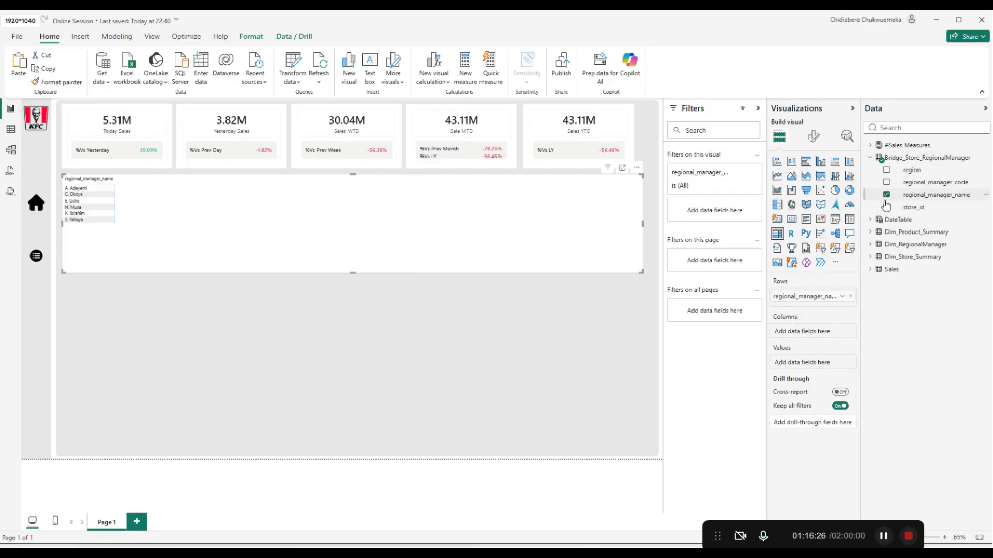
Set the matrix layout to Tabular and its style preset to Bold header.
left_click(813, 138)
left_click(804, 208)
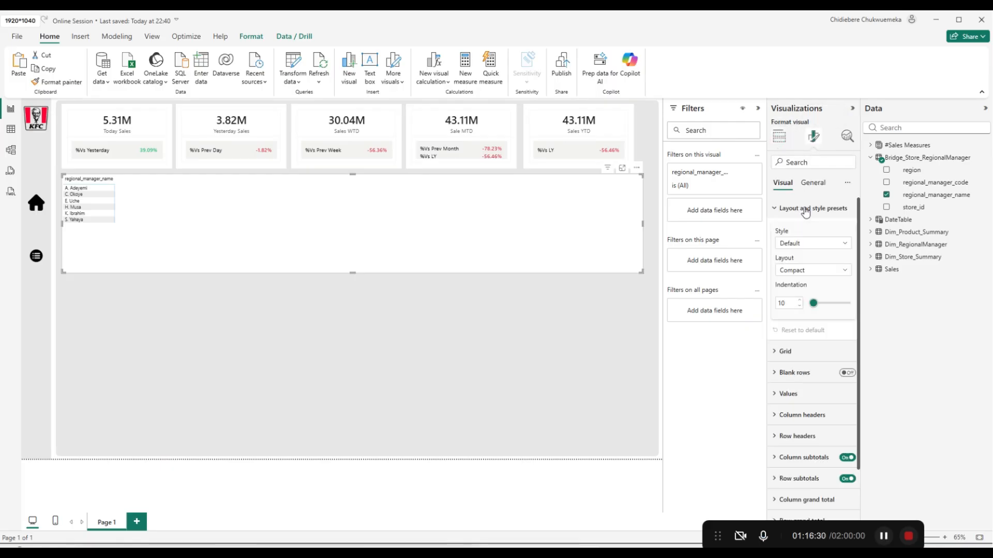
left_click(816, 270)
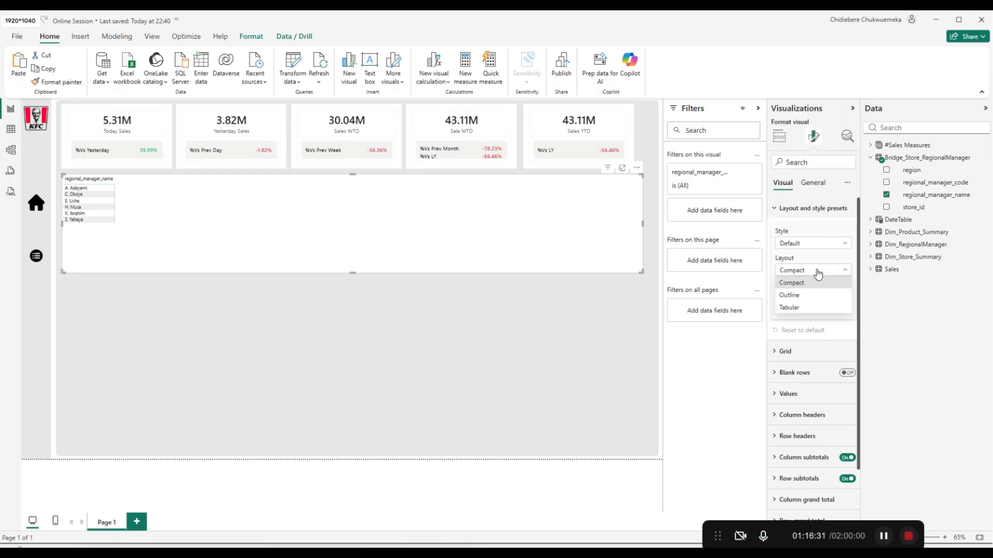
left_click(827, 309)
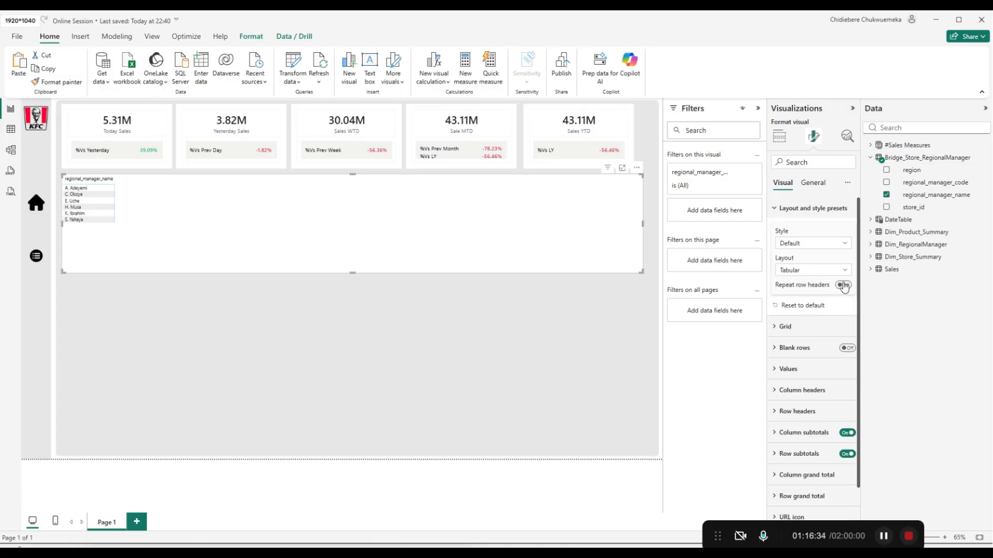
left_click(823, 249)
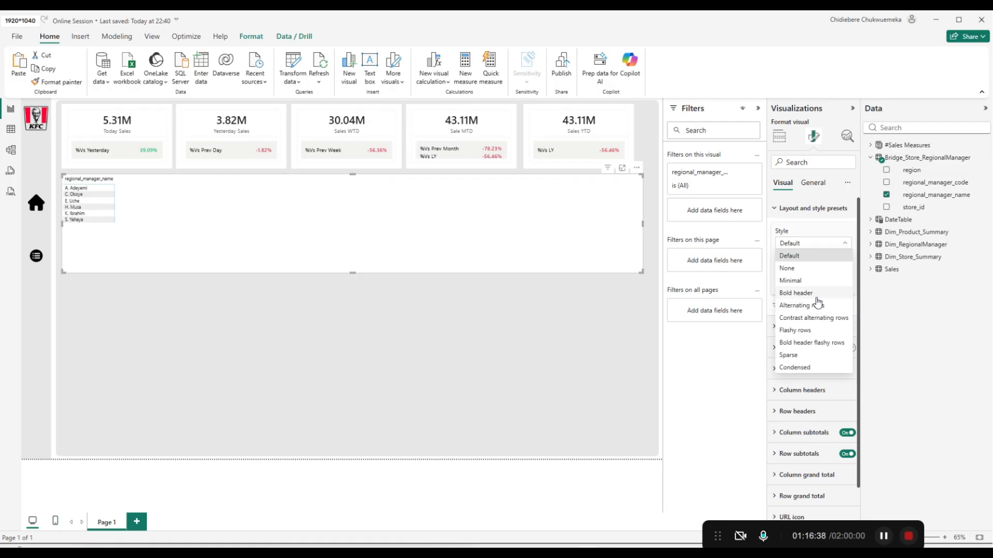
left_click(816, 293)
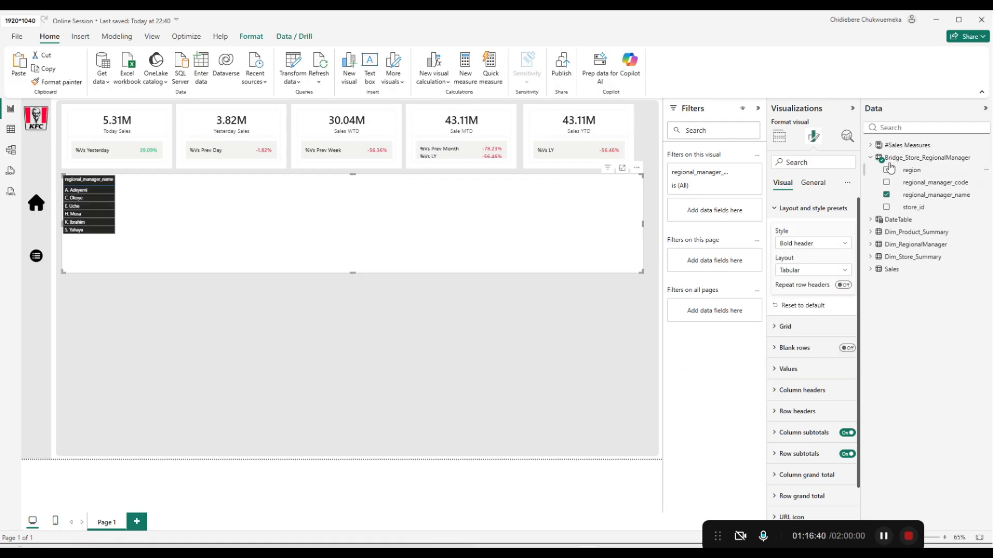
Add the Today Sales and %Today Vs Yesterday measures to the matrix values.
left_click(779, 138)
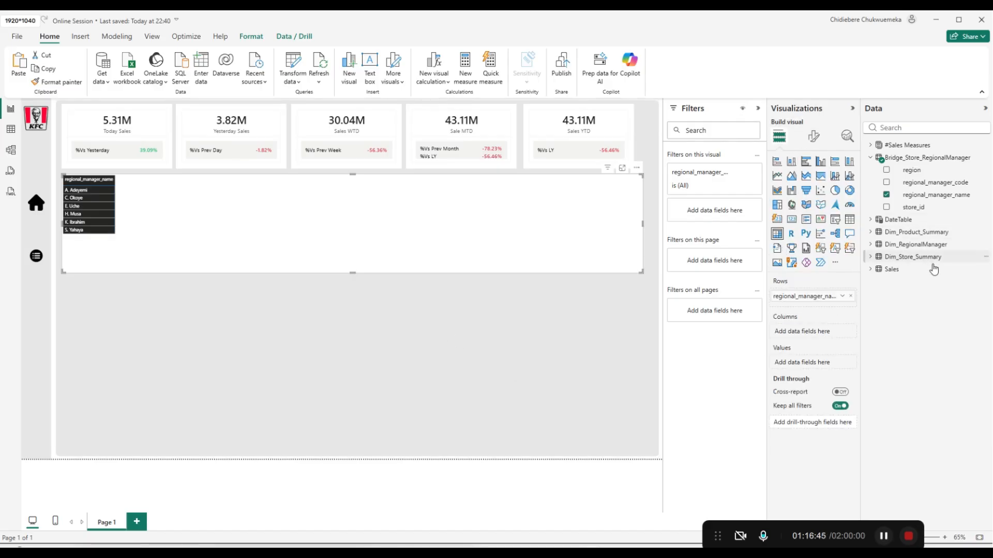
left_click(871, 158)
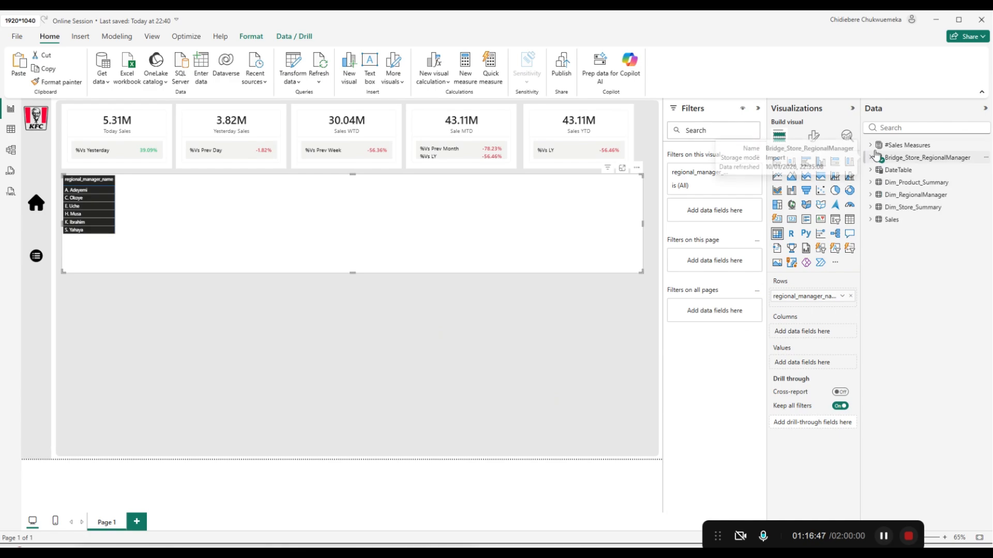
left_click(870, 146)
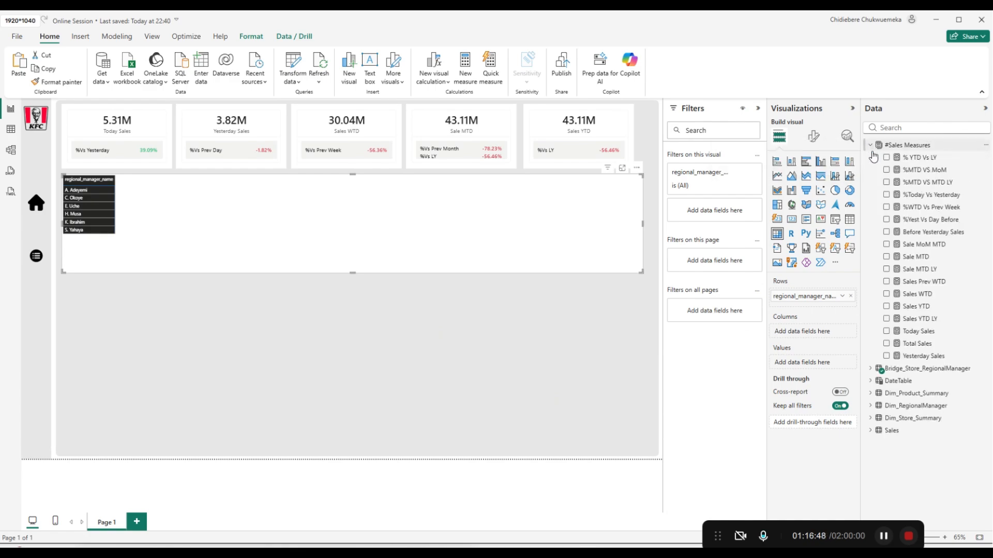
left_click(886, 331)
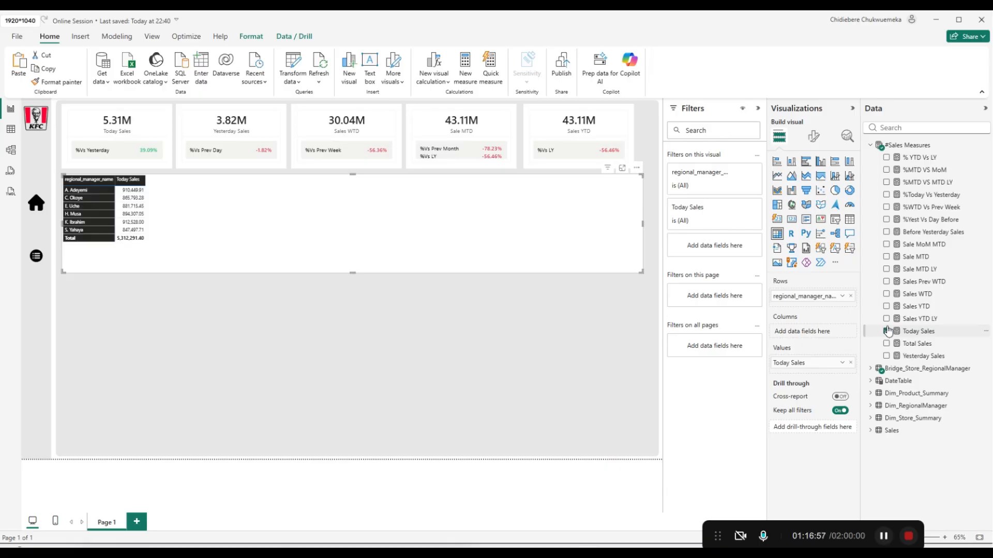
left_click(887, 195)
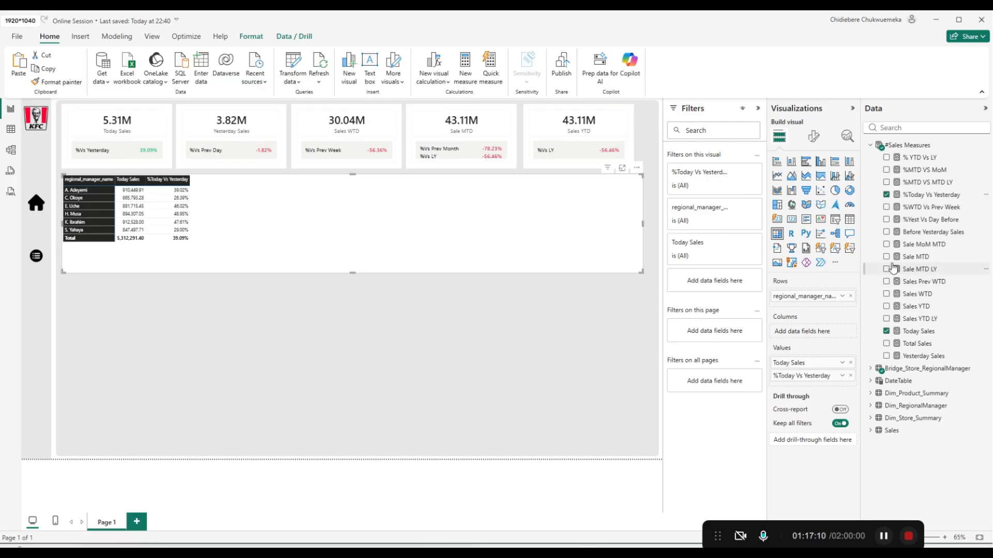
Add Yesterday Sales and %Yest Vs Day Before to the matrix values, leaving out Before Yesterday Sales.
left_click(886, 357)
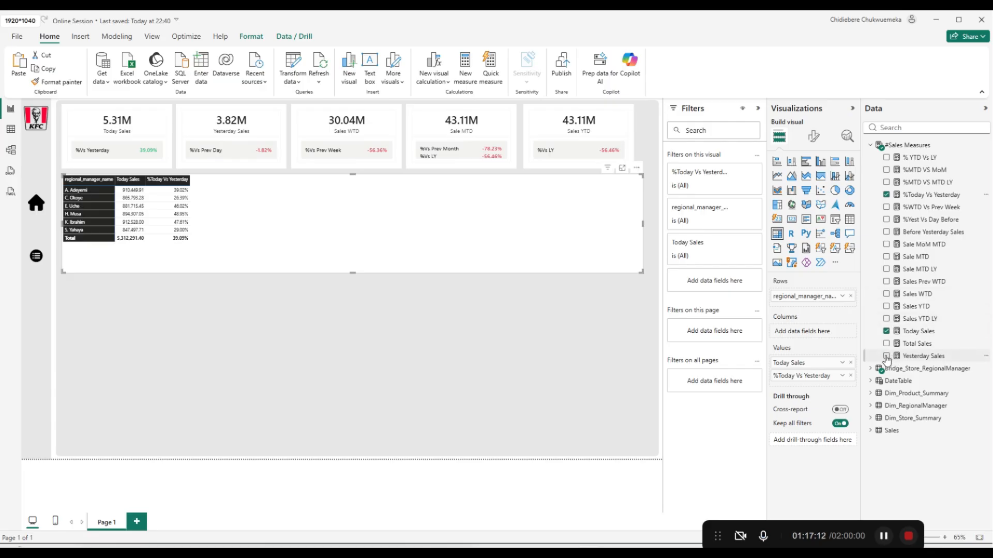
left_click(886, 232)
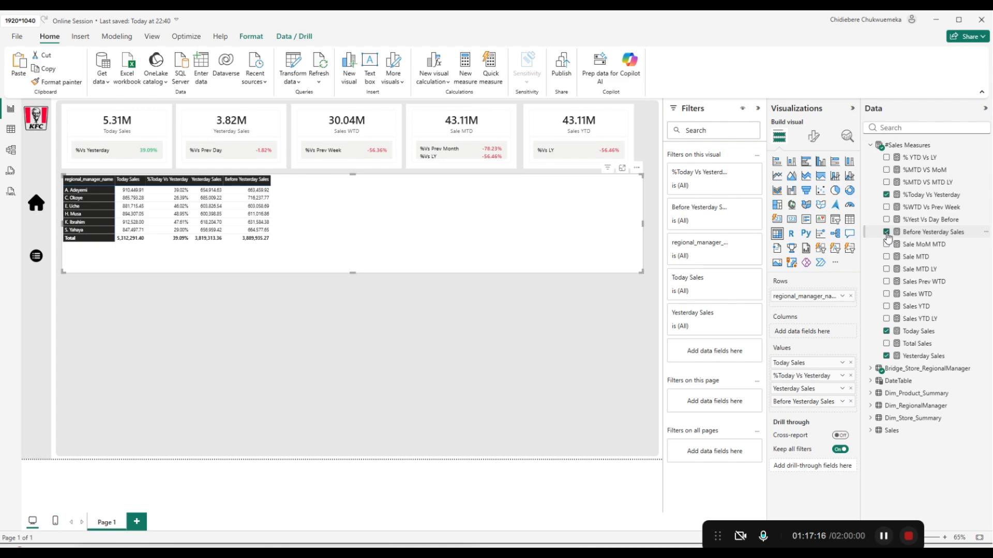
left_click(886, 232)
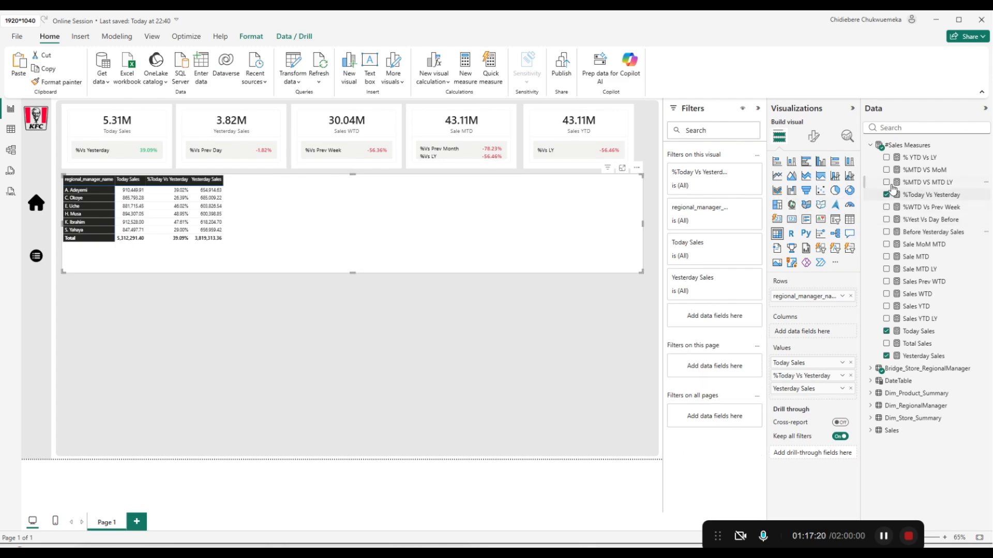
left_click(886, 221)
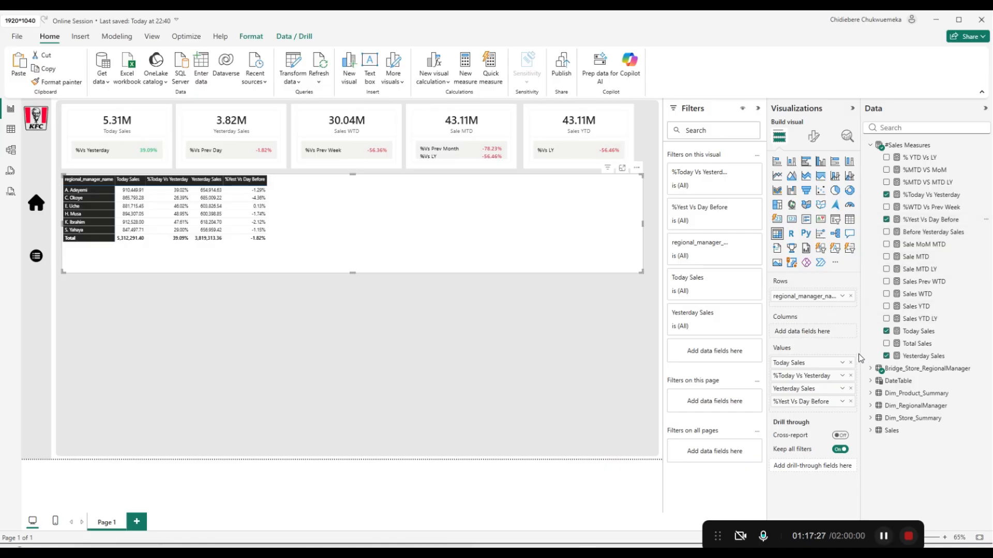
Add Sales WTD, %WTD Vs Prev Week, Sale MTD, %MTD VS MoM and %MTD VS MTD LY to the matrix values.
left_click(886, 294)
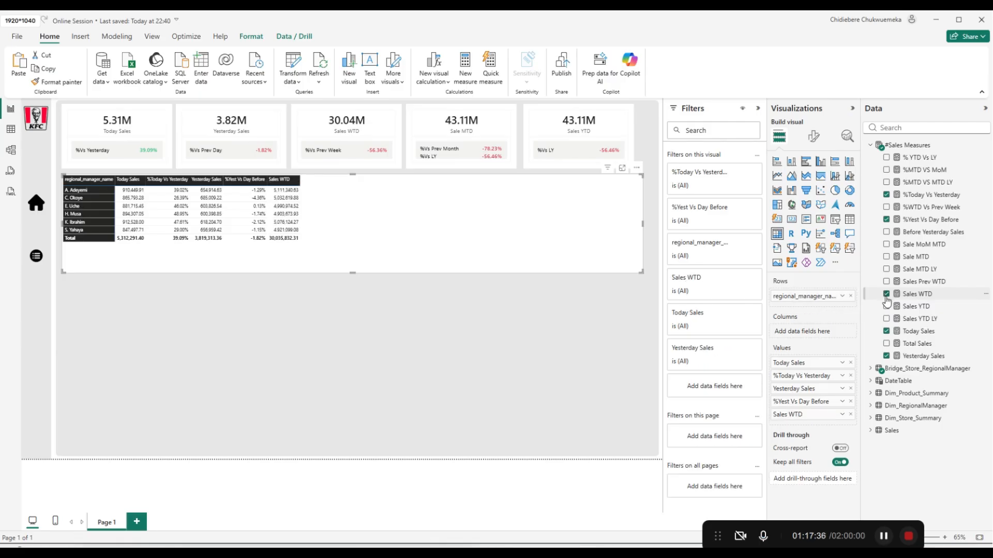
left_click(886, 207)
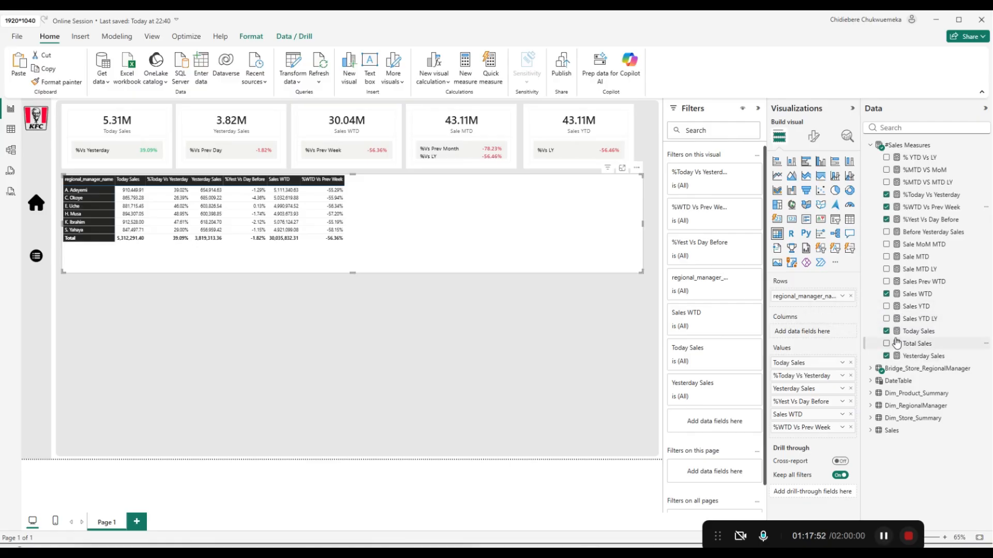
left_click(886, 257)
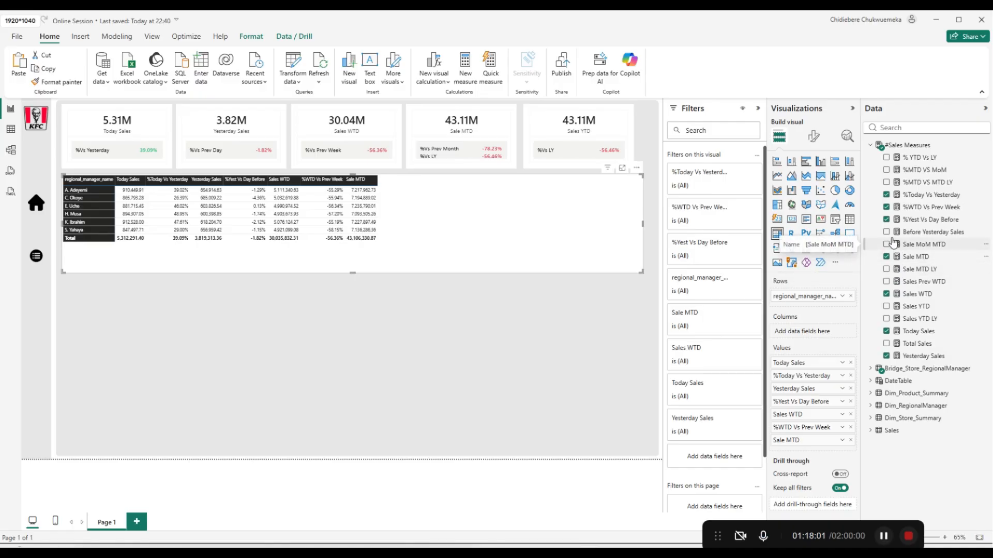
left_click(887, 170)
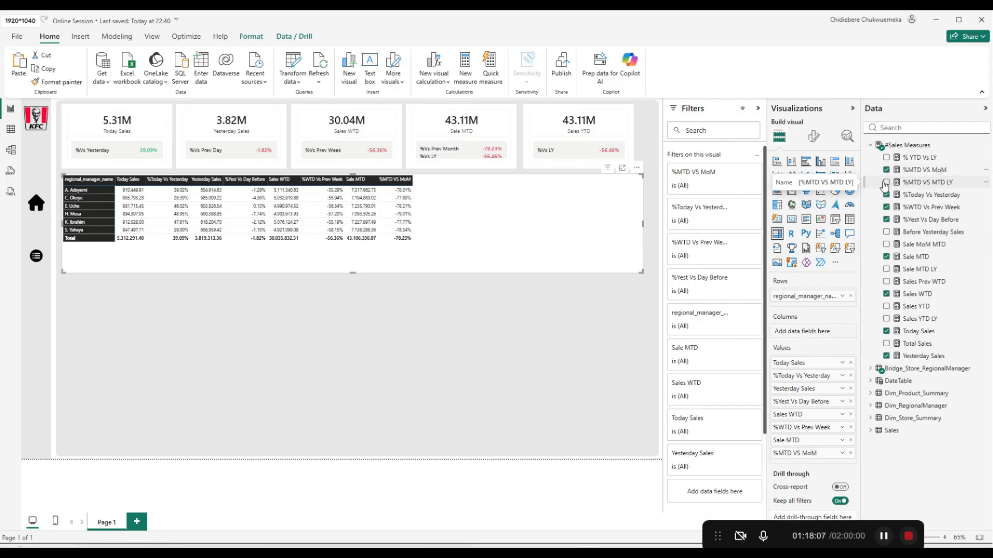
left_click(887, 183)
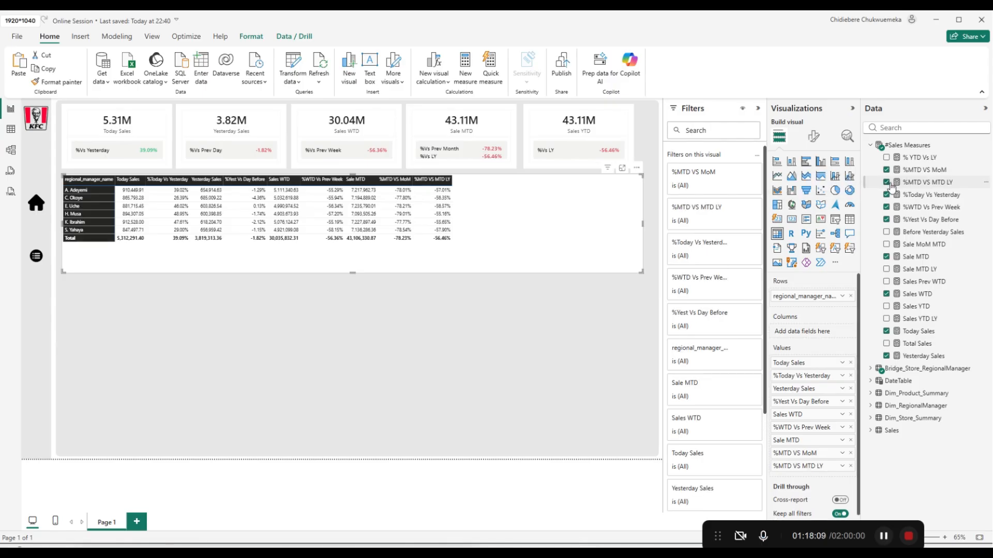
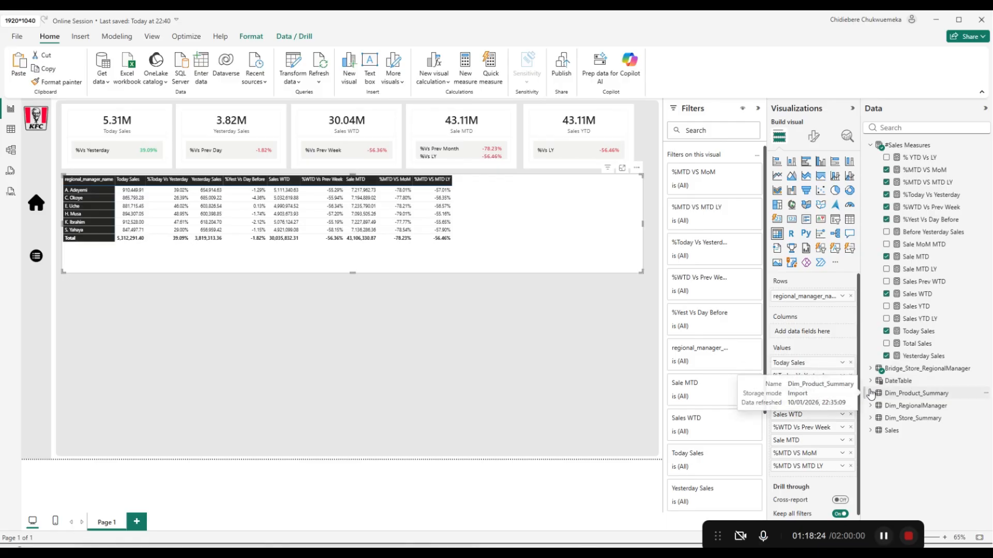
Add the Sales YTD and % YTD Vs LY measures to the matrix values.
left_click(887, 306)
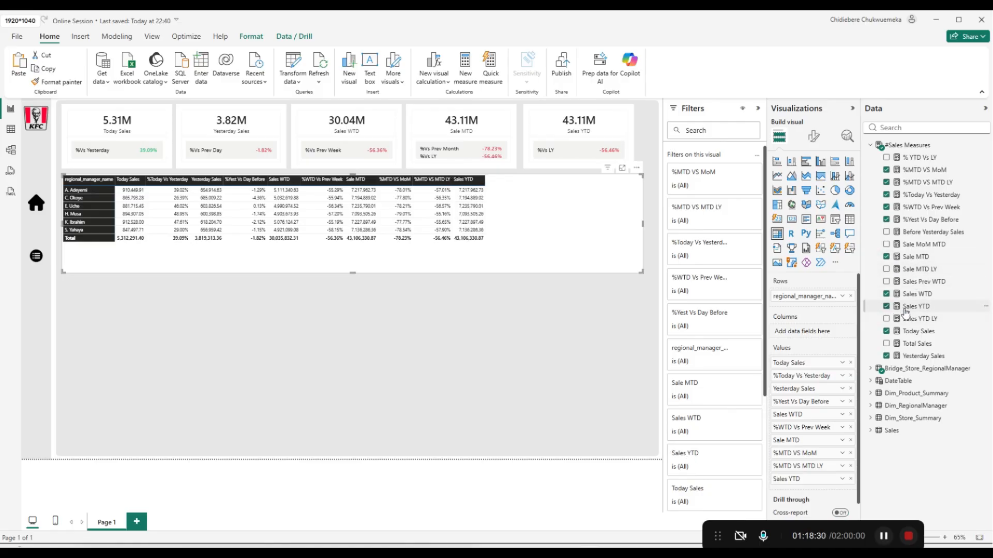
left_click(886, 157)
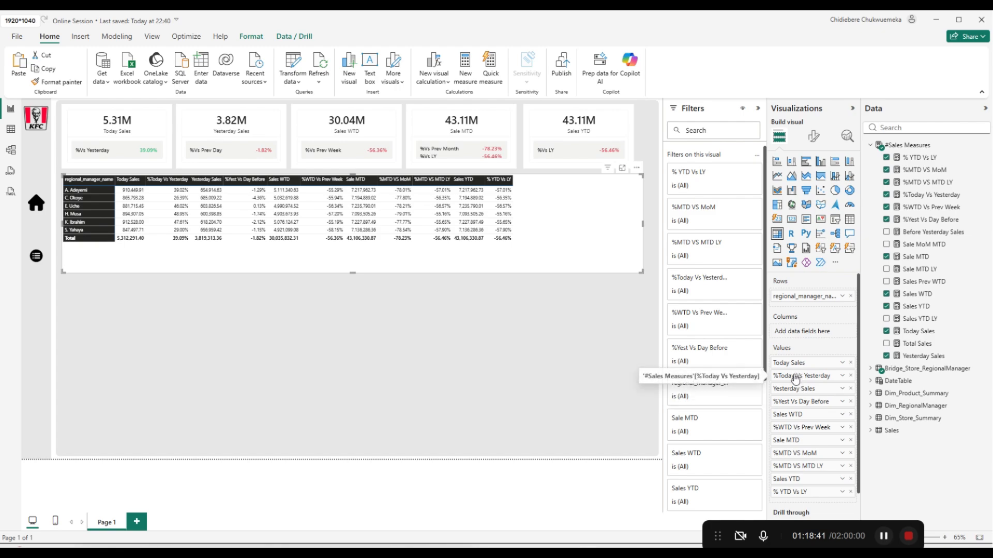
Rename the matrix's regional_manager_name row field as Regional Managers.
double_click(815, 297)
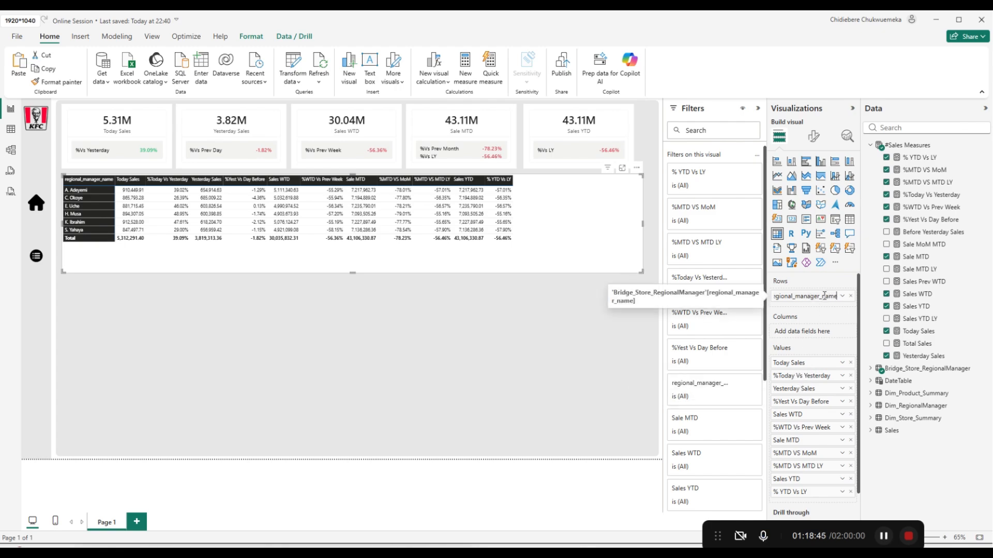
double_click(826, 296)
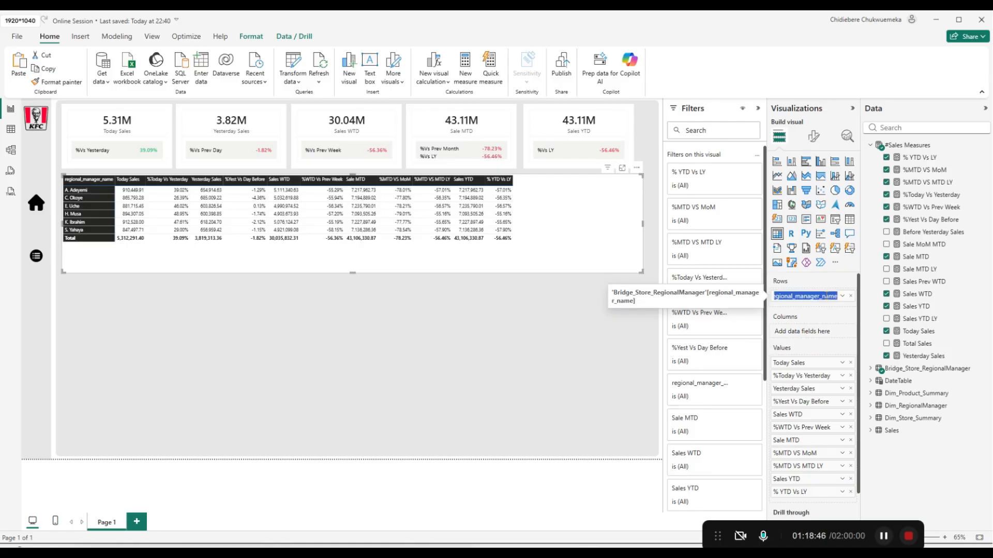
left_click(838, 298)
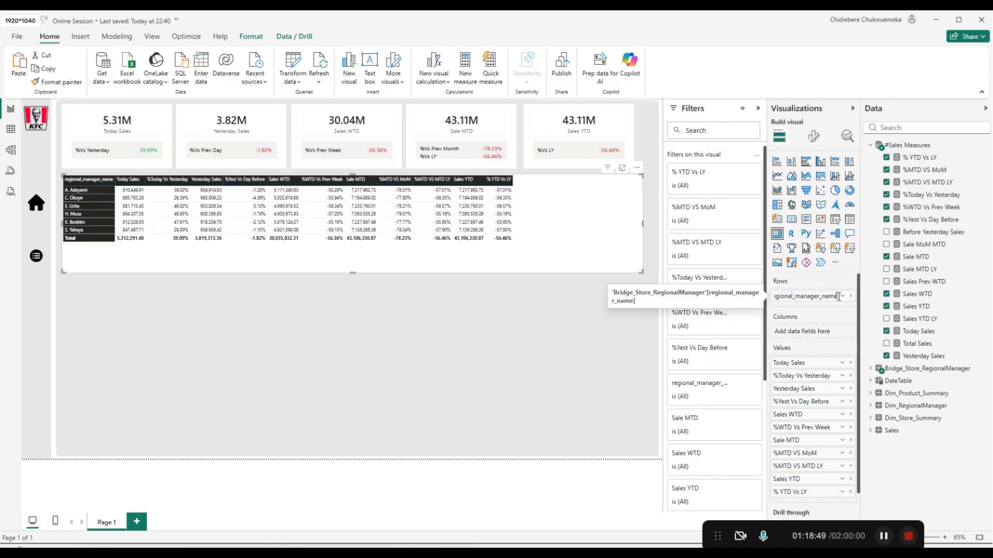
key("BackSpace")
key("BackSpace")
key("BackSpace")
key("BackSpace")
key("BackSpace")
key("BackSpace")
type("M")
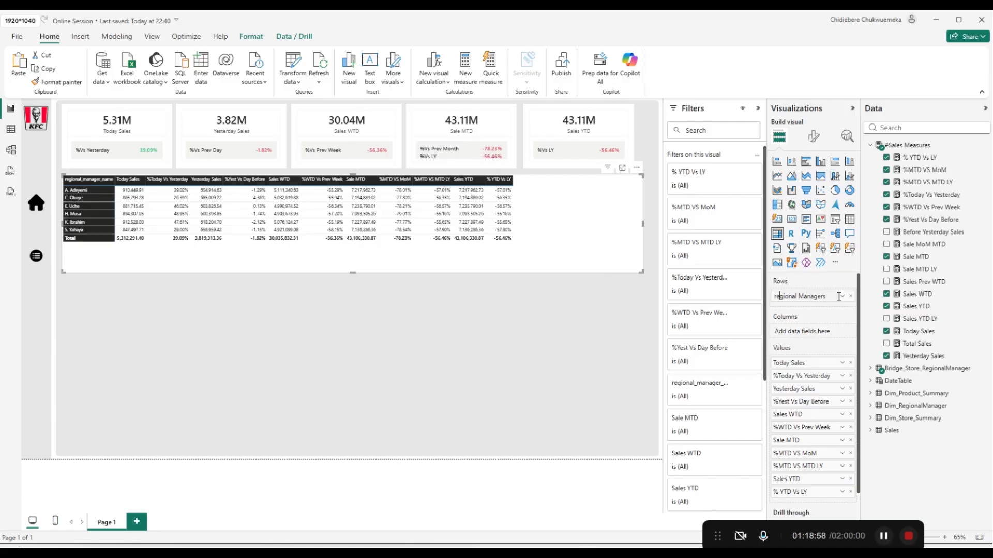
key("Delete")
type("R")
key("Return")
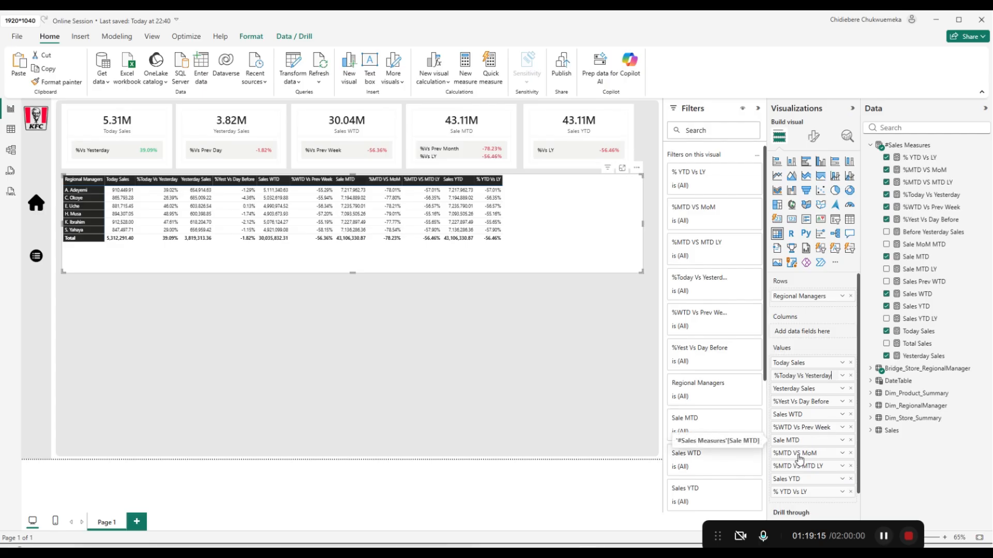
Rename the %Yest Vs Day Before value in the matrix as %Yesterday Vs Prev Day.
left_click(801, 406)
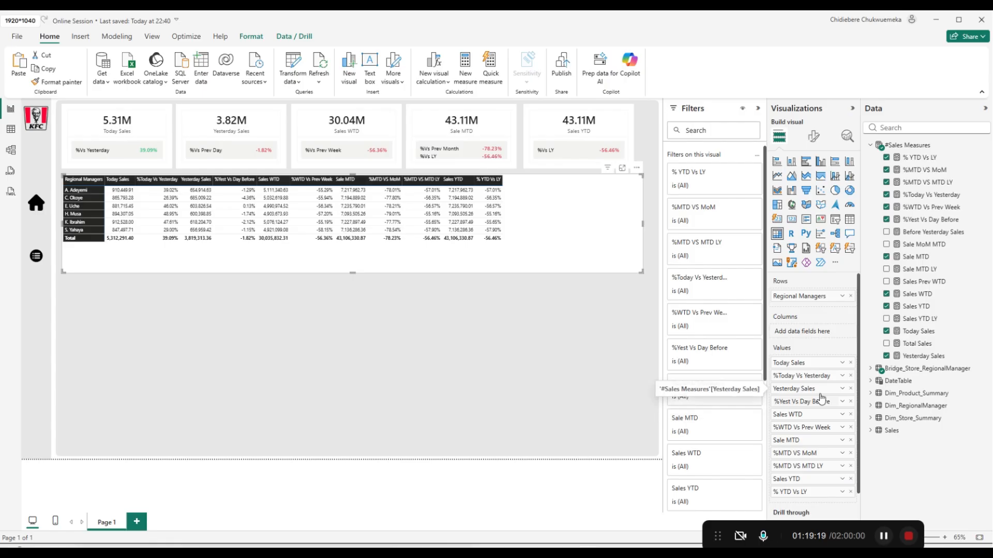
type("erday")
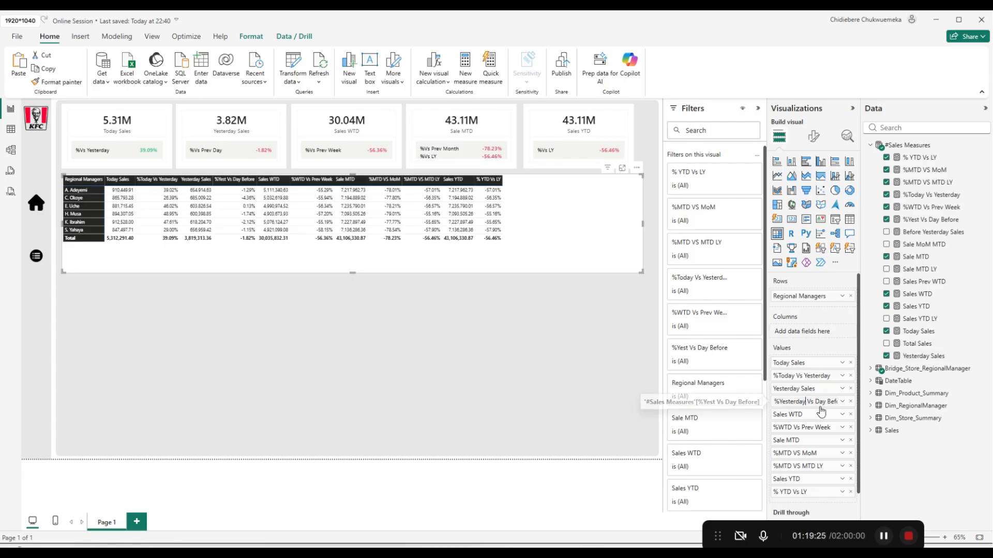
double_click(819, 402)
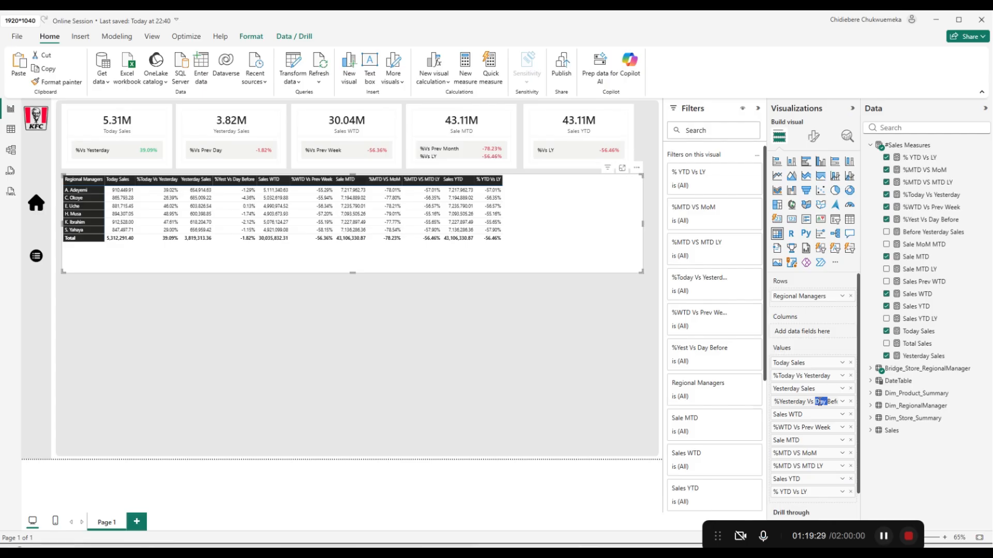
left_click(819, 402)
type("Prev")
key("Return")
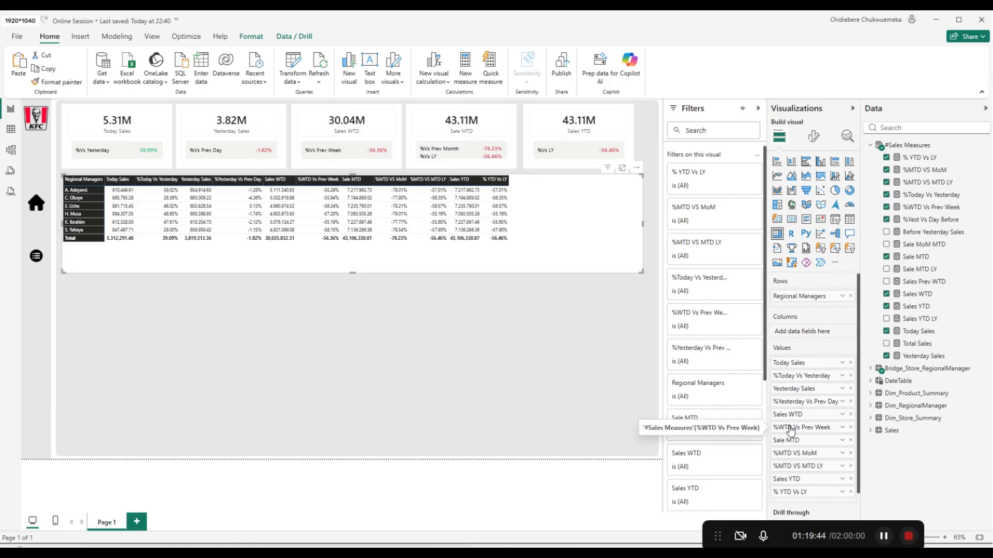
Rename the %WTD Vs Prev Week value in the matrix as %WTD Vs Prev WTD.
double_click(817, 428)
double_click(825, 427)
type("W")
key("Return")
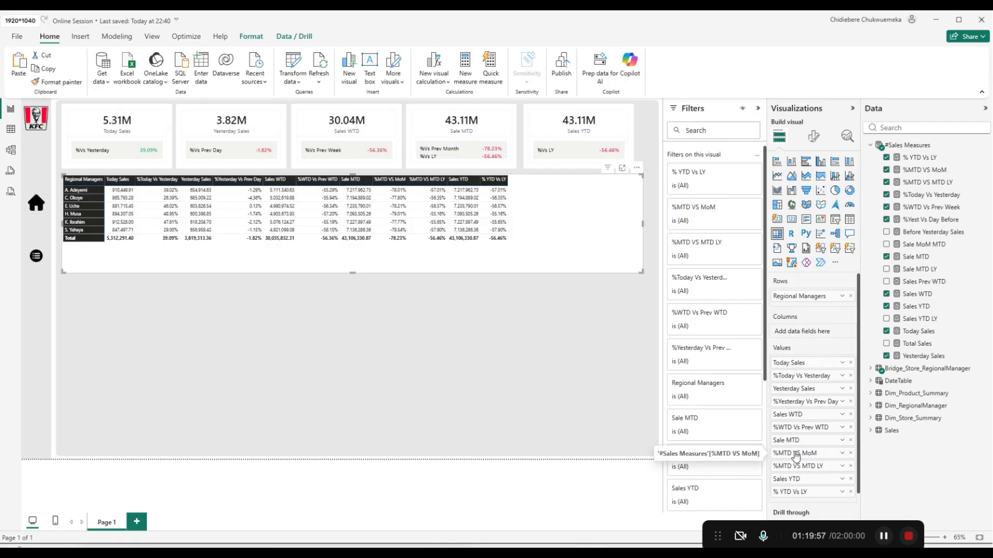
Rename the %MTD VS MoM value in the matrix as %MTD VS Prev Month.
double_click(817, 454)
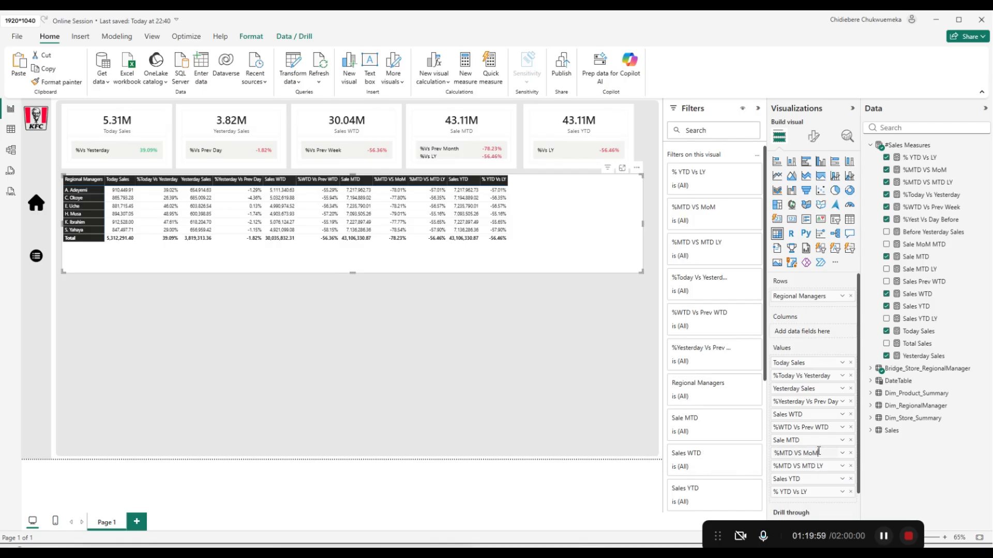
double_click(814, 453)
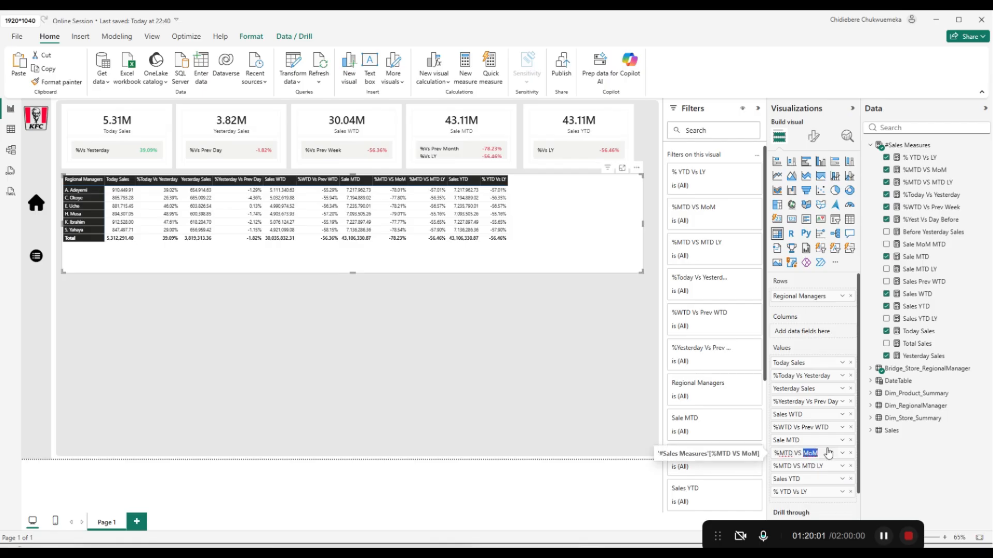
type("Prev Month")
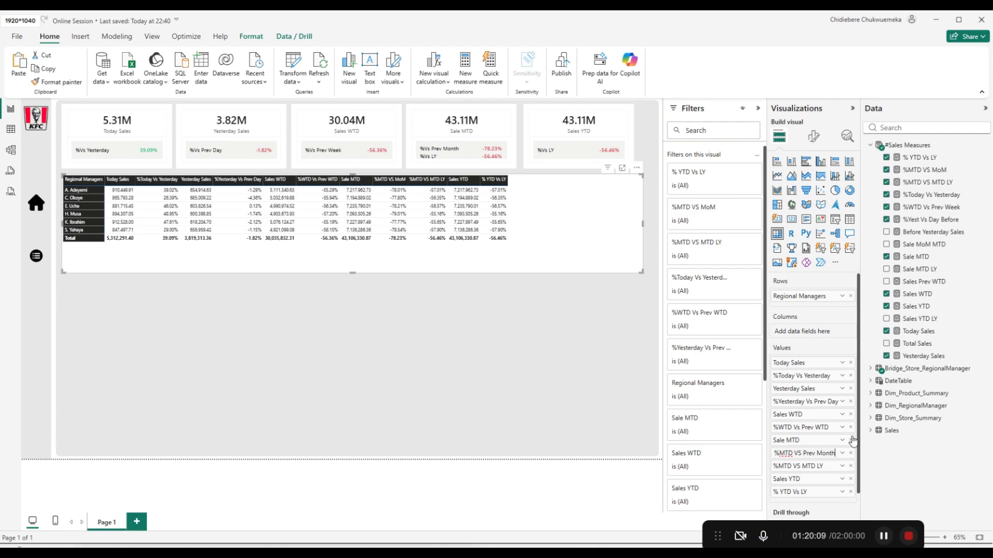
left_click(858, 438)
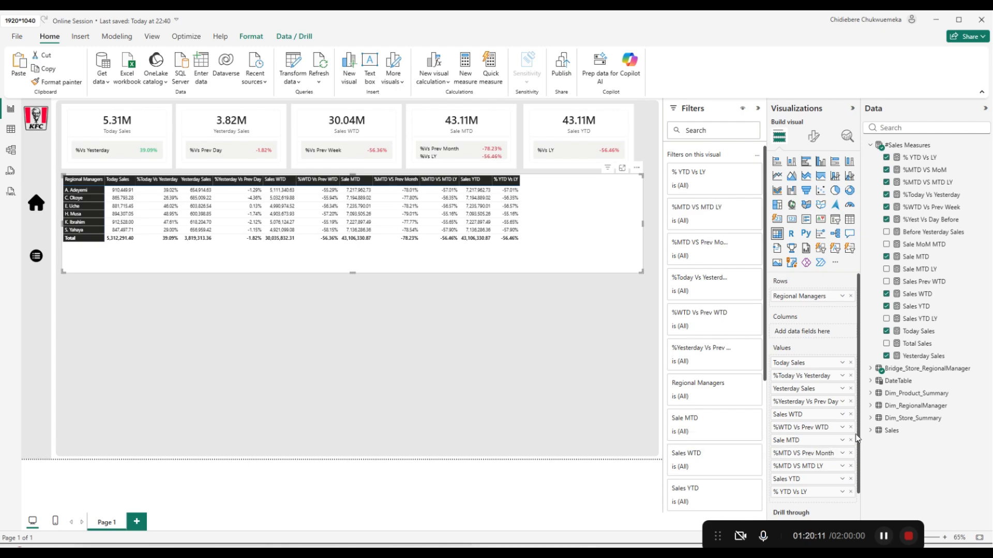
double_click(814, 466)
left_click(612, 443)
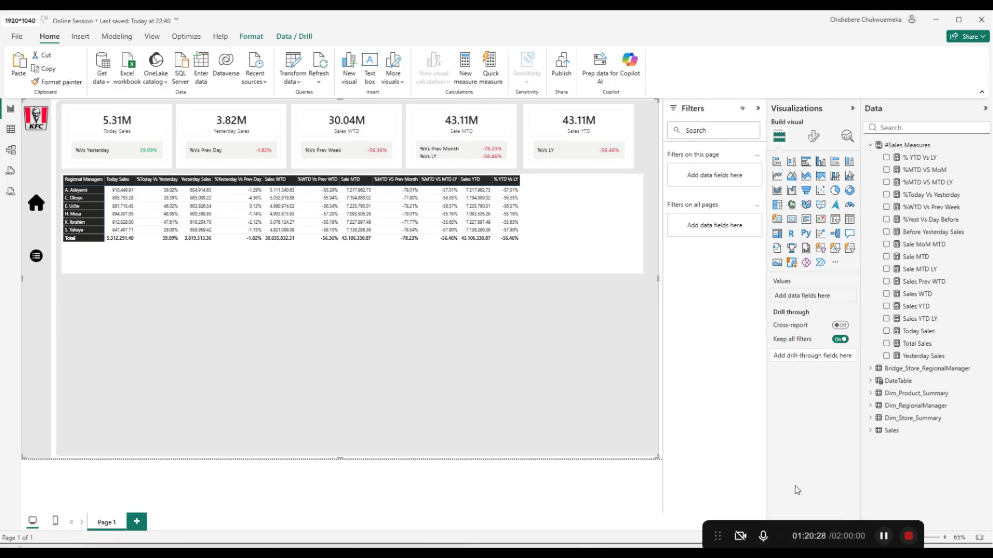
Turn on the matrix's horizontal and vertical gridlines and color both black.
left_click(608, 254)
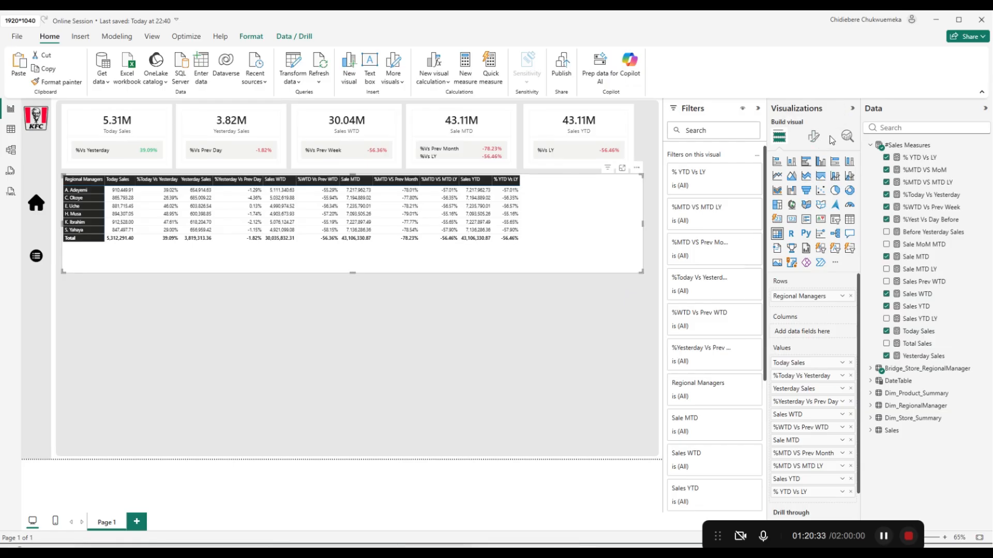
left_click(814, 137)
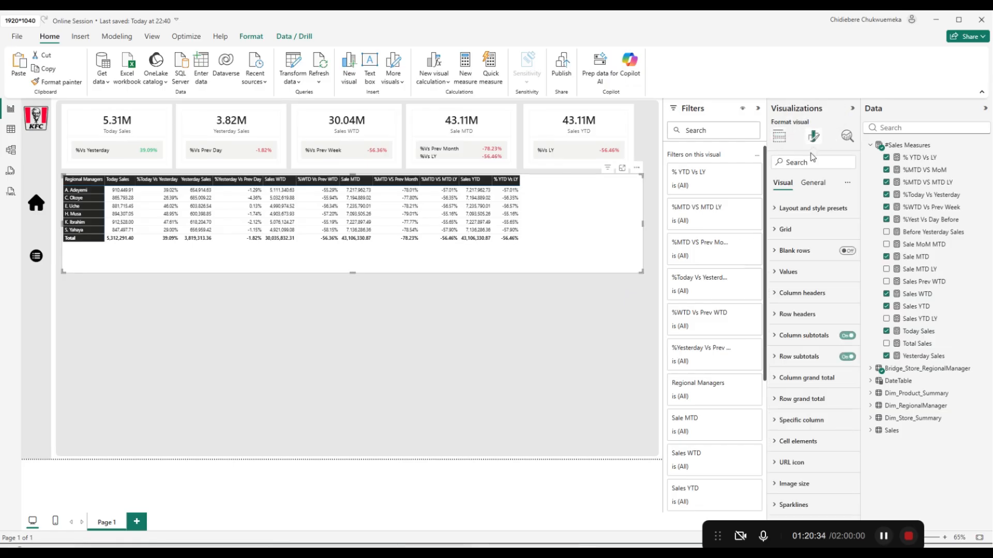
left_click(808, 272)
left_click(808, 273)
left_click(819, 229)
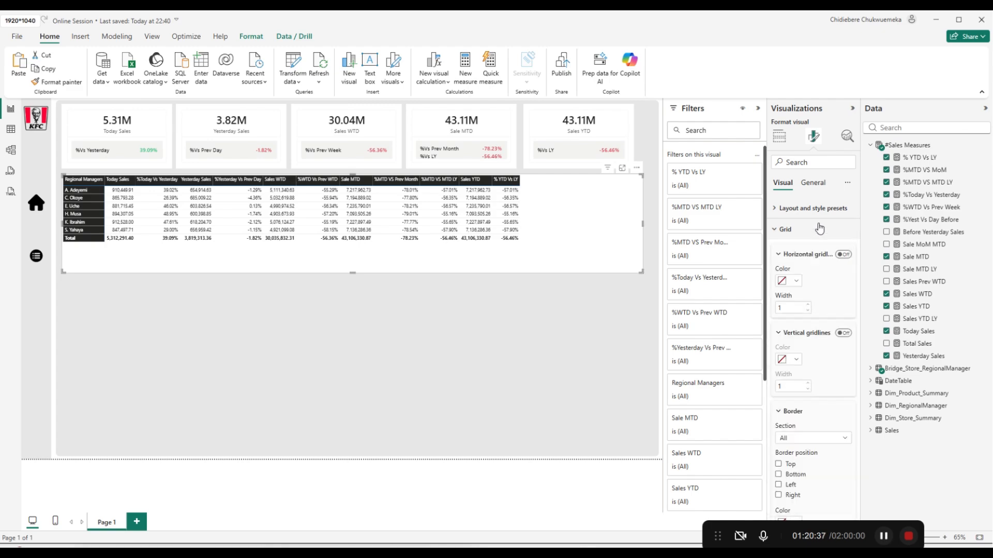
left_click(843, 333)
left_click(796, 282)
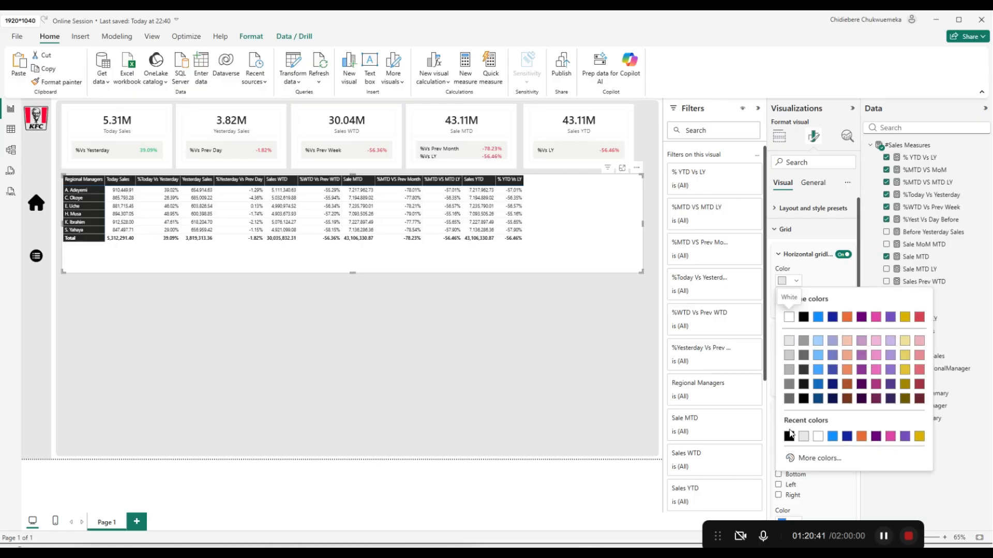
left_click(789, 436)
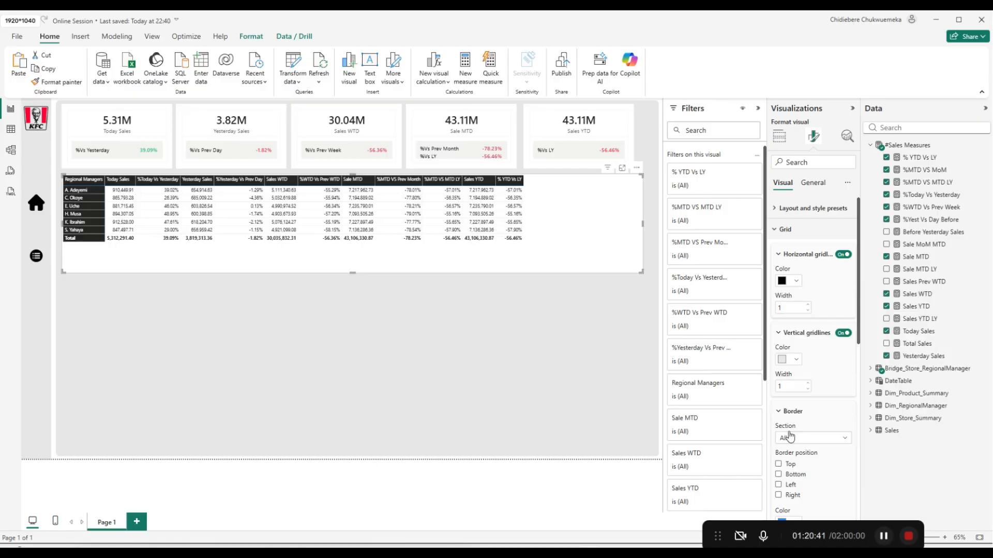
left_click(796, 359)
left_click(788, 315)
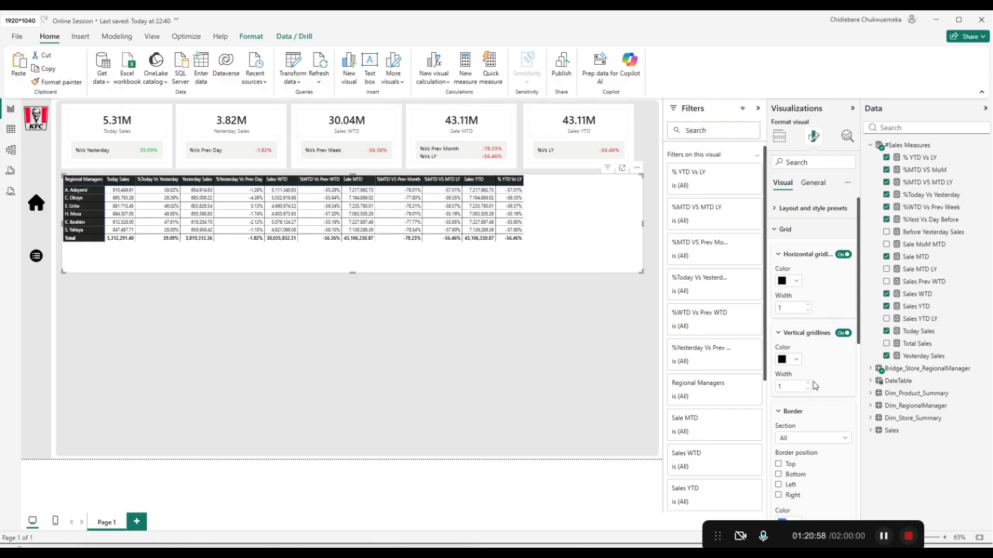
Set the matrix grid's border color to black for all sections.
scroll(815, 354, "down", 3)
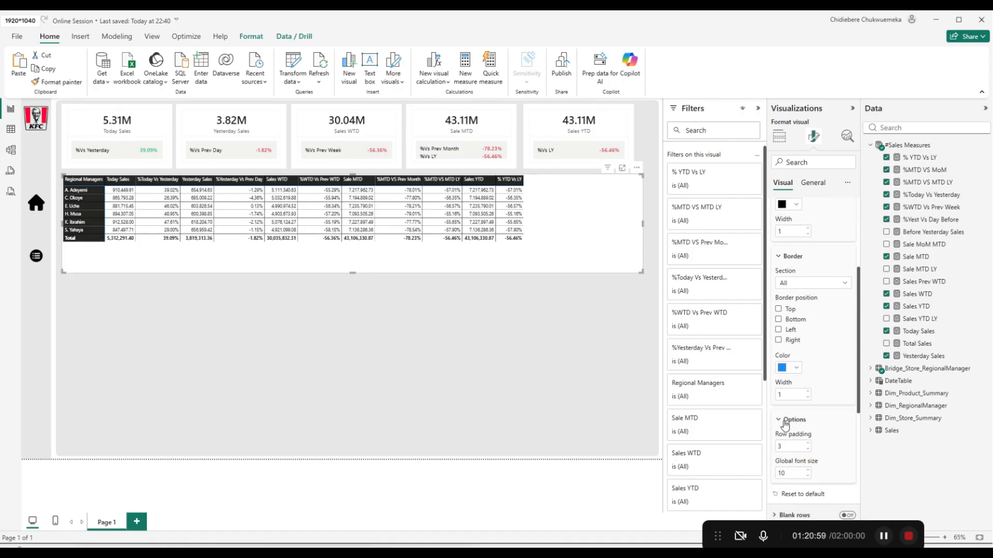
left_click(796, 368)
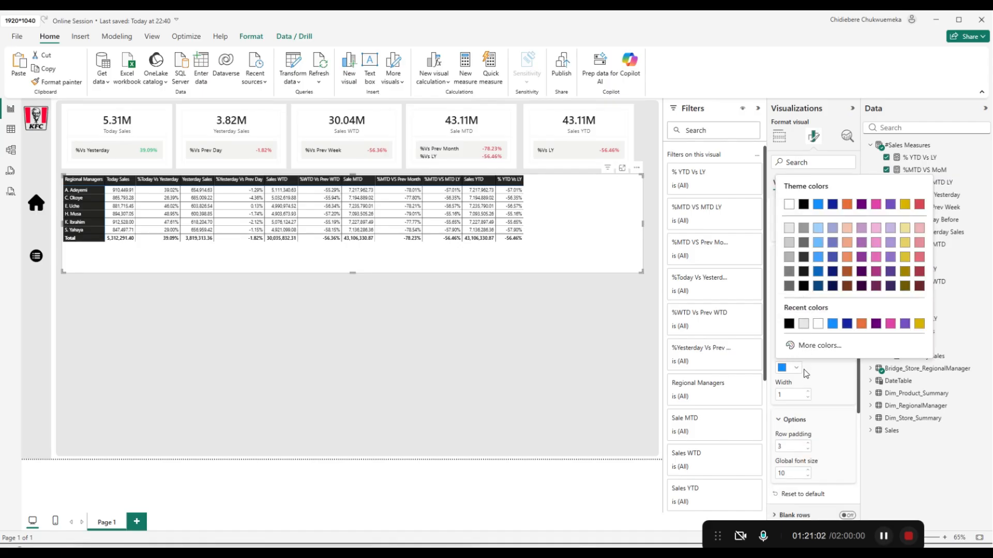
left_click(808, 381)
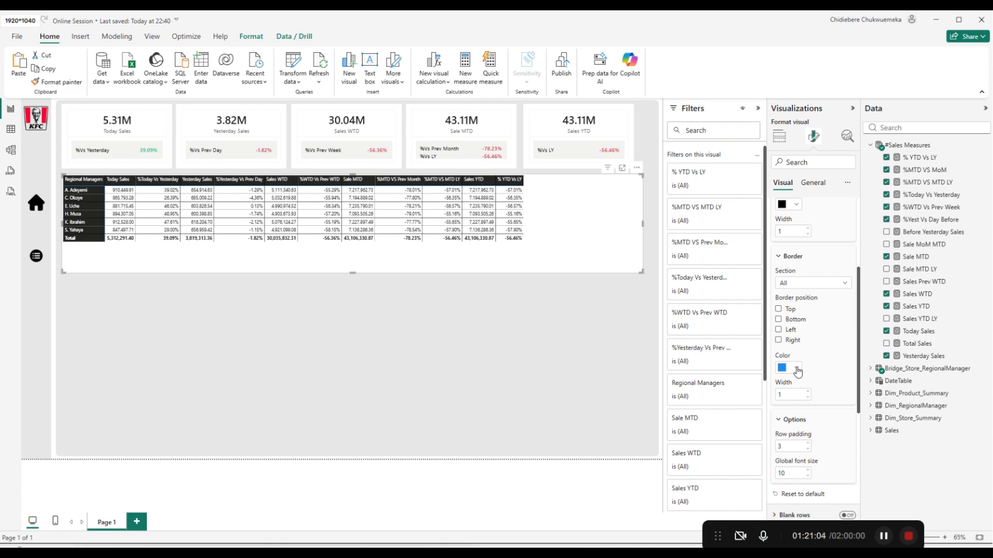
left_click(796, 367)
left_click(803, 332)
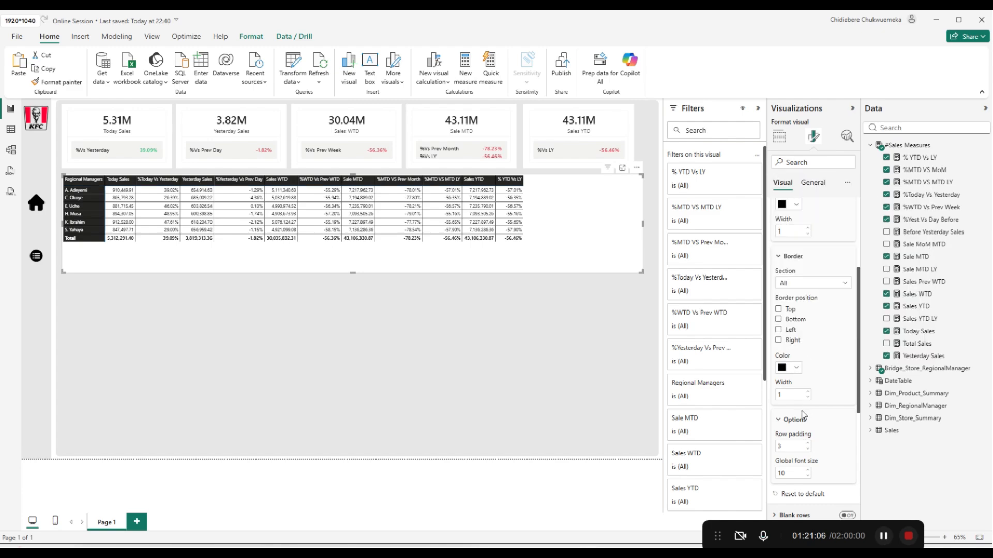
Set the matrix grid's global font size to 12 and its row padding to 5.
scroll(804, 413, "down", 1)
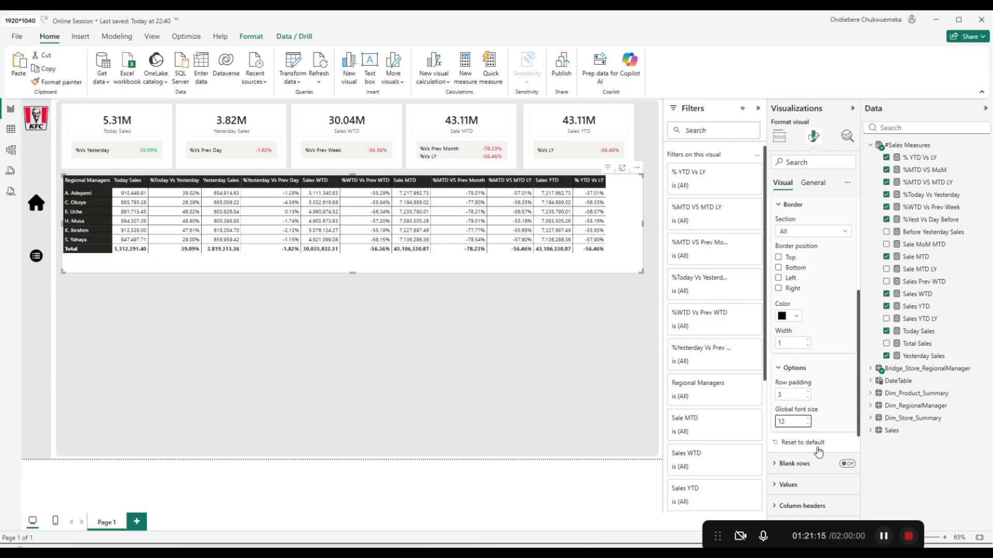
left_click(808, 392)
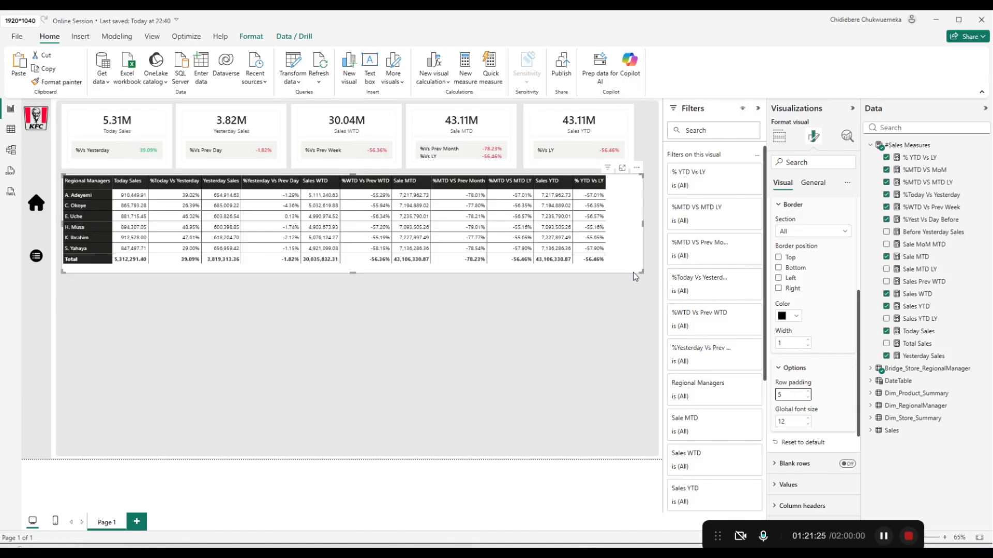
scroll(816, 357, "up", 4)
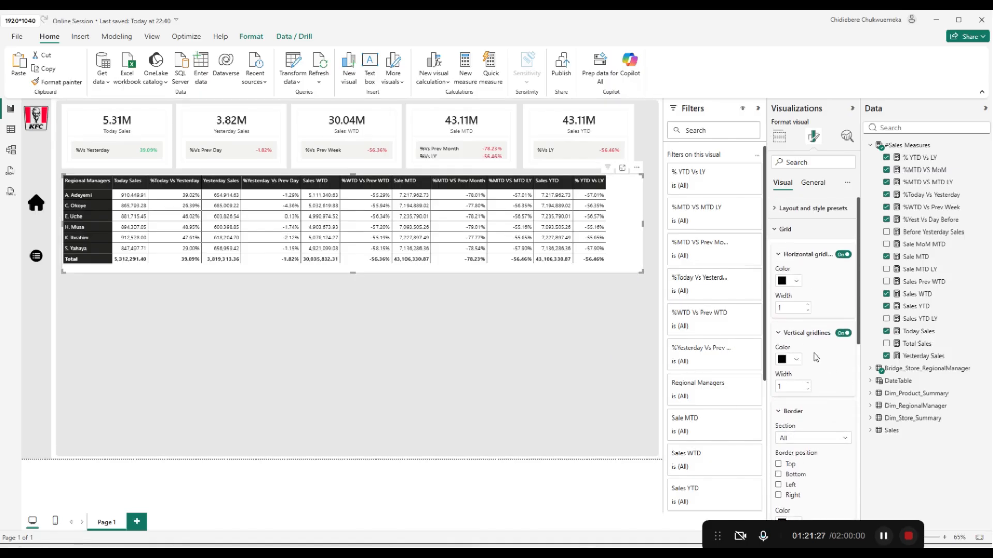
left_click(790, 231)
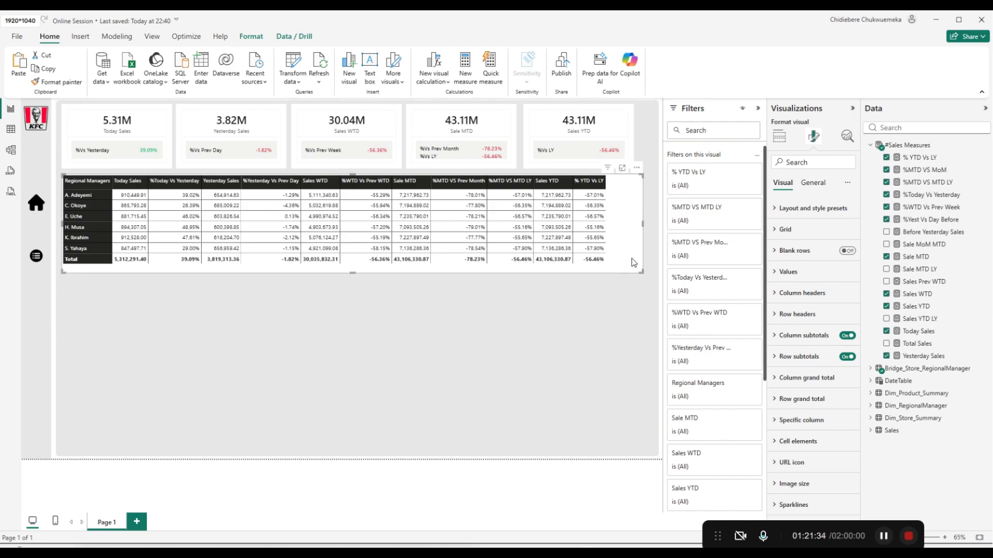
Set the font size of the matrix values to 14.
left_click(814, 274)
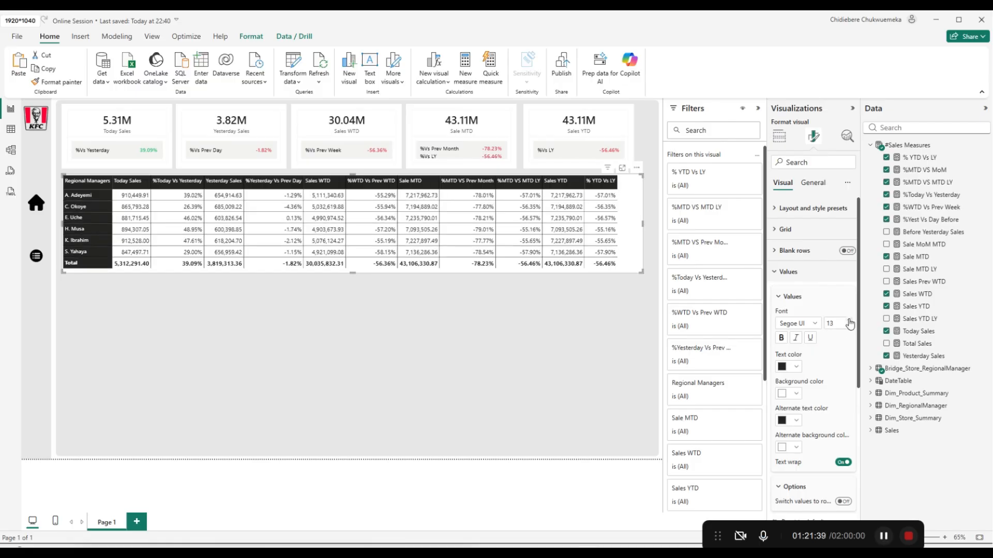
scroll(833, 368, "down", 3)
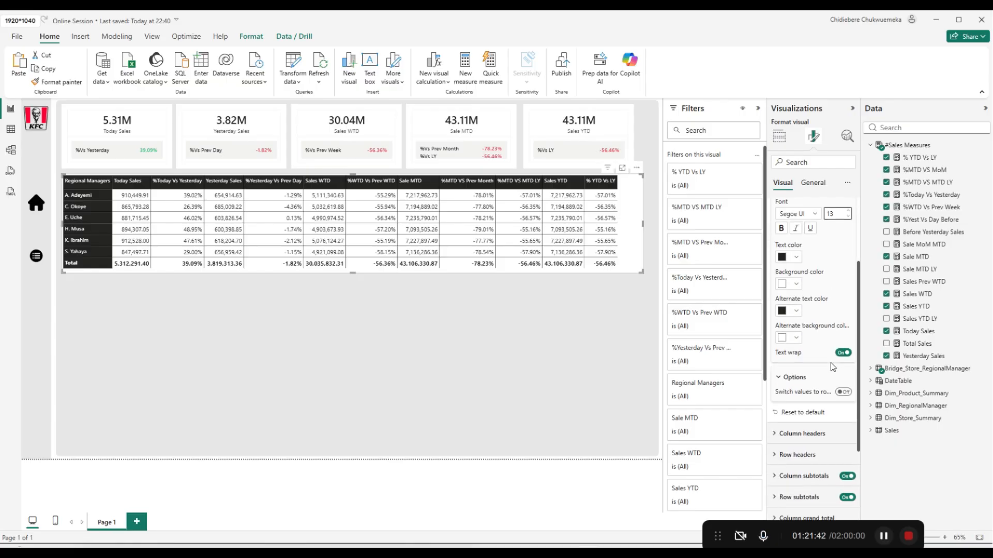
scroll(822, 362, "up", 2)
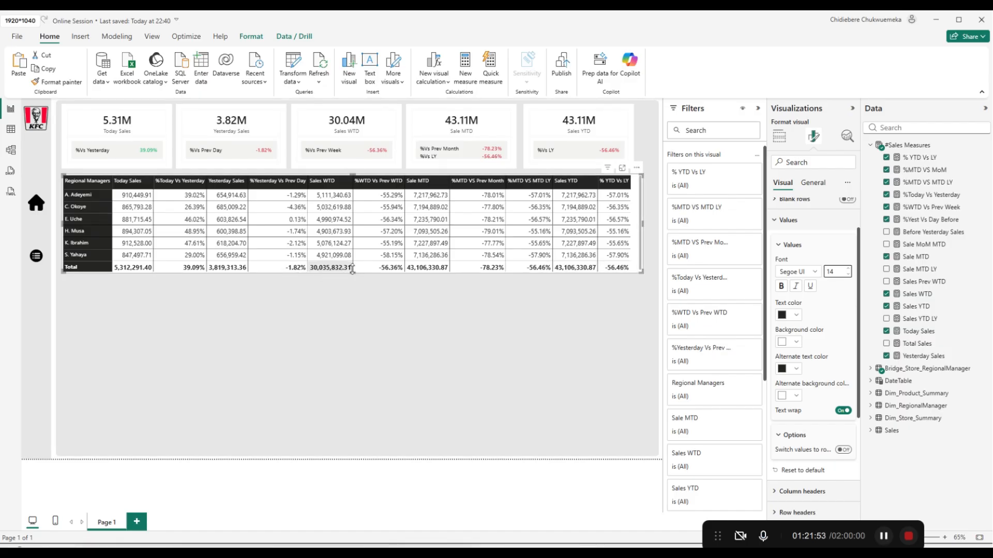
Extend the regional manager matrix's lower edge slightly and shift the matrix to center it beneath the KPI cards.
left_click_drag(352, 268, 353, 277)
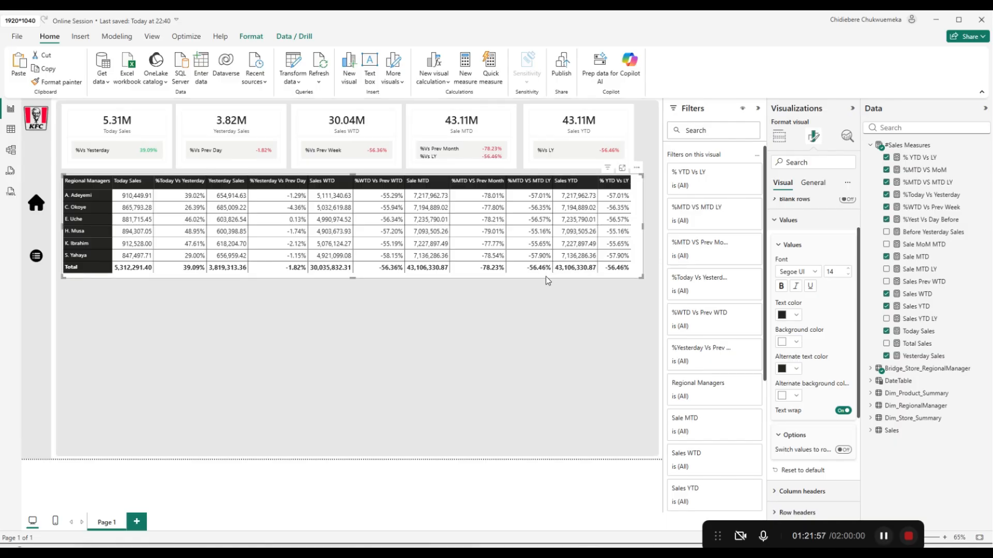
left_click_drag(546, 276, 547, 279)
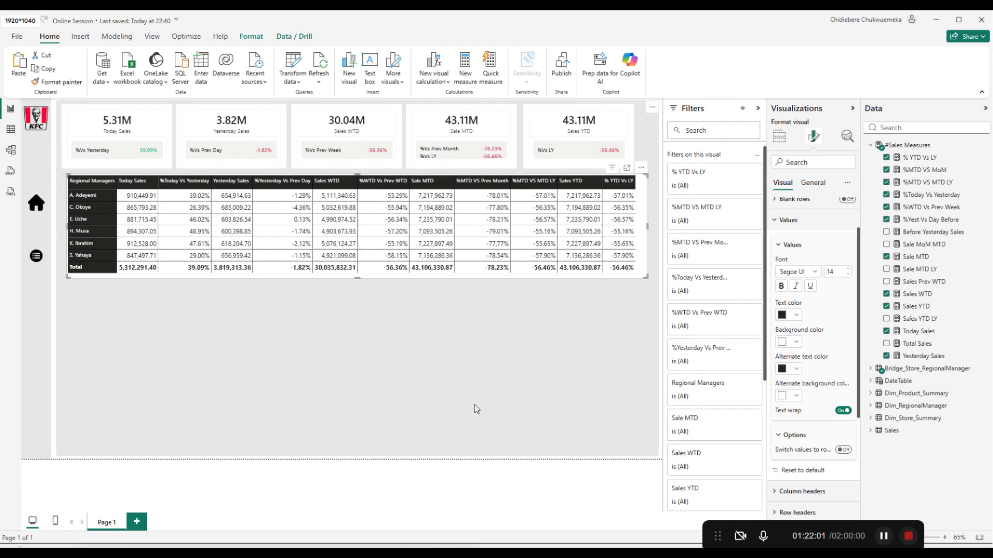
left_click(609, 486)
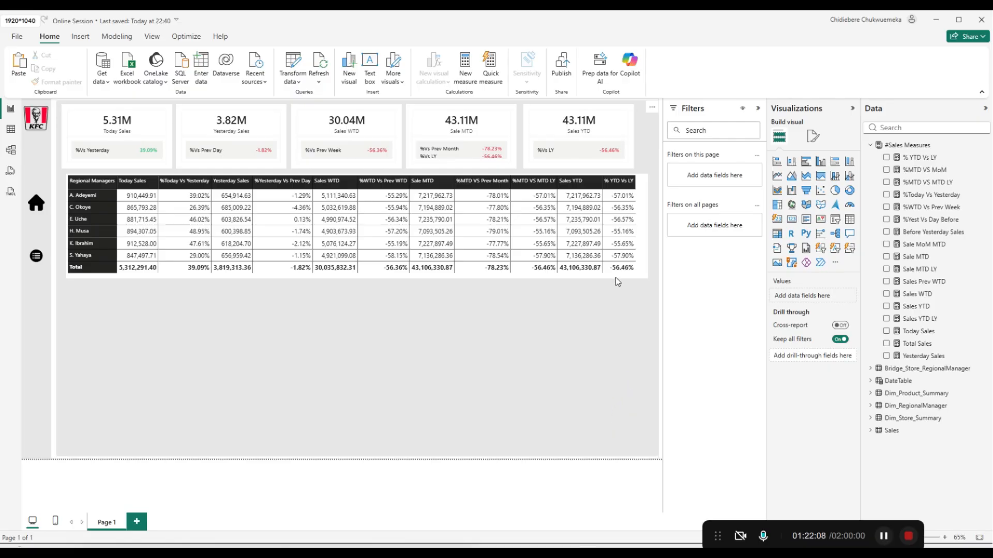
Select the regional manager matrix and open its visual formatting settings.
left_click(641, 276)
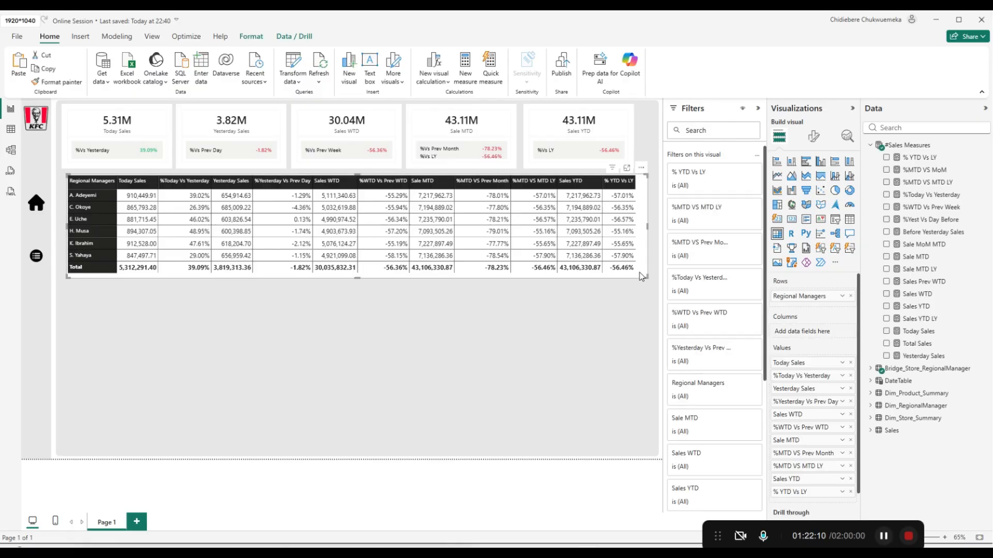
left_click(815, 137)
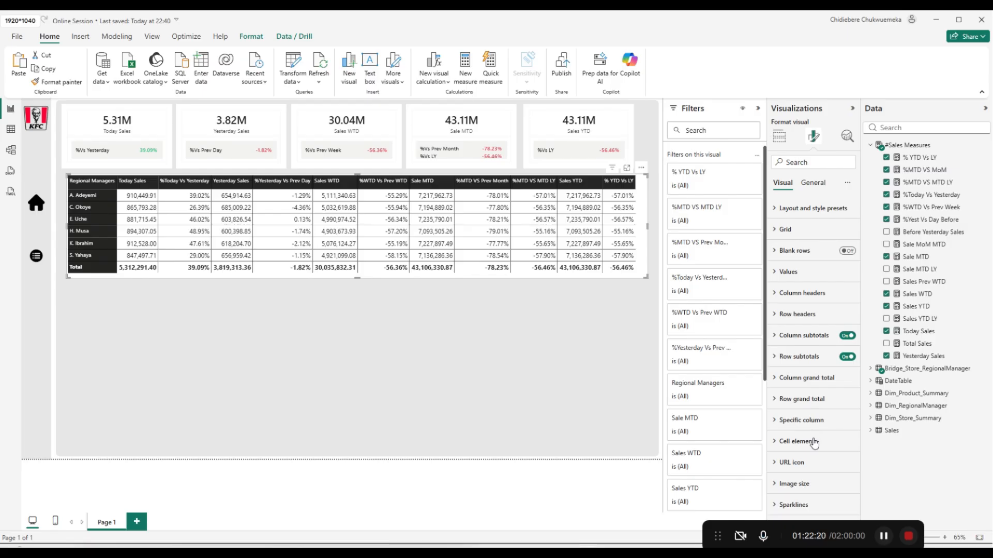
left_click(814, 423)
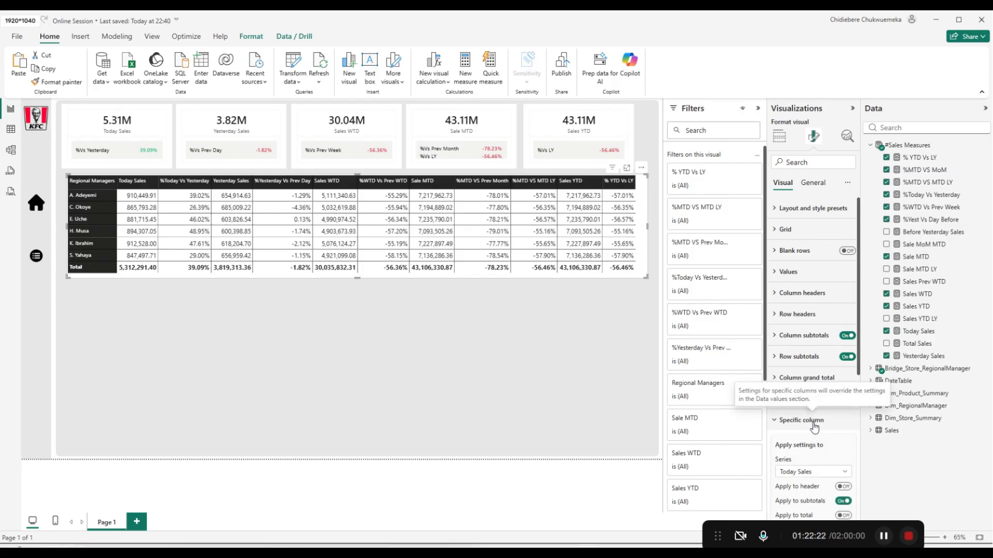
scroll(814, 393, "down", 3)
scroll(810, 347, "up", 2)
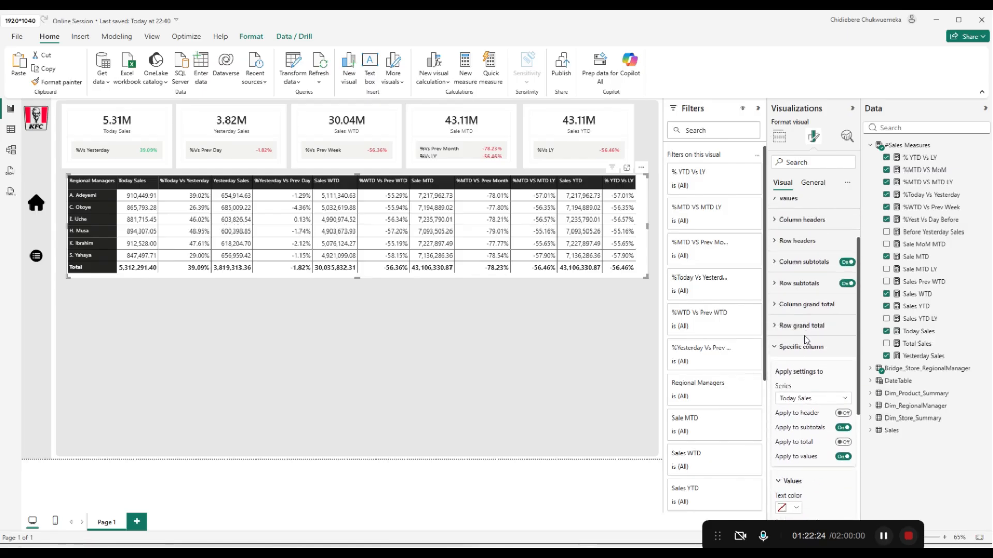
left_click(805, 341)
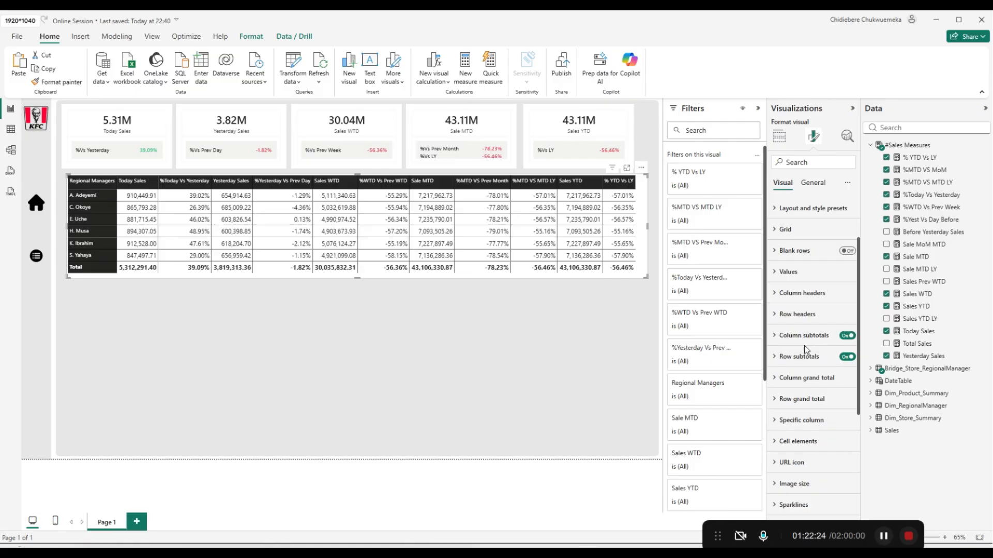
Turn on cell-element icons for the %Today Vs Yesterday series of the matrix.
left_click(799, 441)
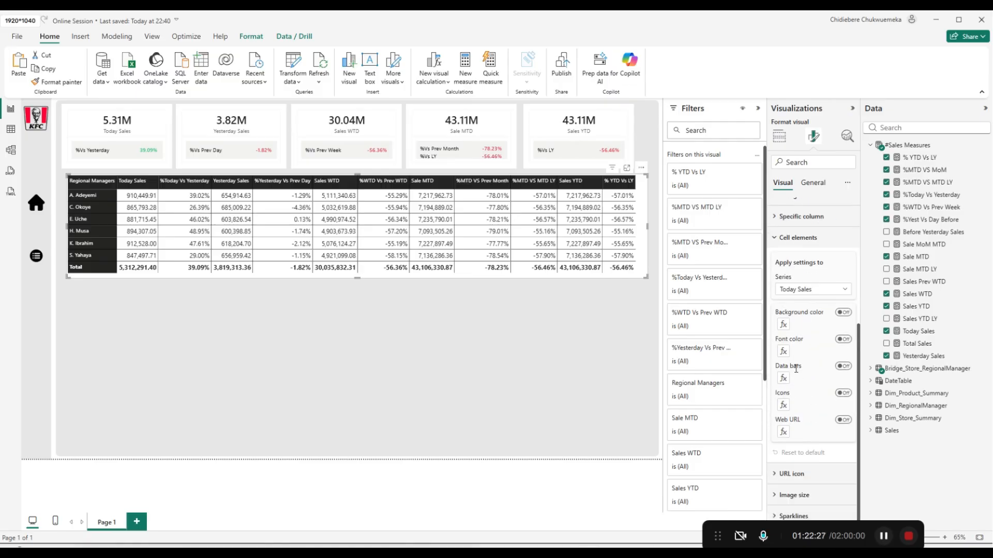
left_click(838, 292)
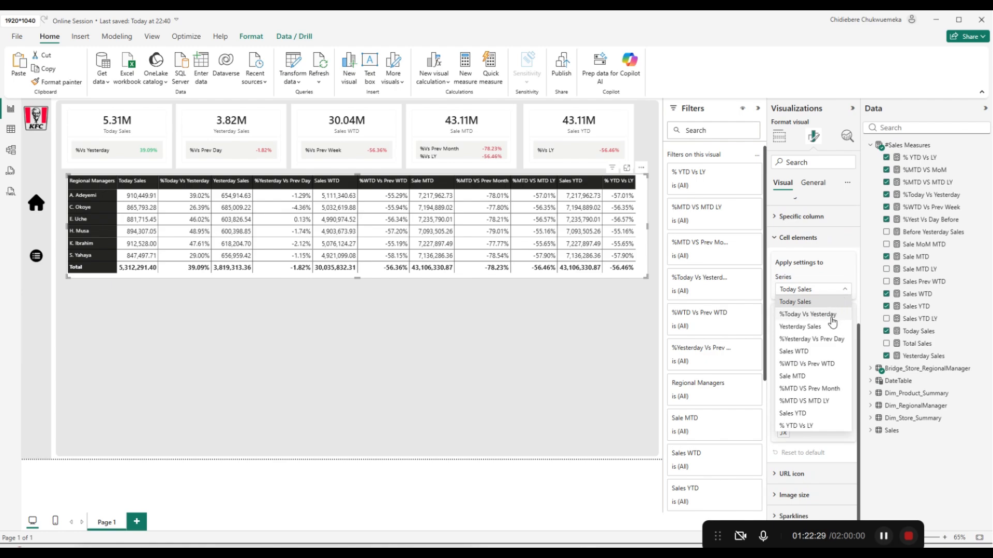
left_click(824, 315)
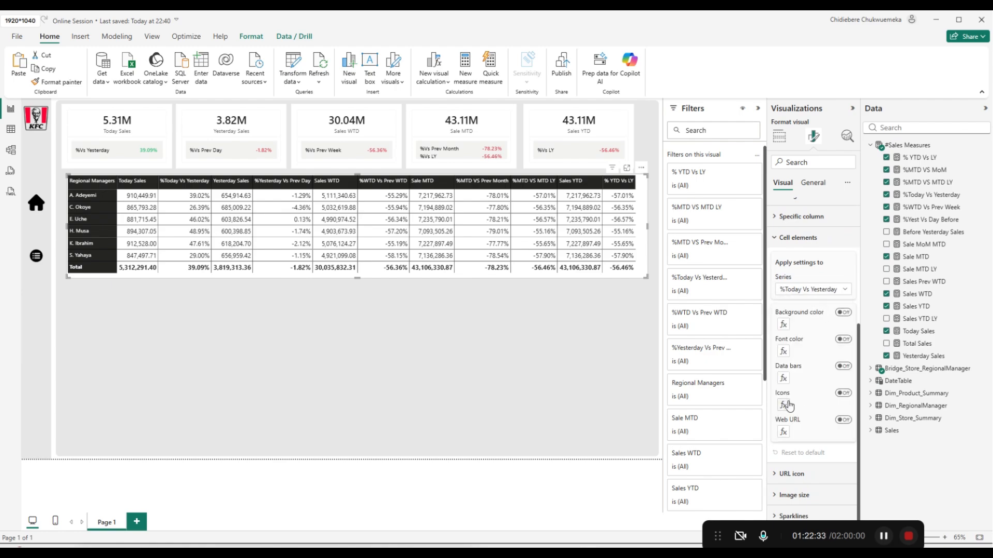
left_click(842, 394)
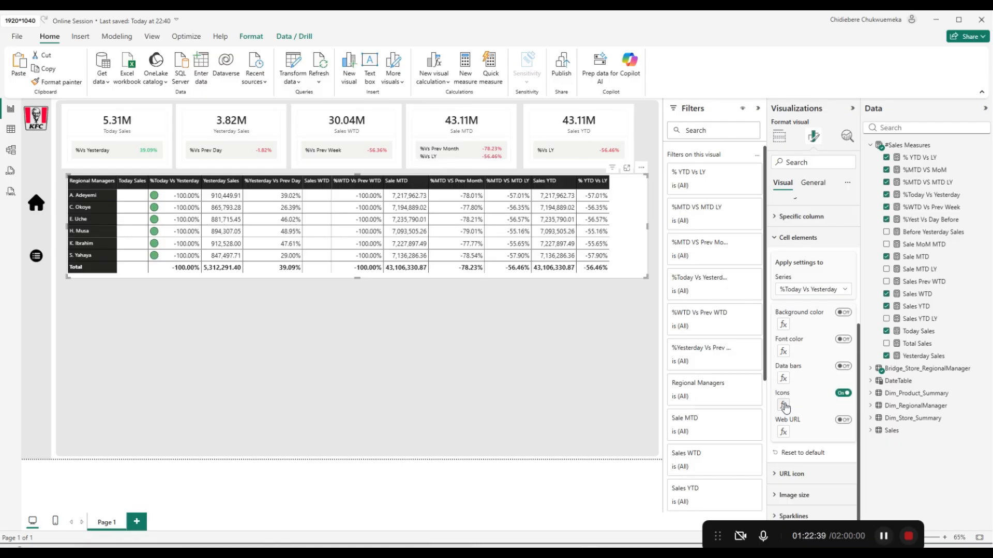
In the %Today Vs Yesterday icon rules, choose the red triangle, yellow dash and green triangle style and delete the middle rule.
left_click(783, 405)
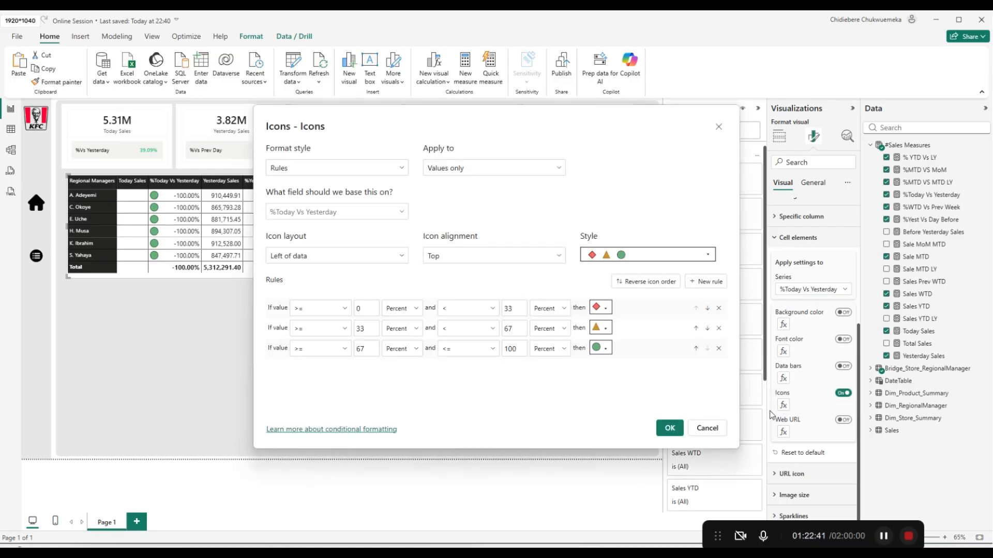
left_click(676, 253)
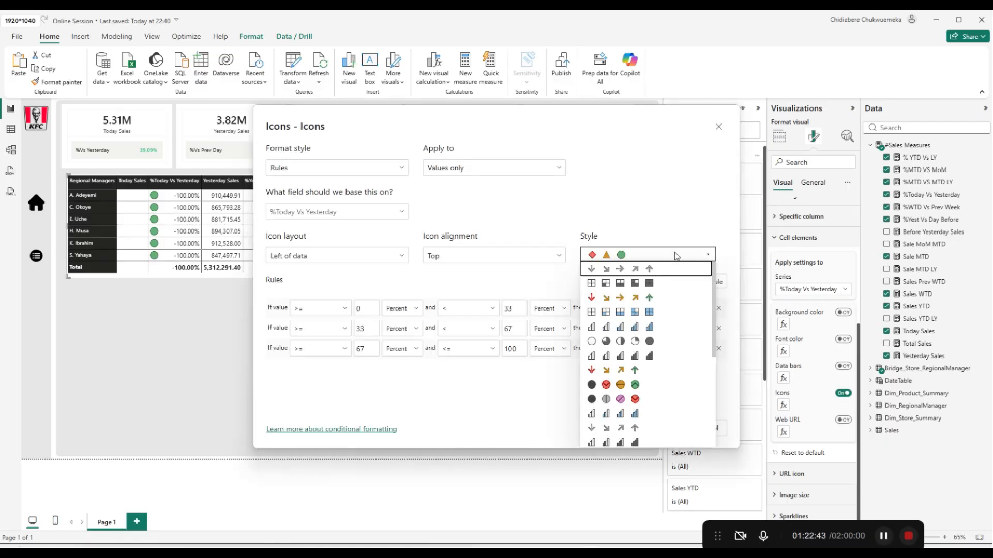
scroll(607, 391, "down", 3)
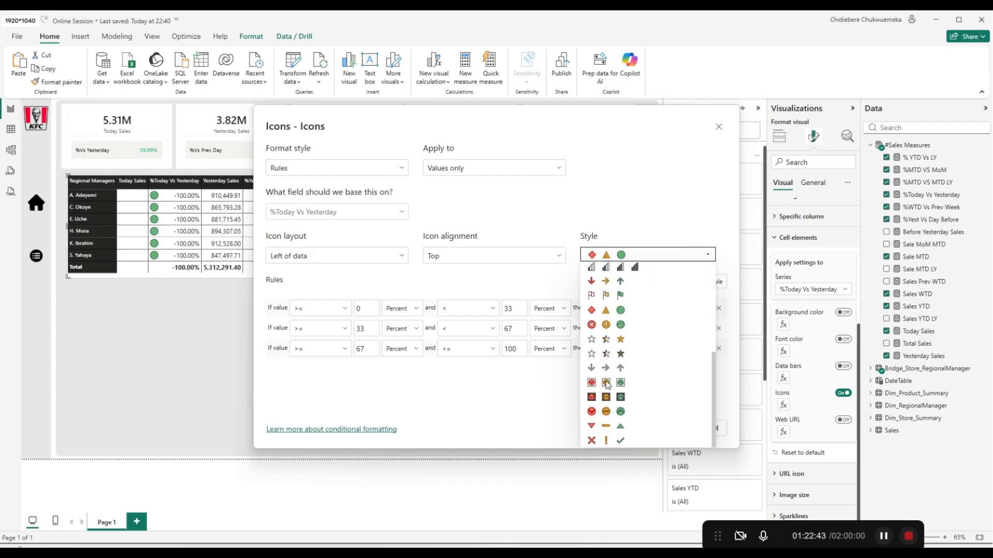
left_click(615, 424)
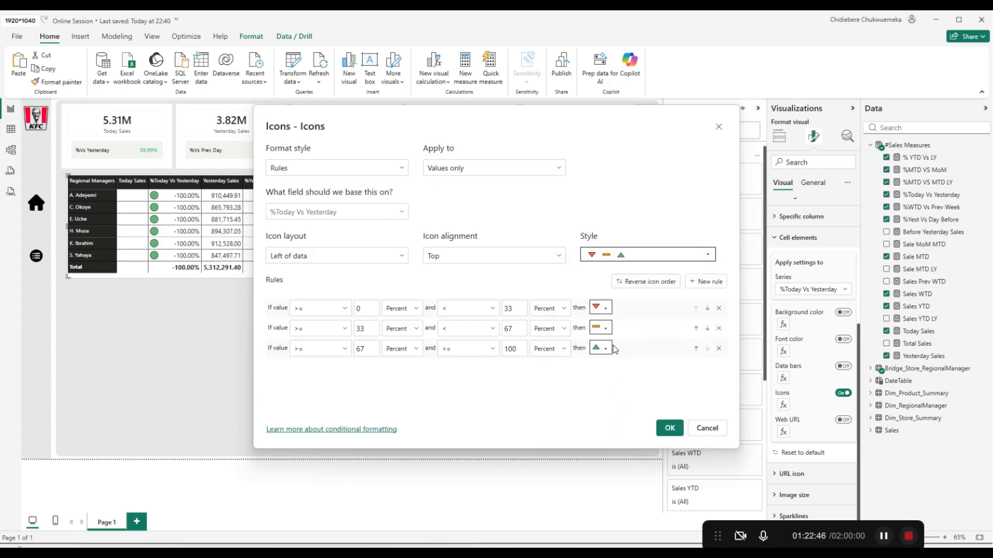
left_click(718, 328)
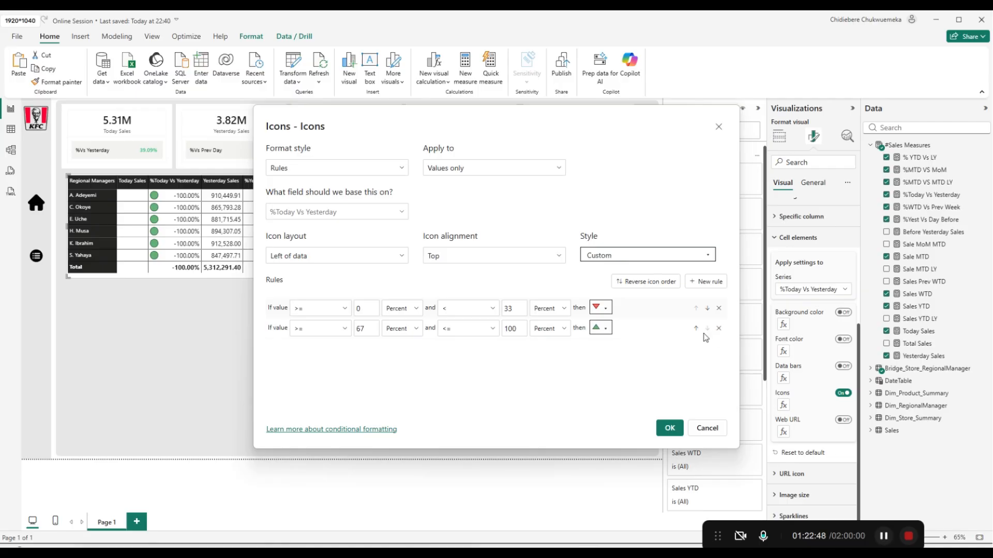
Change the lower and upper bounds of both %Today Vs Yesterday icon rules from percent to number.
left_click(415, 310)
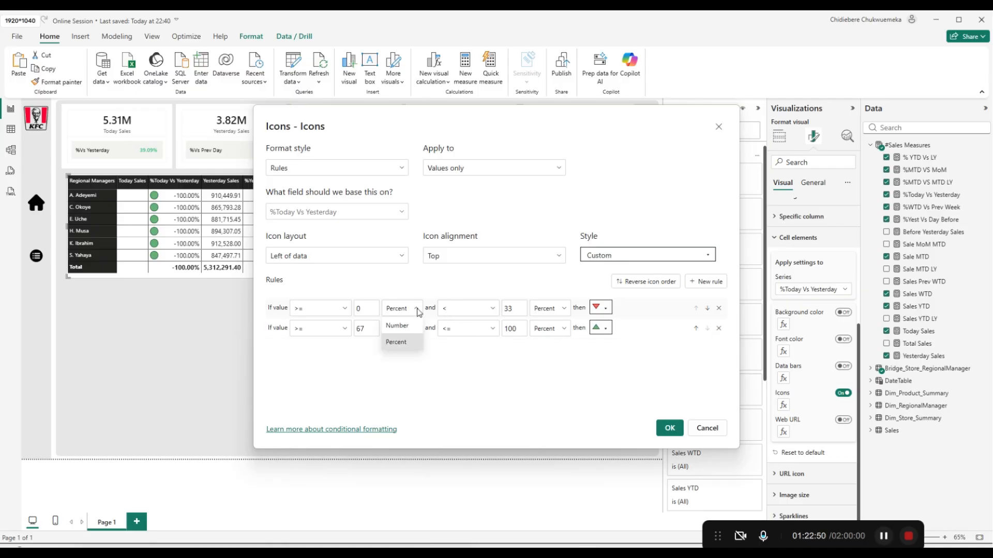
left_click(411, 325)
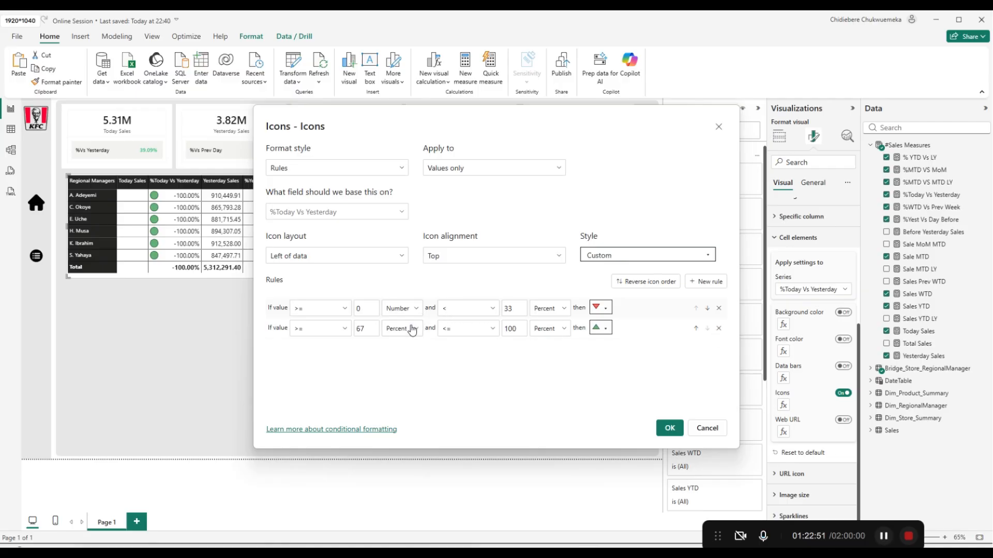
left_click(560, 309)
left_click(538, 327)
left_click(411, 331)
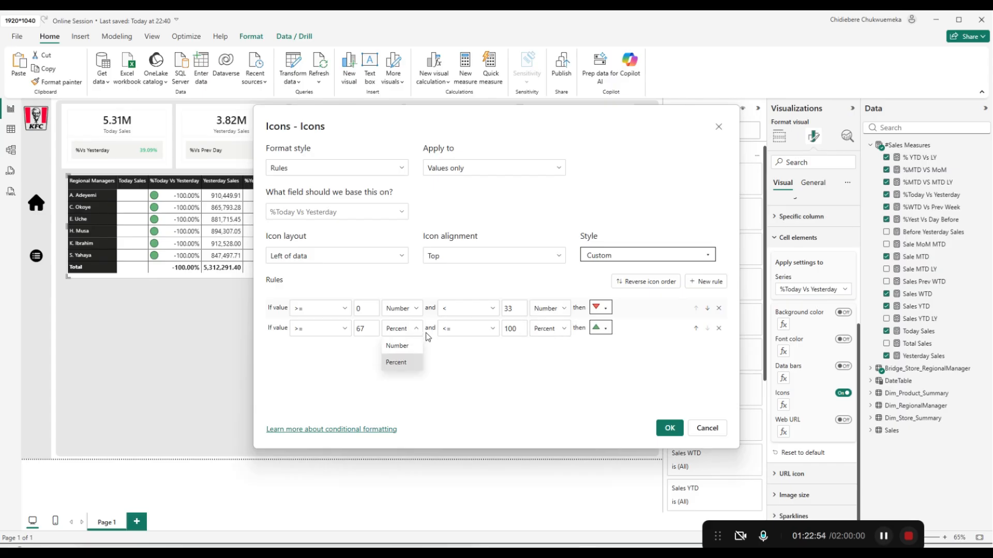
left_click(414, 345)
left_click(561, 330)
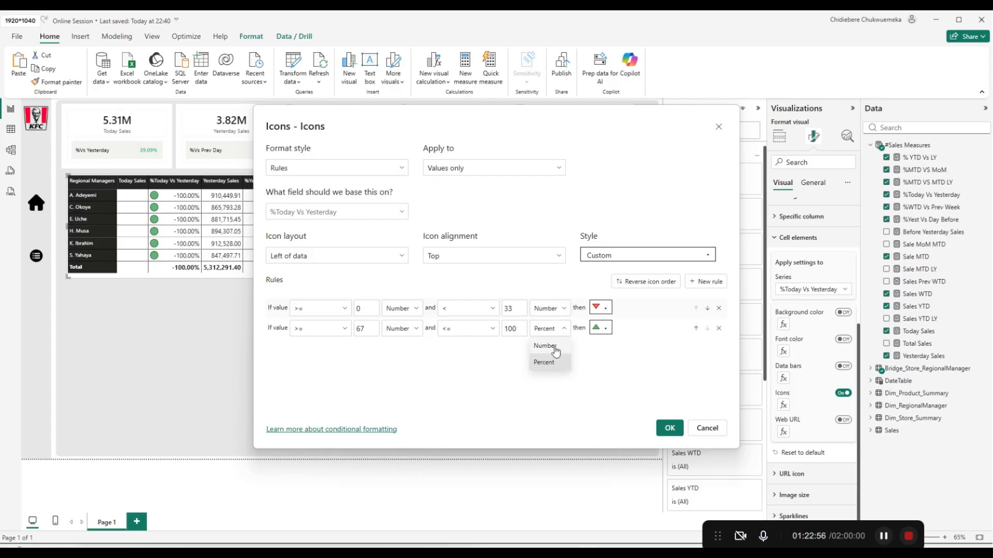
left_click(548, 346)
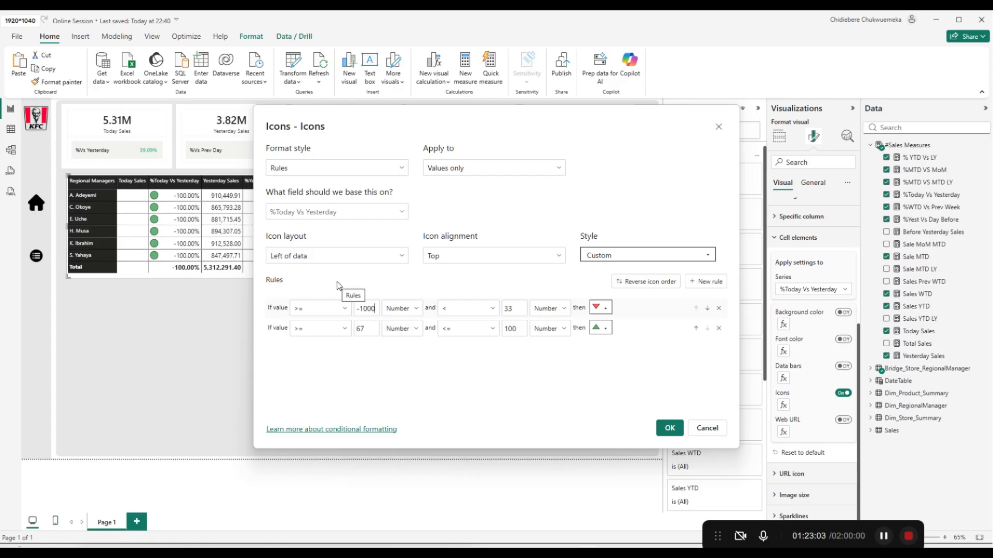
Set the red triangle from -1000 to below 0 and the green triangle from 0 to a very large maximum, and apply the rules.
left_click(514, 308)
key("BackSpace")
type("0")
left_click(523, 327)
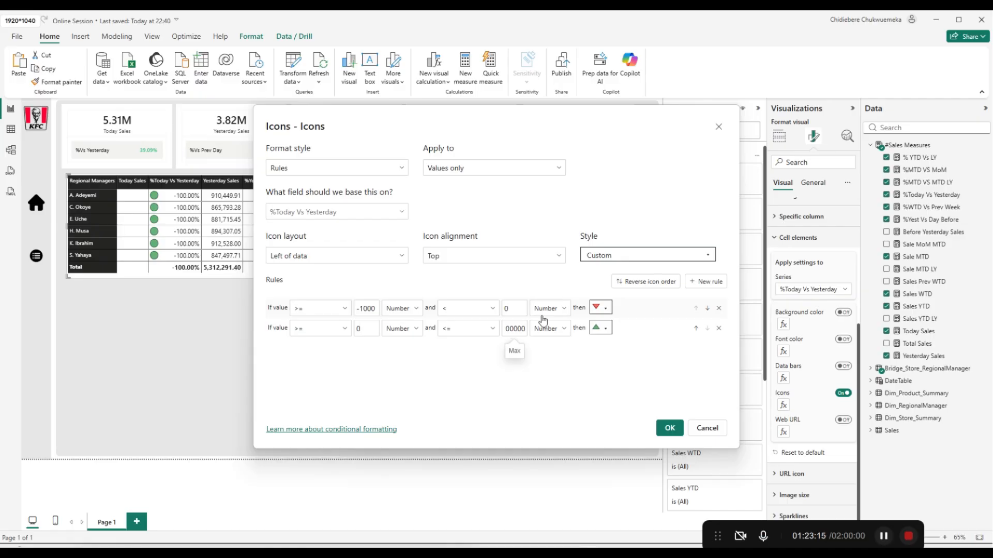
left_click(669, 428)
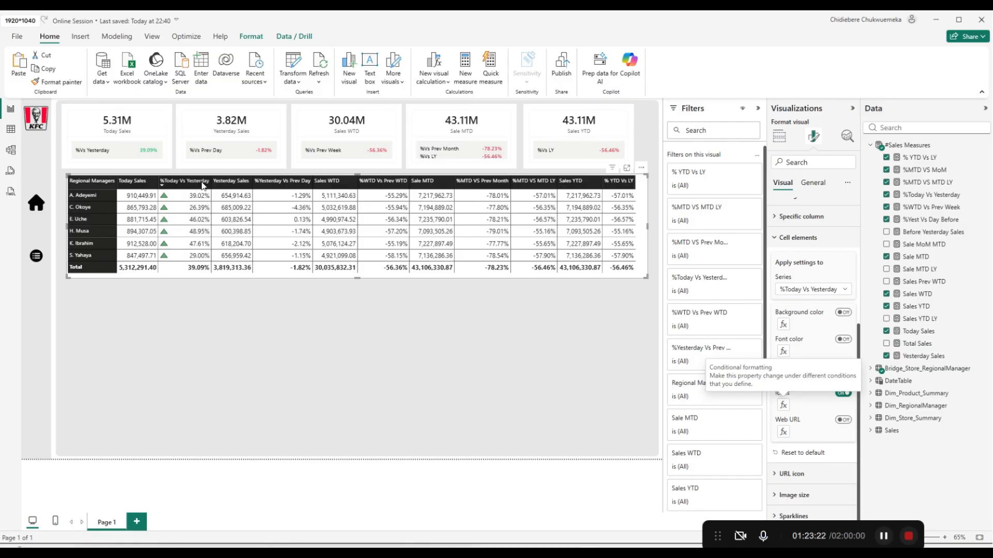
Turn on cell-element icons for the %Yesterday Vs Prev Day series and open its icon rules.
left_click(815, 290)
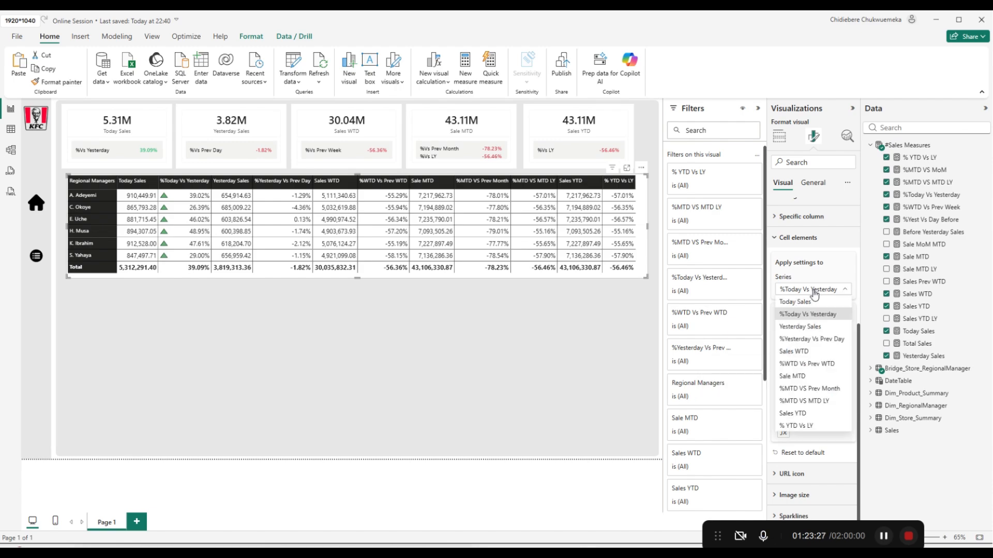
left_click(832, 344)
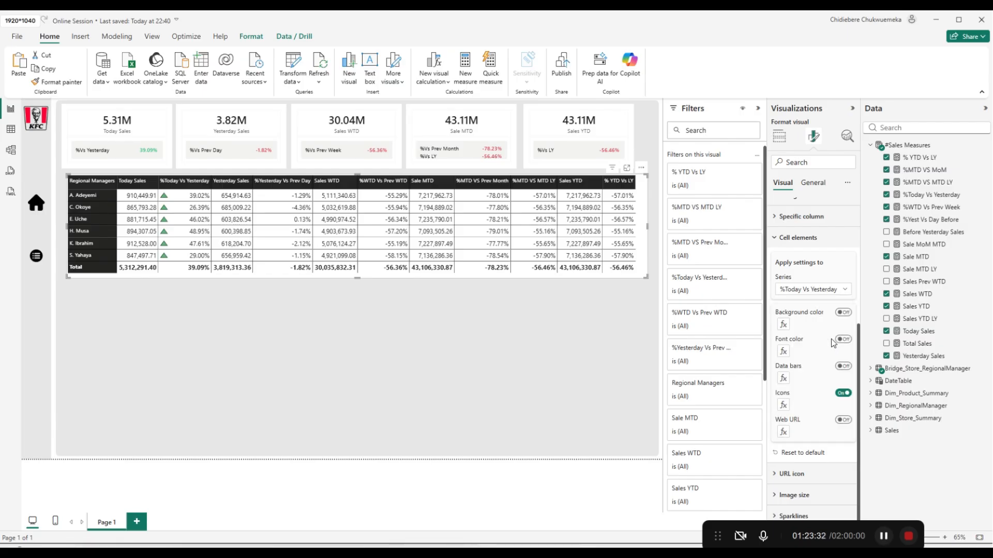
left_click(841, 393)
left_click(783, 404)
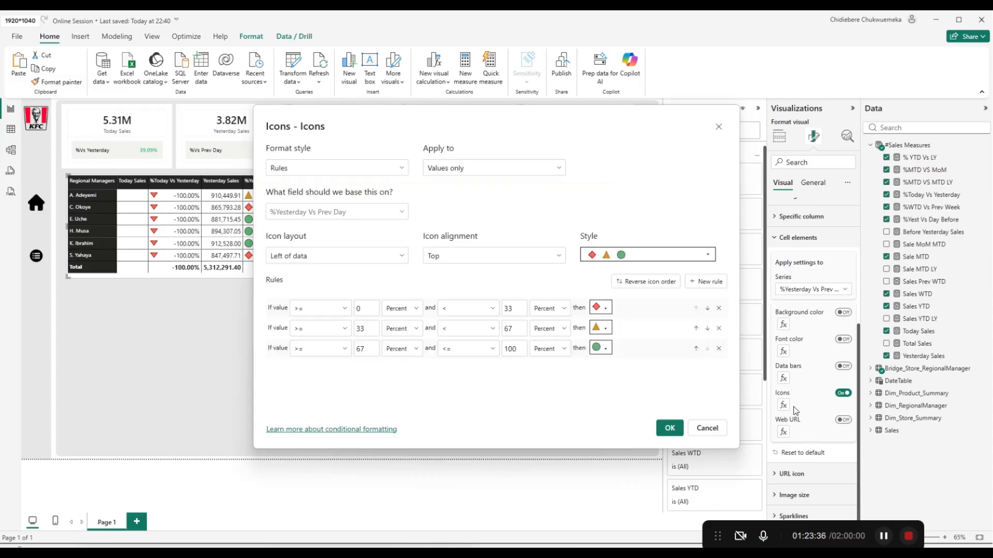
Choose the red triangle, yellow dash and green triangle style for %Yesterday Vs Prev Day and delete the middle rule.
left_click(699, 256)
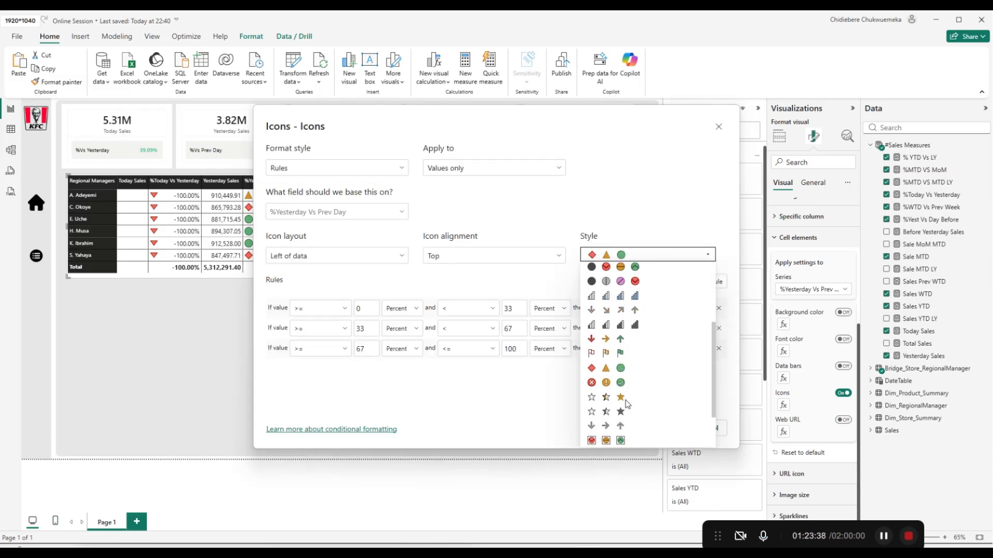
scroll(624, 404, "down", 3)
left_click(607, 426)
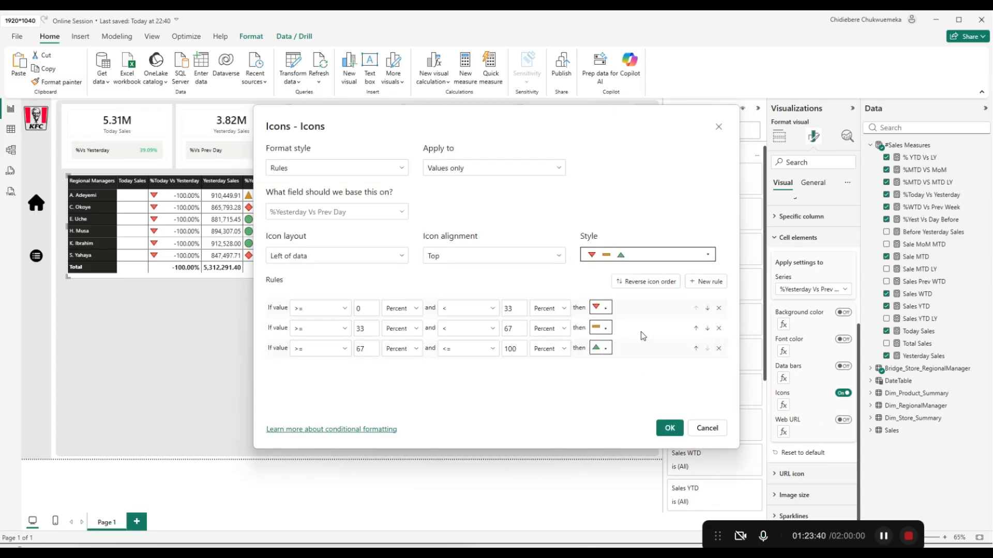
left_click(718, 328)
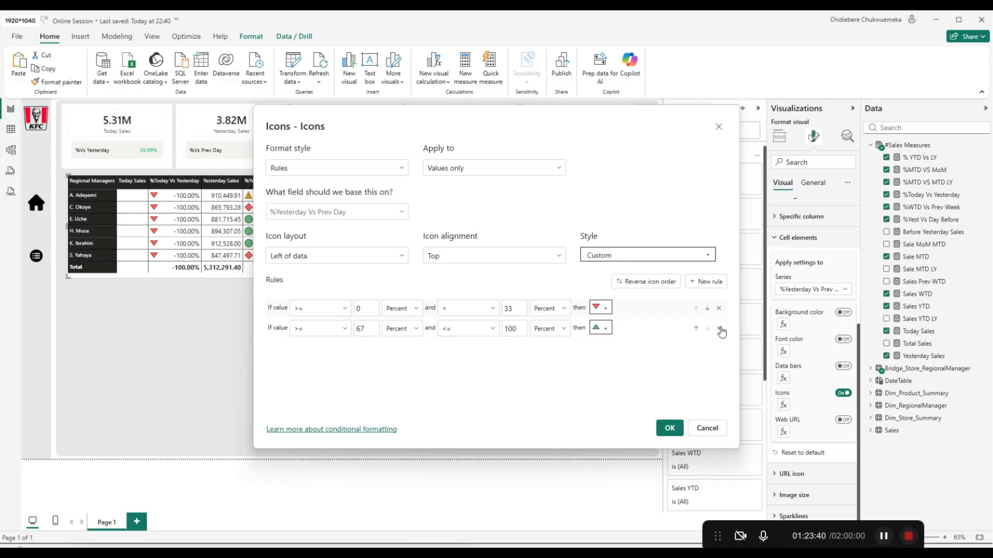
Switch all bounds of the two %Yesterday Vs Prev Day icon rules to the Number type.
left_click(402, 308)
left_click(391, 325)
left_click(549, 309)
left_click(558, 325)
left_click(408, 329)
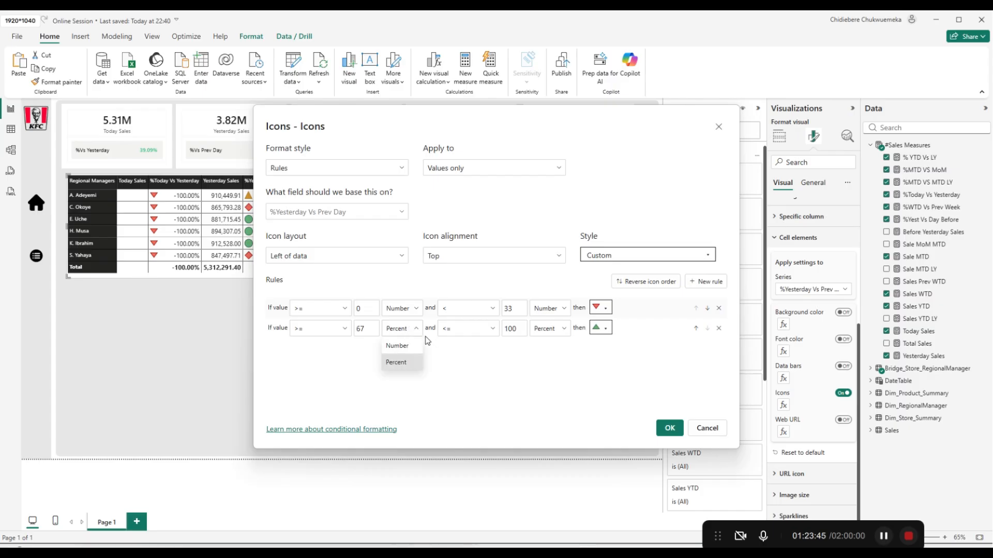
left_click(413, 344)
left_click(549, 328)
left_click(560, 345)
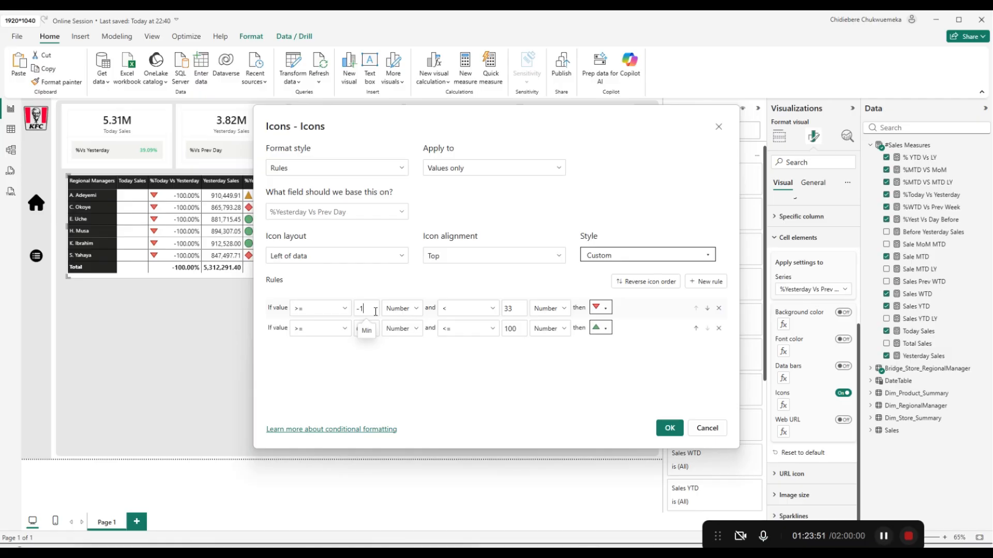
Set the red triangle from -10000 to below 0 and the green triangle from 0 to 100000, and apply the %Yesterday Vs Prev Day rules.
left_click(376, 310)
type("-10000")
left_click(525, 309)
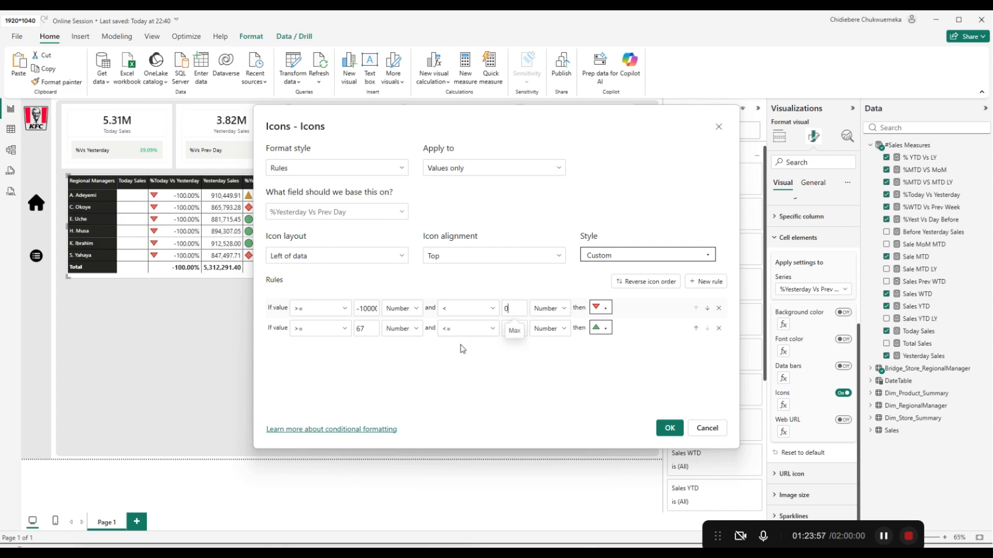
left_click(370, 331)
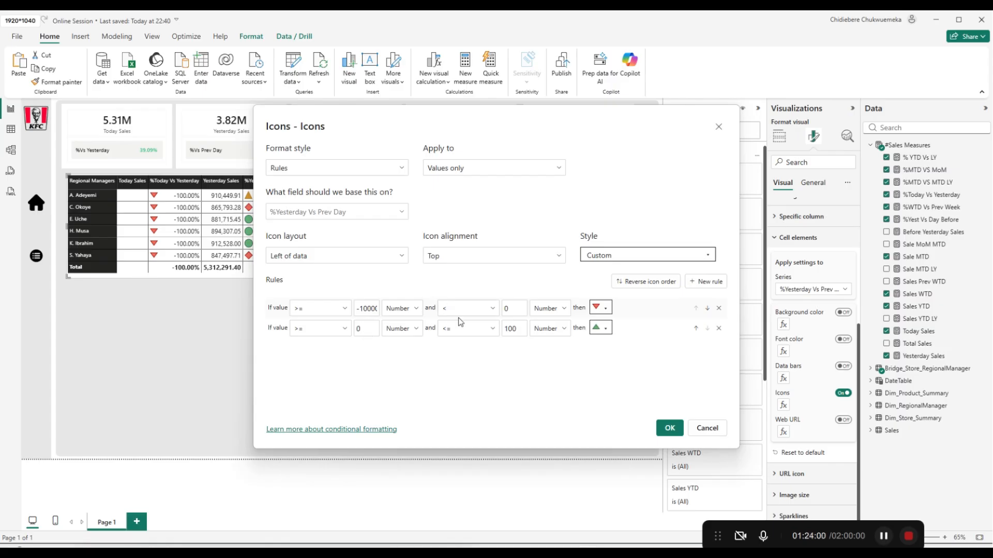
left_click(517, 328)
type("000")
left_click(669, 428)
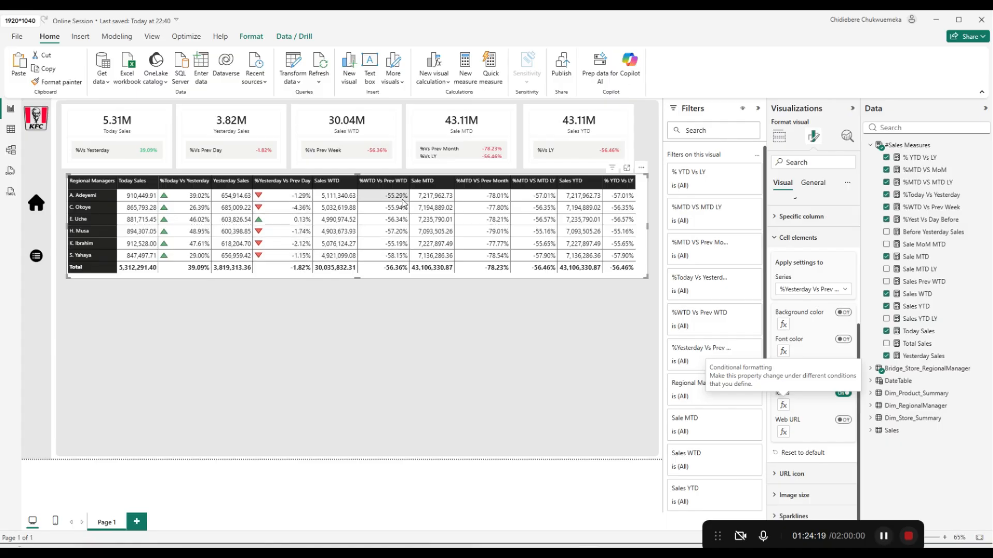
Turn on cell-element icons for the %WTD Vs Prev WTD series and open its icon rules.
left_click(837, 292)
left_click(815, 364)
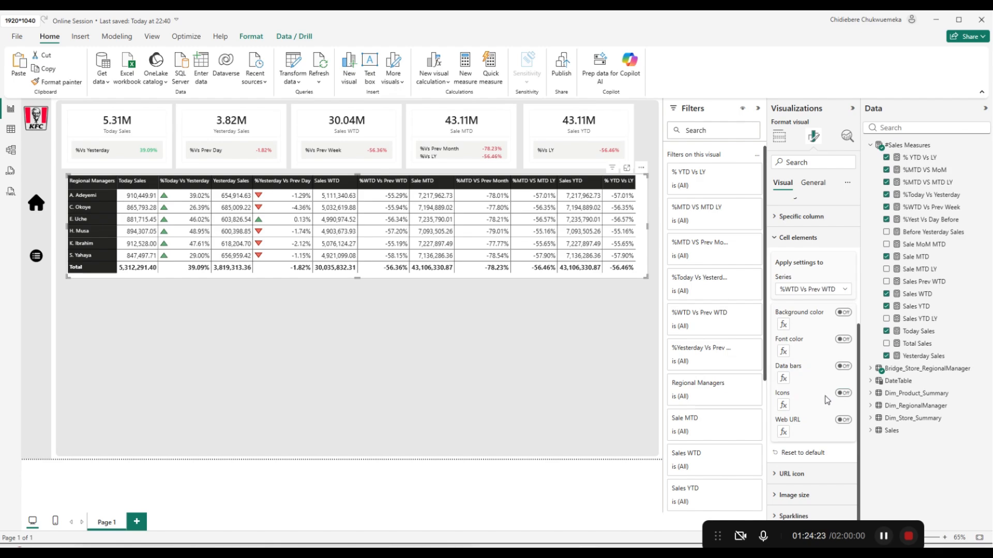
left_click(784, 406)
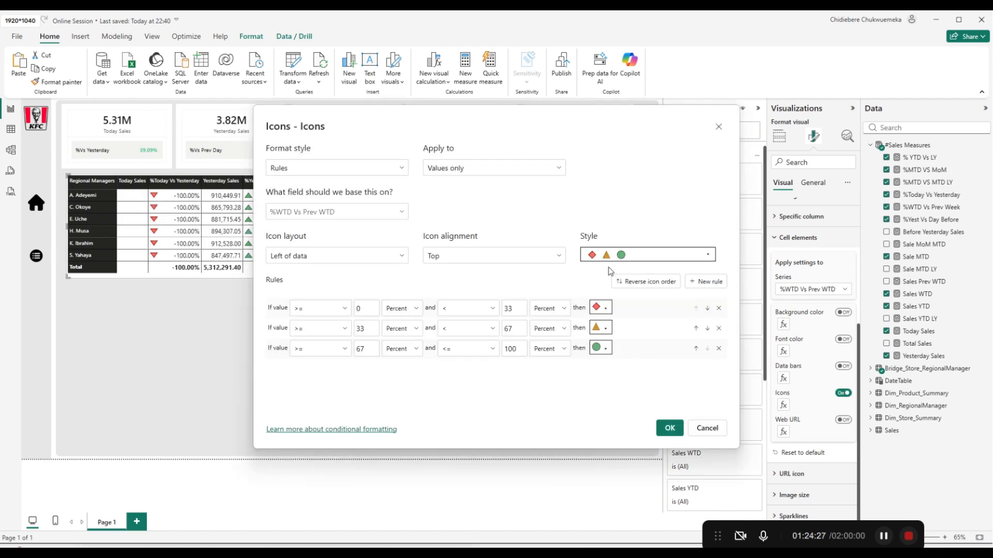
Choose the red triangle, yellow dash and green triangle style for %WTD Vs Prev WTD and delete the middle rule.
left_click(704, 255)
scroll(650, 382, "down", 3)
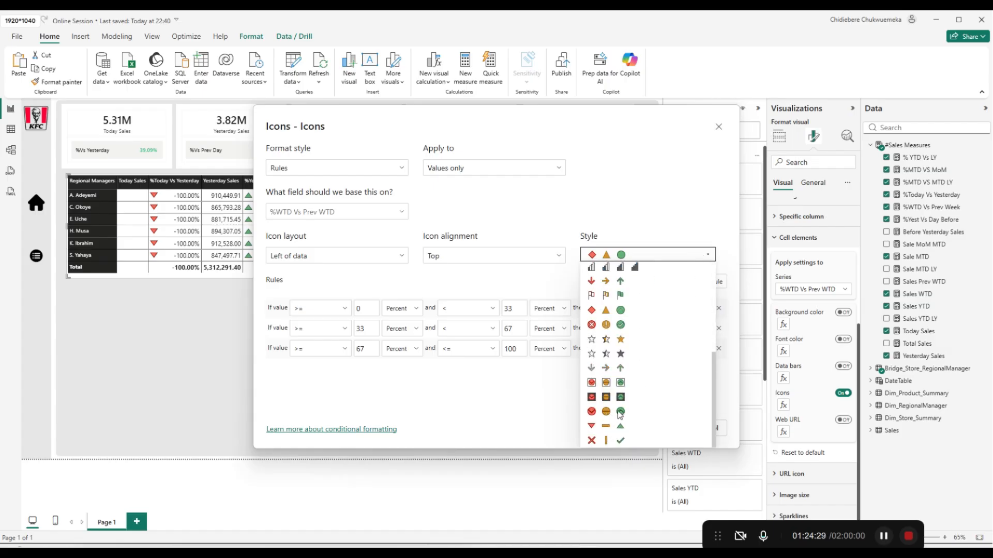
left_click(608, 426)
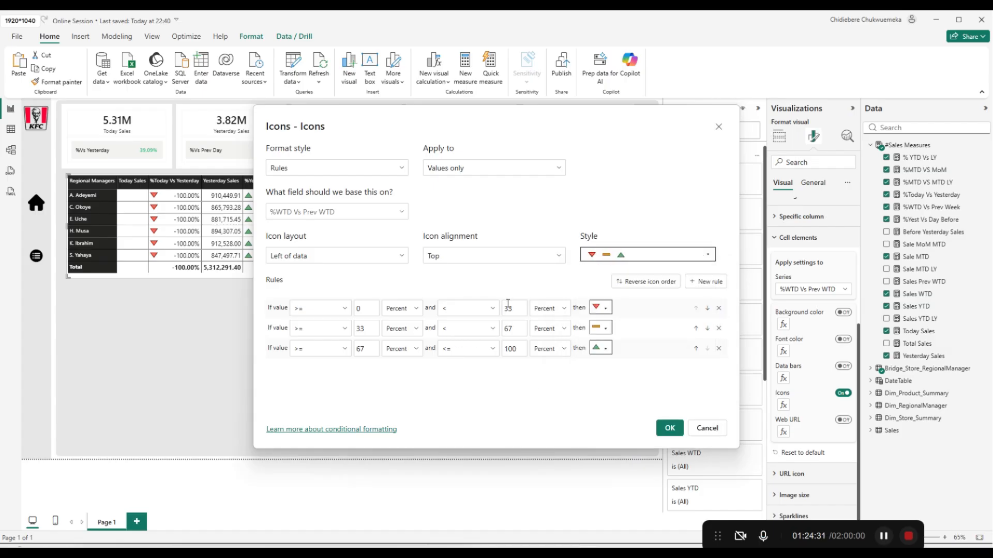
left_click(718, 329)
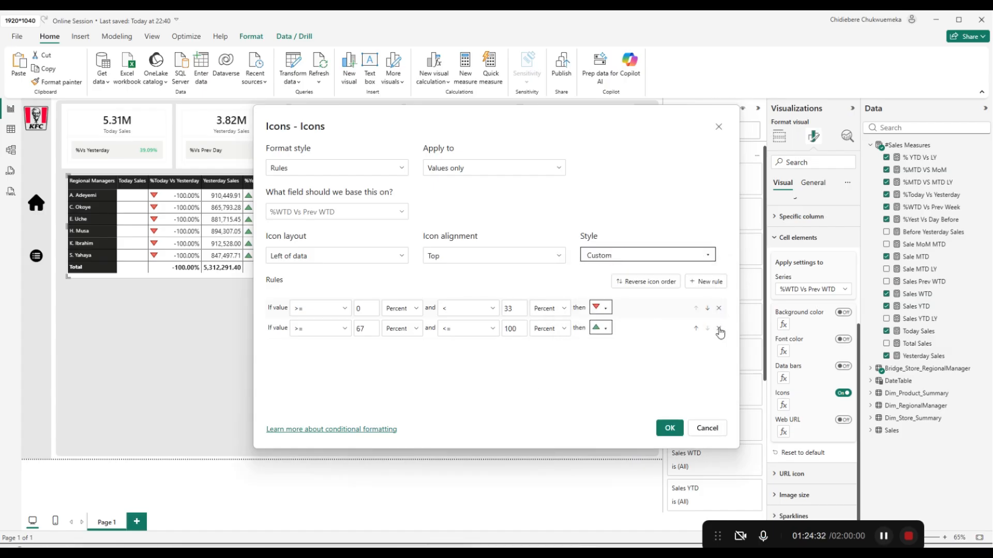
Switch all bounds of the two %WTD Vs Prev WTD icon rules to the Number type.
left_click(406, 312)
left_click(407, 325)
left_click(549, 308)
left_click(551, 326)
left_click(549, 329)
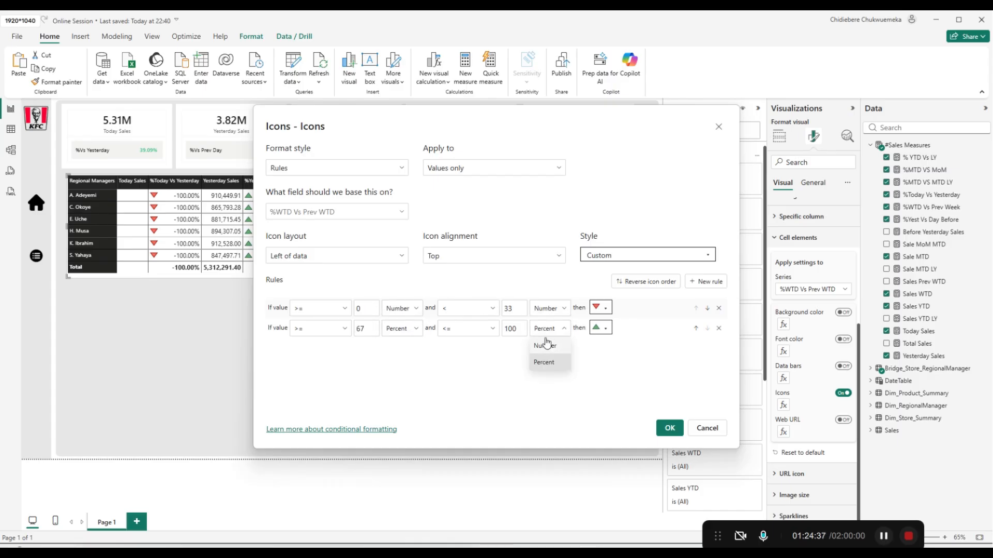
left_click(548, 345)
left_click(411, 329)
left_click(397, 346)
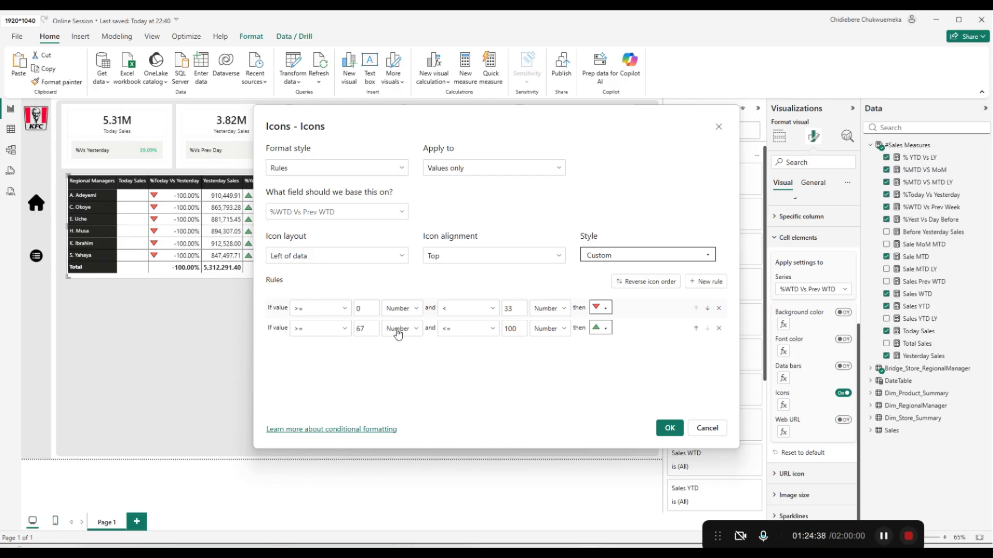
Set the red triangle rule for %WTD Vs Prev WTD from -100000 to below 0.
left_click(537, 311)
left_click(510, 307)
double_click(511, 307)
type("0")
left_click(370, 313)
key("BackSpace")
type("-100000")
Set the green triangle rule from 0 to 100000 and apply the %WTD Vs Prev WTD icon rules.
left_click(373, 328)
type("67")
left_click(377, 331)
type("0")
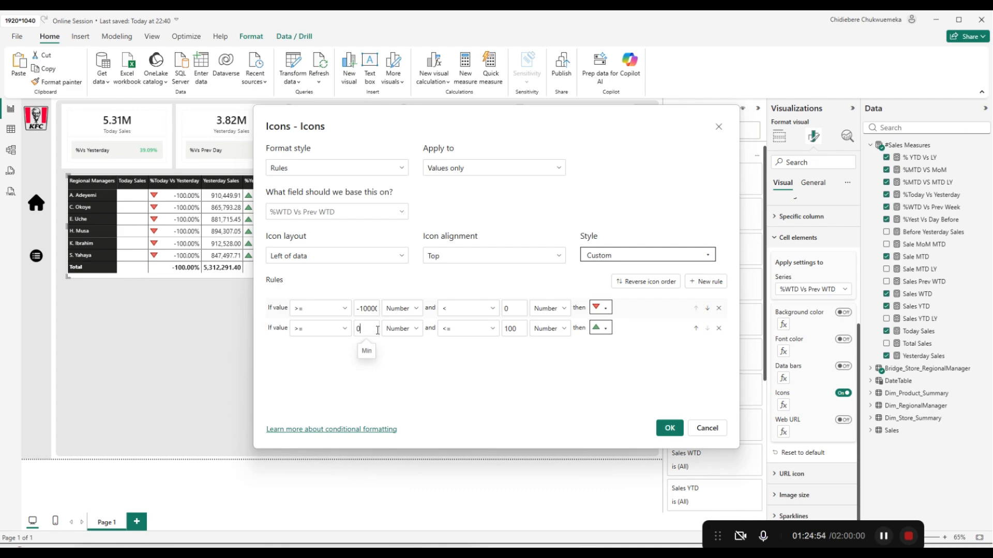
left_click(527, 331)
type("000")
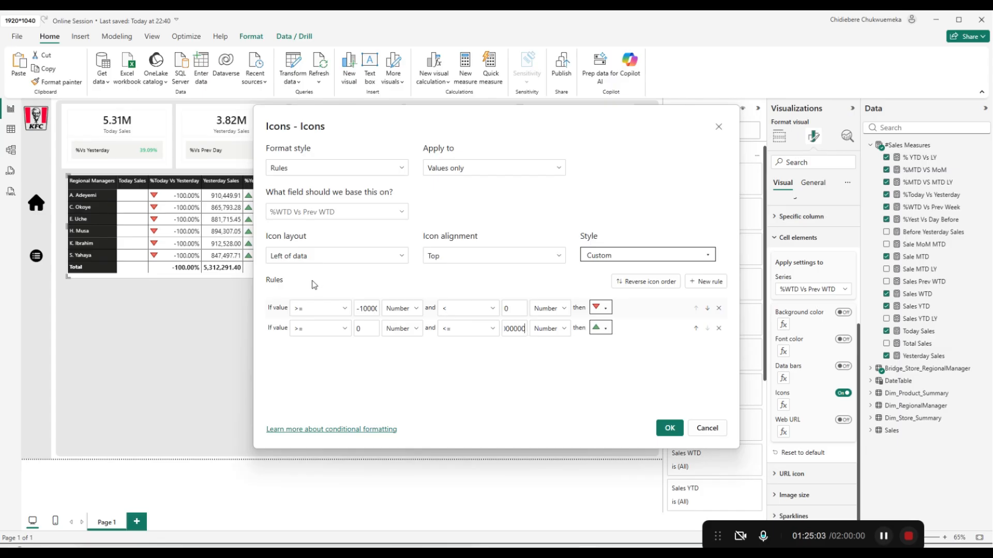
left_click(378, 308)
key("Right")
key("Right")
left_click(669, 428)
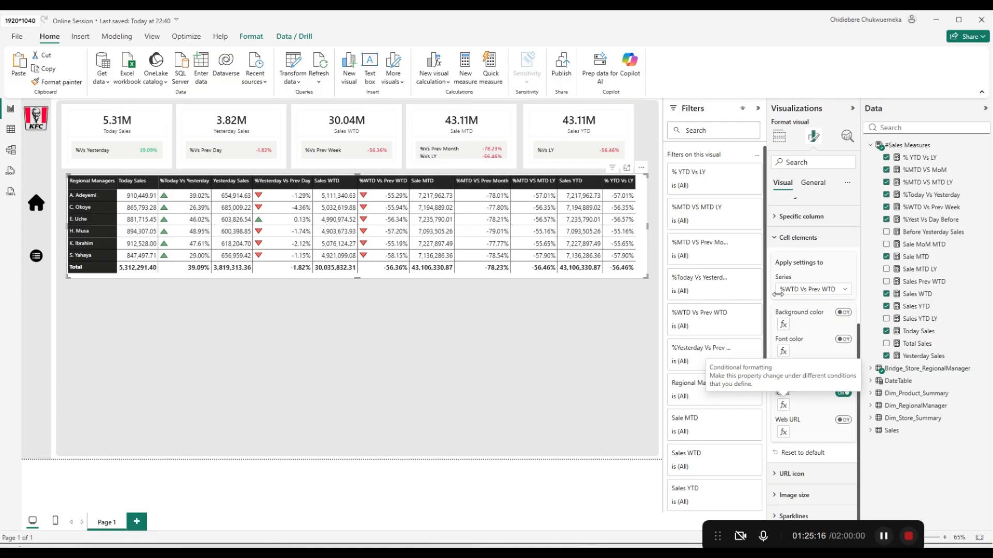
Turn on cell-element icons for the %MTD VS Prev Month series and open its icon rules.
left_click(825, 291)
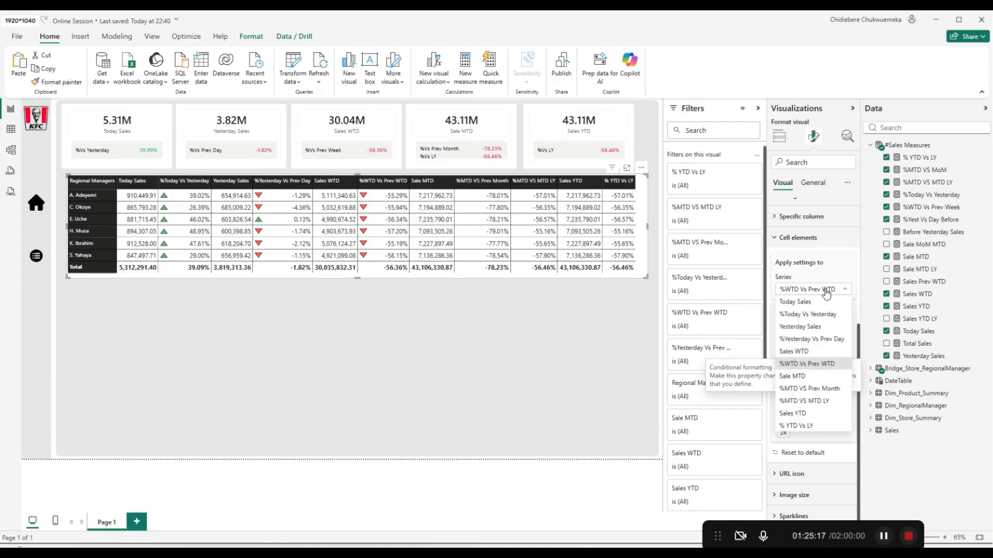
left_click(817, 388)
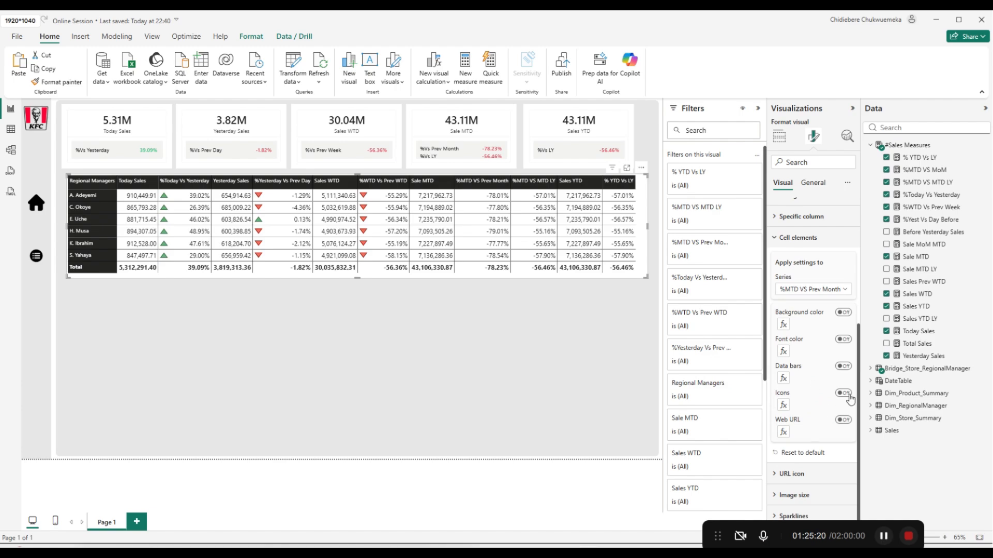
left_click(843, 393)
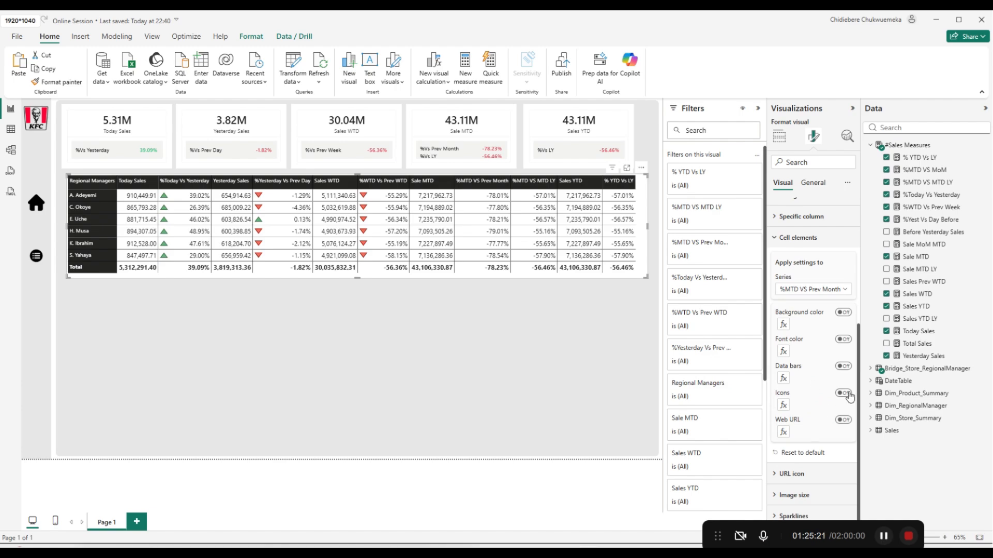
left_click(785, 406)
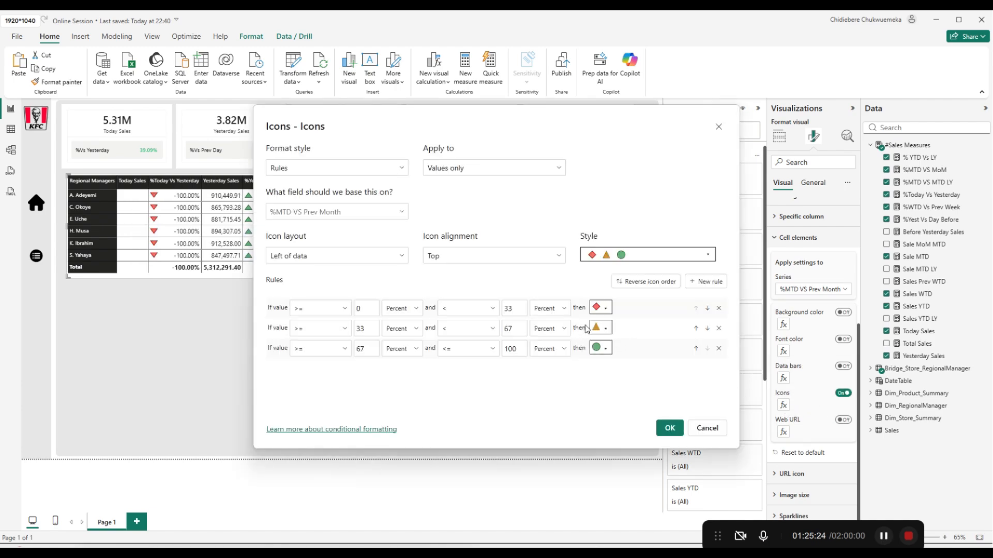
Choose the red triangle, yellow dash and green triangle style for %MTD VS Prev Month and delete the middle rule.
left_click(685, 255)
scroll(652, 421, "down", 4)
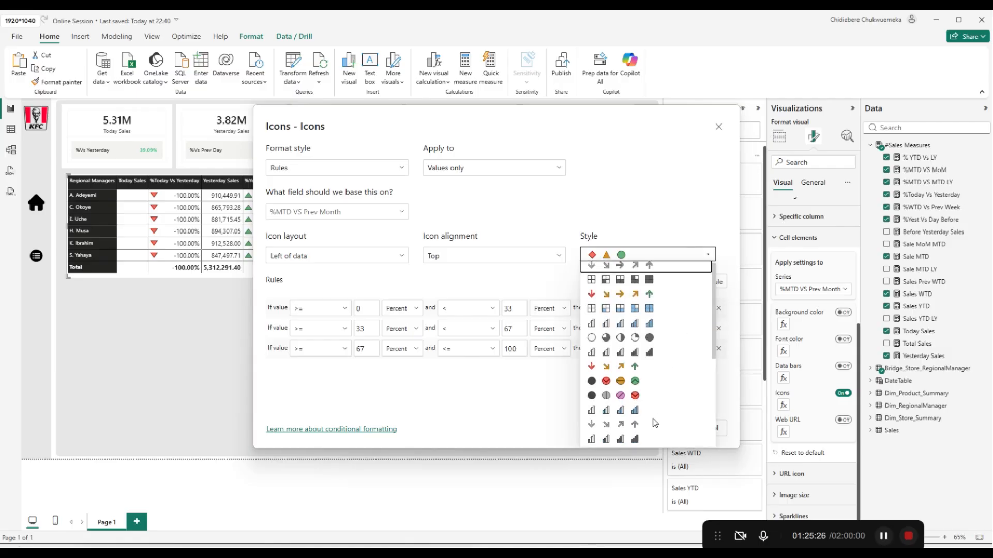
left_click(613, 428)
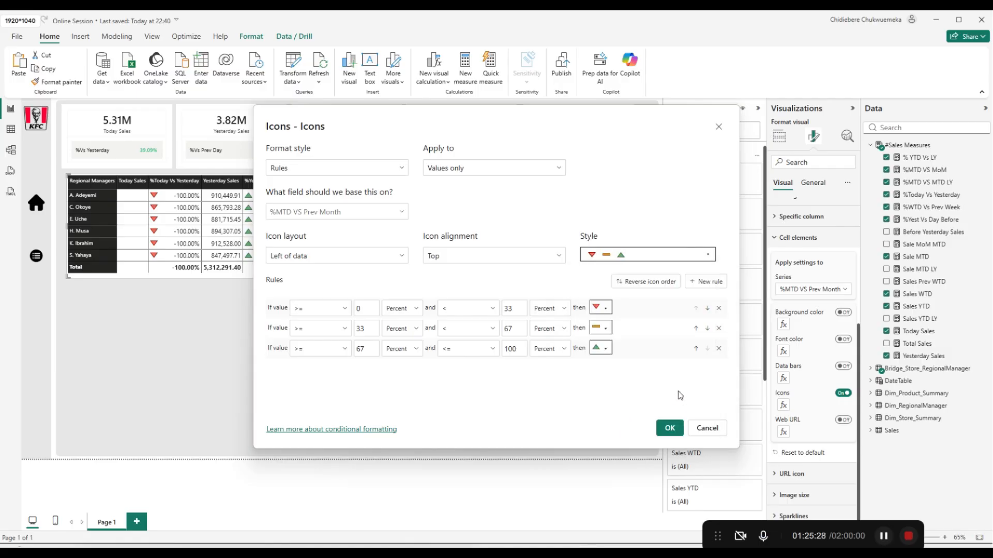
left_click(719, 329)
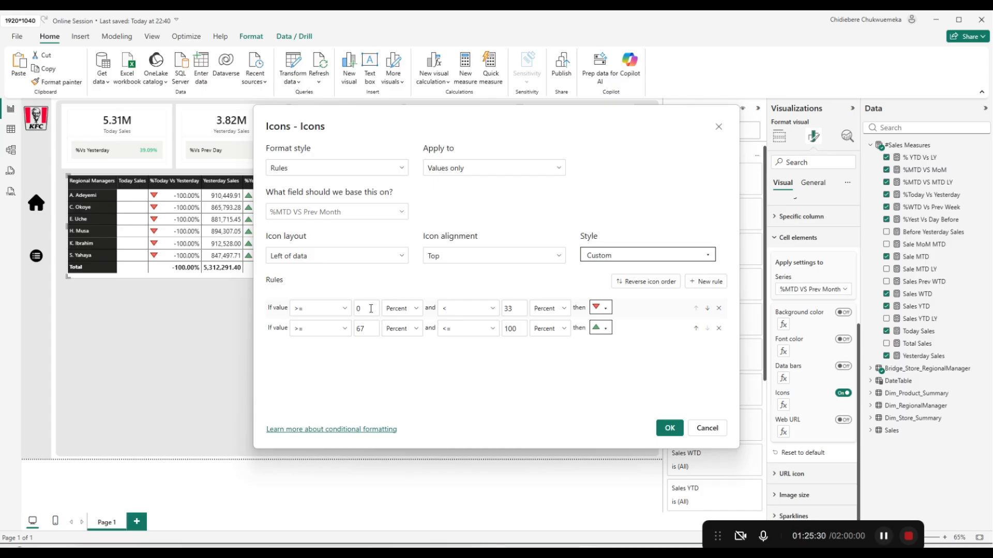
Switch all bounds of the two %MTD VS Prev Month icon rules to the Number type.
left_click(398, 308)
left_click(400, 332)
left_click(550, 309)
left_click(543, 329)
left_click(416, 330)
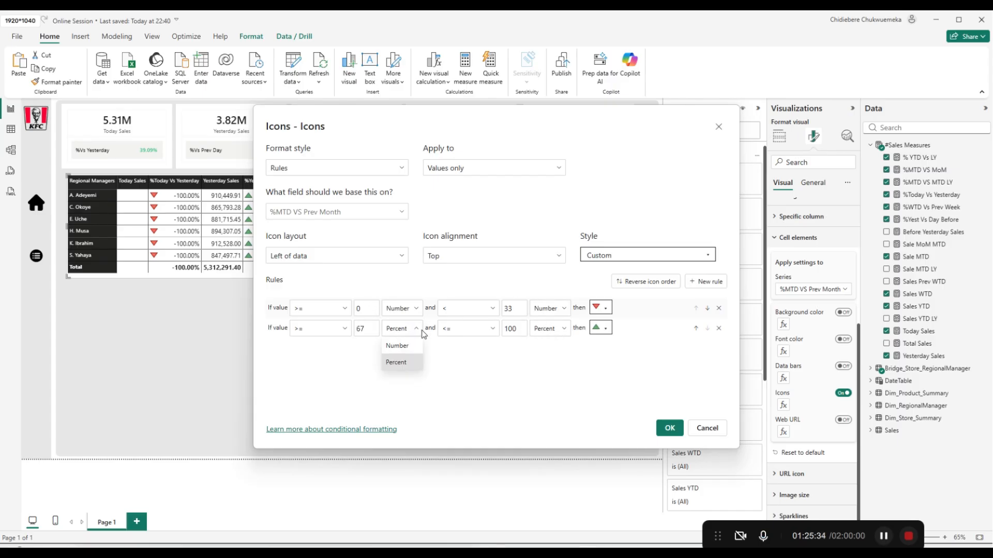
left_click(411, 346)
left_click(548, 329)
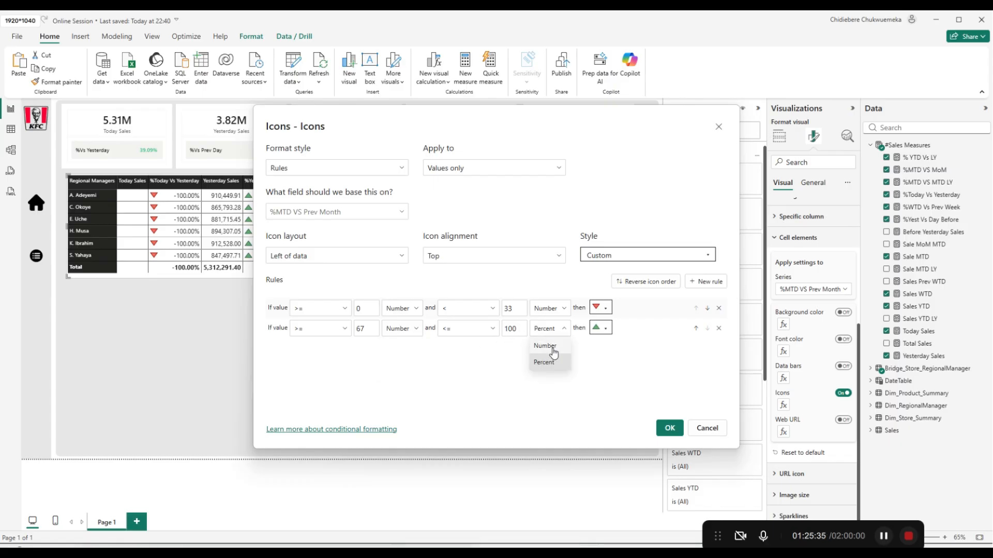
left_click(548, 347)
Set the red triangle from -1000000 to below 0 and the green triangle from 0 to 100000, and apply the %MTD VS Prev Month rules.
left_click(368, 309)
key("BackSpace")
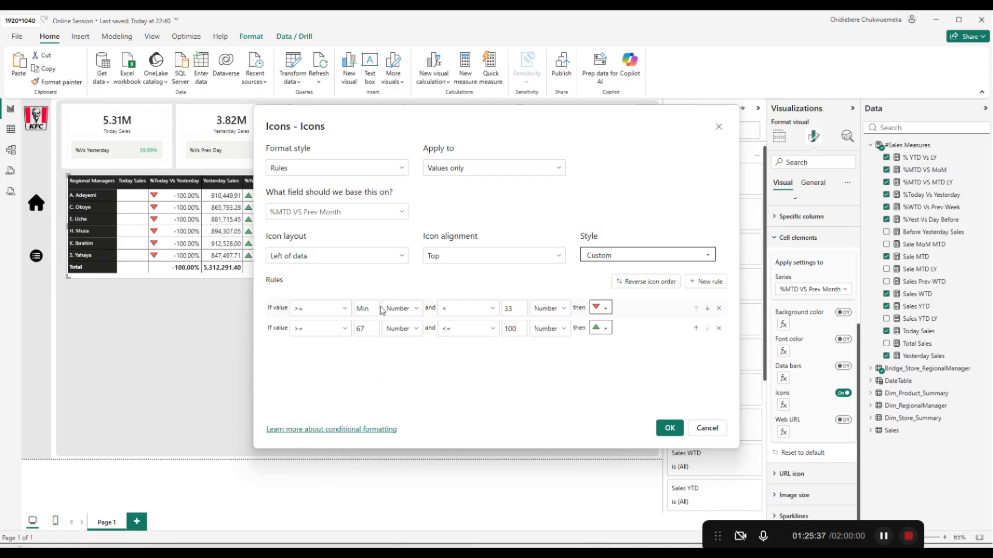
type("-1000000")
left_click(522, 309)
key("BackSpace")
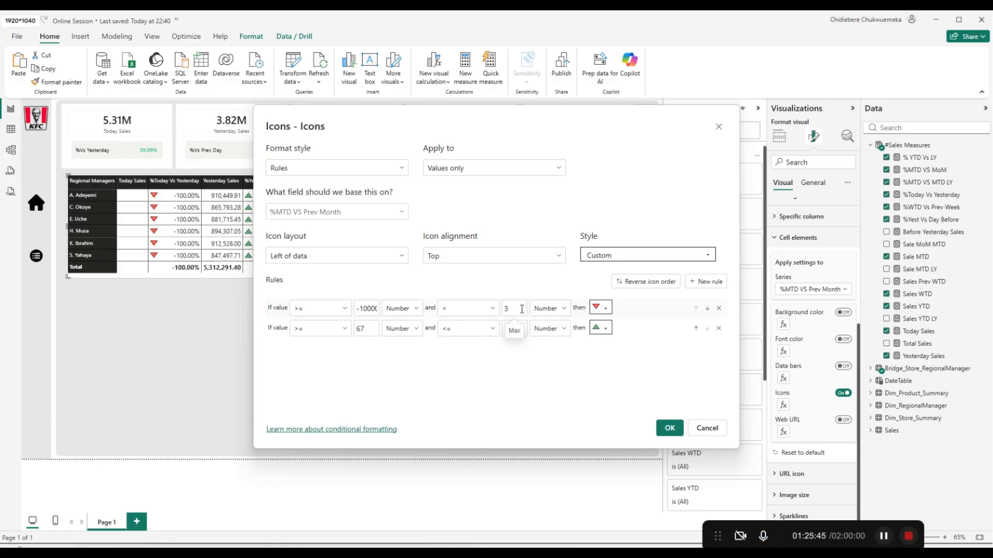
key("BackSpace")
type("0")
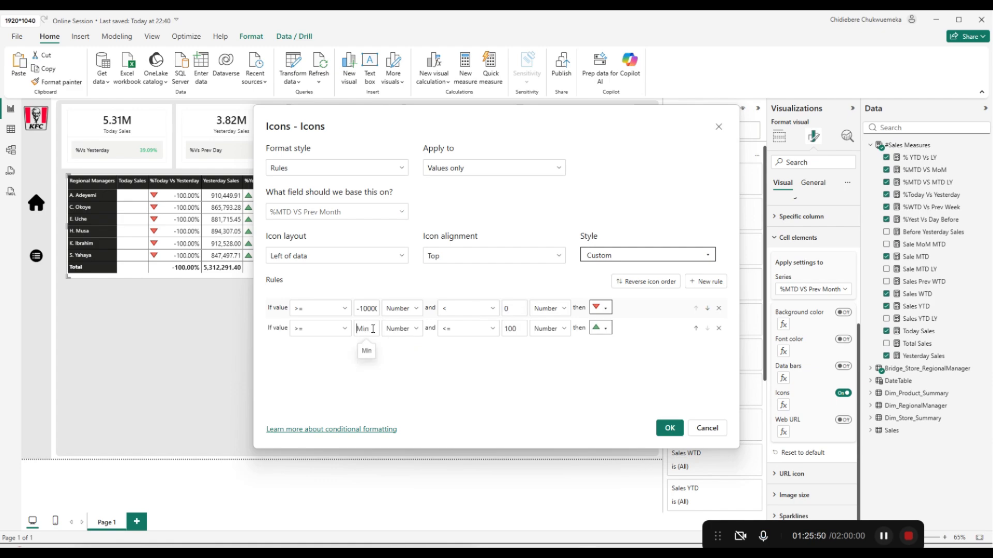
type("000")
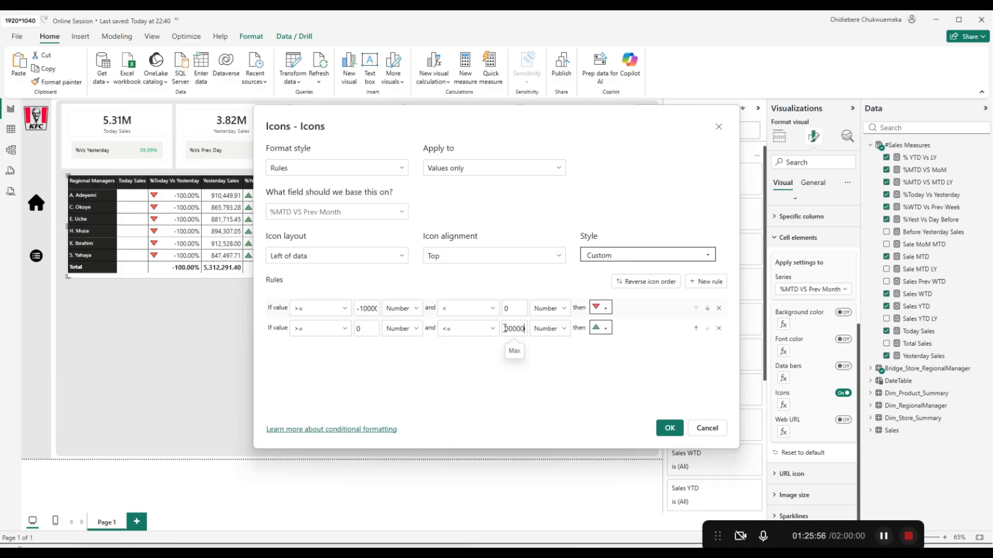
left_click(668, 428)
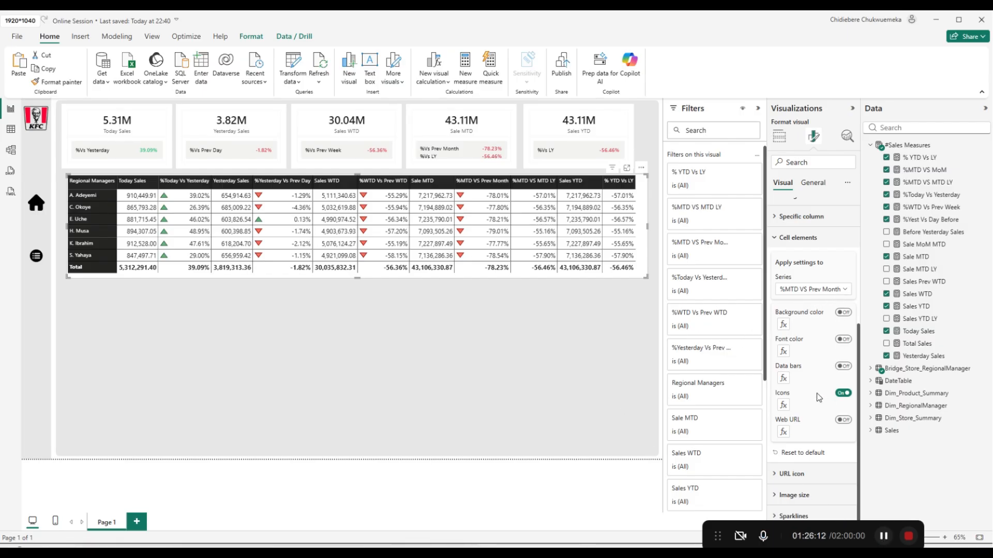
Turn on cell-element icons for the %MTD VS MTD LY series and open its icon rules.
left_click(837, 289)
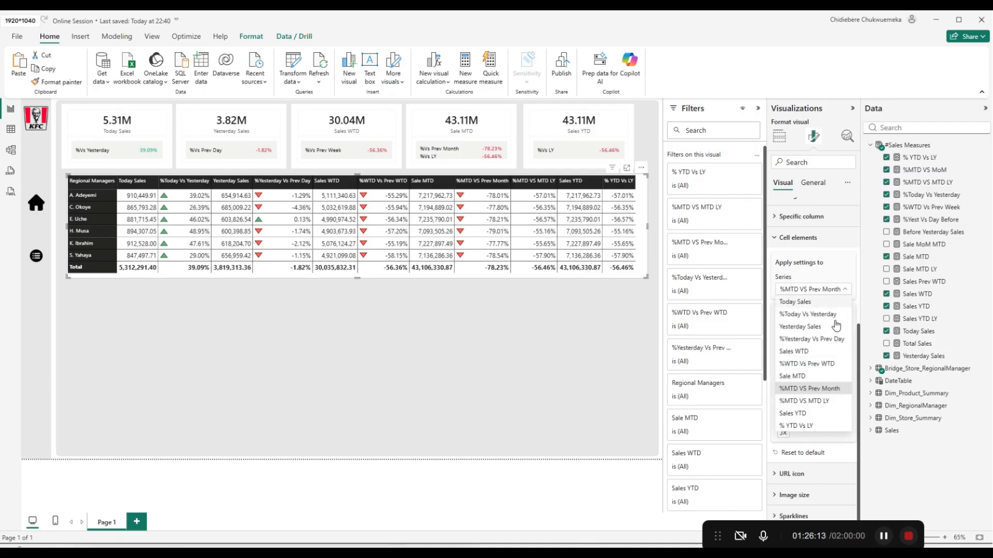
left_click(818, 402)
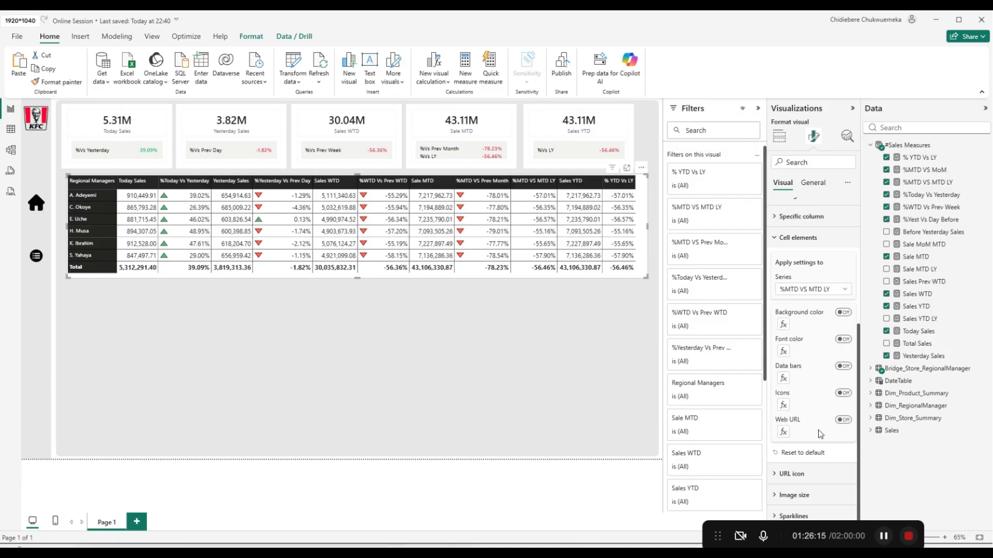
left_click(844, 392)
left_click(783, 406)
Choose the red triangle, yellow dash and green triangle style for %MTD VS MTD LY and delete the middle rule.
left_click(709, 254)
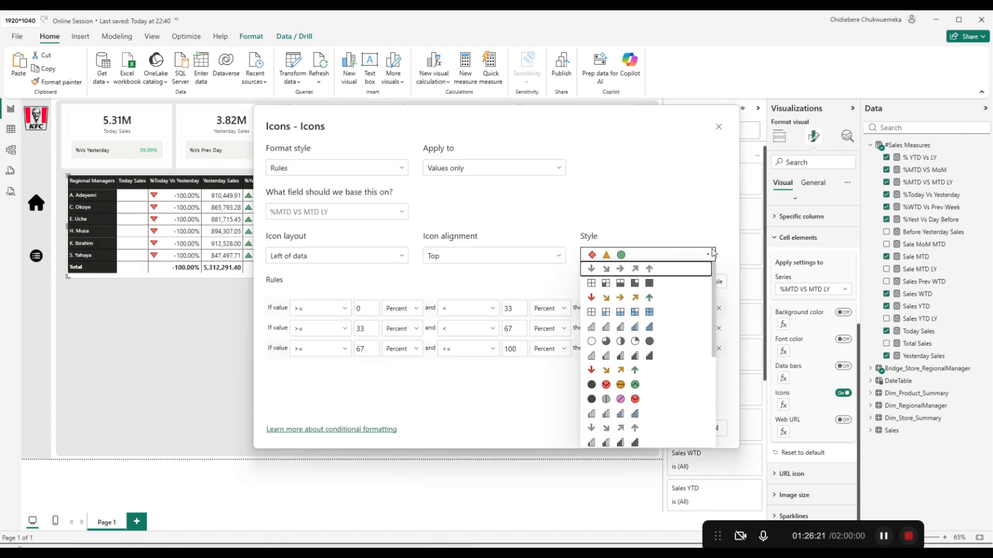
scroll(653, 370, "down", 3)
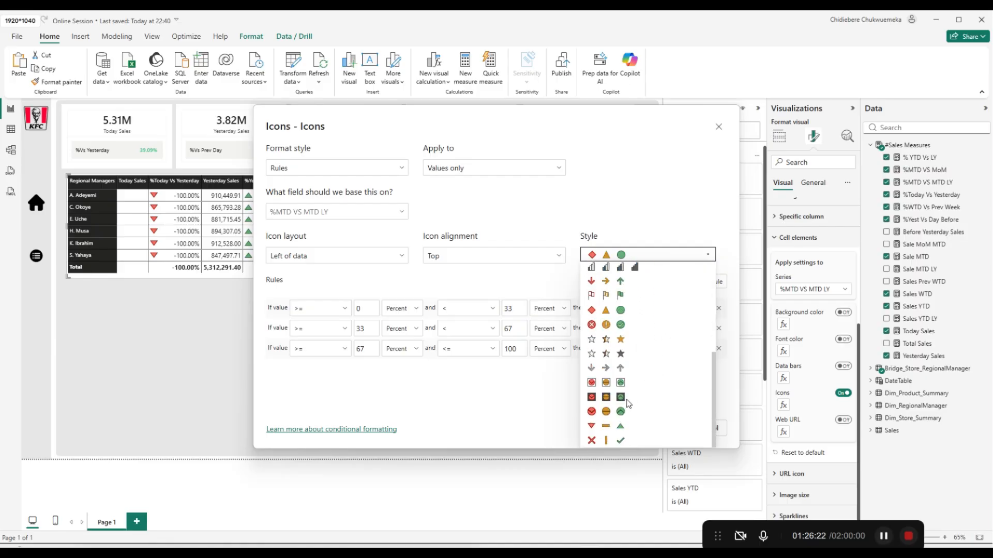
left_click(622, 427)
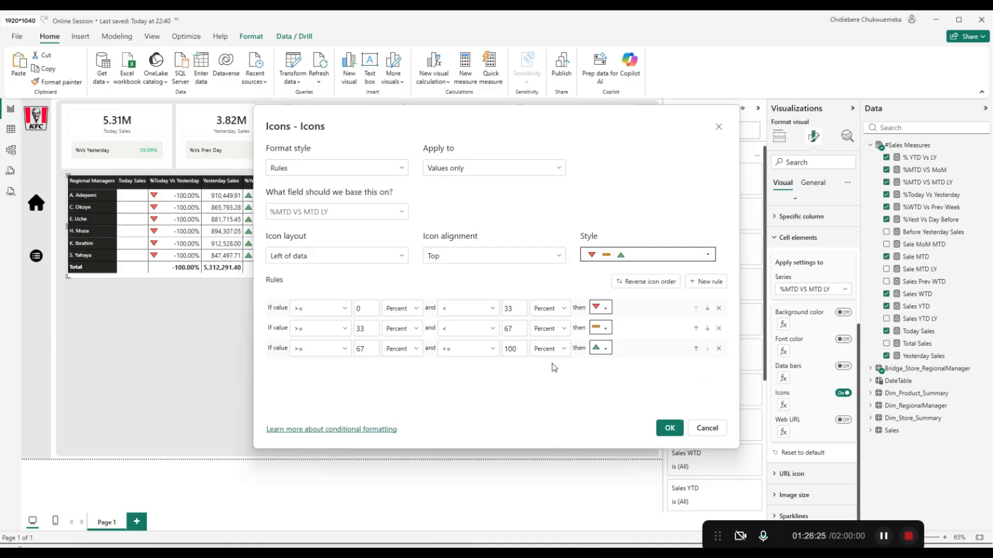
left_click(719, 328)
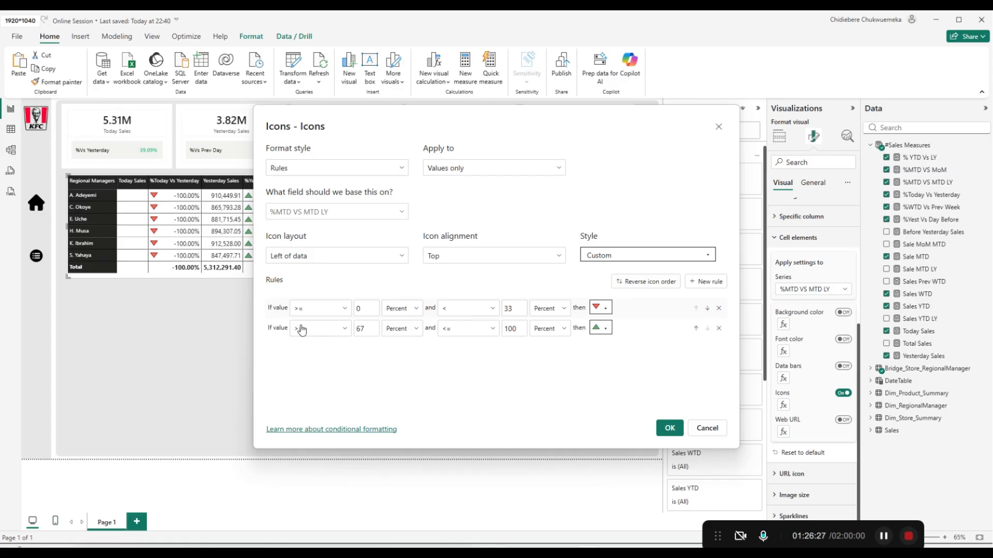
Set the red triangle rule for %MTD VS MTD LY from -100000 to below 0, with both bounds as Number.
left_click(373, 305)
key("BackSpace")
type("1")
key("BackSpace")
type("-100000")
left_click(413, 310)
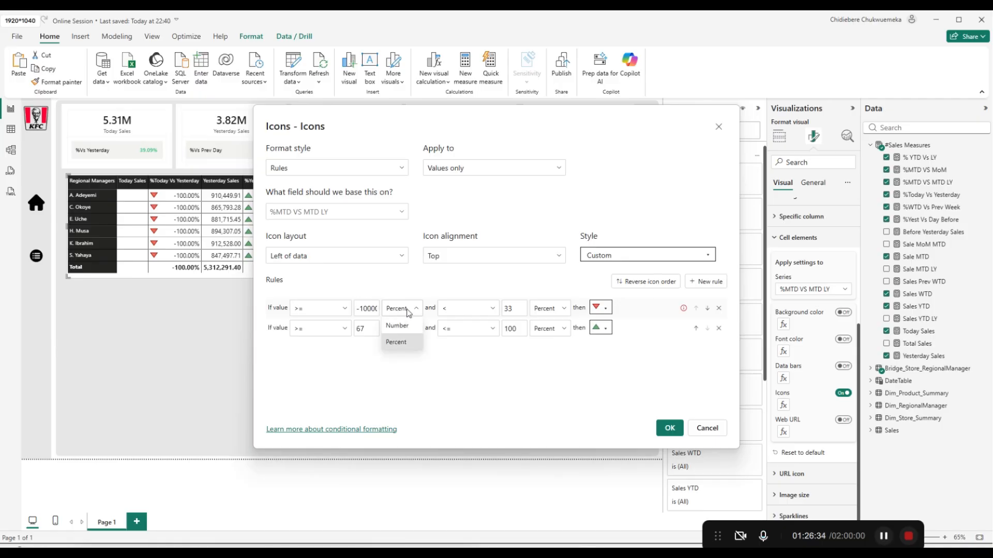
left_click(413, 326)
left_click(549, 308)
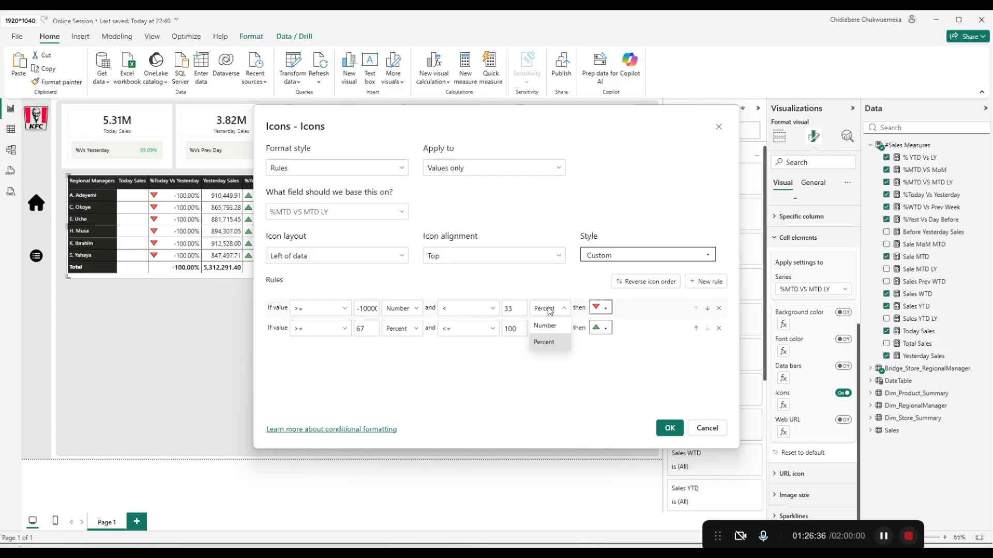
left_click(547, 326)
key("BackSpace")
key("BackSpace")
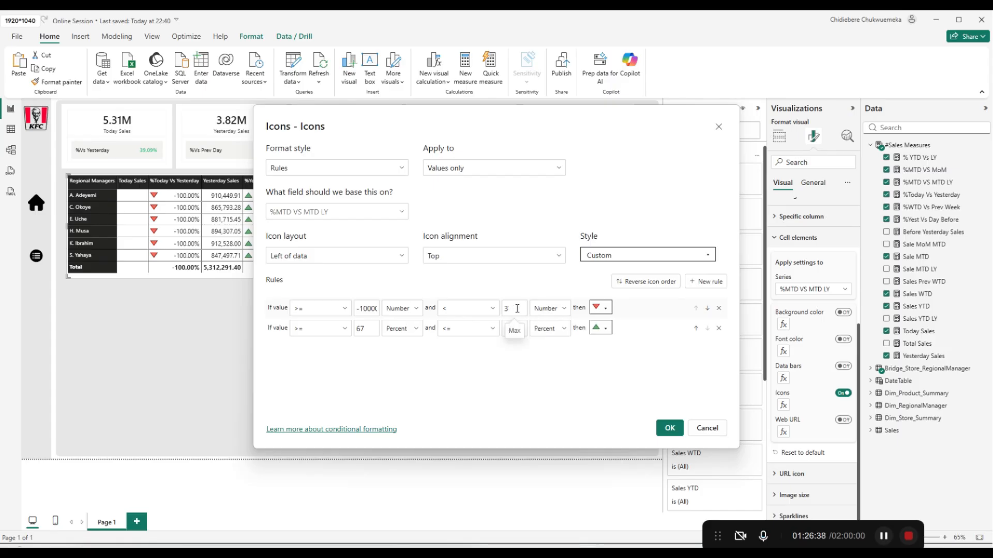
type("00")
key("BackSpace")
type("0")
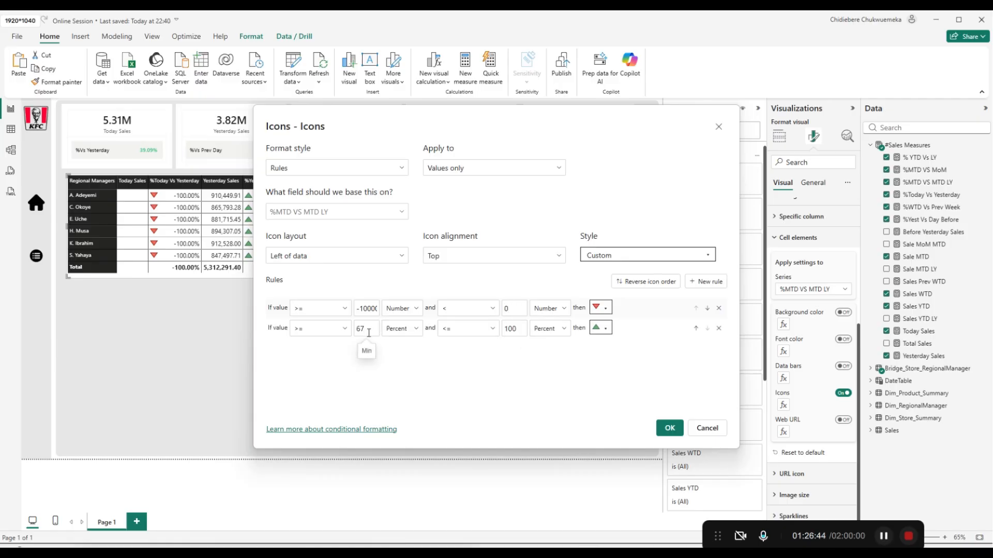
Set the green triangle rule for %MTD VS MTD LY from 0 to 100000, both bounds as Number, and apply the rules.
left_click(401, 328)
left_click(409, 343)
left_click_drag(512, 329, 523, 326)
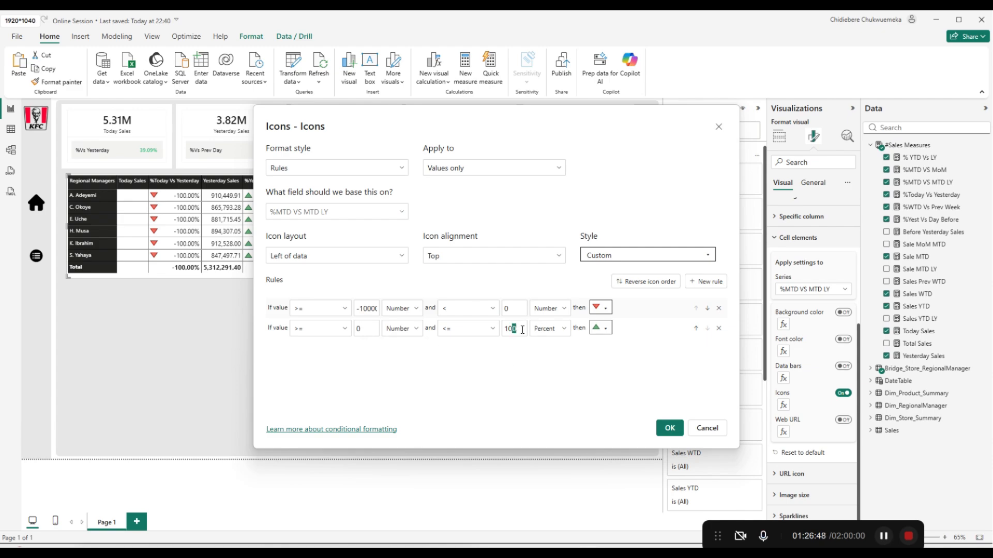
left_click(520, 328)
type("000")
left_click(549, 328)
left_click(670, 428)
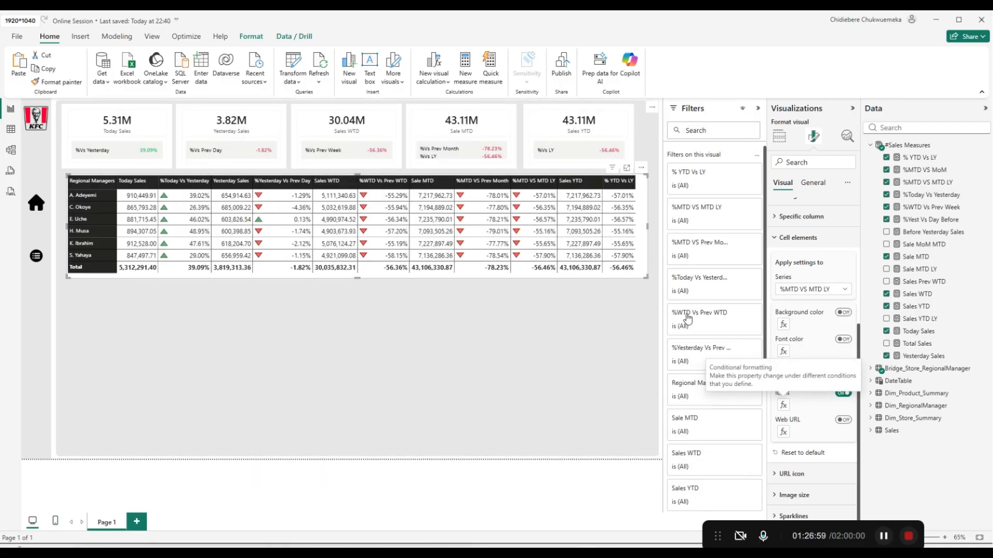
Turn on cell-element icons for the % YTD Vs LY series and open its icon rules.
left_click(832, 291)
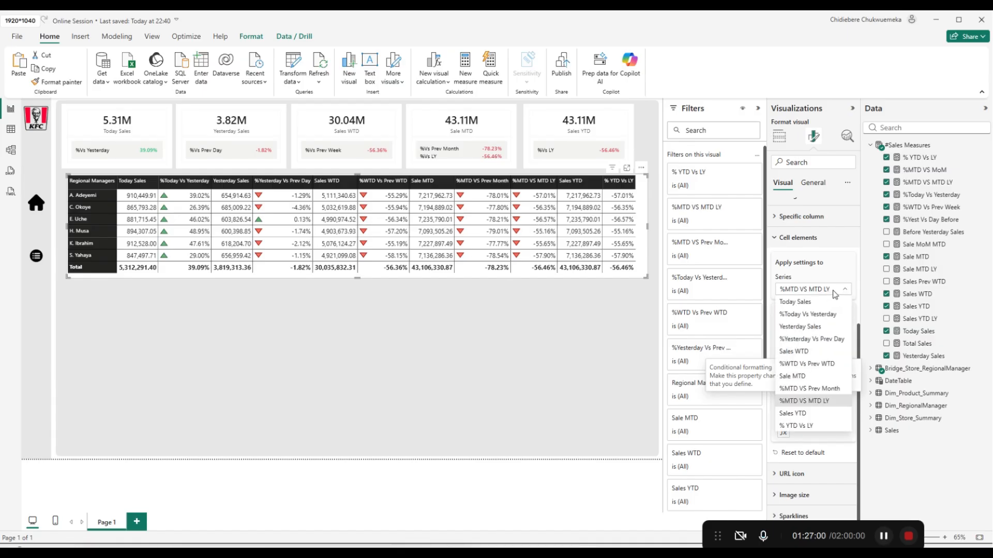
left_click(807, 427)
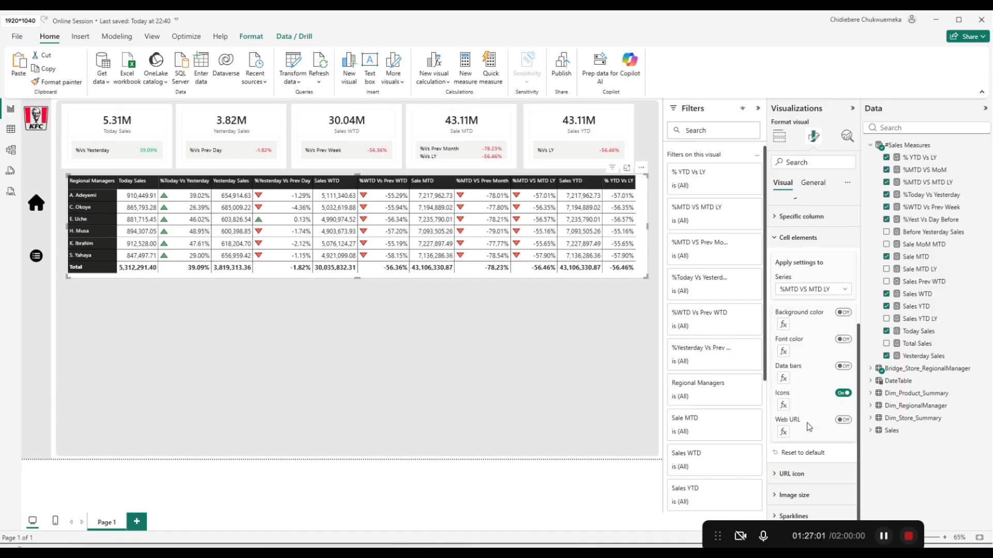
left_click(844, 394)
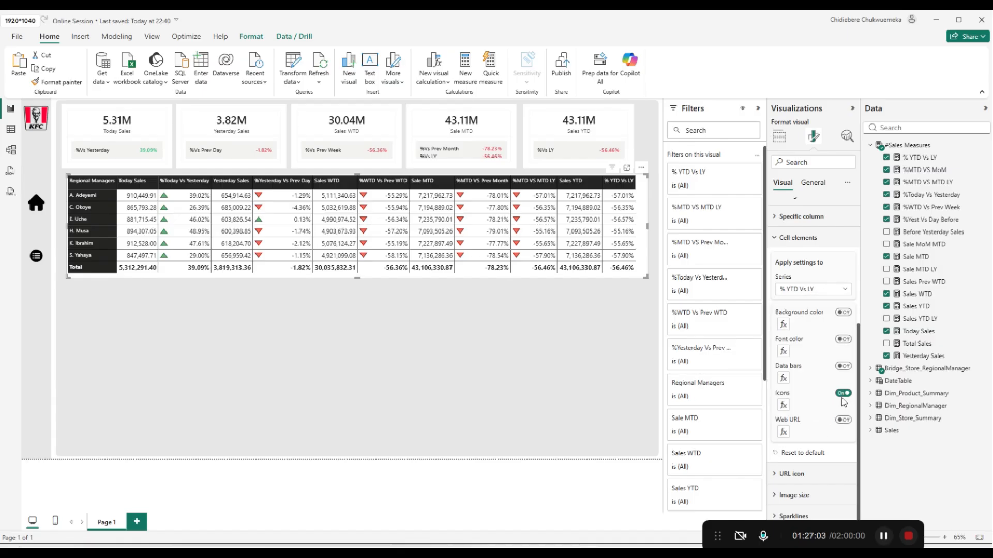
left_click(784, 404)
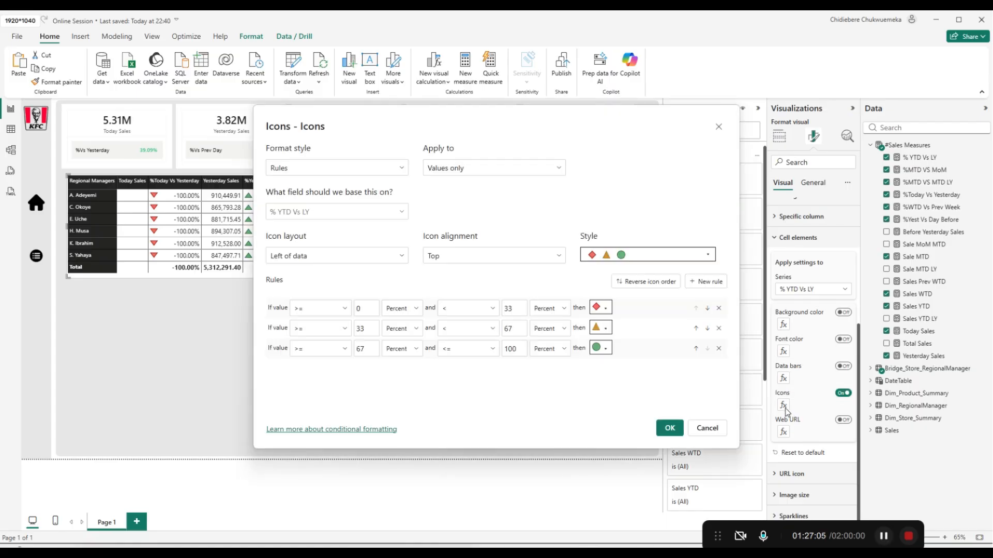
Choose the red triangle, yellow dash and green triangle style for % YTD Vs LY and delete the middle rule.
left_click(697, 260)
scroll(653, 410, "down", 5)
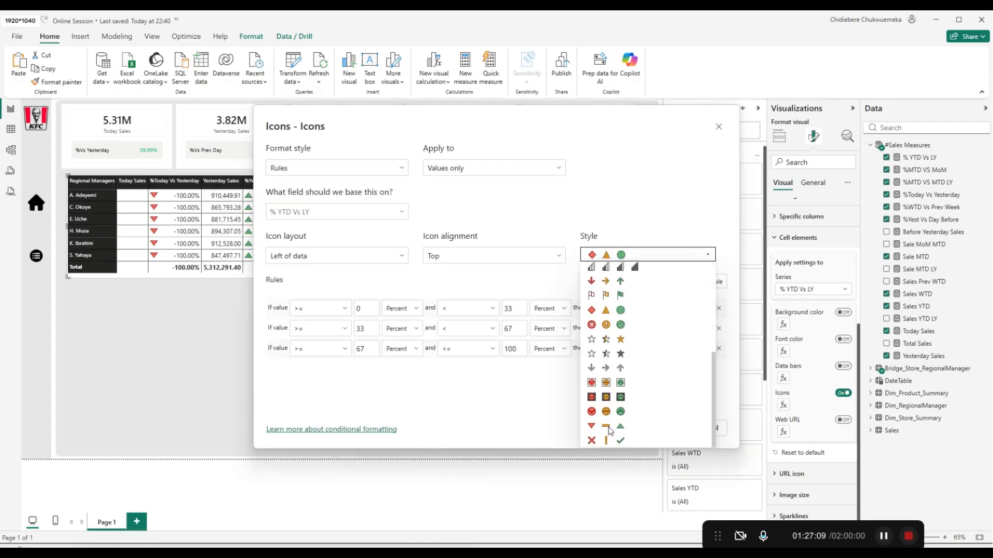
left_click(609, 428)
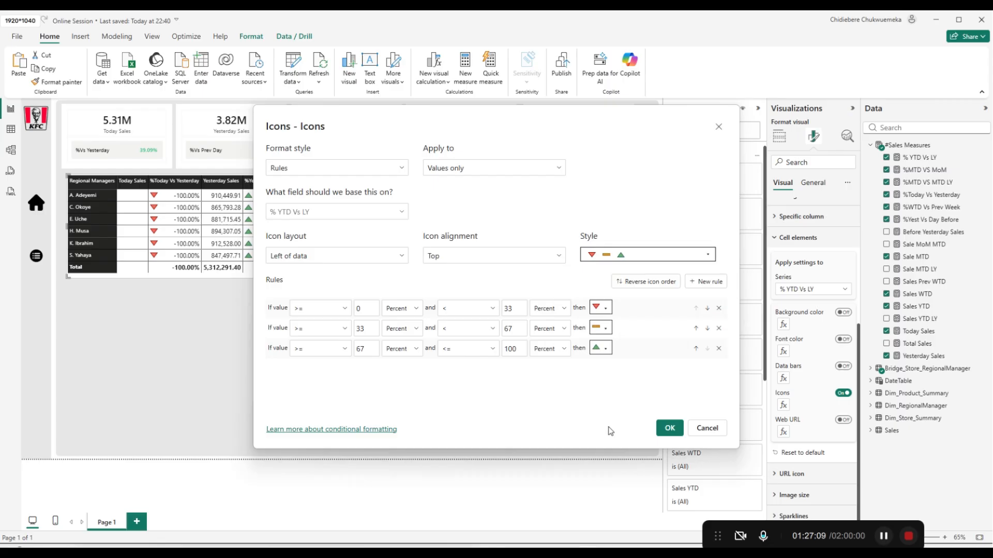
left_click(718, 328)
Set the red triangle rule for % YTD Vs LY from -100000 to below 0, with both bounds as Number.
left_click(377, 308)
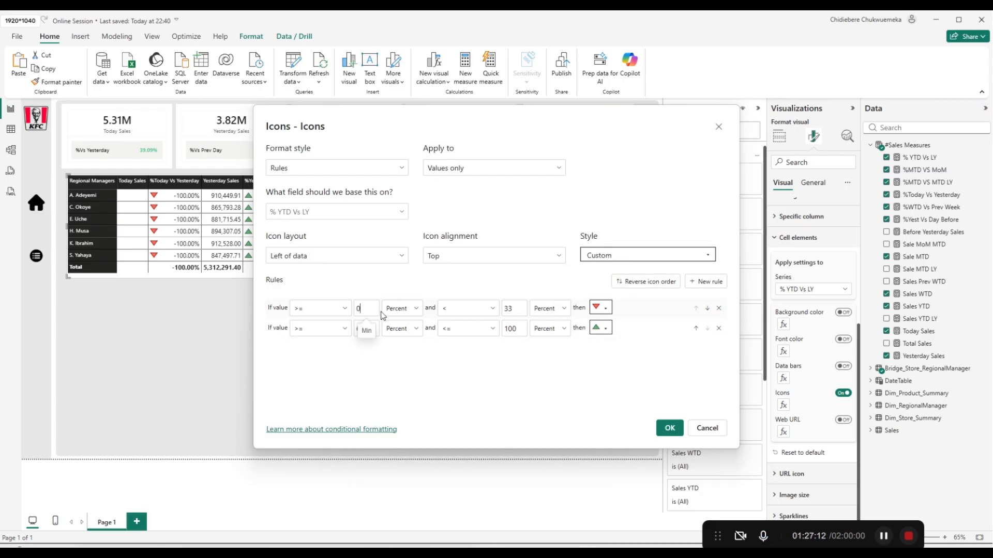
key("BackSpace")
type("-100000")
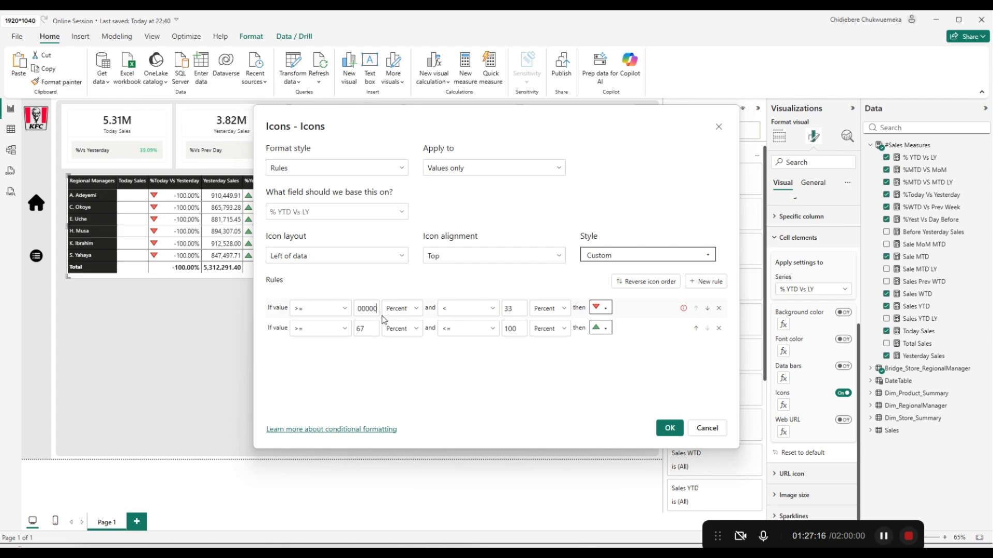
left_click(402, 308)
left_click(397, 339)
key("BackSpace")
left_click(545, 309)
left_click(551, 326)
Set the green triangle rule for % YTD Vs LY from 0 to 100000, both bounds as Number, and apply the rules.
left_click(369, 328)
key("BackSpace")
key("BackSpace")
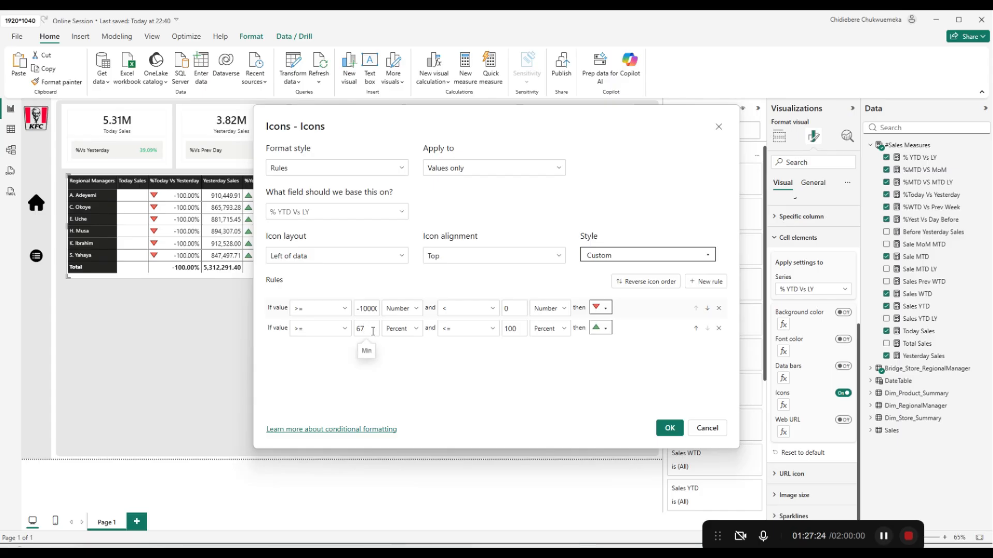
type("0")
left_click(398, 329)
left_click(408, 344)
type("000")
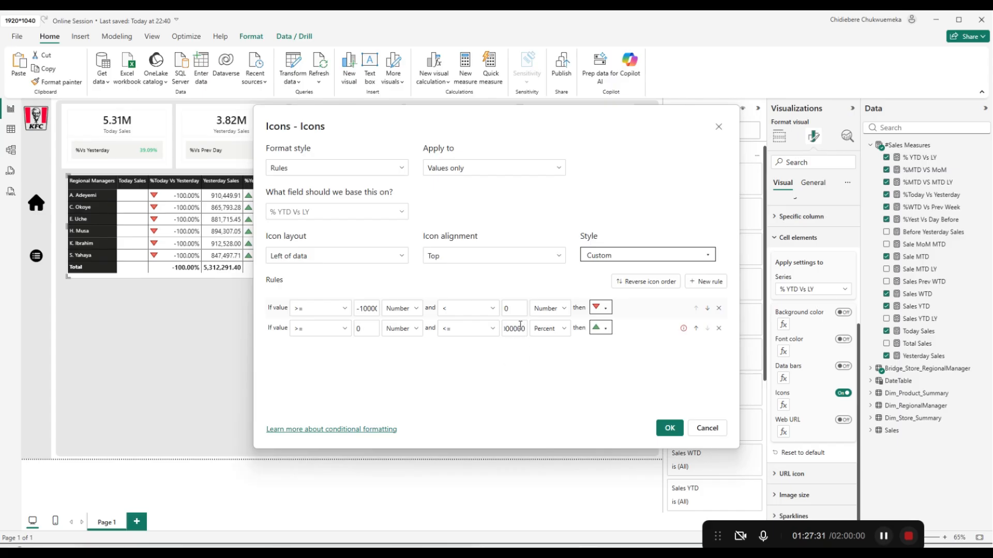
left_click(549, 328)
left_click(552, 345)
left_click(669, 428)
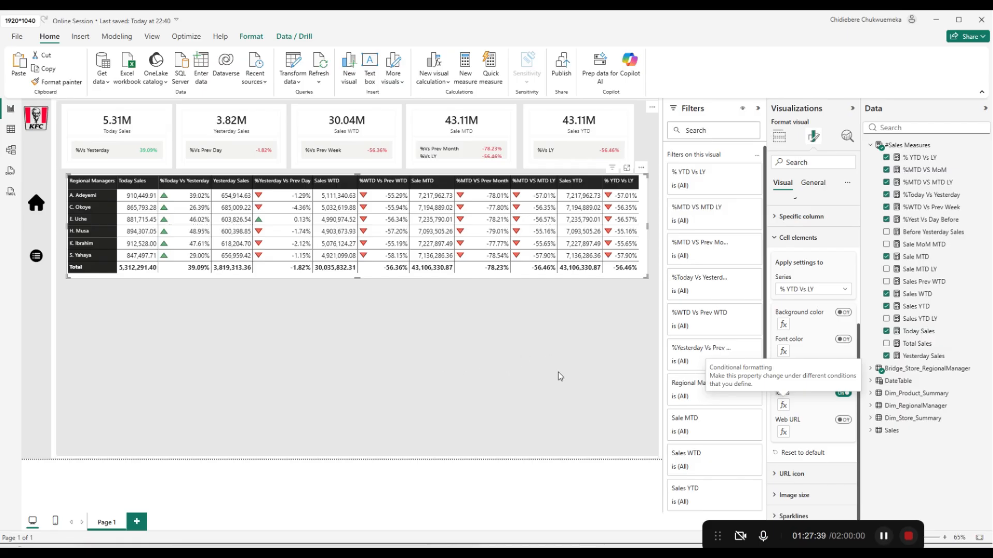
Shift the regional manager matrix slightly leftward on the page to line up with the first KPI card, and deselect it.
left_click(400, 470)
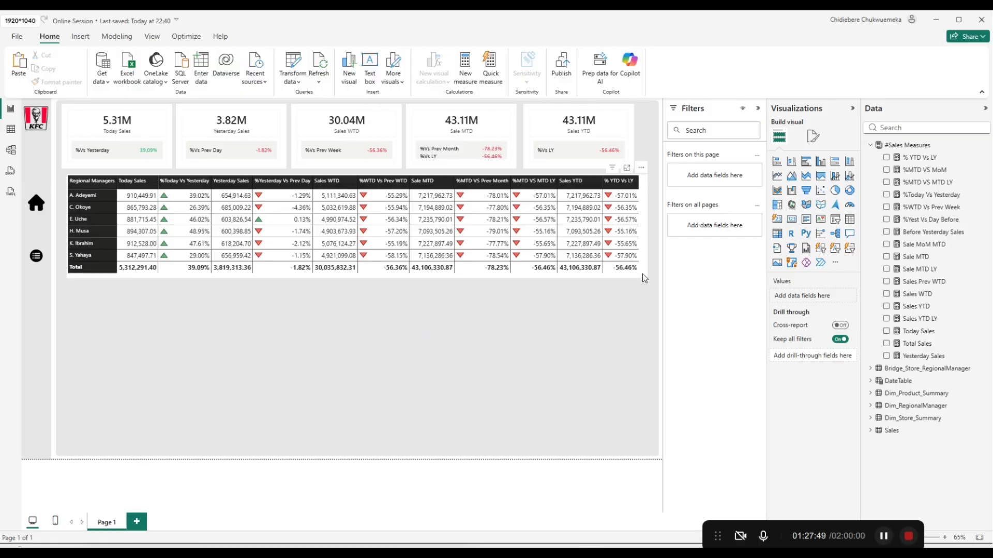
mouse_move(639, 276)
left_mouse_down()
mouse_move(633, 268)
mouse_move(640, 274)
left_mouse_up()
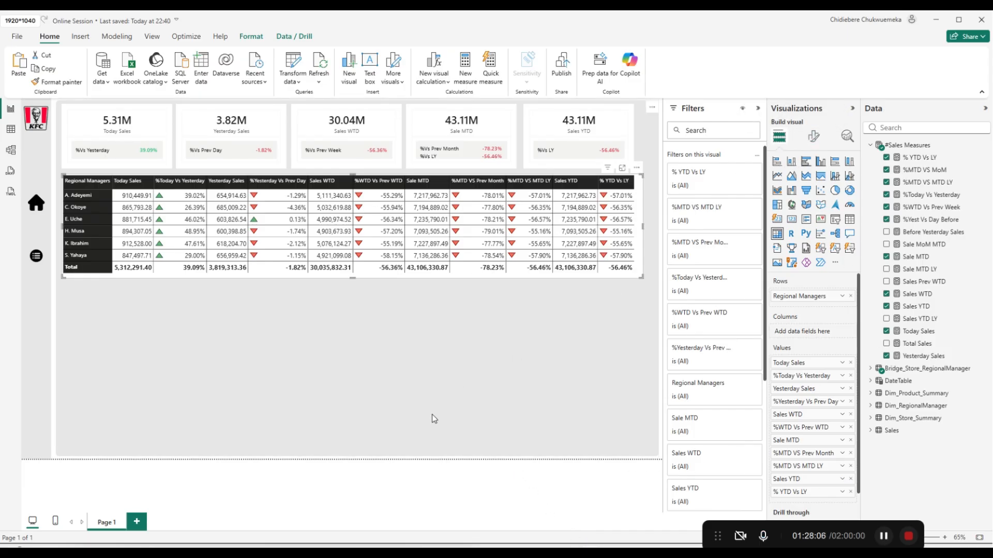
left_click(407, 485)
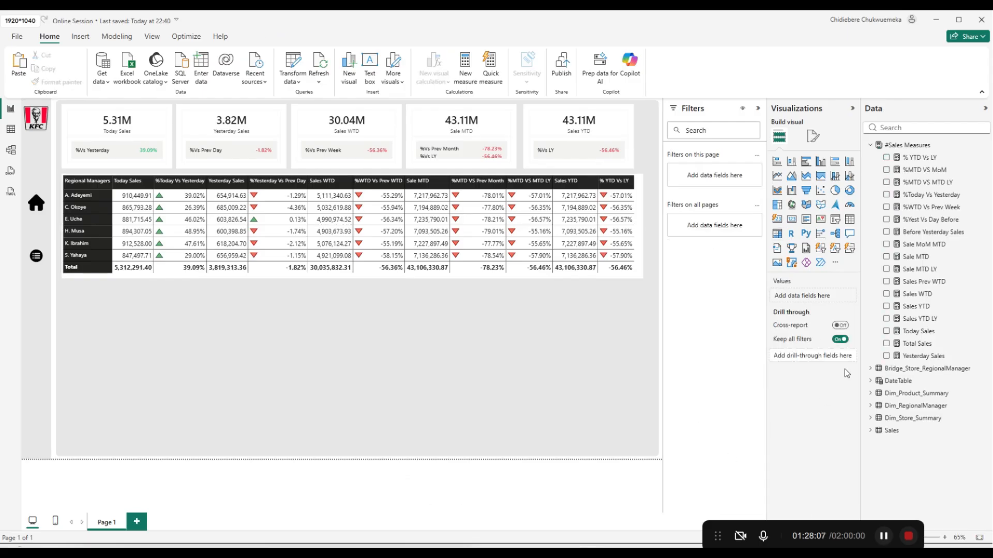
Add a visual of quantity_sold from the Sales table, place it below the matrix and convert it to a decomposition tree.
left_click(870, 147)
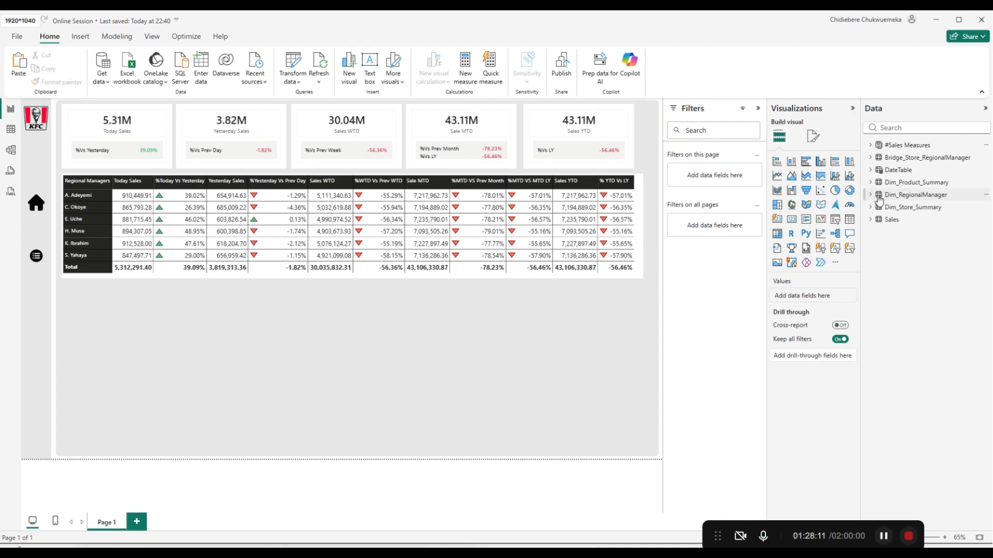
left_click(874, 220)
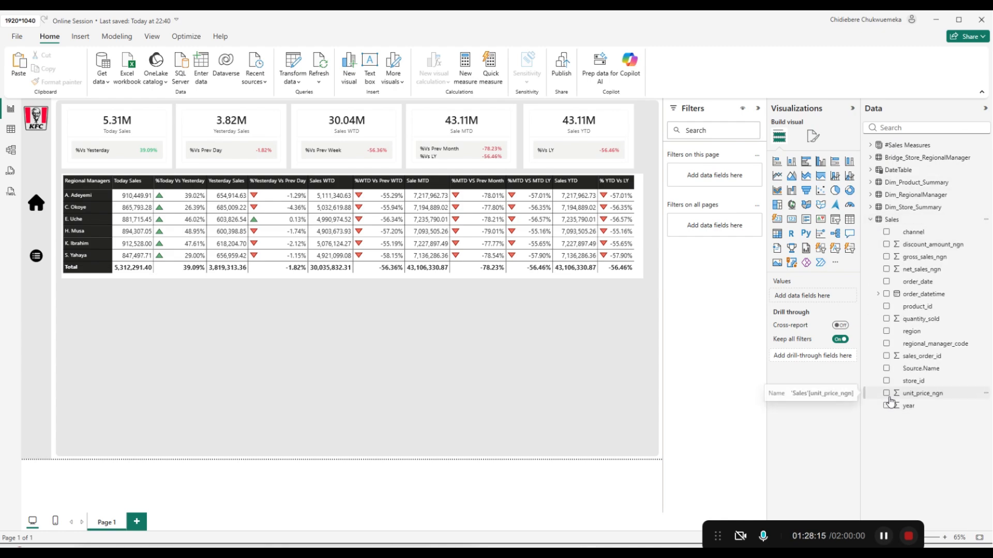
left_click(886, 318)
left_click_drag(143, 221, 151, 321)
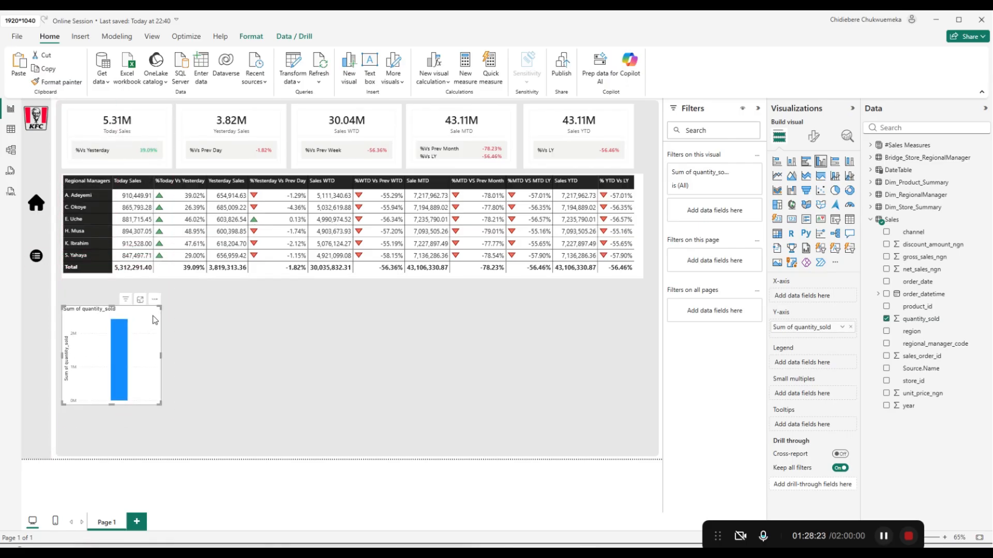
left_click(835, 237)
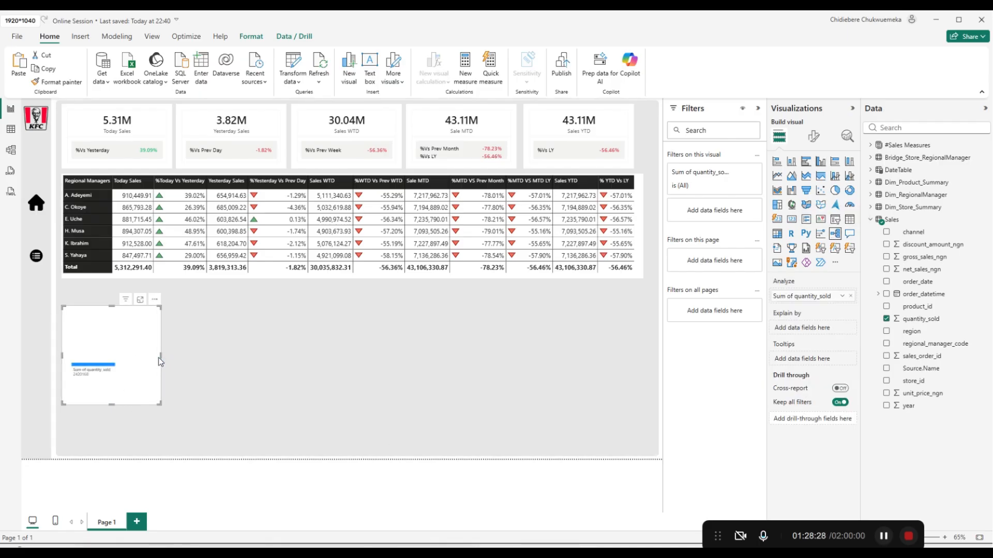
Enlarge the decomposition tree to span about half the page width, from just below the matrix to the page's lower edge.
left_click_drag(163, 356, 331, 356)
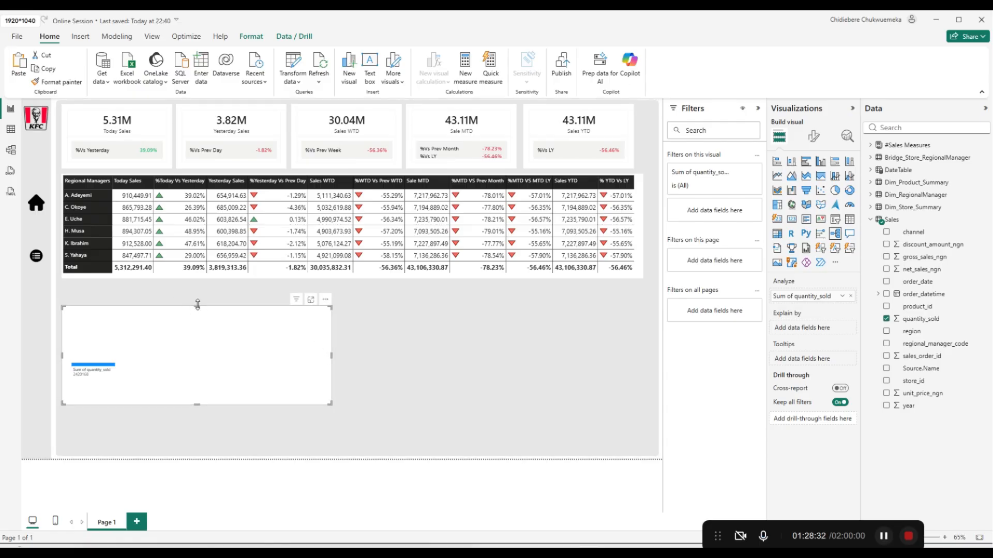
left_click_drag(197, 306, 198, 287)
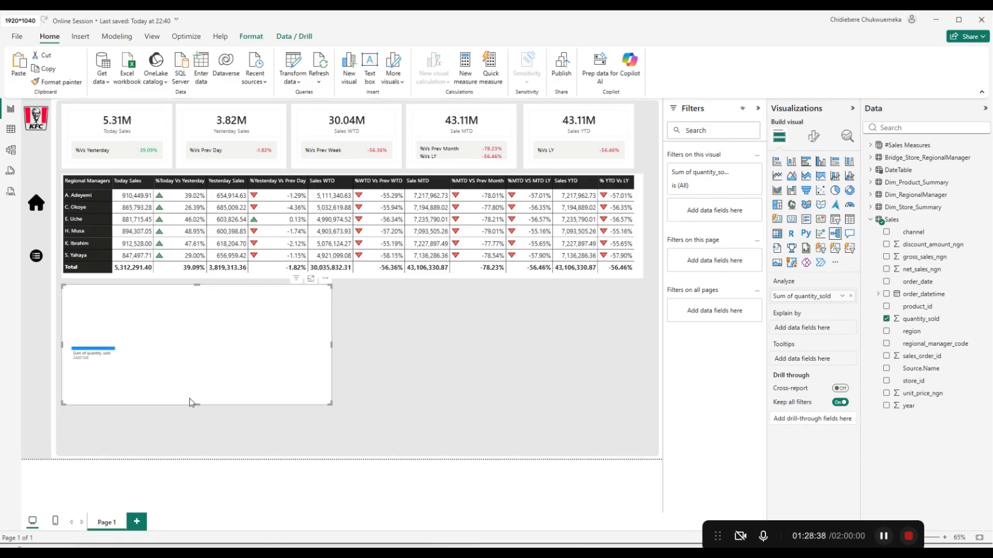
left_click_drag(197, 403, 200, 448)
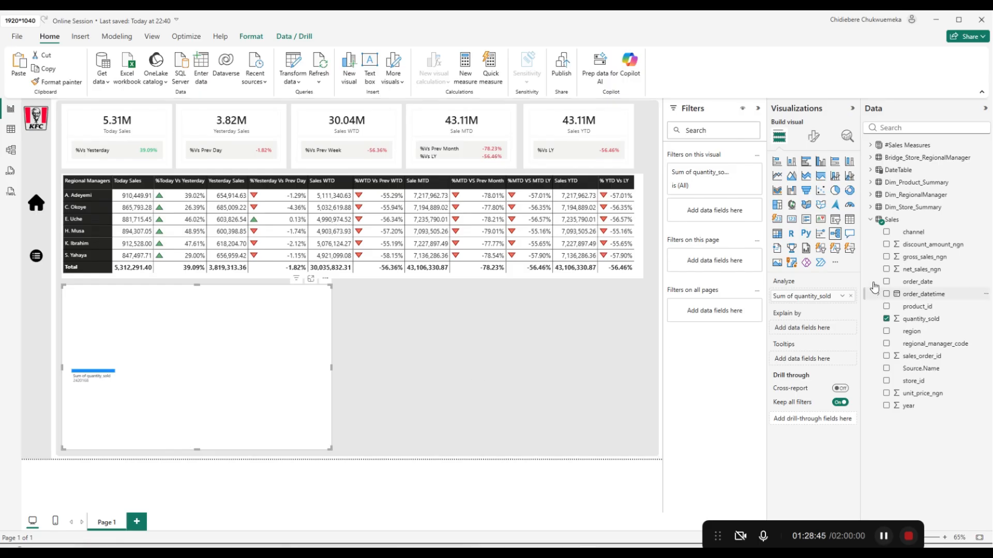
Add category from Dim_Product_Summary as an Explain by field and split the quantity sold node by category.
left_click(871, 220)
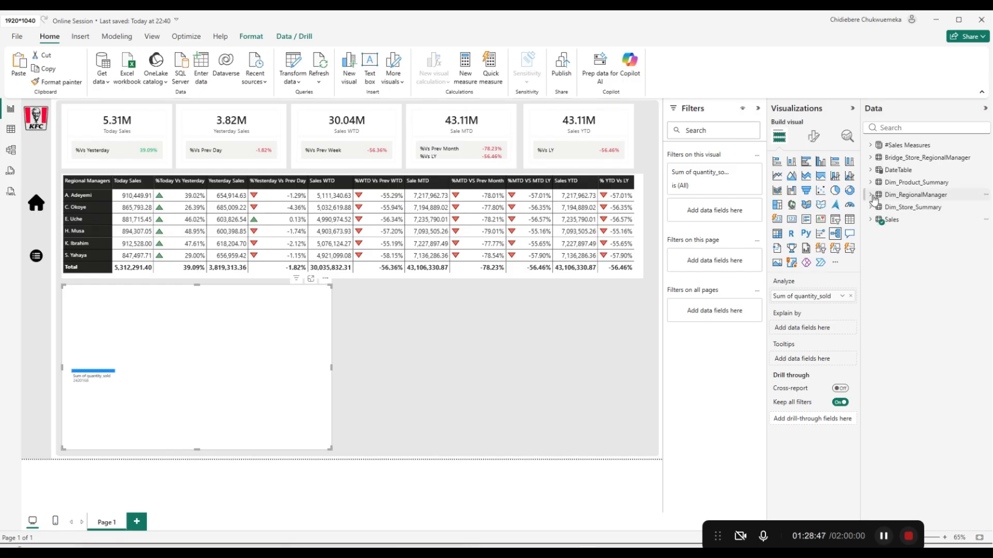
left_click(872, 196)
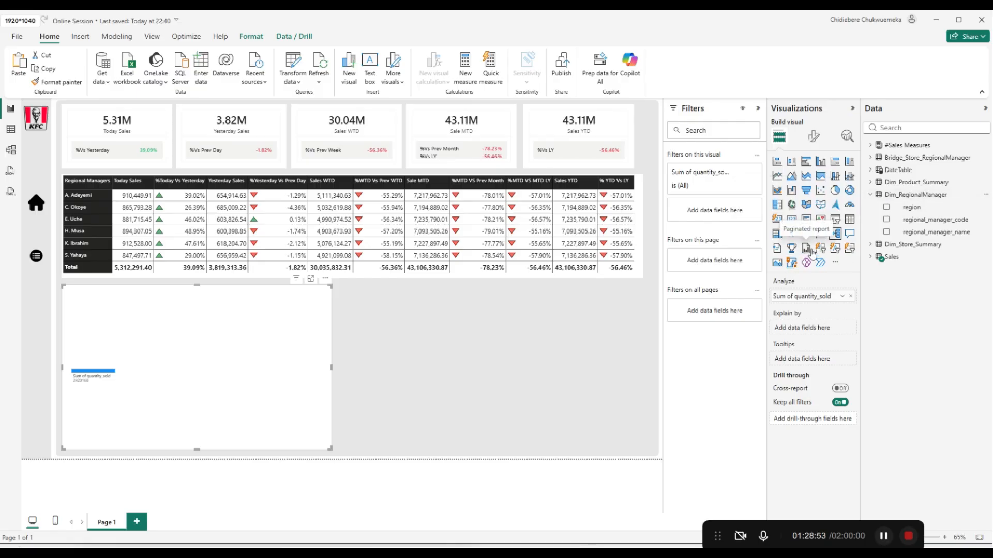
left_click(871, 195)
left_click(871, 183)
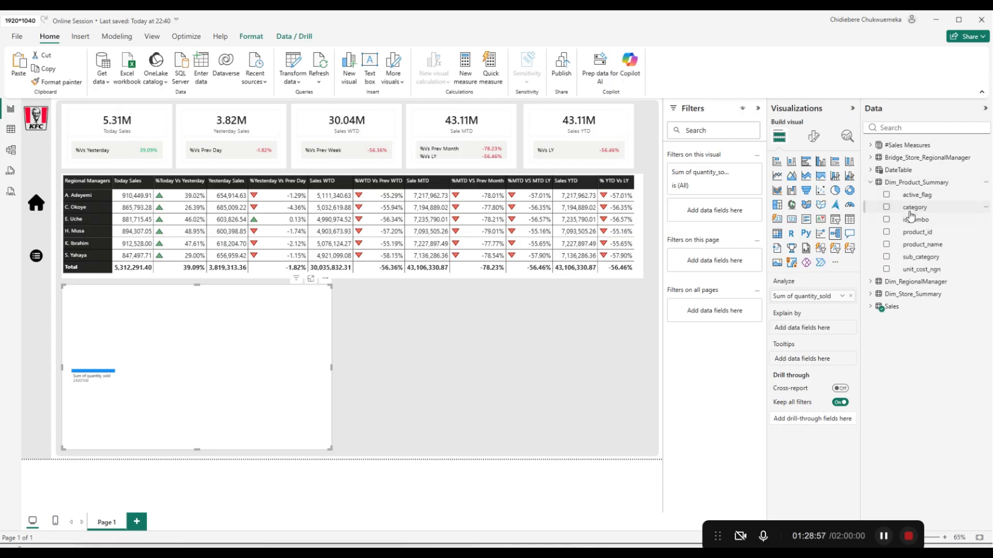
left_click(886, 207)
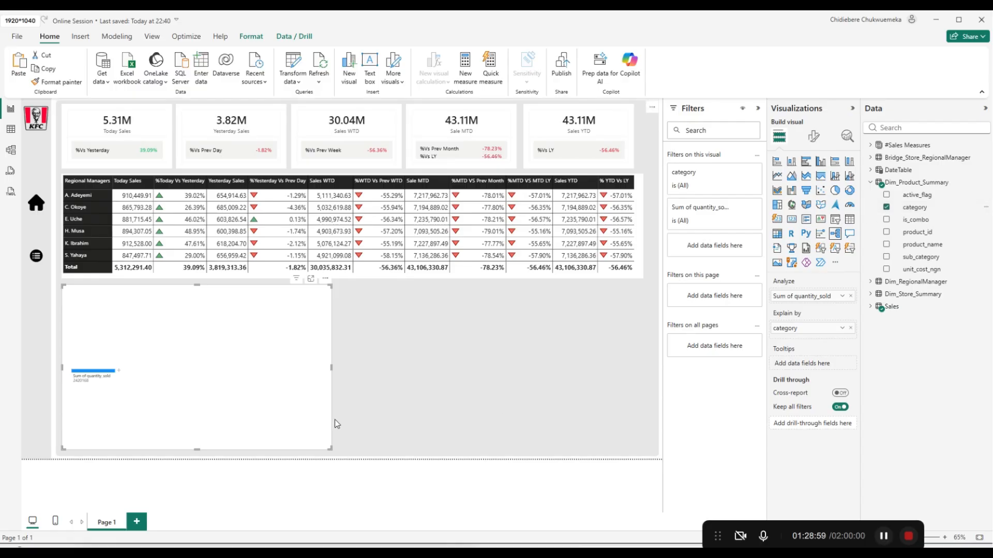
left_click(119, 371)
left_click(132, 403)
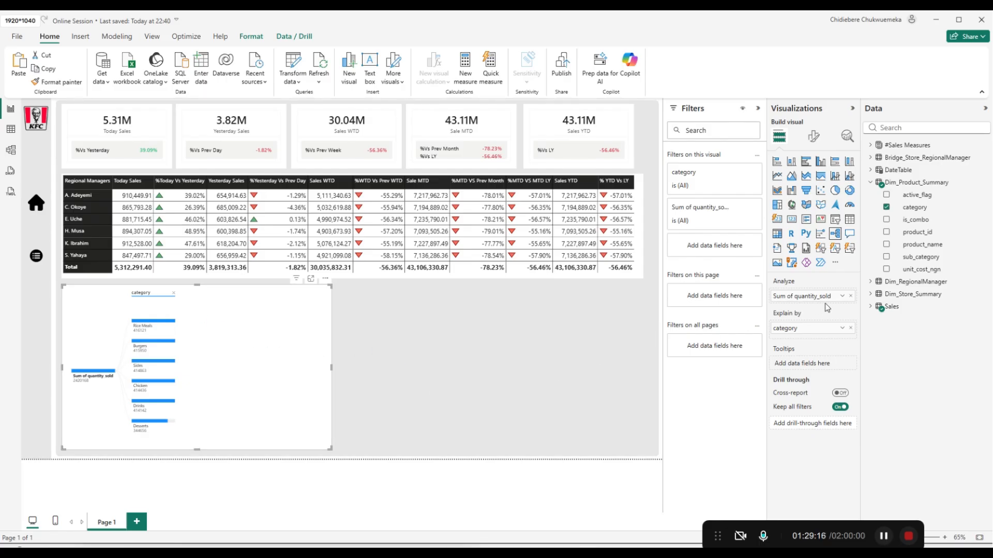
Add sub_category as an Explain by field and split the Rice Meals node by sub_category.
left_click(887, 257)
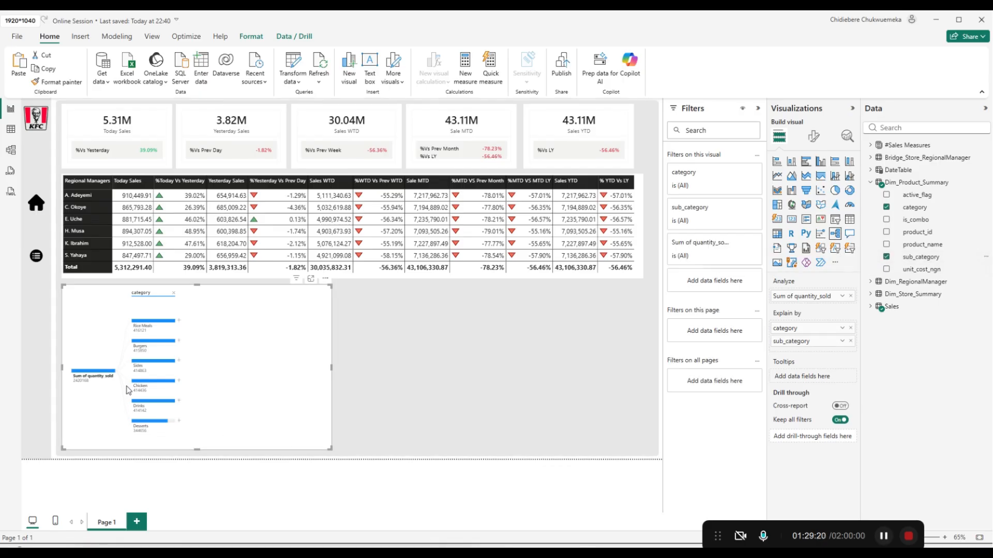
left_click(178, 322)
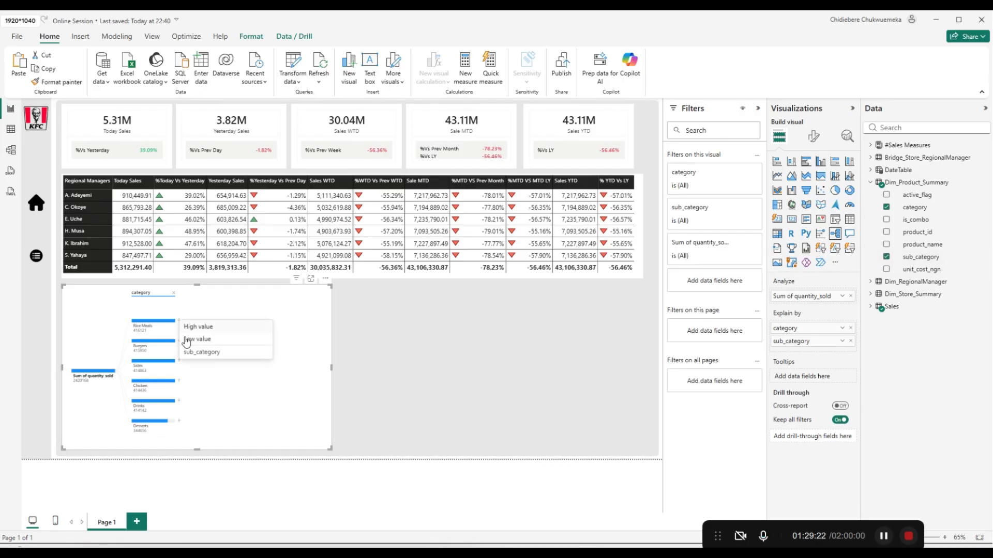
left_click(192, 354)
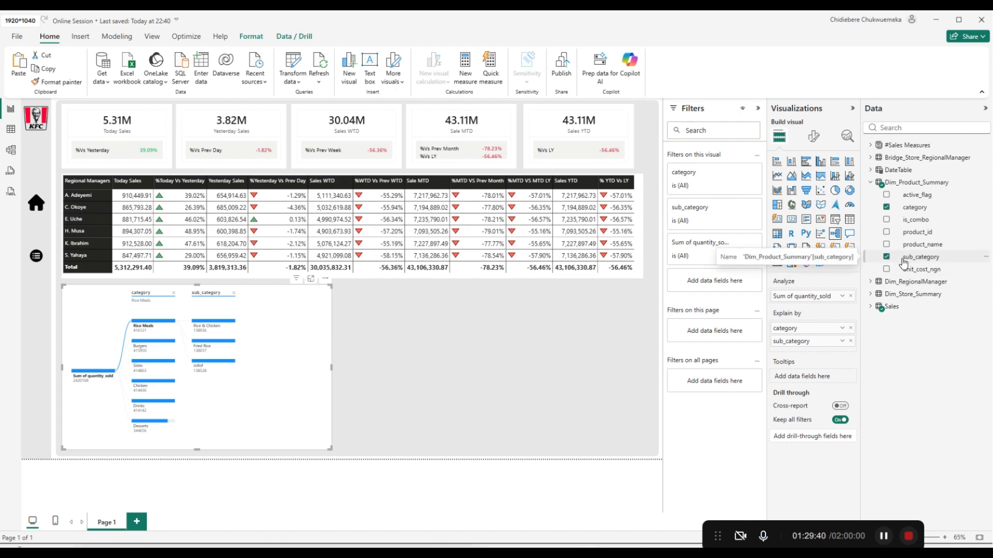
Add region from Bridge_Store_RegionalManager as an Explain by field and split the Rice & Chicken node by region.
left_click(870, 183)
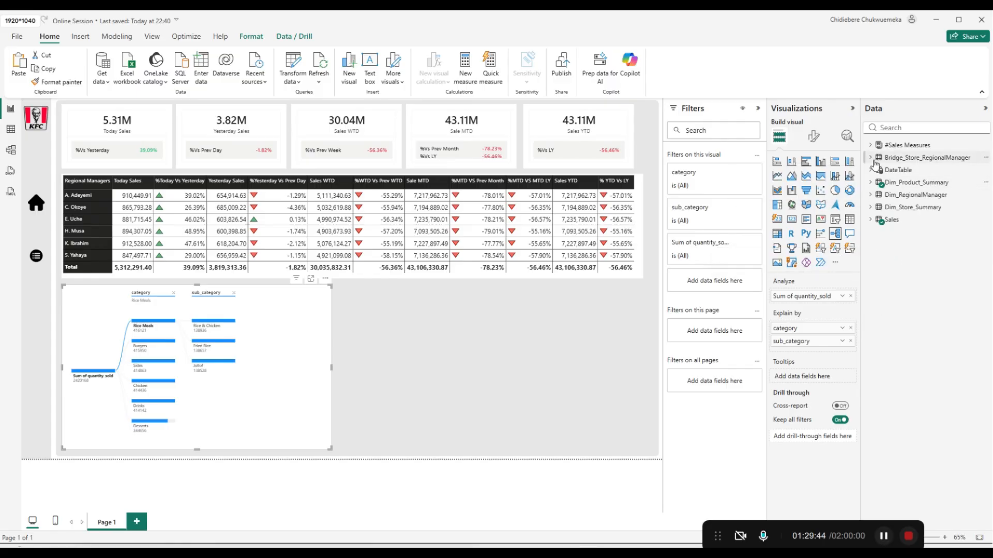
left_click(871, 158)
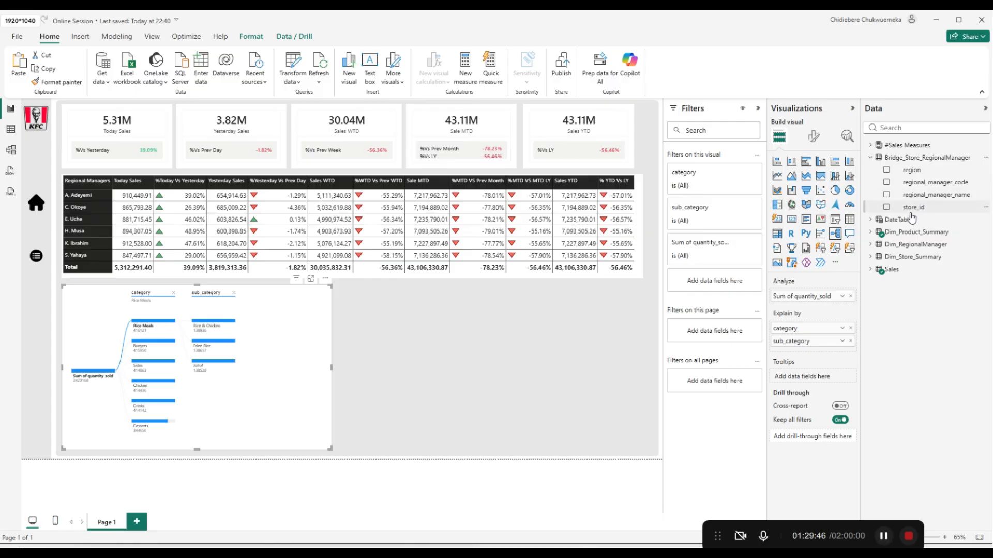
left_click(886, 171)
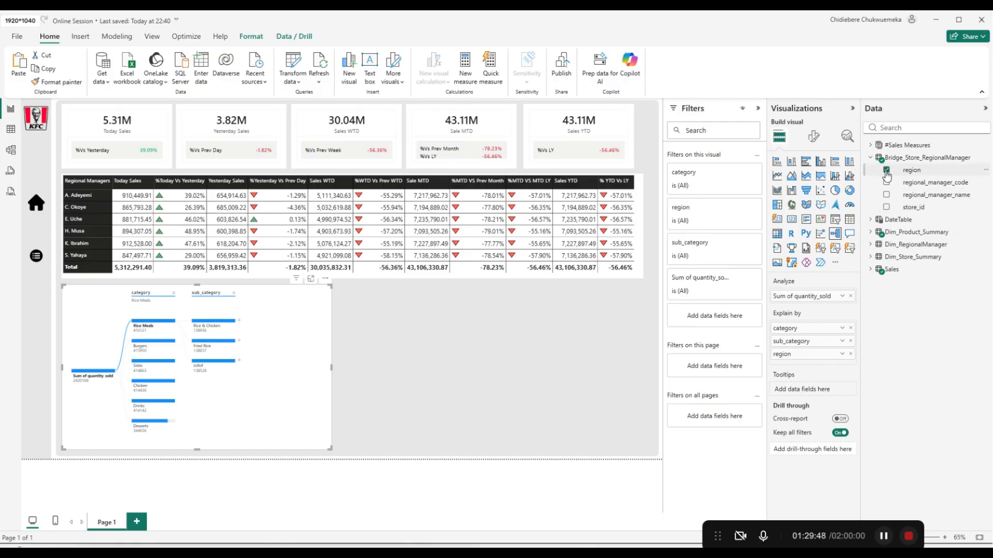
left_click(239, 321)
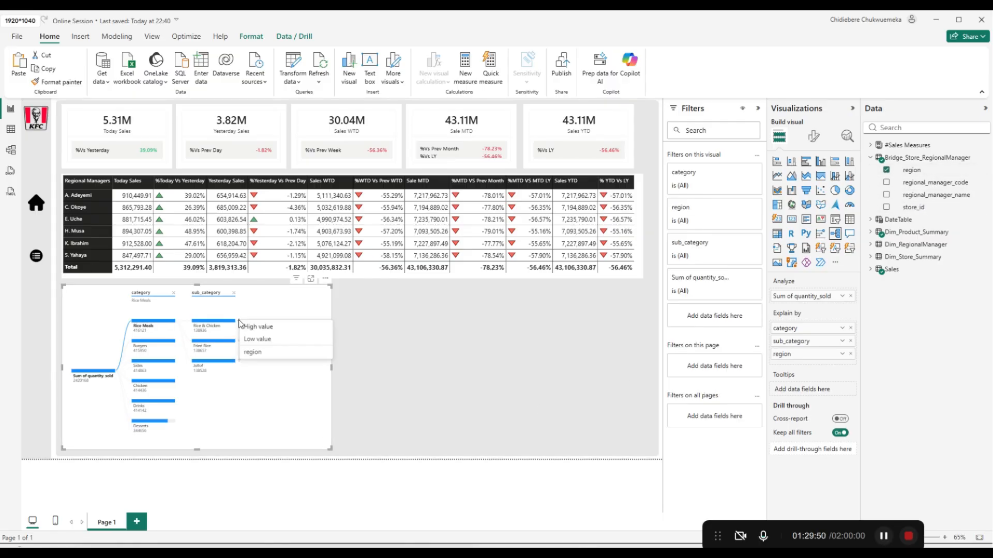
left_click(249, 353)
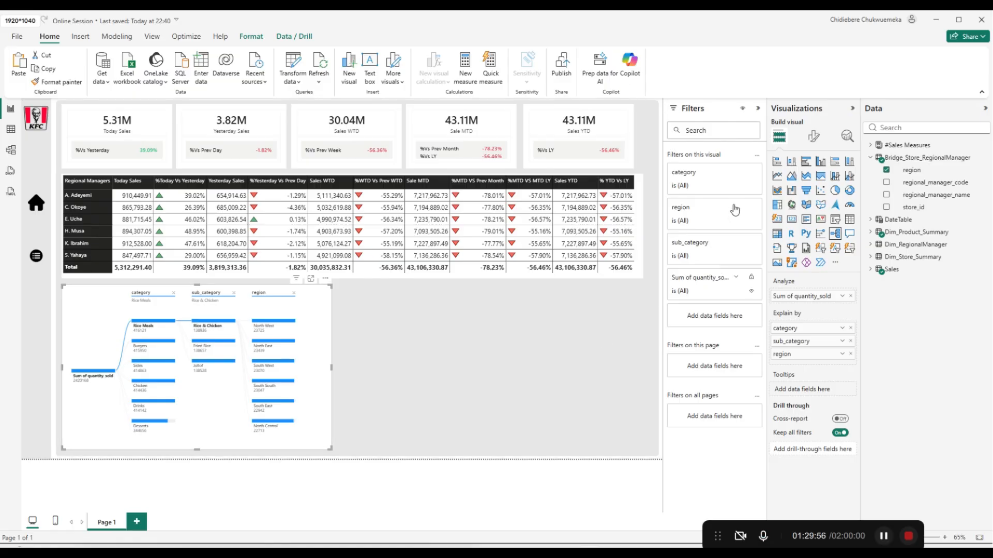
Rename the decomposition tree's Analyze field to Vol Sold.
left_click(812, 137)
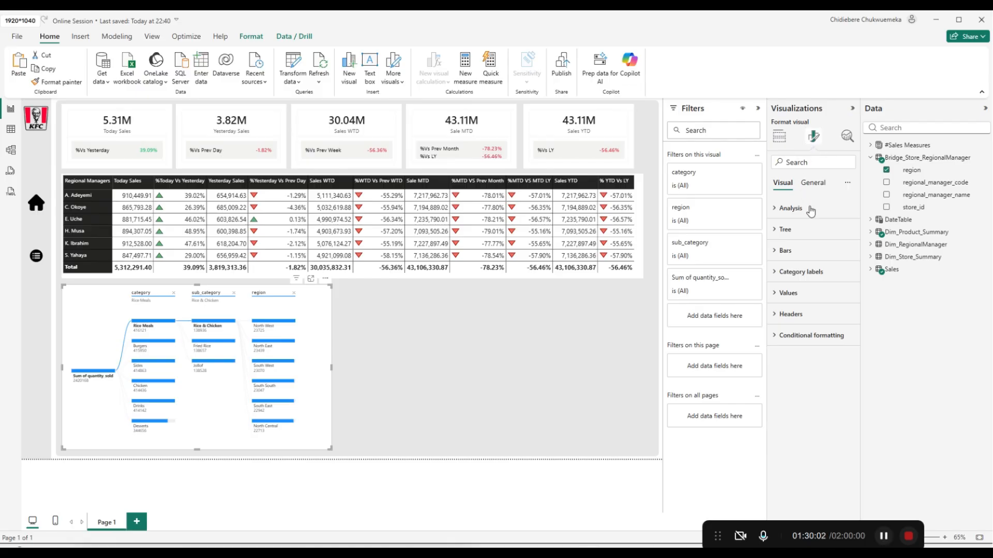
left_click(779, 138)
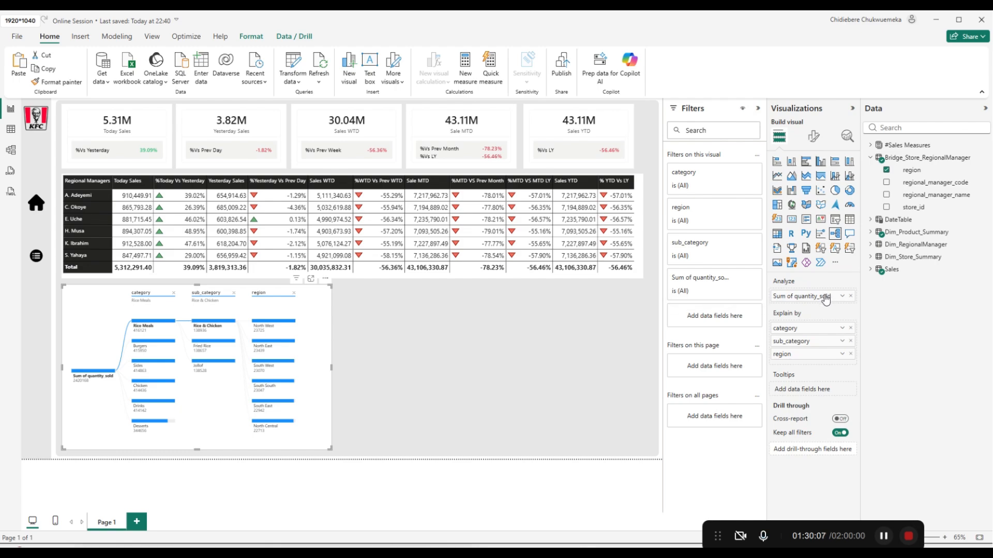
double_click(832, 297)
type("Vol Sold")
key("Return")
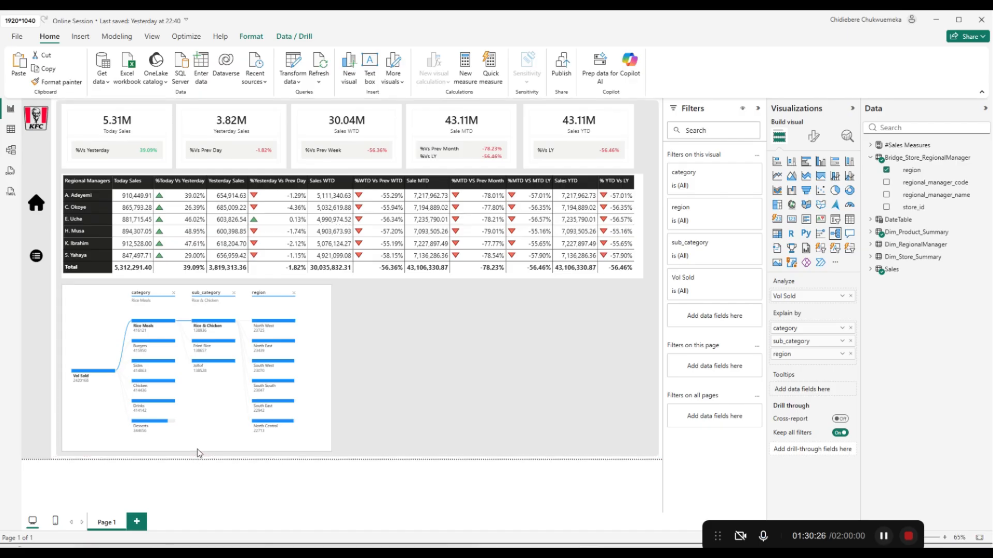
left_click_drag(197, 448, 197, 447)
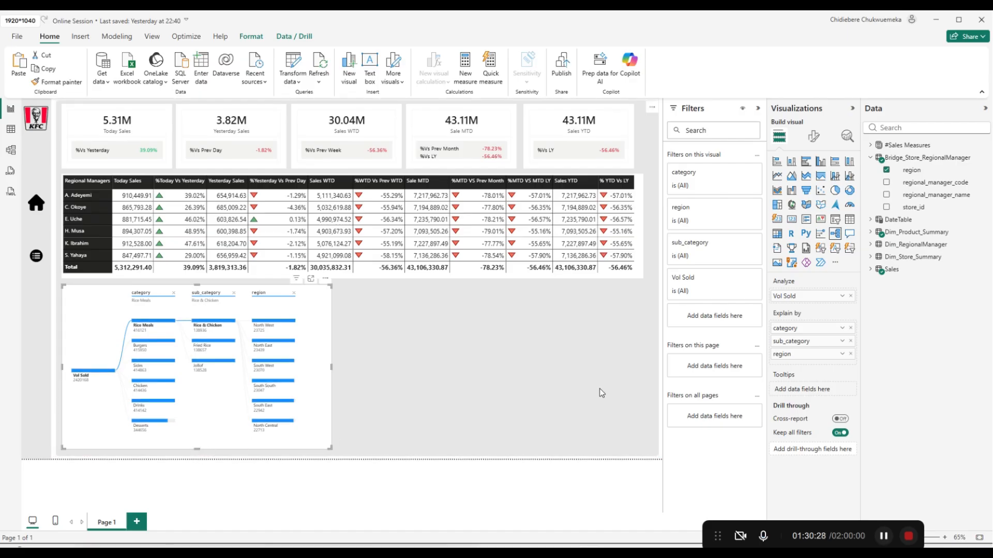
Add Year from DateTable as a page-level filter with basic filtering and restrict it to 2026.
left_click(870, 157)
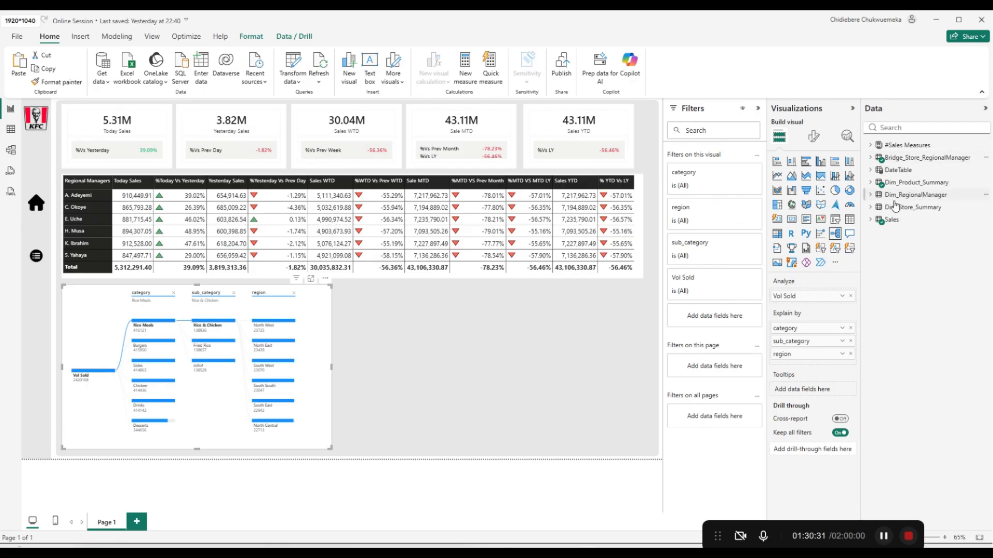
left_click(871, 170)
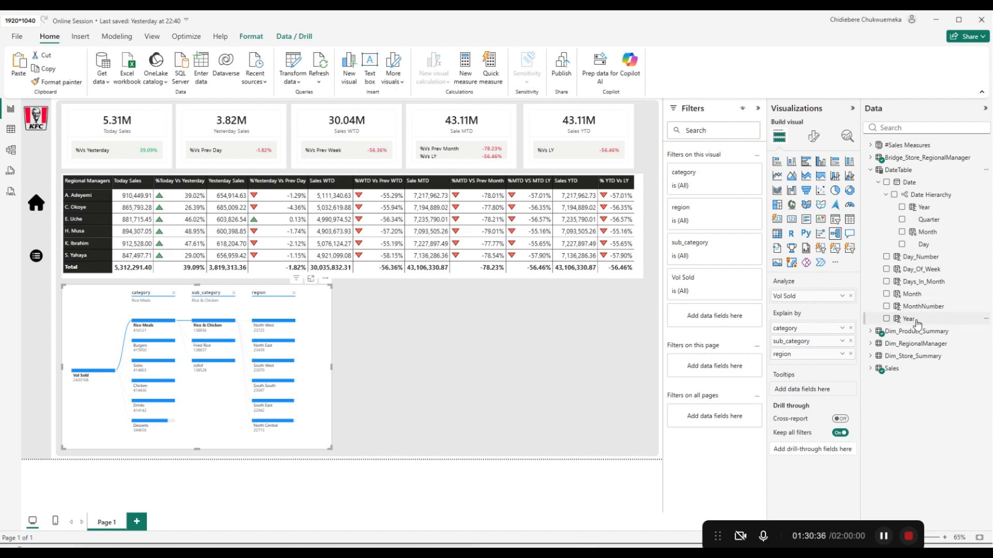
left_click_drag(909, 319, 719, 368)
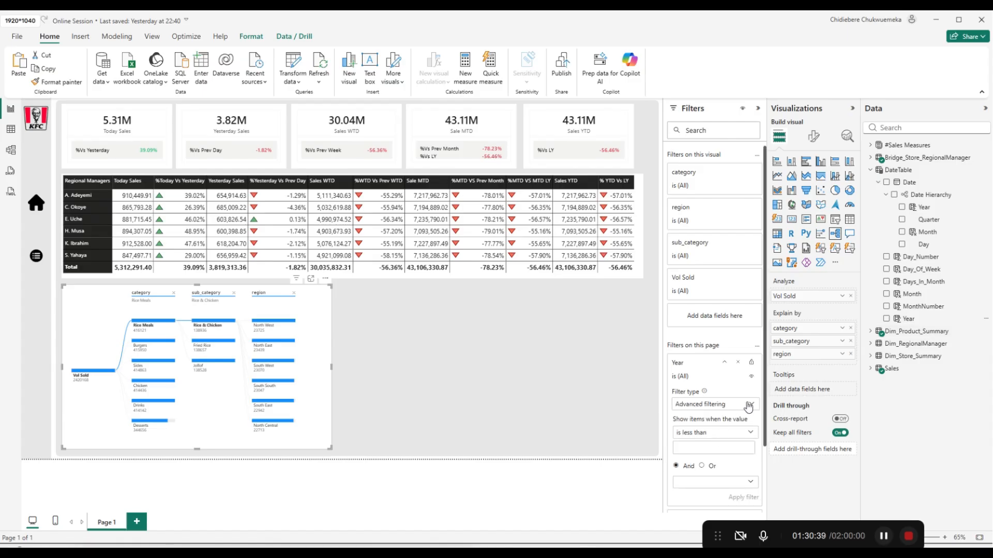
left_click(745, 407)
left_click(727, 432)
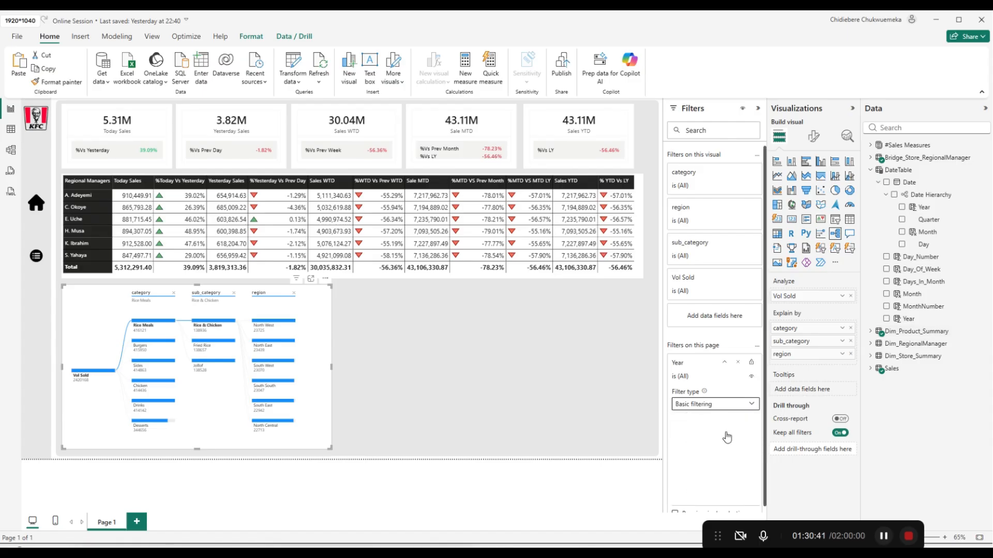
left_click(679, 466)
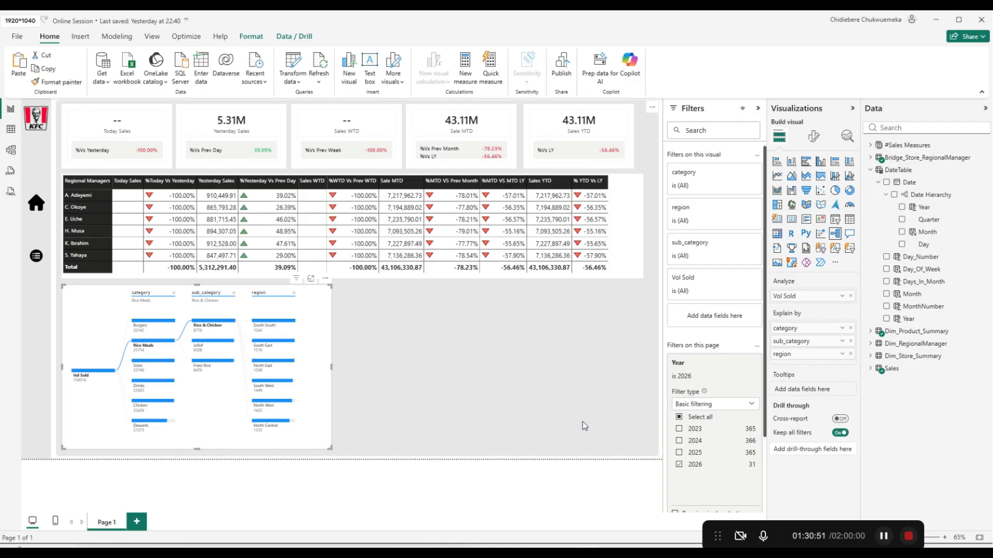
left_click(480, 485)
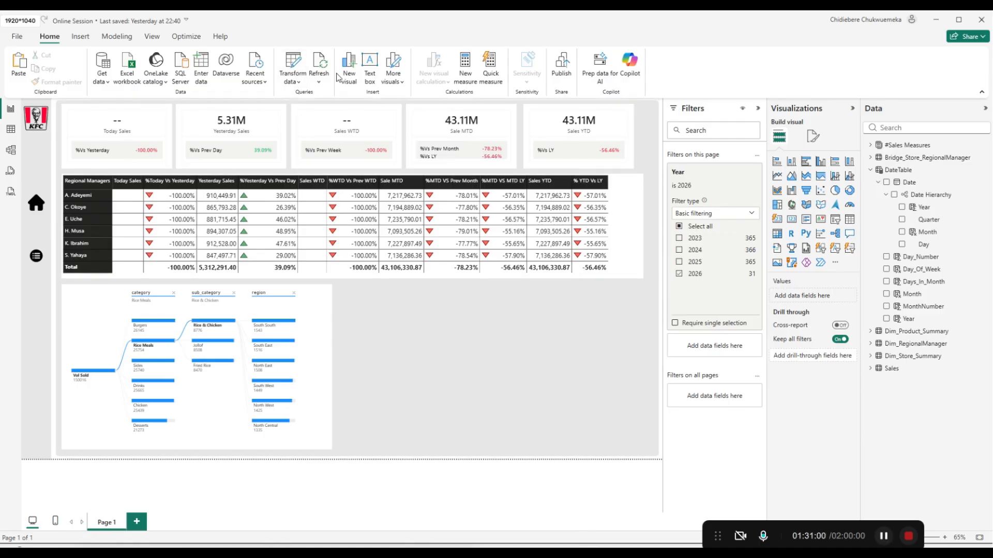
Open the Power Query Editor for the report's source queries.
left_click(294, 66)
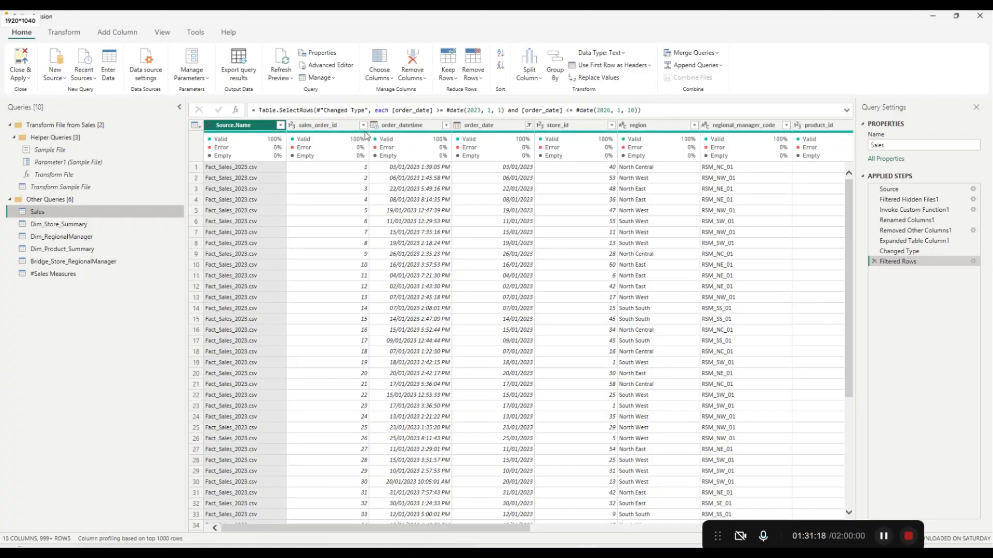
Filter the Sales query's order_date column to dates between 01/01/2023 and 12/01/2026, on top of the existing row filter.
left_click(528, 126)
left_click(528, 125)
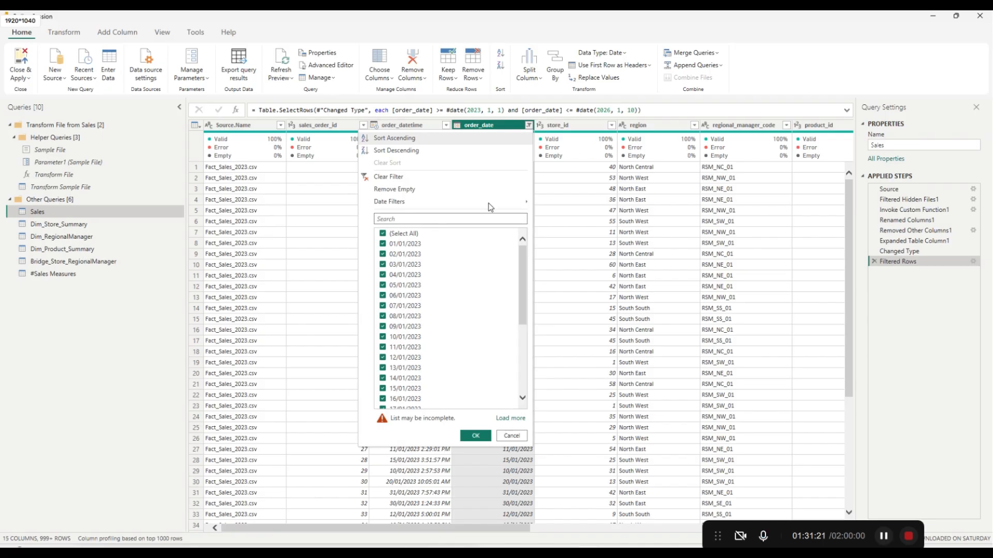
mouse_move(491, 206)
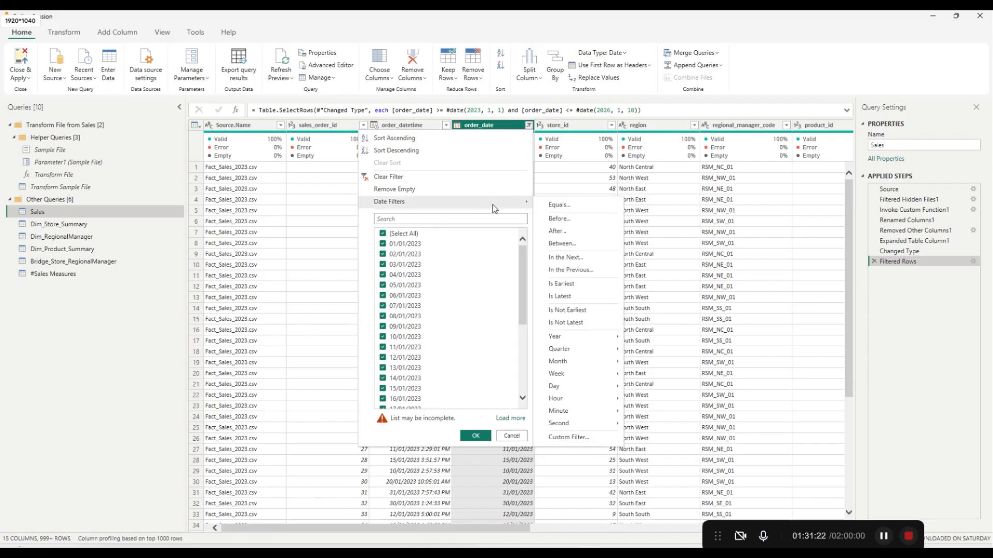
left_click(562, 243)
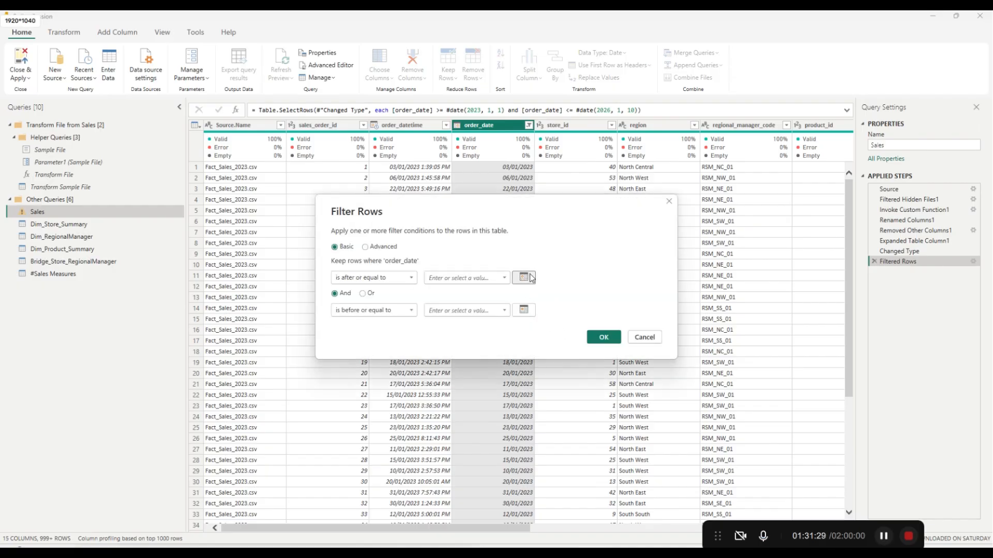
left_click(524, 277)
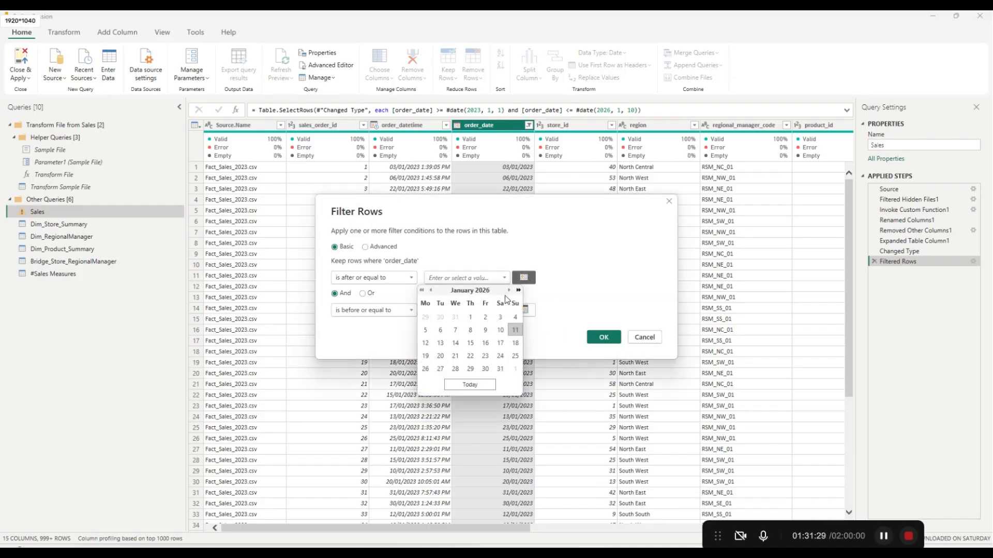
left_click(422, 291)
left_click(422, 290)
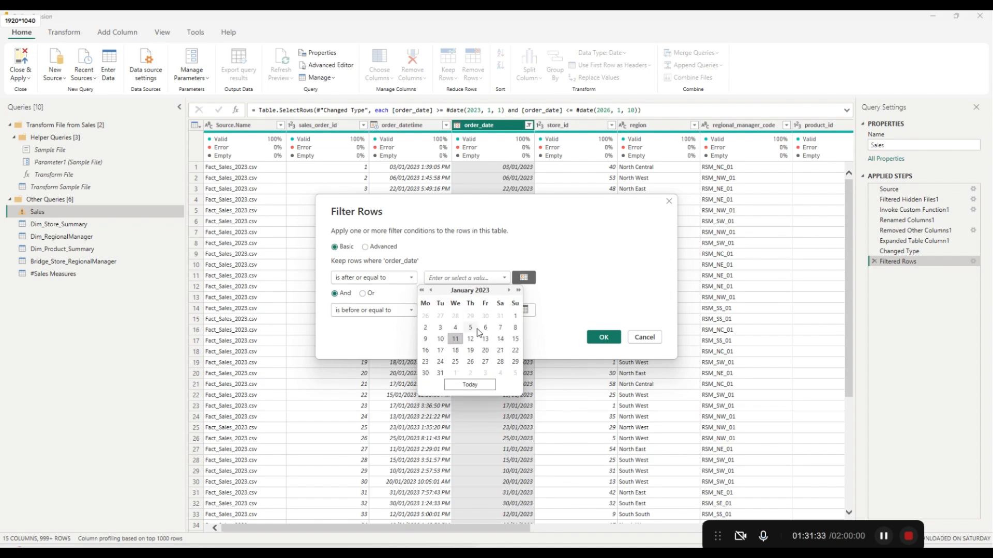
left_click(515, 316)
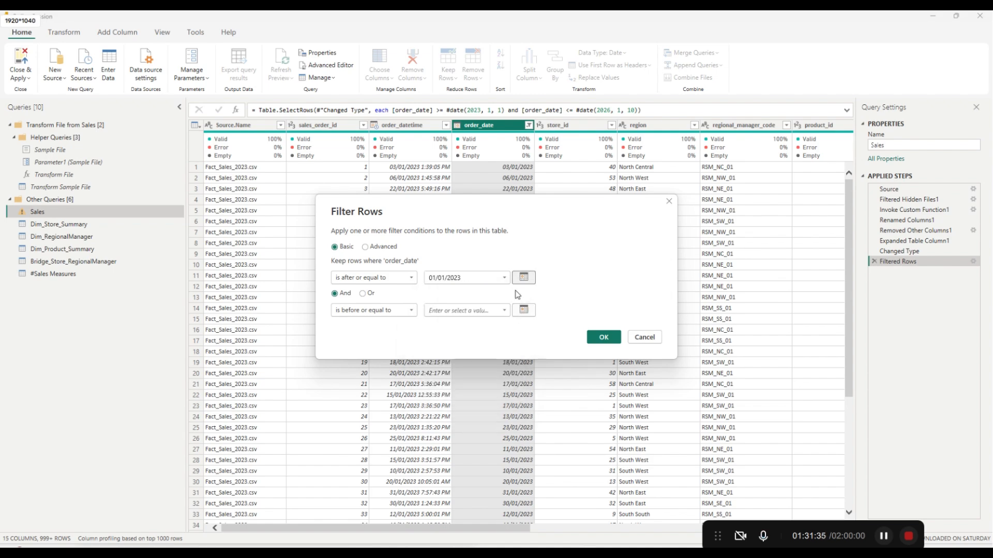
left_click(524, 310)
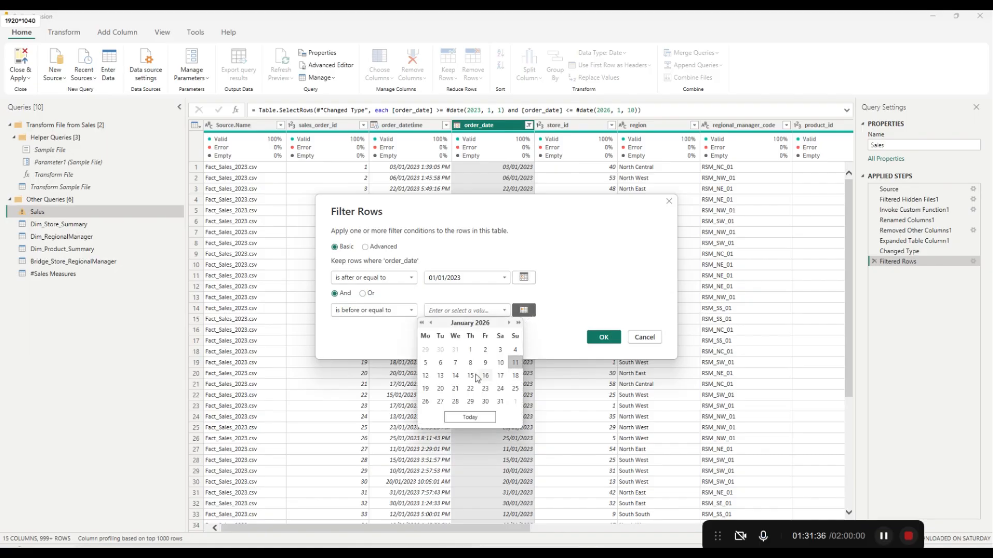
left_click(425, 376)
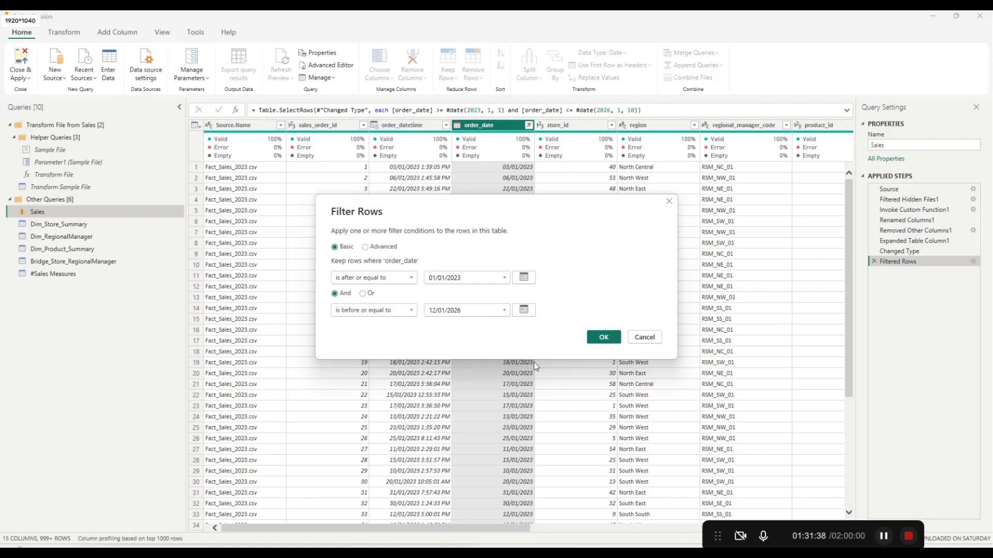
left_click(604, 337)
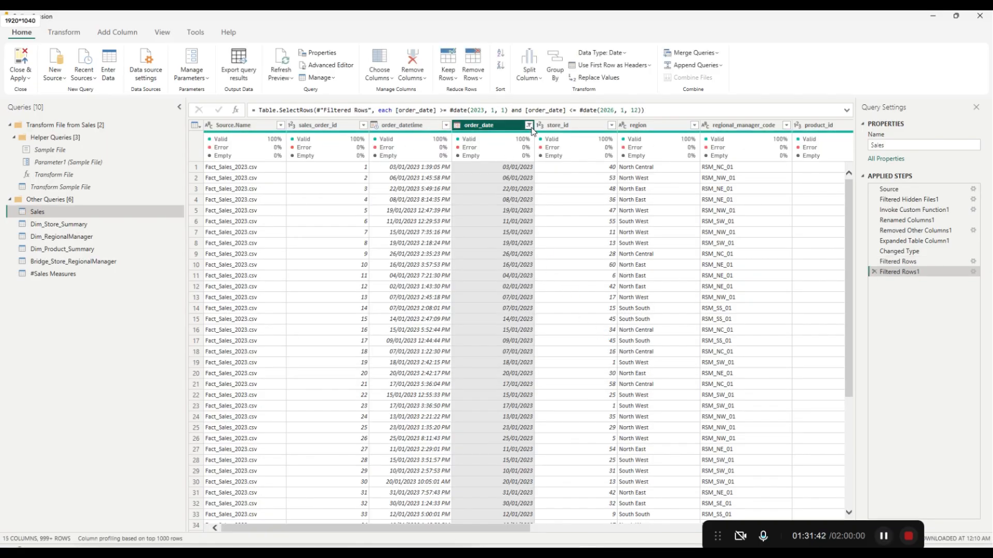
Delete the Filtered Rows1 and Filtered Rows steps from the Sales query.
left_click(873, 271)
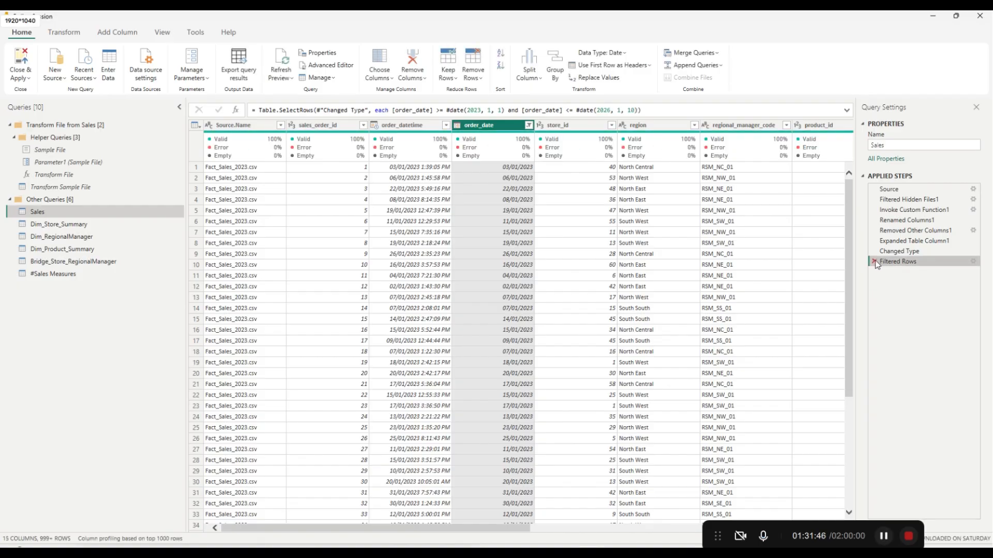
left_click(873, 263)
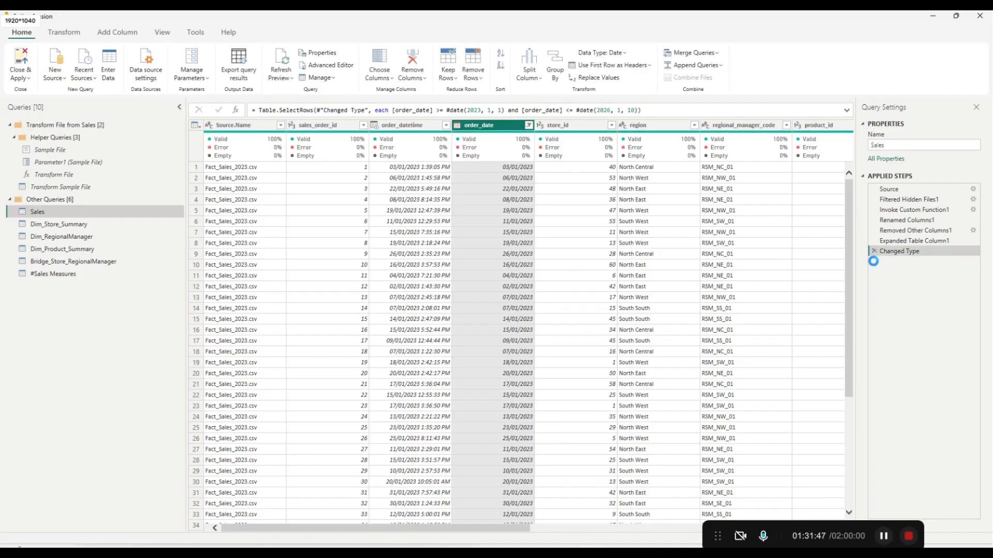
Start a new Between date filter on the Sales query's order_date column and open the calendar for its start date.
left_click(527, 127)
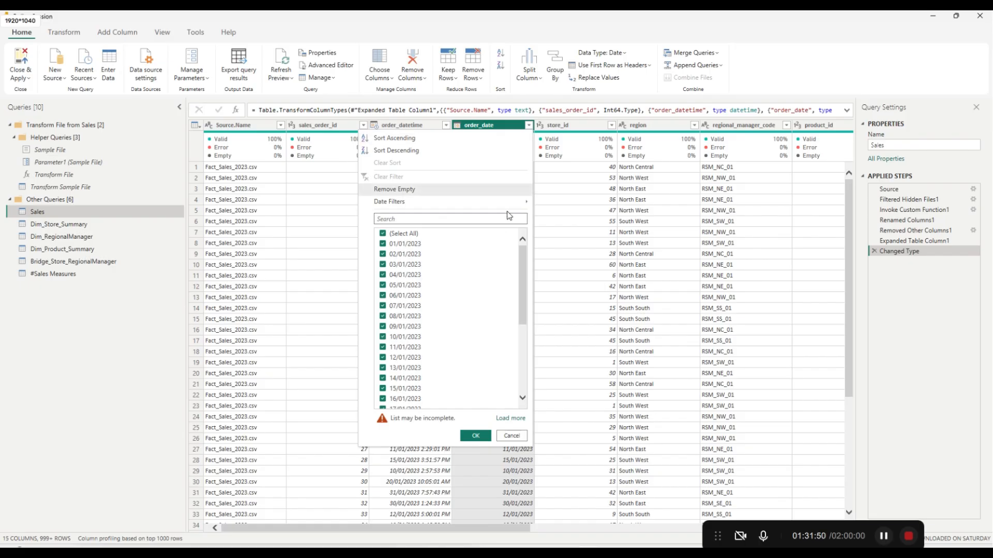
mouse_move(516, 205)
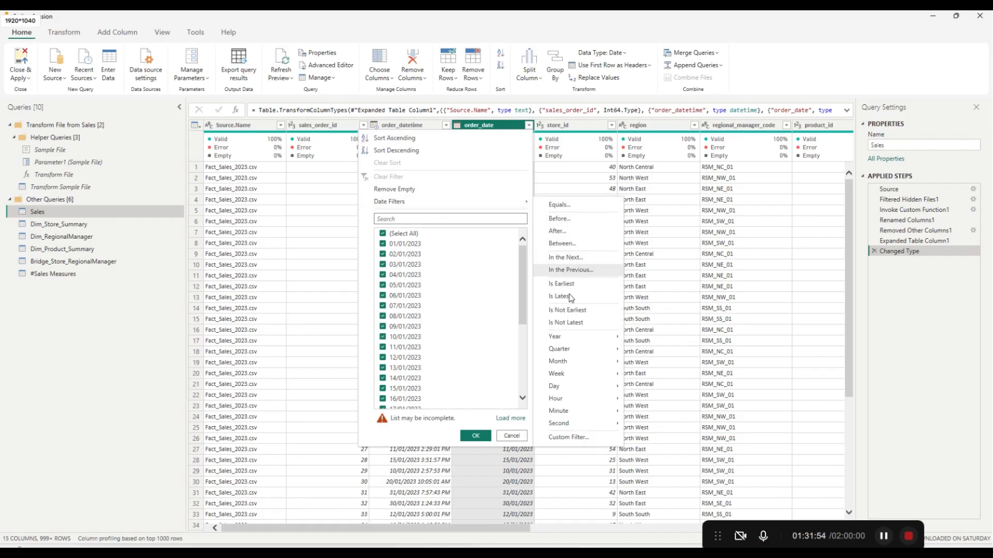
left_click(583, 247)
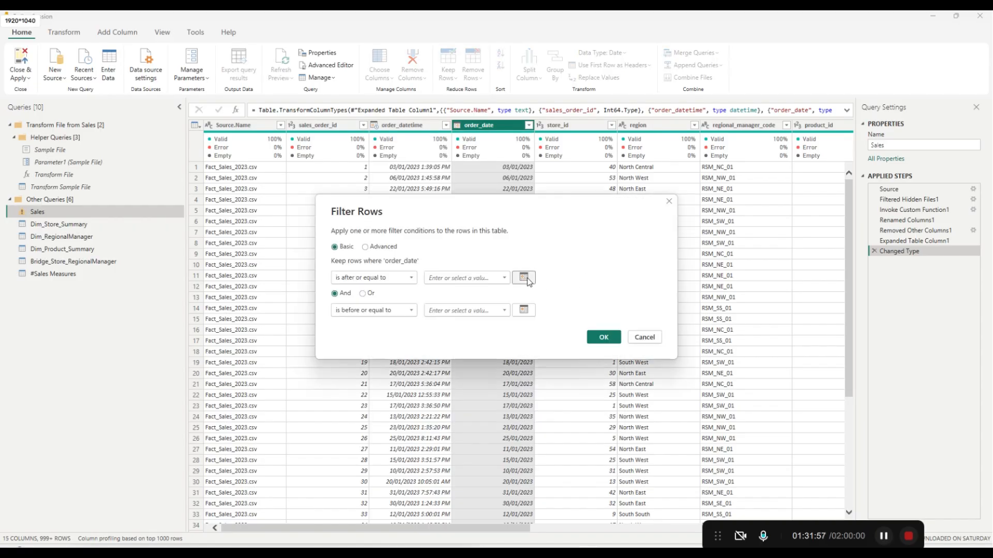
left_click(524, 278)
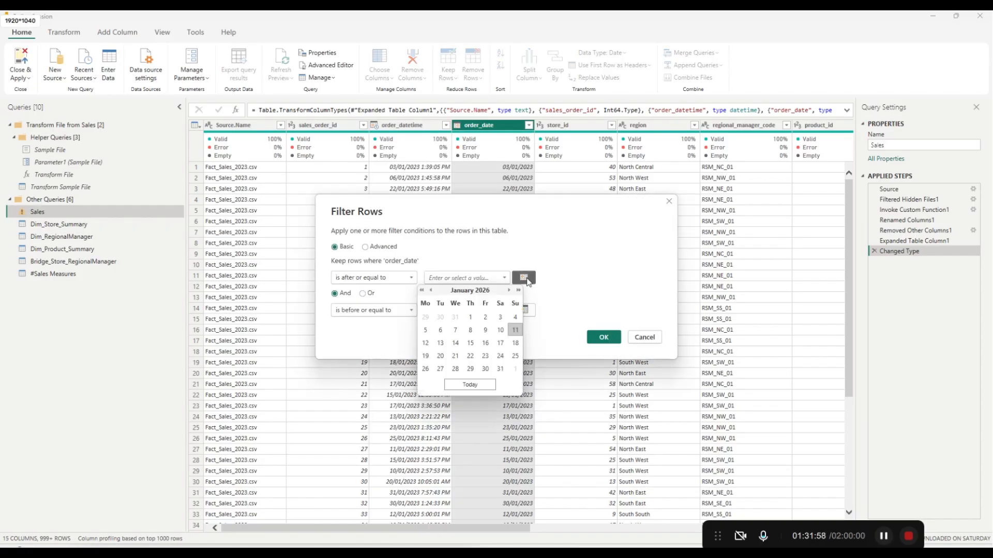
Filter the Sales query's order_date rows to dates from 01/01/2023 through 11/01/2026, both inclusive.
left_click(422, 290)
left_click(421, 291)
left_click(421, 291)
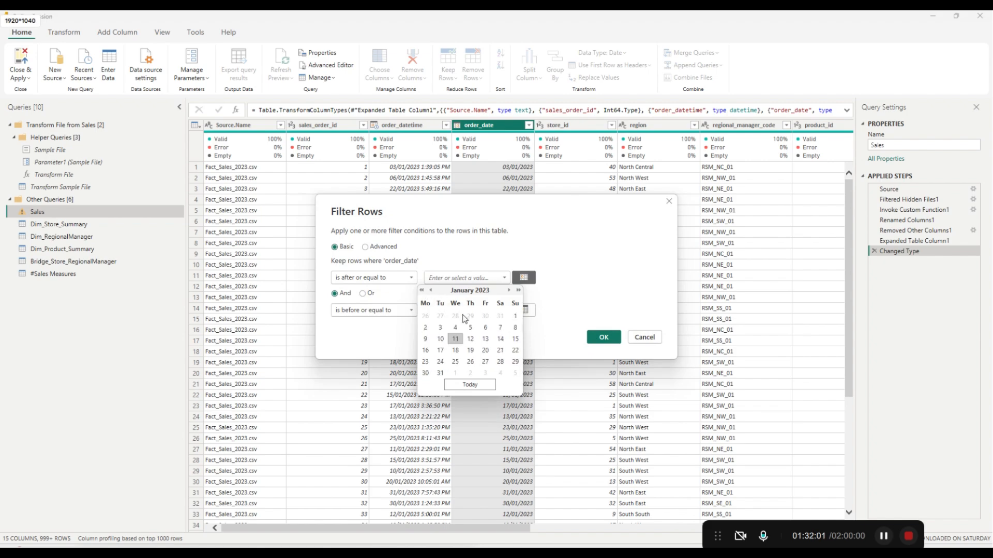
left_click(515, 316)
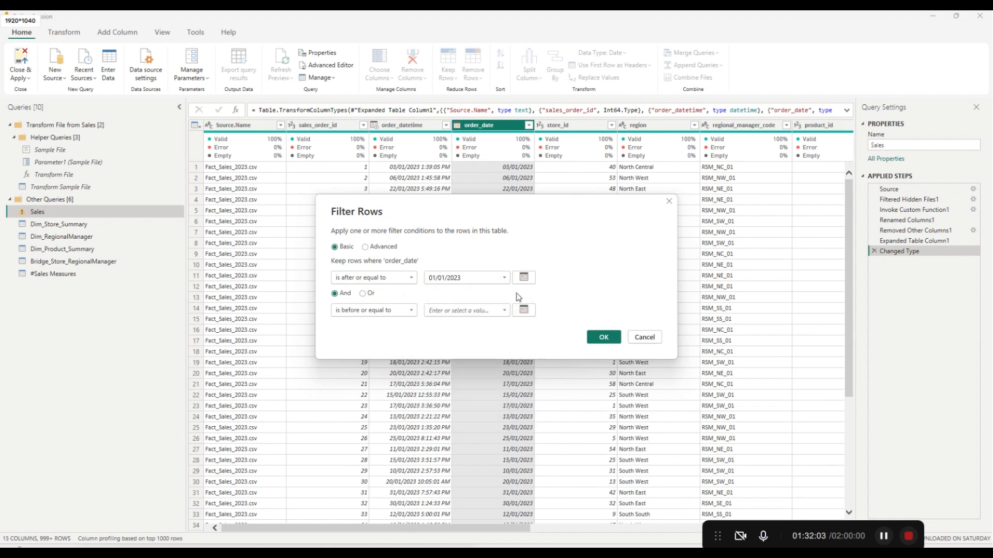
left_click(525, 312)
left_click(486, 423)
left_click(604, 337)
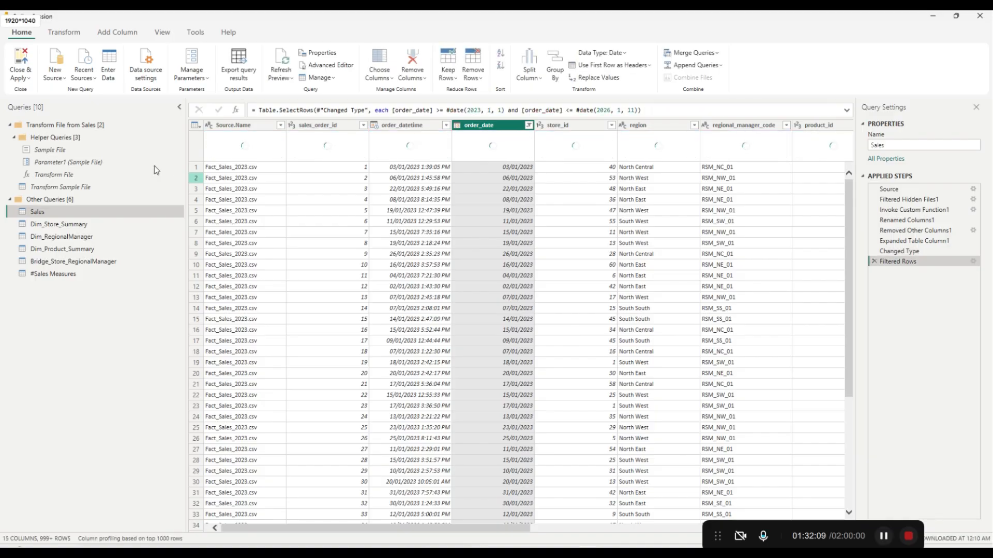
Apply the pending query changes and close the query editor to return to the report.
left_click(57, 78)
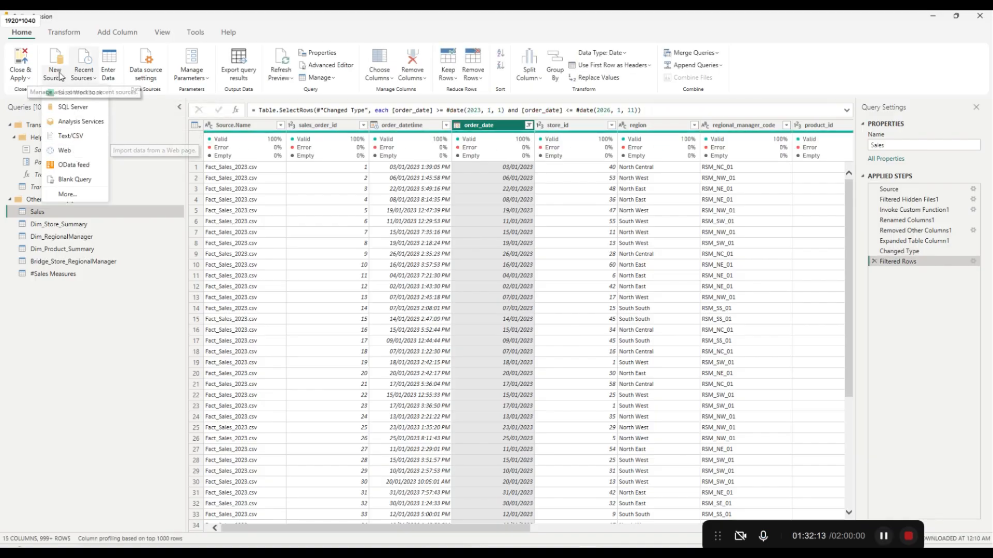
left_click(29, 78)
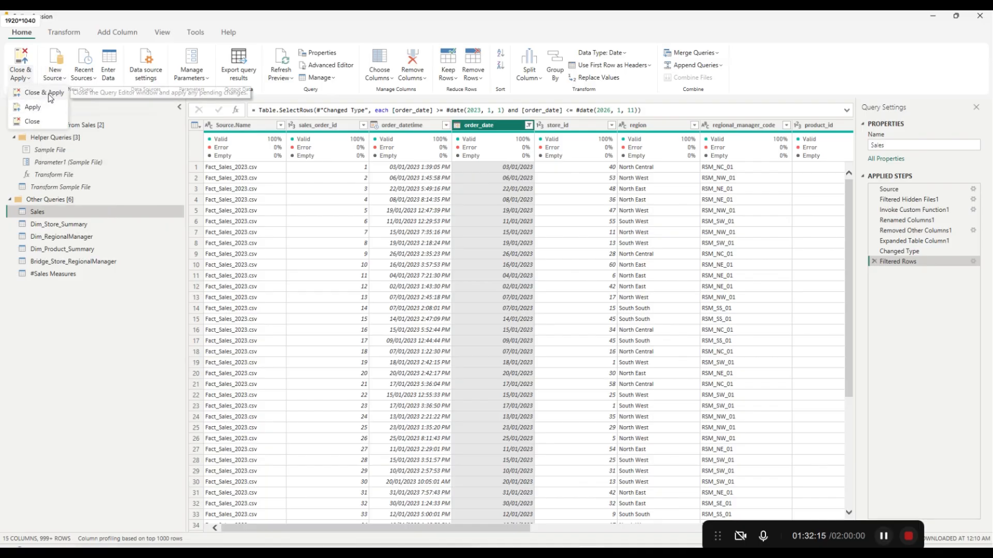
left_click(45, 93)
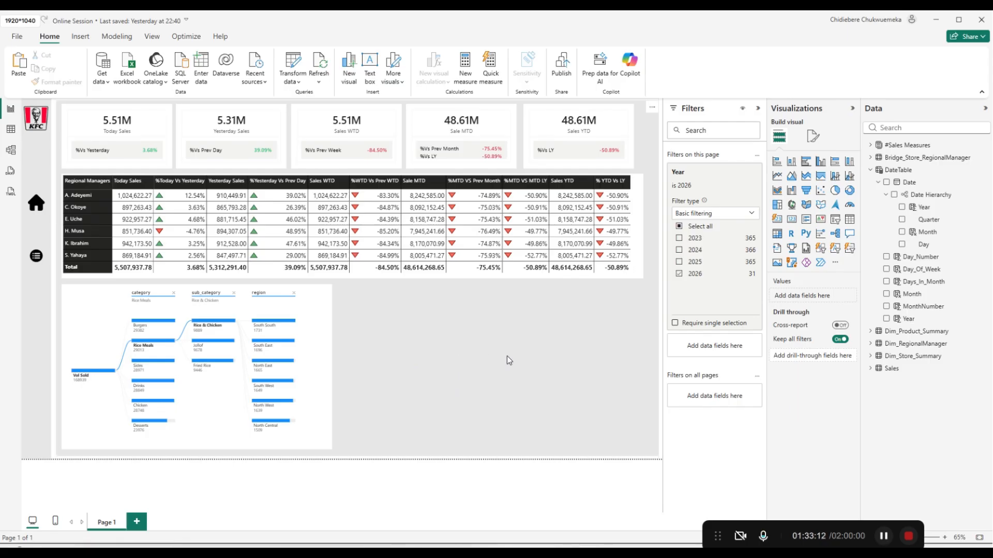
Open the Sales WTD measure's formula, add a space before +1 in the StartOfWeek expression, and commit it.
left_click(373, 130)
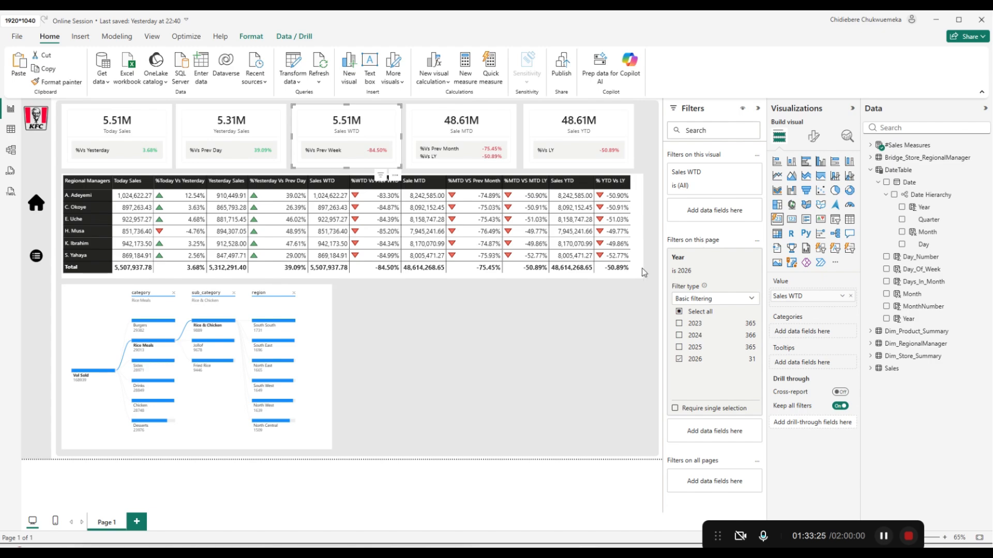
left_click(870, 144)
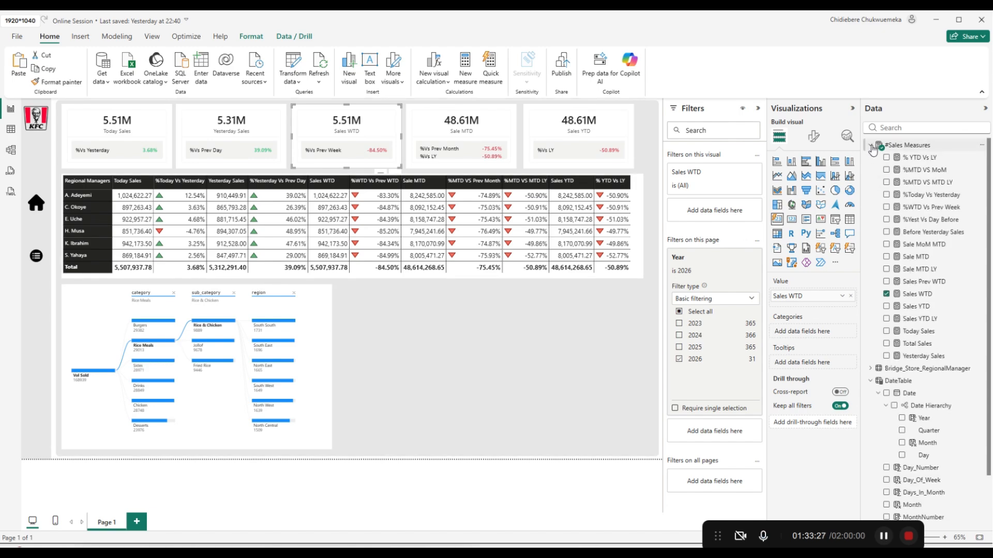
left_click(913, 296)
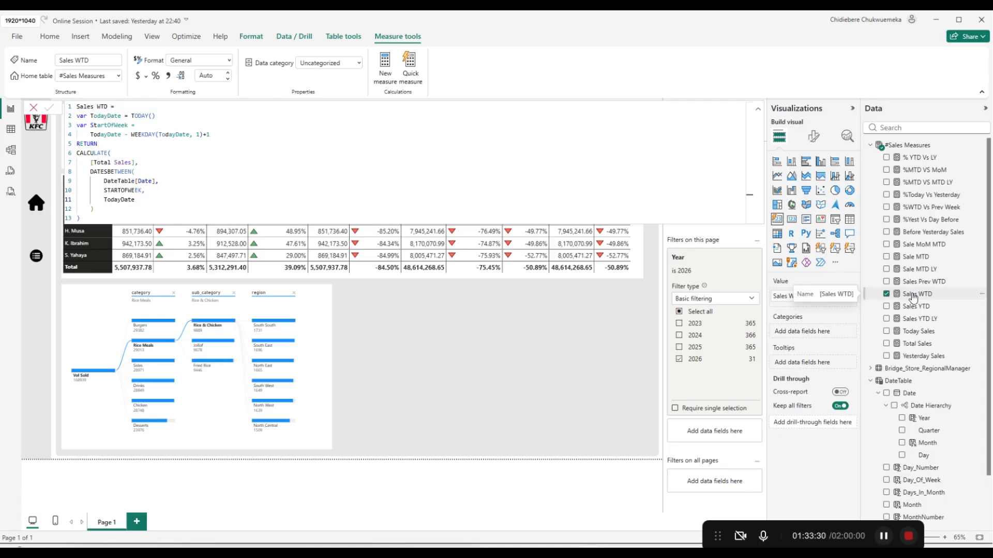
left_click(203, 135)
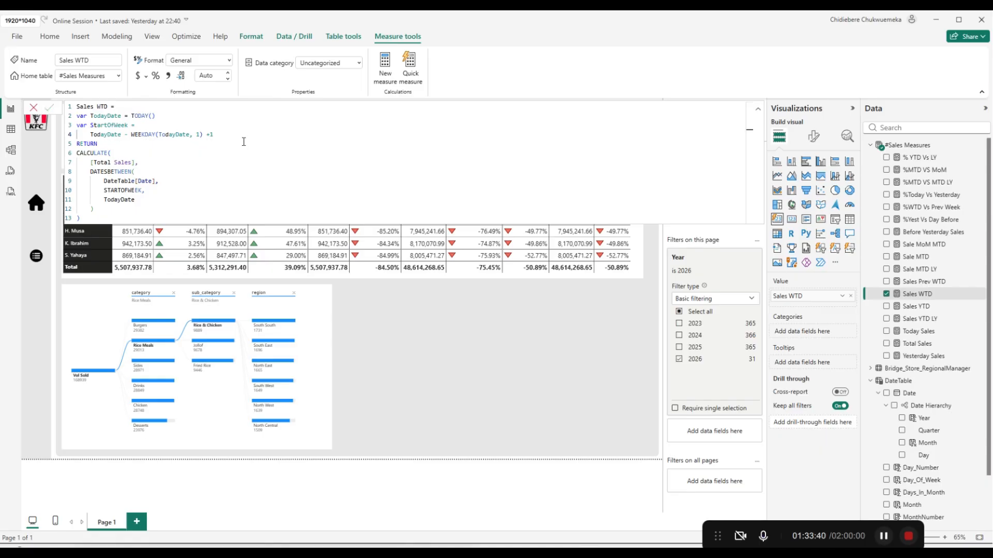
key("Return")
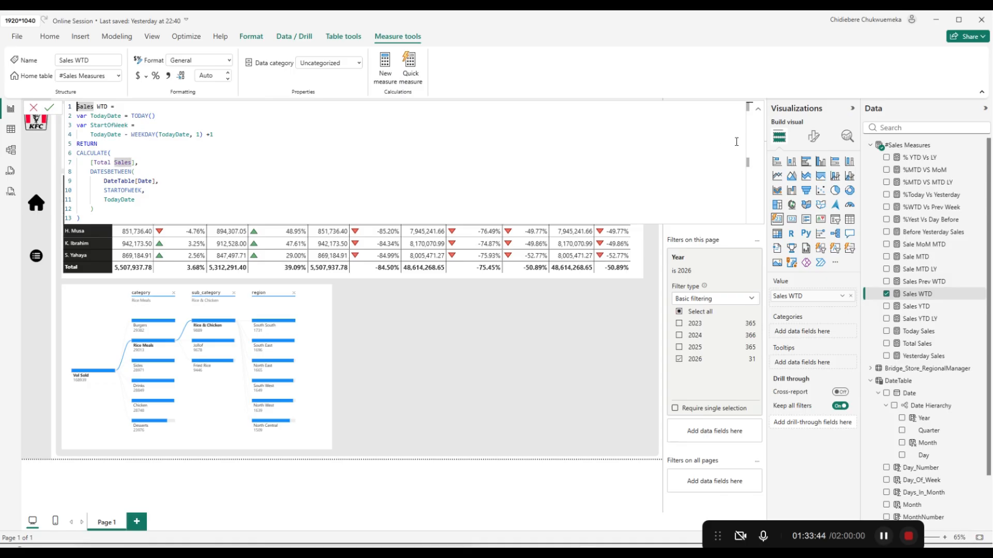
left_click(759, 114)
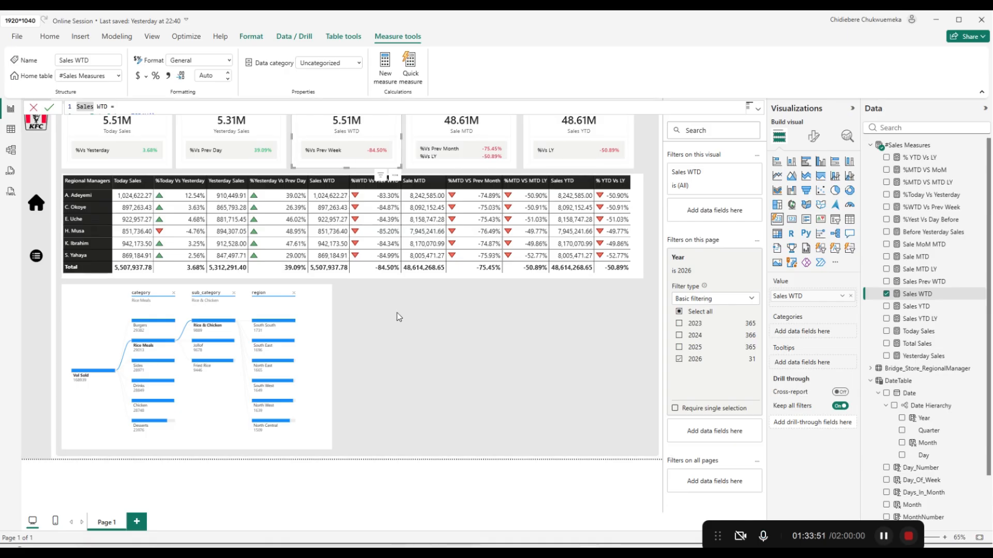
key("Escape")
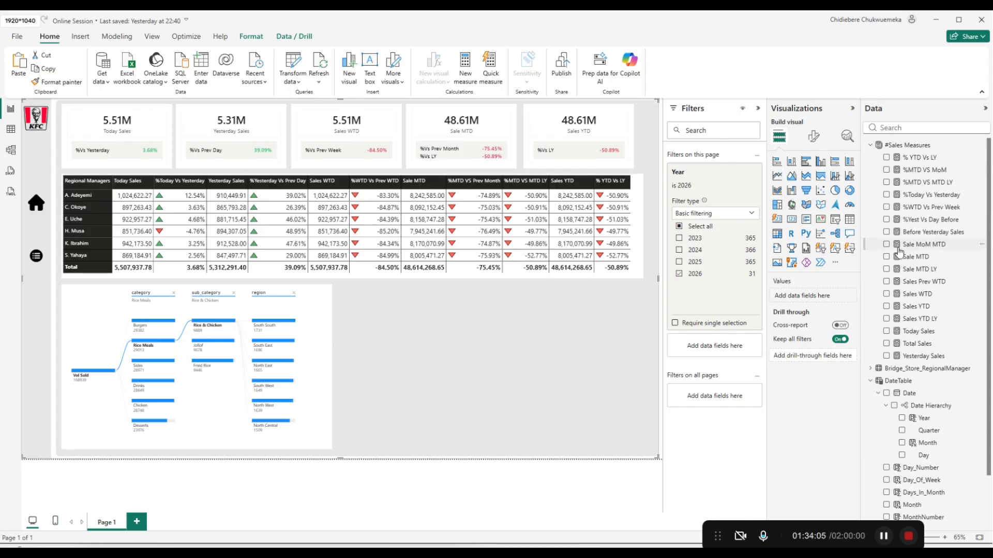
Examine the full Sales WTD formula, including the CALCULATE expression and the DATESBETWEEN date arguments.
left_click(917, 295)
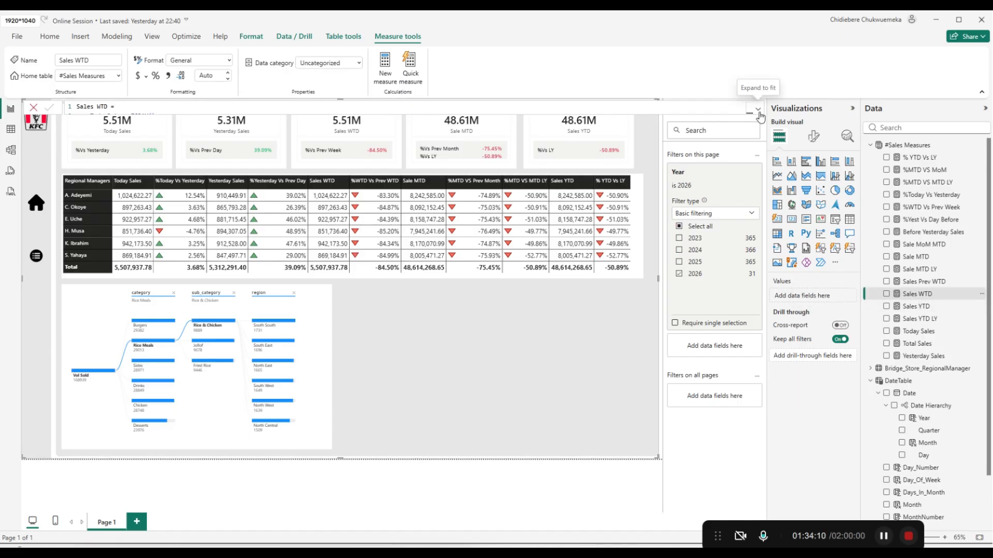
left_click(383, 131)
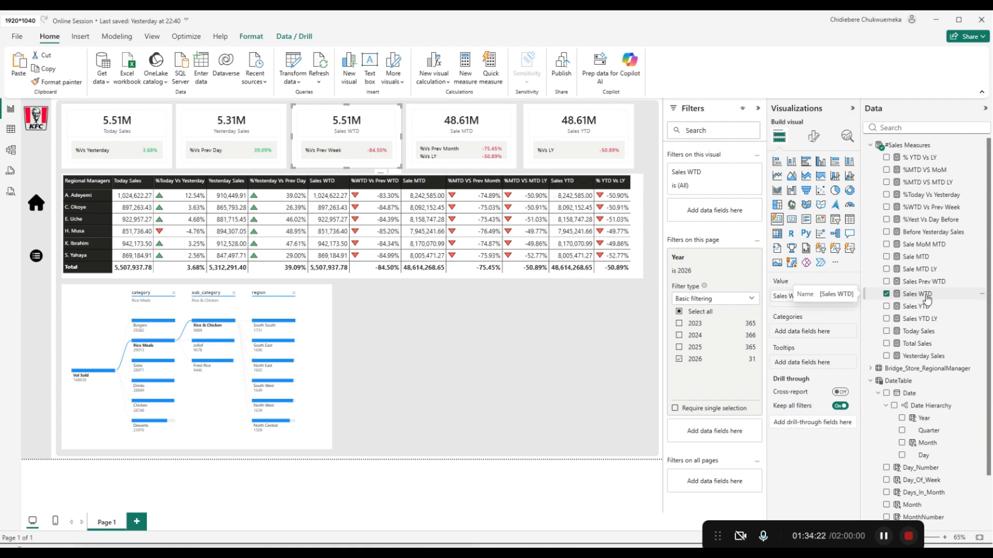
left_click(926, 299)
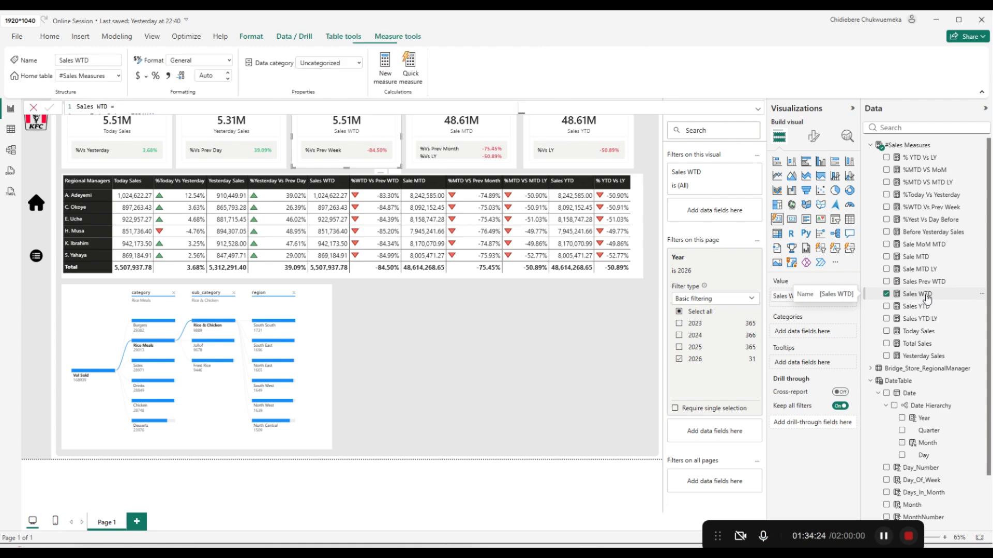
left_click(758, 109)
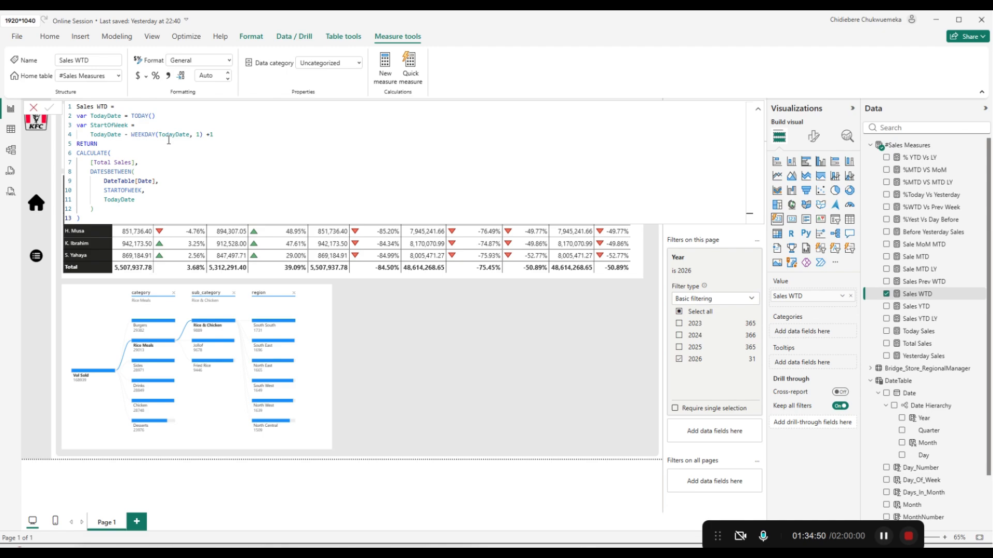
left_click(118, 154)
left_click(128, 160)
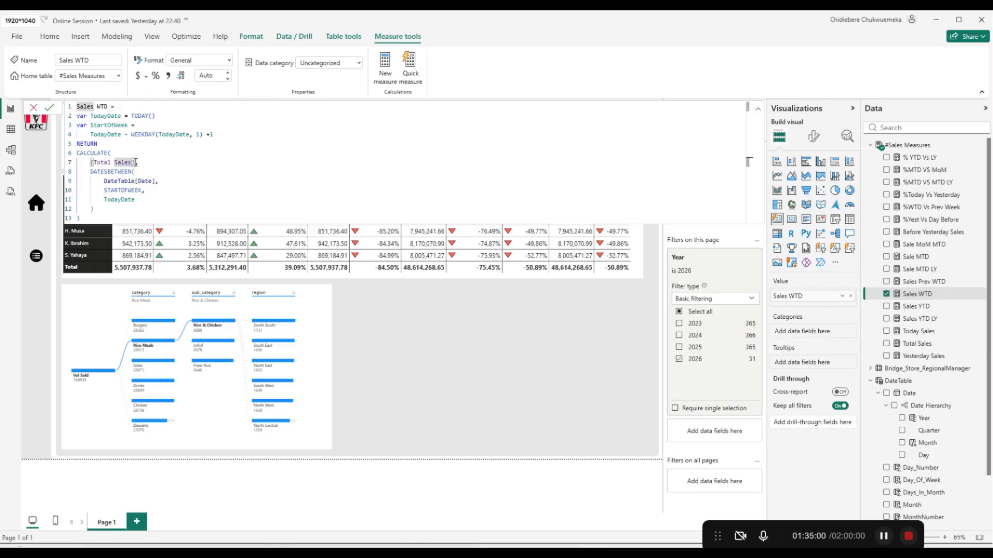
left_click(140, 163)
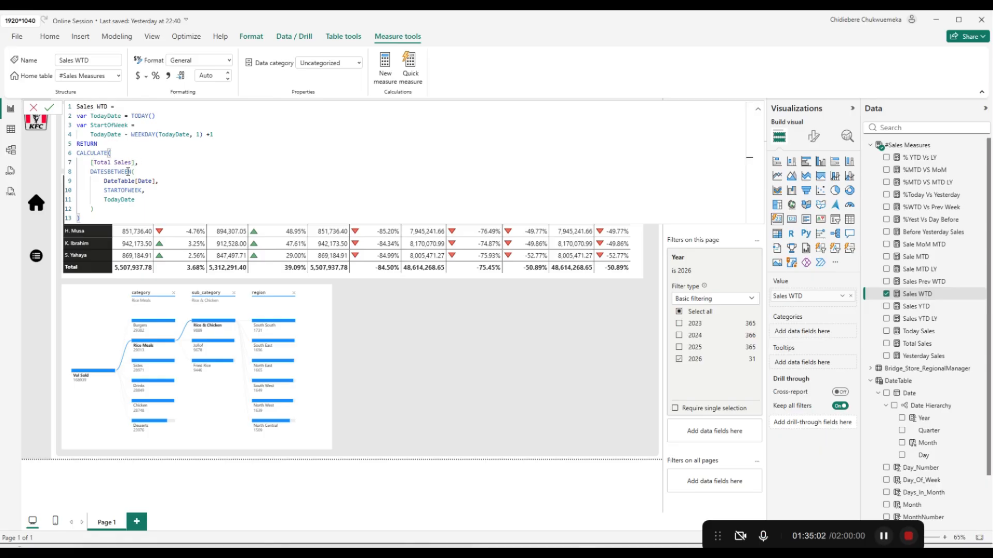
double_click(127, 172)
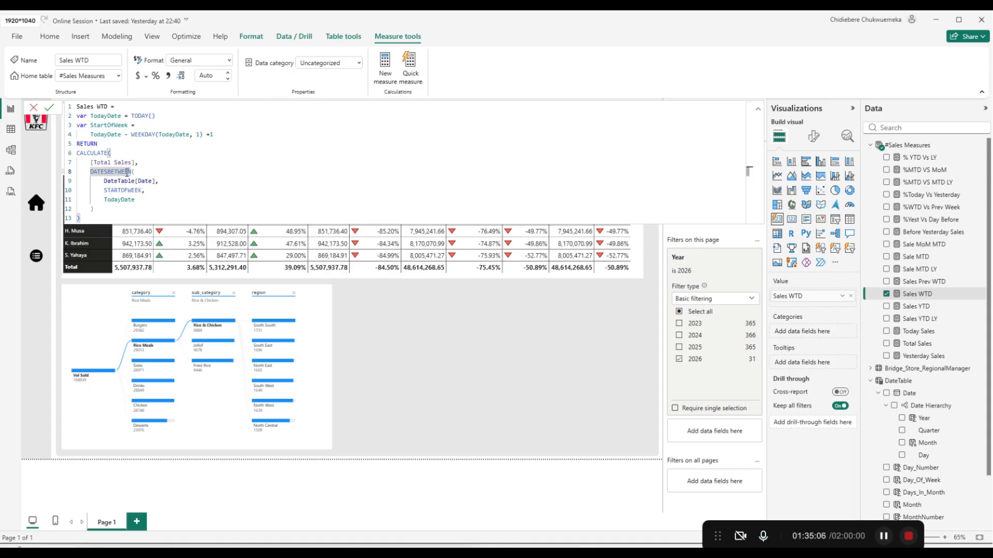
double_click(124, 181)
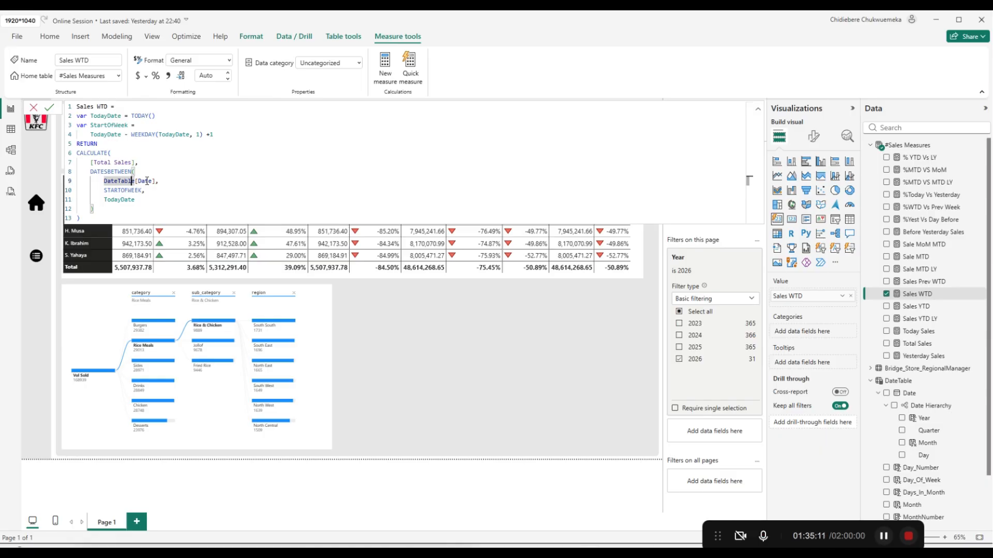
double_click(129, 191)
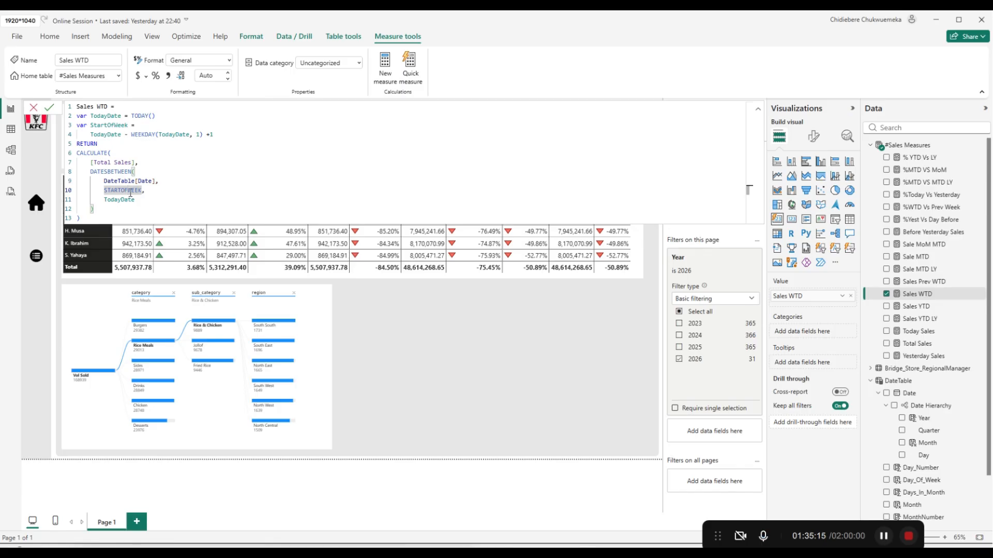
Replace STARTOFWEEK in the Sales WTD measure's DATESBETWEEN arguments with the variable name StartOfWeek, followed by a comma.
left_click(114, 125)
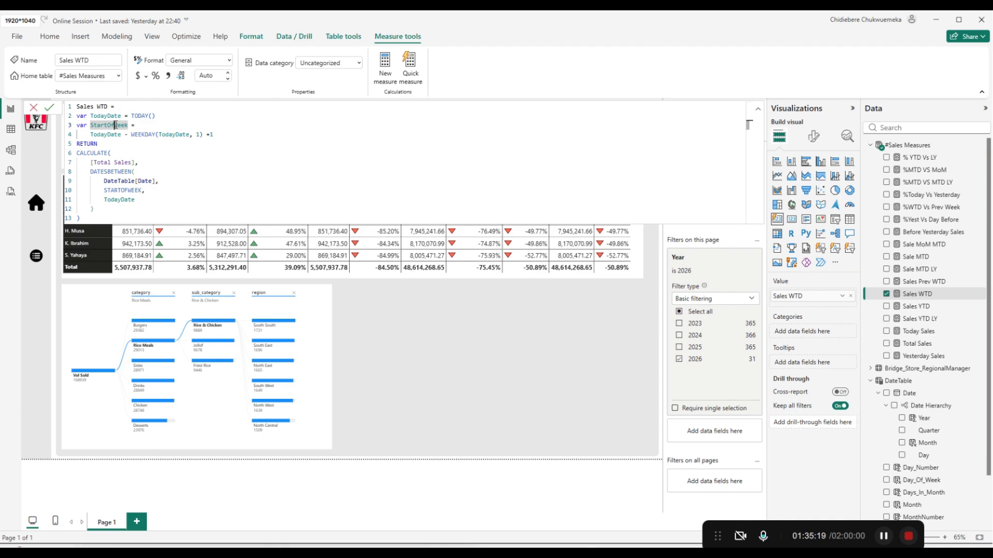
double_click(125, 190)
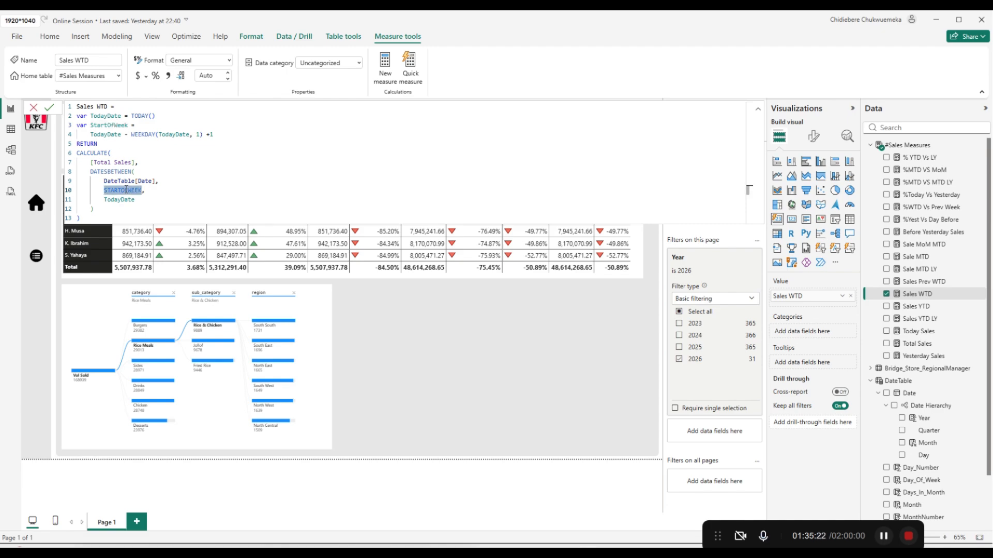
type("var StartOfWeek =")
type(",")
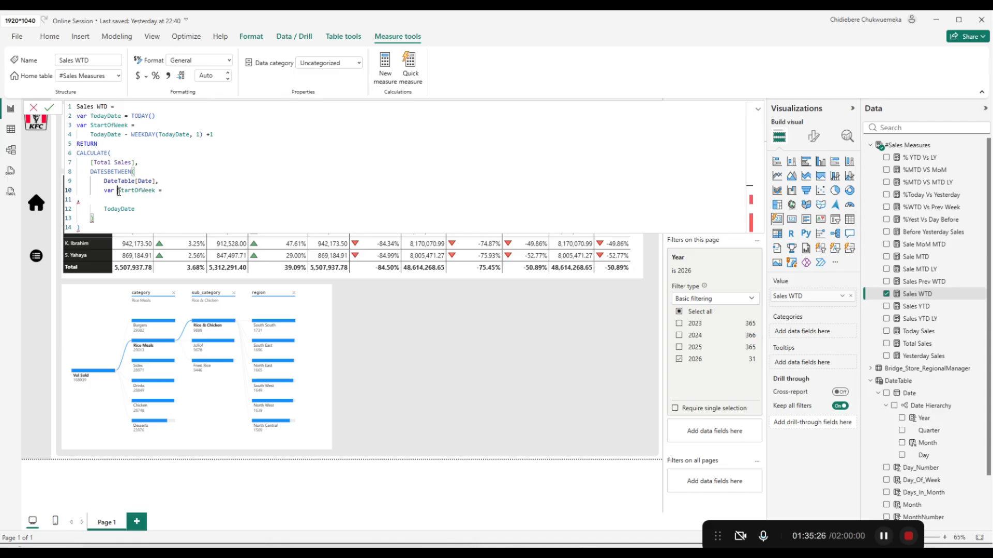
left_click(120, 191)
key("BackSpace")
key("BackSpace")
key("BackSpace")
key("BackSpace")
left_click(145, 199)
key("BackSpace")
key("BackSpace")
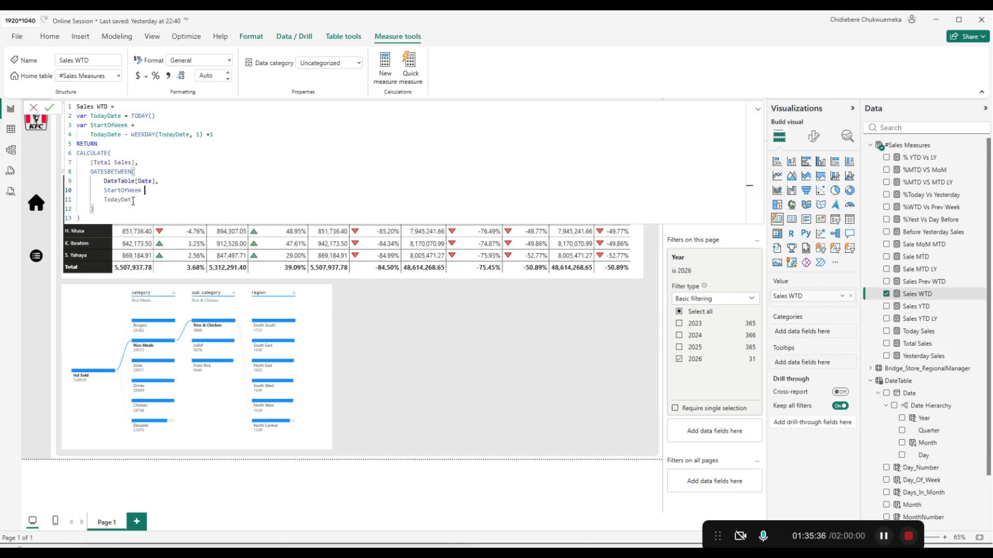
key("BackSpace")
type(",")
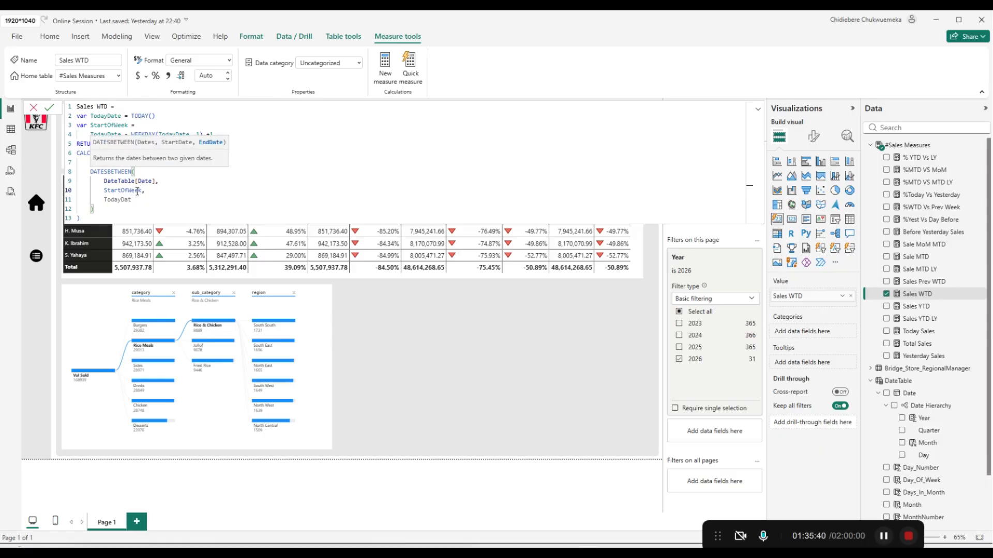
Complete the DATESBETWEEN end-date argument as TodayDate and commit the Sales WTD measure.
left_click(133, 200)
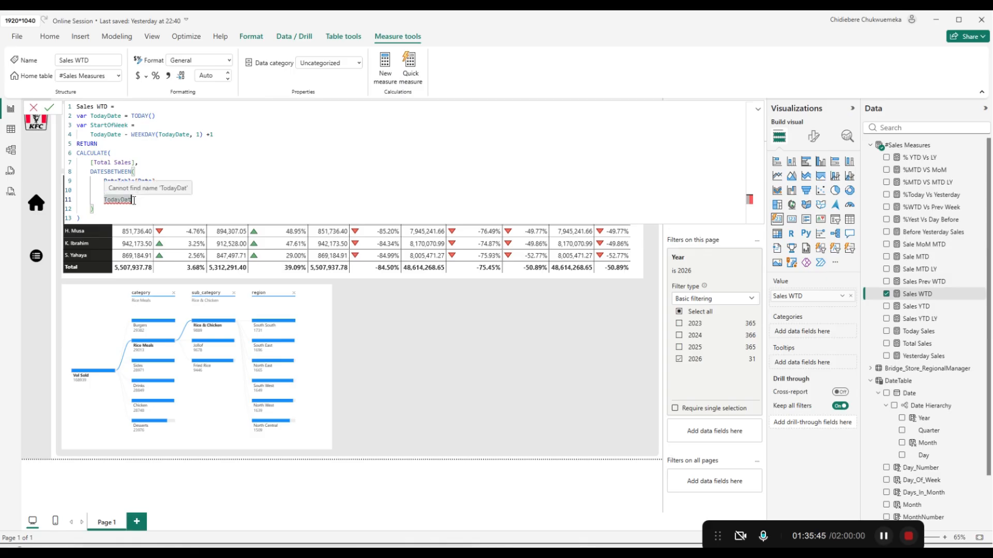
type("e")
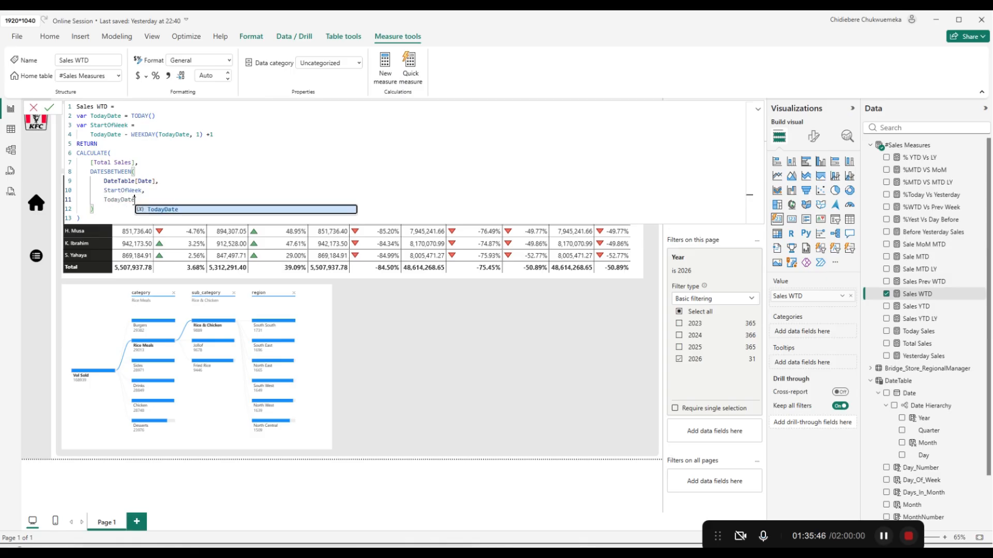
left_click(166, 211)
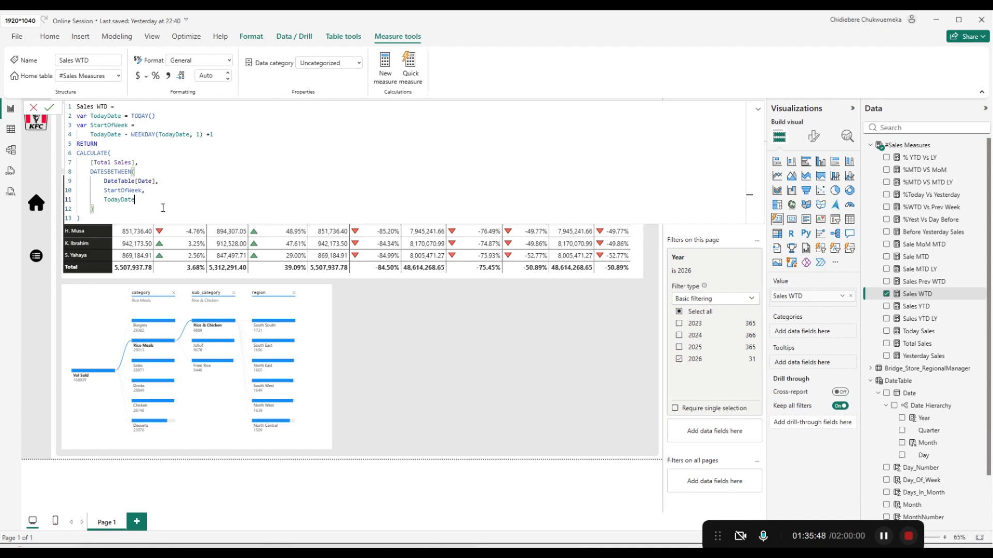
left_click(144, 191)
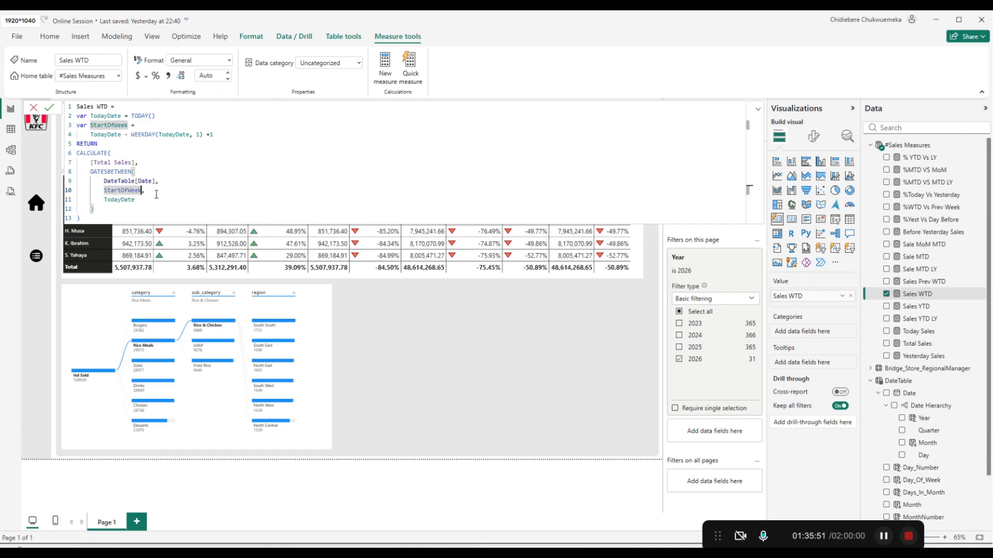
key("Return")
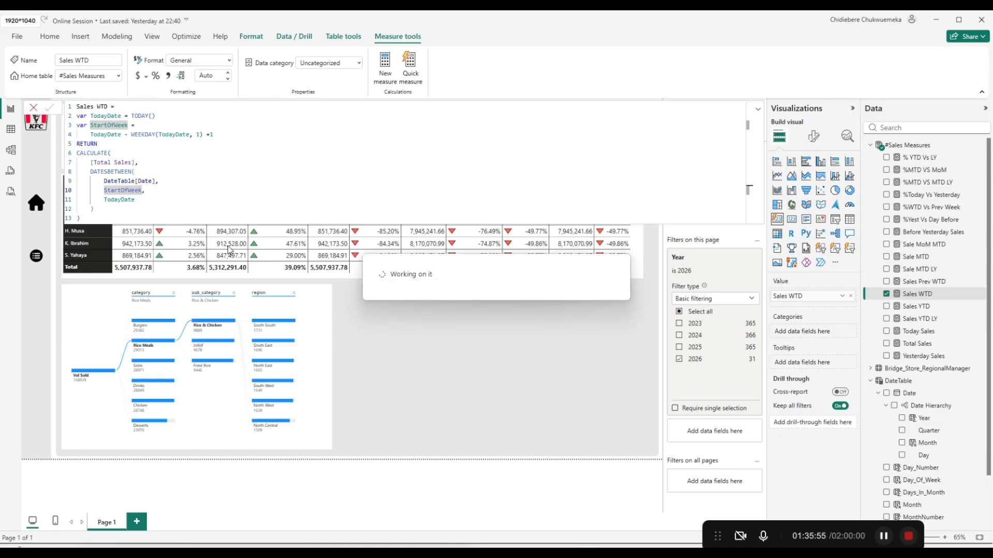
Try to place the Sales WTD measure as a new visual on the blank area beside the decomposition tree.
left_click(451, 371)
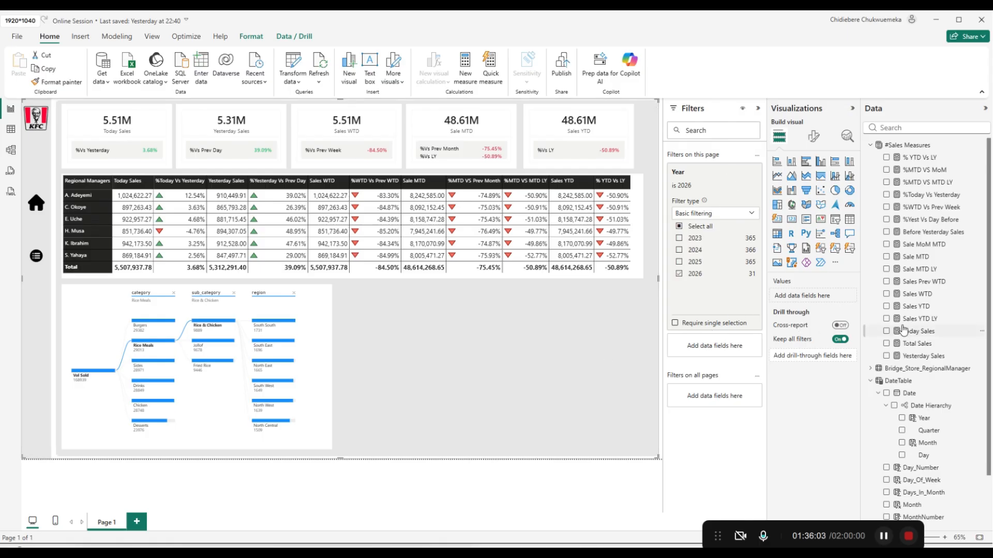
left_click_drag(944, 294, 529, 331)
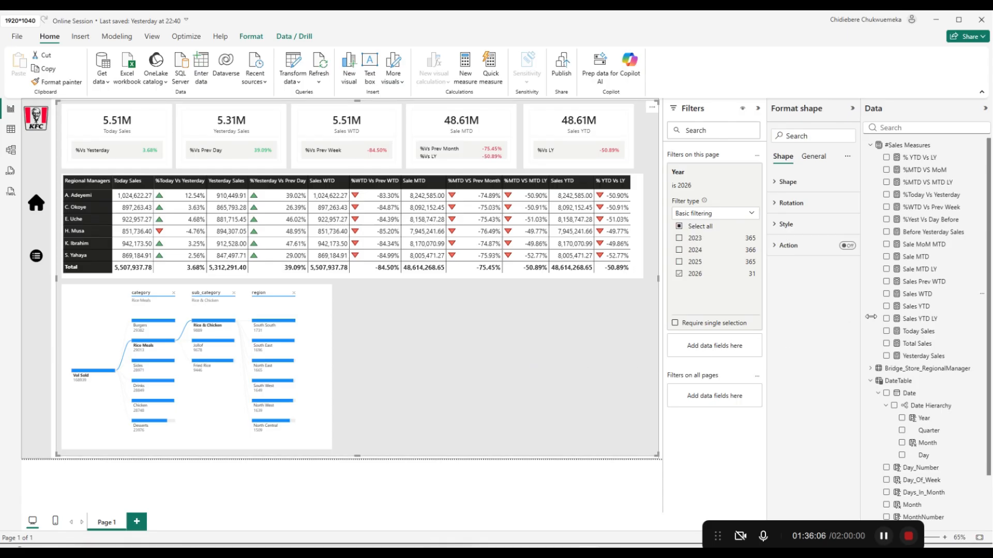
left_click_drag(916, 293, 512, 356)
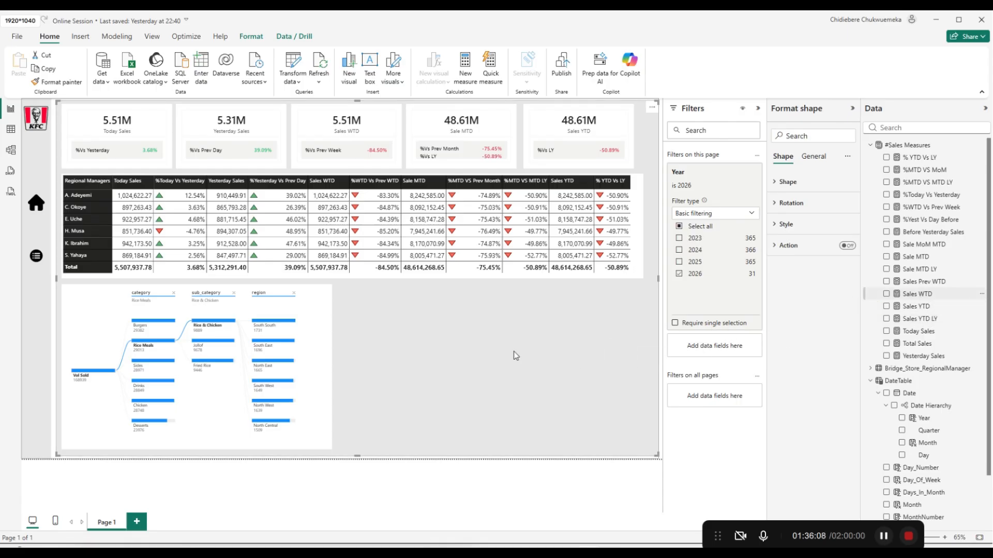
left_click(508, 482)
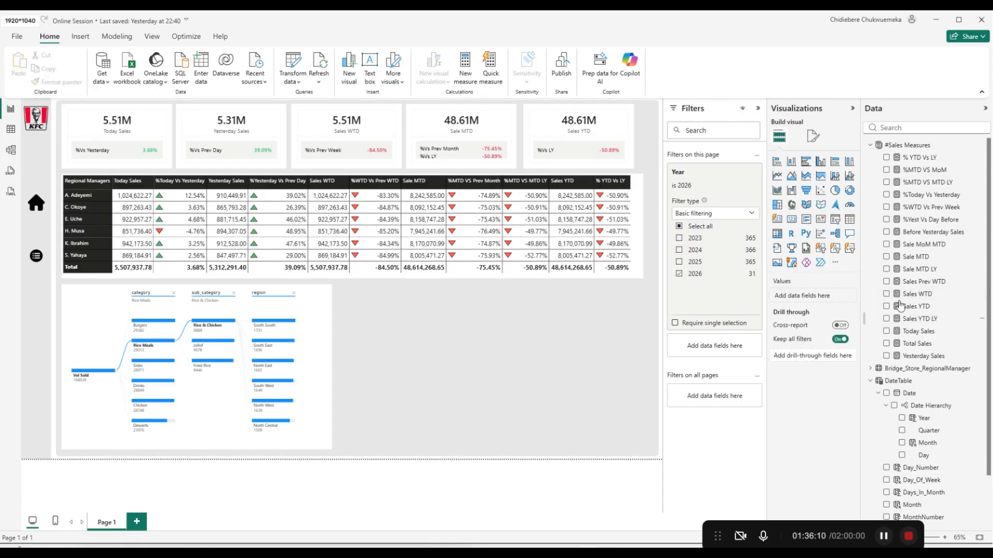
left_click_drag(931, 294, 489, 333)
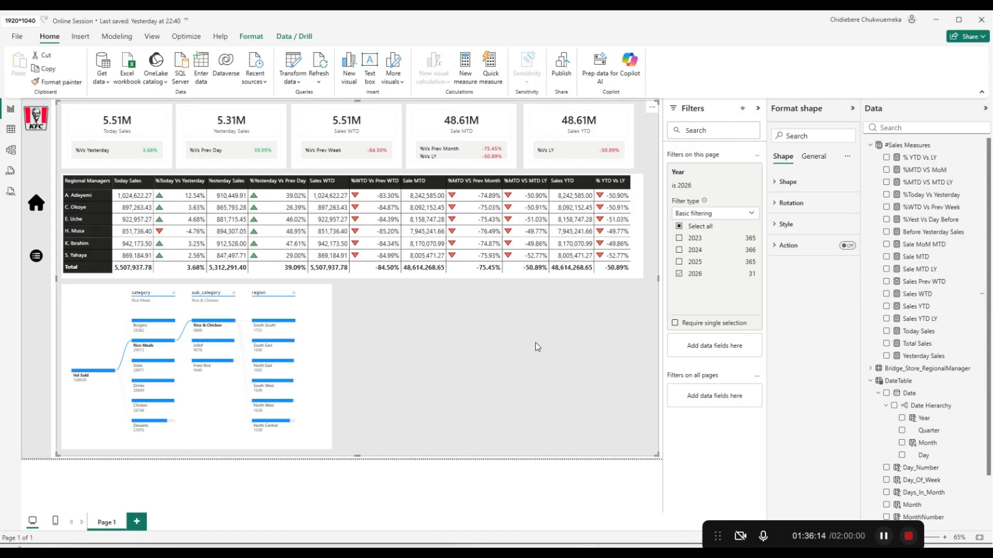
left_click(365, 472)
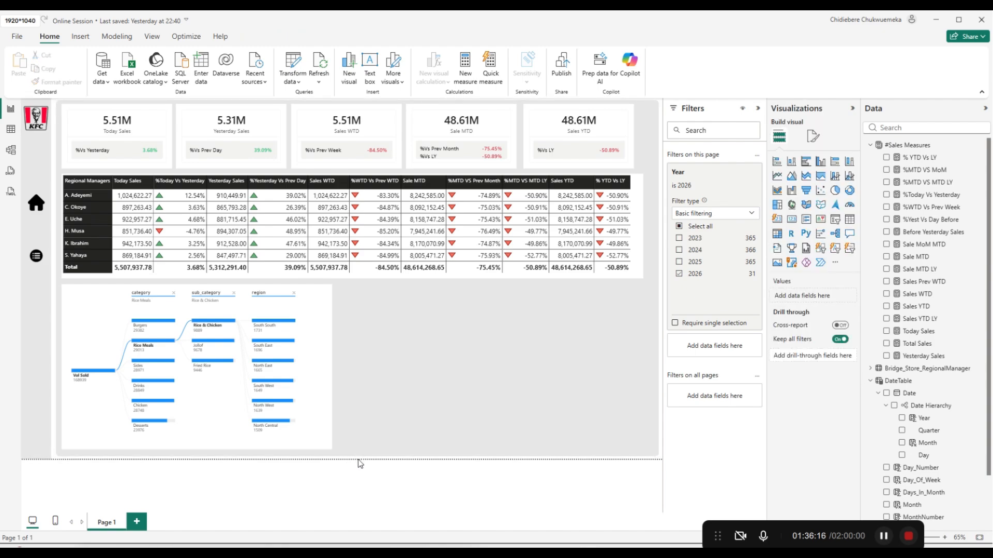
Chart Sales WTD in a temporary column visual on the blank area beside the decomposition tree and delete it.
left_click(887, 295)
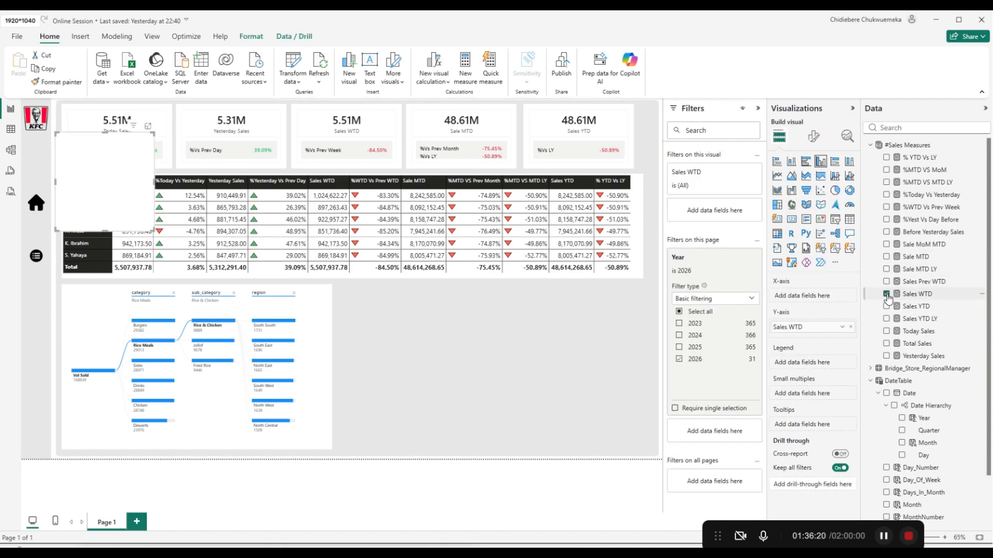
left_click_drag(101, 152, 458, 331)
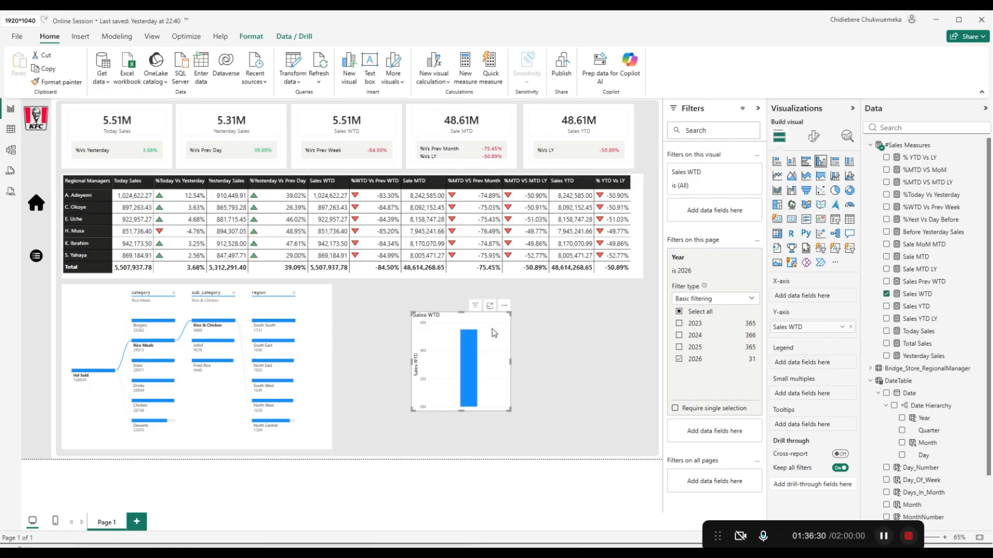
key("Delete")
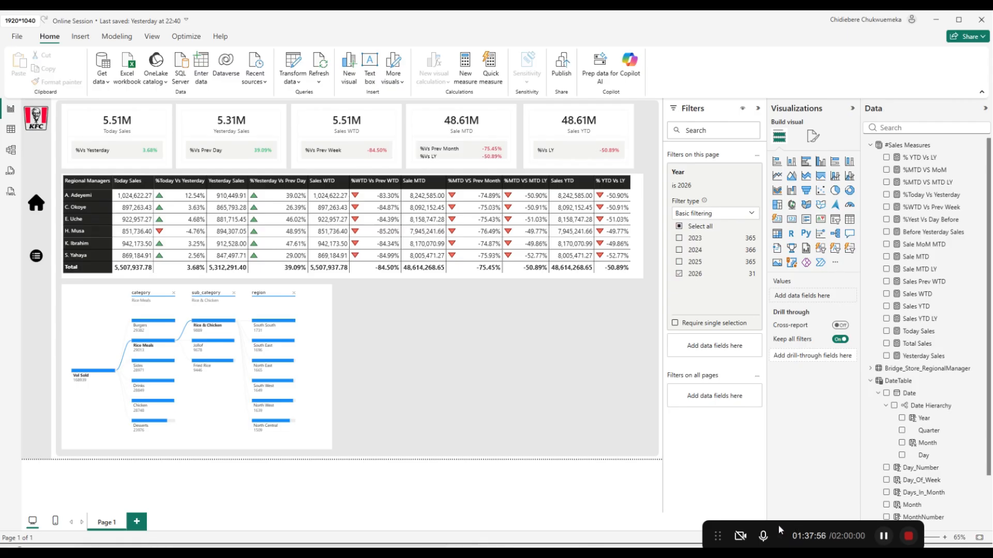
Rename the category field in the decomposition tree's Explain by list as Category.
left_click(322, 425)
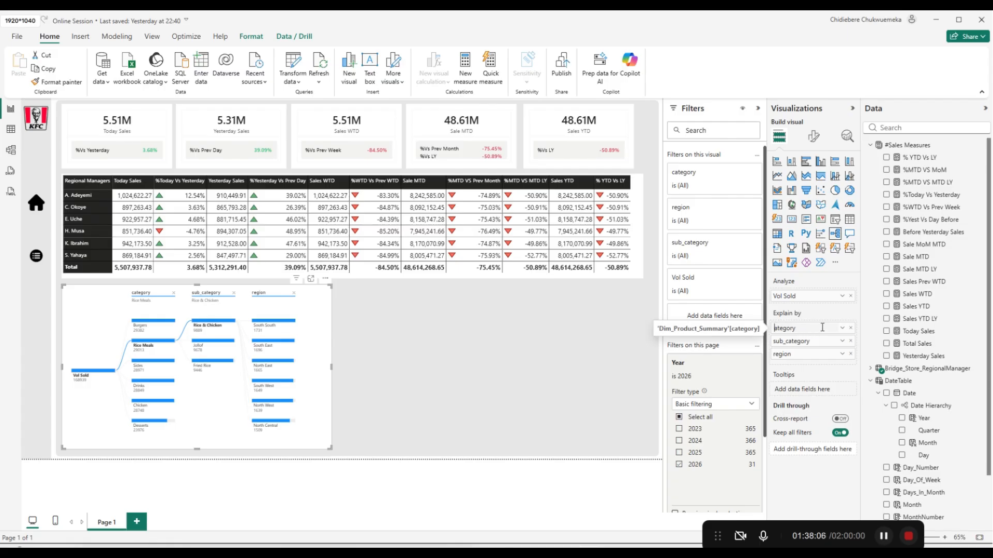
type("C")
key("Return")
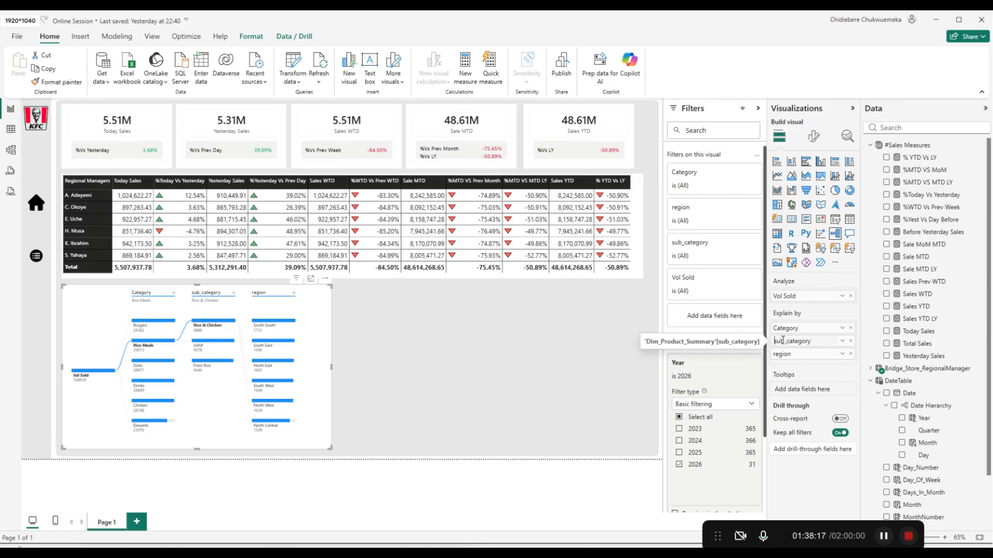
Rename the decomposition tree's sub_category field as Sub Category.
key("Delete")
type("S")
key("BackSpace")
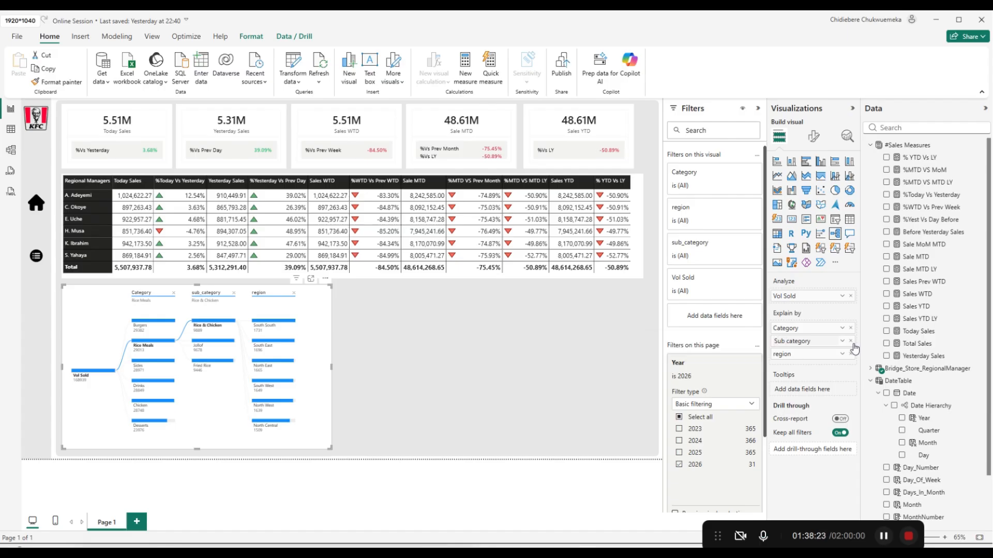
key("Delete")
type("C")
key("Return")
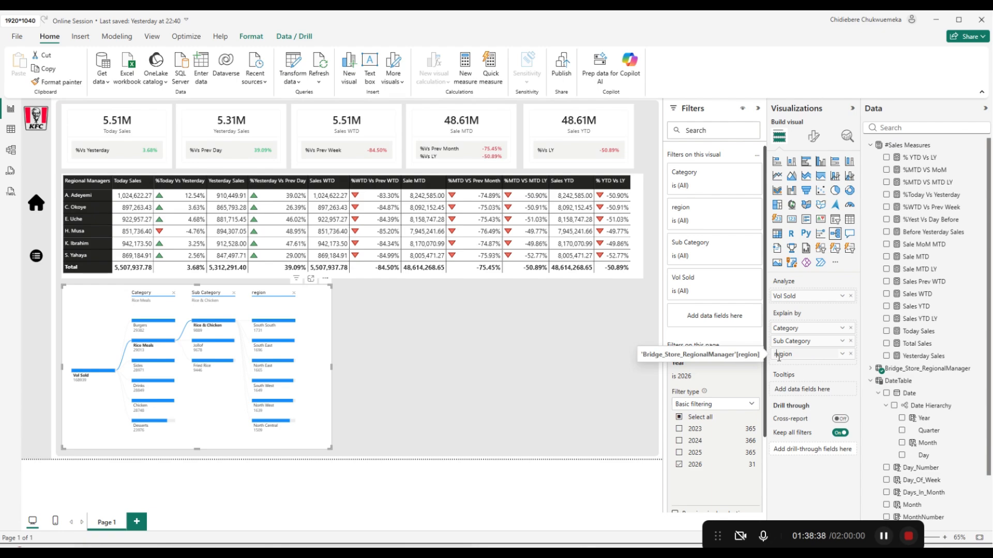
Rename the decomposition tree's region field as Region.
key("BackSpace")
type("R")
key("Return")
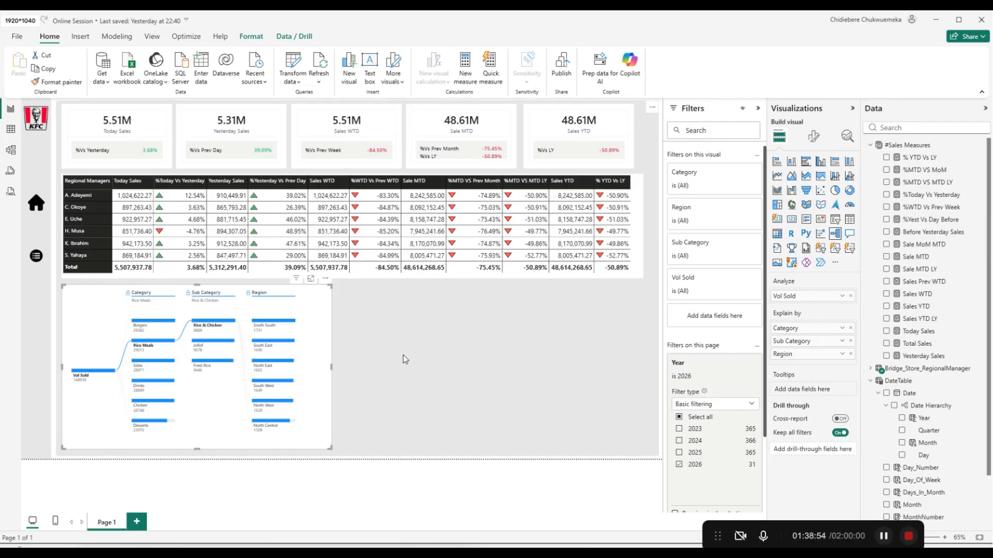
Try Sparse density for the decomposition tree, settle on Dense, and keep the default action at Filter / highlight.
left_click(813, 136)
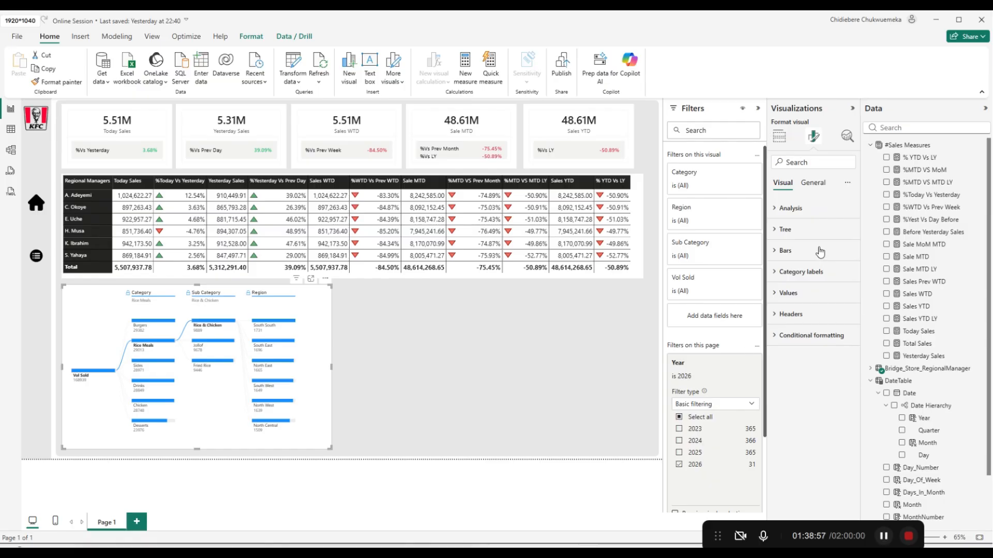
left_click(819, 230)
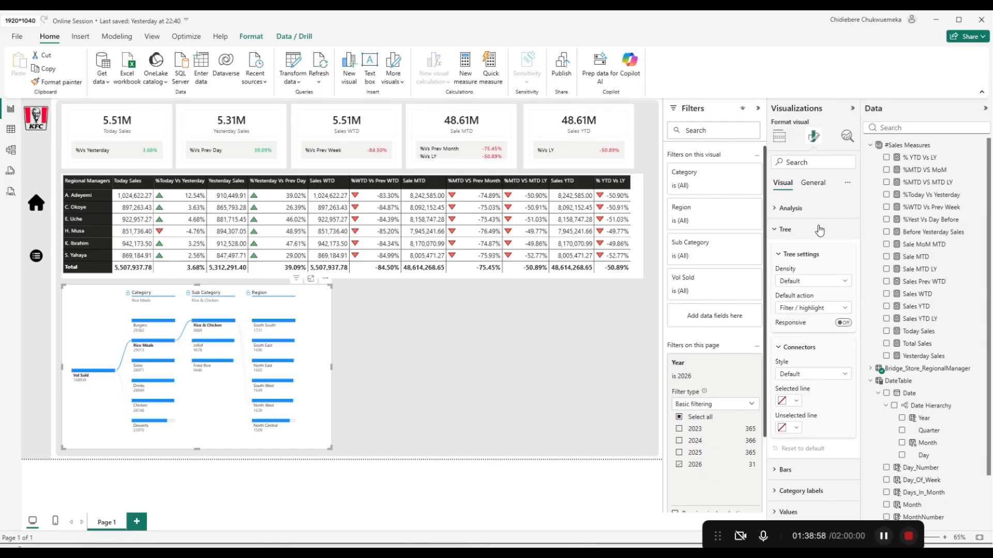
left_click(839, 284)
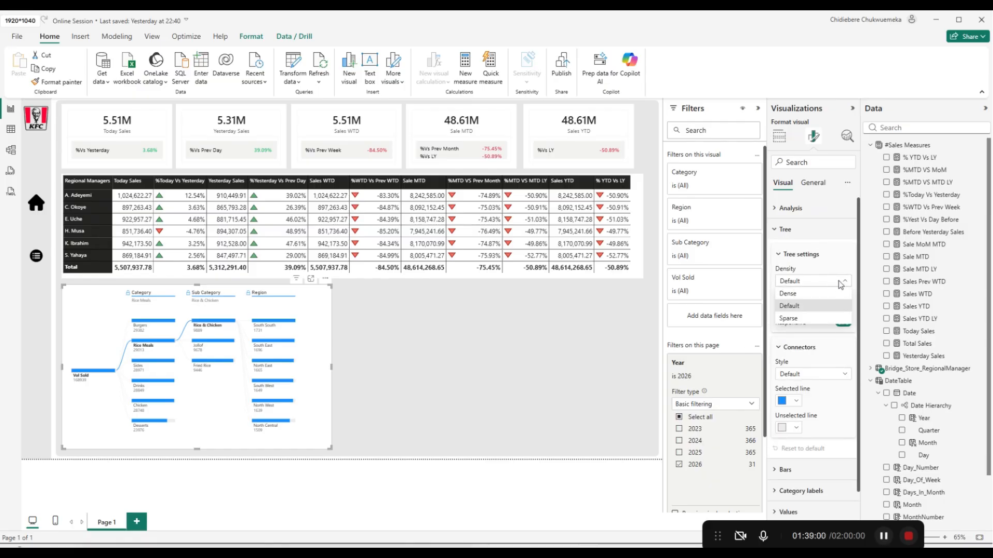
left_click(830, 319)
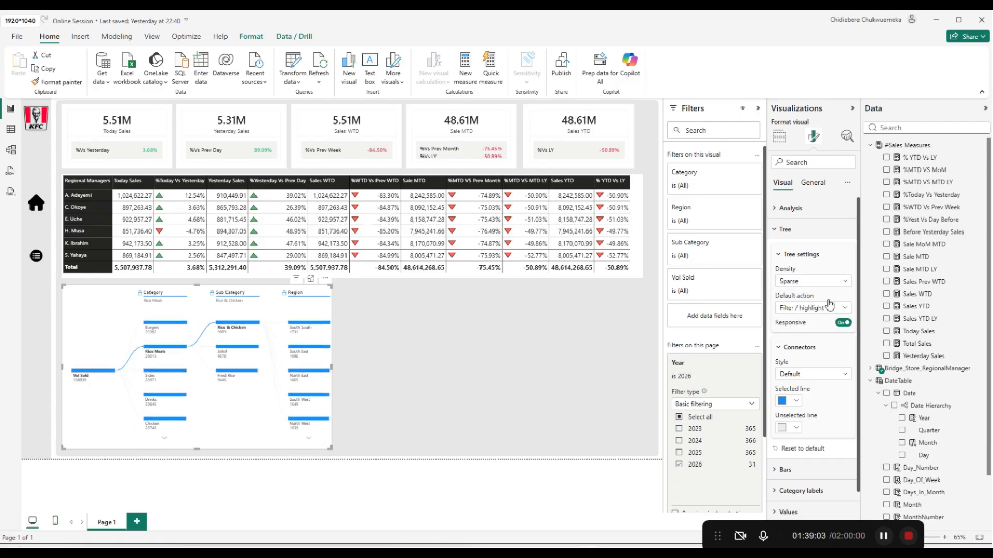
left_click(839, 283)
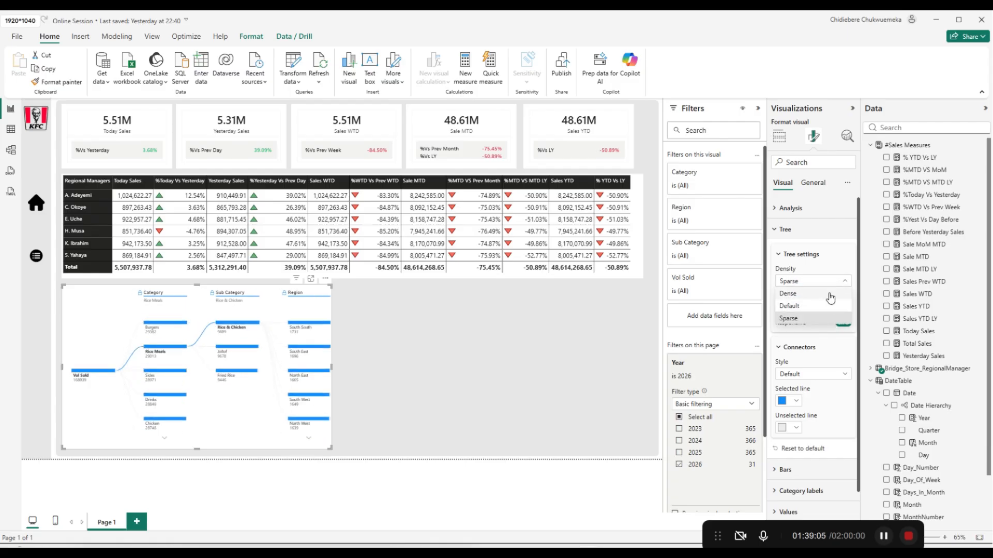
left_click(830, 293)
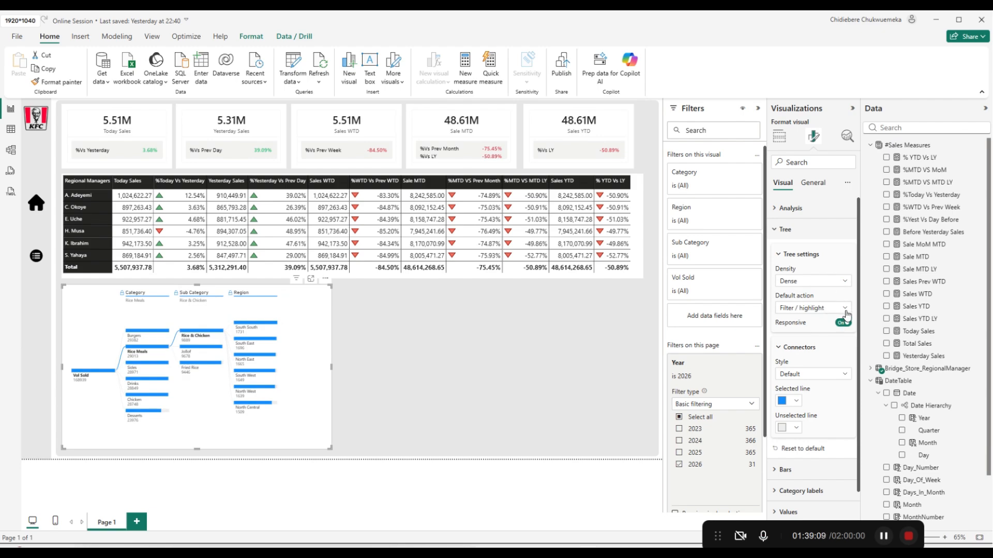
left_click(846, 310)
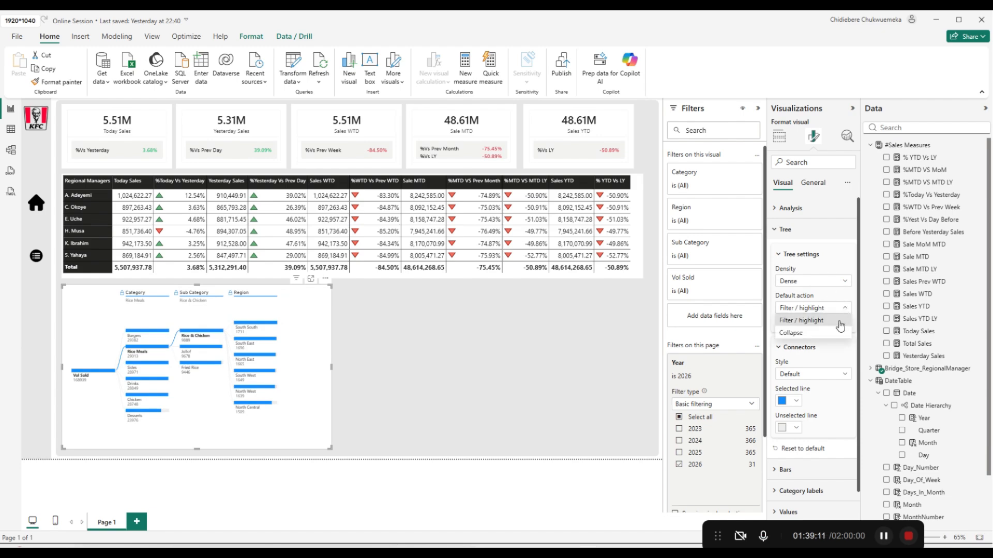
left_click(848, 306)
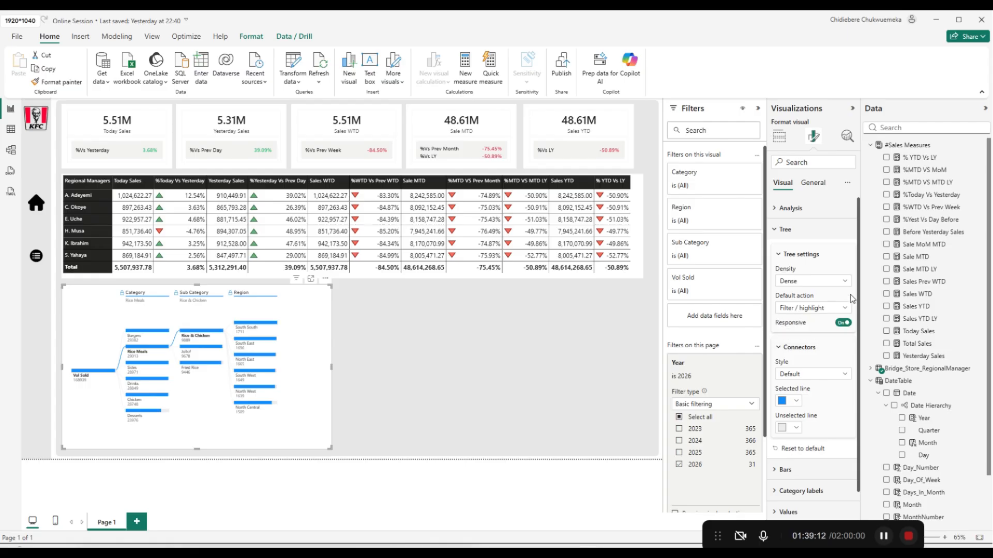
Set the decomposition tree's connector style to Round and its selected line colour to #35BB78.
left_click(814, 256)
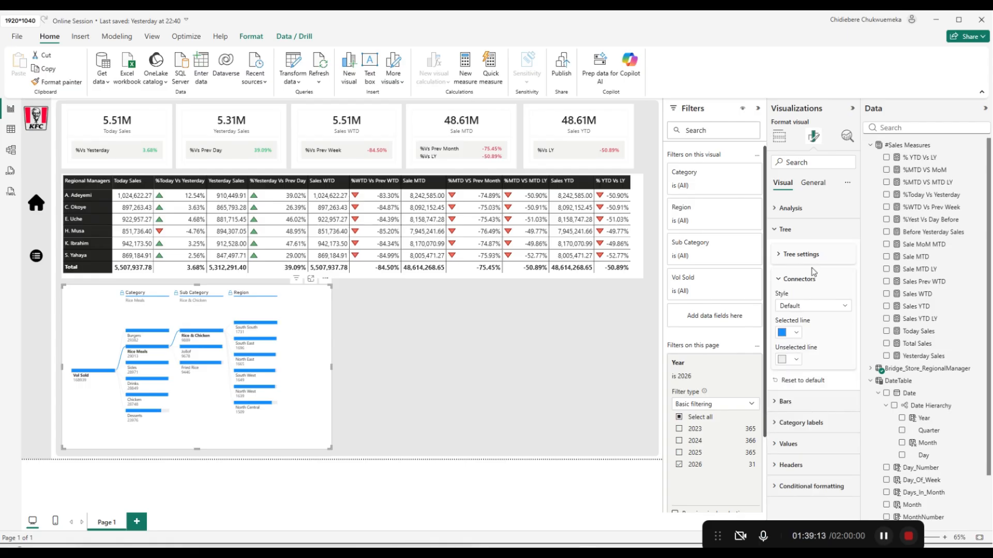
left_click(814, 306)
left_click(811, 333)
left_click(796, 333)
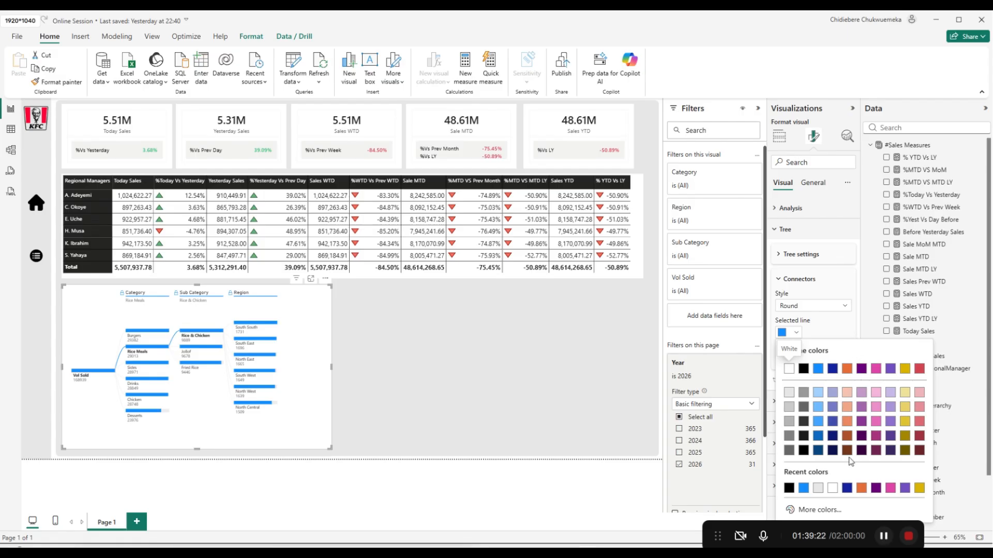
left_click(819, 510)
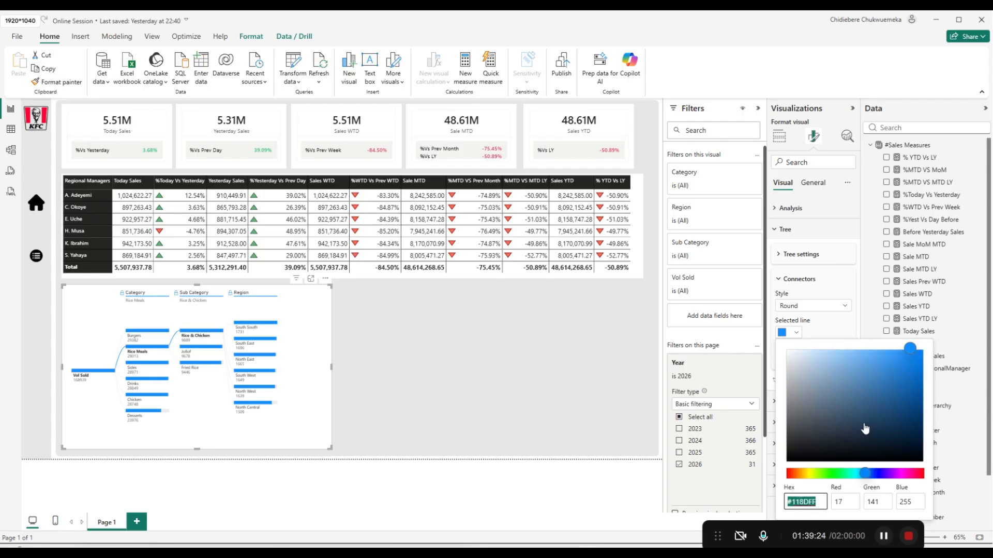
type("3")
type("5bb78")
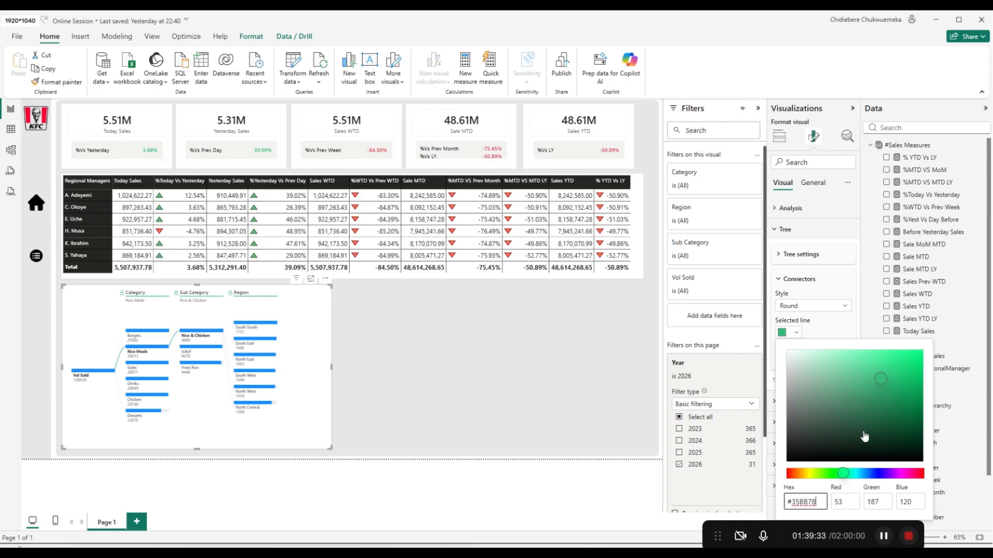
left_click(303, 355)
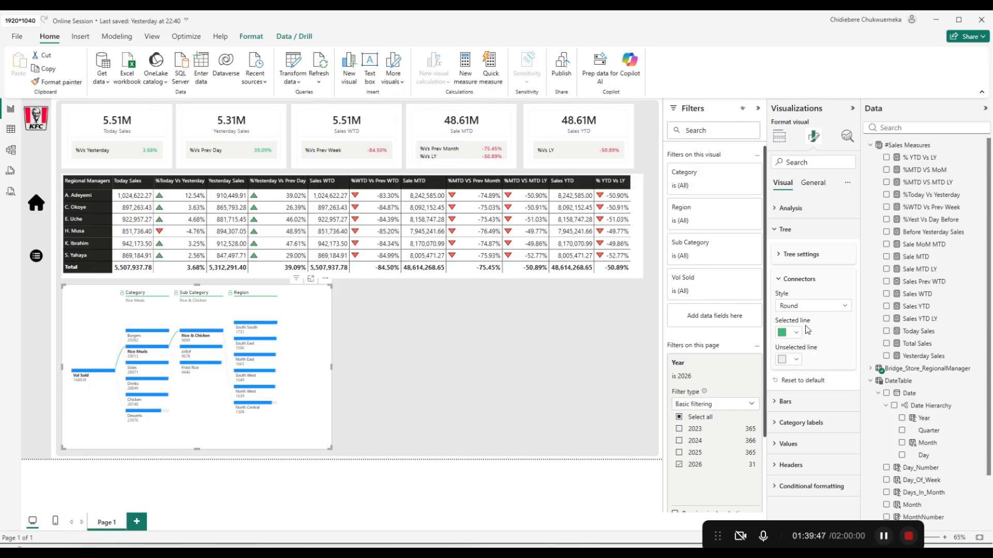
Scale the decomposition tree's bars to the parent node.
left_click(791, 283)
left_click(802, 322)
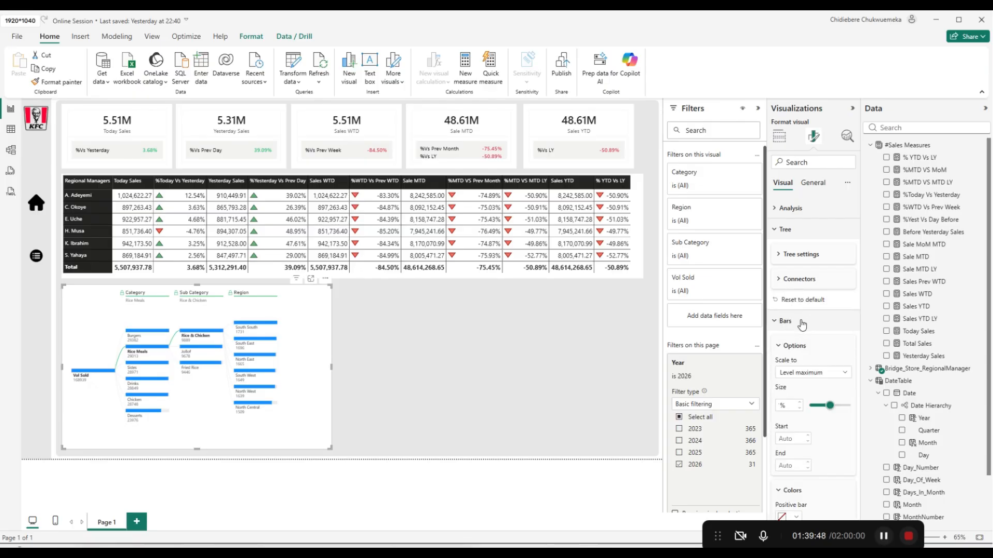
scroll(821, 396, "down", 4)
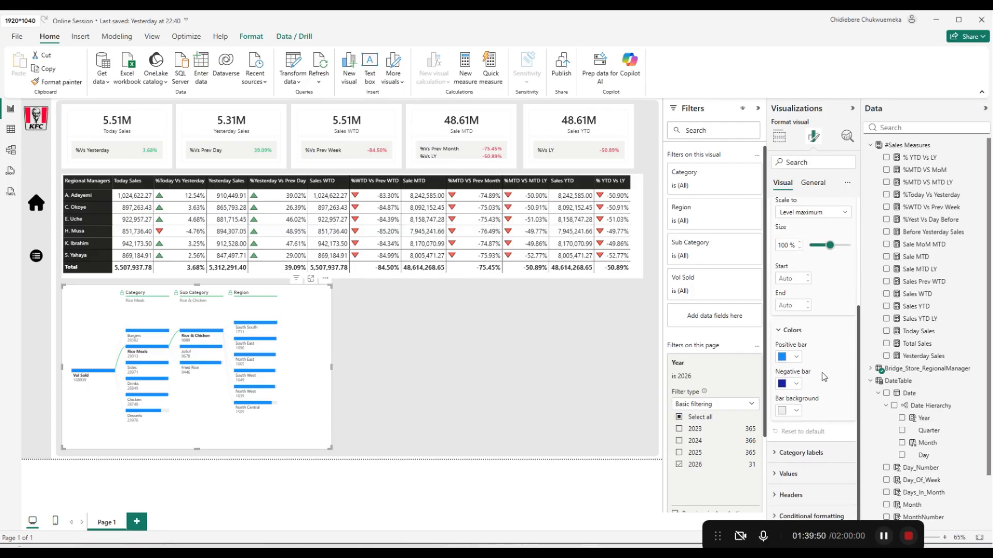
scroll(826, 319, "up", 2)
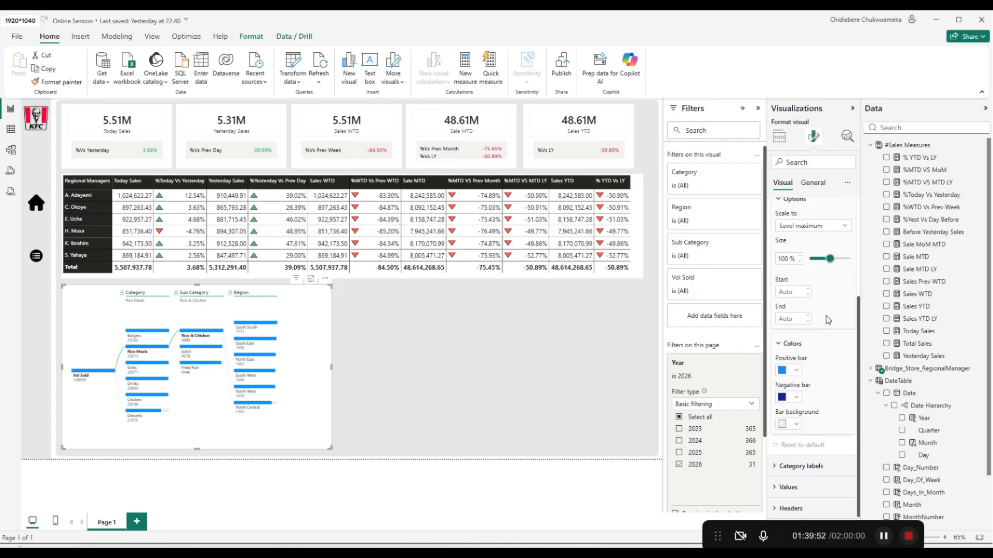
left_click(845, 265)
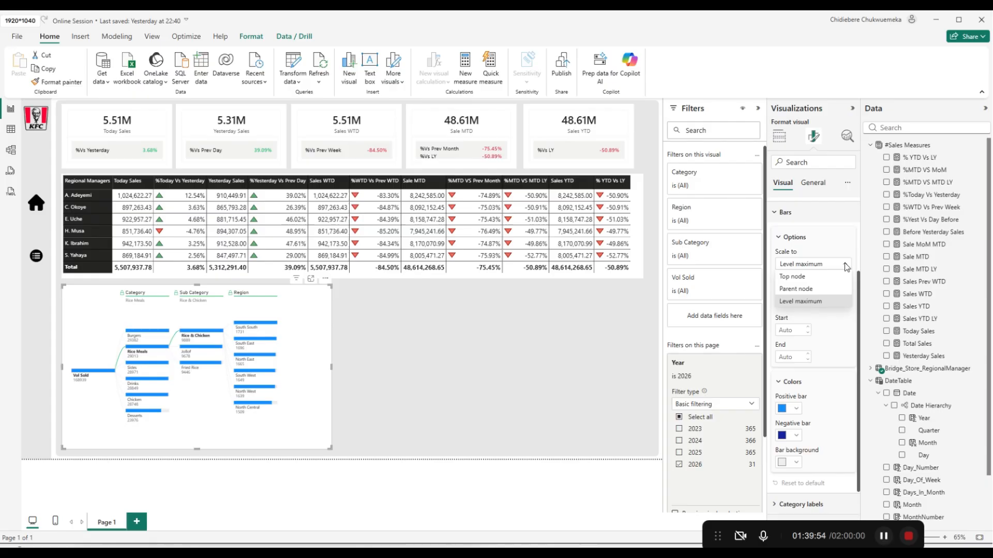
left_click(832, 289)
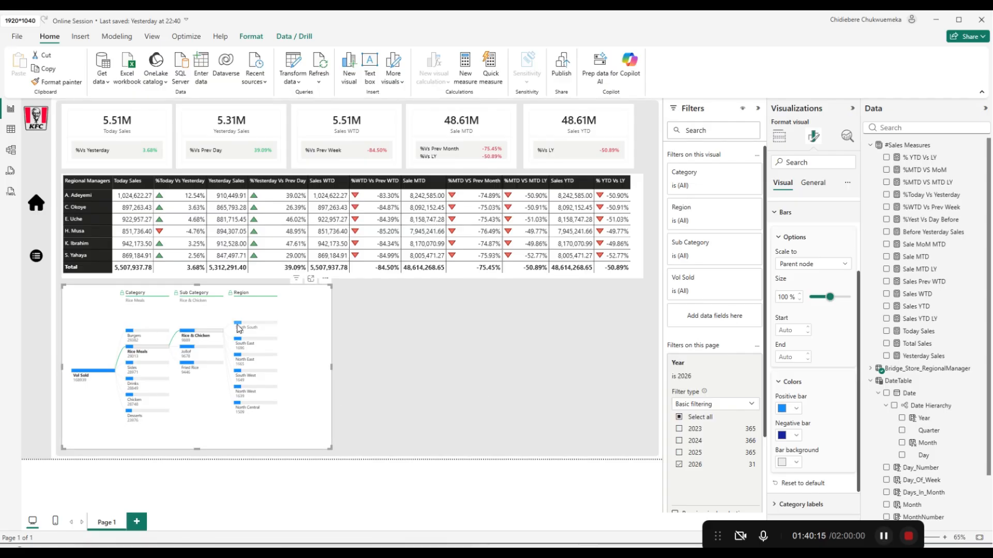
mouse_move(238, 327)
mouse_move(206, 336)
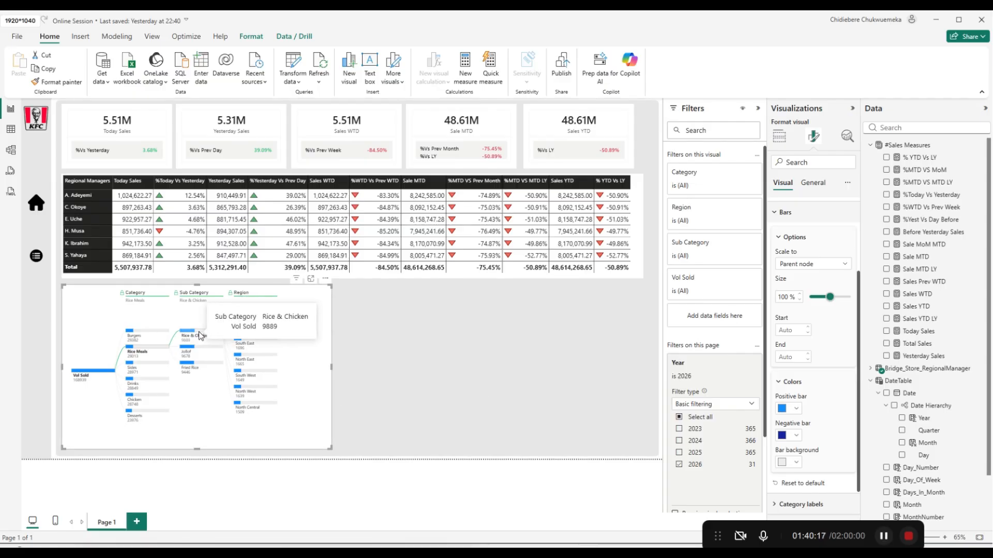
mouse_move(150, 353)
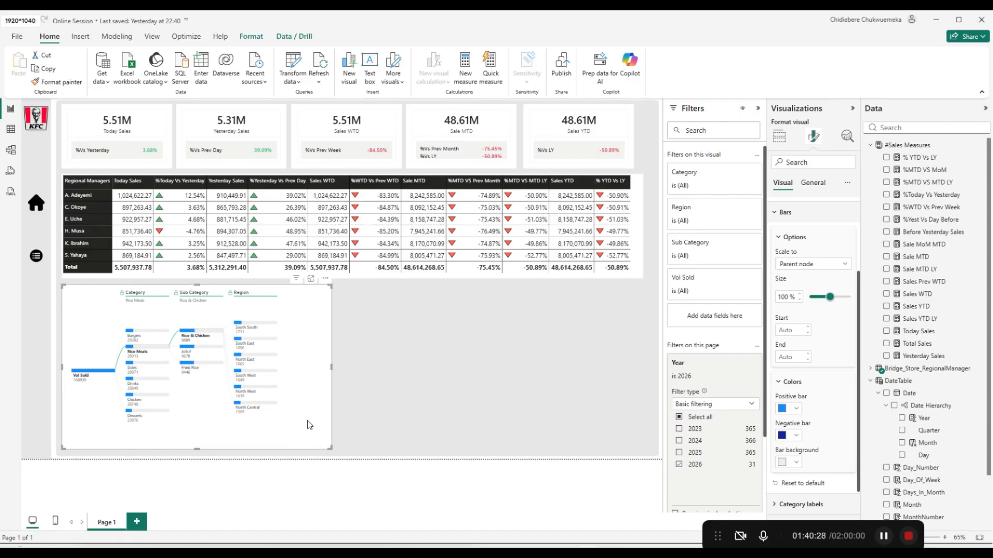
Set the decomposition tree's positive bar colour to the custom red #E0350A.
left_click(798, 409)
left_click(810, 386)
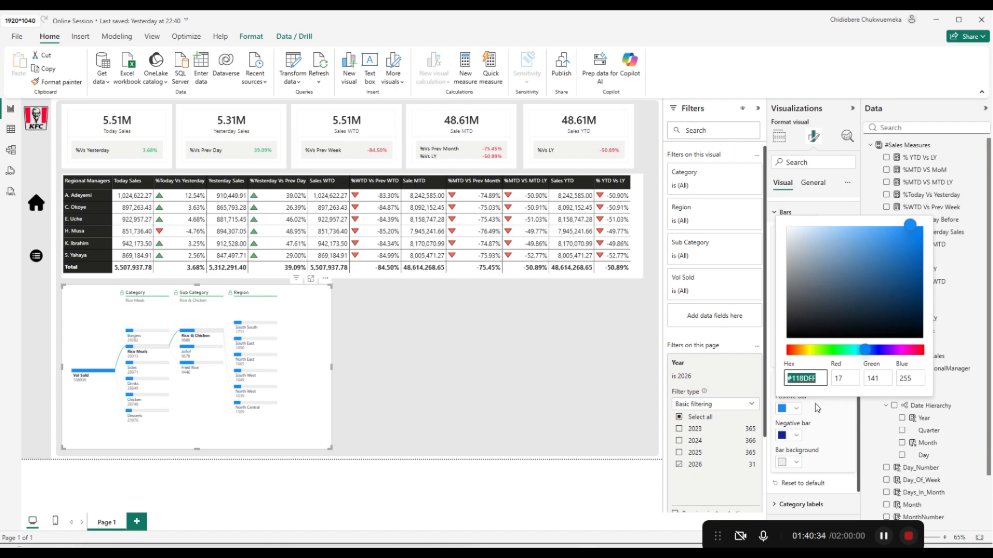
left_click_drag(806, 350, 787, 355)
left_click_drag(898, 236, 924, 250)
left_click_drag(924, 250, 917, 245)
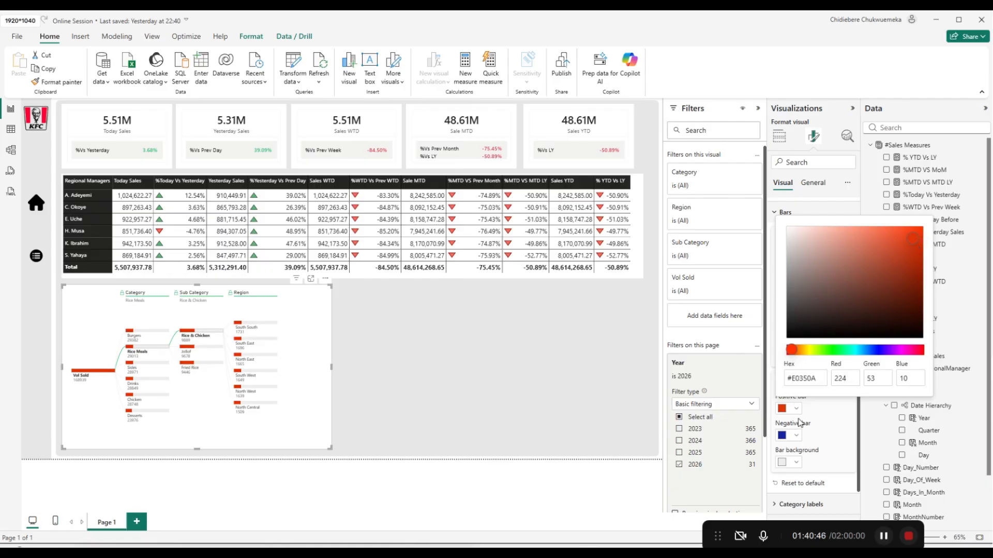
left_click(819, 418)
left_click(796, 436)
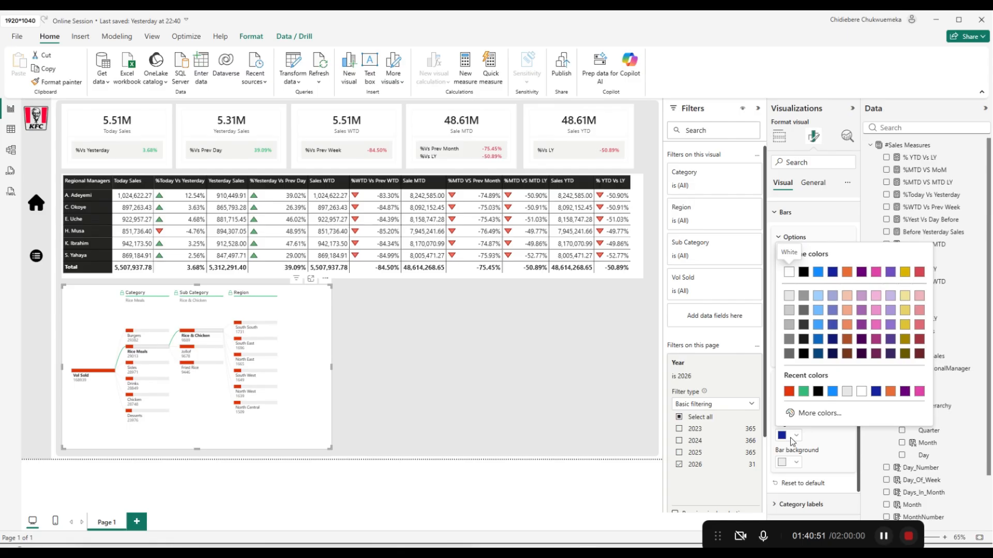
left_click(796, 437)
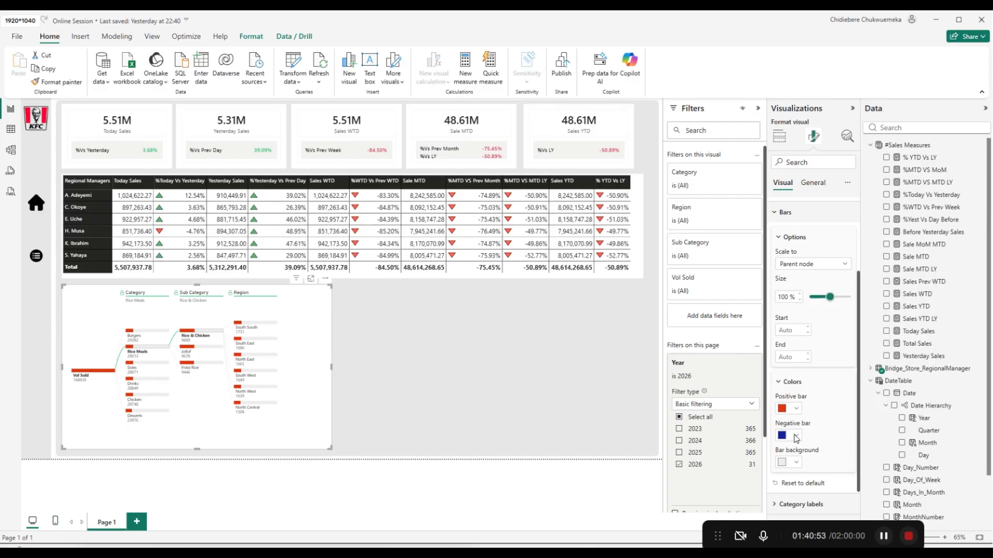
left_click(797, 437)
left_click(828, 439)
Set the font colour of the decomposition tree's category labels to black.
scroll(819, 357, "up", 2)
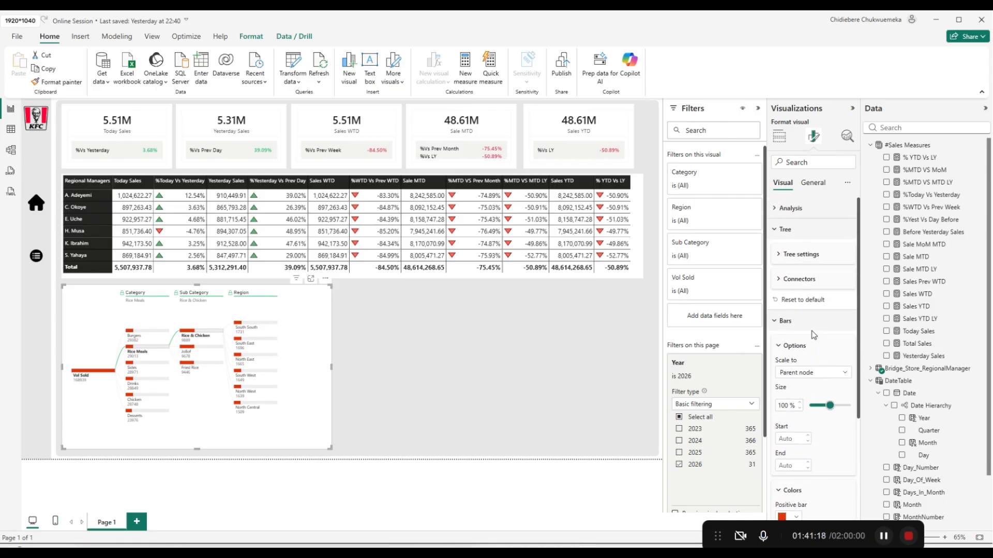
left_click(786, 231)
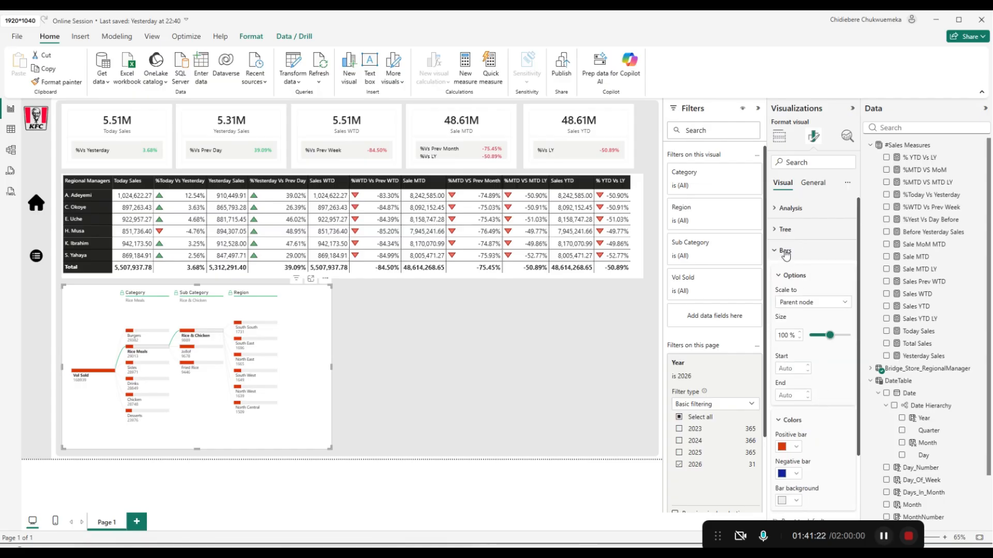
left_click(788, 254)
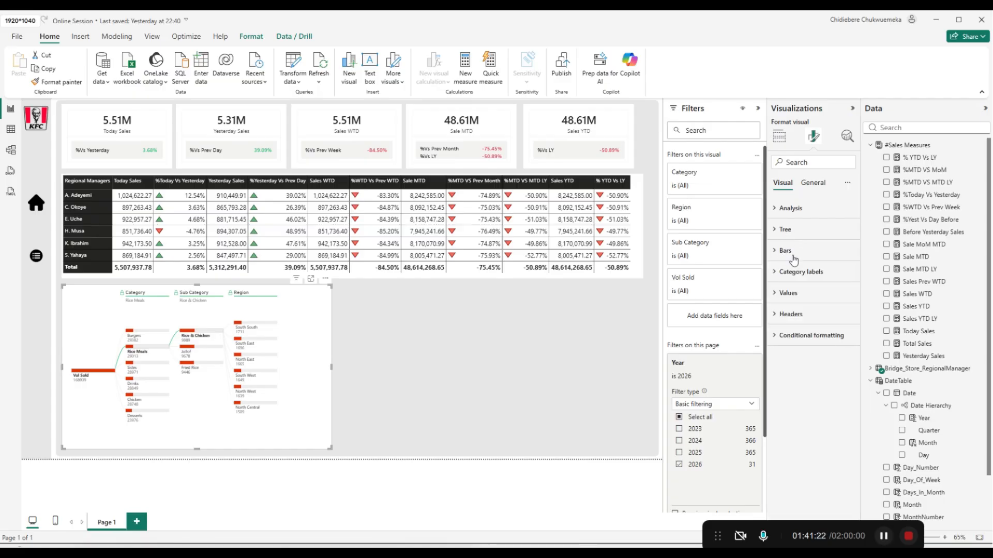
left_click(814, 278)
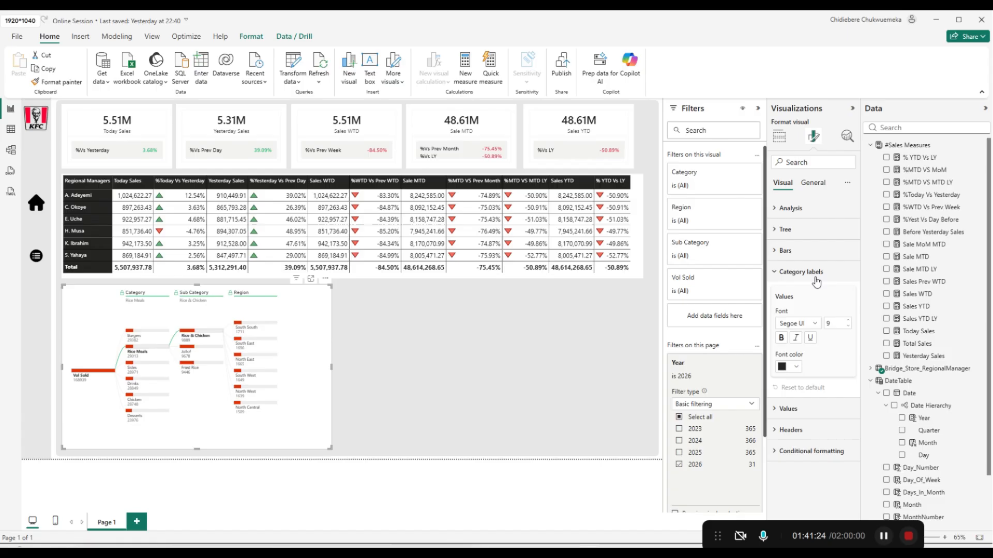
left_click(794, 370)
left_click(832, 323)
left_click(789, 278)
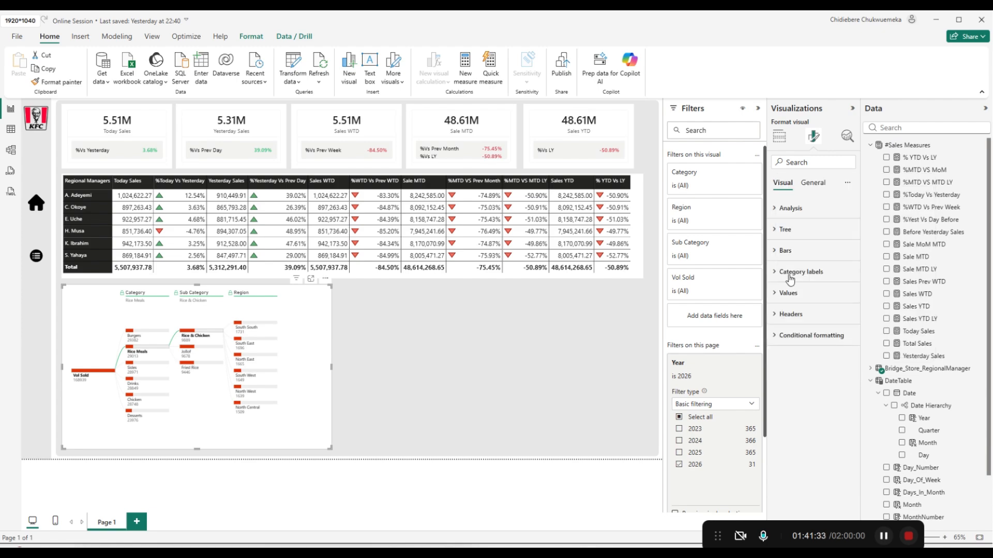
Show the decomposition tree's values in Thousands and set their font colour to black.
left_click(801, 293)
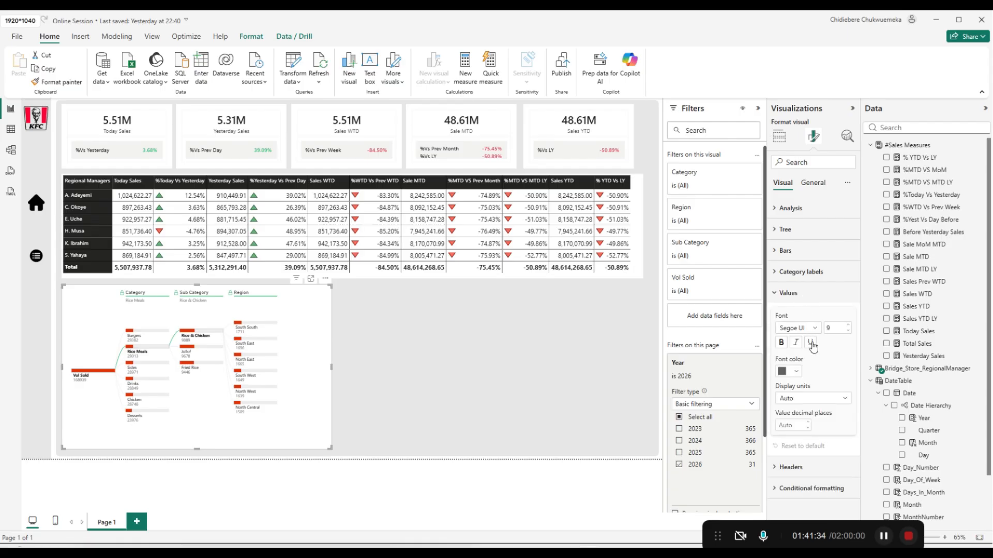
left_click(830, 398)
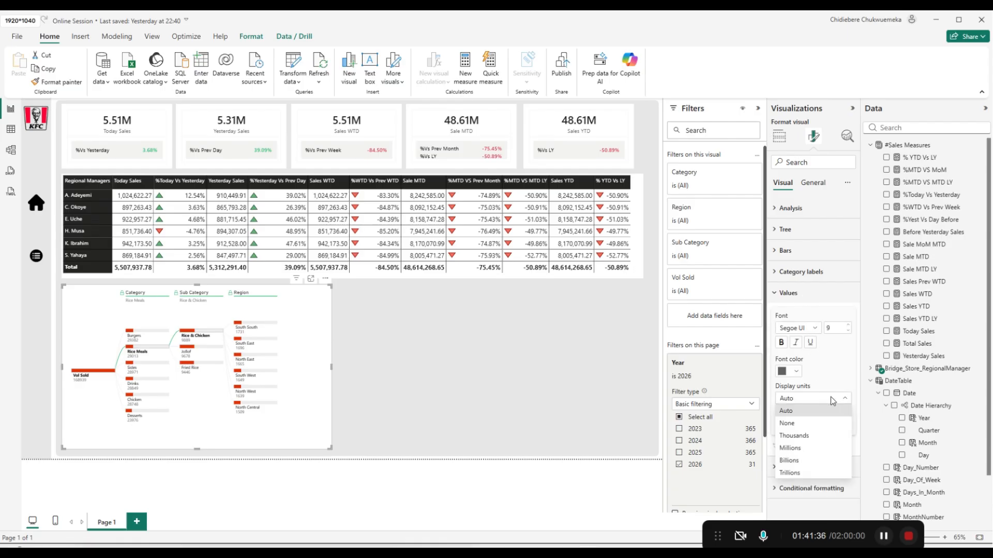
left_click(820, 437)
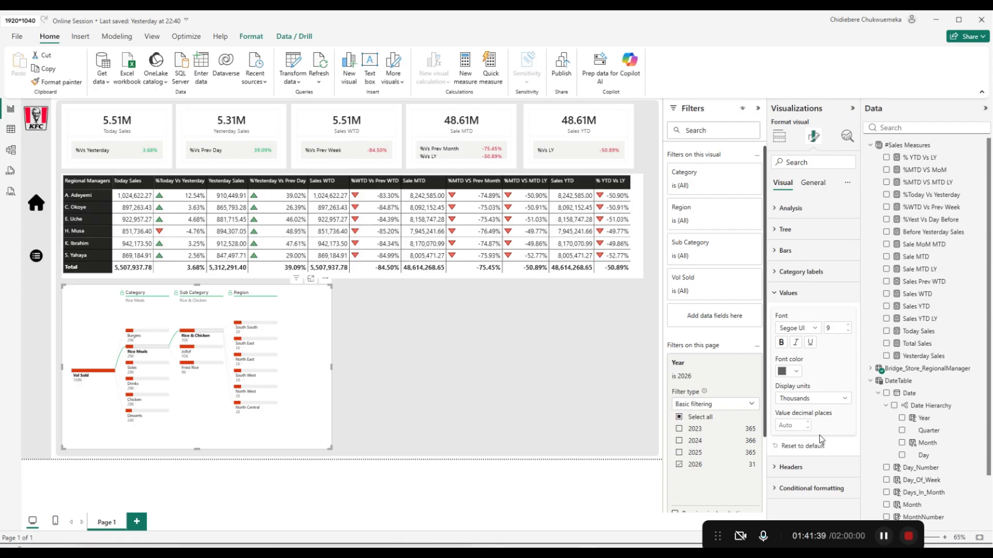
left_click(795, 372)
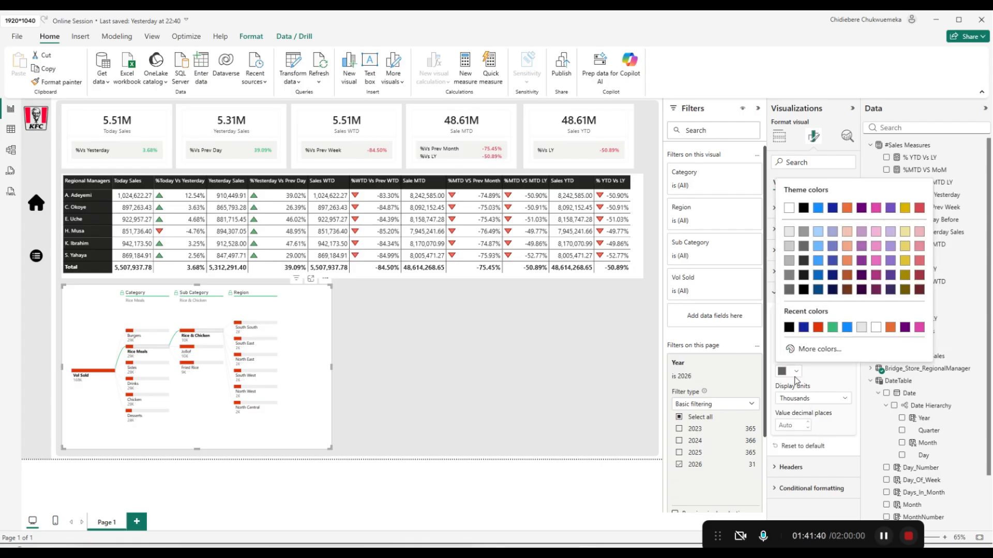
left_click(789, 328)
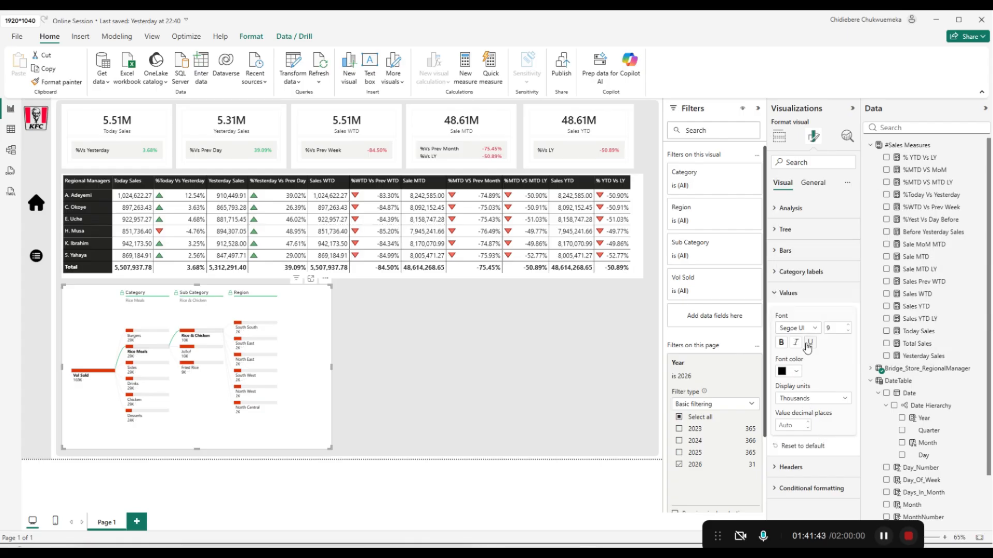
Format the decomposition tree's values in Segoe UI Bold, size 11, with 2 decimal places.
left_click(848, 327)
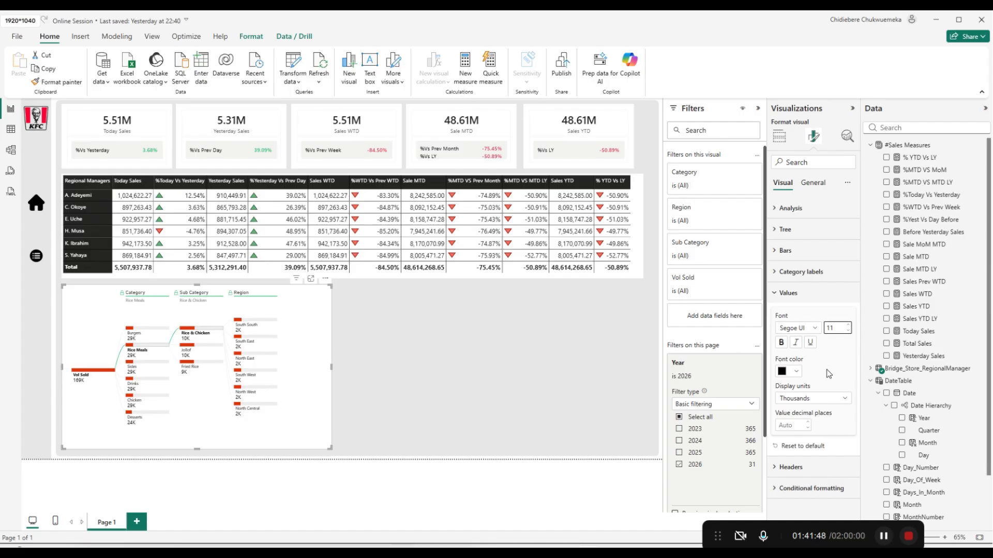
left_click(815, 329)
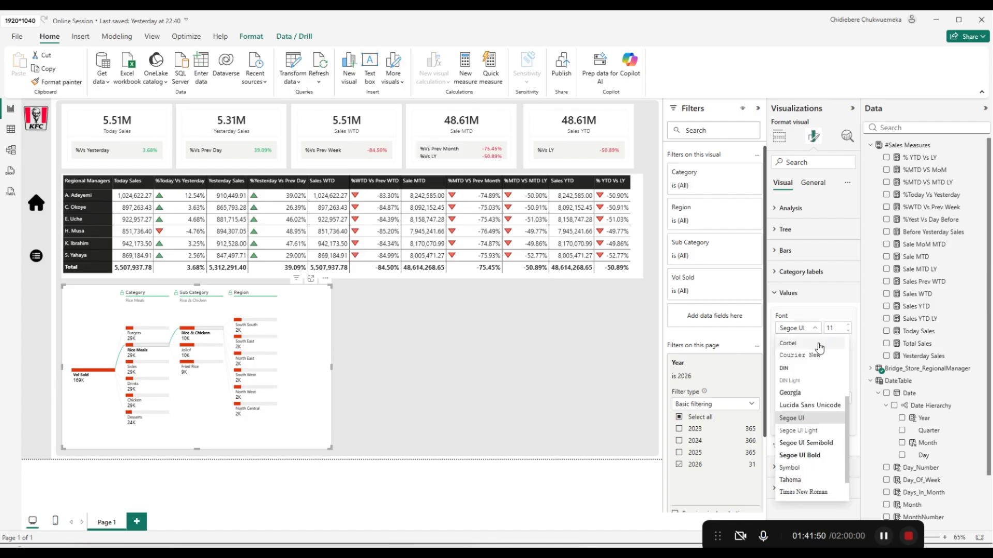
left_click(823, 457)
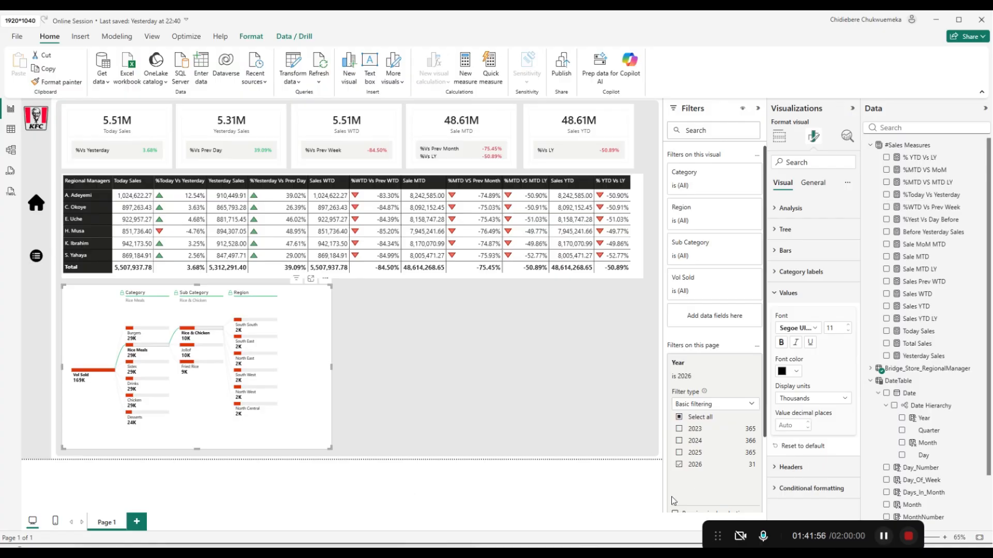
left_click(808, 423)
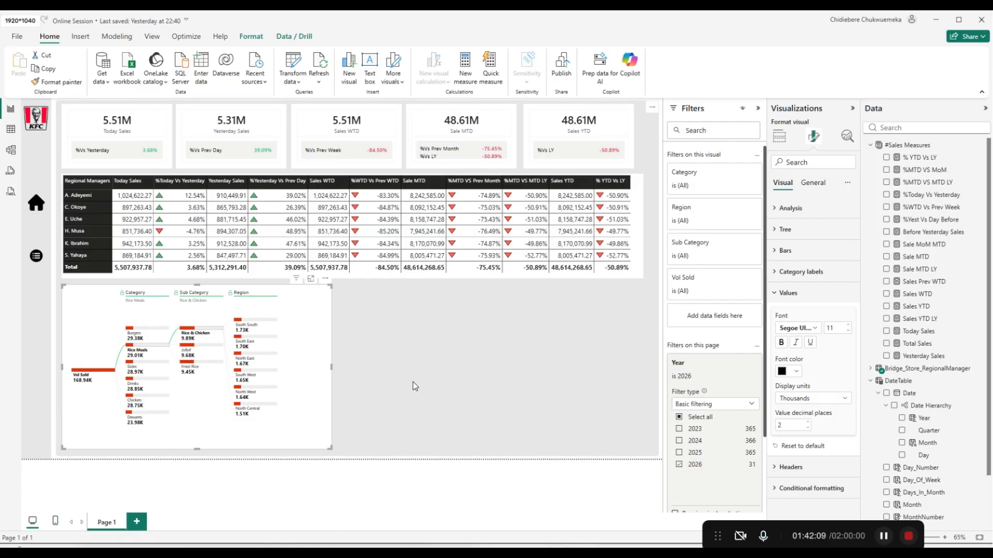
Narrow the decomposition tree to fit its three levels and place a duplicate of it directly beside the original.
left_click_drag(331, 369, 291, 368)
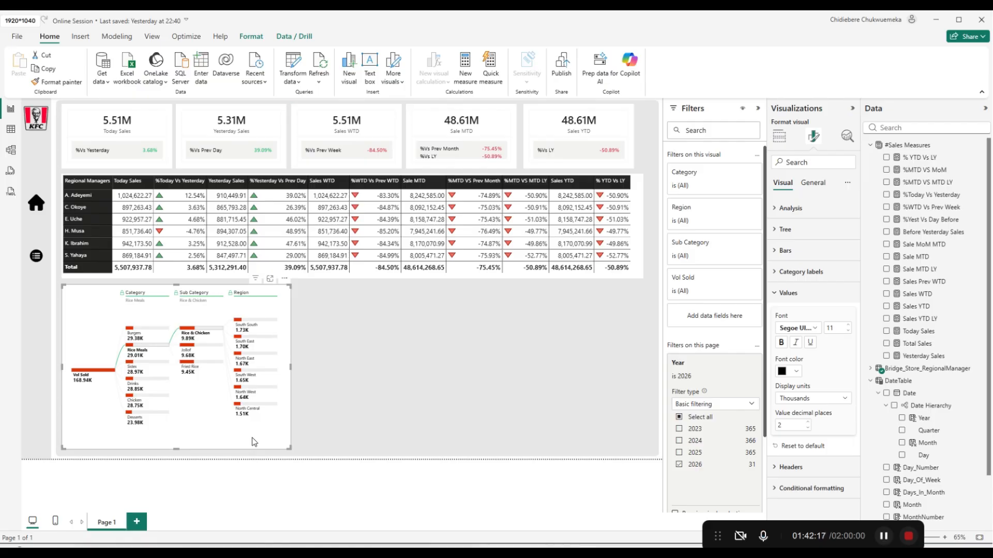
key("ctrl+x")
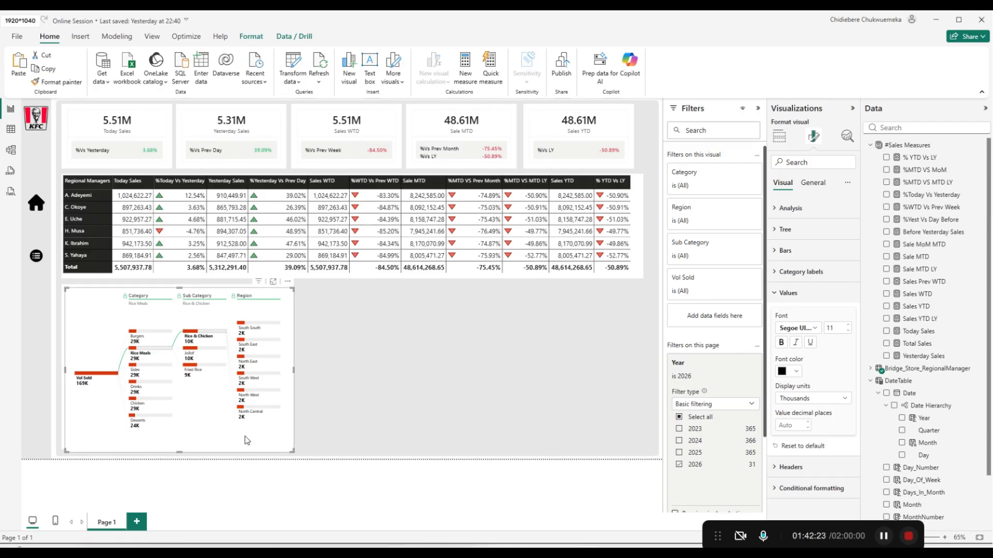
left_click_drag(286, 302, 516, 299)
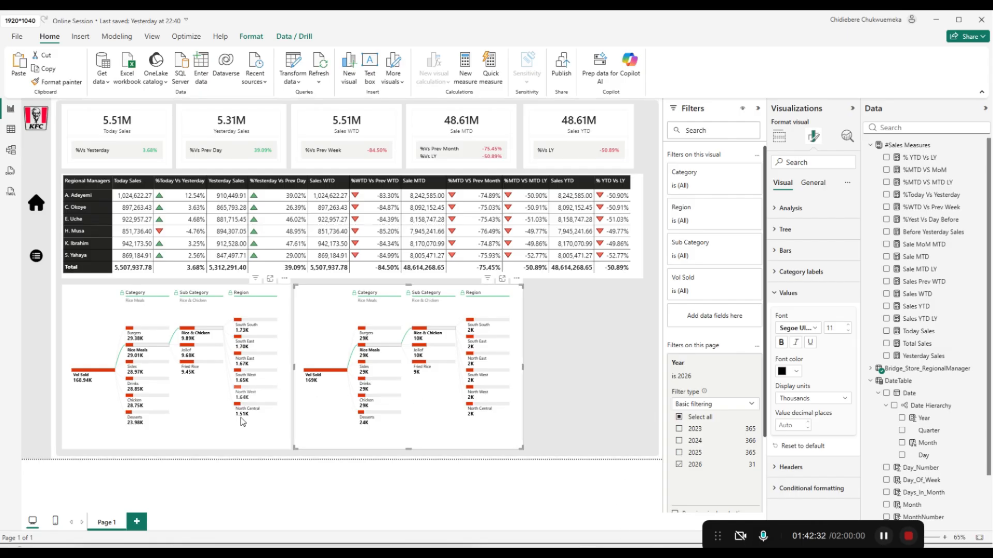
left_click(239, 436)
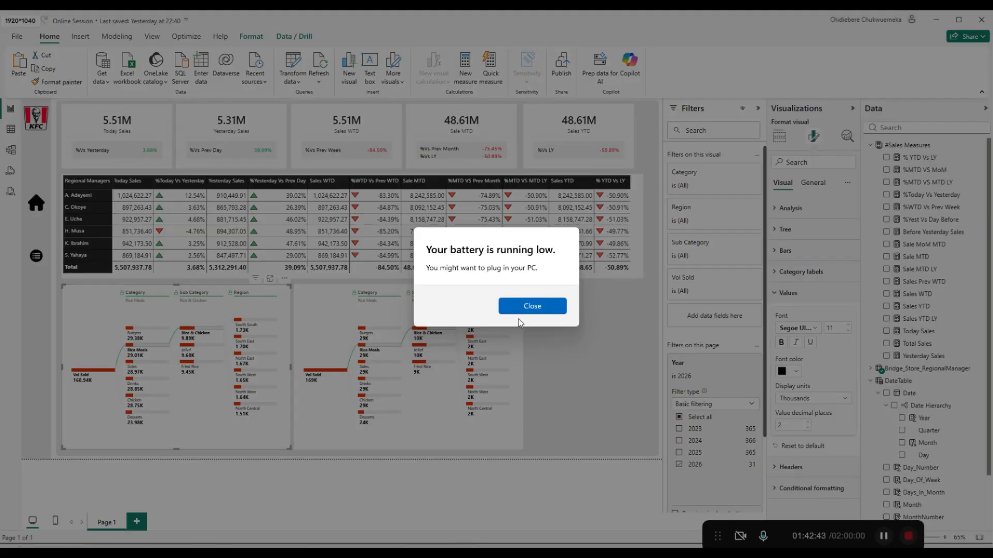
left_click(543, 309)
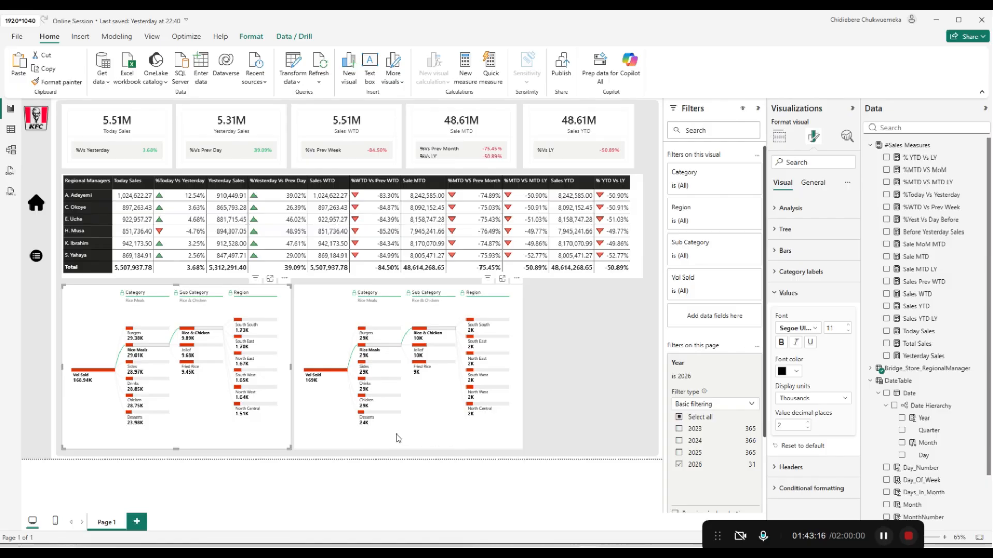
Remove Category, Sub Category and Region from the duplicated tree and convert it to a donut chart of Vol Sold.
left_click(512, 439)
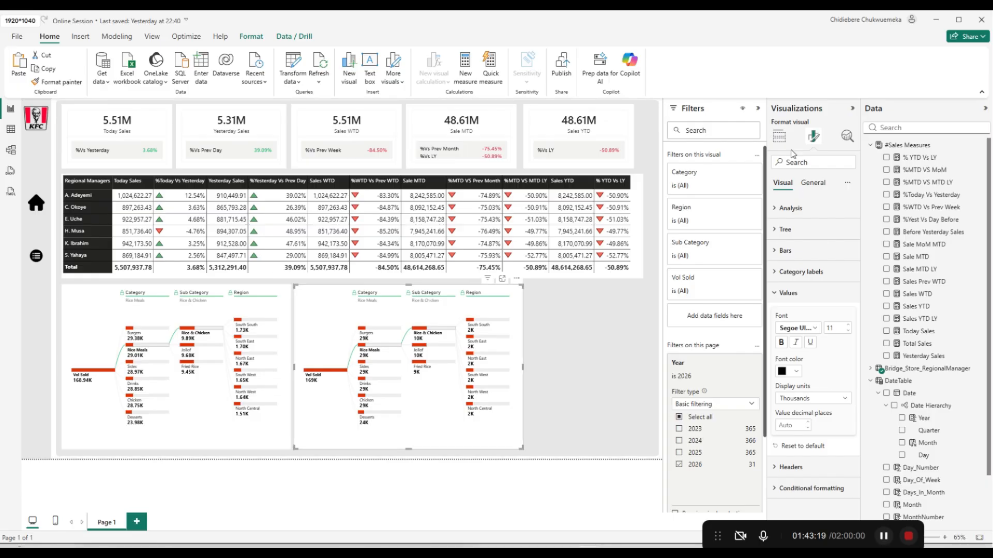
left_click(780, 138)
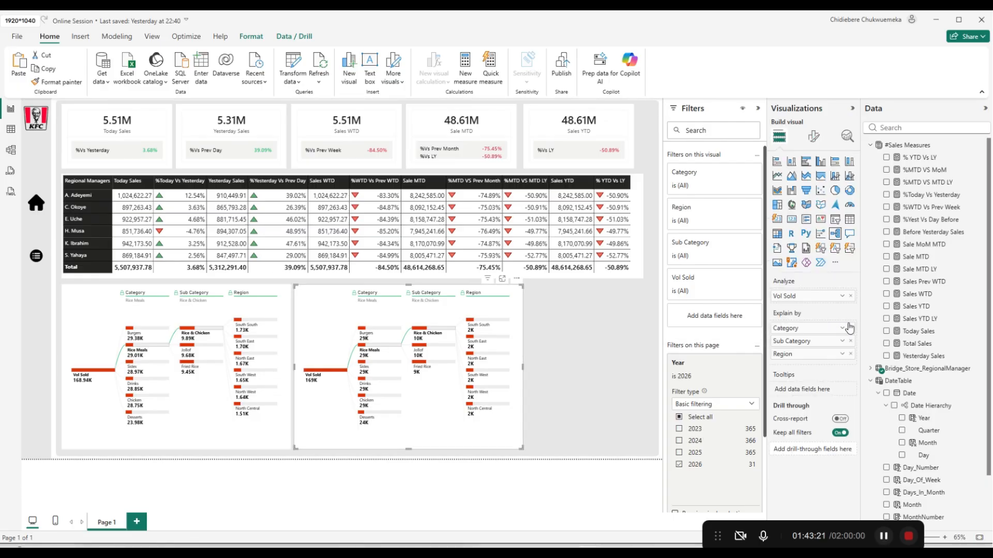
left_click(851, 329)
left_click(851, 328)
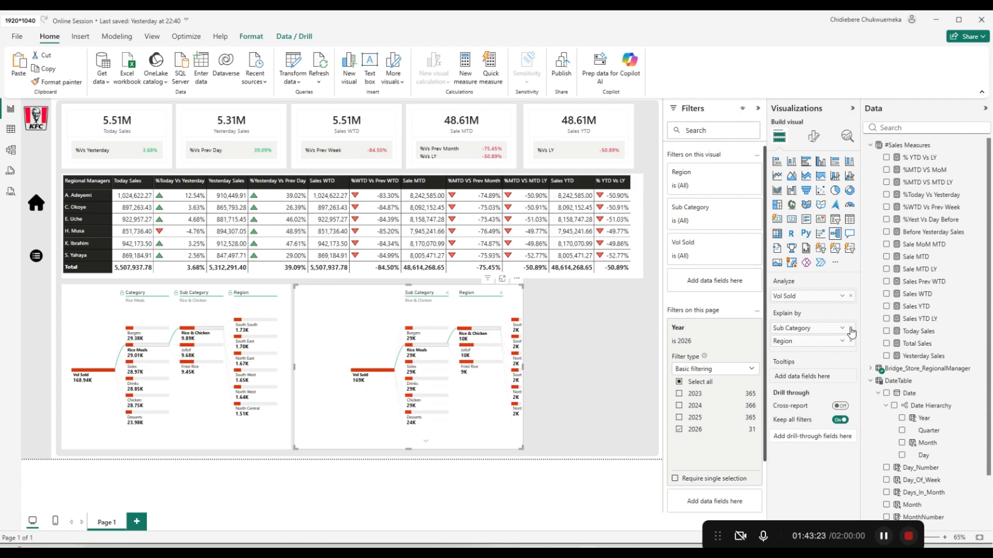
left_click(850, 329)
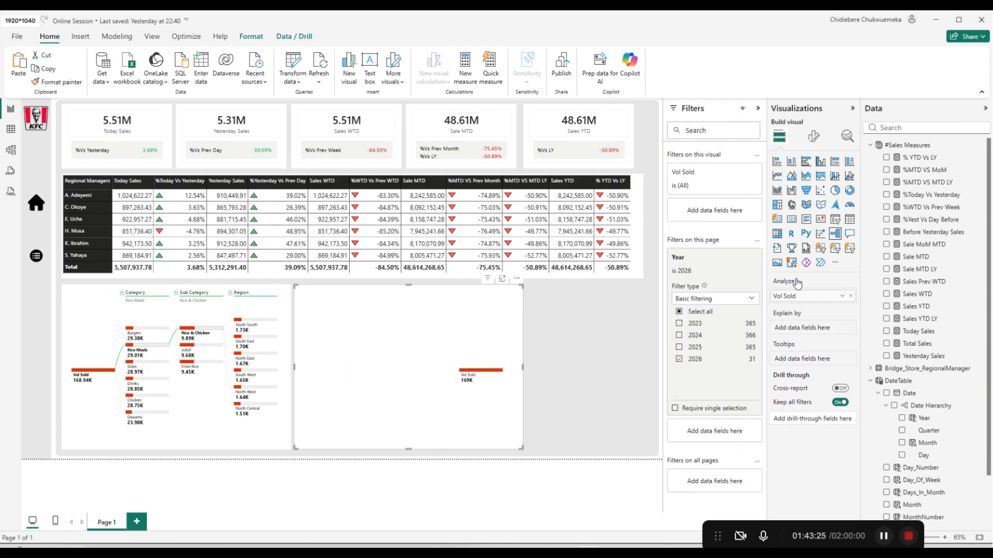
left_click(849, 192)
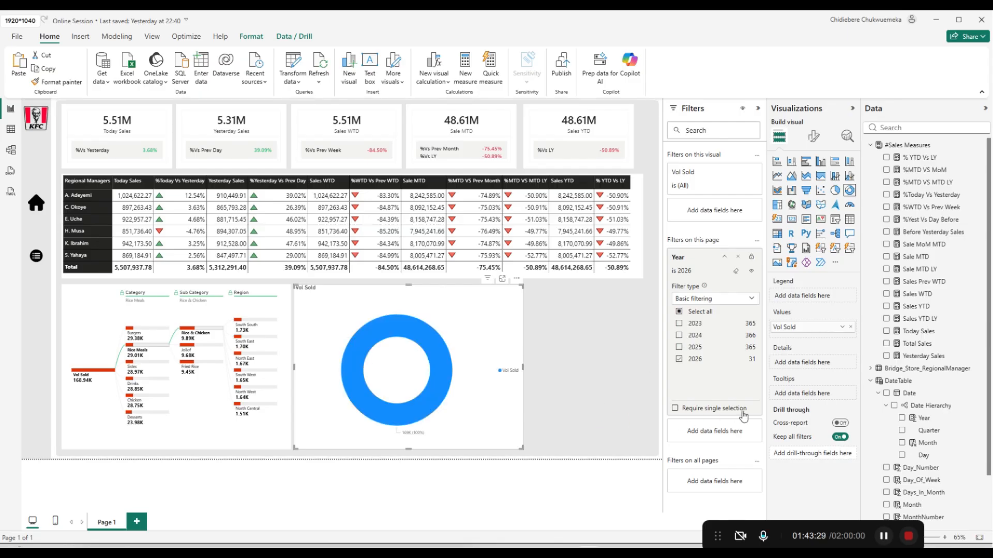
Split the Vol Sold donut chart by is_combo from the Dim_Product_Summary table as its legend.
left_click(870, 145)
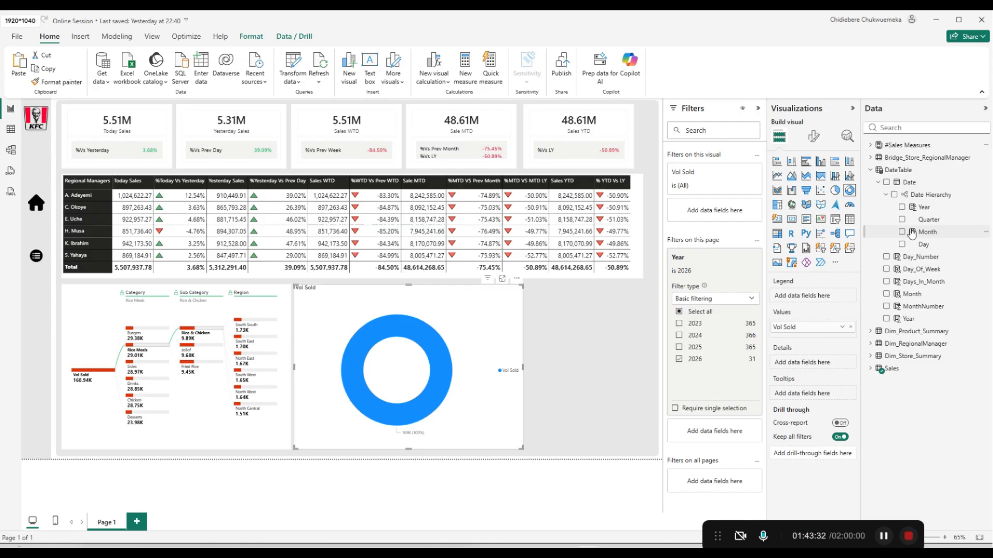
left_click(881, 170)
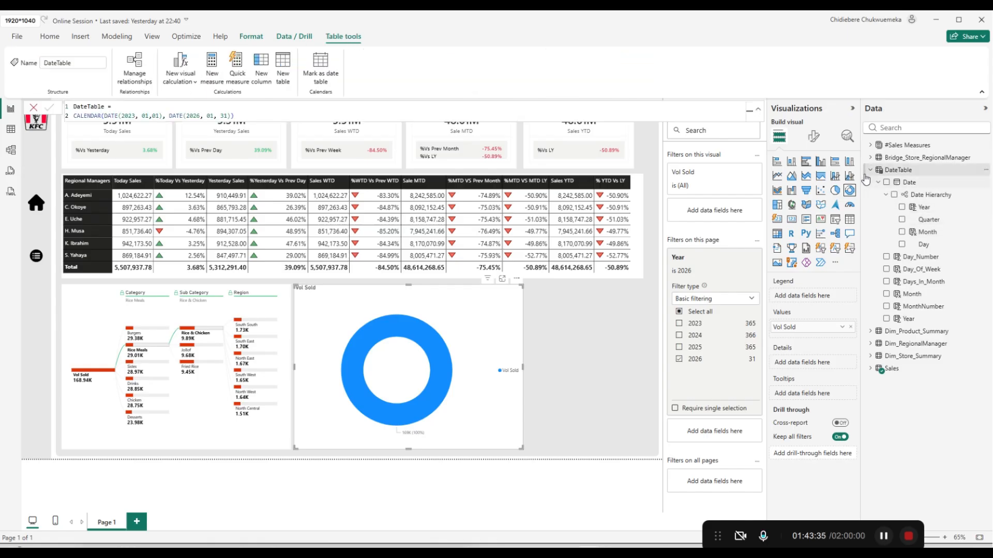
left_click(870, 170)
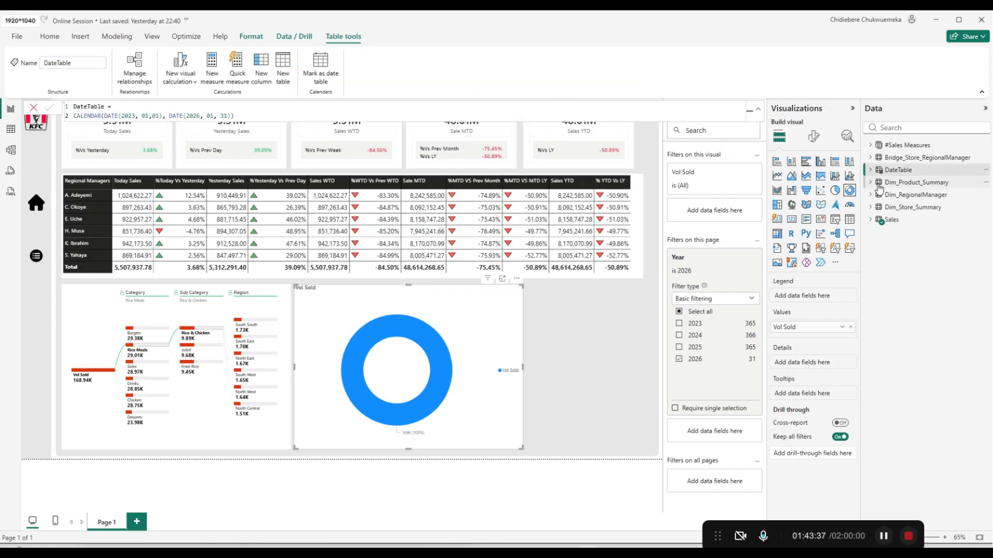
left_click(870, 182)
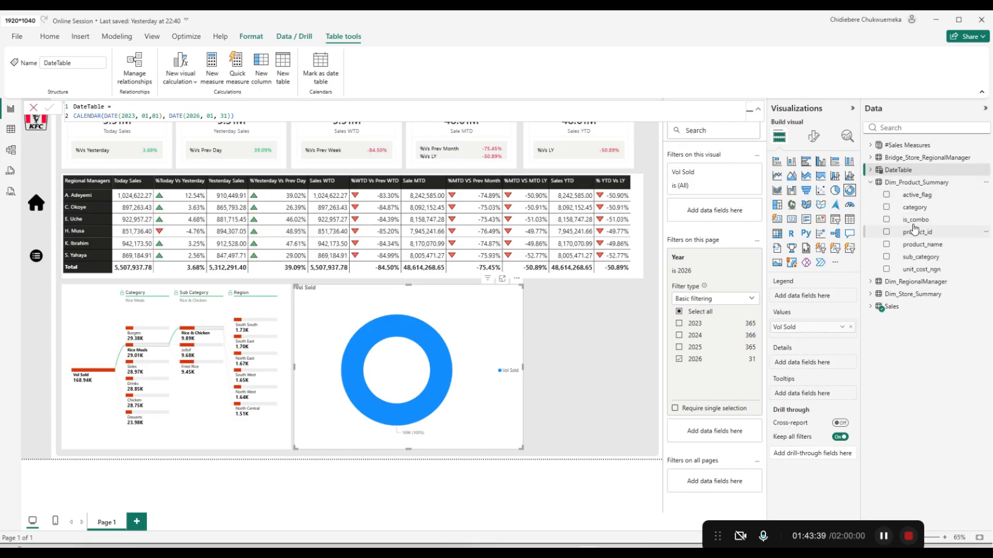
left_click(886, 220)
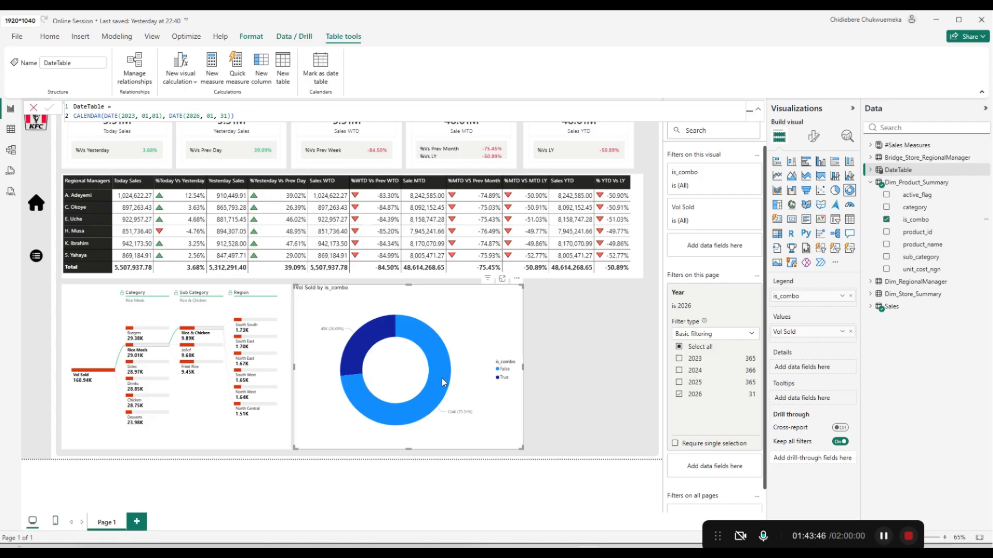
mouse_move(442, 380)
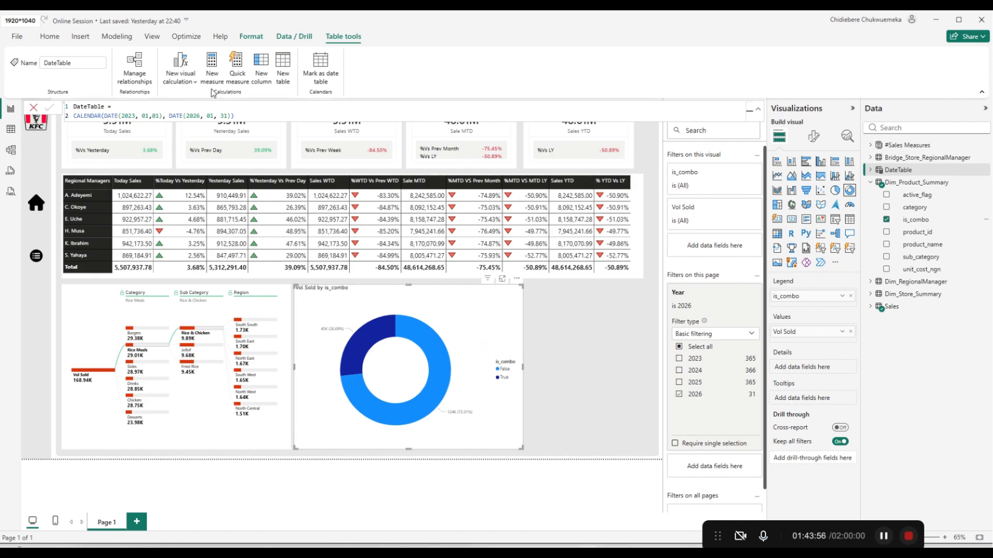
left_click(50, 37)
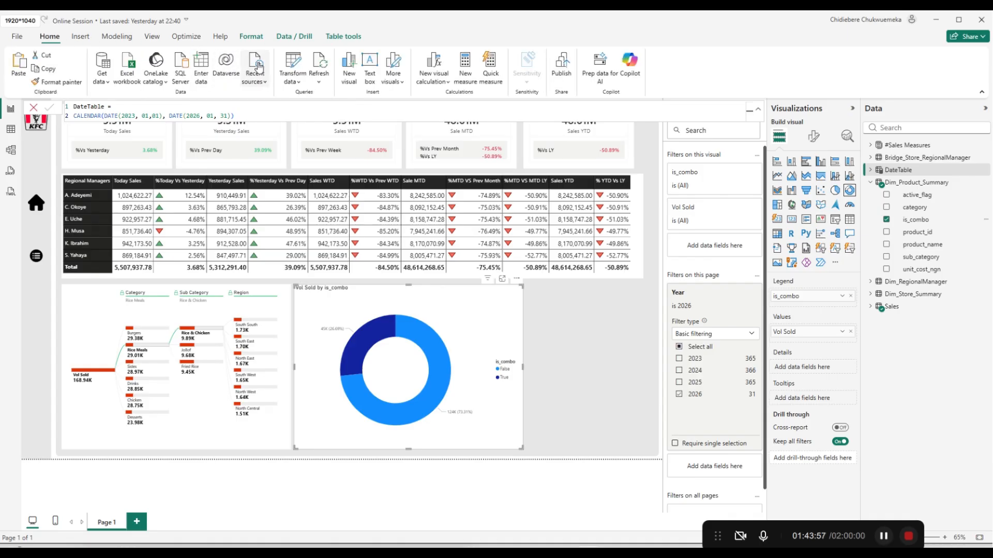
Open the Power Query Editor and set the is_combo column of Dim_Product_Summary to Text within the existing Changed Type step.
left_click(296, 64)
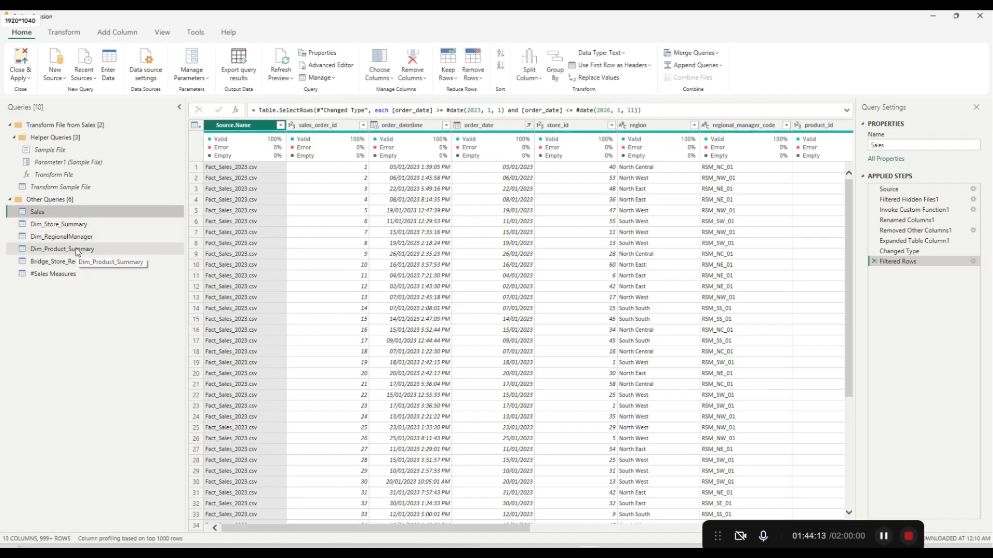
left_click(78, 251)
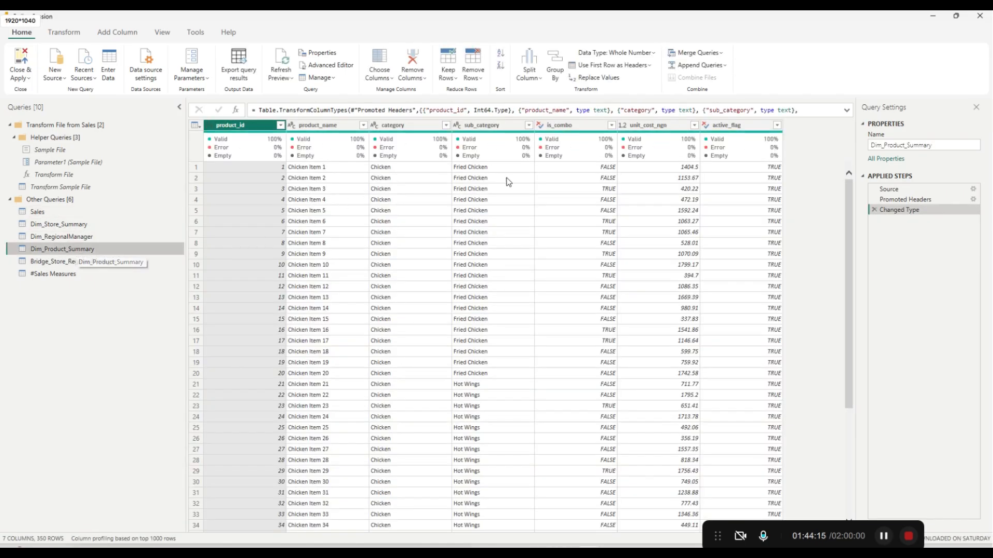
left_click(540, 127)
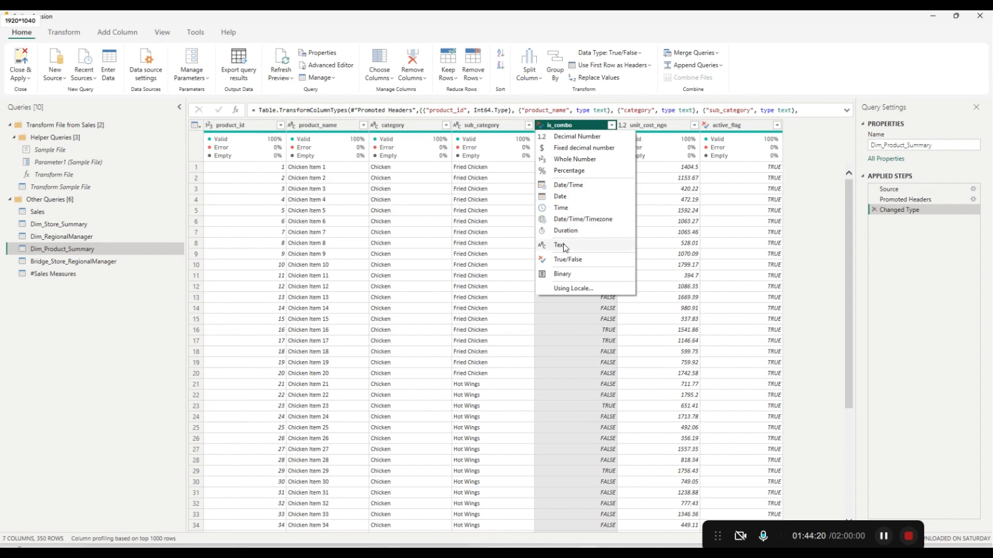
key("Escape")
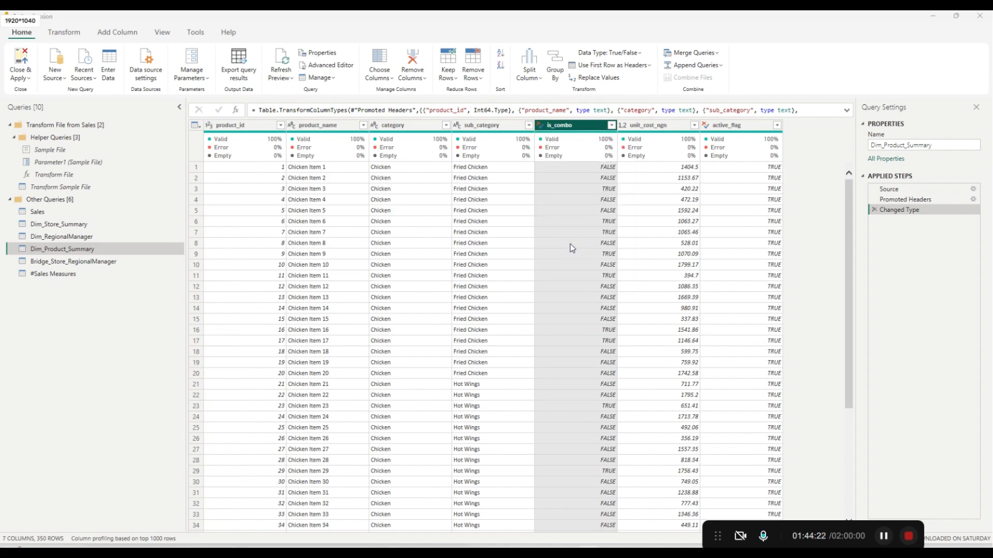
left_click(521, 304)
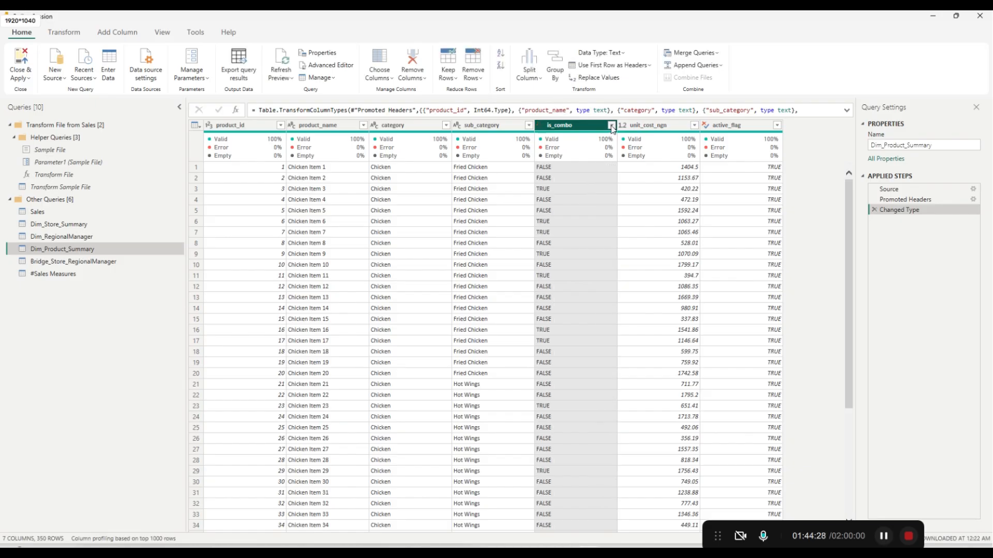
Try to replace "True" with "Combo Meal" in the is_combo column and check the column's distinct values.
left_click(611, 126)
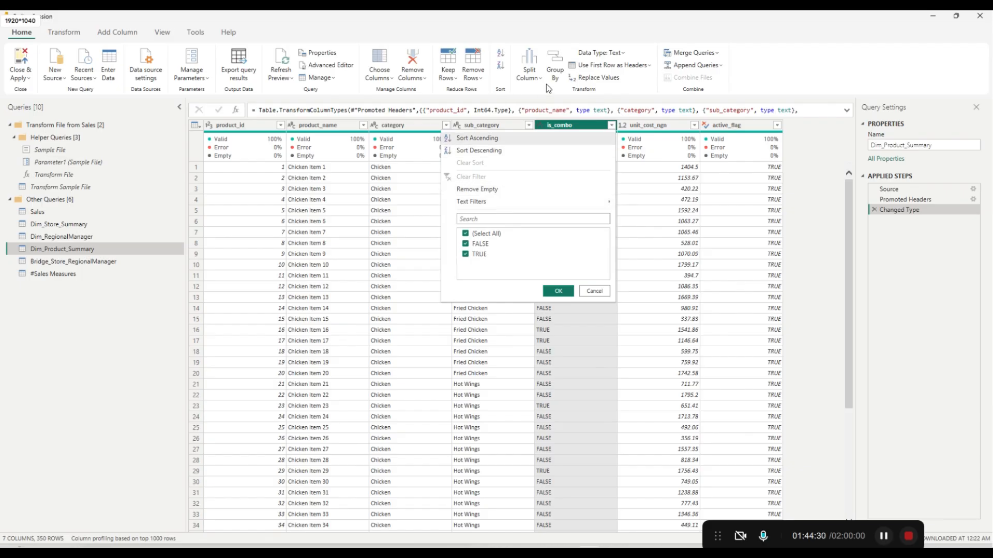
left_click(586, 78)
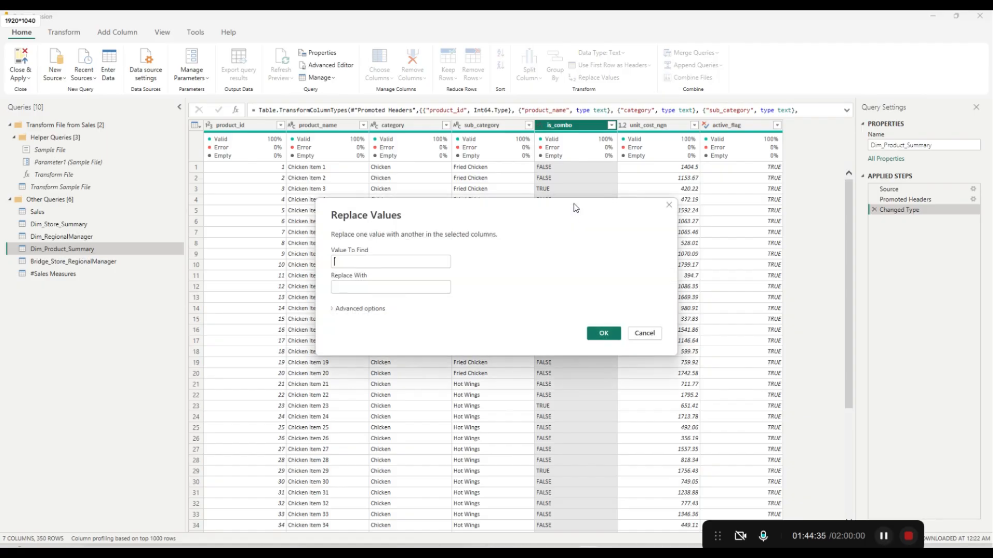
left_click(421, 261)
type("True")
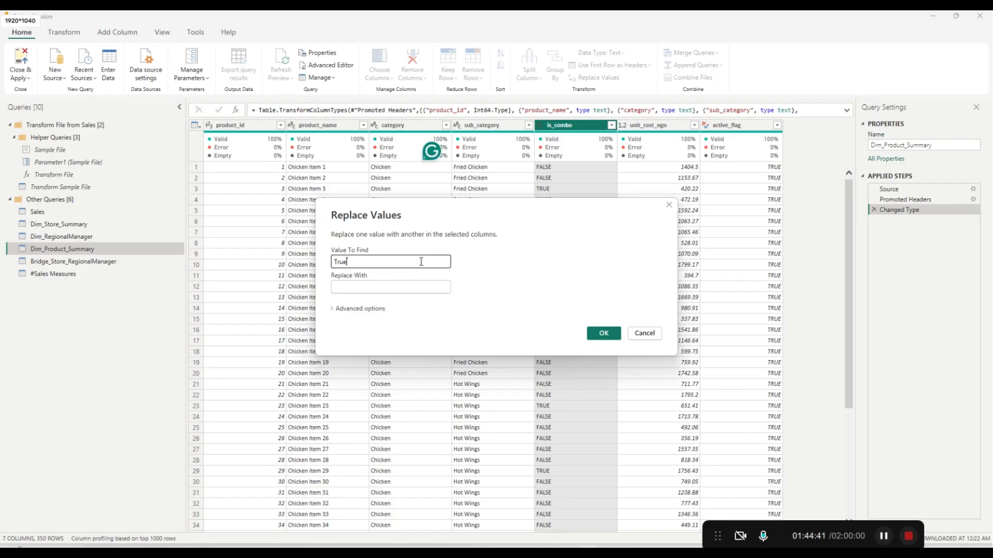
left_click(418, 287)
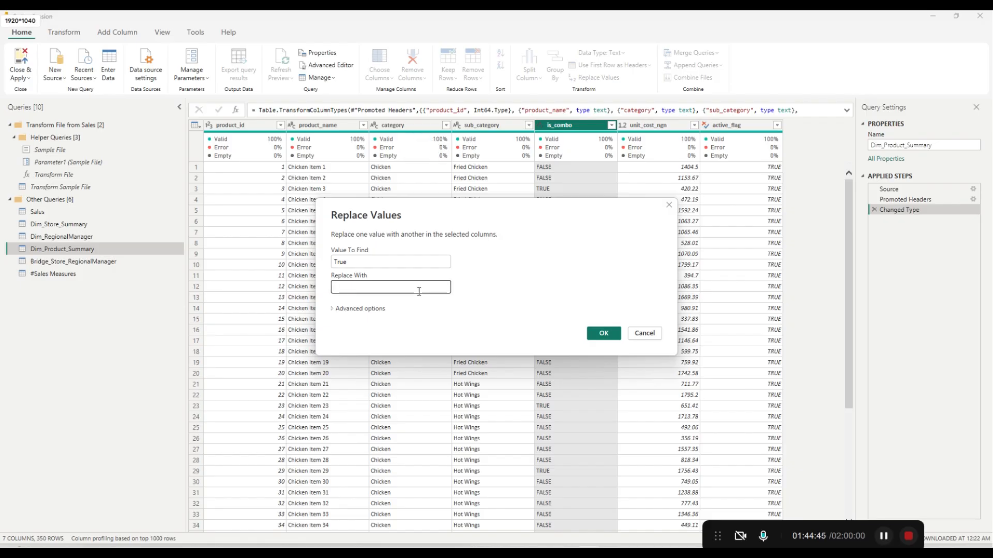
type("Comb")
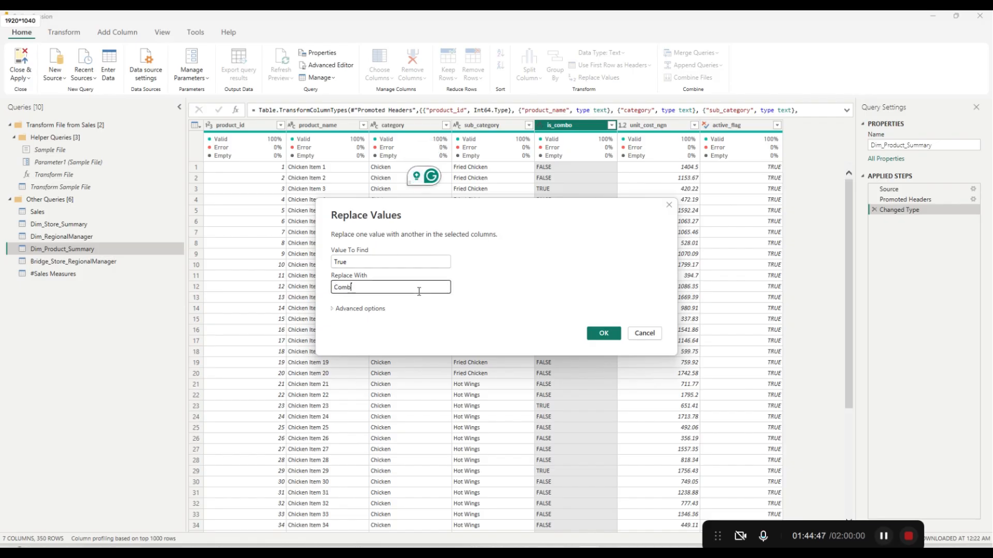
type("o")
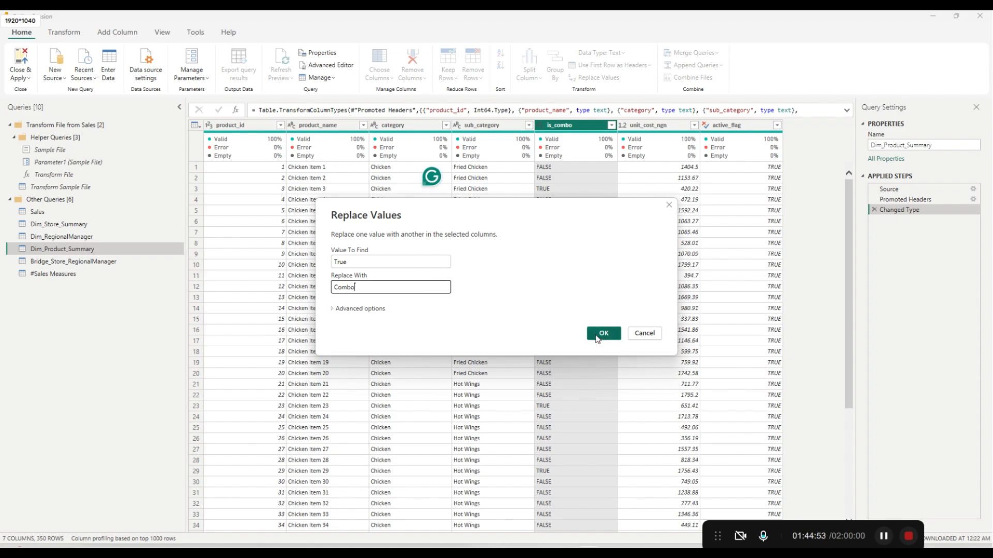
type("Meal")
left_click(602, 334)
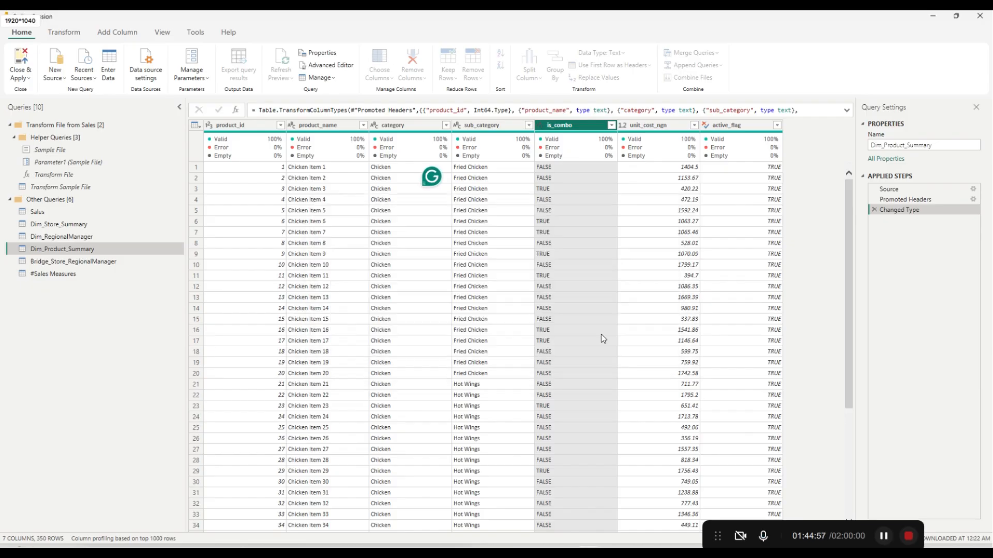
left_click(611, 125)
left_click(611, 126)
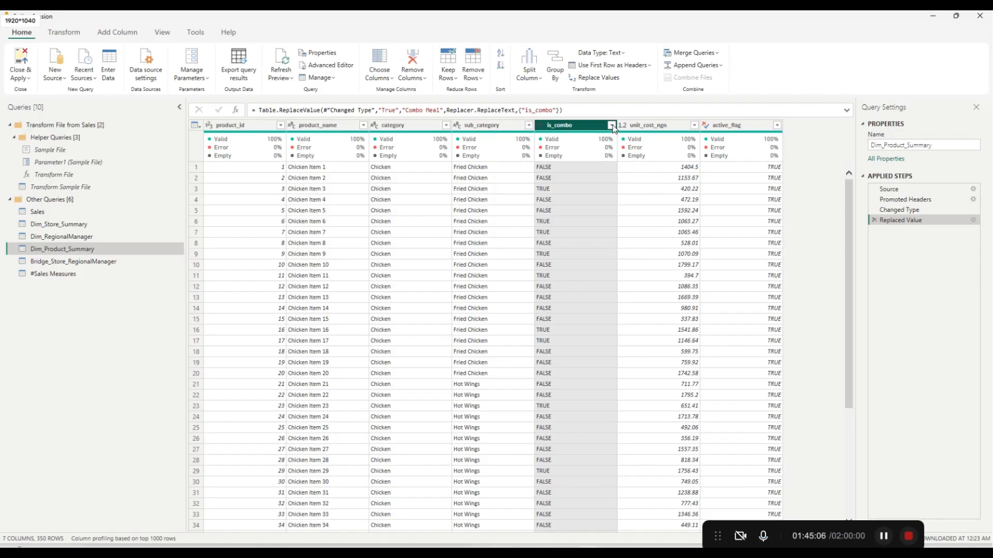
left_click(611, 126)
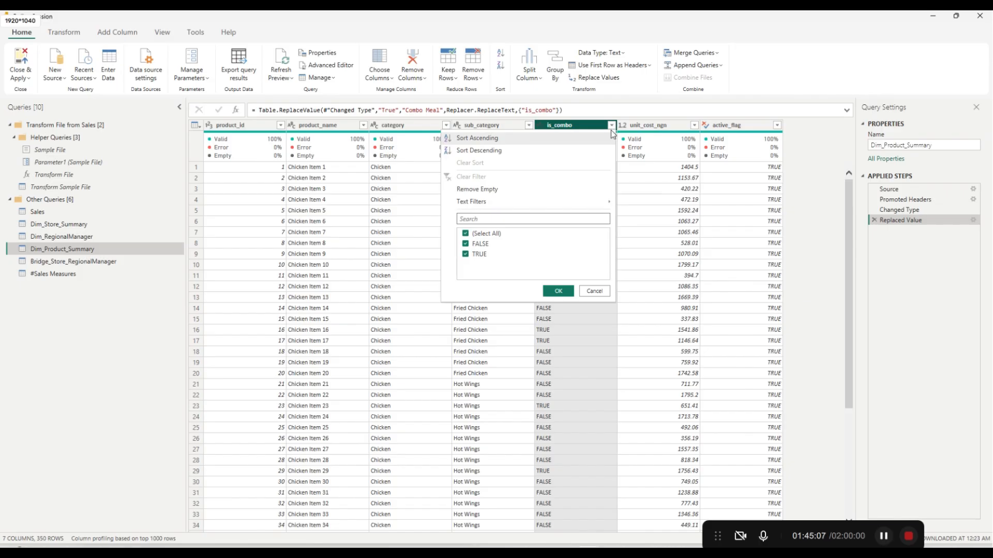
left_click(602, 81)
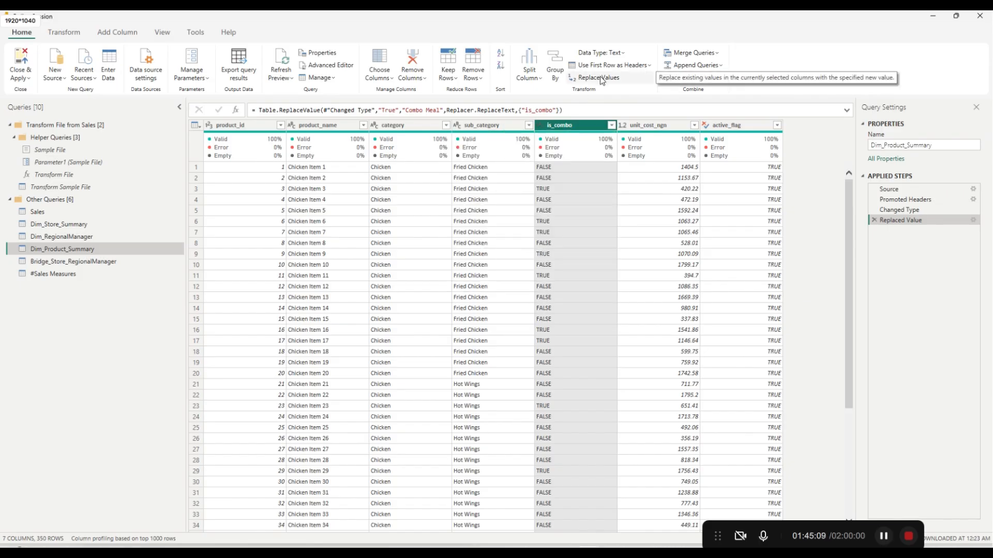
Start a replacement of "TRUE" in is_combo, abandon it, and delete the existing Replaced Value step from Dim_Product_Summary.
left_click(602, 81)
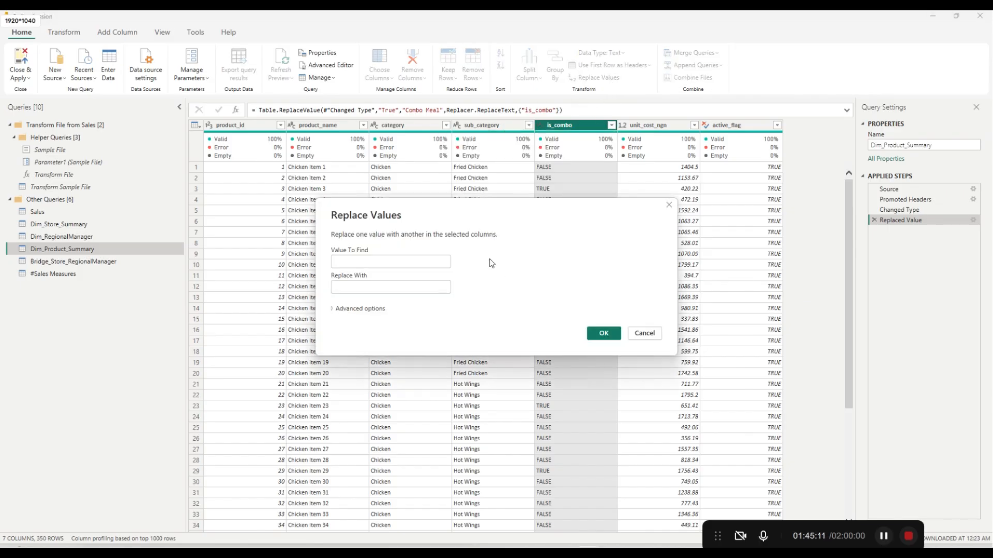
type("T")
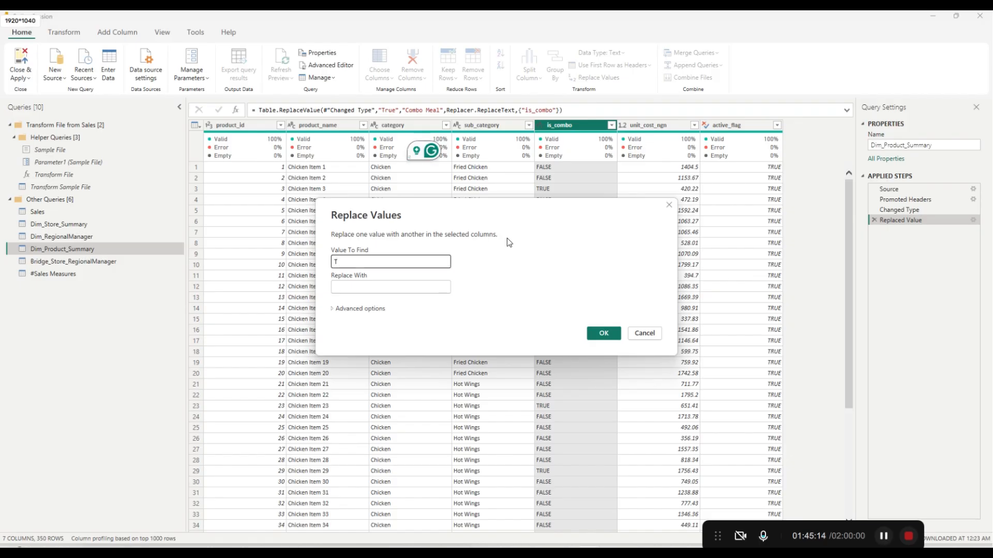
type("RUE")
key("Tab")
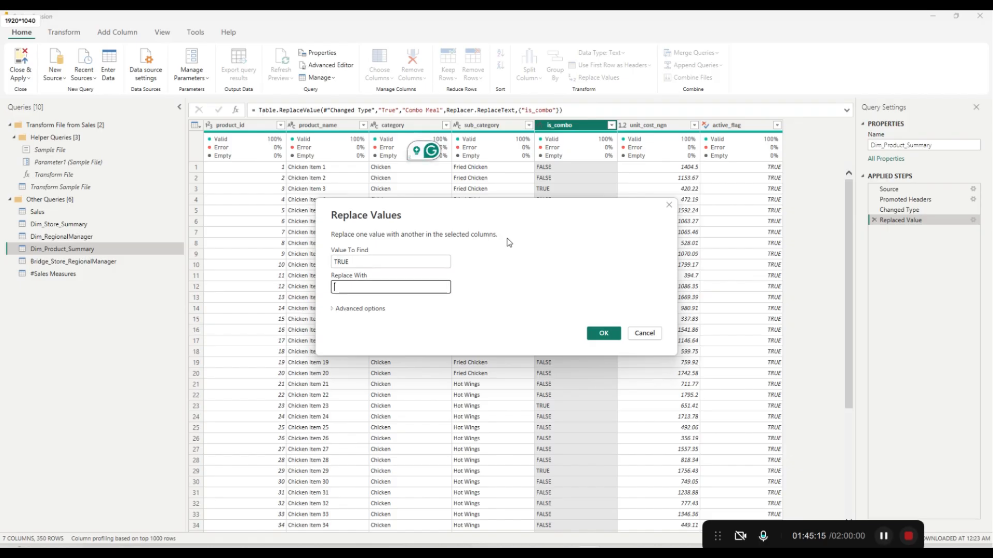
type("C")
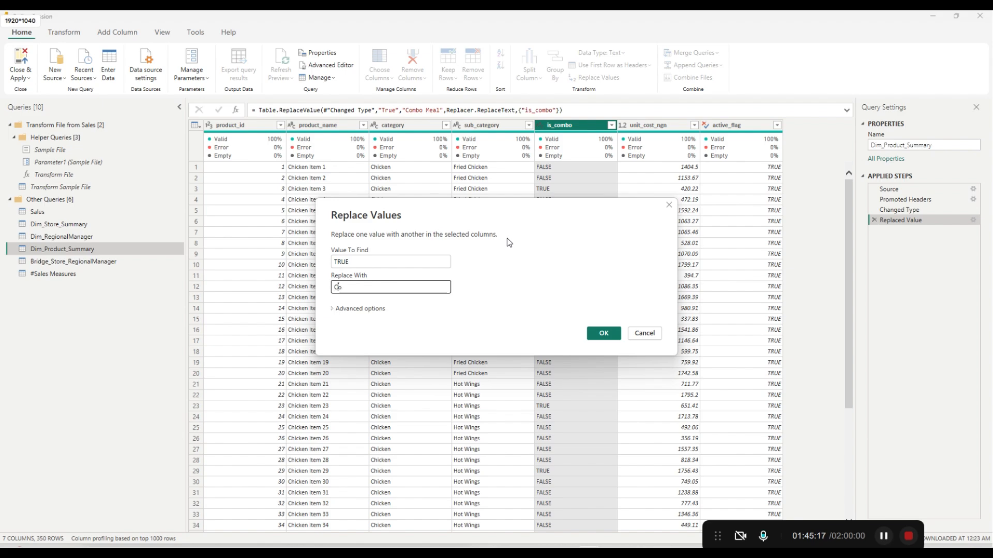
type("omb")
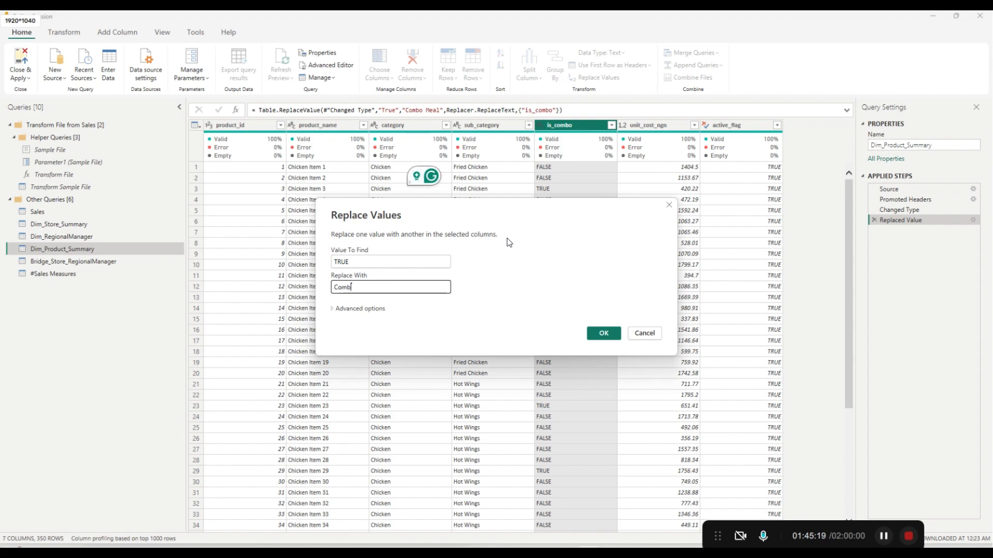
left_click(668, 206)
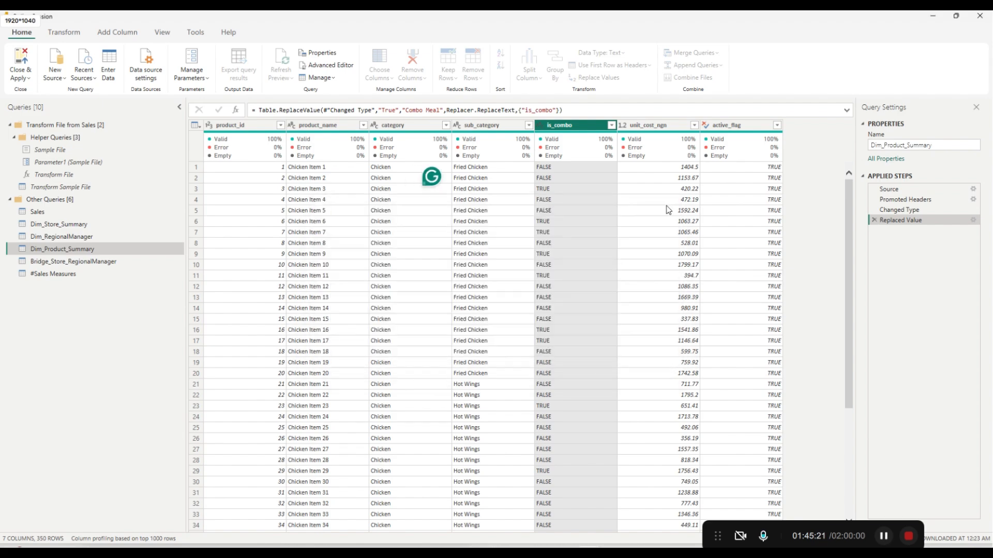
left_click(872, 221)
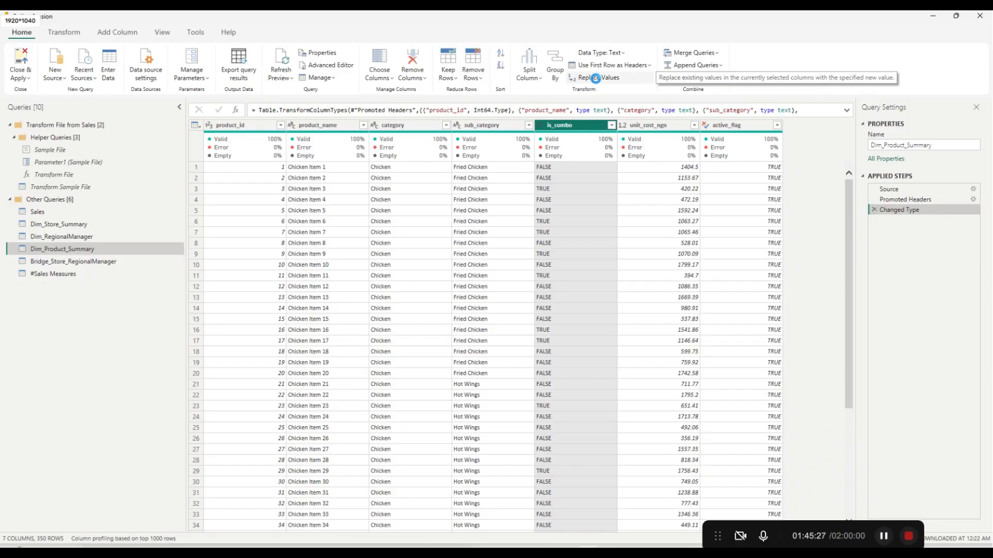
Replace the value "TRUE" with "Combo Meal" in the is_combo column.
left_click(598, 79)
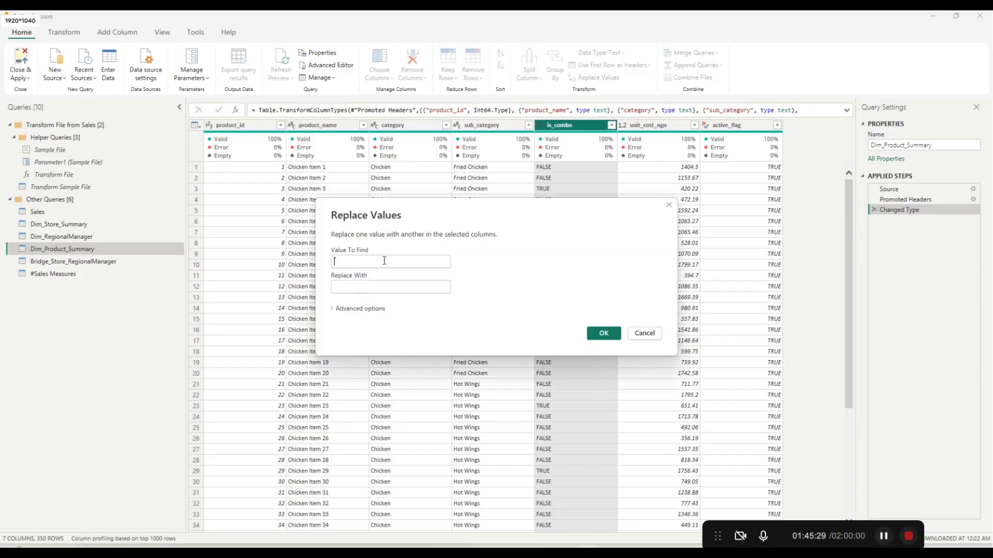
type("T")
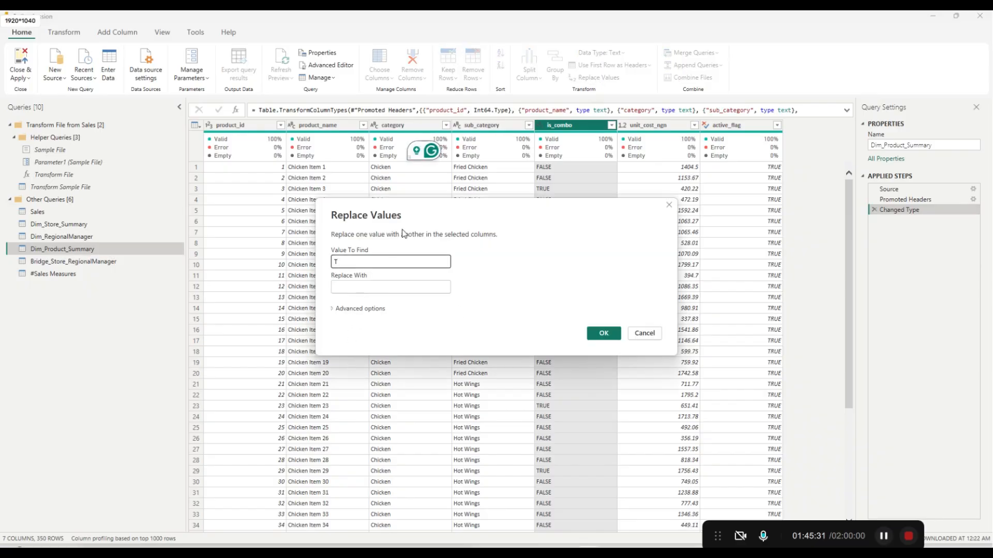
type("RUE")
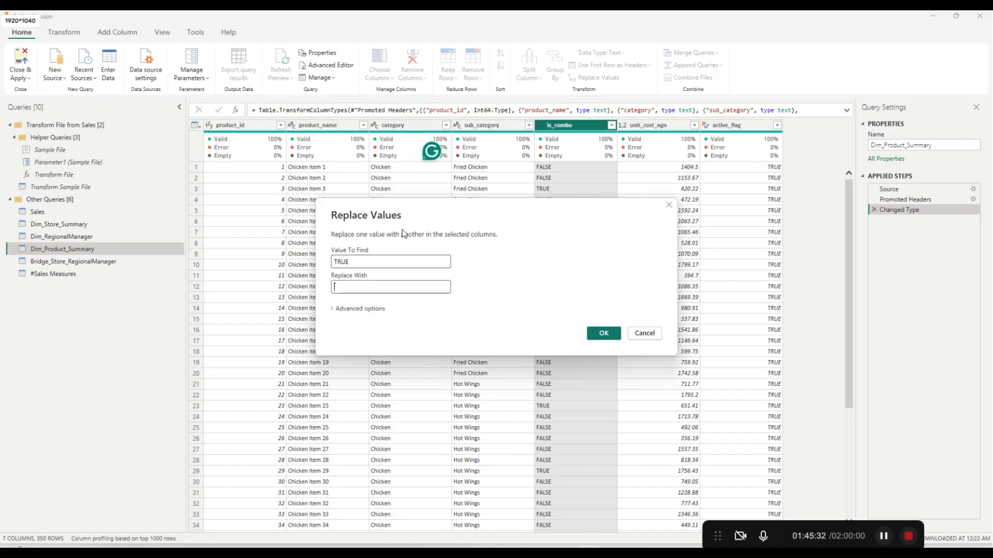
key("Tab")
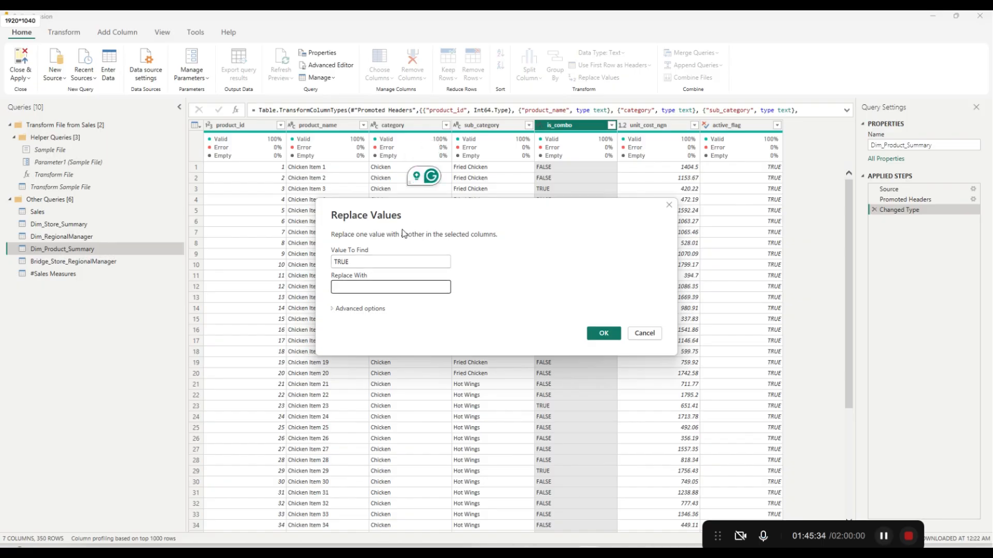
type("Combo Mea")
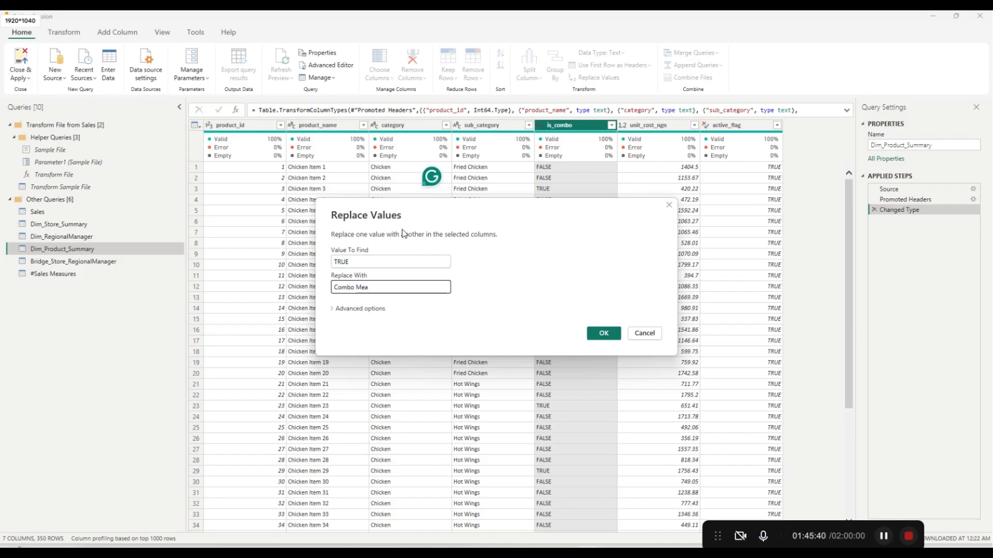
type("l")
key("Return")
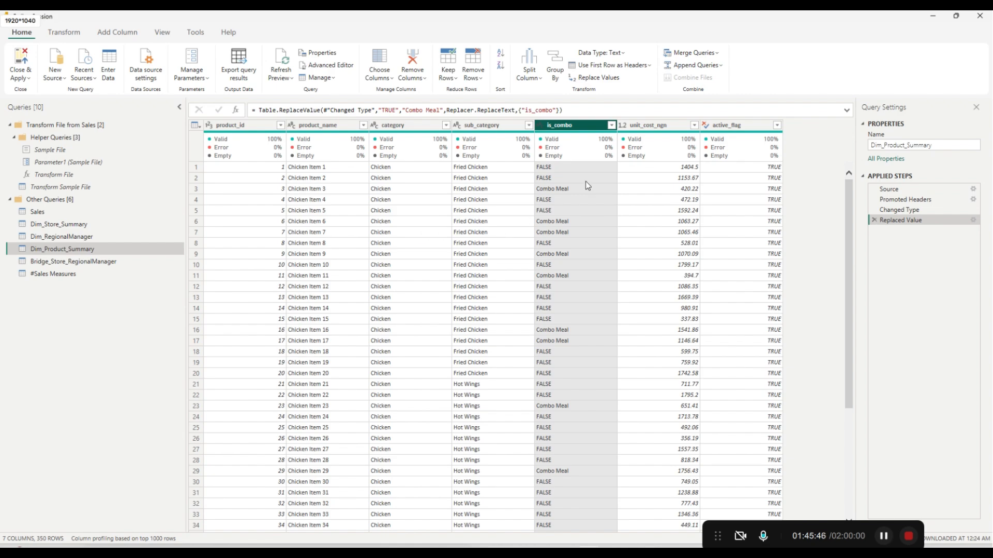
Replace the value "FALSE" with "Single Meal" in the is_combo column.
left_click(598, 78)
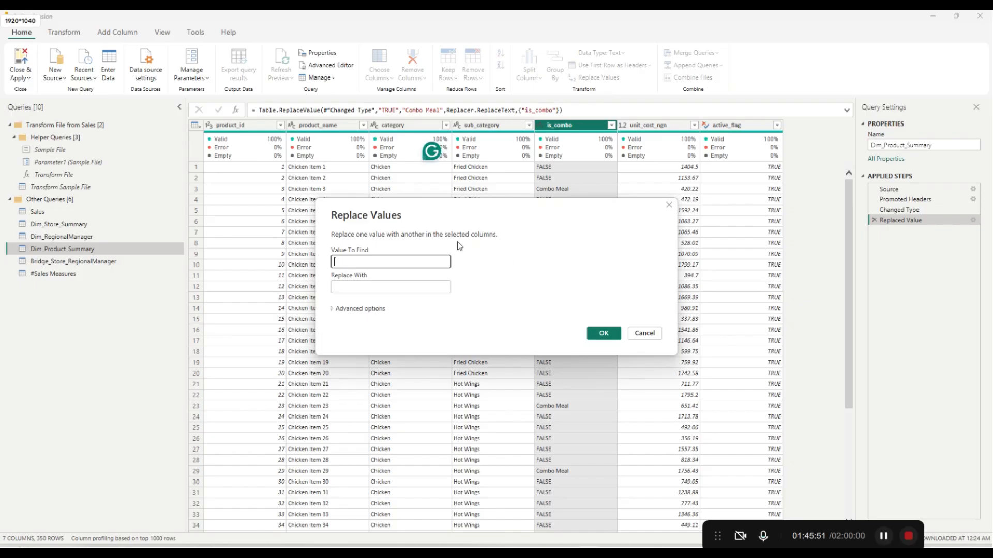
type("F")
key("BackSpace")
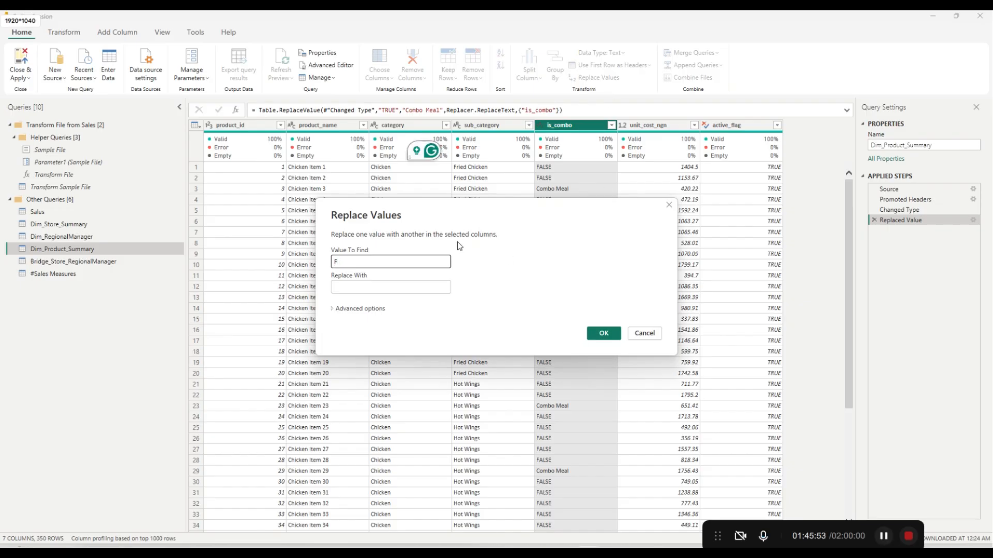
type("ALSE")
key("Tab")
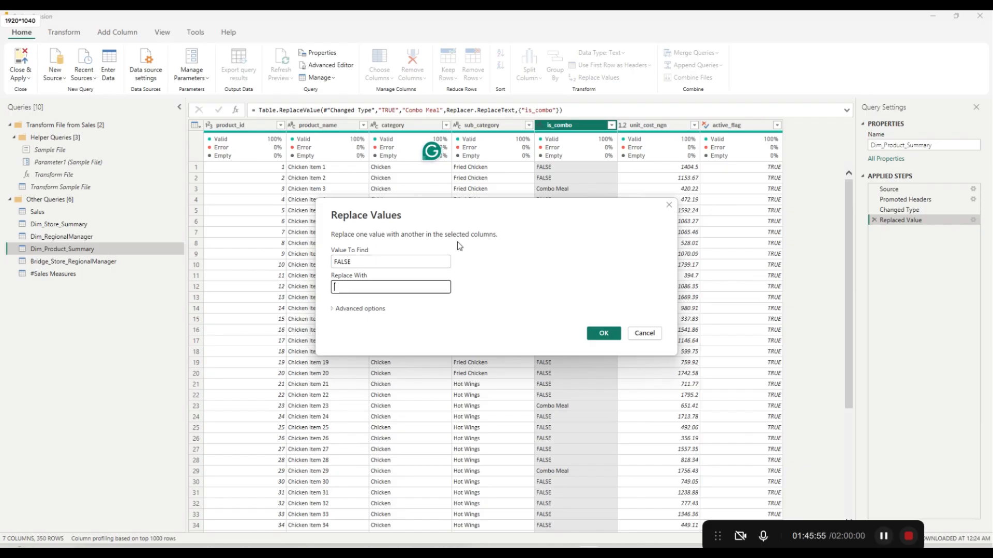
type("S")
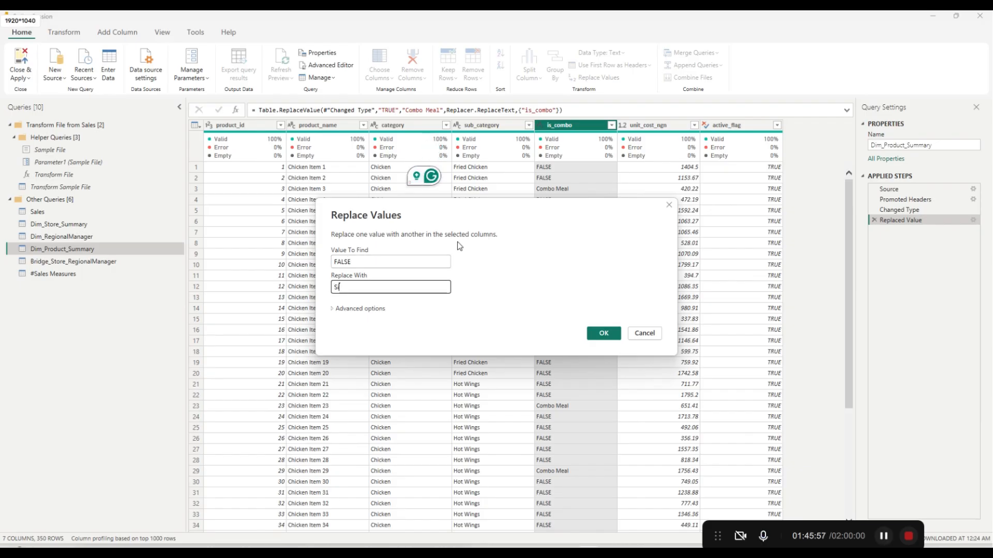
type("ingle Meal")
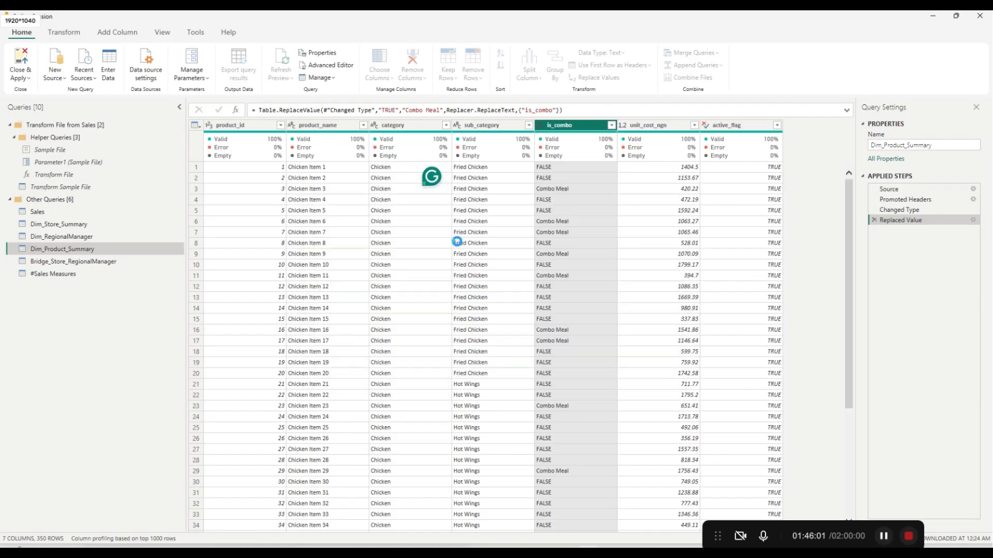
key("Return")
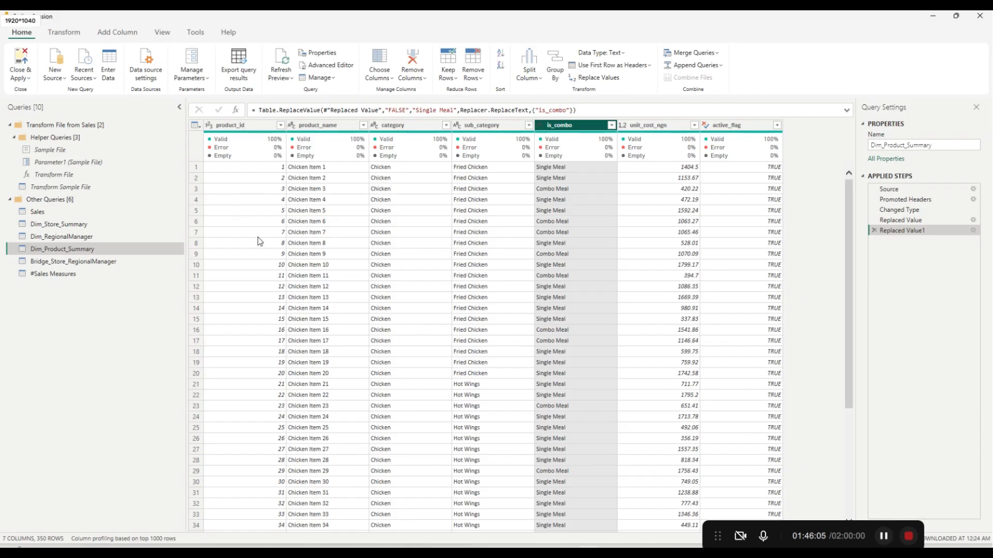
Close the query editor with the changes applied and turn off the legend on the is_combo donut chart.
left_click(22, 77)
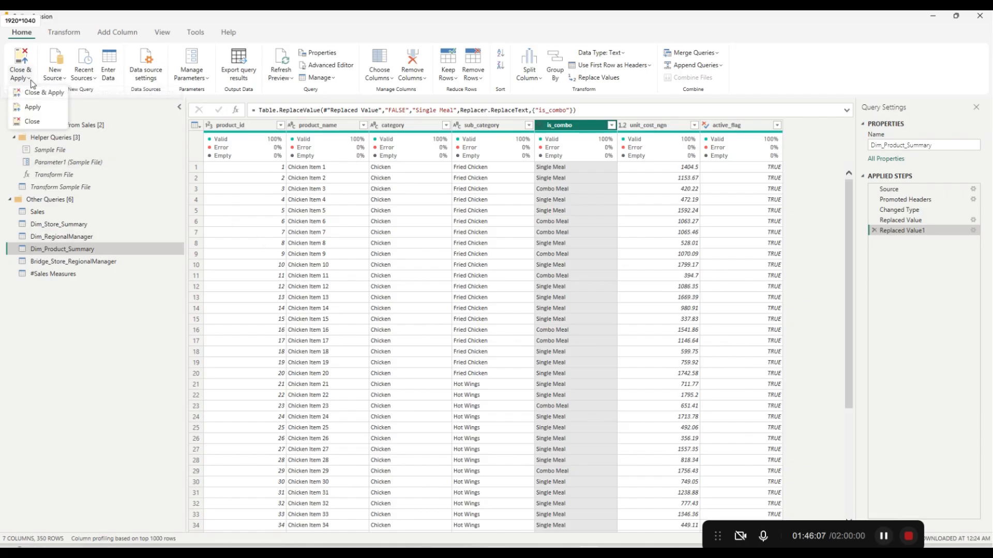
left_click(55, 93)
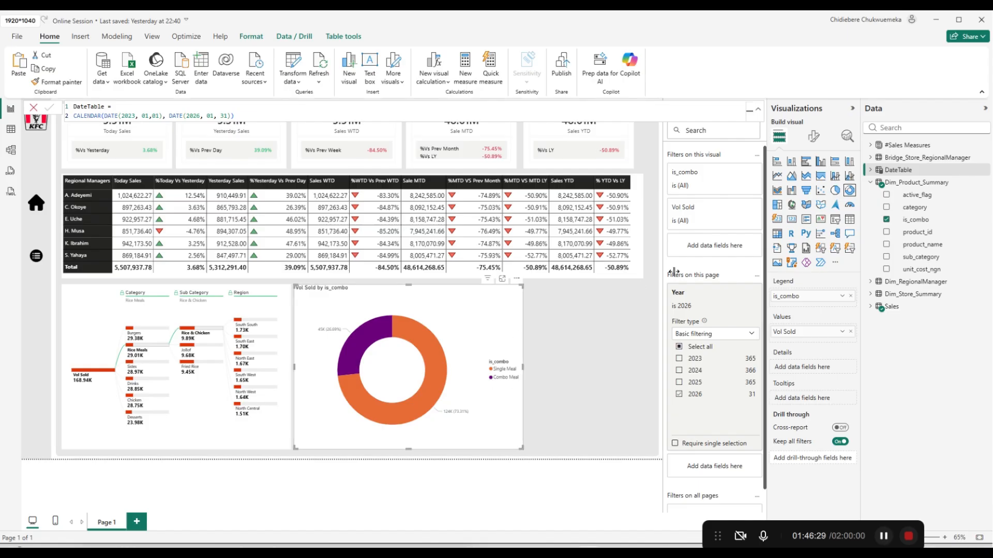
left_click(813, 137)
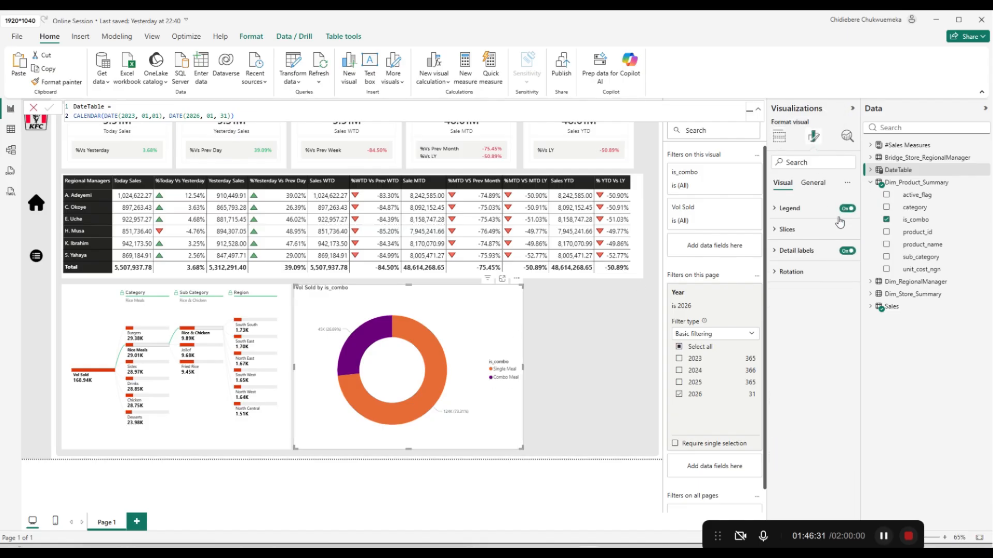
left_click(845, 209)
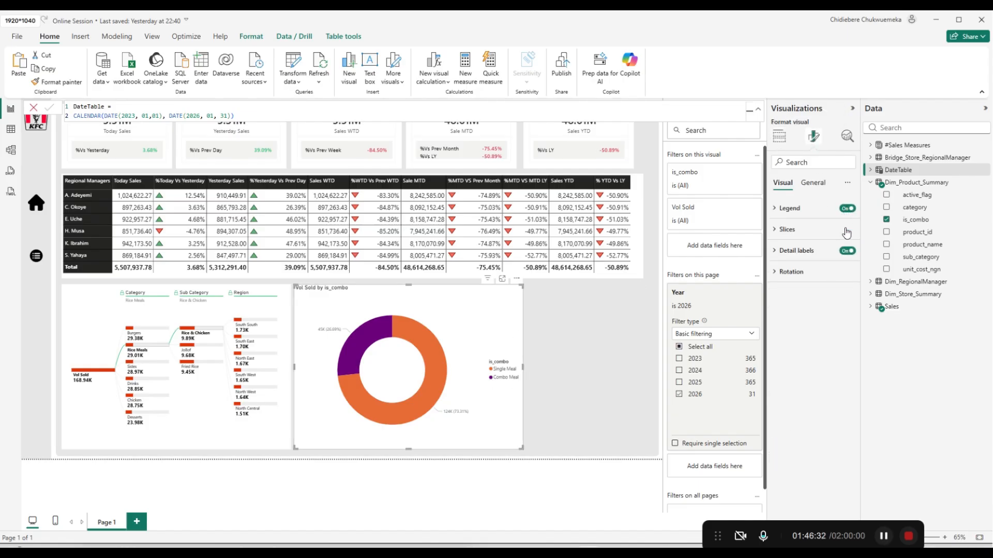
Set the donut's label contents to All detail labels, in black at font size 10 with 2 value decimal places.
left_click(814, 252)
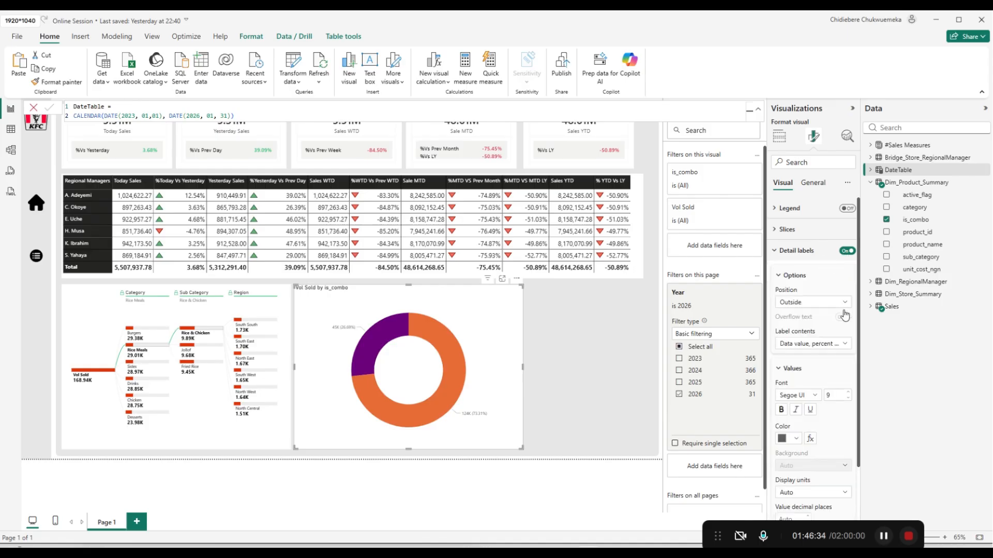
left_click(838, 347)
left_click(822, 432)
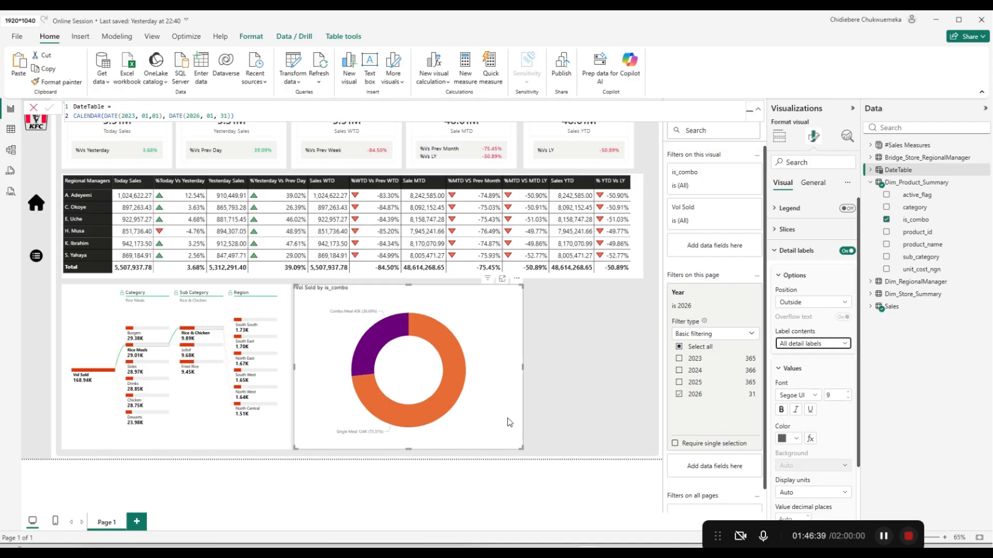
scroll(848, 307, "down", 2)
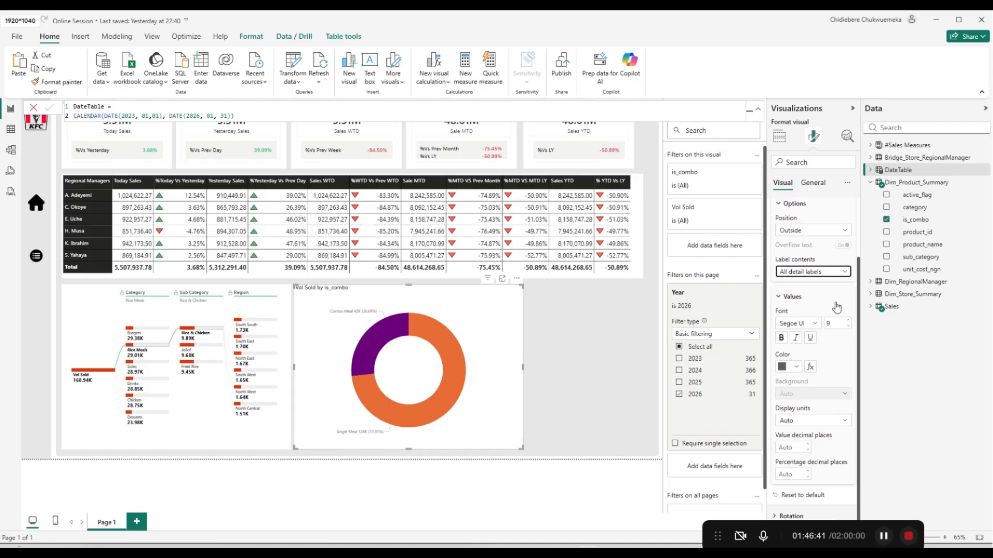
left_click(799, 372)
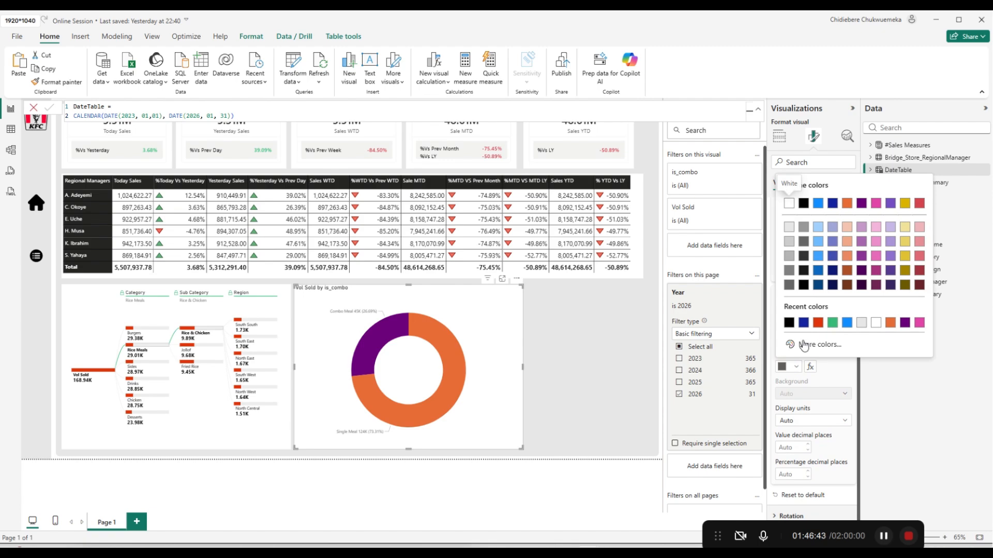
left_click(788, 323)
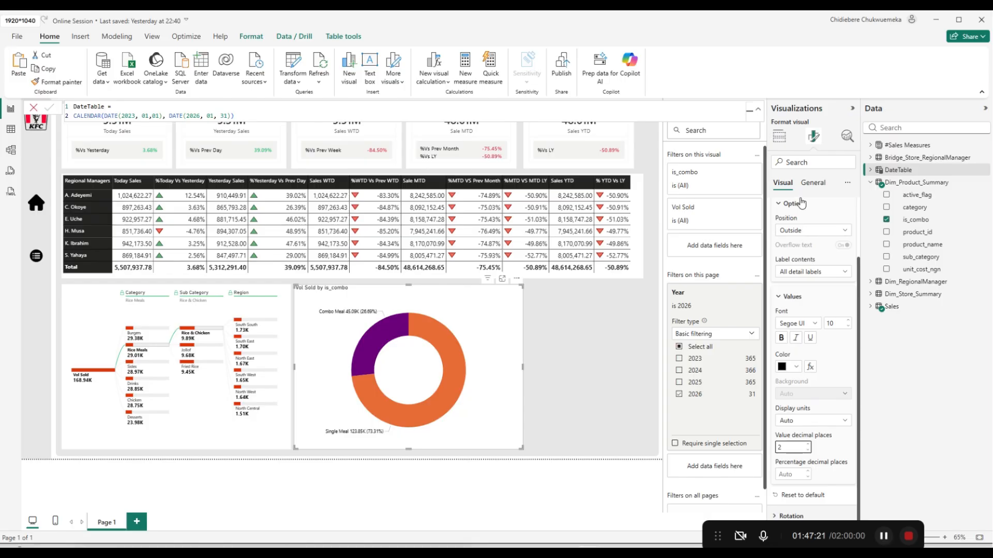
scroll(804, 212, "up", 2)
left_click(799, 251)
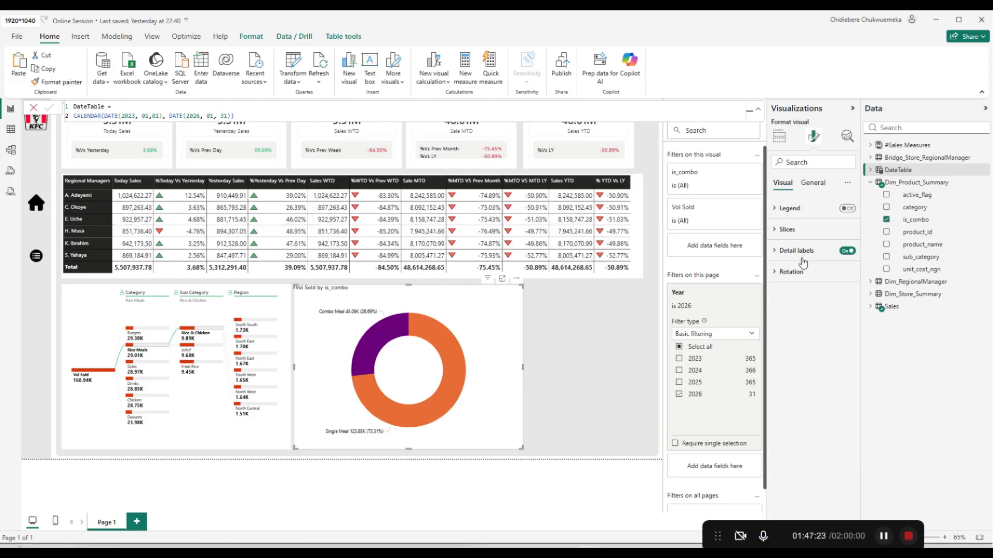
Rotate the donut chart's slices by 19°.
left_click(796, 272)
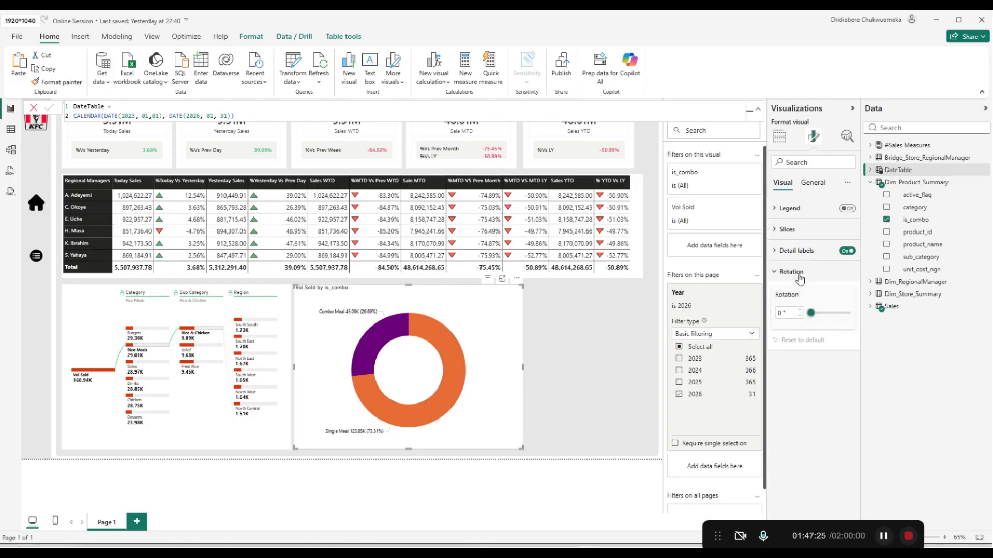
left_click_drag(810, 313, 815, 317)
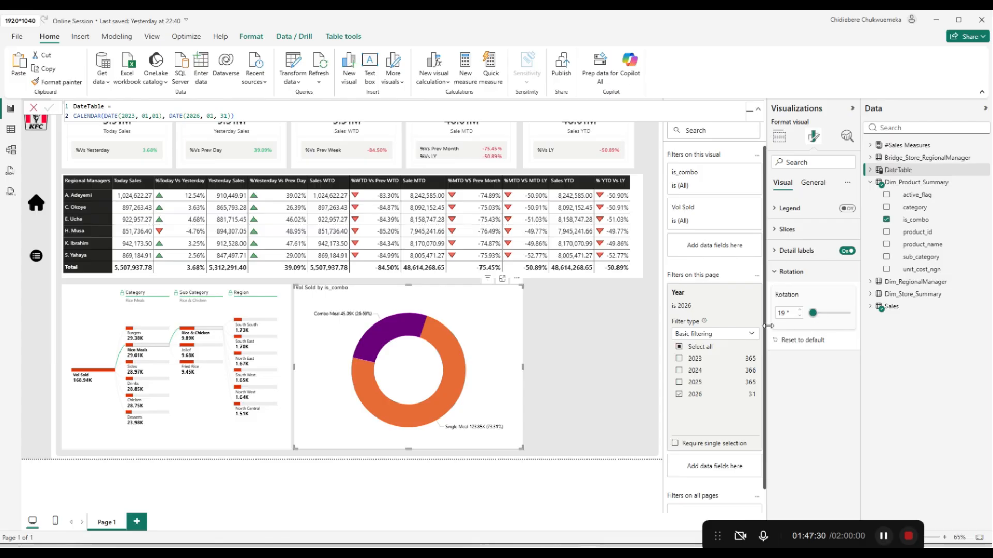
left_click(803, 274)
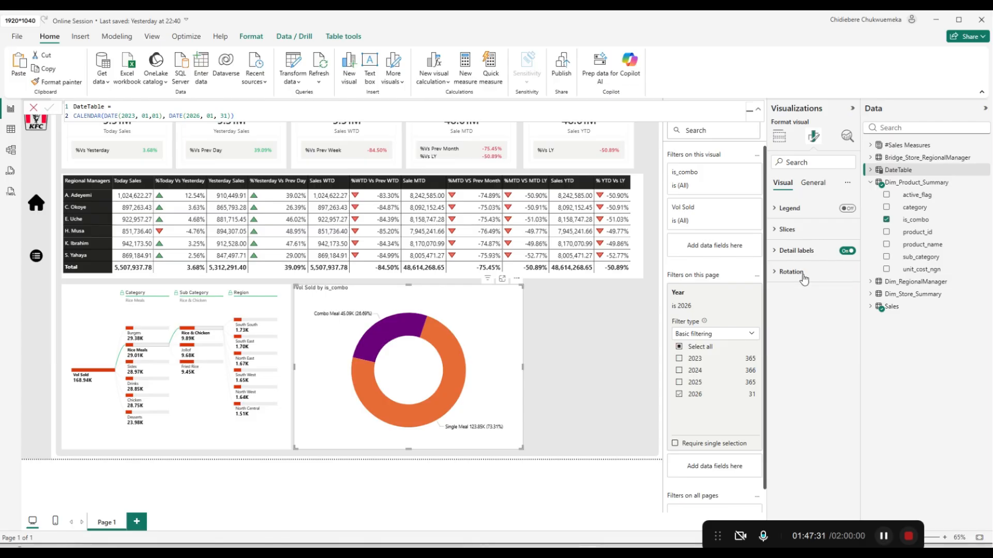
Recolour the donut's Single Meal slice to the light grey one shade darker than the palest theme grey.
left_click(809, 230)
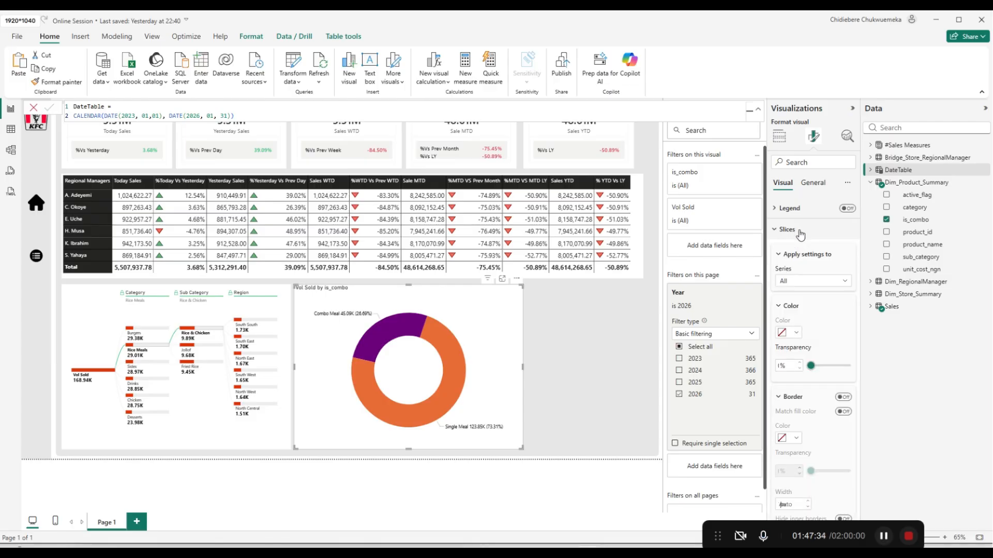
scroll(816, 313, "down", 1)
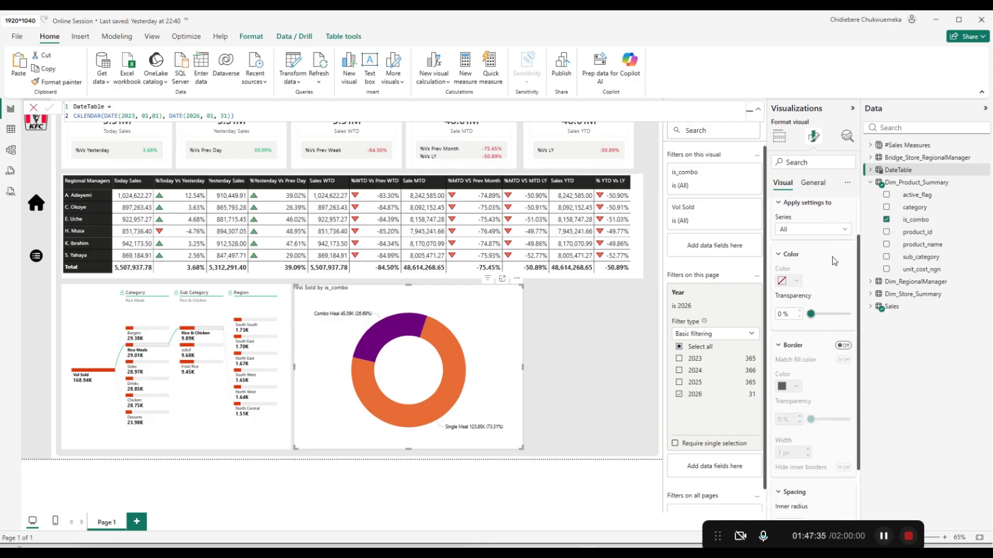
left_click(835, 229)
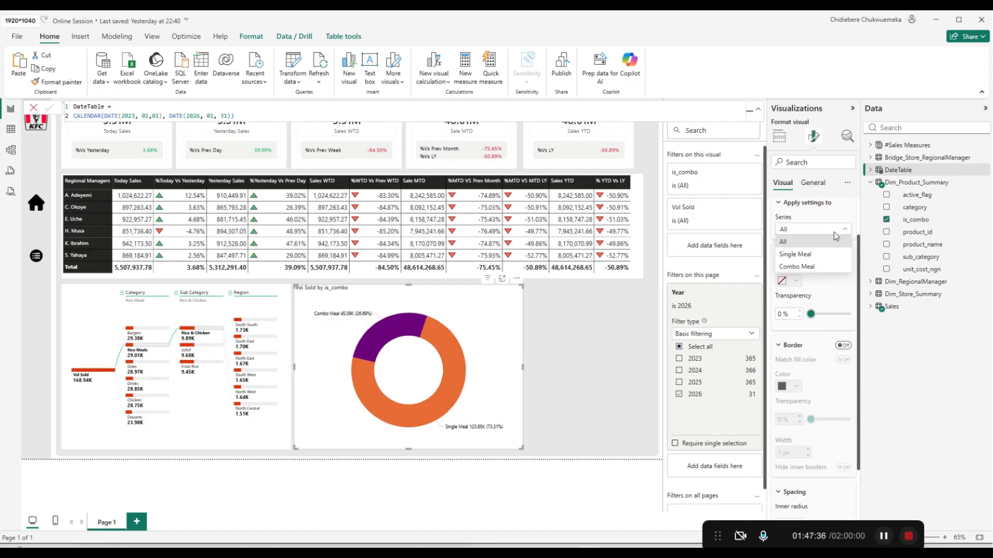
left_click(817, 255)
left_click(795, 280)
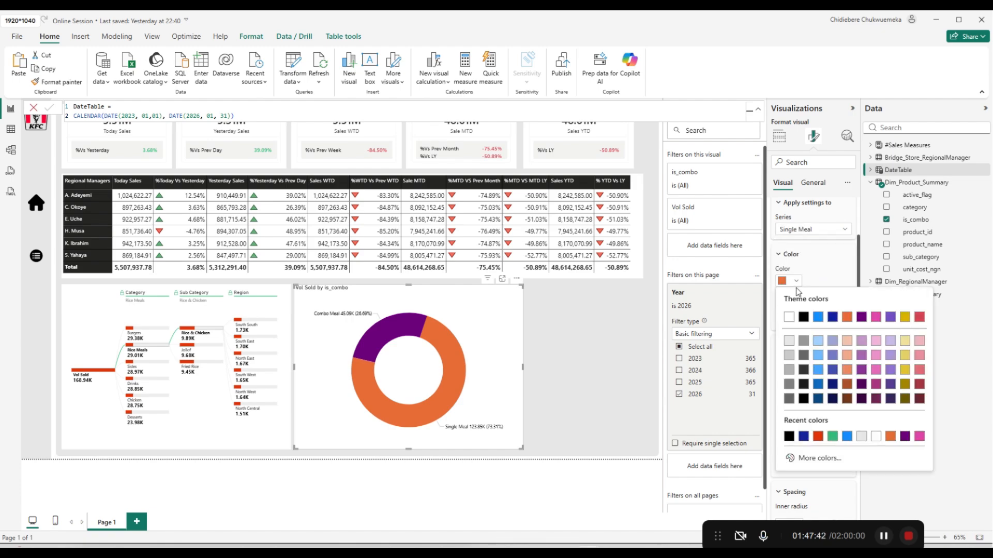
left_click(789, 354)
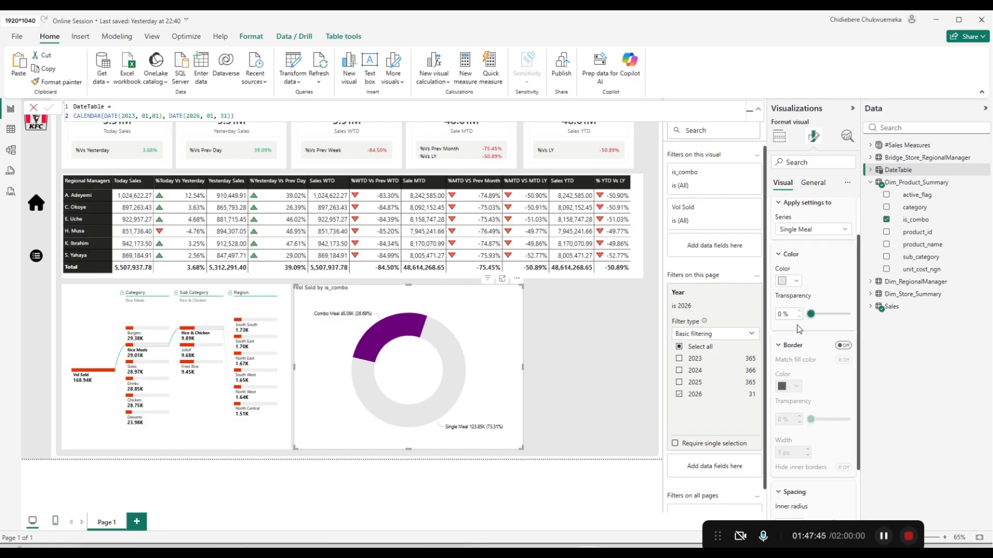
left_click(797, 283)
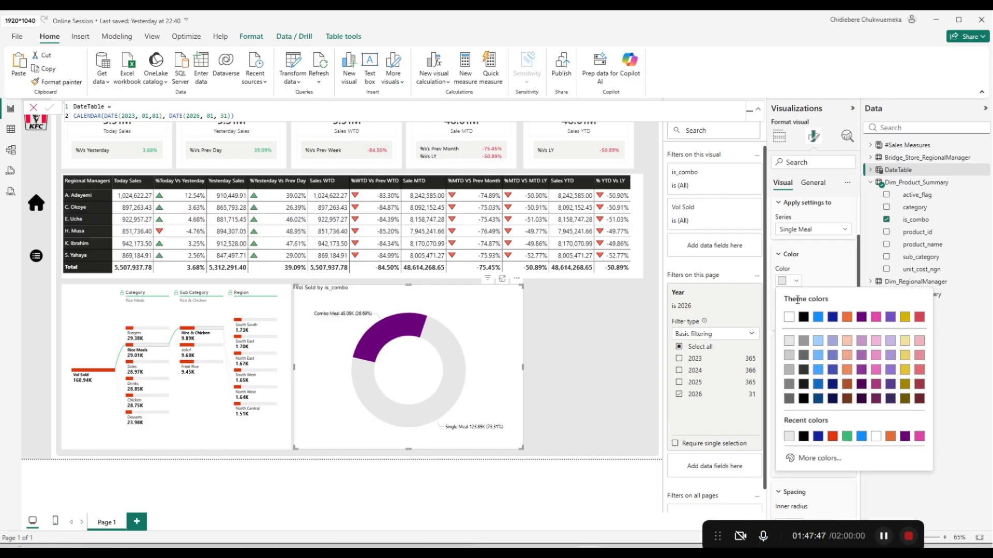
left_click(787, 355)
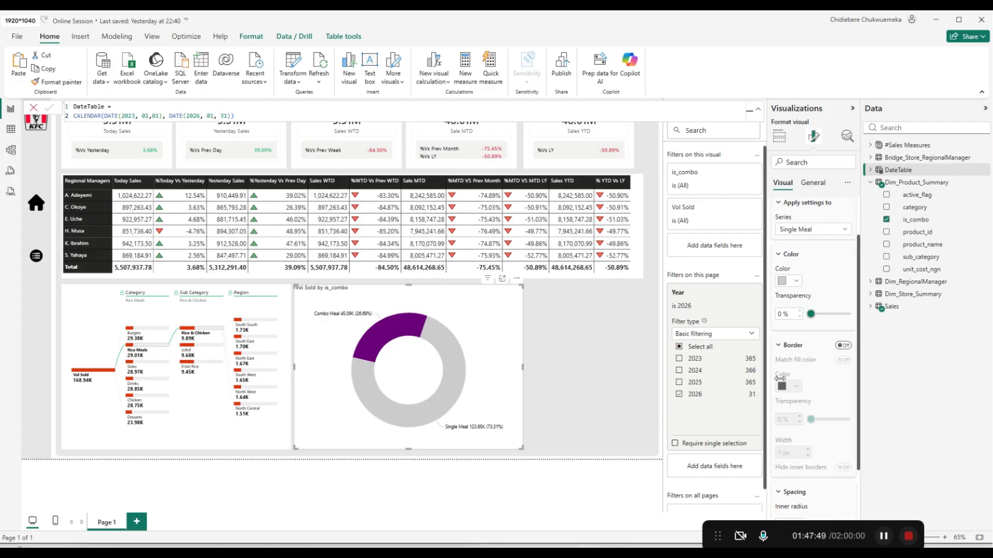
Thin the donut ring by setting the slices' inner radius to 85%.
scroll(839, 347, "up", 1)
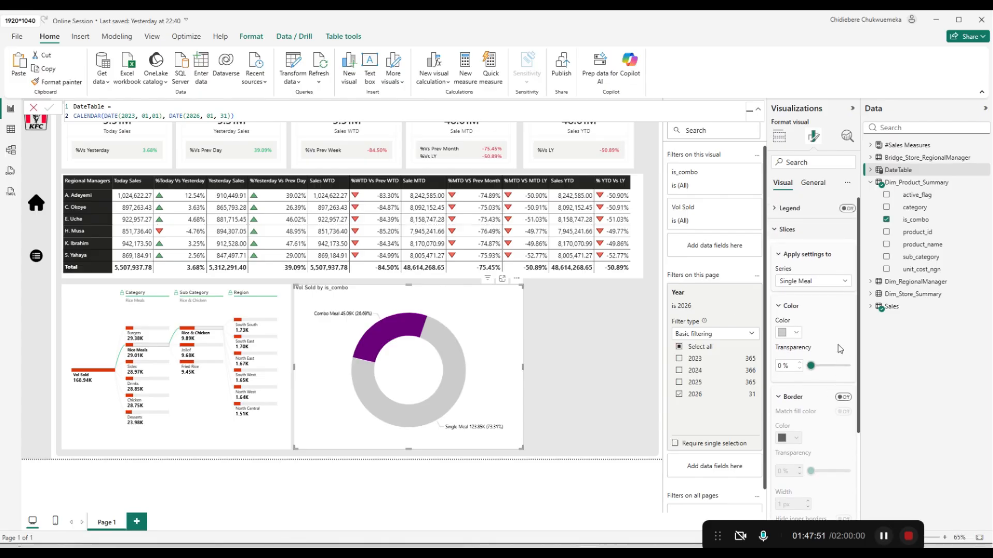
scroll(833, 352, "down", 1)
left_click(798, 347)
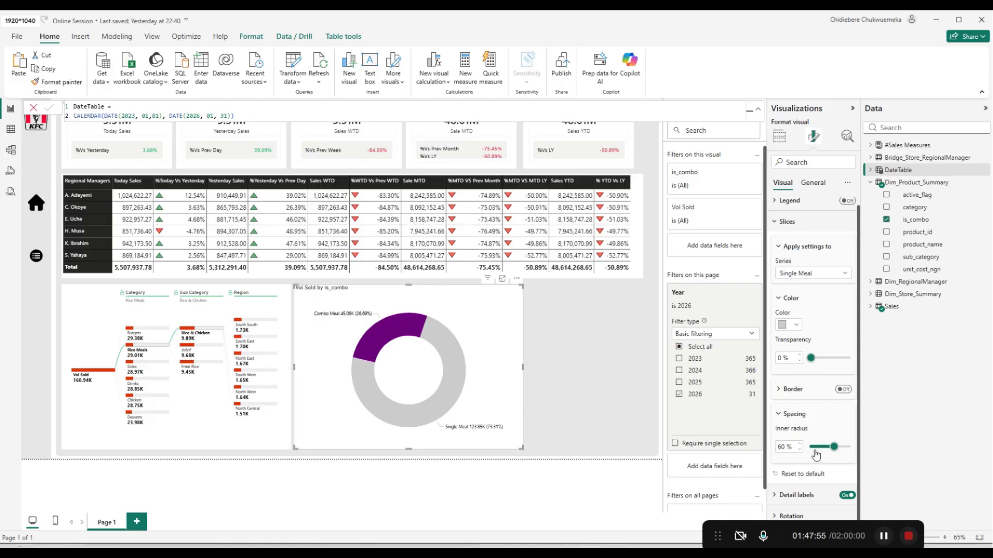
left_click_drag(833, 451, 842, 453)
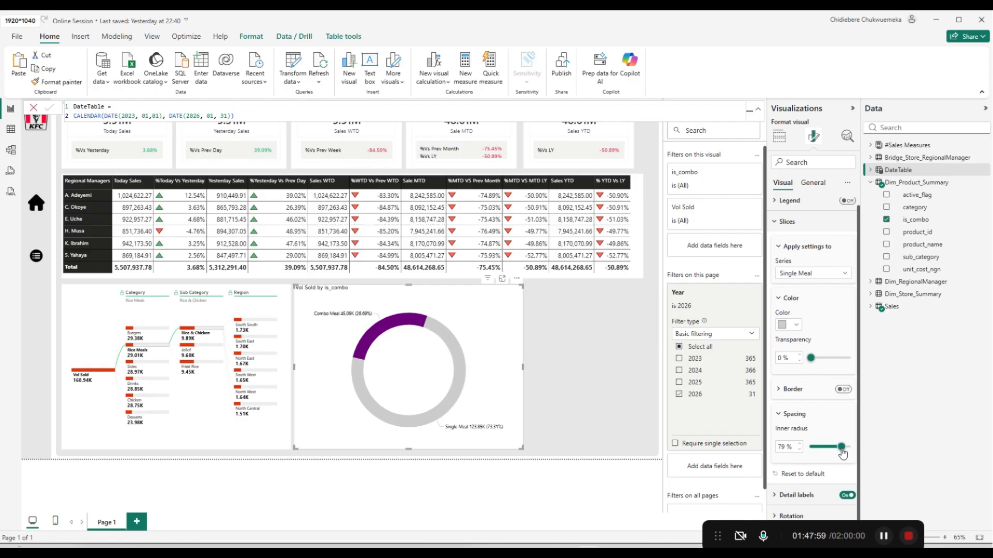
left_click(799, 444)
left_click(800, 448)
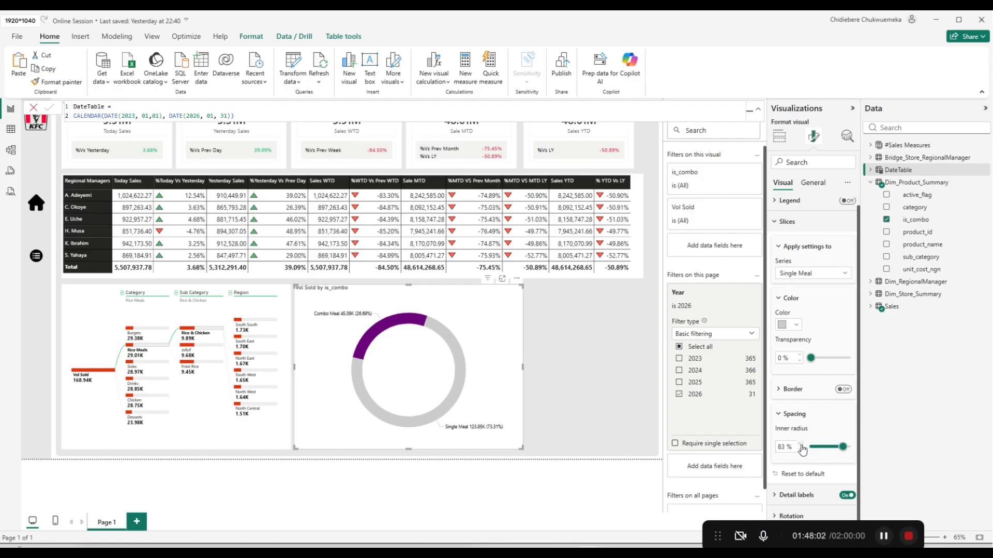
left_click(800, 444)
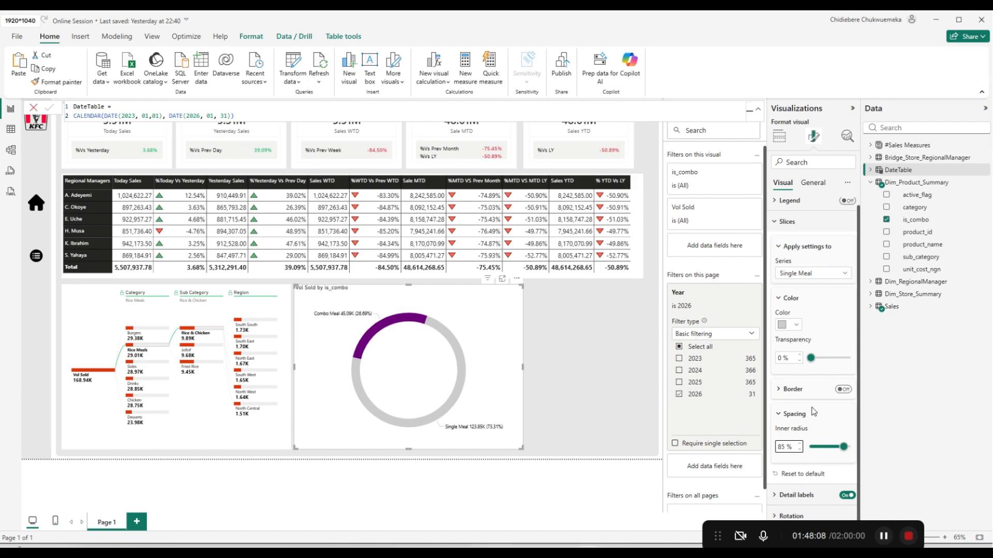
Recolour the donut's Combo Meal slice, trying the recent orange-red before settling on the theme red.
scroll(803, 265, "up", 1)
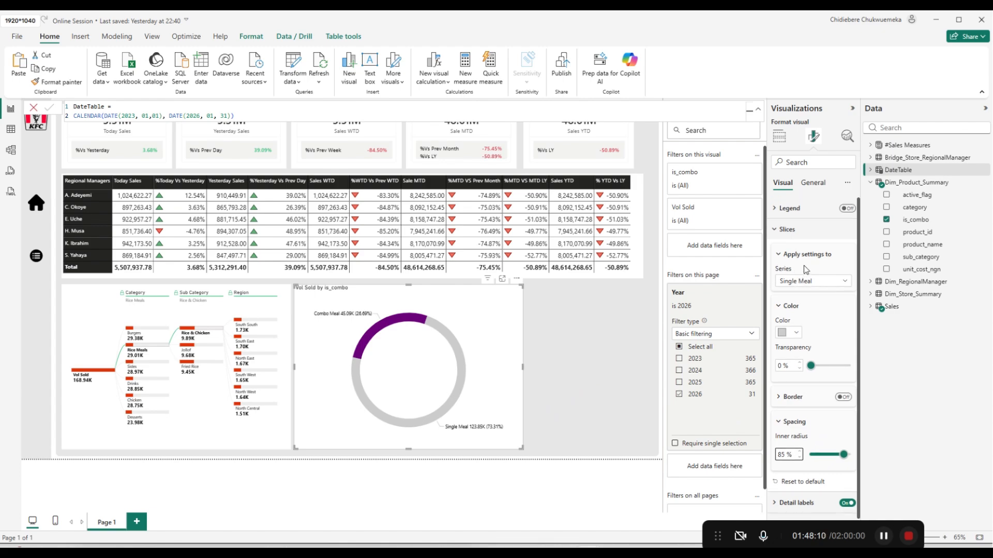
left_click(812, 283)
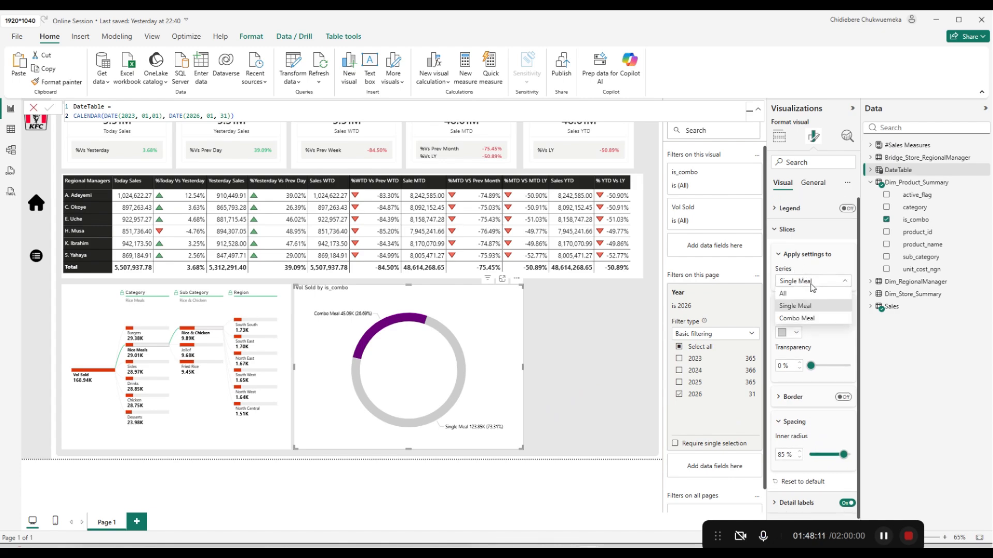
left_click(815, 317)
left_click(796, 333)
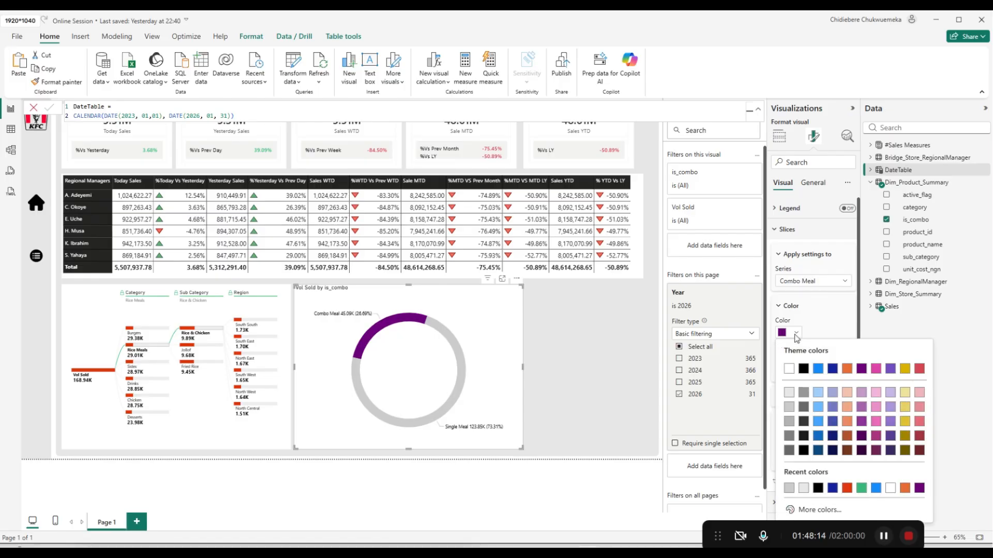
left_click(847, 488)
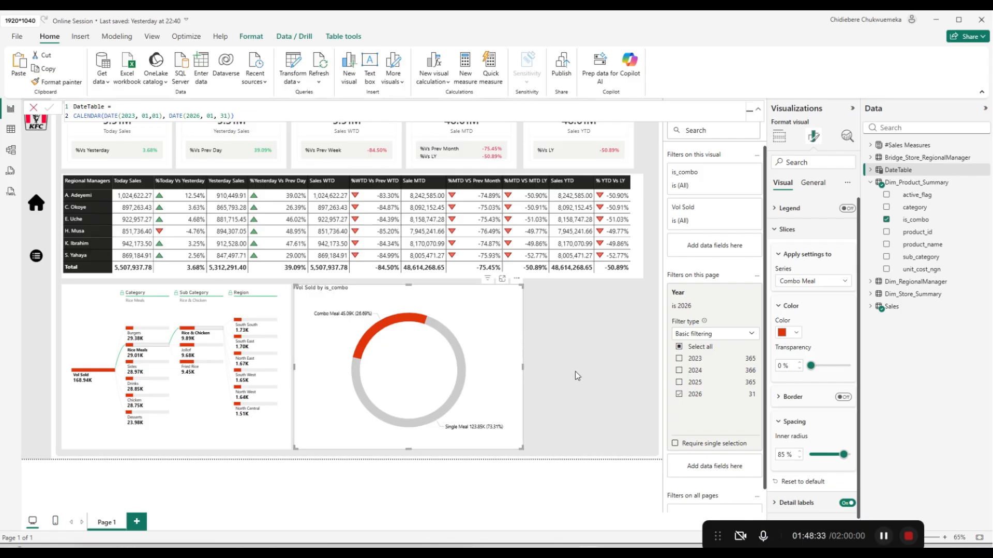
left_click(796, 335)
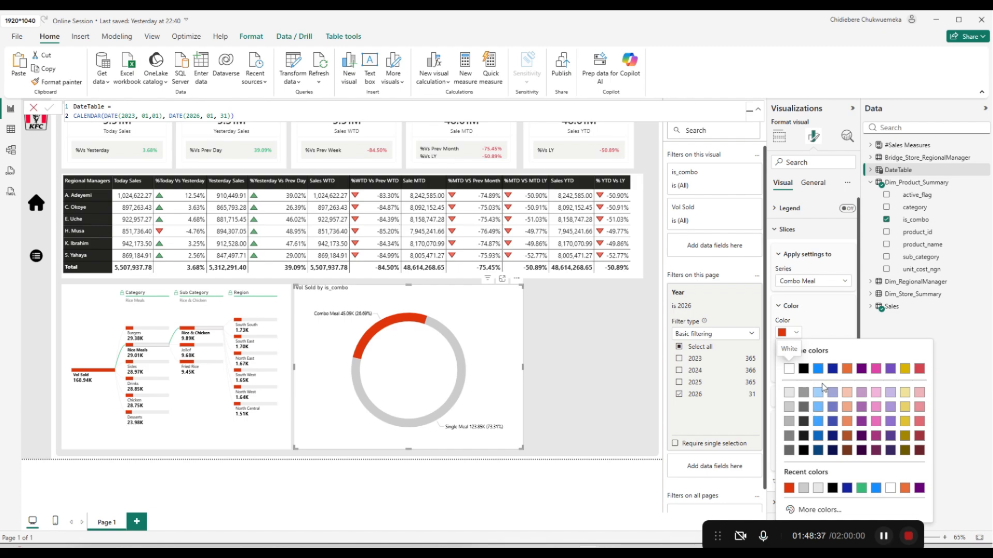
left_click(919, 368)
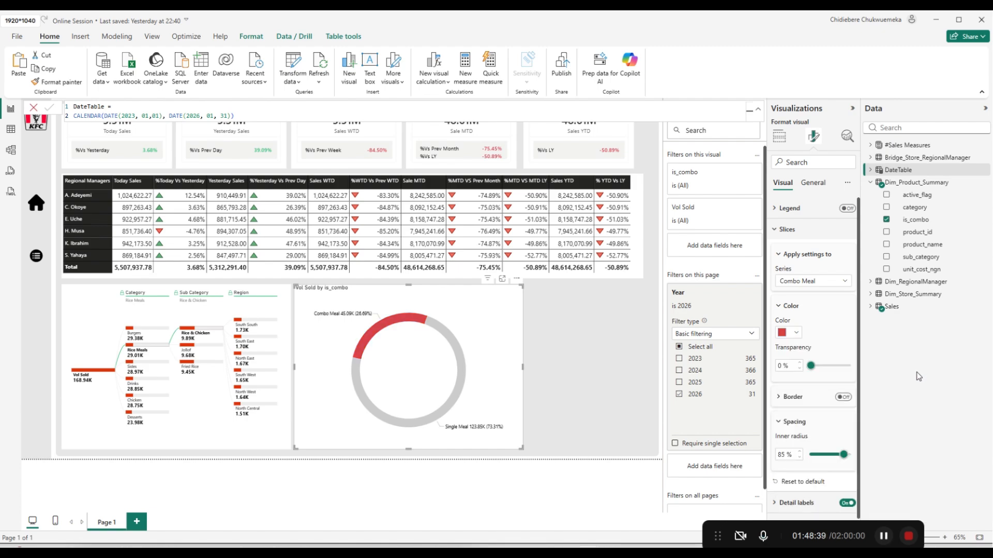
Set the decomposition tree's positive bar colour to the same theme red as the Combo Meal slice, and reselect the donut chart.
left_click(276, 435)
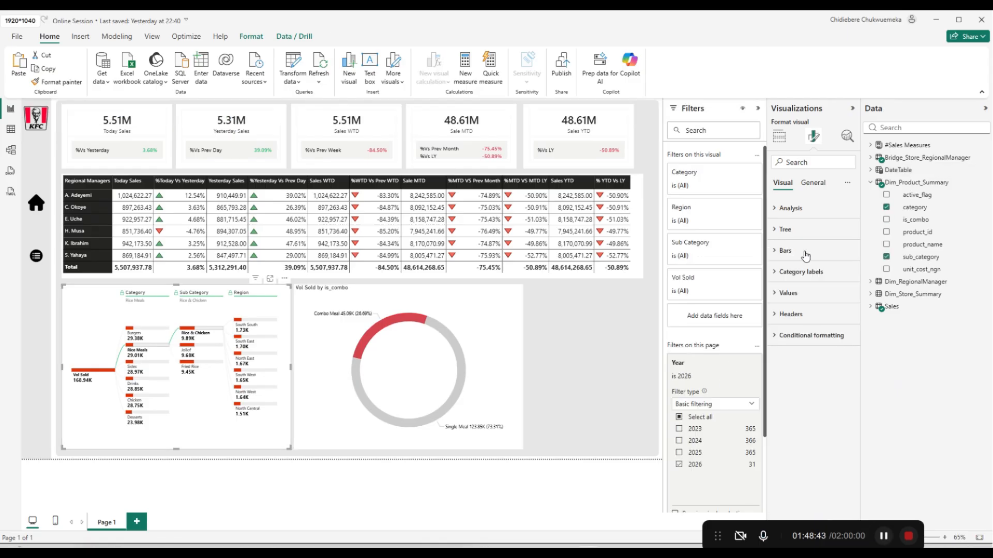
left_click(784, 250)
left_click(790, 448)
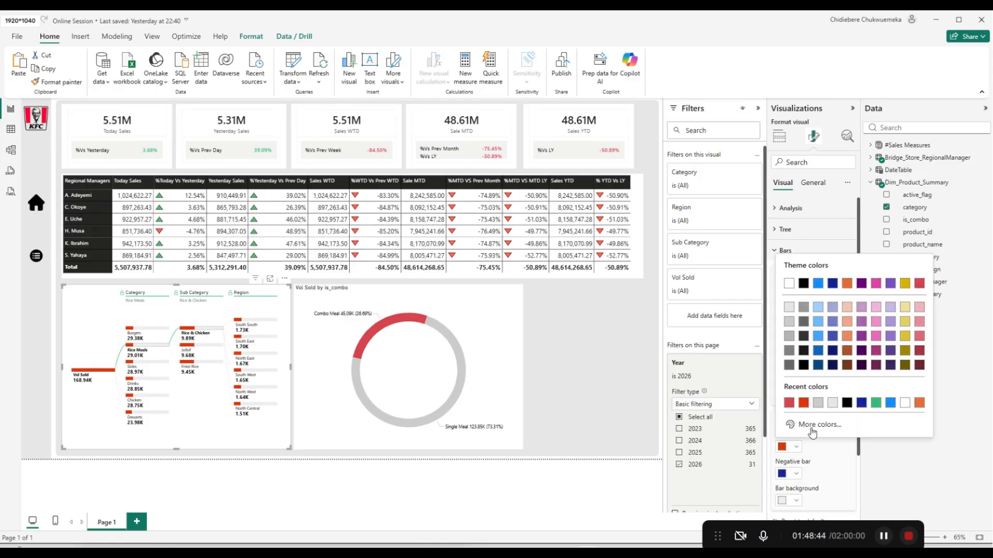
left_click(918, 284)
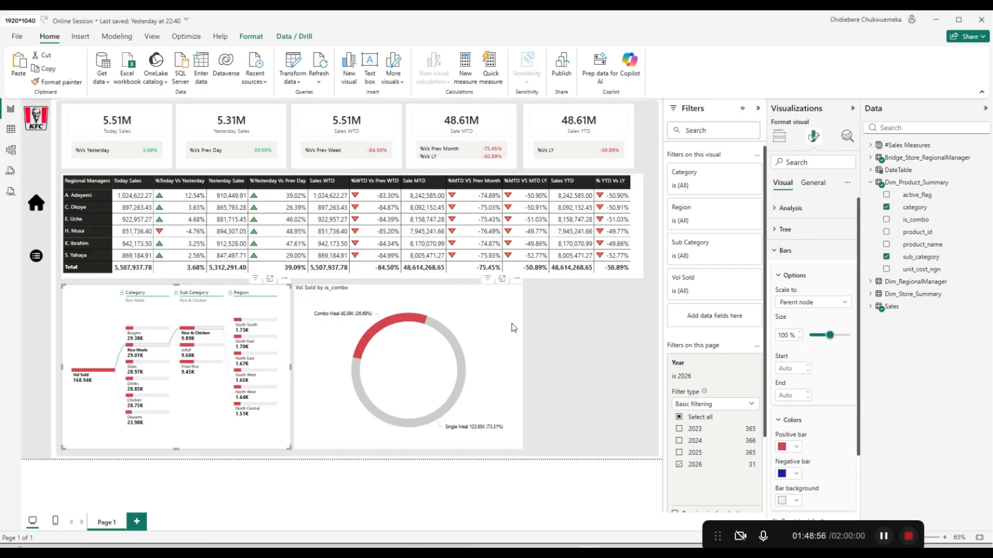
left_click(496, 343)
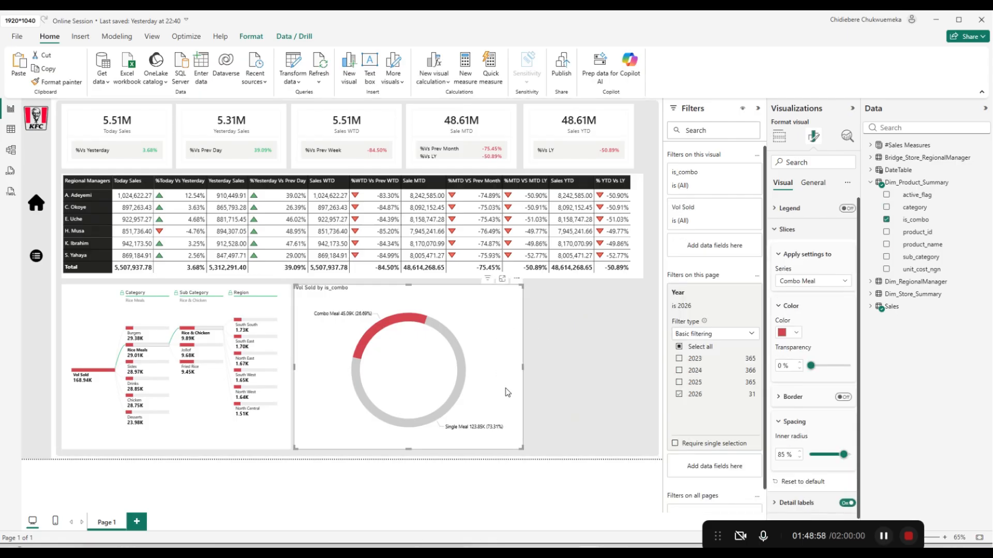
Add a card showing the Sales table's quantity_sold in the empty space beside the donut chart.
left_click(600, 409)
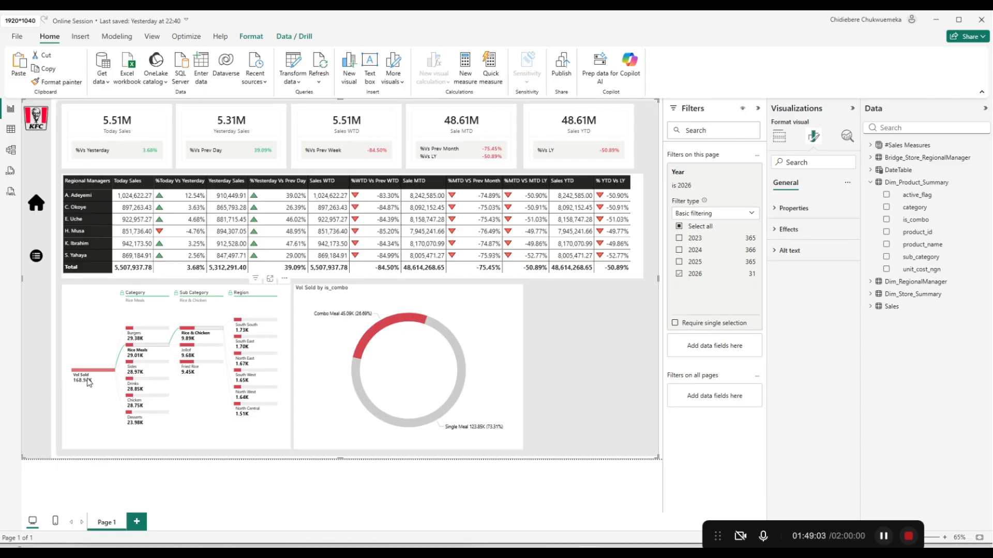
mouse_move(94, 382)
left_click(616, 362)
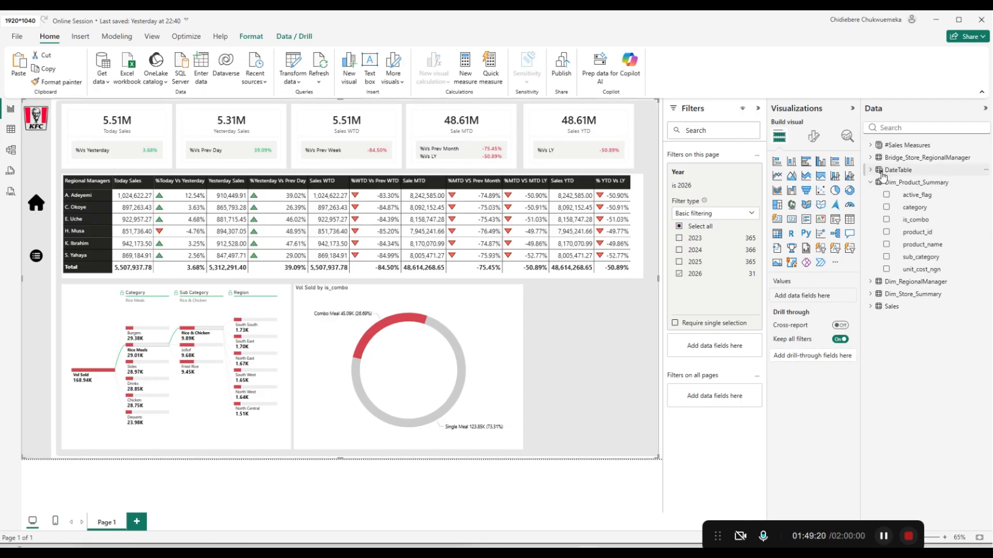
left_click(872, 182)
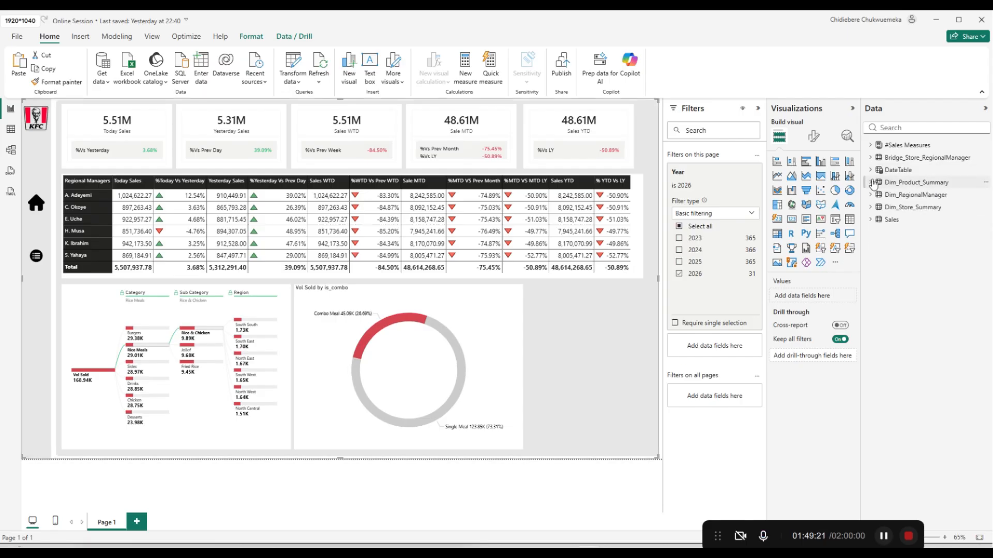
left_click(872, 221)
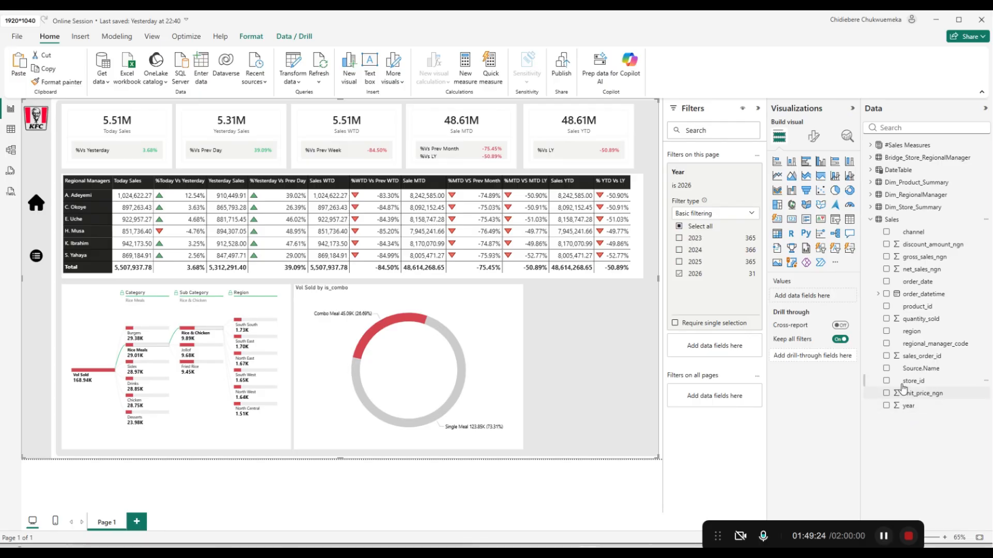
left_click(887, 320)
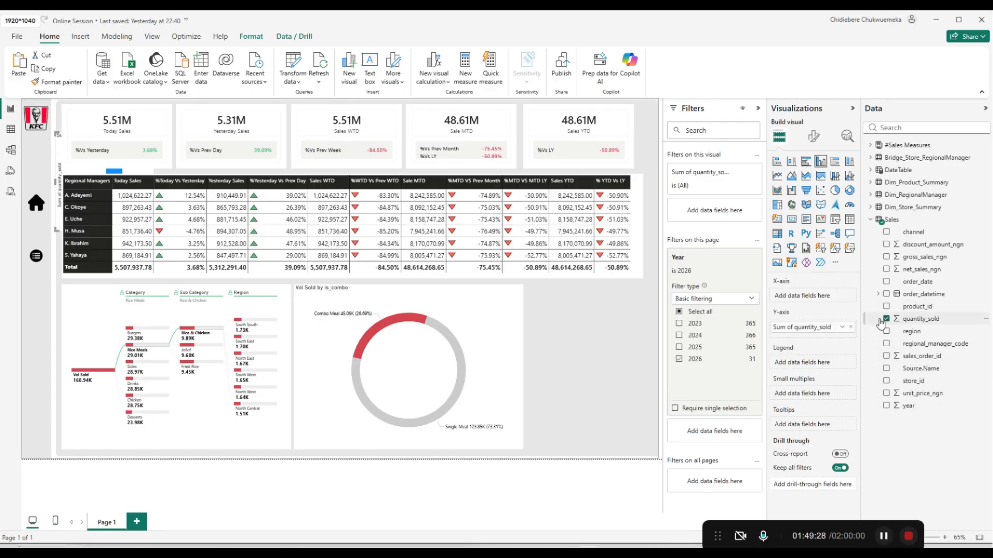
left_click_drag(56, 150, 576, 344)
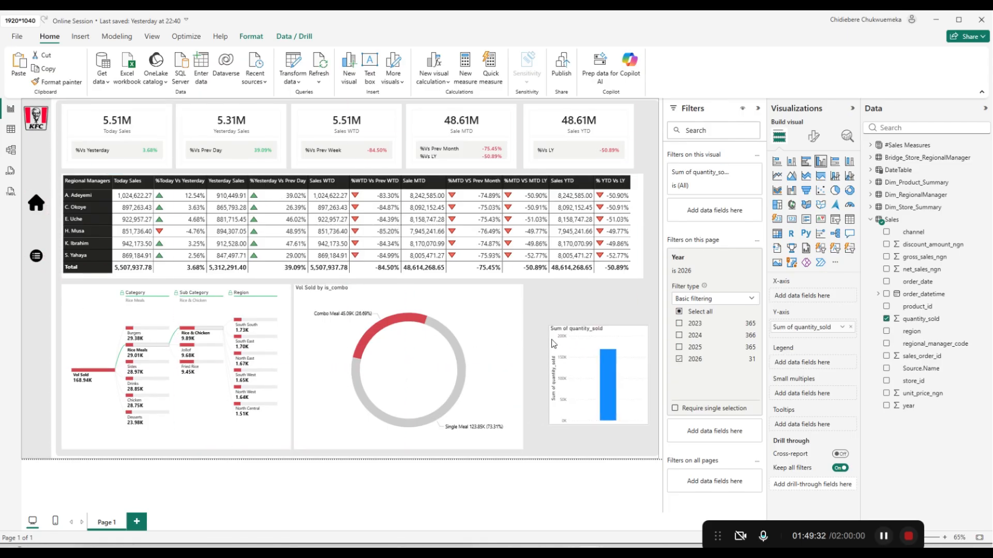
left_click(791, 219)
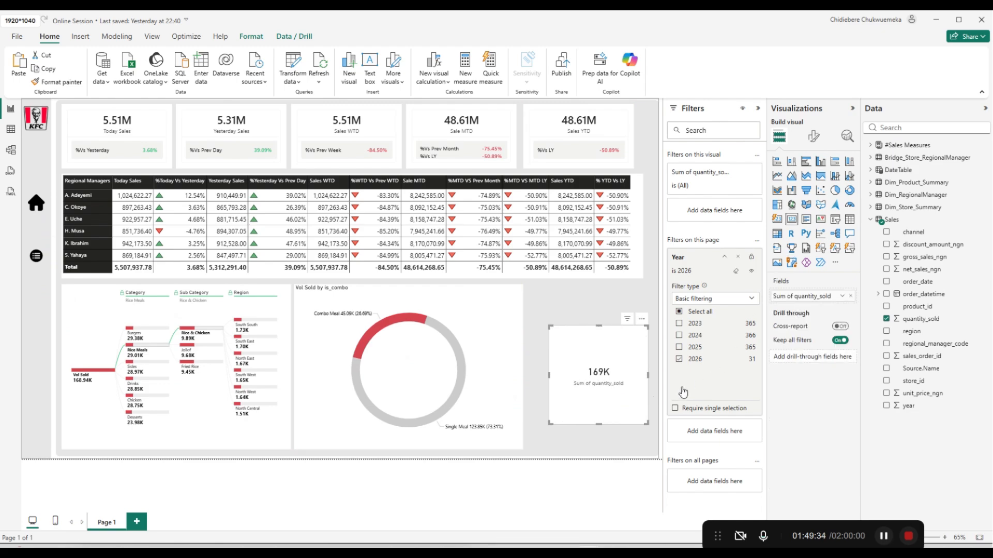
Move the quantity_sold card up against the donut chart's edge and bring it to the front.
left_click_drag(636, 398, 600, 399)
right_click(599, 399)
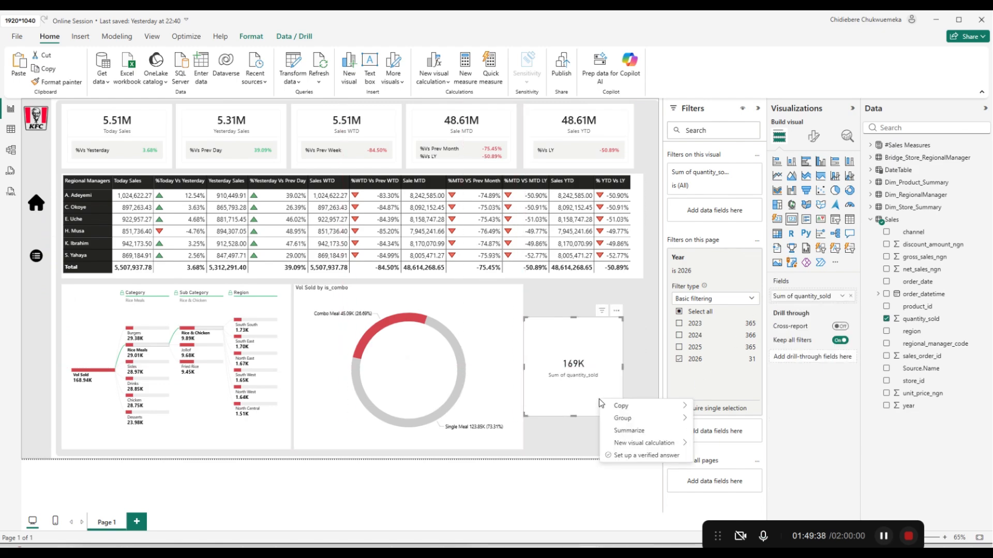
left_click(593, 401)
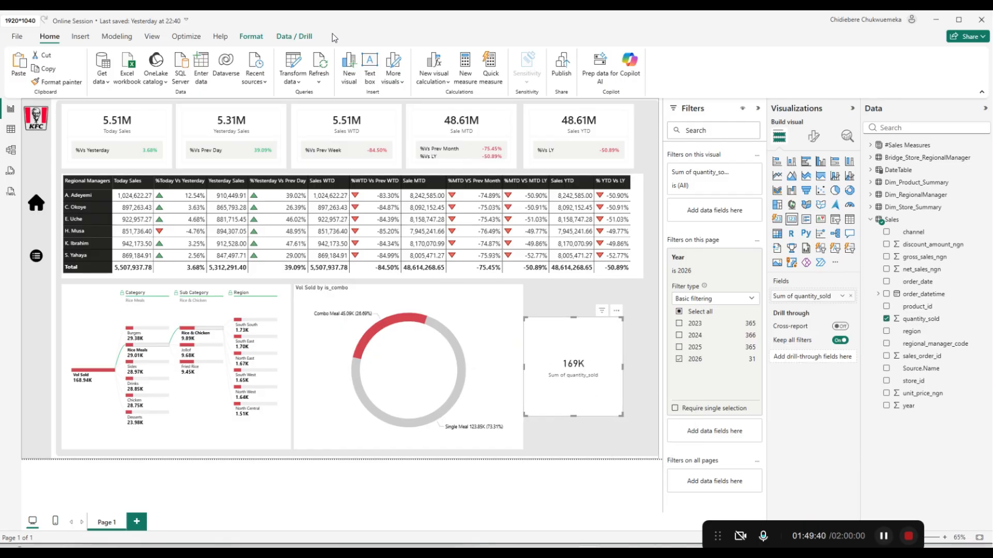
left_click(292, 37)
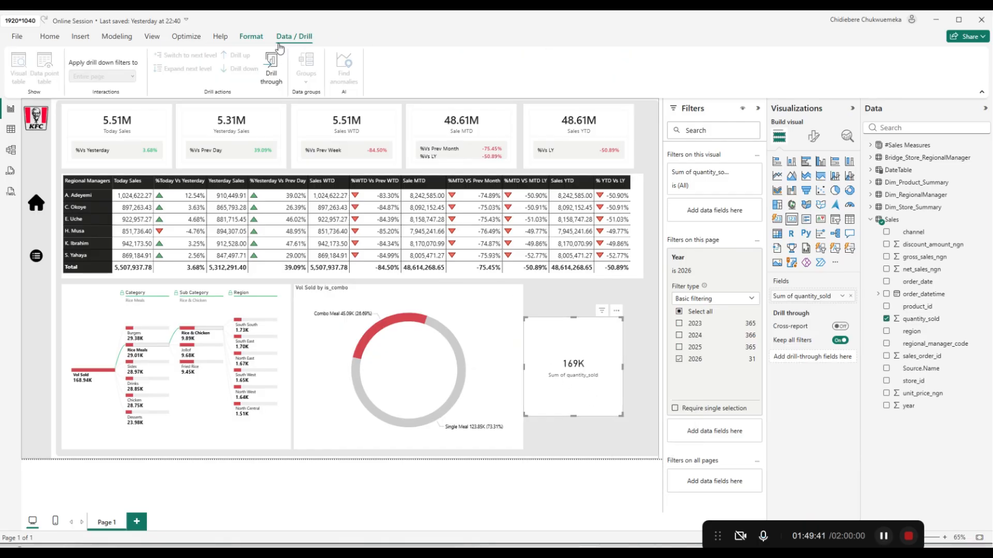
left_click(252, 41)
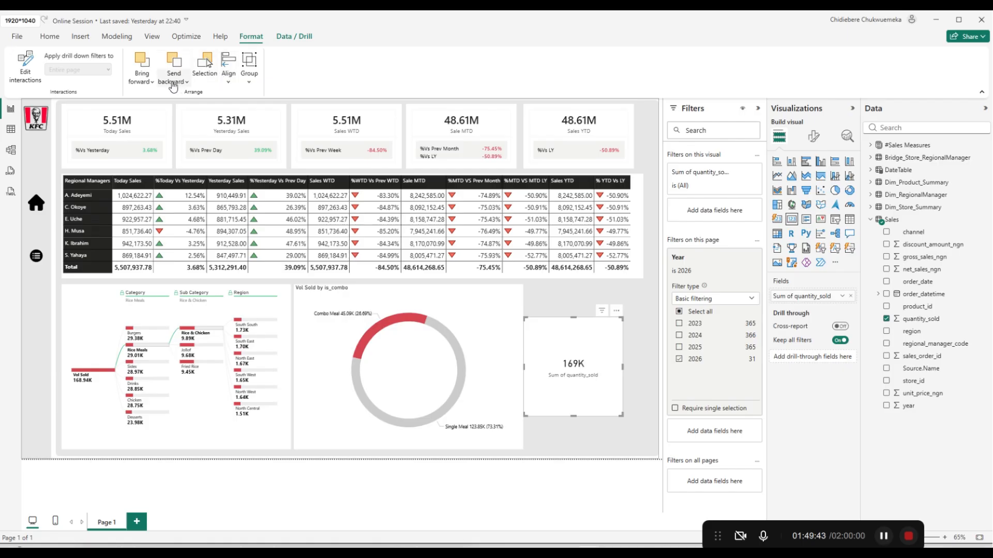
left_click(141, 77)
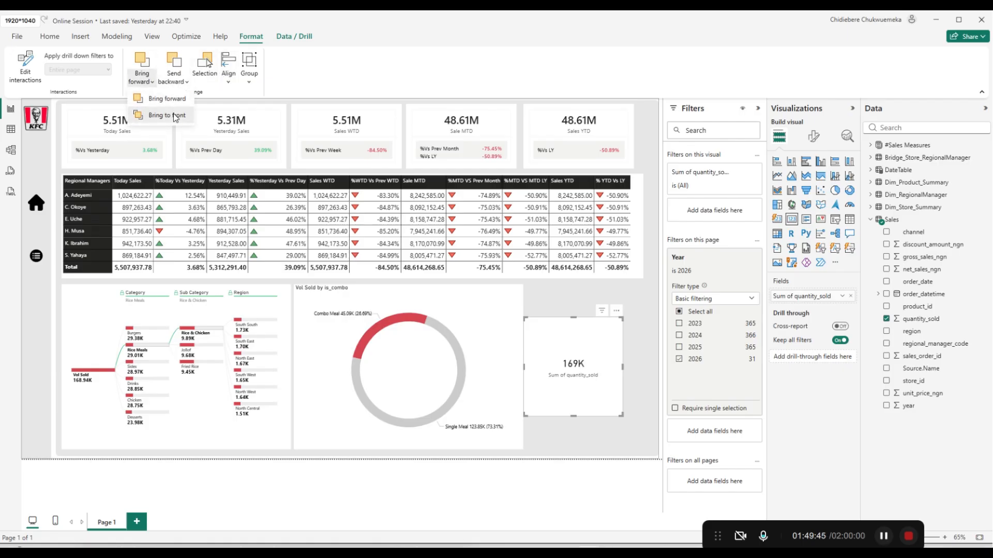
left_click(171, 114)
key("Delete")
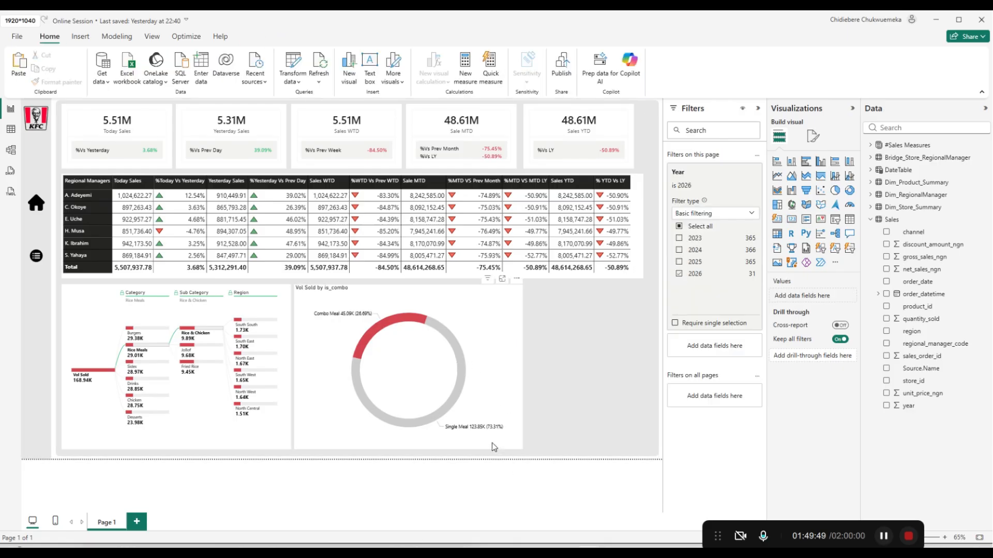
left_click(547, 451)
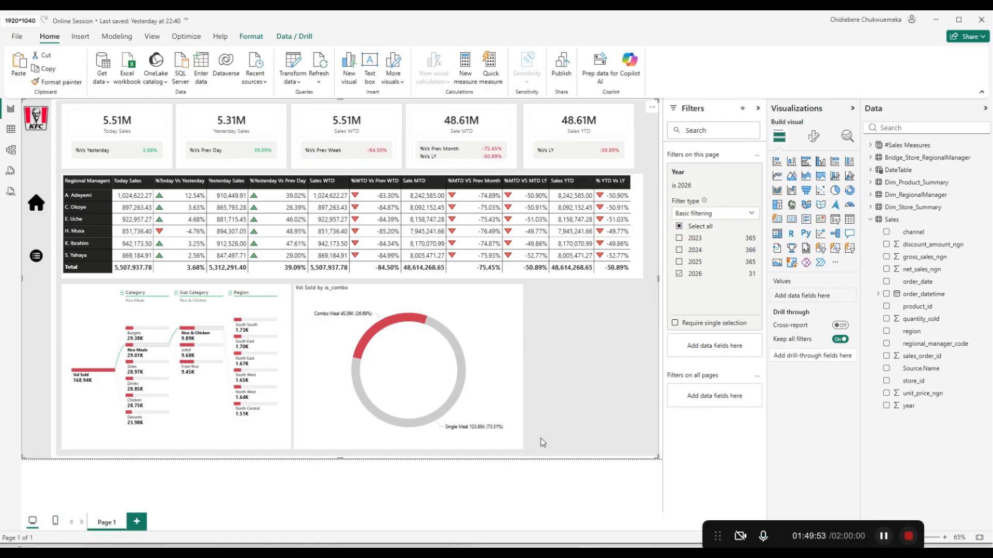
key("ctrl+z")
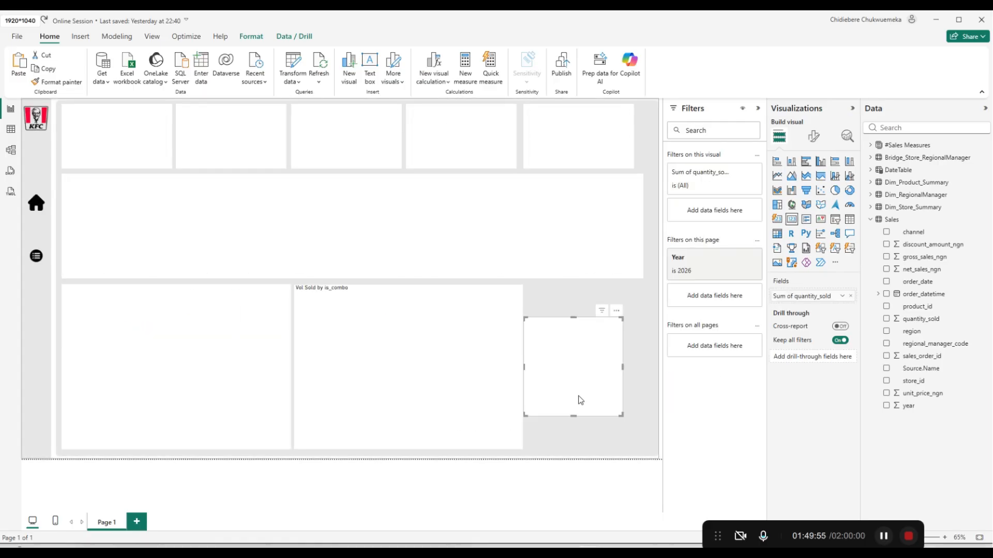
Shift the quantity_sold card slightly away from the donut chart and bring it forward one layer.
mouse_move(580, 400)
left_mouse_down()
mouse_move(563, 407)
mouse_move(593, 412)
left_mouse_up()
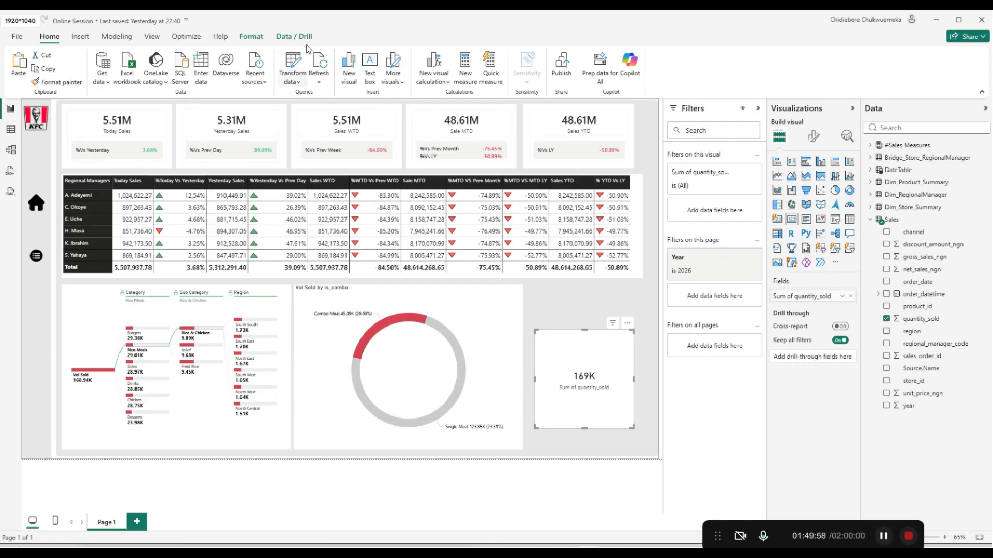
left_click(252, 37)
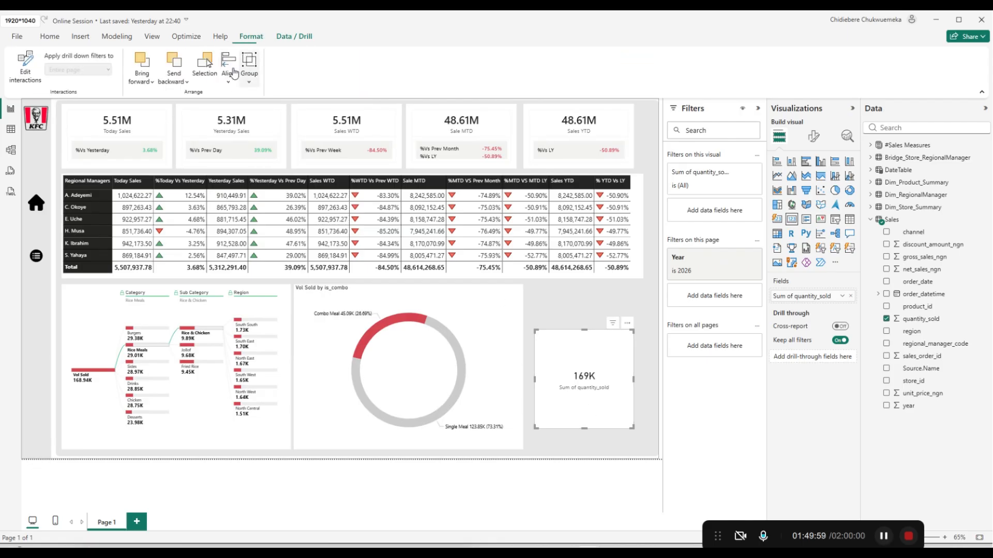
left_click(142, 76)
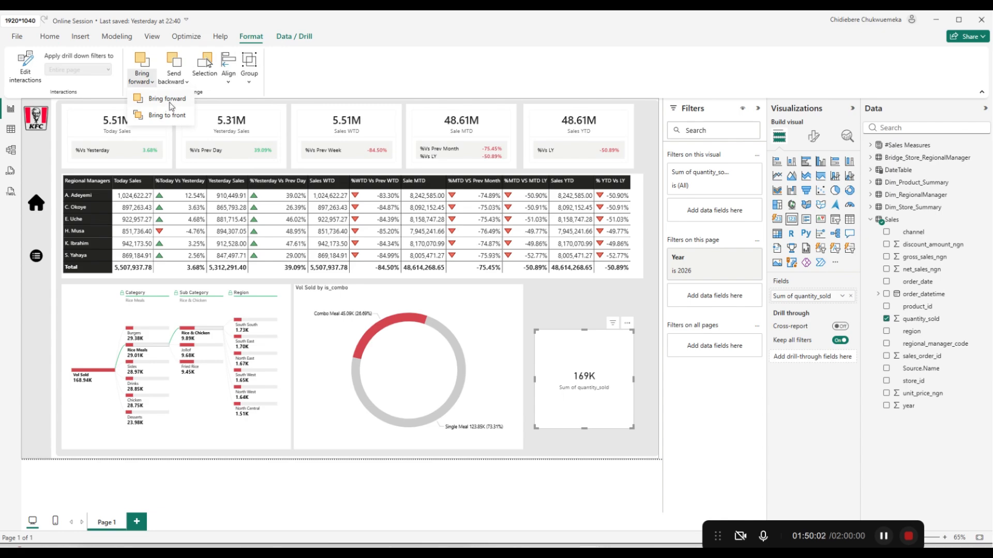
left_click(169, 100)
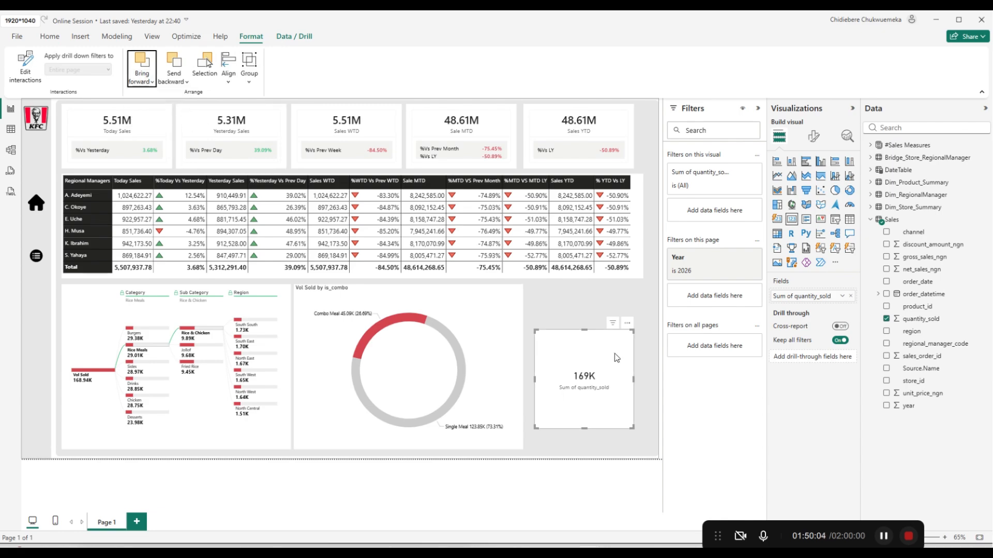
Move the quantity_sold card onto the donut chart's lower part and send the donut chart backward one layer.
left_click_drag(620, 359, 441, 434)
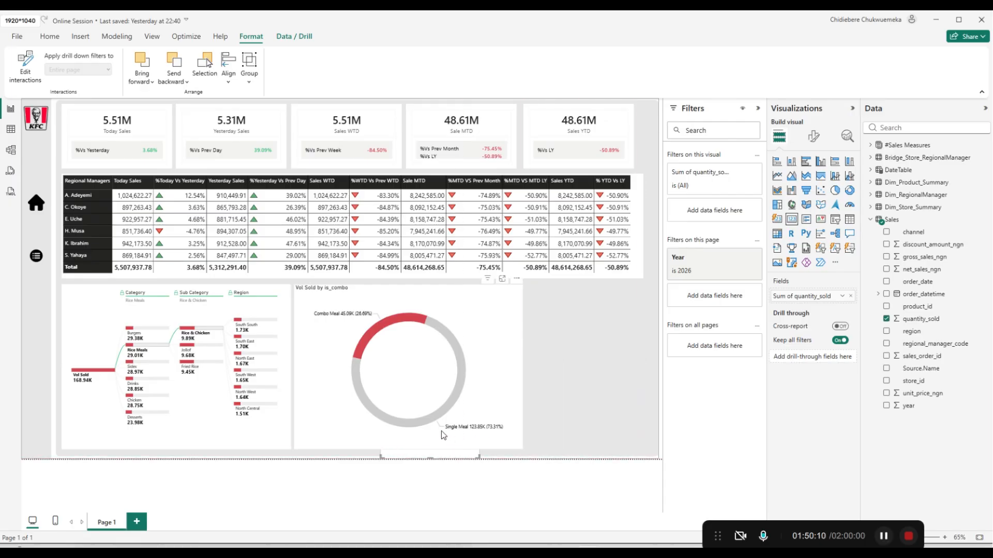
left_click(508, 443)
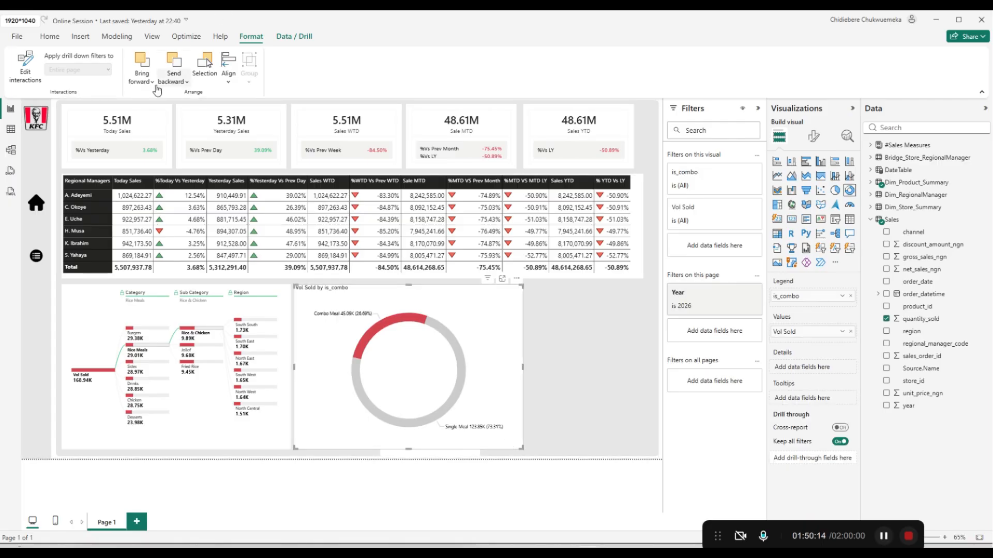
left_click(141, 76)
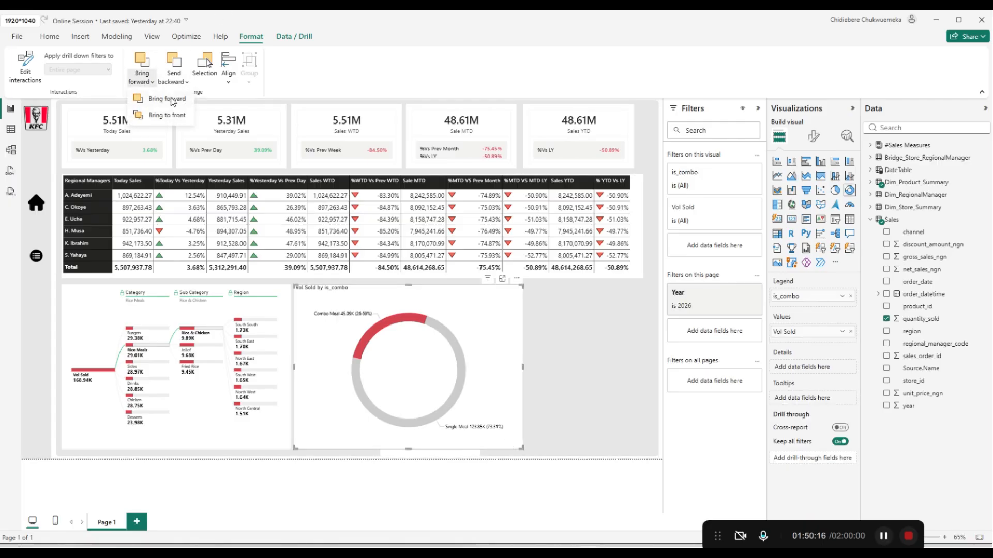
left_click(173, 77)
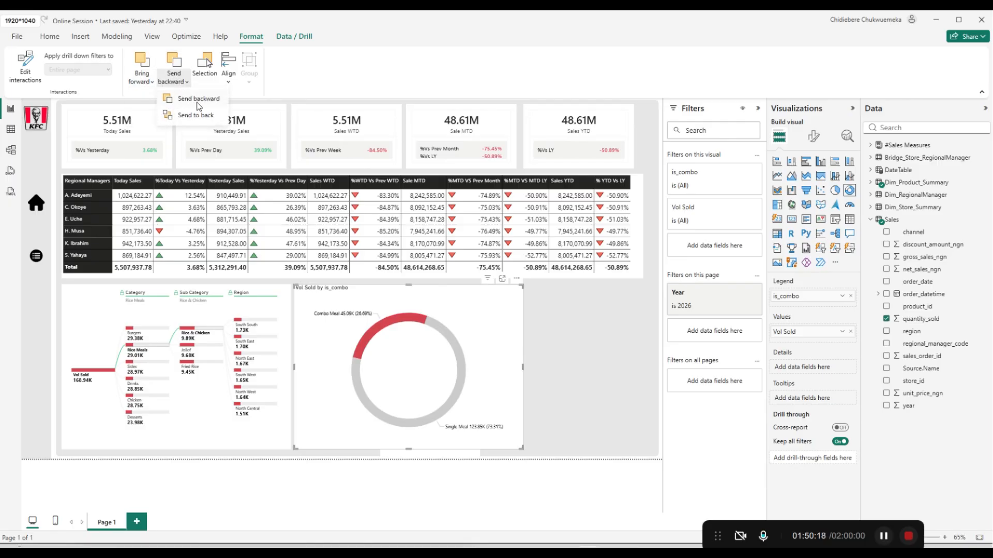
left_click(200, 102)
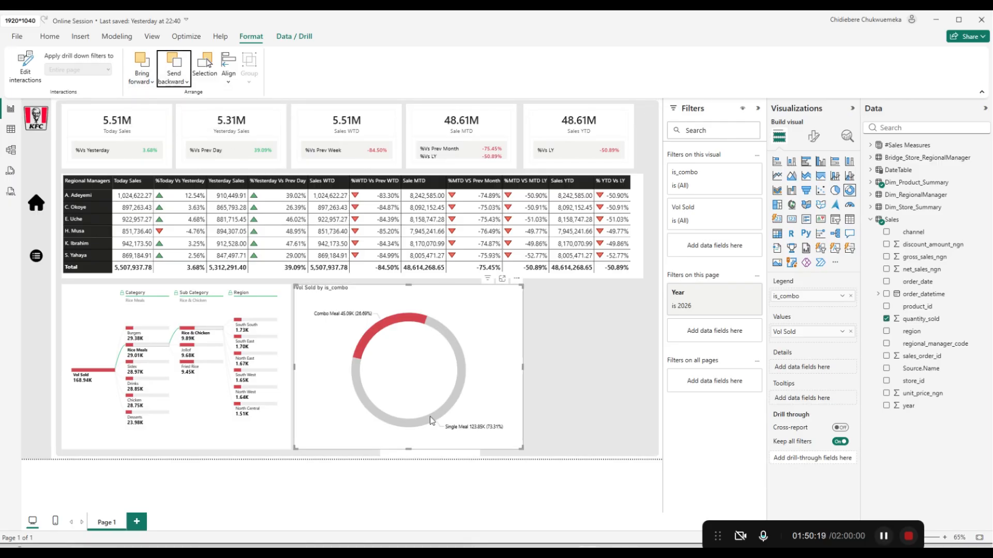
Bring the partly hidden quantity_sold card to the front and move it back to the empty area beside the donut chart.
left_click(470, 452)
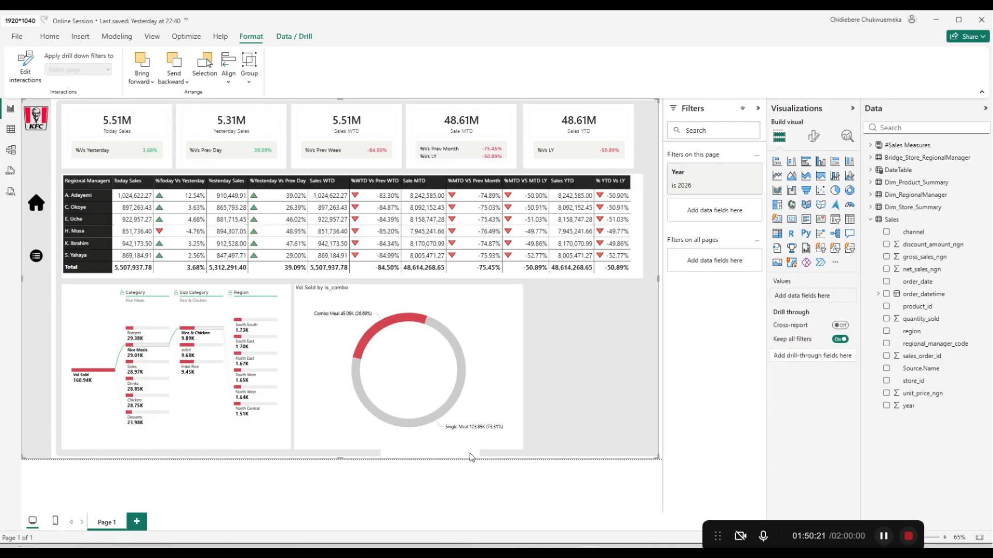
left_click(469, 453)
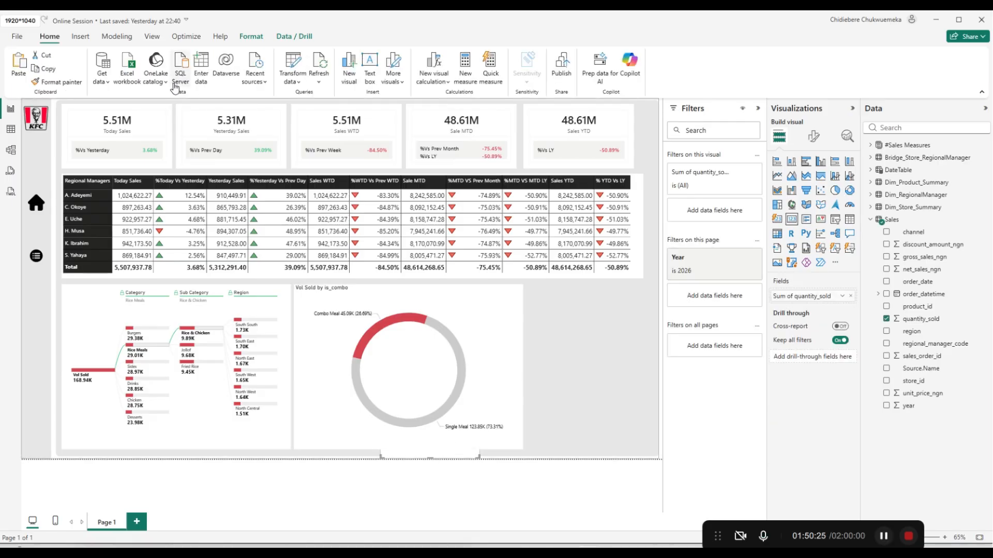
left_click(249, 39)
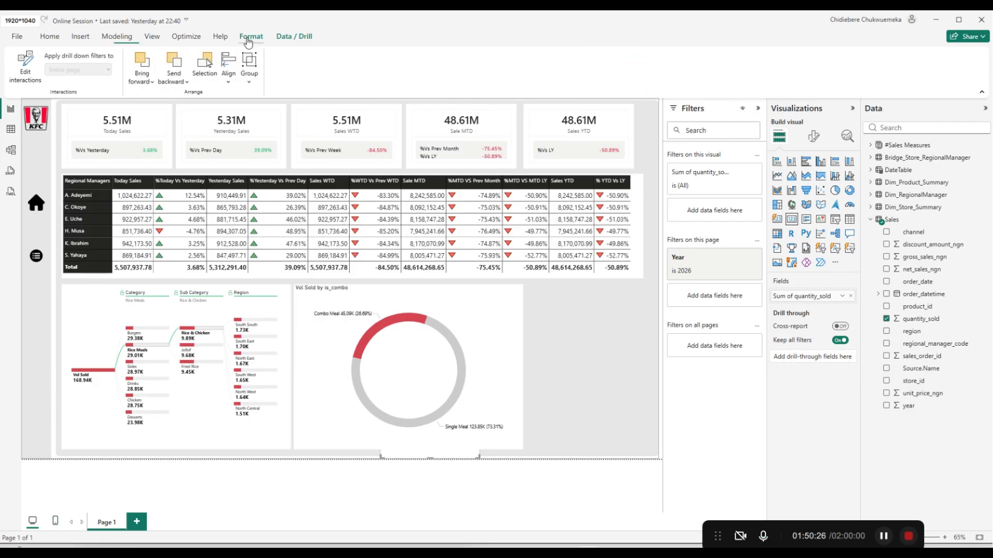
left_click(154, 85)
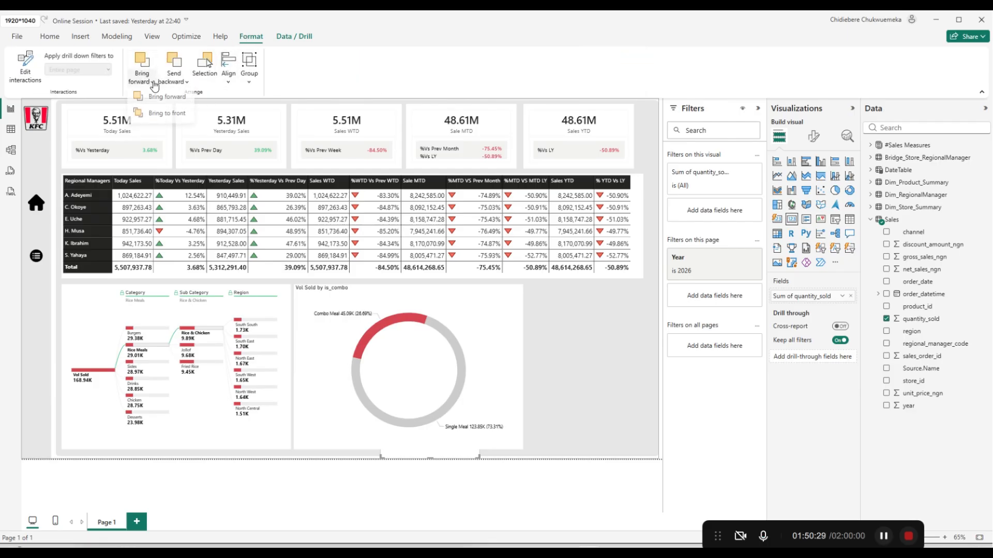
left_click(172, 116)
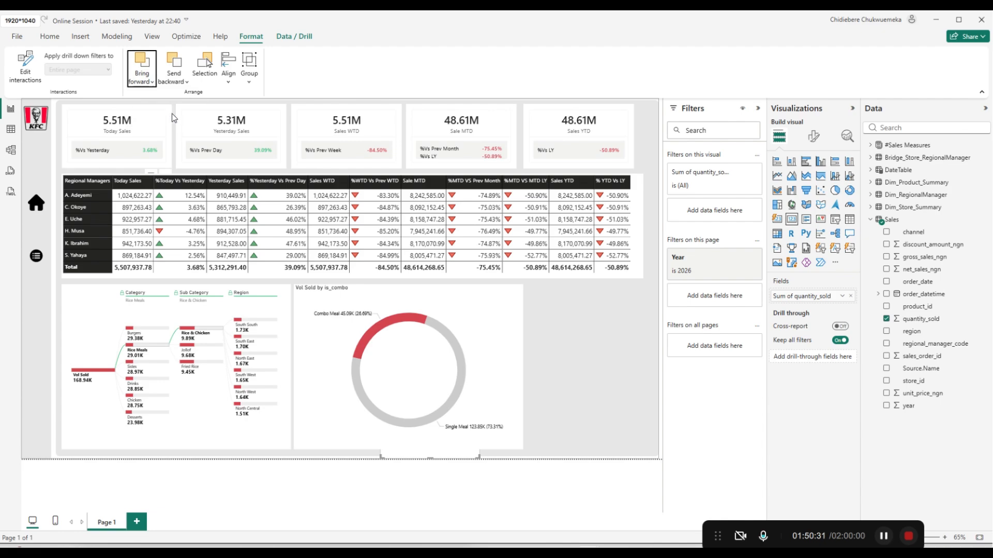
left_click(453, 456)
left_click_drag(462, 460, 581, 460)
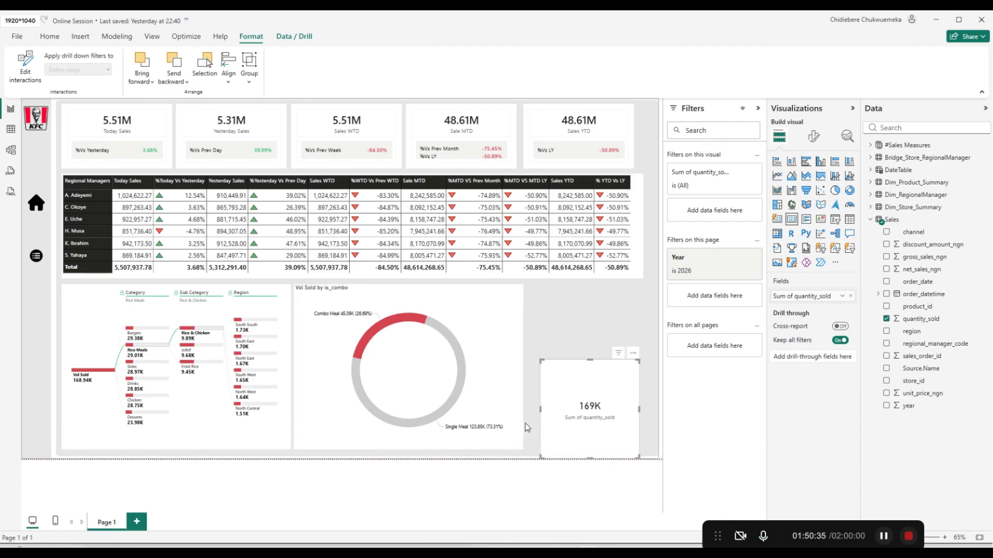
Nudge the donut chart slightly away from the decomposition tree and reselect the quantity_sold card.
left_click(505, 406)
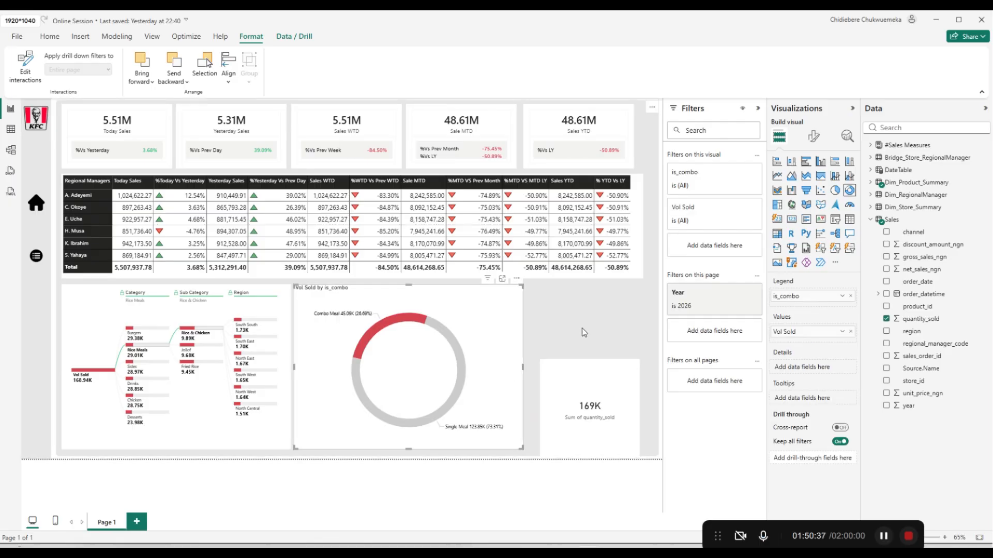
mouse_move(515, 339)
left_mouse_down()
mouse_move(525, 335)
mouse_move(502, 338)
mouse_move(512, 333)
left_mouse_up()
left_click(558, 355)
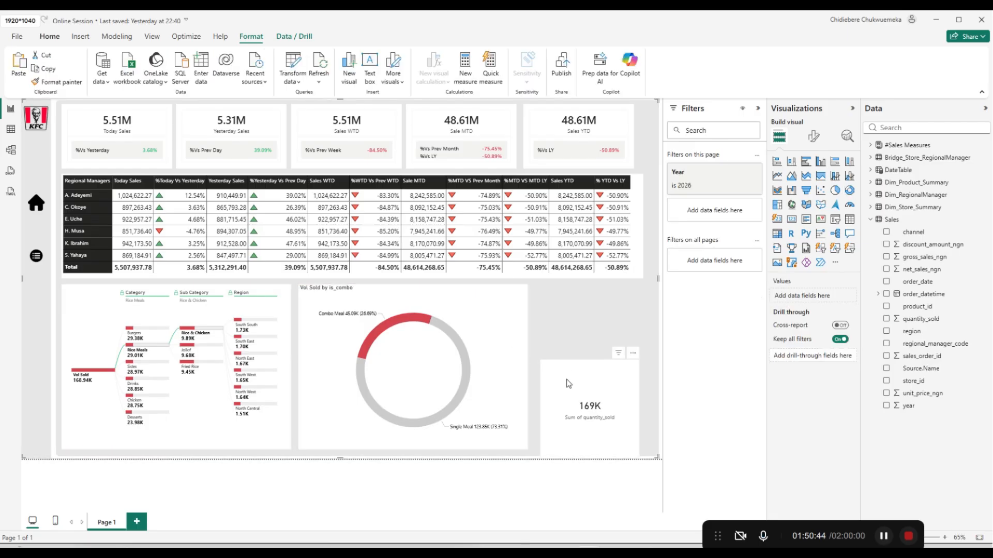
left_click(563, 428)
left_click(562, 424)
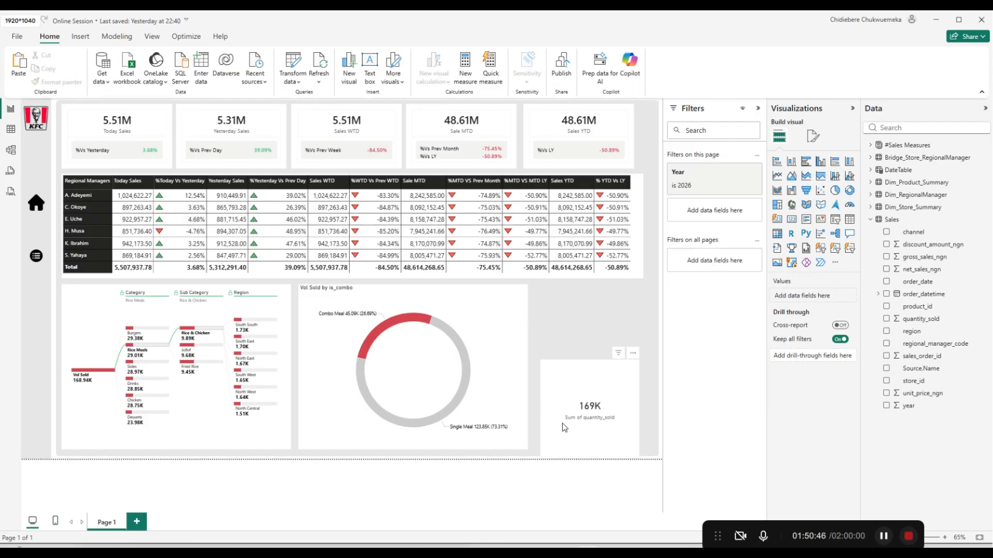
left_click(565, 428)
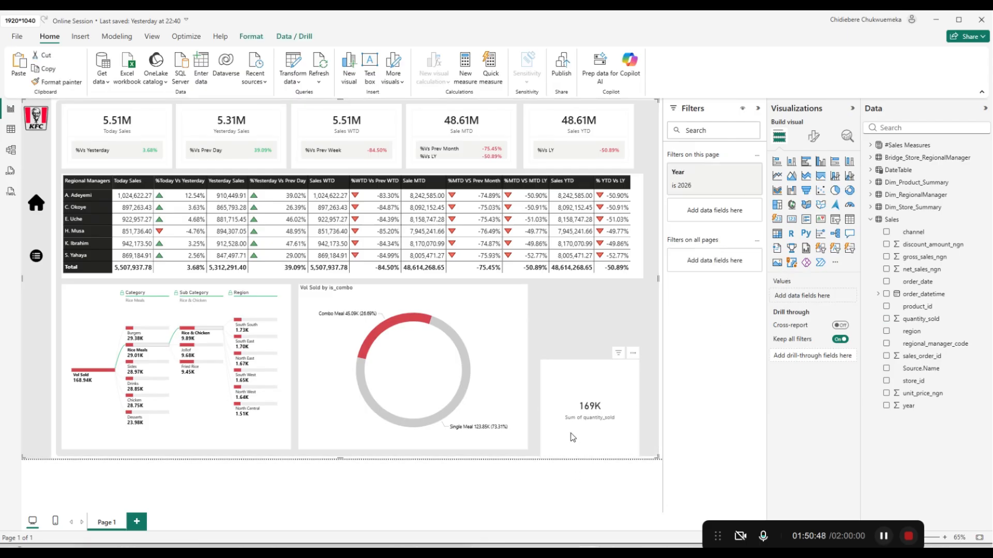
left_click(594, 437)
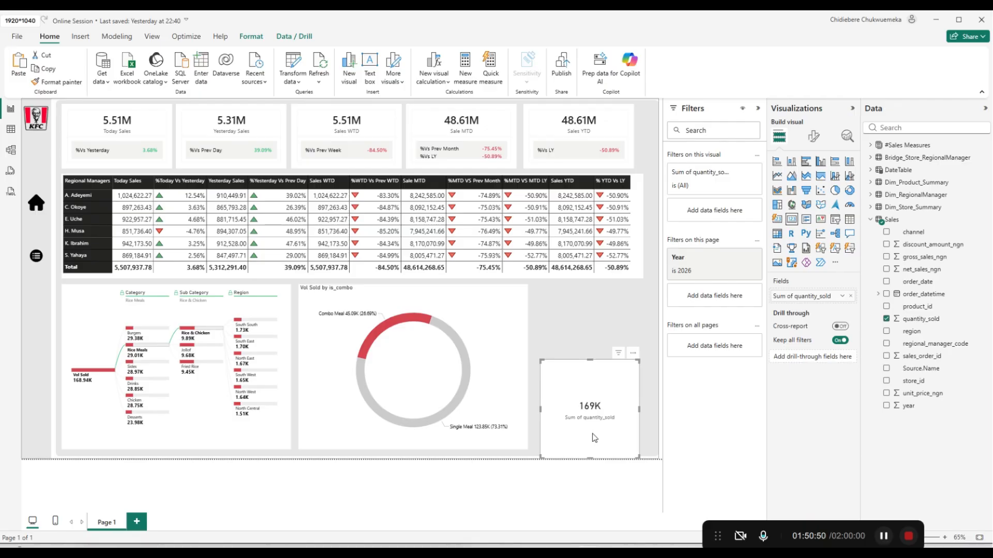
Bring the quantity_sold card to the front and test the layering by shifting it against the donut chart.
left_click(252, 41)
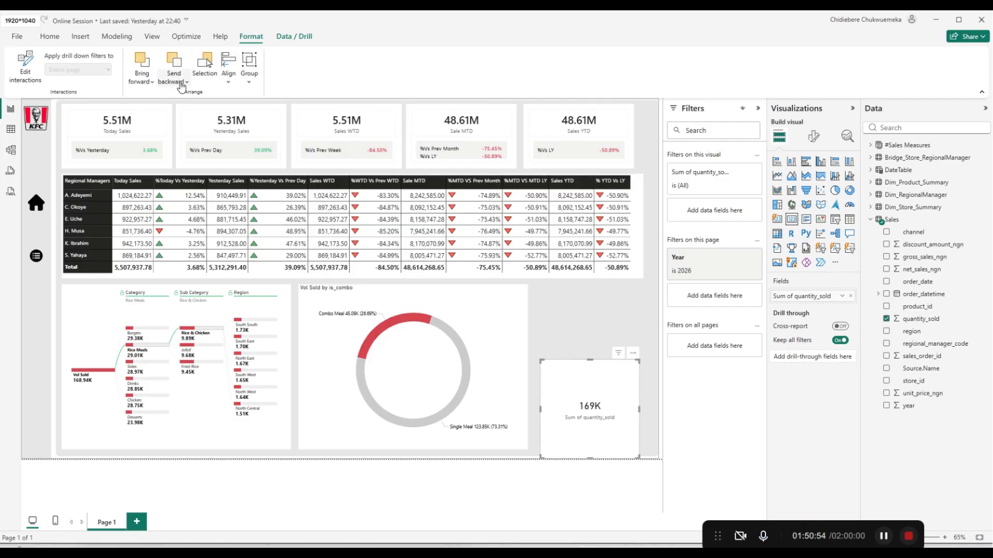
left_click(150, 82)
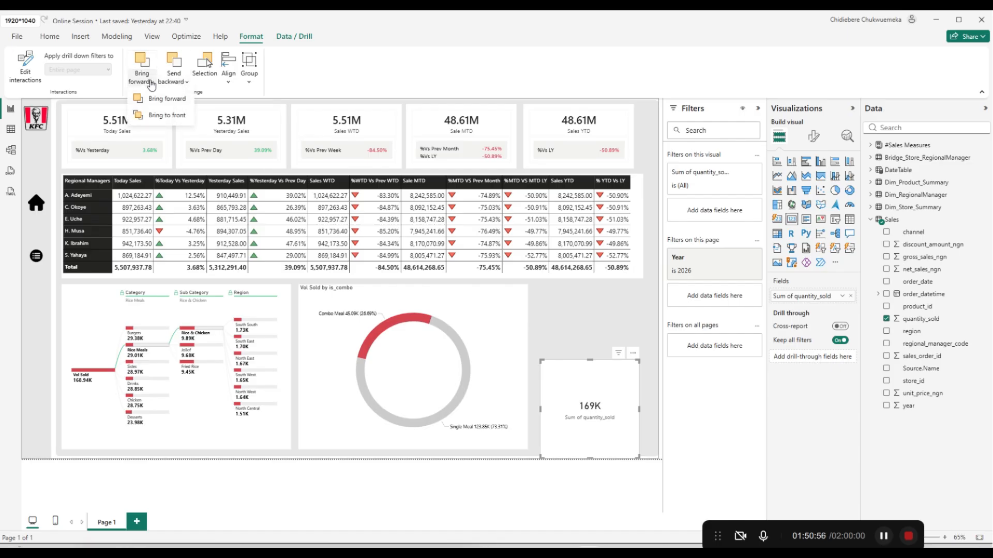
left_click(168, 116)
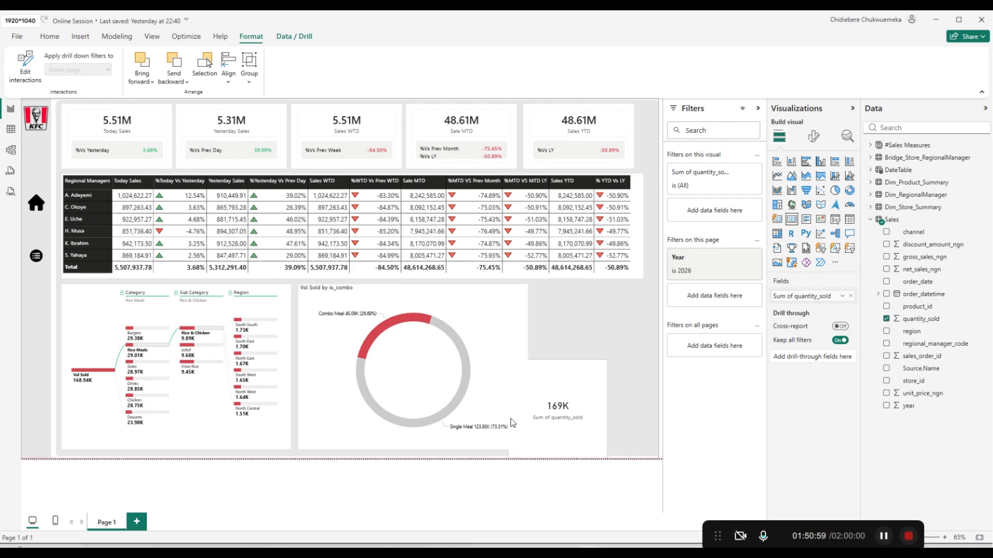
left_click(598, 433)
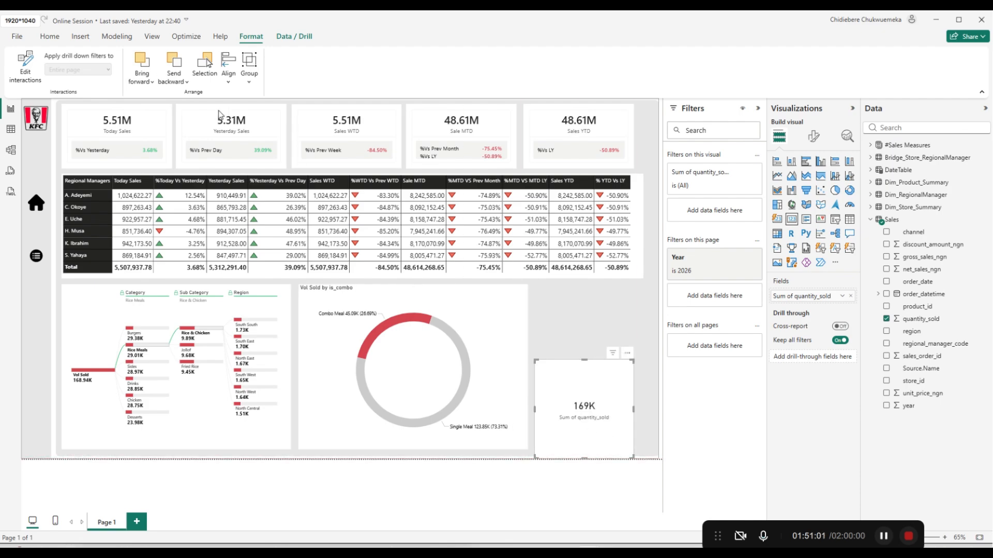
left_click(148, 82)
left_click(175, 115)
mouse_move(548, 396)
left_mouse_down()
mouse_move(541, 409)
mouse_move(558, 408)
left_mouse_up()
Add the donut chart to the selection, bring both visuals to the front, and reselect the quantity_sold card alone.
left_click(515, 404, "ctrl")
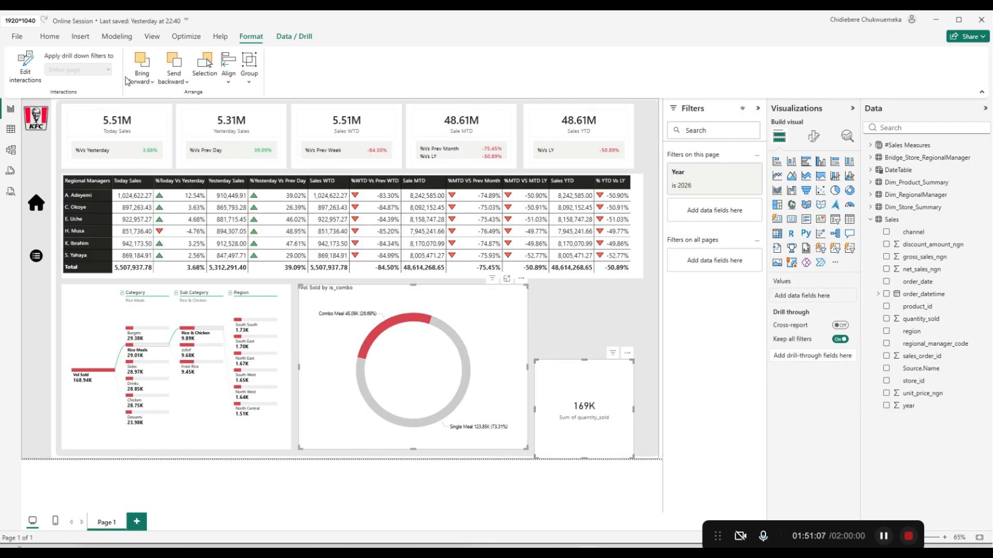
left_click(144, 79)
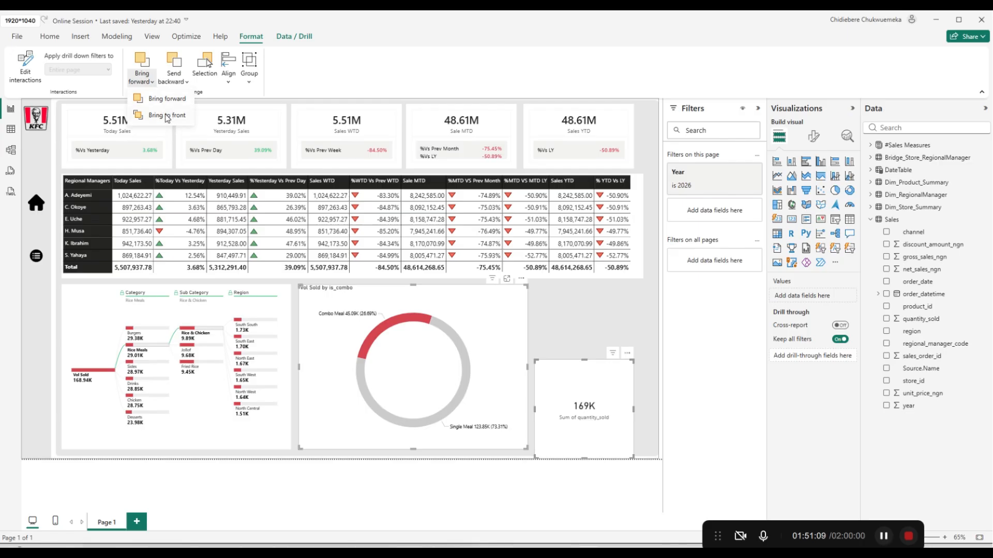
left_click(167, 116)
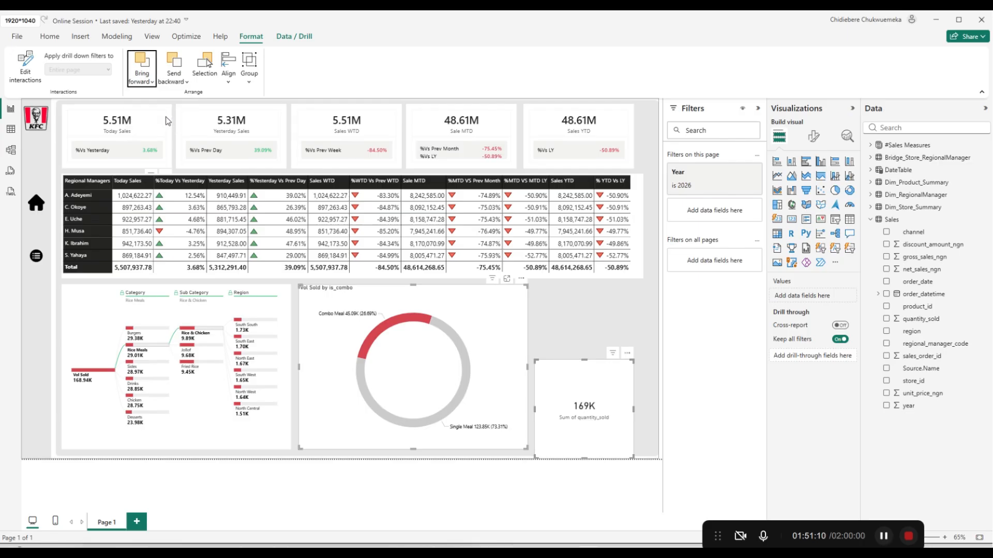
left_click(575, 412)
mouse_move(573, 409)
left_mouse_down()
mouse_move(519, 421)
mouse_move(583, 426)
left_mouse_up()
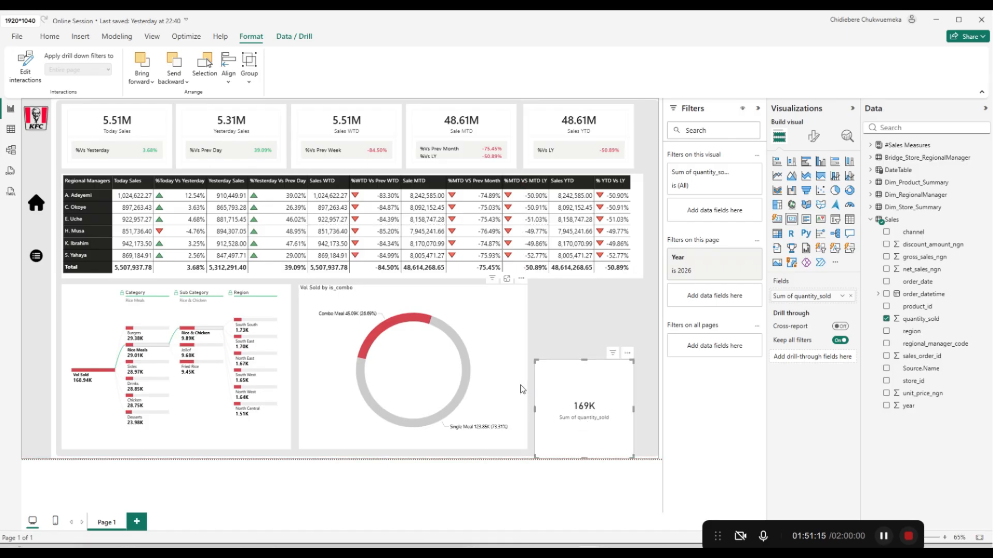
left_click(145, 81)
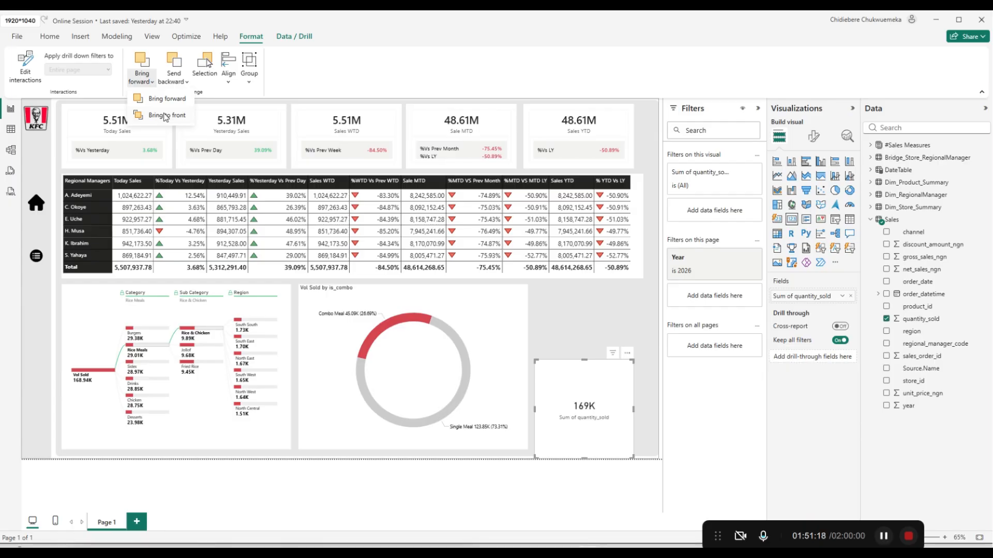
left_click(497, 333)
key("ctrl+a")
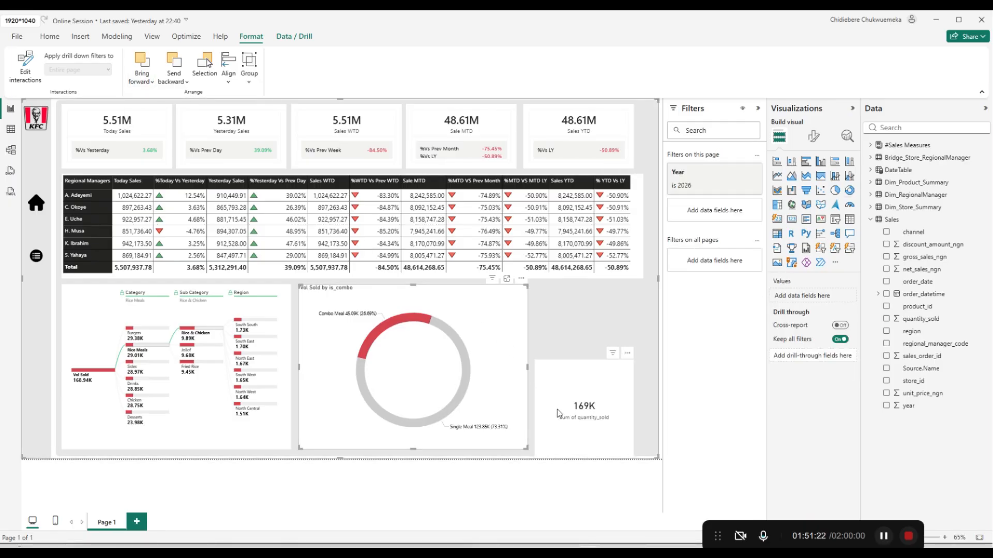
left_click(554, 474)
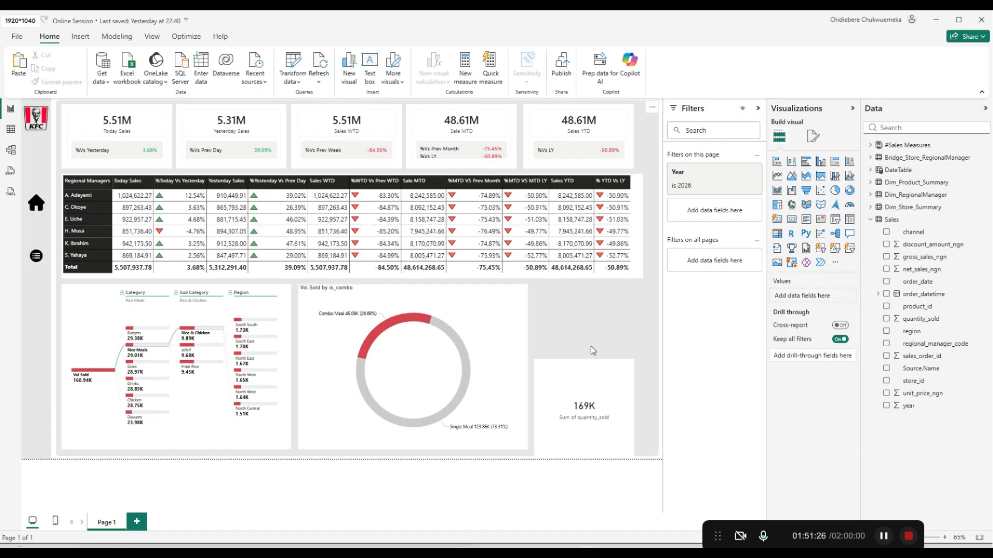
left_click(550, 421)
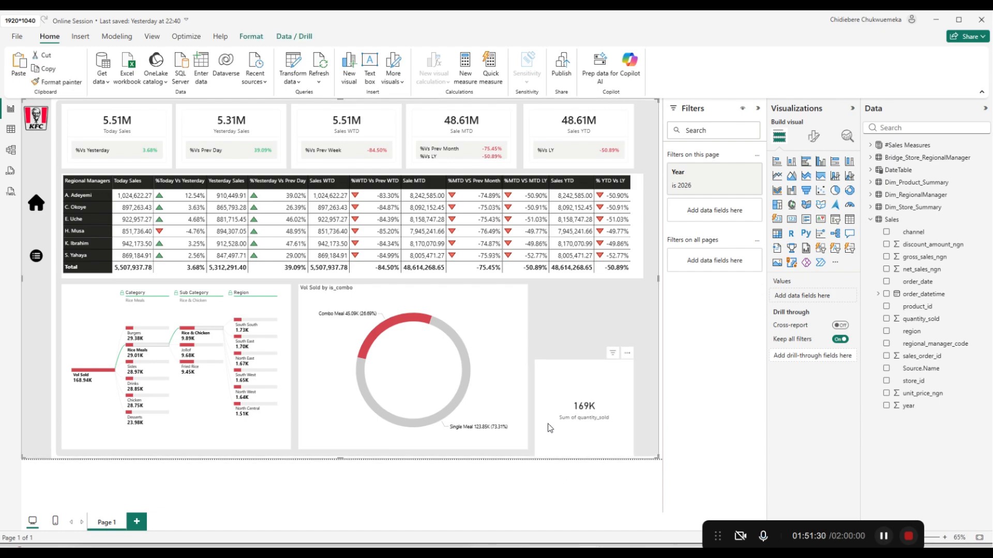
left_click(511, 467)
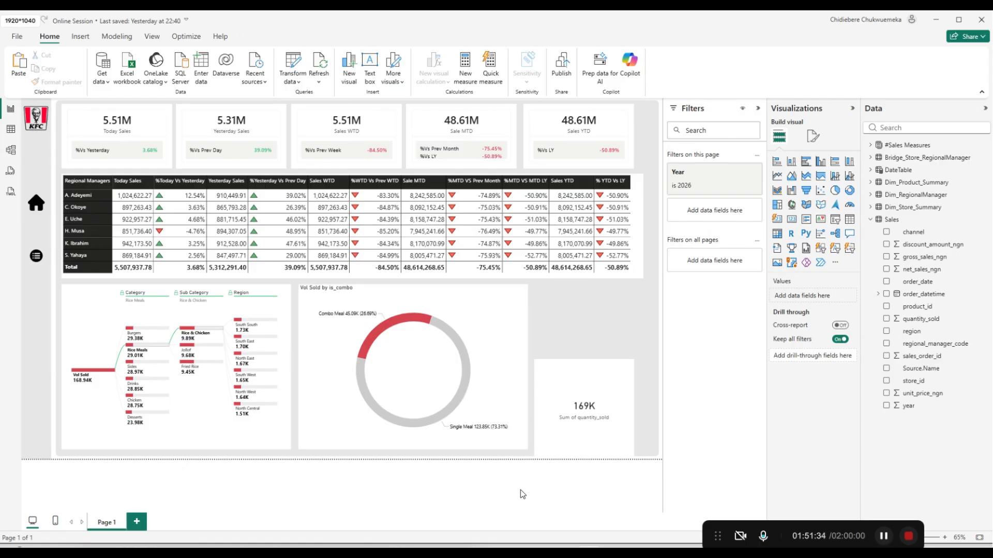
key("ctrl+a")
right_click(505, 358)
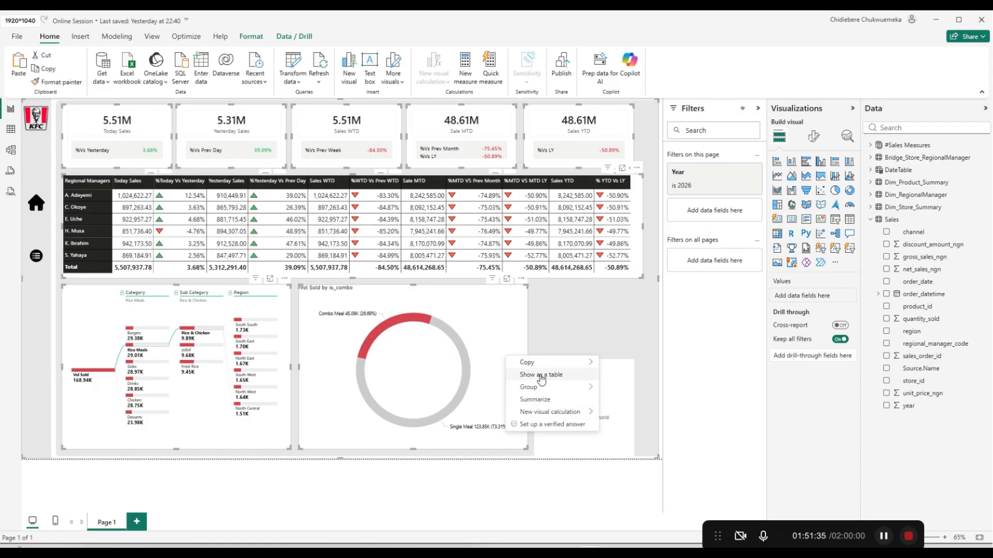
mouse_move(575, 394)
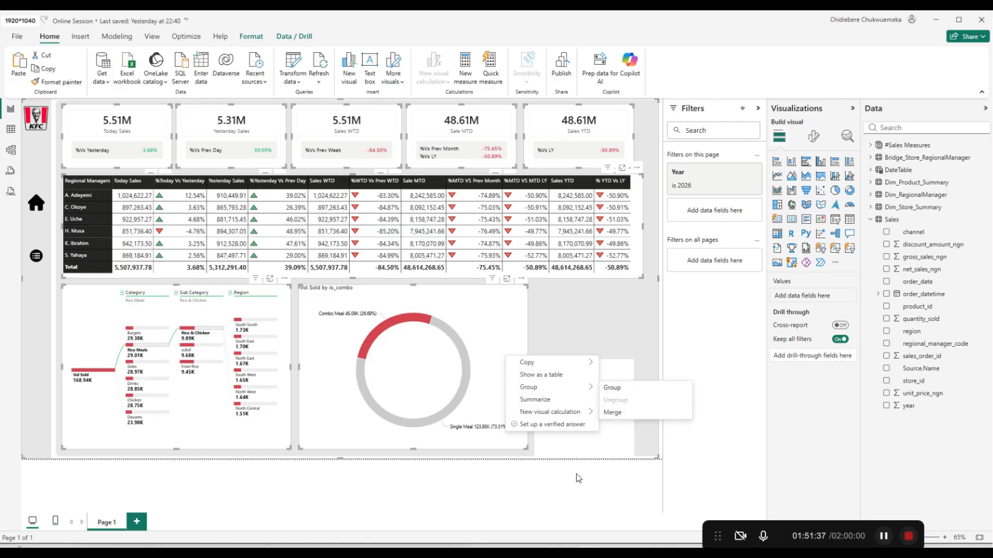
left_click(565, 490)
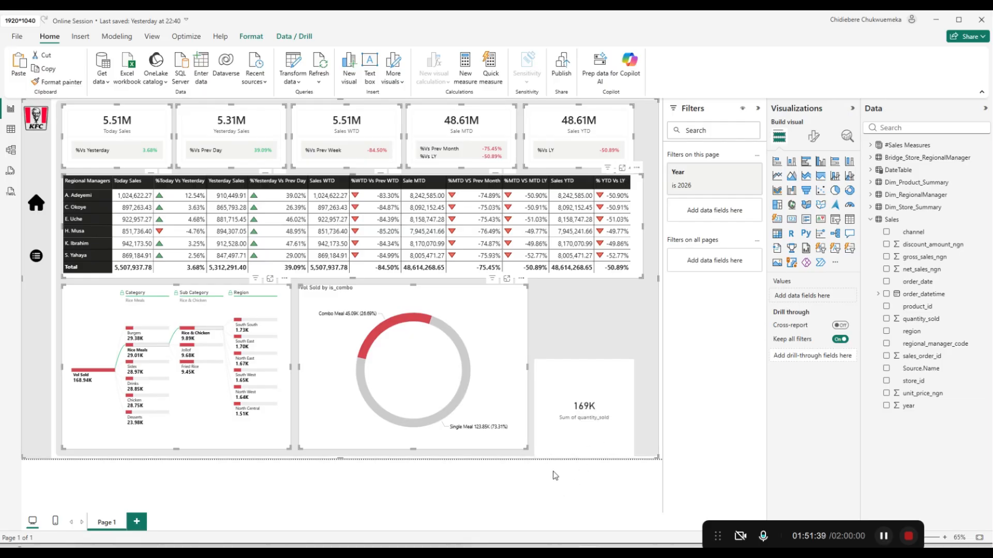
left_click(554, 472)
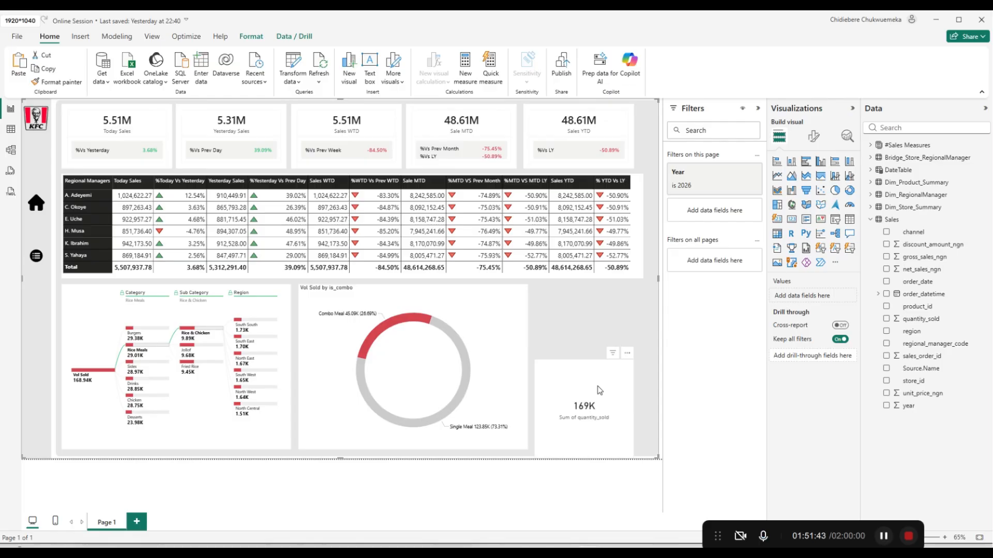
Ungroup the group holding the page background and quantity_sold card, and select the card and background shape separately.
right_click(649, 411)
mouse_move(659, 414)
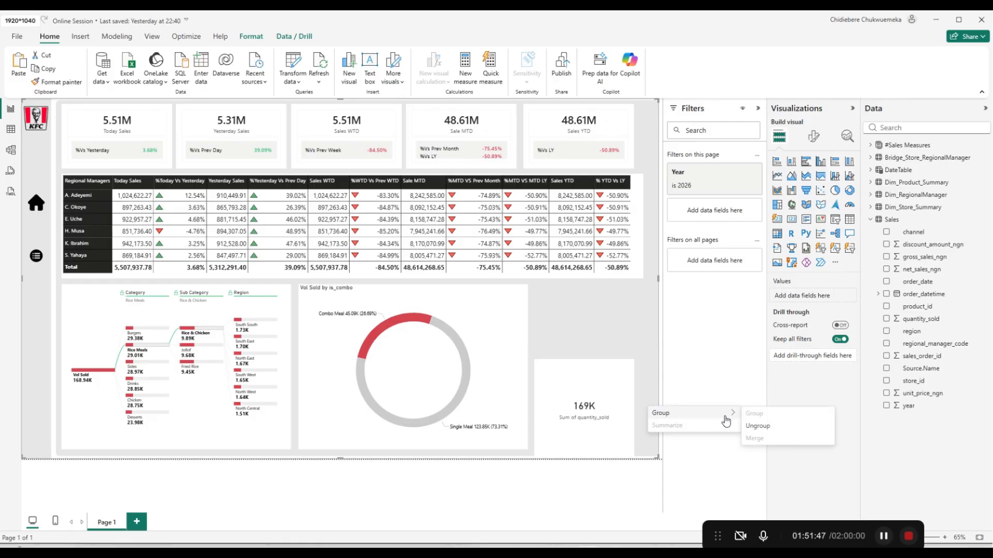
left_click(758, 426)
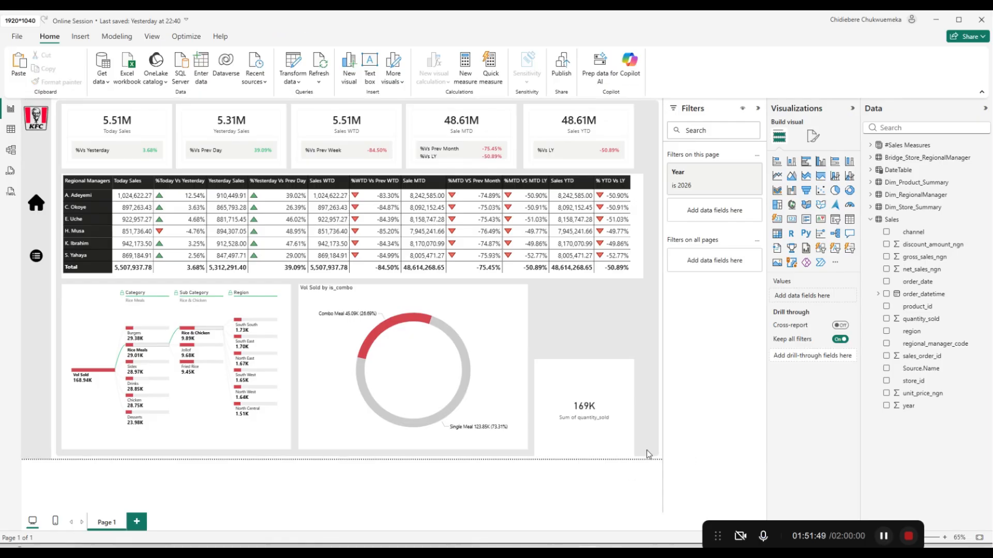
left_click(653, 430)
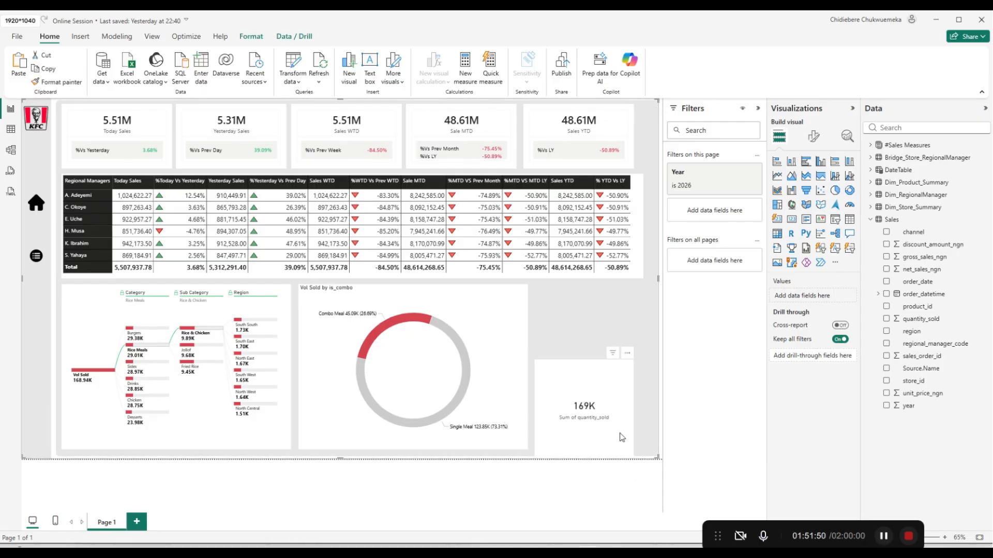
left_click(621, 437)
left_click(651, 437)
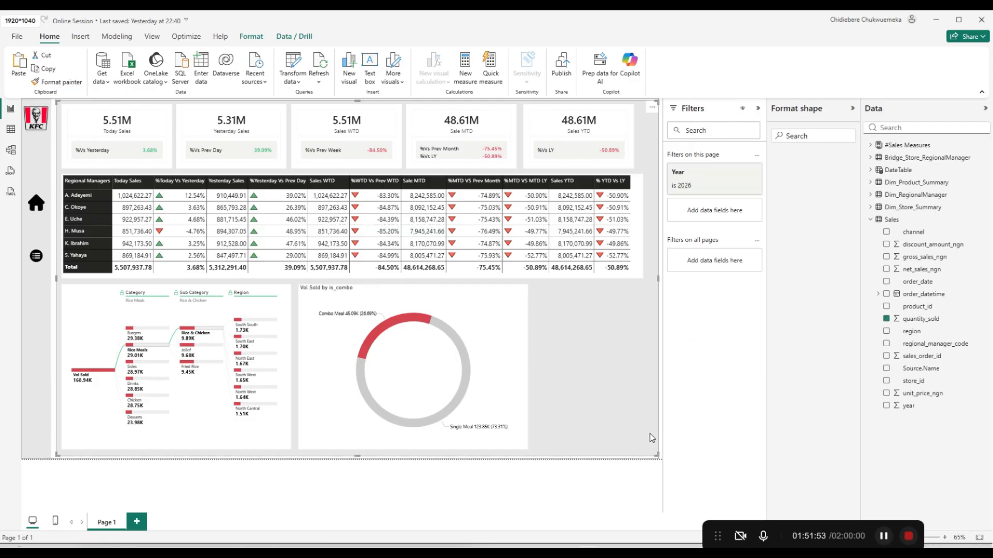
Reselect the remaining background group with the quantity_sold card and shift it slightly sideways on the page.
left_click(625, 483)
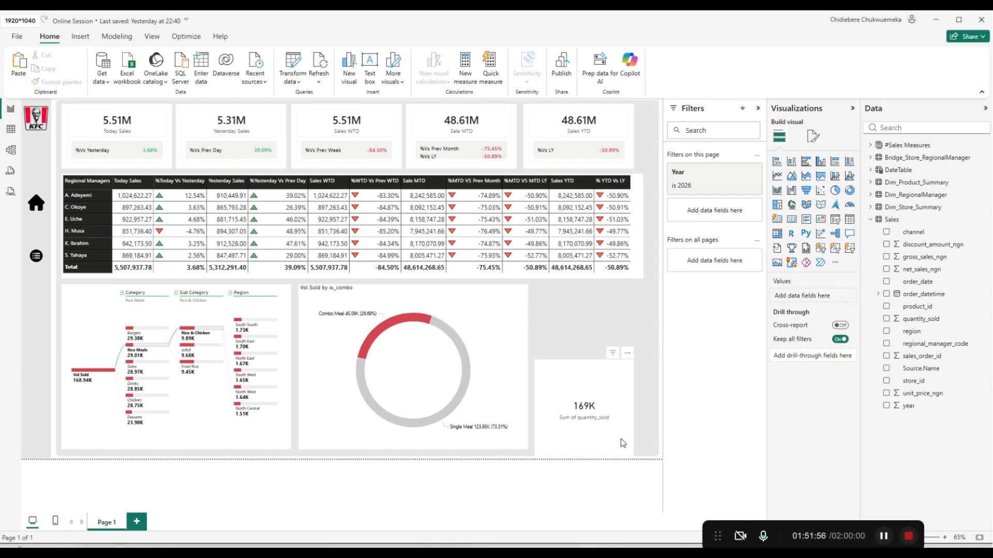
left_click(623, 443)
left_click(620, 489)
left_click(597, 442)
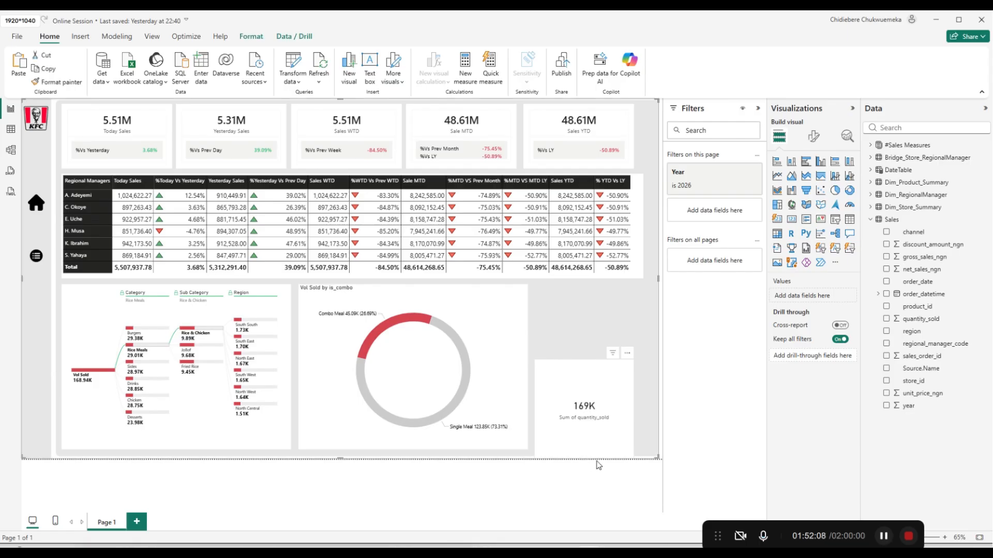
left_click_drag(572, 386, 678, 401)
left_click(624, 513)
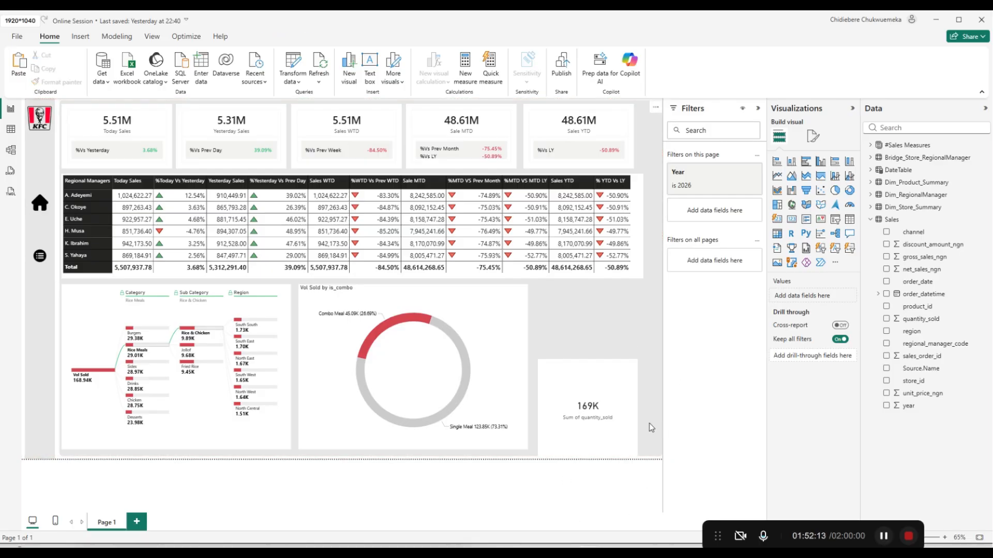
left_click(607, 435)
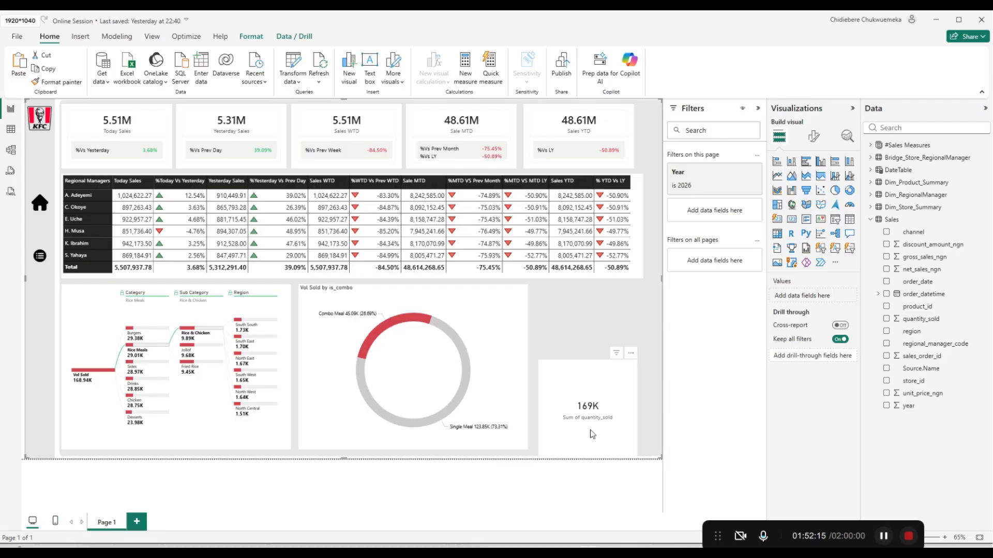
Ungroup the quantity_sold card from its group and move it onto the centre of the donut chart.
left_click(589, 431)
right_click(587, 430)
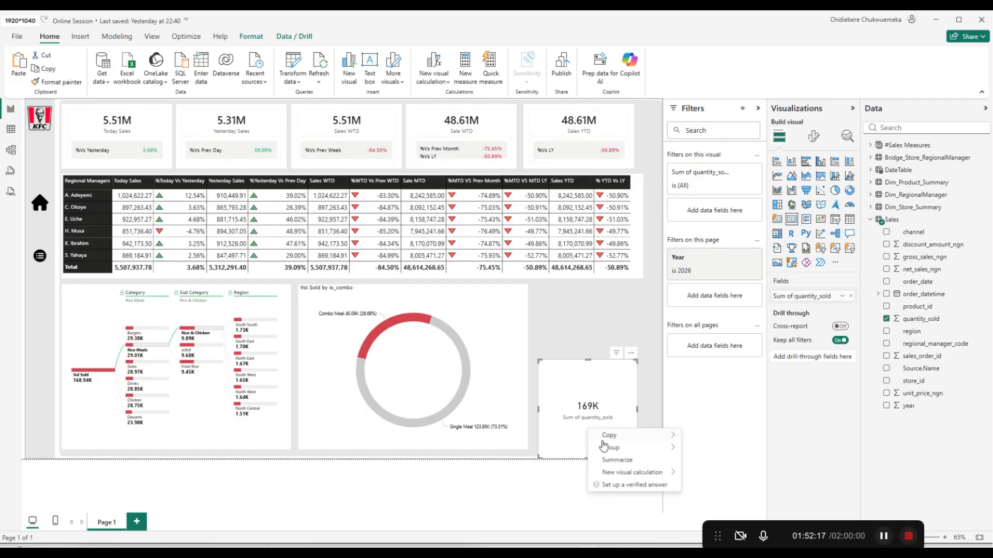
mouse_move(657, 448)
left_click(697, 462)
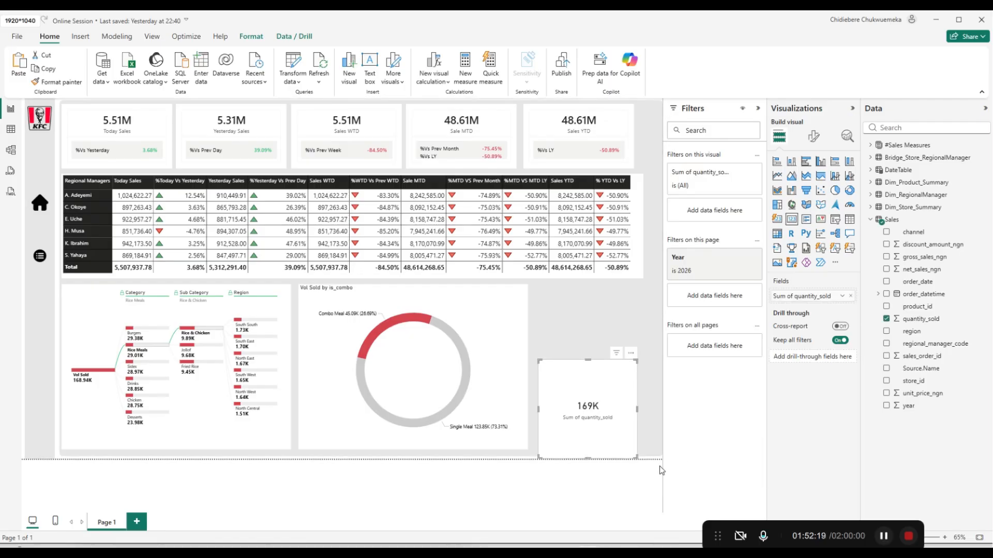
left_click(592, 484)
left_click(564, 443)
left_click_drag(564, 443, 411, 401)
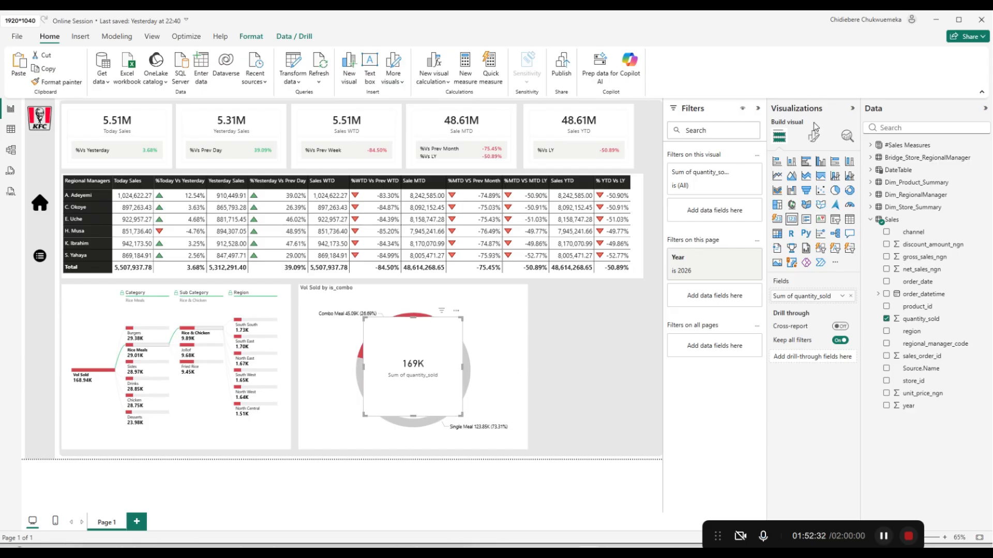
Set the card's category label colour to black and adjust the label's font size.
left_click(814, 136)
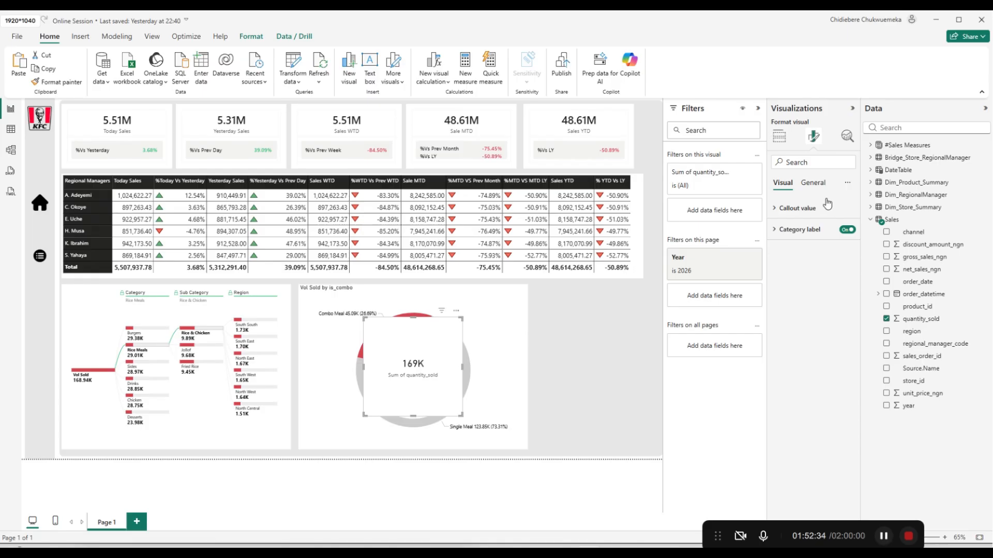
left_click(816, 231)
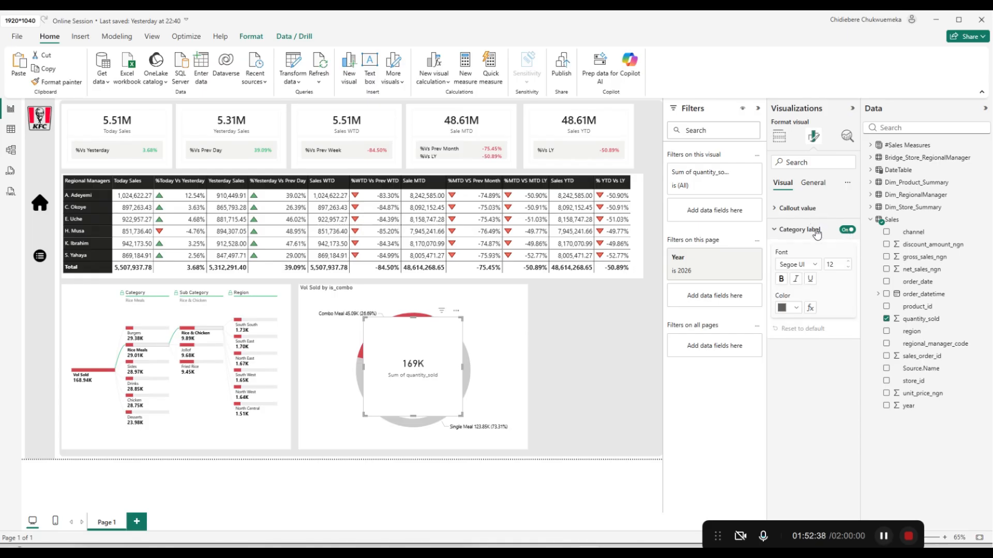
left_click(797, 309)
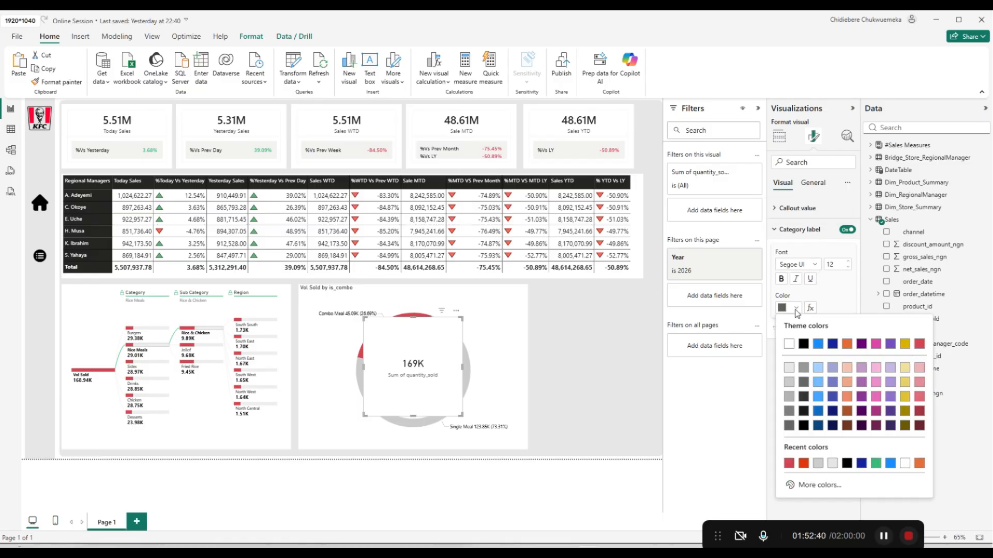
left_click(803, 345)
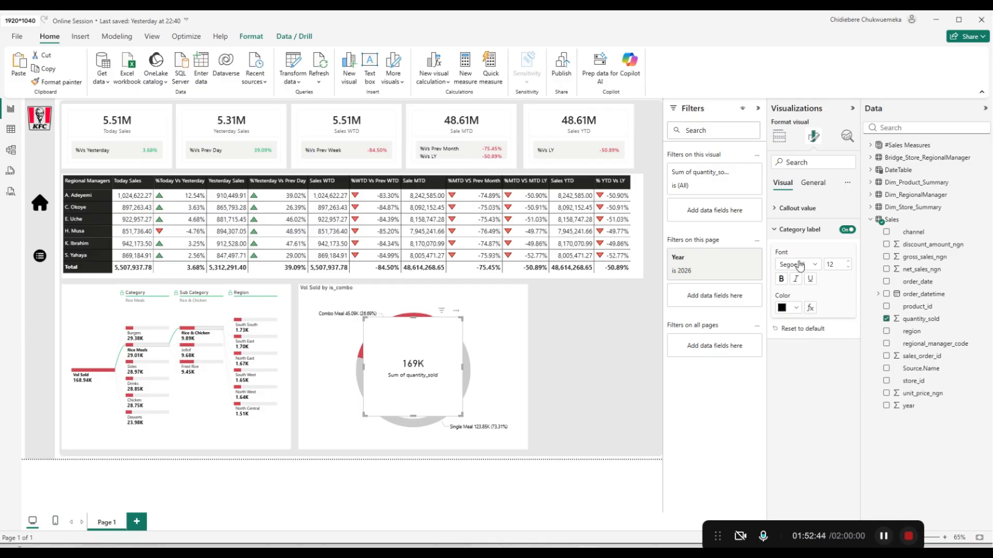
left_click(848, 262)
left_click(848, 262)
left_click(848, 269)
Rename the card's quantity_sold field to Volume Sold for this visual.
left_click(779, 136)
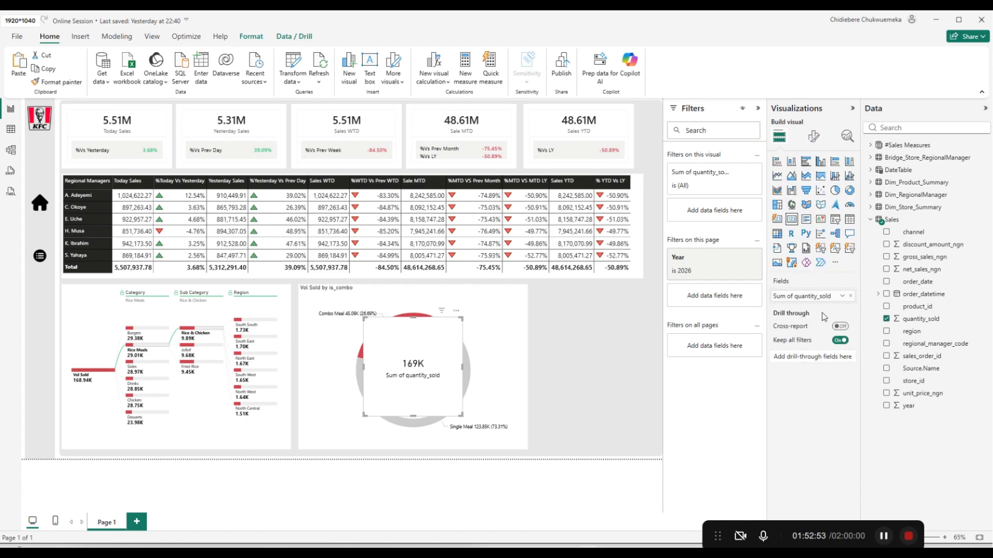
double_click(816, 298)
key("ctrl+a")
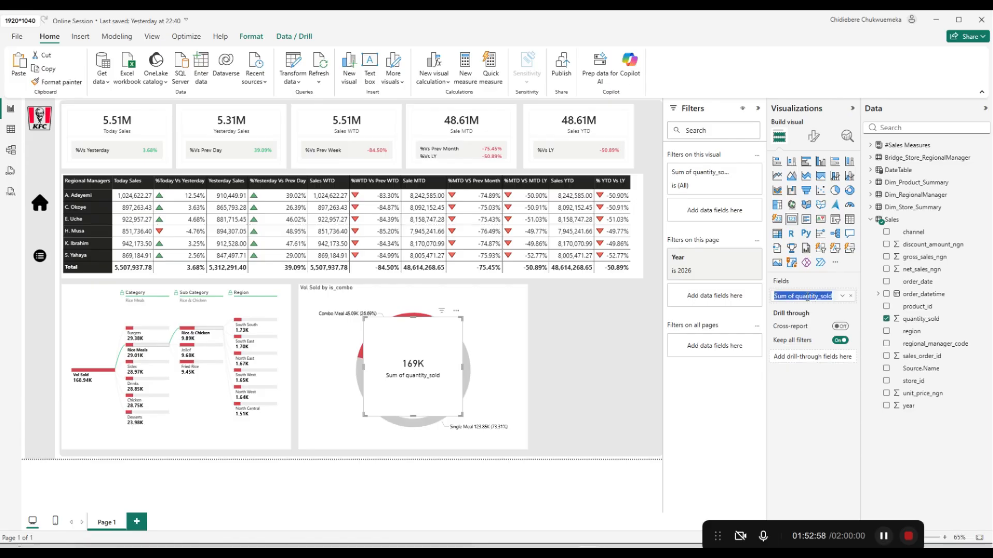
type("Volume Sold")
key("Return")
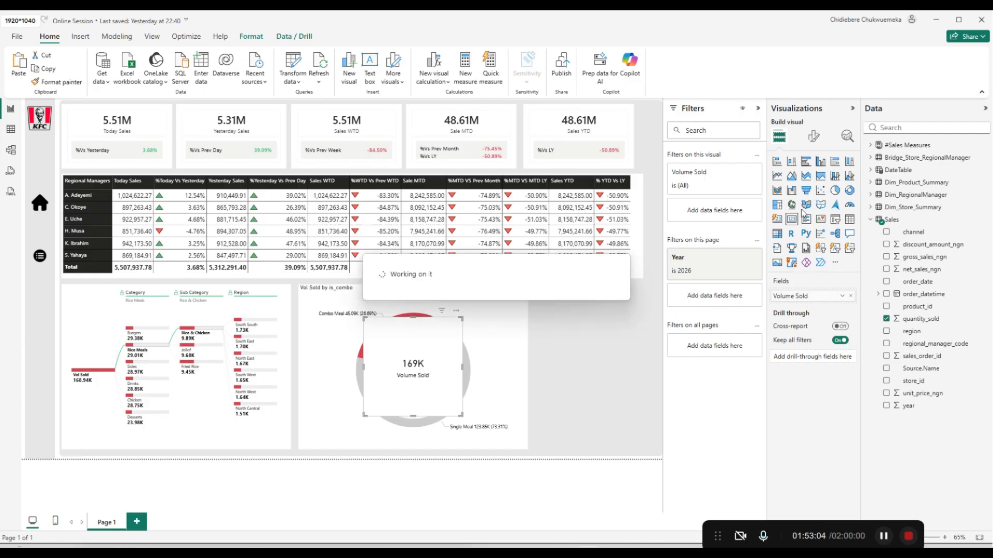
Set the Volume Sold card's callout value to a bold Segoe UI font at size 26.
left_click(815, 139)
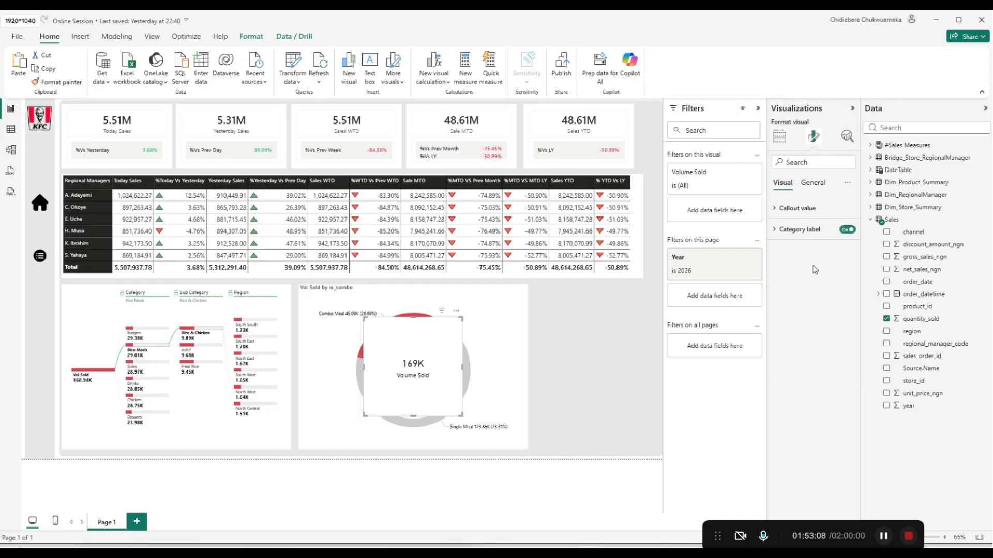
left_click(819, 209)
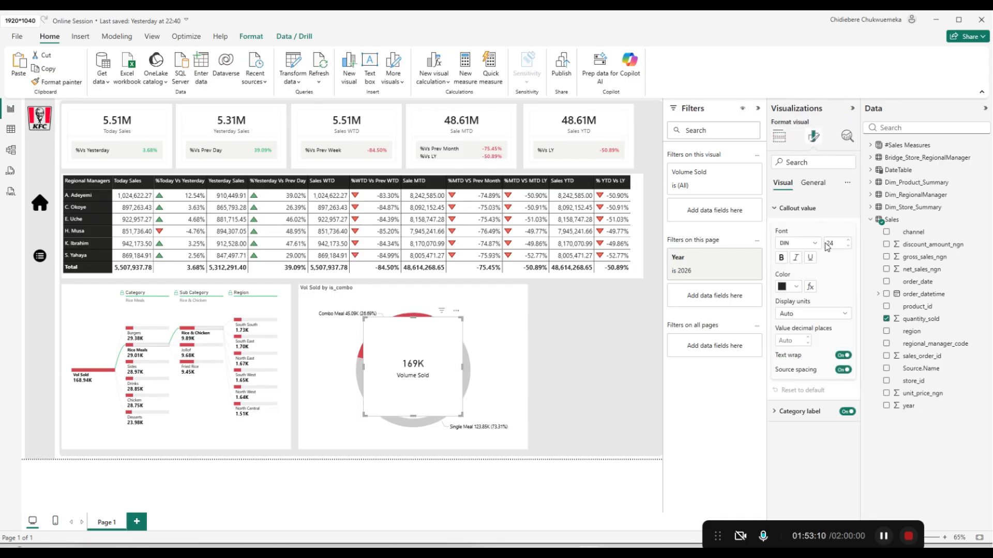
left_click(850, 240)
left_click(815, 244)
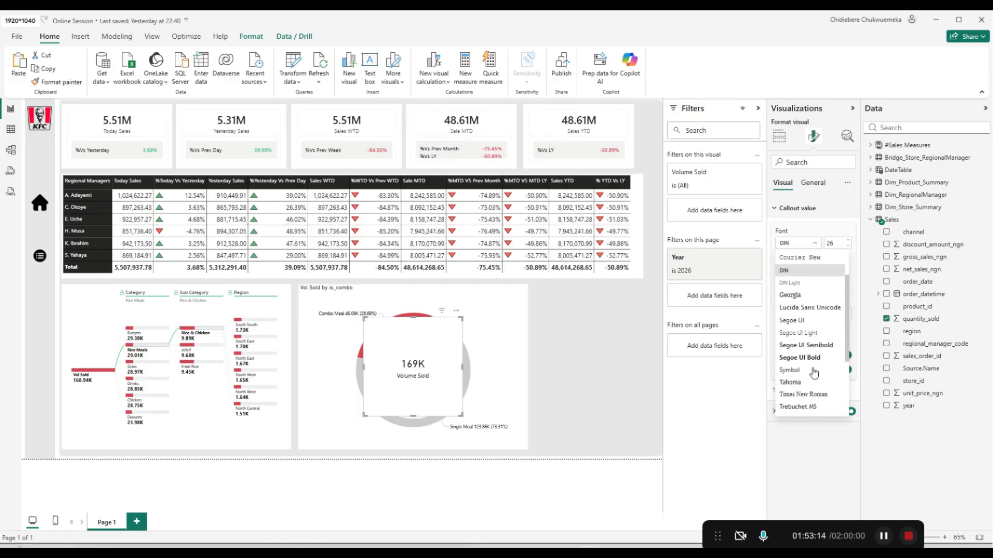
scroll(815, 362, "down", 1)
left_click(816, 337)
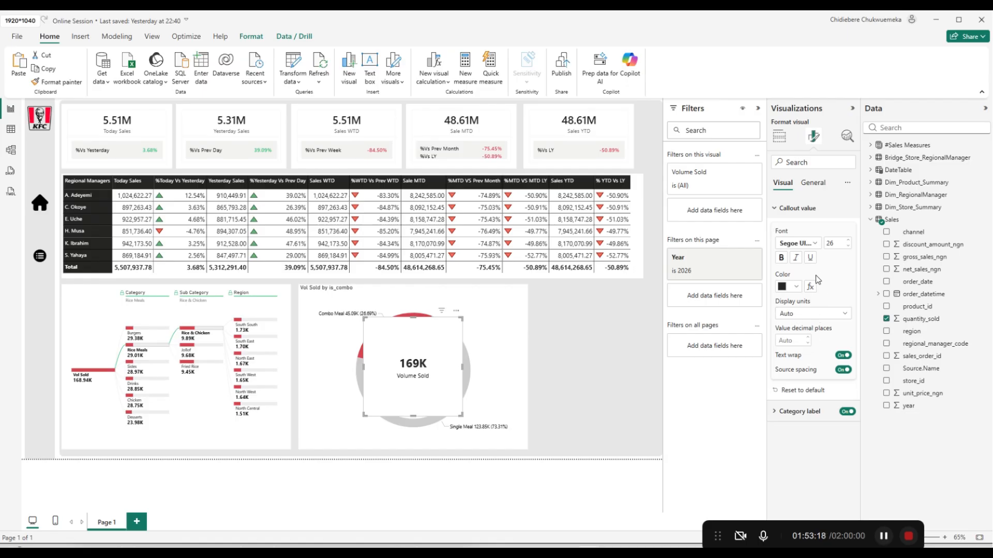
Colour the card's callout value black and show it with 2 decimal places.
left_click(794, 287)
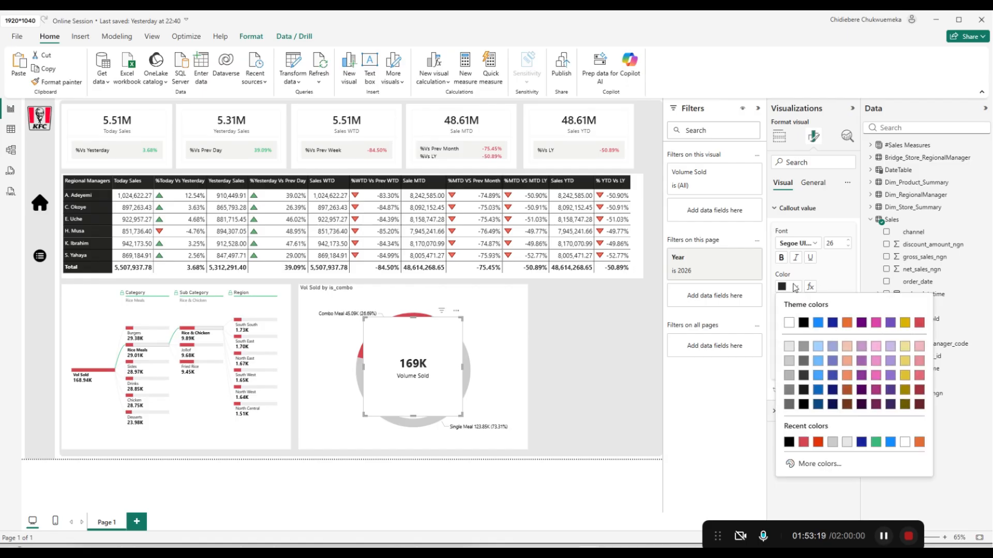
left_click(803, 323)
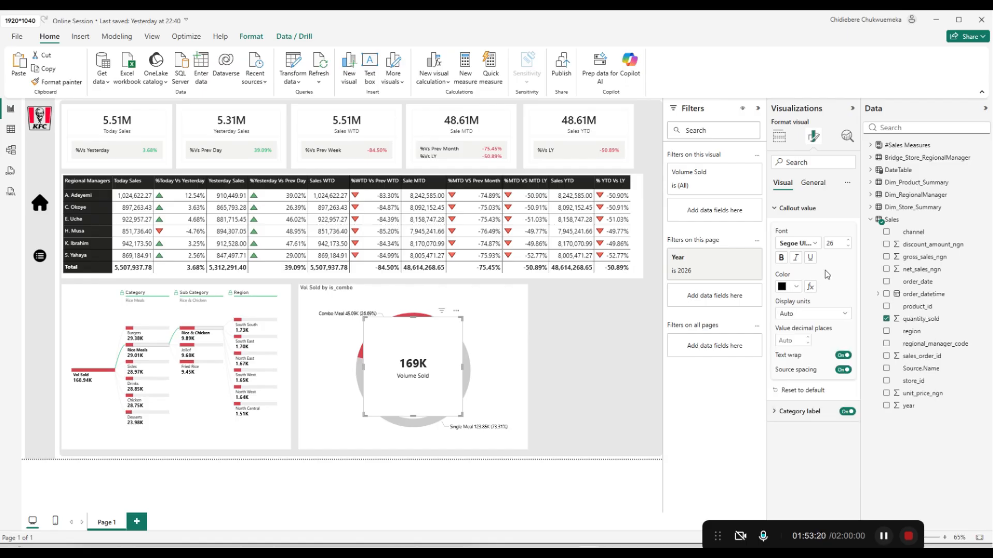
left_click(807, 337)
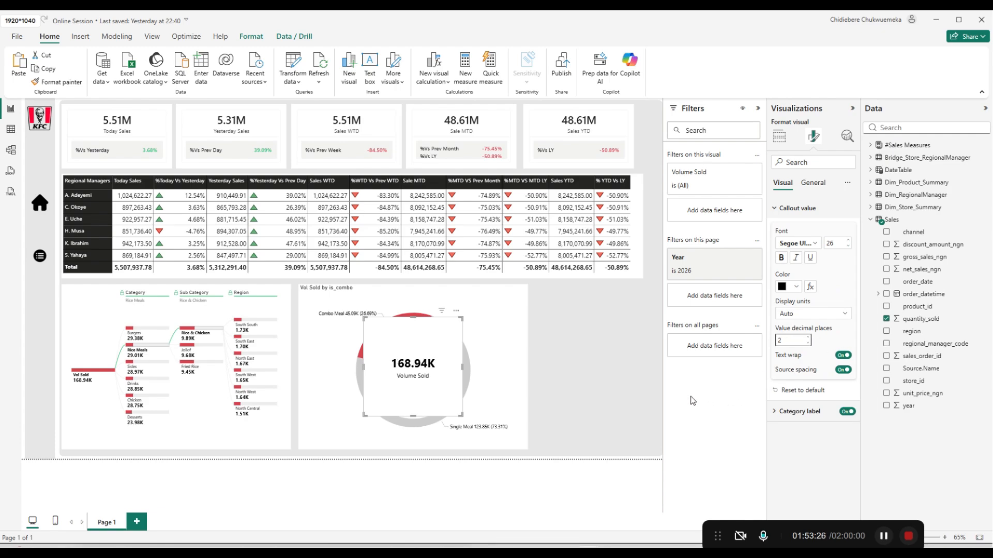
Nudge the Volume Sold card slightly down inside the donut ring and turn off its background.
left_click(453, 407)
left_click_drag(452, 405, 451, 408)
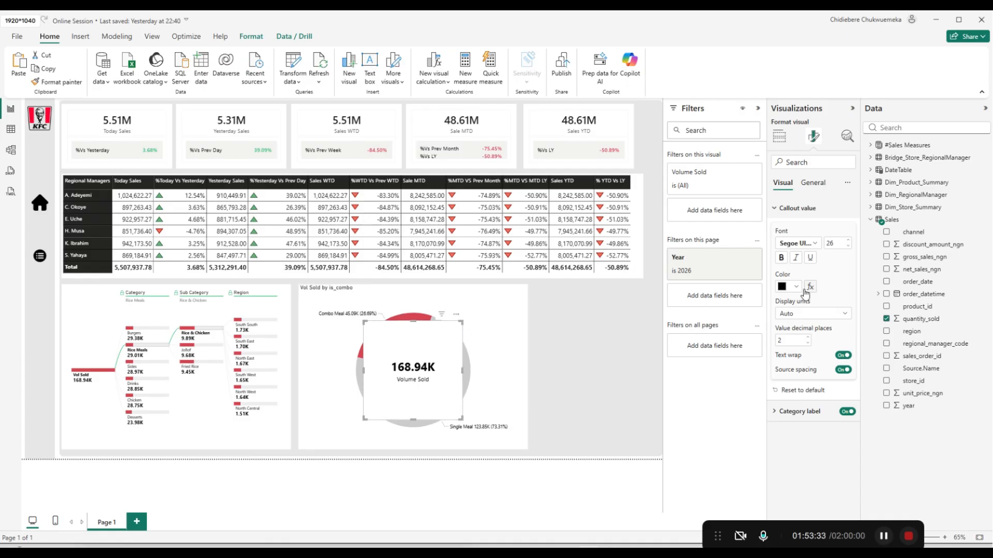
left_click(801, 208)
left_click(813, 183)
left_click(830, 253)
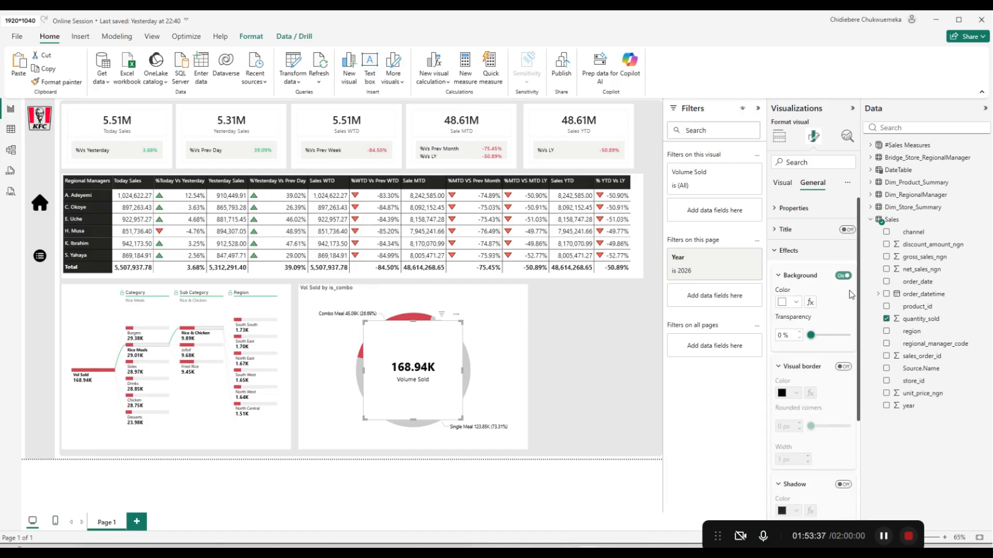
left_click(492, 485)
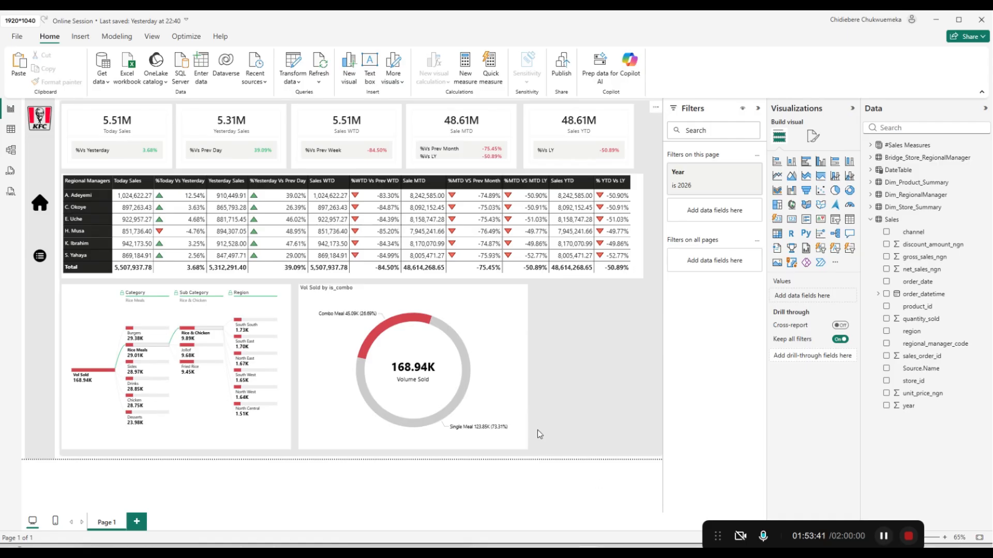
Group the is_combo donut chart with the Volume Sold card in its centre.
left_click(517, 401)
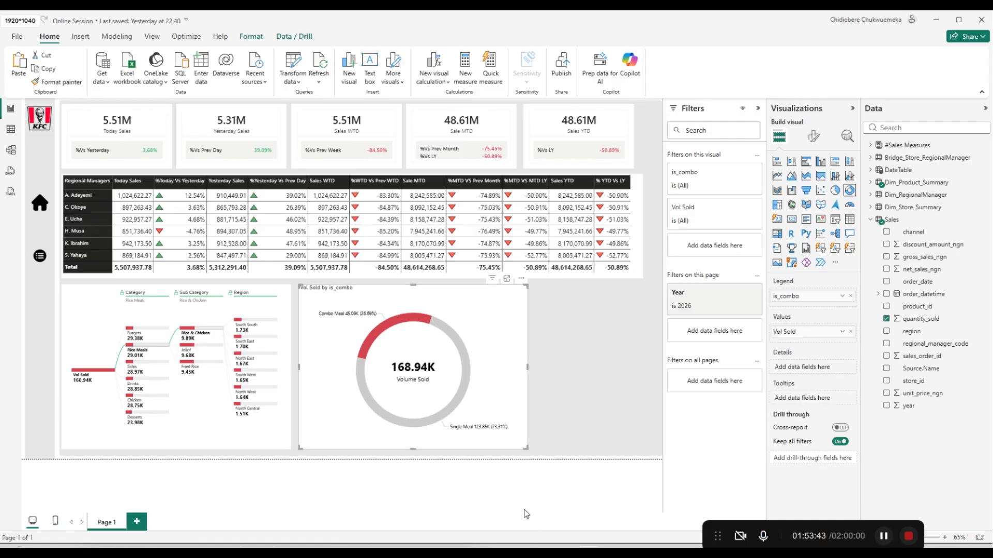
left_click(436, 478)
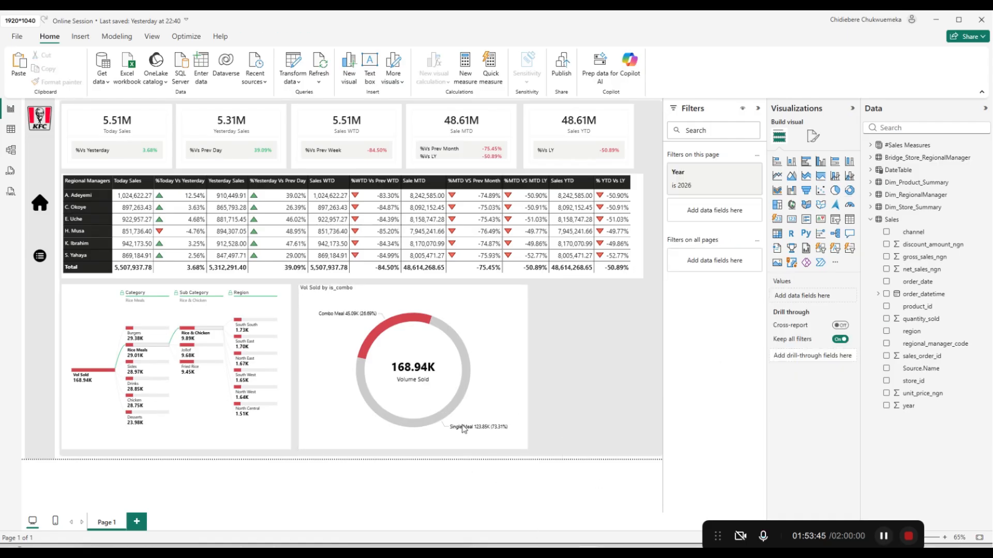
right_click(509, 380)
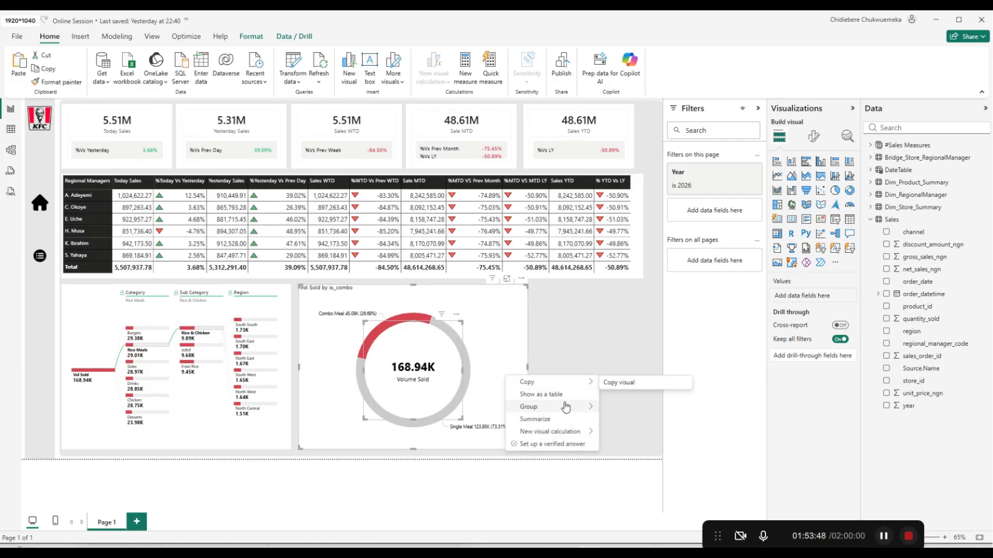
mouse_move(566, 408)
left_click(503, 488)
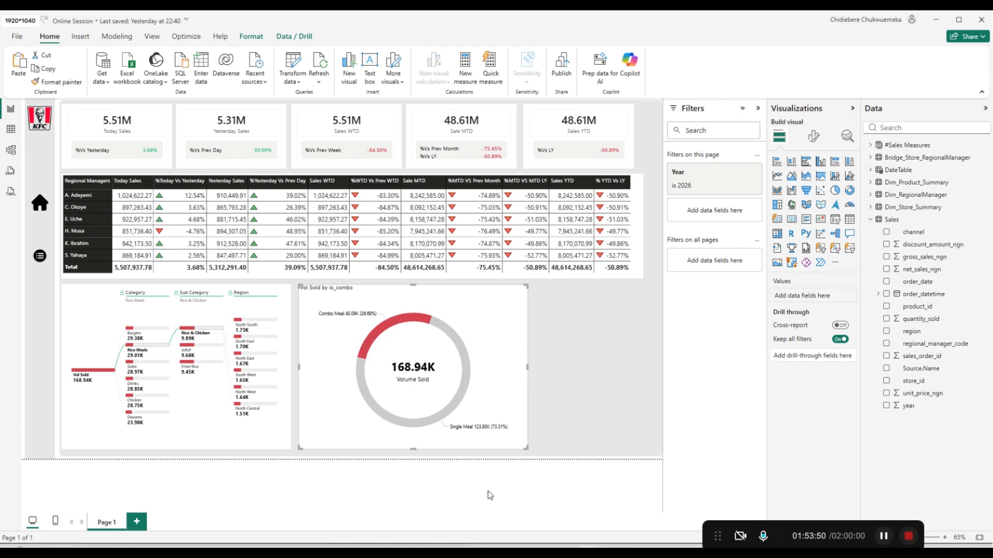
left_click(488, 492)
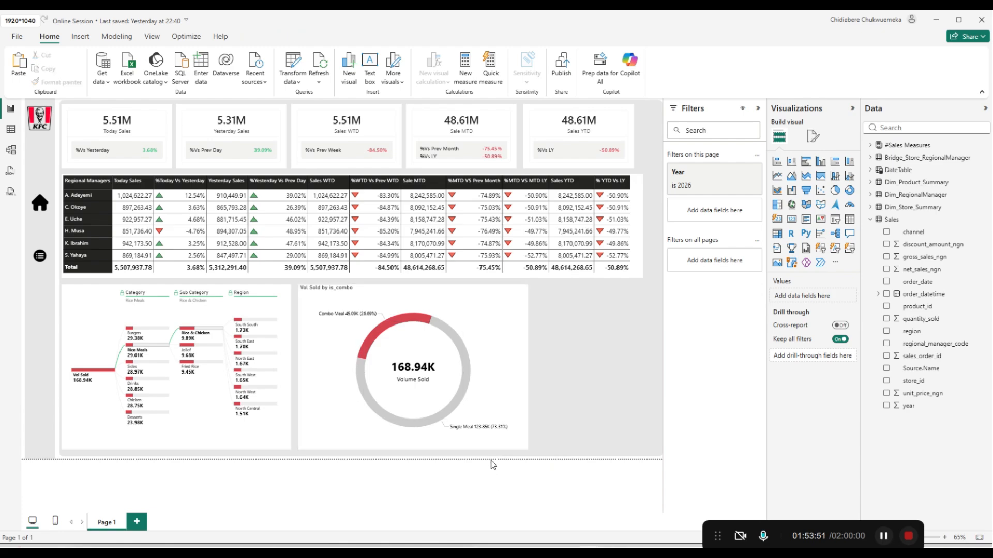
Enlarge the callout value of the grouped Volume Sold card to font size 36.
left_click(430, 386)
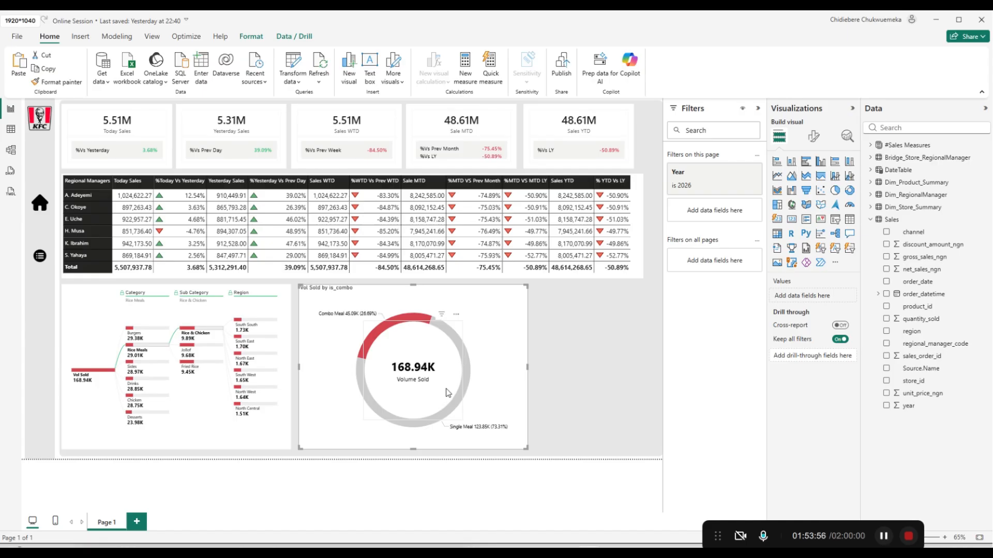
left_click(448, 393)
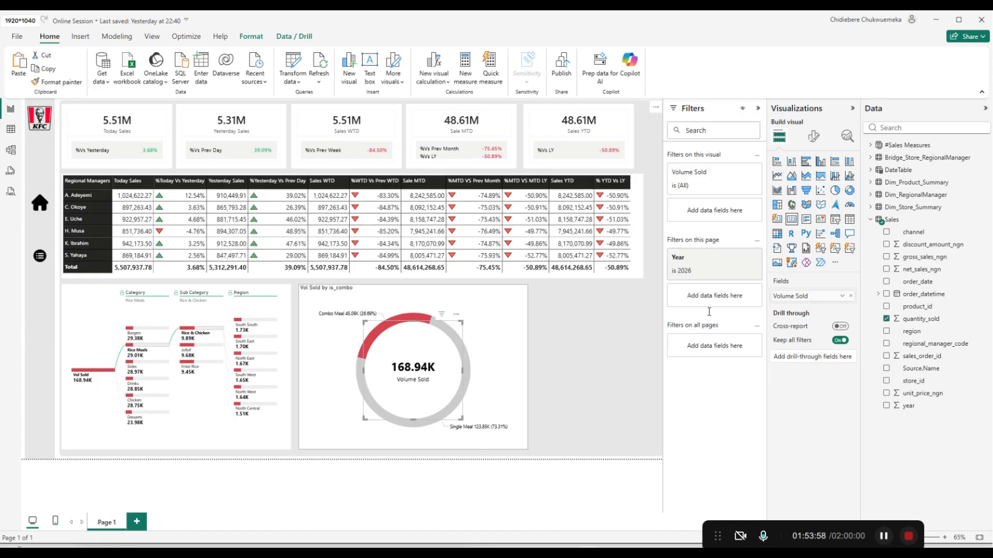
left_click(814, 137)
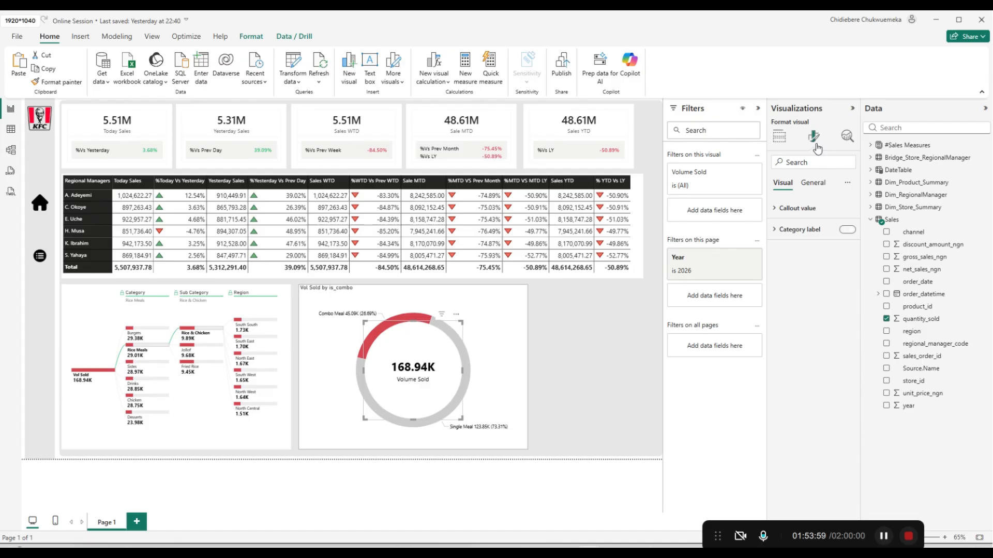
left_click(823, 210)
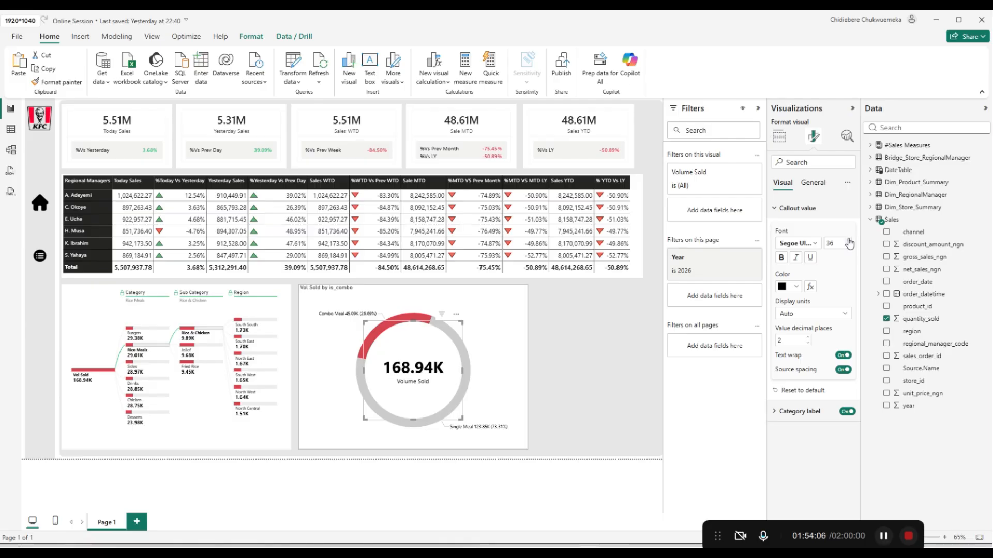
left_click(847, 243)
left_click(403, 506)
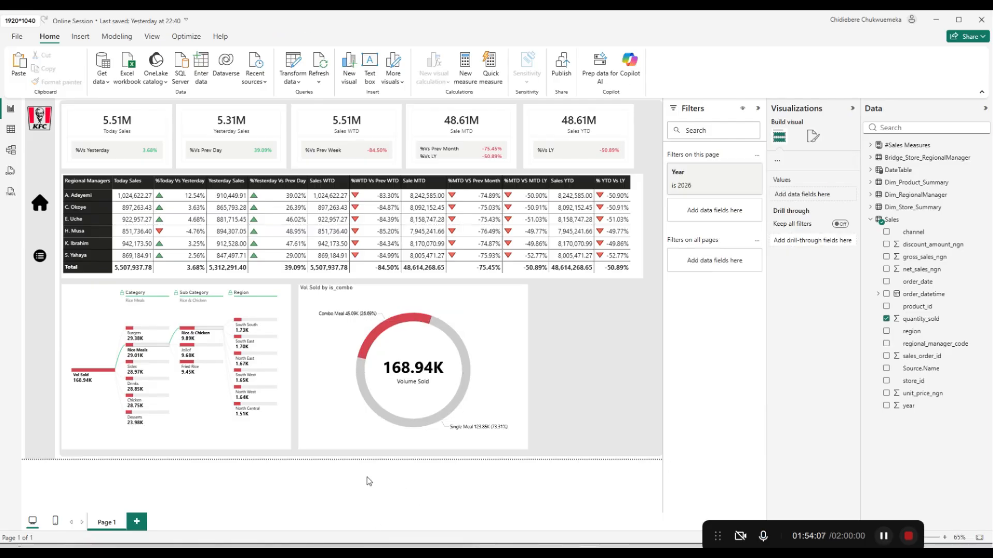
Narrow the decomposition tree slightly from its right edge and move the donut group left to sit close beside it.
left_click(289, 367)
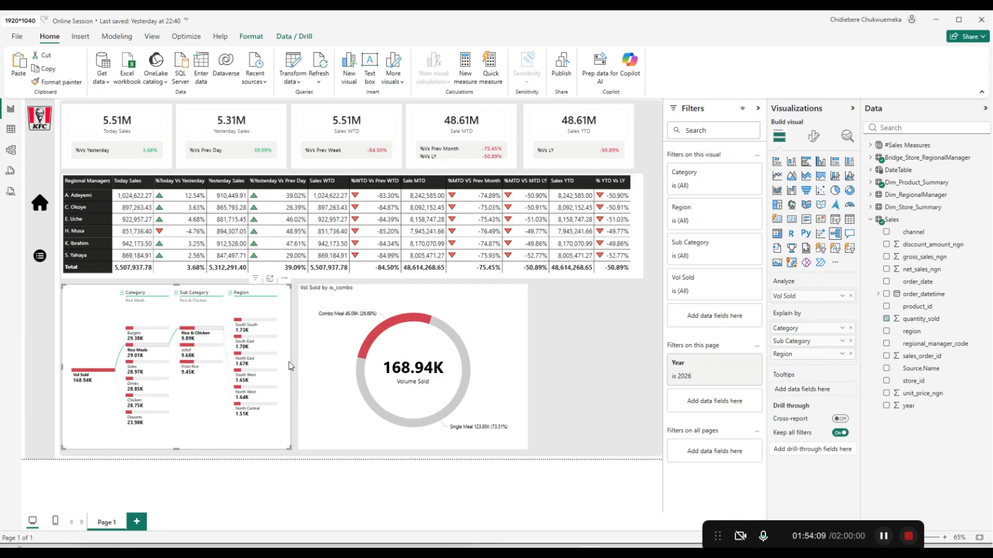
left_click_drag(291, 365, 275, 372)
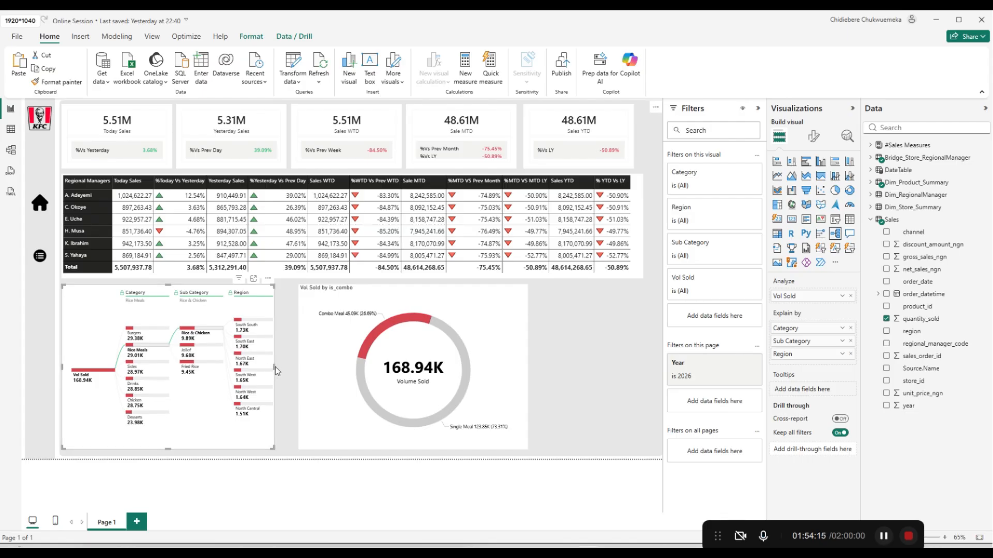
left_click_drag(275, 366, 315, 376)
left_click_drag(458, 373, 459, 372)
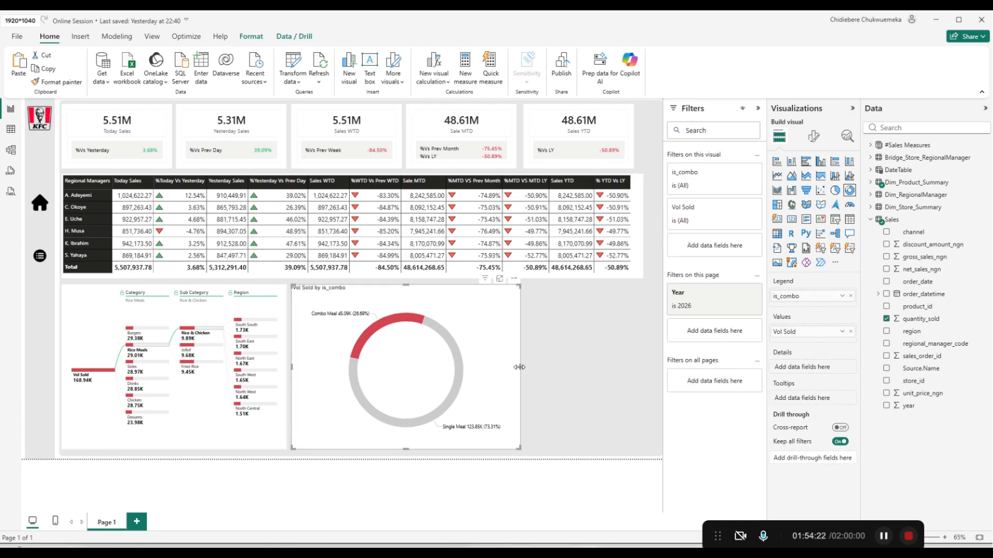
left_click_drag(520, 367, 490, 374)
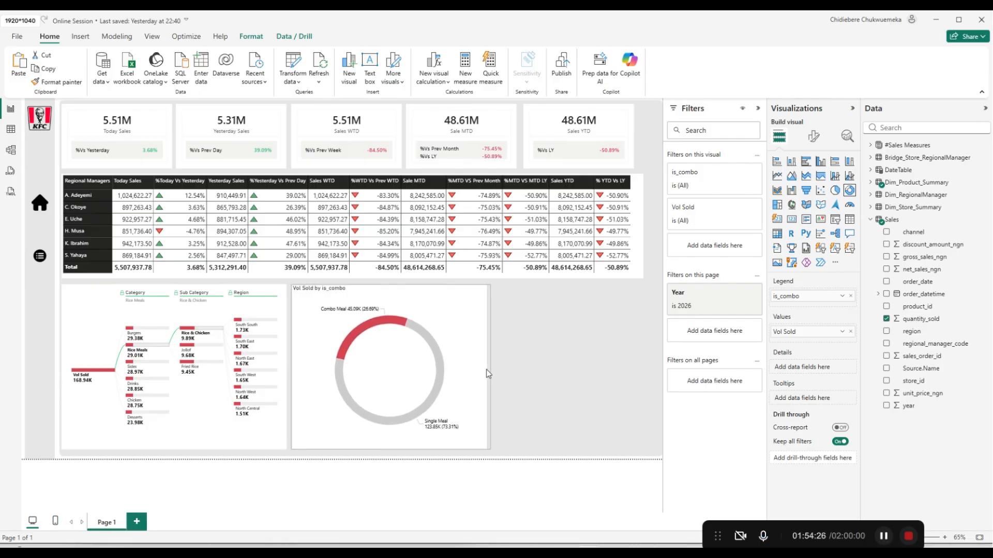
left_click_drag(486, 369, 482, 370)
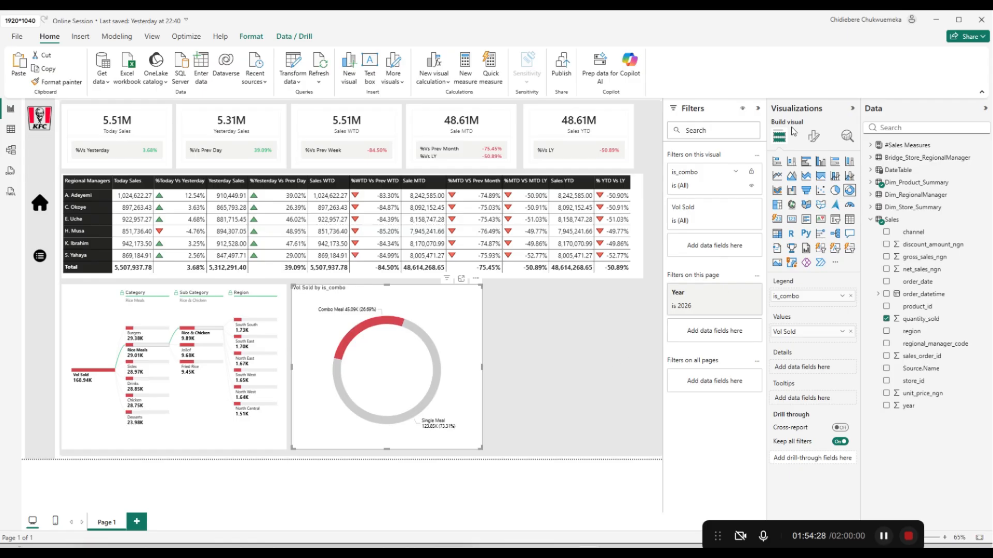
left_click(814, 136)
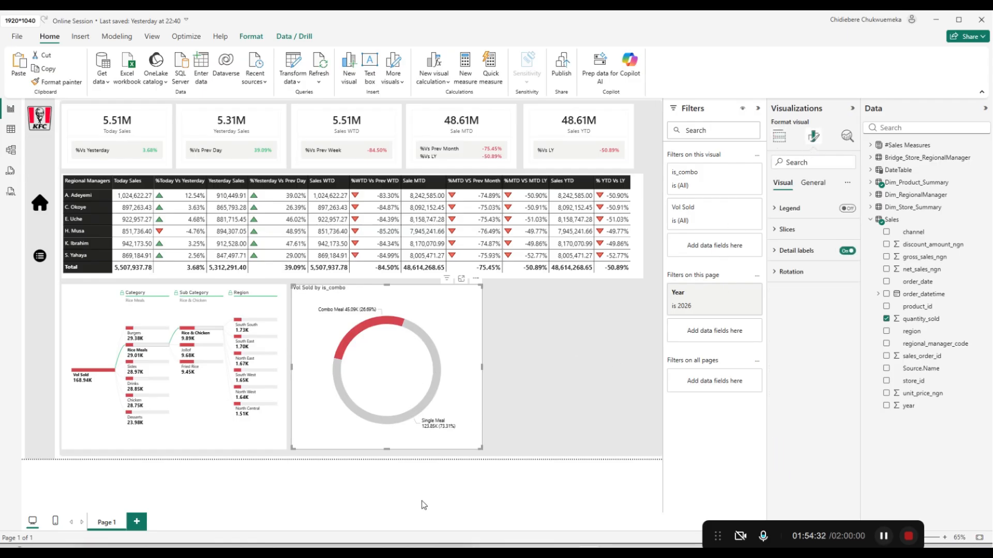
key("ctrl+z")
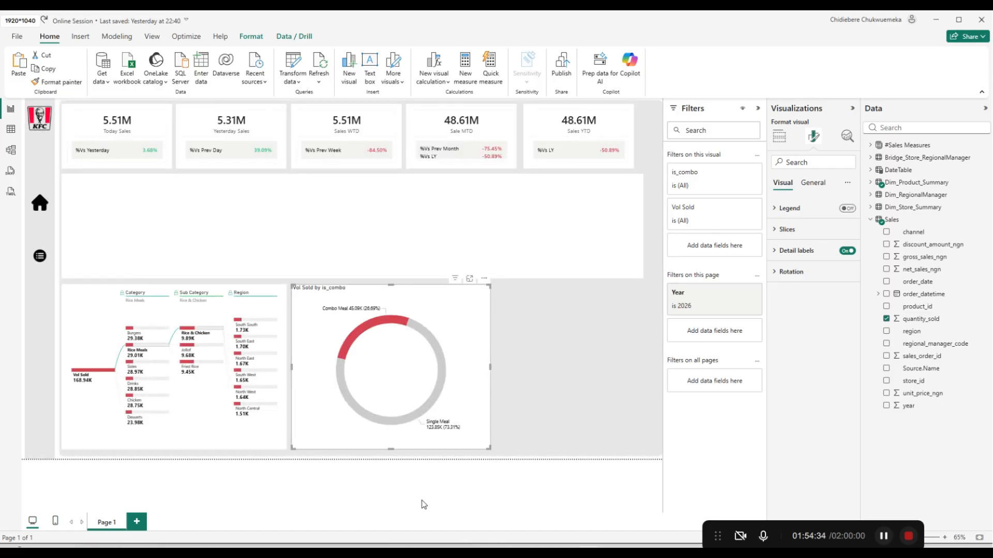
key("ctrl+z")
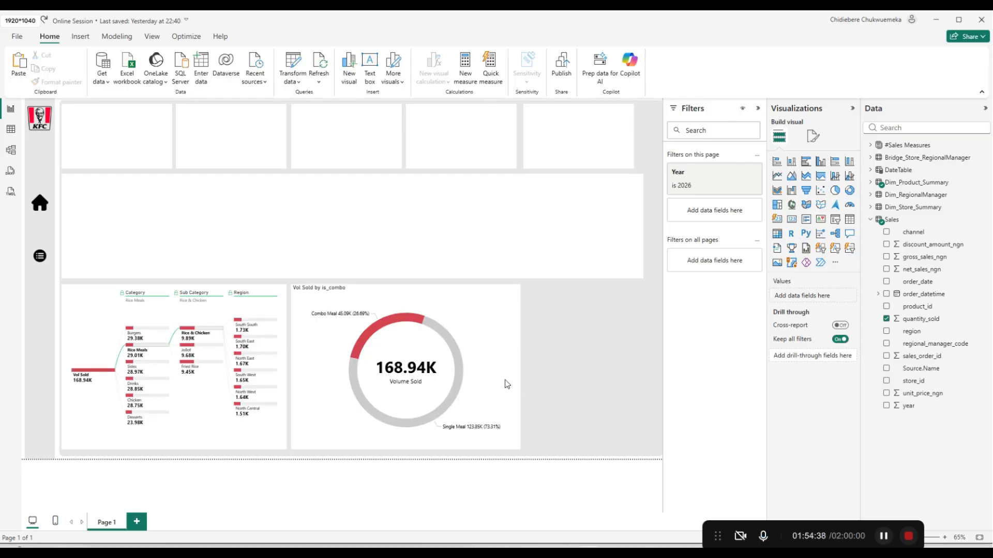
Narrow the whole donut and card group from its right edge to free space beside it for another visual.
left_click(509, 369)
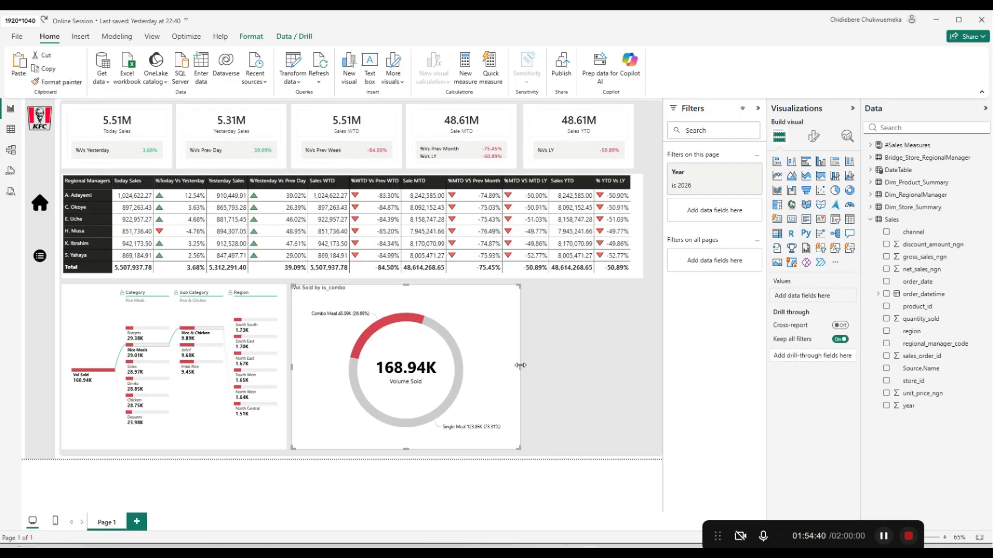
left_click_drag(520, 367, 488, 370)
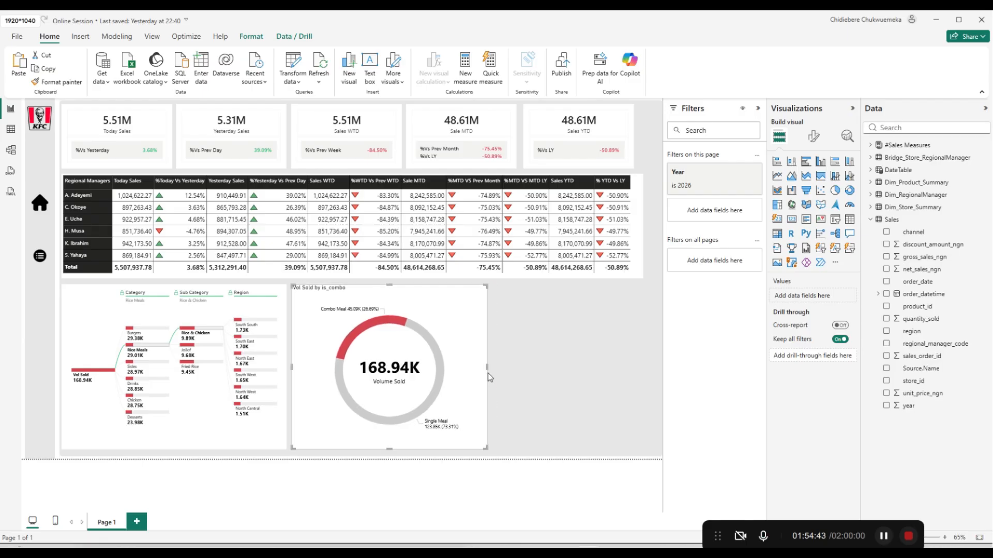
left_click(480, 495)
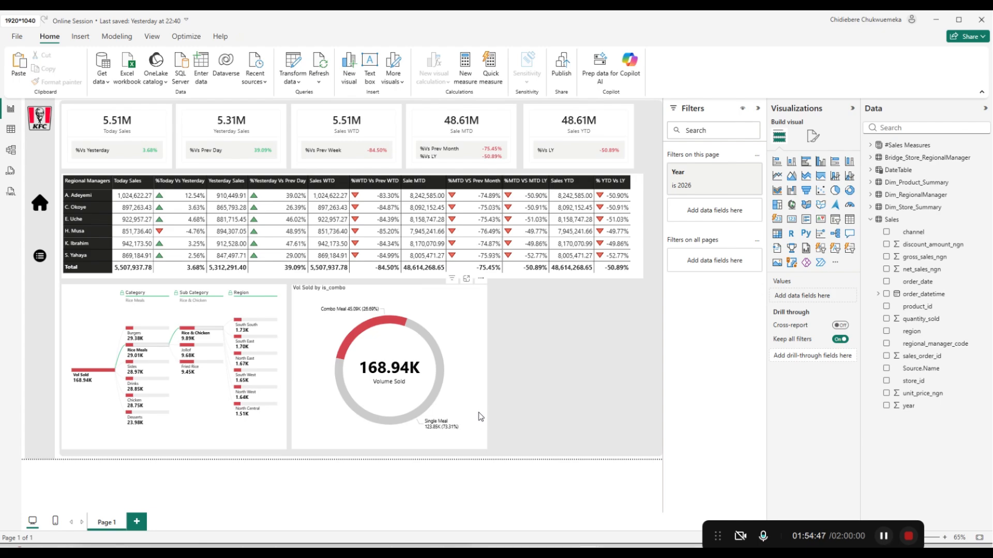
left_click(486, 359)
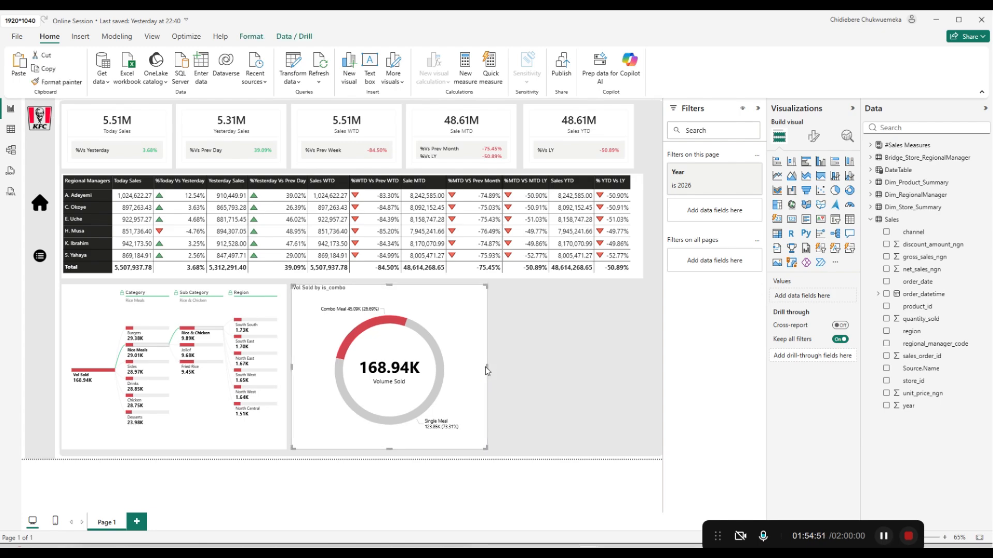
left_click_drag(487, 370, 477, 371)
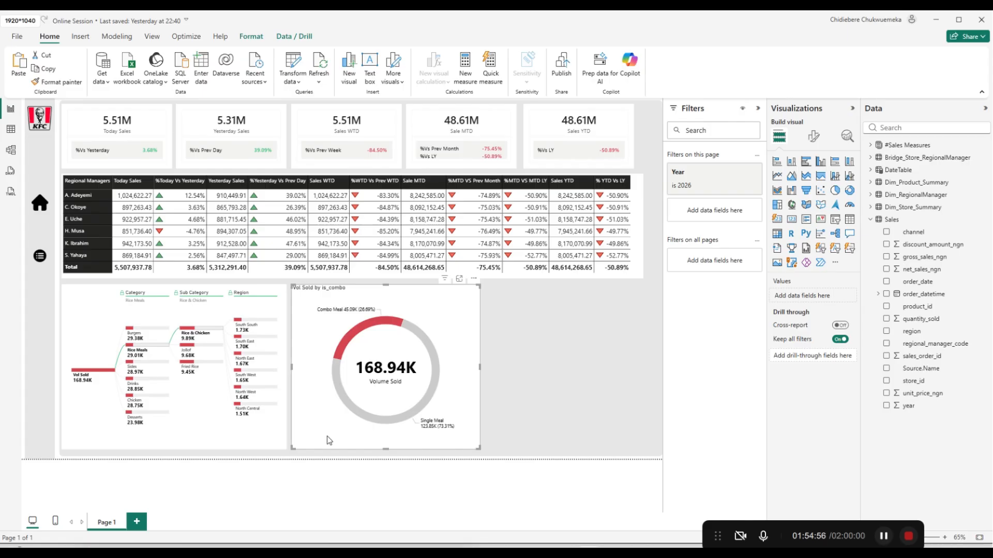
Duplicate the donut and card group and place the copy in the empty space to its right, then reselect the original group.
key("ctrl+c")
key("ctrl+v")
left_click_drag(333, 436, 602, 437)
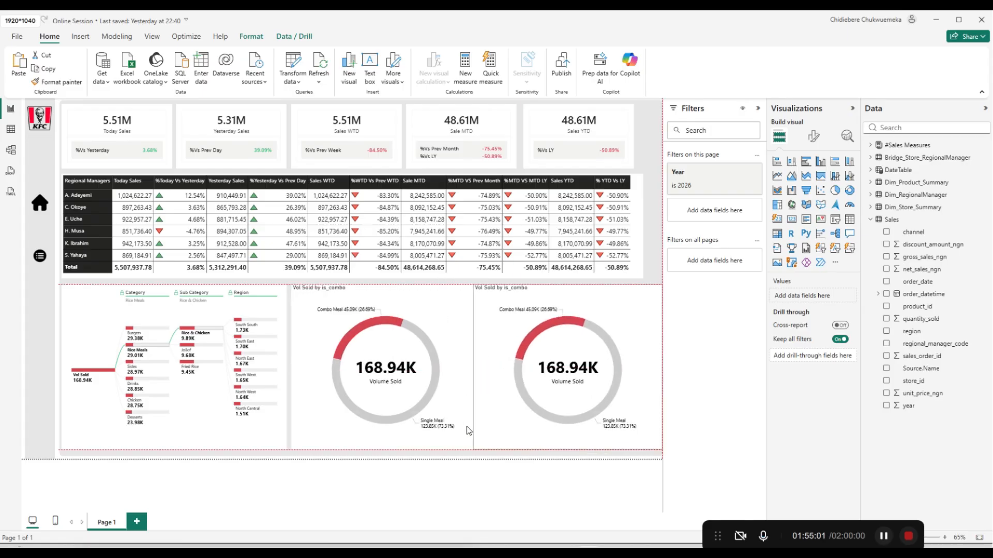
left_click(471, 374)
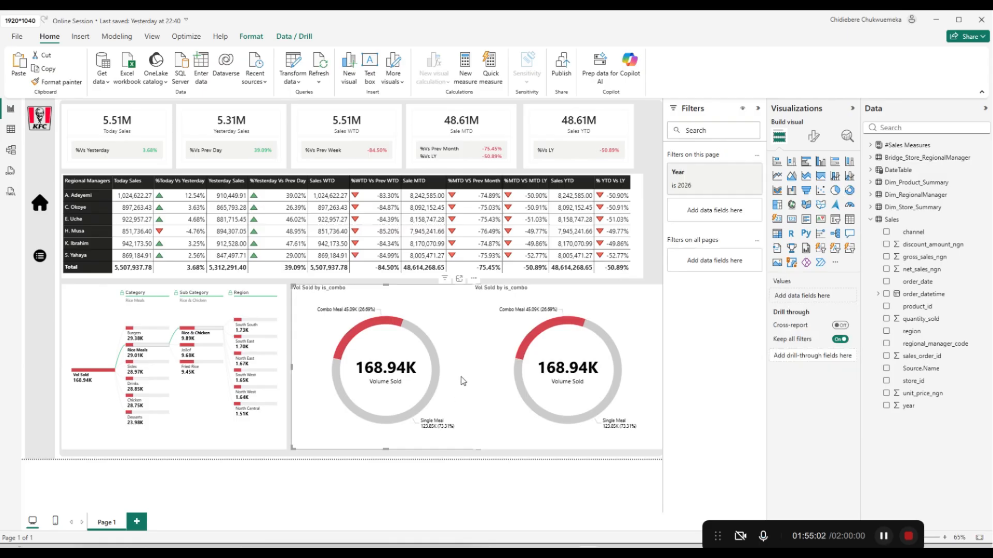
Narrow the original donut and card group so a small gap separates it from the duplicated group.
left_click(458, 458)
left_click(460, 444)
mouse_move(298, 369)
left_mouse_down()
mouse_move(322, 384)
mouse_move(306, 383)
left_mouse_up()
Delete the Volume Sold card from the centre of the duplicated donut.
left_click(492, 417)
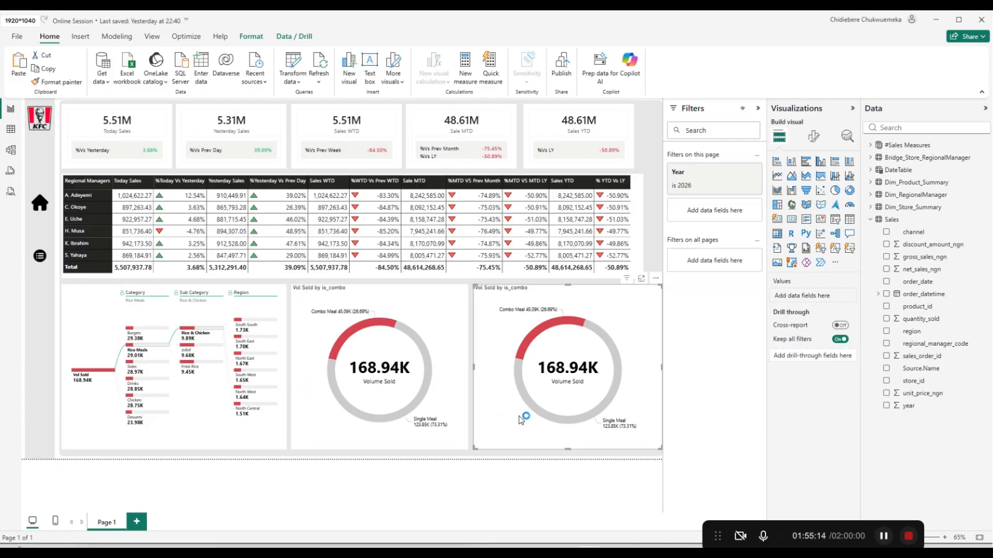
left_click(595, 386)
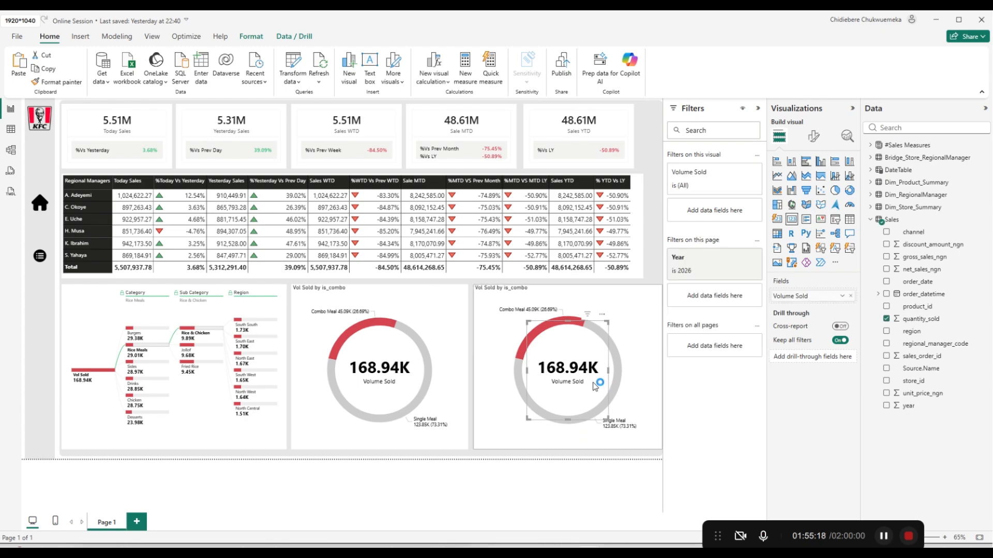
key("Delete")
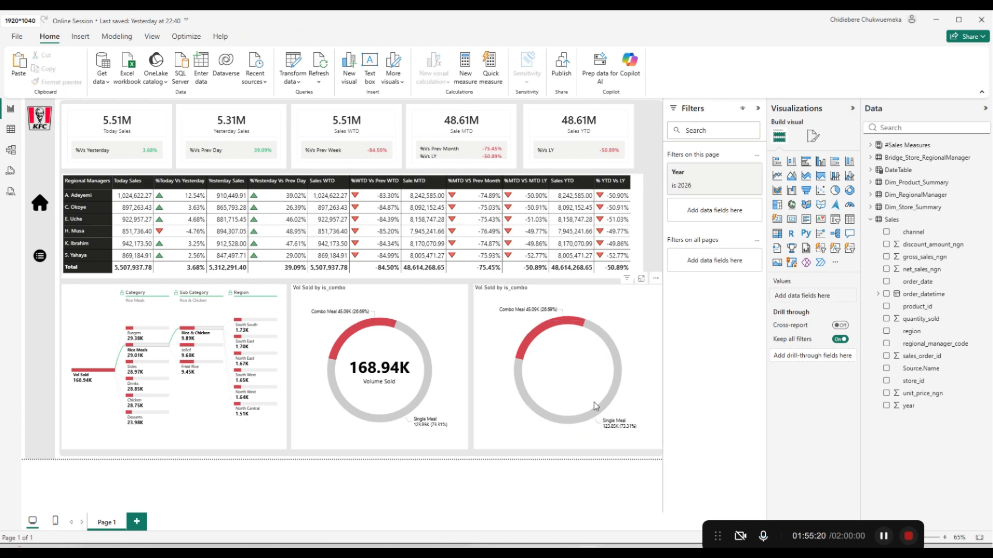
Remove is_combo from the legend of the duplicated donut chart.
left_click(646, 393)
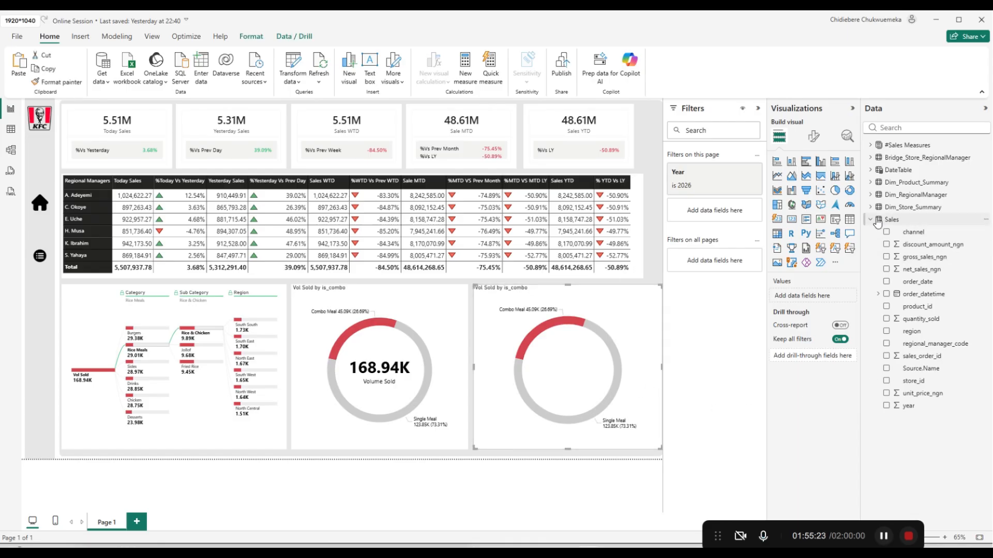
left_click(814, 144)
left_click(779, 137)
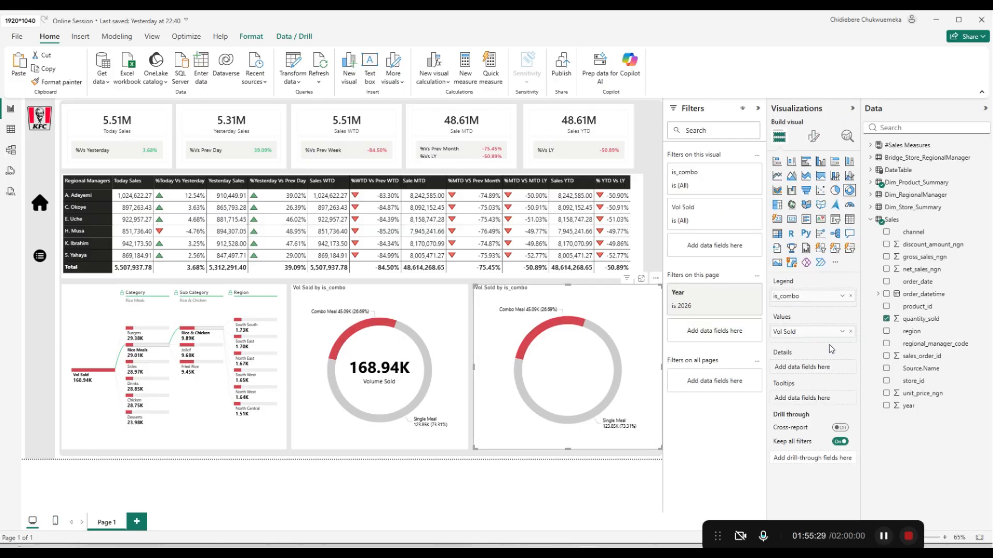
left_click(851, 296)
Convert the duplicated donut into a line and clustered column chart with Day_Of_Week from DateTable on the X-axis.
left_click(871, 220)
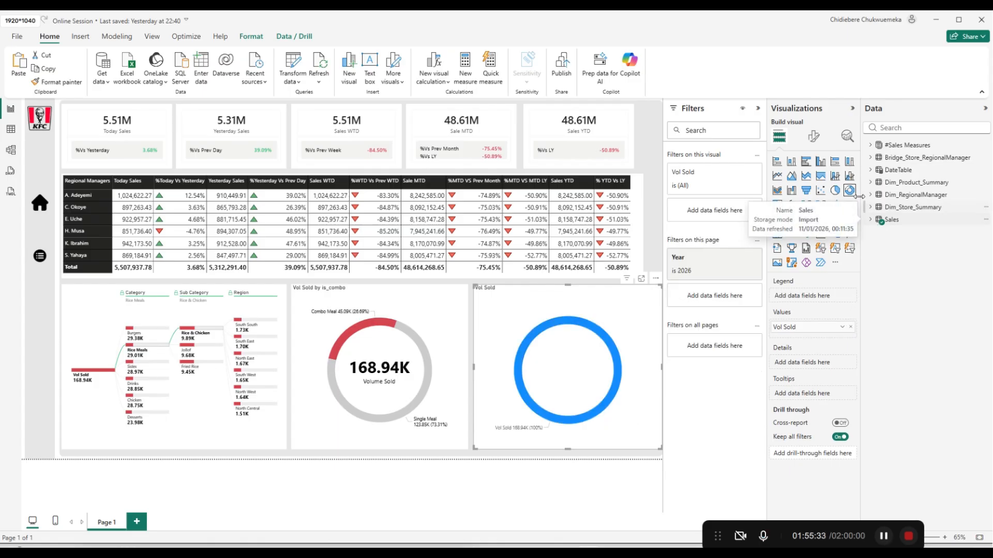
left_click(849, 177)
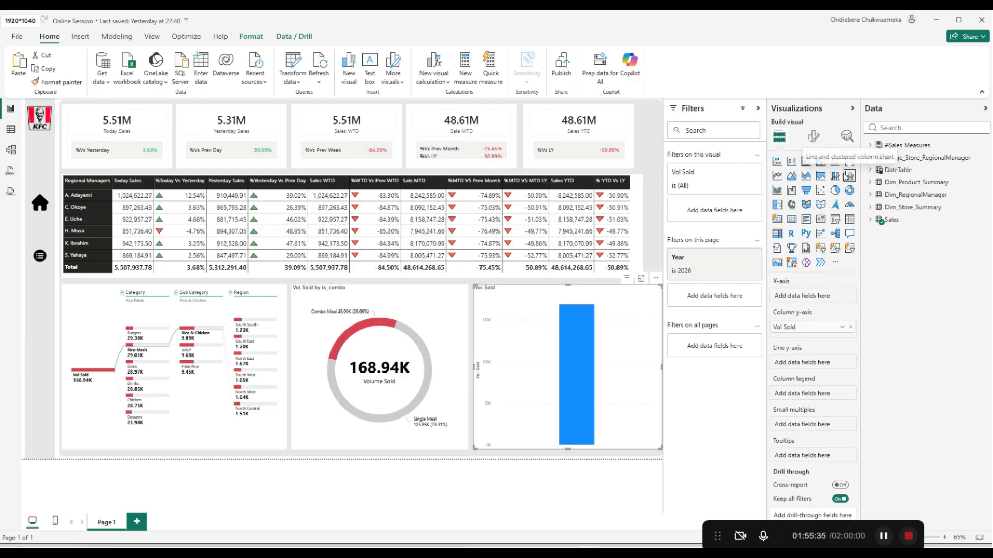
left_click(871, 170)
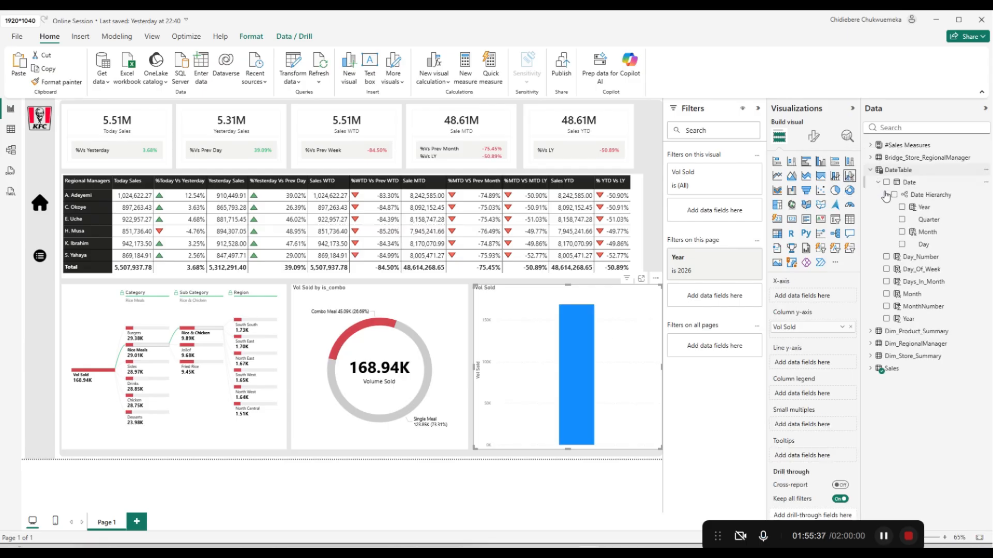
left_click(887, 270)
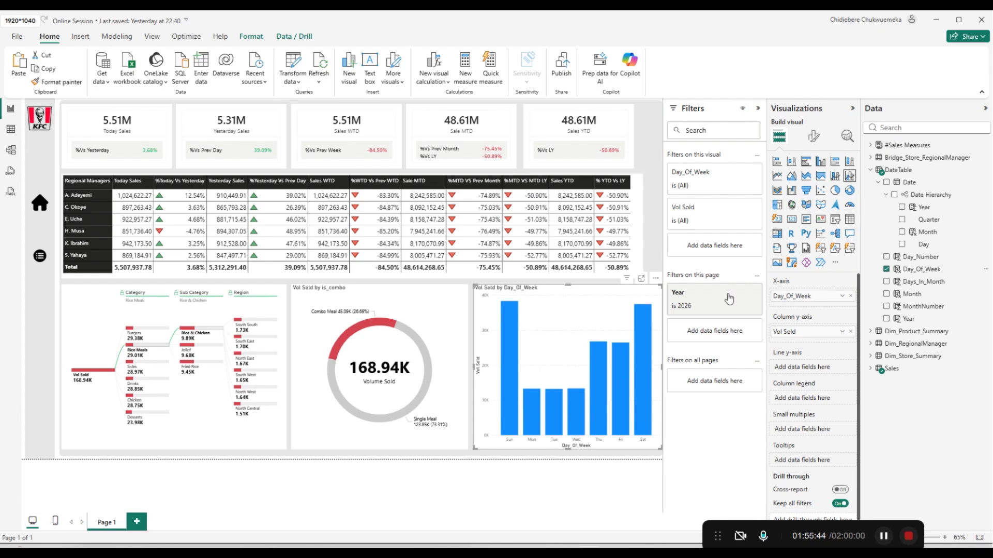
Add an average line for Vol Sold to the day-of-week column chart and colour it black.
left_click(847, 136)
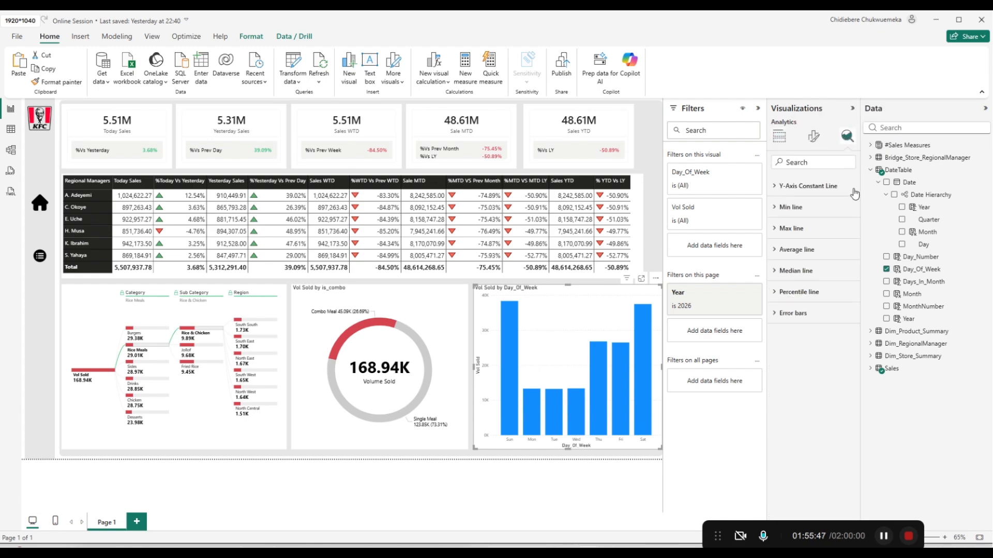
left_click(830, 250)
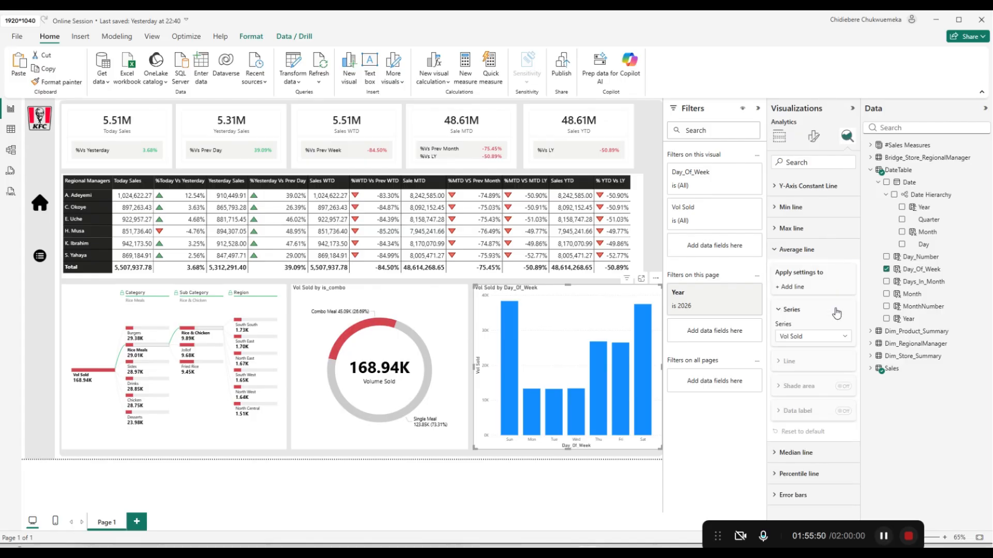
left_click(794, 291)
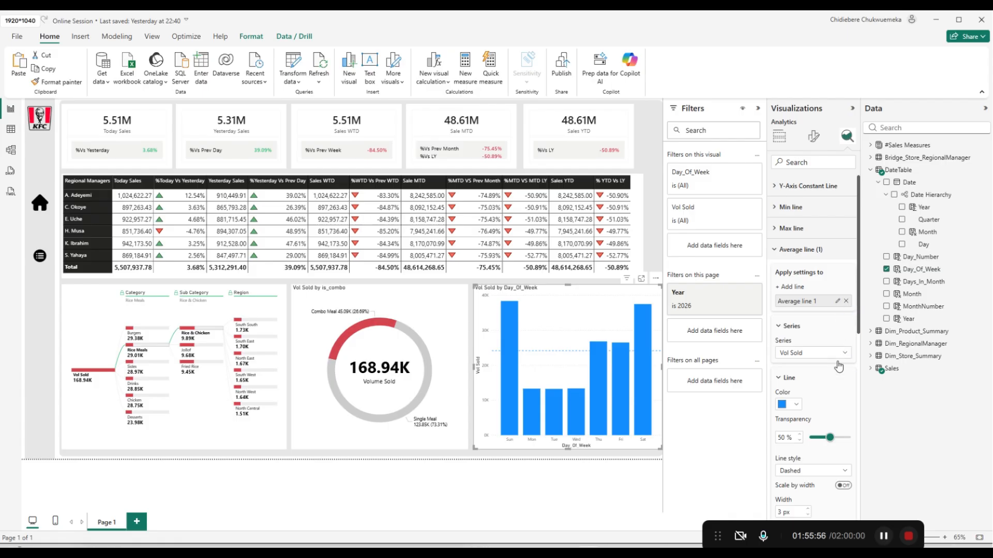
left_click(795, 409)
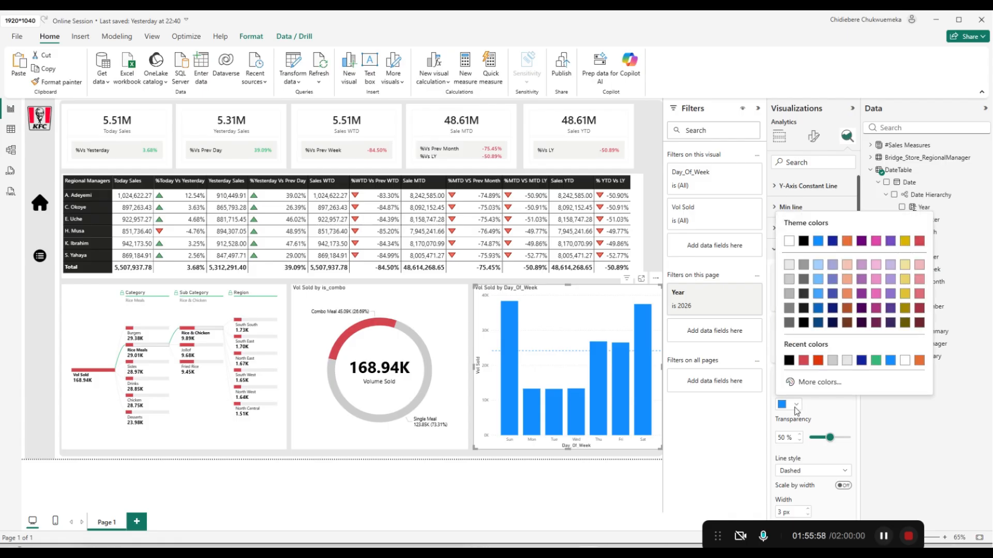
left_click(789, 361)
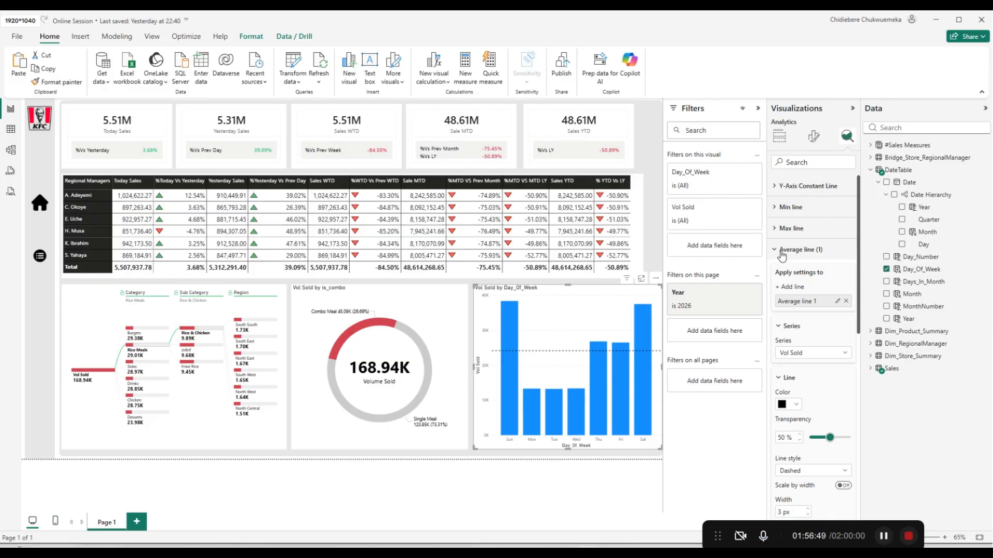
Set the average line's style to Dotted.
scroll(815, 434, "down", 3)
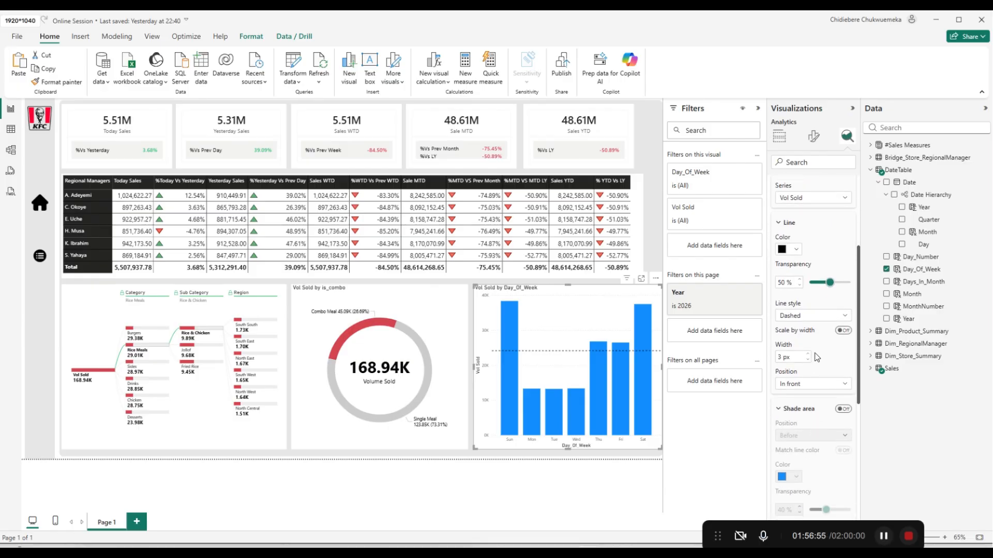
left_click(825, 316)
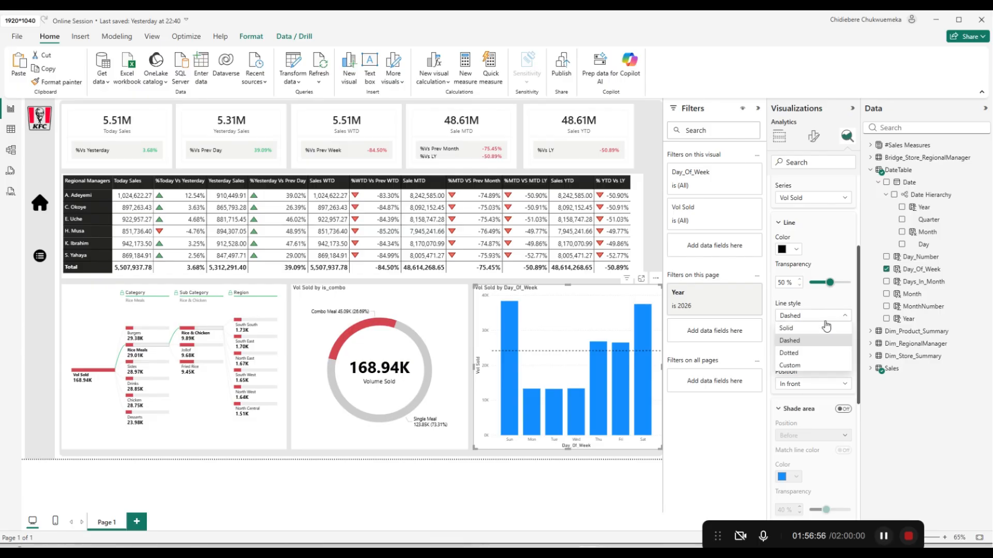
left_click(818, 355)
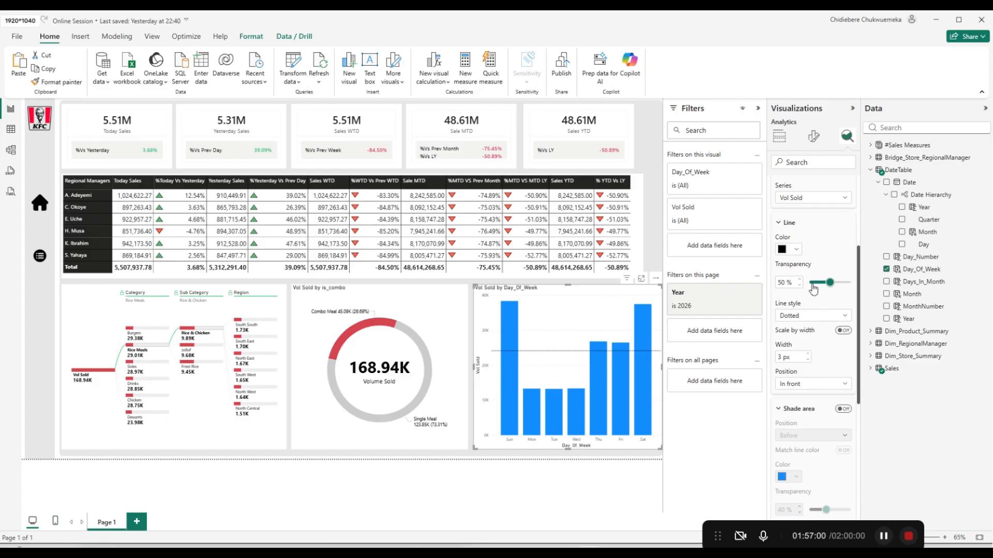
scroll(796, 176, "up", 3)
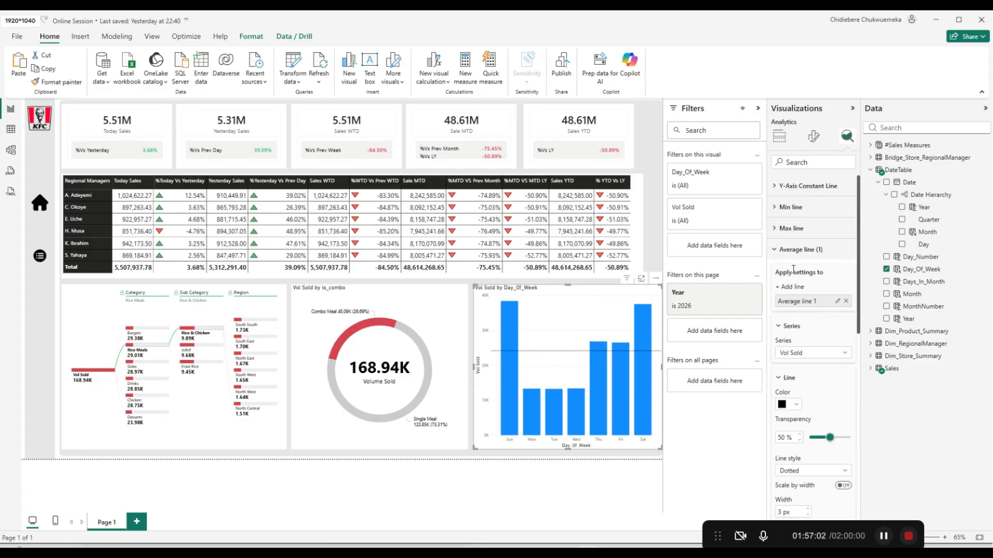
left_click(791, 250)
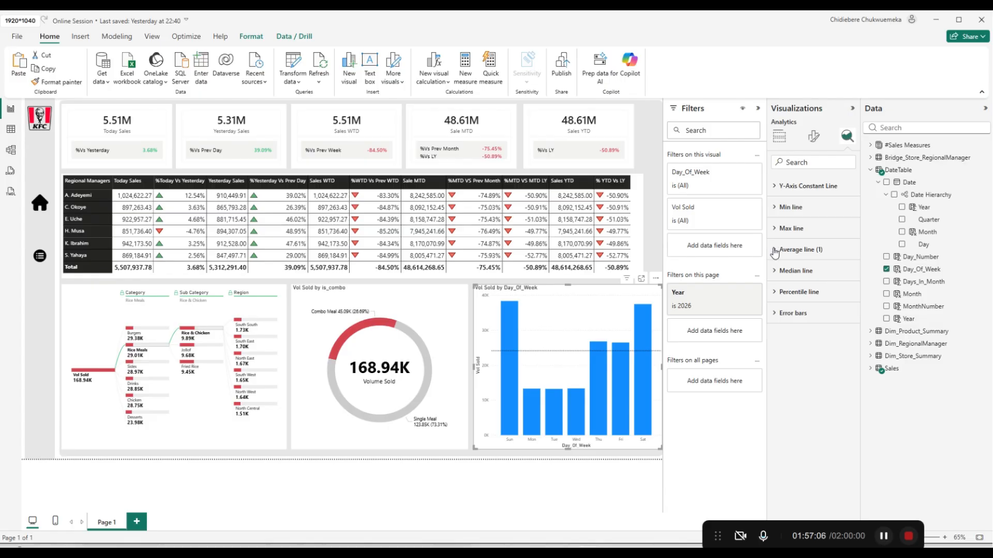
Move Vol Sold to the line y-axis and add net_sales_ngn from Sales to the column y-axis.
left_click(779, 138)
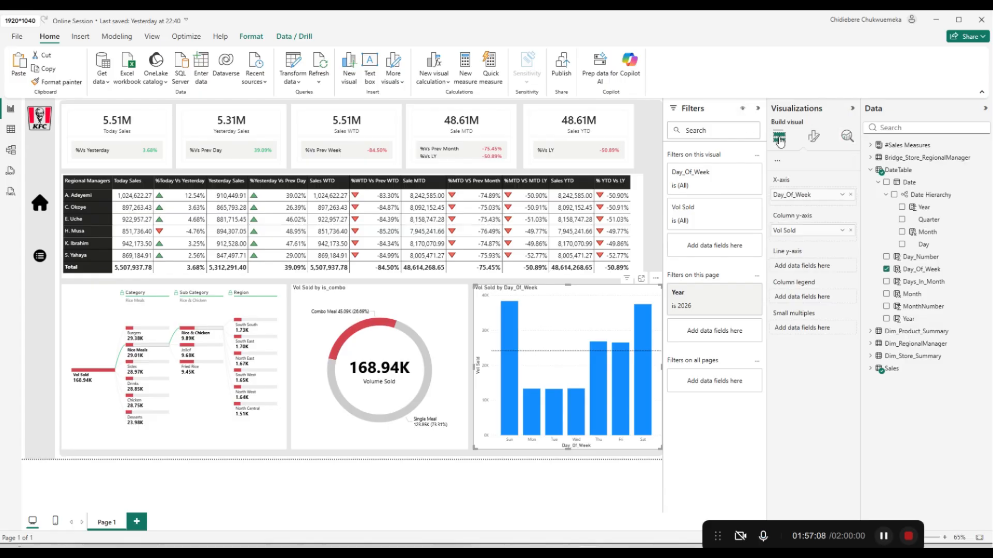
left_click(779, 138)
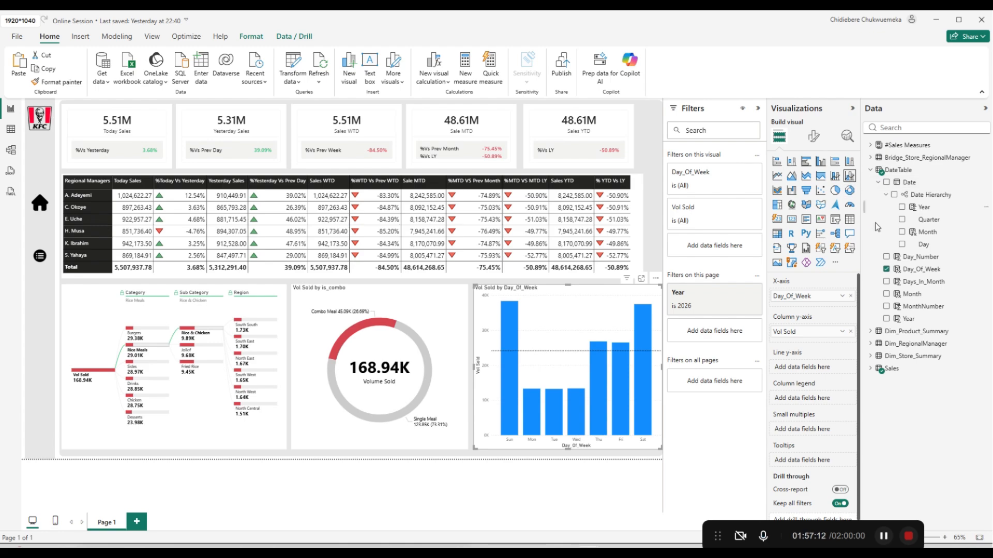
left_click(871, 368)
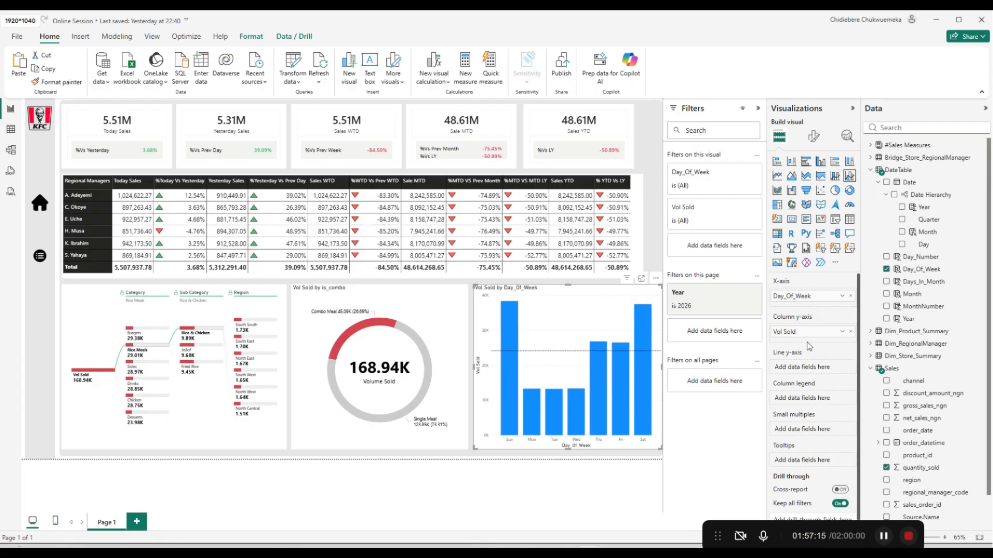
left_click_drag(805, 333, 807, 374)
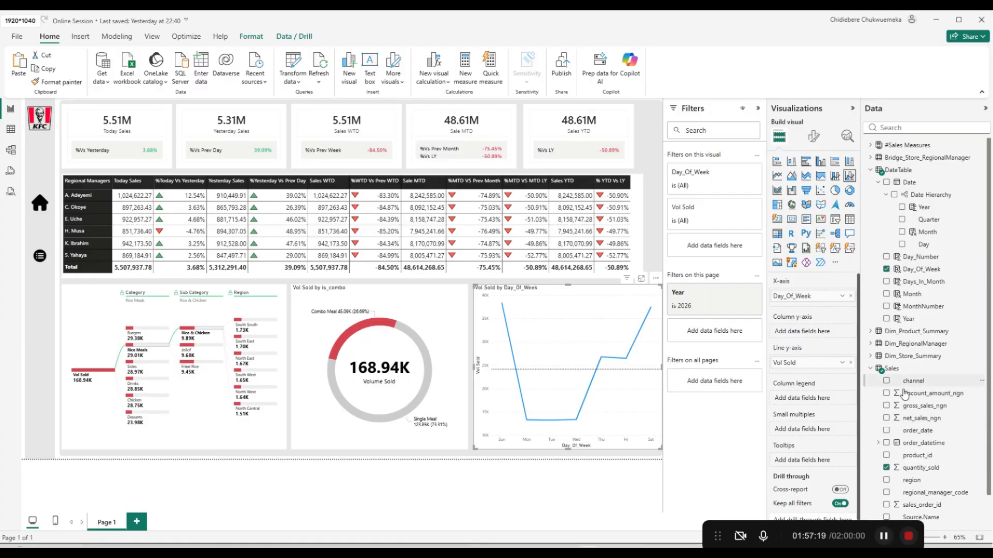
scroll(919, 433, "down", 1)
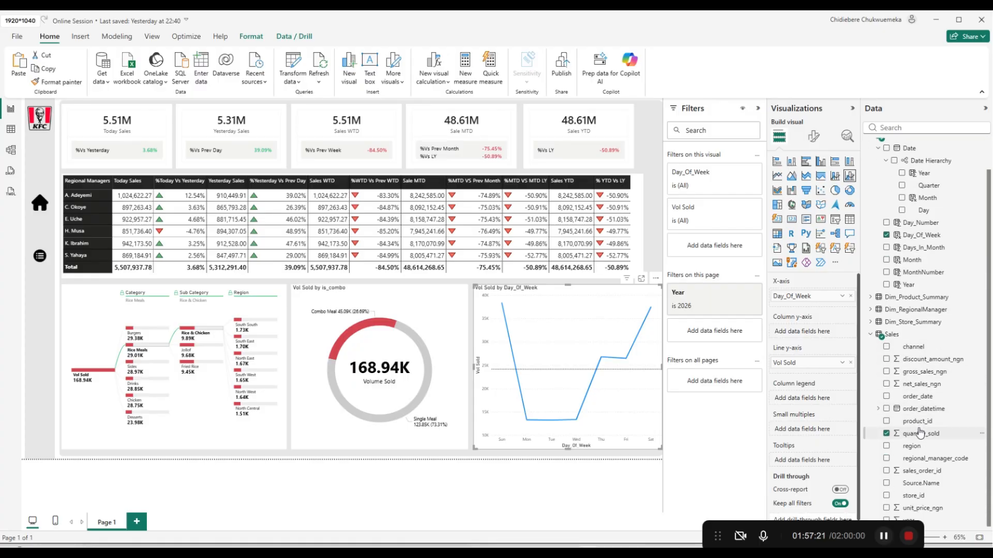
left_click(886, 385)
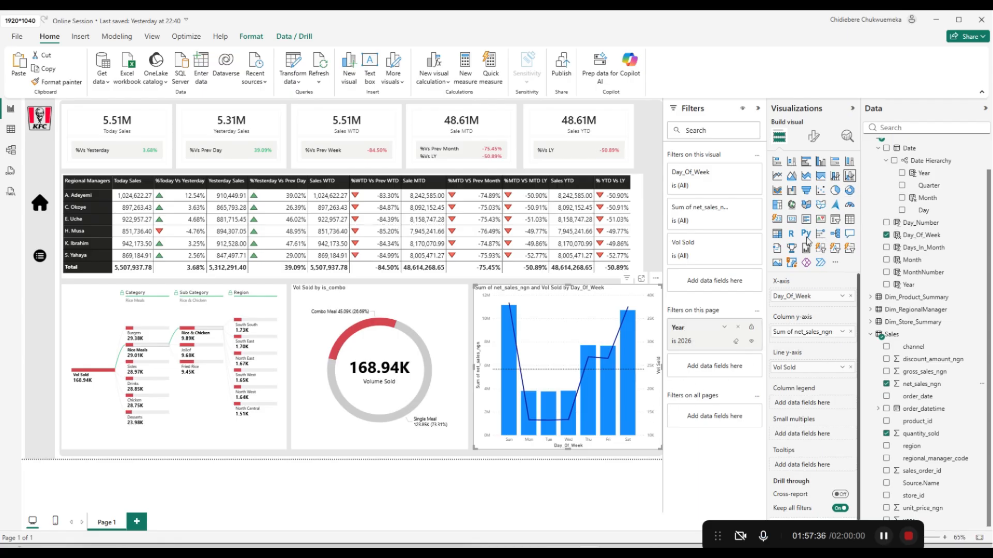
Examine the range, values and title settings of the combo chart's secondary y-axis.
left_click(814, 136)
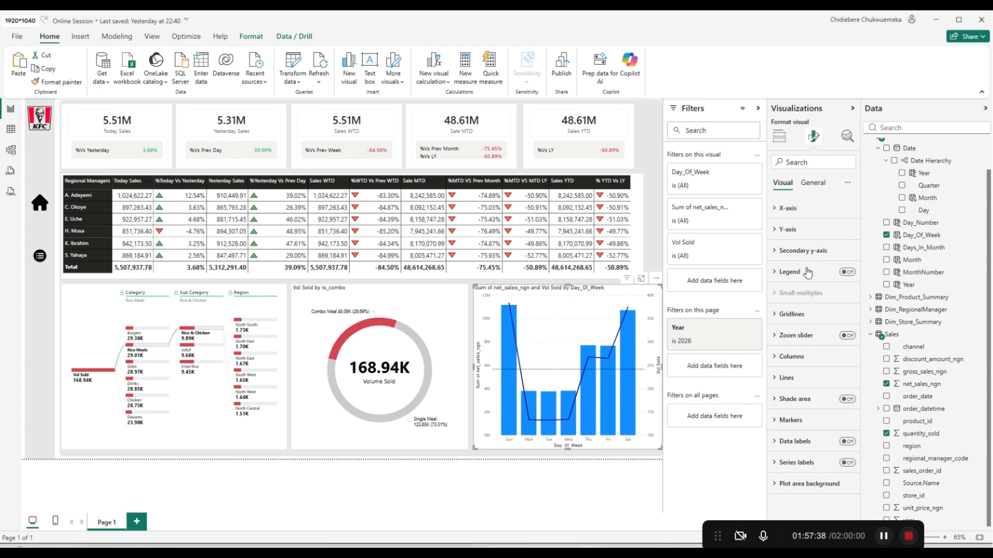
left_click(807, 251)
scroll(809, 344, "down", 2)
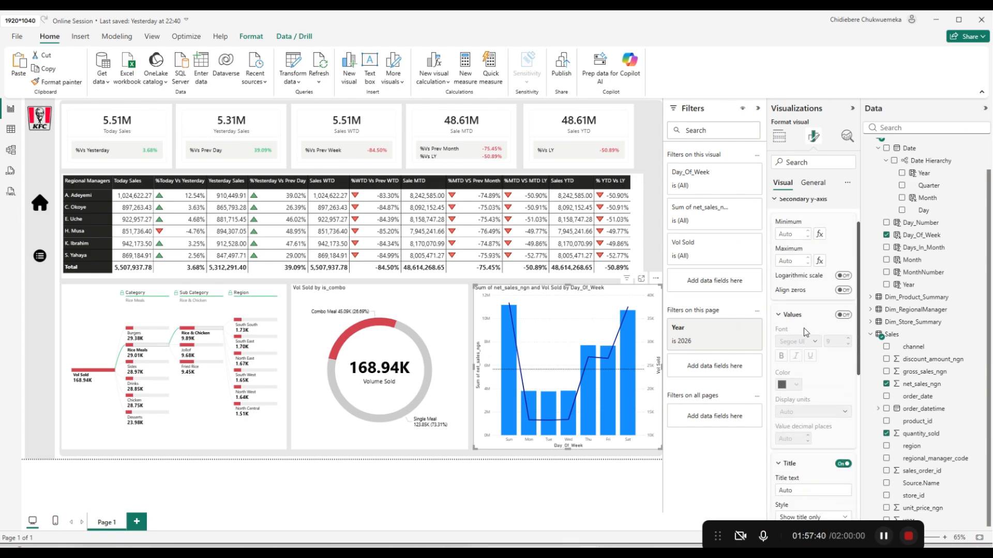
scroll(817, 373, "down", 1)
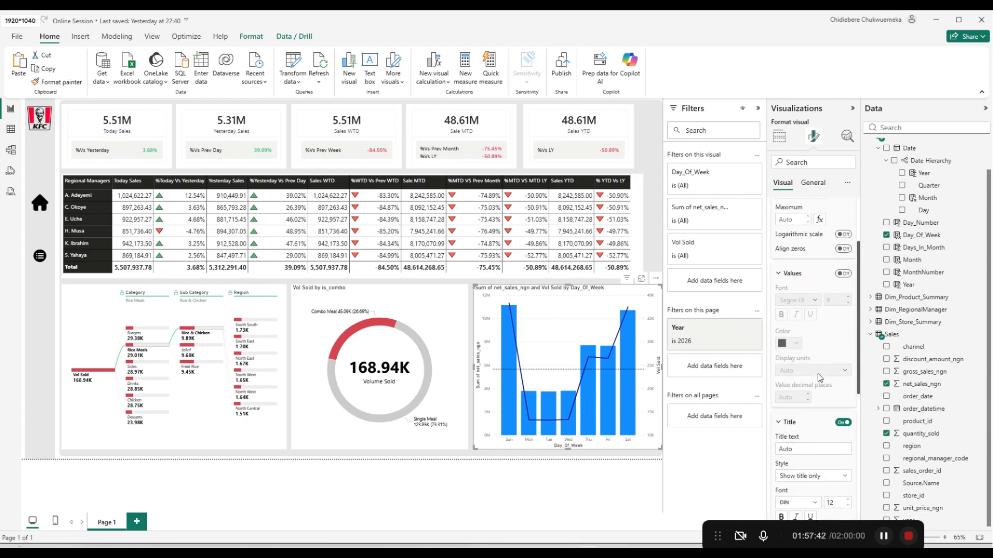
scroll(818, 374, "down", 3)
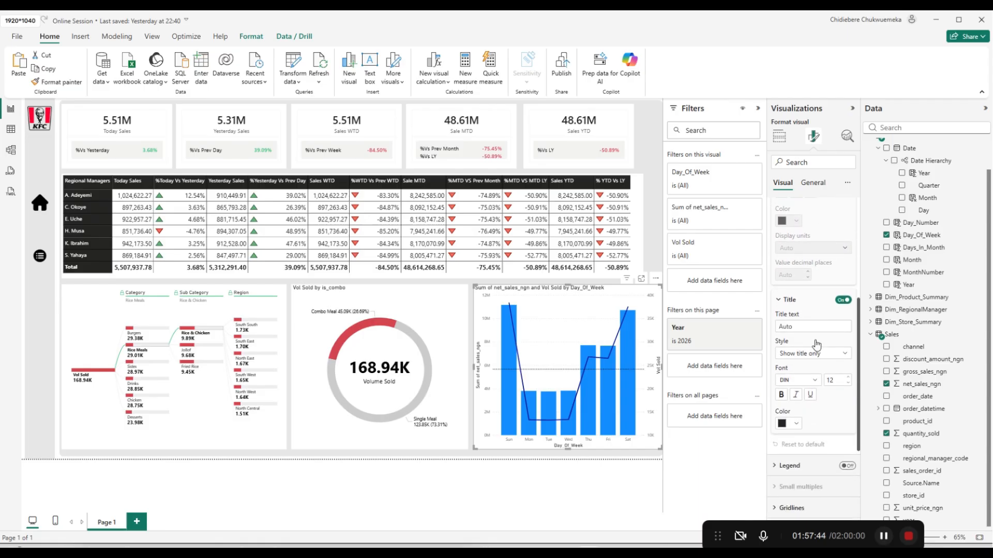
scroll(816, 344, "down", 1)
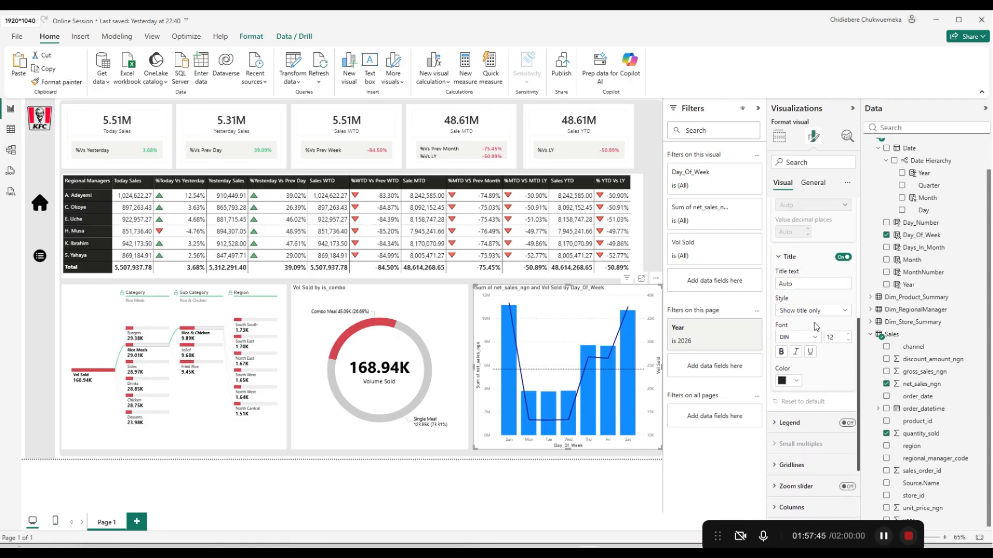
scroll(817, 326, "up", 6)
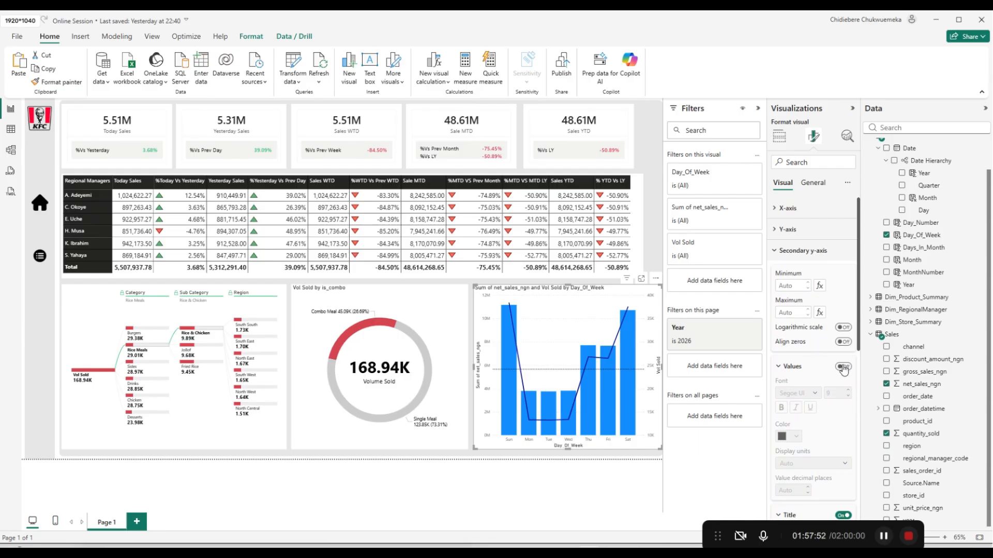
left_click(801, 368)
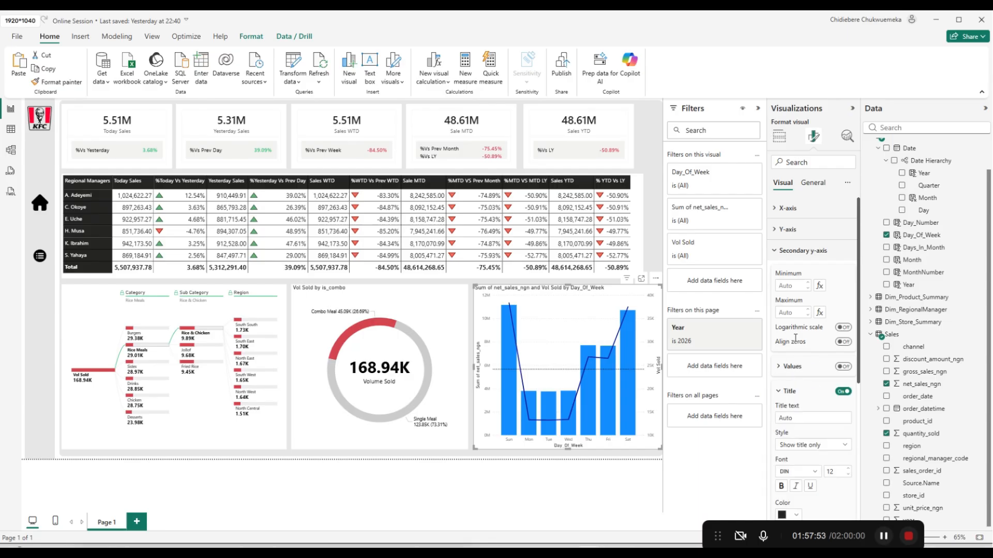
left_click(798, 253)
Try hiding the combo chart's X-axis values, and restore them.
left_click(809, 212)
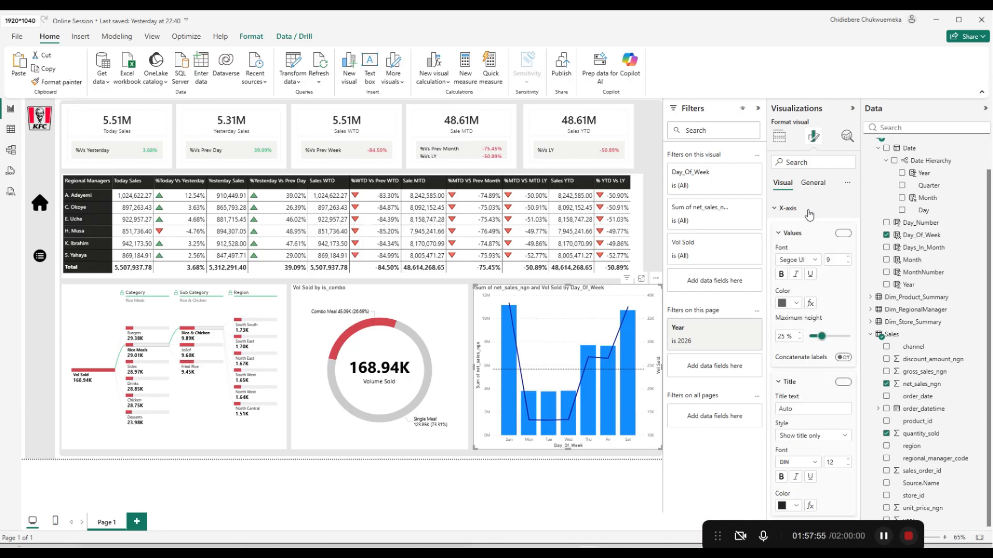
left_click(843, 235)
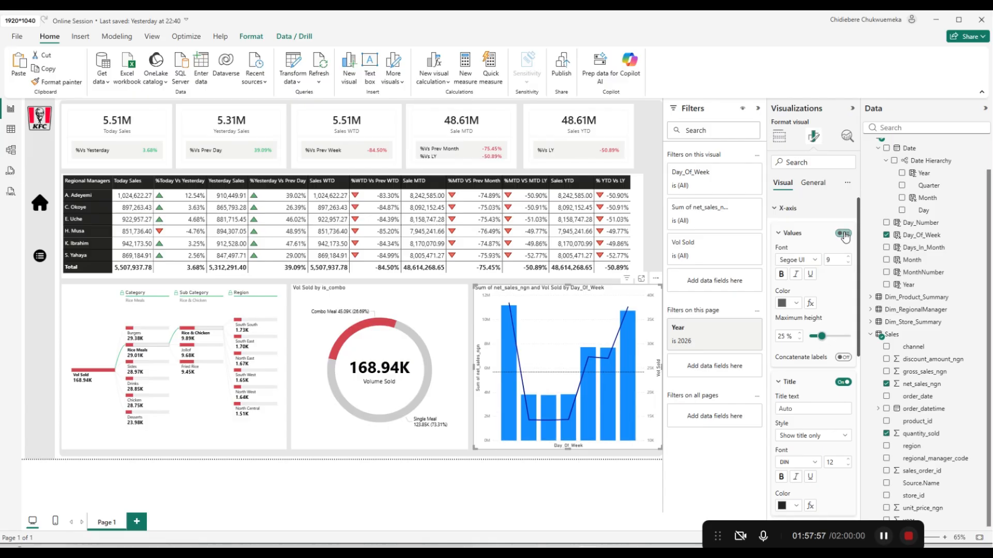
left_click(843, 234)
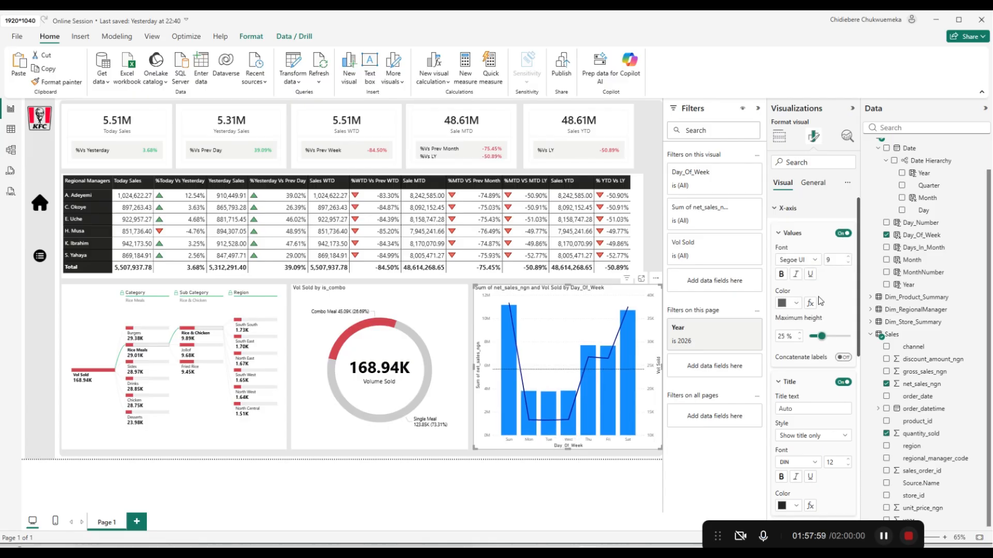
left_click(790, 234)
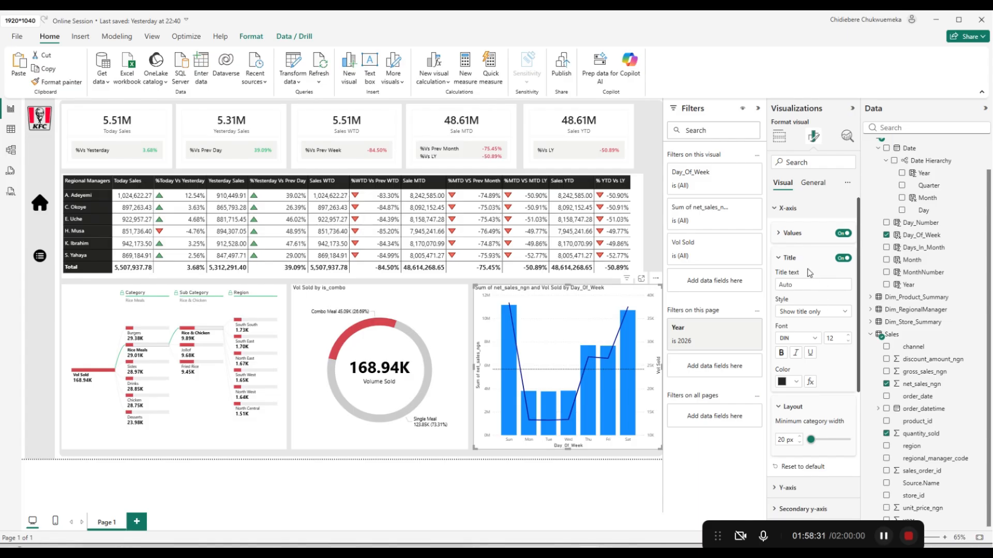
left_click(792, 234)
left_click(796, 235)
left_click(804, 236)
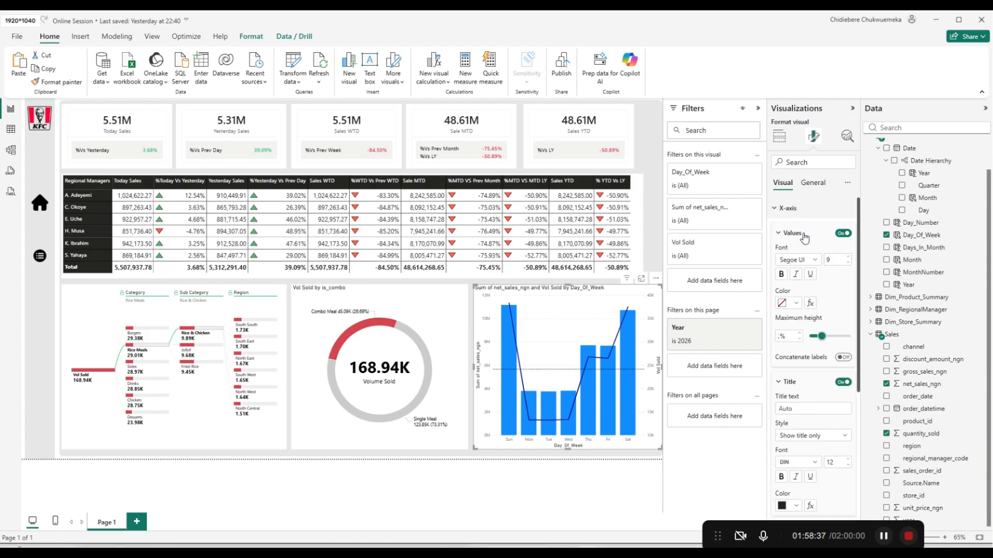
Hide both the values and the title of the combo chart's primary Y-axis.
left_click(800, 209)
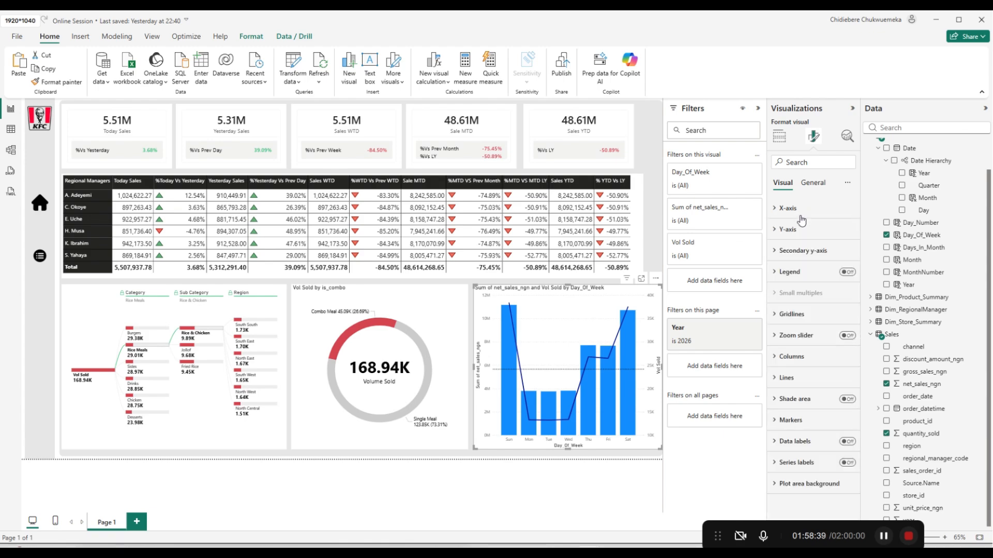
left_click(802, 232)
left_click(842, 362)
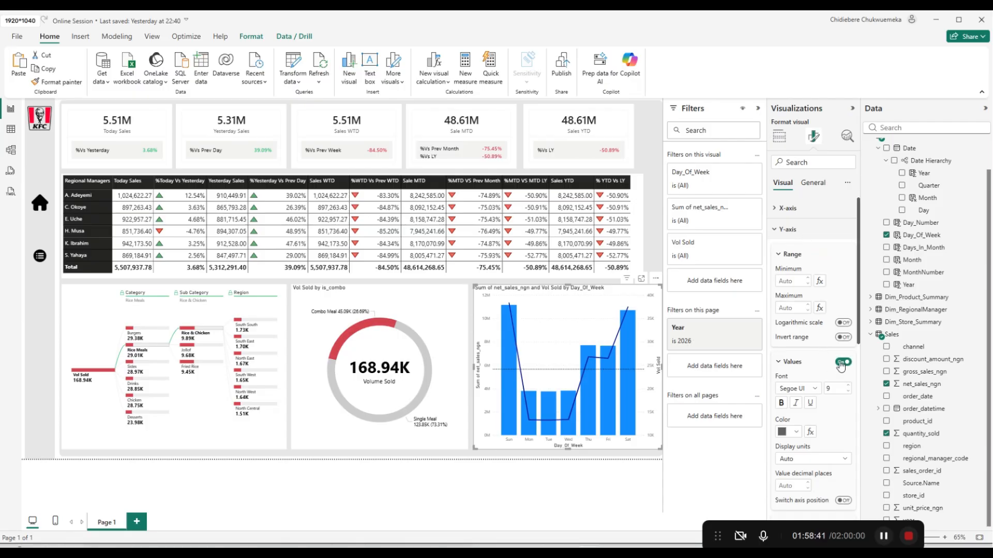
left_click(843, 364)
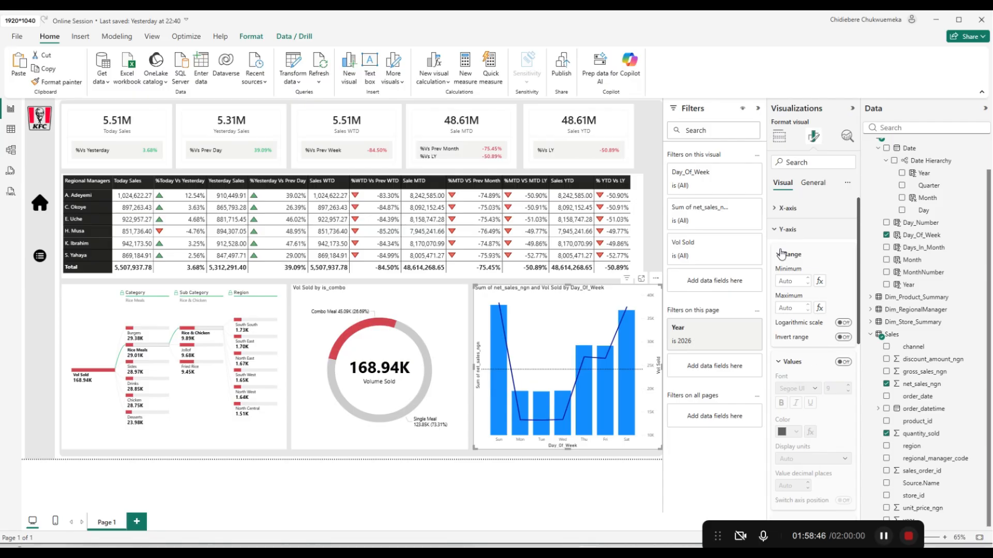
scroll(812, 364, "down", 3)
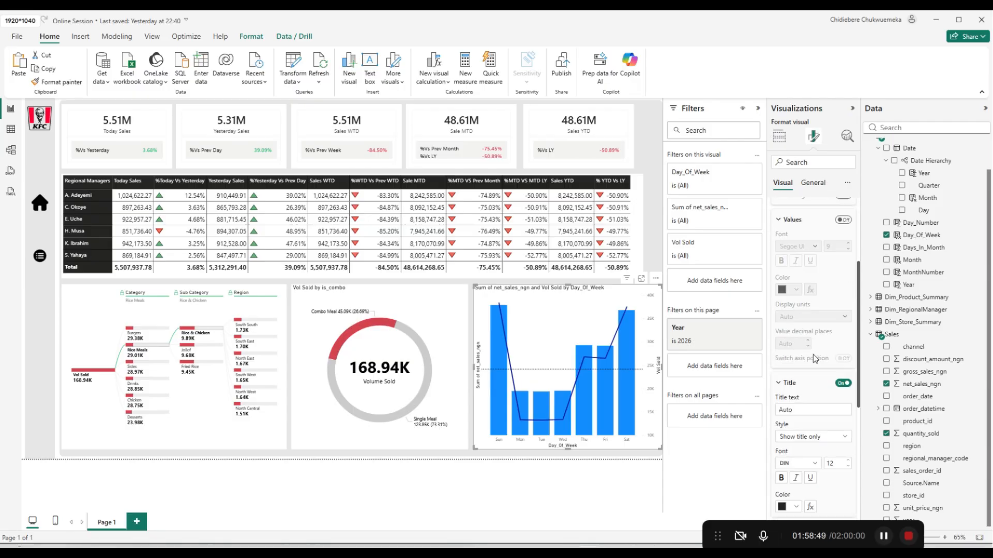
left_click(843, 370)
scroll(802, 300, "up", 3)
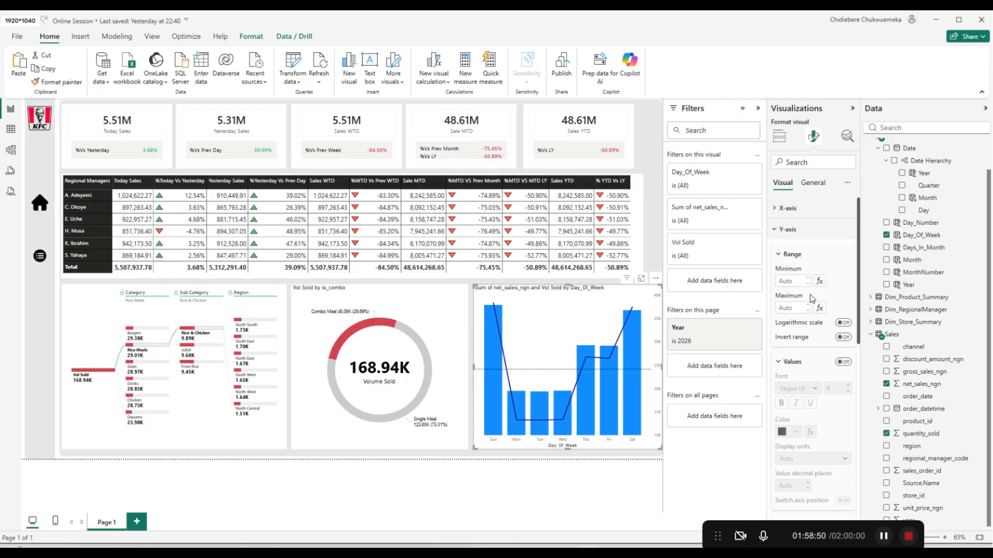
left_click(787, 229)
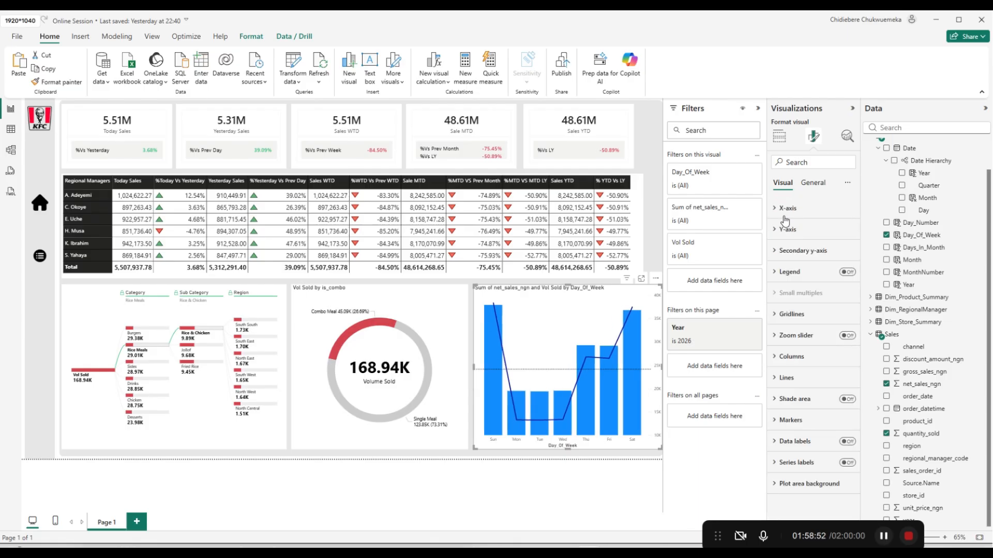
Turn on the values of the combo chart's secondary y-axis.
left_click(805, 251)
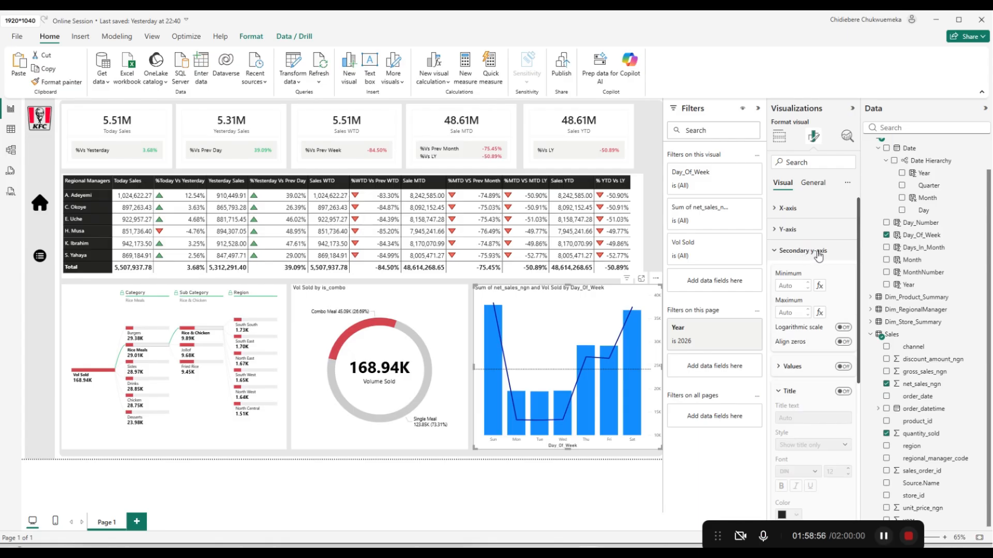
left_click(840, 368)
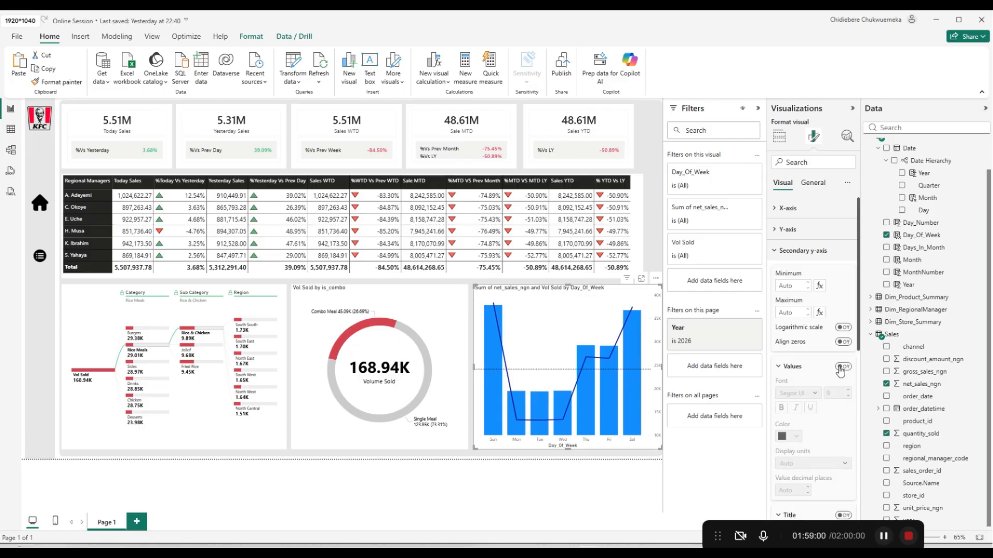
left_click(840, 368)
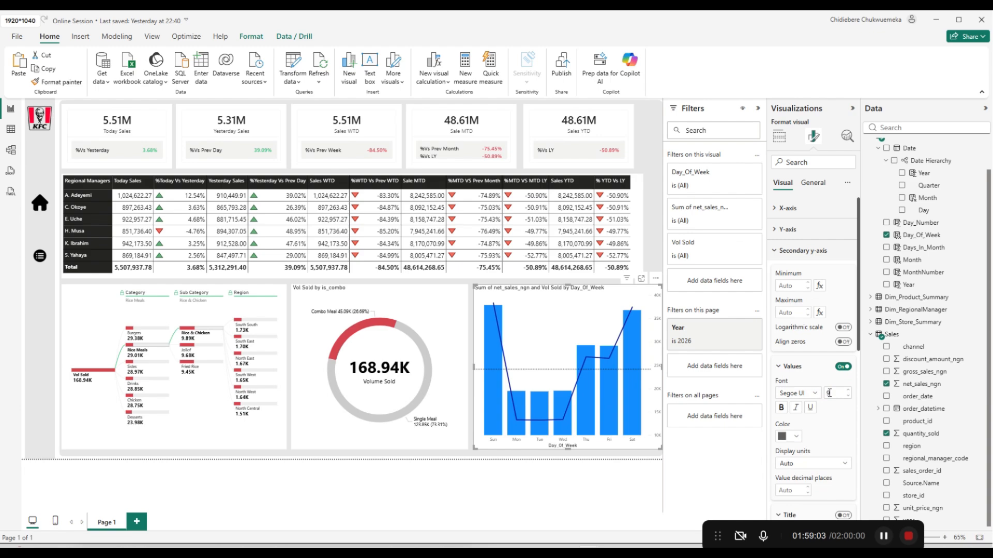
Try white as the color of the secondary y-axis values, and undo the color change.
left_click(791, 437)
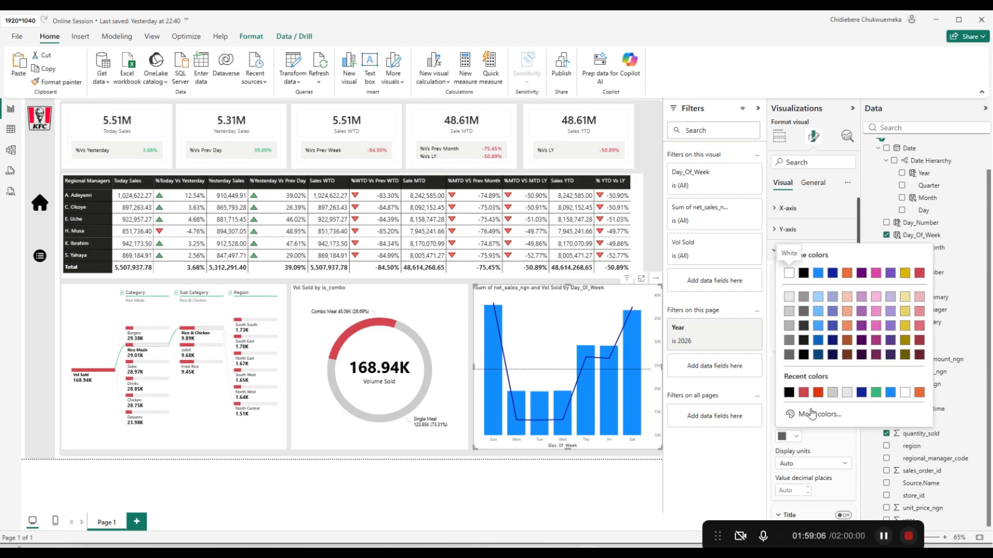
left_click(788, 273)
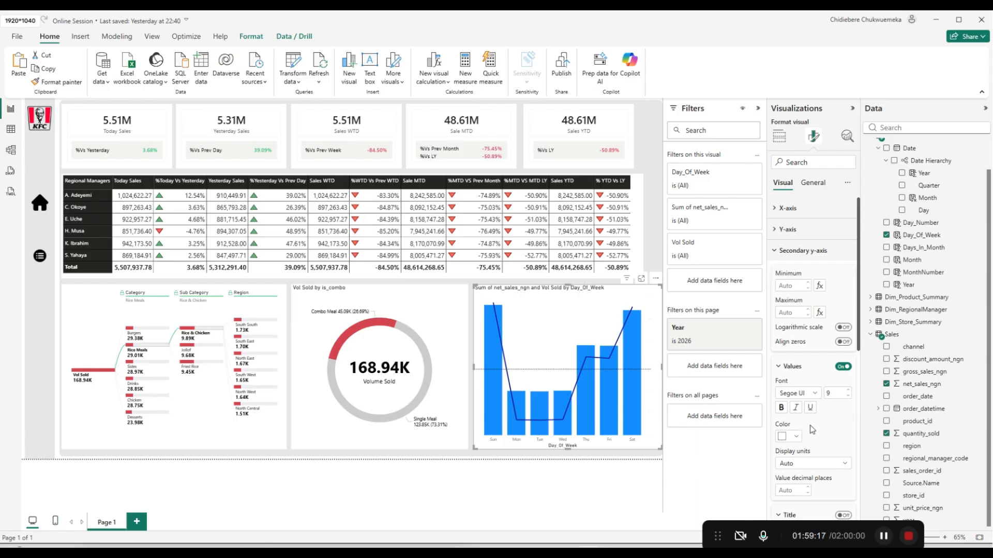
key("ctrl+z")
left_click(799, 251)
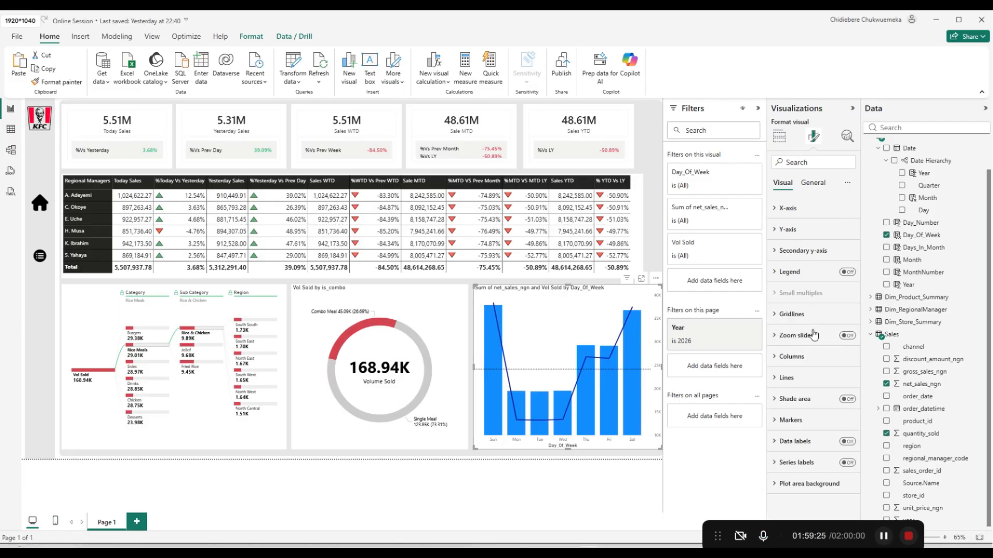
Turn on the combo chart's data labels and recolor the columns of all categories to the second-lightest gray shade under white.
left_click(847, 442)
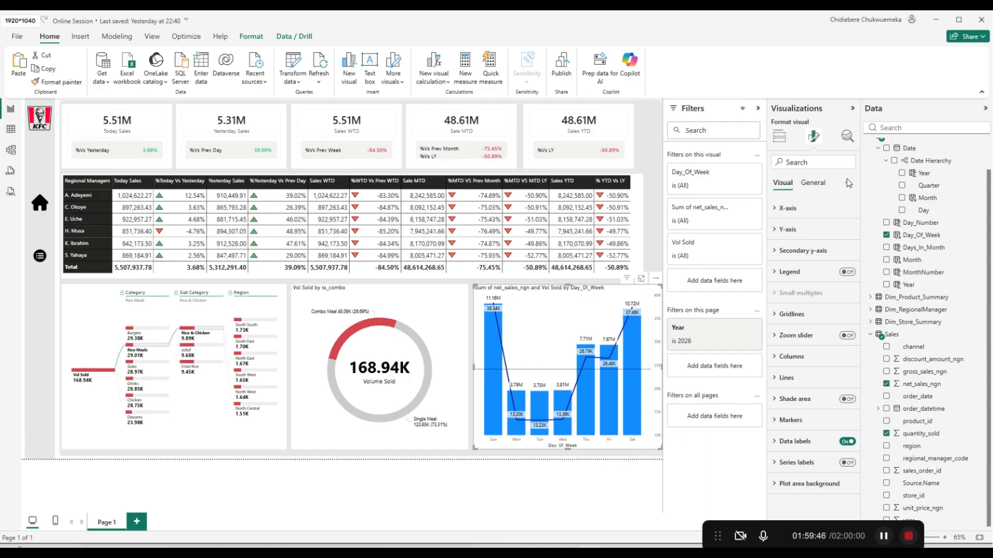
left_click(788, 359)
left_click(824, 408)
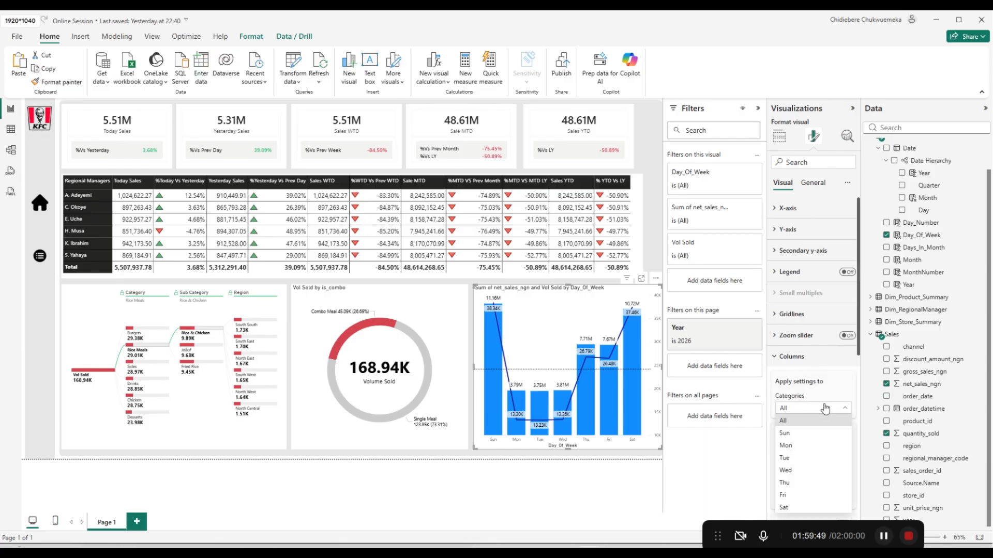
left_click(825, 409)
scroll(817, 393, "down", 3)
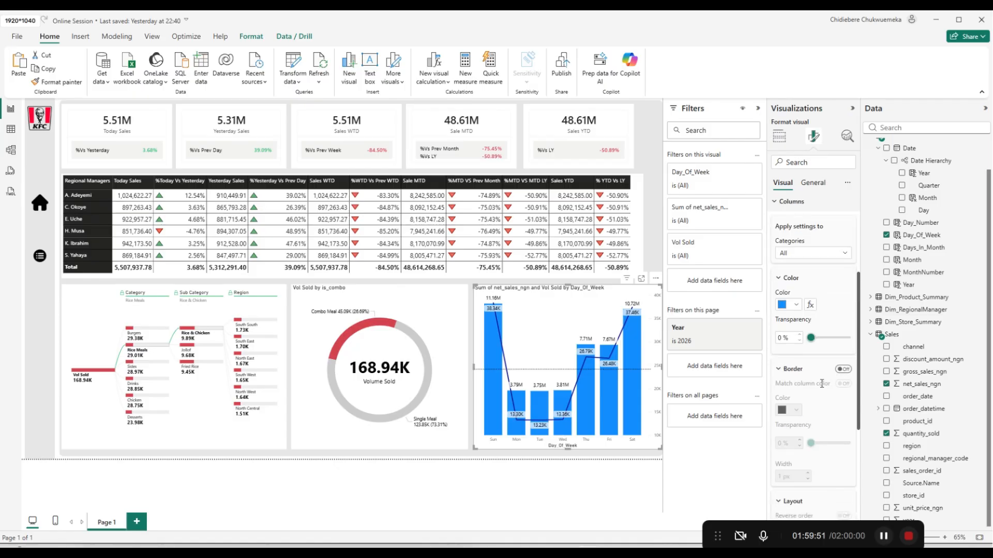
left_click(791, 305)
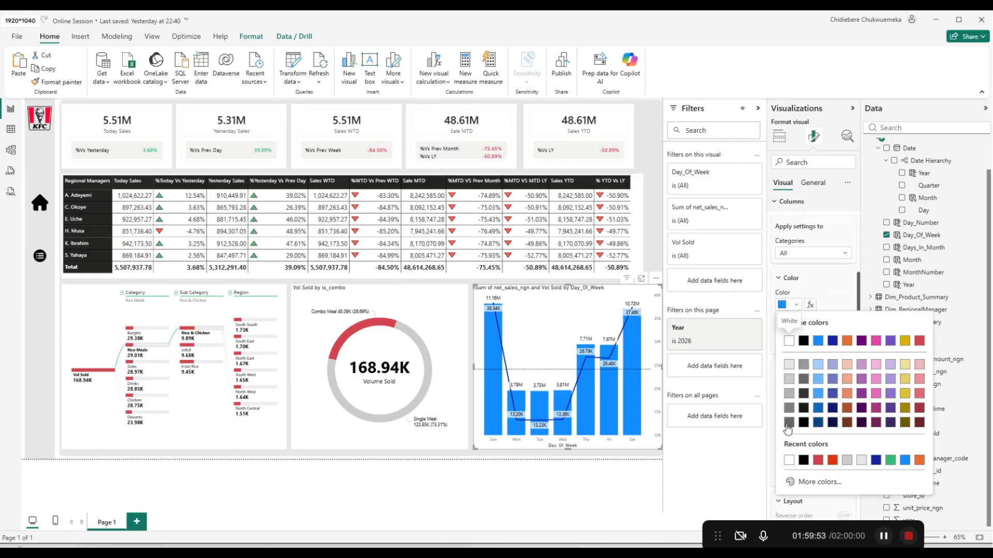
left_click(789, 366)
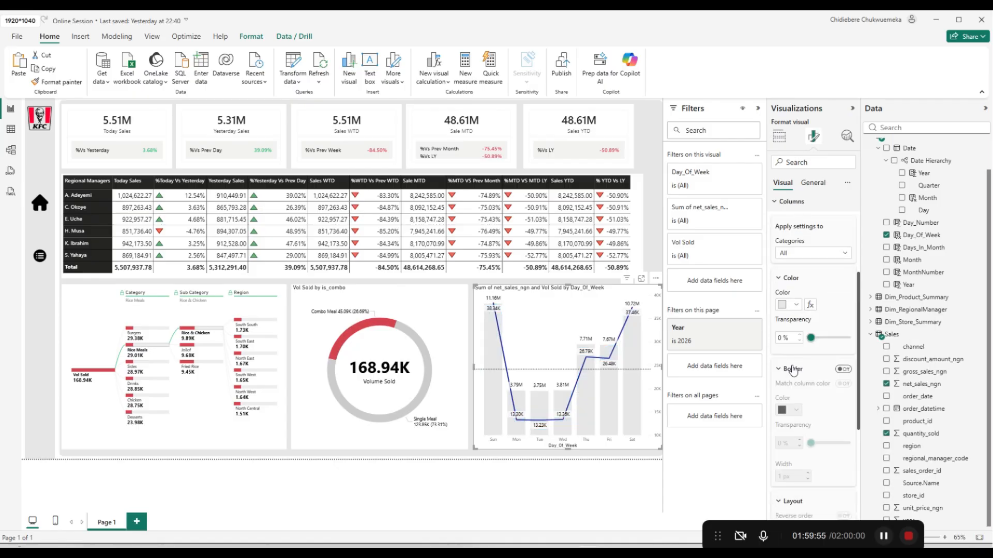
left_click(791, 305)
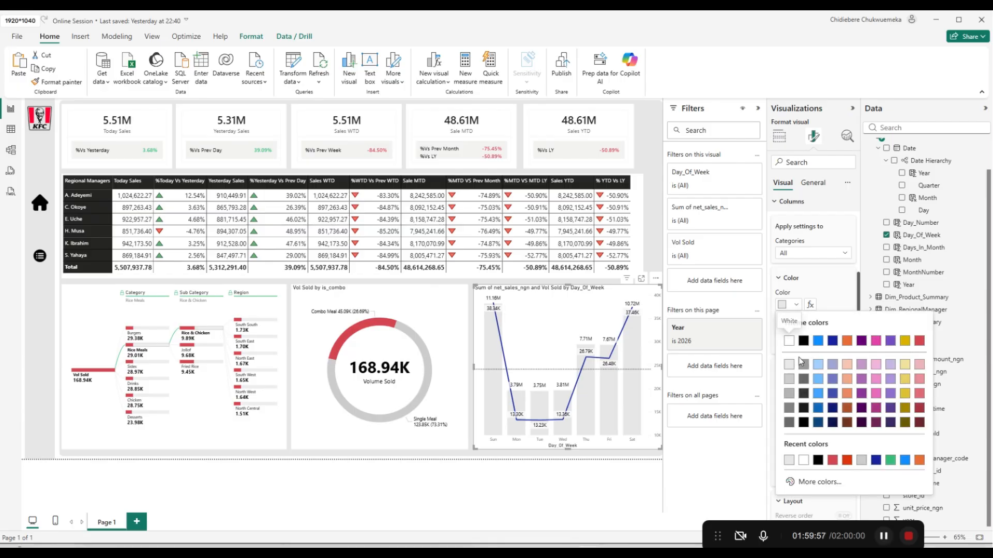
left_click(793, 382)
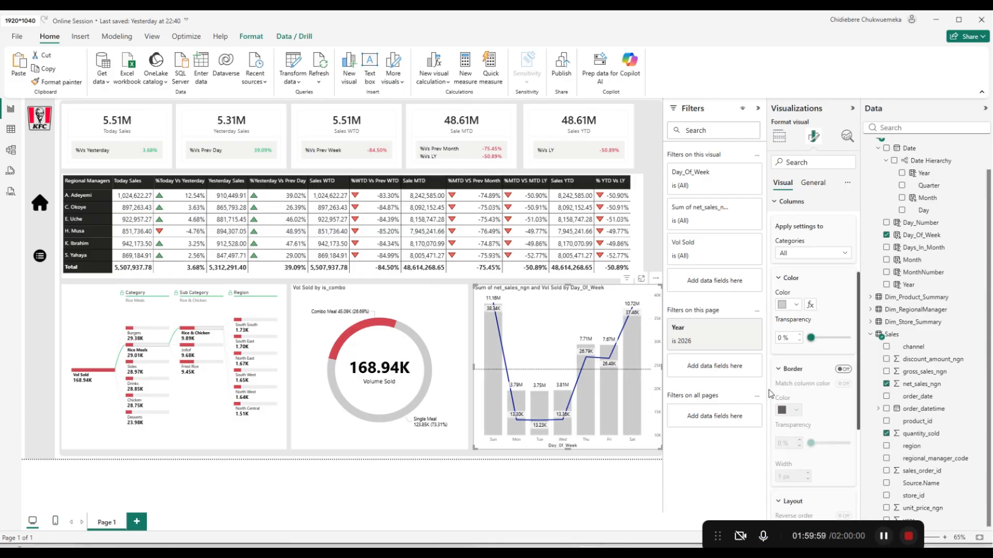